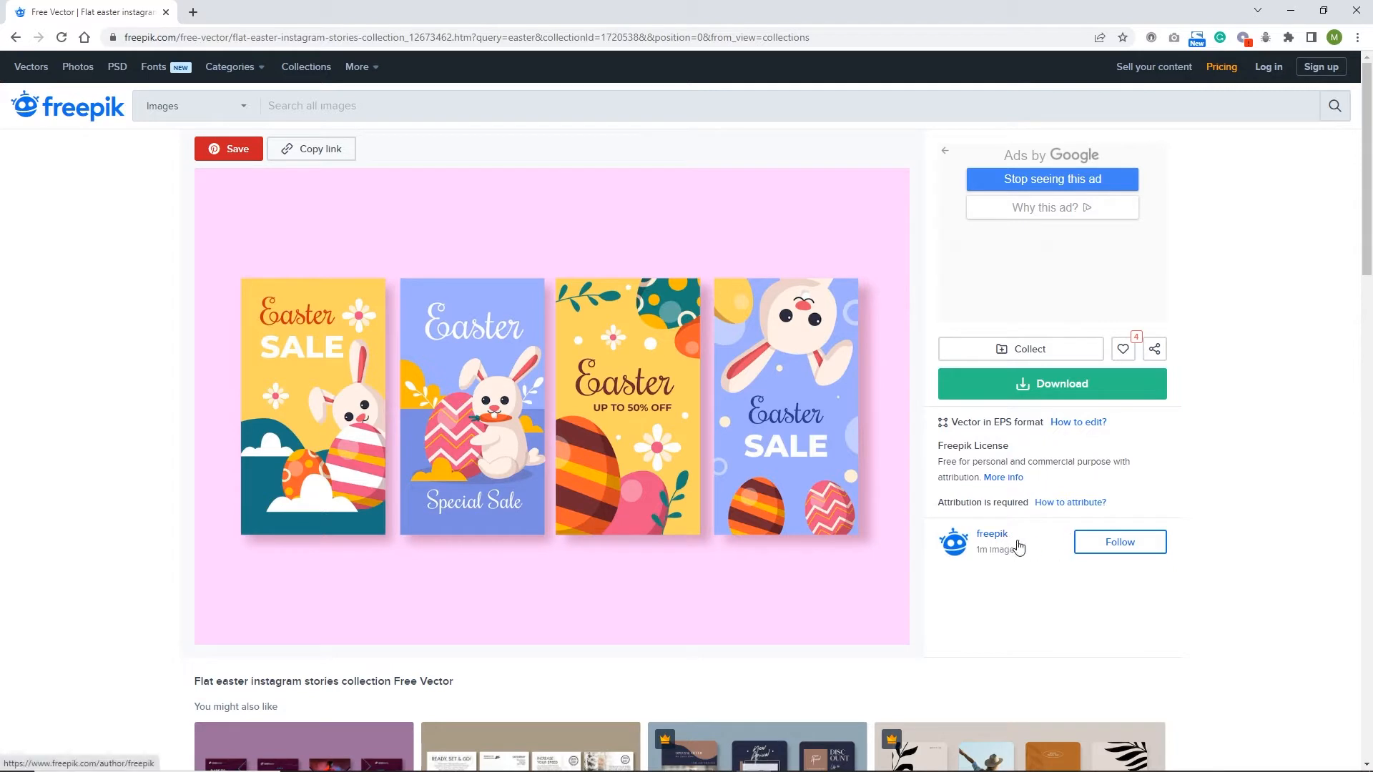
Show the download options for the flat Easter Instagram stories vector, and switch to the freepik folder in File Explorer.
{"action": "left_click", "coordinate": [1069, 394]}
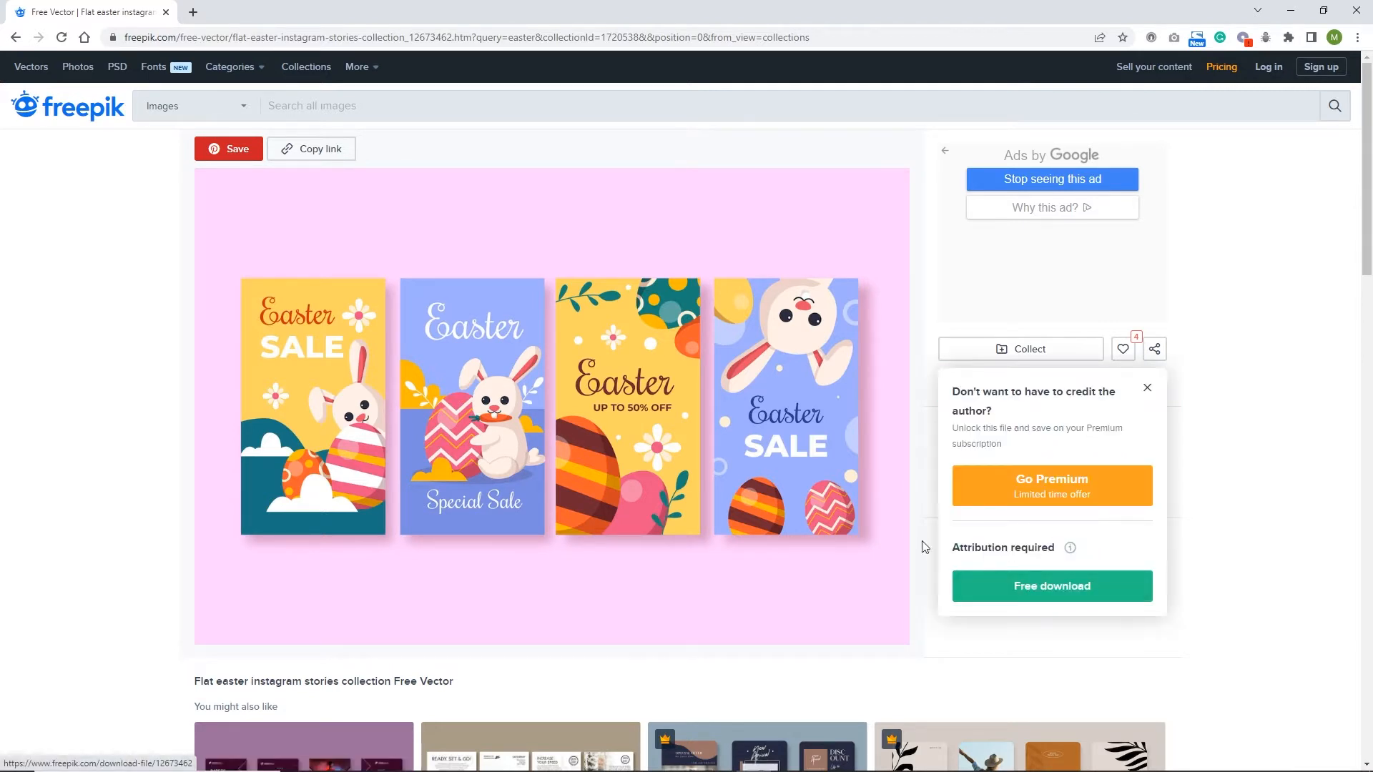
{"action": "mouse_move", "coordinate": [575, 756]}
{"action": "left_click", "coordinate": [507, 758]}
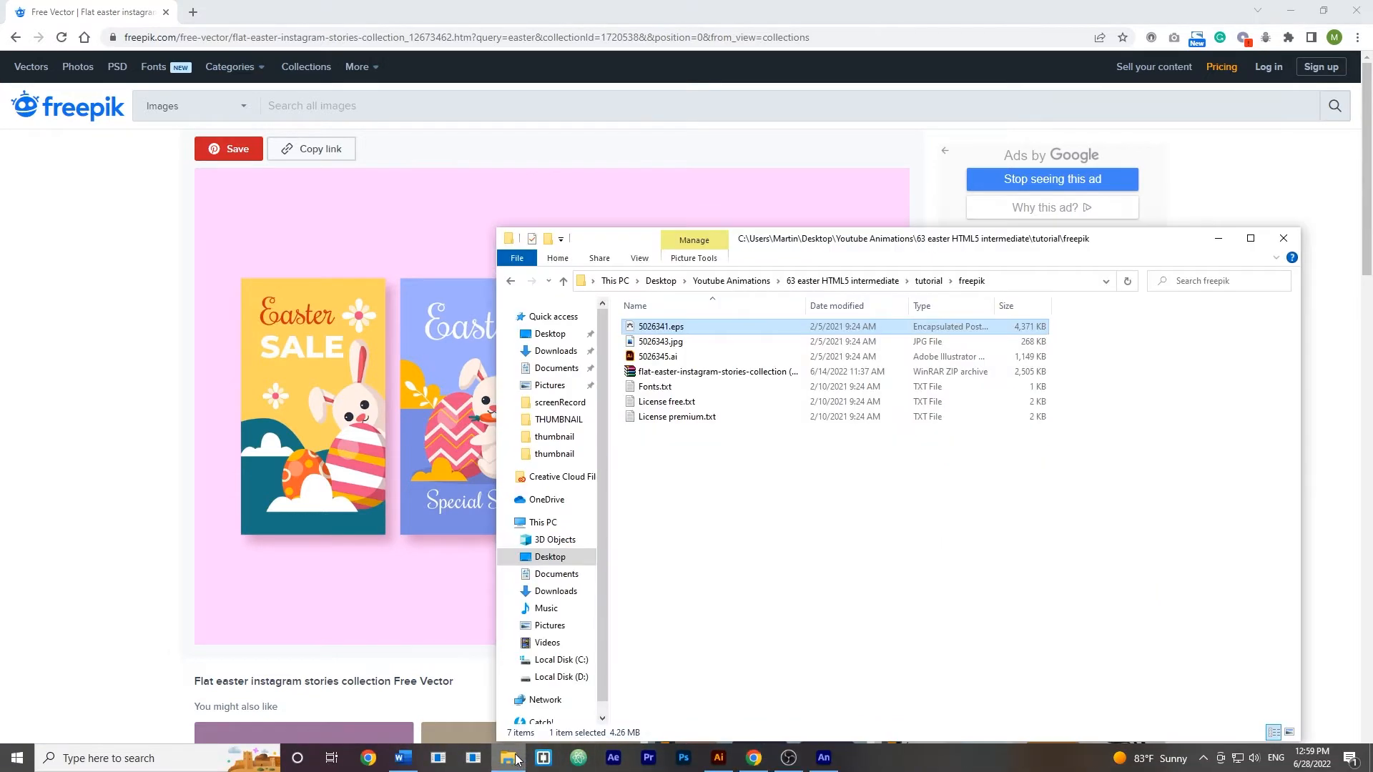
Delete every file in the freepik folder except the flat-easter-instagram-stories-collection ZIP archive.
{"action": "left_click", "coordinate": [781, 551]}
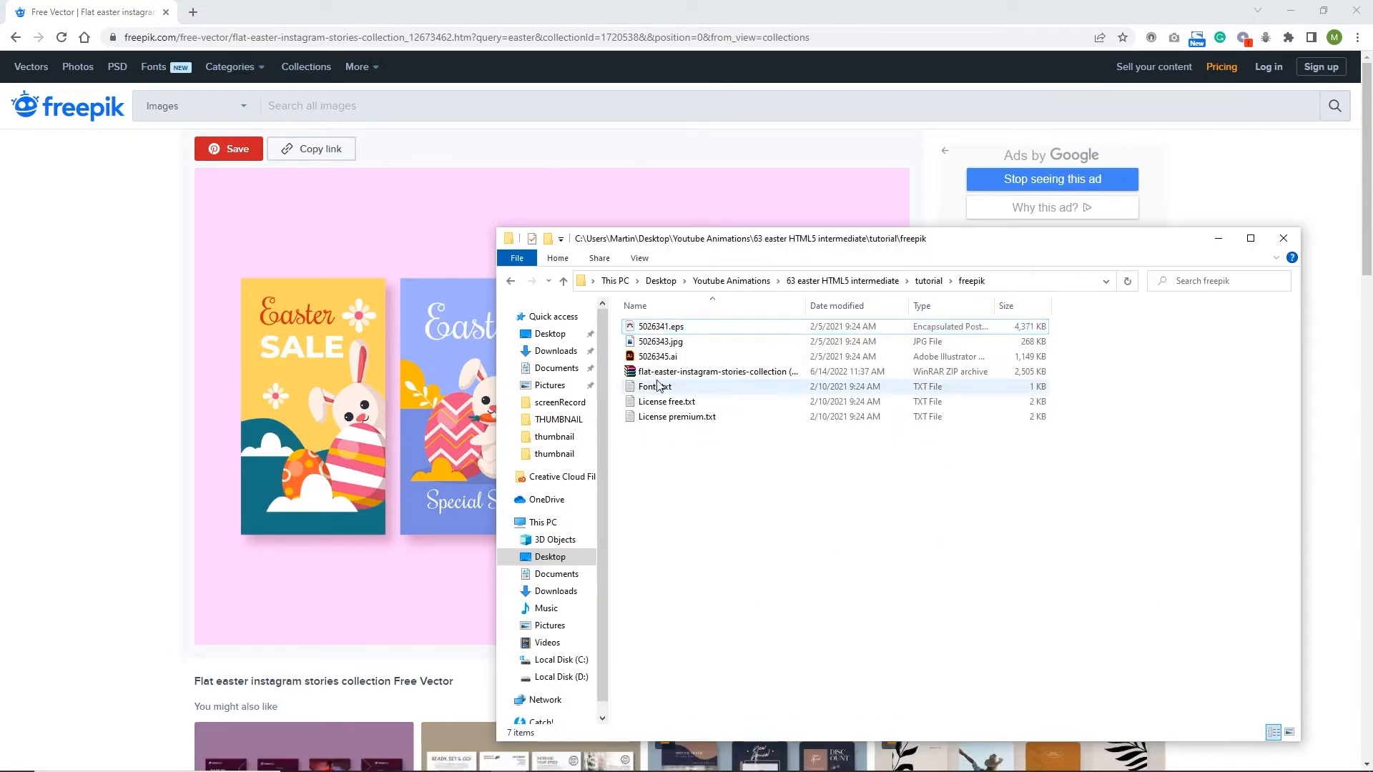
{"action": "left_click", "coordinate": [666, 419]}
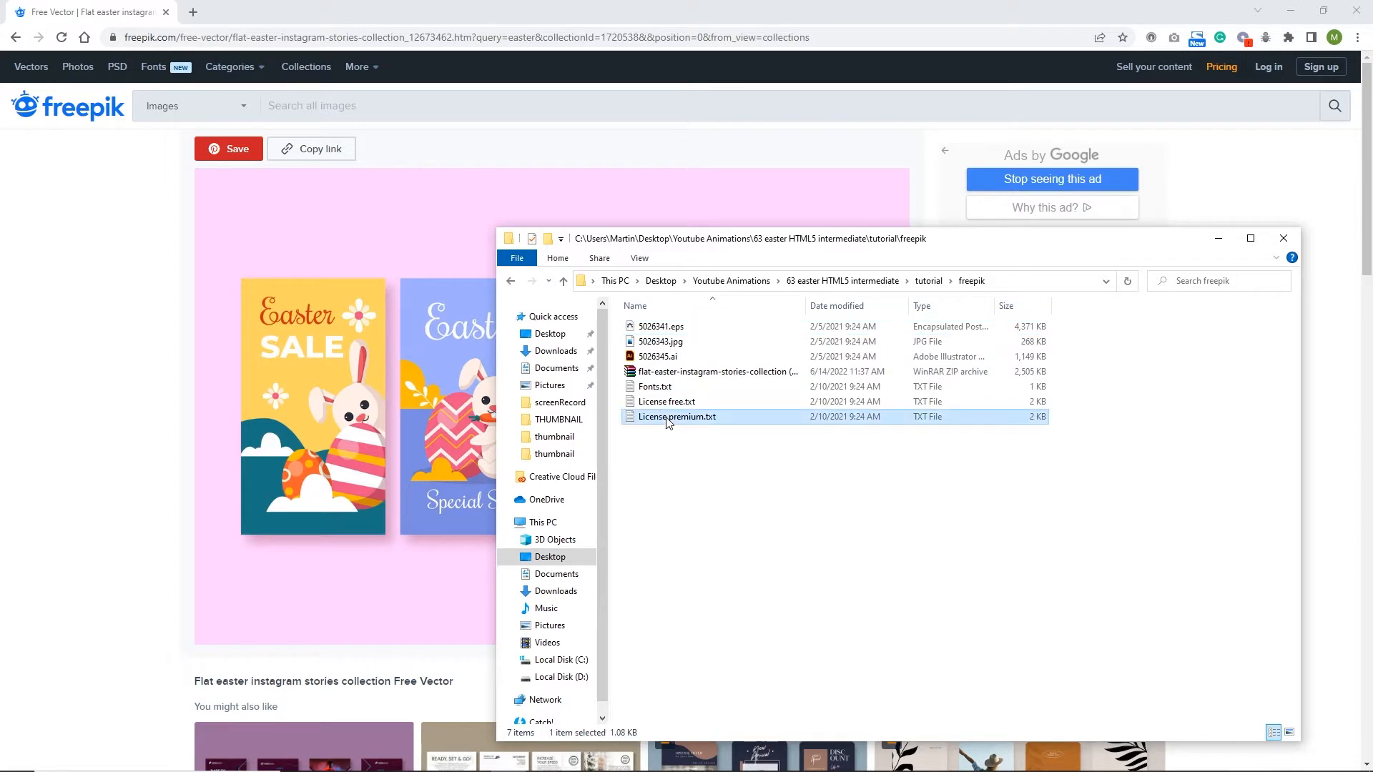
{"action": "left_click", "coordinate": [662, 334], "text": "shift"}
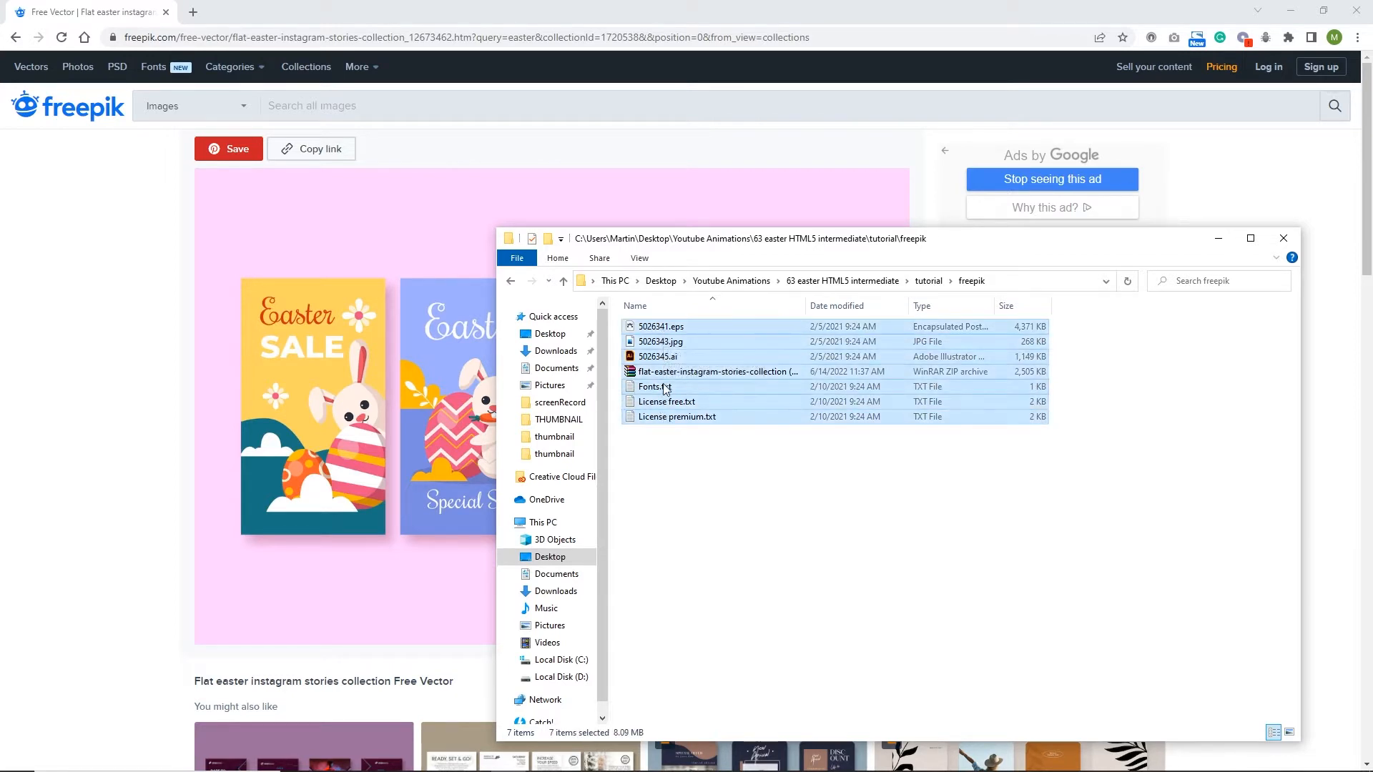
{"action": "left_click", "coordinate": [667, 372], "text": "ctrl"}
{"action": "key", "text": "Delete"}
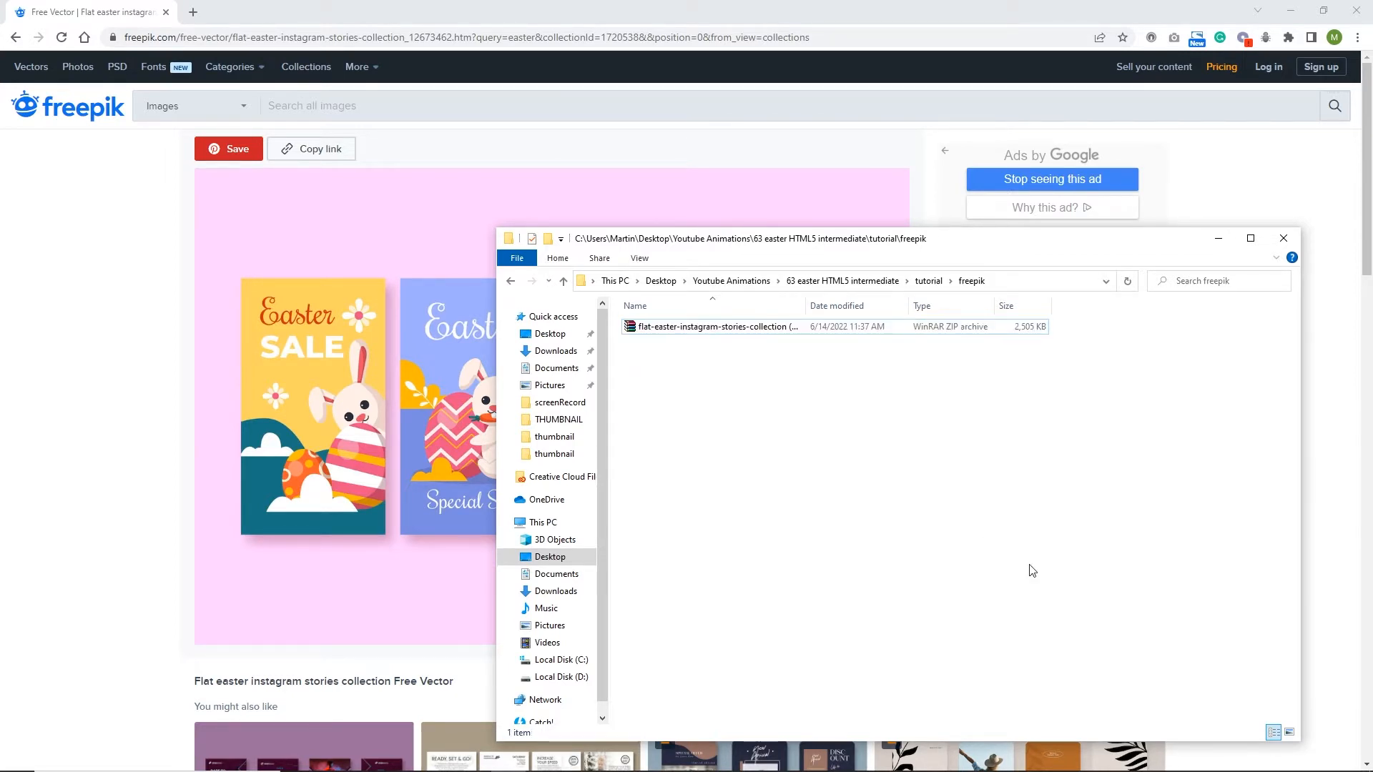
Extract the flat-easter-instagram-stories-collection archive into the current freepik folder.
{"action": "right_click", "coordinate": [701, 331]}
{"action": "left_click", "coordinate": [761, 420]}
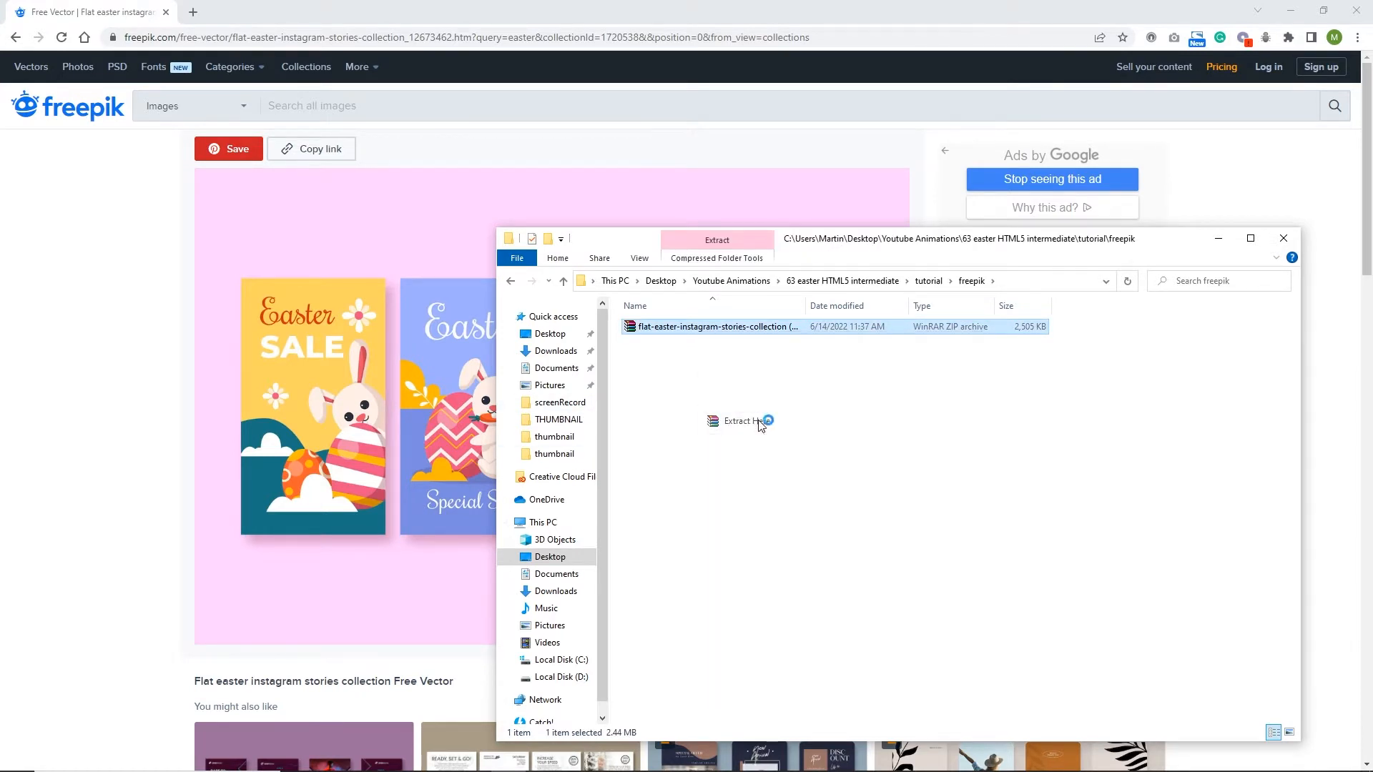
{"action": "left_click", "coordinate": [759, 556]}
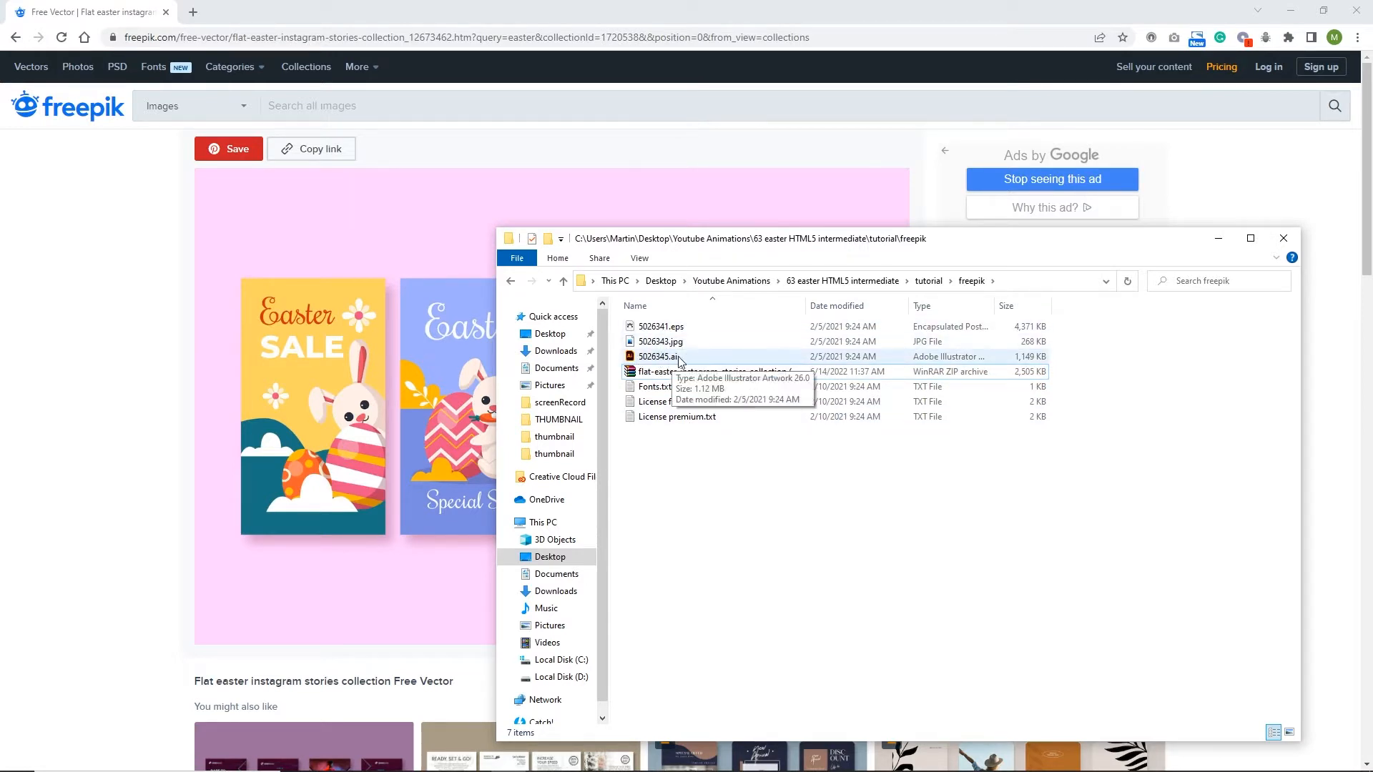
Open 5026341.eps in Illustrator, and close both the Untitled-1 and 5026341.eps documents without saving changes.
{"action": "double_click", "coordinate": [670, 329]}
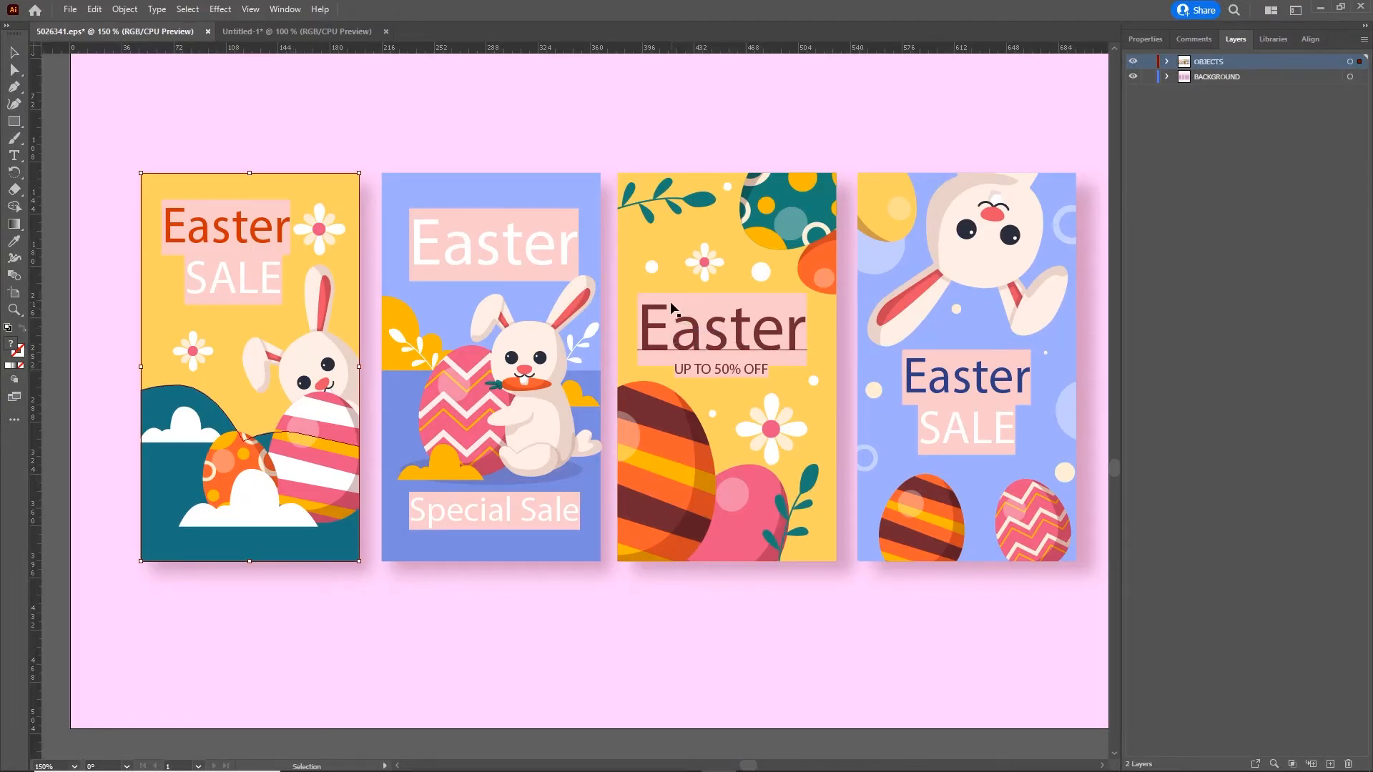
{"action": "left_click", "coordinate": [386, 31]}
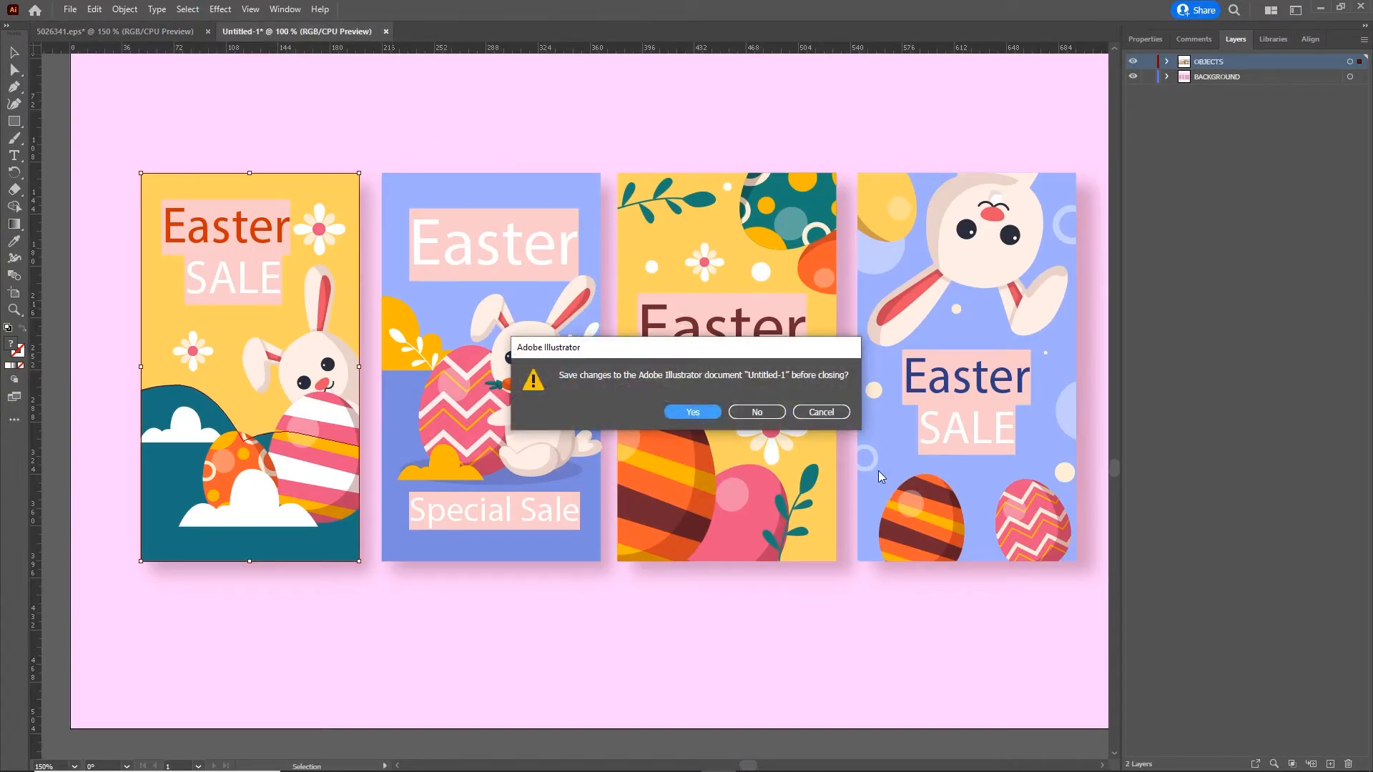
{"action": "left_click", "coordinate": [757, 412]}
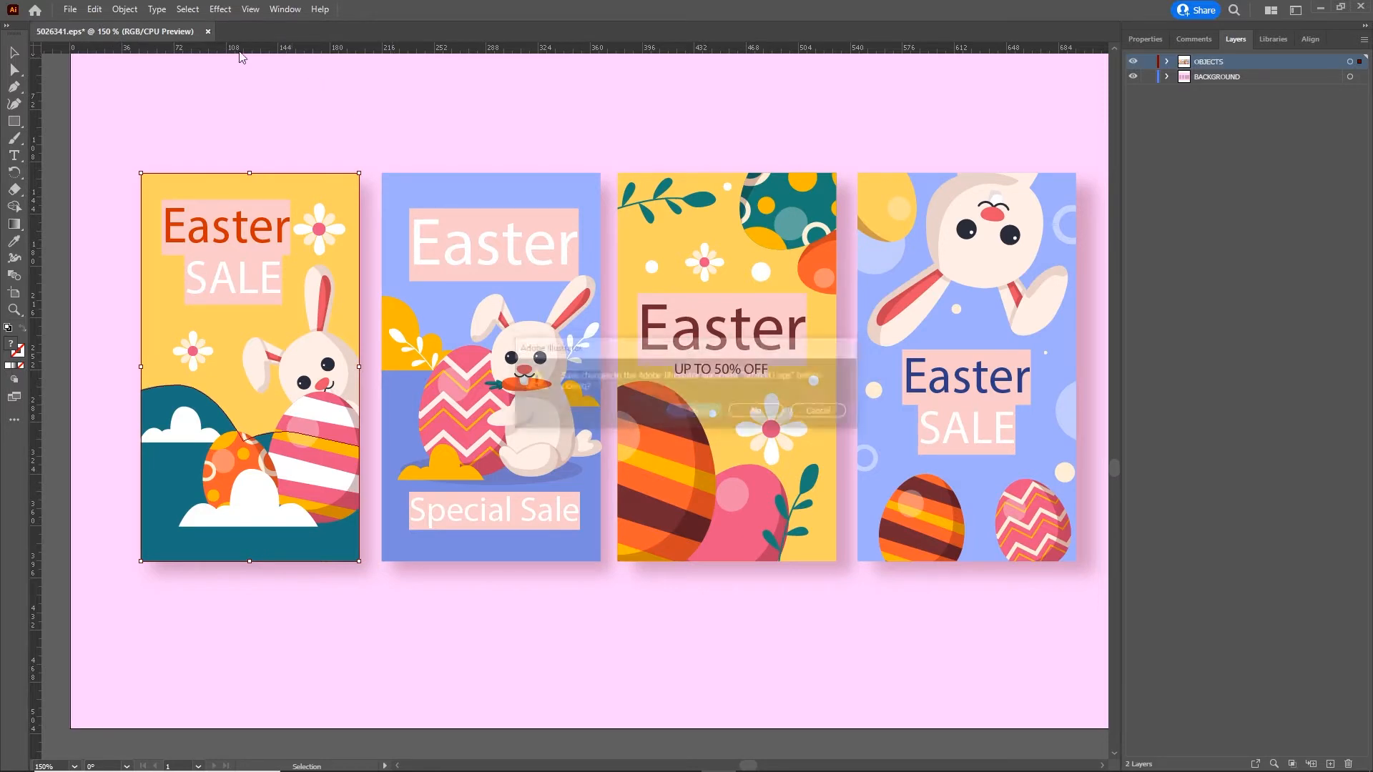
{"action": "left_click", "coordinate": [738, 407]}
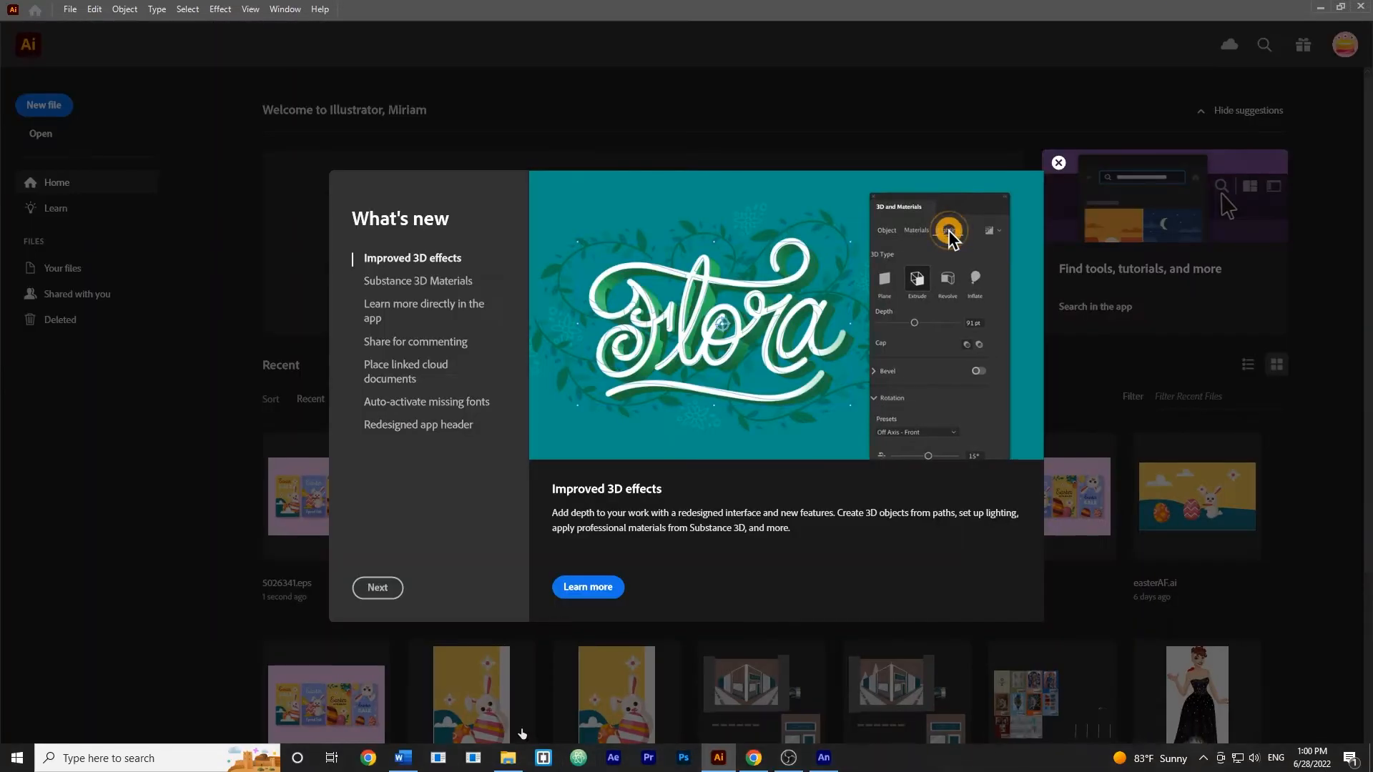
Reopen 5026341.eps from the freepik folder and dismiss the missing fonts dialog without replacing or activating any fonts.
{"action": "left_click", "coordinate": [509, 758]}
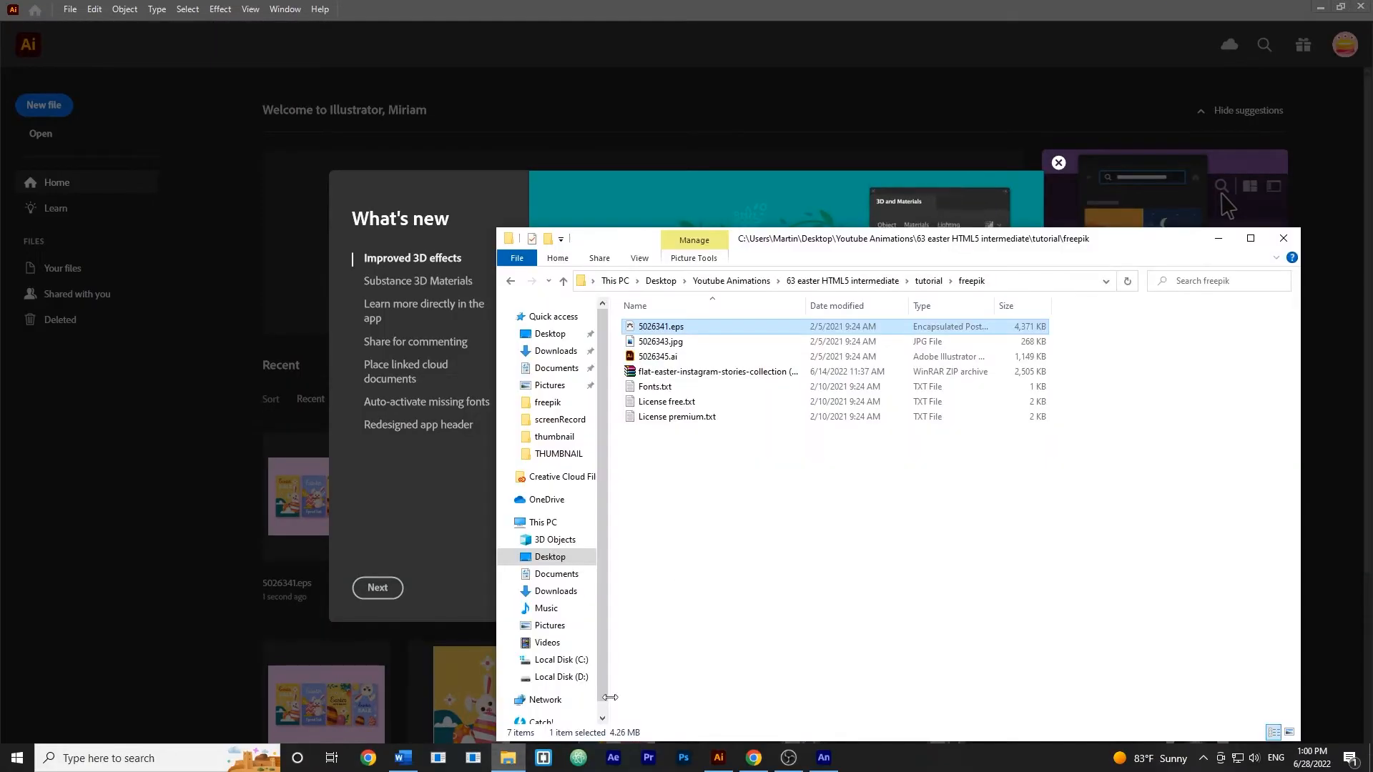
{"action": "double_click", "coordinate": [665, 326]}
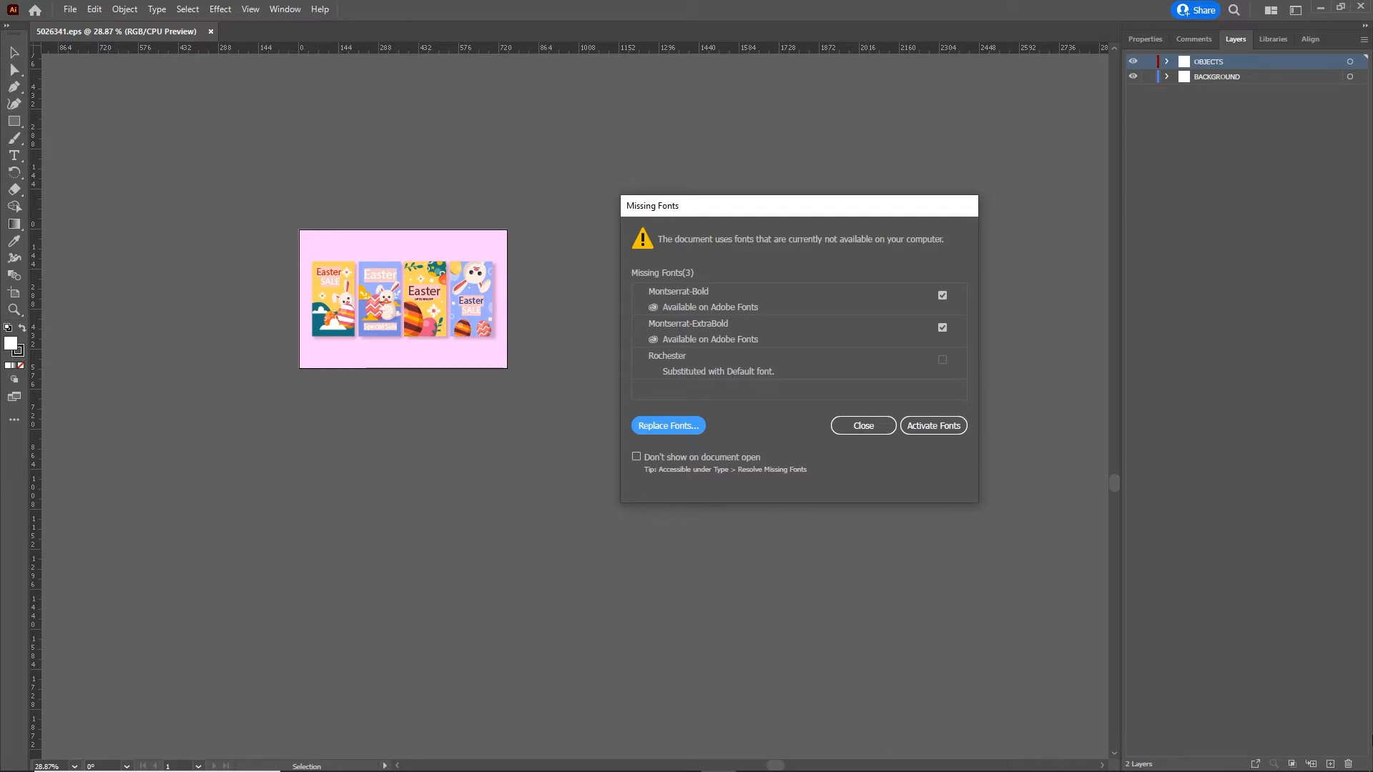
{"action": "left_click", "coordinate": [863, 426]}
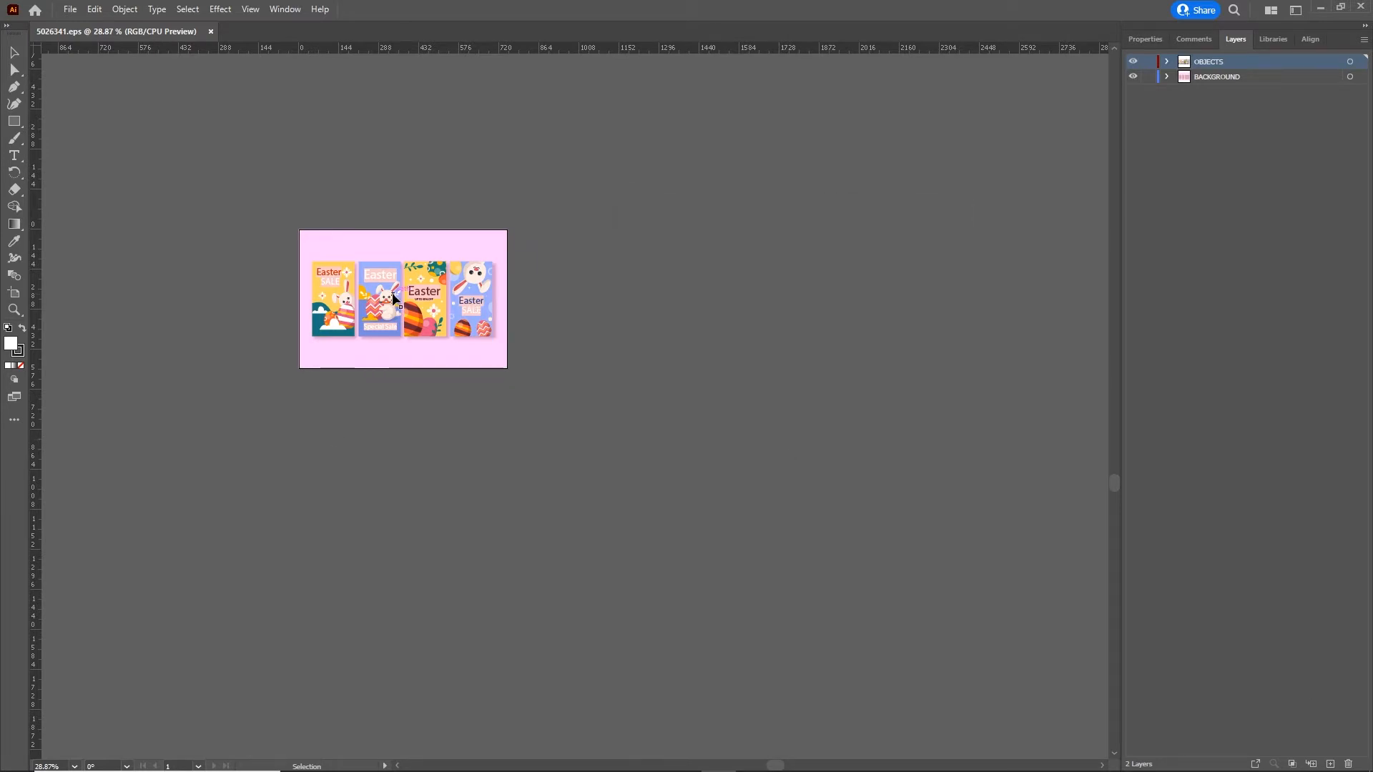
{"action": "scroll", "coordinate": [375, 309], "scroll_direction": "left", "scroll_amount": 1}
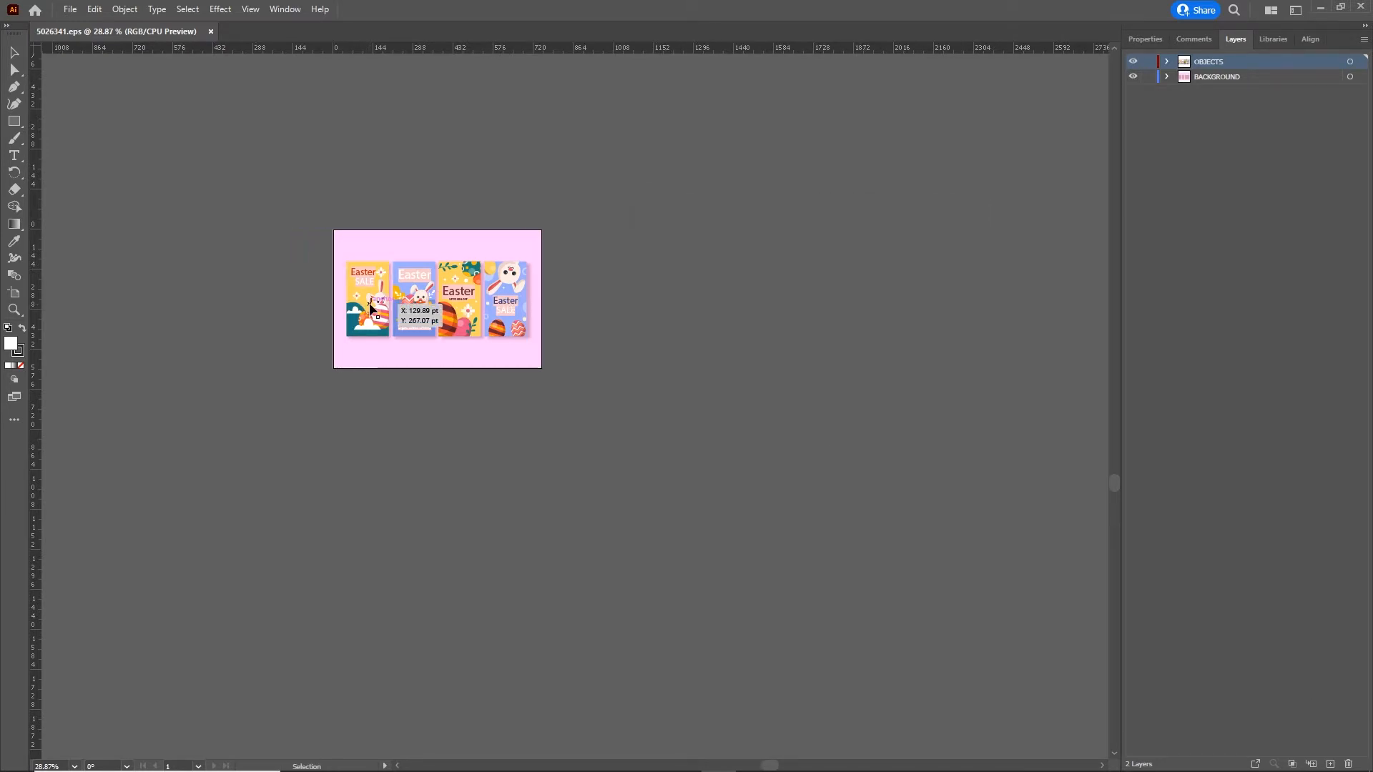
{"action": "scroll", "coordinate": [372, 307], "scroll_direction": "up", "scroll_amount": 2}
{"action": "scroll", "coordinate": [370, 309], "scroll_direction": "up", "scroll_amount": 3}
{"action": "scroll", "coordinate": [236, 278], "scroll_direction": "up", "scroll_amount": 2}
{"action": "scroll", "coordinate": [236, 279], "scroll_direction": "right", "scroll_amount": 1}
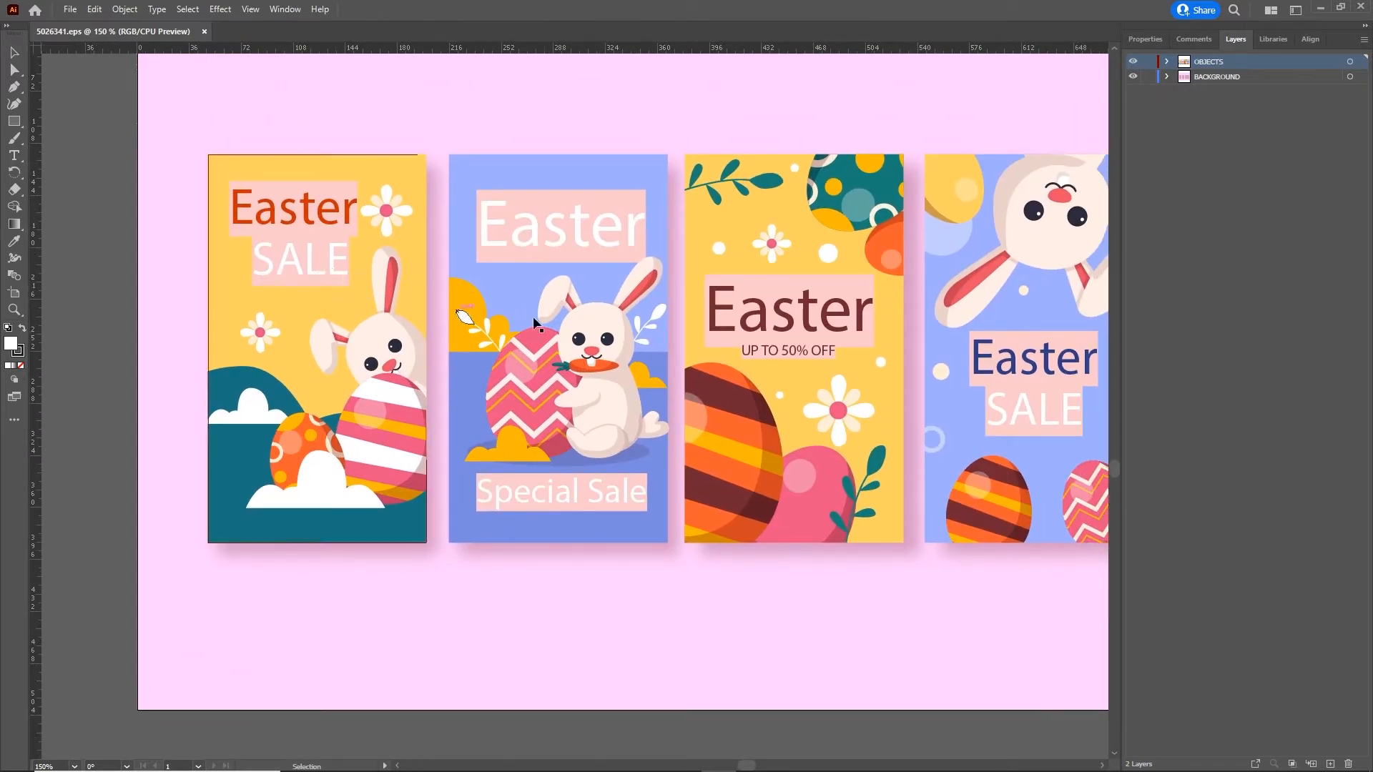
{"action": "left_click_drag", "start_coordinate": [750, 330], "coordinate": [730, 325]}
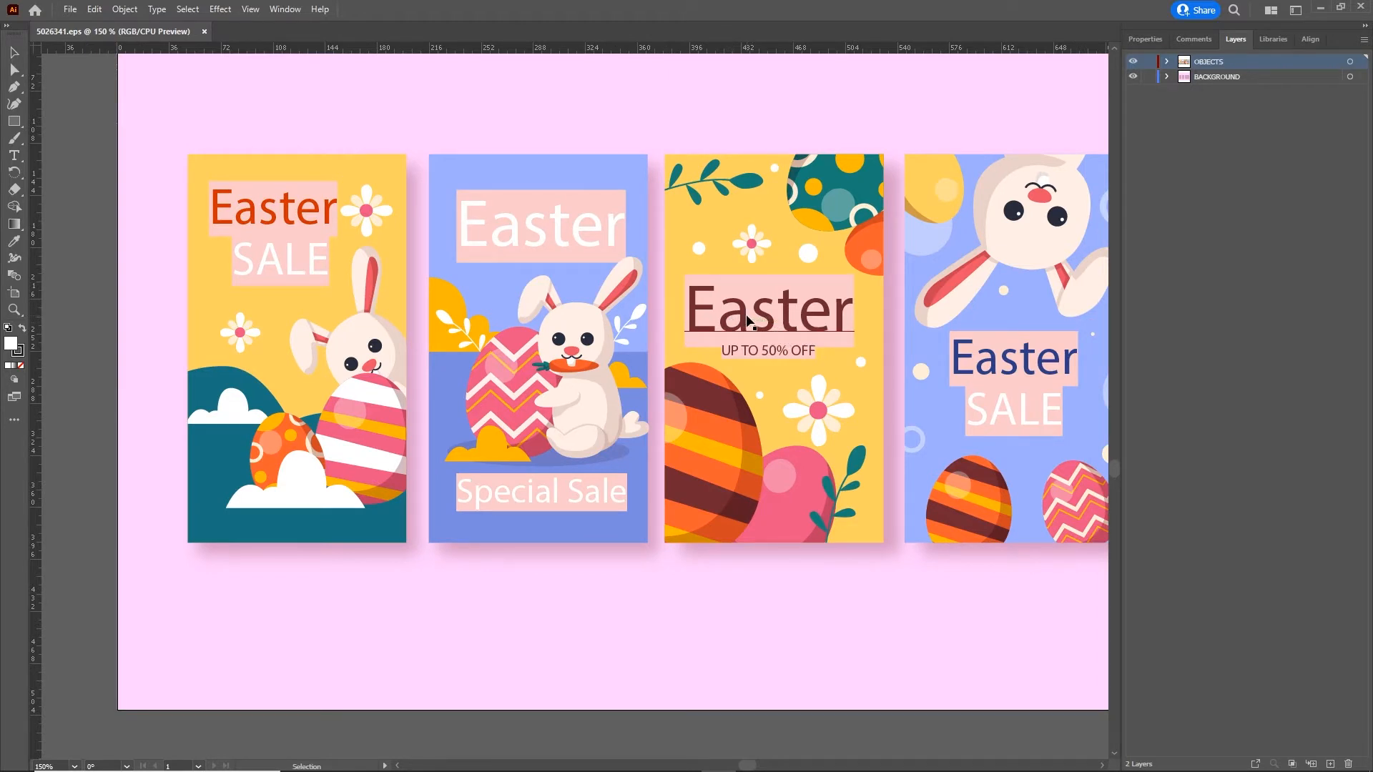
Create a new 300 x 600 px document with one artboard, RGB color mode and 72 ppi raster effects.
{"action": "left_click", "coordinate": [70, 9]}
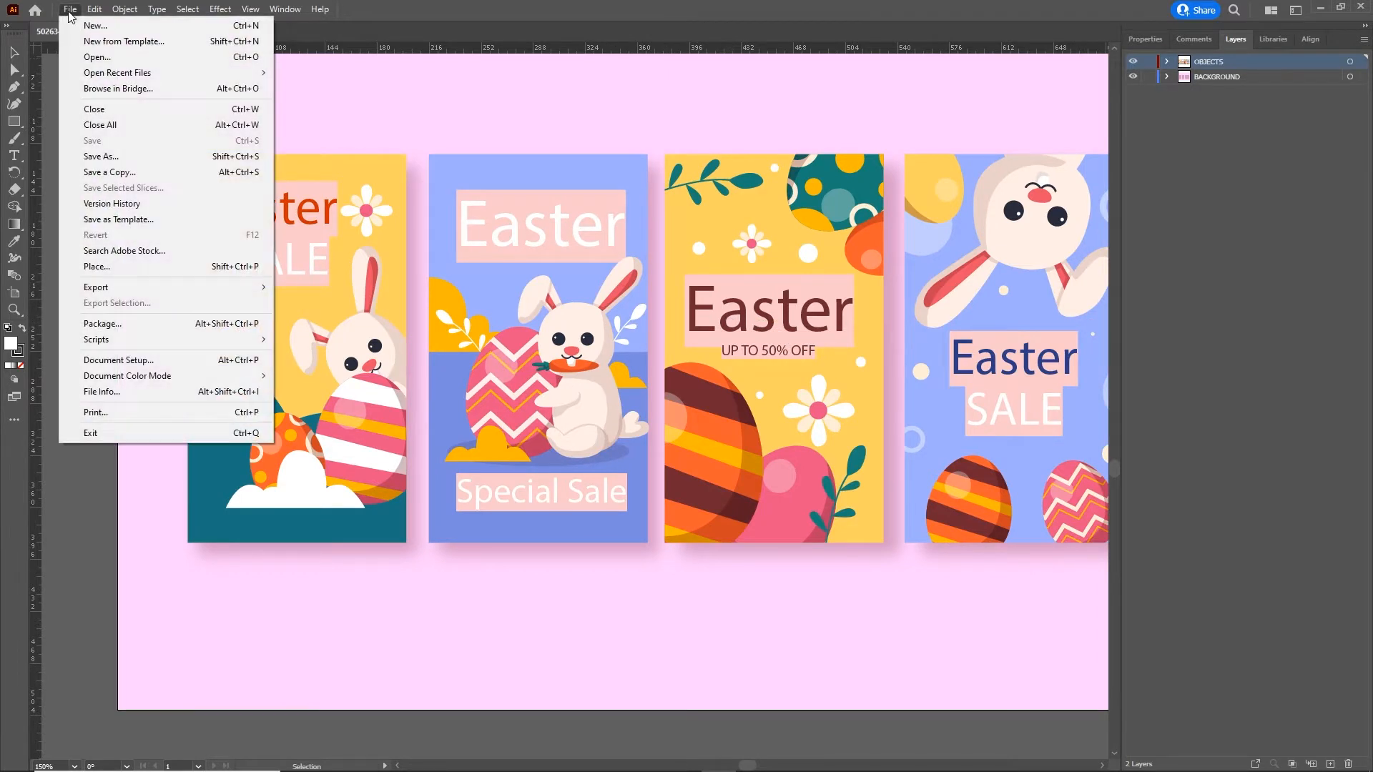
{"action": "left_click", "coordinate": [97, 26]}
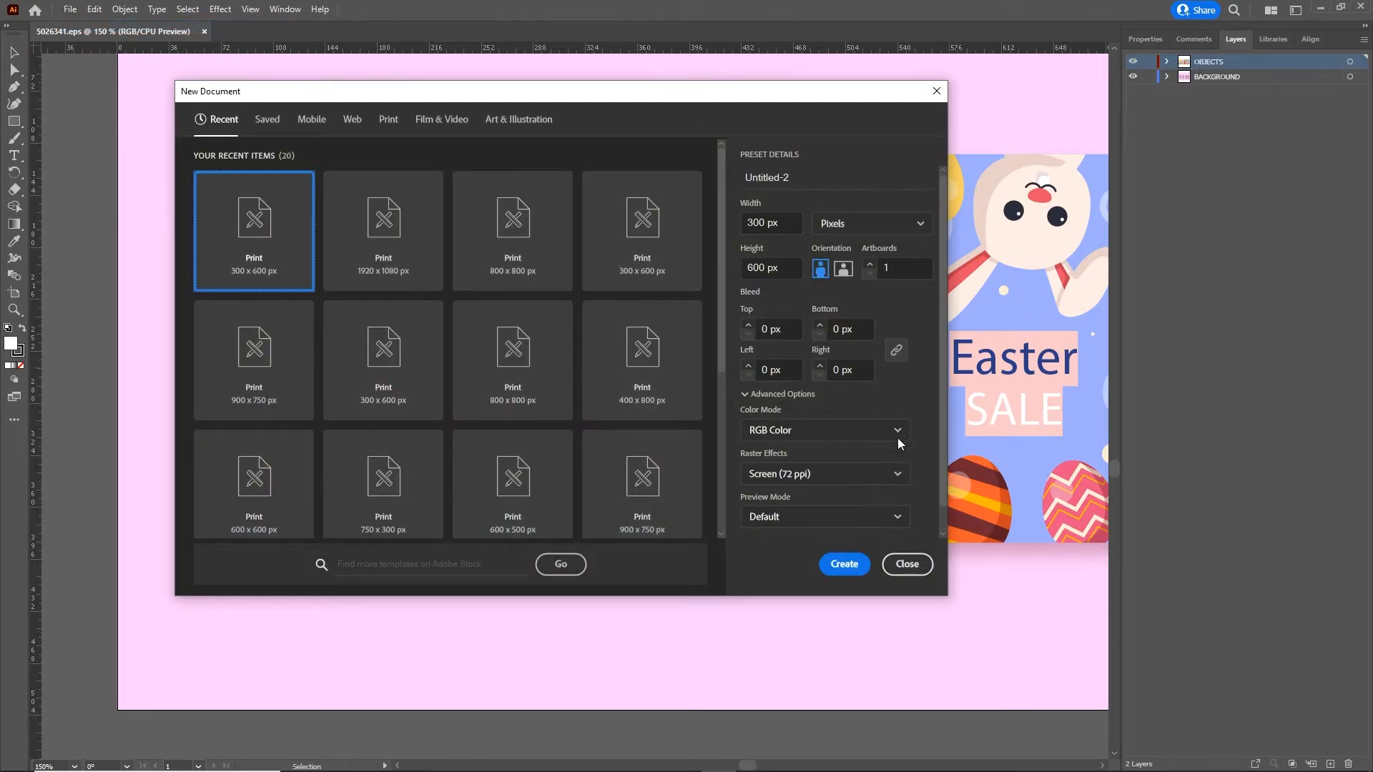
{"action": "left_click", "coordinate": [845, 565]}
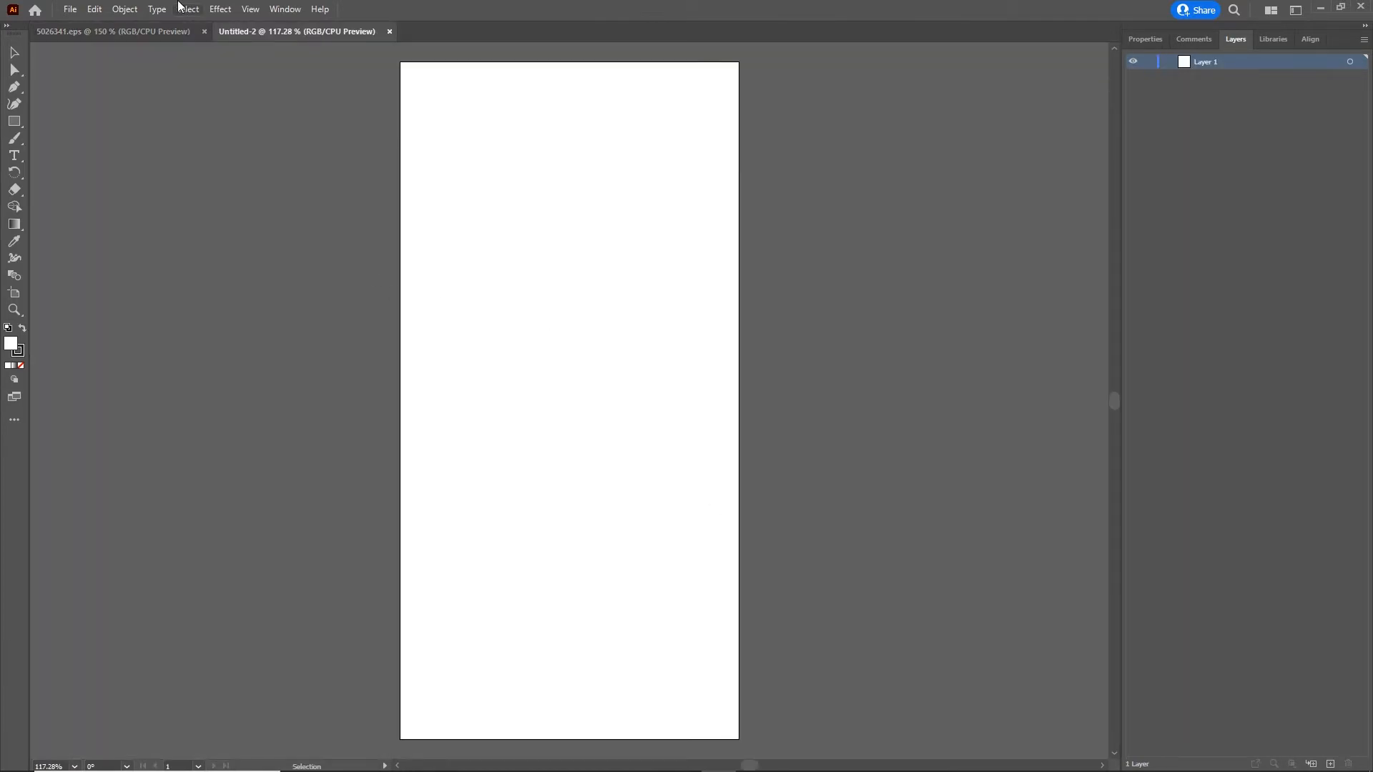
In 5026341.eps, ungroup the artwork that holds the Easter cards together, and deselect everything.
{"action": "left_click", "coordinate": [170, 30]}
{"action": "left_click_drag", "start_coordinate": [375, 463], "coordinate": [340, 393]}
{"action": "key", "text": "ctrl+z"}
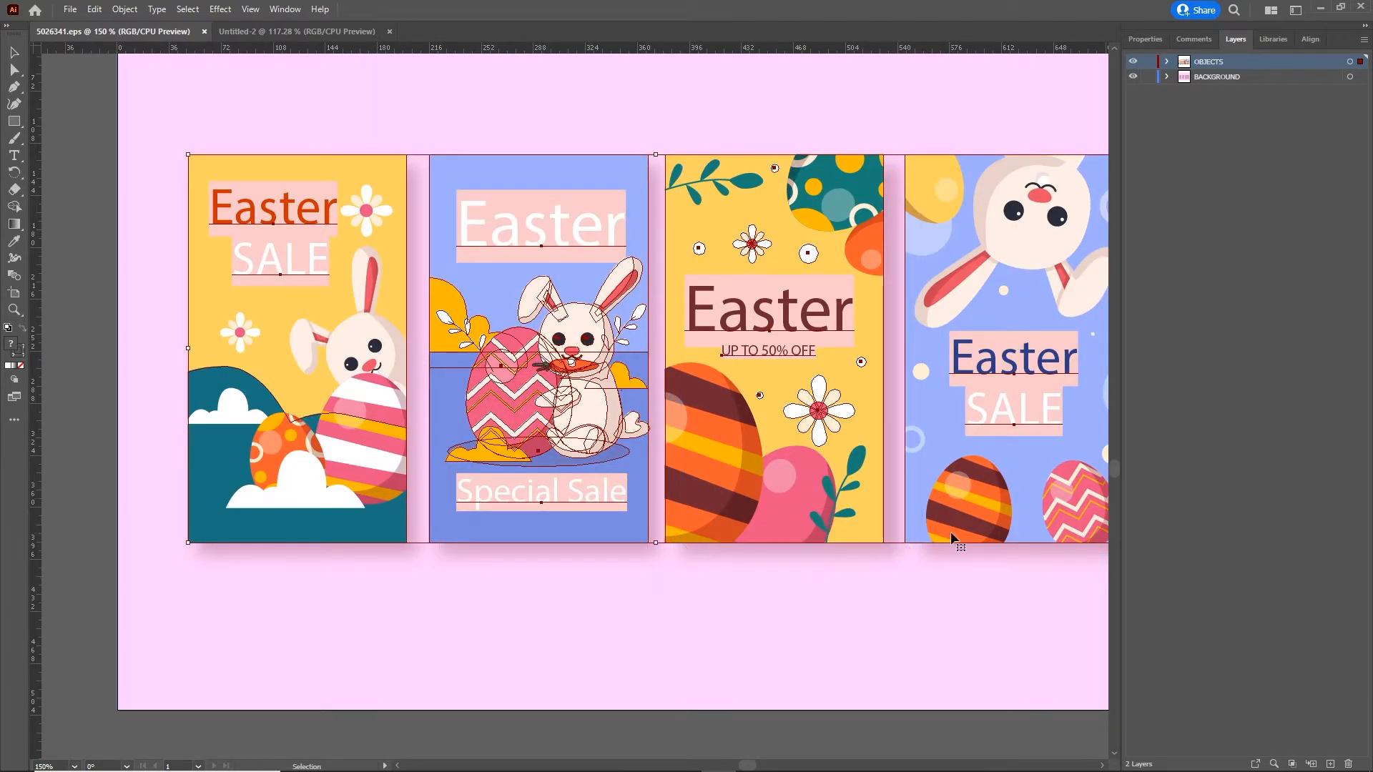
{"action": "right_click", "coordinate": [361, 350]}
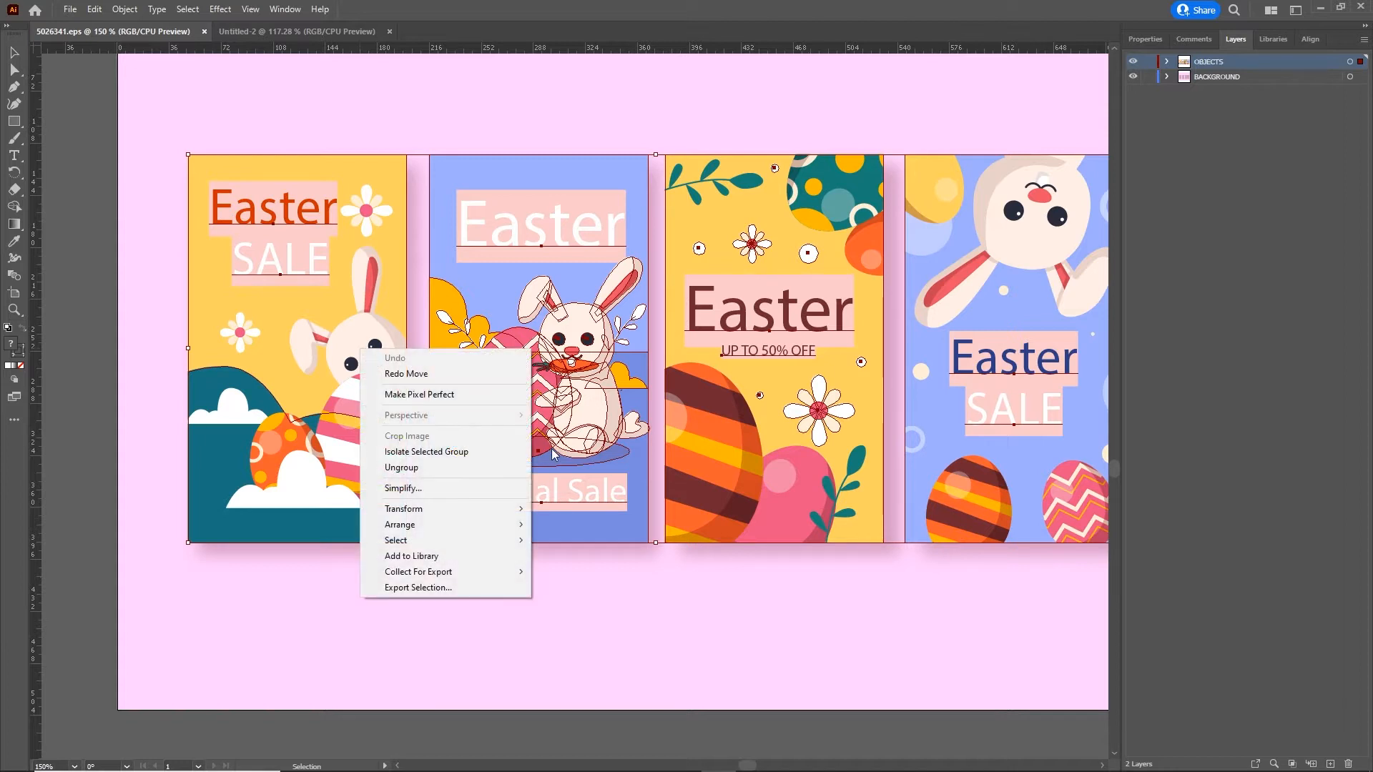
{"action": "left_click", "coordinate": [432, 467]}
{"action": "left_click", "coordinate": [728, 652]}
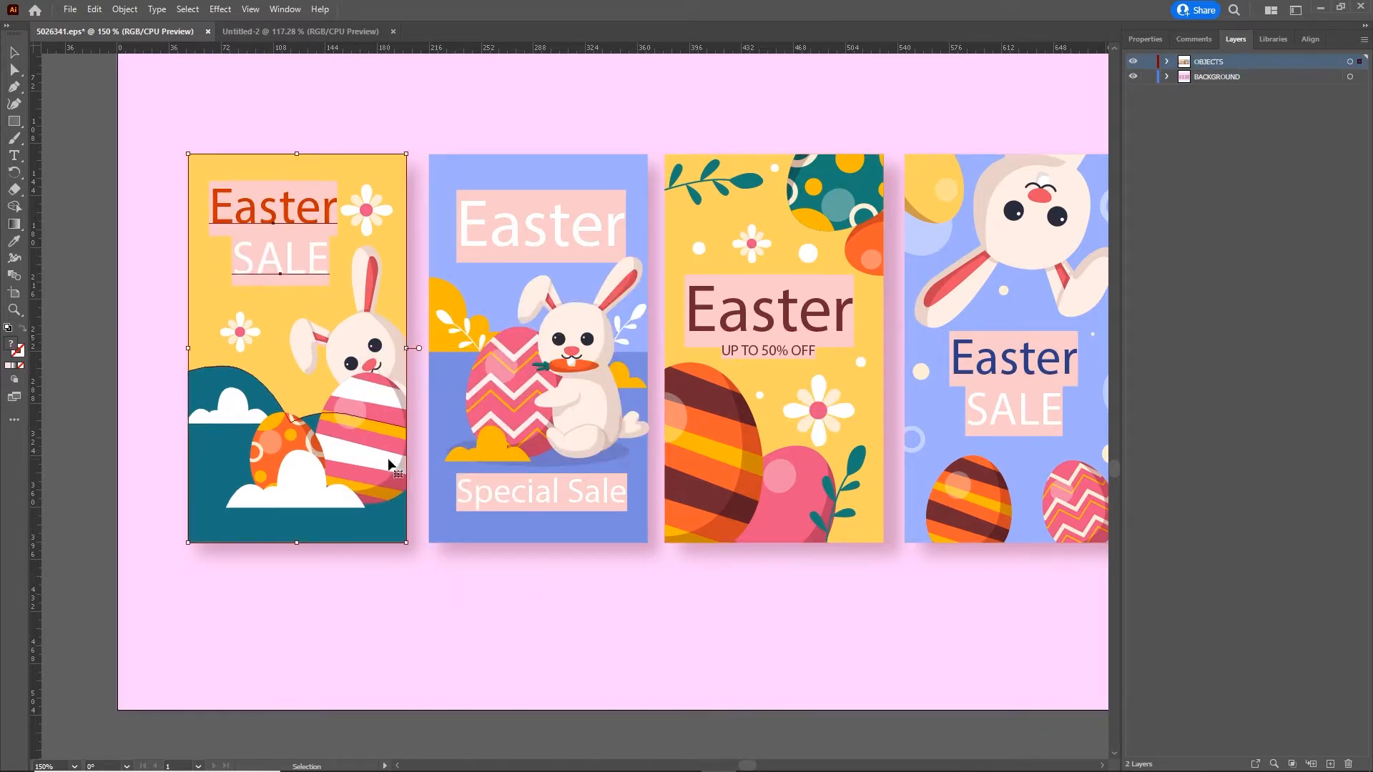
Copy the yellow Easter SALE card with the bunny behind the striped egg into the new 300 x 600 px document.
{"action": "left_click_drag", "start_coordinate": [356, 461], "coordinate": [250, 421]}
{"action": "key", "text": "a"}
{"action": "key", "text": "ctrl+z"}
{"action": "key", "text": "v"}
{"action": "left_click_drag", "start_coordinate": [375, 435], "coordinate": [579, 447]}
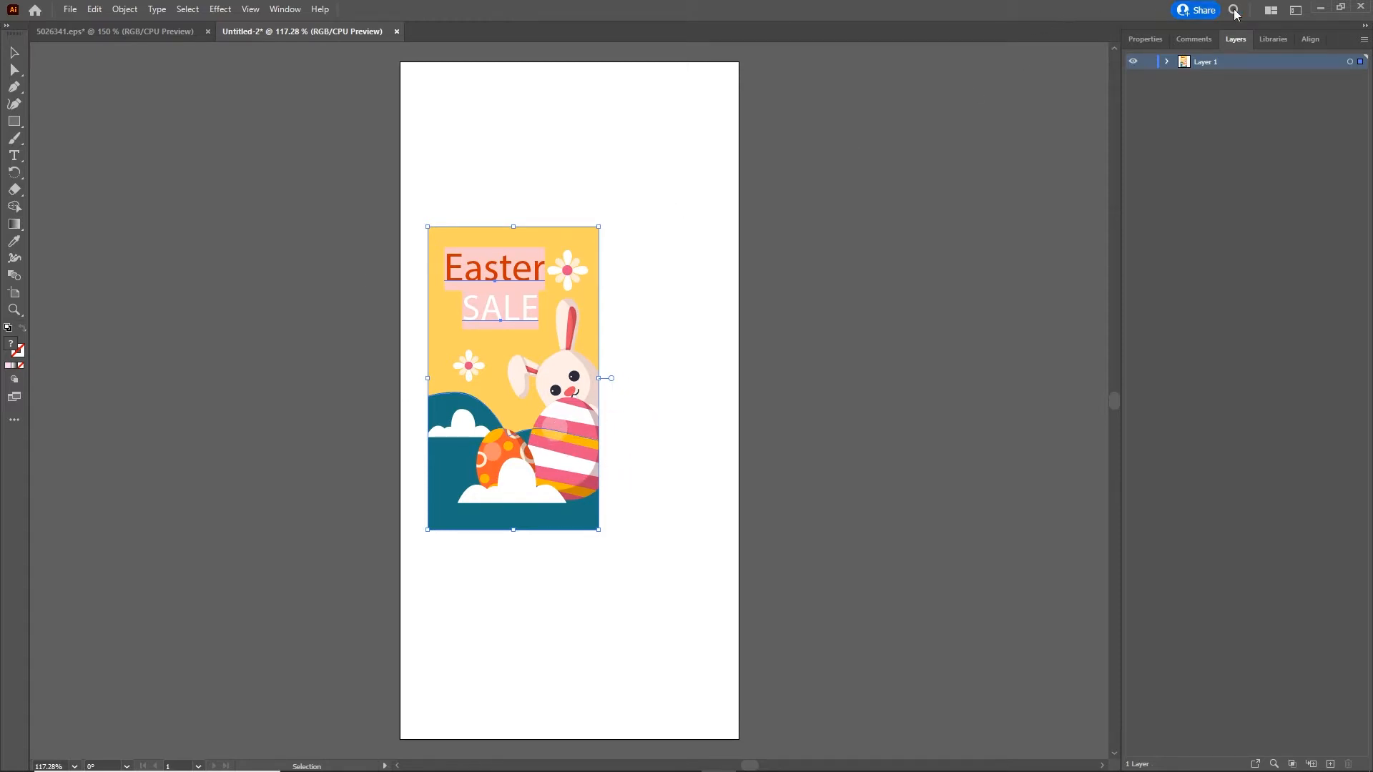
Center the Easter card horizontally and vertically on the artboard, and enlarge it proportionally from its center until it covers the whole artboard.
{"action": "left_click", "coordinate": [1311, 39]}
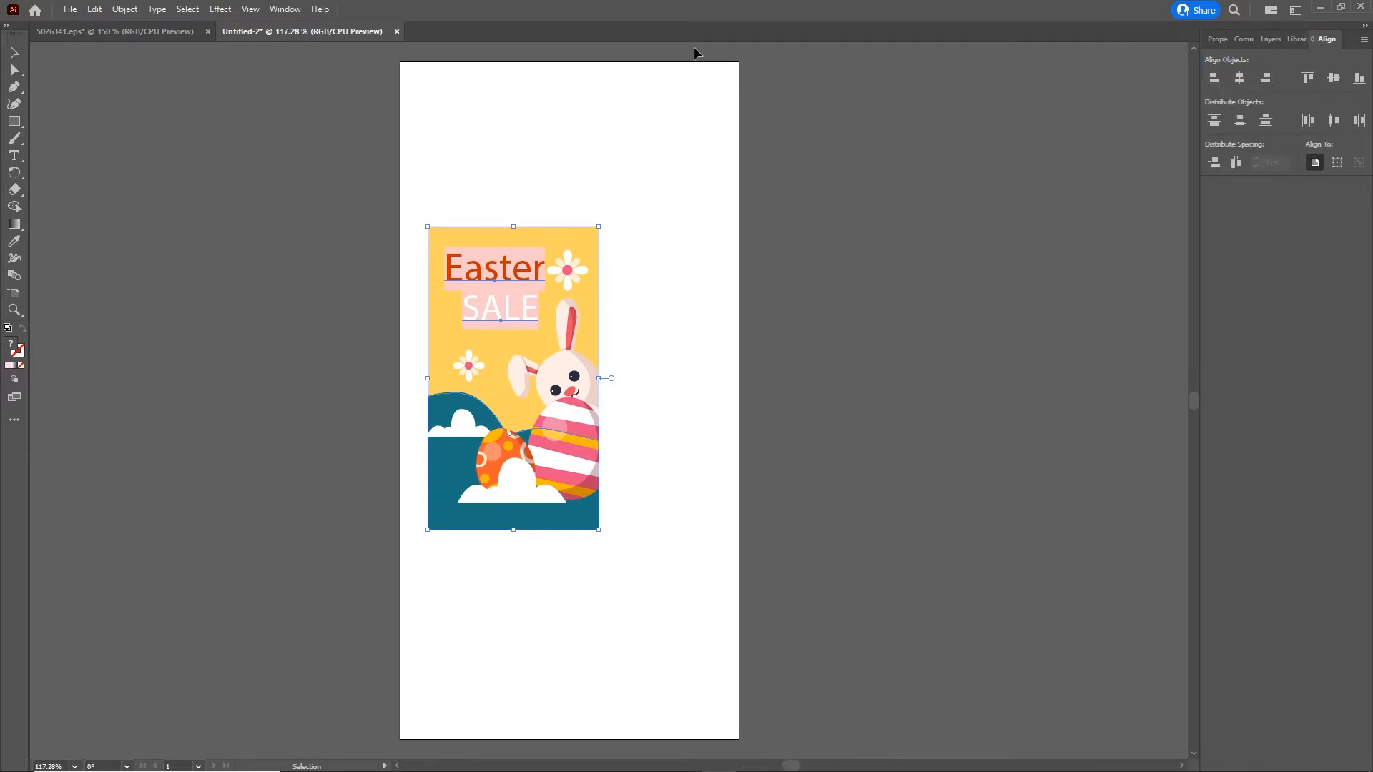
{"action": "left_click", "coordinate": [285, 10]}
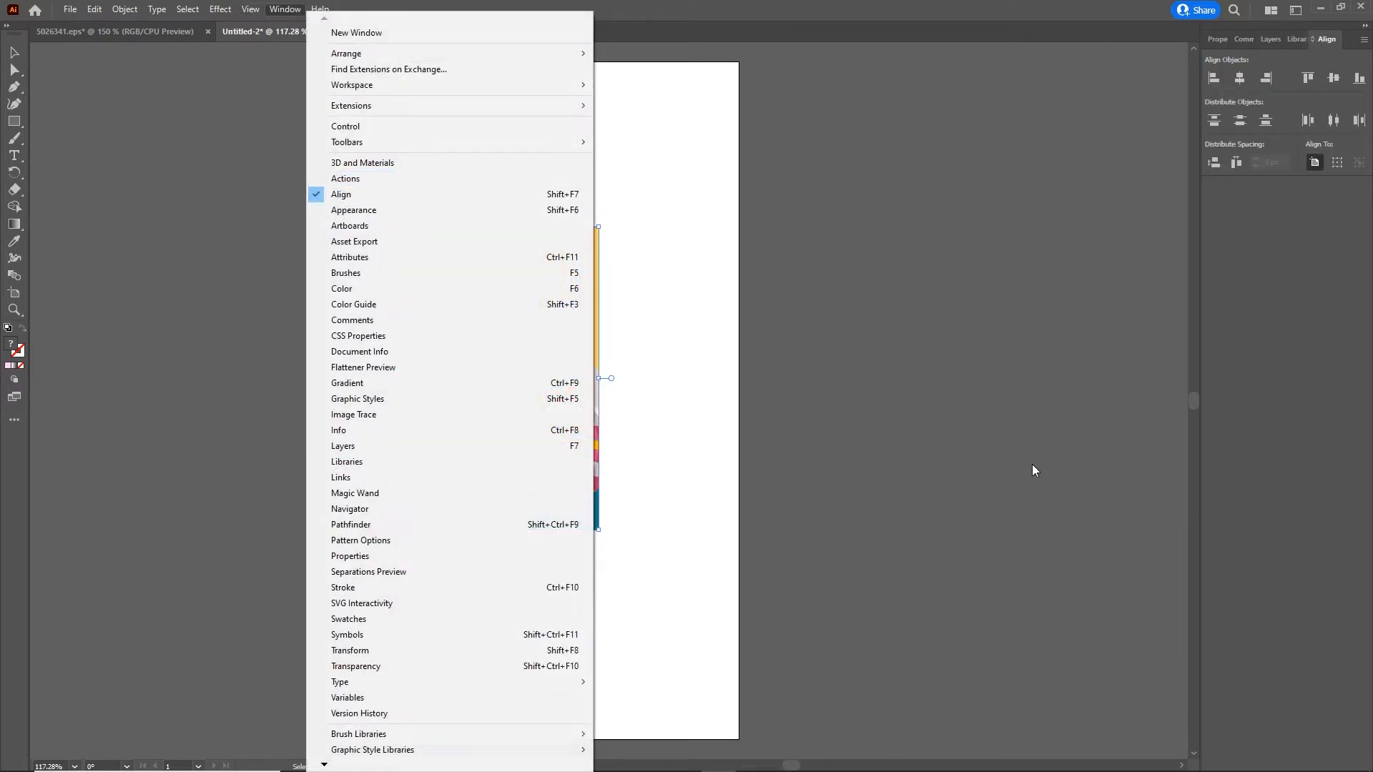
{"action": "left_click", "coordinate": [983, 455]}
{"action": "left_click", "coordinate": [510, 393]}
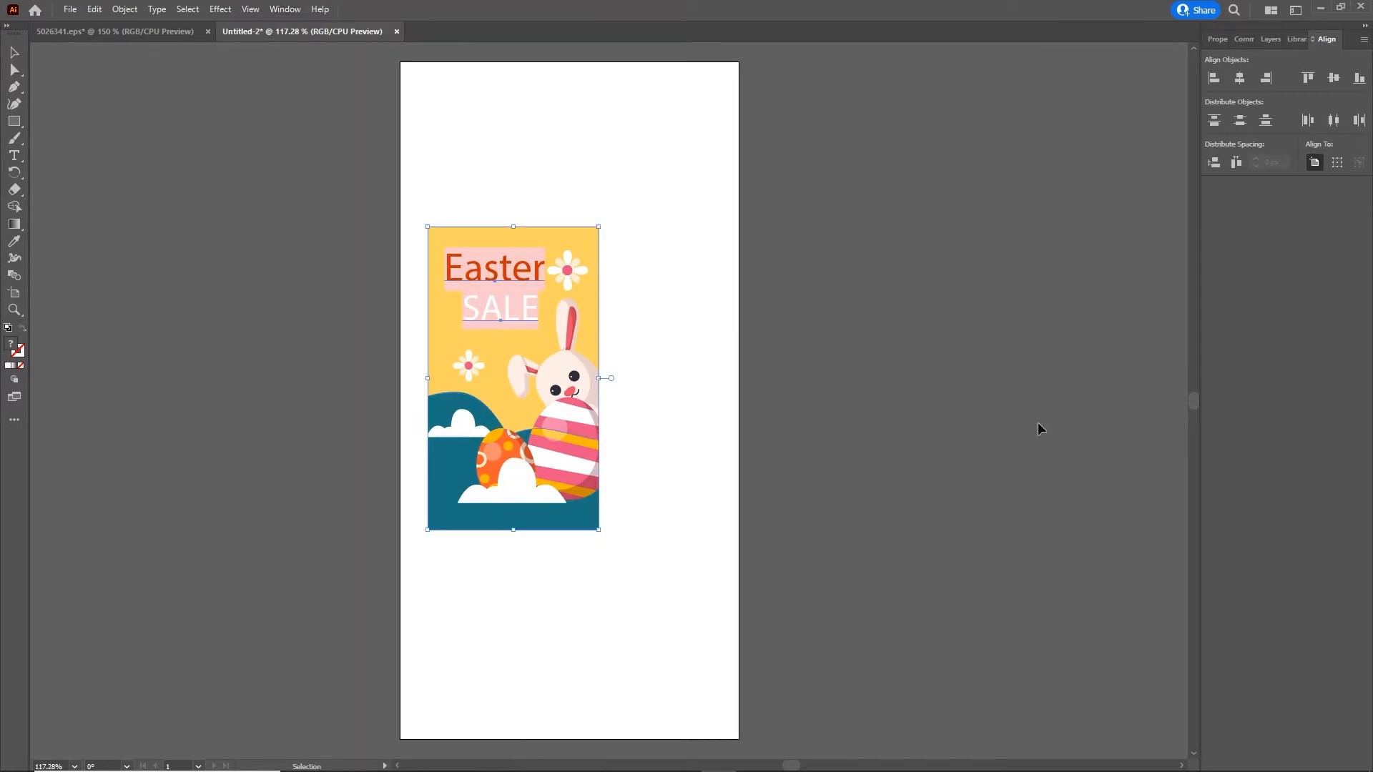
{"action": "left_click", "coordinate": [1314, 165]}
{"action": "left_click_drag", "start_coordinate": [681, 543], "coordinate": [323, 163]}
{"action": "left_click", "coordinate": [1244, 83]}
{"action": "left_click", "coordinate": [1334, 79]}
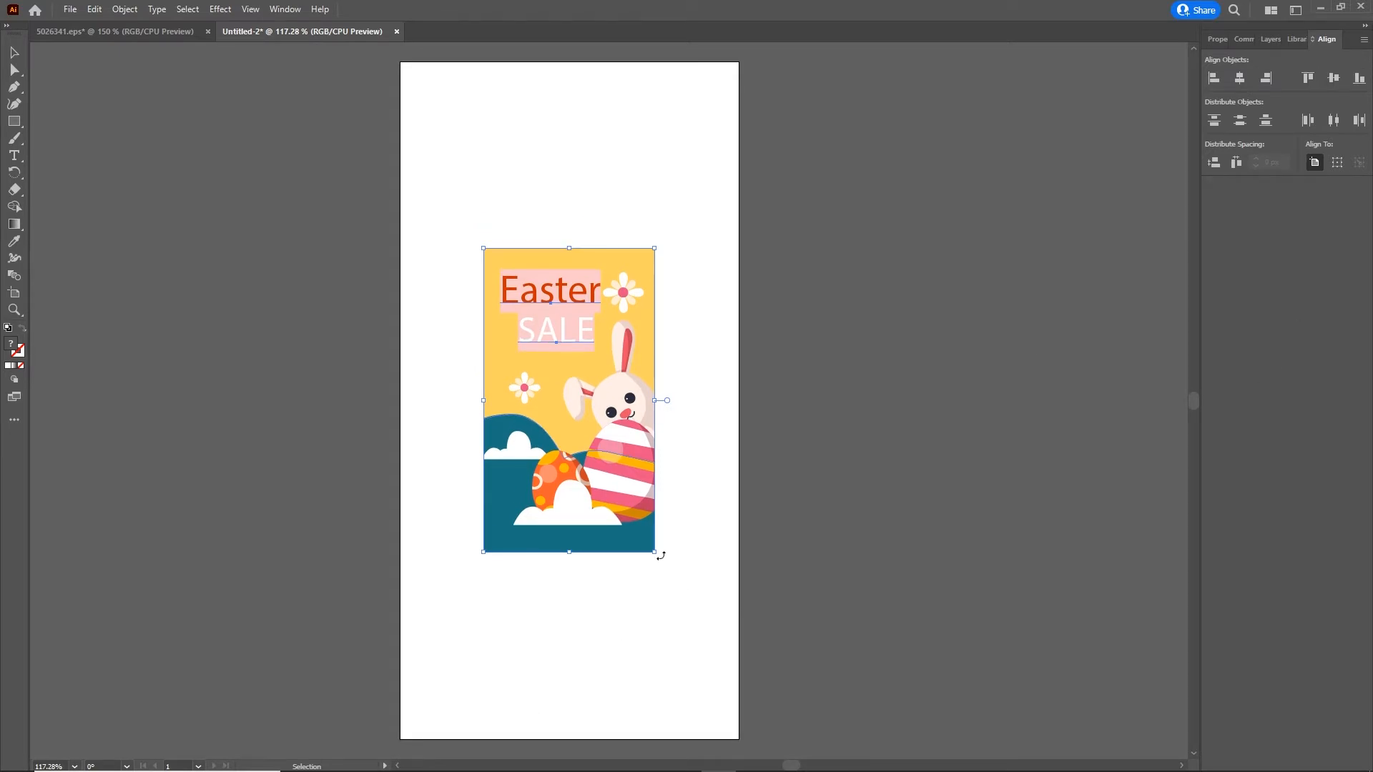
{"action": "left_click_drag", "start_coordinate": [653, 550], "coordinate": [811, 749]}
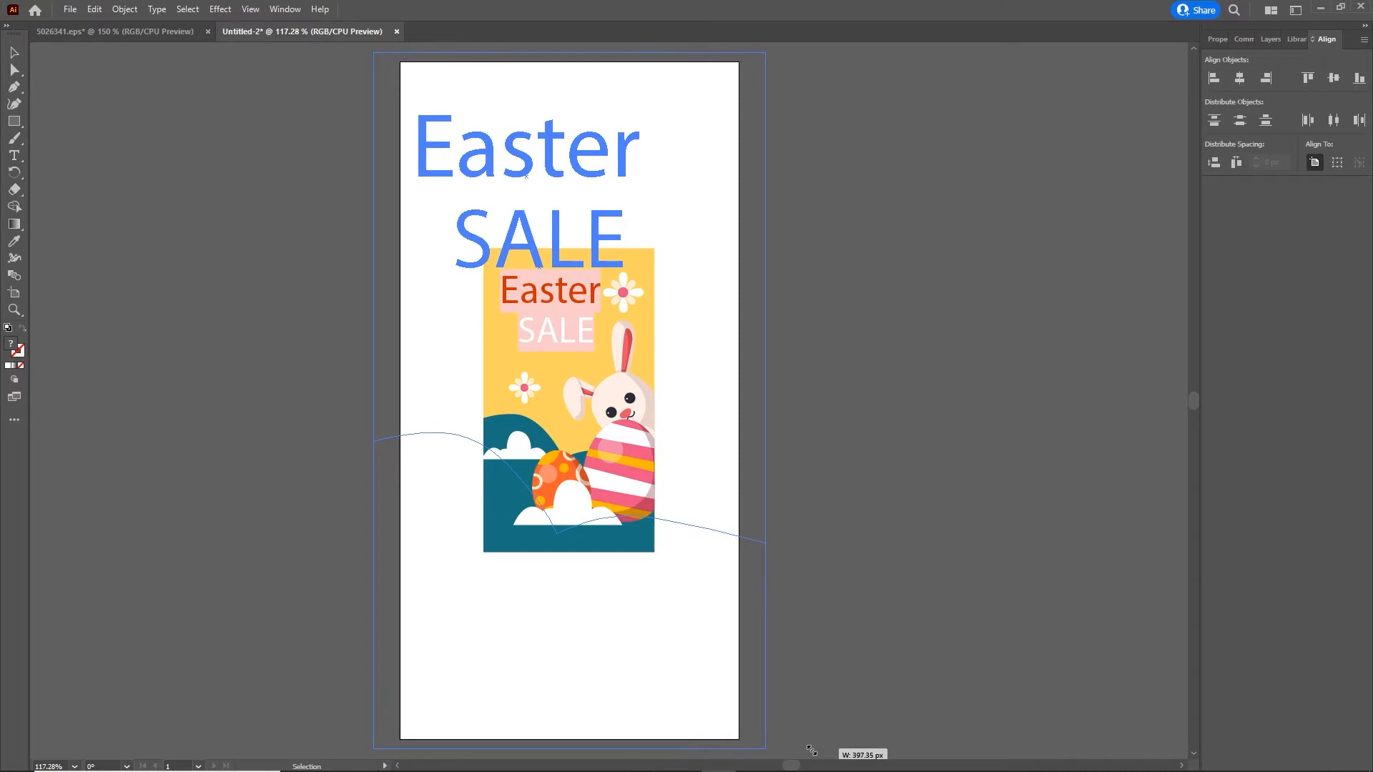
{"action": "left_click", "coordinate": [897, 504]}
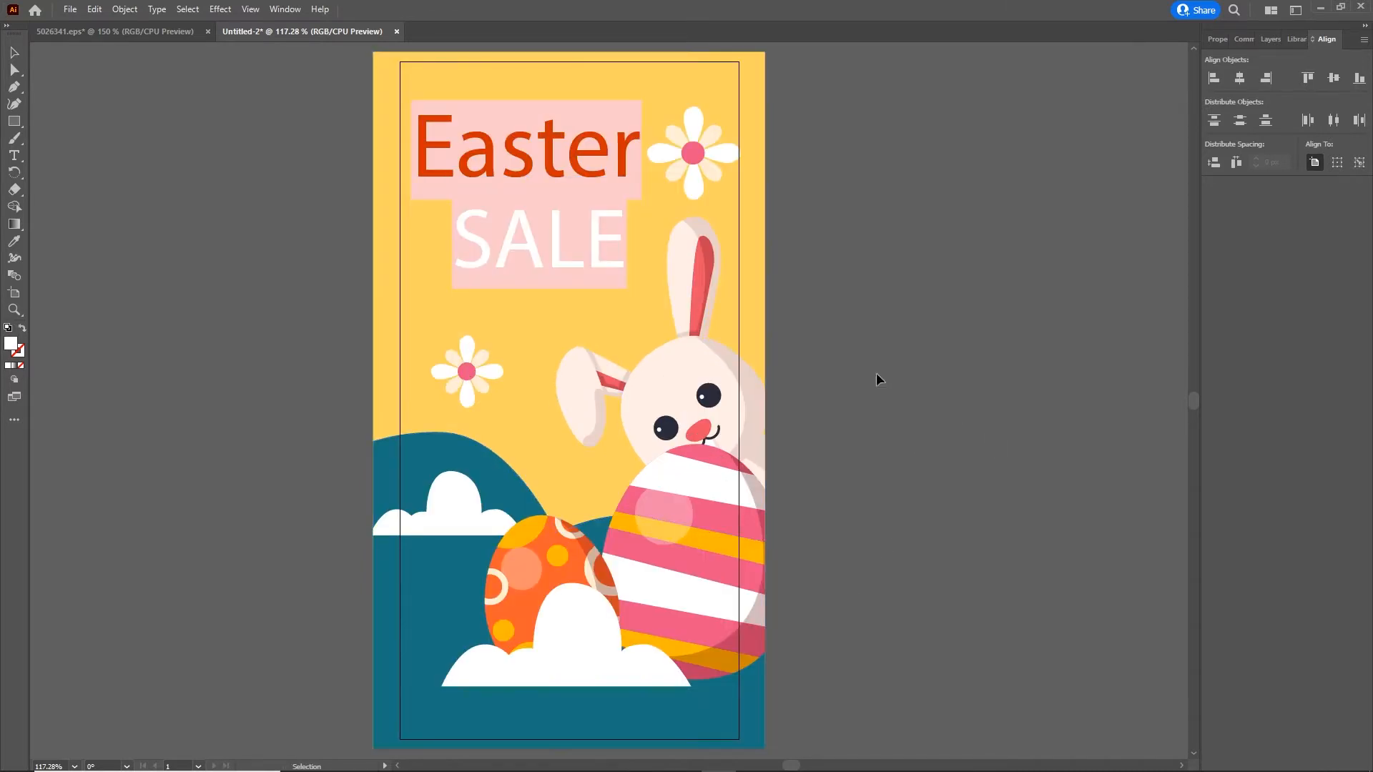
Ungroup the enlarged Easter SALE card on the artboard and deselect it.
{"action": "right_click", "coordinate": [693, 377]}
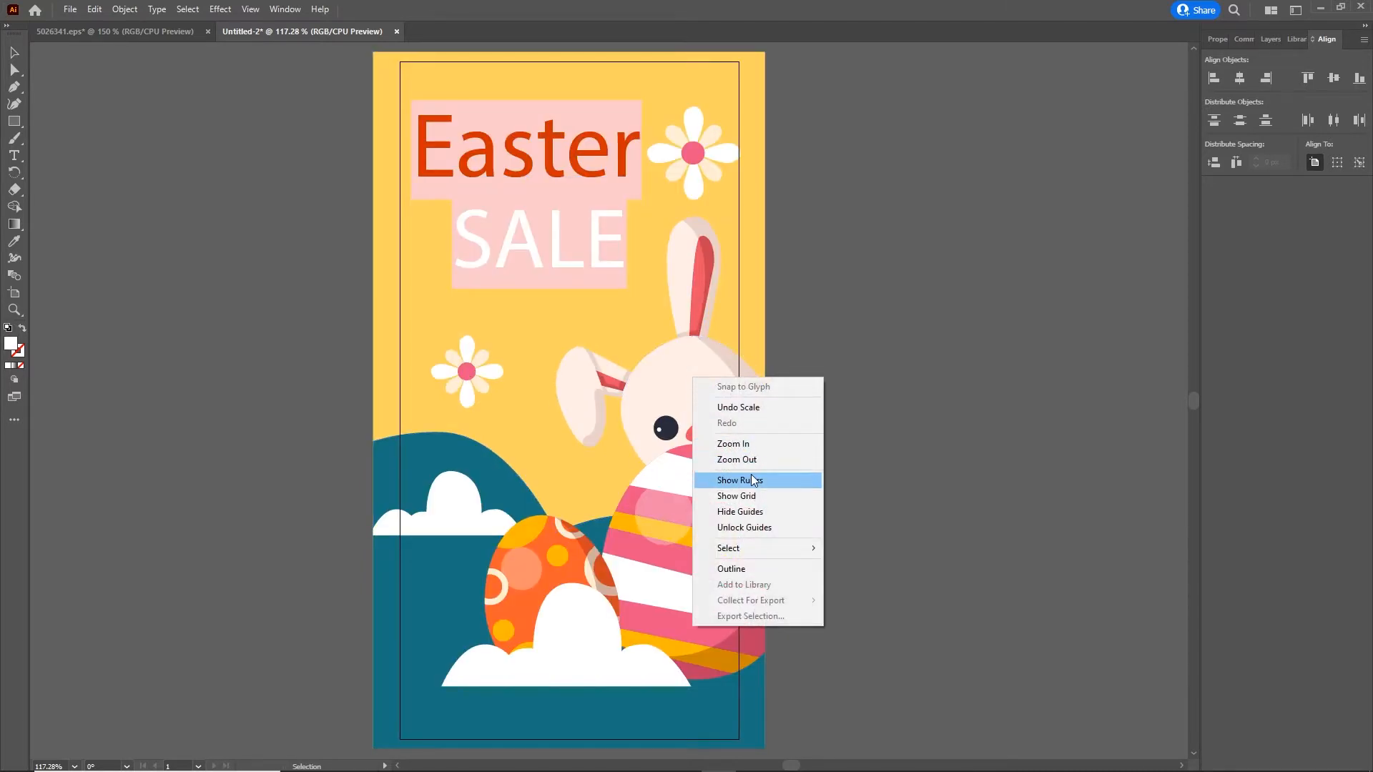
{"action": "left_click", "coordinate": [933, 447]}
{"action": "left_click", "coordinate": [680, 397]}
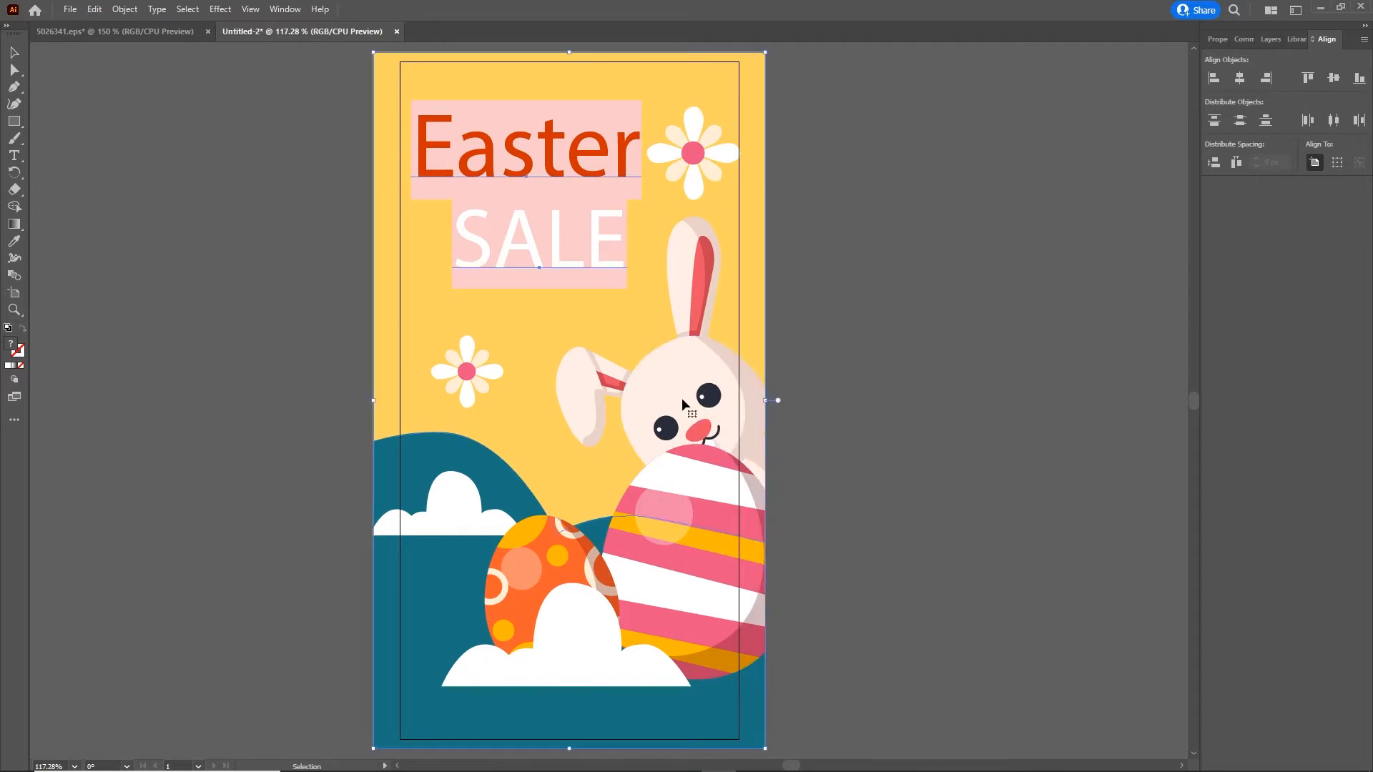
{"action": "right_click", "coordinate": [682, 399]}
{"action": "left_click", "coordinate": [721, 517]}
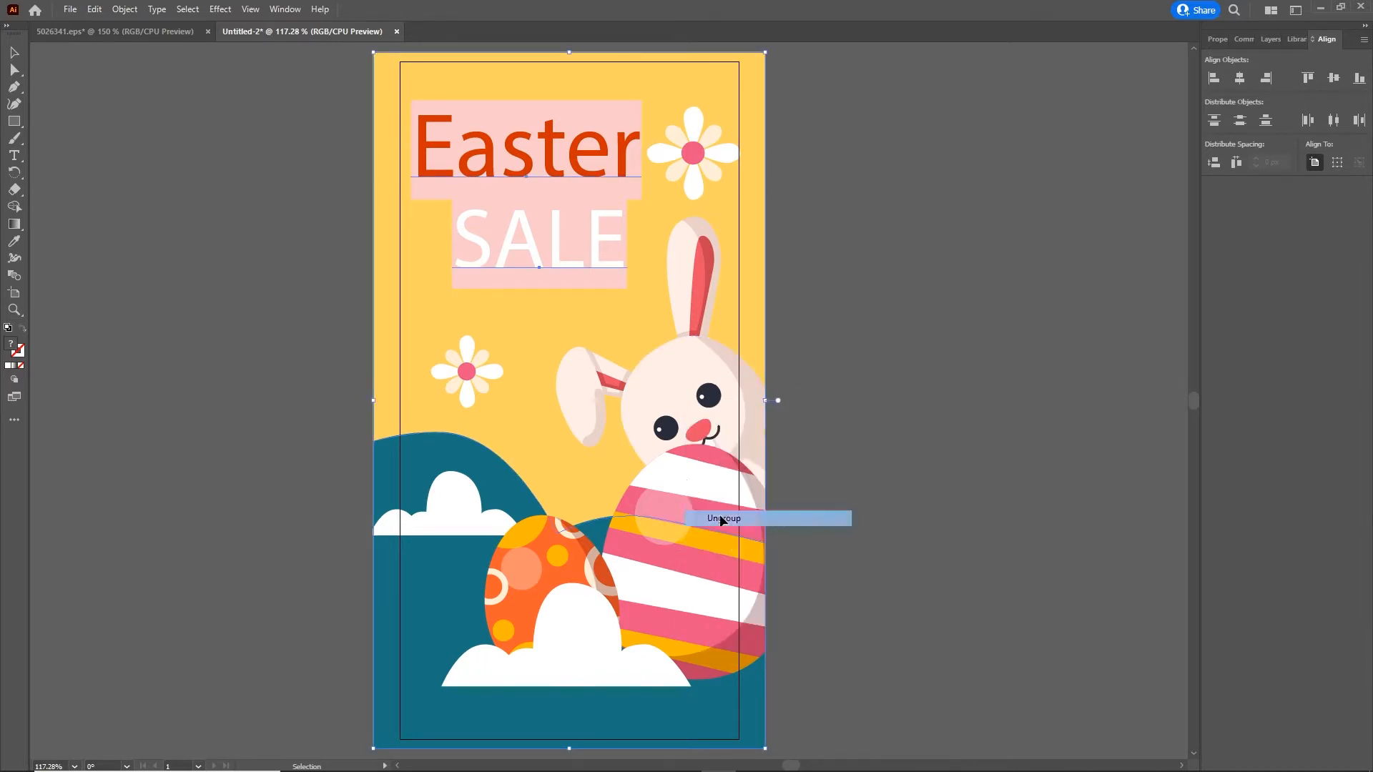
{"action": "left_click", "coordinate": [976, 432]}
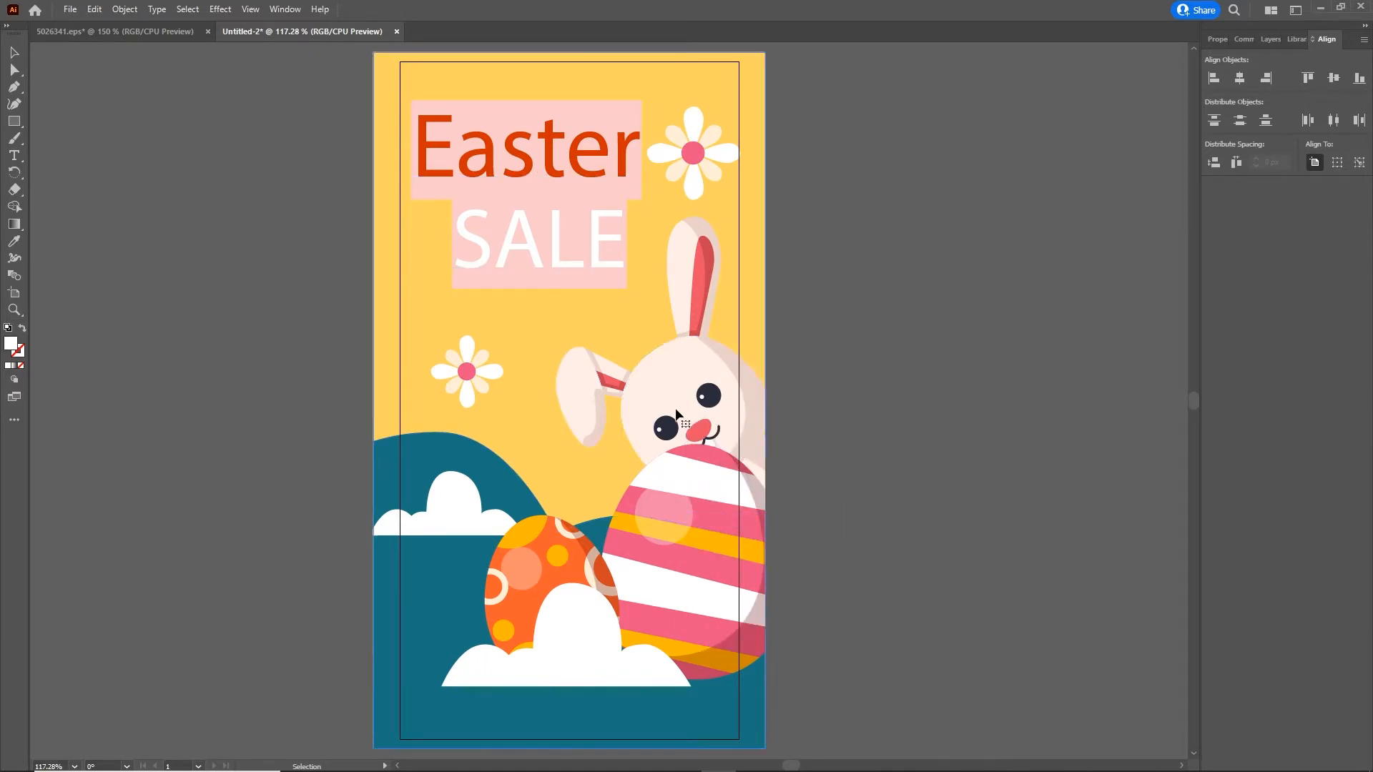
{"action": "left_click_drag", "start_coordinate": [518, 343], "coordinate": [381, 379]}
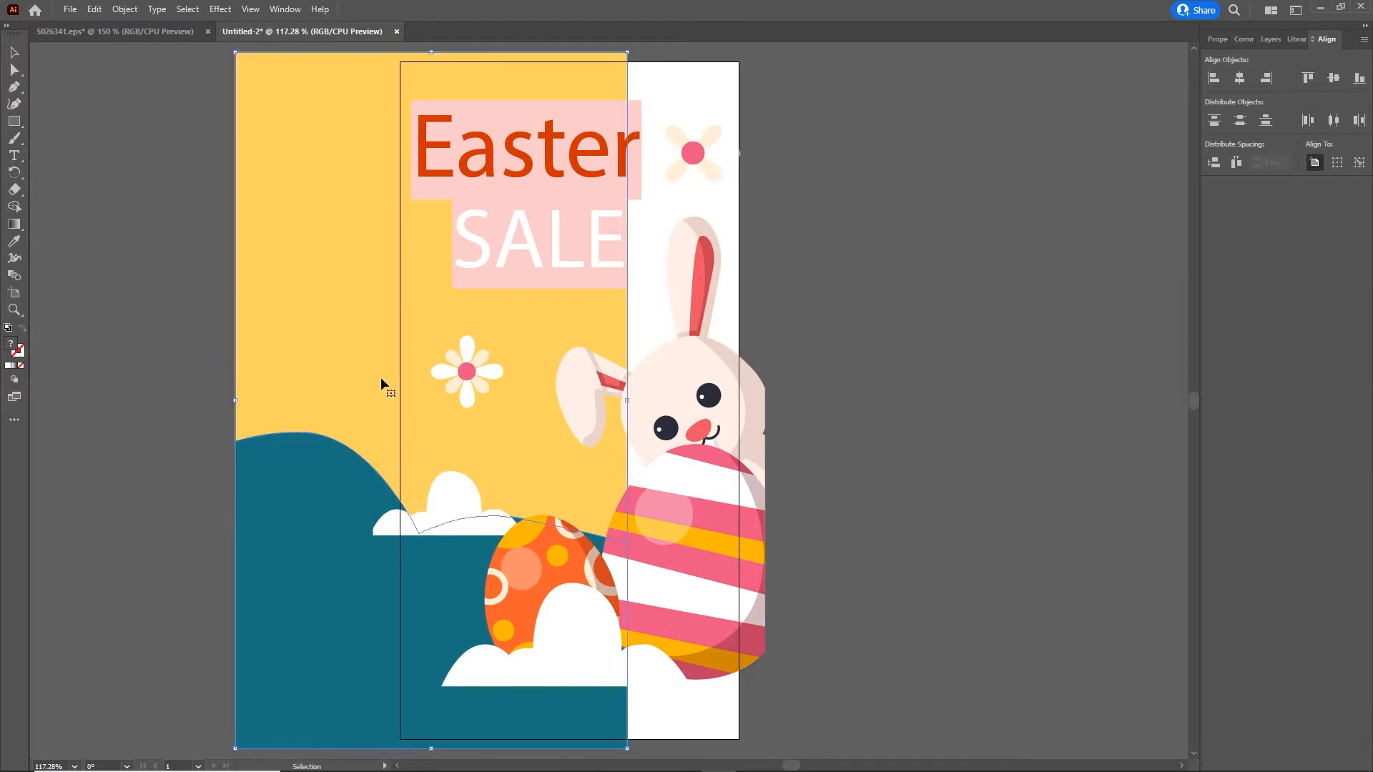
{"action": "key", "text": "a"}
{"action": "key", "text": "ctrl+z"}
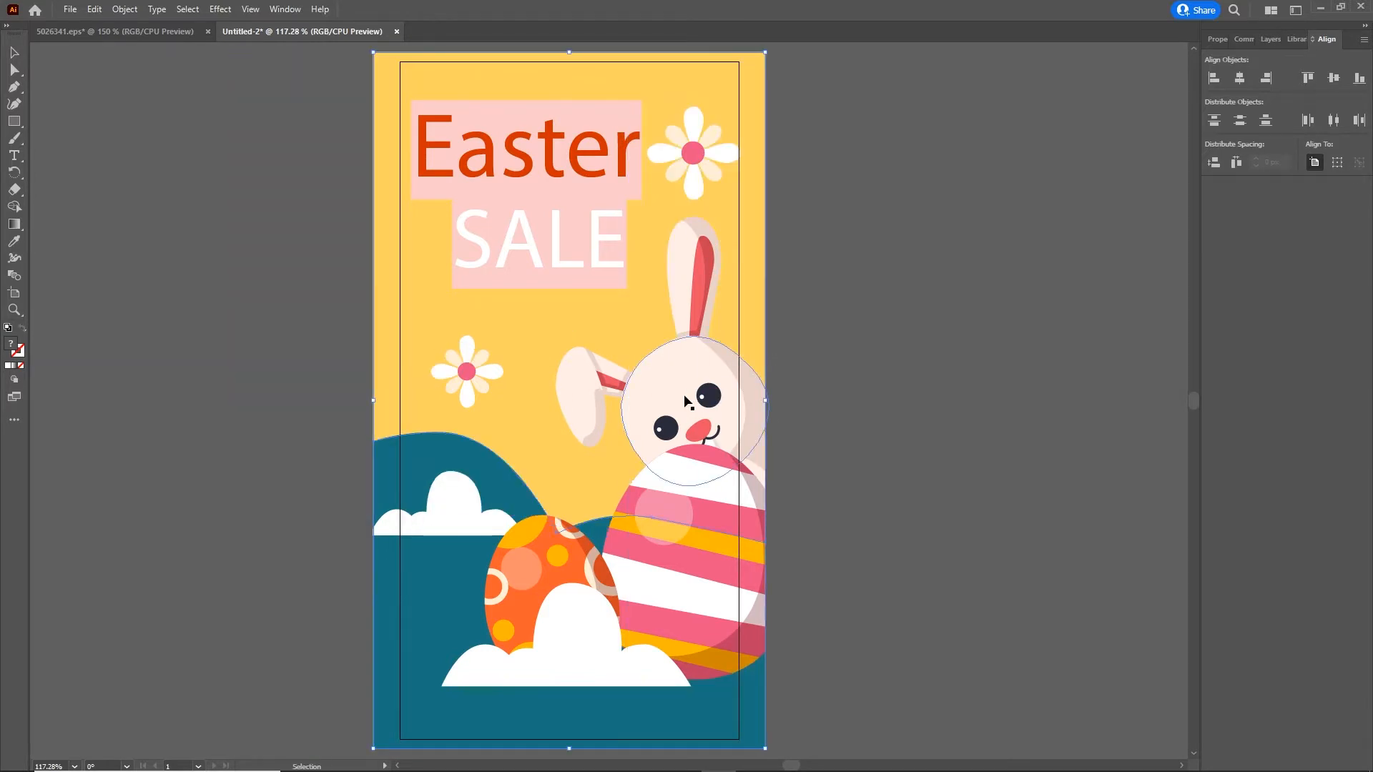
{"action": "key", "text": "ctrl+z"}
{"action": "key", "text": "ctrl+z"}
{"action": "key", "text": "v"}
{"action": "right_click", "coordinate": [671, 394]}
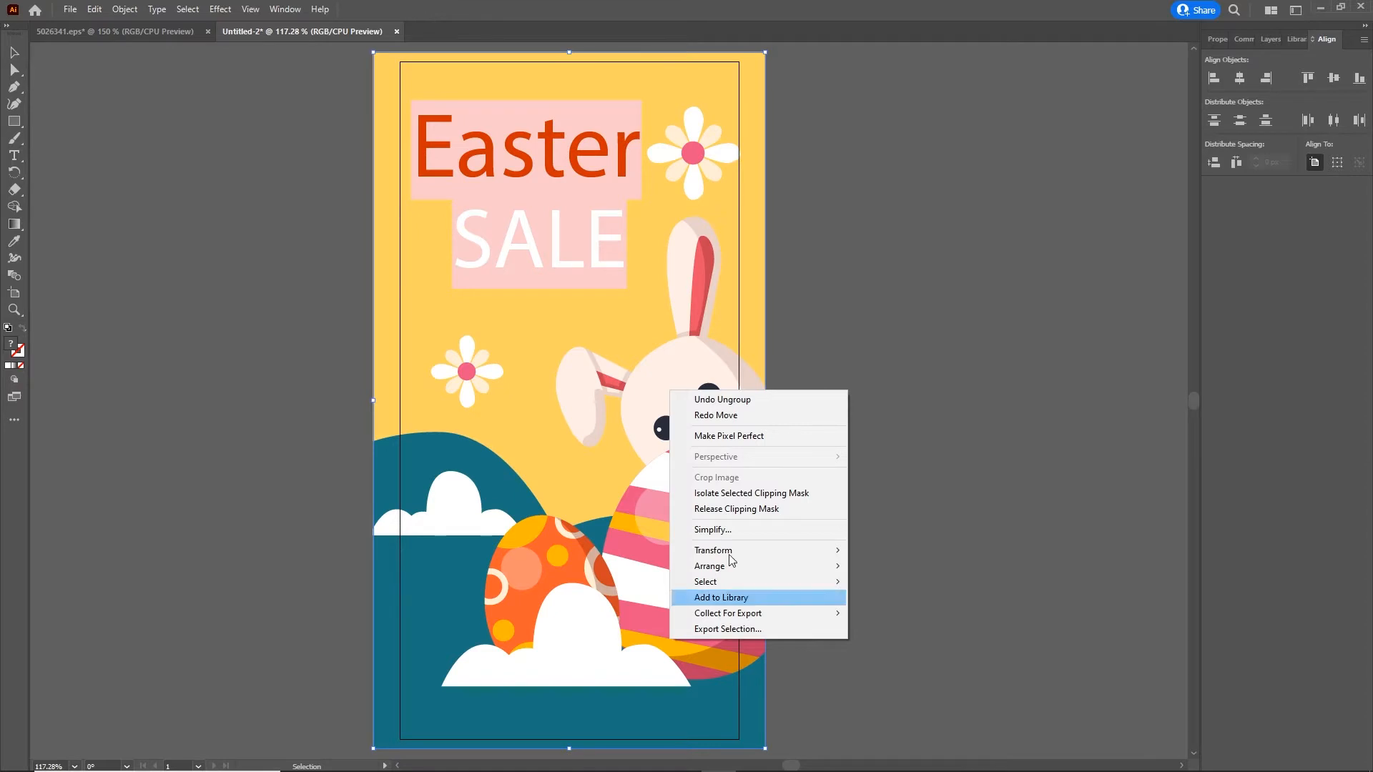
{"action": "left_click", "coordinate": [831, 530]}
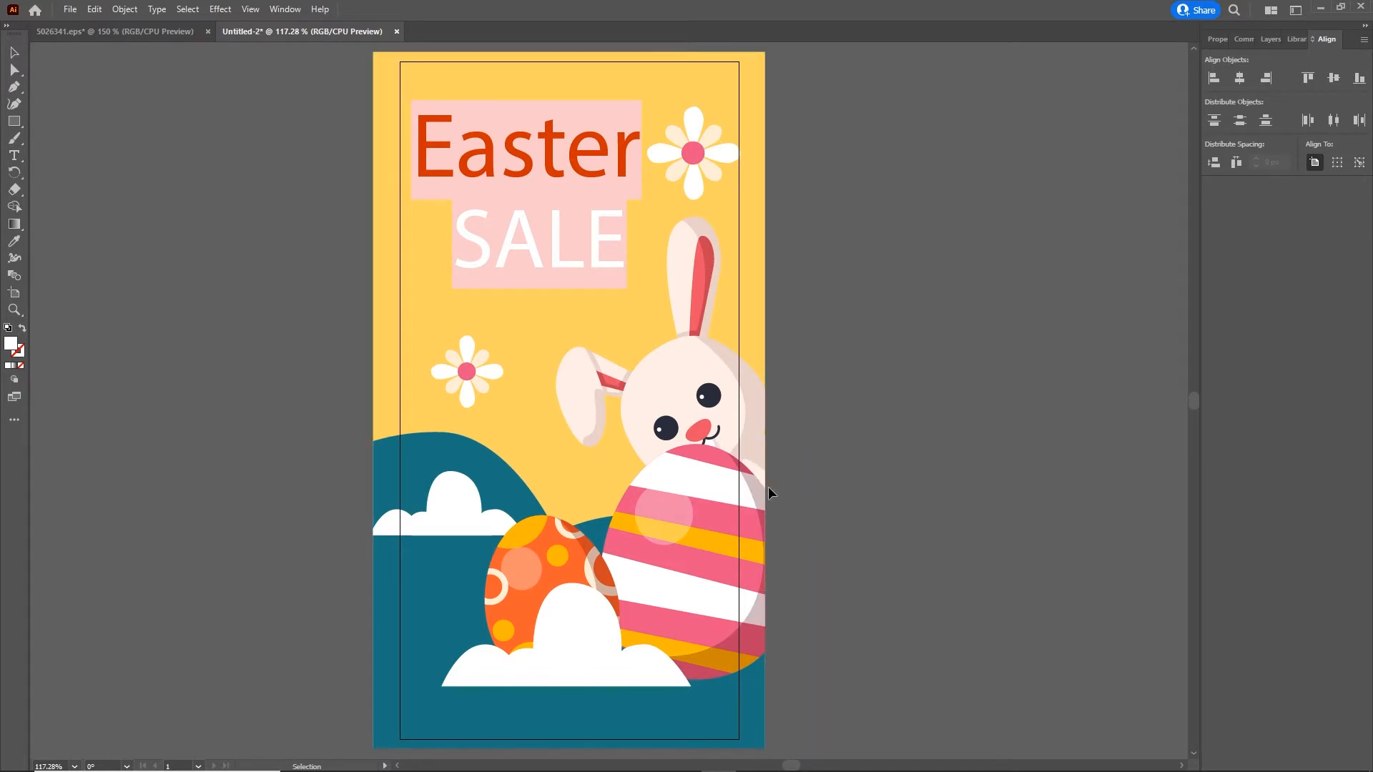
Release the clipping mask on the bunny, eggs, clouds and flowers artwork, and deselect it.
{"action": "right_click", "coordinate": [692, 397]}
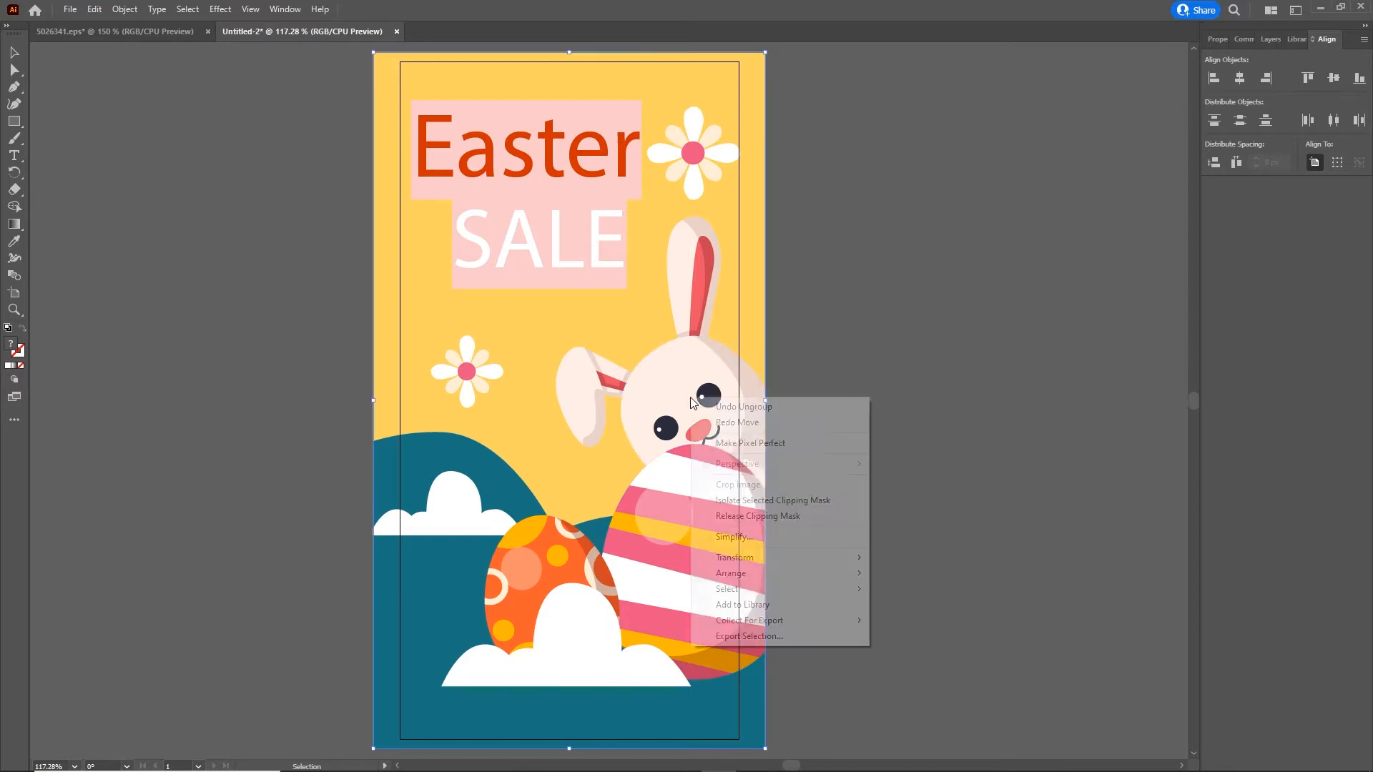
{"action": "left_click", "coordinate": [771, 516]}
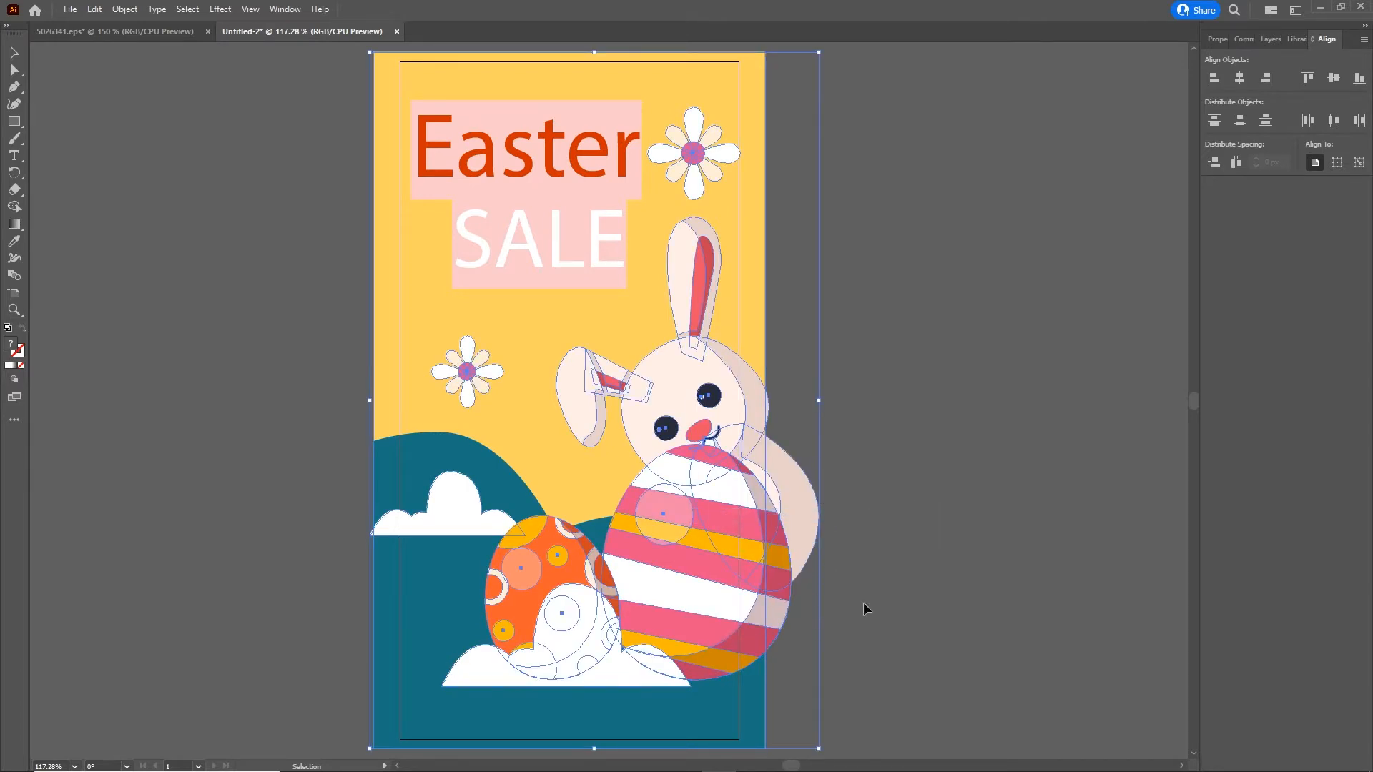
{"action": "left_click", "coordinate": [999, 616]}
Ungroup the bunny, eggs, clouds and flowers so each is a separate object, keeping their positions, and deselect everything.
{"action": "left_click_drag", "start_coordinate": [718, 507], "coordinate": [680, 463]}
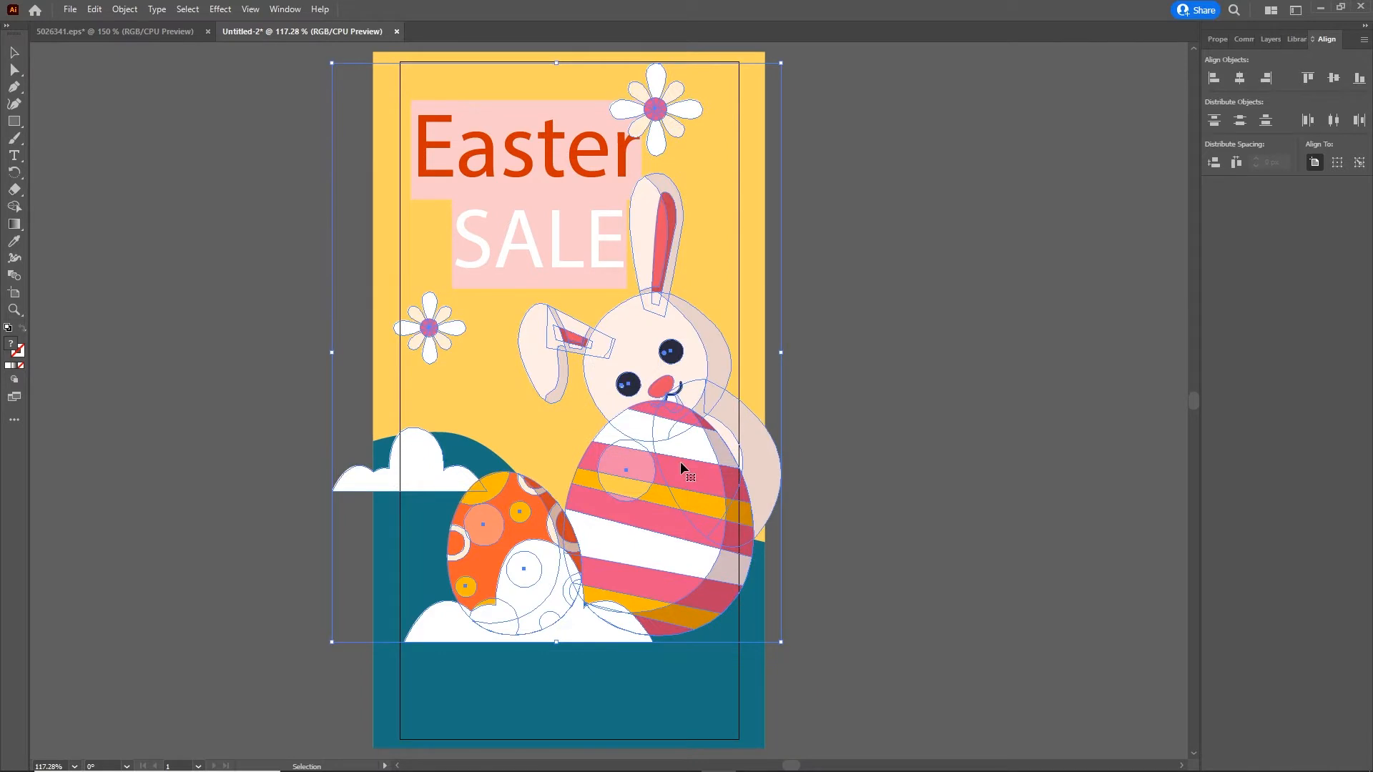
{"action": "key", "text": "ctrl+z"}
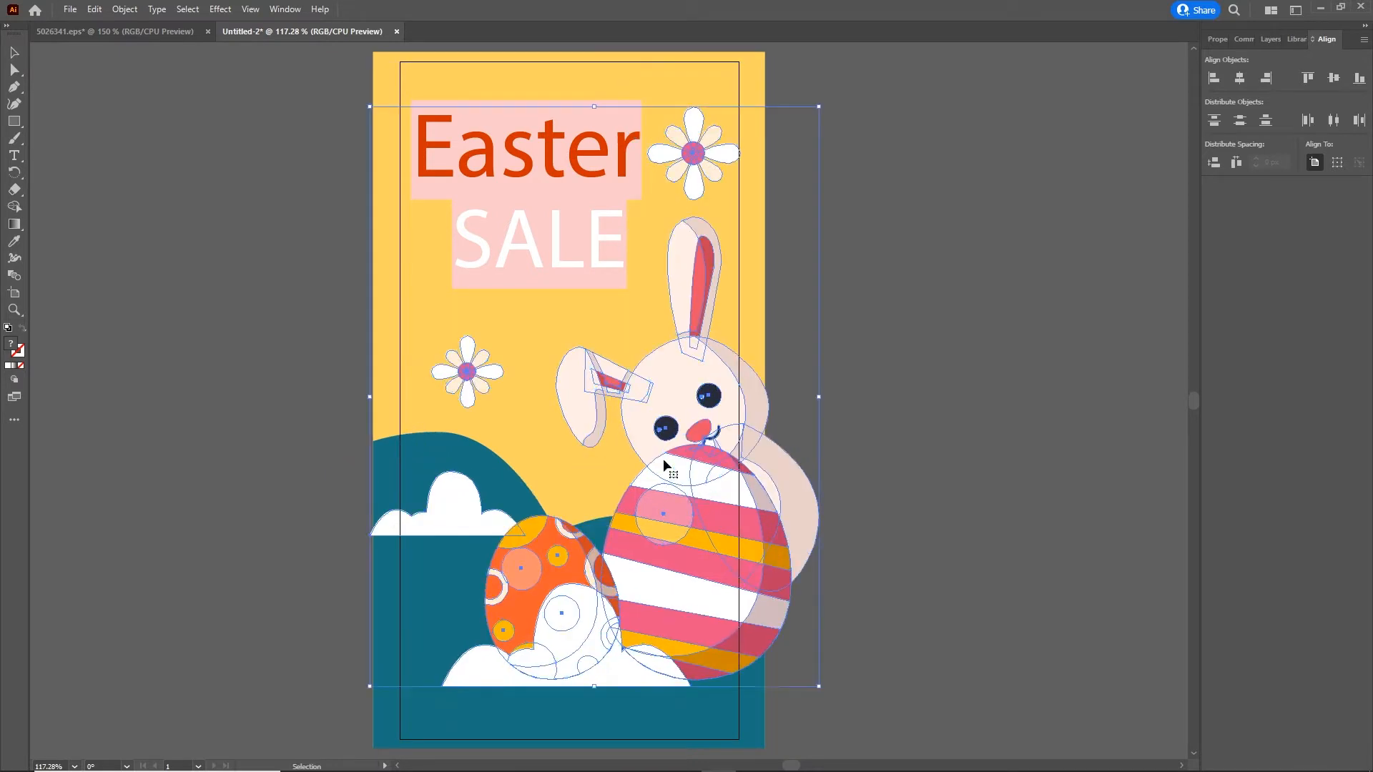
{"action": "right_click", "coordinate": [680, 405]}
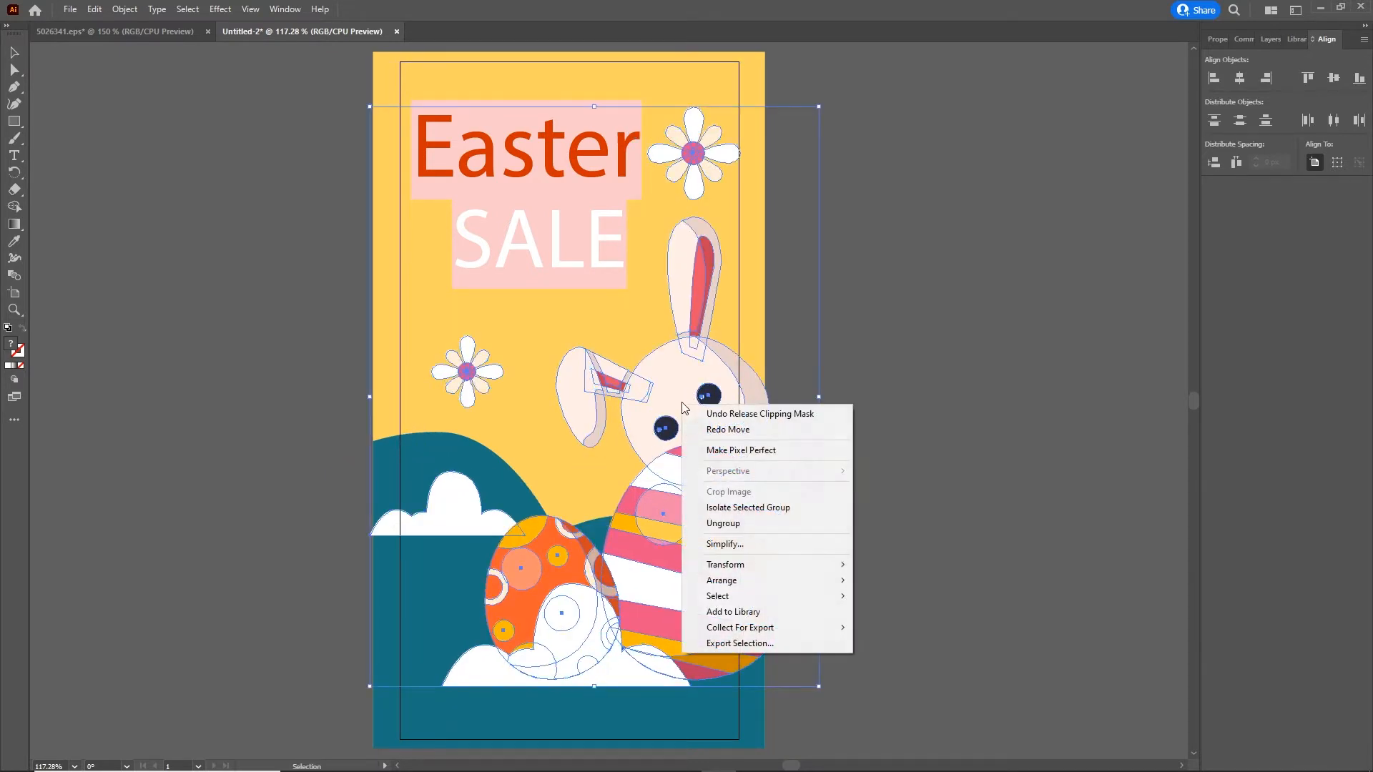
{"action": "left_click", "coordinate": [736, 525]}
{"action": "left_click", "coordinate": [977, 499]}
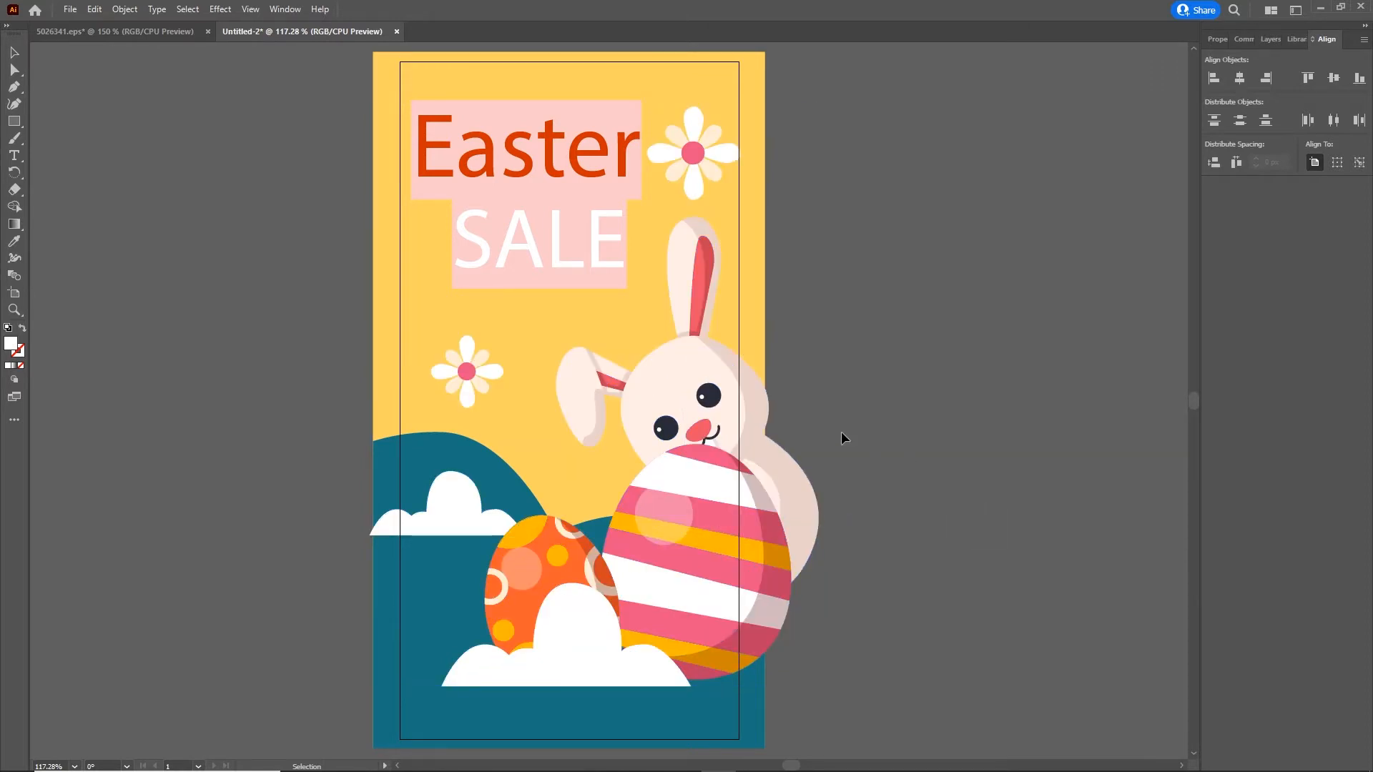
Check that the striped egg and the orange egg can be selected as separate objects.
{"action": "left_click", "coordinate": [679, 413]}
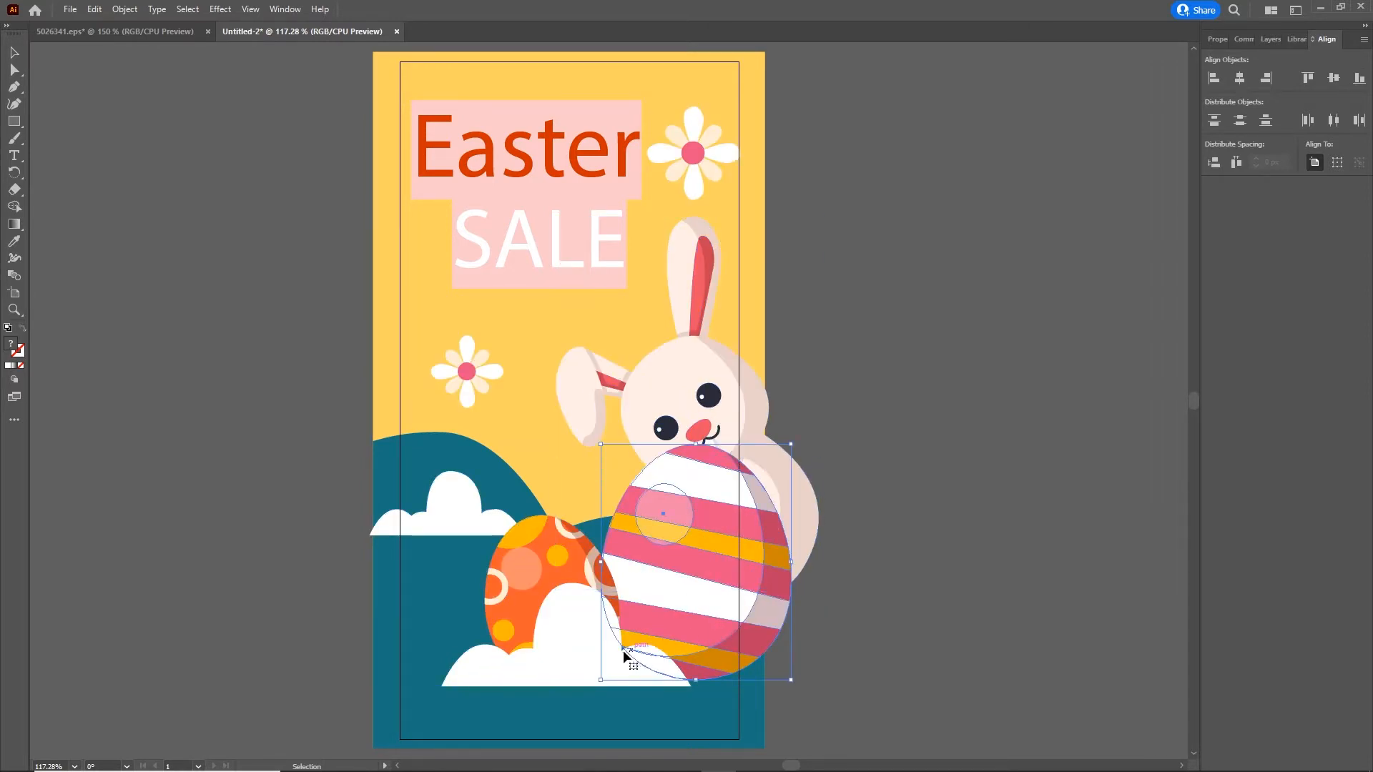
{"action": "left_click", "coordinate": [565, 625]}
{"action": "left_click", "coordinate": [552, 559]}
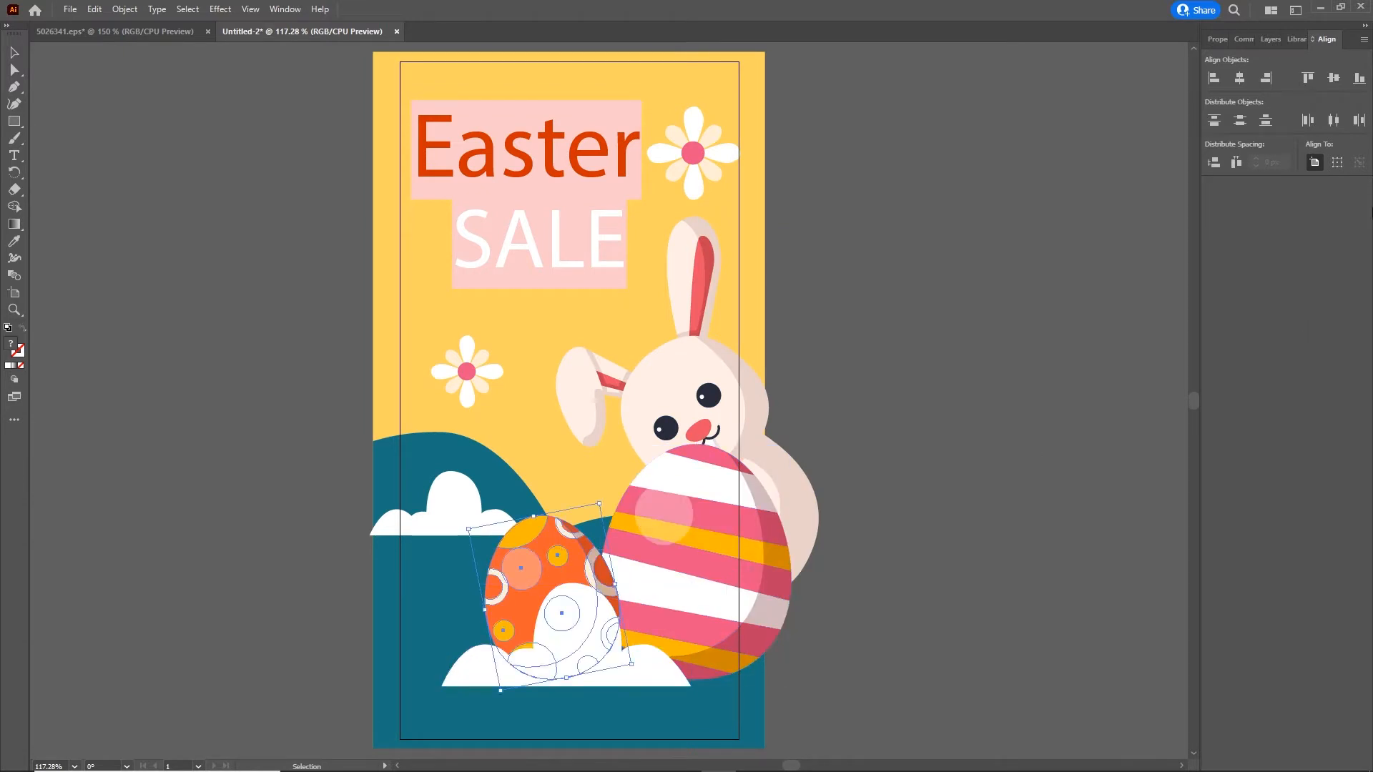
Show the document's layers and expand Layer 1 to list its objects.
{"action": "left_click", "coordinate": [1270, 40]}
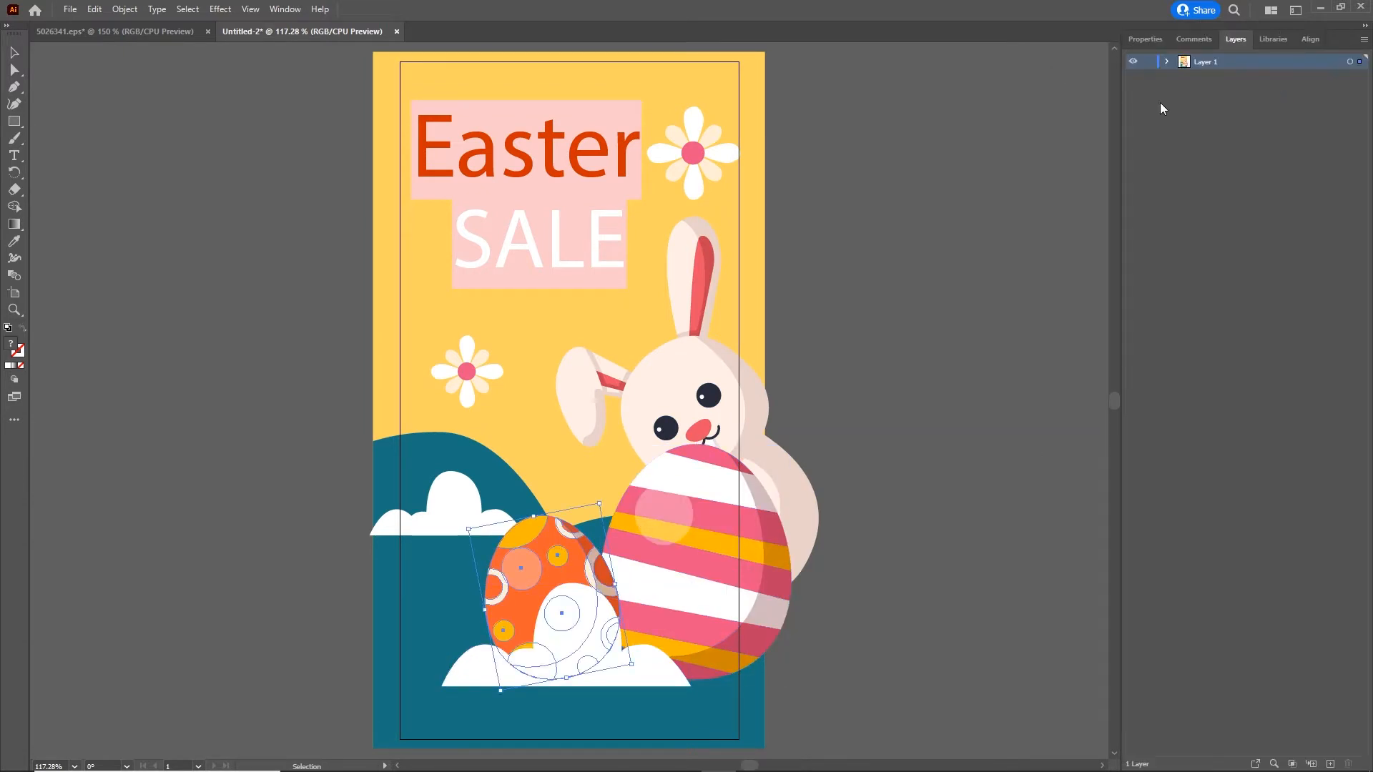
{"action": "left_click", "coordinate": [284, 9]}
{"action": "left_click", "coordinate": [1285, 269]}
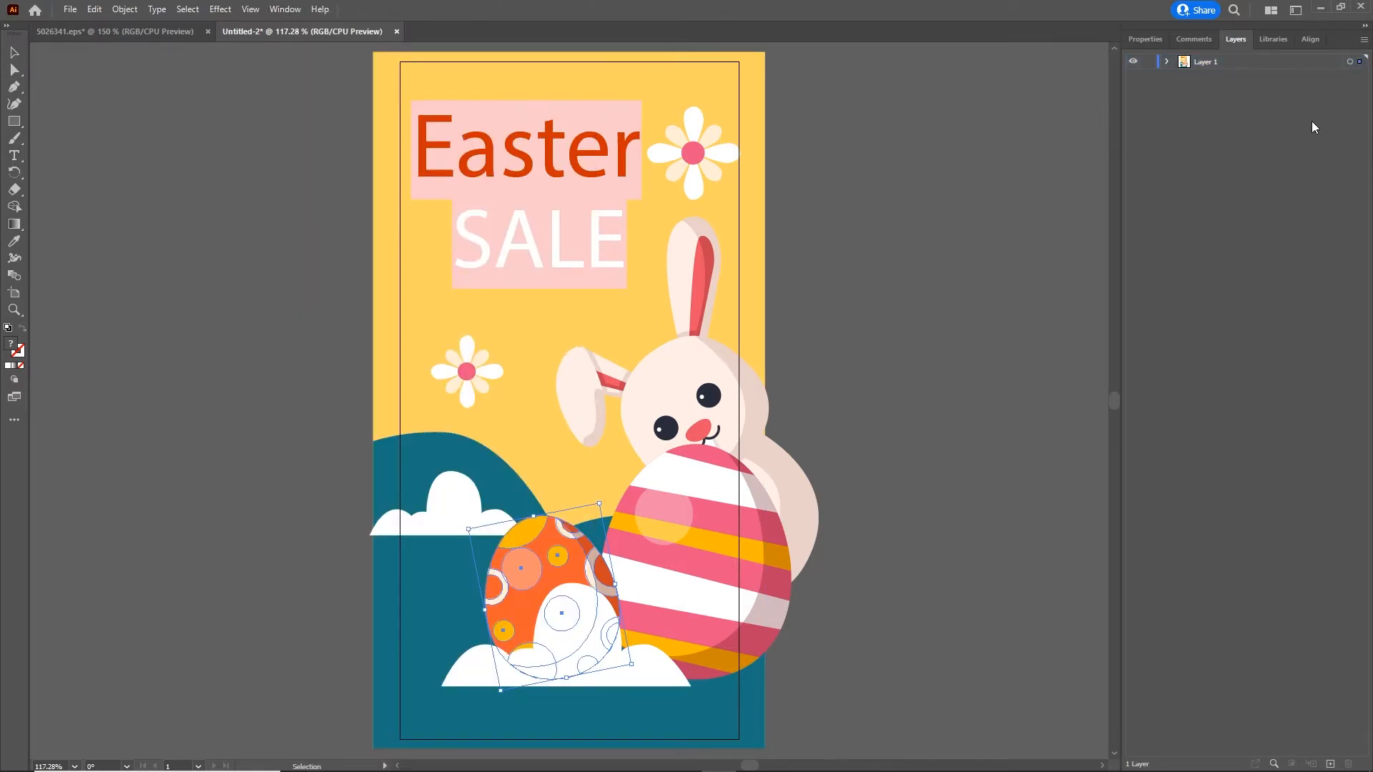
{"action": "left_click", "coordinate": [1167, 61]}
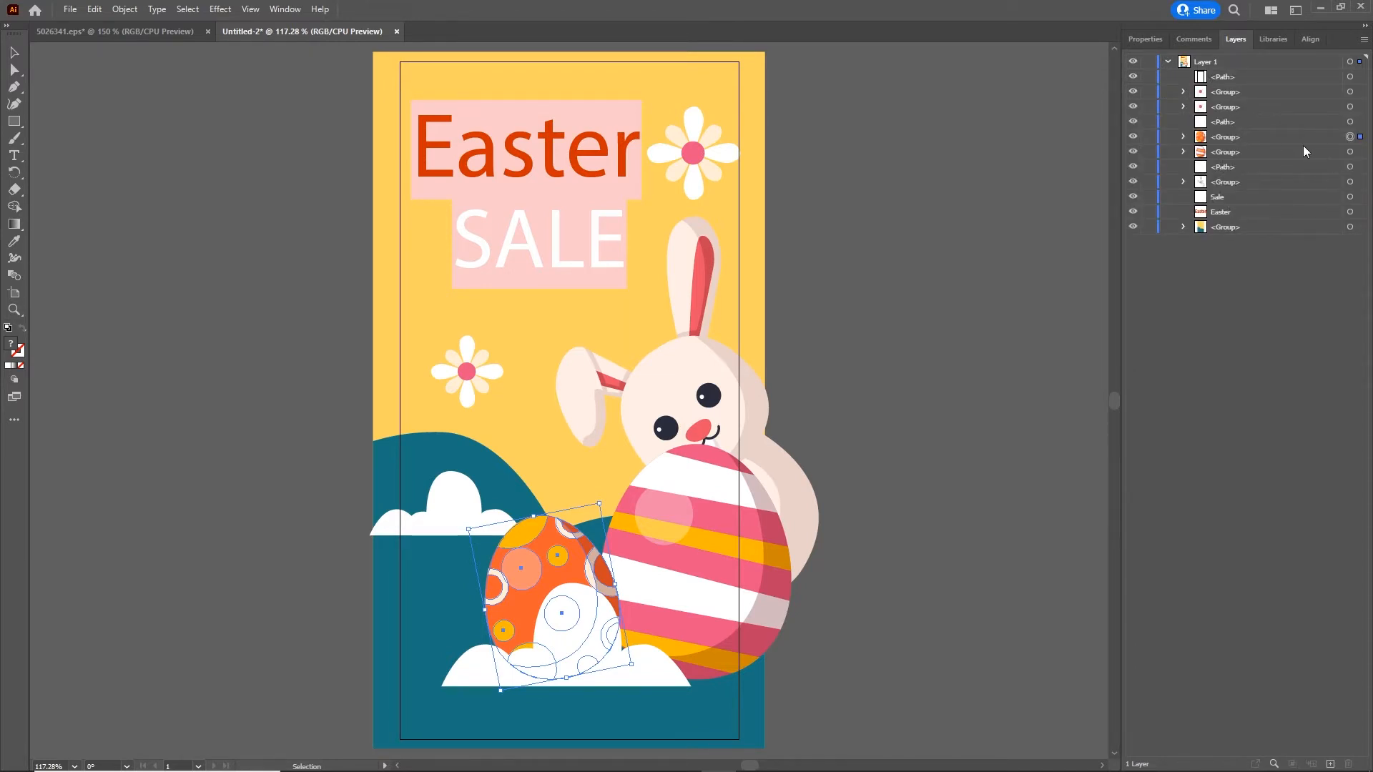
Isolate the topmost path in Layer 1 by hiding the other objects, delete that path, and show the rest again.
{"action": "left_click", "coordinate": [1220, 80]}
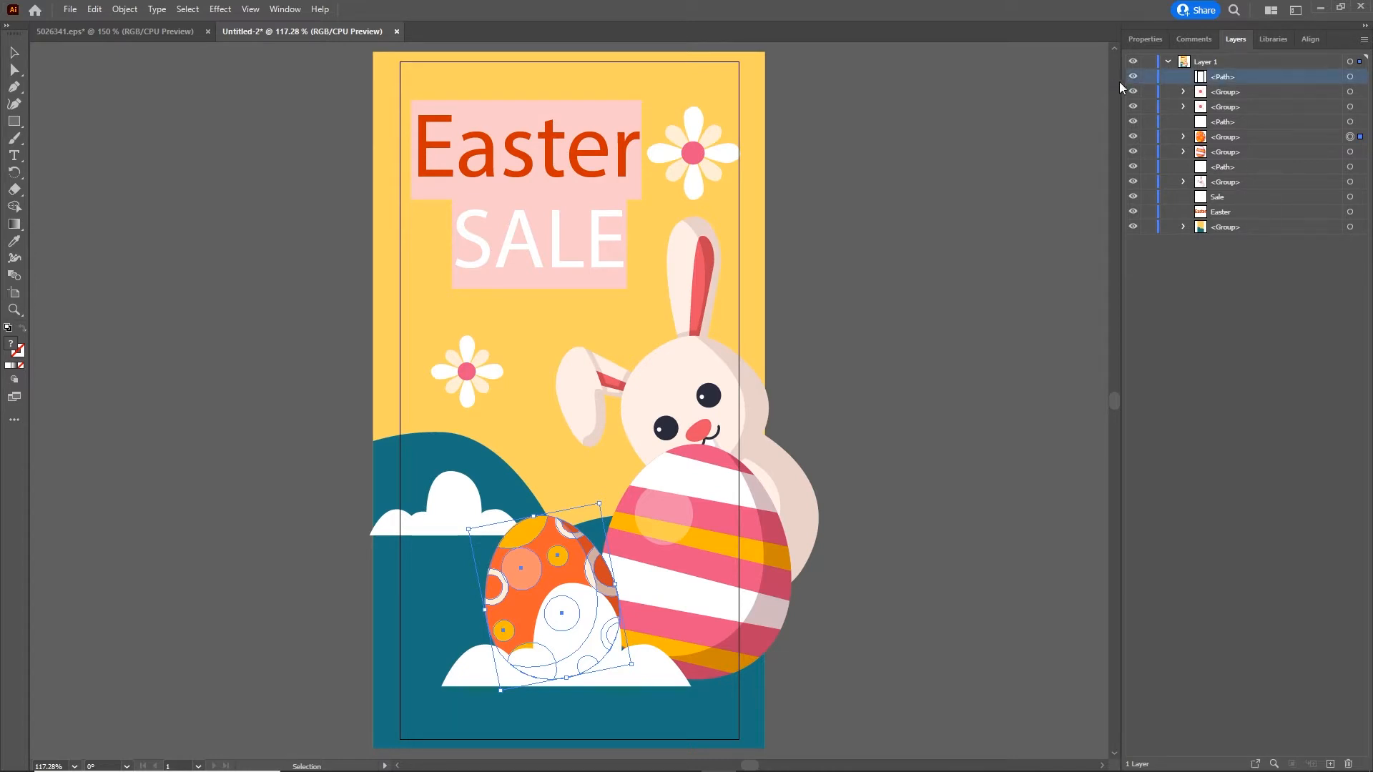
{"action": "left_click_drag", "start_coordinate": [1133, 91], "coordinate": [1134, 228]}
{"action": "left_click", "coordinate": [1134, 77]}
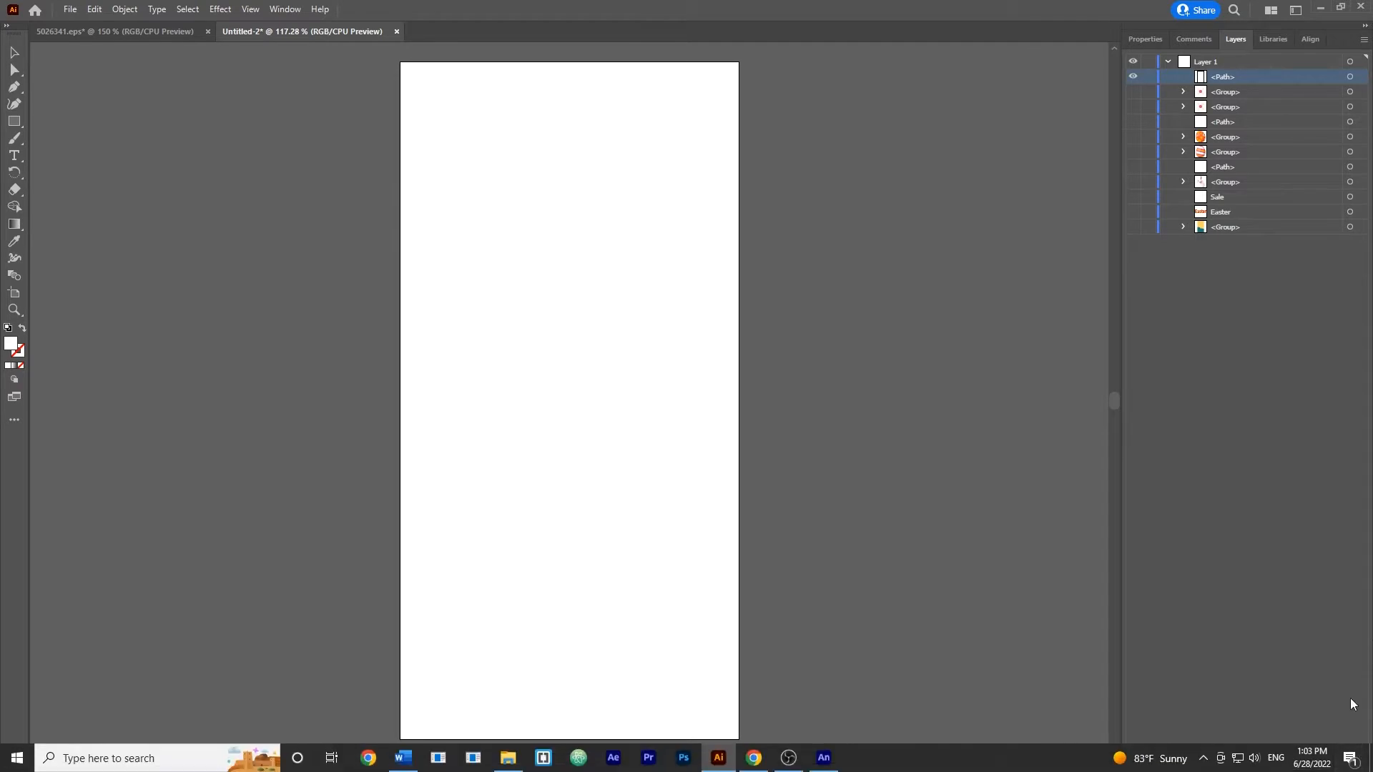
{"action": "left_click", "coordinate": [1349, 763]}
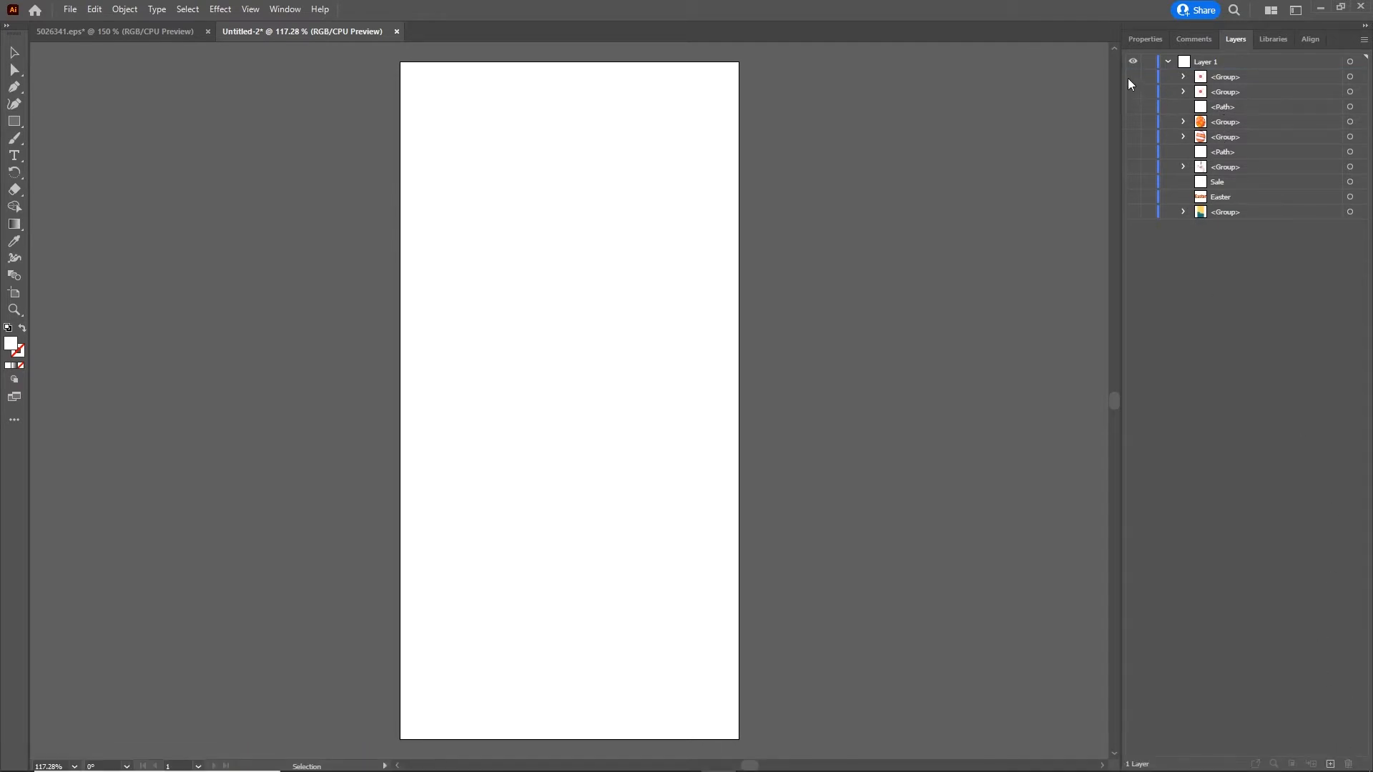
{"action": "left_click_drag", "start_coordinate": [1132, 77], "coordinate": [1134, 211]}
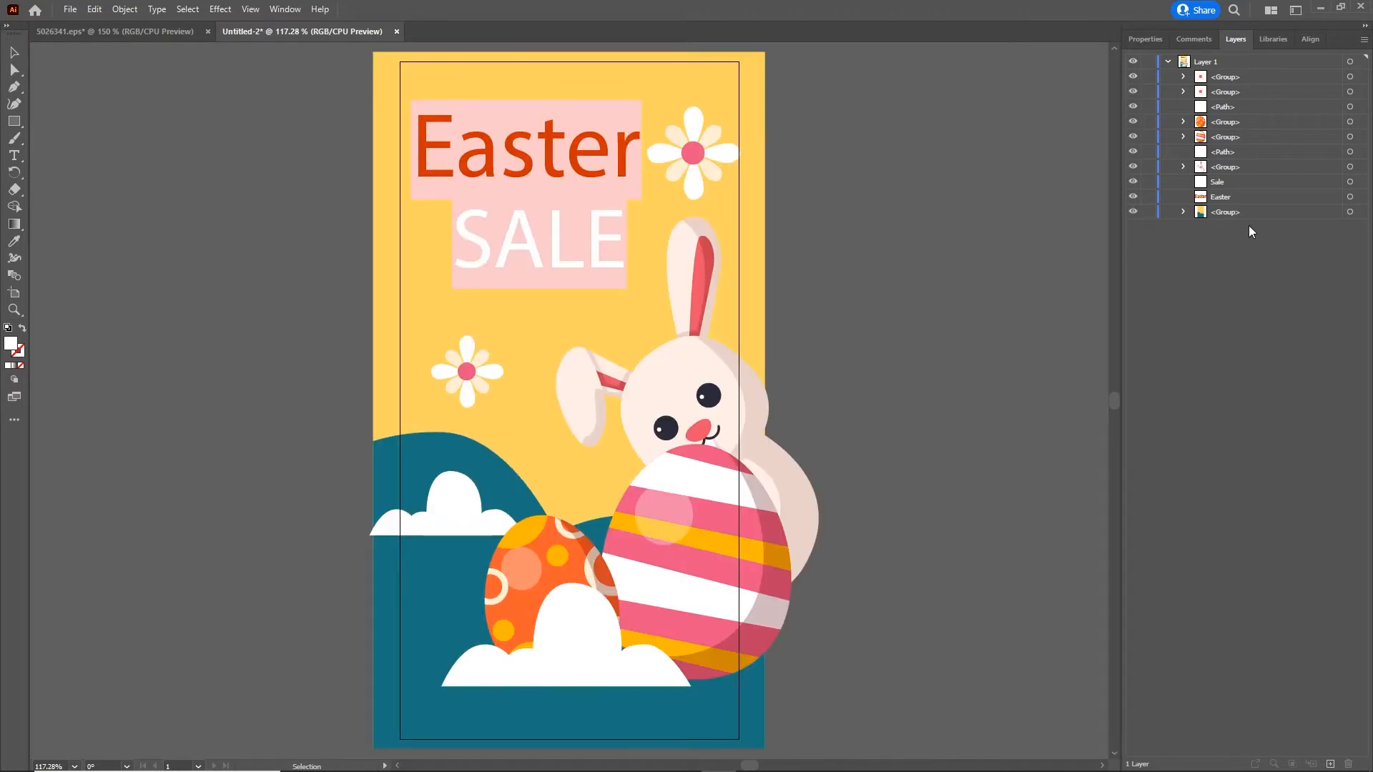
Toggle the visibility of the Sale text and the upper path in Layer 1 to identify them in the artwork.
{"action": "left_click", "coordinate": [1134, 181]}
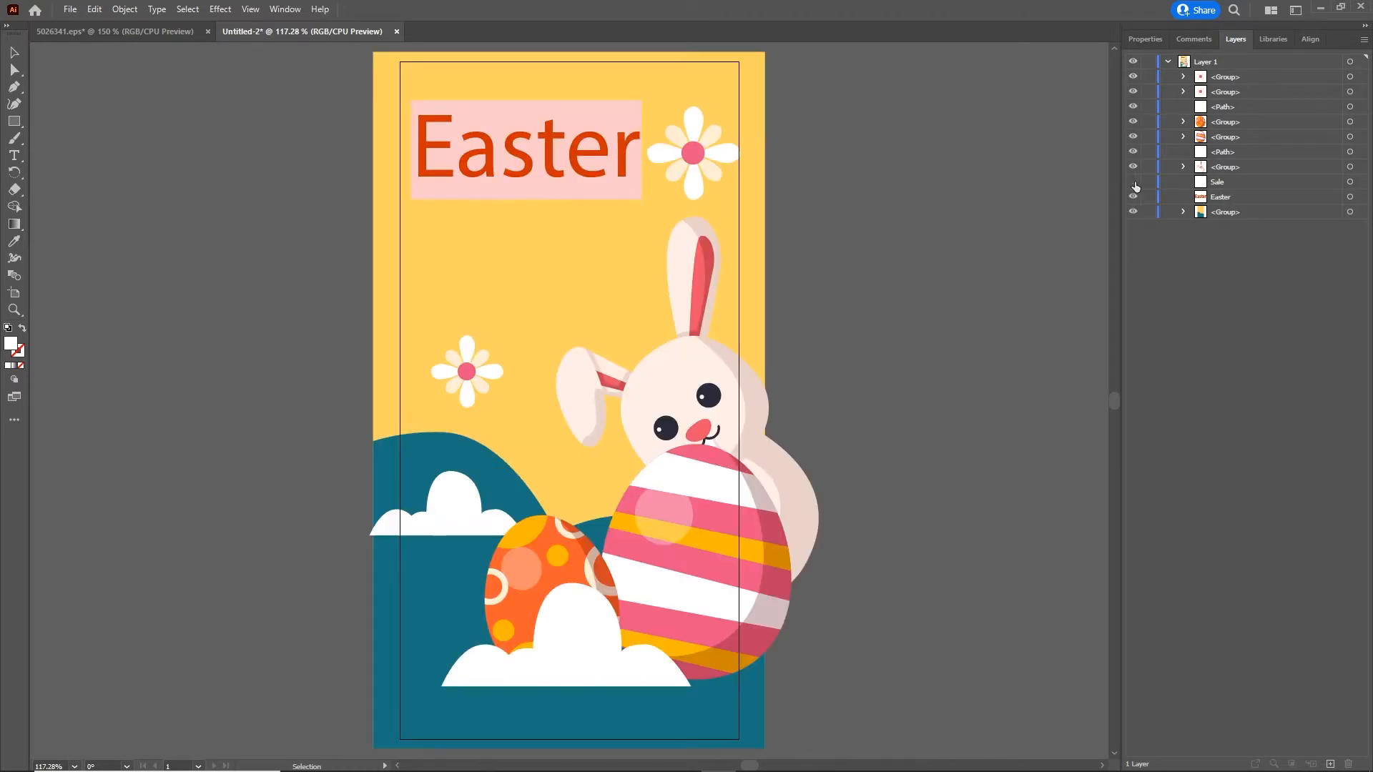
{"action": "left_click", "coordinate": [1134, 182]}
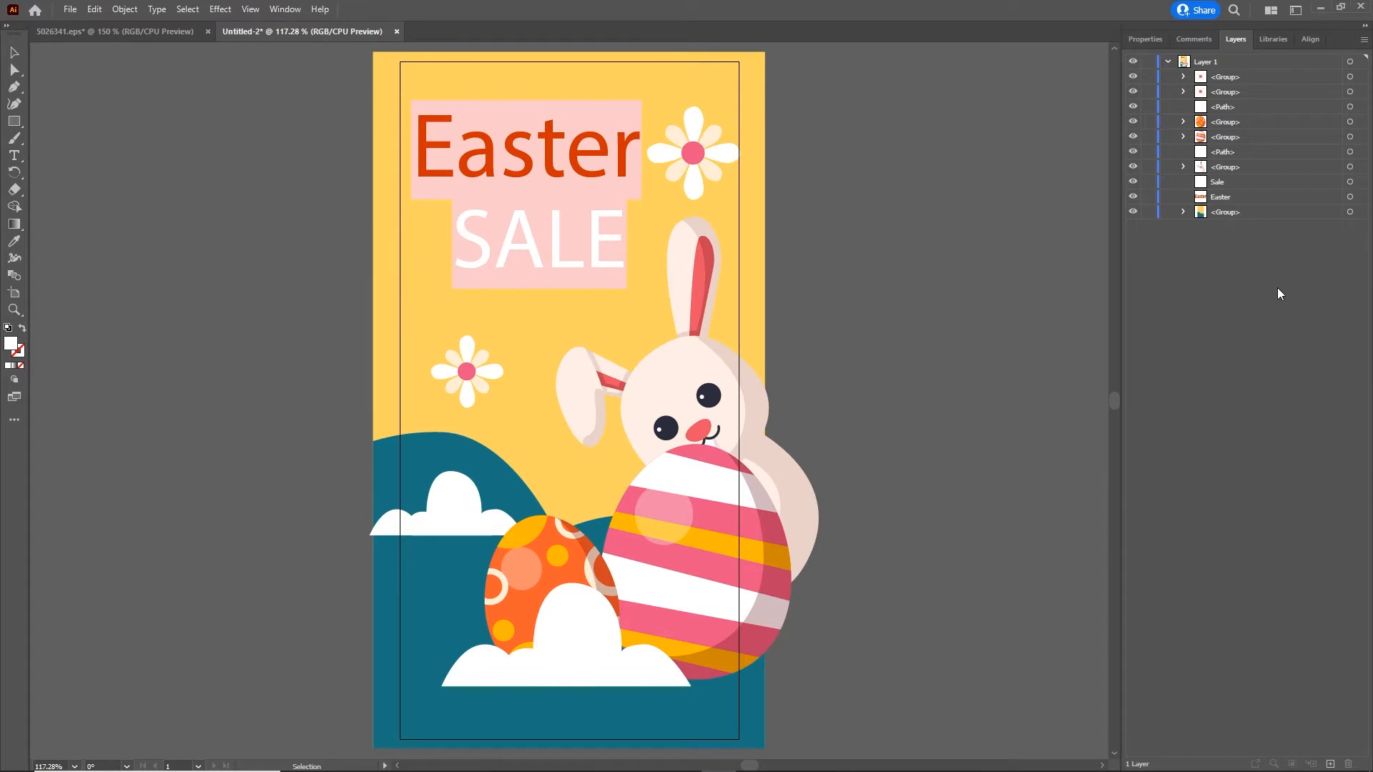
{"action": "left_click", "coordinate": [1223, 107]}
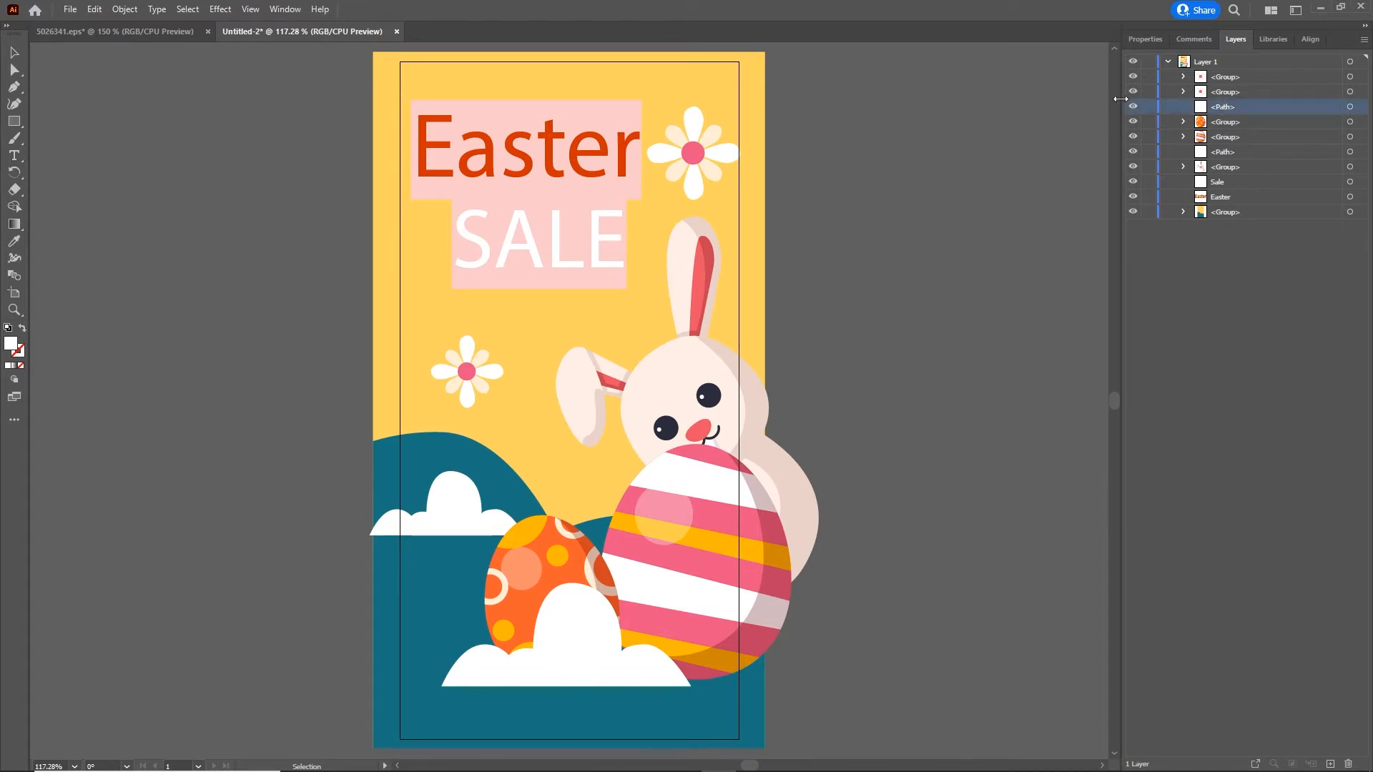
{"action": "left_click", "coordinate": [1133, 107]}
{"action": "left_click", "coordinate": [1132, 107]}
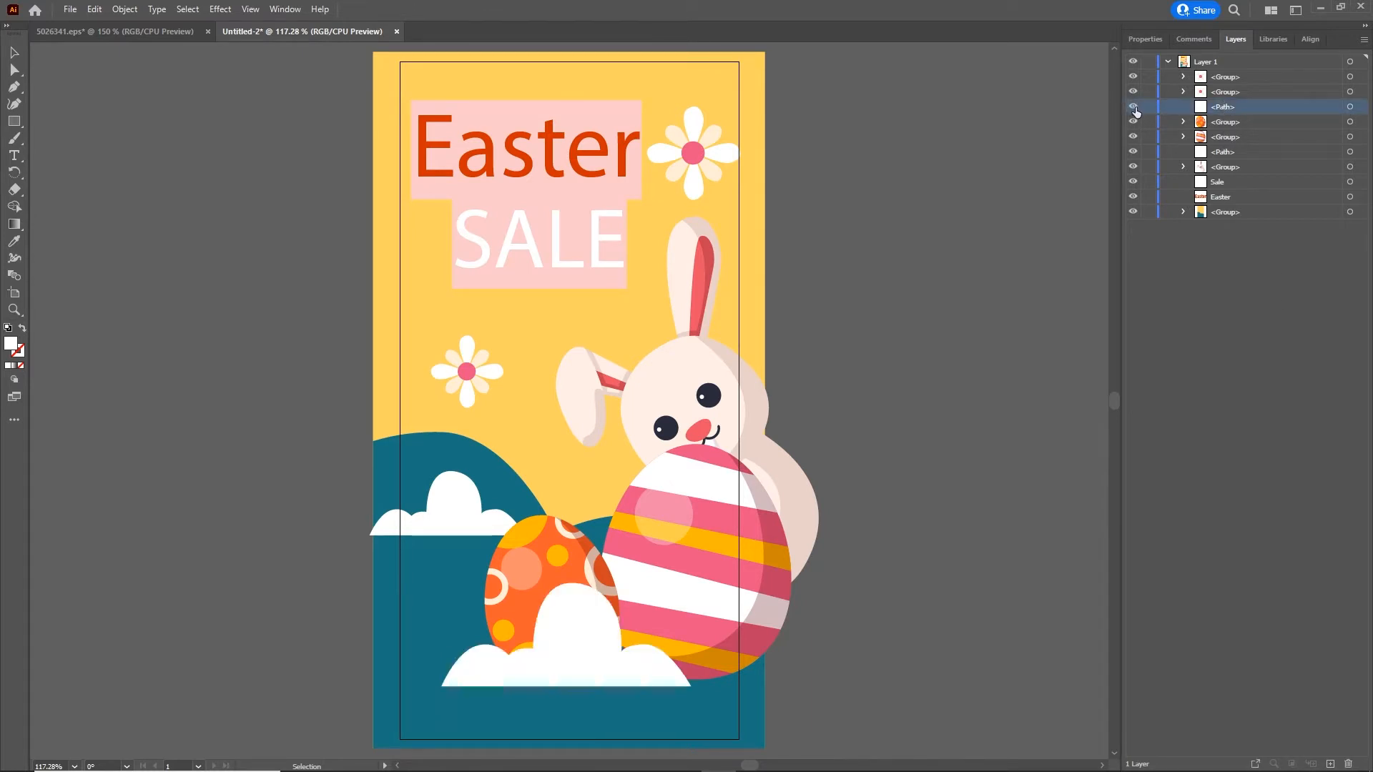
{"action": "left_click", "coordinate": [1224, 294]}
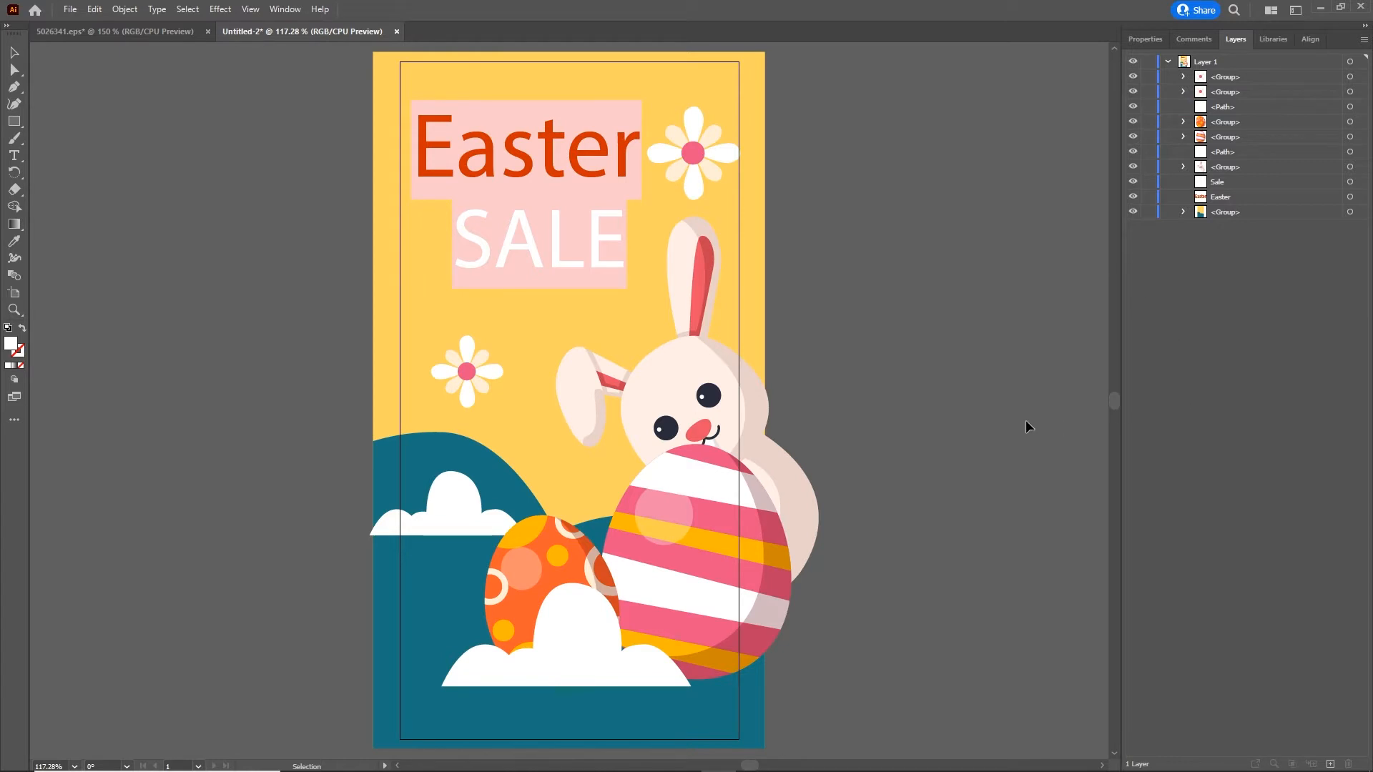
Delete the Easter and SALE text objects from the banner.
{"action": "left_click_drag", "start_coordinate": [552, 163], "coordinate": [550, 190]}
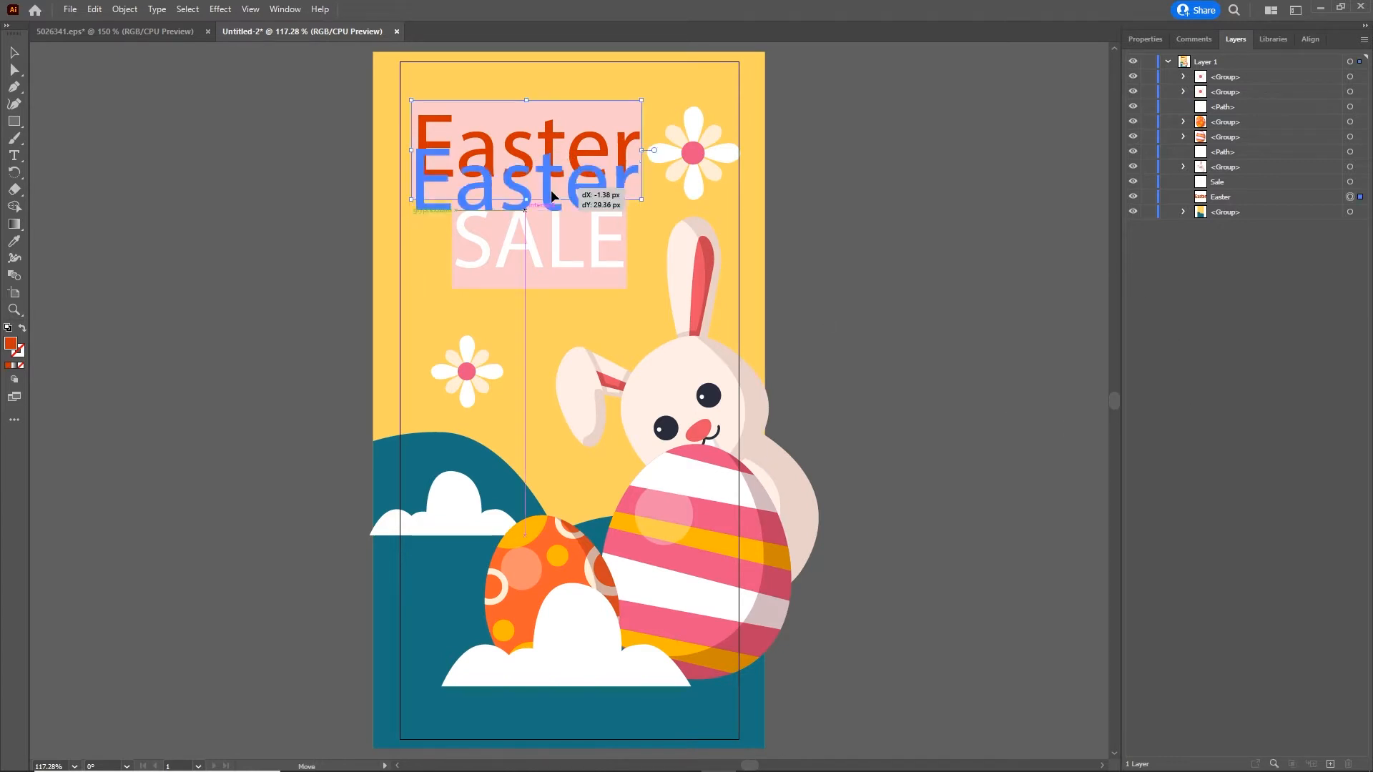
{"action": "key", "text": "Delete"}
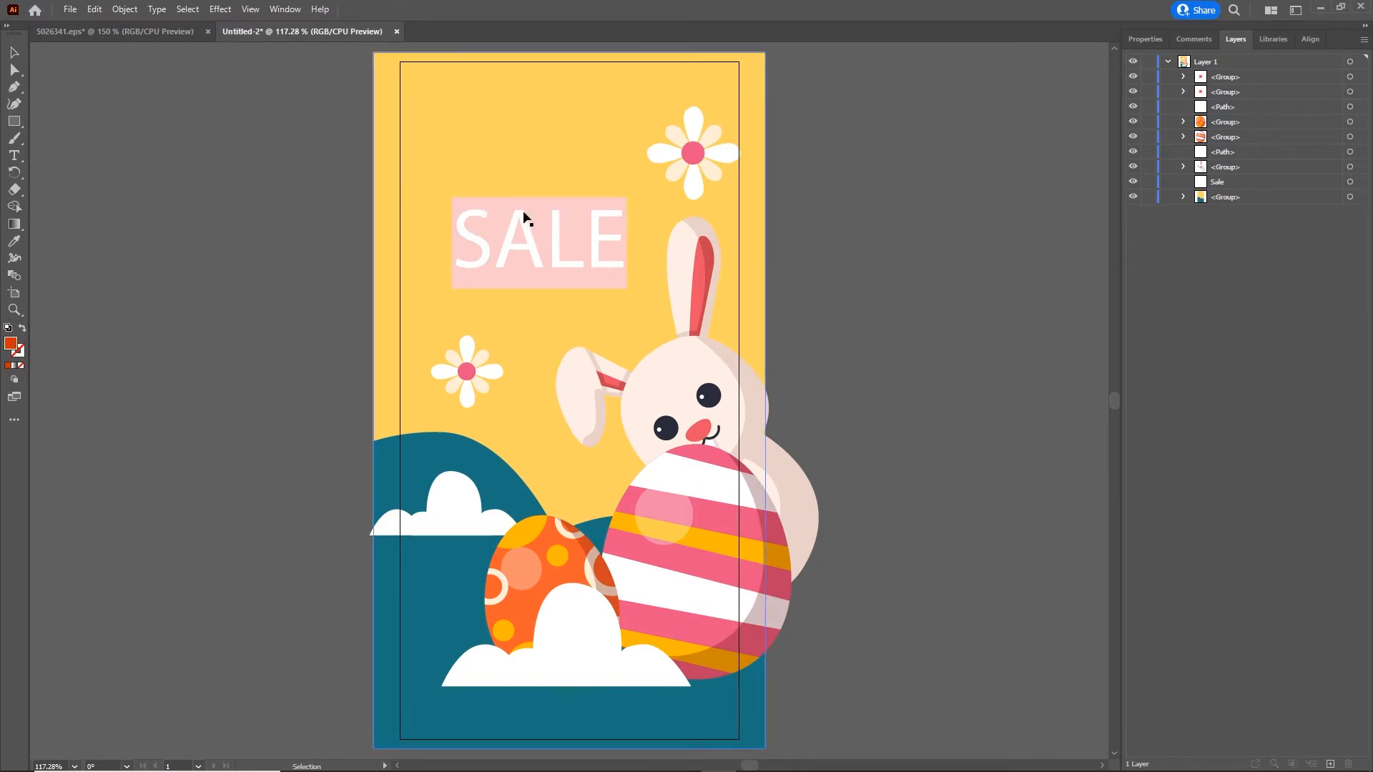
{"action": "left_click", "coordinate": [555, 243]}
{"action": "key", "text": "Delete"}
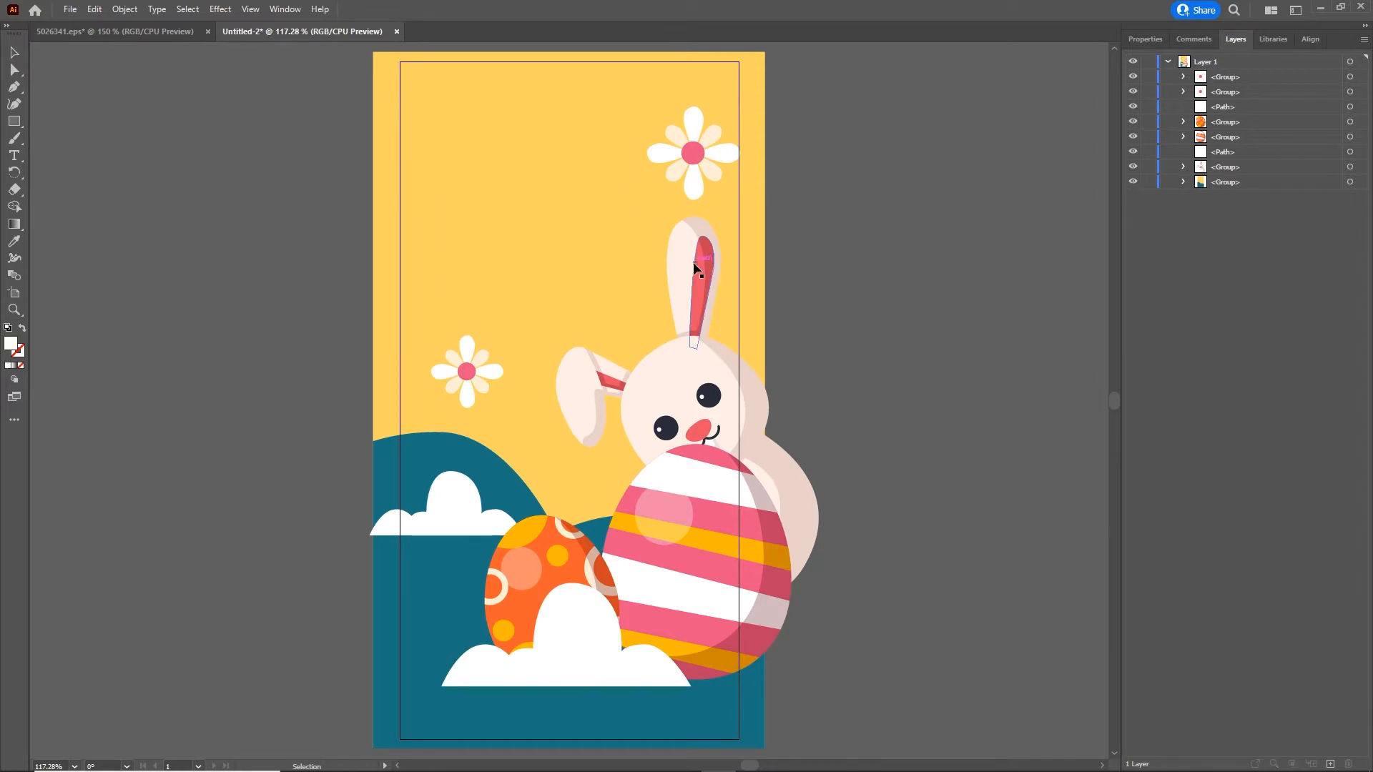
Delete both white flowers from the banner artwork.
{"action": "left_click", "coordinate": [694, 154]}
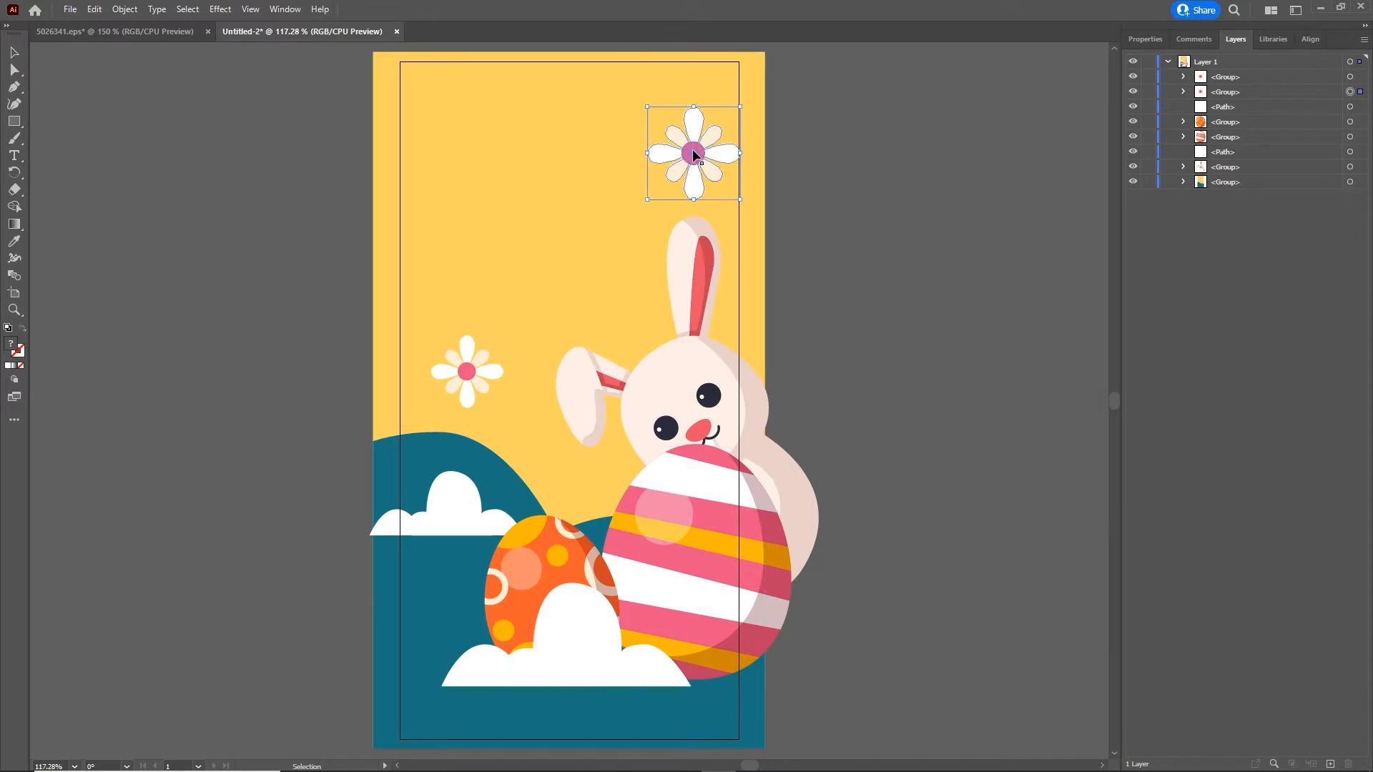
{"action": "key", "text": "Delete"}
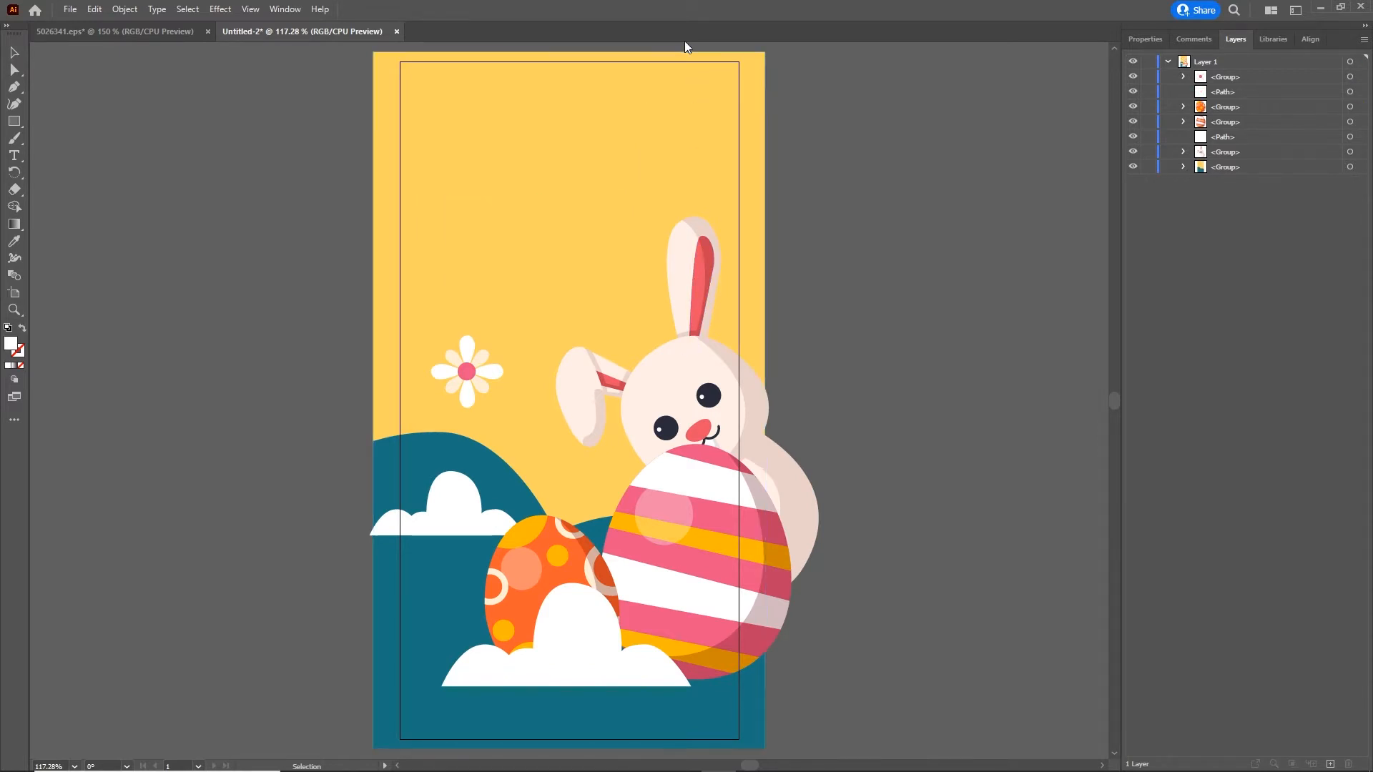
{"action": "left_click", "coordinate": [467, 368]}
{"action": "key", "text": "Delete"}
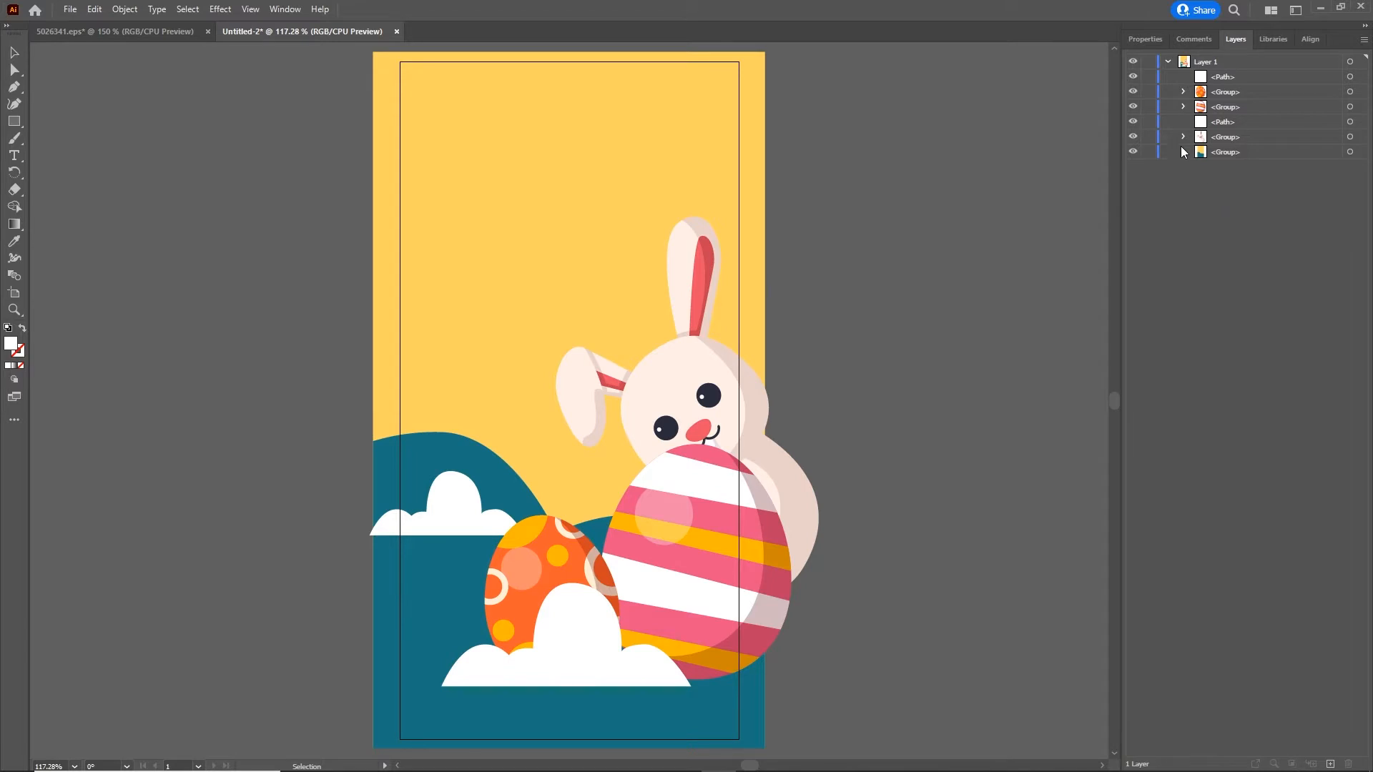
Hide every object in Layer 1 and reveal them one by one from the background upward to identify each element.
{"action": "left_click_drag", "start_coordinate": [1132, 77], "coordinate": [1142, 153]}
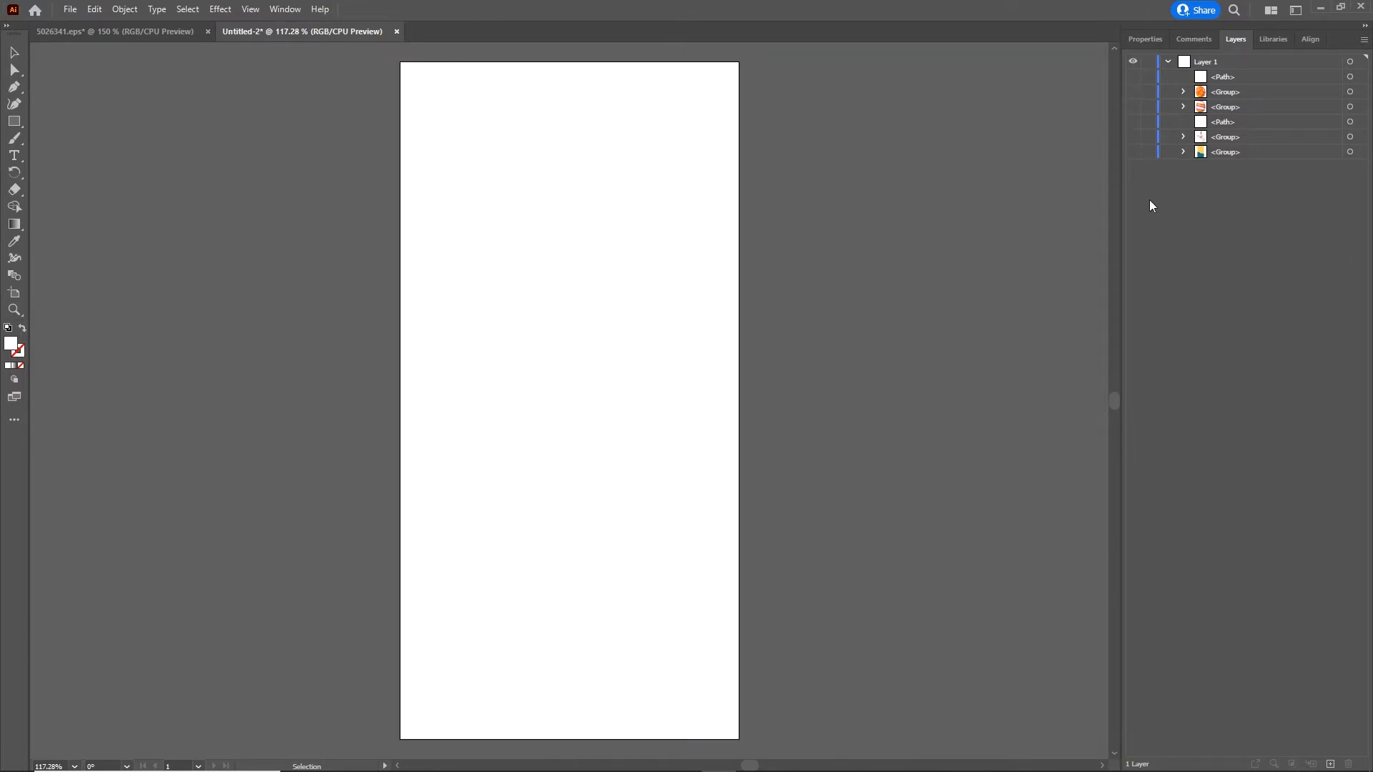
{"action": "left_click", "coordinate": [1134, 152]}
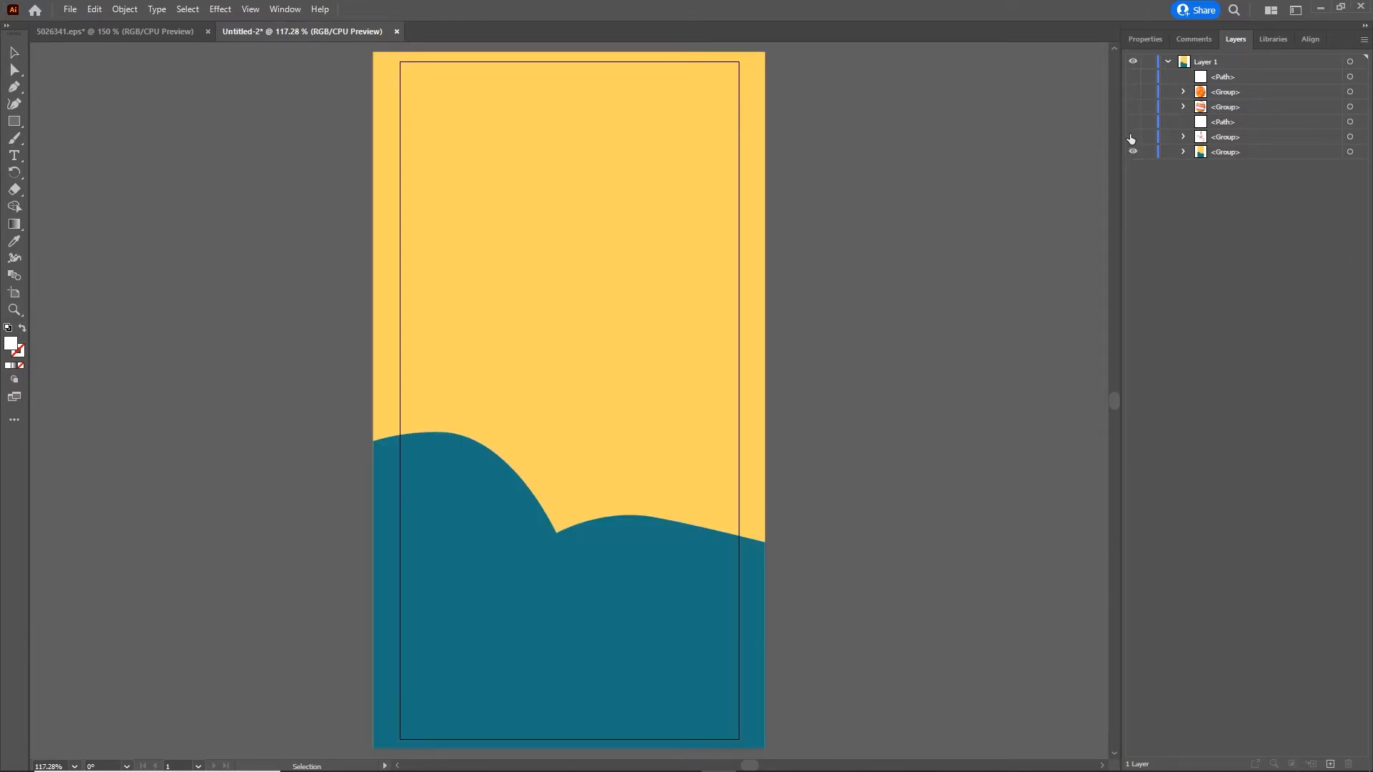
{"action": "left_click", "coordinate": [1132, 137]}
{"action": "left_click", "coordinate": [1134, 122]}
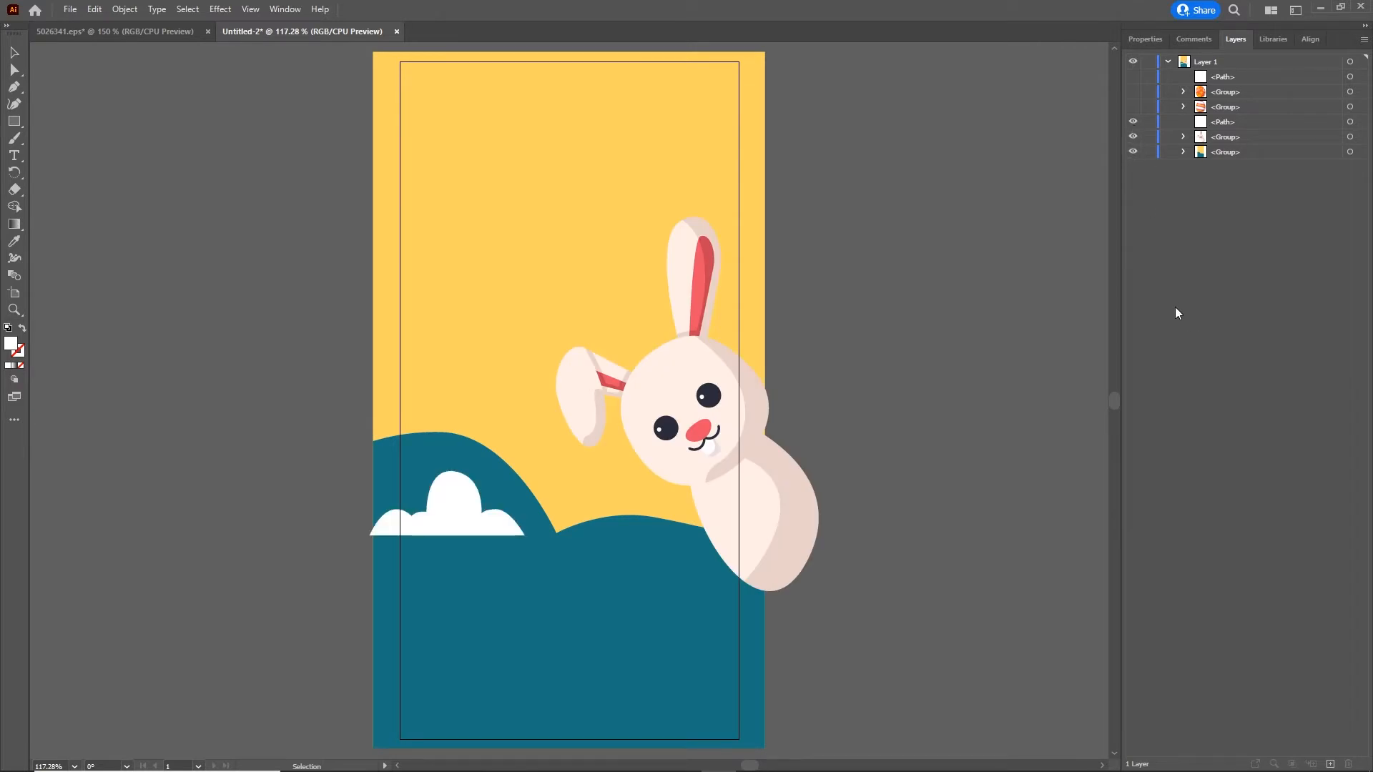
{"action": "left_click", "coordinate": [1133, 106]}
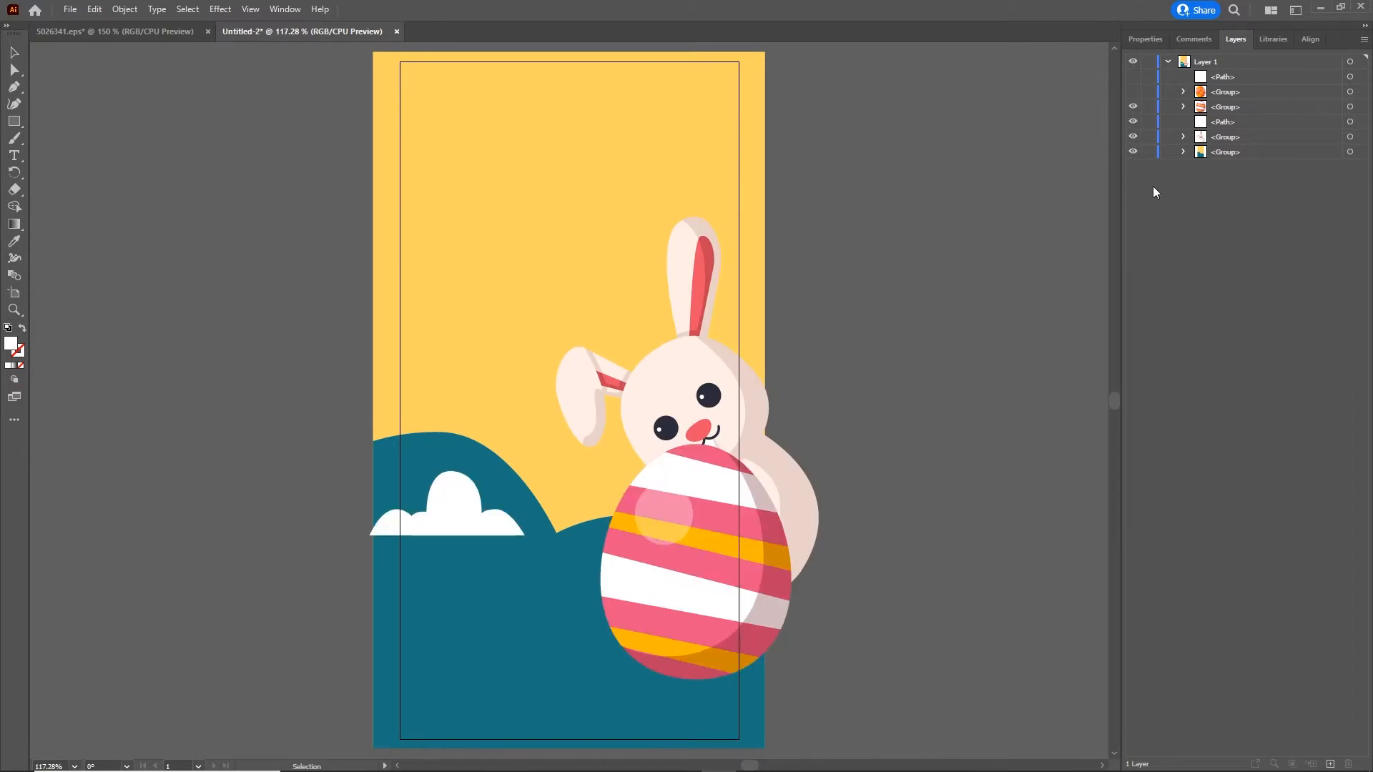
{"action": "left_click", "coordinate": [1132, 92]}
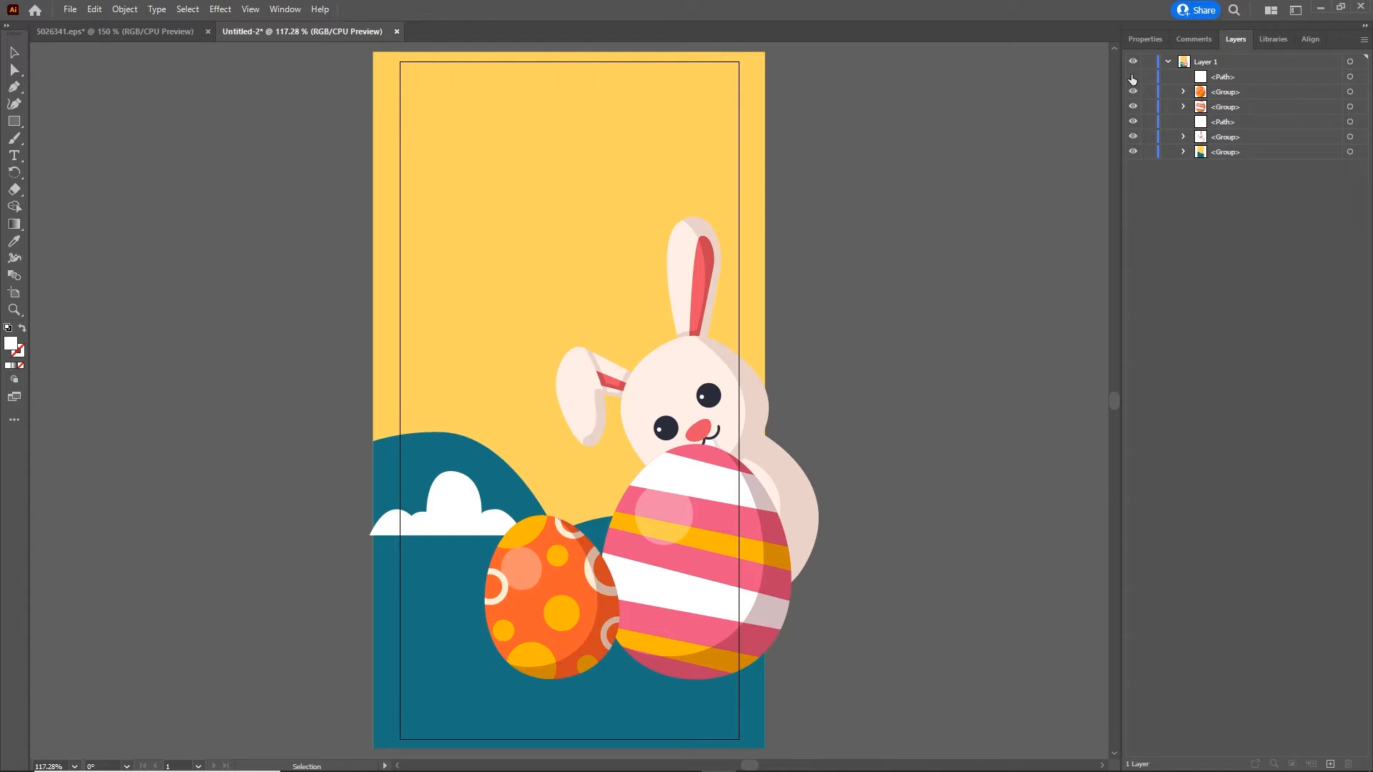
{"action": "left_click", "coordinate": [1132, 77]}
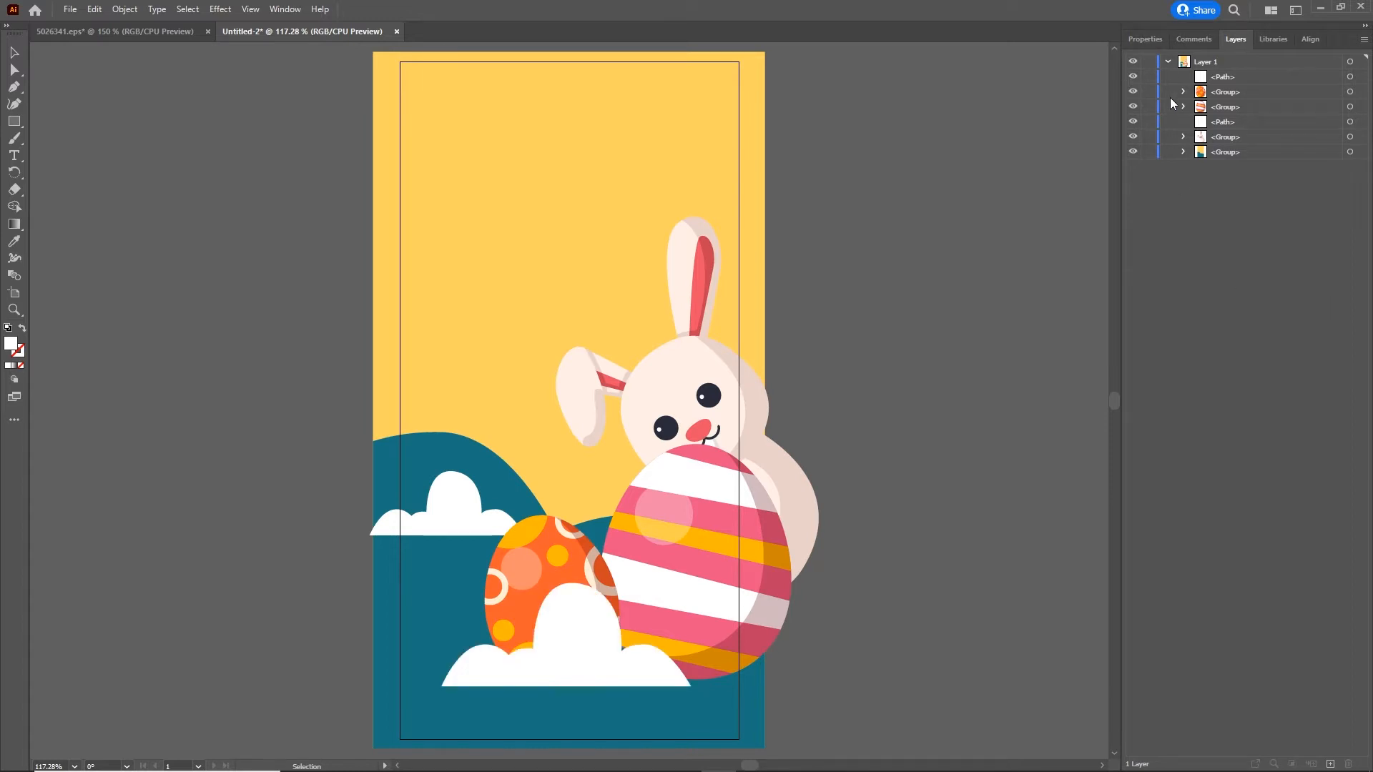
Release the contents of Layer 1 to separate layers using the Sequence option.
{"action": "left_click", "coordinate": [1168, 62]}
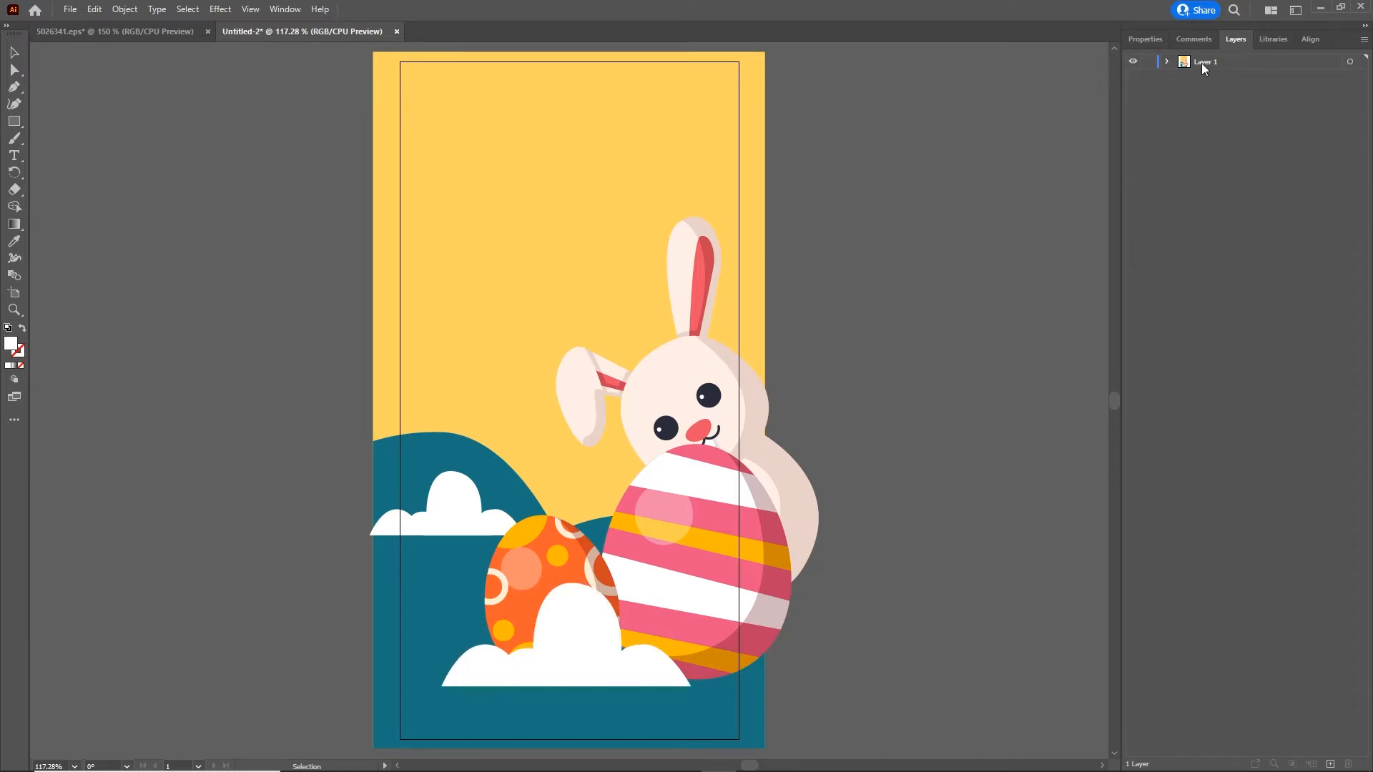
{"action": "left_click", "coordinate": [1363, 40]}
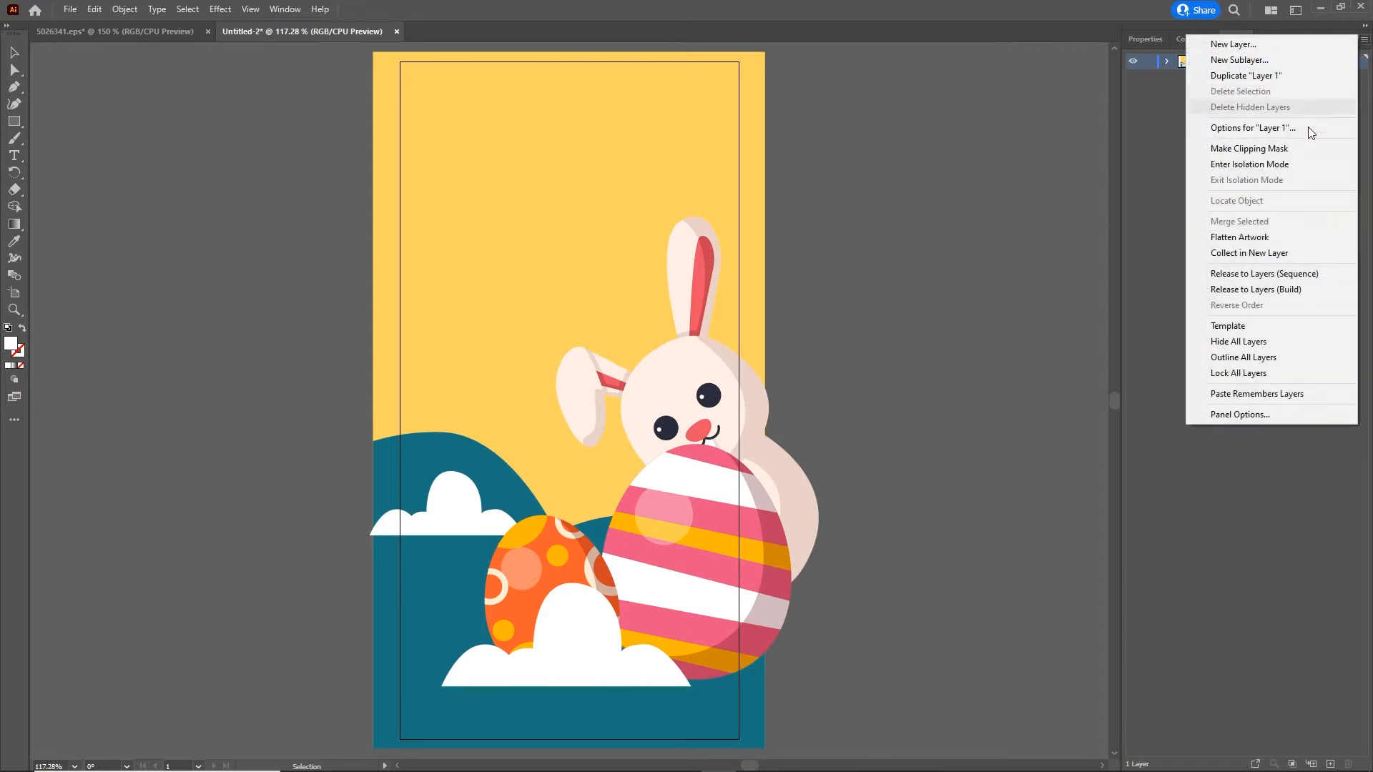
{"action": "left_click", "coordinate": [1277, 273]}
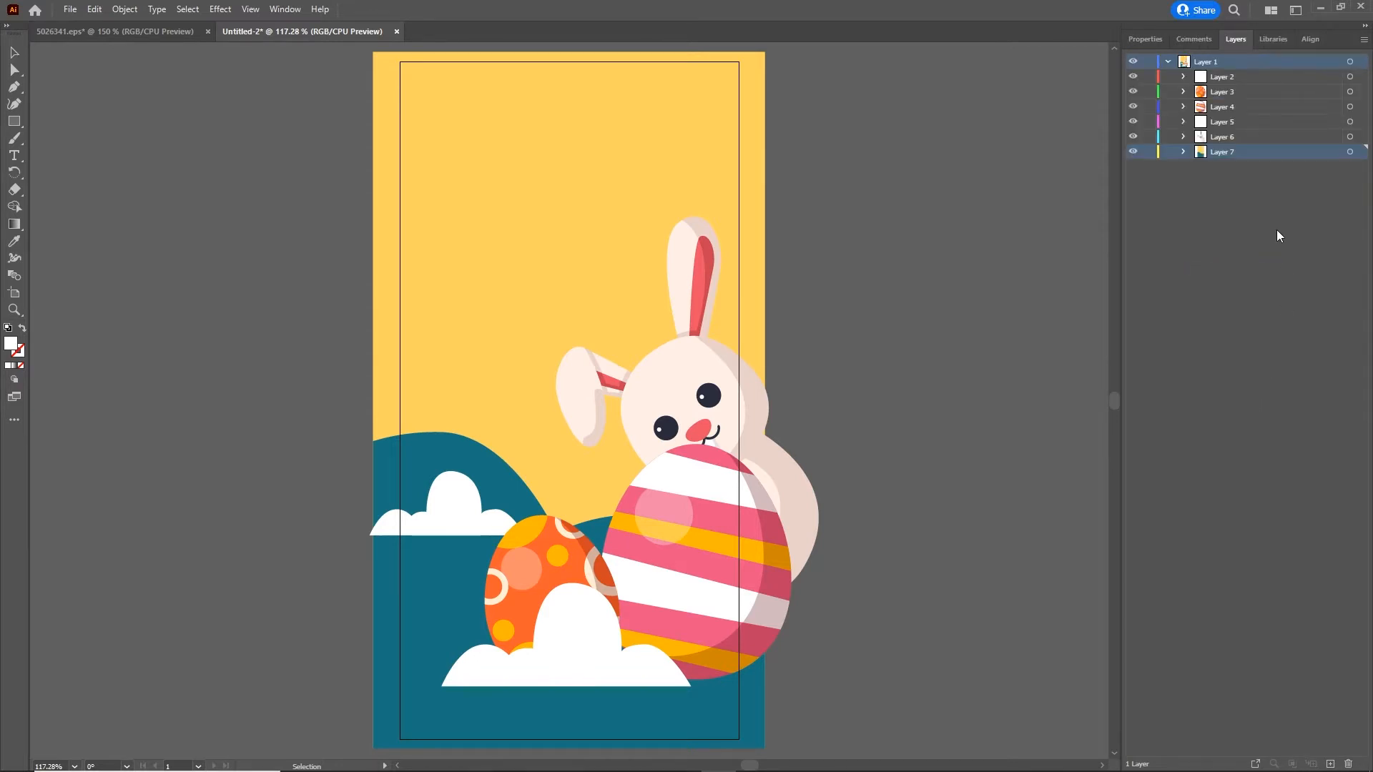
Move sublayers Layer 2 through Layer 7 out of Layer 1 to the top level and delete the empty Layer 1.
{"action": "left_click", "coordinate": [1227, 78]}
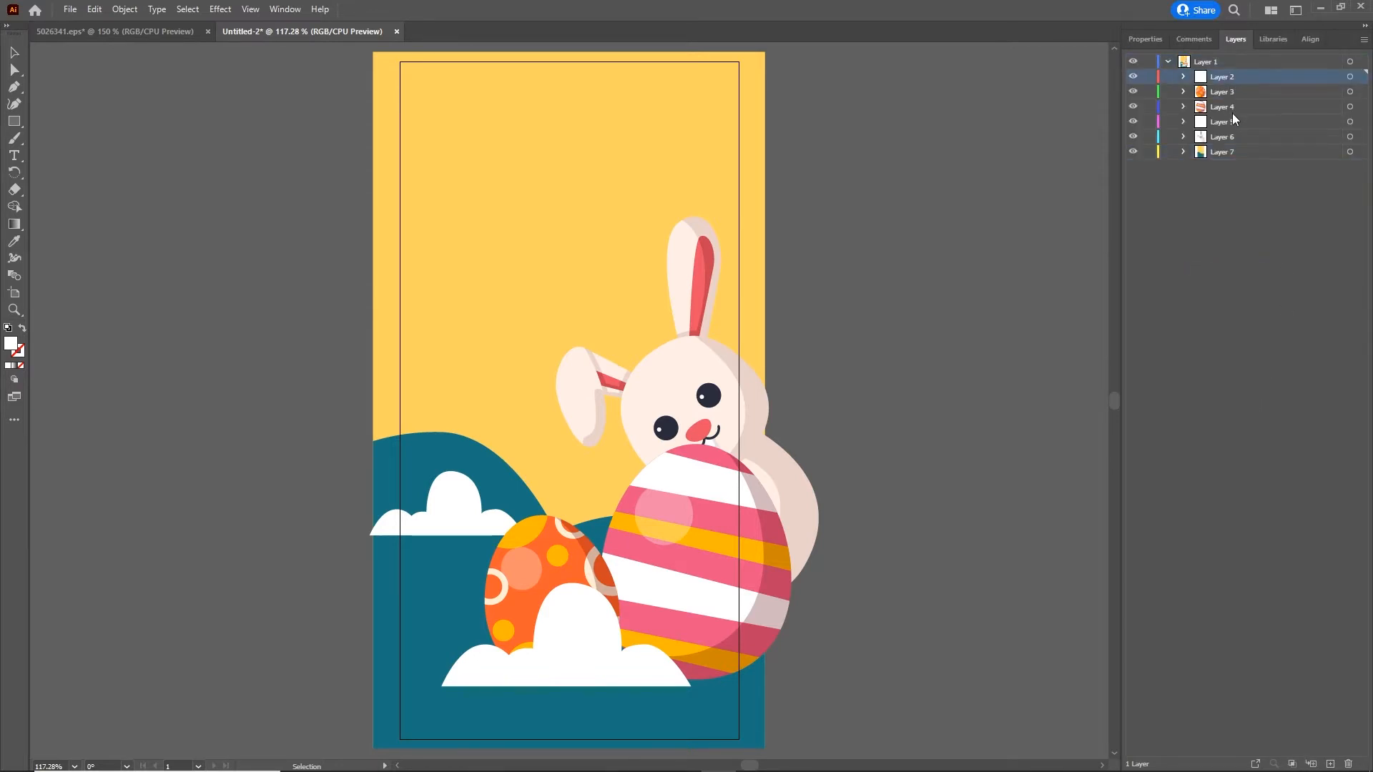
{"action": "left_click", "coordinate": [1225, 155], "text": "shift"}
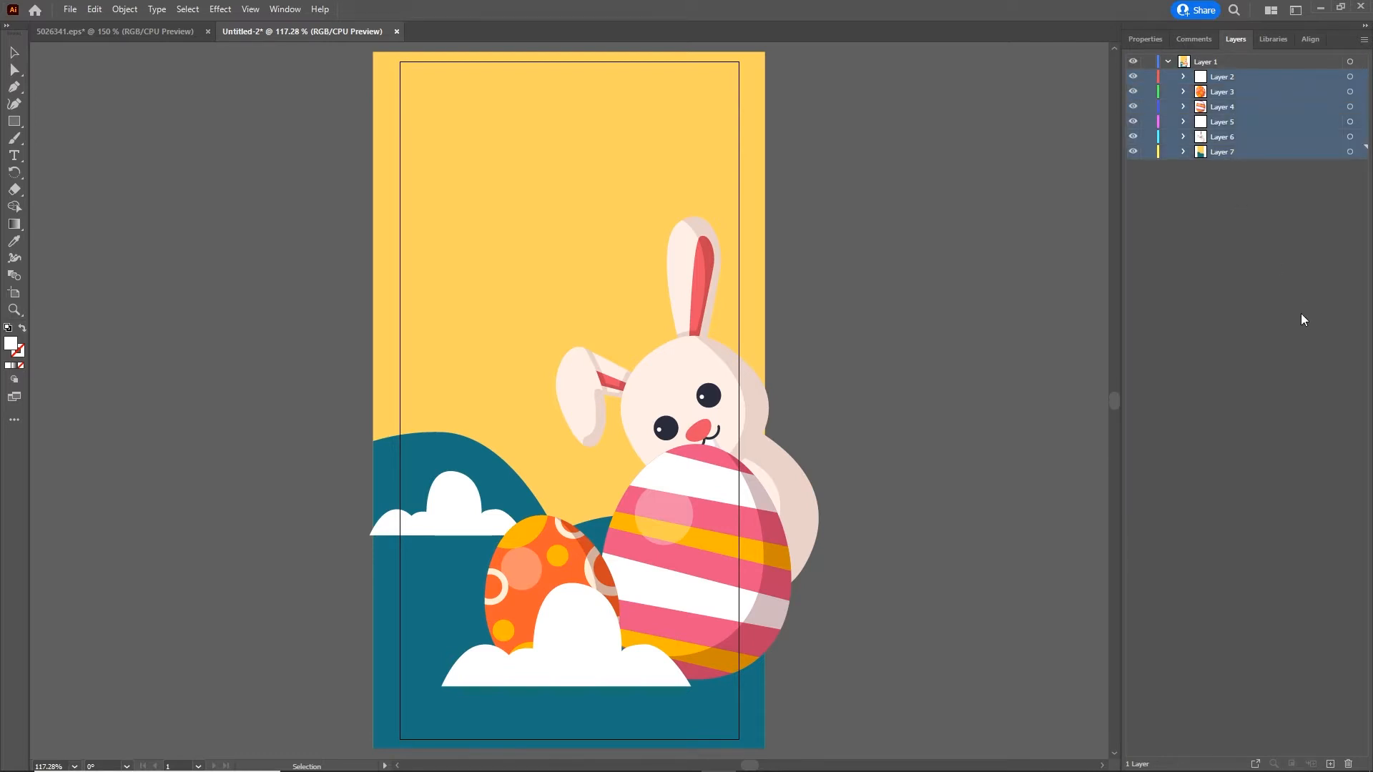
{"action": "left_click_drag", "start_coordinate": [1221, 122], "coordinate": [1190, 297]}
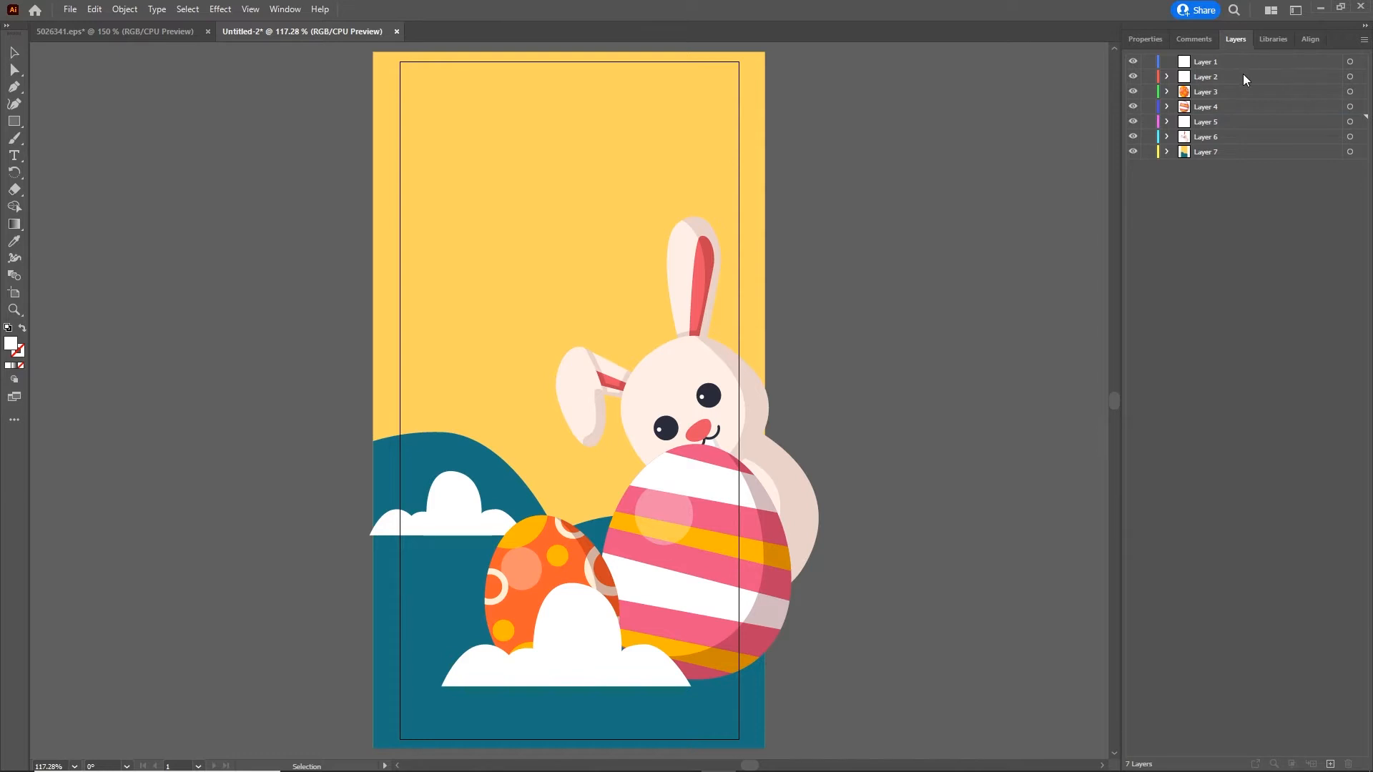
{"action": "left_click", "coordinate": [1206, 66]}
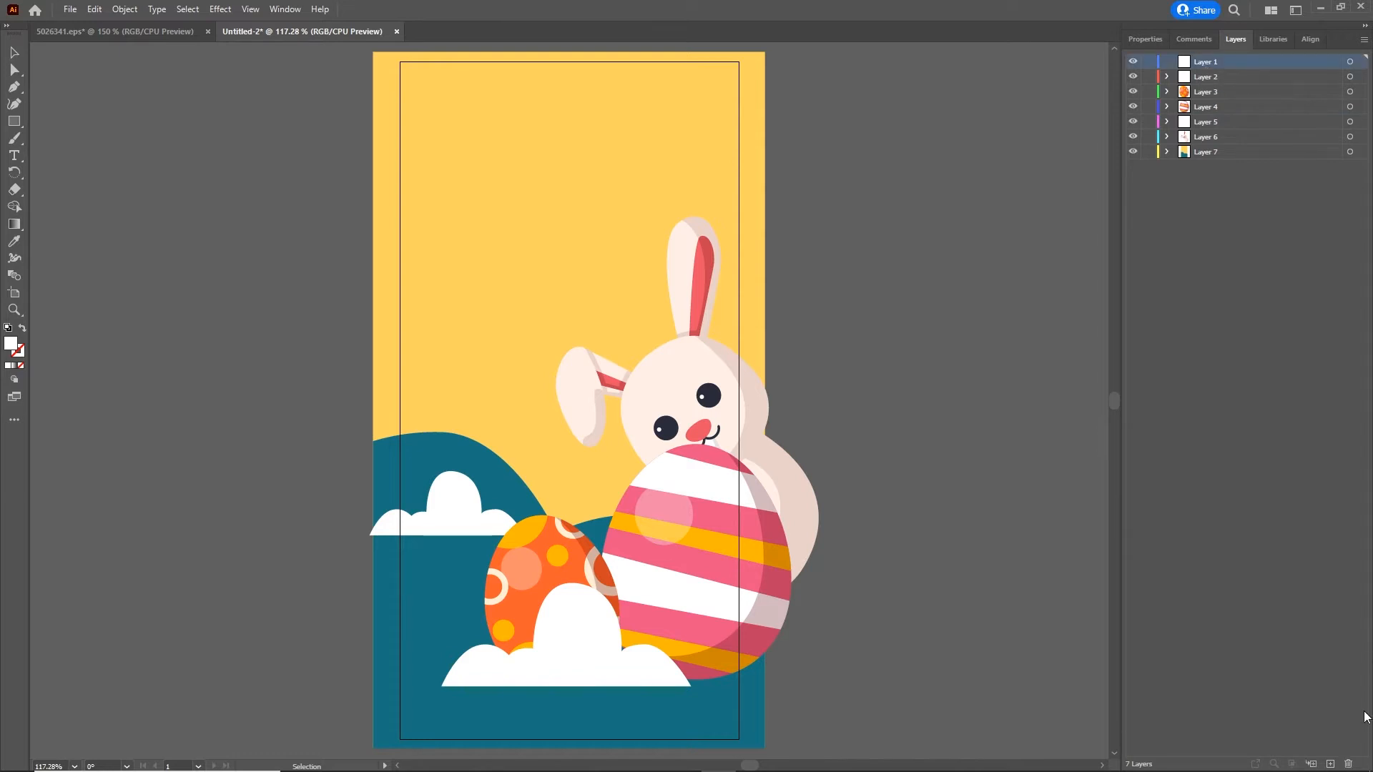
{"action": "left_click", "coordinate": [1349, 763]}
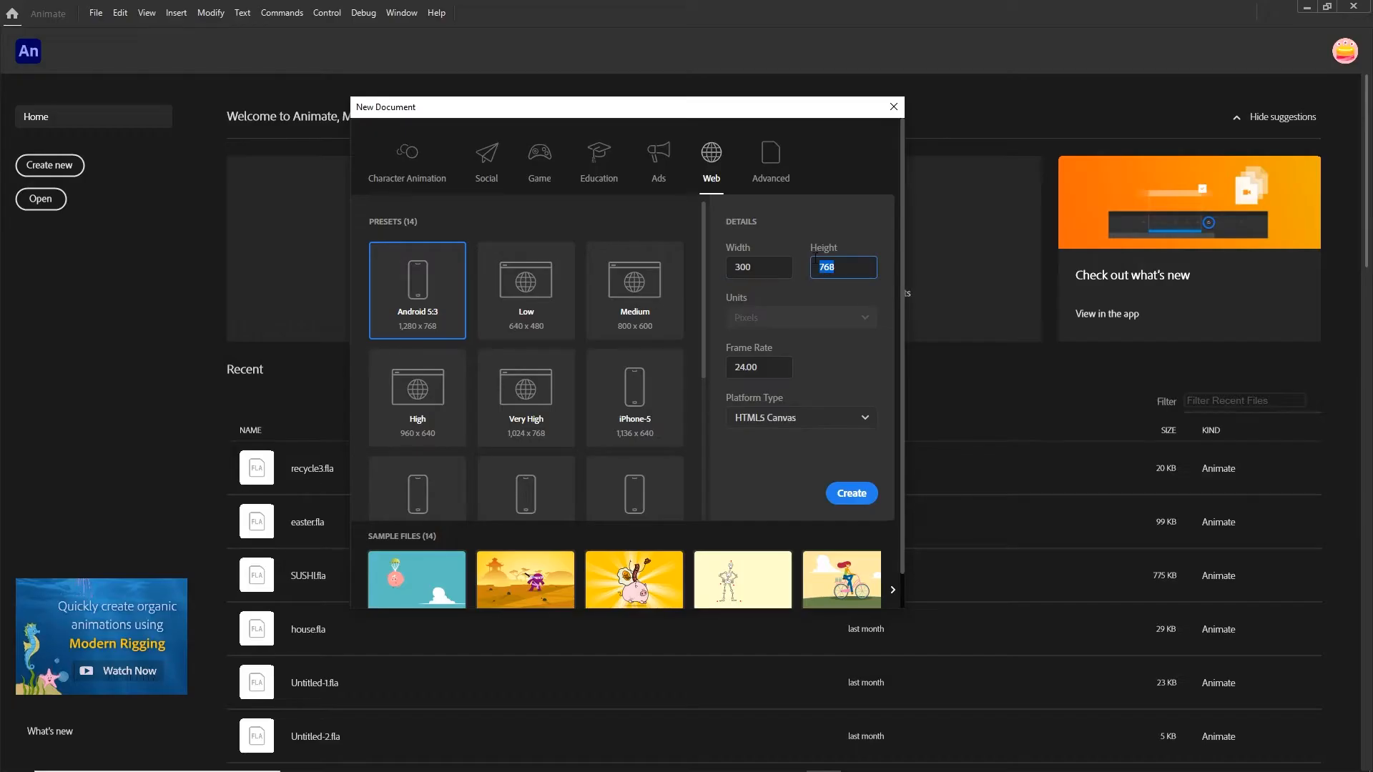
Create a 300 x 600 px HTML5 Canvas document at 24 fps in Animate.
{"action": "type", "text": "600"}
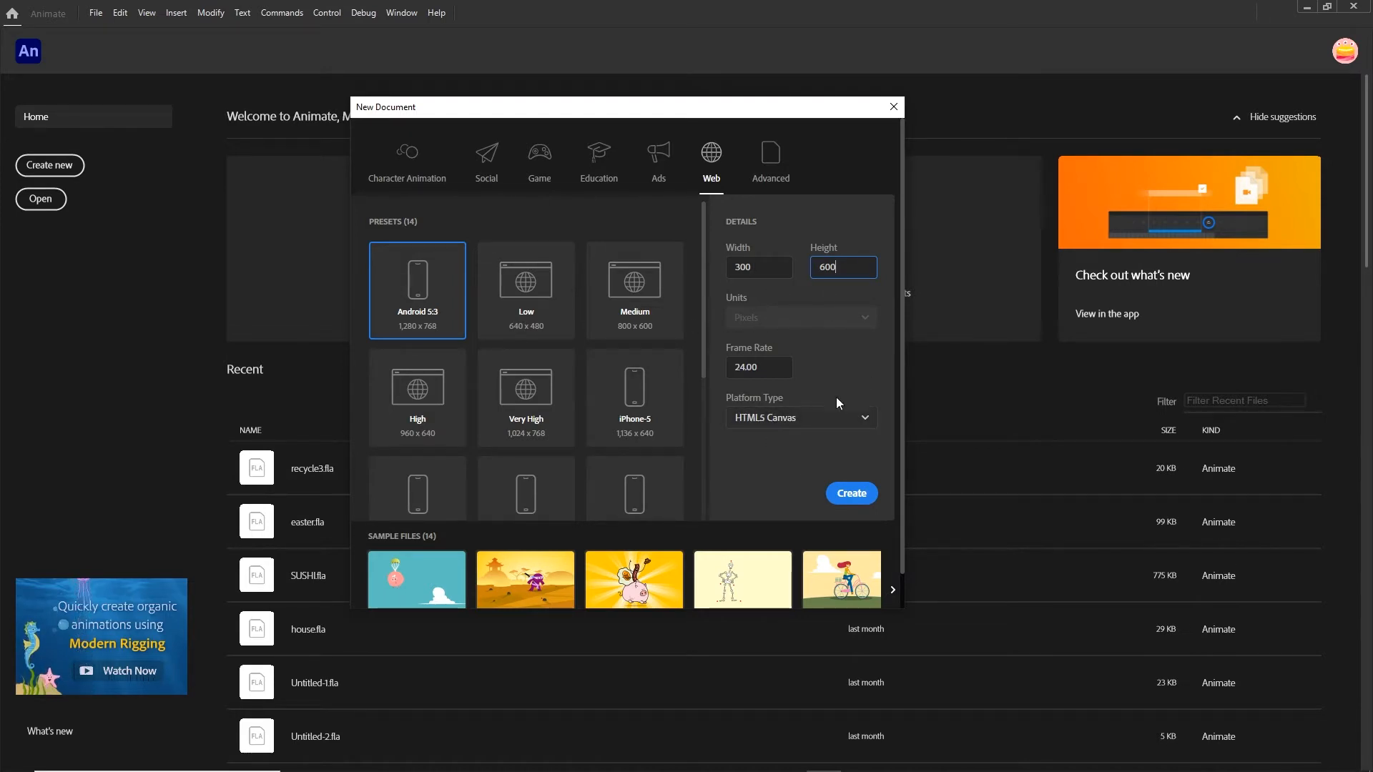
{"action": "left_click", "coordinate": [852, 495]}
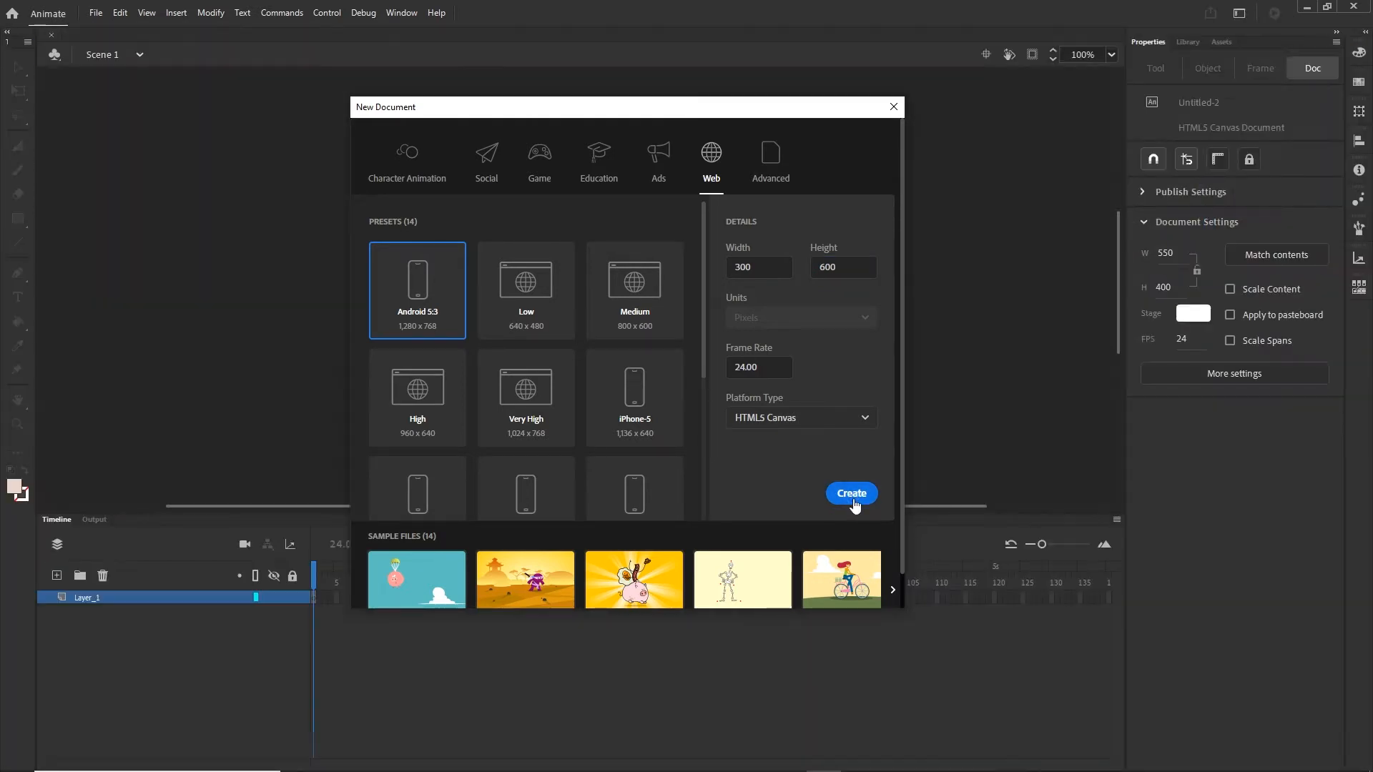
Import easterAnimation1.ai from the tutorial's illustrator folder to the stage, converting its layers to Animate layers and keeping objects at their original position.
{"action": "mouse_move", "coordinate": [439, 765]}
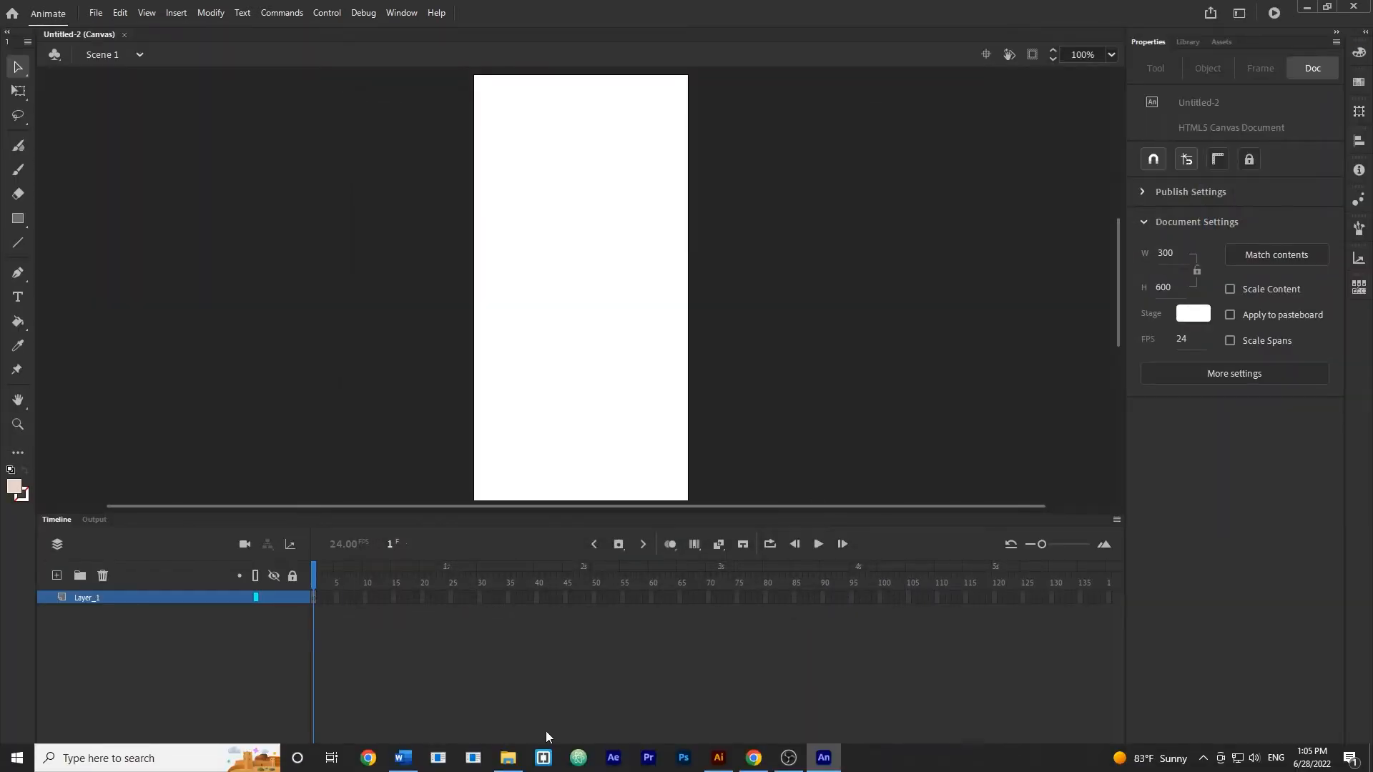
{"action": "left_click", "coordinate": [507, 759]}
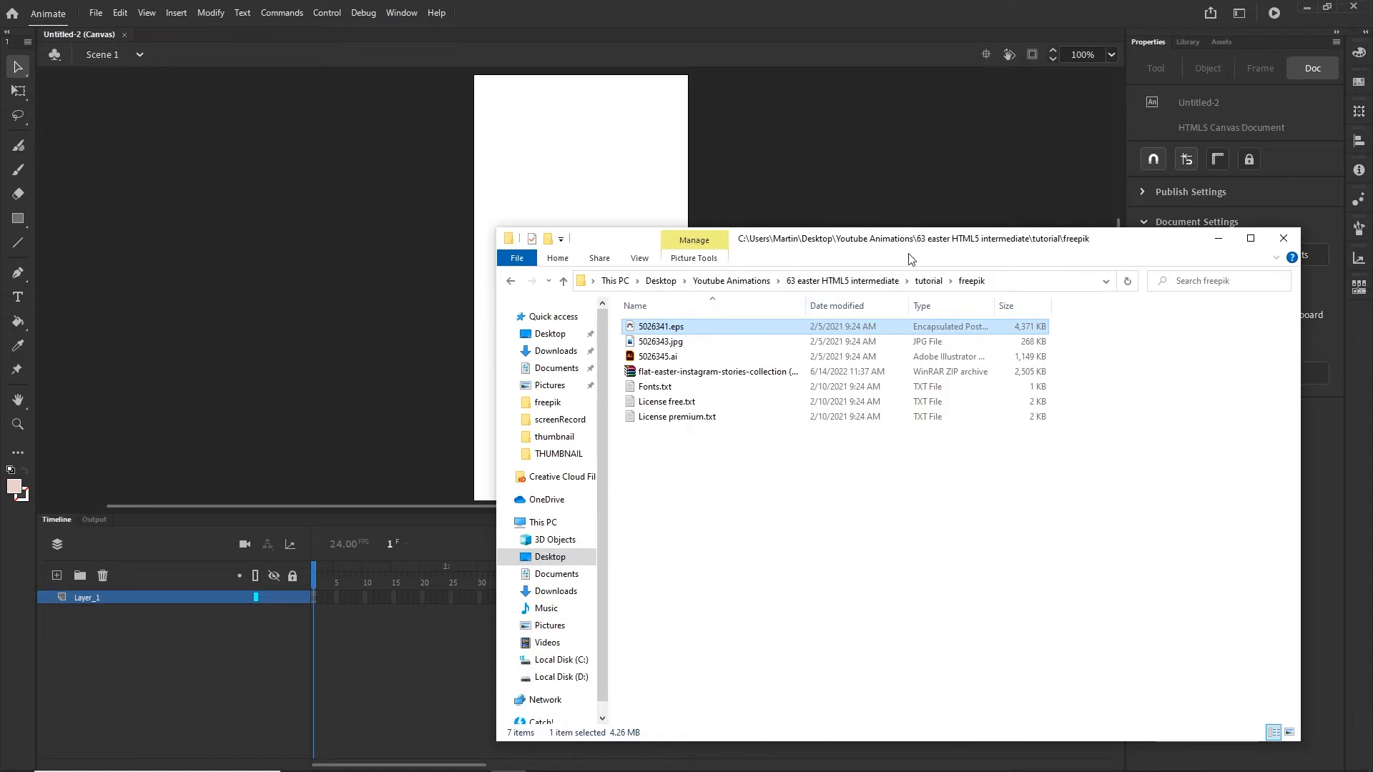
{"action": "left_click", "coordinate": [925, 280]}
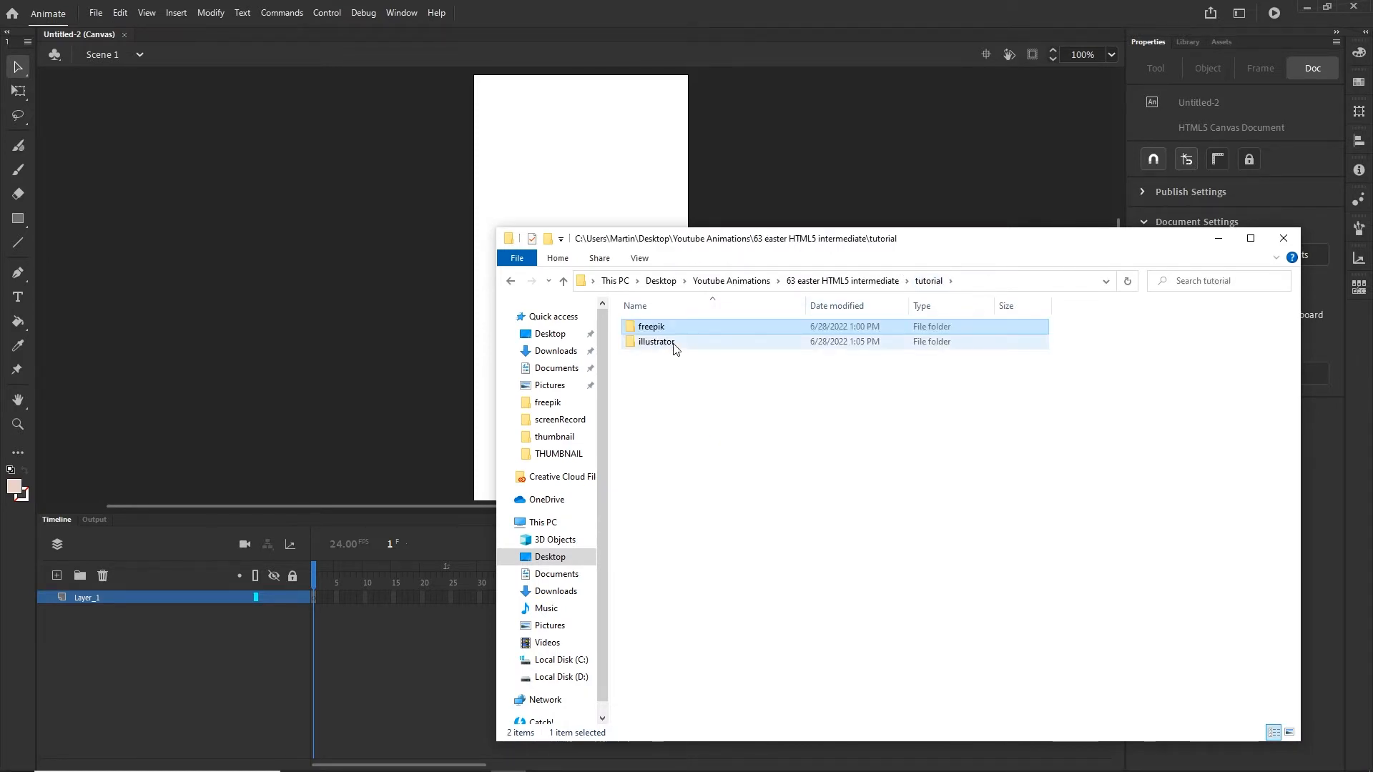
{"action": "double_click", "coordinate": [654, 342]}
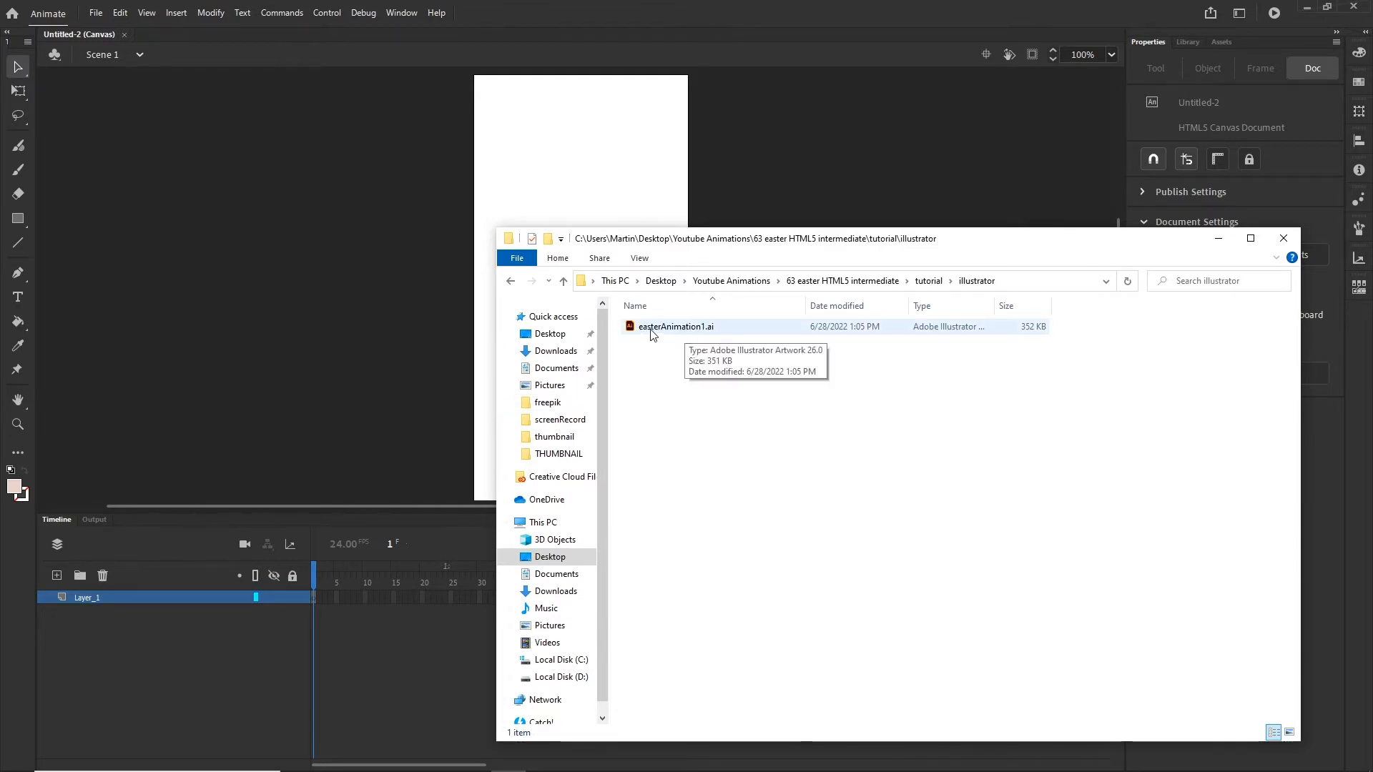
{"action": "left_click_drag", "start_coordinate": [1042, 247], "coordinate": [1065, 328]}
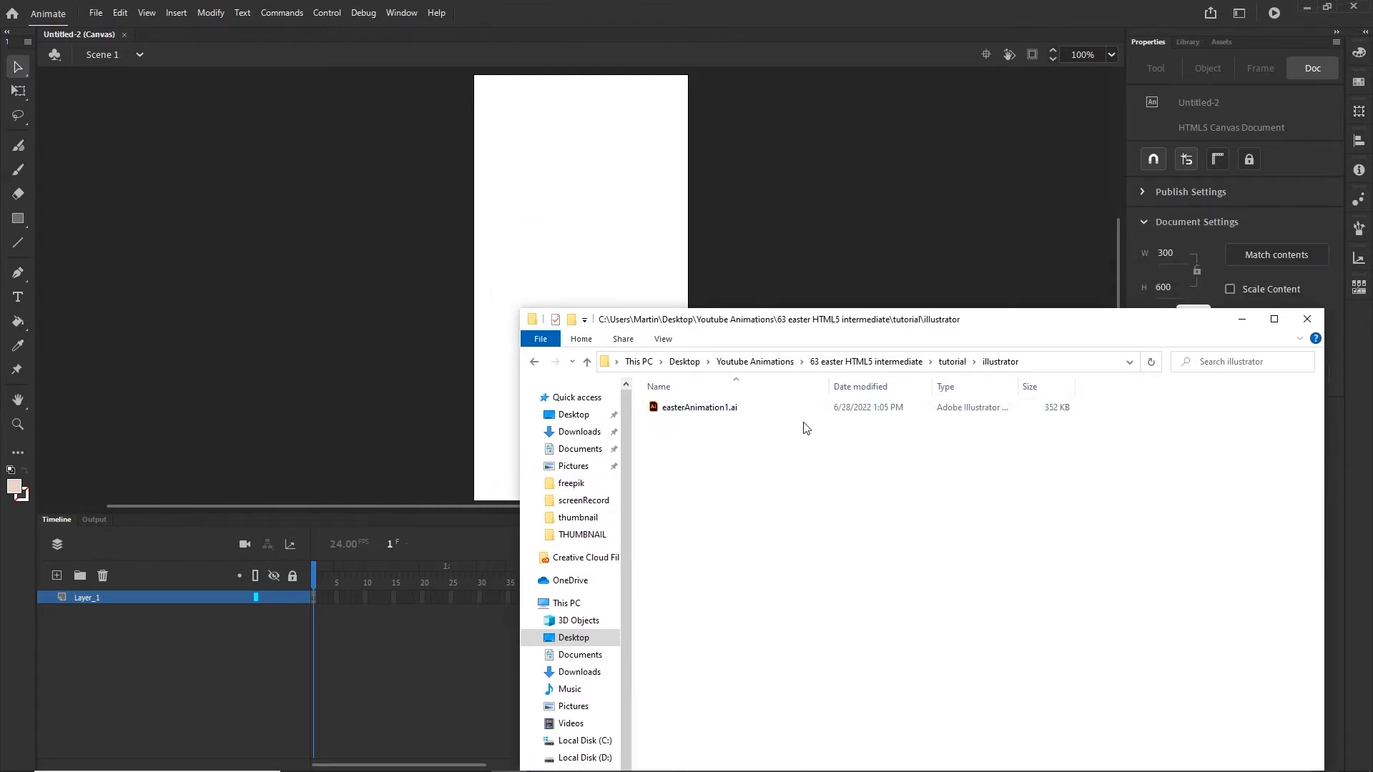
{"action": "left_click_drag", "start_coordinate": [701, 415], "coordinate": [637, 239]}
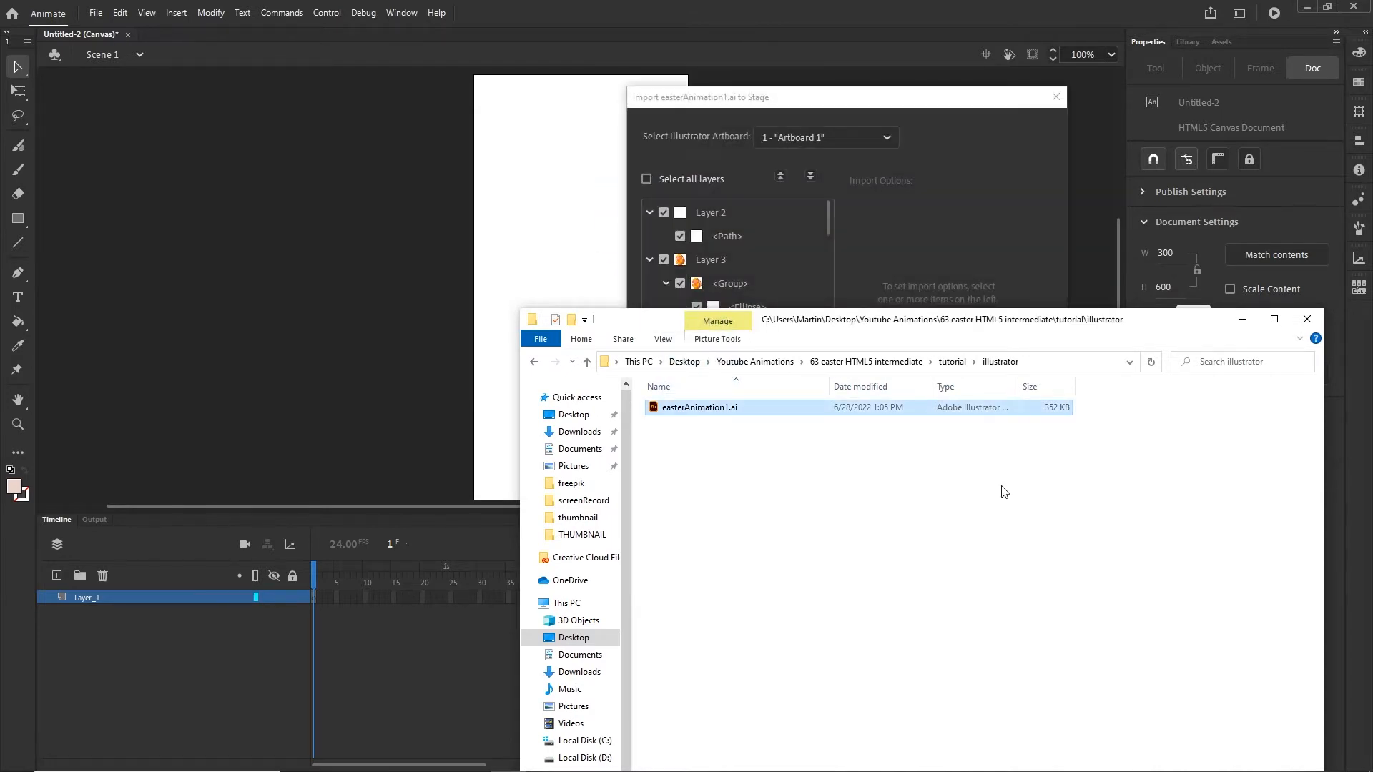
{"action": "left_click", "coordinate": [936, 248]}
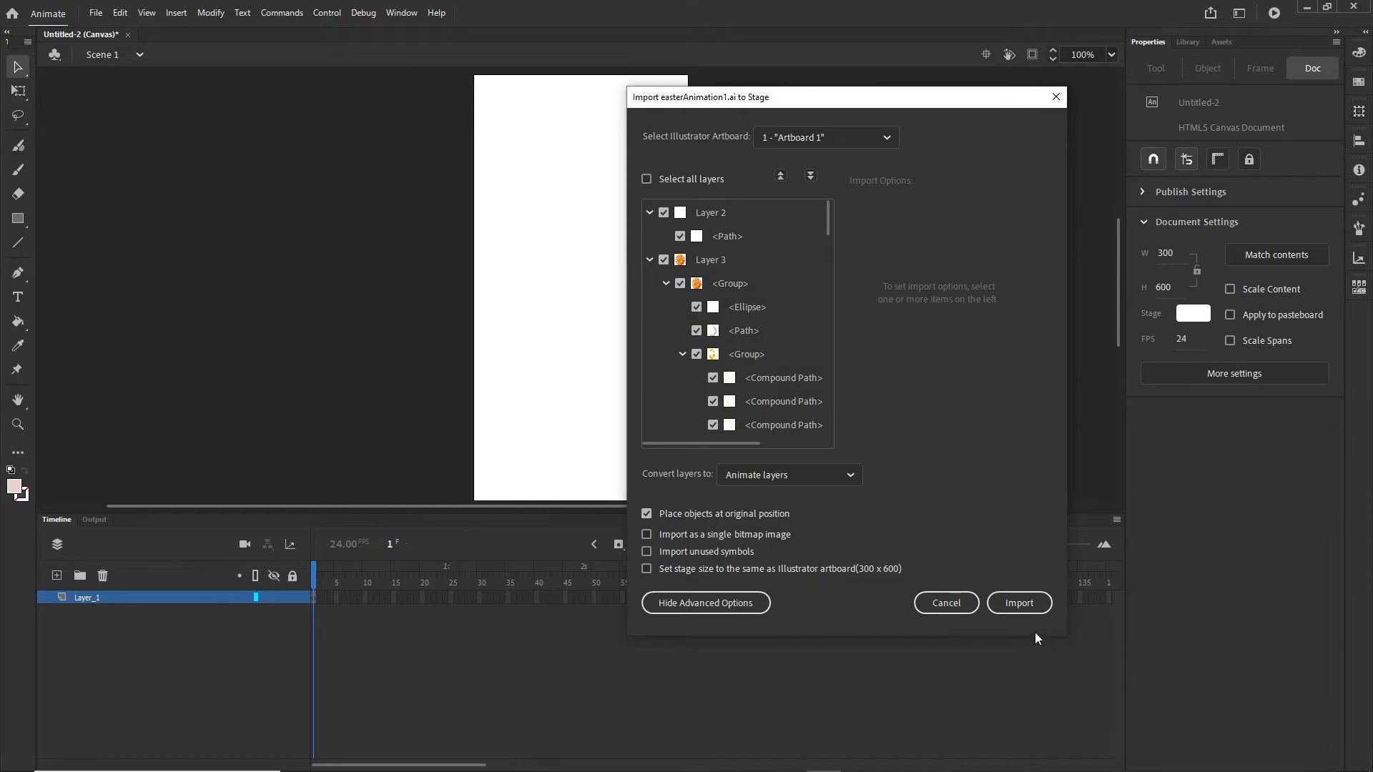
{"action": "left_click", "coordinate": [1029, 605]}
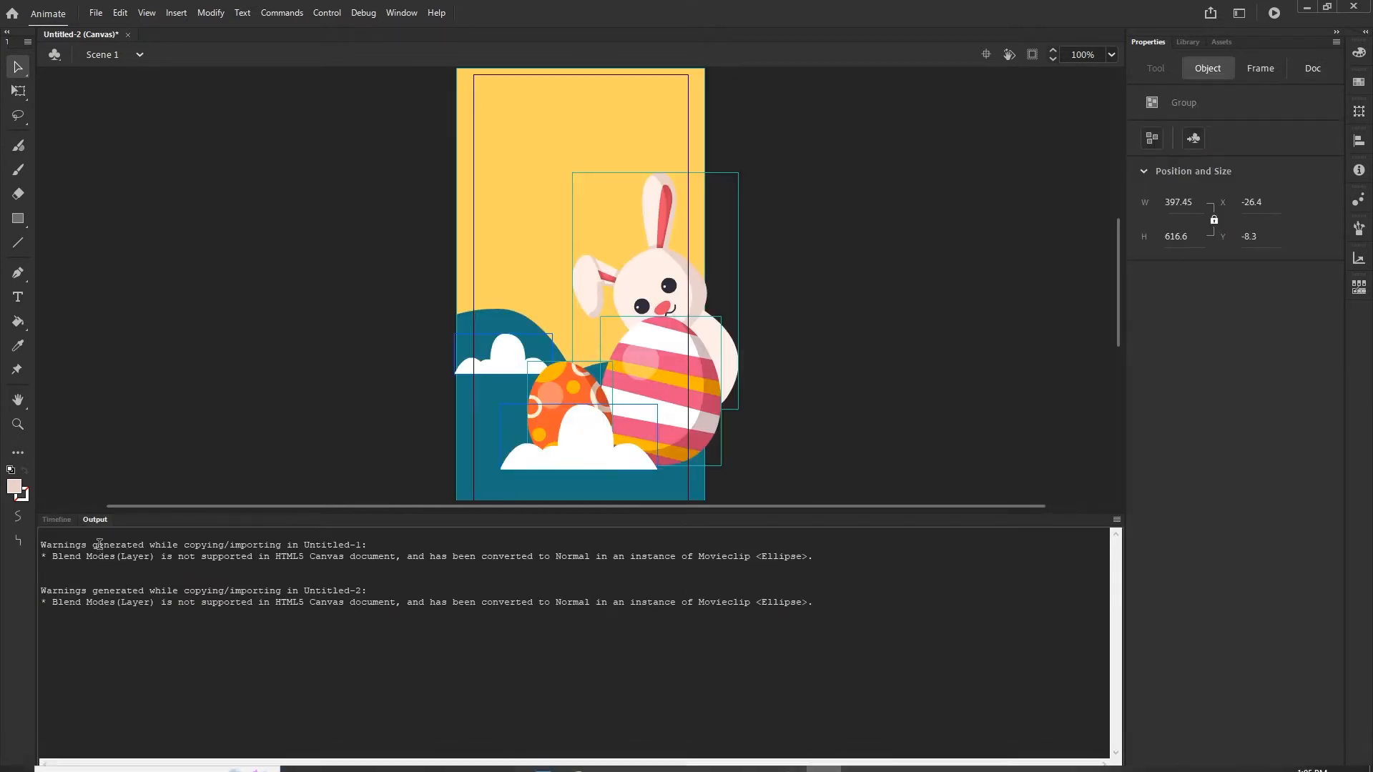
Undo the import of the Illustrator file and check the document's library.
{"action": "left_click", "coordinate": [58, 518]}
{"action": "key", "text": "ctrl+z"}
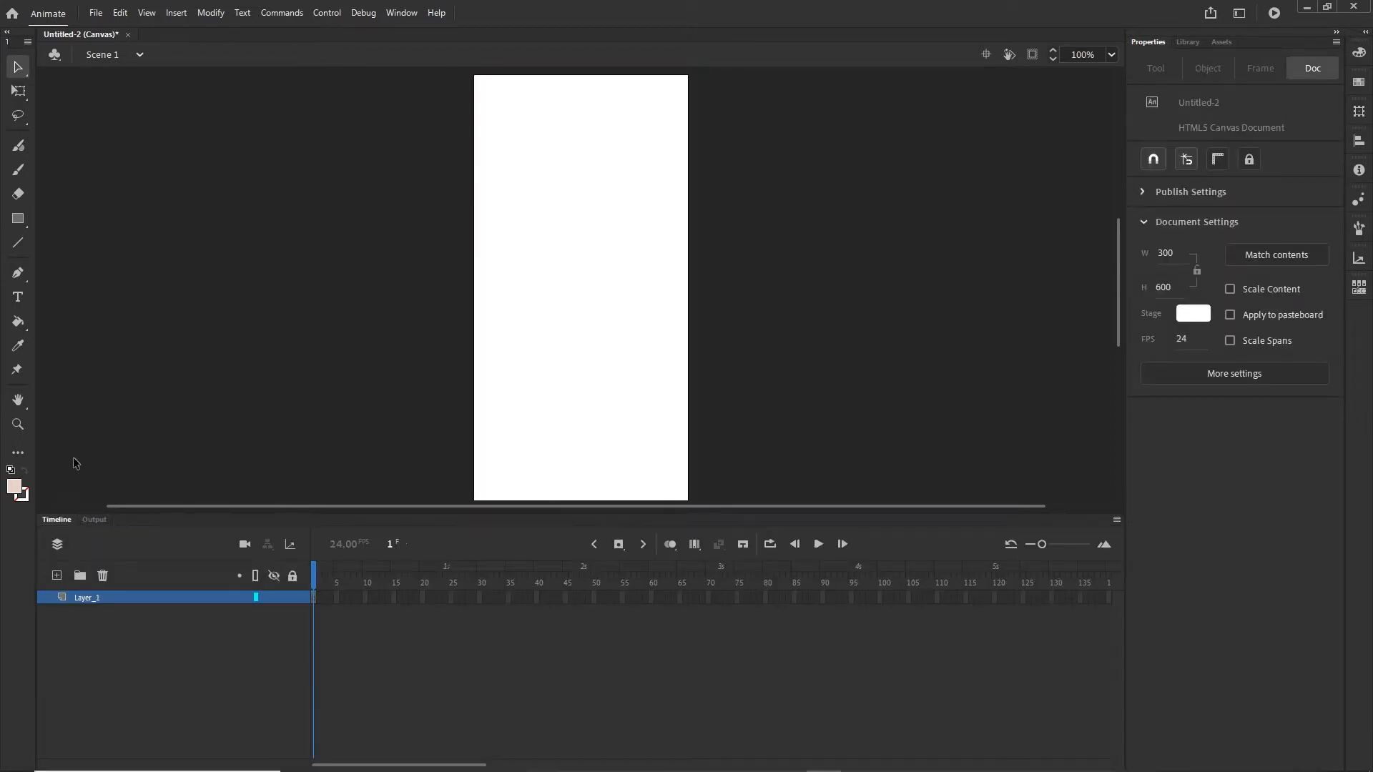
{"action": "left_click", "coordinate": [1189, 42]}
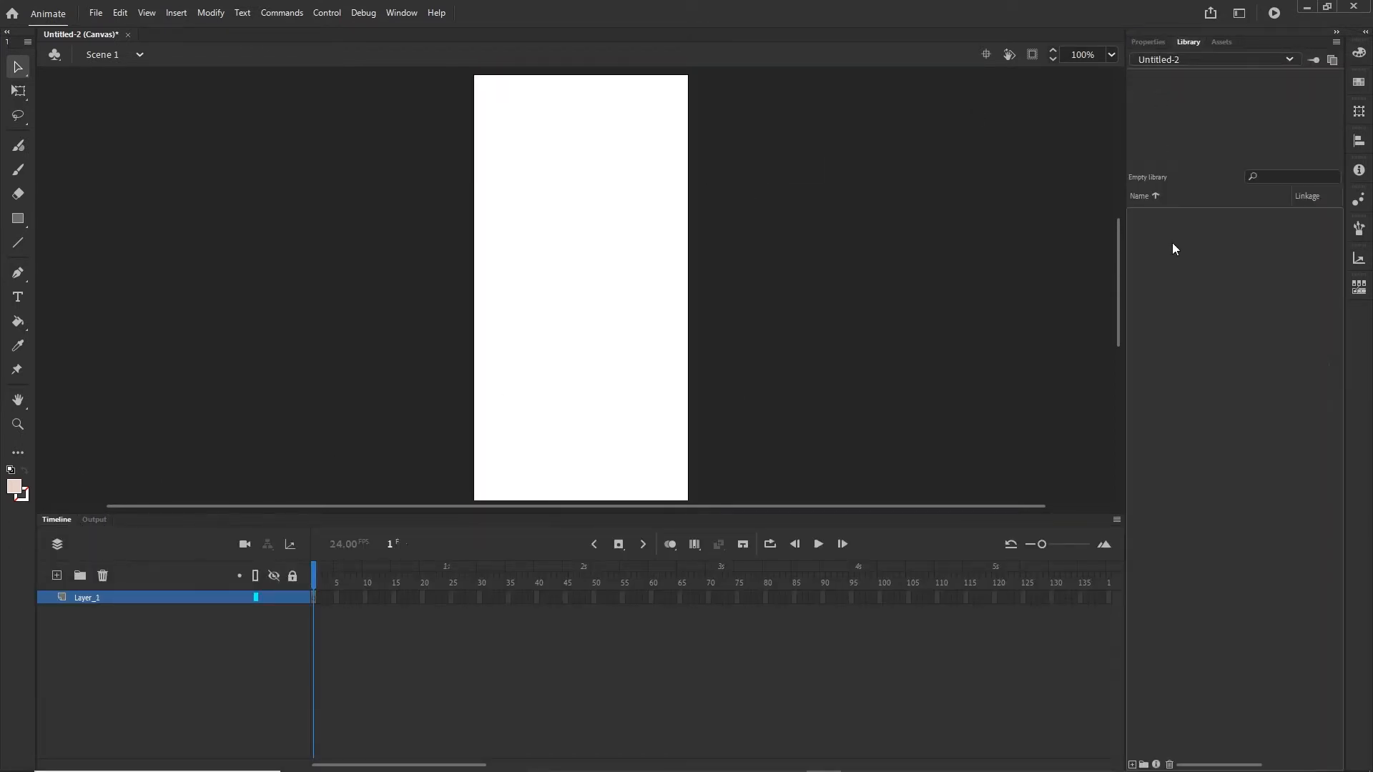
{"action": "left_click", "coordinate": [1157, 44]}
Switch to Illustrator, copy all the banner artwork in easterAnimation1.ai, and start pasting it into the Animate document.
{"action": "mouse_move", "coordinate": [693, 769]}
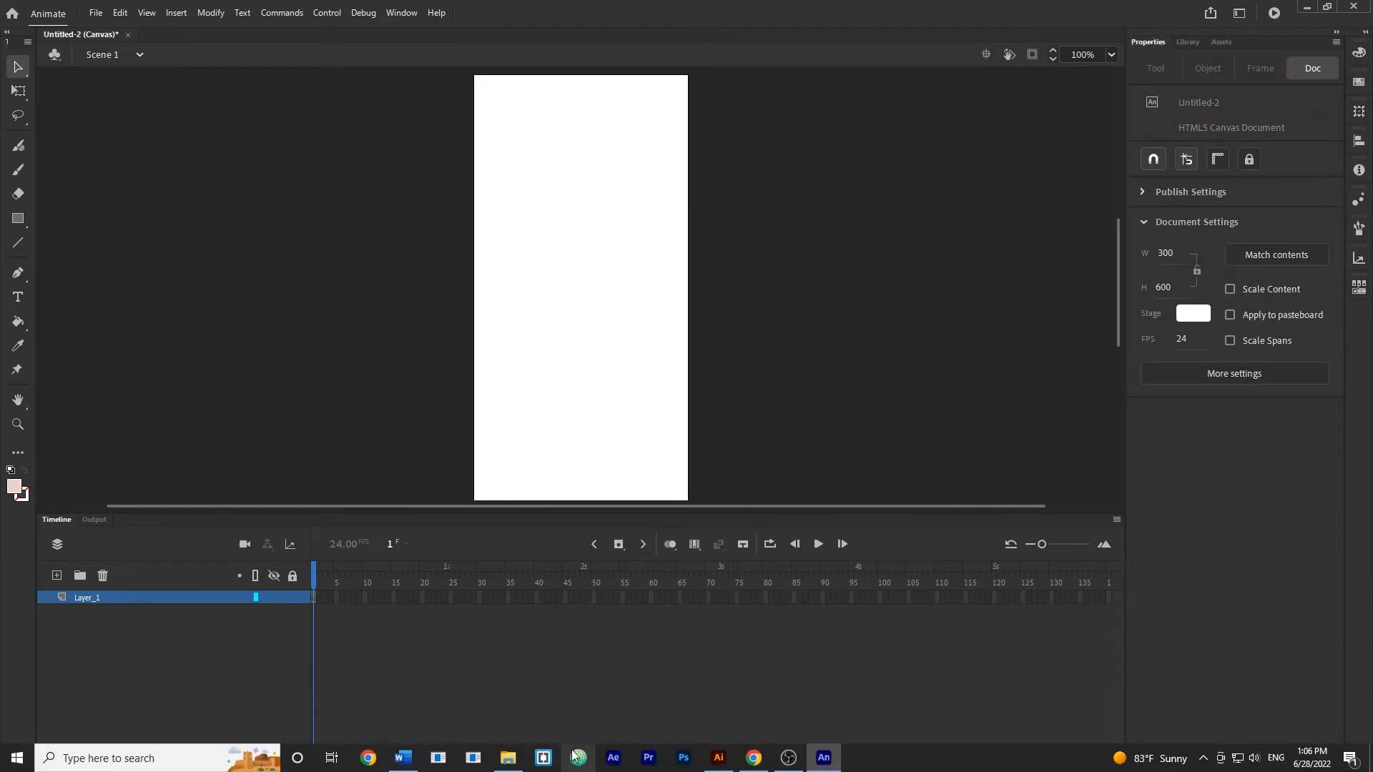
{"action": "left_click", "coordinate": [718, 759]}
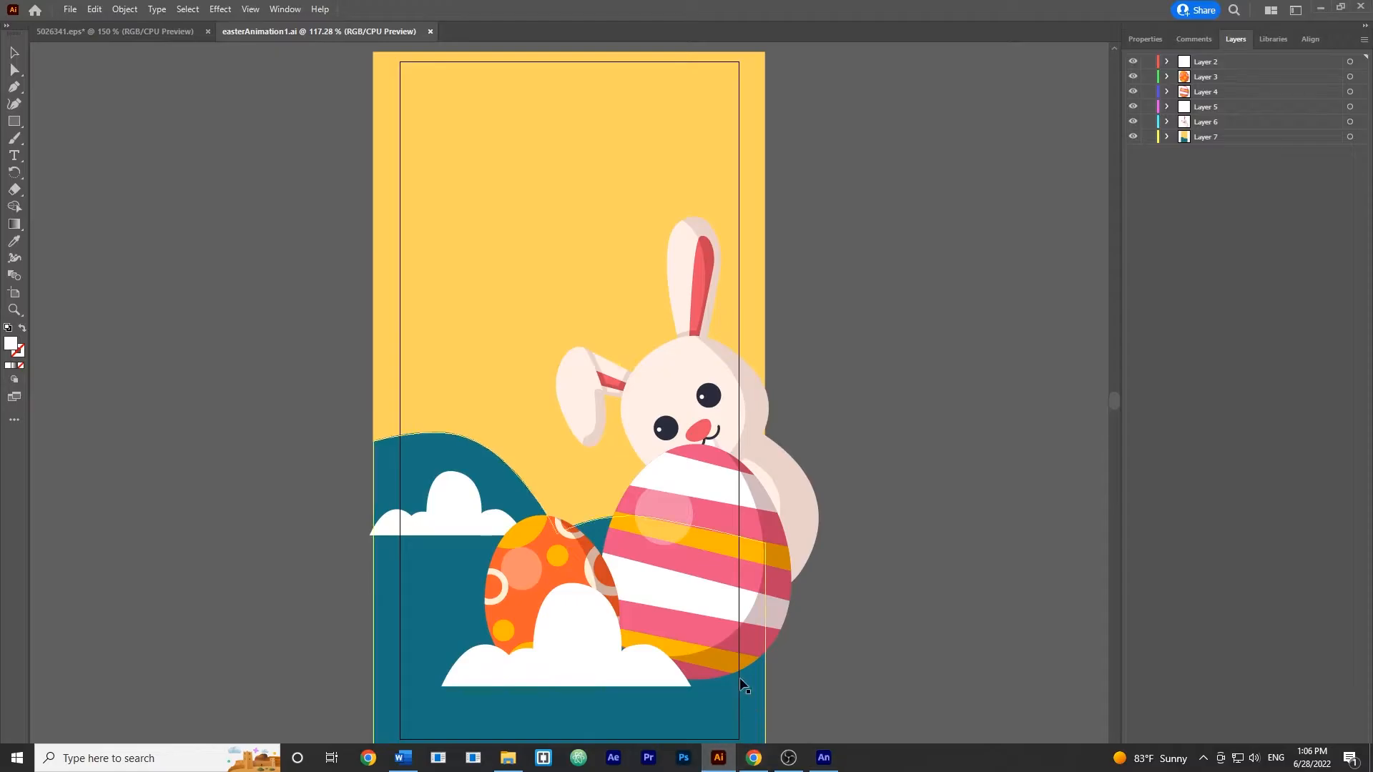
{"action": "key", "text": "ctrl+1"}
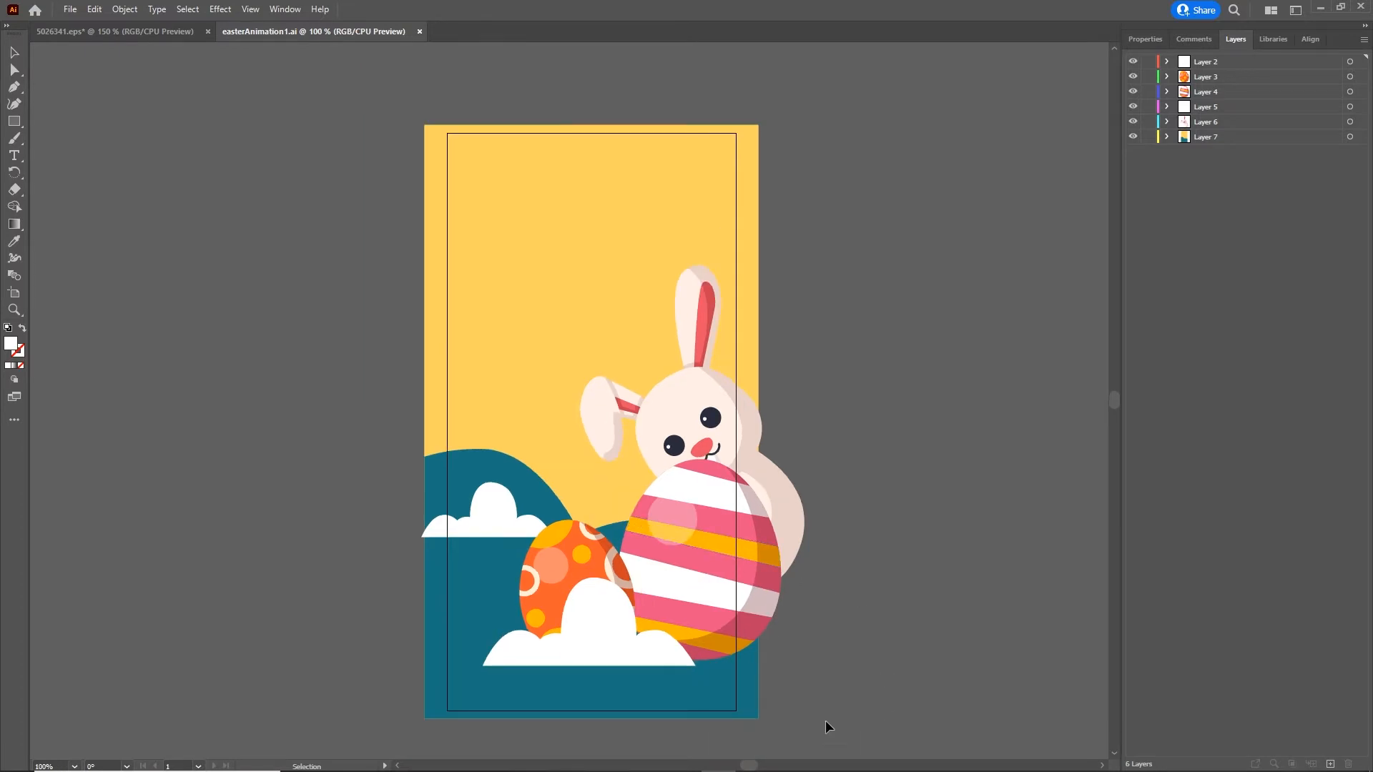
{"action": "left_click_drag", "start_coordinate": [365, 121], "coordinate": [332, 72]}
{"action": "left_click_drag", "start_coordinate": [704, 564], "coordinate": [582, 303]}
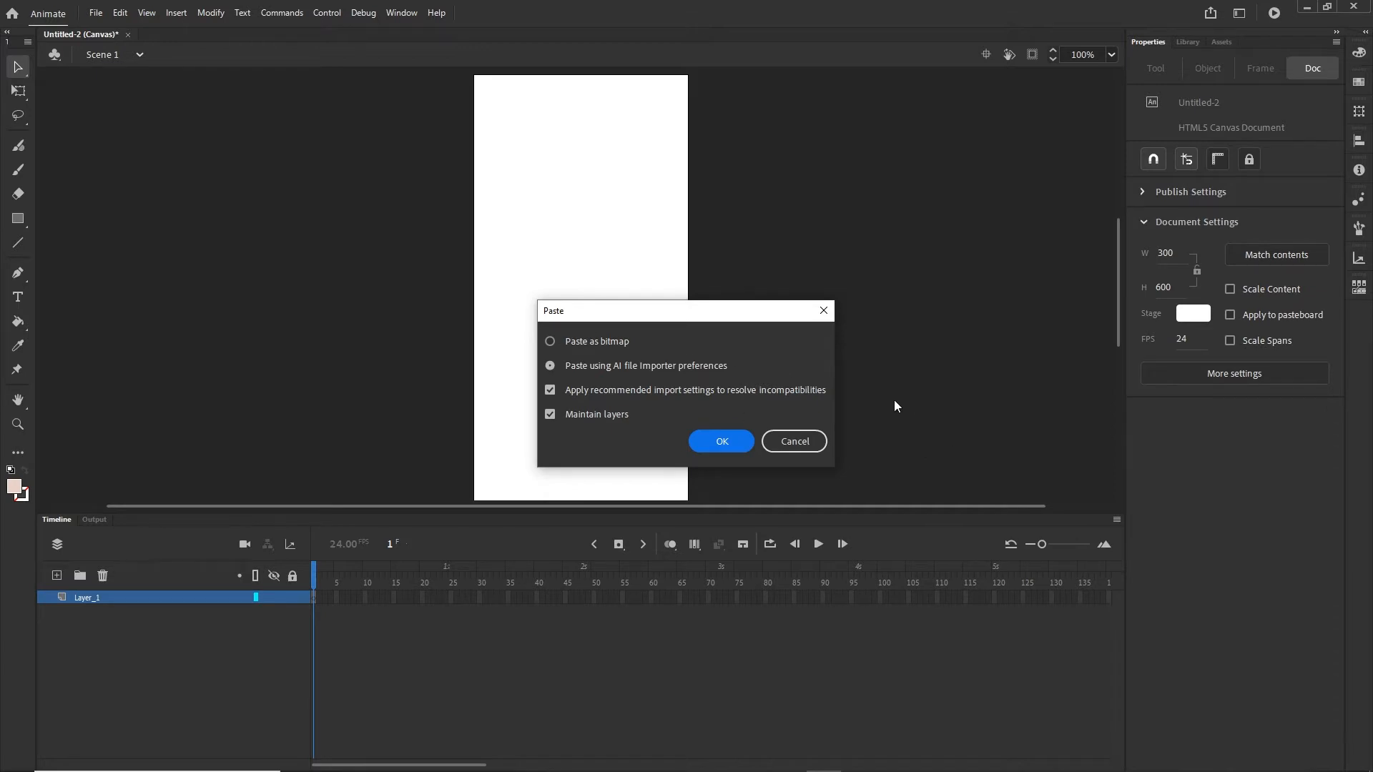
Paste the artwork using AI file Importer preferences, with recommended import settings applied and layers maintained.
{"action": "left_click", "coordinate": [551, 343]}
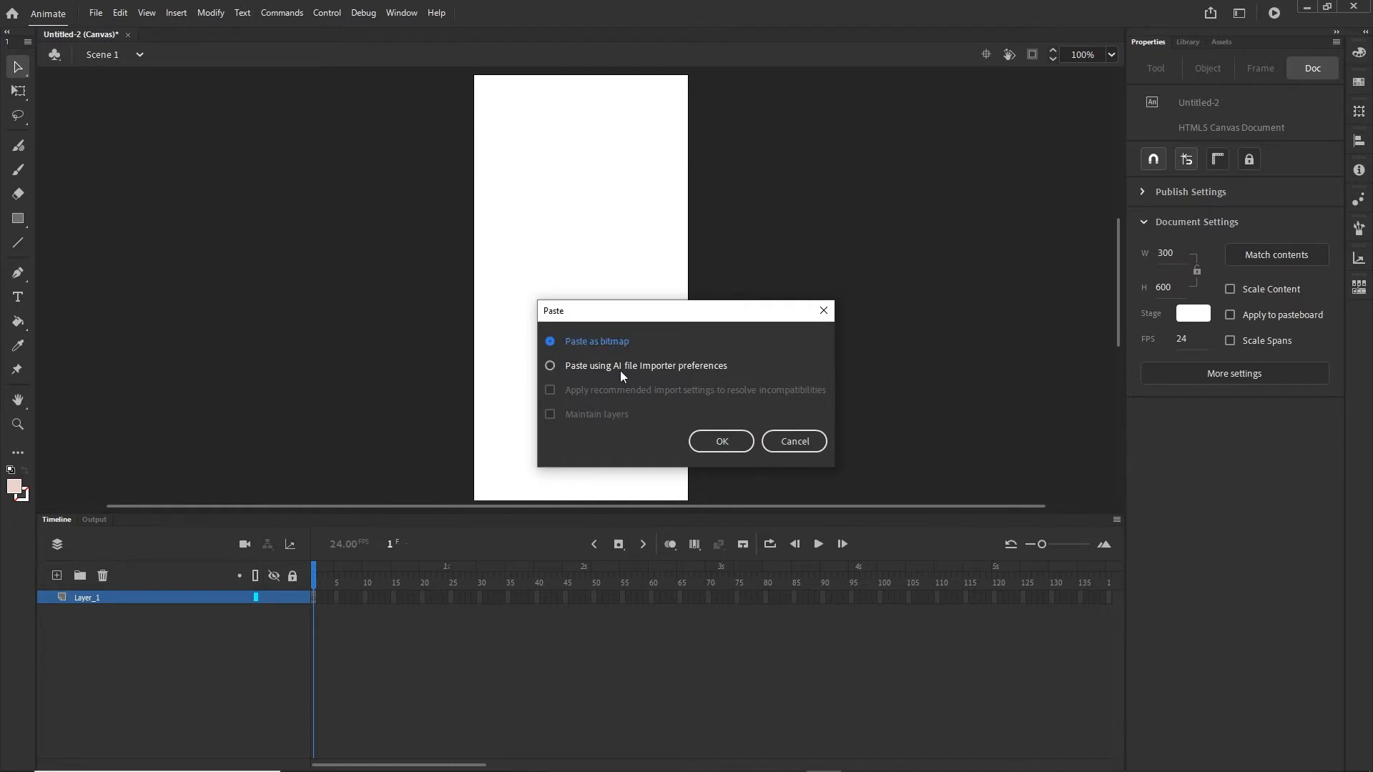
{"action": "left_click", "coordinate": [550, 366]}
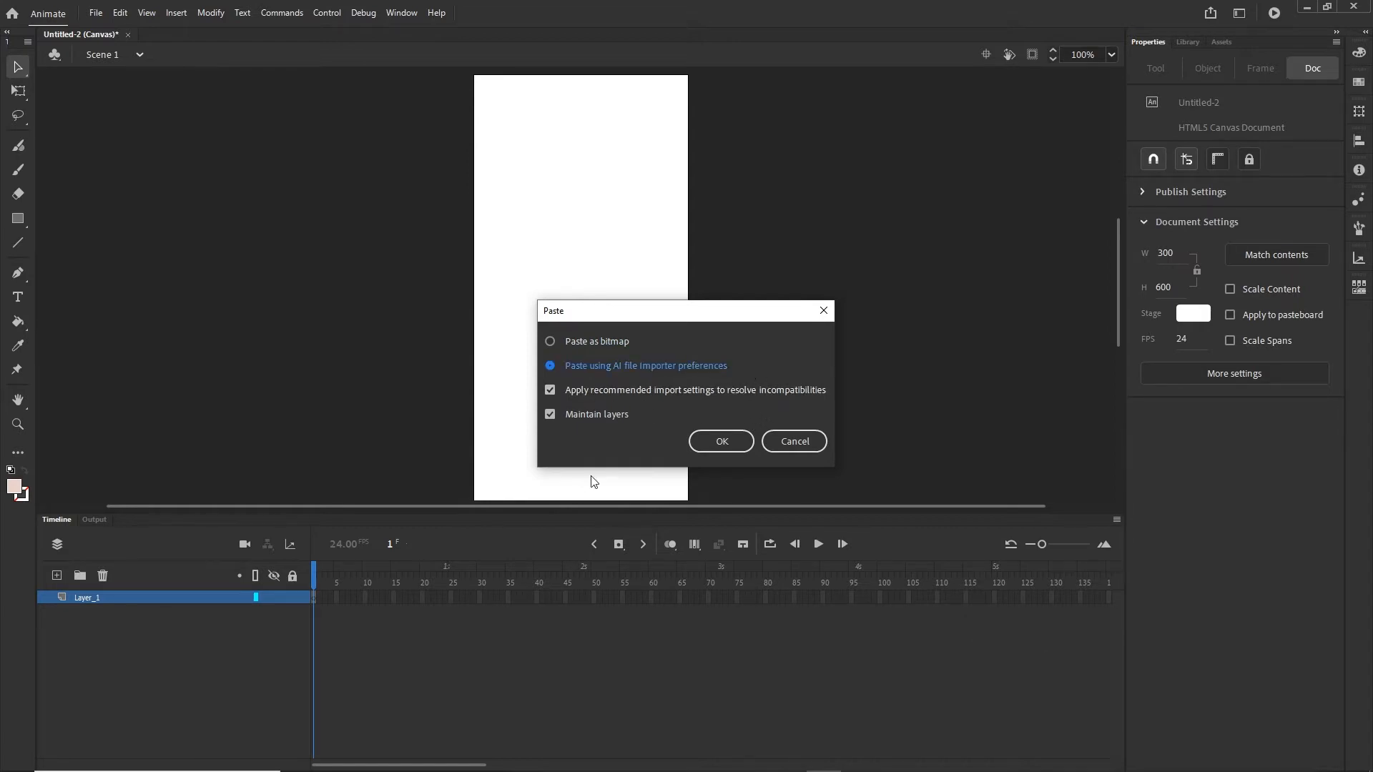
{"action": "left_click", "coordinate": [720, 441]}
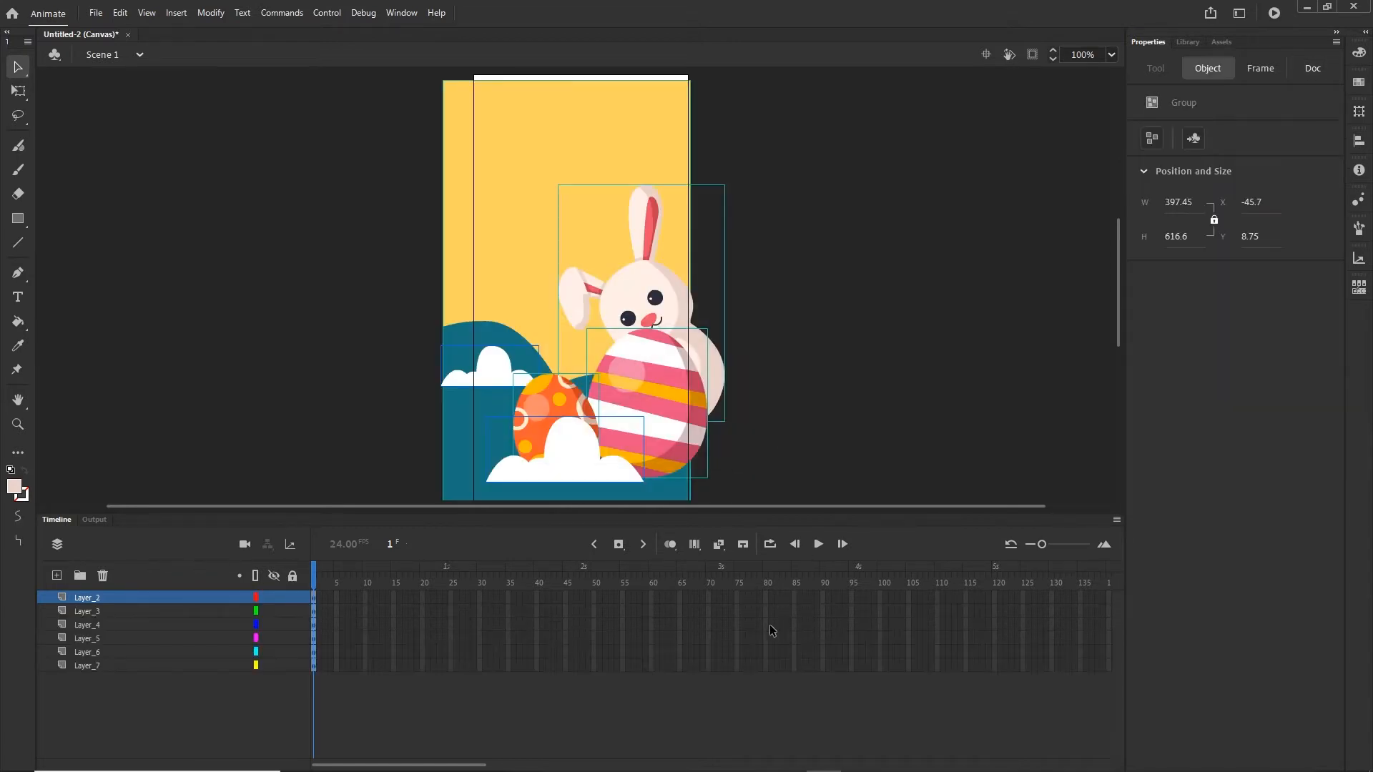
{"action": "key", "text": "space"}
{"action": "left_click_drag", "start_coordinate": [760, 379], "coordinate": [750, 328]}
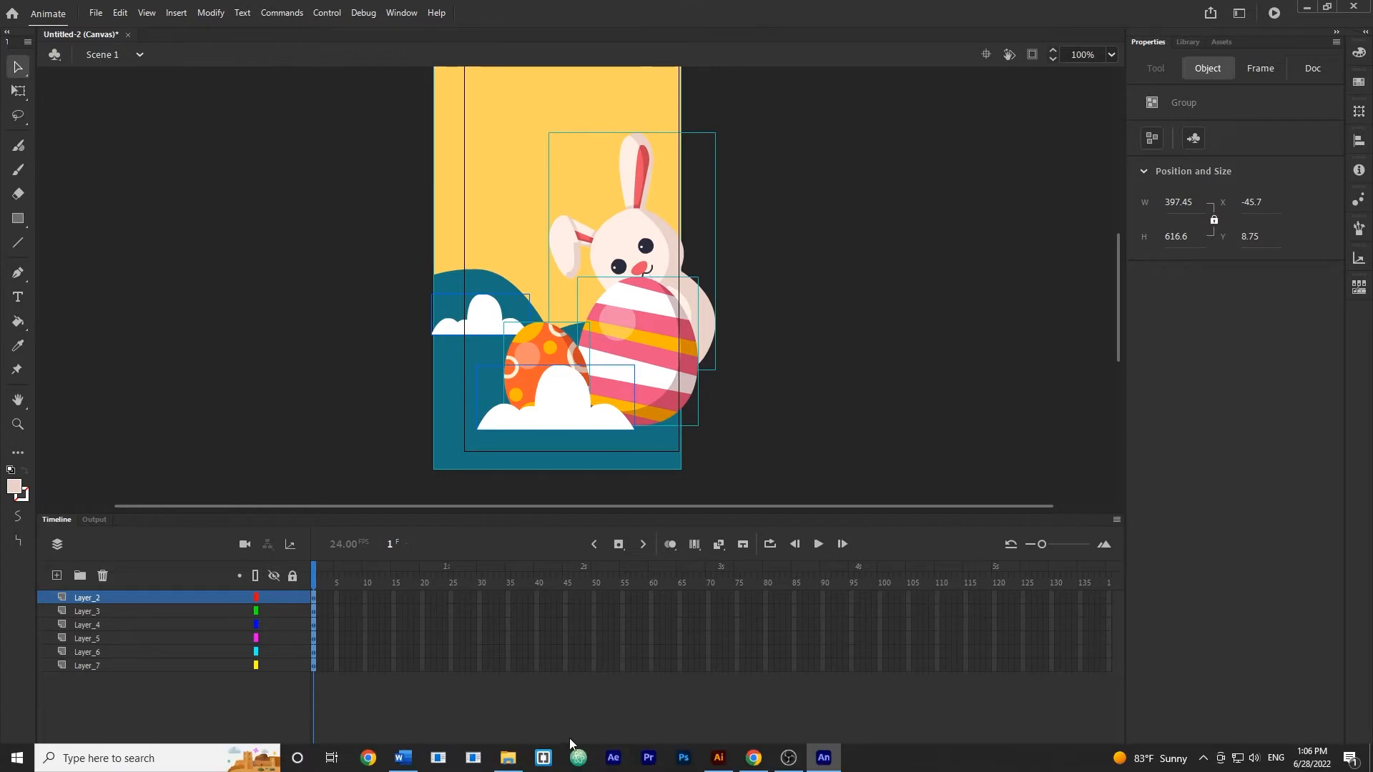
{"action": "left_click", "coordinate": [572, 755]}
{"action": "left_click_drag", "start_coordinate": [710, 406], "coordinate": [727, 452]}
{"action": "left_click", "coordinate": [1251, 327]}
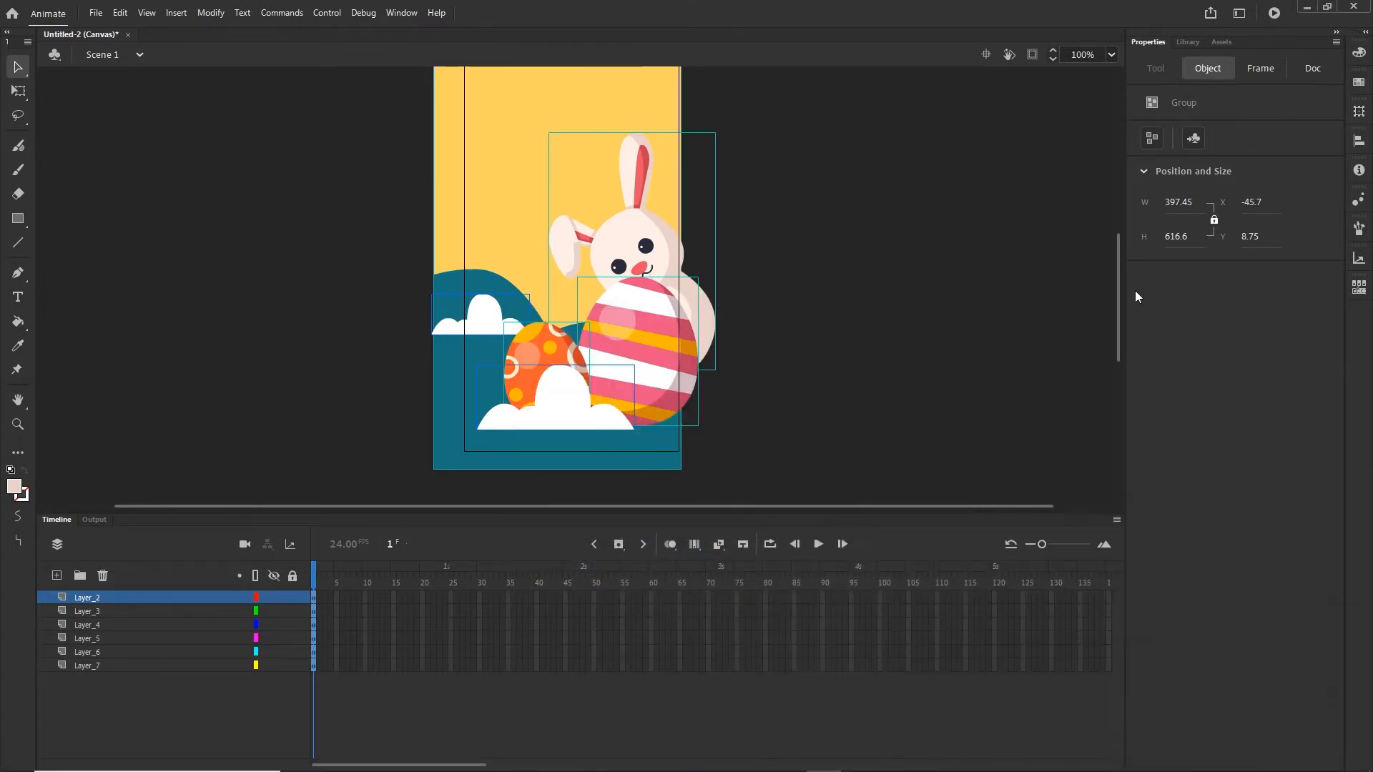
Nudge the pasted artwork over the stage to X -21.7 and Y -5.25 so the background covers the banner's edges.
{"action": "scroll", "coordinate": [1121, 298], "scroll_direction": "up", "scroll_amount": 3}
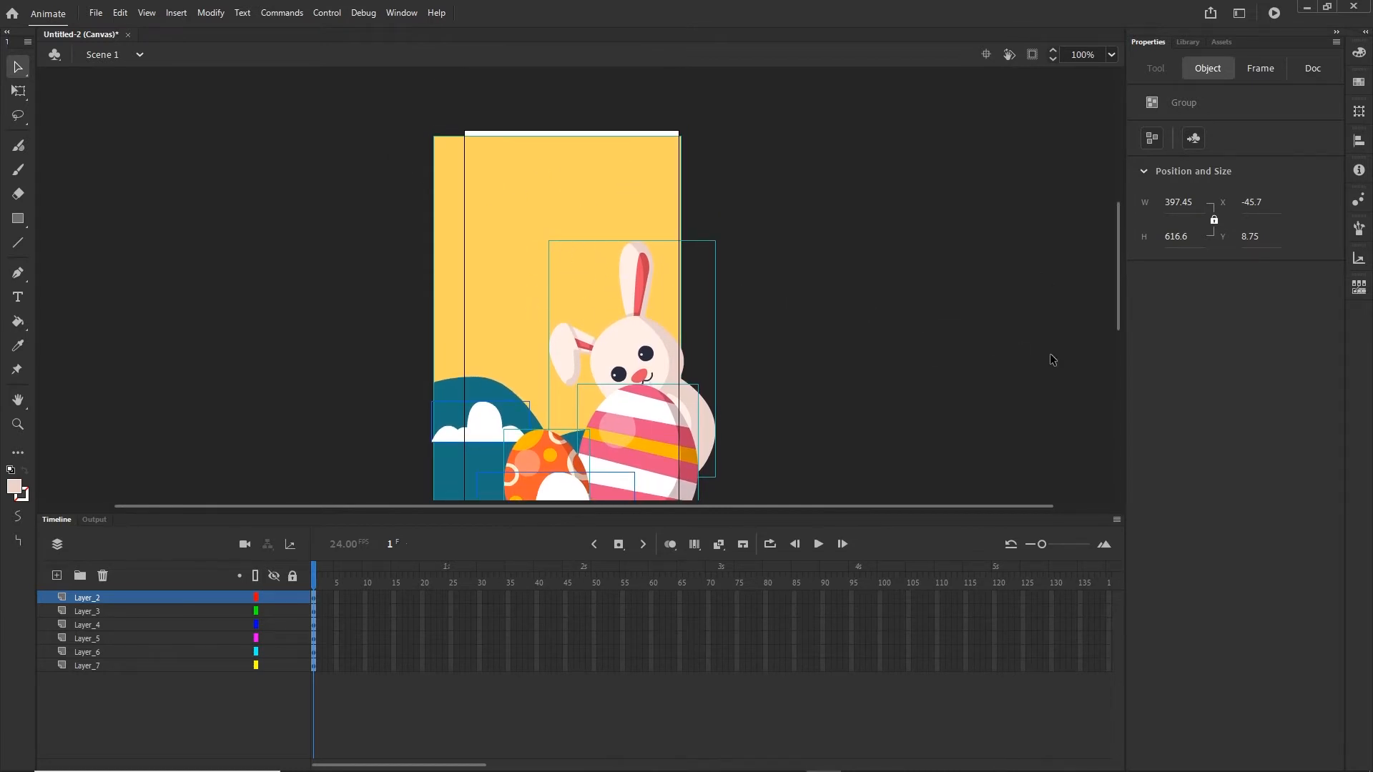
{"action": "key", "text": "shift+Up"}
{"action": "key", "text": "Right"}
{"action": "key", "text": "Right"}
{"action": "key", "text": "Right"}
{"action": "key", "text": "Right"}
{"action": "key", "text": "Right"}
{"action": "key", "text": "Right"}
{"action": "key", "text": "Right"}
{"action": "key", "text": "Right"}
{"action": "key", "text": "Right"}
{"action": "key", "text": "Right"}
{"action": "key", "text": "Right"}
{"action": "key", "text": "Right"}
{"action": "key", "text": "Right"}
{"action": "key", "text": "Right"}
{"action": "key", "text": "Right"}
{"action": "key", "text": "Right"}
{"action": "key", "text": "Right"}
{"action": "key", "text": "Right"}
{"action": "key", "text": "Right"}
{"action": "key", "text": "Right"}
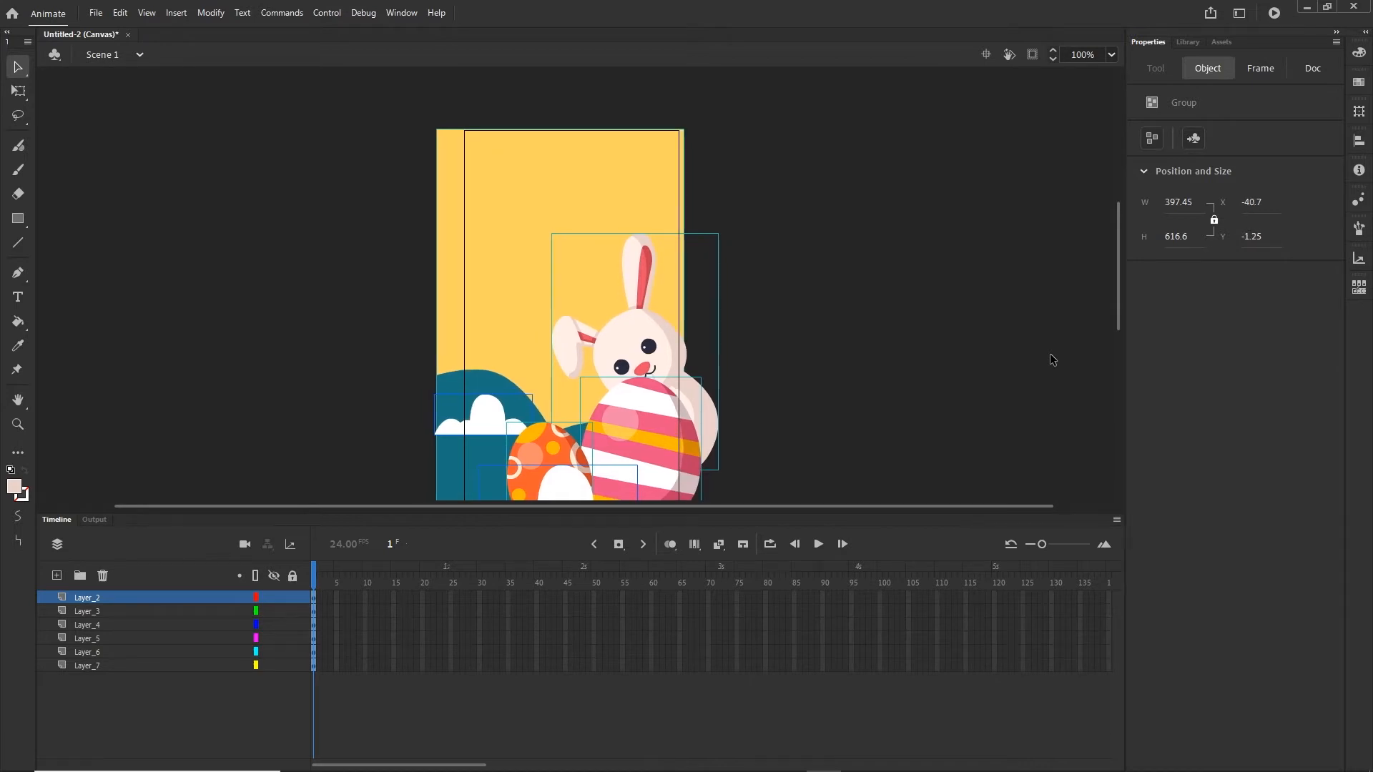
{"action": "key", "text": "Up"}
{"action": "key", "text": "Up"}
{"action": "key", "text": "Up"}
{"action": "key", "text": "Up"}
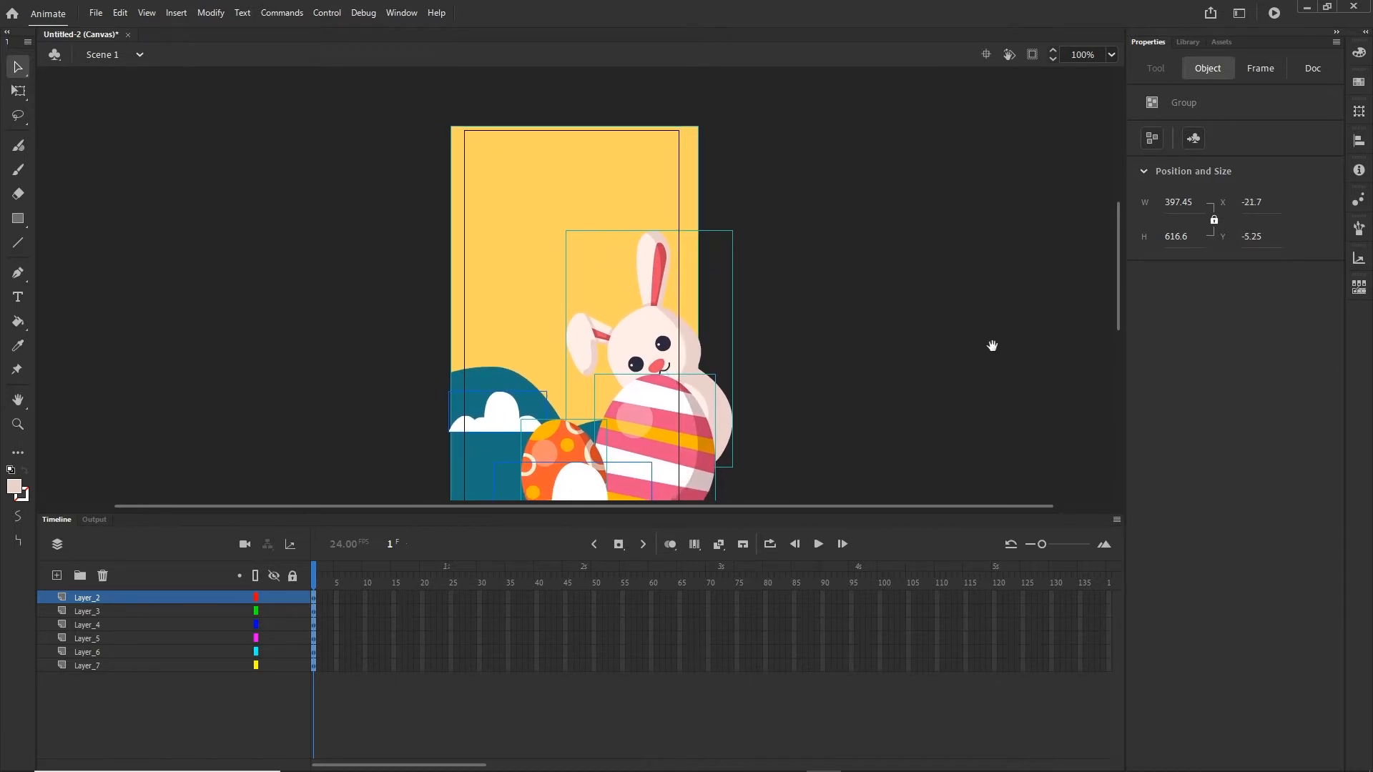
Preview the banner with the content outside the stage clipped, and show the overflowing artwork again.
{"action": "scroll", "coordinate": [852, 257], "scroll_direction": "down", "scroll_amount": 3}
{"action": "left_click_drag", "start_coordinate": [852, 257], "coordinate": [867, 315]}
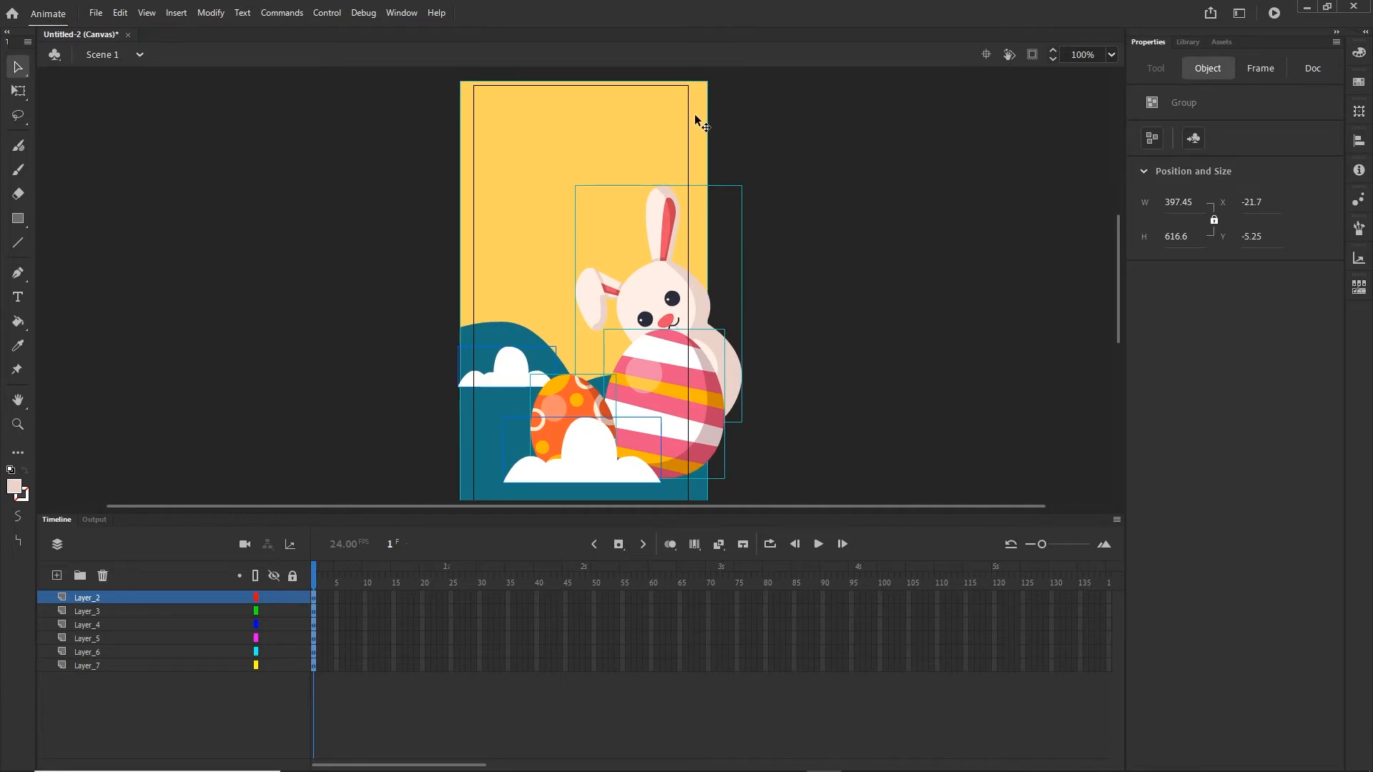
{"action": "left_click", "coordinate": [1033, 57]}
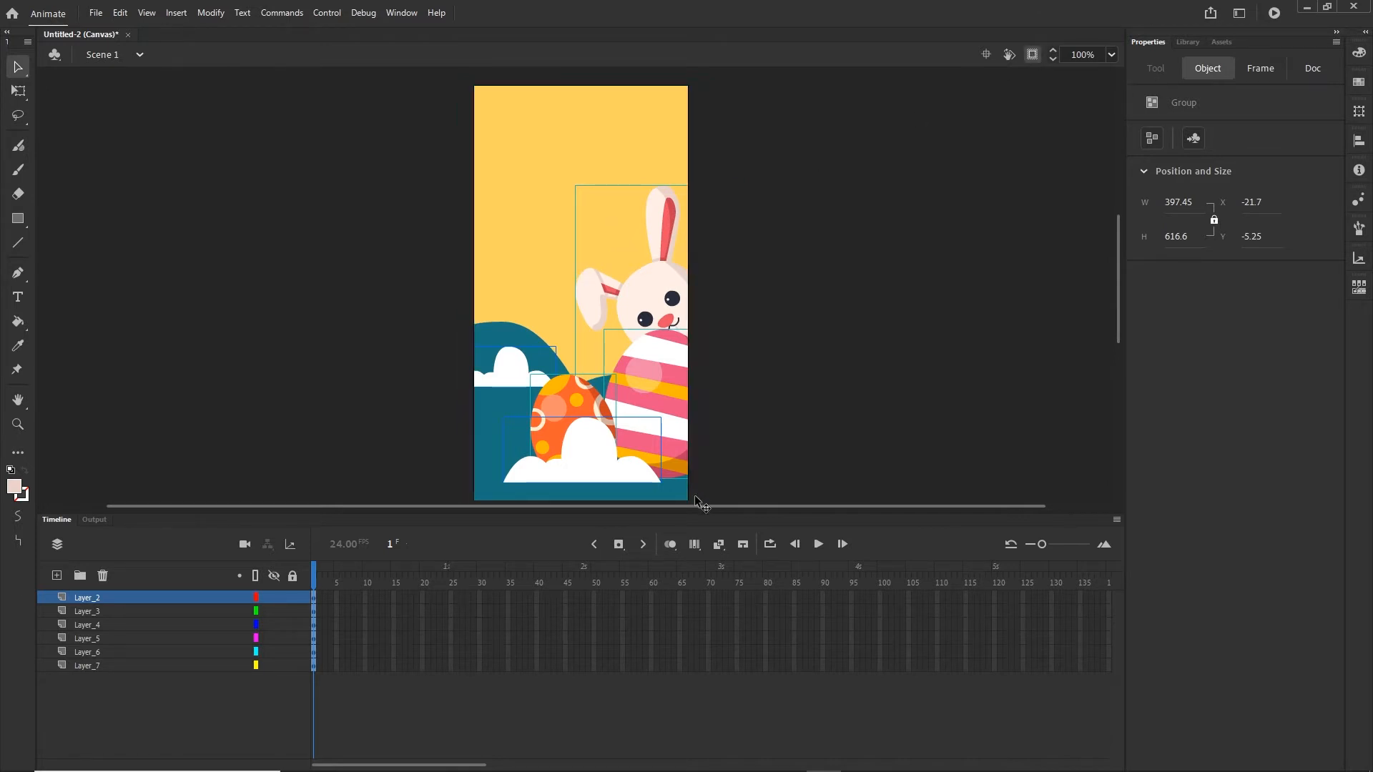
{"action": "left_click", "coordinate": [1033, 57]}
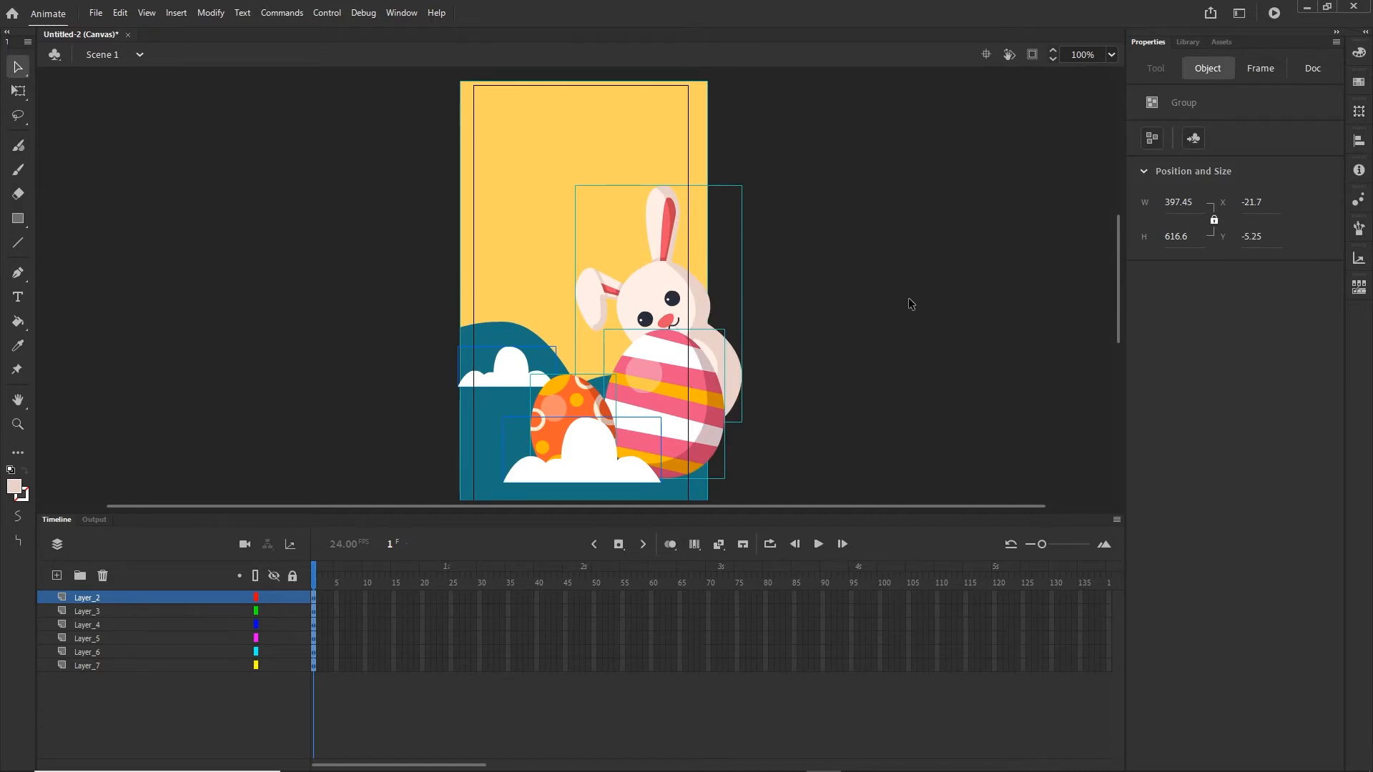
Rename Layer_7, which holds the background, as BG and Layer_6, which holds the bunny, as rabbit.
{"action": "left_click", "coordinate": [74, 667]}
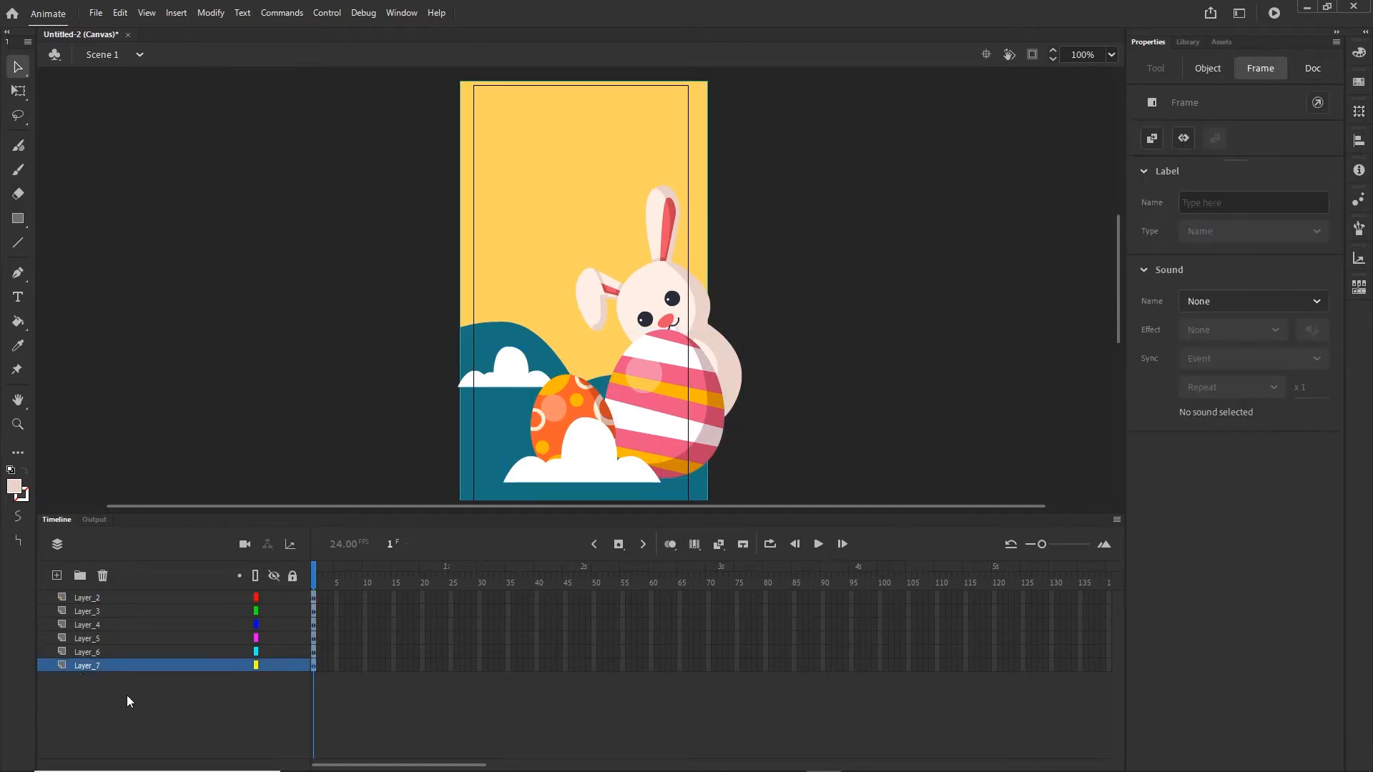
{"action": "double_click", "coordinate": [93, 666]}
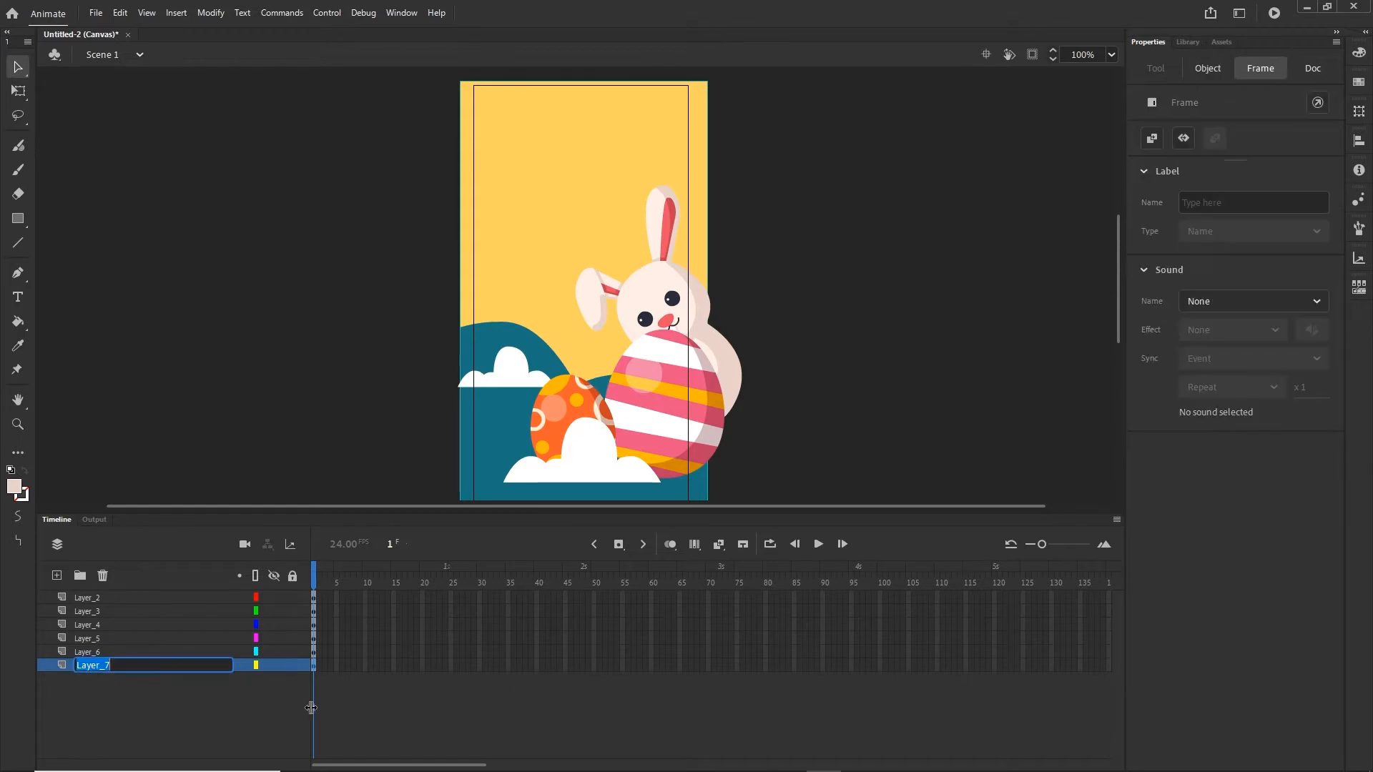
{"action": "type", "text": "BG"}
{"action": "key", "text": "Return"}
{"action": "left_click", "coordinate": [107, 697]}
{"action": "left_click", "coordinate": [89, 650]}
{"action": "double_click", "coordinate": [88, 650]}
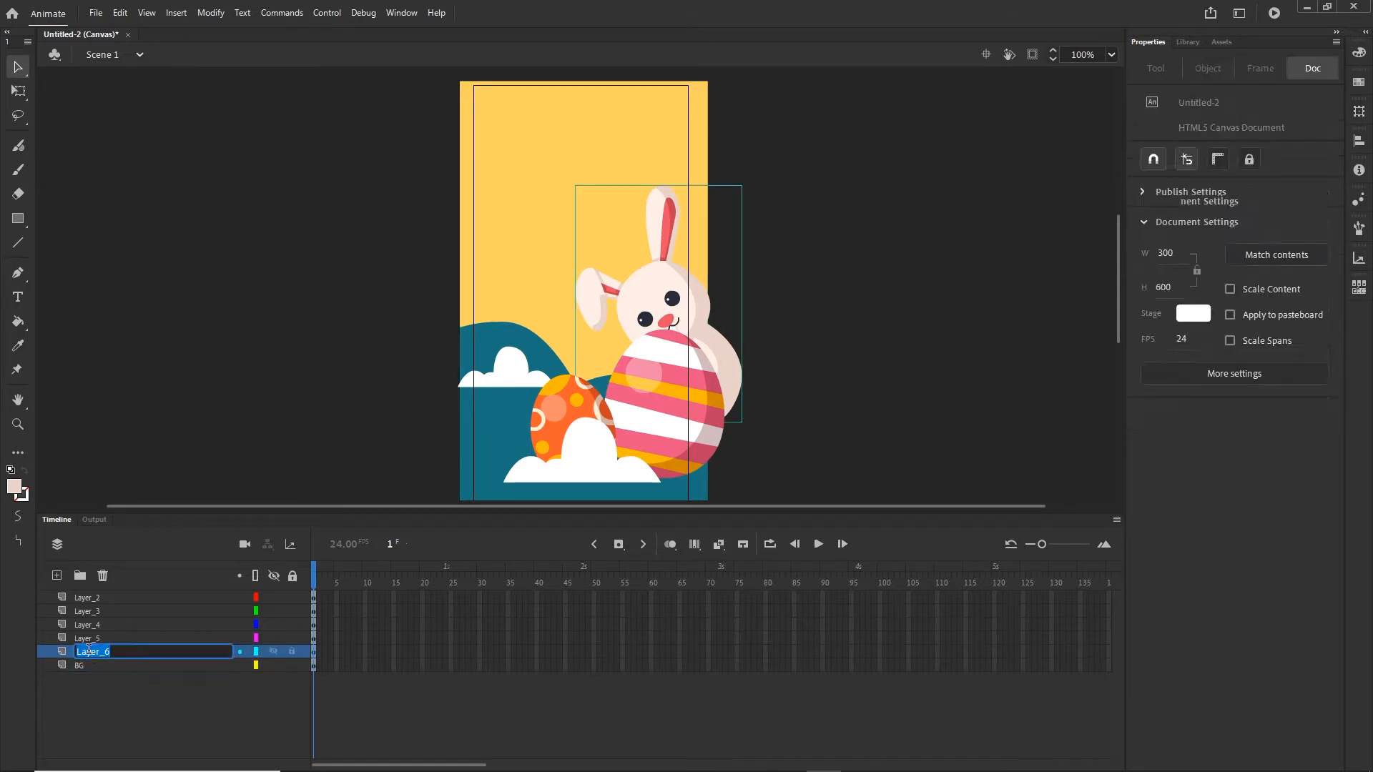
{"action": "type", "text": "rabbi"}
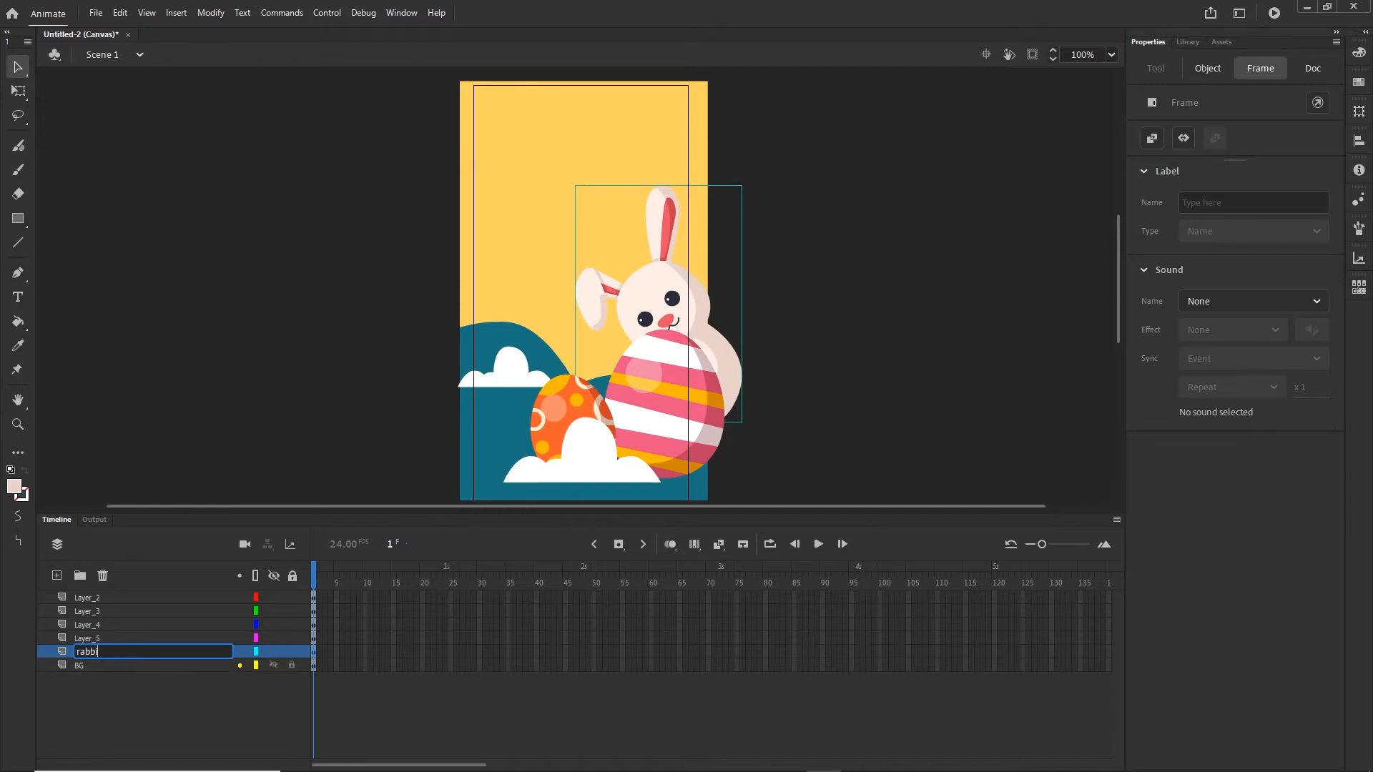
{"action": "type", "text": "t"}
{"action": "left_click", "coordinate": [43, 717]}
Rename Layer_5 as cloud1 for the small cloud and Layer_4 as egg1 for the striped egg.
{"action": "left_click", "coordinate": [89, 639]}
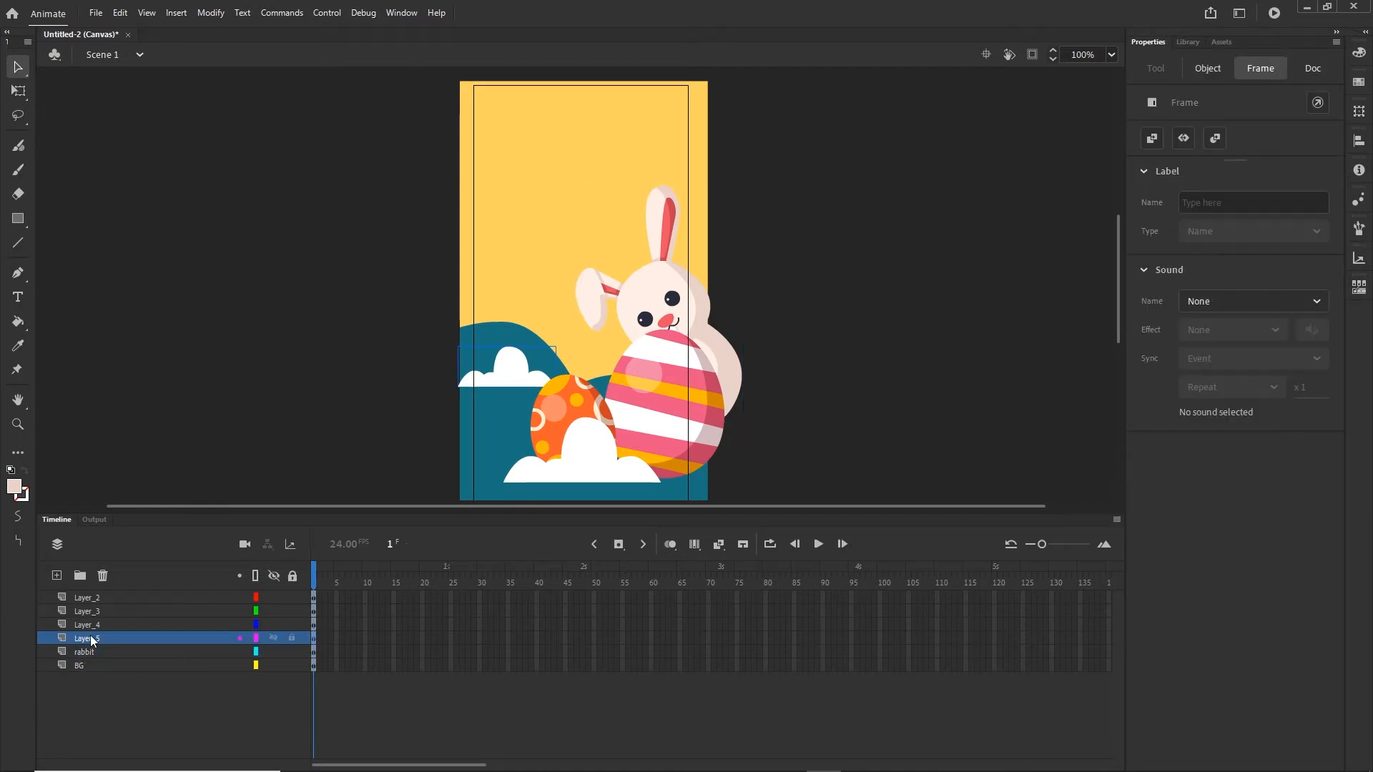
{"action": "double_click", "coordinate": [91, 638]}
{"action": "type", "text": "cl"}
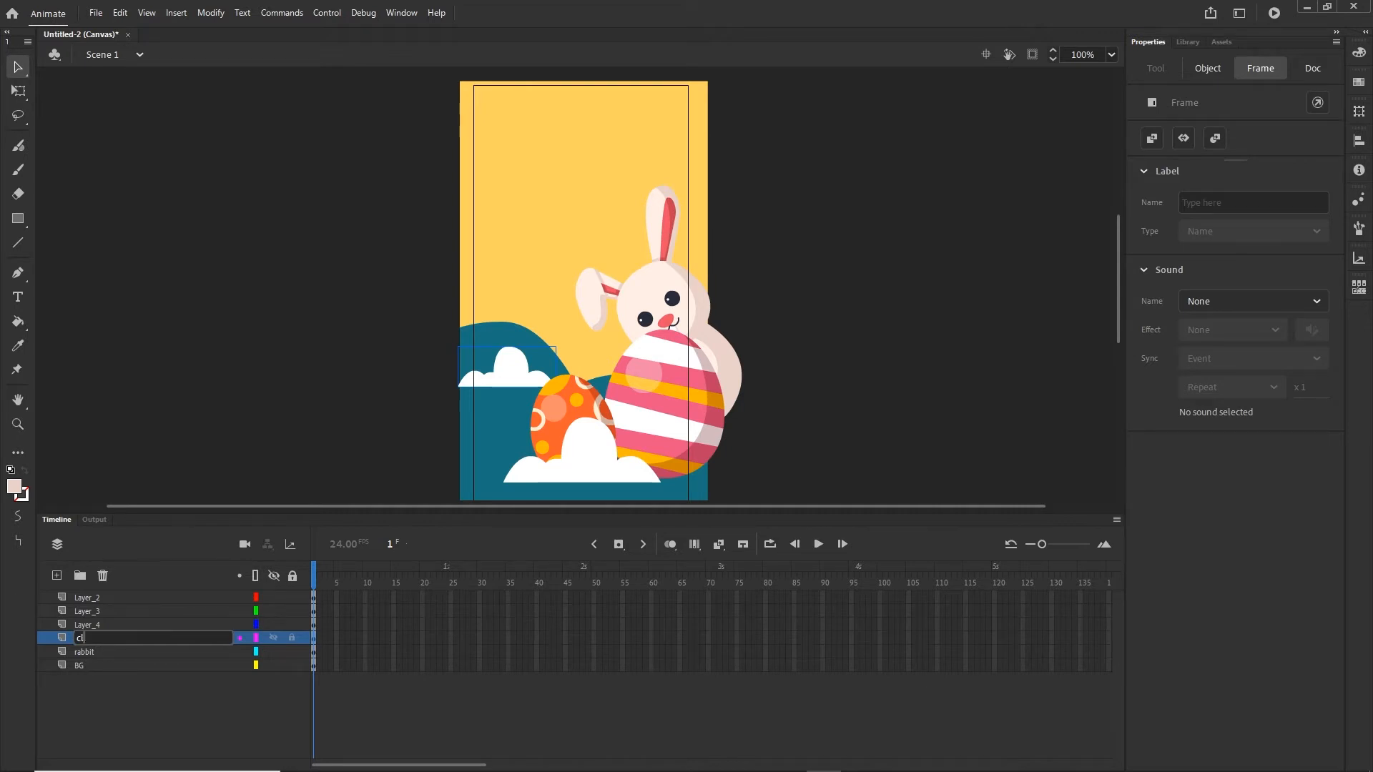
{"action": "type", "text": "oud1"}
{"action": "key", "text": "Return"}
{"action": "left_click", "coordinate": [100, 626]}
{"action": "double_click", "coordinate": [98, 625]}
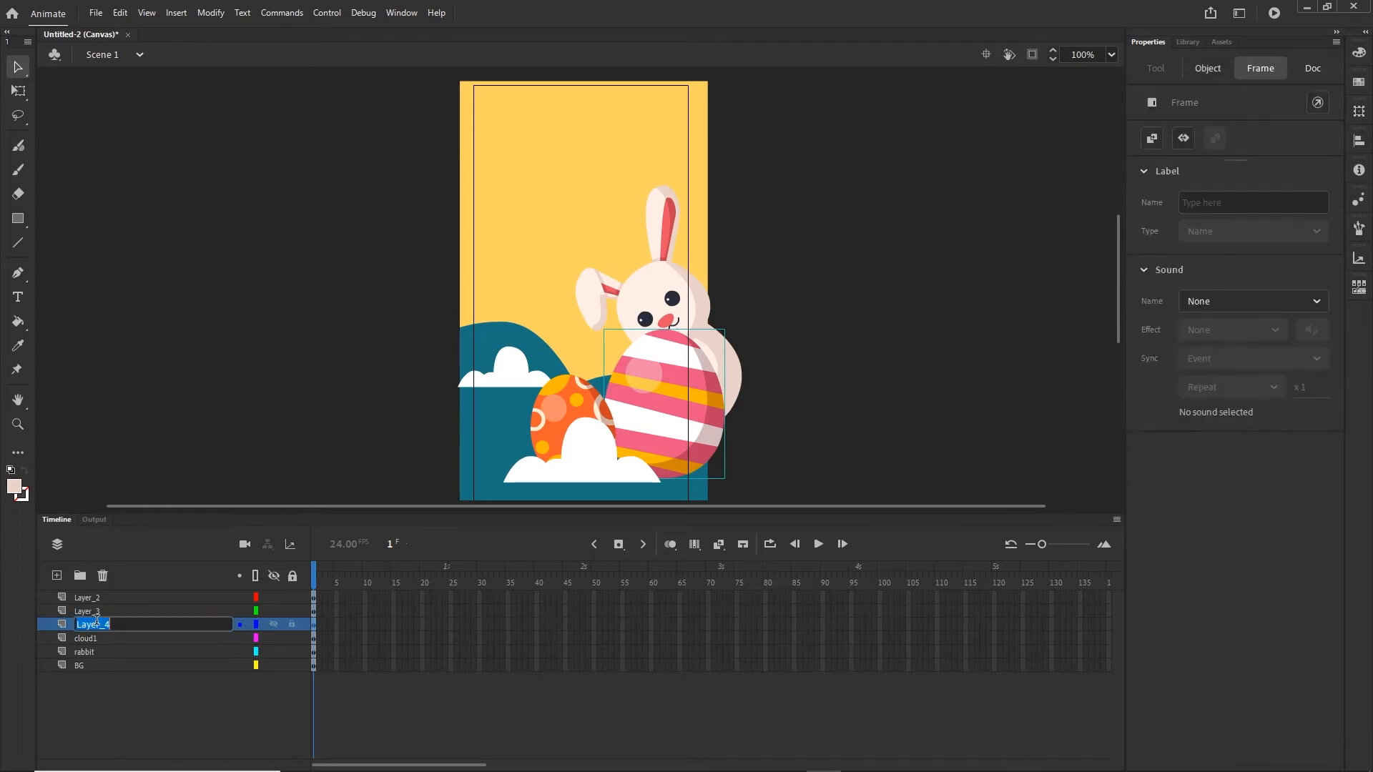
{"action": "type", "text": "egg1"}
{"action": "key", "text": "Return"}
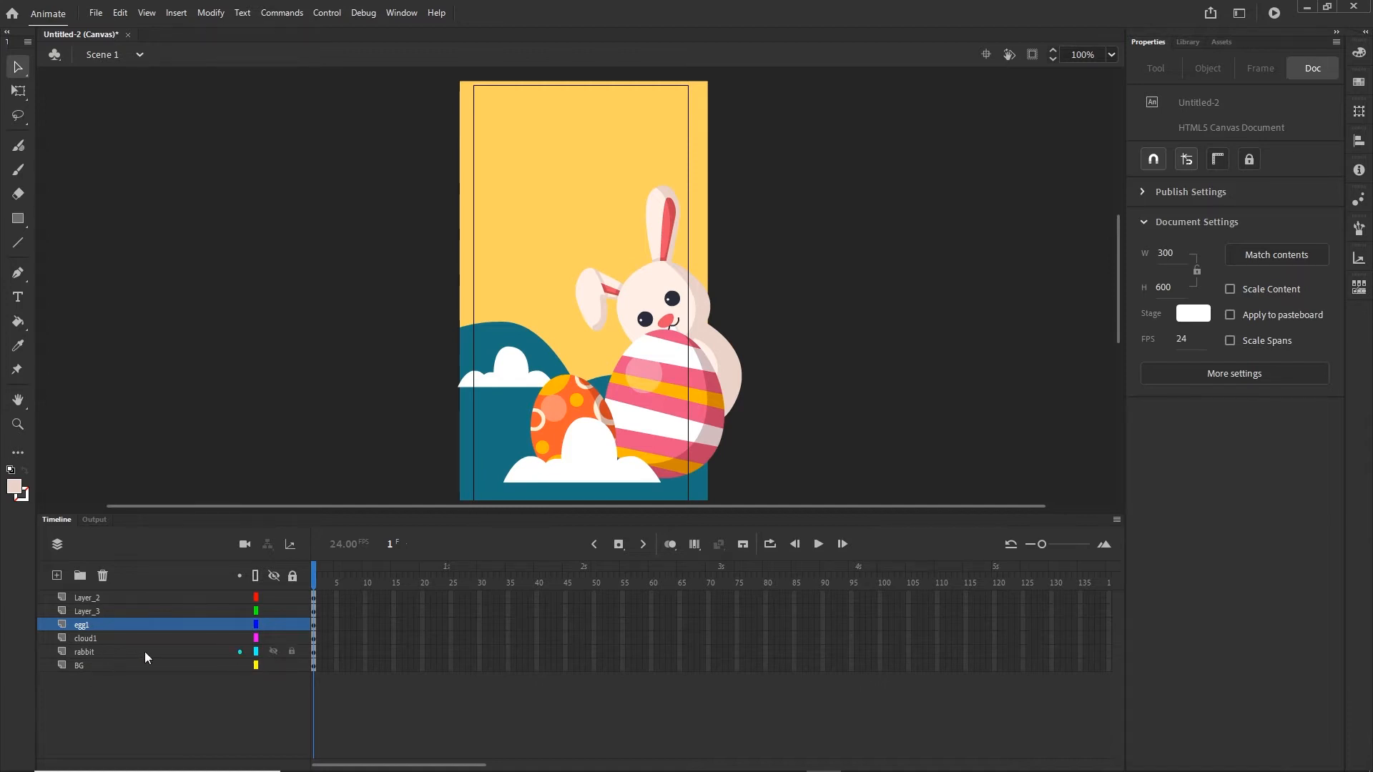
Convert the rabbit group to a Movie Clip symbol with the default name and registration.
{"action": "left_click_drag", "start_coordinate": [898, 389], "coordinate": [883, 349]}
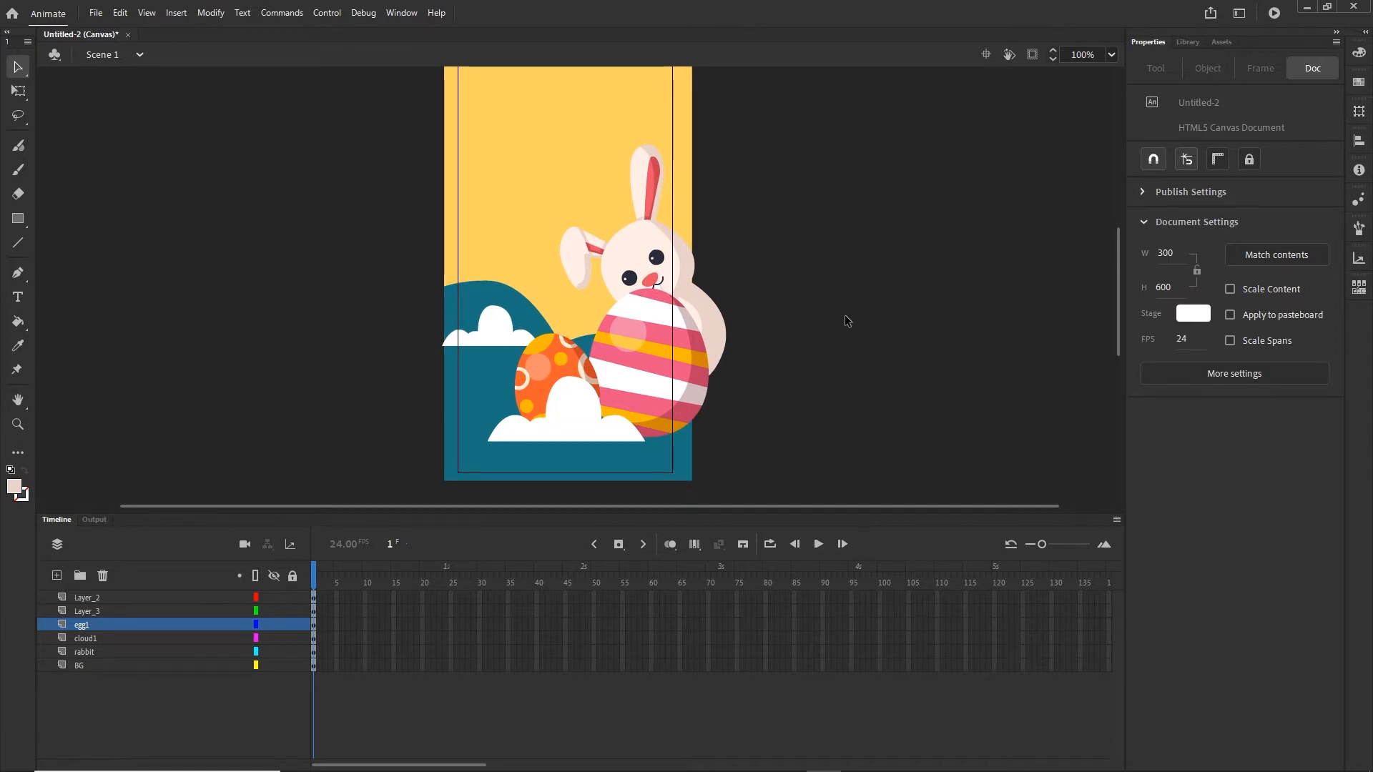
{"action": "left_click", "coordinate": [667, 281]}
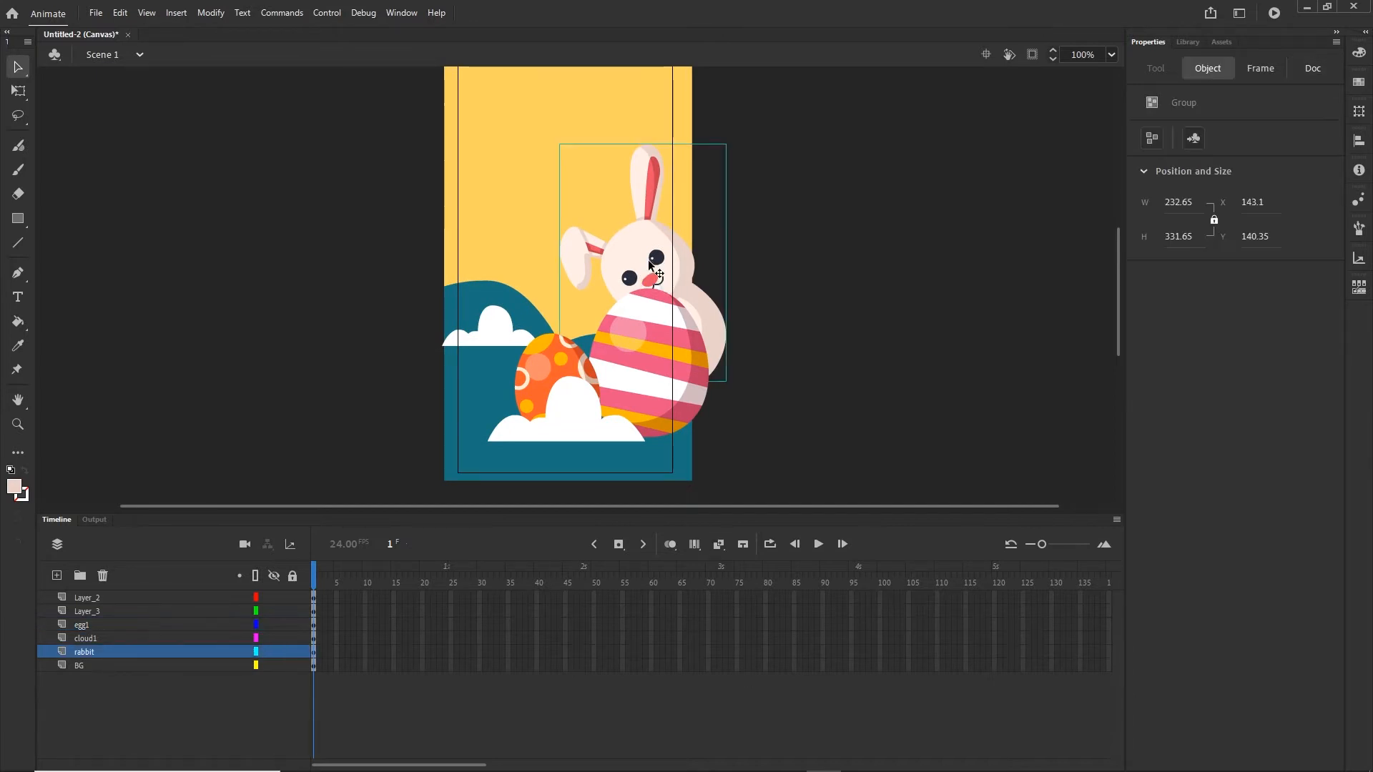
{"action": "left_click", "coordinate": [211, 12]}
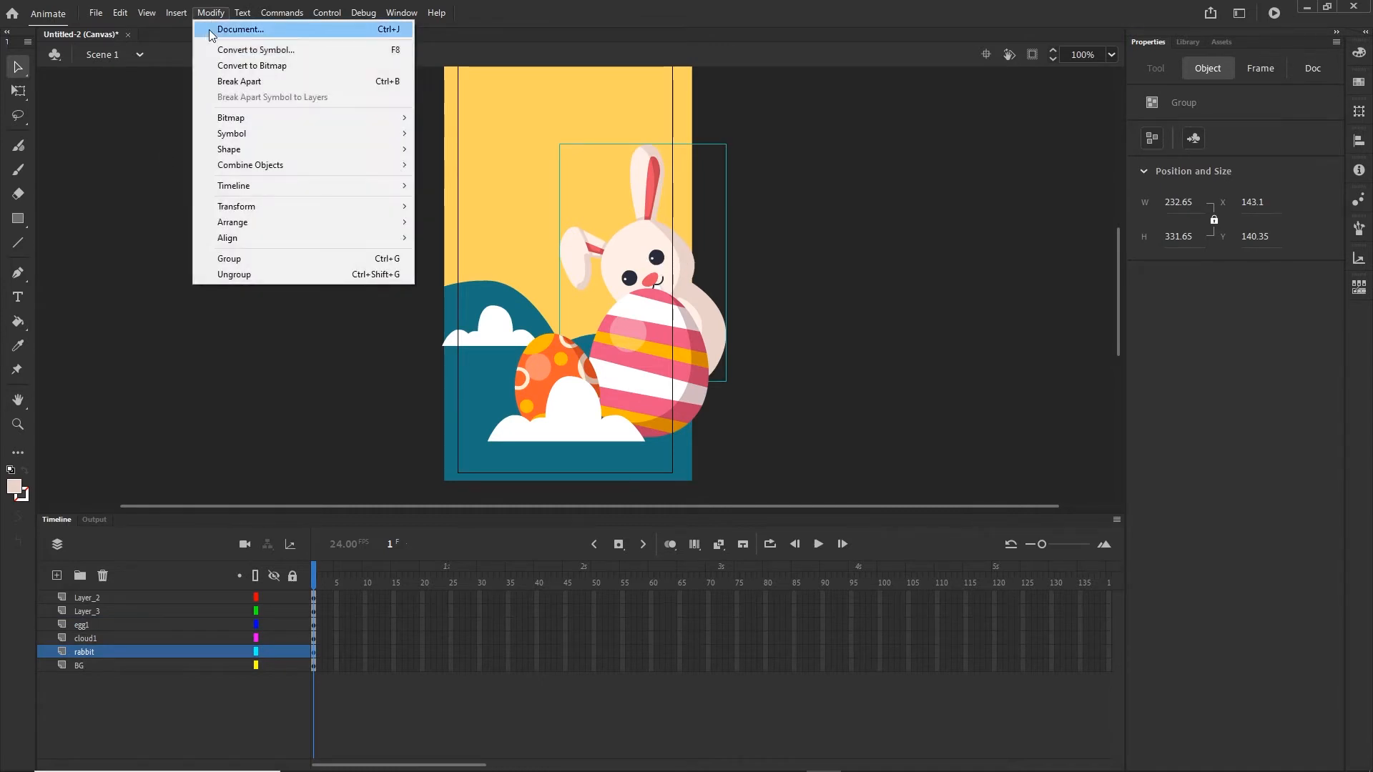
{"action": "left_click", "coordinate": [398, 52]}
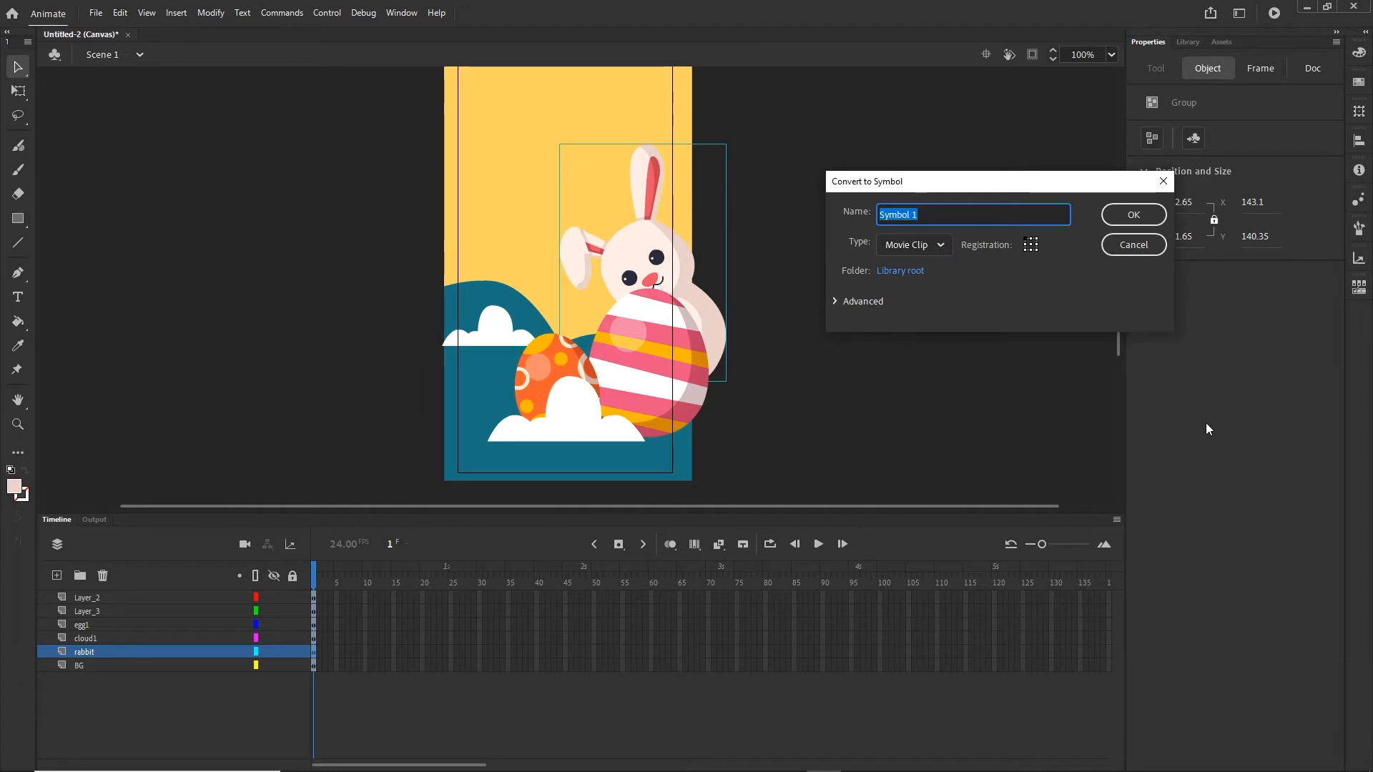
{"action": "left_click", "coordinate": [1134, 215]}
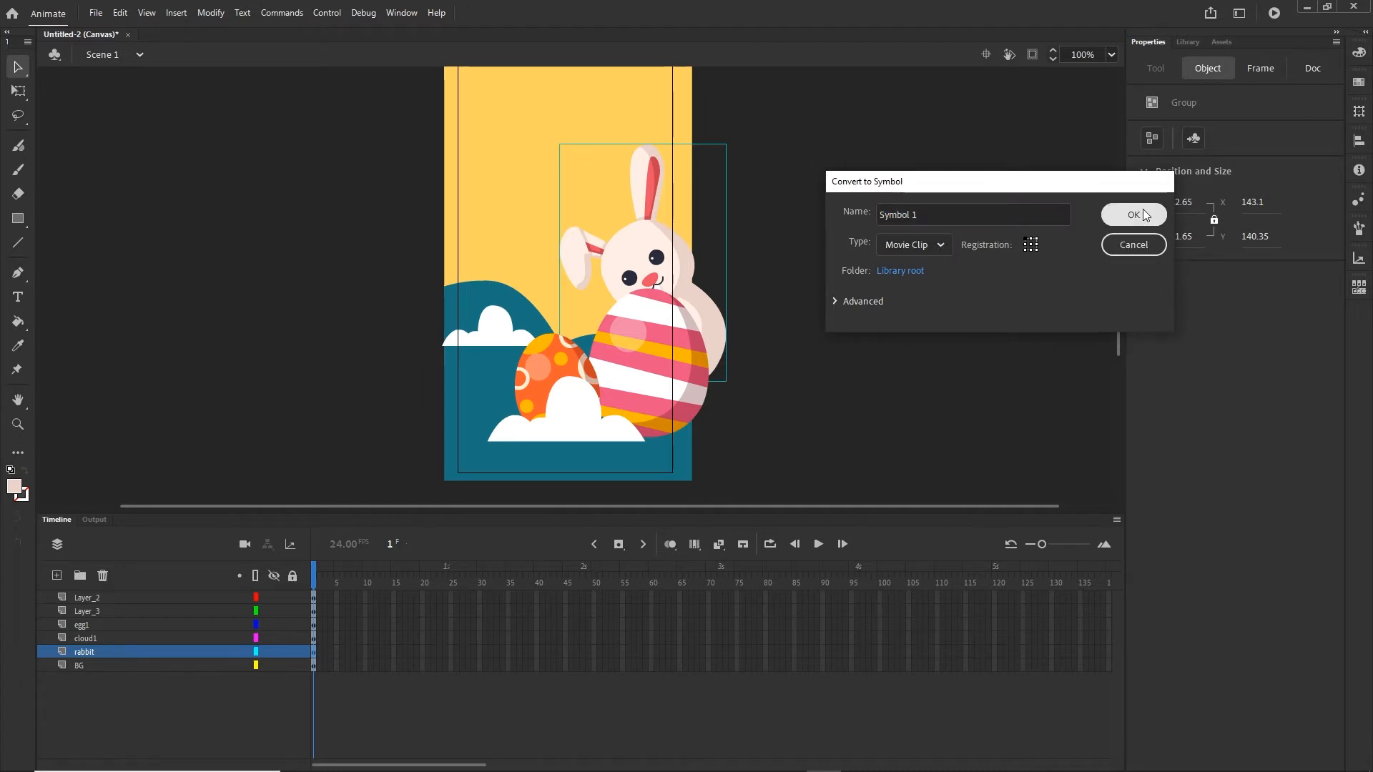
{"action": "left_click", "coordinate": [935, 420]}
Place another instance of the rabbit symbol from the library beside the stage and delete it.
{"action": "left_click", "coordinate": [1195, 44]}
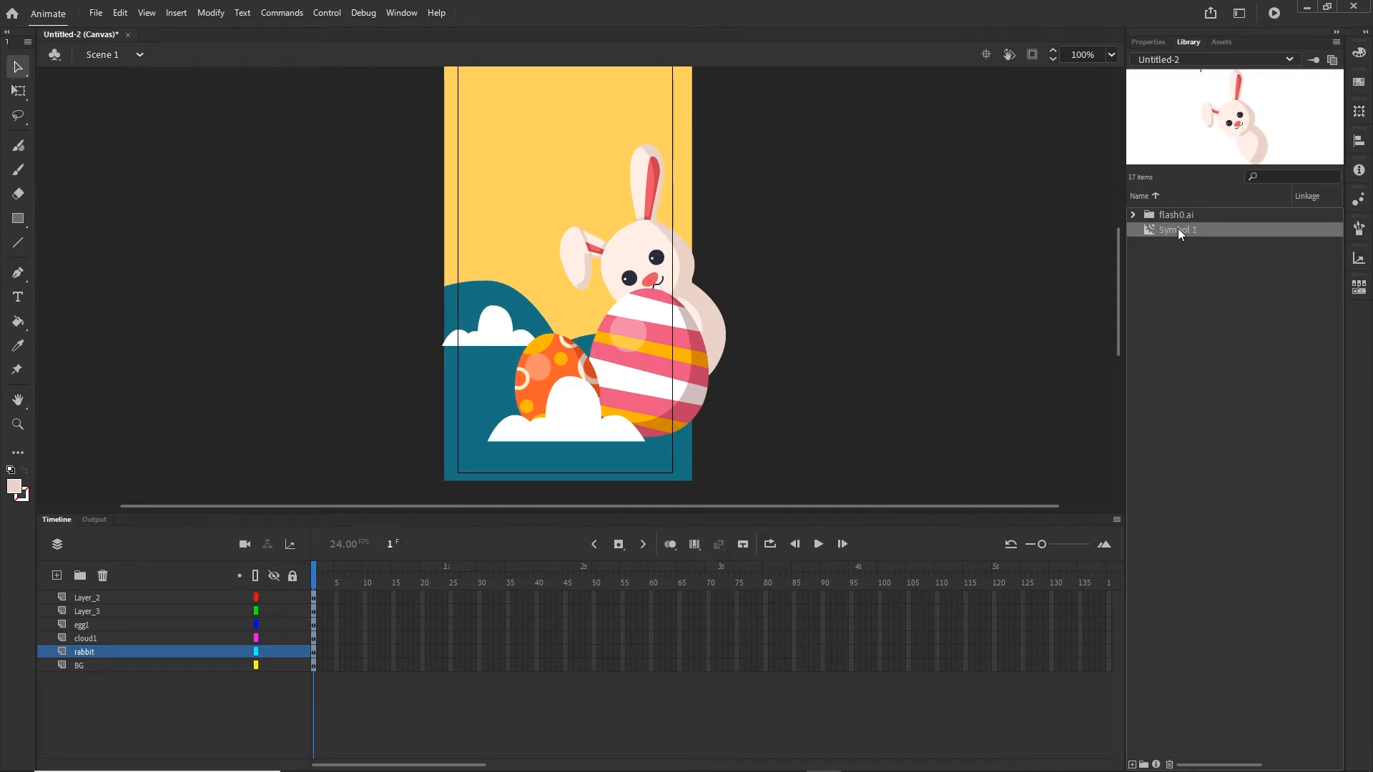
{"action": "left_click_drag", "start_coordinate": [895, 302], "coordinate": [897, 304]}
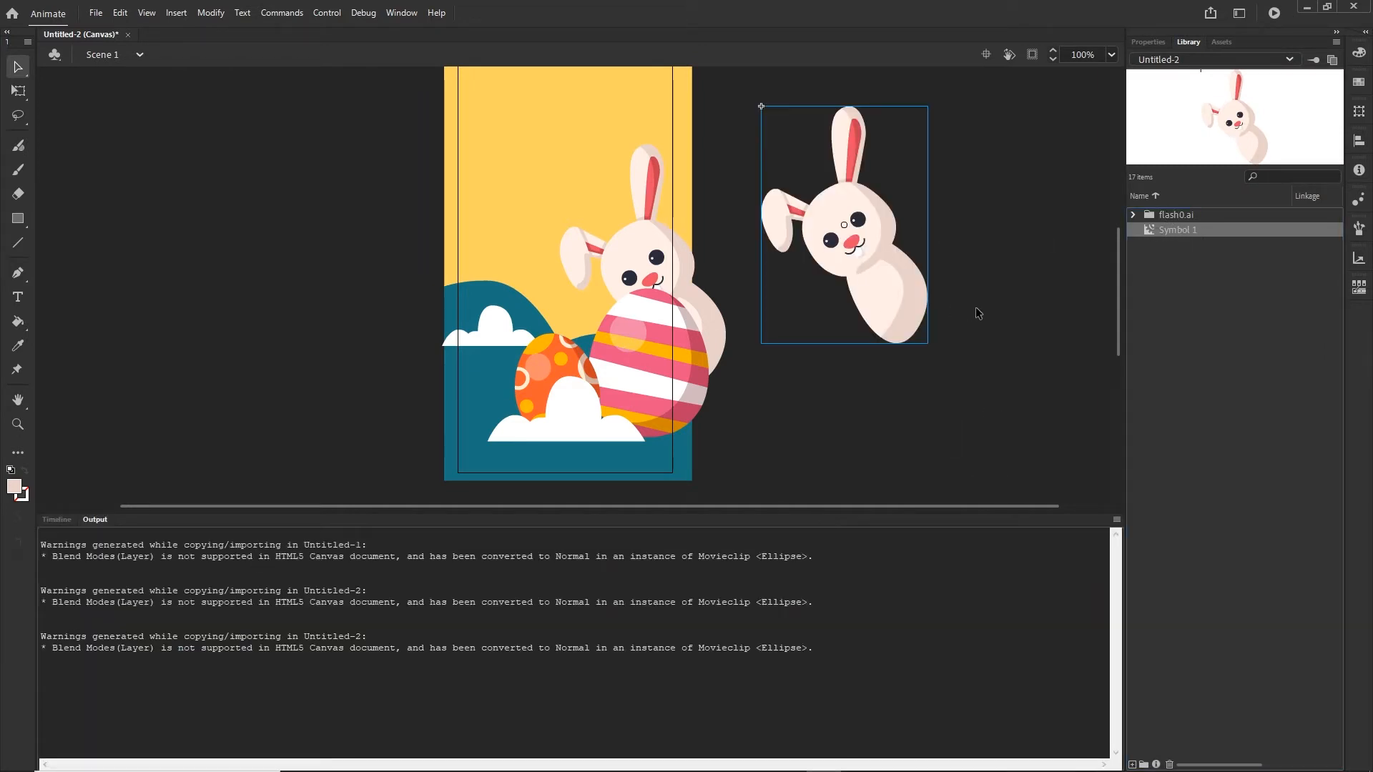
{"action": "key", "text": "Delete"}
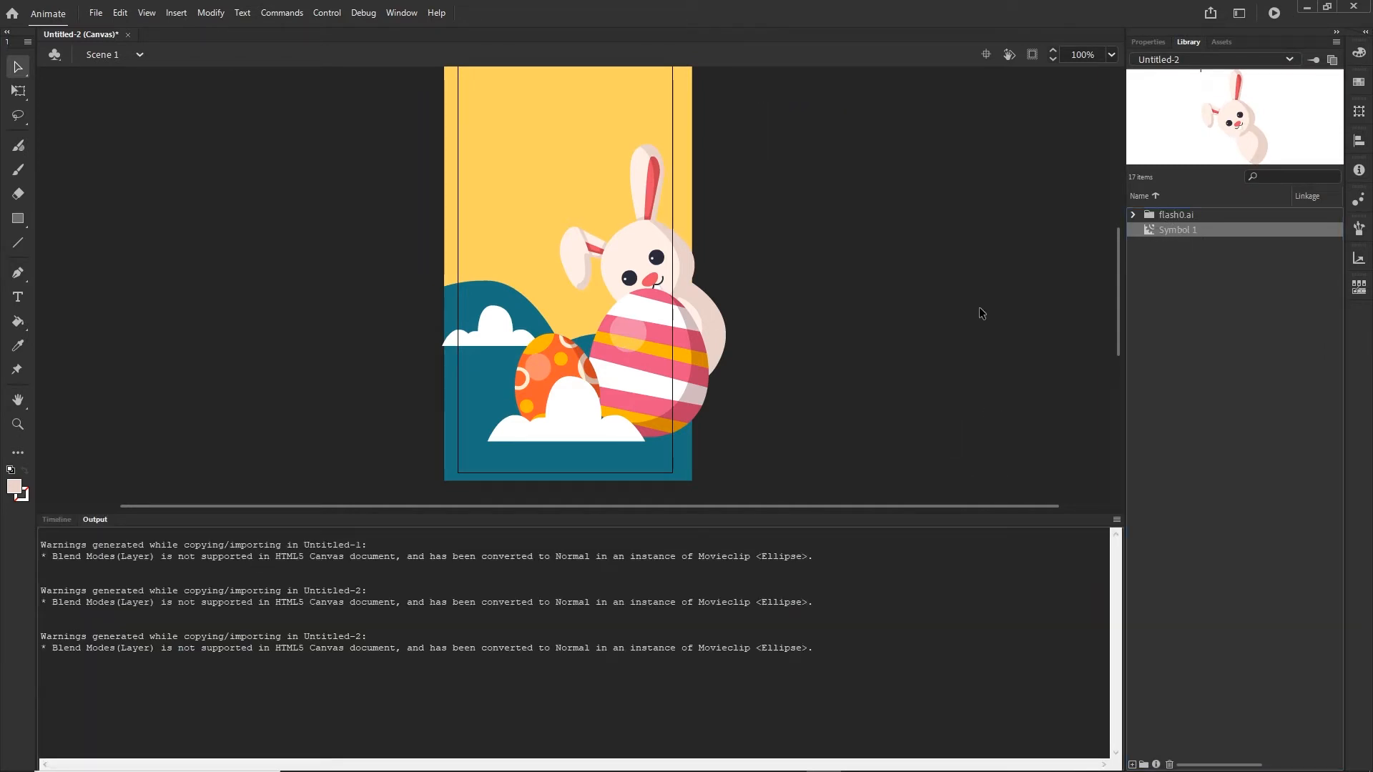
{"action": "left_click", "coordinate": [62, 519]}
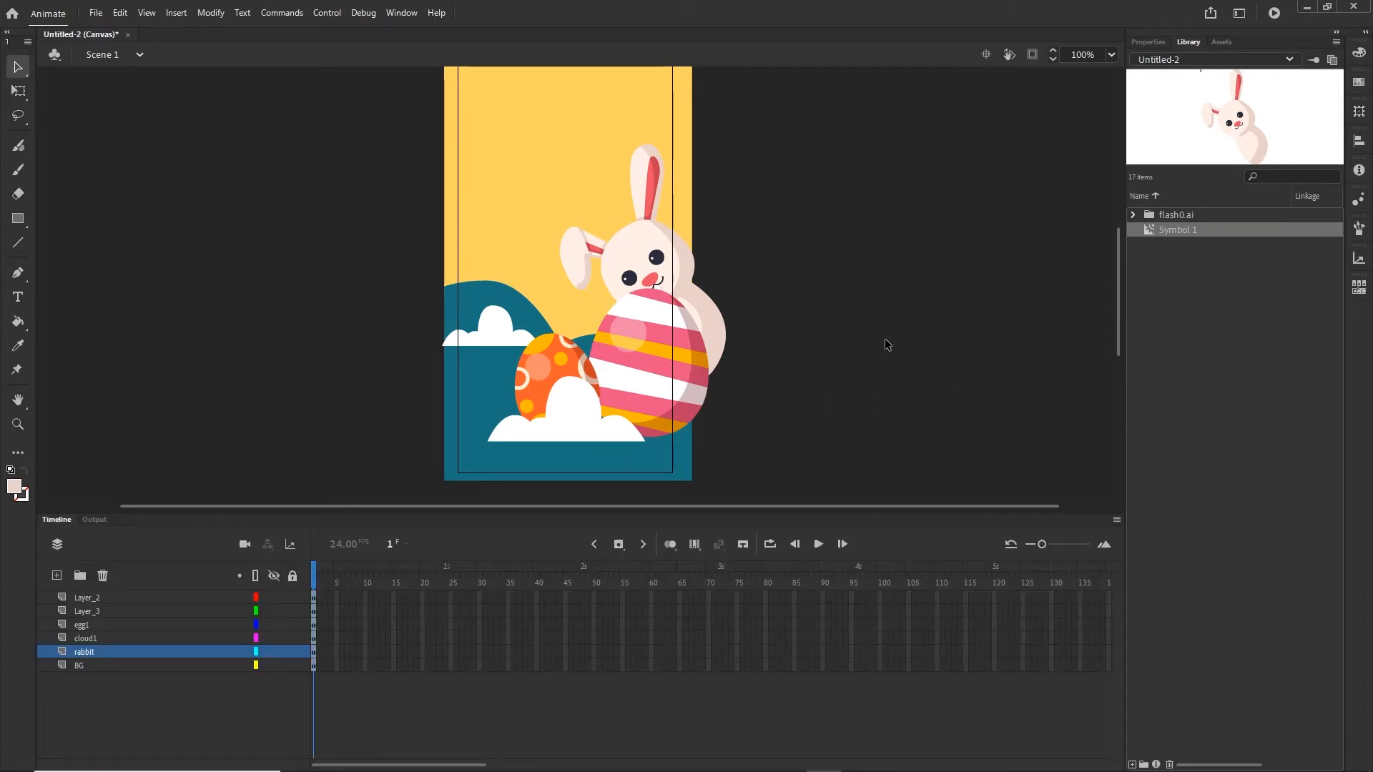
Convert the striped pink egg to a Movie Clip symbol with the default name.
{"action": "left_click", "coordinate": [1158, 42]}
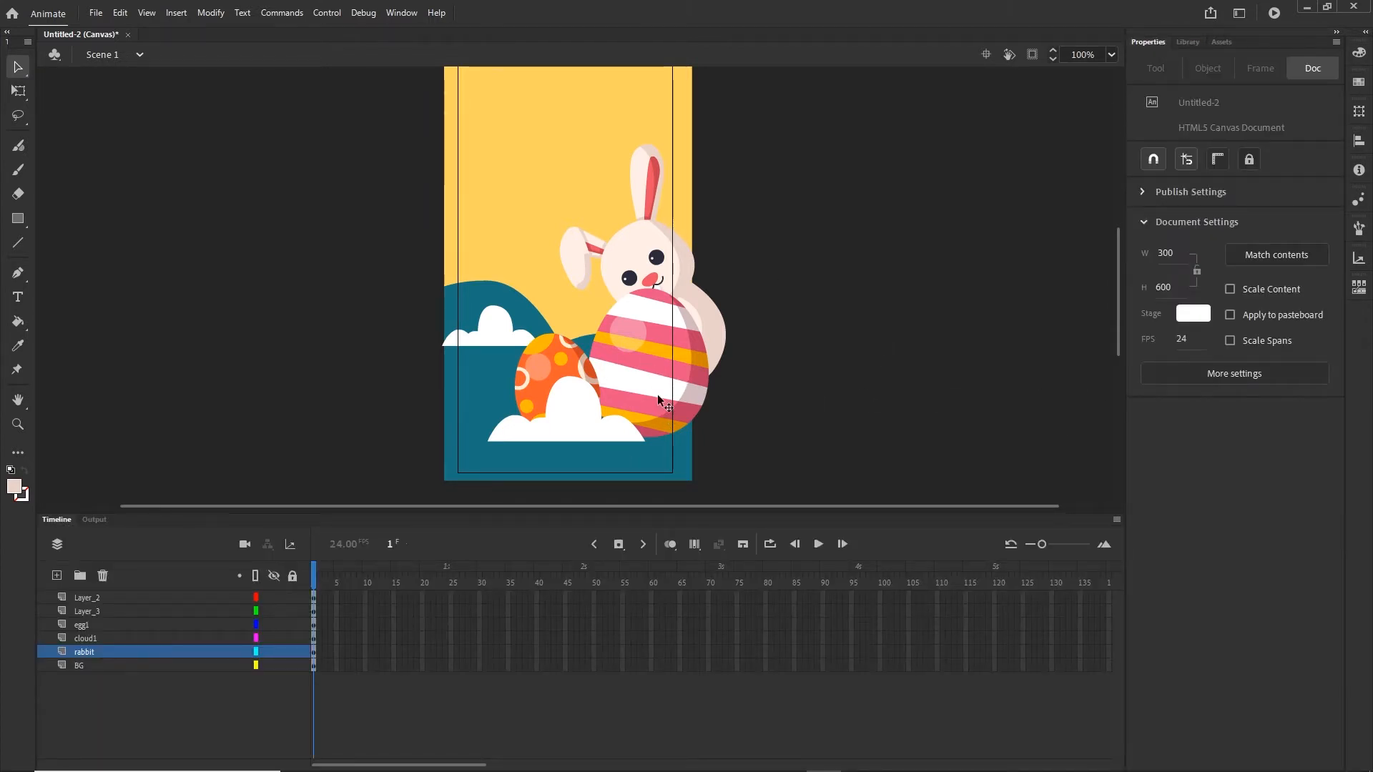
{"action": "left_click", "coordinate": [705, 413]}
{"action": "key", "text": "F8"}
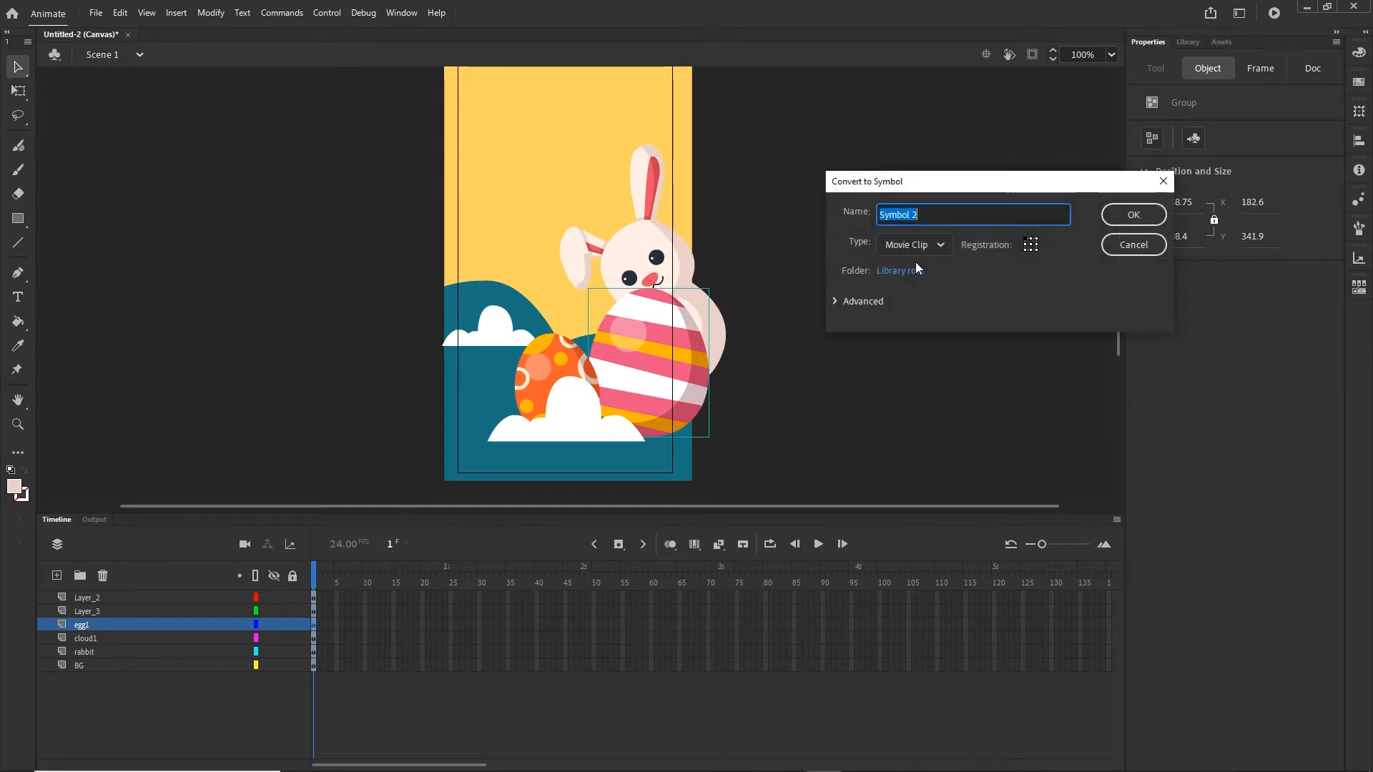
{"action": "left_click", "coordinate": [1106, 216]}
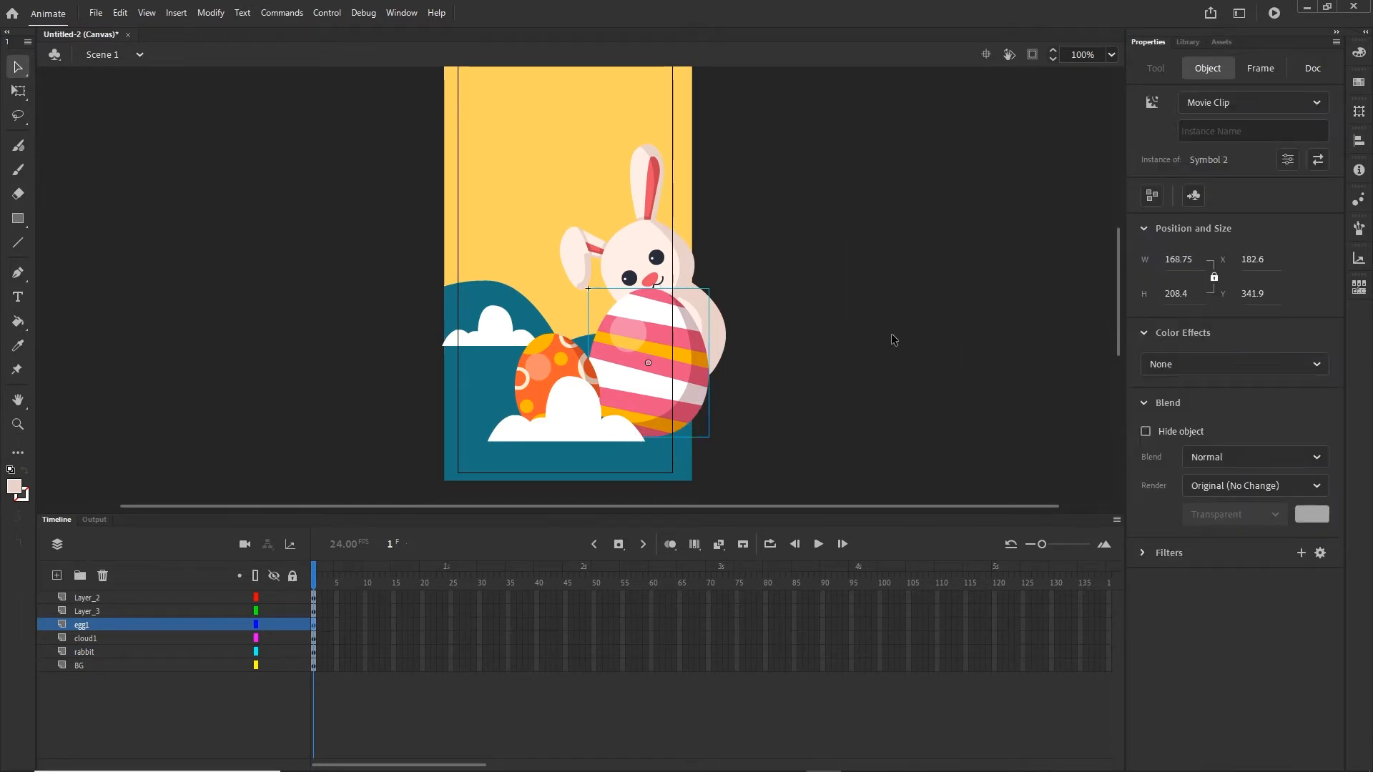
{"action": "left_click", "coordinate": [903, 362]}
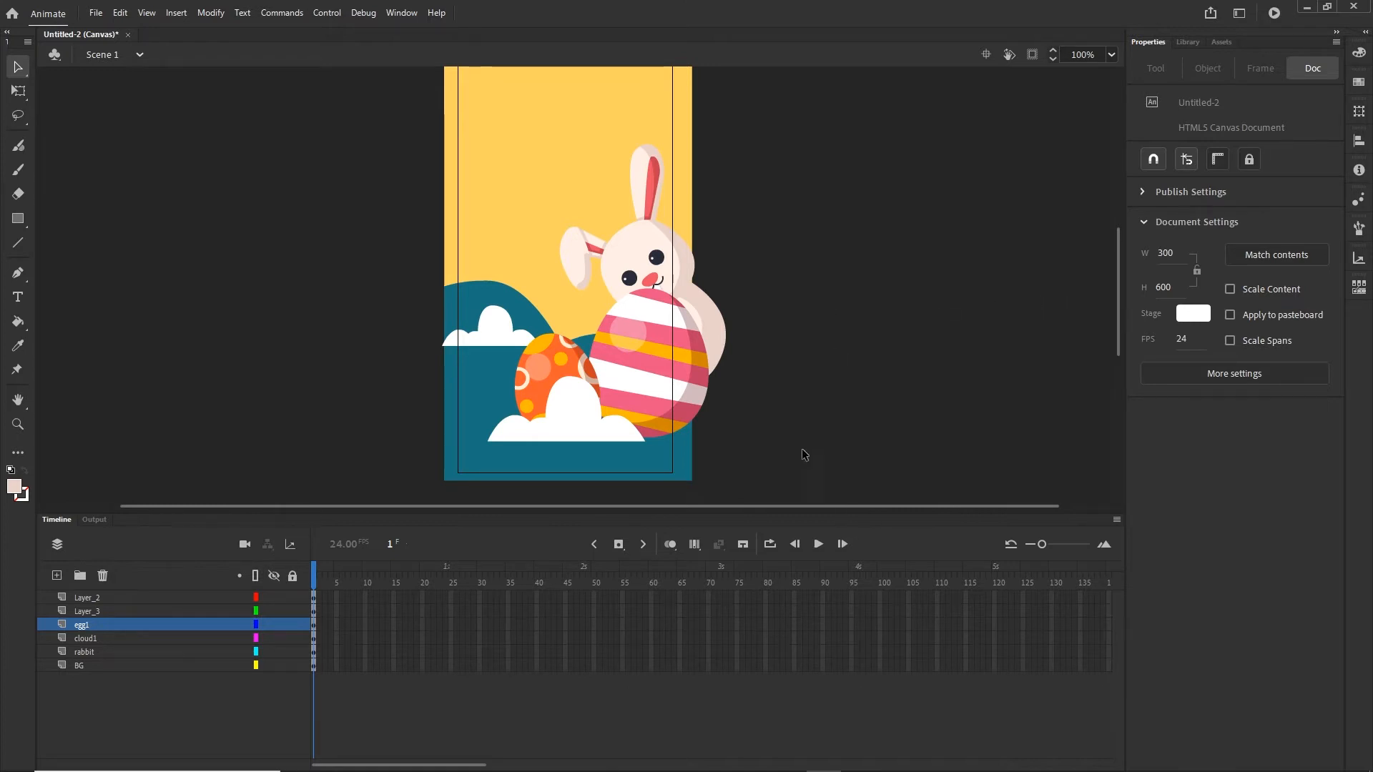
Compare the object type of the rabbit with that of the small cloud on the hill.
{"action": "left_click", "coordinate": [642, 269]}
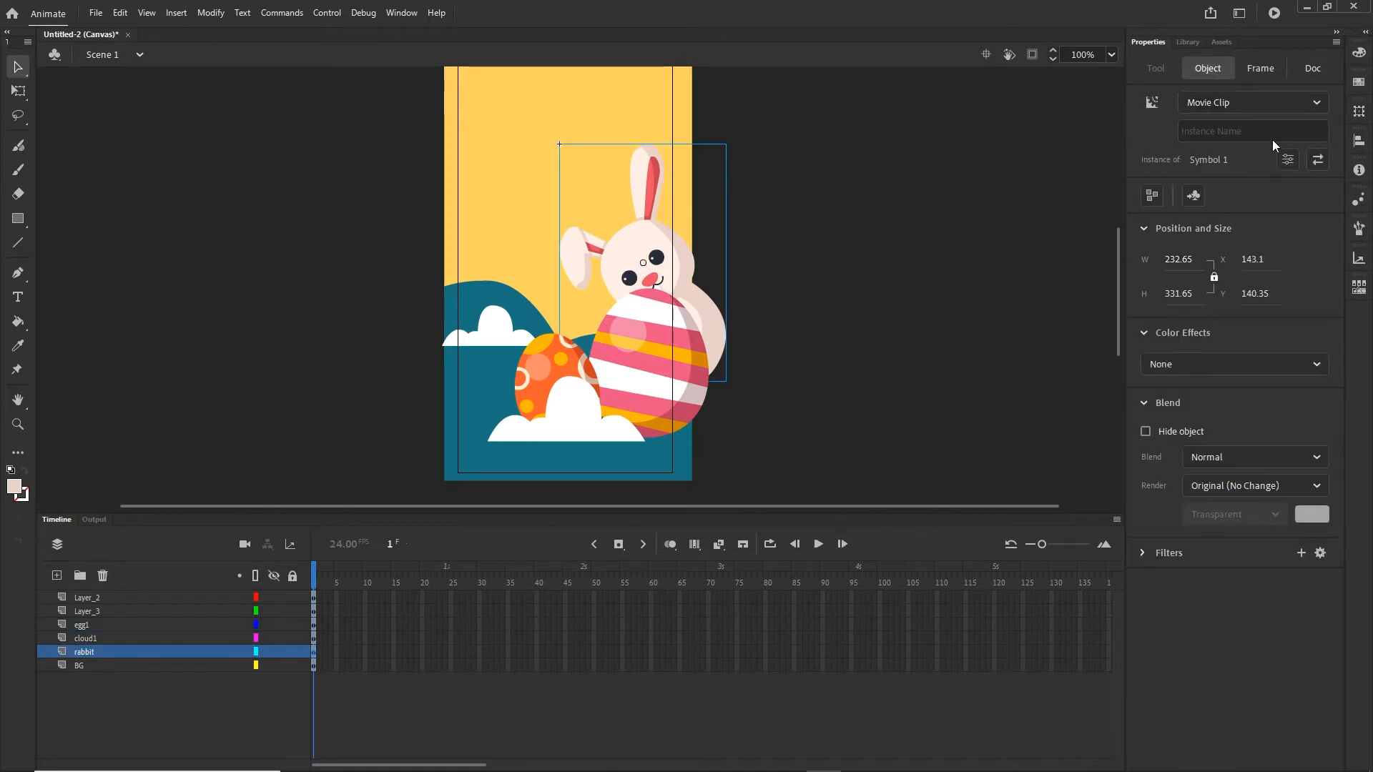
{"action": "left_click", "coordinate": [894, 329]}
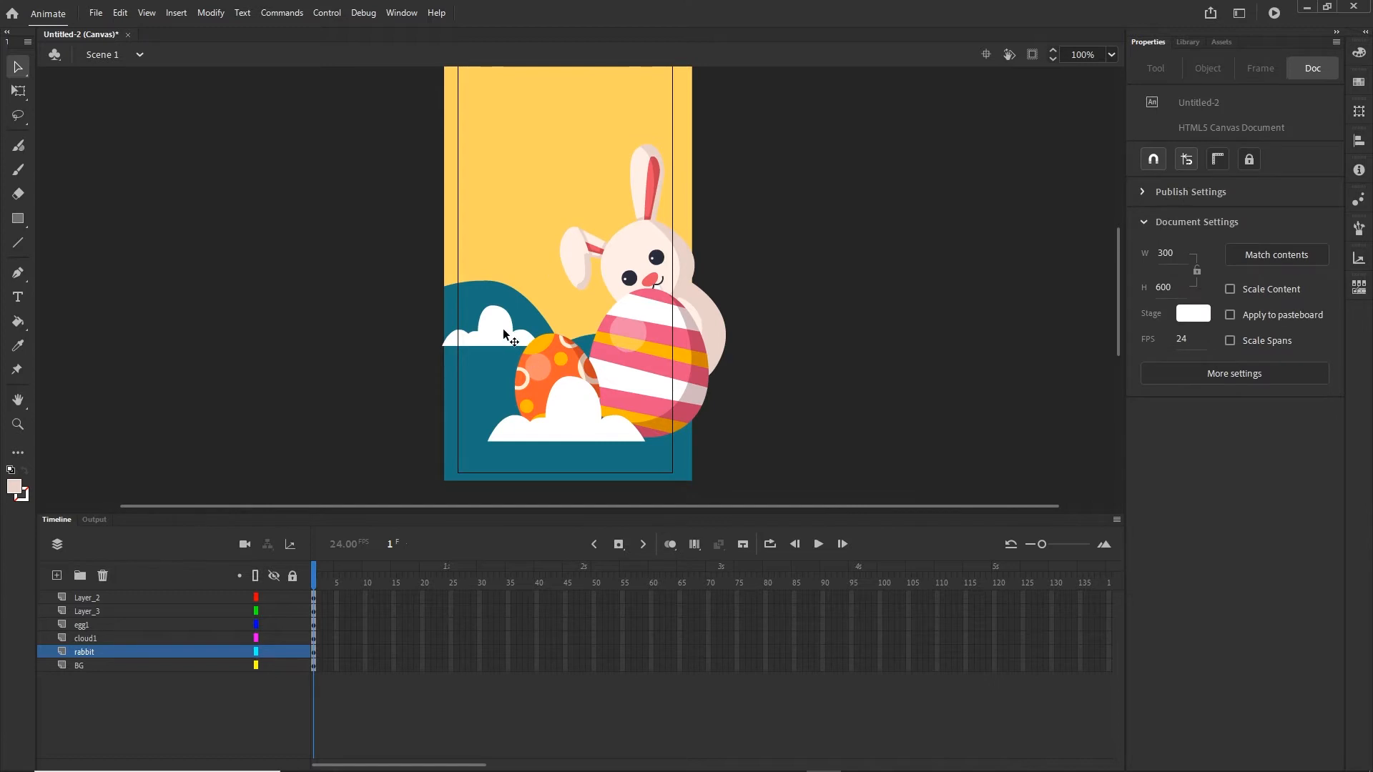
{"action": "left_click", "coordinate": [505, 336]}
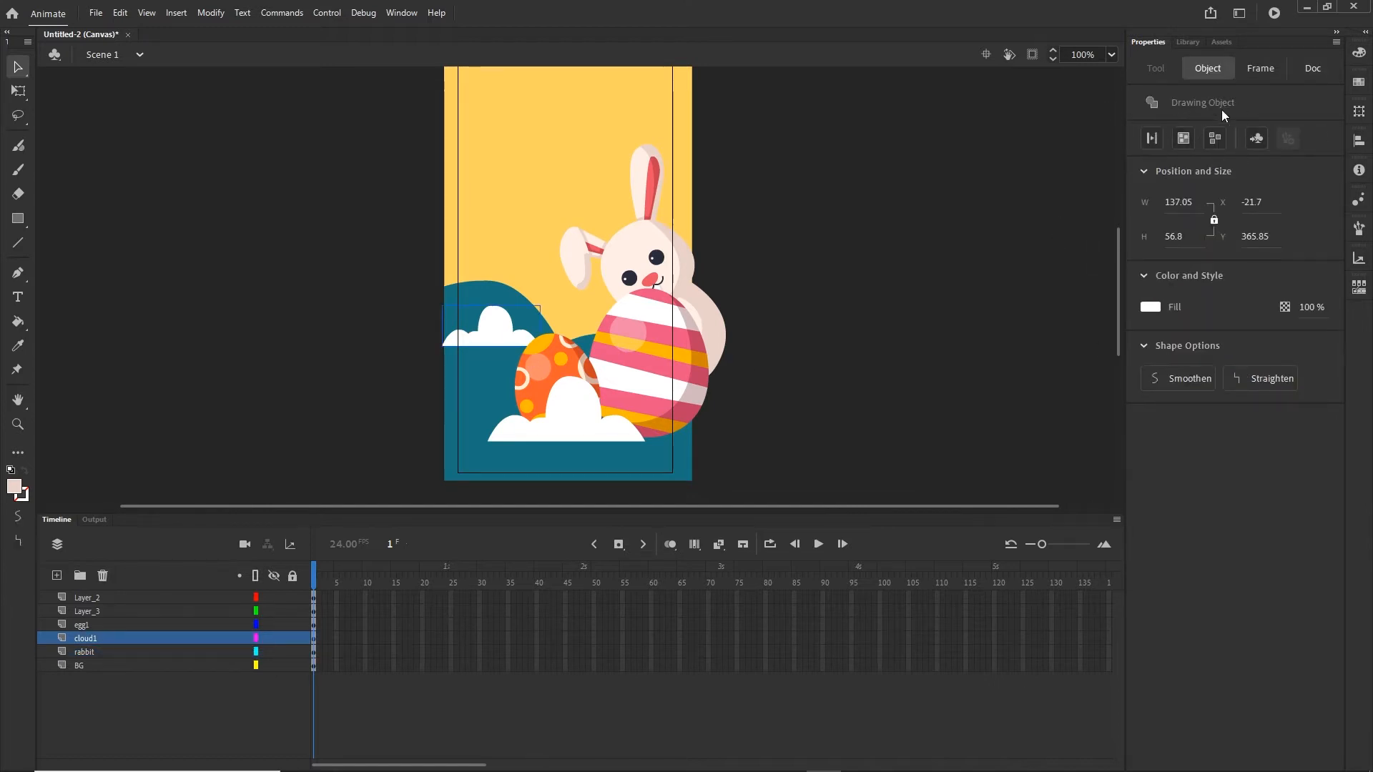
{"action": "left_click", "coordinate": [950, 310]}
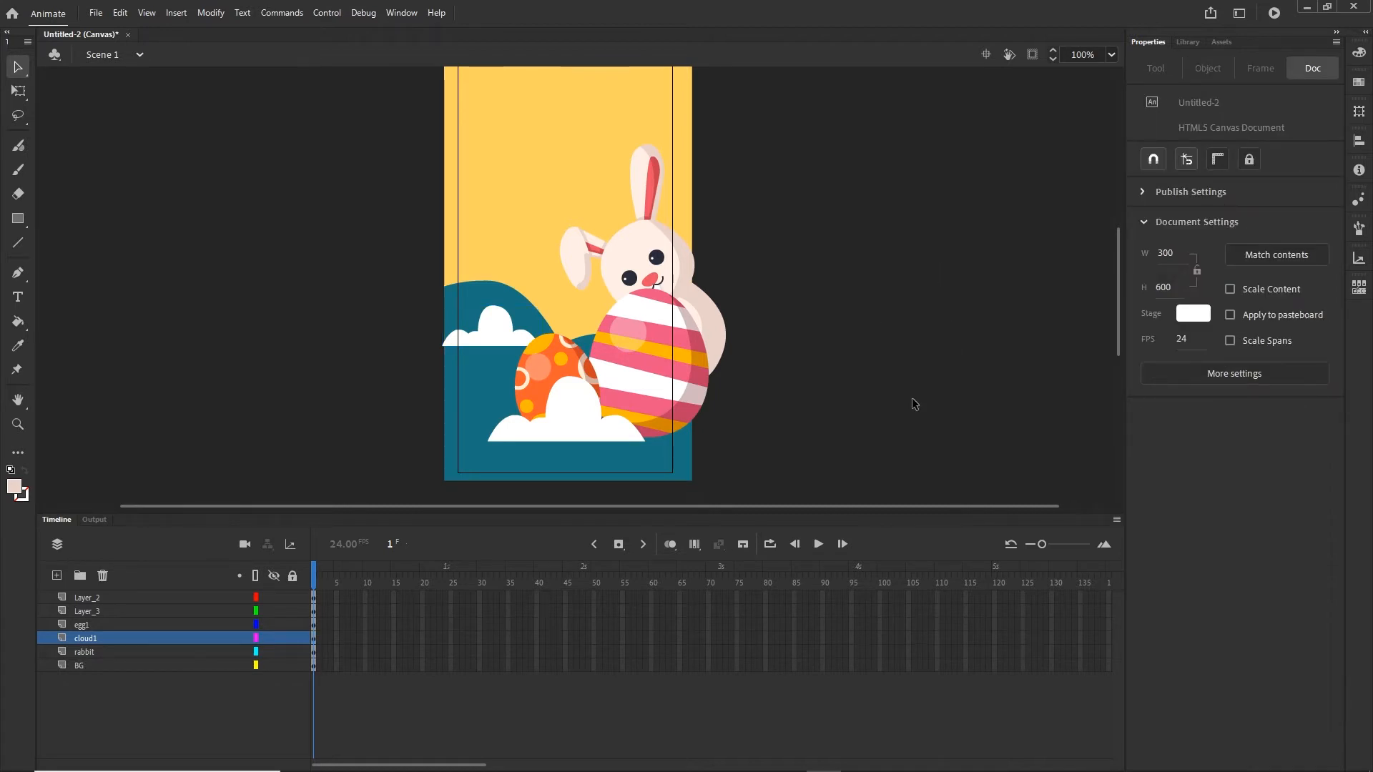
Convert the large front cloud and the orange egg each to its own Movie Clip symbol with the default name.
{"action": "left_click", "coordinate": [572, 417]}
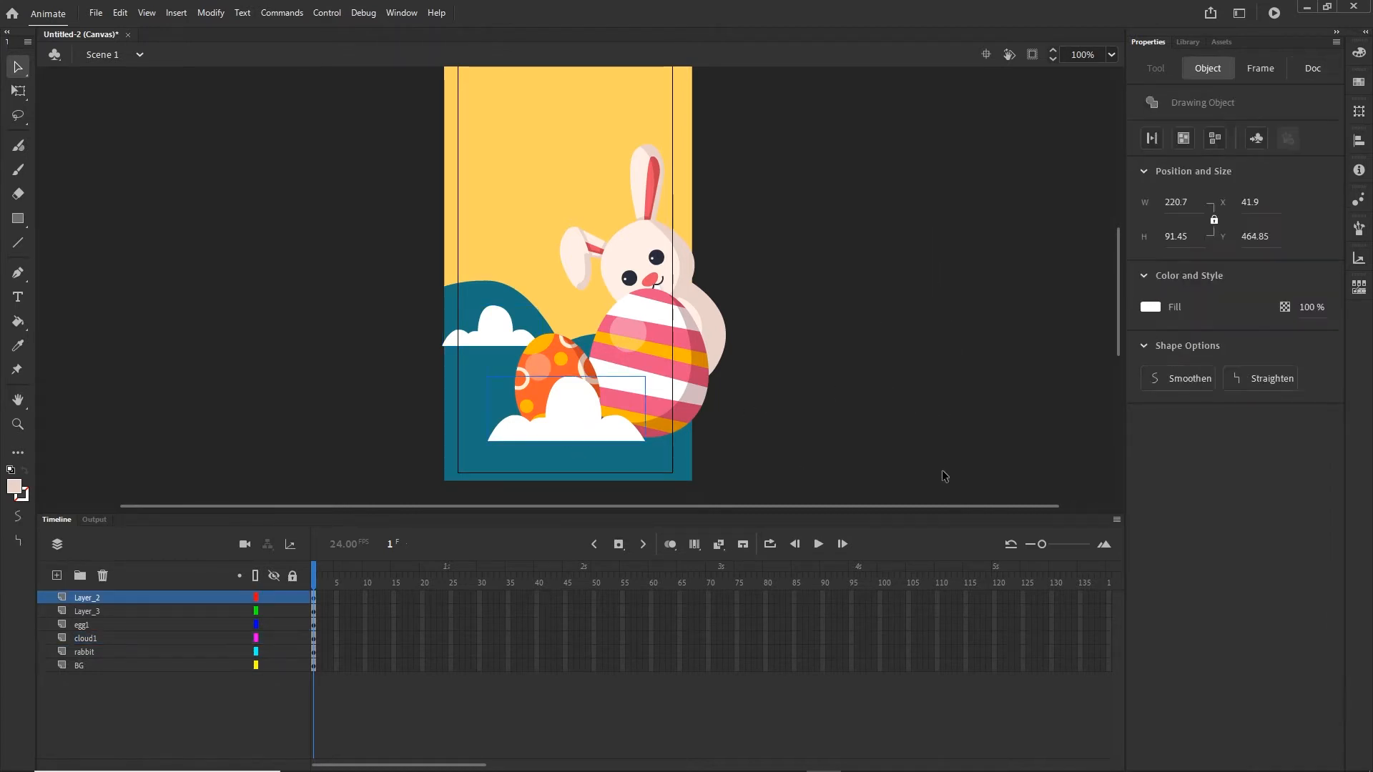
{"action": "key", "text": "F8"}
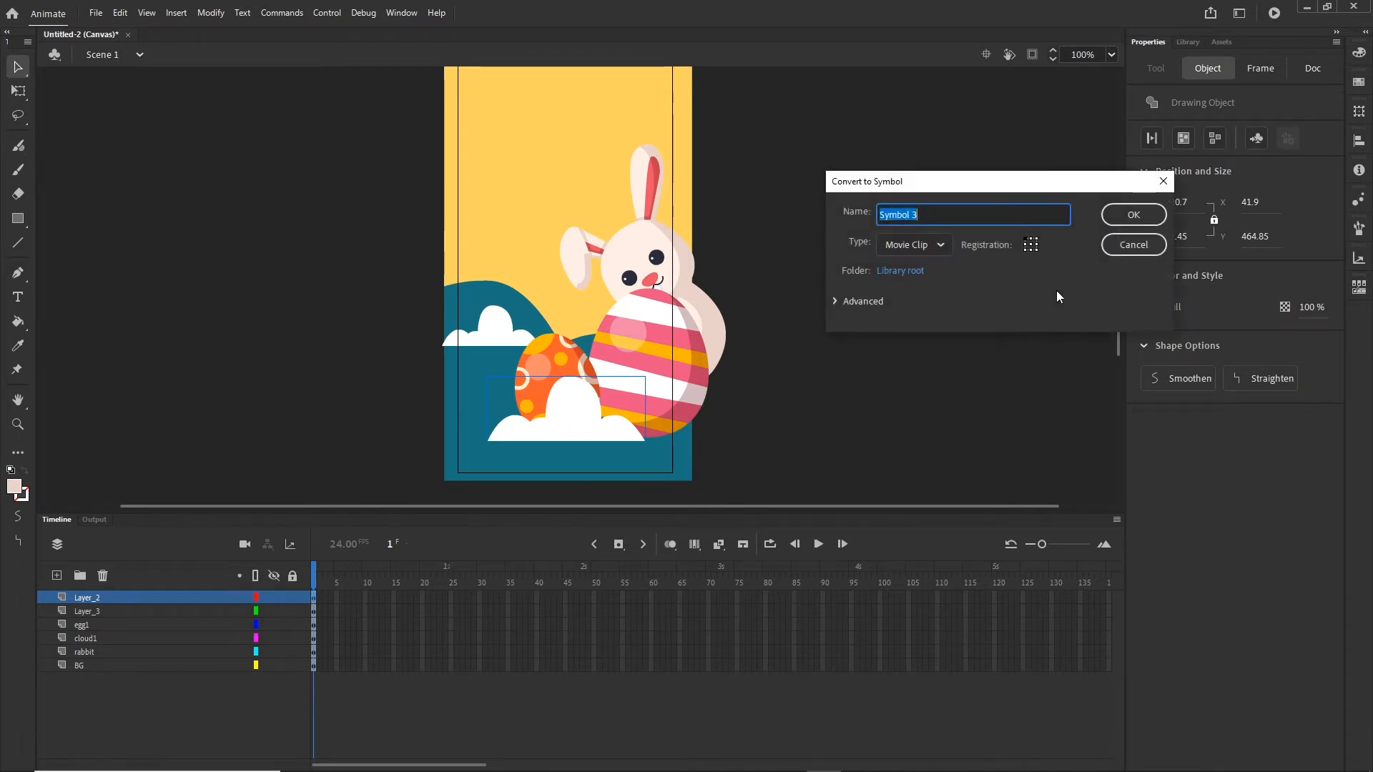
{"action": "left_click", "coordinate": [1134, 213]}
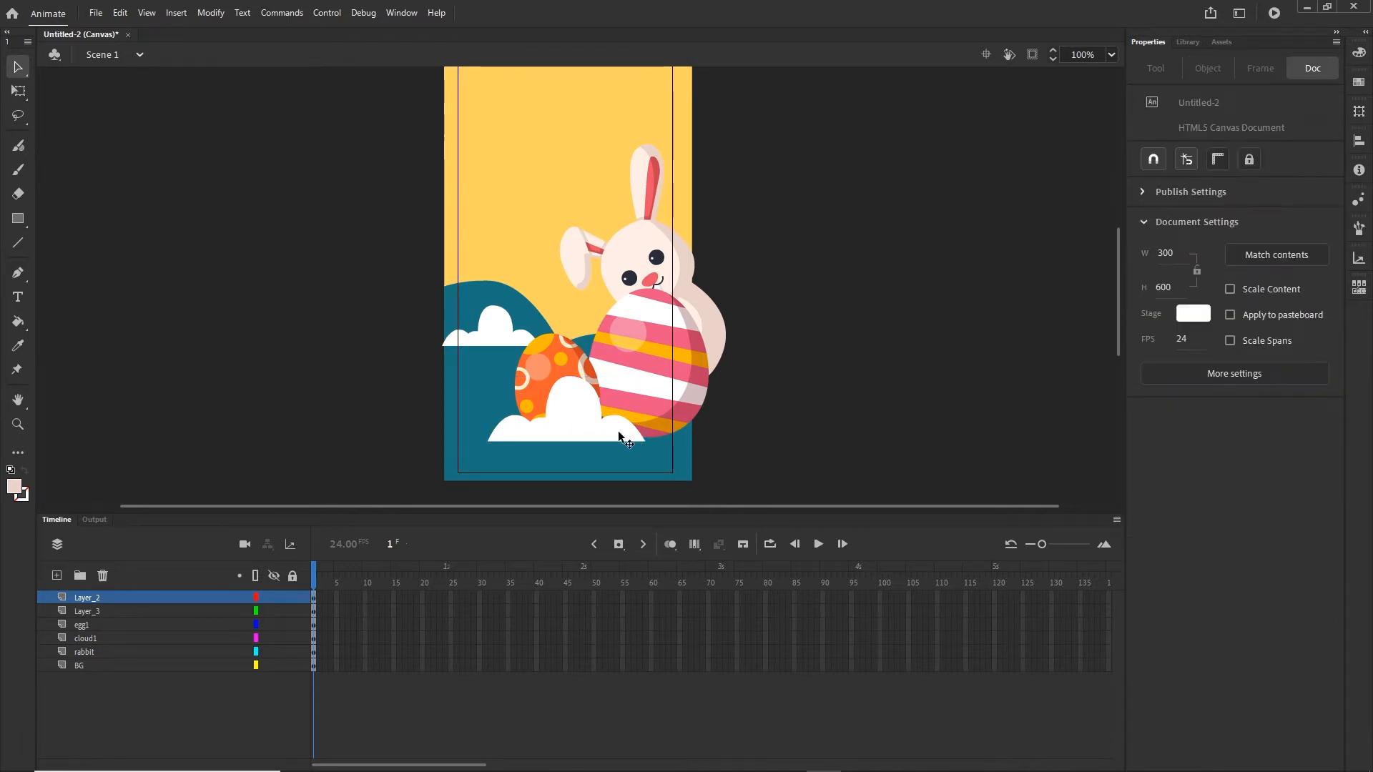
{"action": "left_click", "coordinate": [1043, 371]}
{"action": "left_click", "coordinate": [551, 361]}
{"action": "key", "text": "F8"}
{"action": "left_click", "coordinate": [1120, 213]}
{"action": "left_click", "coordinate": [1030, 298]}
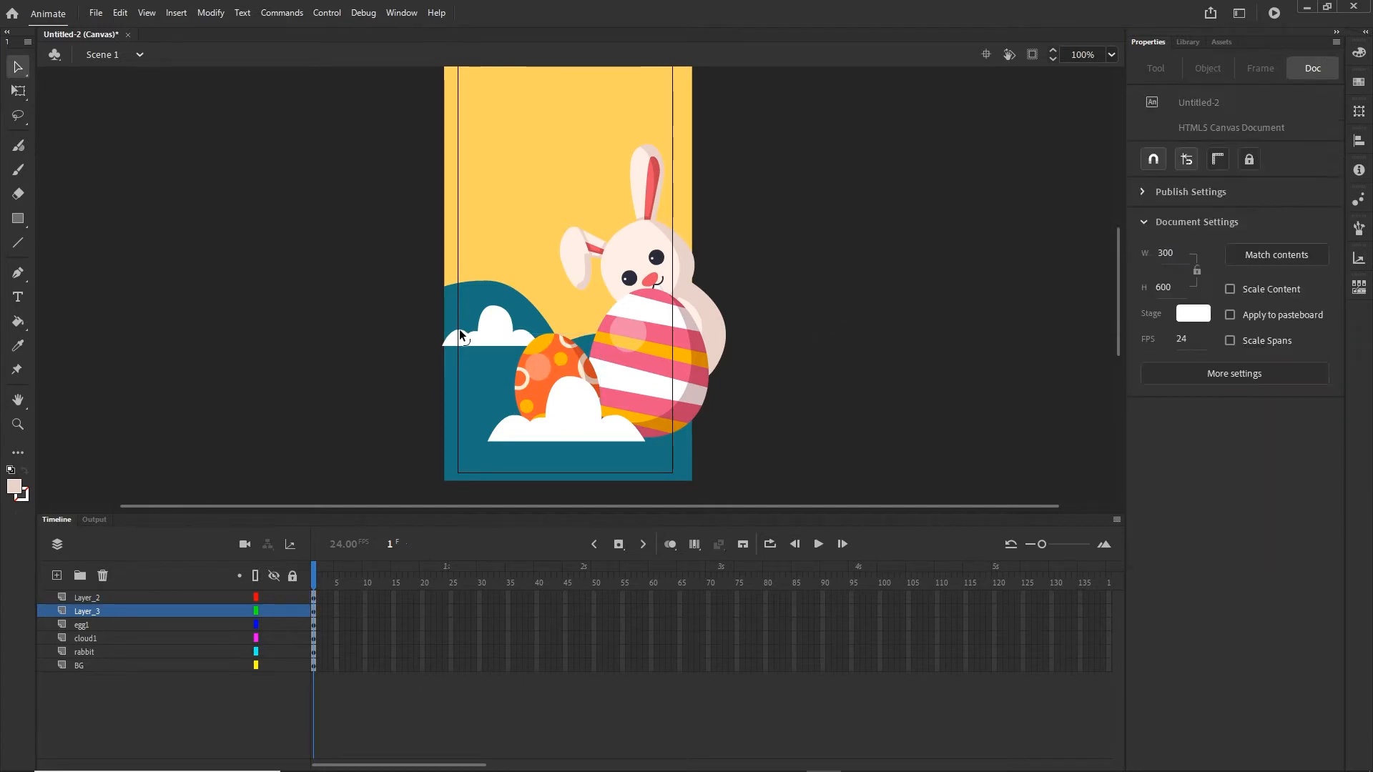
Convert the small cloud on the hill to a Movie Clip symbol with the default name.
{"action": "left_click", "coordinate": [502, 326]}
{"action": "key", "text": "F8"}
{"action": "left_click", "coordinate": [1129, 215]}
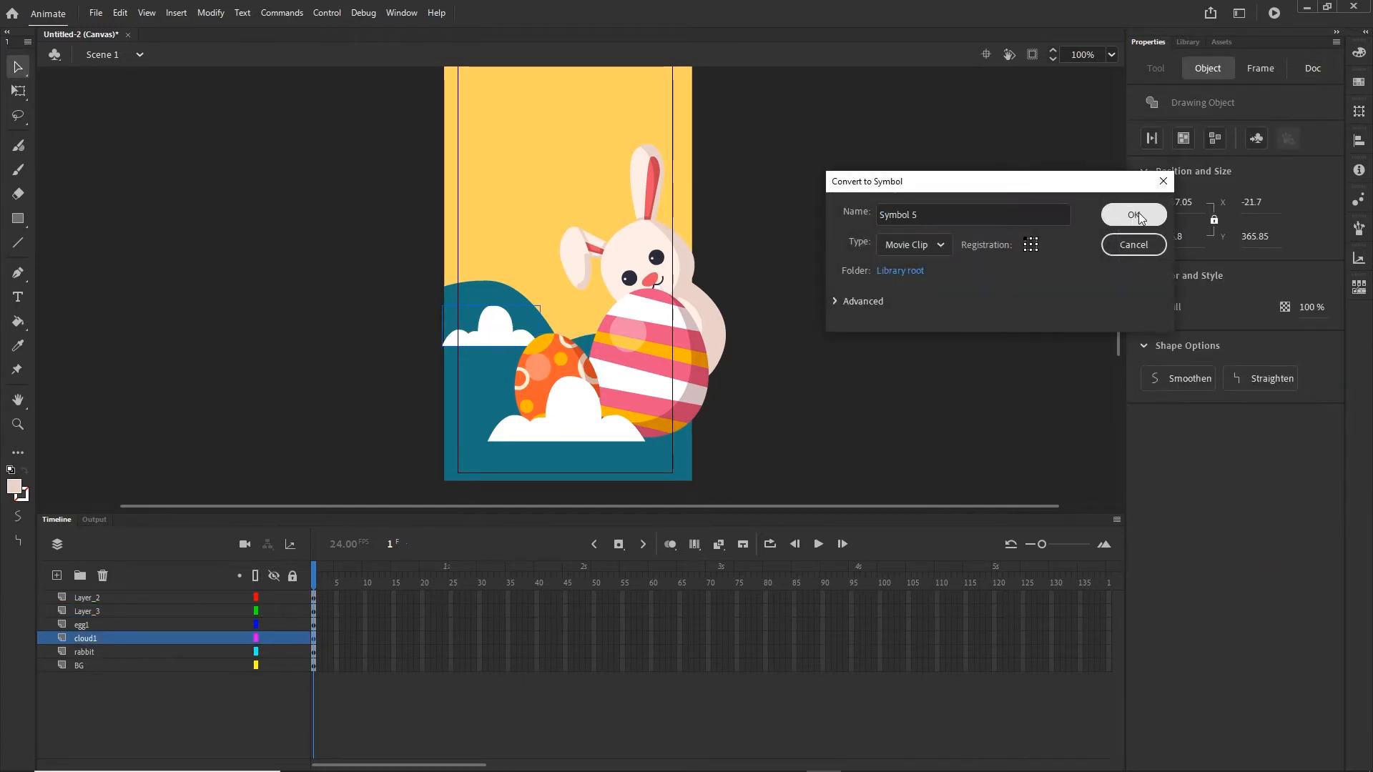
{"action": "left_click", "coordinate": [901, 329]}
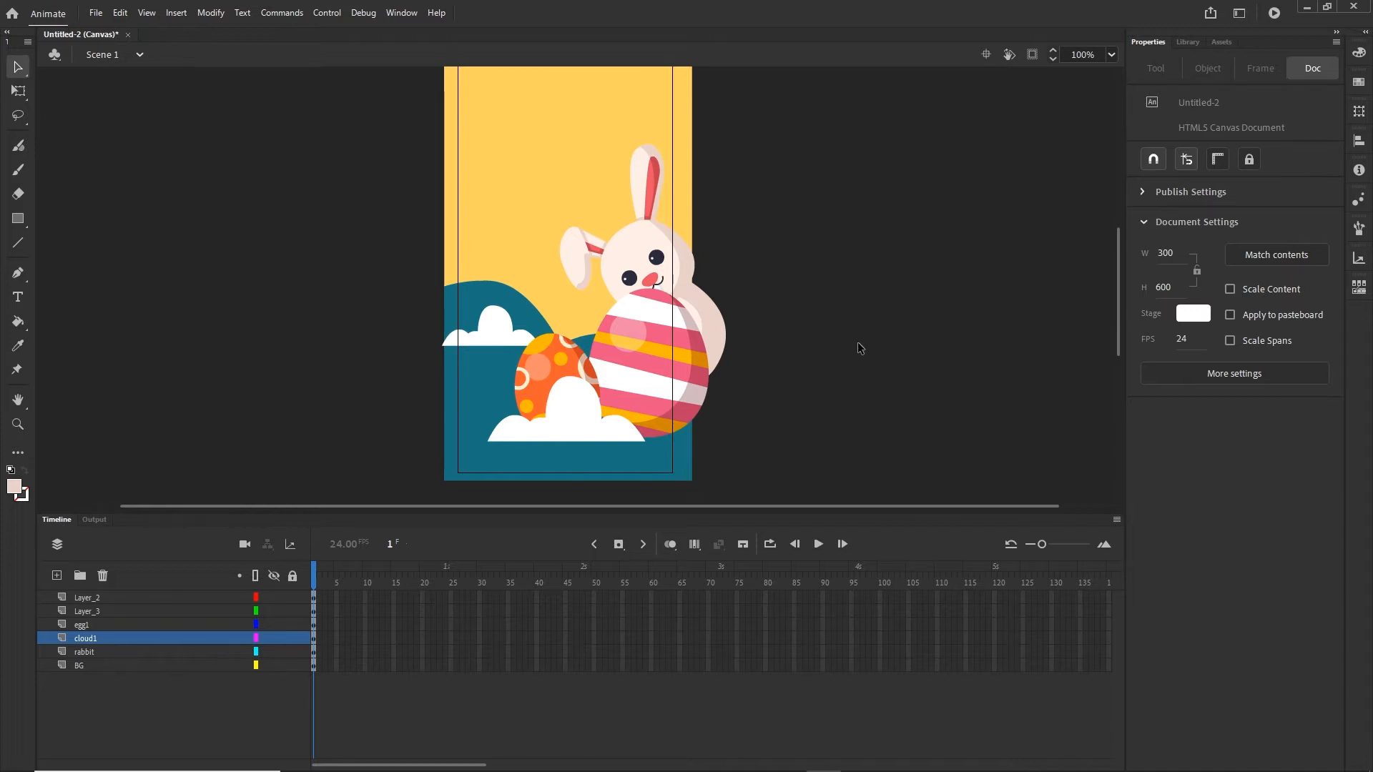
Select all the banner artwork and convert it to a single Movie Clip symbol with the default name.
{"action": "left_click_drag", "start_coordinate": [810, 101], "coordinate": [370, 502]}
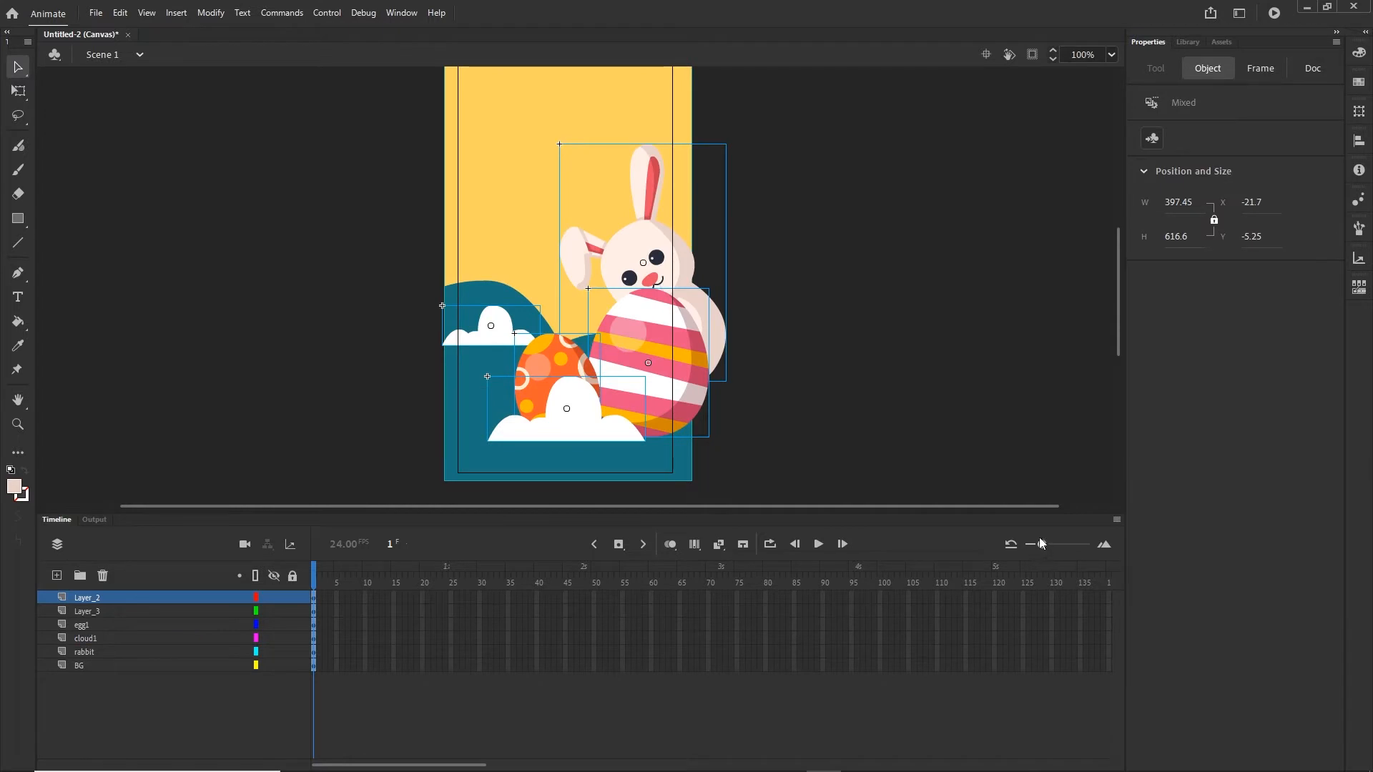
{"action": "key", "text": "F8"}
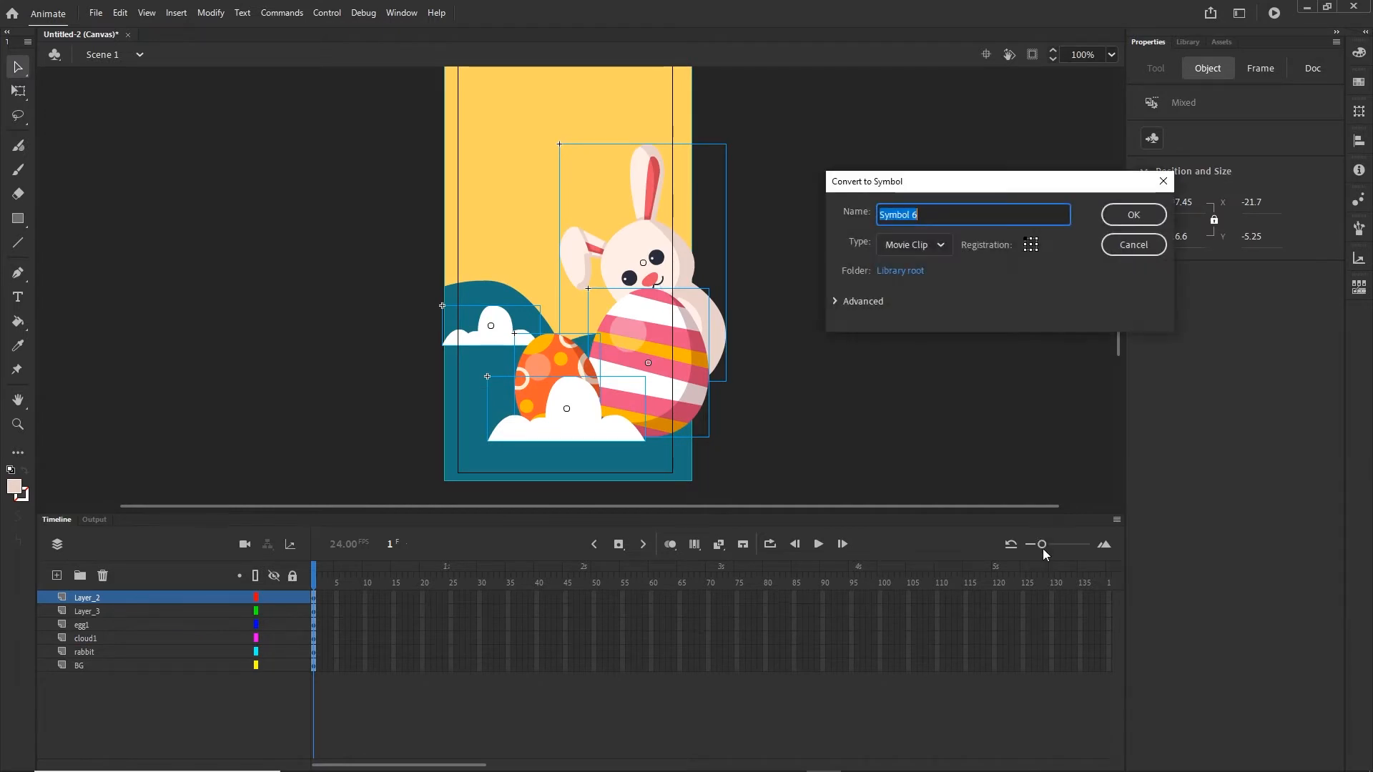
{"action": "left_click", "coordinate": [1121, 211]}
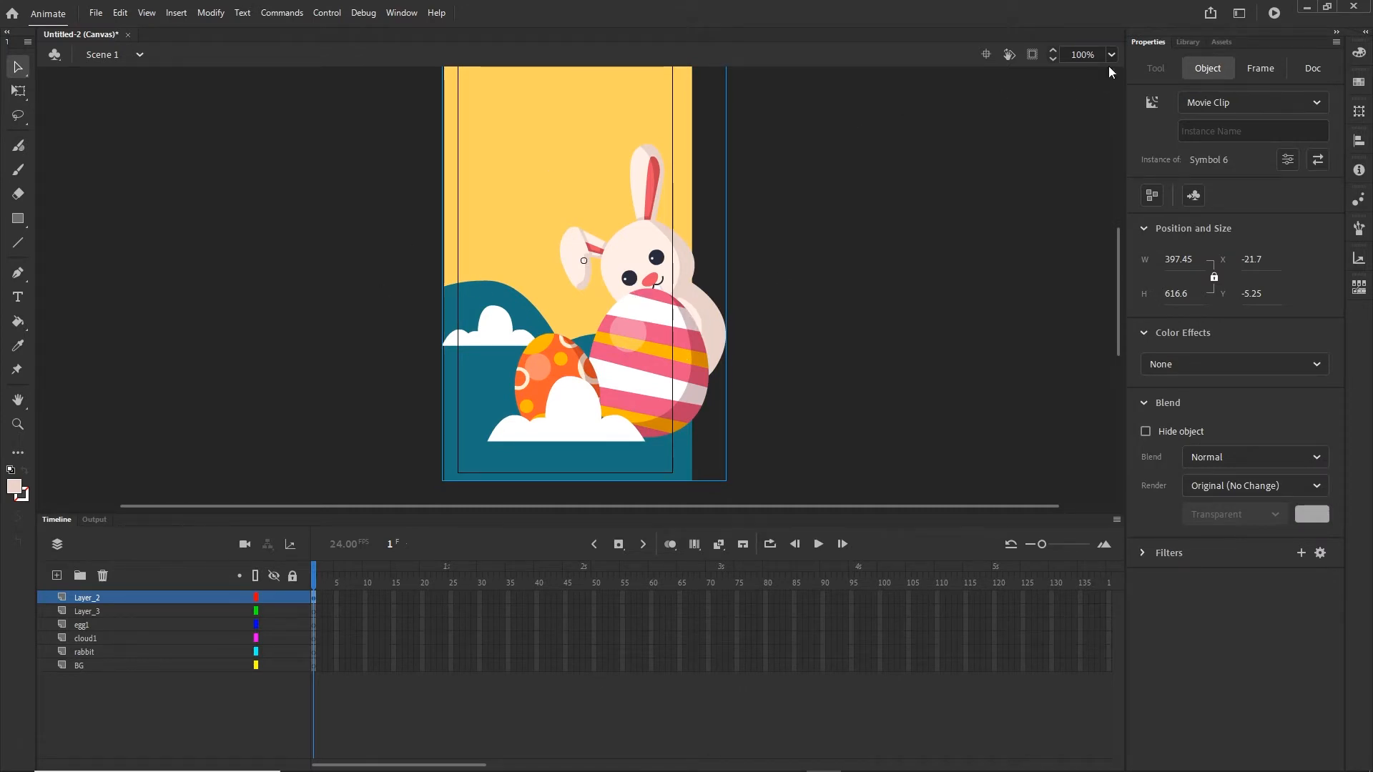
Preview the small cloud and orange egg symbols in the library.
{"action": "left_click", "coordinate": [1190, 41]}
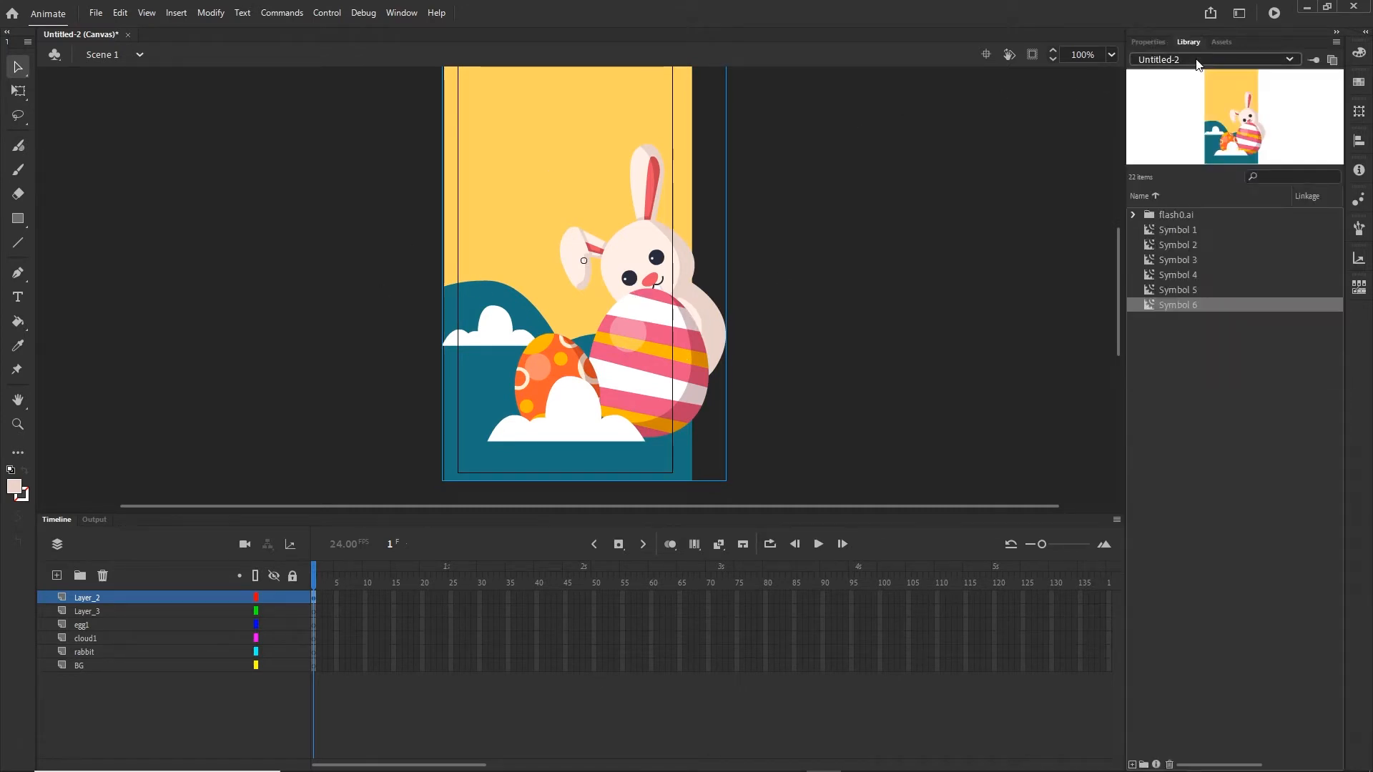
{"action": "left_click", "coordinate": [1178, 290]}
{"action": "left_click", "coordinate": [1176, 276]}
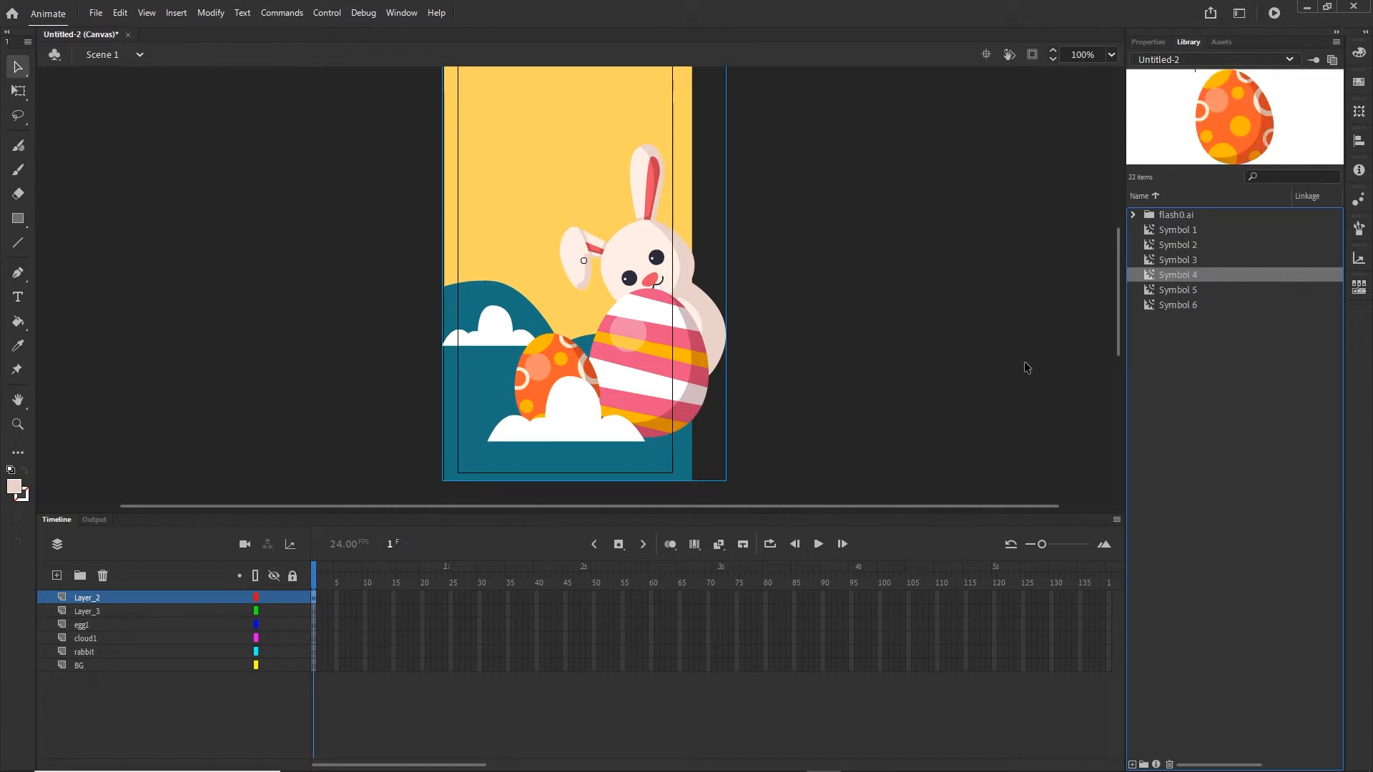
{"action": "left_click", "coordinate": [1007, 390]}
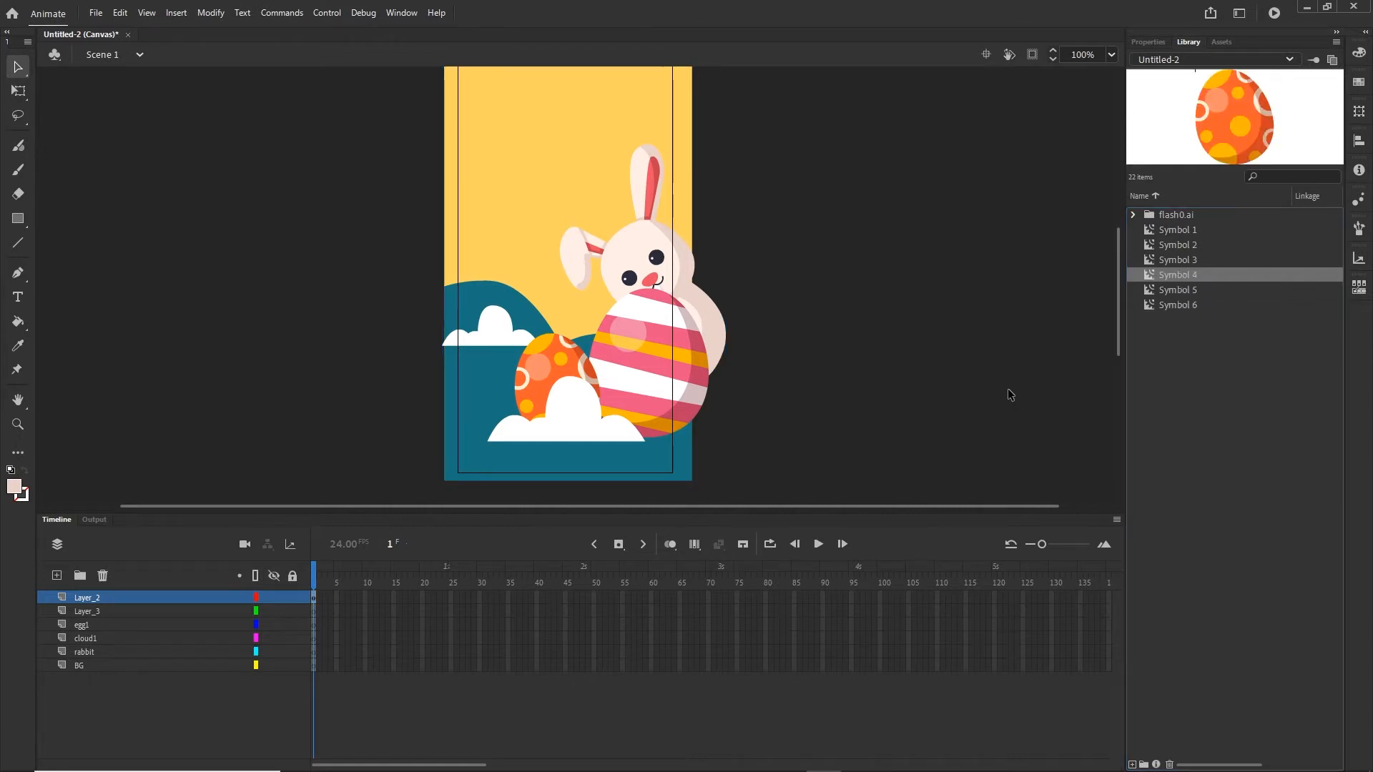
Delete Layer_3, egg1, cloud1, rabbit and BG from the main timeline, keeping only Layer_2 with the combined symbol.
{"action": "left_click", "coordinate": [87, 615]}
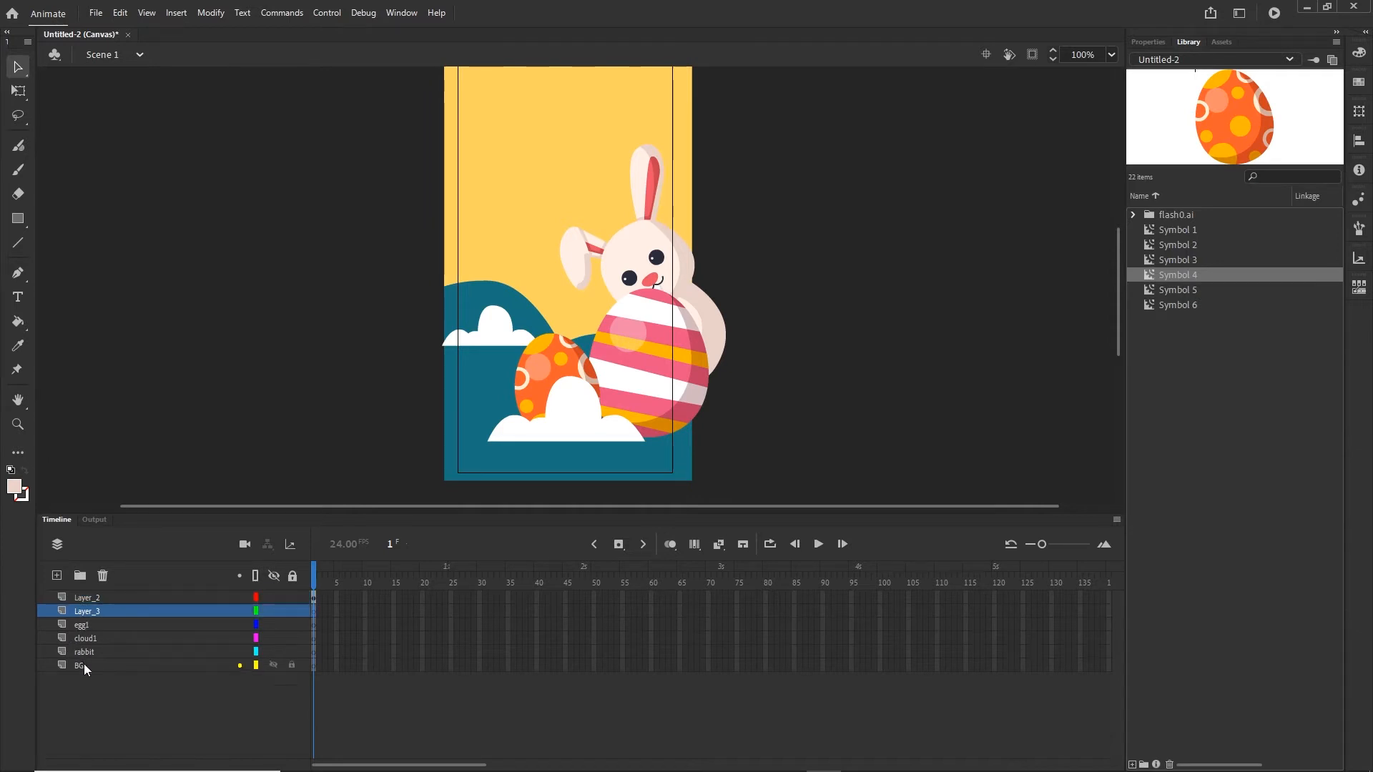
{"action": "left_click", "coordinate": [84, 665], "text": "shift"}
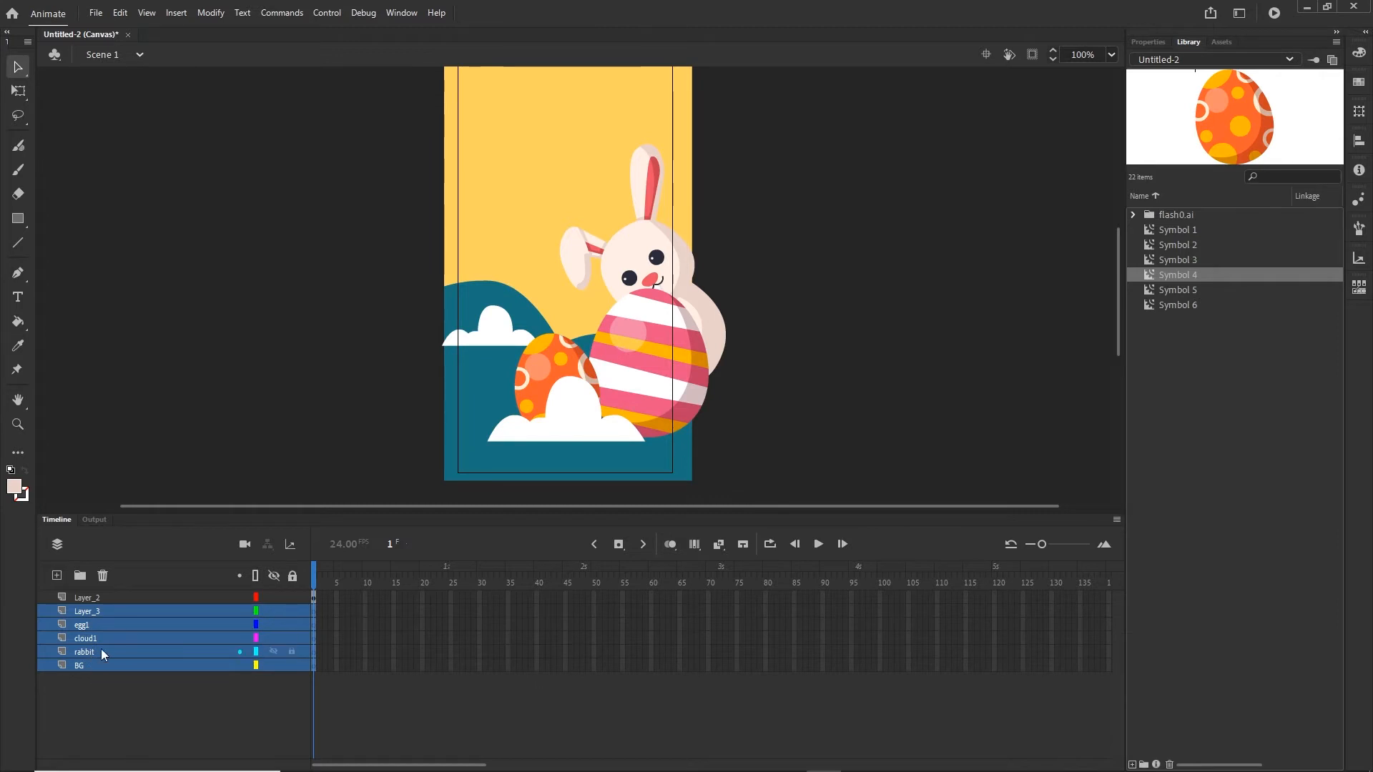
{"action": "left_click", "coordinate": [103, 576]}
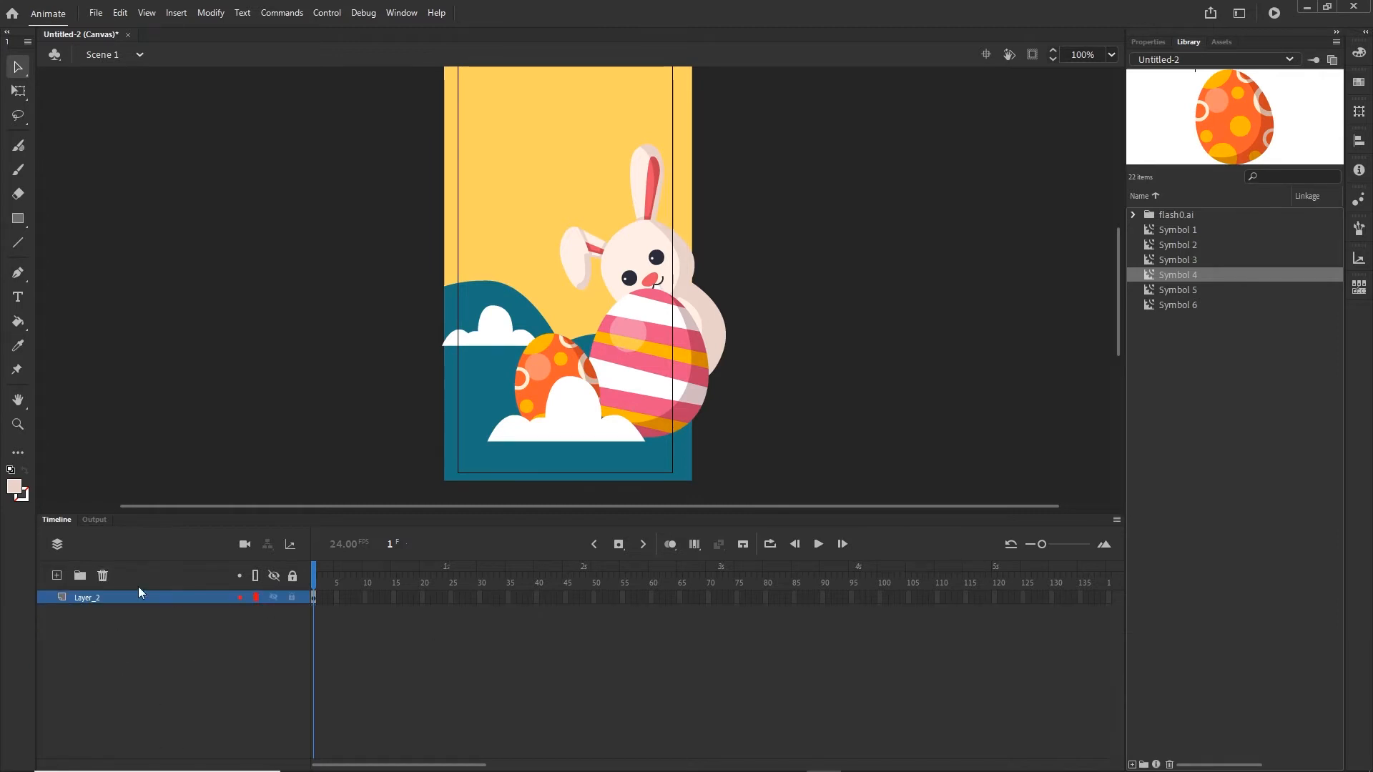
{"action": "left_click", "coordinate": [97, 601]}
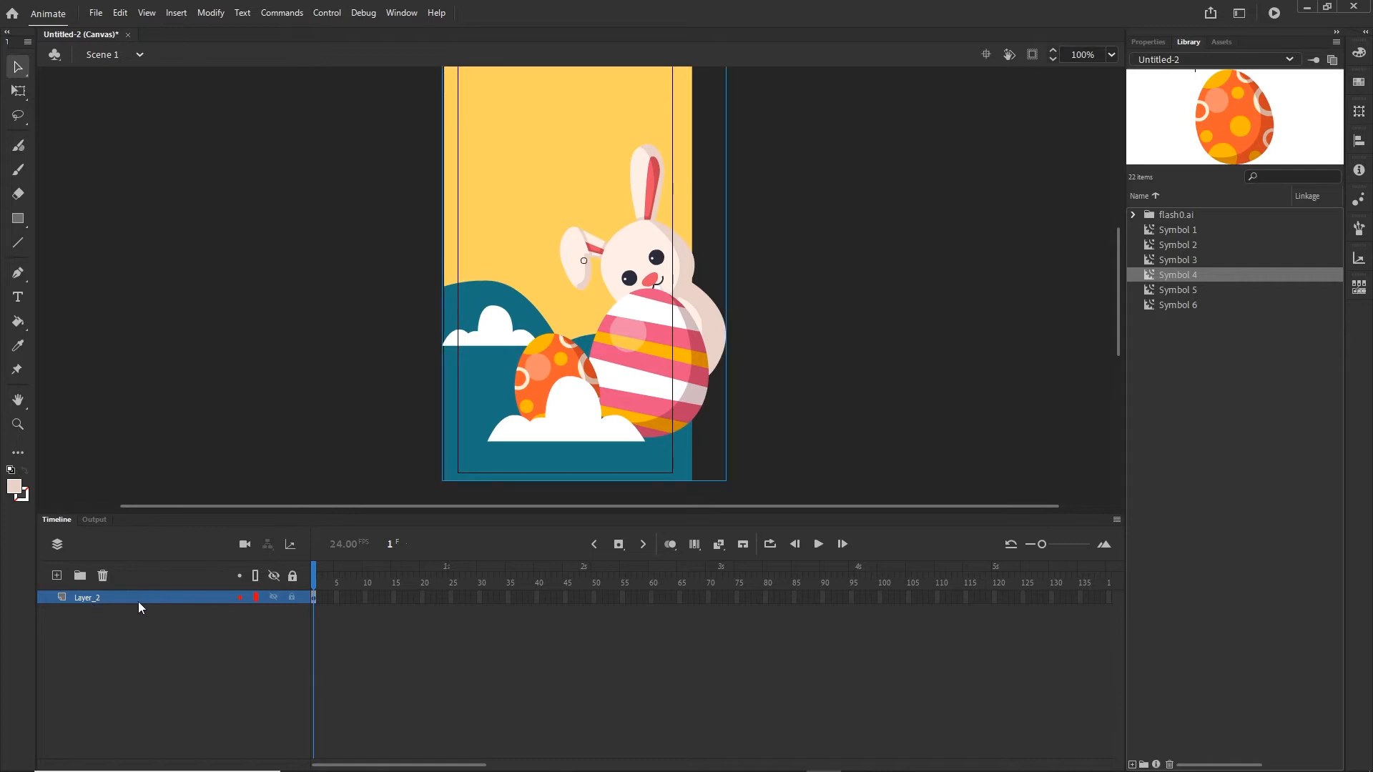
Open the combined banner symbol for editing and distribute all its artwork to separate layers.
{"action": "double_click", "coordinate": [659, 348]}
{"action": "left_click", "coordinate": [866, 332]}
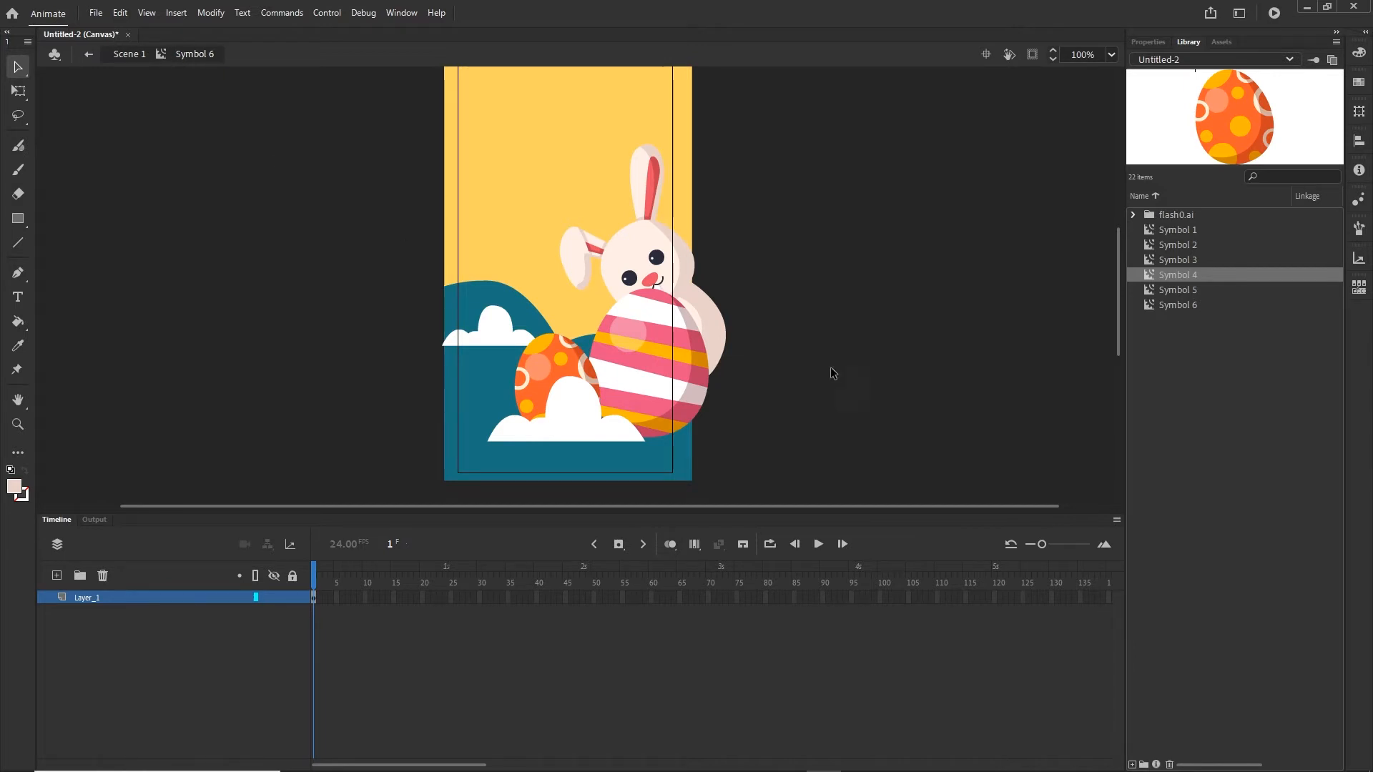
{"action": "left_click_drag", "start_coordinate": [783, 132], "coordinate": [353, 475]}
{"action": "right_click", "coordinate": [665, 344]}
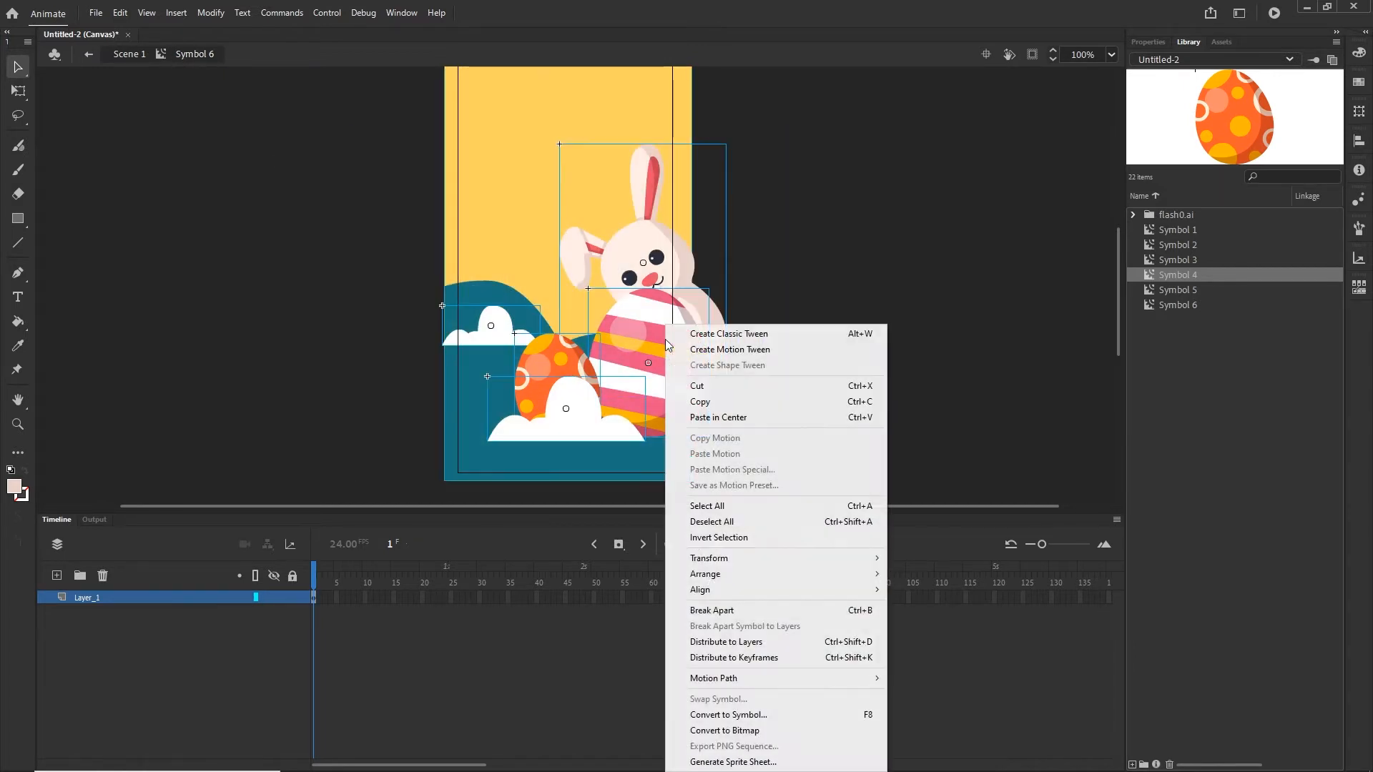
{"action": "left_click", "coordinate": [751, 642]}
{"action": "left_click", "coordinate": [855, 378]}
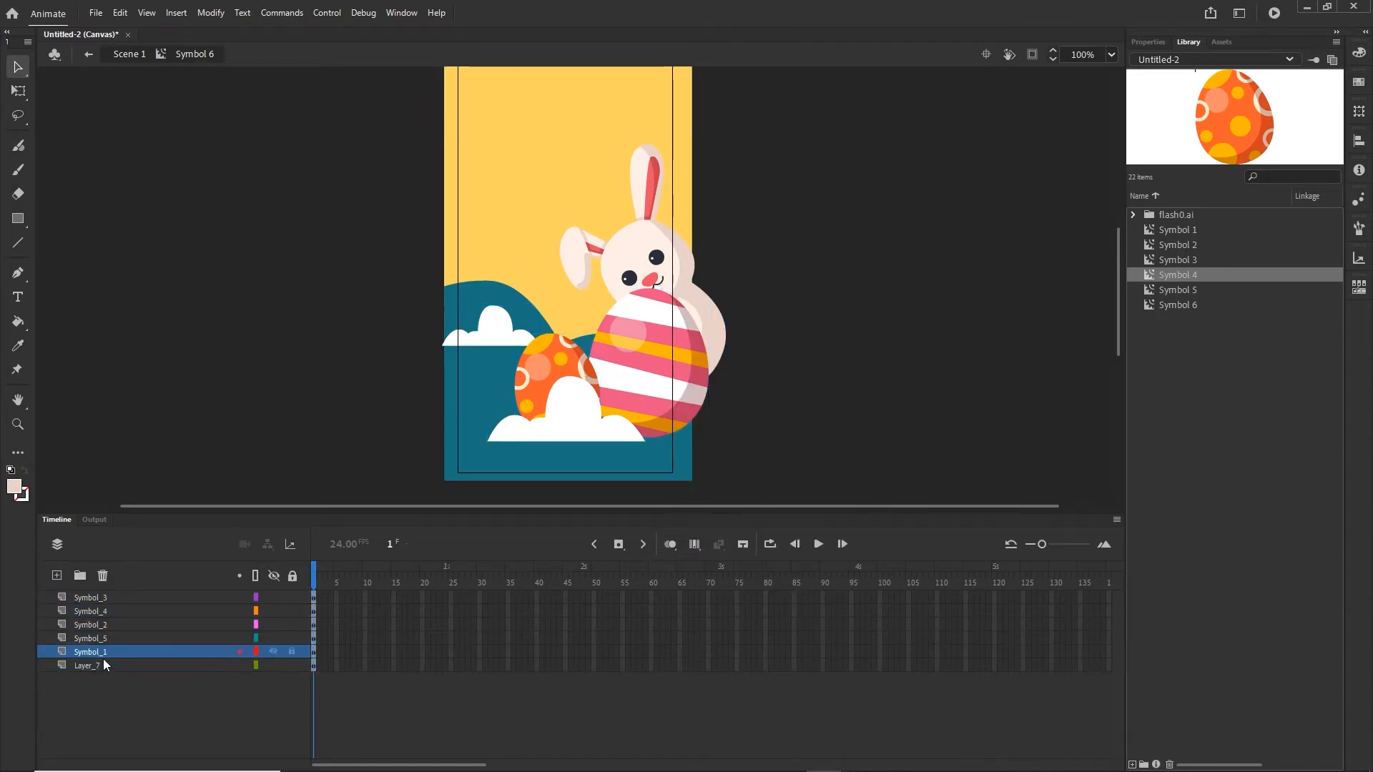
Reopen the combined symbol from the main scene, hide its background artwork layer and rename that layer BG.
{"action": "left_click", "coordinate": [129, 55]}
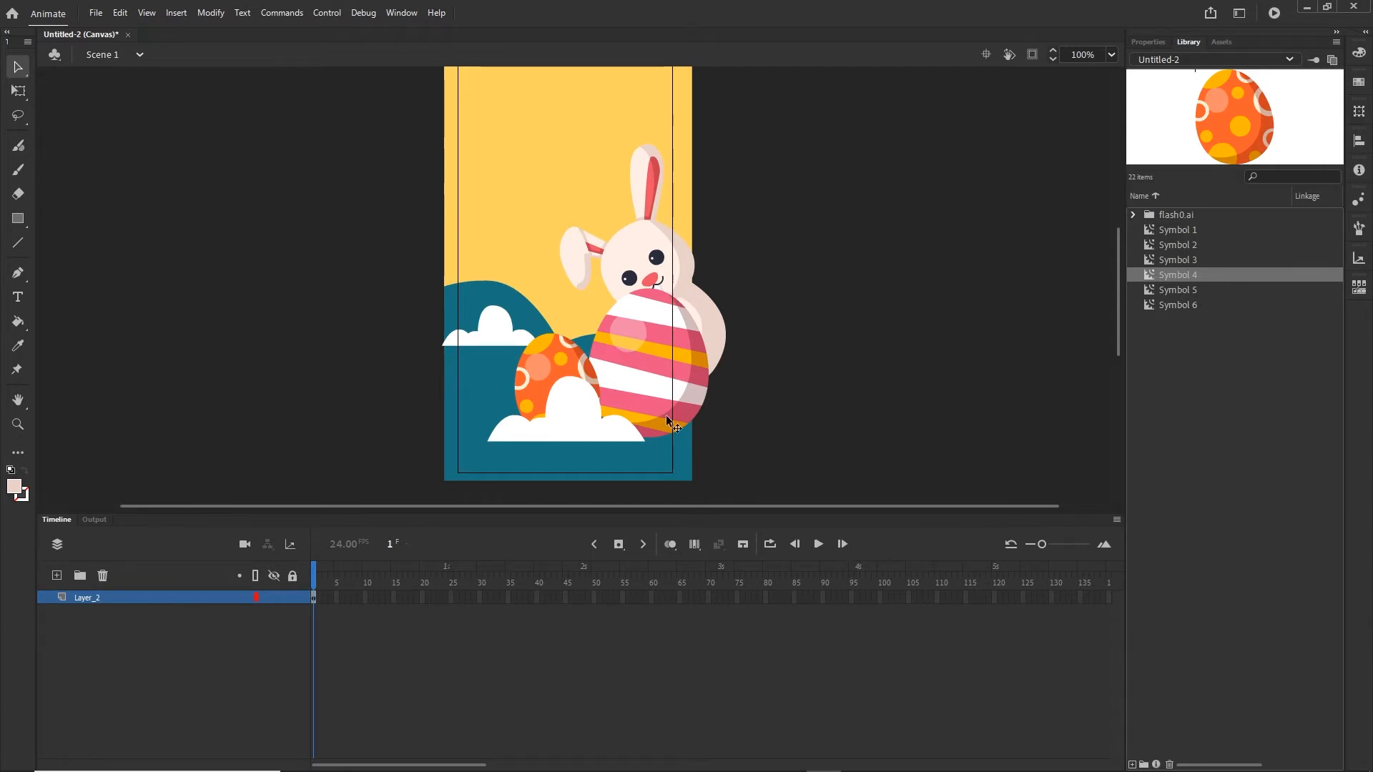
{"action": "double_click", "coordinate": [665, 350]}
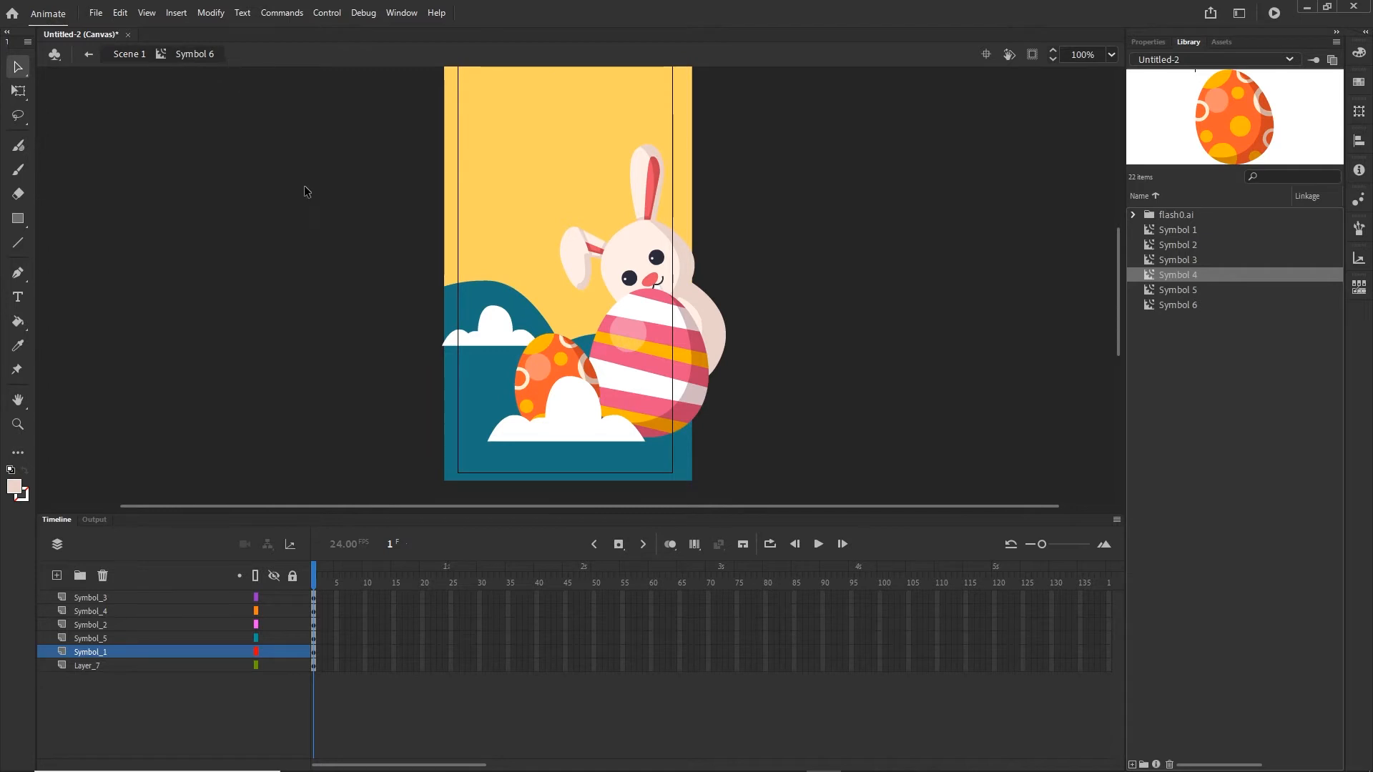
{"action": "left_click", "coordinate": [104, 665]}
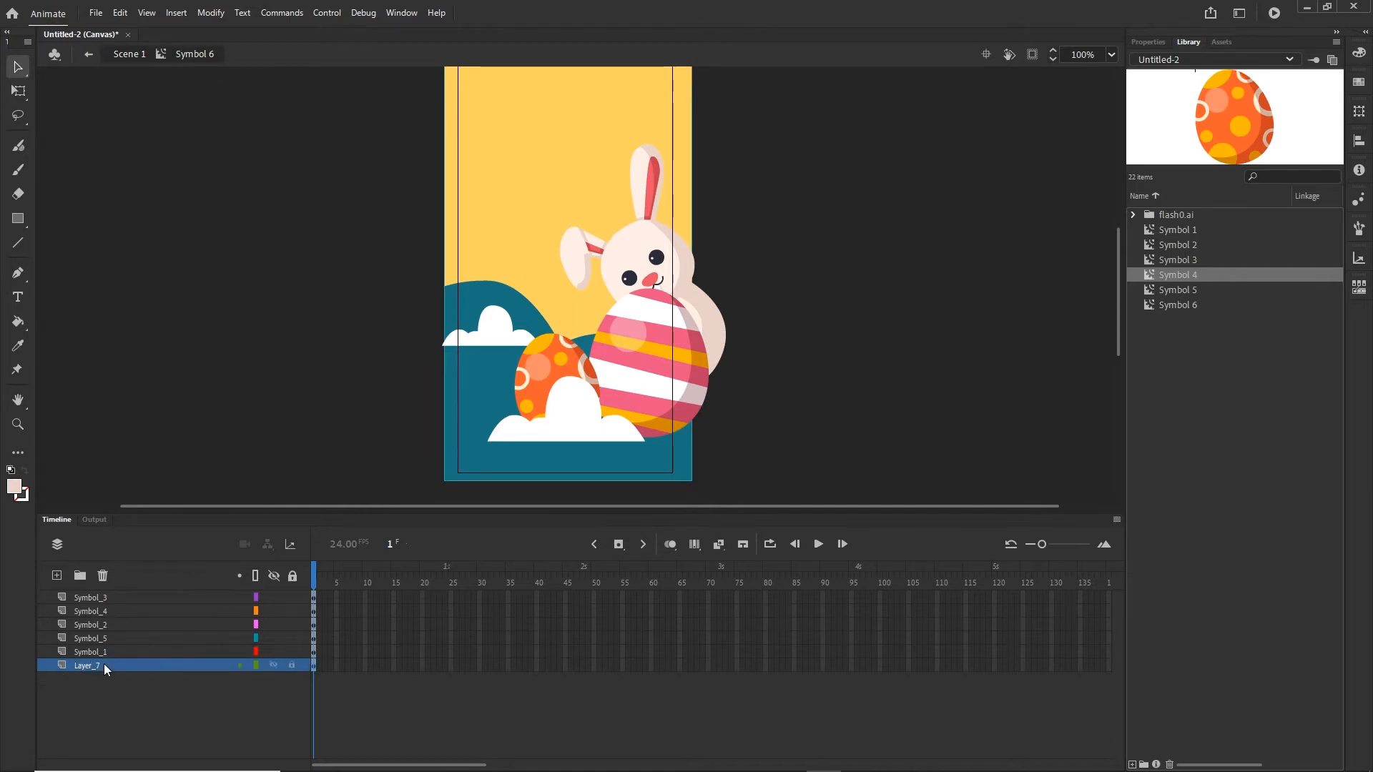
{"action": "left_click", "coordinate": [270, 665]}
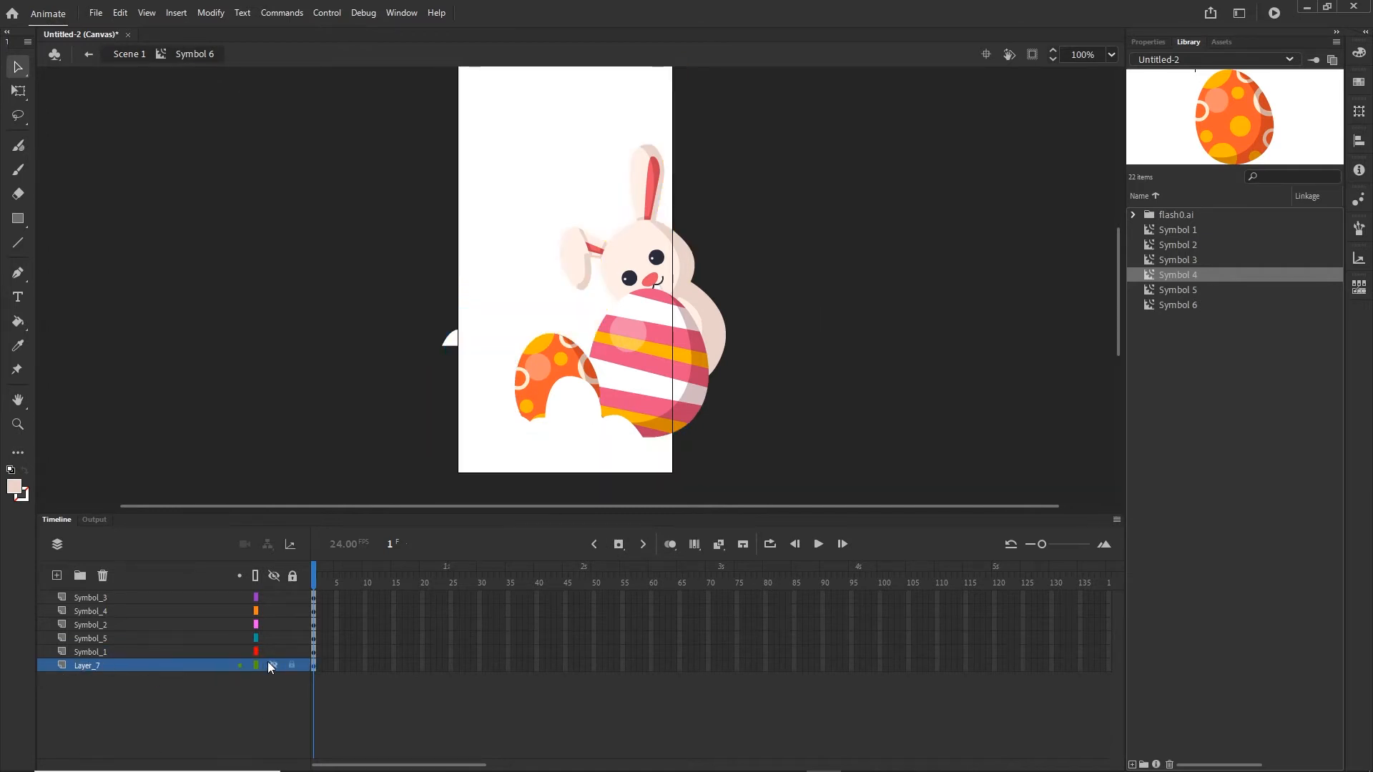
{"action": "double_click", "coordinate": [97, 667]}
{"action": "type", "text": "BG"}
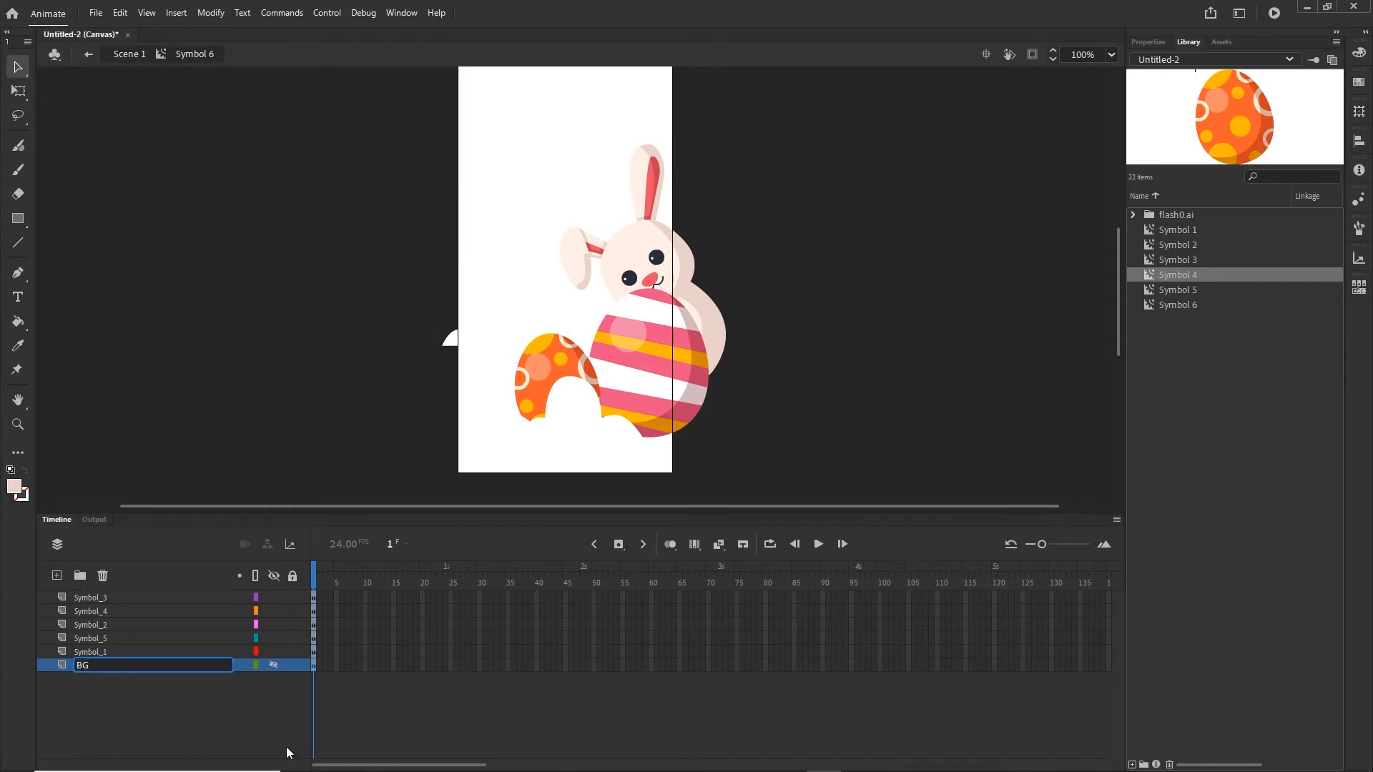
{"action": "key", "text": "Return"}
Rename the rabbit artwork's layer rabbit and show the BG layer again.
{"action": "left_click", "coordinate": [91, 651]}
{"action": "double_click", "coordinate": [78, 651]}
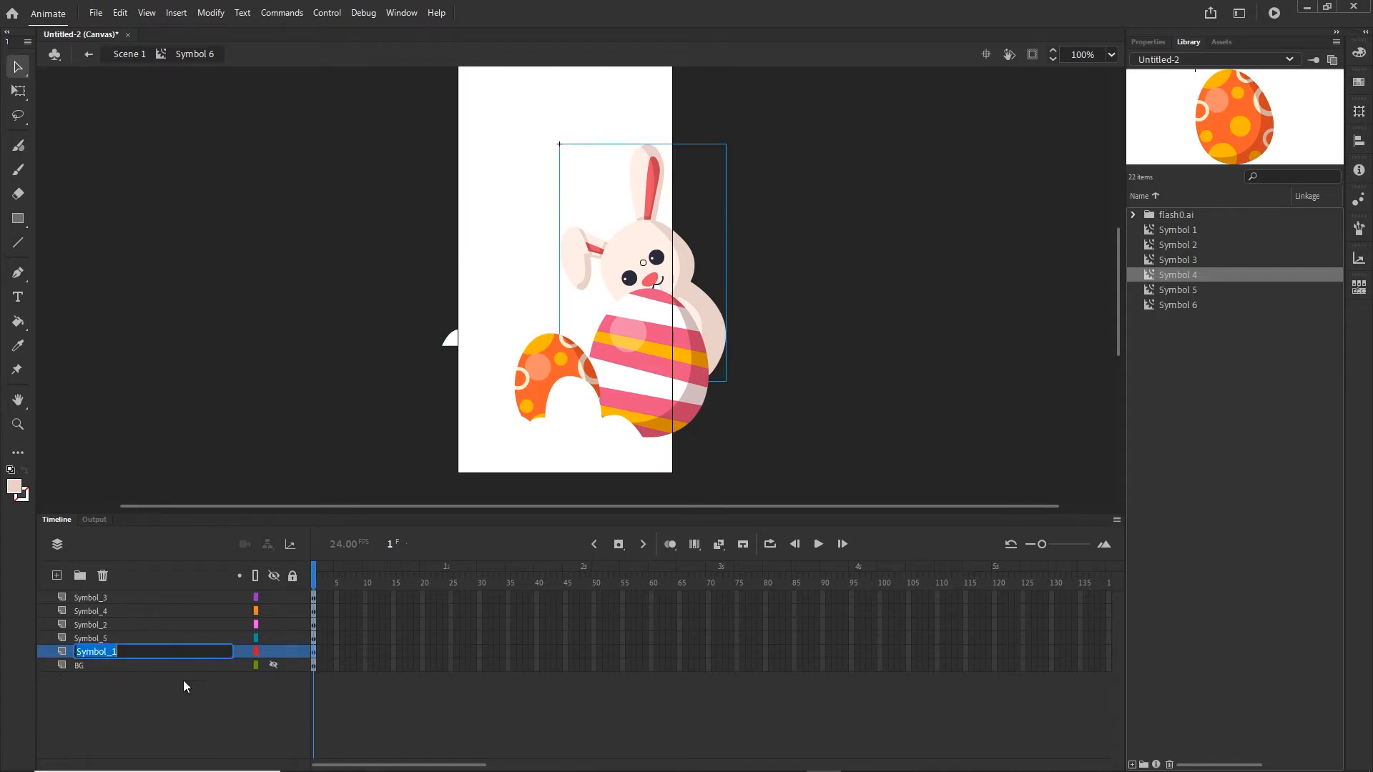
{"action": "type", "text": "rabbit"}
{"action": "key", "text": "Return"}
{"action": "left_click", "coordinate": [273, 665]}
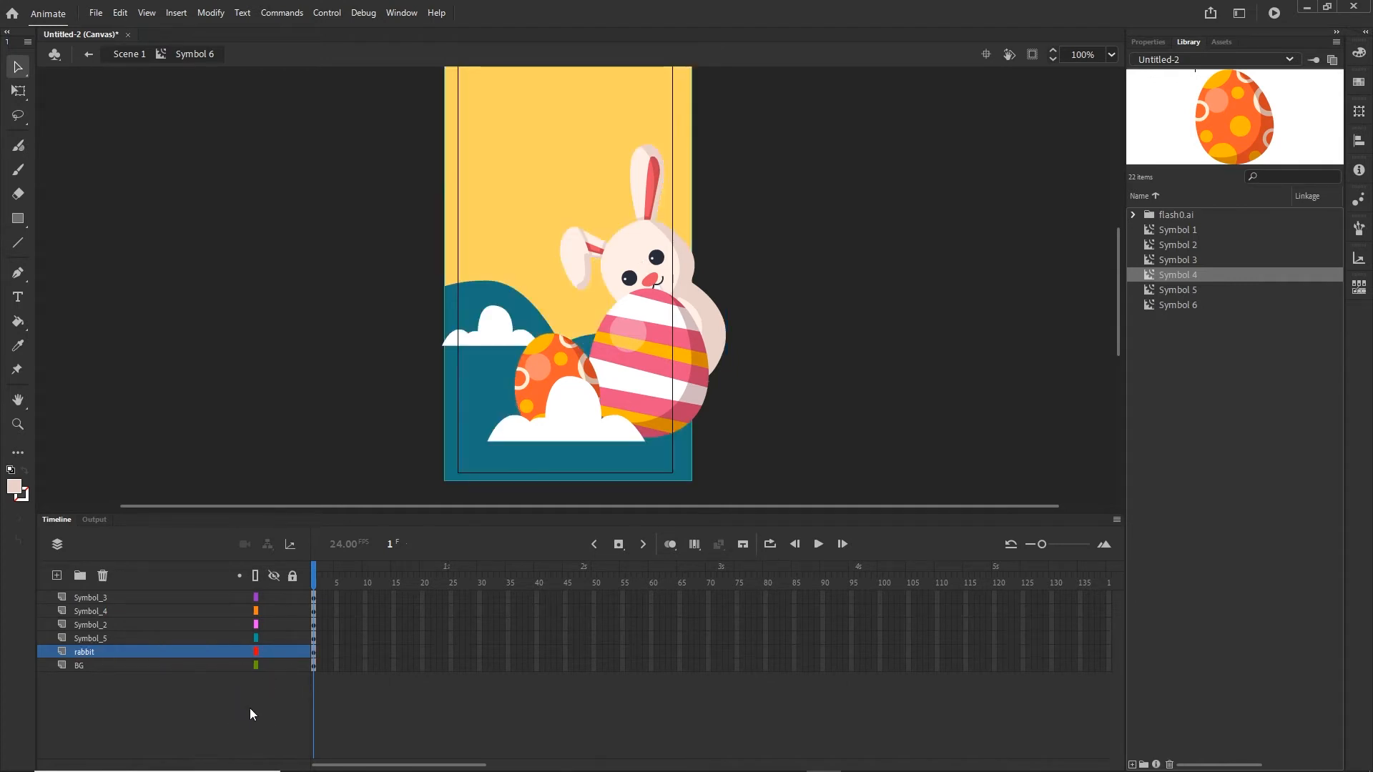
Rename the layer of the small cloud on the hill cloud1.
{"action": "left_click", "coordinate": [89, 638]}
{"action": "double_click", "coordinate": [91, 639]}
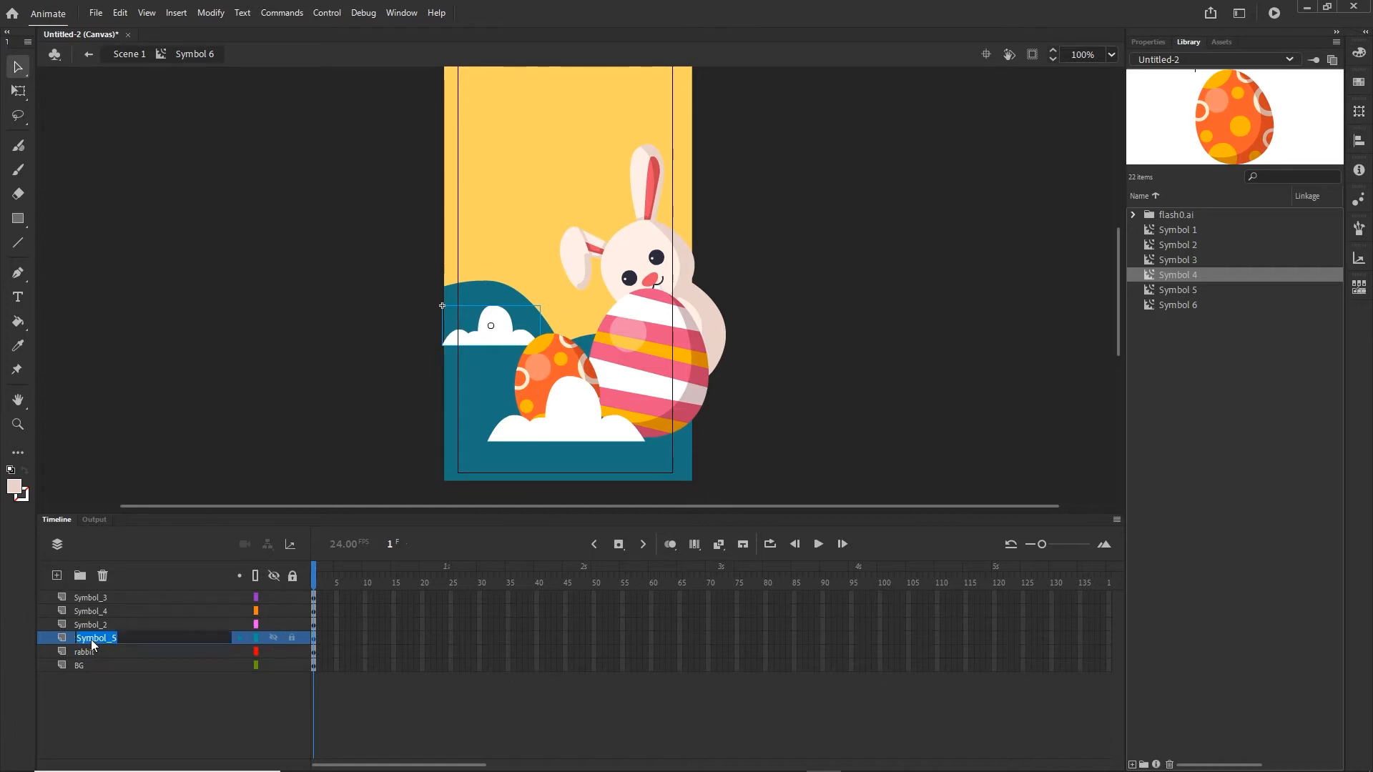
{"action": "type", "text": "cloud1"}
{"action": "left_click", "coordinate": [87, 702]}
Rename the striped egg's layer egg1 and the orange egg's layer egg2.
{"action": "left_click", "coordinate": [84, 624]}
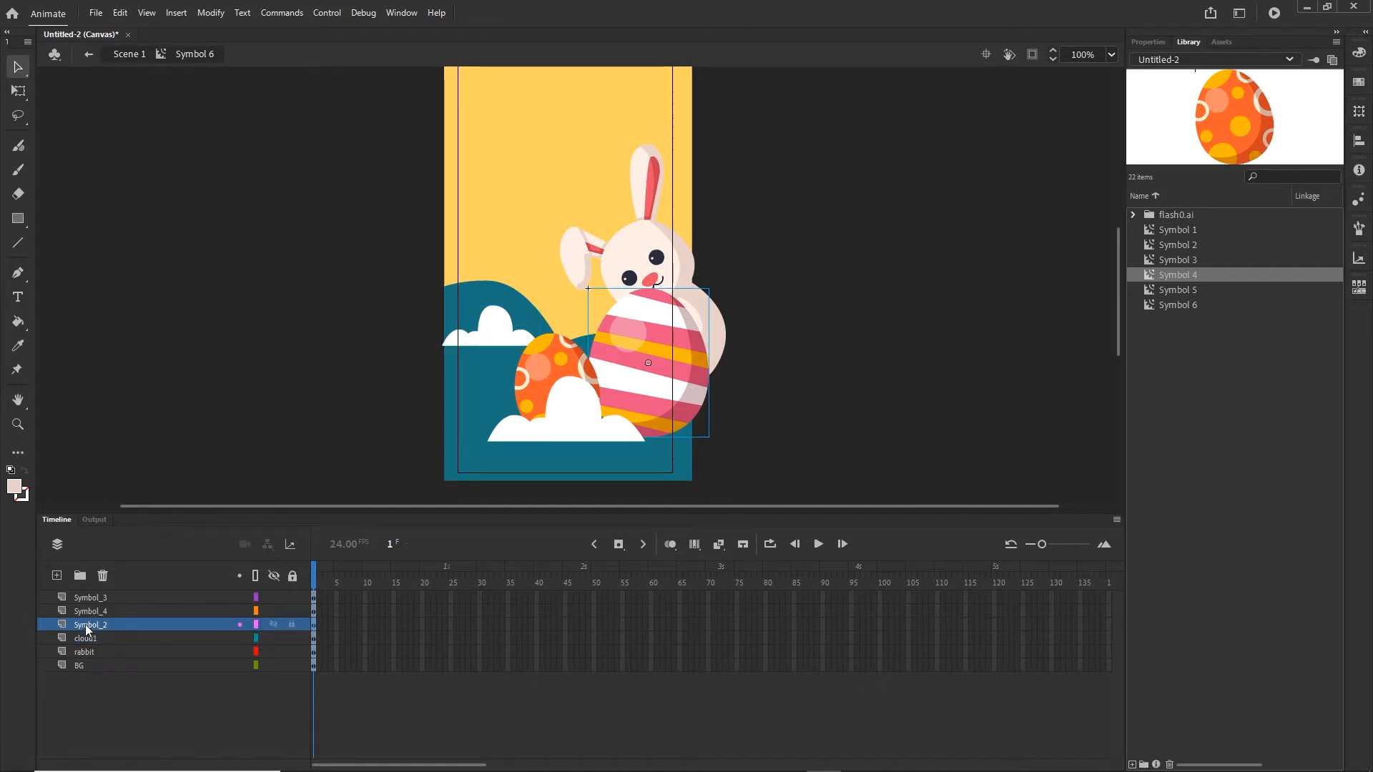
{"action": "double_click", "coordinate": [87, 626]}
{"action": "type", "text": "egg1"}
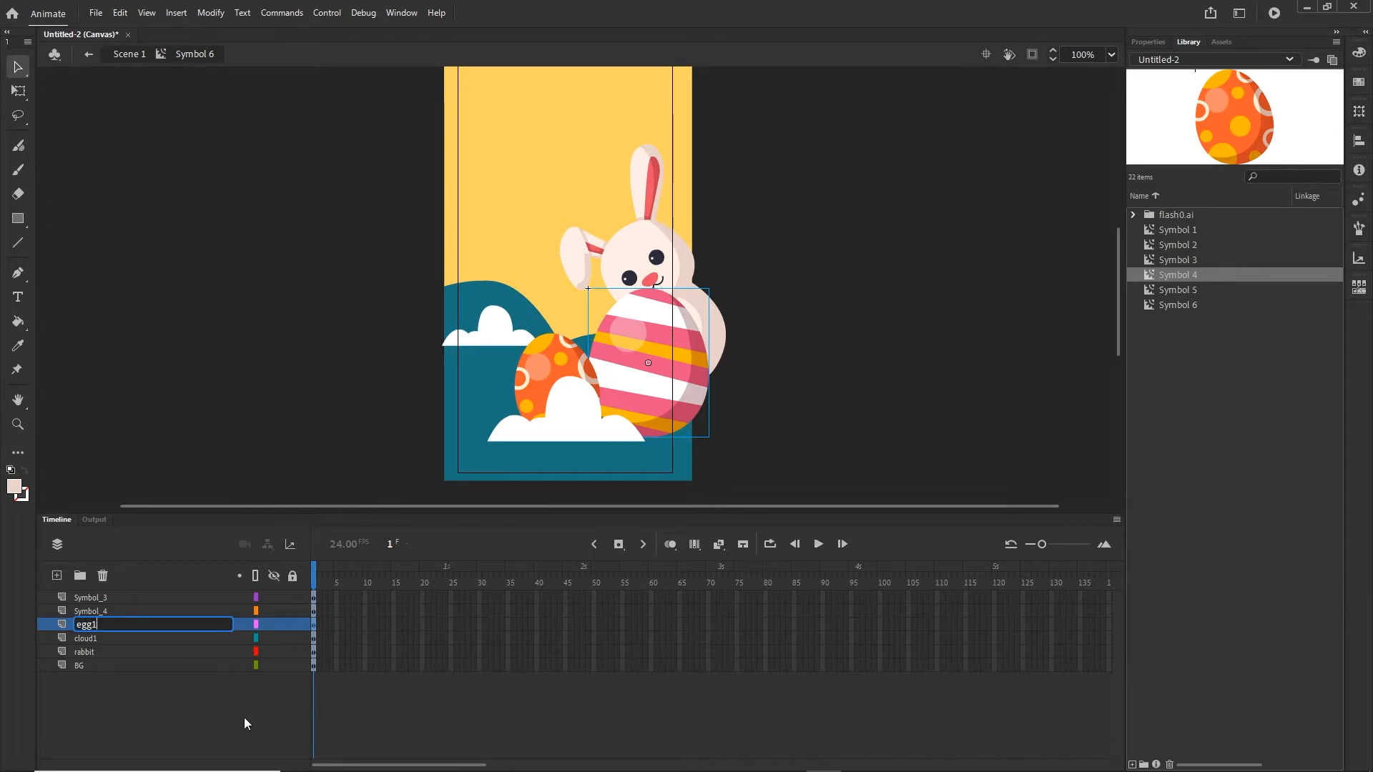
{"action": "key", "text": "Return"}
{"action": "left_click", "coordinate": [87, 610]}
{"action": "double_click", "coordinate": [90, 610]}
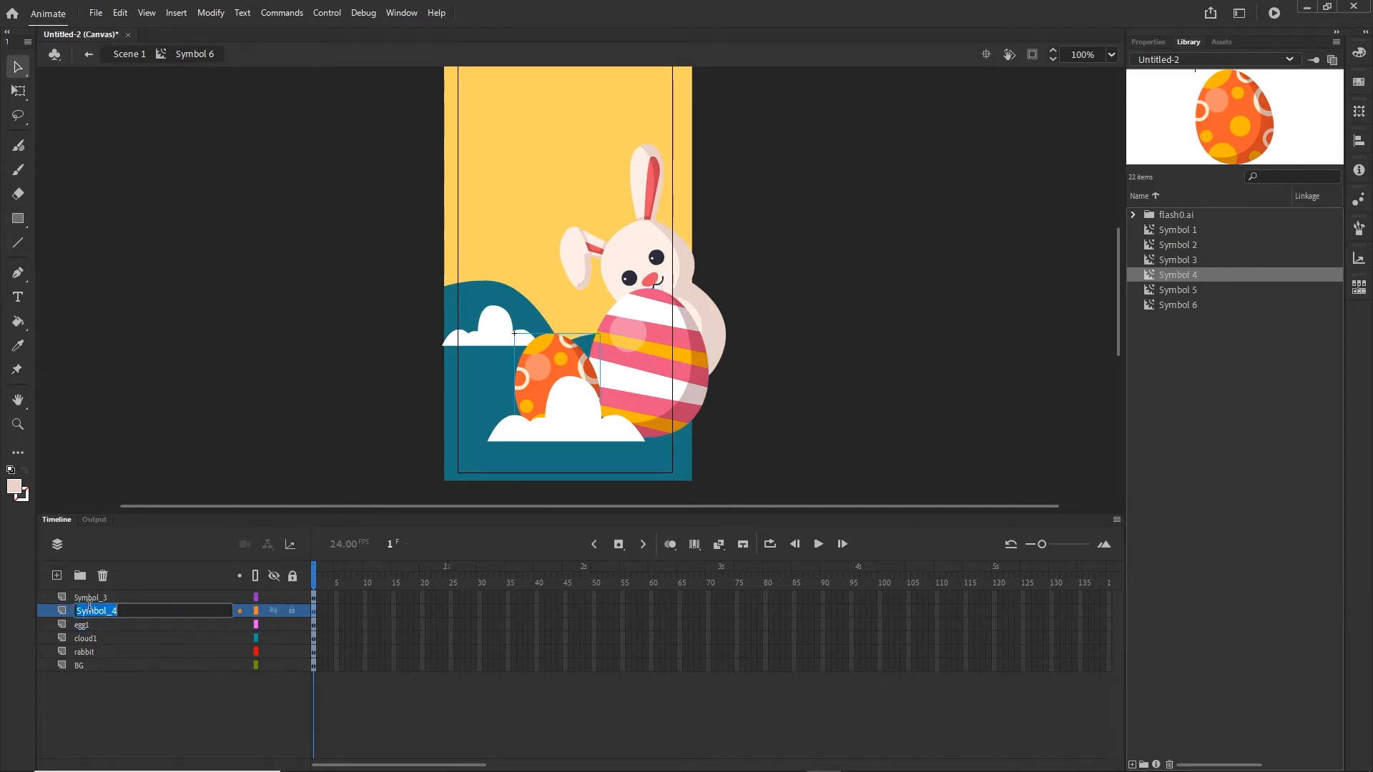
{"action": "type", "text": "egg2"}
{"action": "key", "text": "Return"}
Rename the large front cloud's layer cloud2.
{"action": "left_click", "coordinate": [97, 595]}
{"action": "double_click", "coordinate": [97, 594]}
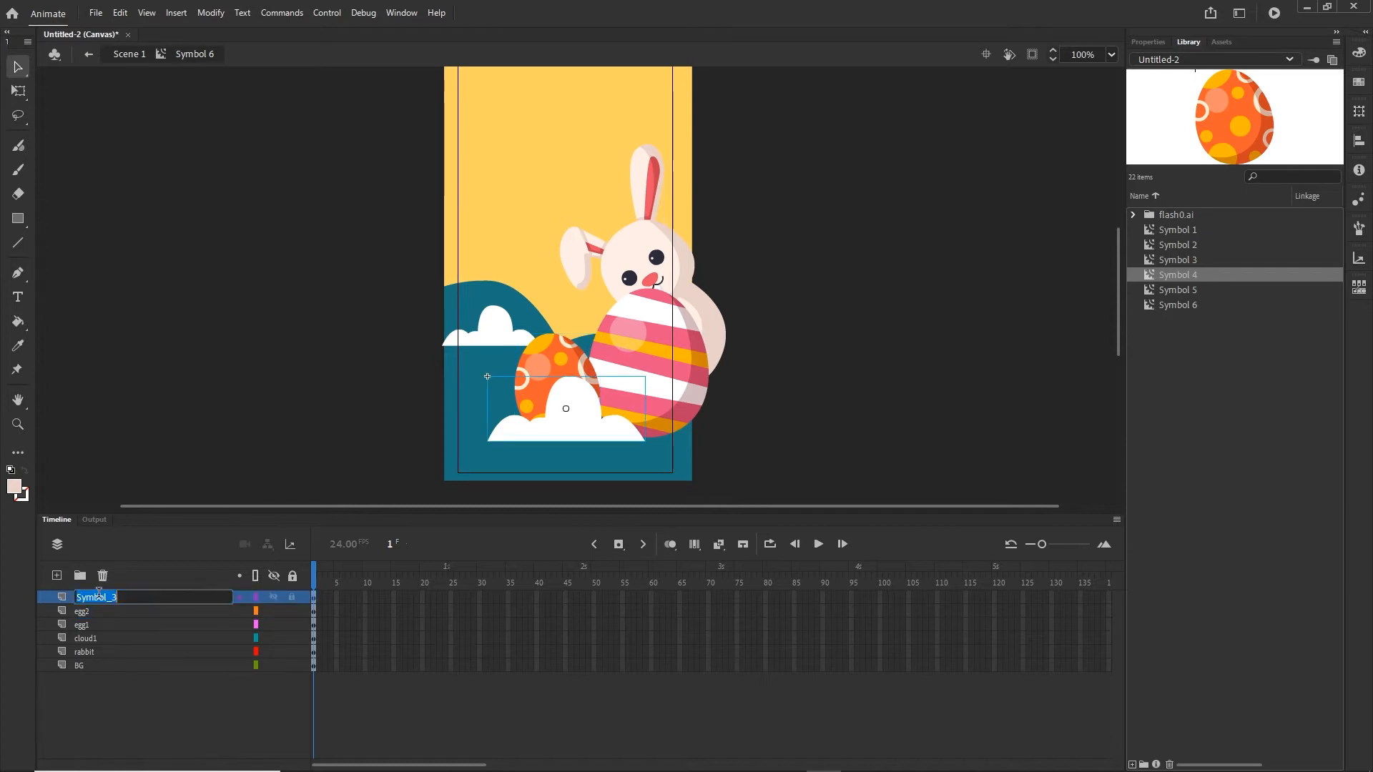
{"action": "type", "text": "cloud2"}
{"action": "key", "text": "Return"}
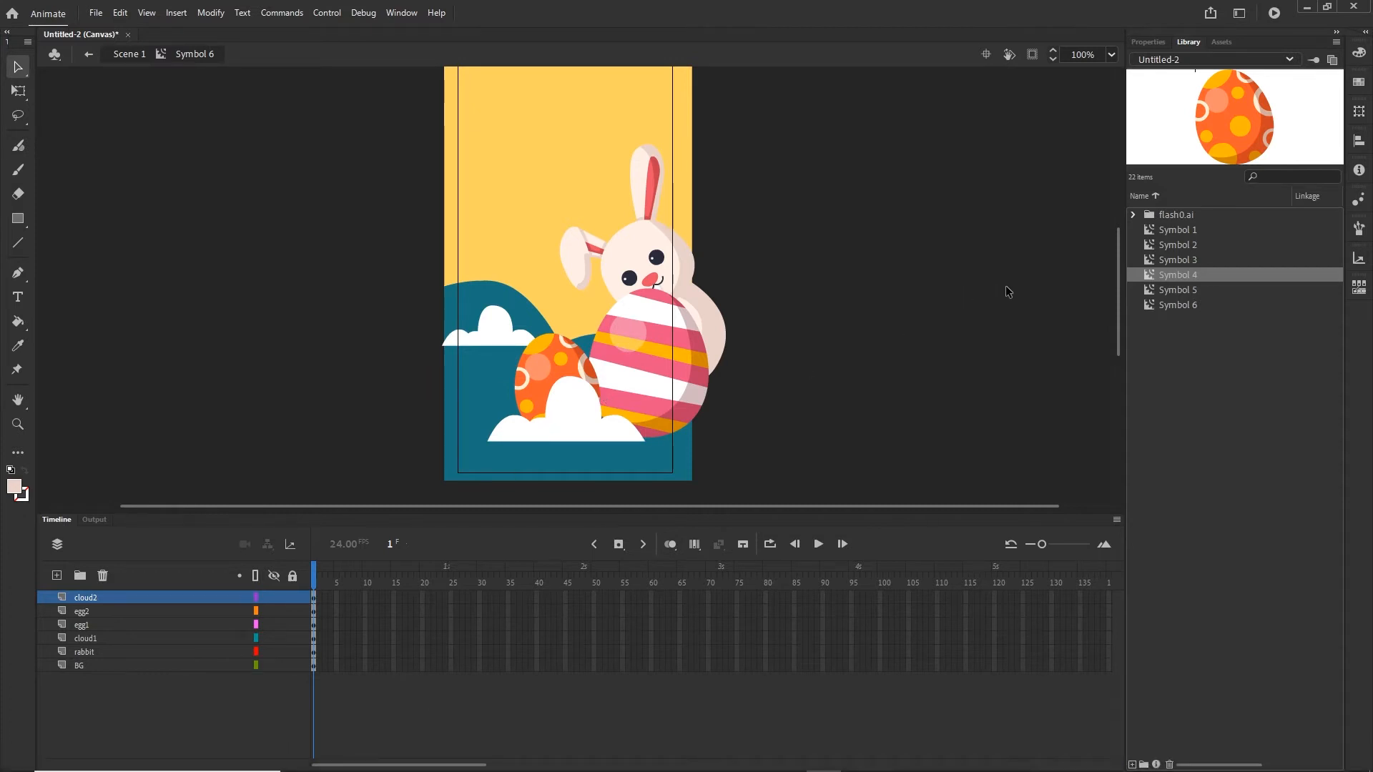
Check the object type of the rabbit, the eggs and the small cloud in their properties.
{"action": "left_click", "coordinate": [659, 276]}
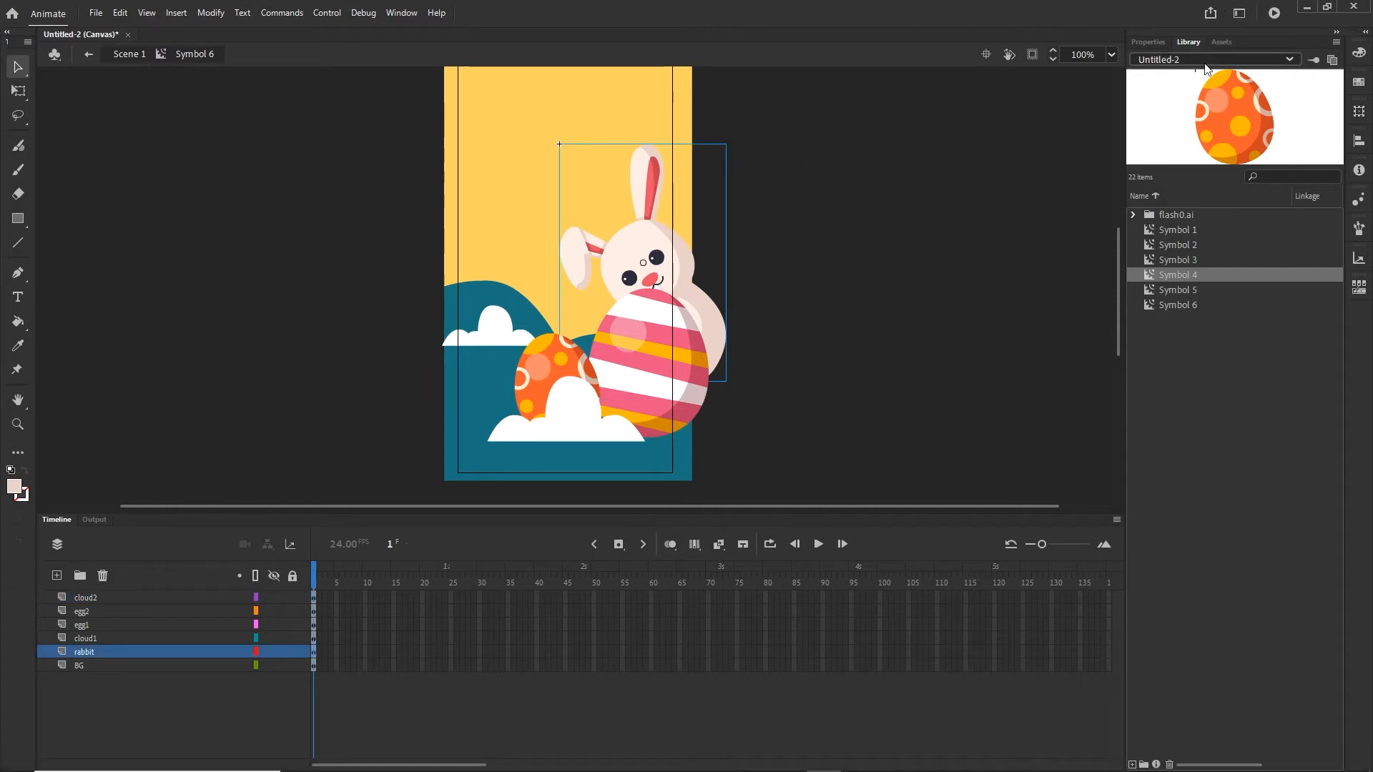
{"action": "left_click", "coordinate": [1147, 42]}
{"action": "left_click", "coordinate": [731, 370]}
{"action": "left_click", "coordinate": [647, 375]}
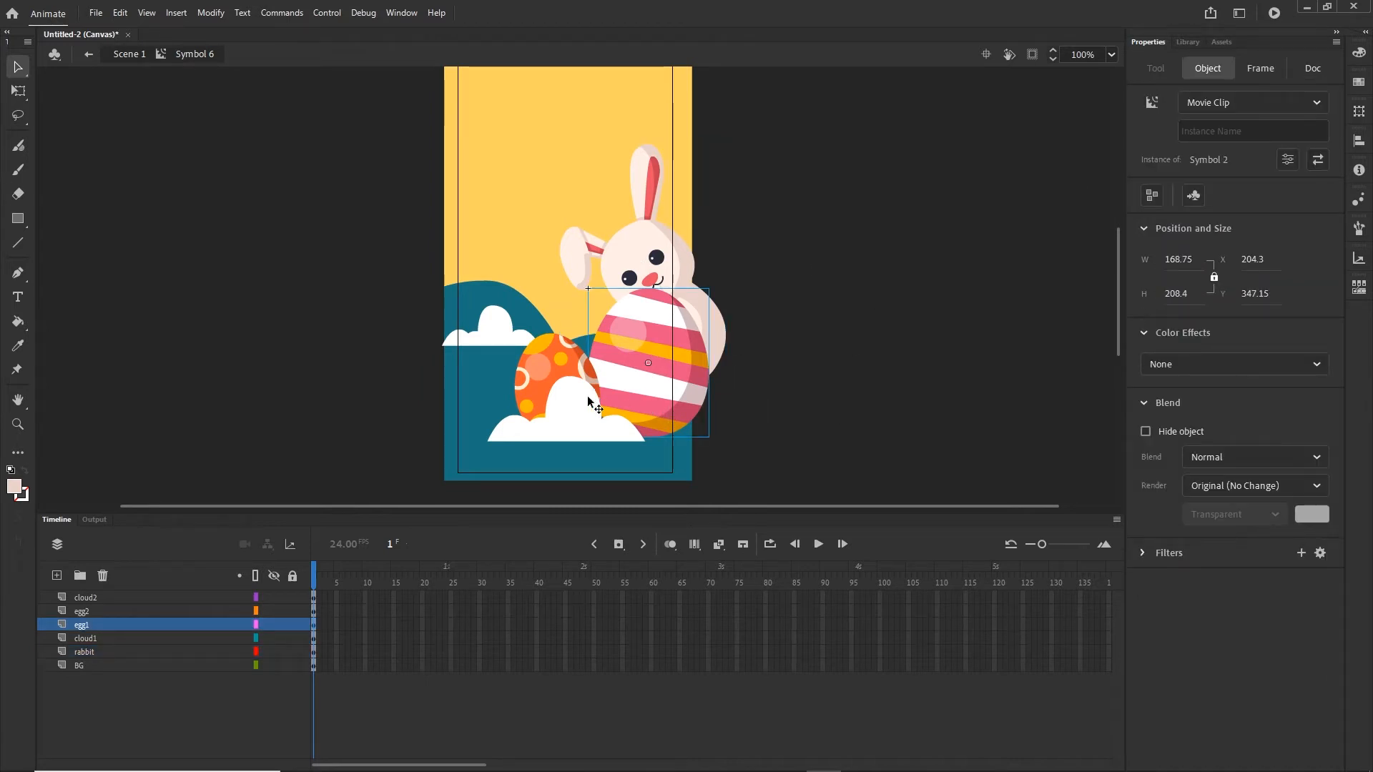
{"action": "left_click", "coordinate": [563, 372]}
{"action": "left_click", "coordinate": [535, 350]}
{"action": "left_click", "coordinate": [487, 326]}
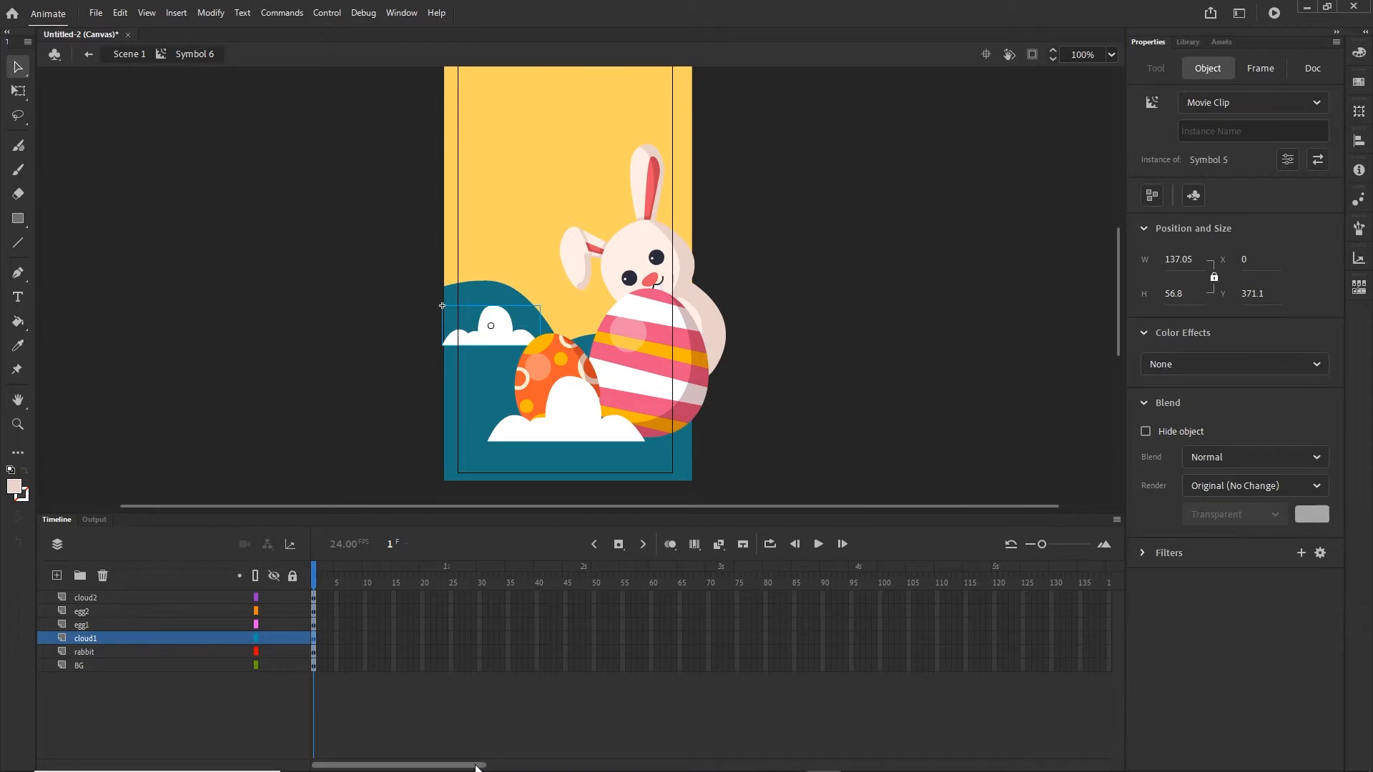
Extend all six layers of the combined symbol's timeline by inserting frames up to frame 300.
{"action": "left_click_drag", "start_coordinate": [478, 767], "coordinate": [751, 767]}
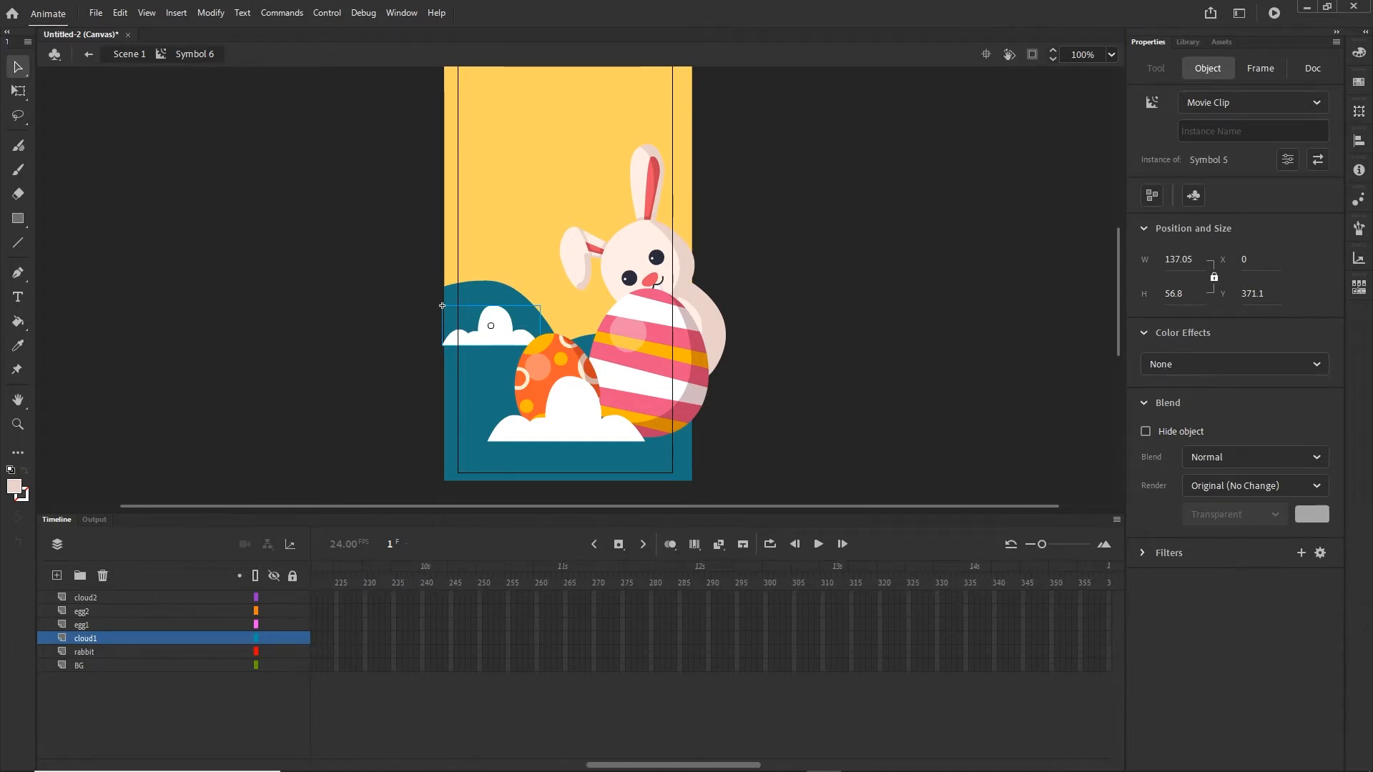
{"action": "left_click_drag", "start_coordinate": [762, 670], "coordinate": [767, 598]}
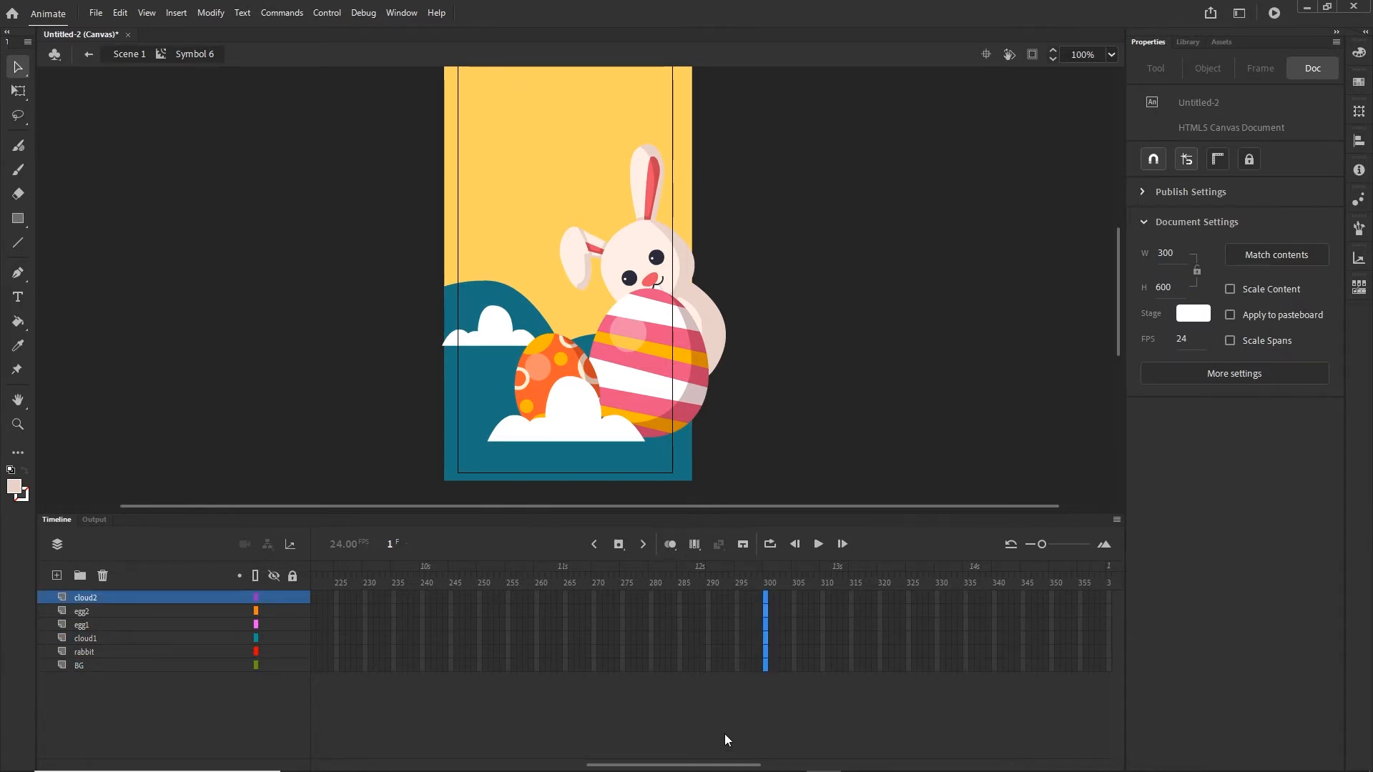
{"action": "key", "text": "F5"}
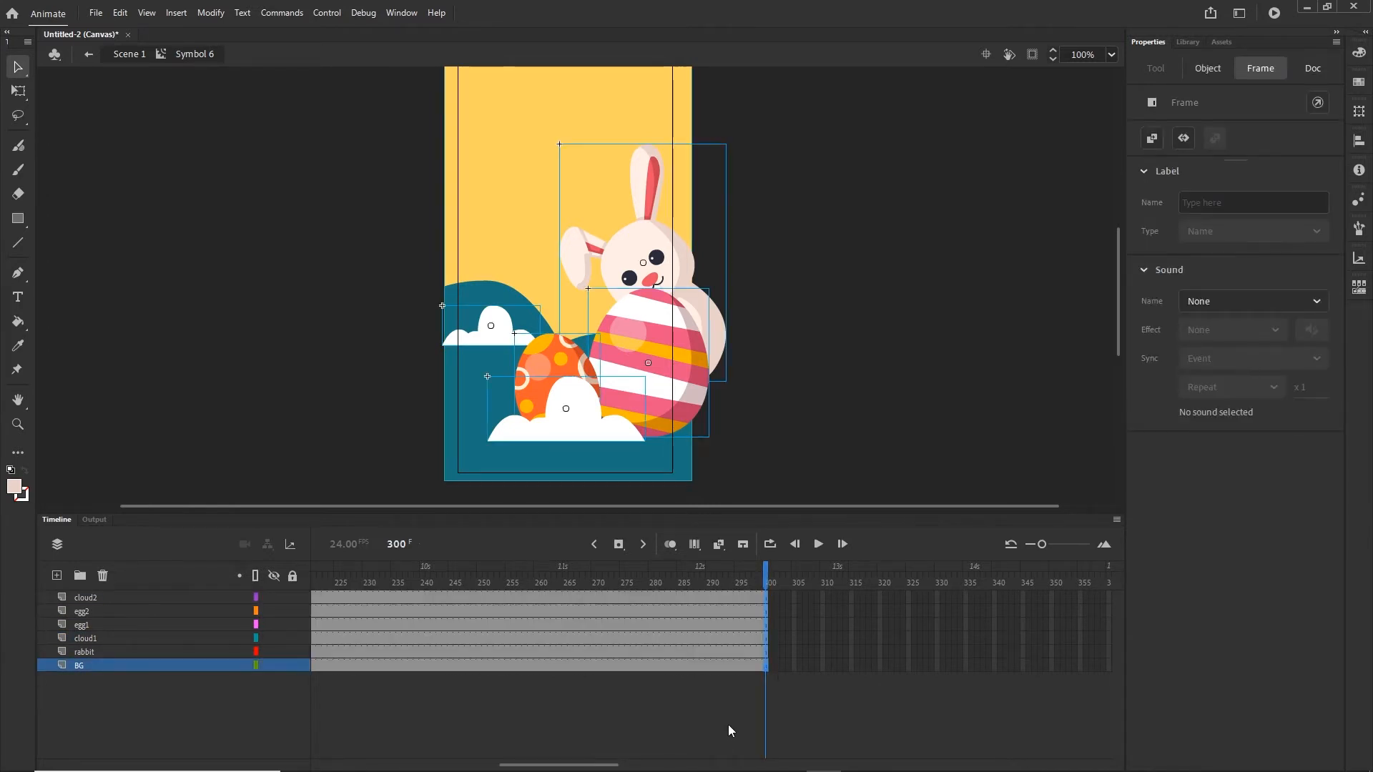
{"action": "right_click", "coordinate": [768, 670]}
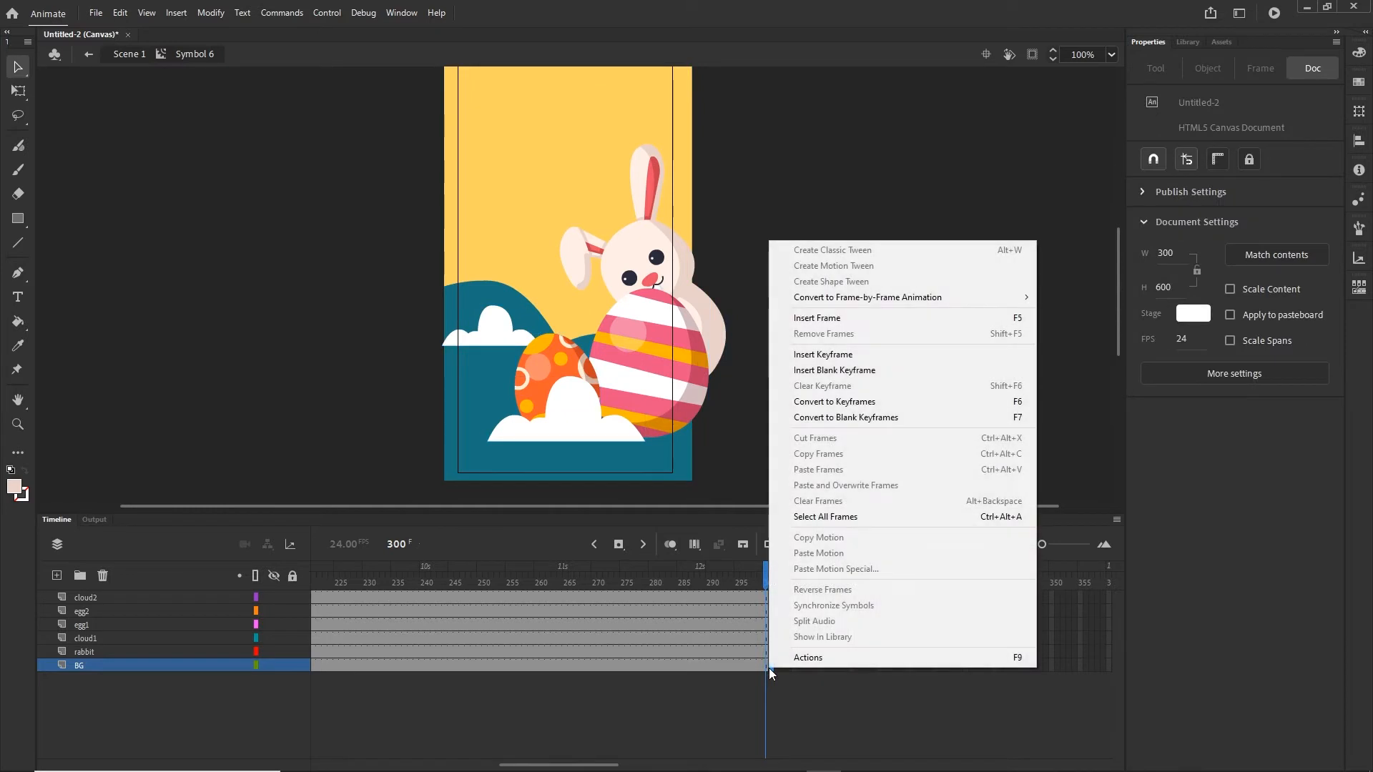
Insert keyframes at frame 60 on all six layers of the symbol's timeline.
{"action": "left_click", "coordinate": [912, 732]}
{"action": "left_click_drag", "start_coordinate": [768, 573], "coordinate": [2, 628]}
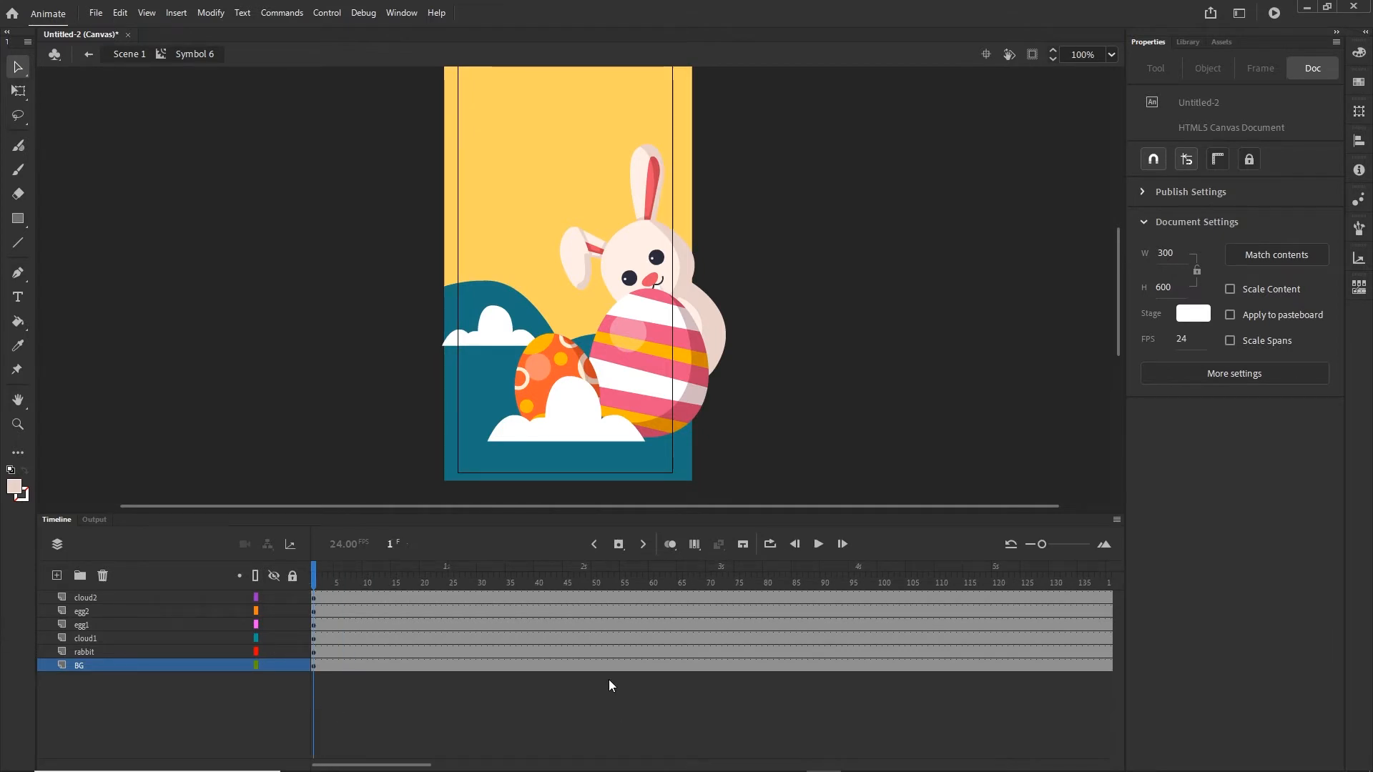
{"action": "left_click", "coordinate": [653, 662]}
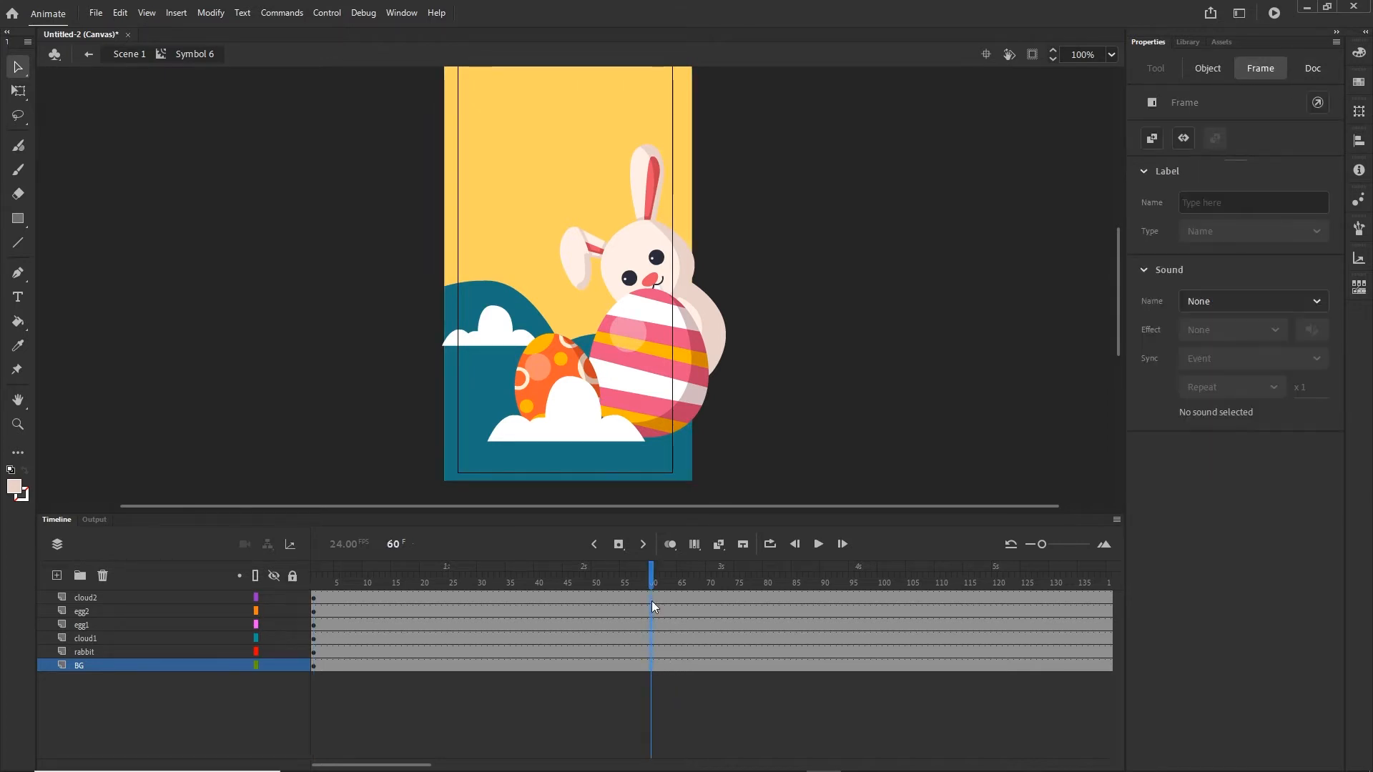
{"action": "left_click_drag", "start_coordinate": [653, 662], "coordinate": [651, 601]}
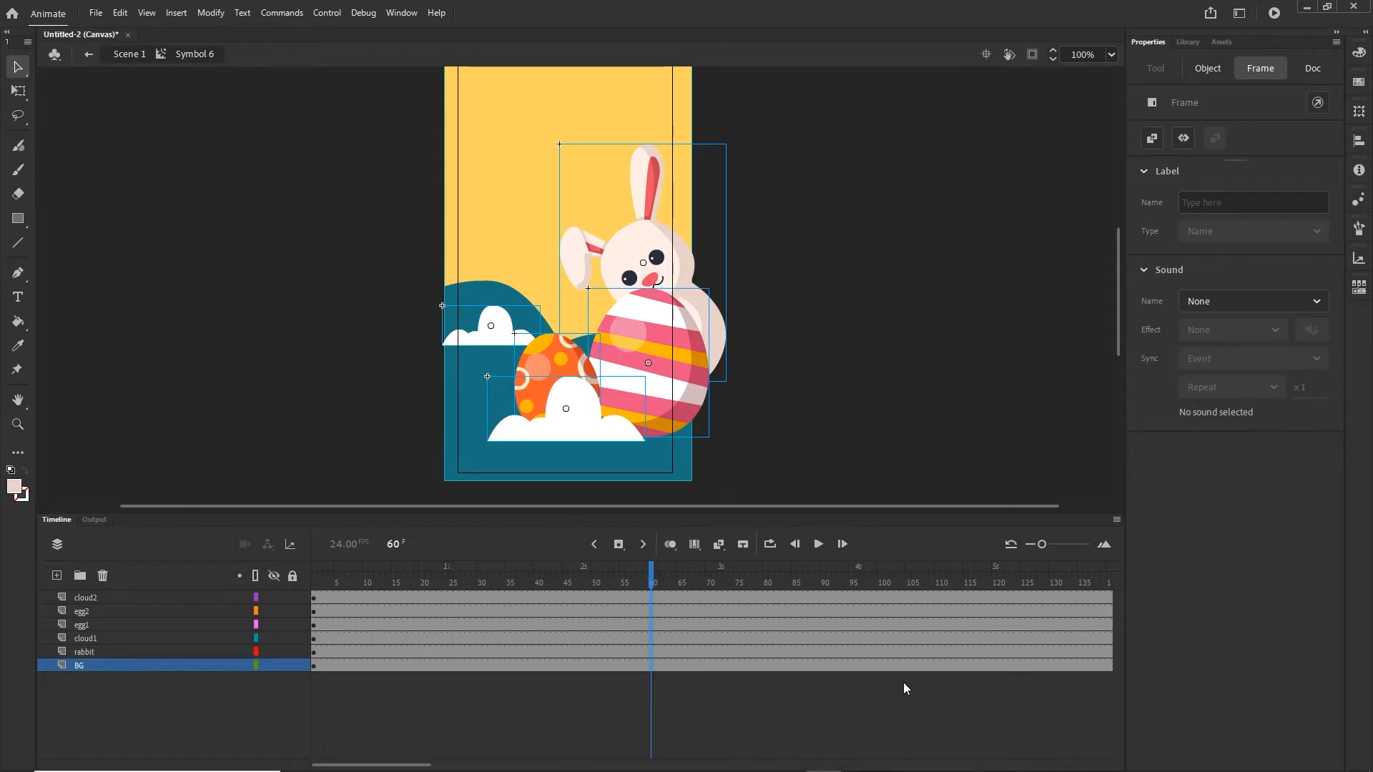
{"action": "key", "text": "F6"}
{"action": "left_click", "coordinate": [828, 714]}
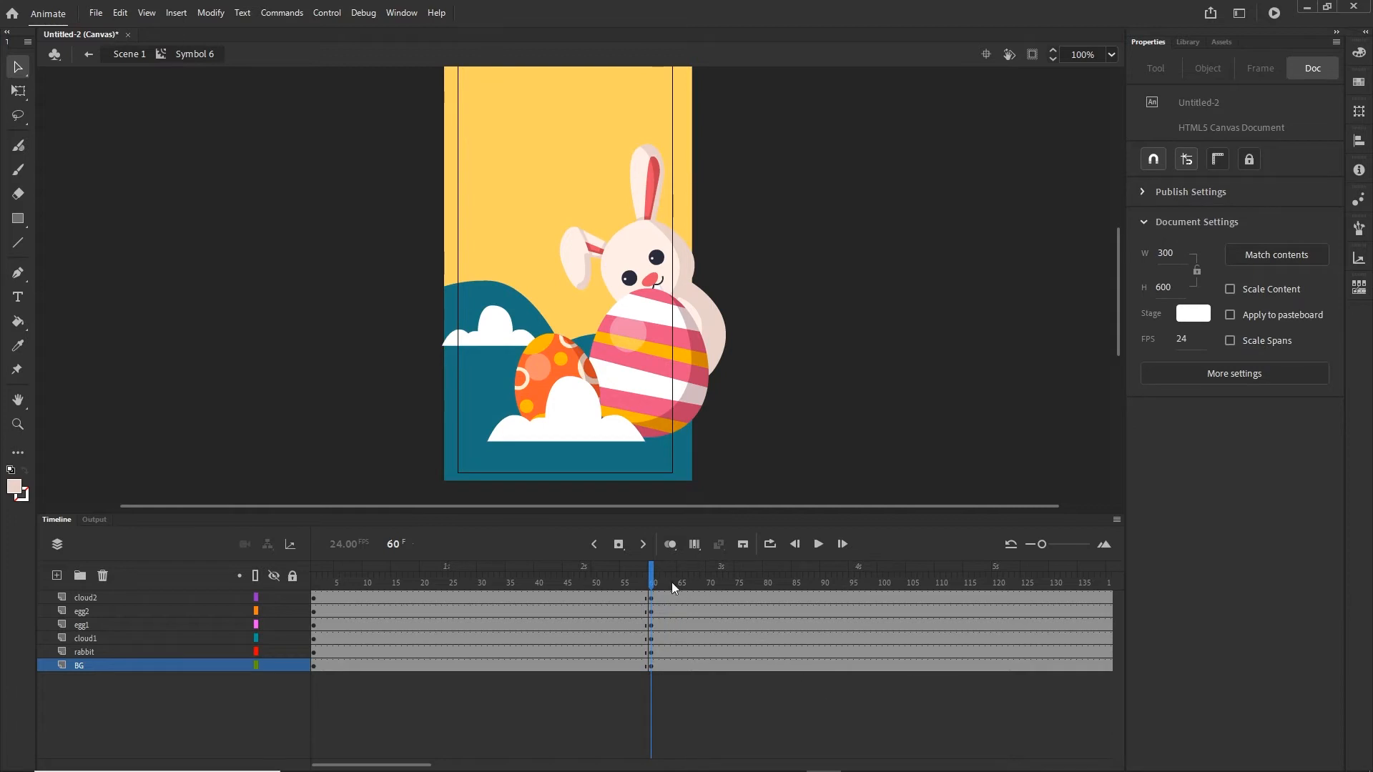
Clear the BG layer's keyframe at frame 60.
{"action": "left_click_drag", "start_coordinate": [649, 577], "coordinate": [244, 619]}
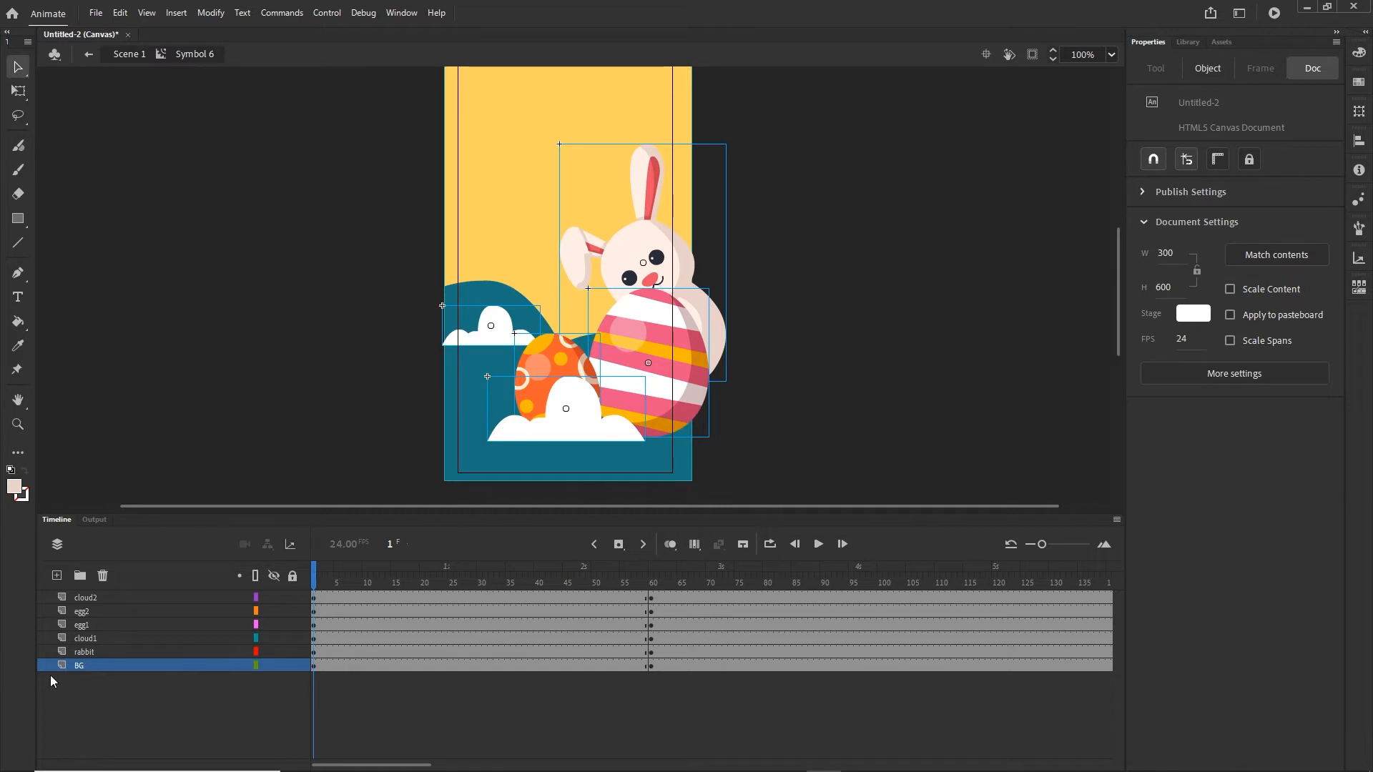
{"action": "left_click", "coordinate": [651, 667]}
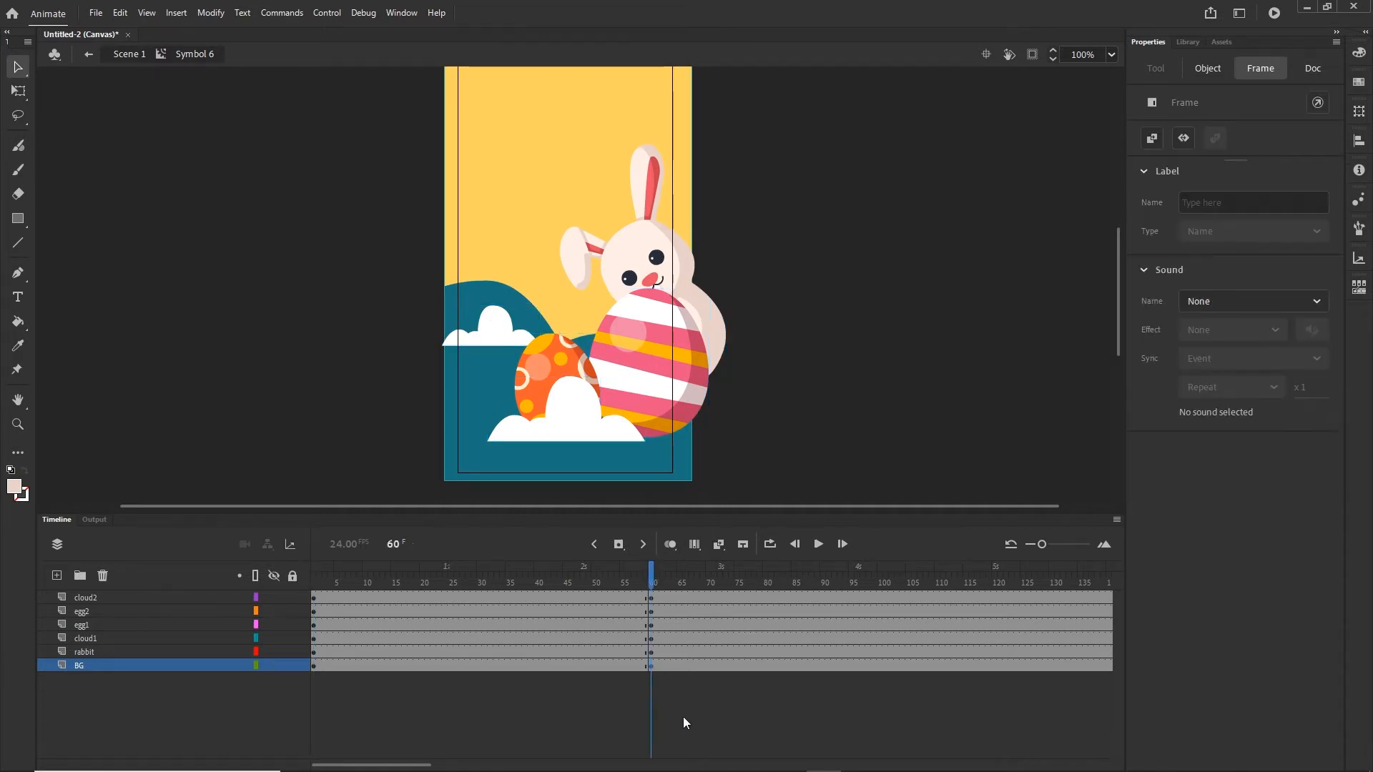
{"action": "right_click", "coordinate": [651, 670]}
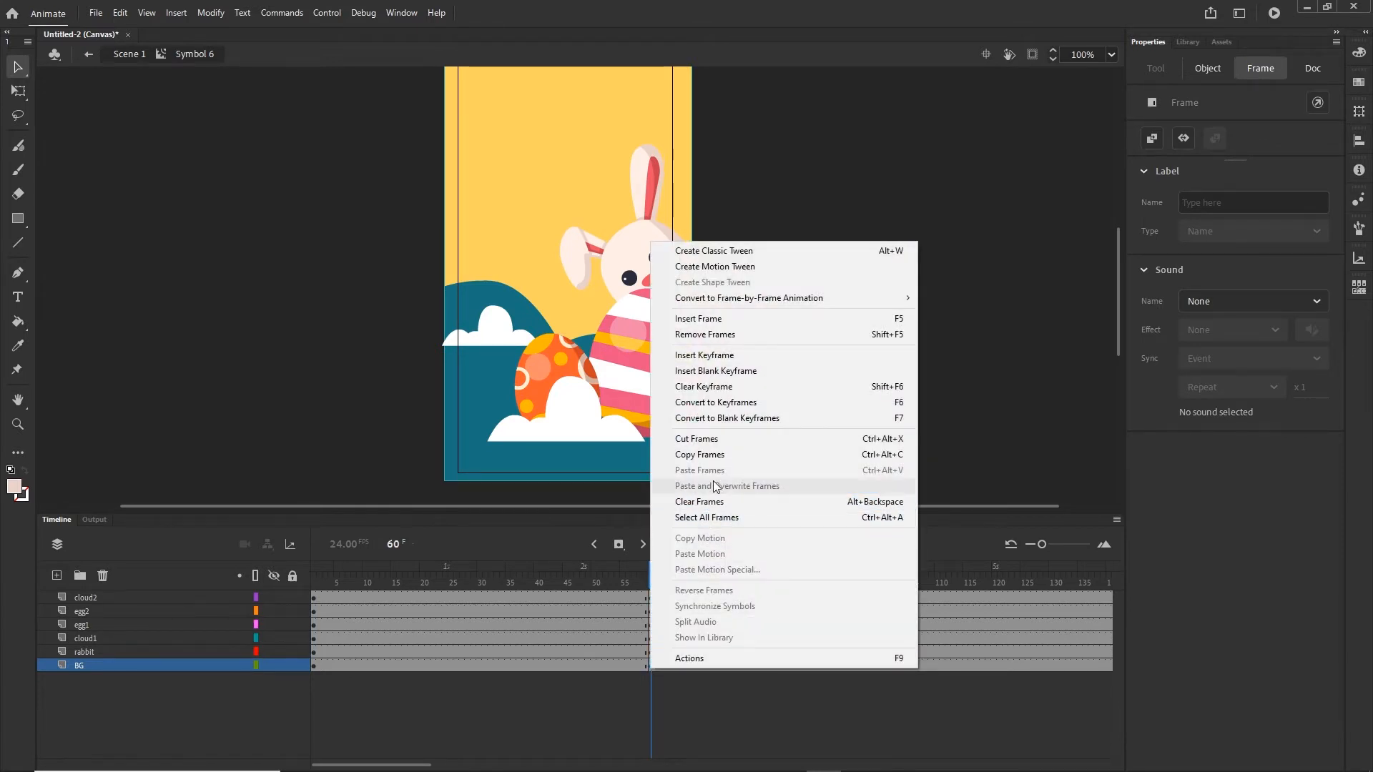
{"action": "left_click", "coordinate": [874, 390]}
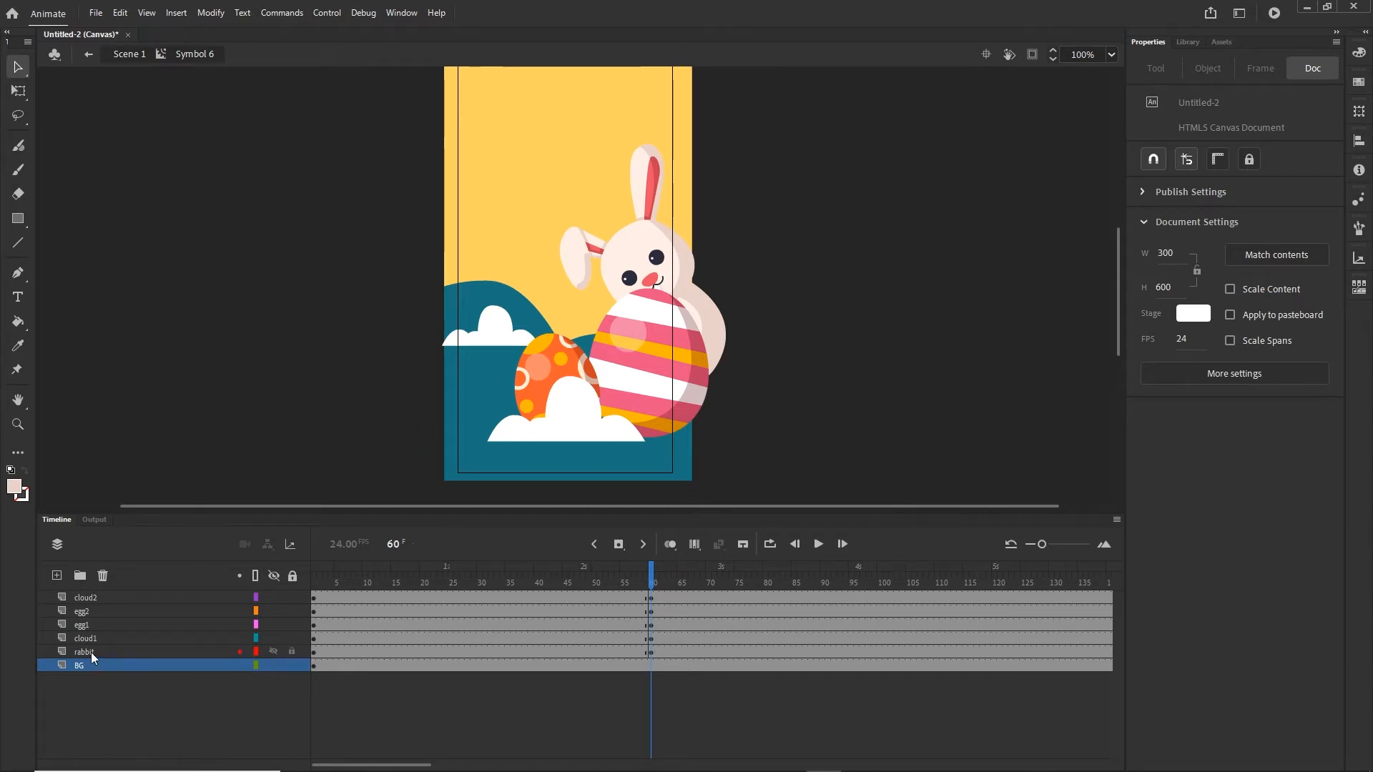
Move the cloud1 layer up in the stacking order so it sits directly below cloud2.
{"action": "left_click", "coordinate": [84, 596]}
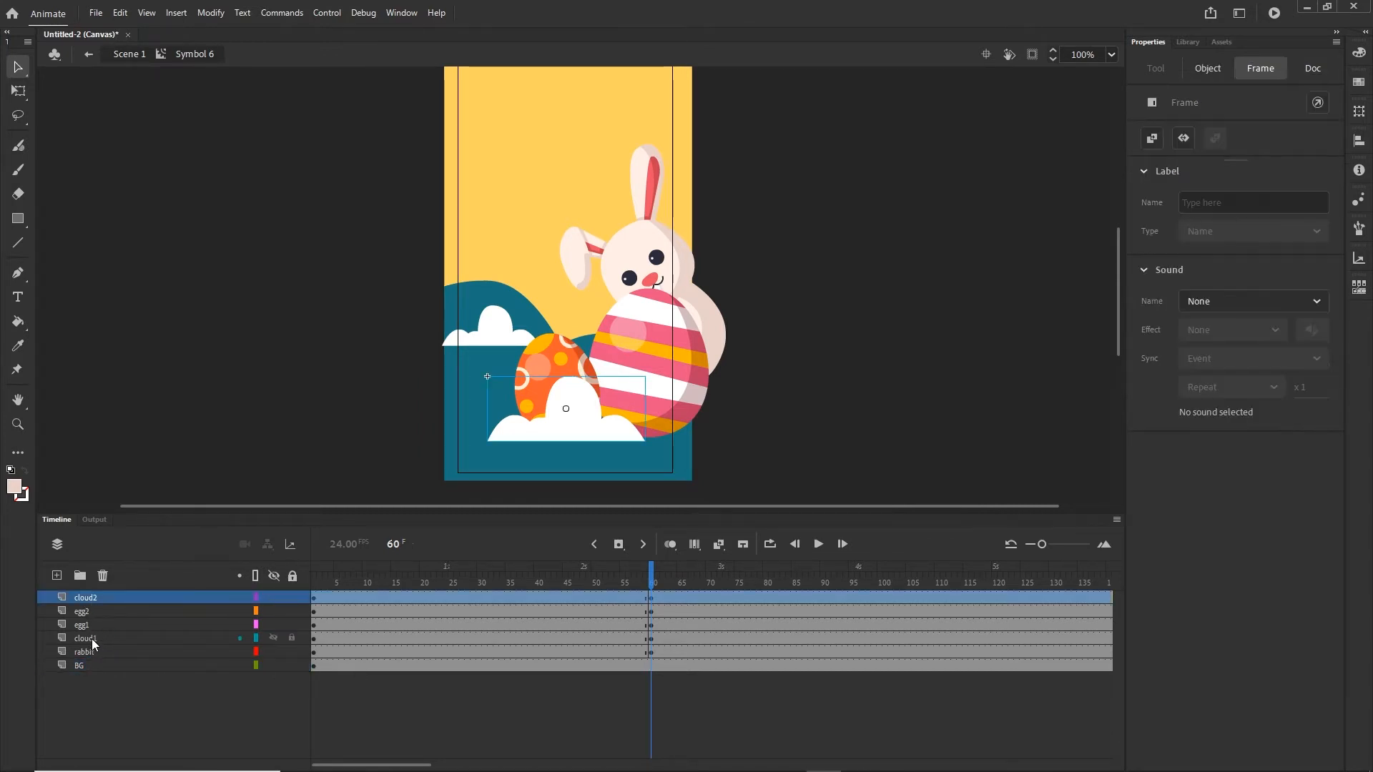
{"action": "left_click", "coordinate": [92, 638]}
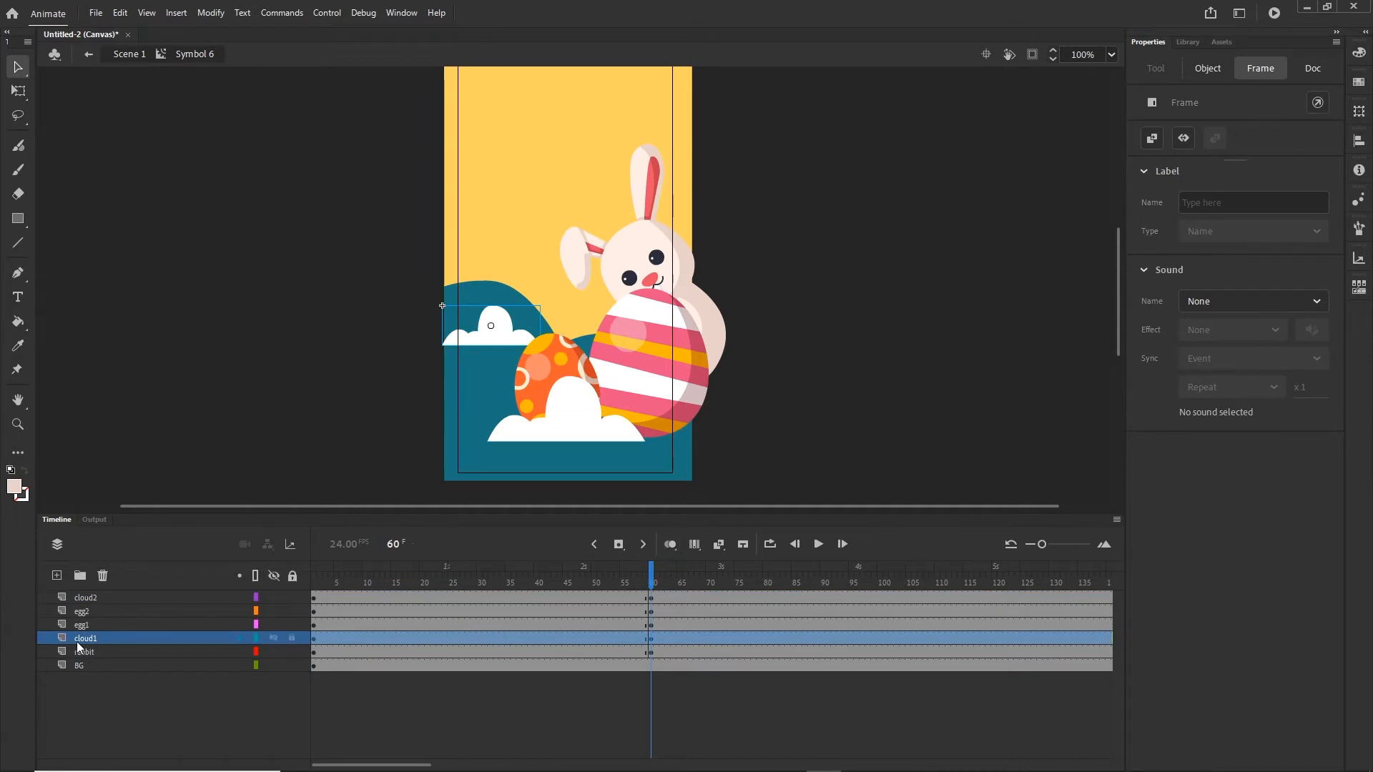
{"action": "left_click_drag", "start_coordinate": [82, 643], "coordinate": [86, 608]}
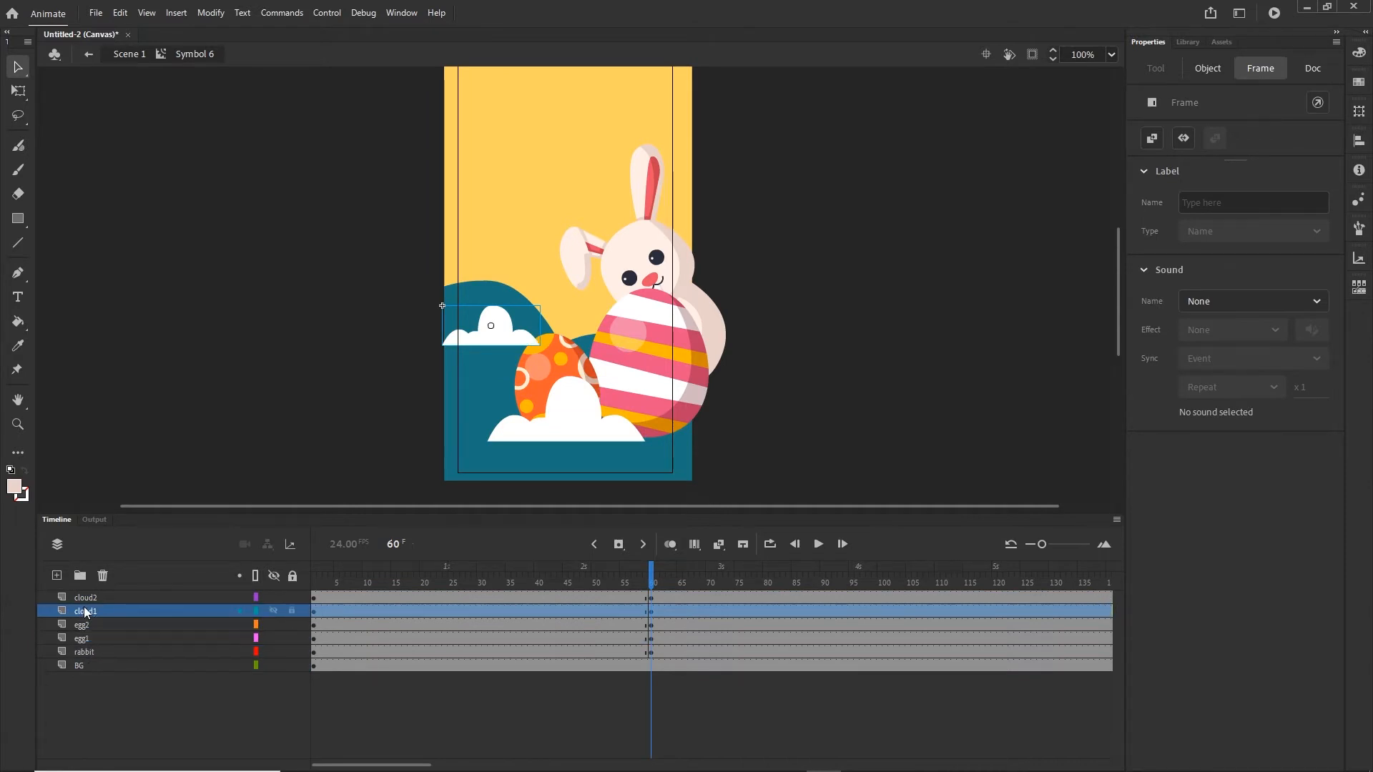
{"action": "left_click", "coordinate": [143, 698]}
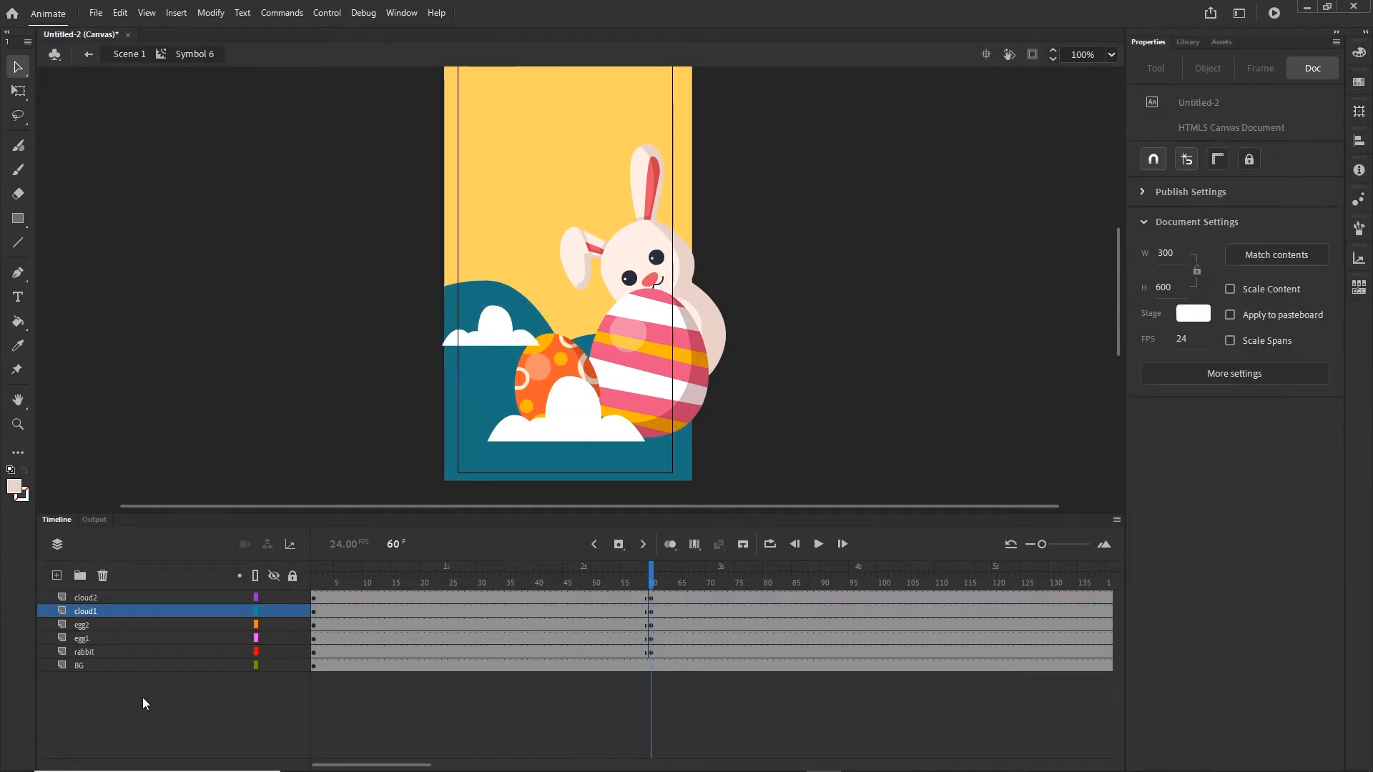
Clear the keyframes at frame 60 on the cloud1 and cloud2 layers.
{"action": "left_click", "coordinate": [652, 613]}
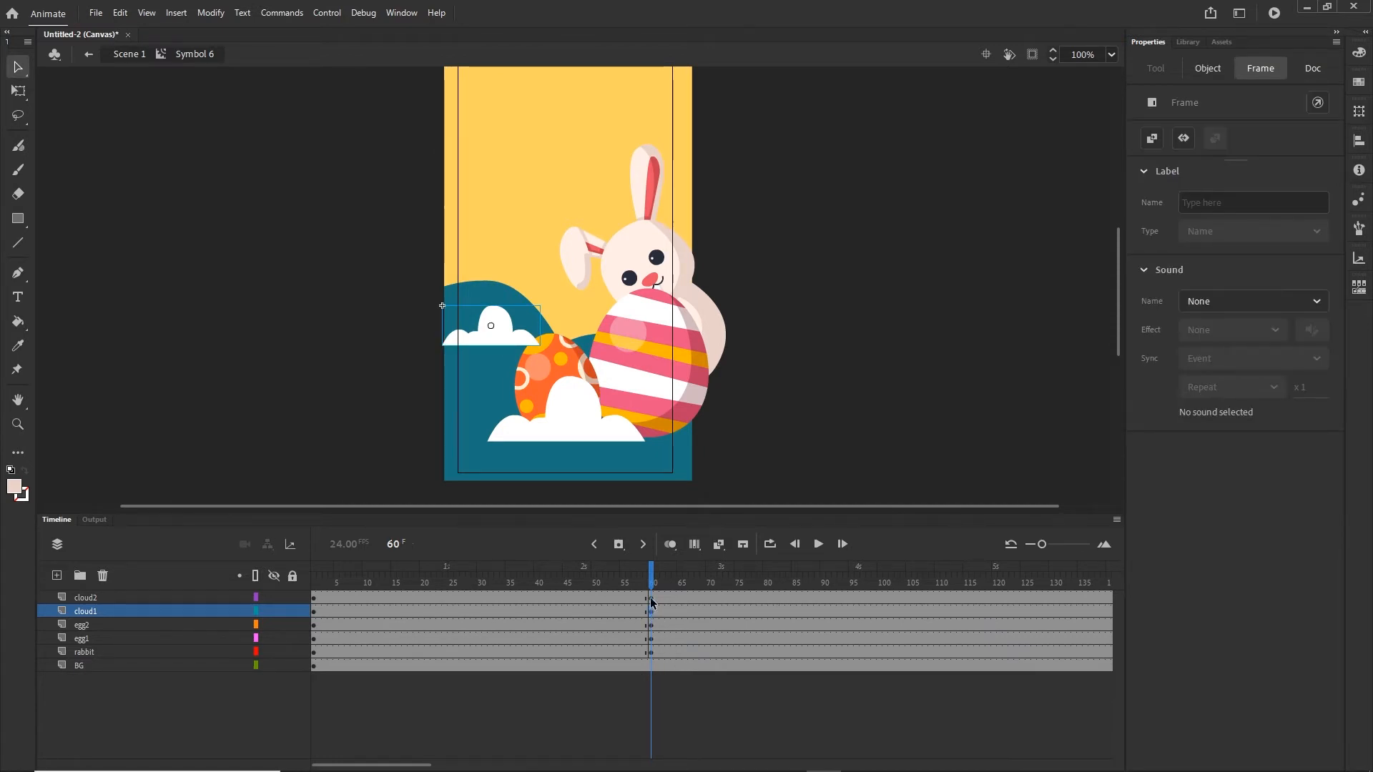
{"action": "left_click", "coordinate": [651, 604], "text": "shift"}
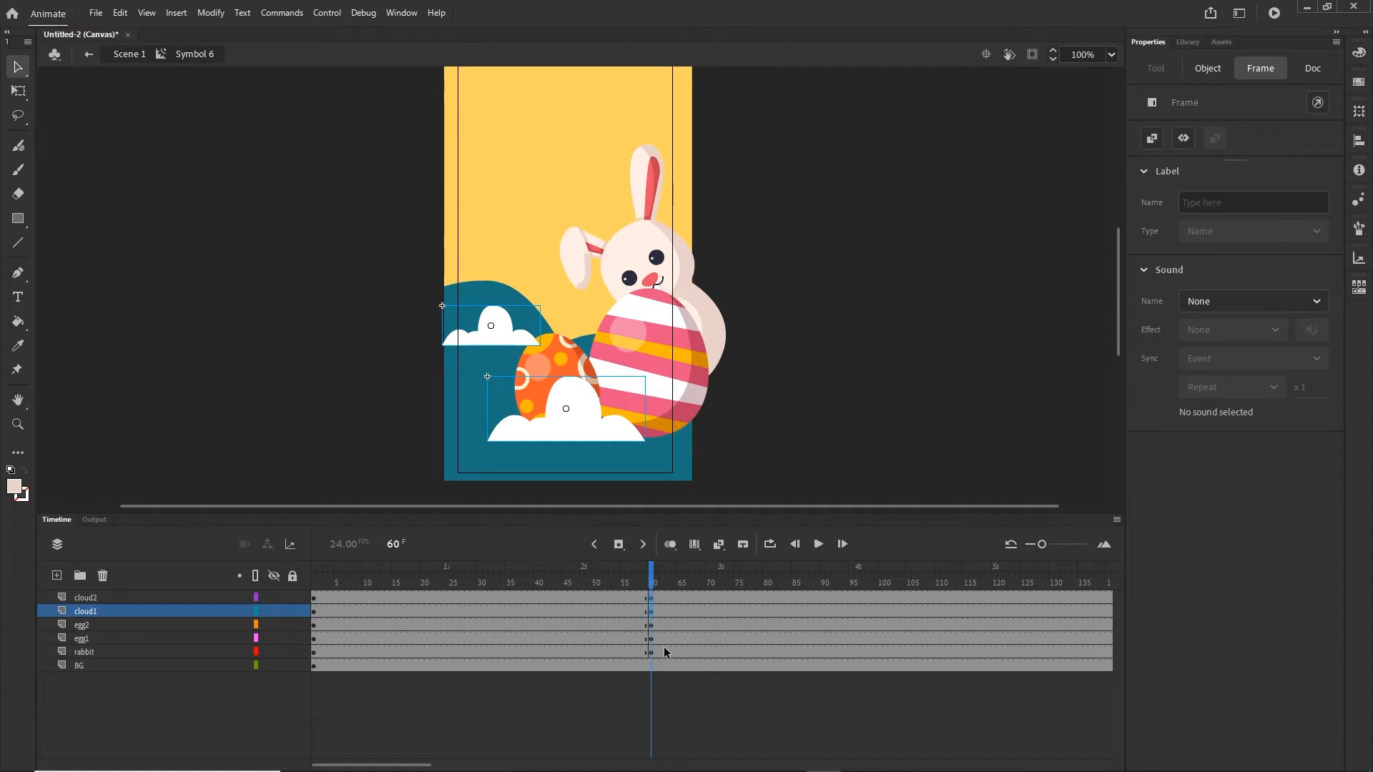
{"action": "right_click", "coordinate": [654, 599]}
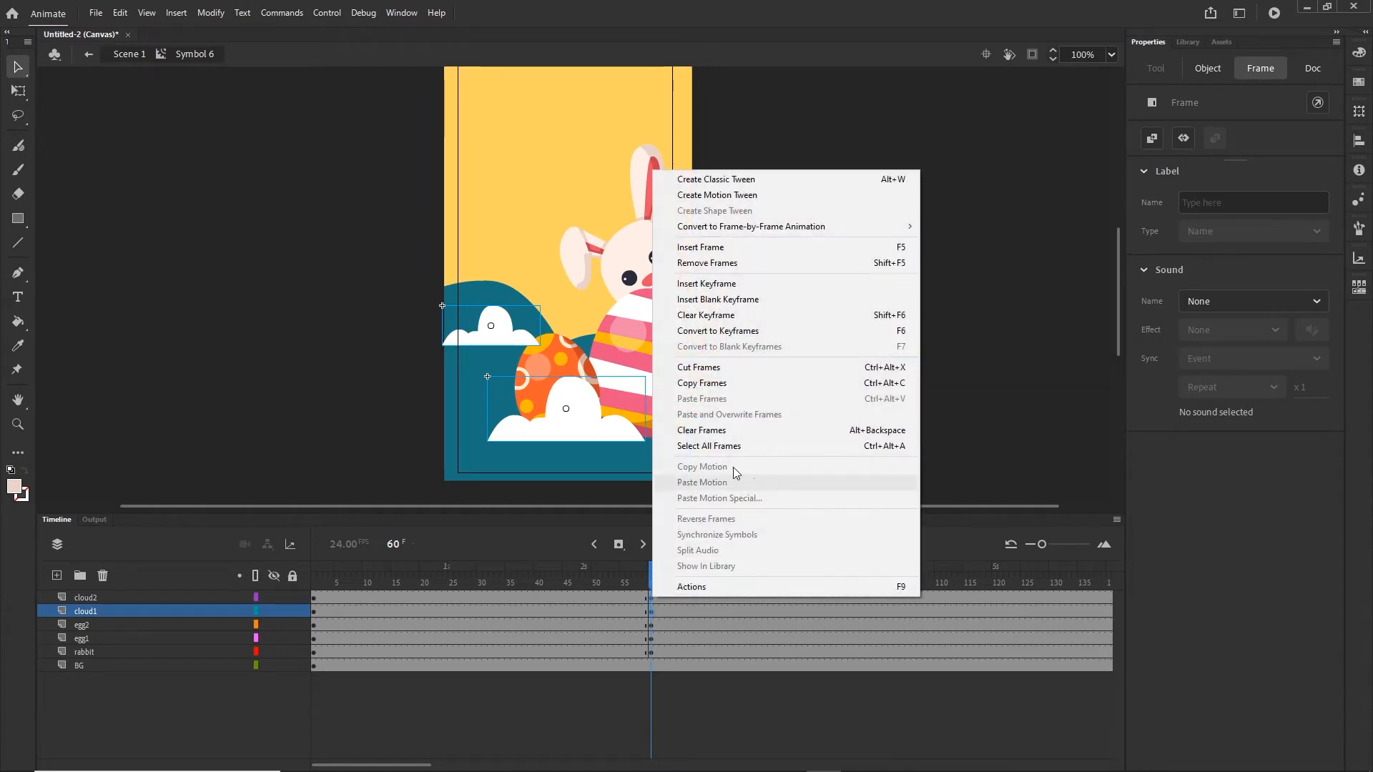
{"action": "left_click", "coordinate": [718, 315]}
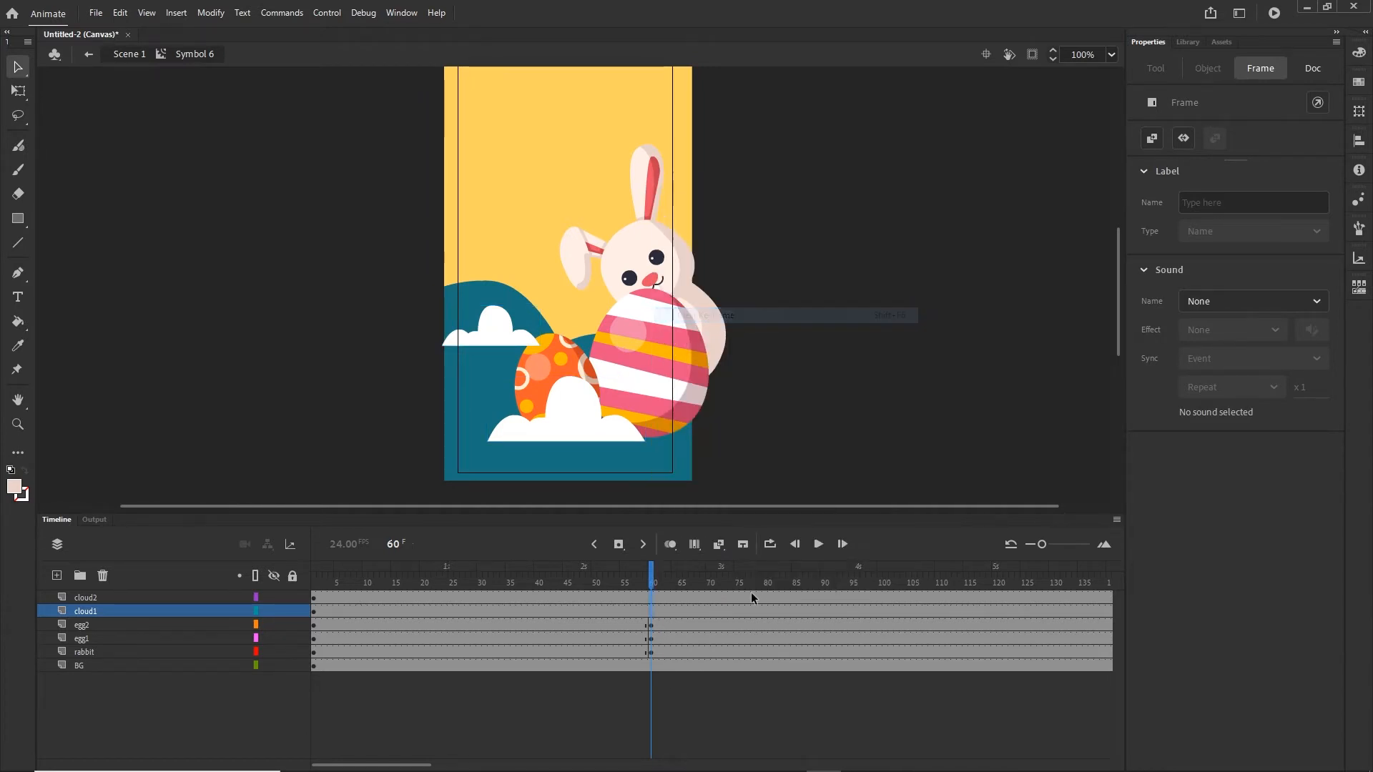
Move both clouds into the yellow sky, the small one to about X 28, Y 27 and the large one to about X 28, Y 104.
{"action": "left_click", "coordinate": [759, 665]}
{"action": "left_click_drag", "start_coordinate": [759, 569], "coordinate": [680, 569]}
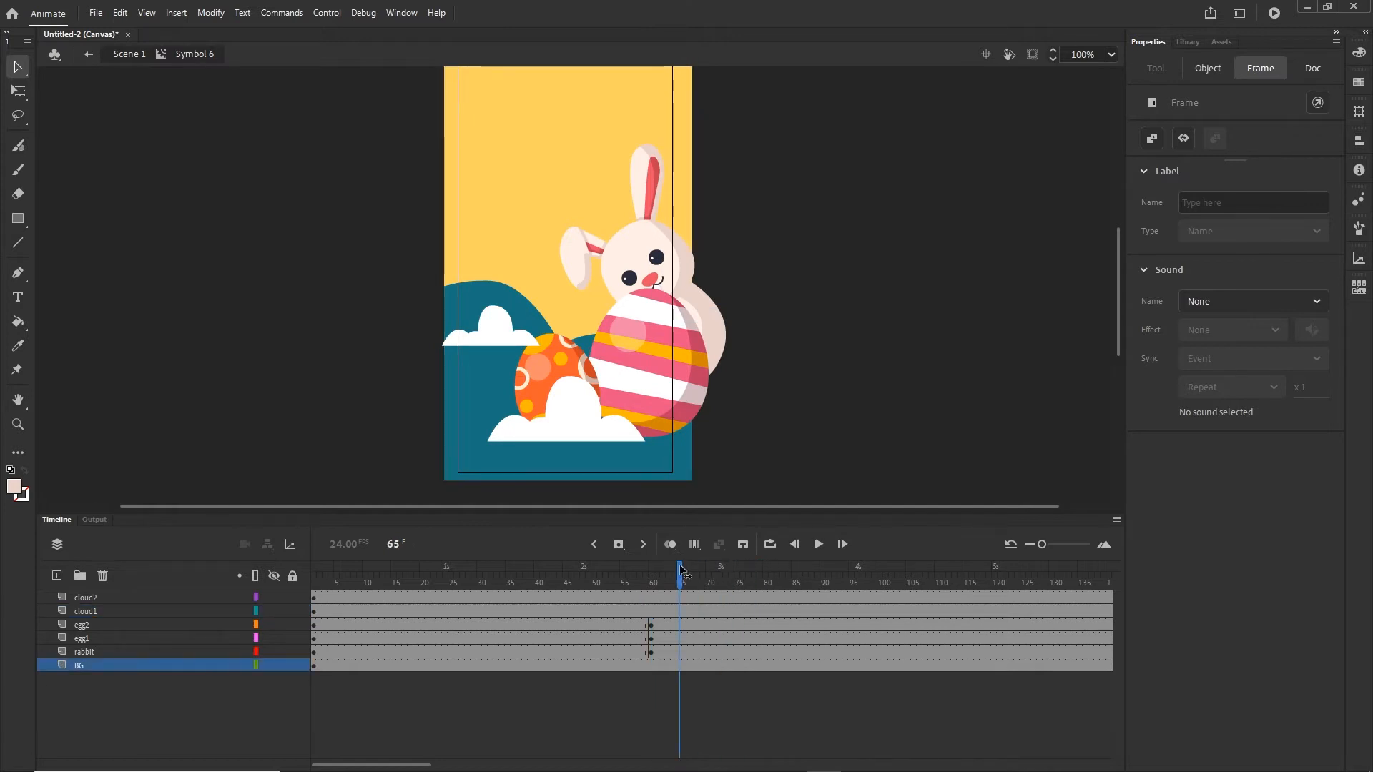
{"action": "left_click_drag", "start_coordinate": [816, 379], "coordinate": [815, 415]}
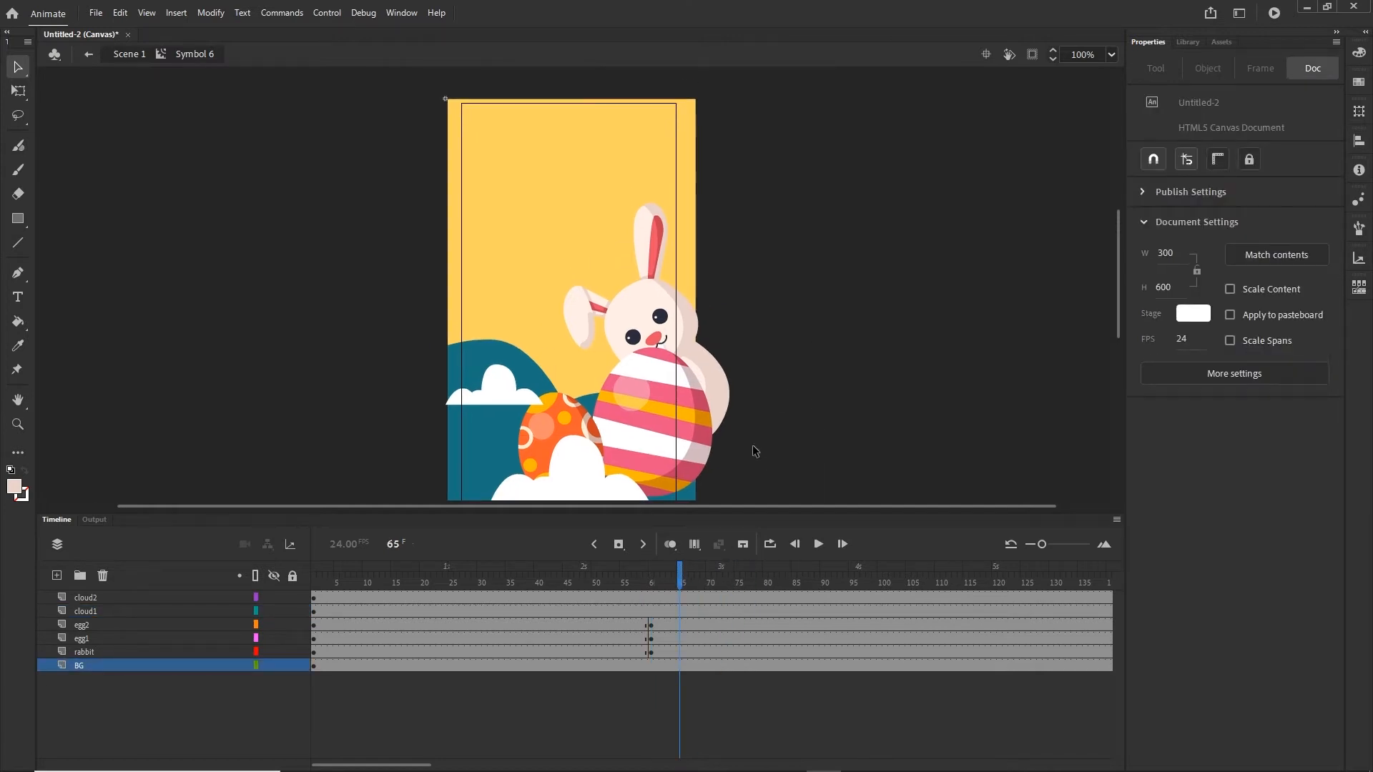
{"action": "left_click", "coordinate": [506, 400]}
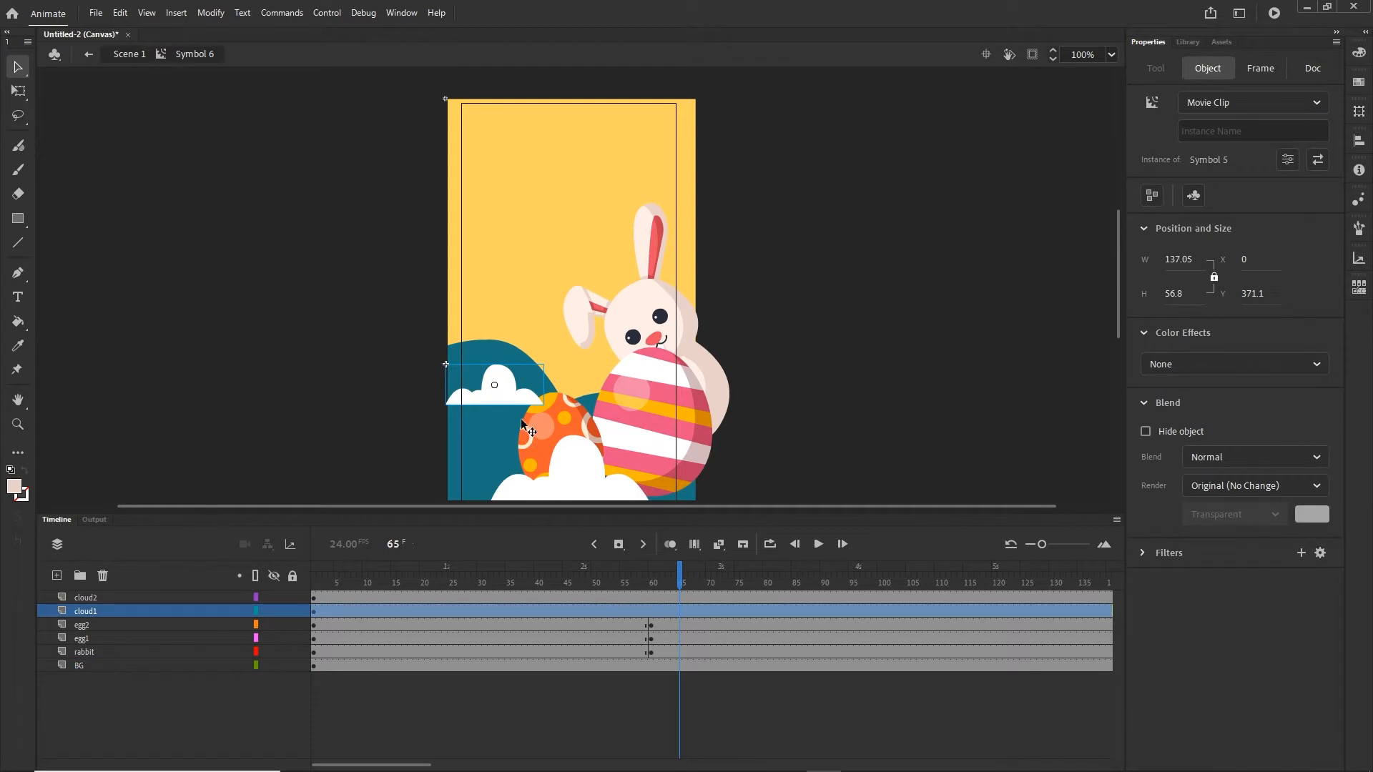
{"action": "left_click_drag", "start_coordinate": [512, 402], "coordinate": [531, 155]}
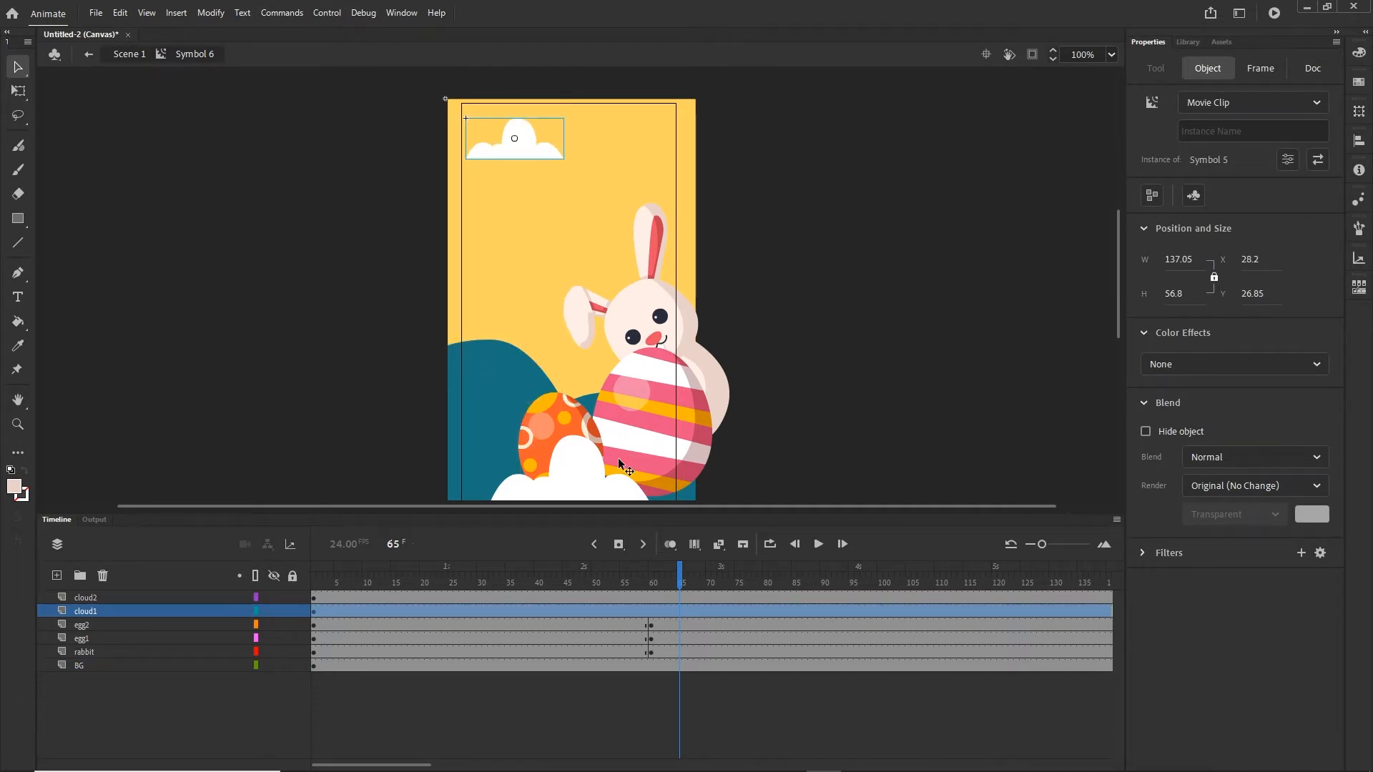
{"action": "left_click_drag", "start_coordinate": [591, 478], "coordinate": [562, 213]}
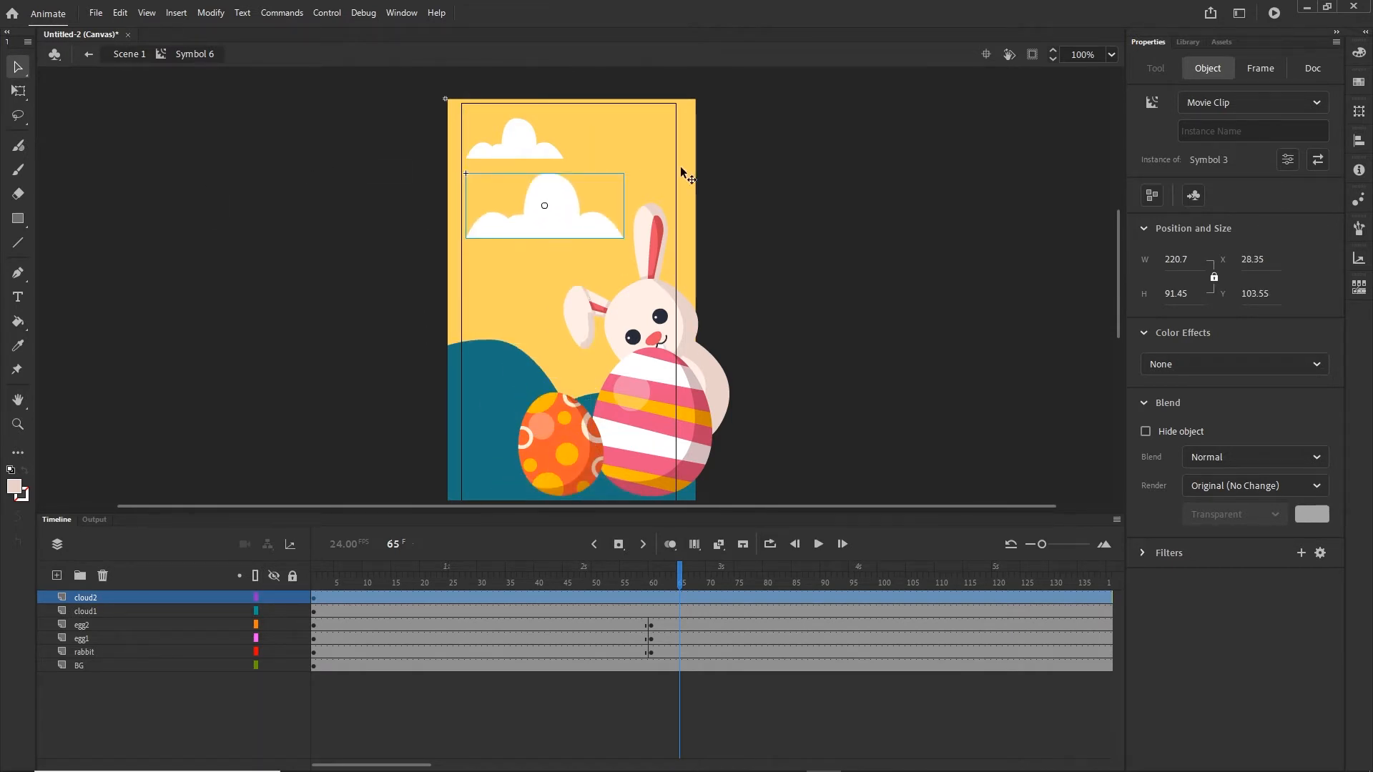
At frame 60, shift the rabbit inward and slightly up to about X 118, Y 135.
{"action": "left_click_drag", "start_coordinate": [886, 358], "coordinate": [882, 301]}
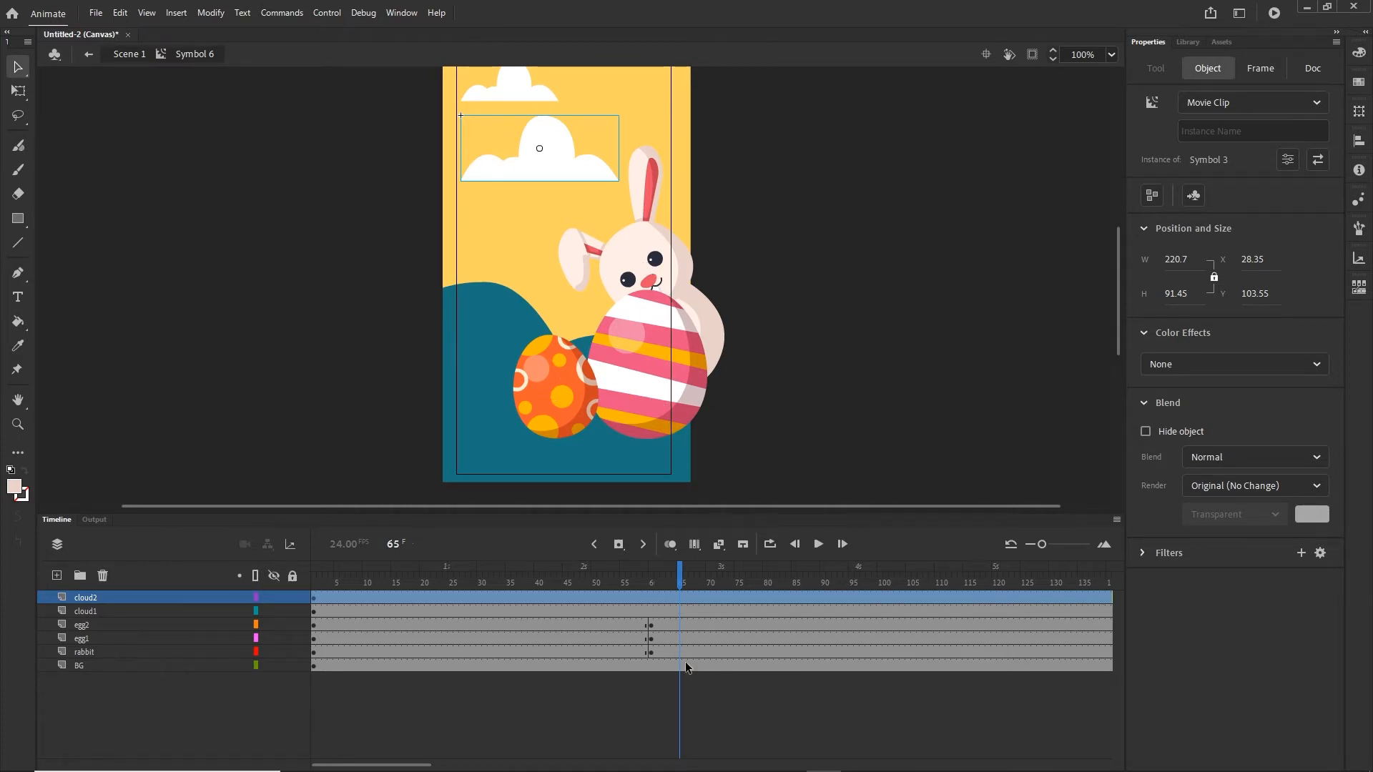
{"action": "left_click", "coordinate": [649, 652]}
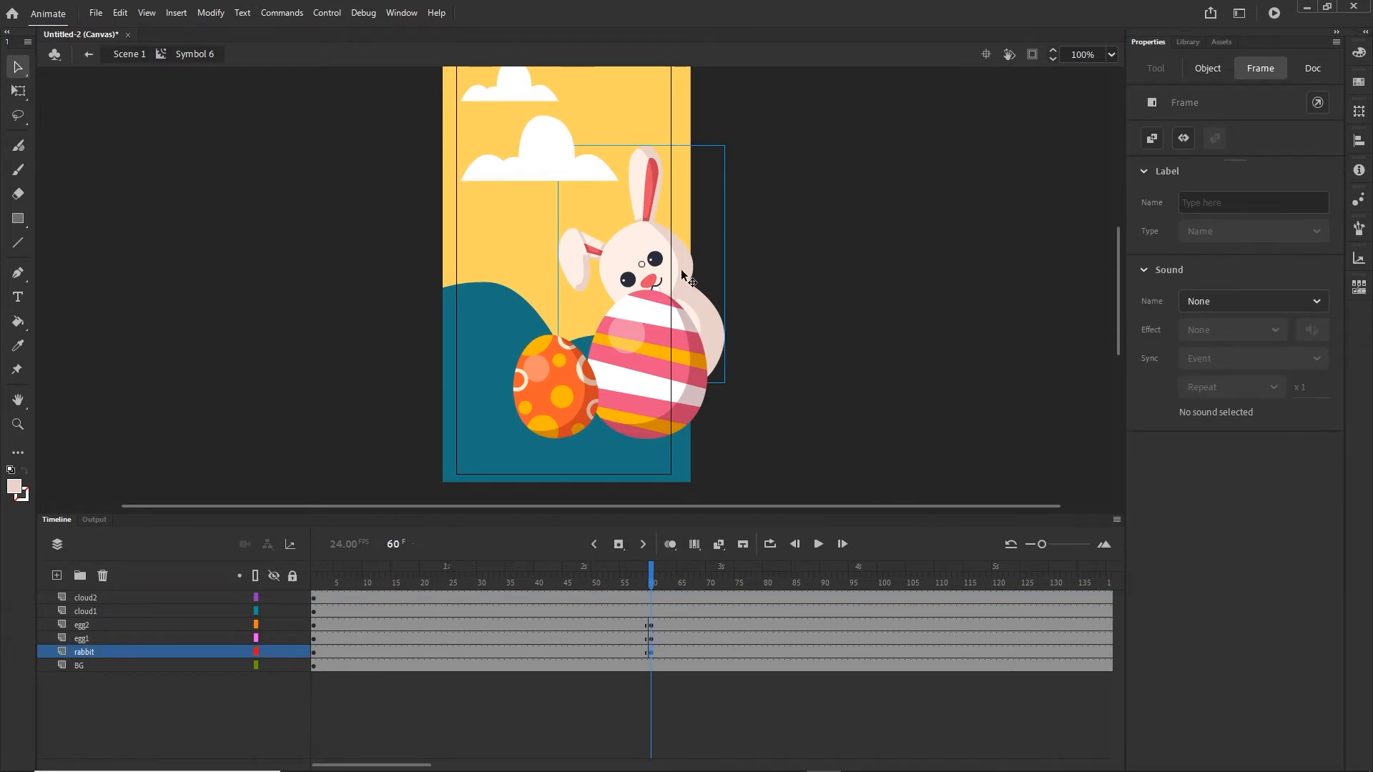
{"action": "left_click_drag", "start_coordinate": [683, 275], "coordinate": [647, 267]}
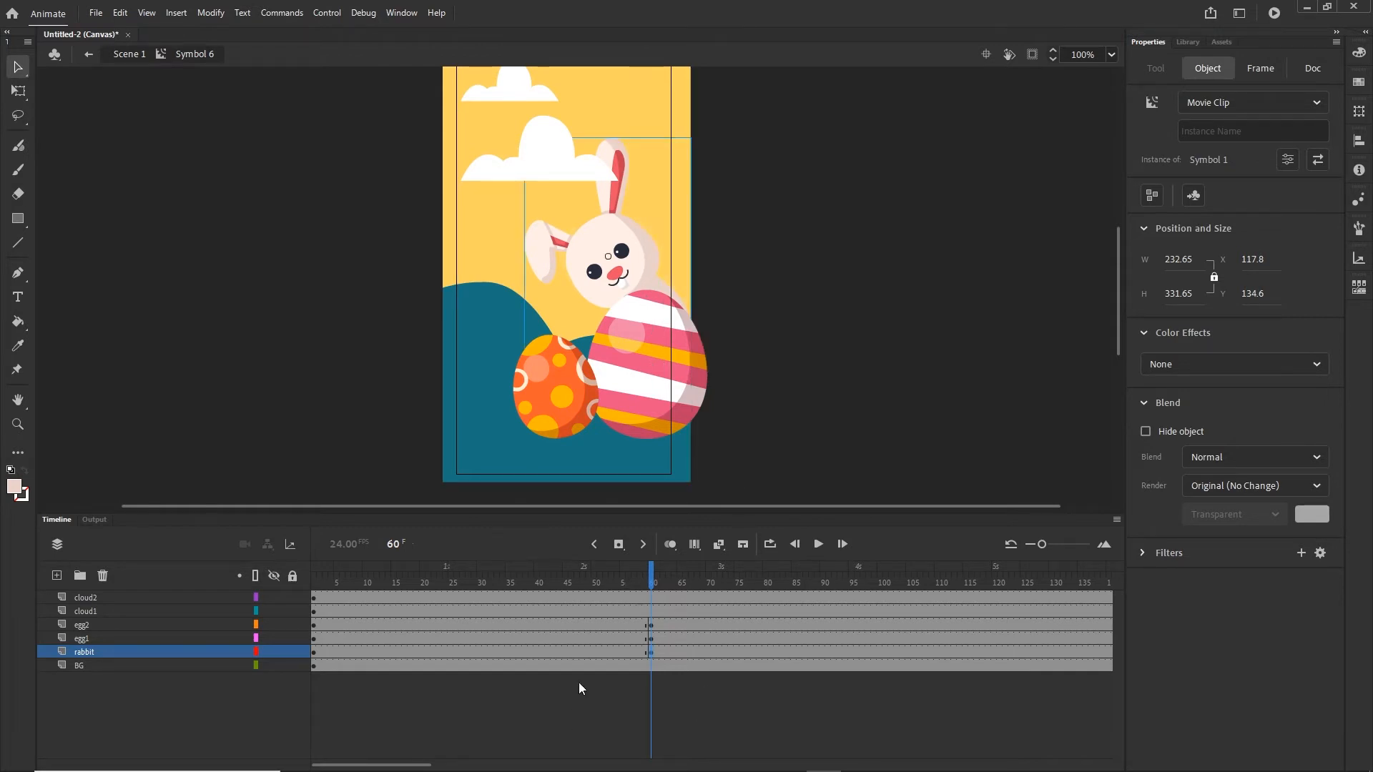
At frame 1, place both eggs below the banner and the rabbit outside its right edge at about X 484, Y 166.
{"action": "left_click_drag", "start_coordinate": [650, 575], "coordinate": [290, 605]}
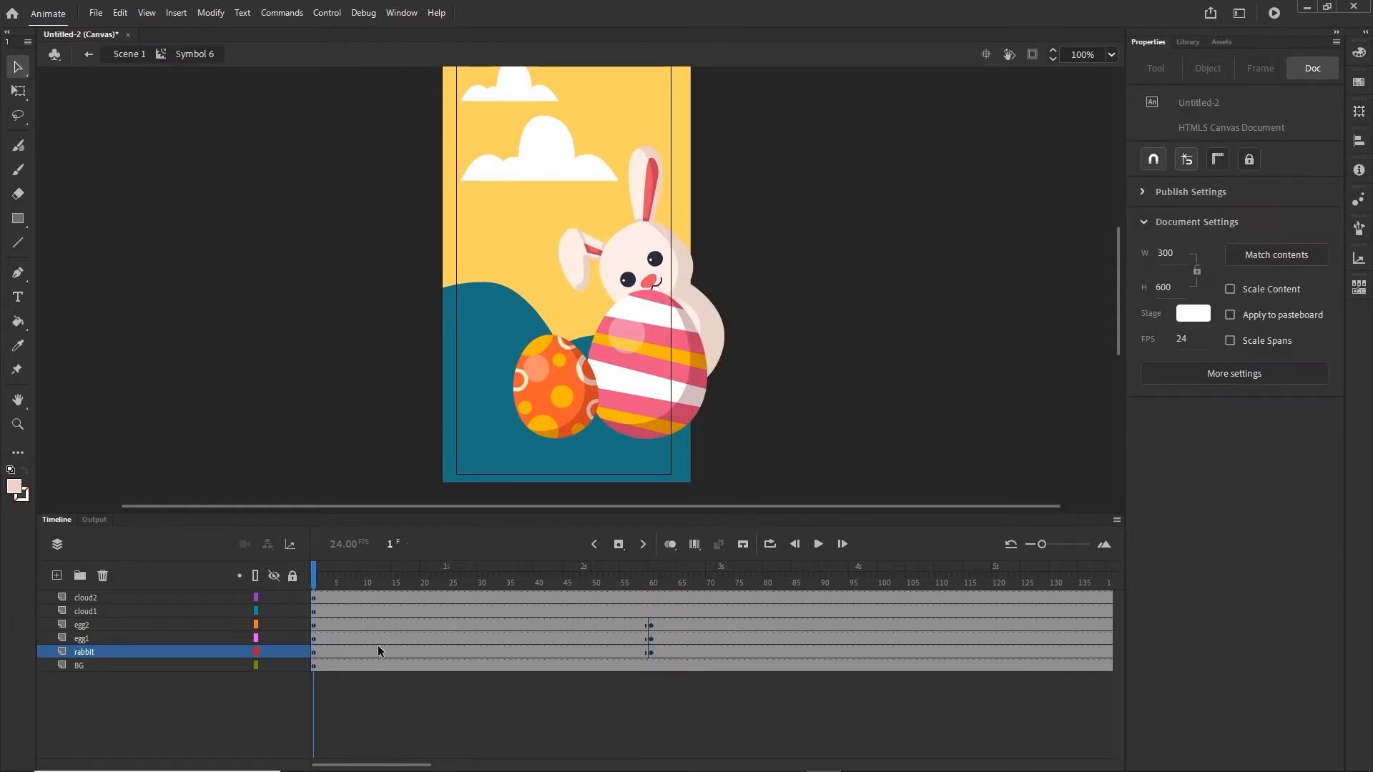
{"action": "left_click_drag", "start_coordinate": [835, 380], "coordinate": [854, 283]}
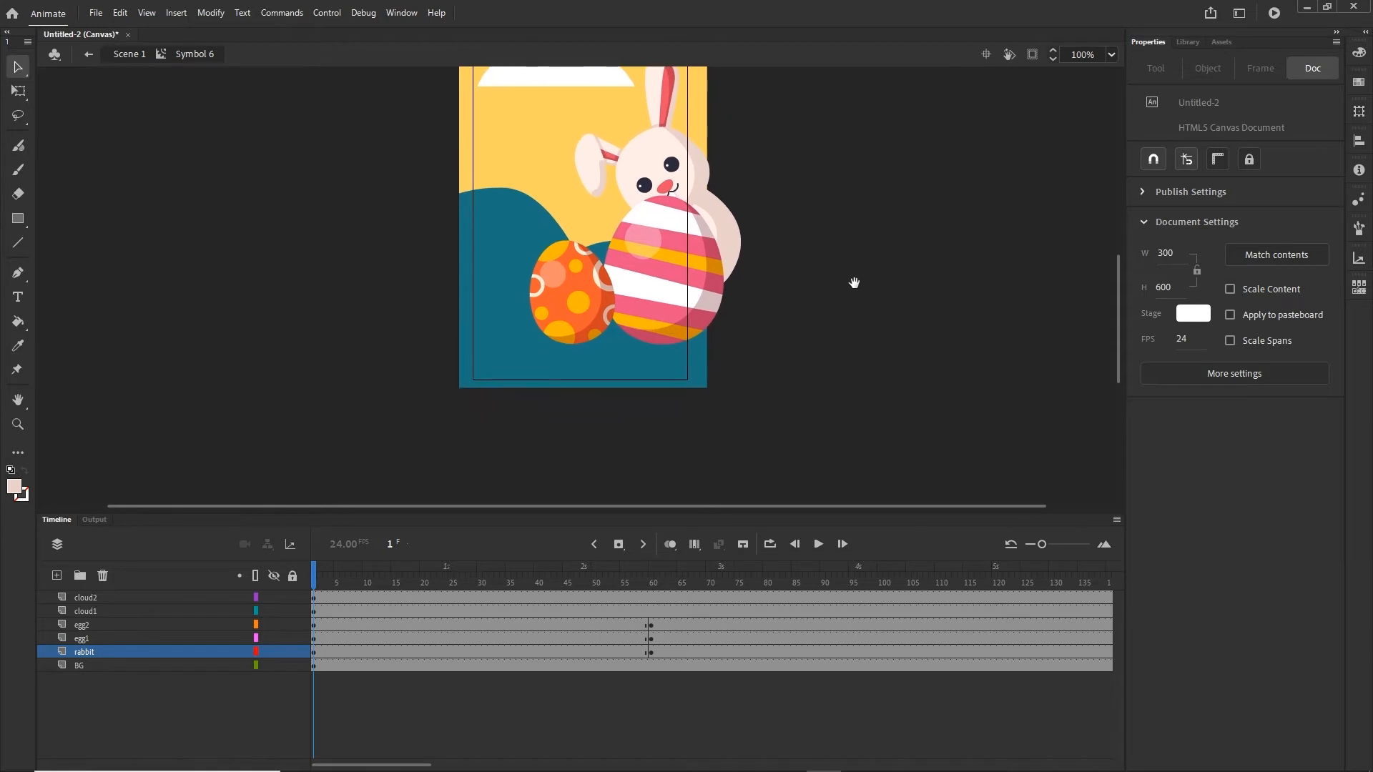
{"action": "left_click_drag", "start_coordinate": [589, 273], "coordinate": [518, 463]}
{"action": "left_click_drag", "start_coordinate": [668, 283], "coordinate": [741, 505]}
{"action": "left_click_drag", "start_coordinate": [729, 250], "coordinate": [958, 265]}
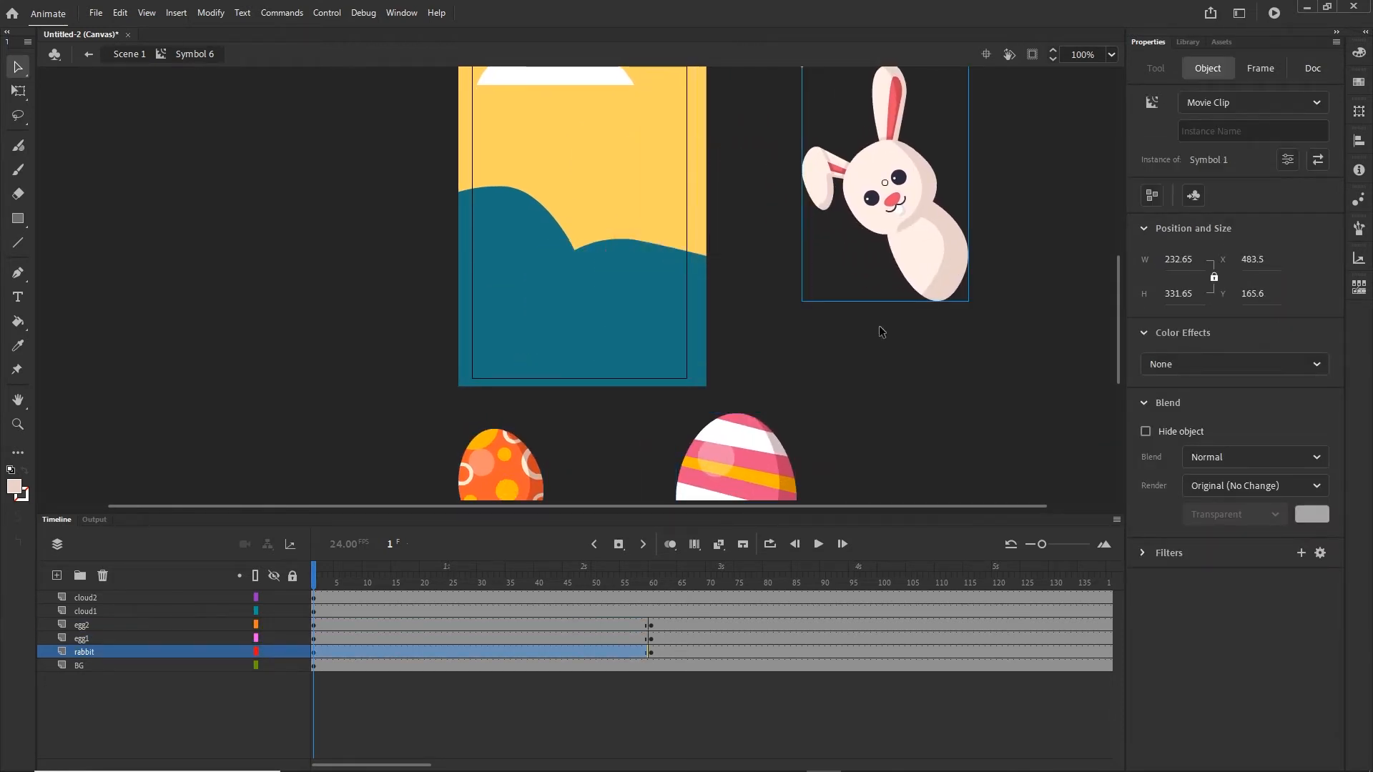
Create classic tweens between frames 1 and 60 on the rabbit, egg1 and egg2 layers and preview the motion.
{"action": "left_click", "coordinate": [503, 650]}
{"action": "left_click_drag", "start_coordinate": [497, 635], "coordinate": [498, 625]}
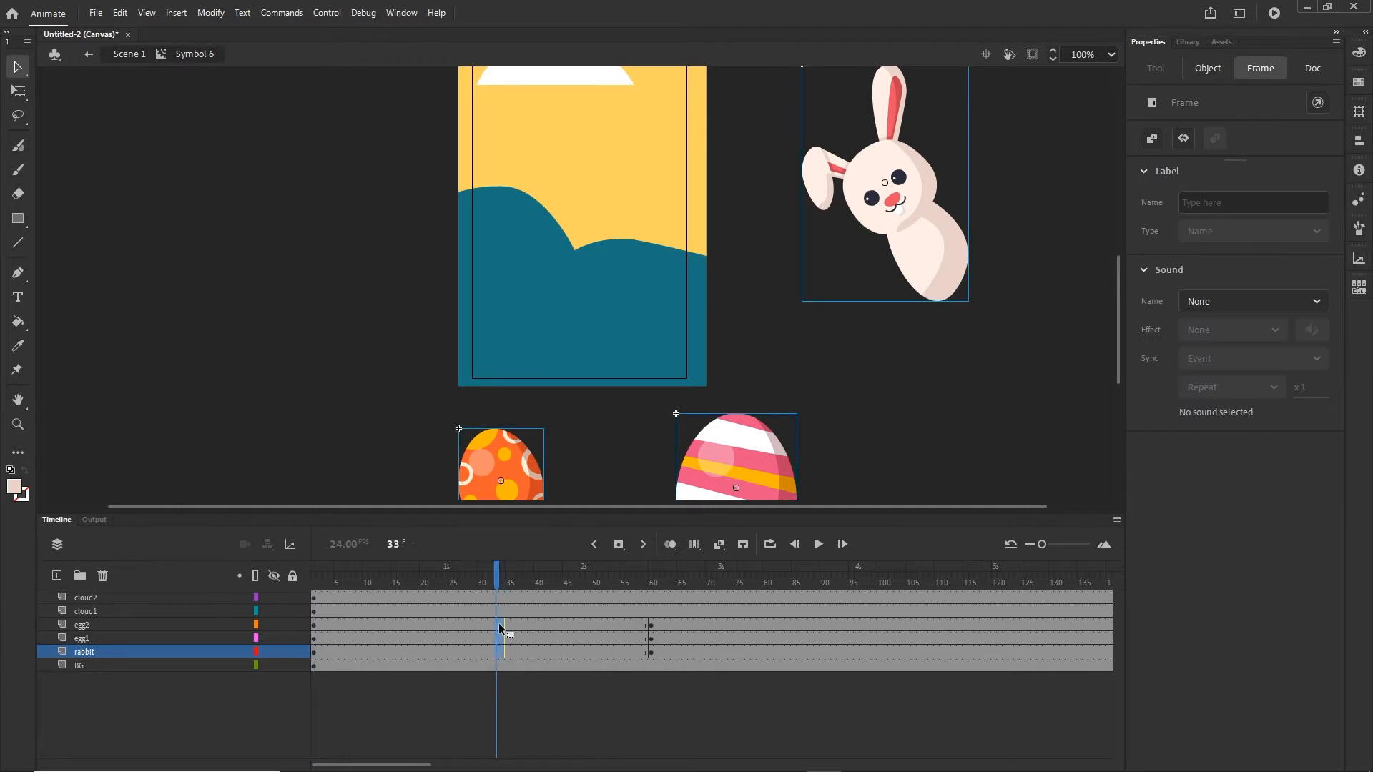
{"action": "right_click", "coordinate": [498, 626]}
{"action": "left_click", "coordinate": [572, 206]}
{"action": "left_click", "coordinate": [504, 564]}
{"action": "left_click_drag", "start_coordinate": [504, 564], "coordinate": [547, 612]}
{"action": "key", "text": "Return"}
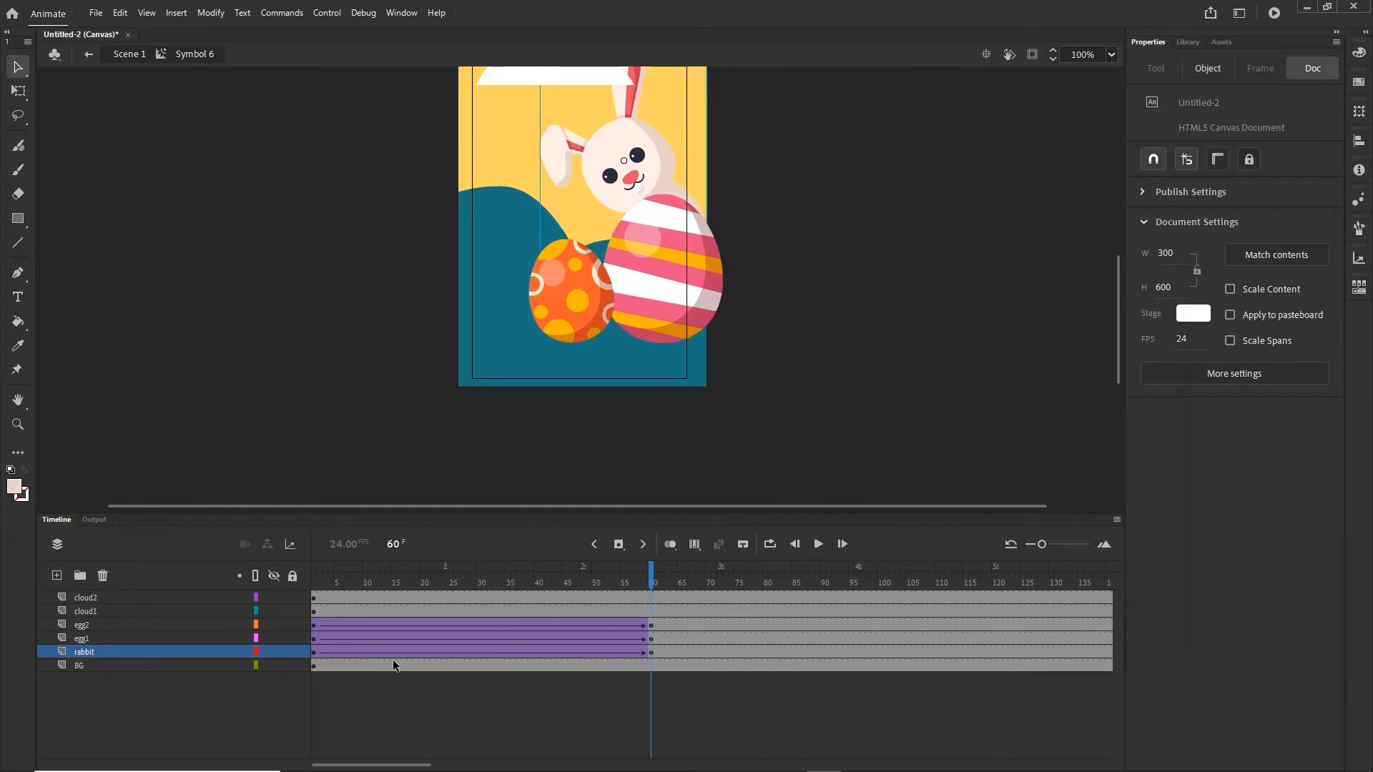
Apply the Ease Out Quad effect to the rabbit, egg1 and egg2 tweens and scrub to frame 60 to check the motion.
{"action": "left_click", "coordinate": [314, 655]}
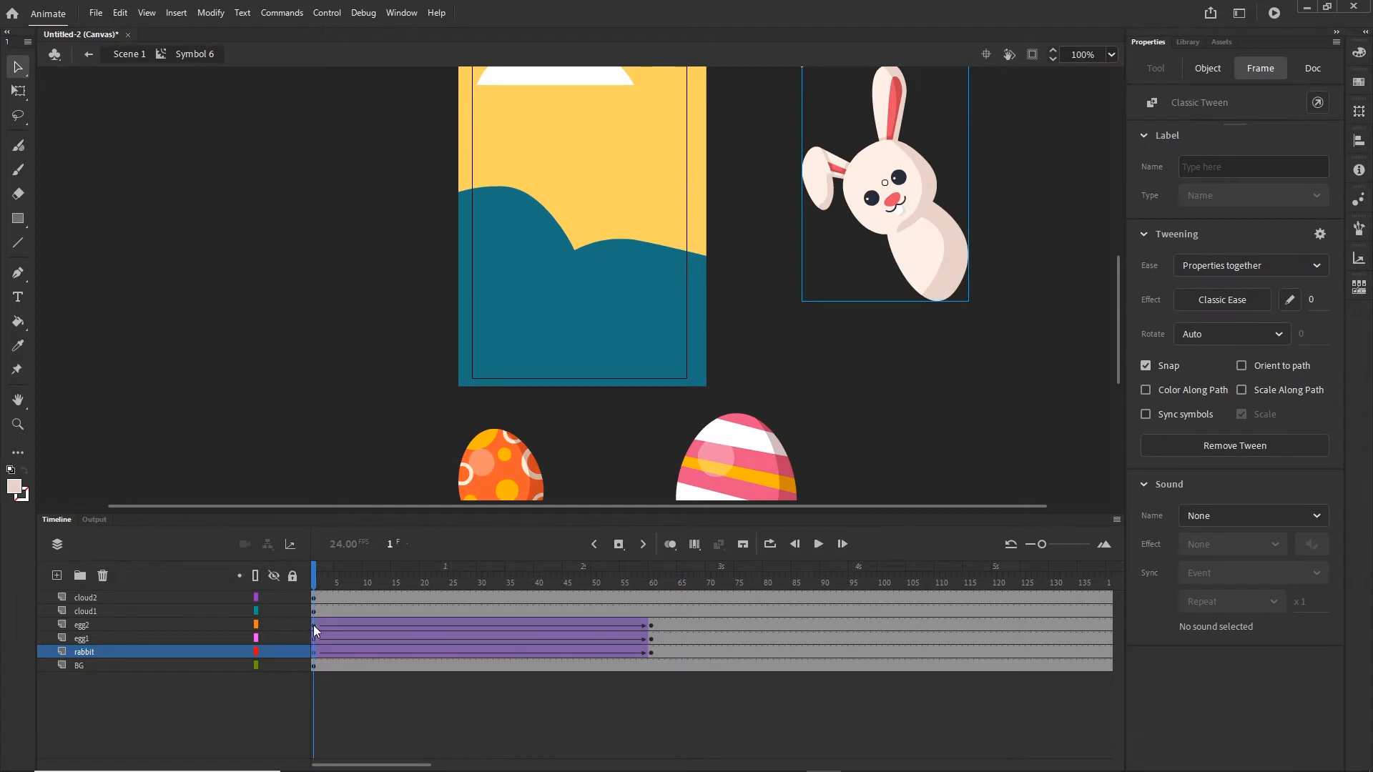
{"action": "left_click_drag", "start_coordinate": [313, 625], "coordinate": [311, 633]}
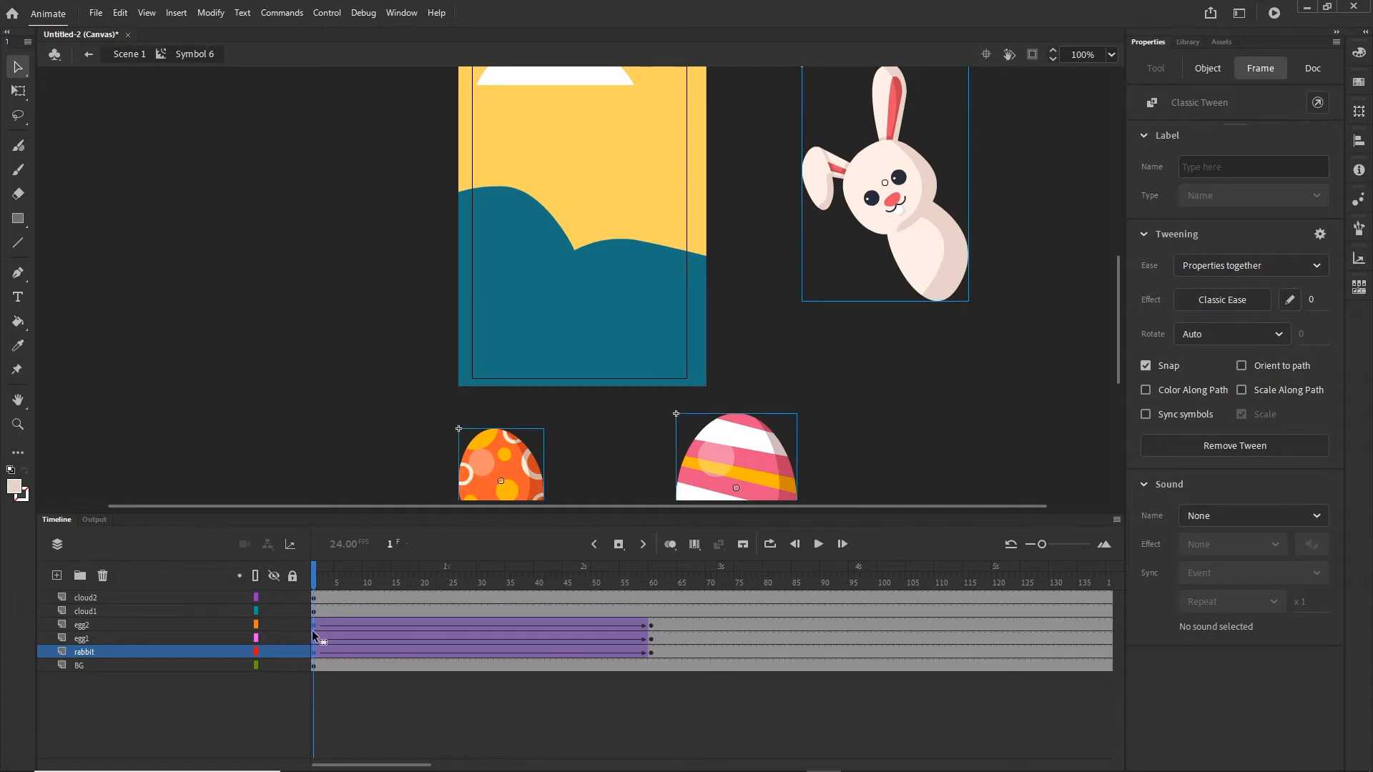
{"action": "left_click", "coordinate": [1242, 303]}
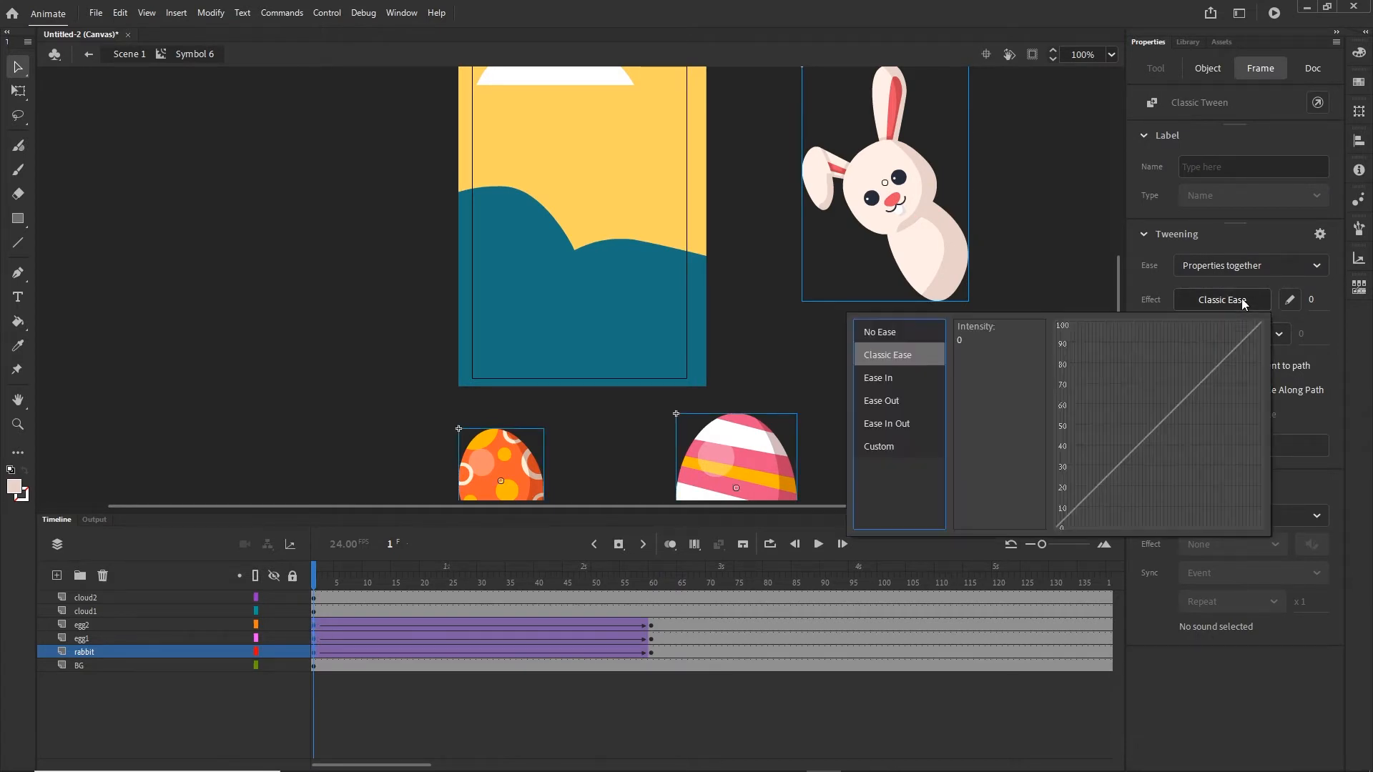
{"action": "left_click", "coordinate": [879, 381]}
{"action": "left_click", "coordinate": [885, 406]}
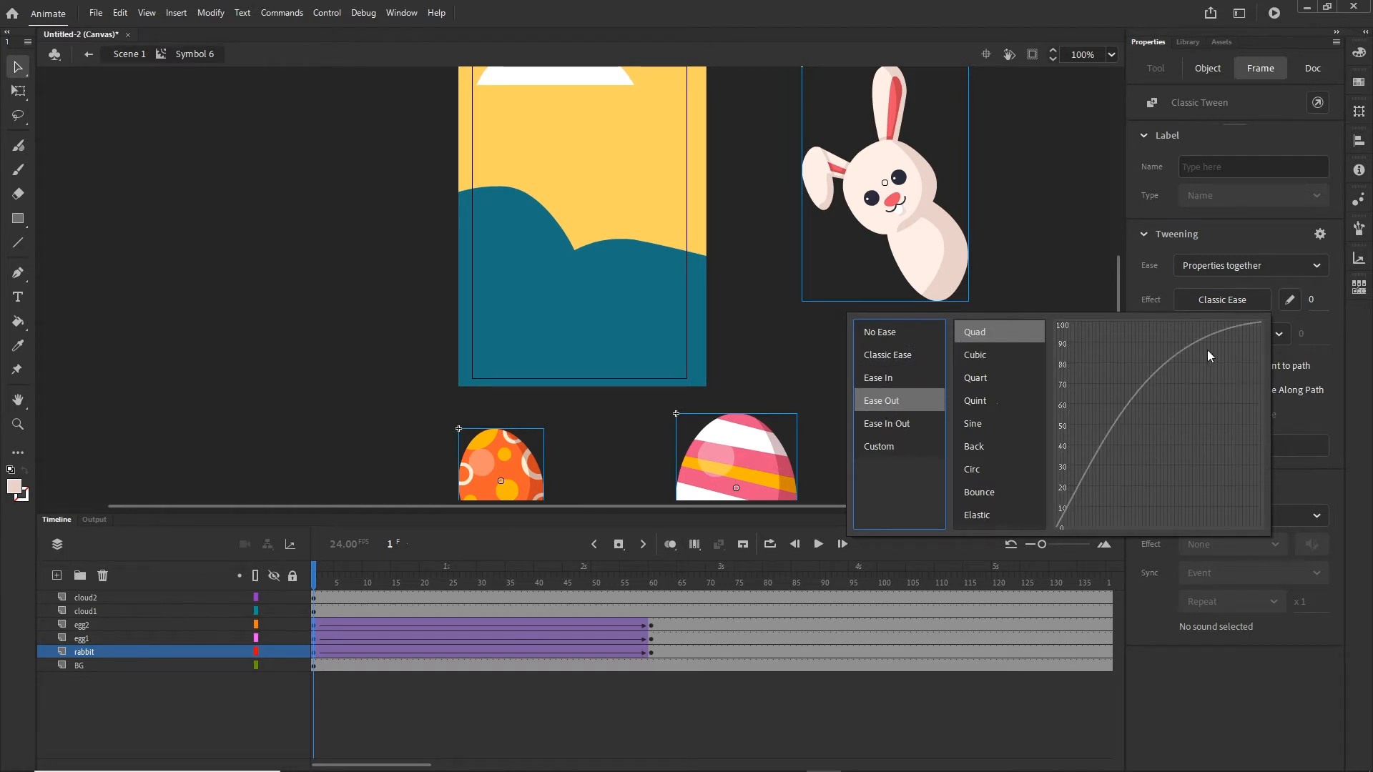
{"action": "double_click", "coordinate": [985, 335]}
{"action": "left_click_drag", "start_coordinate": [322, 586], "coordinate": [651, 596]}
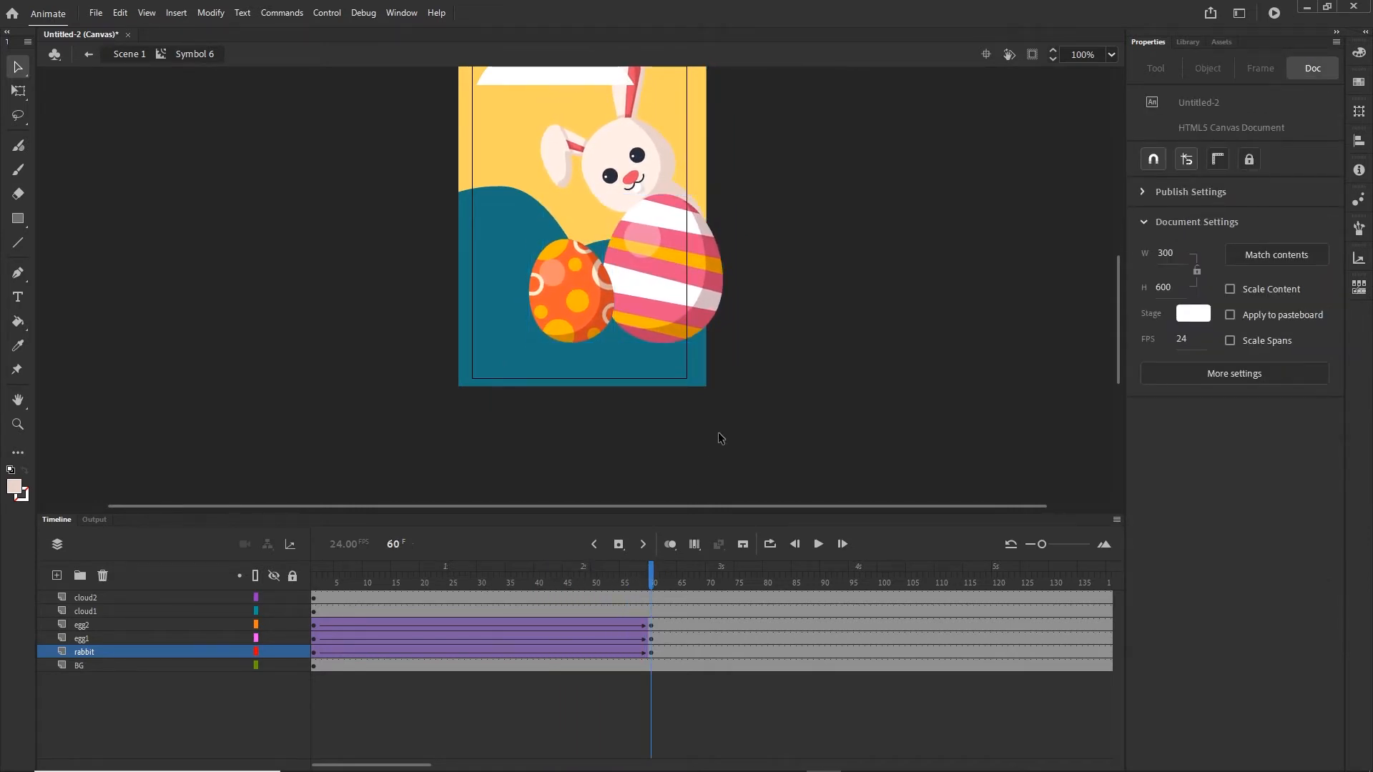
{"action": "scroll", "coordinate": [709, 345], "scroll_direction": "down", "scroll_amount": 1}
{"action": "scroll", "coordinate": [709, 346], "scroll_direction": "down", "scroll_amount": 1}
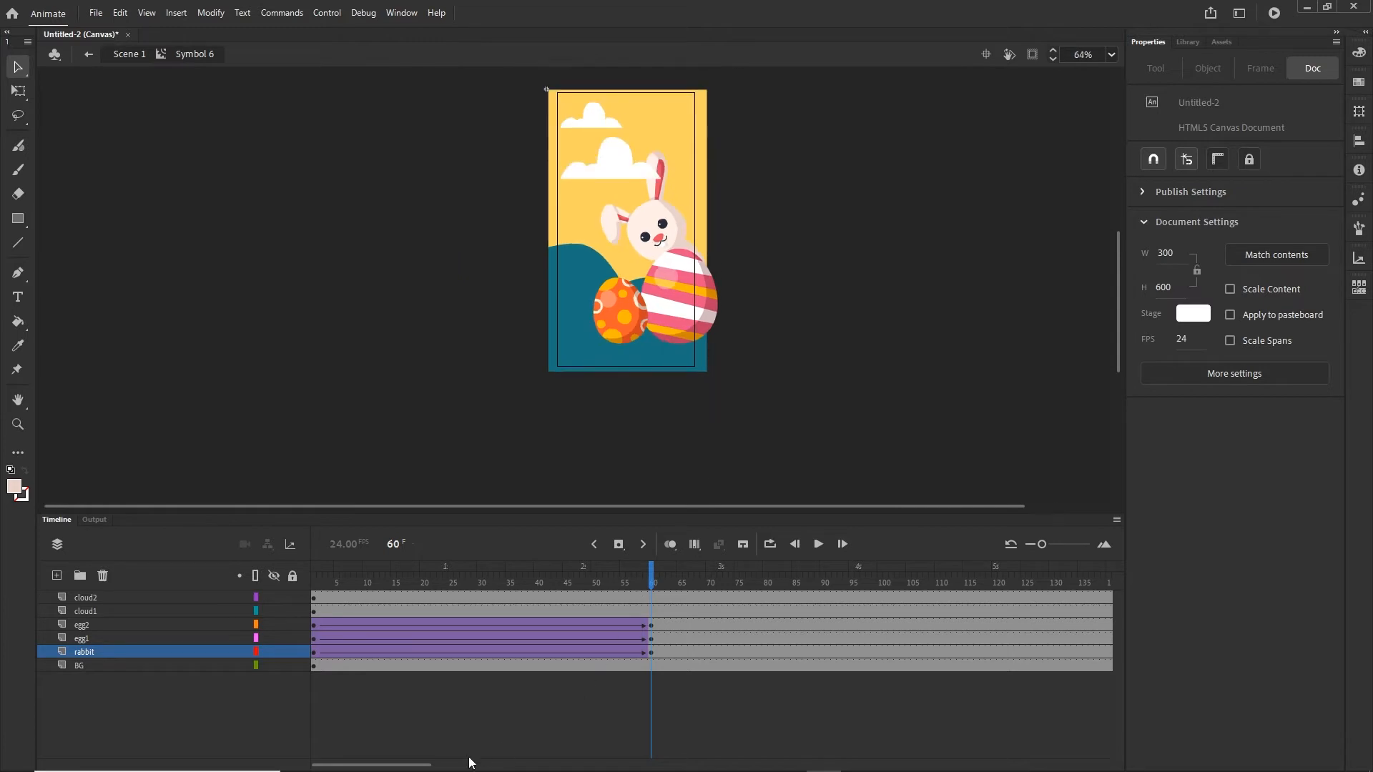
Insert keyframes at frames 99 and 119 on the rabbit, egg1 and egg2 layers.
{"action": "left_click_drag", "start_coordinate": [425, 764], "coordinate": [461, 765]}
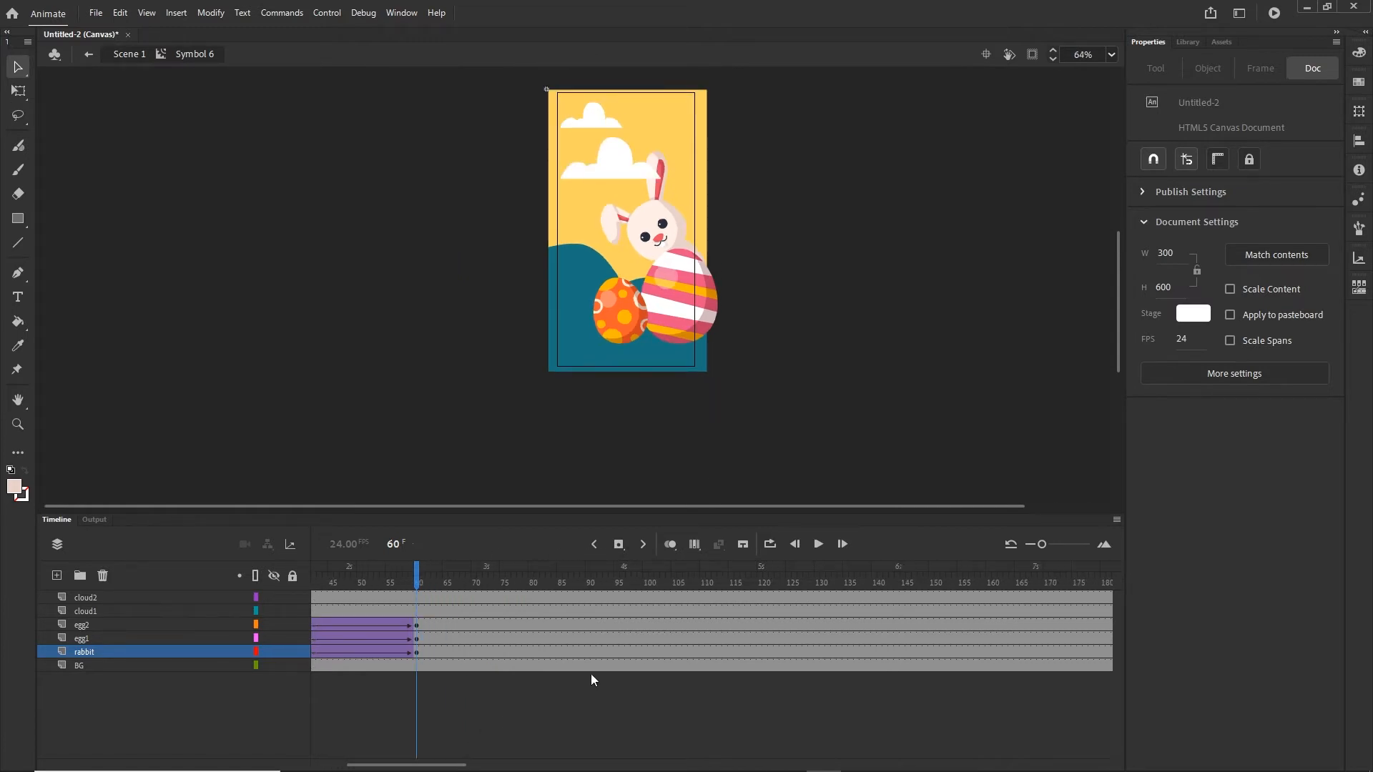
{"action": "left_click_drag", "start_coordinate": [640, 652], "coordinate": [638, 624]}
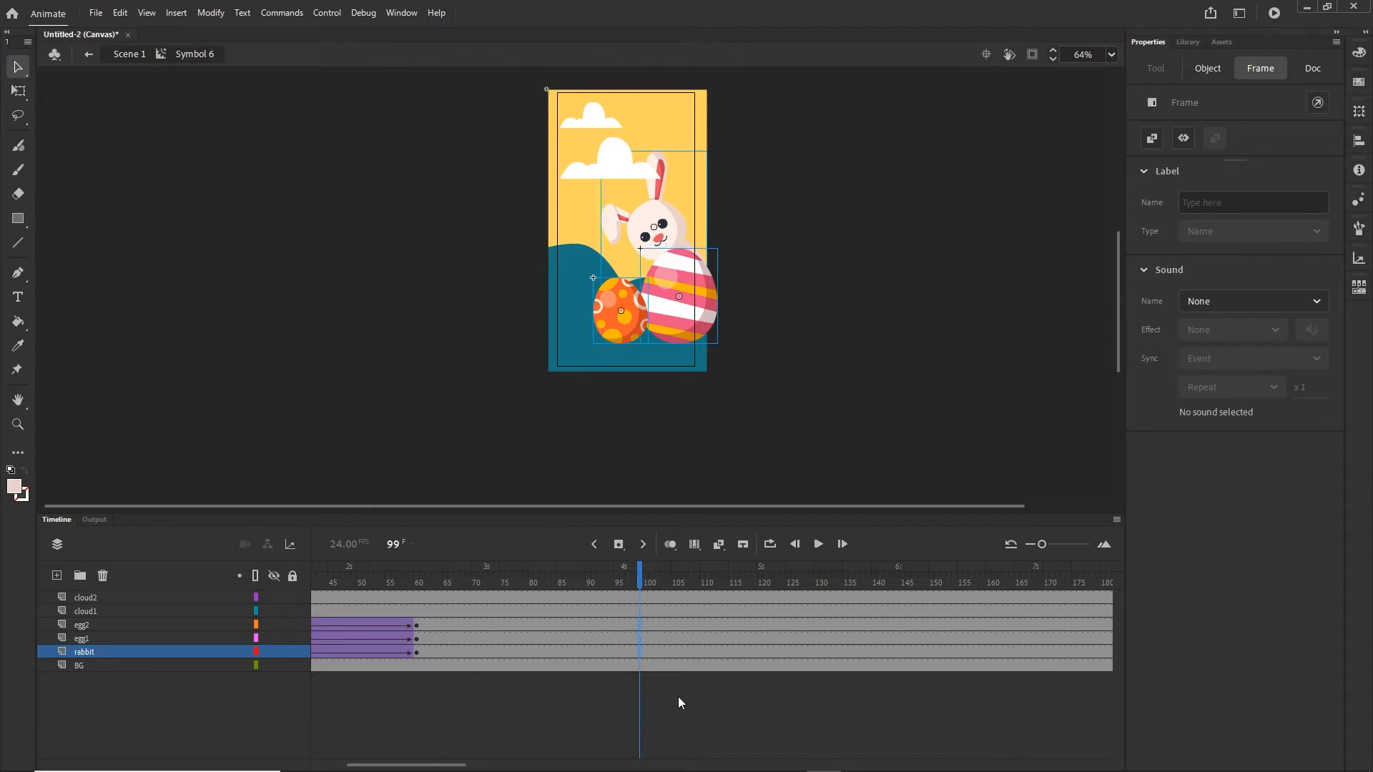
{"action": "key", "text": "F6"}
{"action": "left_click_drag", "start_coordinate": [639, 569], "coordinate": [461, 613]}
{"action": "left_click", "coordinate": [639, 624]}
{"action": "left_click_drag", "start_coordinate": [638, 624], "coordinate": [752, 623]}
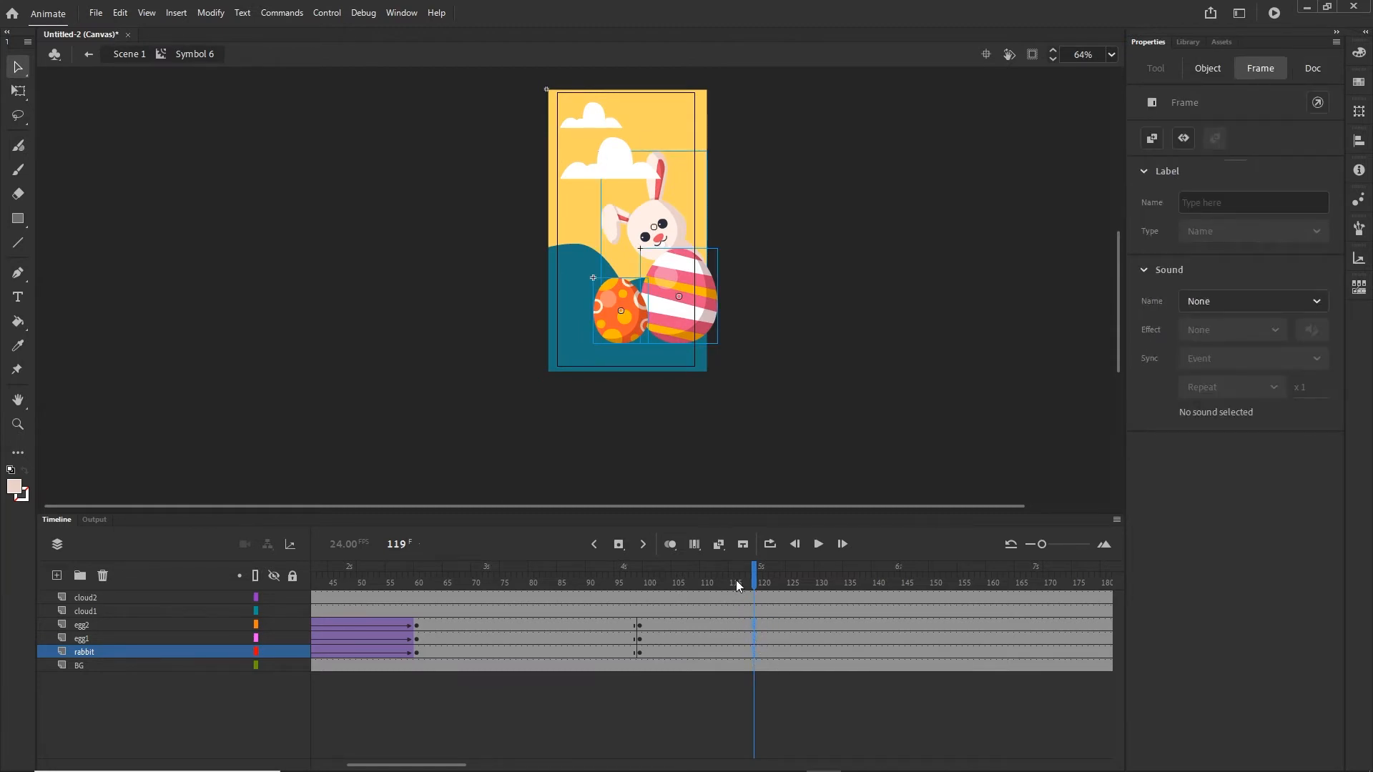
At frame 119, move egg2 below the banner to about X 53, Y 689, egg1 to about X 445, Y 517, and the rabbit outside the right edge.
{"action": "left_click", "coordinate": [804, 361]}
{"action": "left_click_drag", "start_coordinate": [715, 307], "coordinate": [824, 328]}
{"action": "left_click_drag", "start_coordinate": [623, 330], "coordinate": [600, 456]}
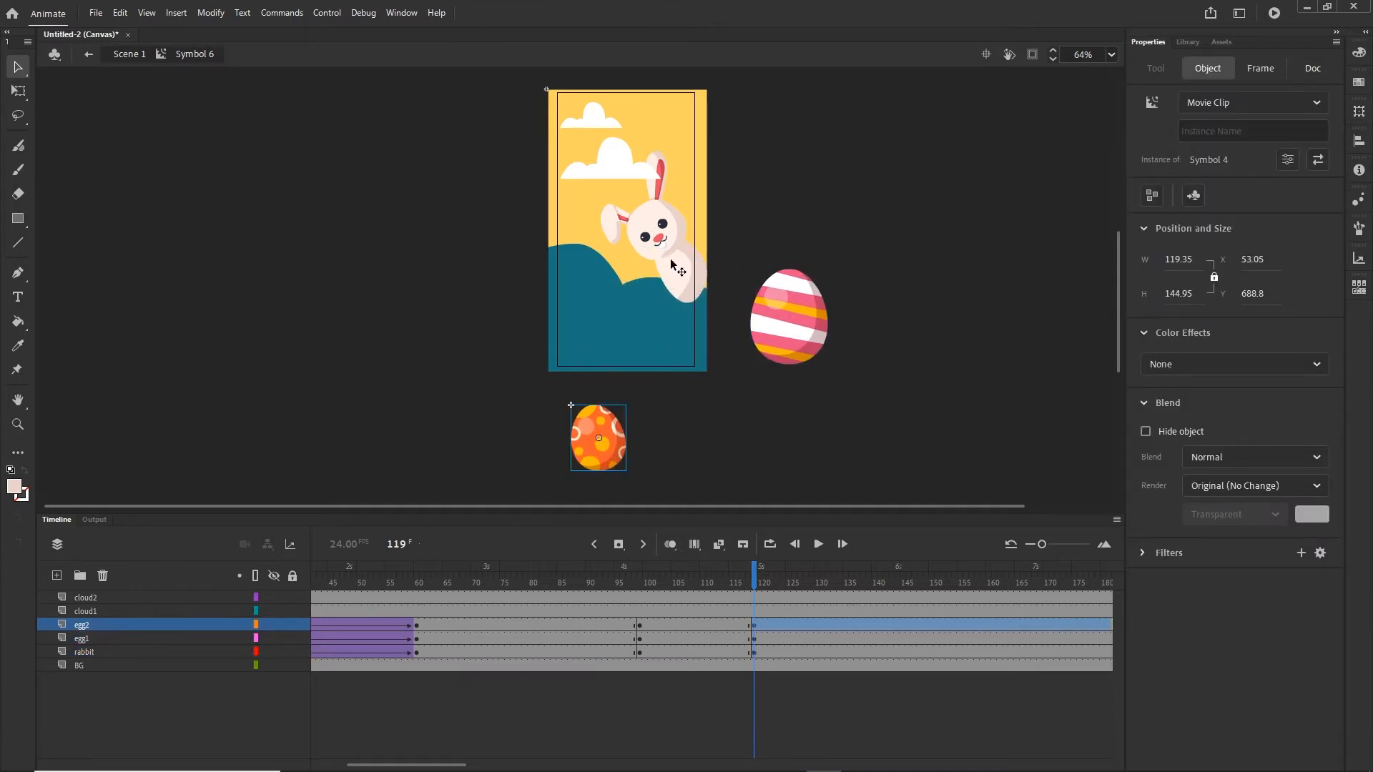
{"action": "left_click_drag", "start_coordinate": [671, 261], "coordinate": [797, 246]}
{"action": "left_click_drag", "start_coordinate": [786, 334], "coordinate": [787, 391]}
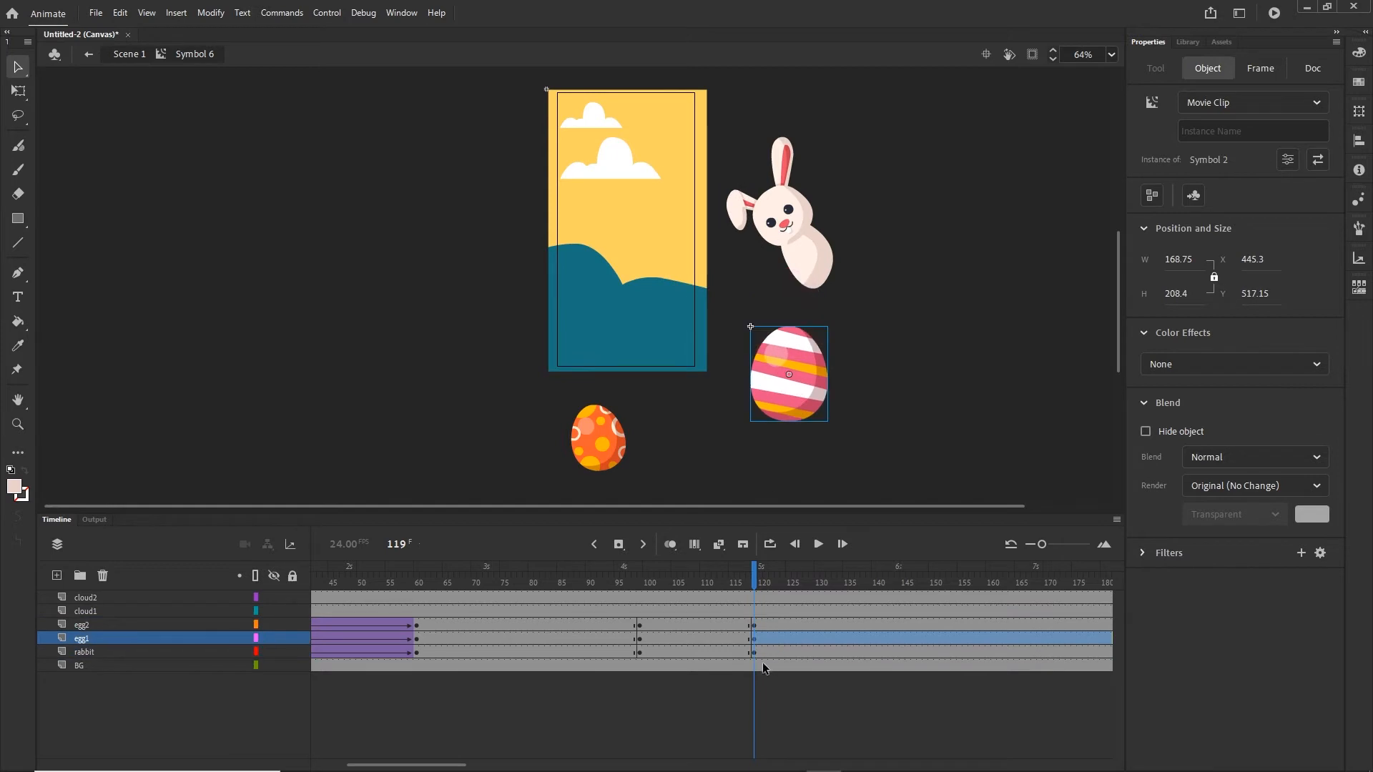
Create classic tweens between frames 99 and 119 on the rabbit, egg1 and egg2 layers.
{"action": "left_click_drag", "start_coordinate": [704, 654], "coordinate": [696, 627]}
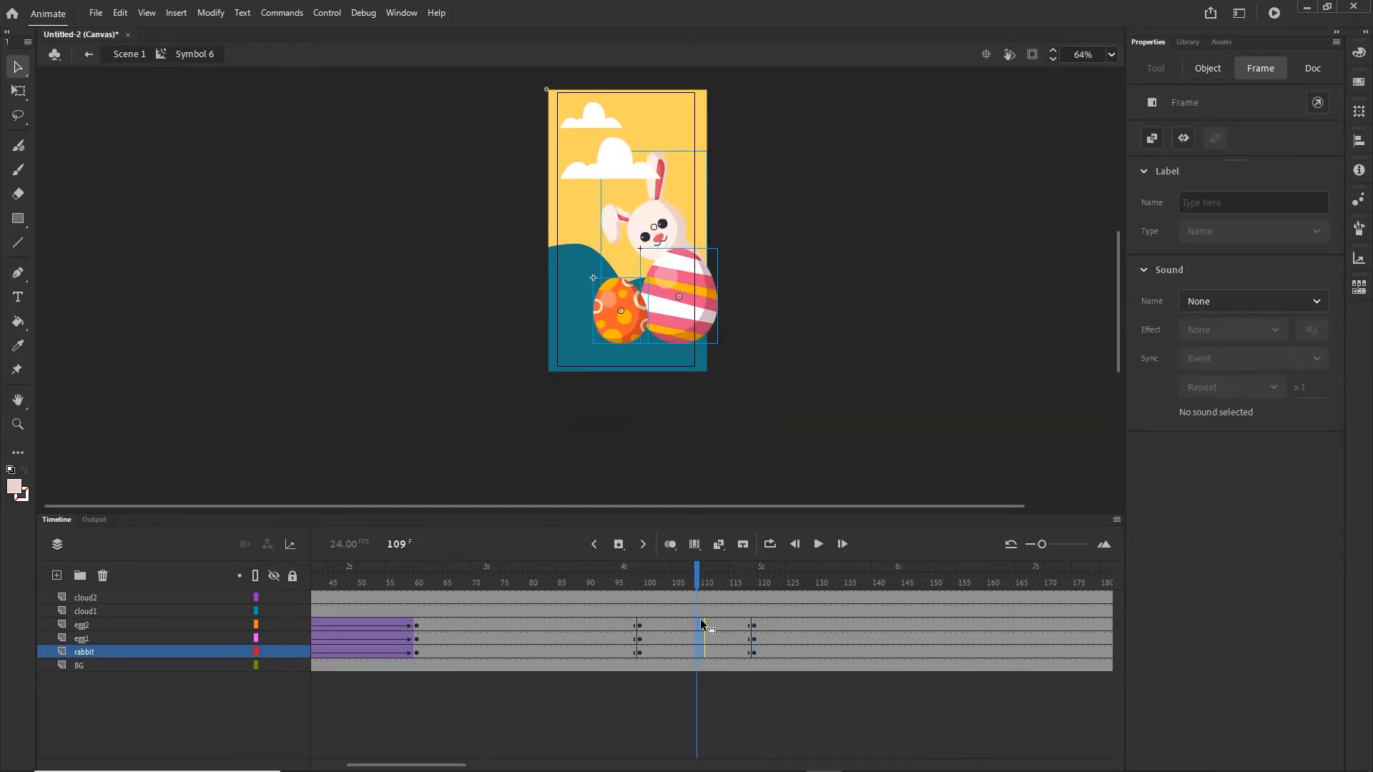
{"action": "right_click", "coordinate": [701, 629]}
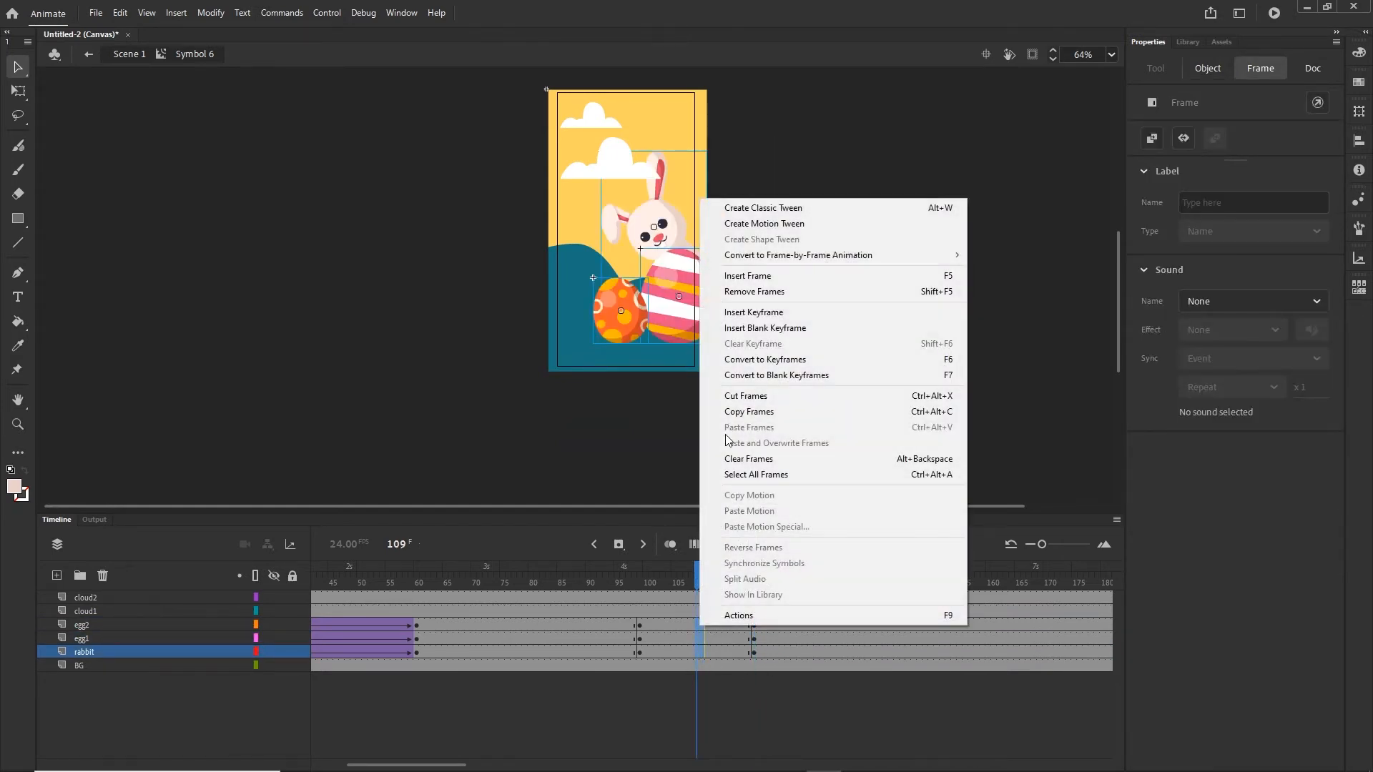
{"action": "left_click", "coordinate": [737, 205]}
{"action": "left_click", "coordinate": [651, 675]}
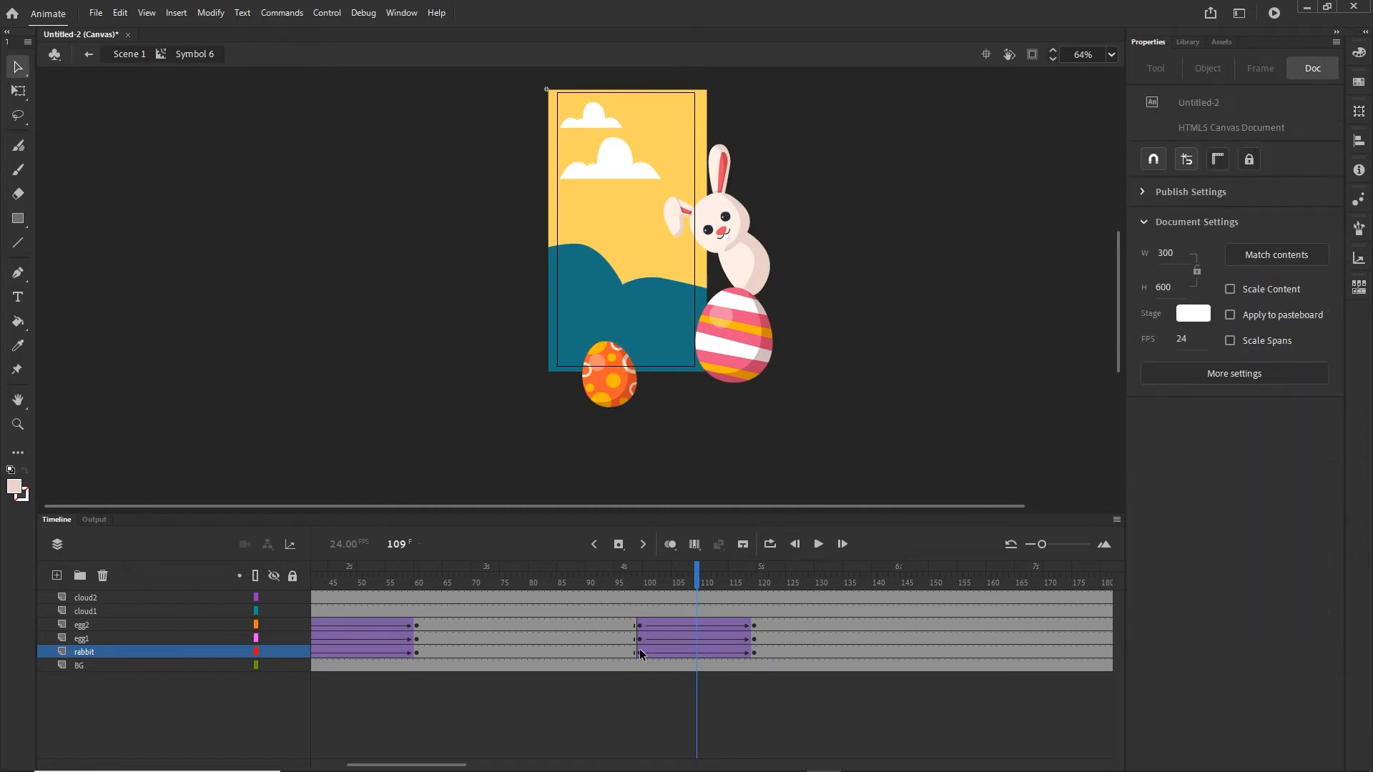
Apply the Ease In Quad effect to the three exit tweens starting at frame 99 and scrub back to frame 1.
{"action": "left_click_drag", "start_coordinate": [640, 653], "coordinate": [633, 633]}
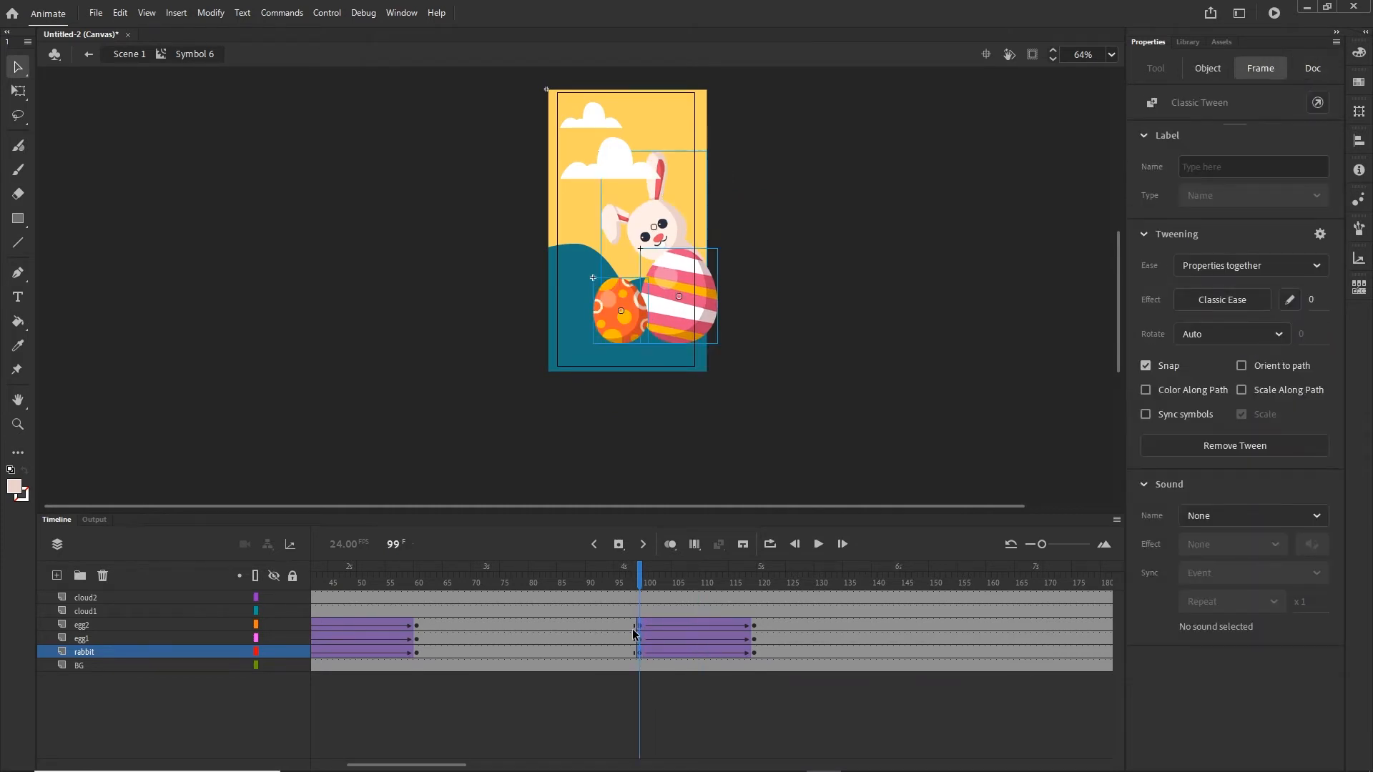
{"action": "left_click", "coordinate": [1212, 309]}
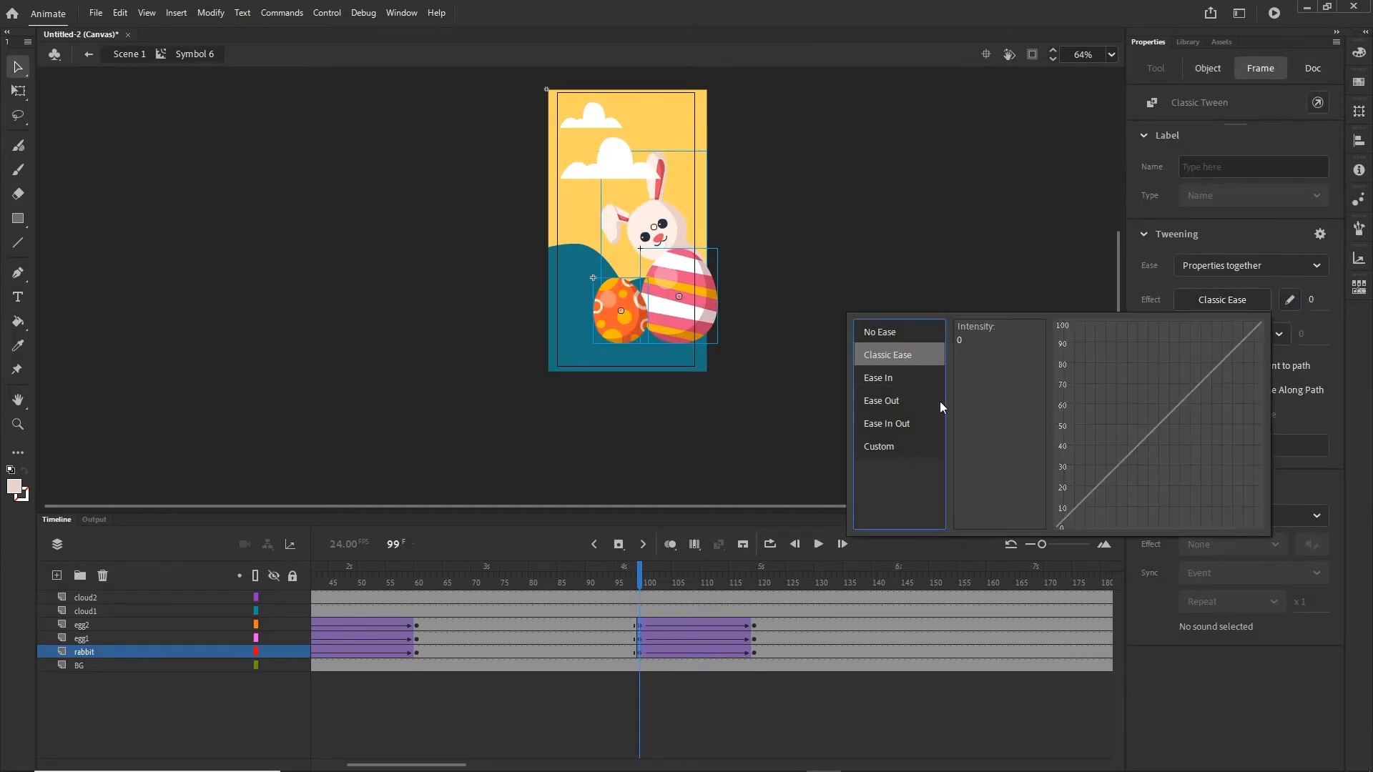
{"action": "left_click", "coordinate": [885, 380]}
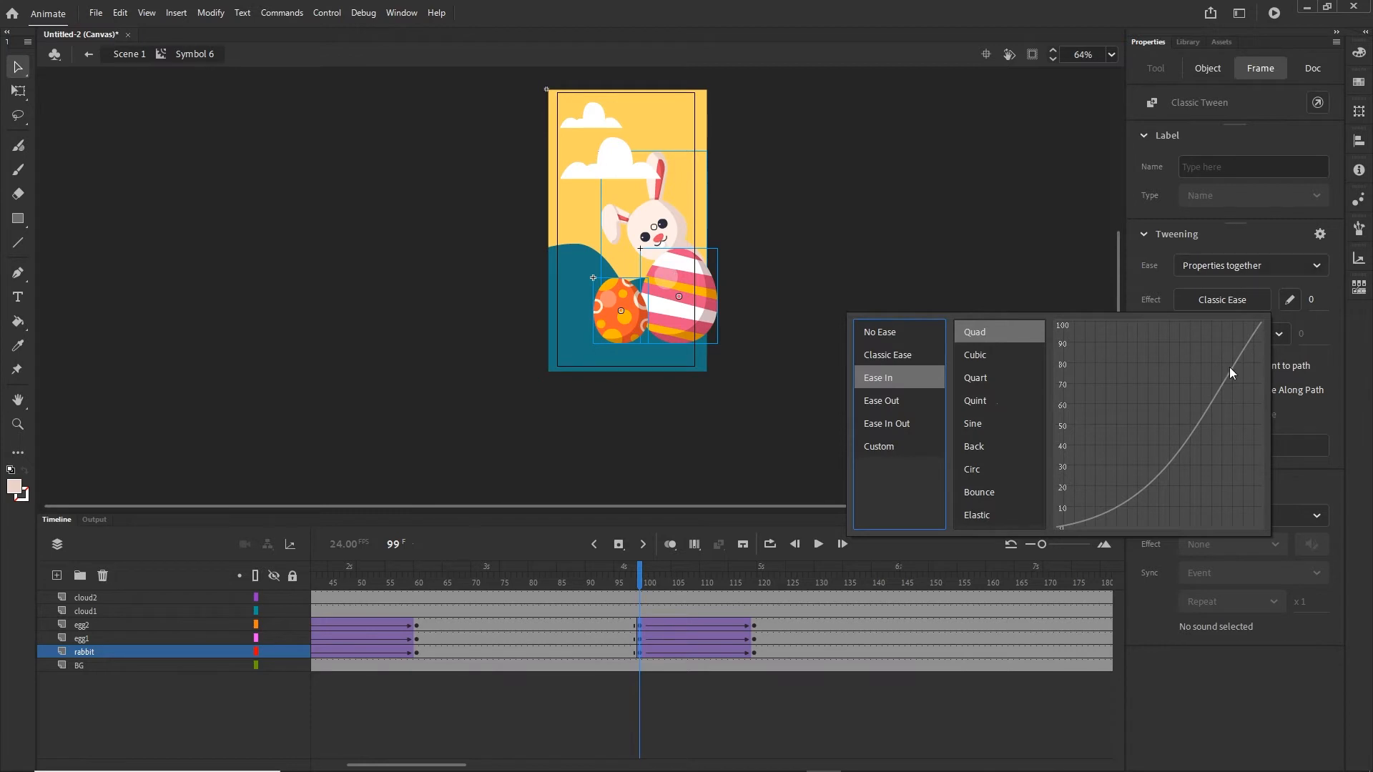
{"action": "left_click", "coordinate": [977, 336]}
{"action": "left_click_drag", "start_coordinate": [642, 577], "coordinate": [272, 577]}
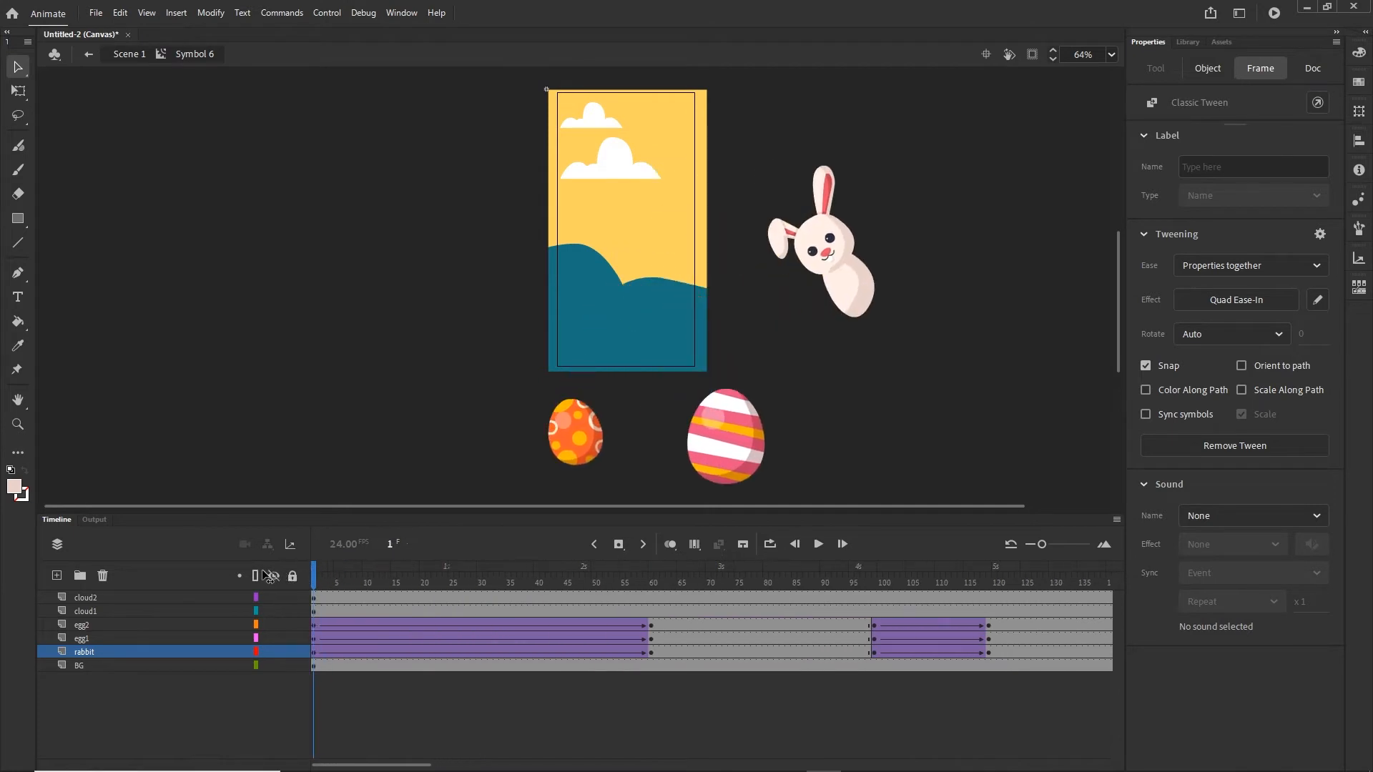
At frame 1, move both clouds to the left so that they straddle the banner's left edge.
{"action": "left_click", "coordinate": [962, 295]}
{"action": "scroll", "coordinate": [741, 178], "scroll_direction": "up", "scroll_amount": 4}
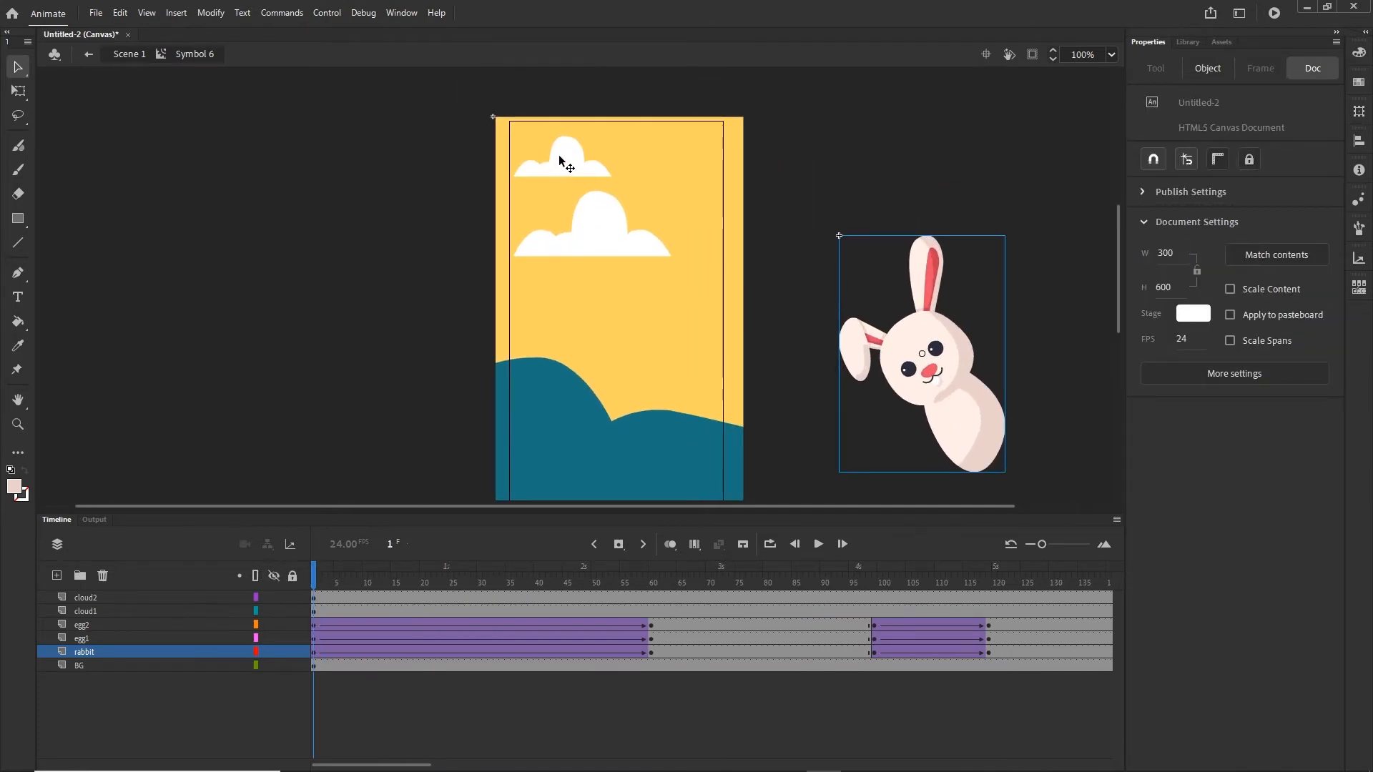
{"action": "left_click", "coordinate": [559, 156]}
{"action": "left_click_drag", "start_coordinate": [579, 170], "coordinate": [482, 154]}
{"action": "left_click_drag", "start_coordinate": [610, 245], "coordinate": [497, 267]}
Insert keyframes at frame 200 on the cloud1 and cloud2 layers and shift both clouds horizontally to the banner's right edge and beyond.
{"action": "left_click_drag", "start_coordinate": [415, 762], "coordinate": [508, 752]}
{"action": "left_click", "coordinate": [834, 596]}
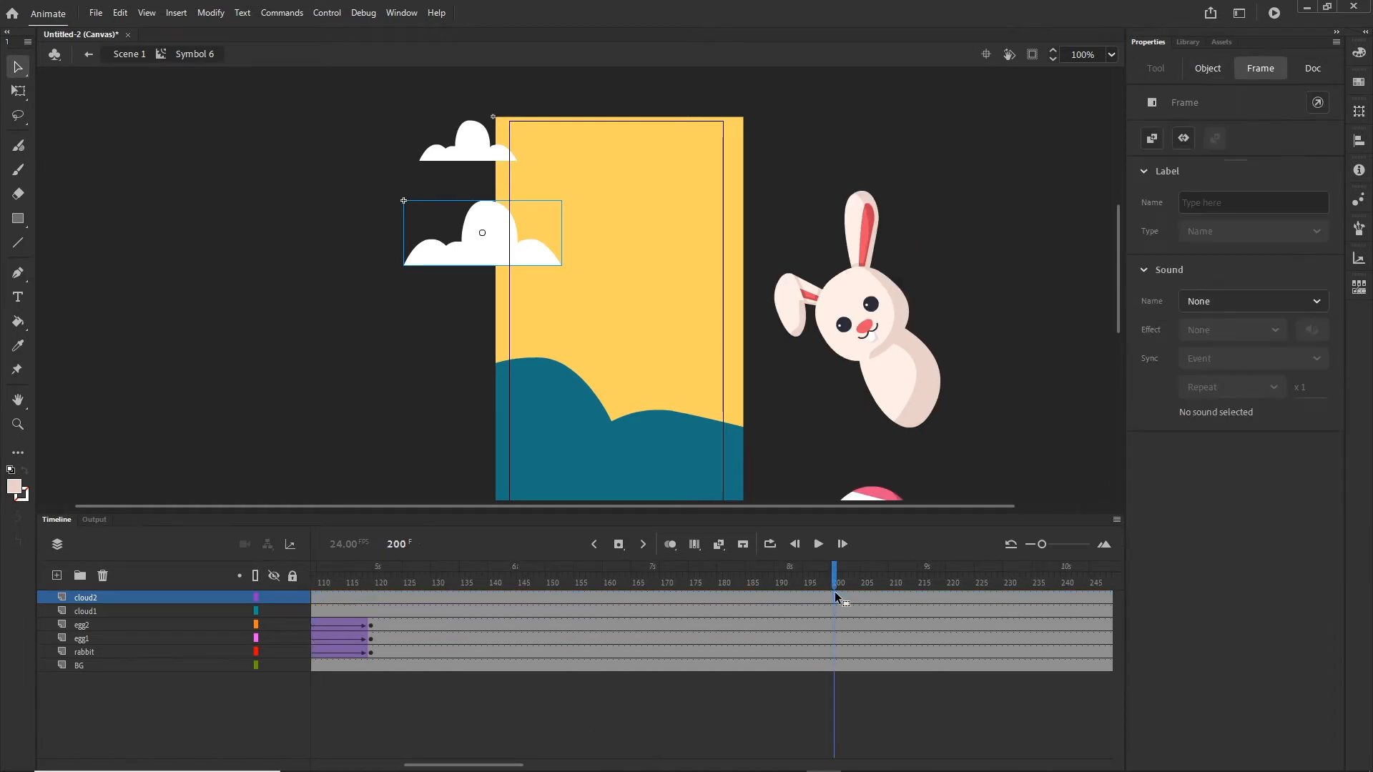
{"action": "left_click", "coordinate": [834, 612]}
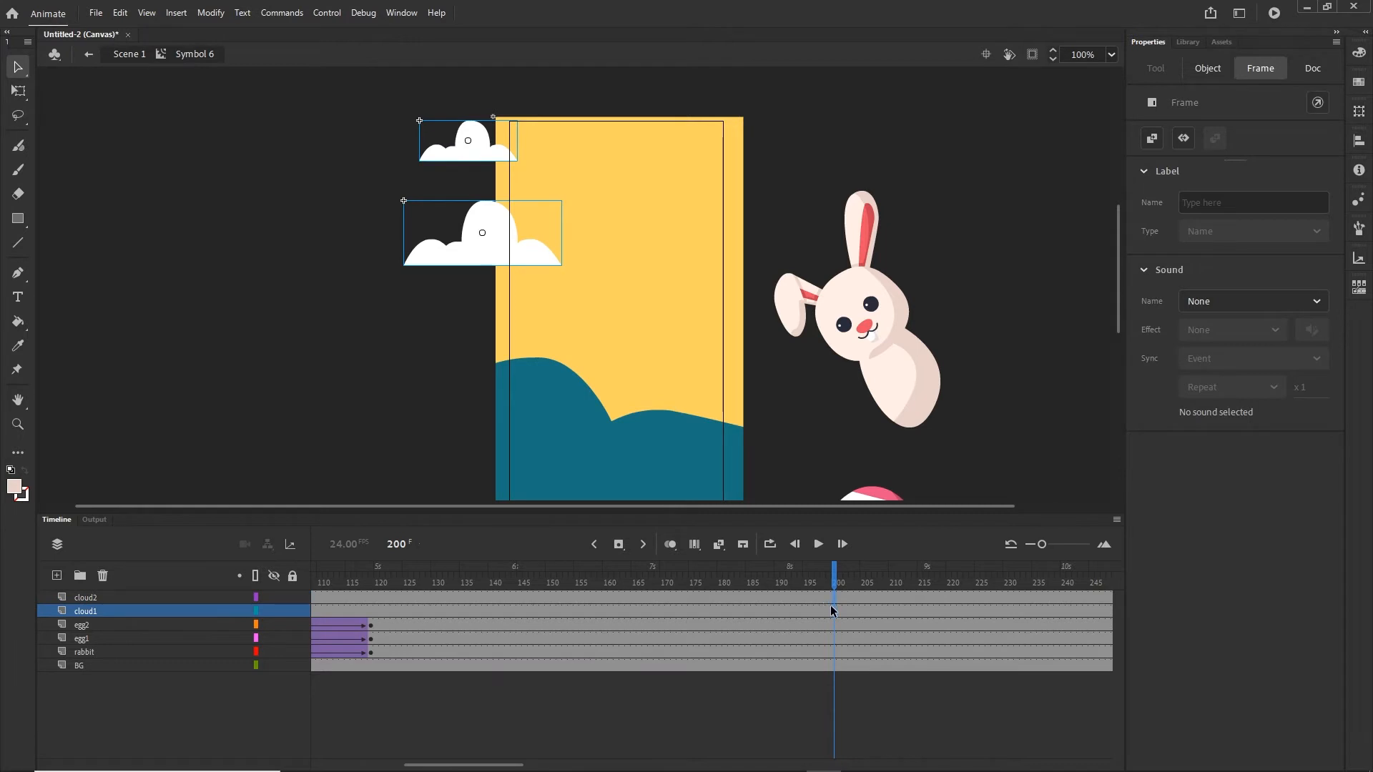
{"action": "key", "text": "shift+Right"}
{"action": "key", "text": "shift+Right"}
{"action": "key", "text": "shift+Right"}
{"action": "key", "text": "shift+Right"}
{"action": "key", "text": "shift+Right"}
{"action": "key", "text": "shift+Right"}
{"action": "key", "text": "shift+Right"}
{"action": "key", "text": "shift+Right"}
{"action": "key", "text": "shift+Right"}
{"action": "key", "text": "shift+Right"}
{"action": "key", "text": "shift+Right"}
{"action": "key", "text": "shift+Right"}
{"action": "key", "text": "shift+Right"}
{"action": "key", "text": "shift+Right"}
{"action": "key", "text": "shift+Right"}
{"action": "key", "text": "shift+Right"}
{"action": "key", "text": "shift+Right"}
{"action": "key", "text": "shift+Right"}
{"action": "key", "text": "shift+Right"}
{"action": "key", "text": "shift+Right"}
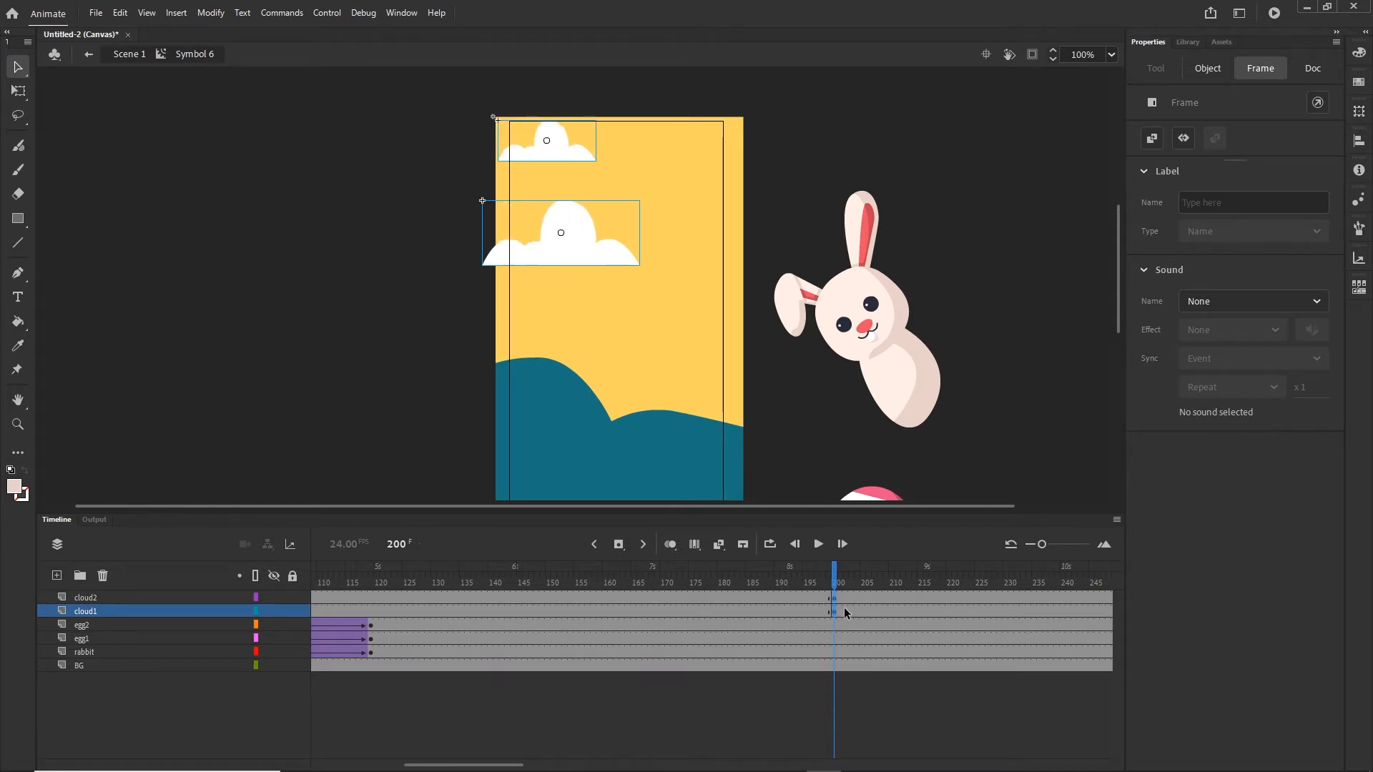
{"action": "key", "text": "shift+Right"}
{"action": "key", "text": "shift+Right"}
{"action": "key", "text": "shift+Right"}
{"action": "key", "text": "shift+Right"}
{"action": "key", "text": "shift+Right"}
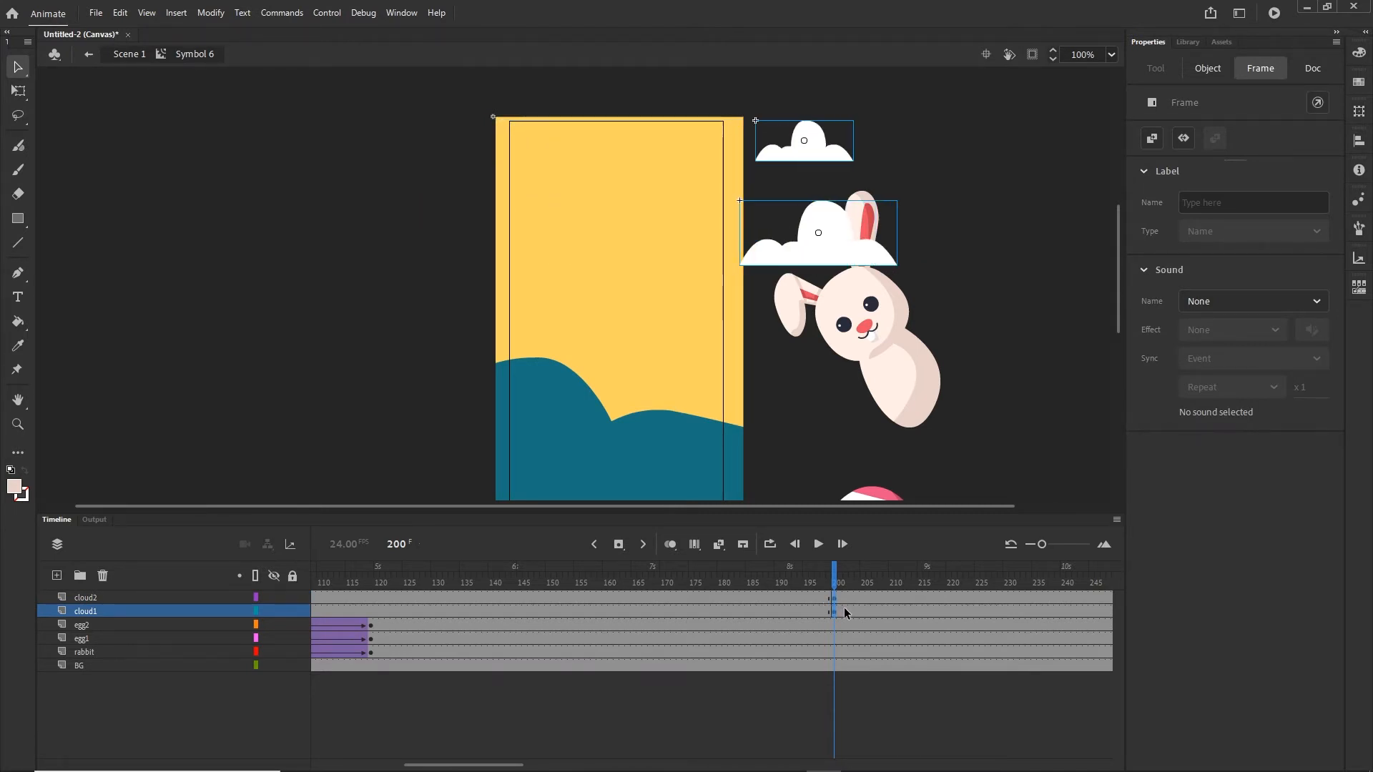
Create classic tweens between frames 1 and 200 on both cloud layers and scrub back to frame 1.
{"action": "left_click", "coordinate": [576, 613]}
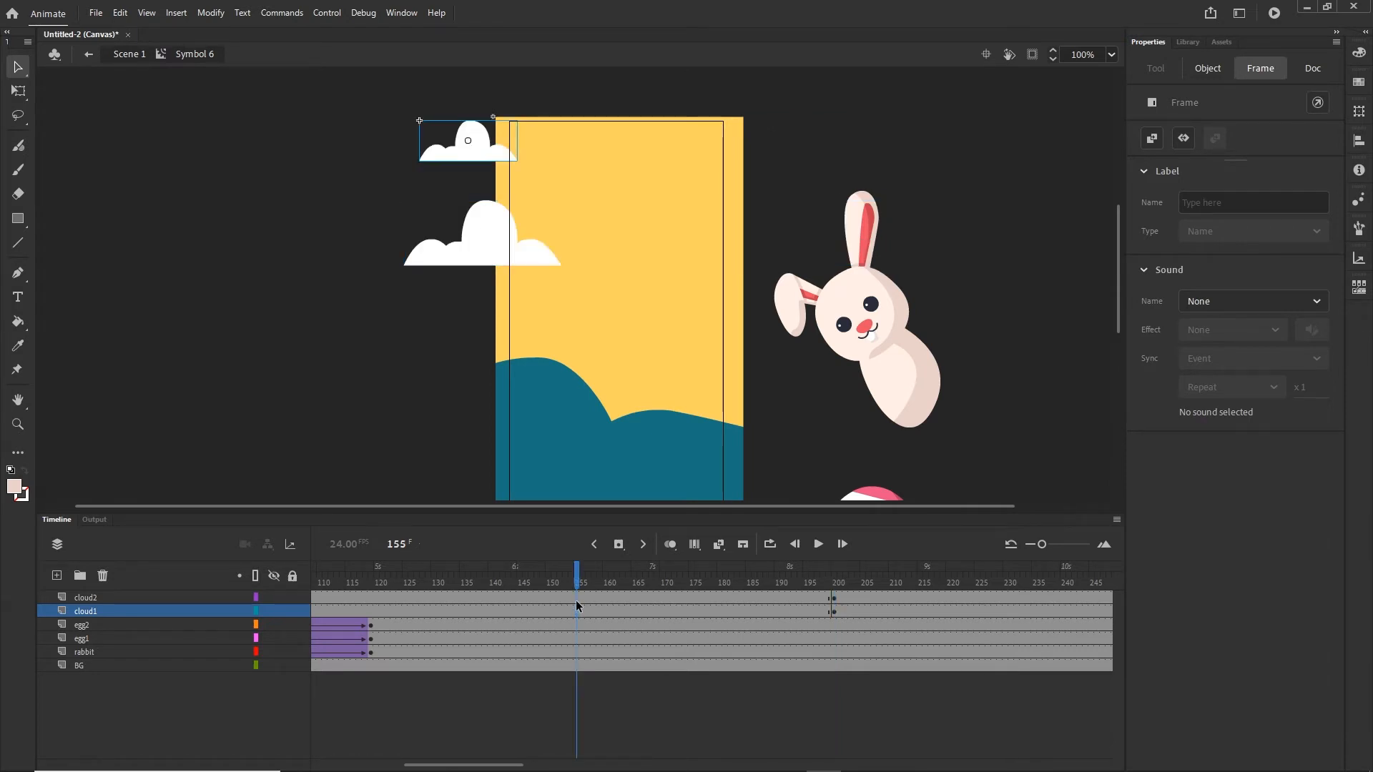
{"action": "right_click", "coordinate": [576, 614]}
{"action": "left_click", "coordinate": [640, 181]}
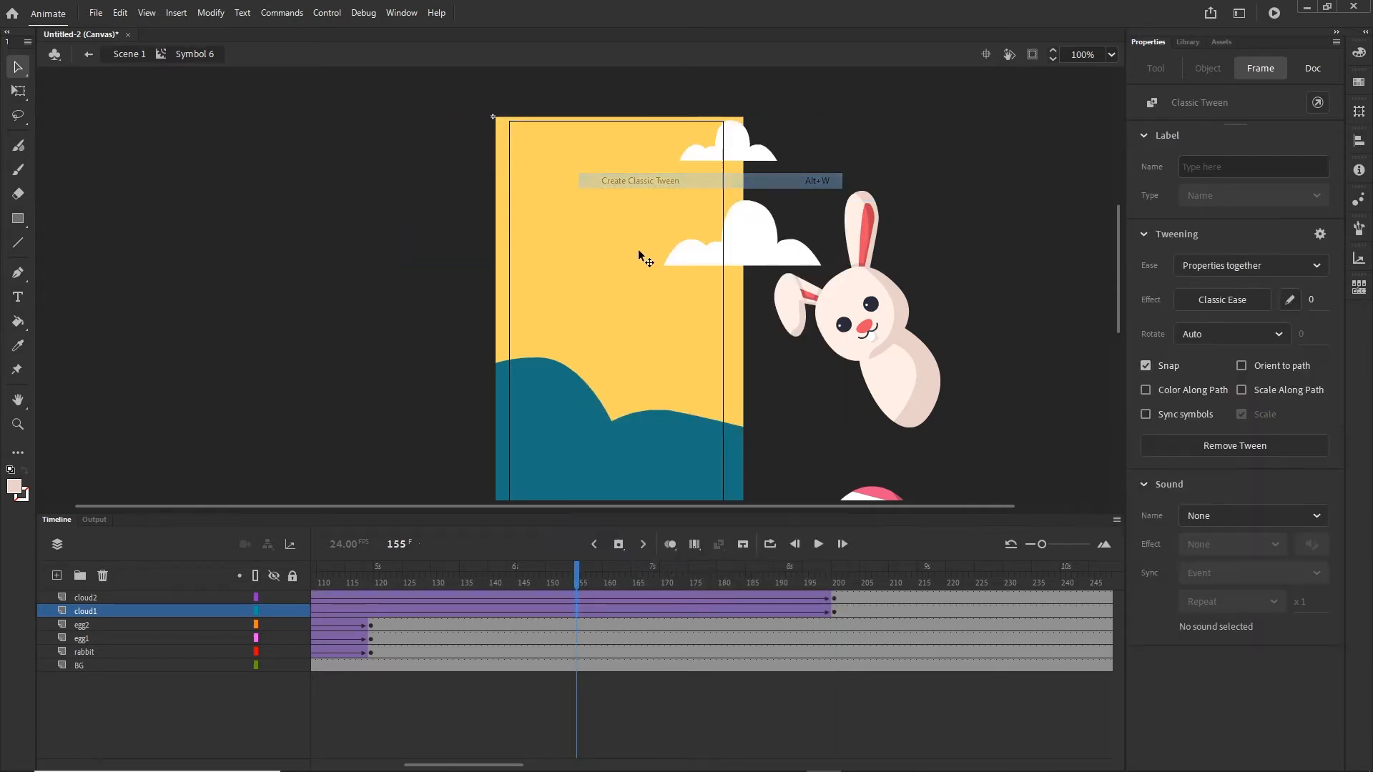
{"action": "scroll", "coordinate": [696, 735], "scroll_direction": "right", "scroll_amount": 5}
{"action": "scroll", "coordinate": [212, 724], "scroll_direction": "left", "scroll_amount": 9}
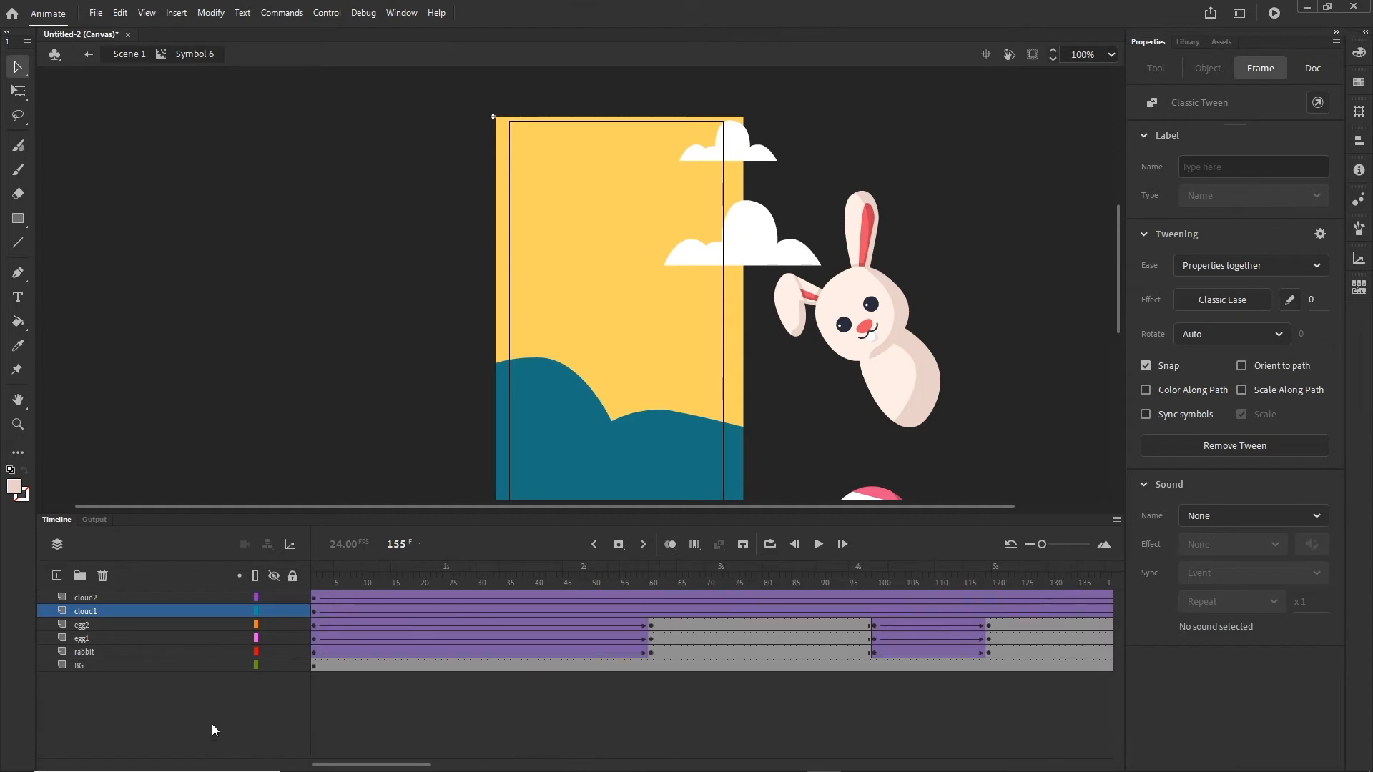
{"action": "left_click_drag", "start_coordinate": [422, 582], "coordinate": [279, 594]}
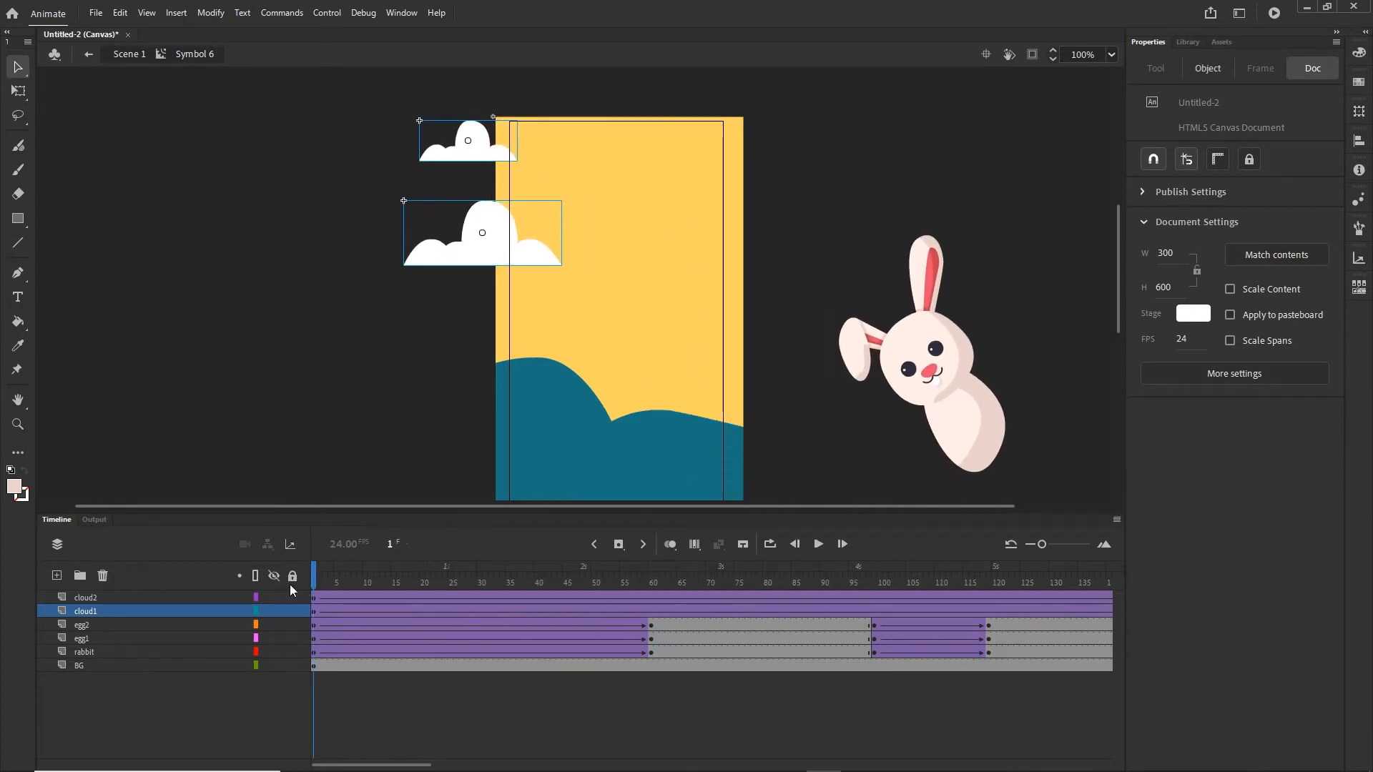
Delay the whole cloud1 tween by 40 frames so that it runs from frame 41 to frame 240.
{"action": "left_click", "coordinate": [315, 601]}
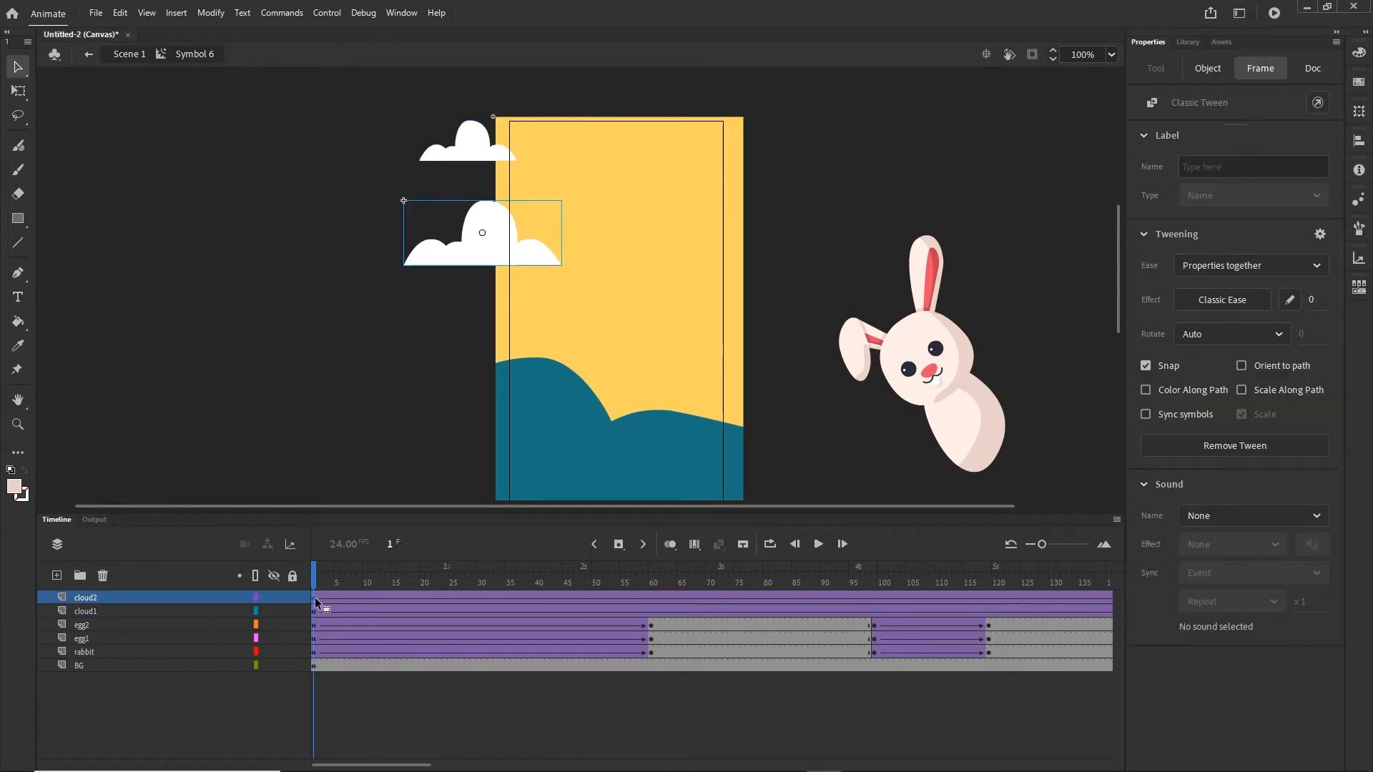
{"action": "left_click", "coordinate": [314, 612]}
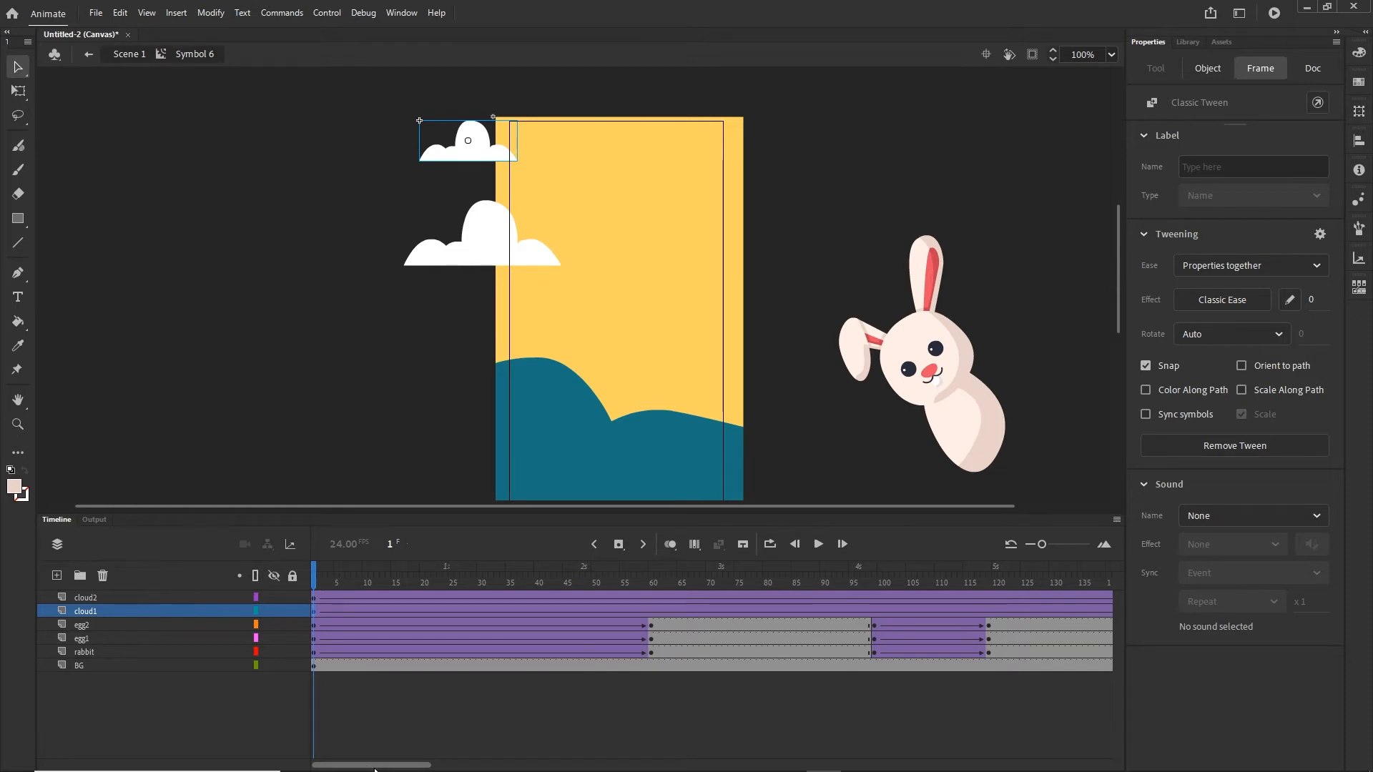
{"action": "left_click_drag", "start_coordinate": [379, 765], "coordinate": [469, 765]}
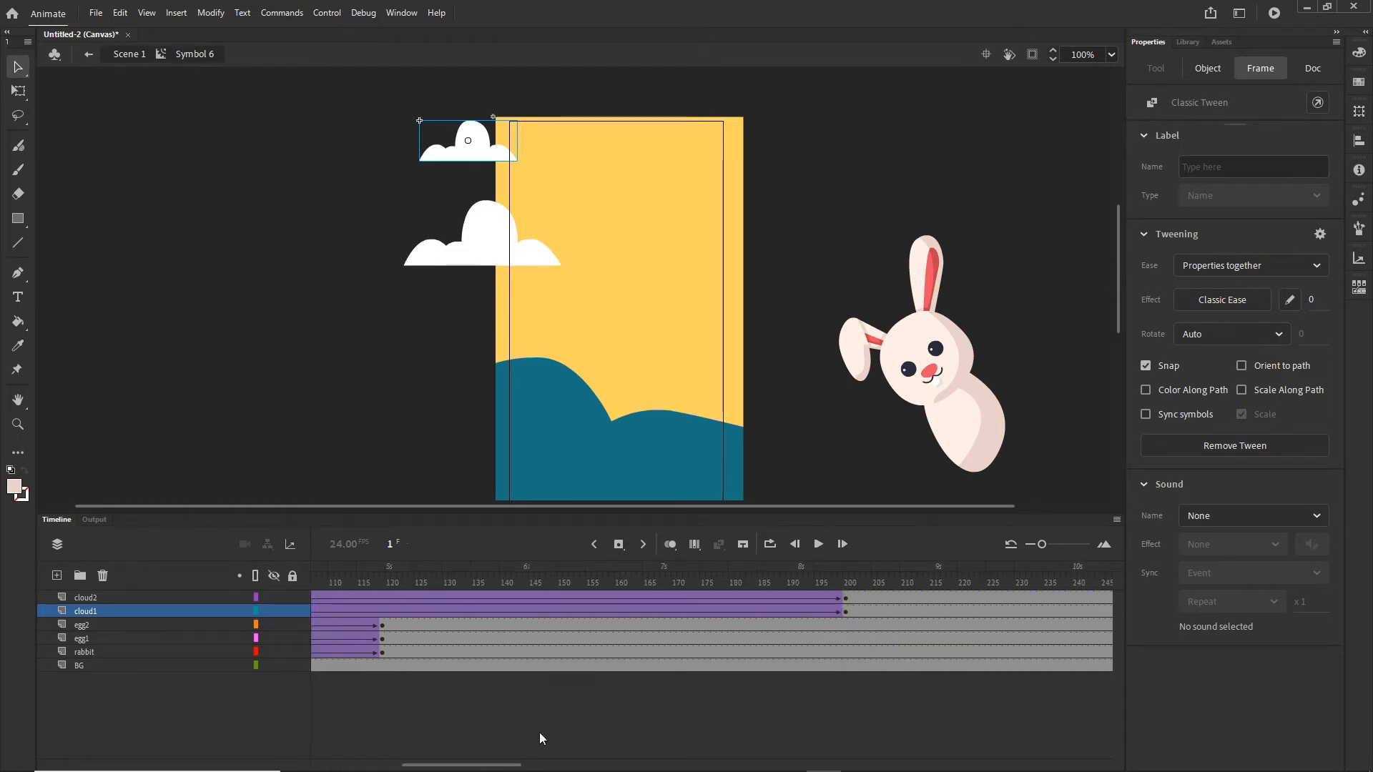
{"action": "left_click", "coordinate": [848, 612]}
{"action": "double_click", "coordinate": [630, 609]}
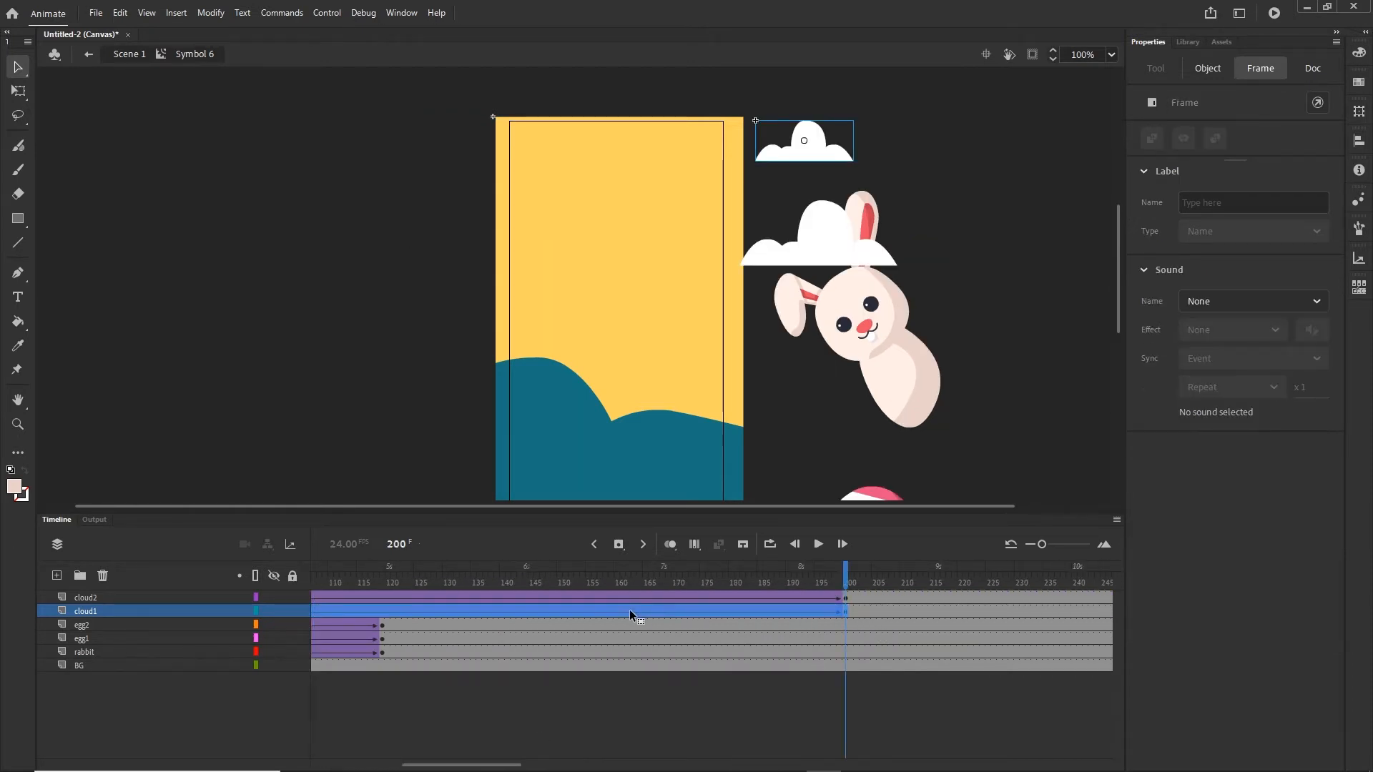
{"action": "left_click_drag", "start_coordinate": [629, 609], "coordinate": [855, 608]}
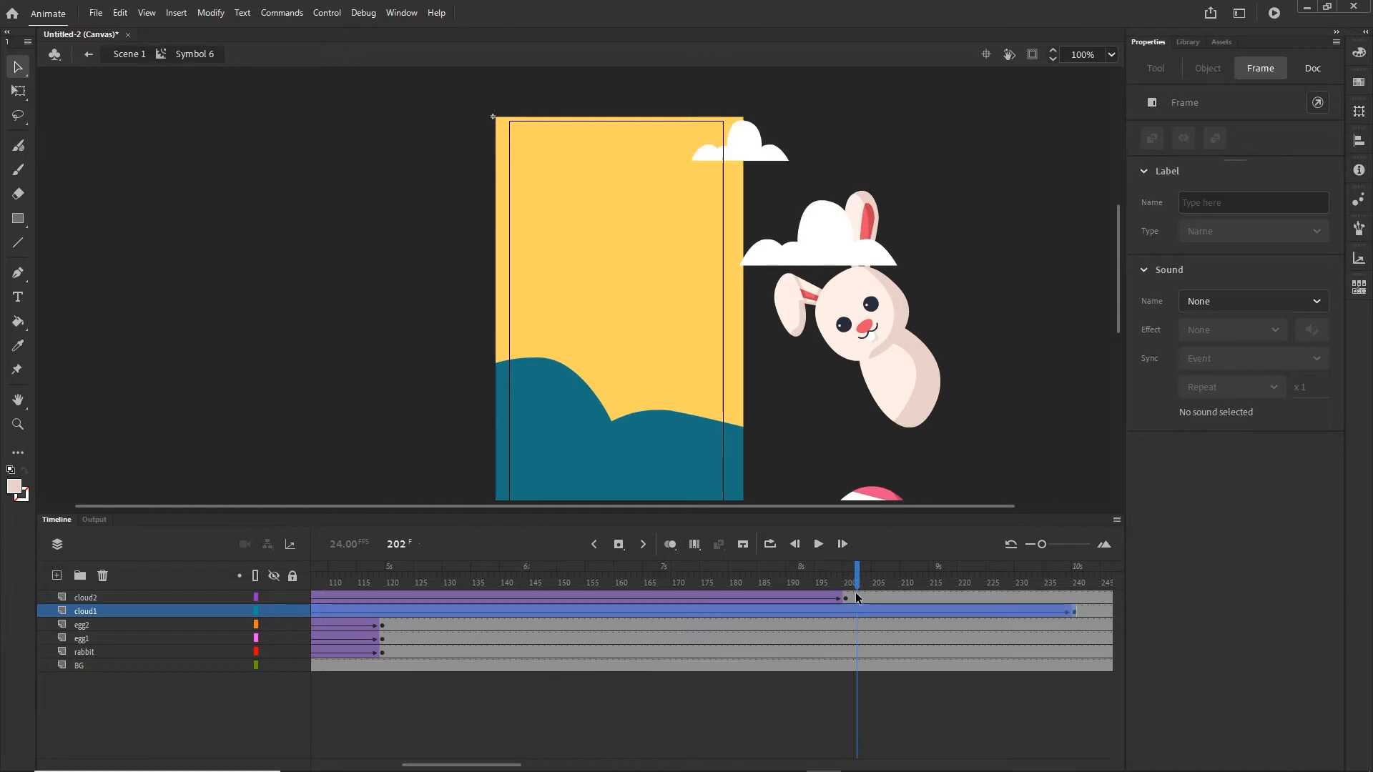
Play the timeline from frame 1 to preview the staggered cloud motion, and stop playback around frame 157.
{"action": "left_click", "coordinate": [456, 576]}
{"action": "left_click_drag", "start_coordinate": [358, 569], "coordinate": [42, 556]}
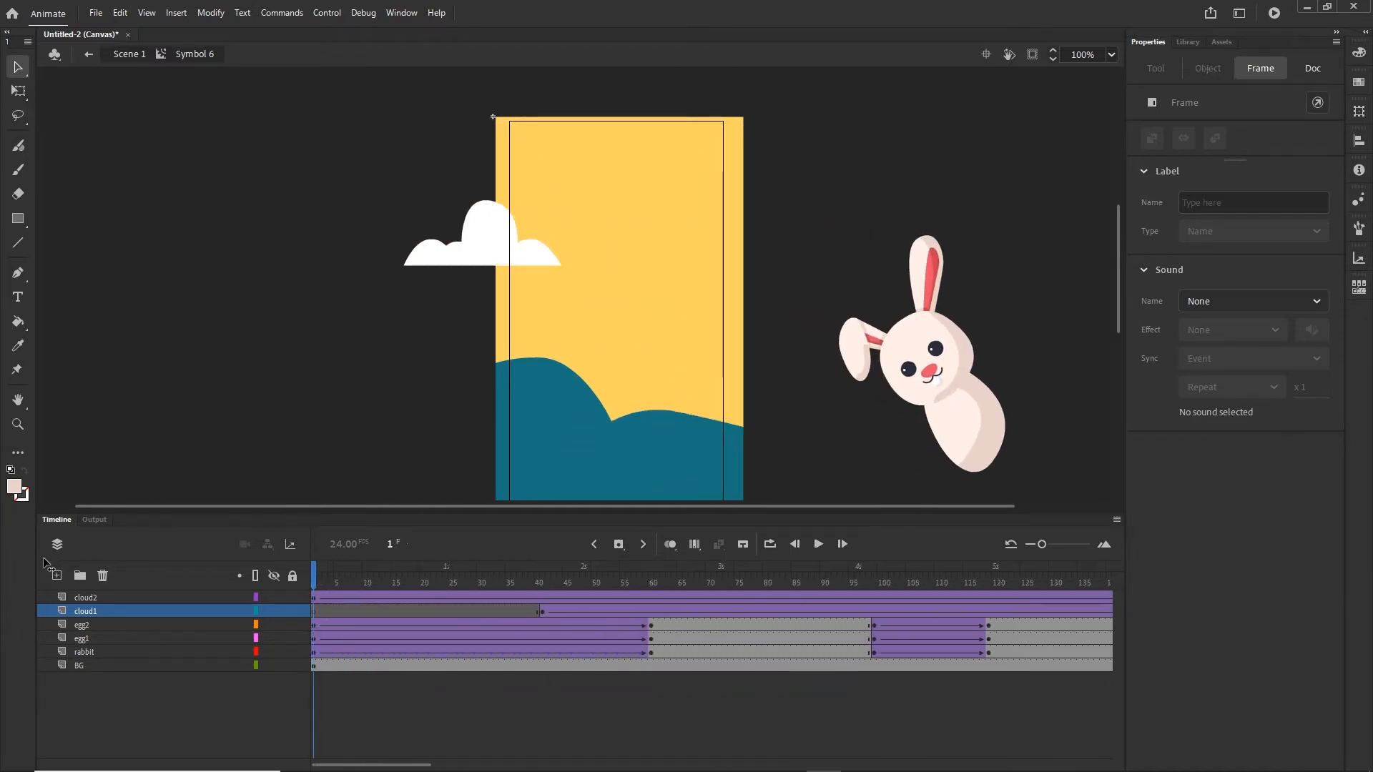
{"action": "left_click", "coordinate": [818, 544]}
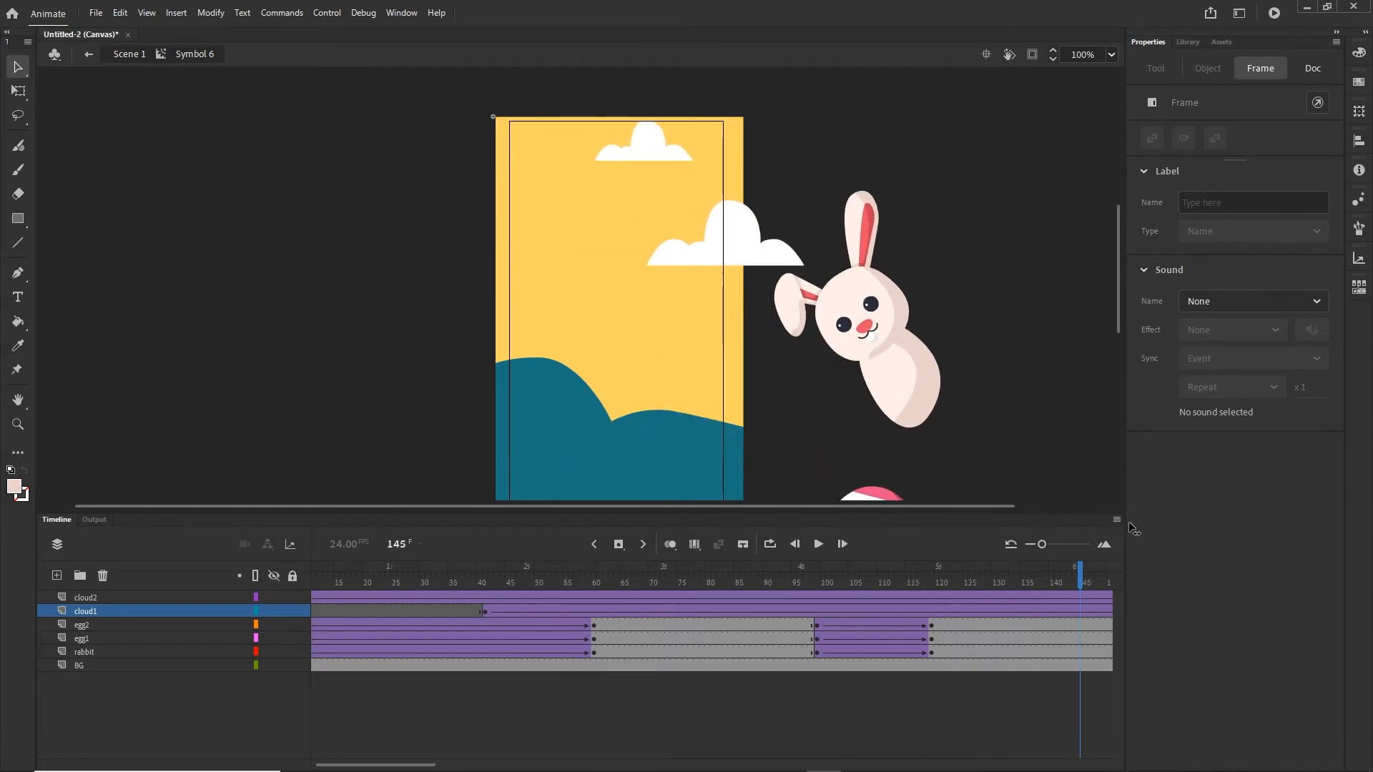
{"action": "left_click", "coordinate": [459, 571]}
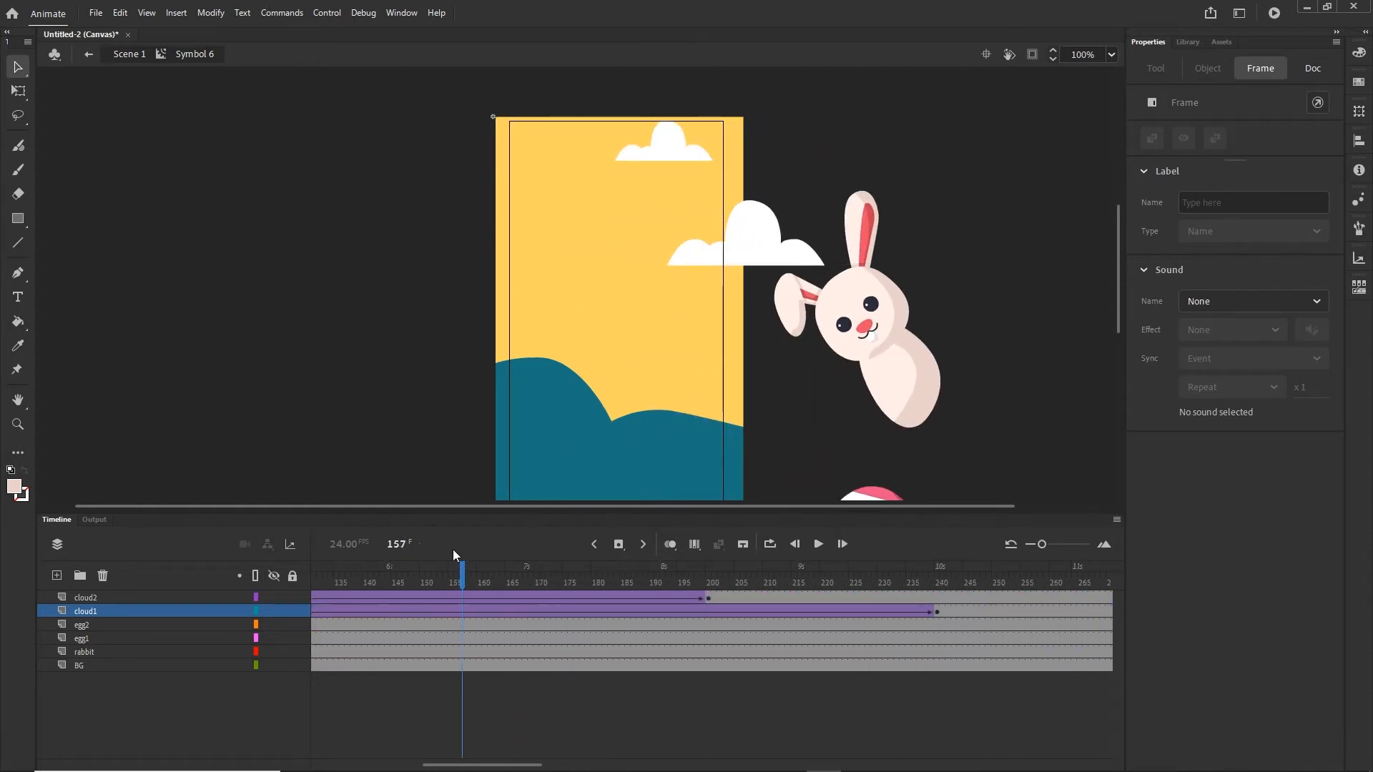
Test the banner in the browser and reload the page to replay the animation.
{"action": "key", "text": "ctrl+Return"}
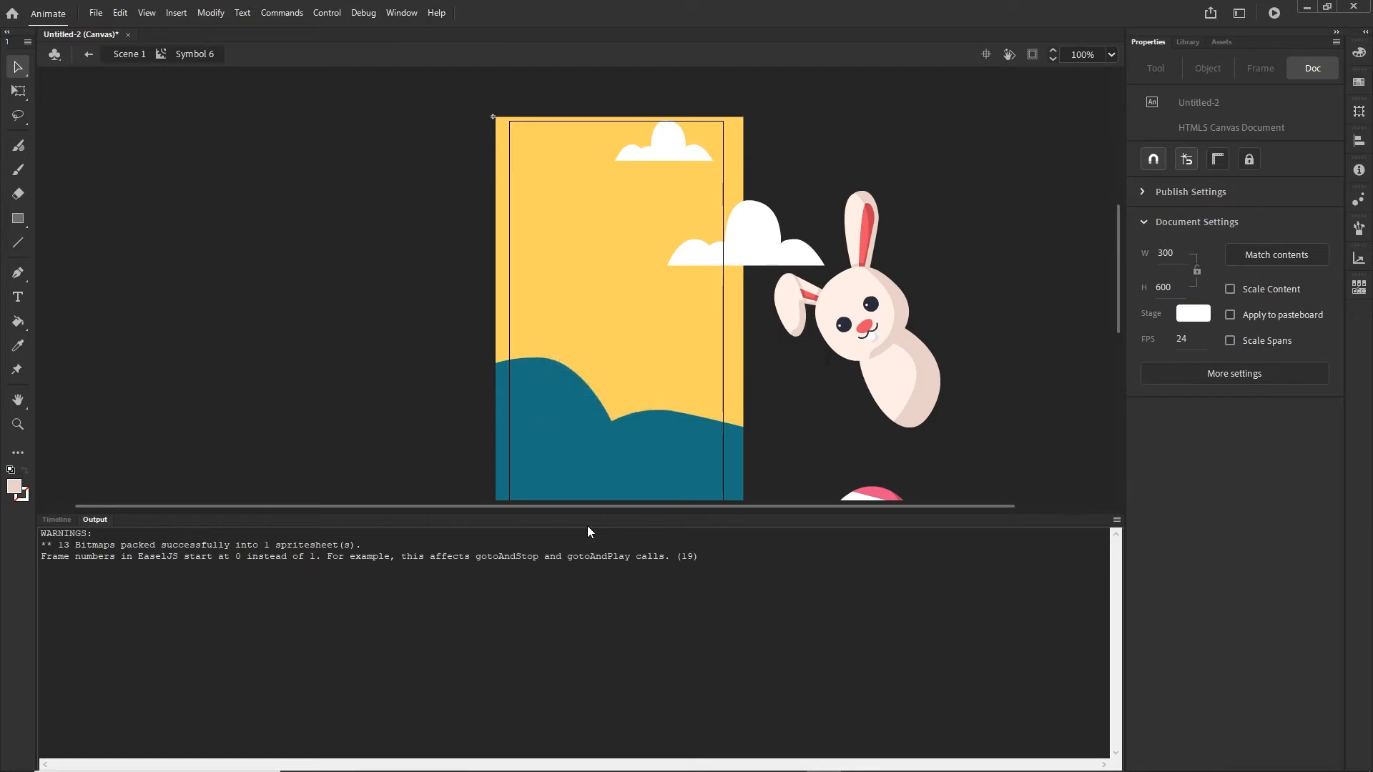
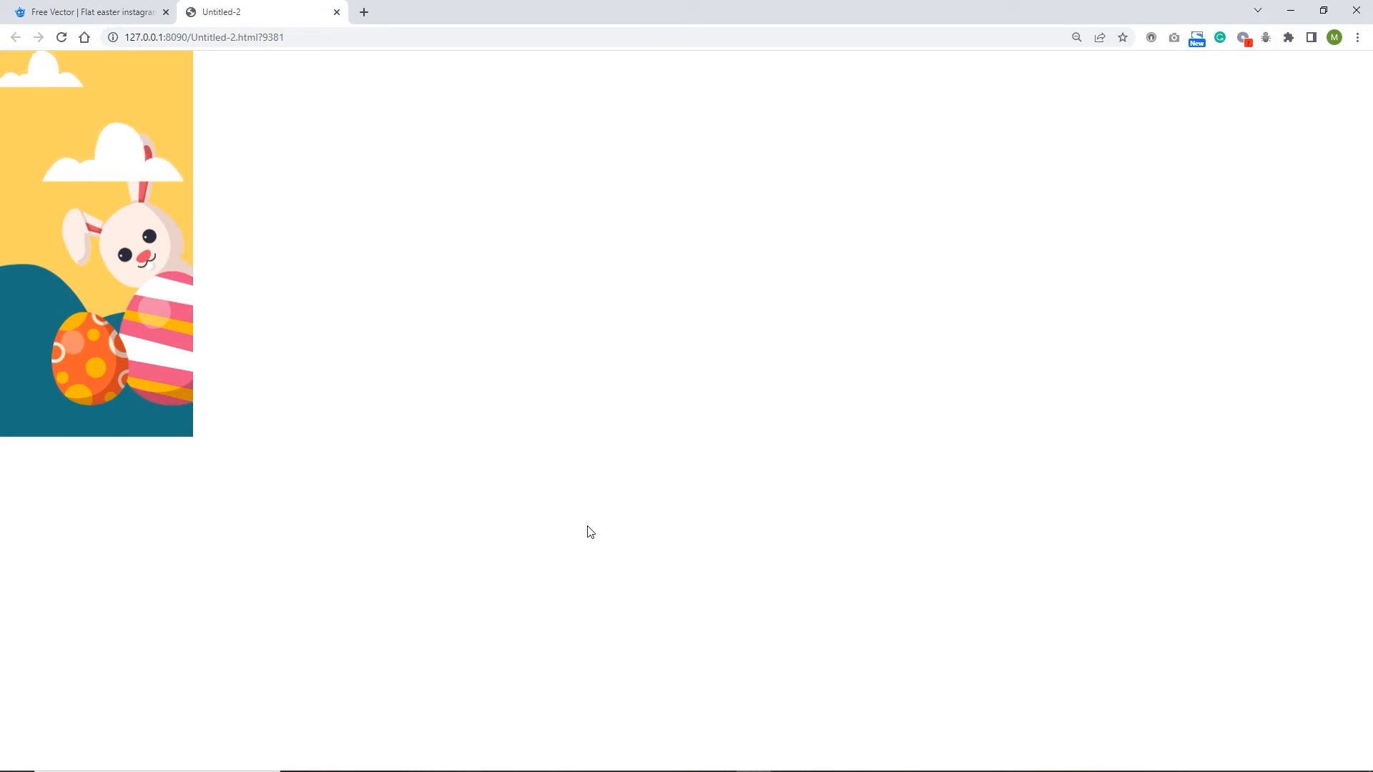
{"action": "left_click", "coordinate": [61, 37]}
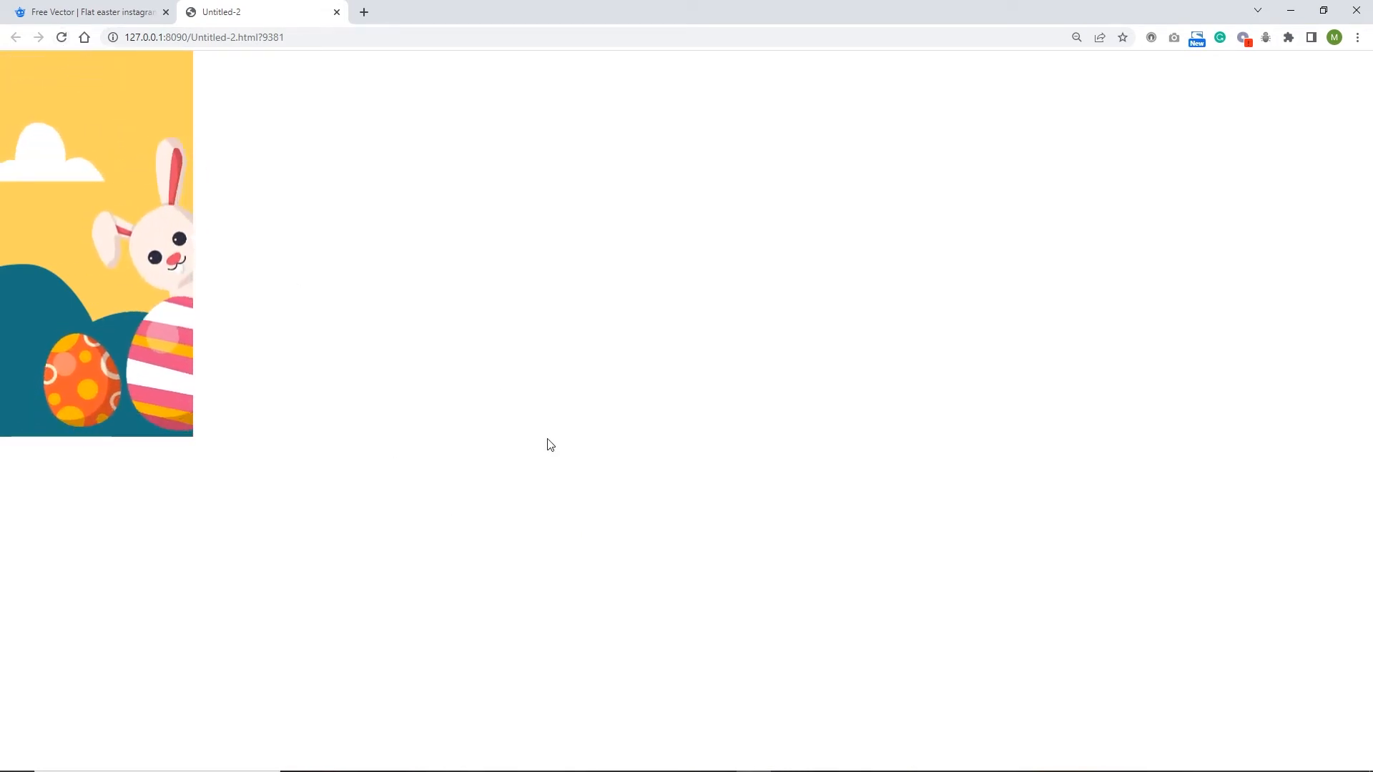
Switch back to Animate, show the timeline again and return the playhead to frame 1.
{"action": "mouse_move", "coordinate": [601, 727]}
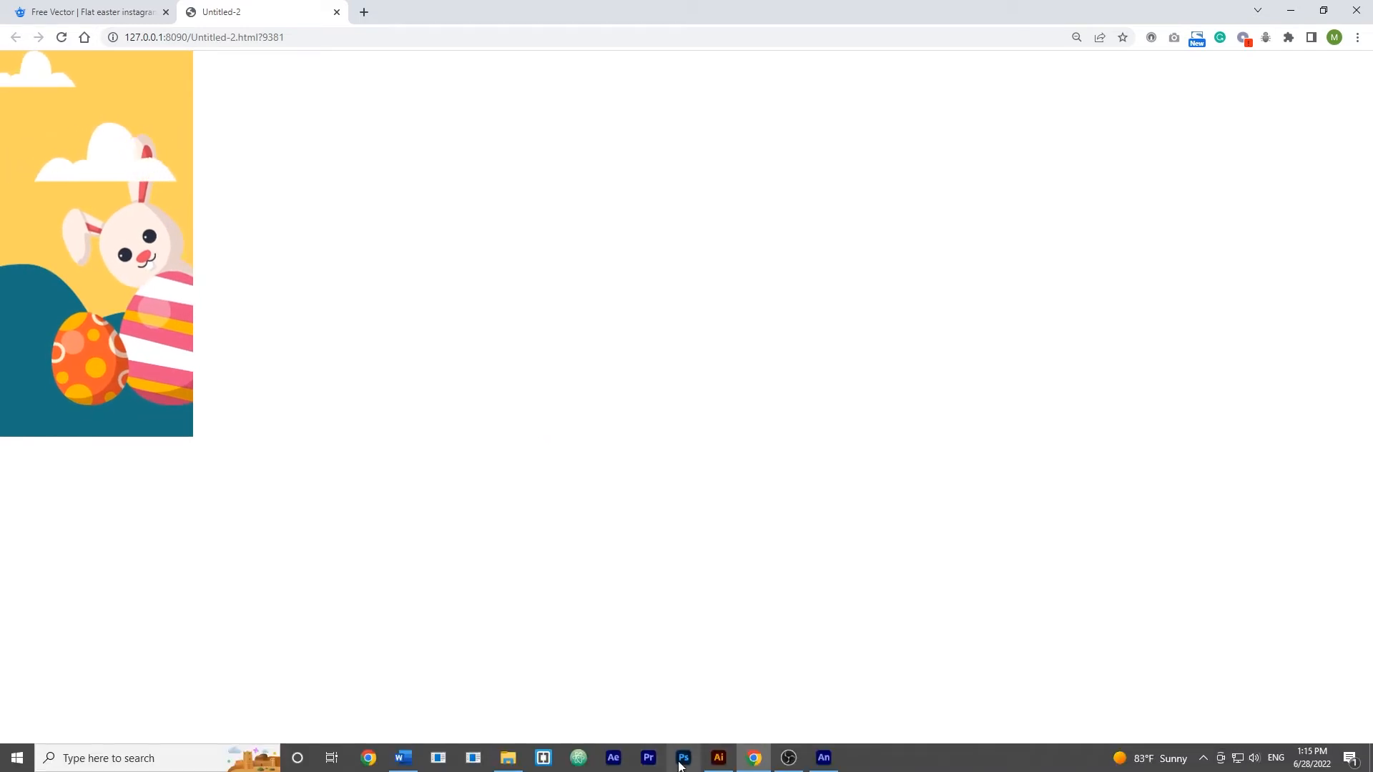
{"action": "left_click", "coordinate": [823, 758]}
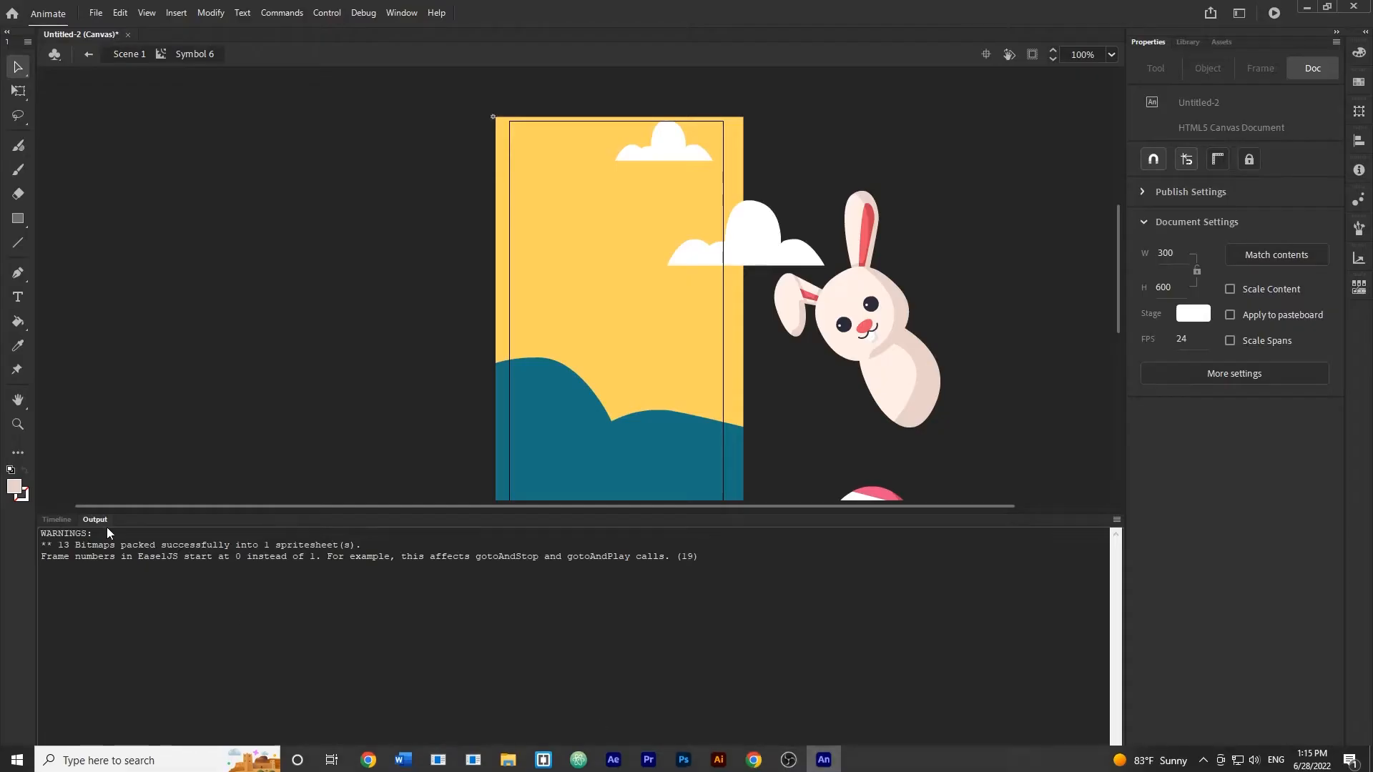
{"action": "left_click", "coordinate": [70, 522]}
{"action": "left_click_drag", "start_coordinate": [467, 567], "coordinate": [46, 585]}
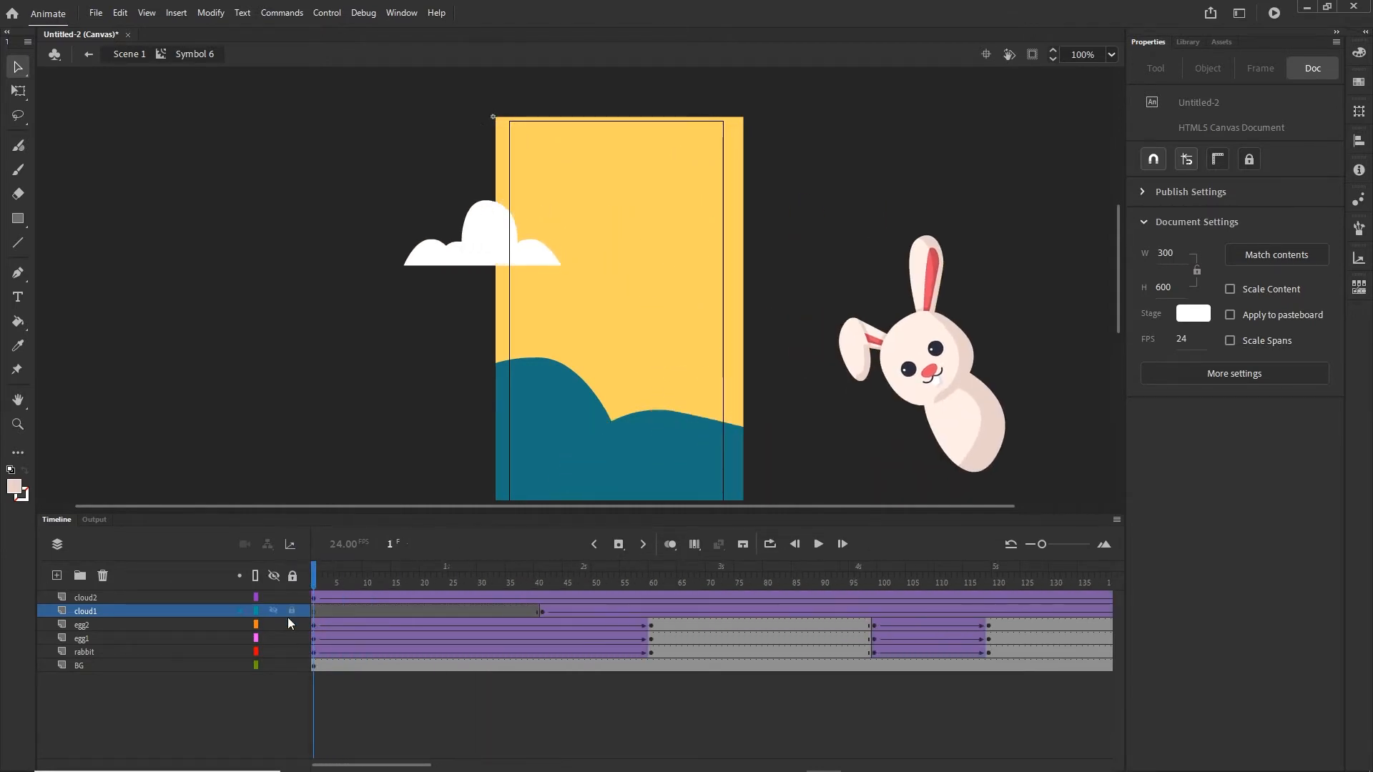
Shorten the entrance tweens of the rabbit, egg1 and egg2 layers so that they end at frame 40.
{"action": "left_click_drag", "start_coordinate": [313, 651], "coordinate": [315, 622]}
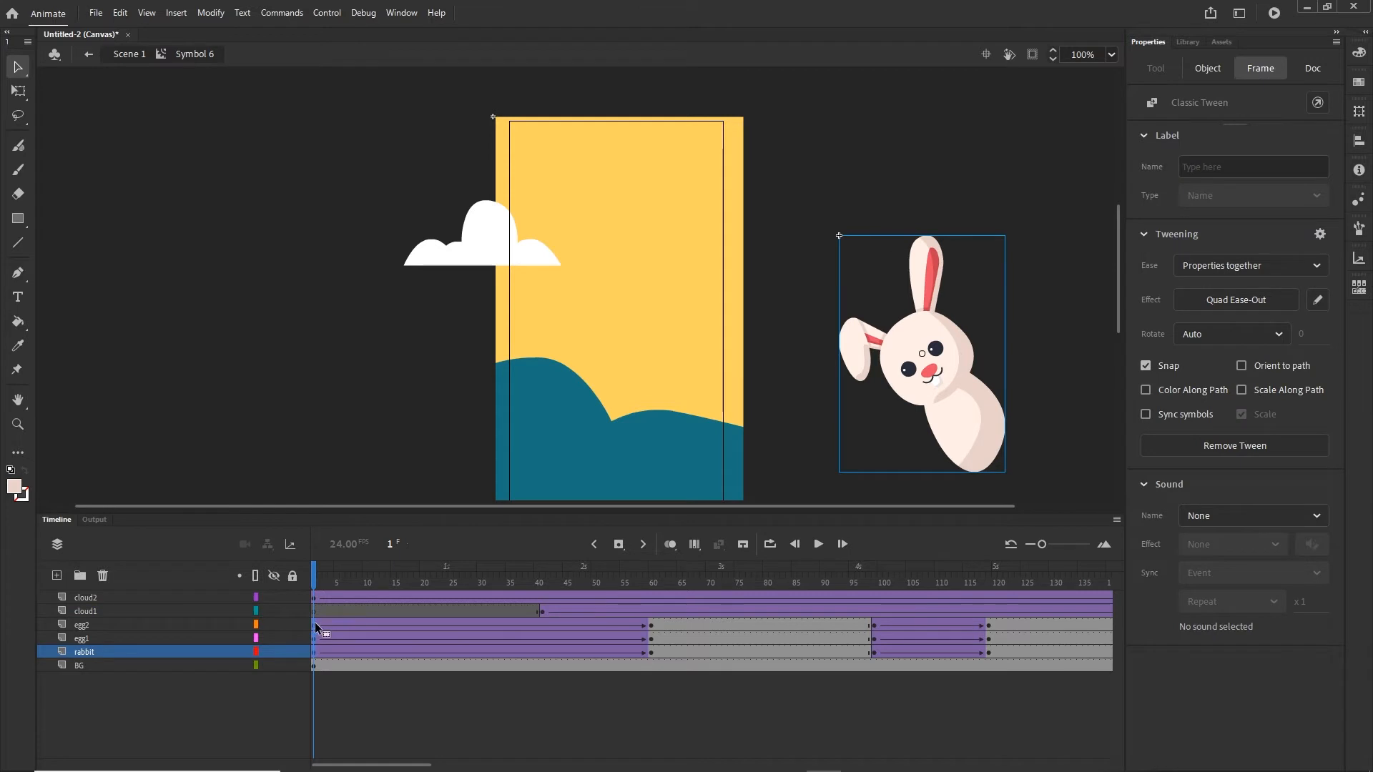
{"action": "left_click", "coordinate": [461, 709]}
{"action": "left_click_drag", "start_coordinate": [651, 651], "coordinate": [559, 629]}
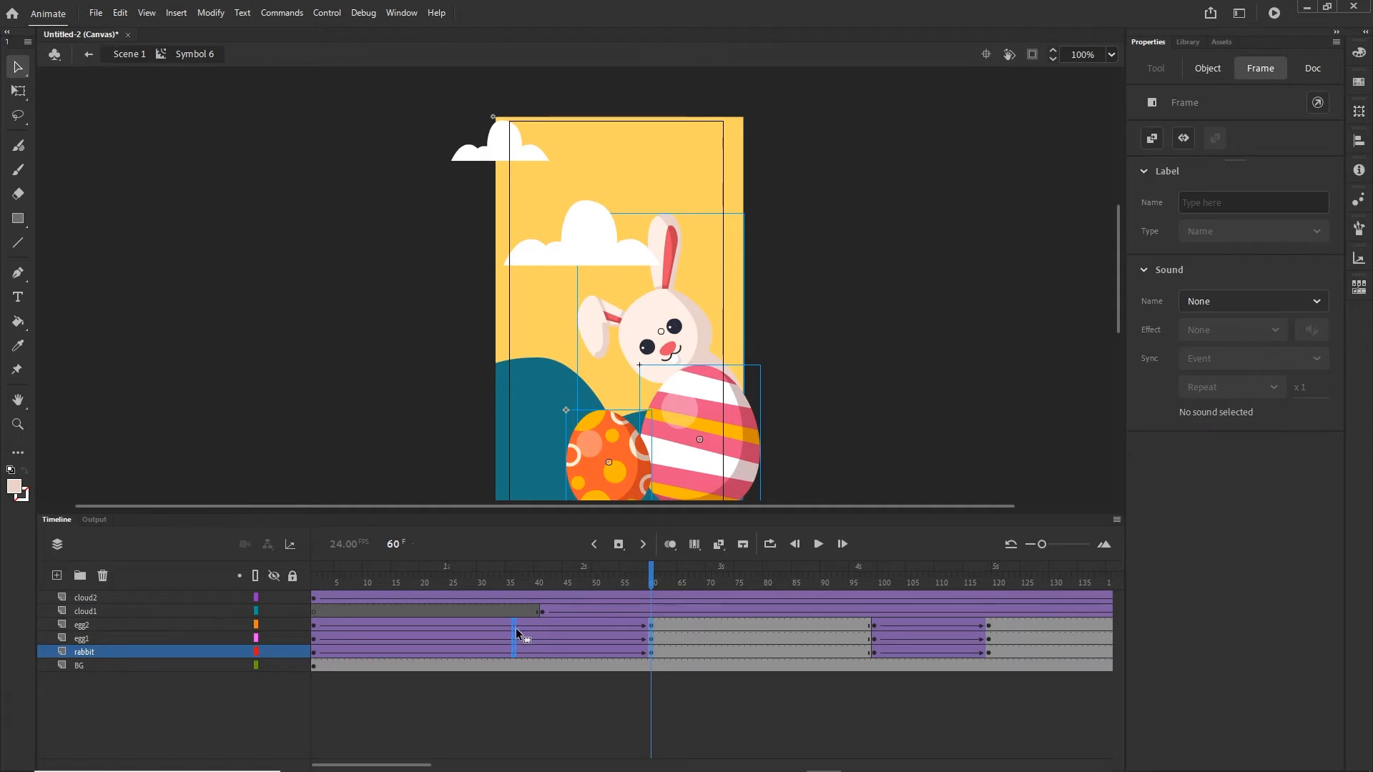
{"action": "left_click_drag", "start_coordinate": [538, 628], "coordinate": [537, 628]}
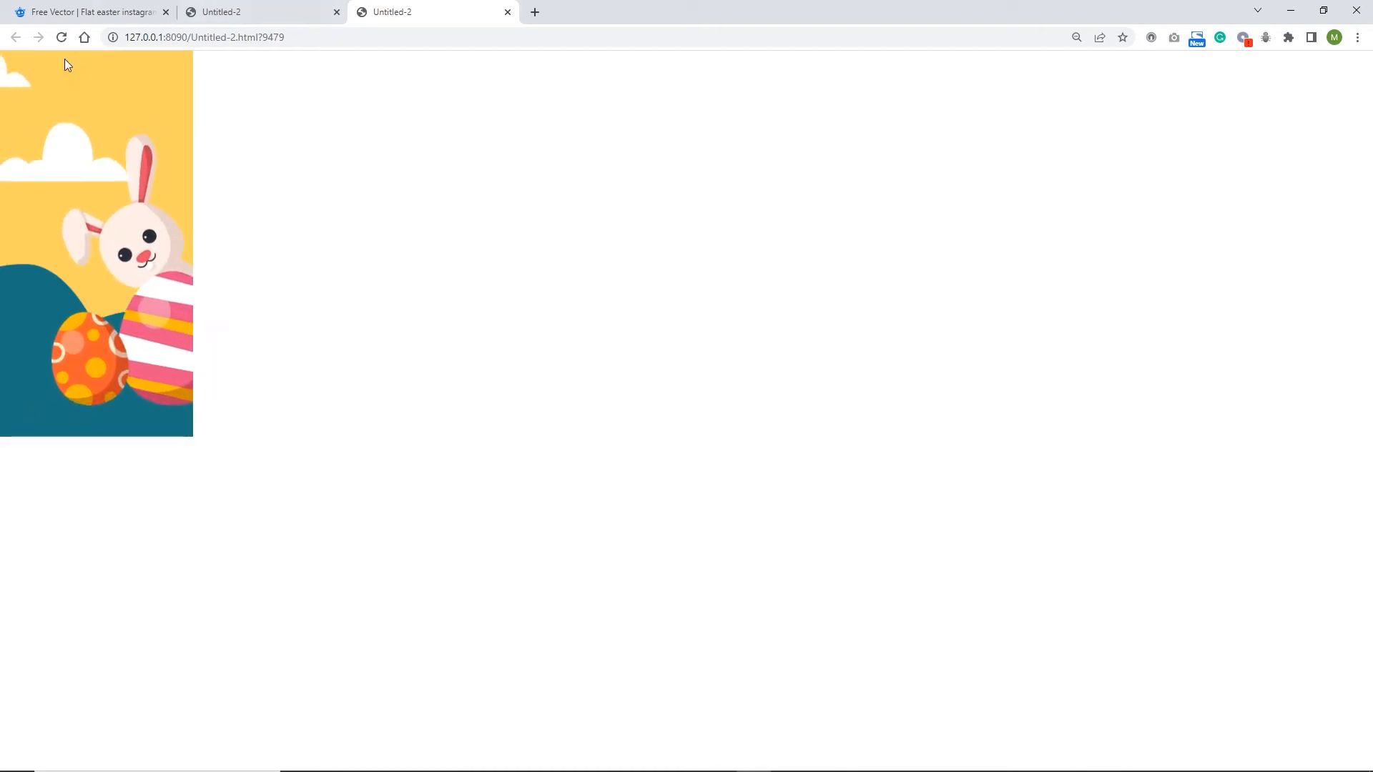
Reload the banner in the browser to replay the faster entrance, and return to the timeline in Animate.
{"action": "left_click", "coordinate": [60, 38]}
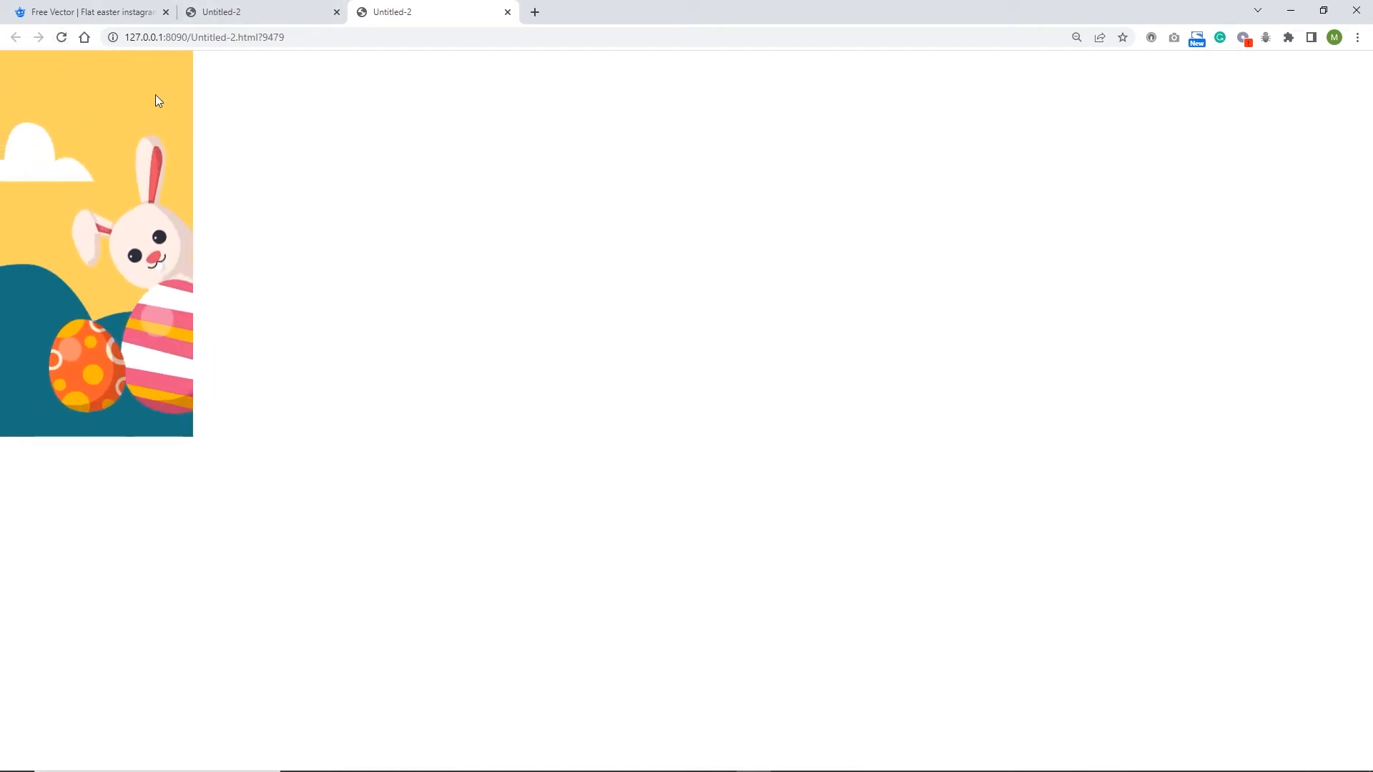
{"action": "left_click", "coordinate": [1289, 12]}
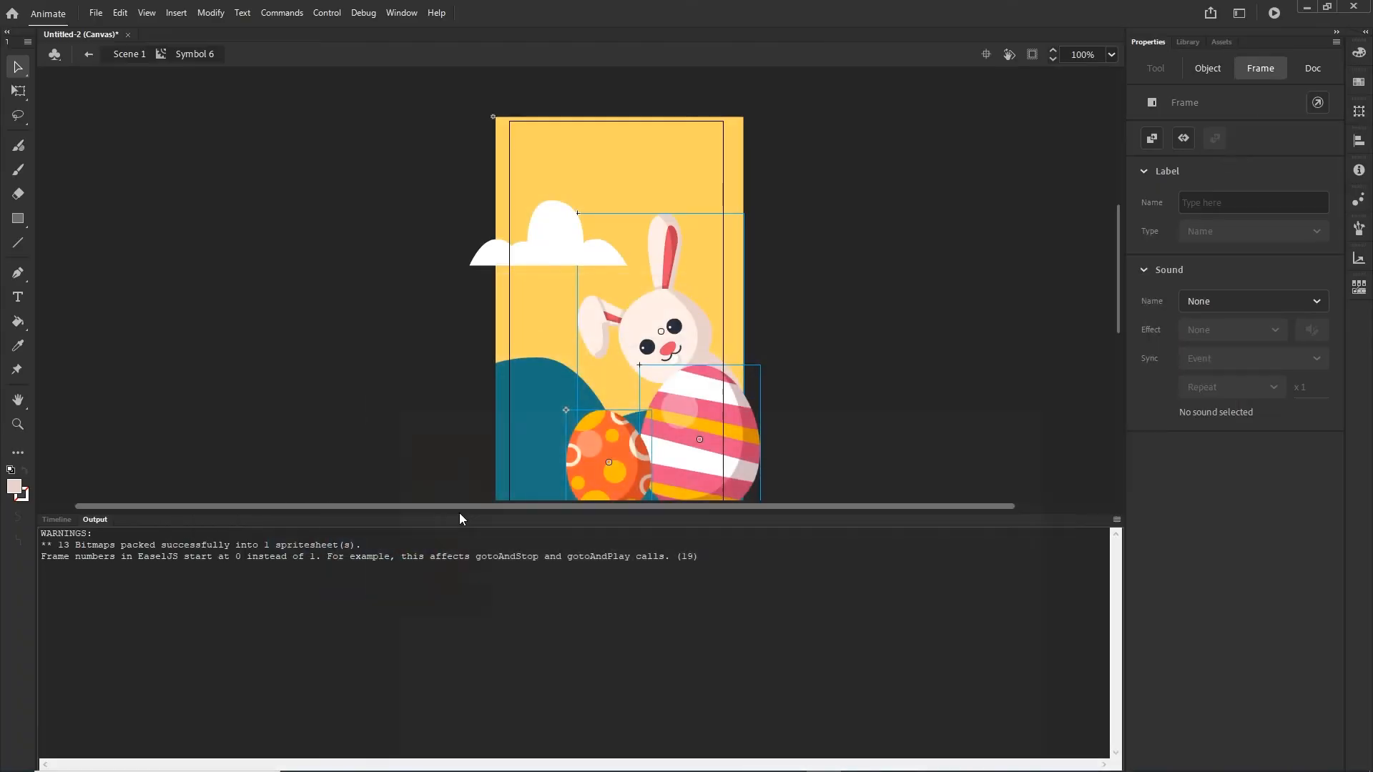
{"action": "left_click", "coordinate": [56, 520]}
Set the easing of the rabbit, egg1 and egg2 entrance tweens to Cubic Ease-Out.
{"action": "left_click", "coordinate": [315, 651]}
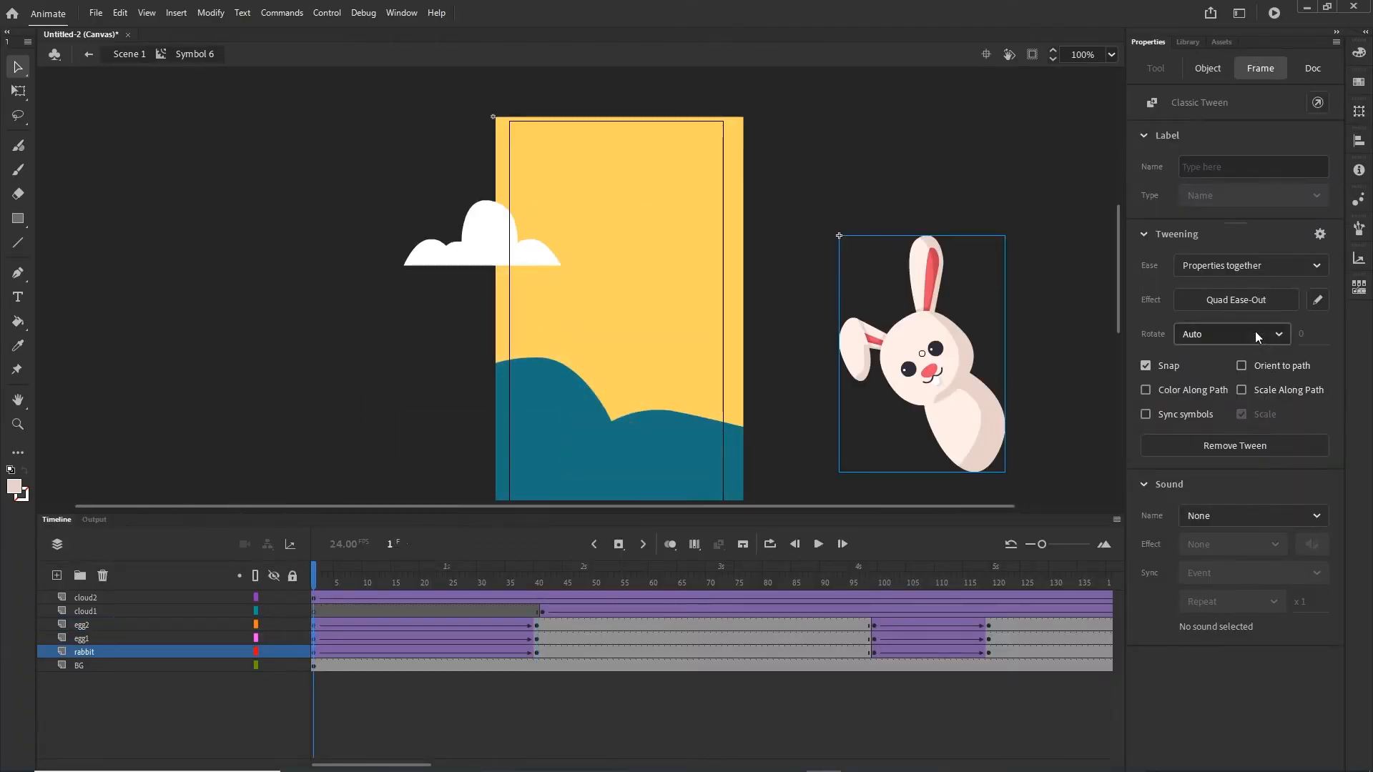
{"action": "left_click", "coordinate": [1248, 301]}
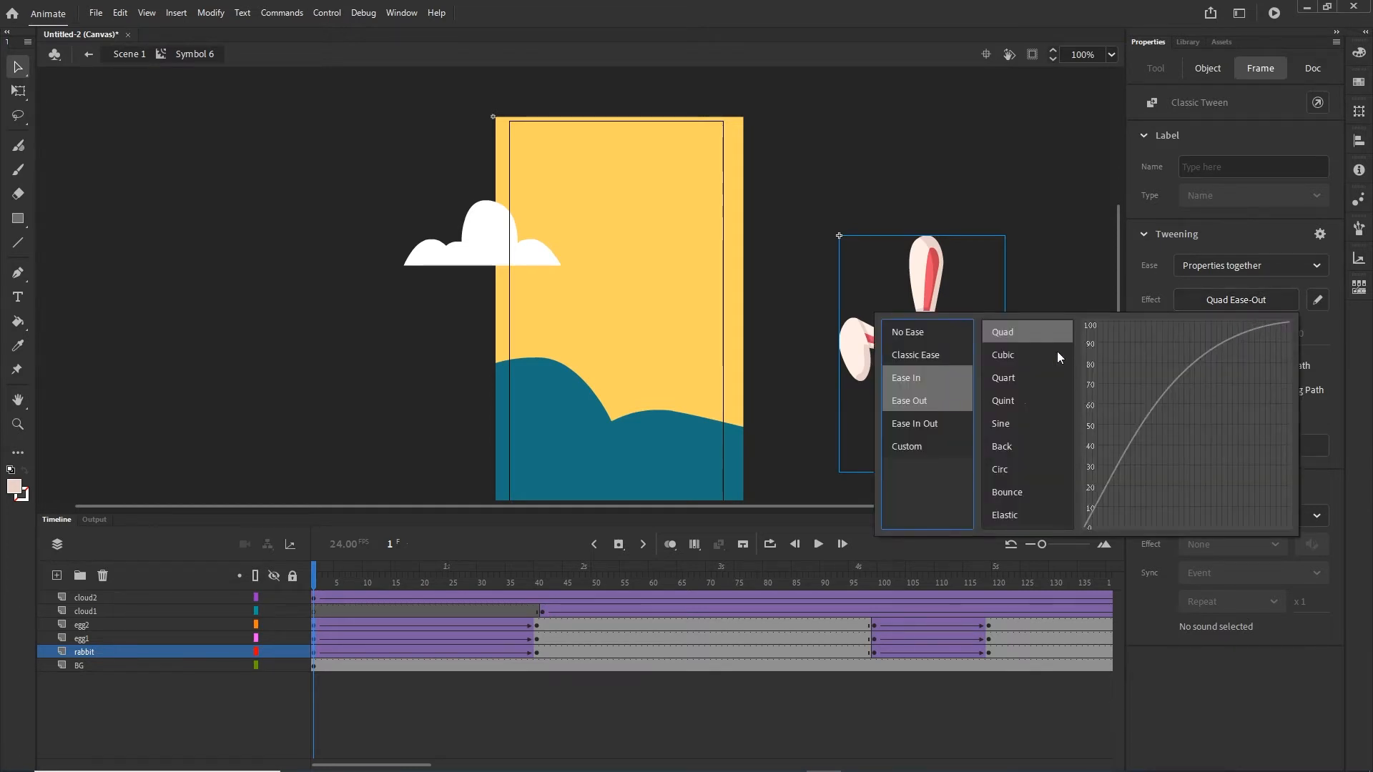
{"action": "left_click", "coordinate": [1011, 355]}
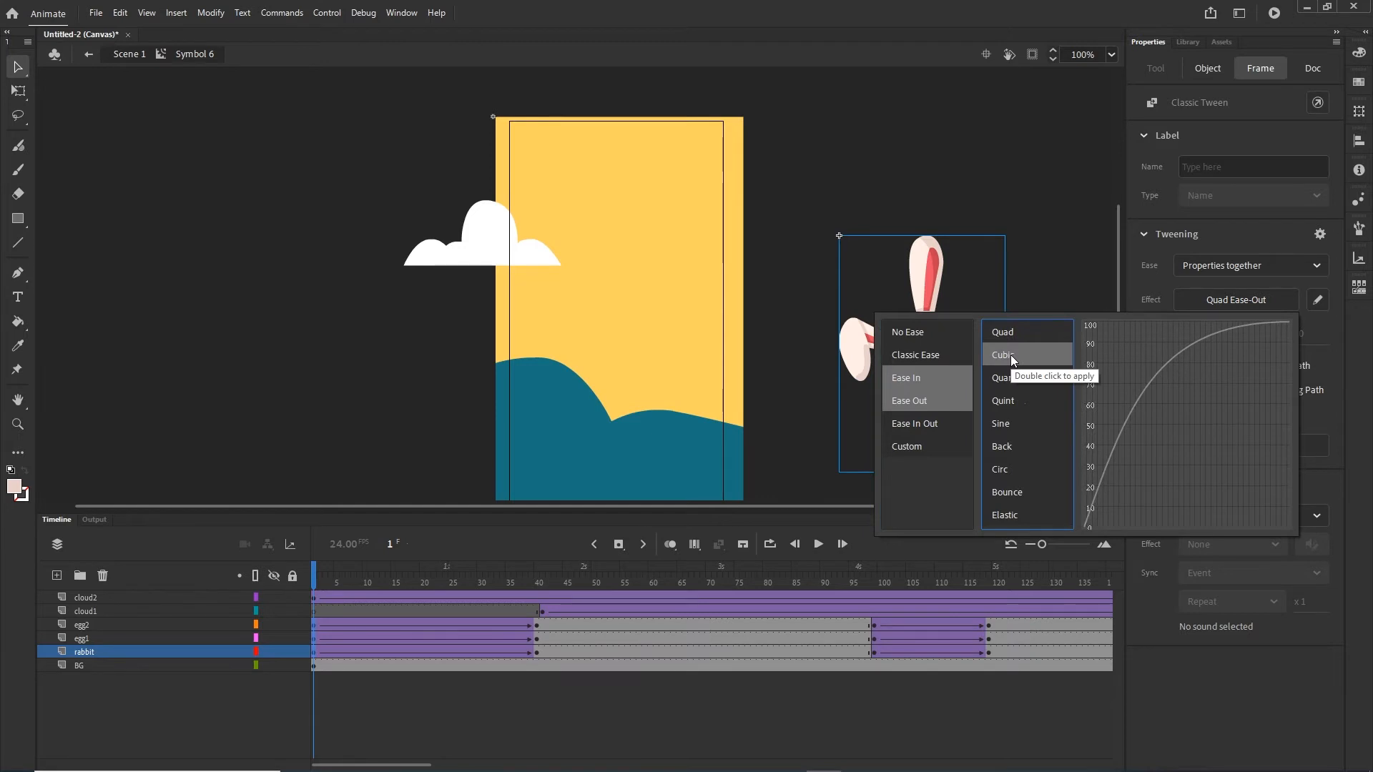
{"action": "double_click", "coordinate": [1010, 354]}
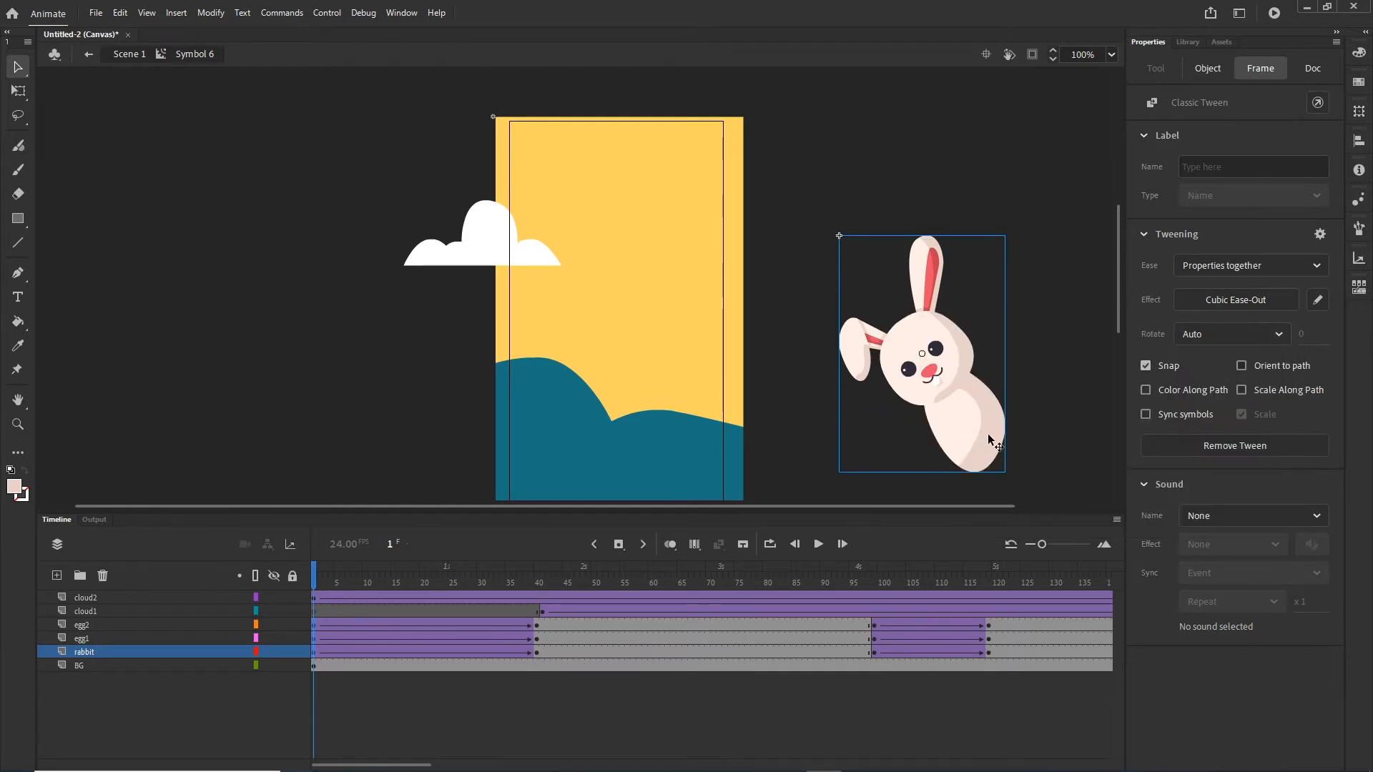
Test the banner with the new easing in the browser, replay it, and return to the timeline in Animate.
{"action": "key", "text": "ctrl+Return"}
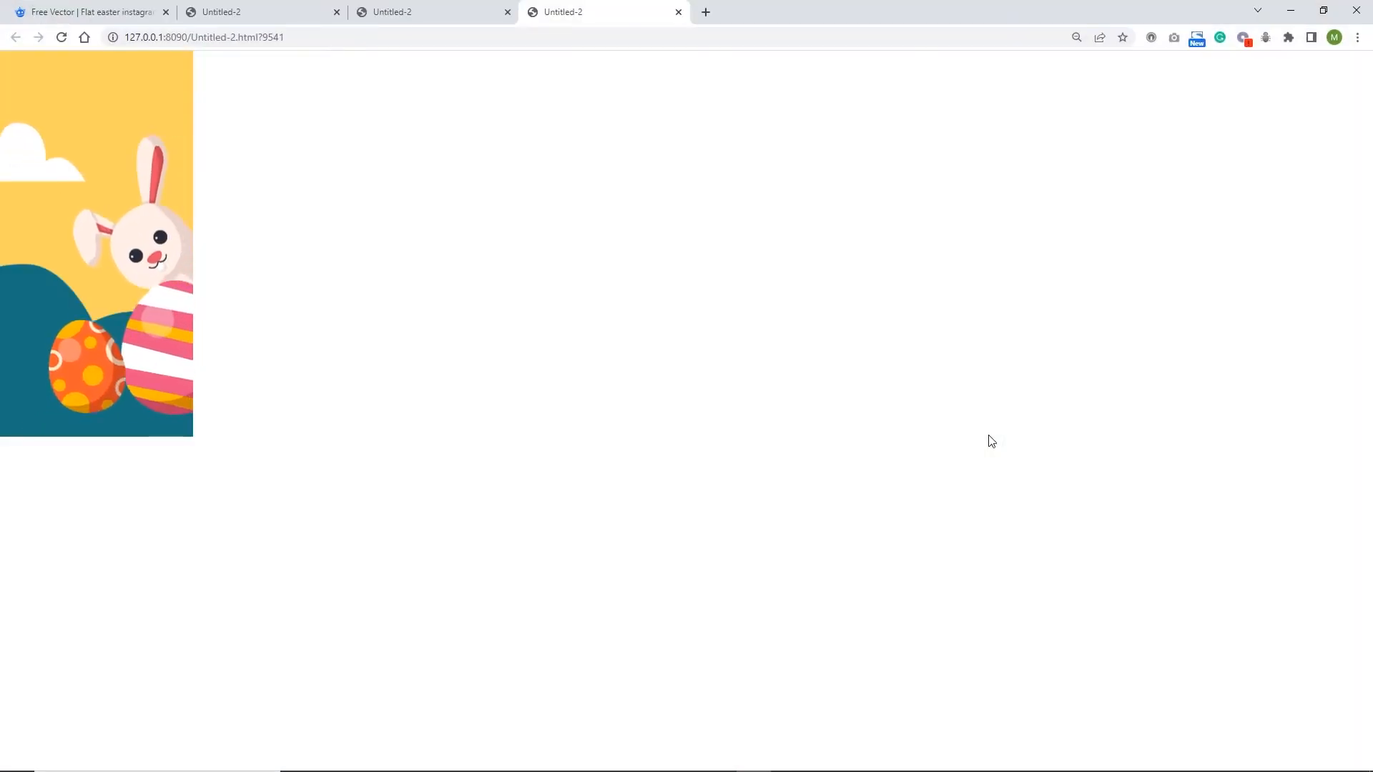
{"action": "left_click", "coordinate": [55, 42]}
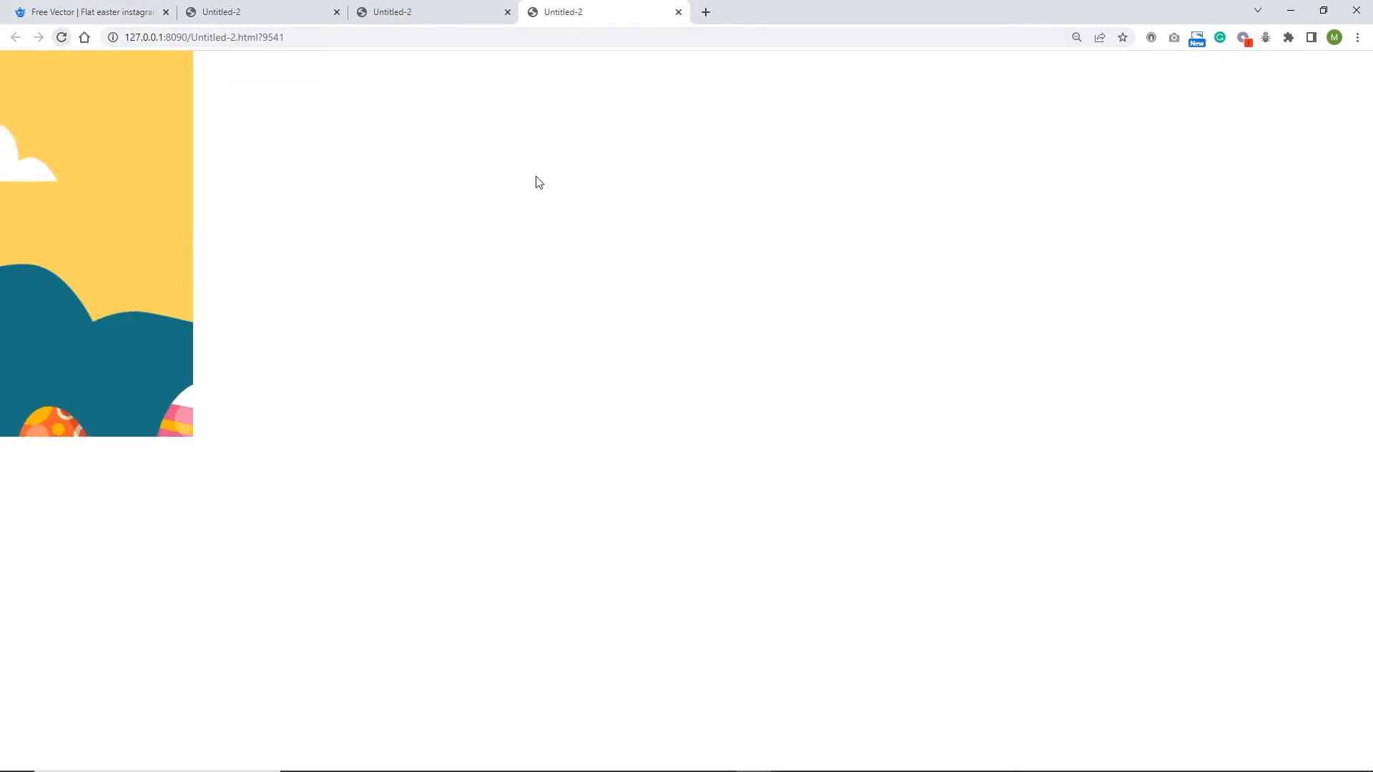
{"action": "left_click", "coordinate": [1291, 10]}
{"action": "left_click", "coordinate": [72, 520]}
{"action": "left_click", "coordinate": [359, 719]}
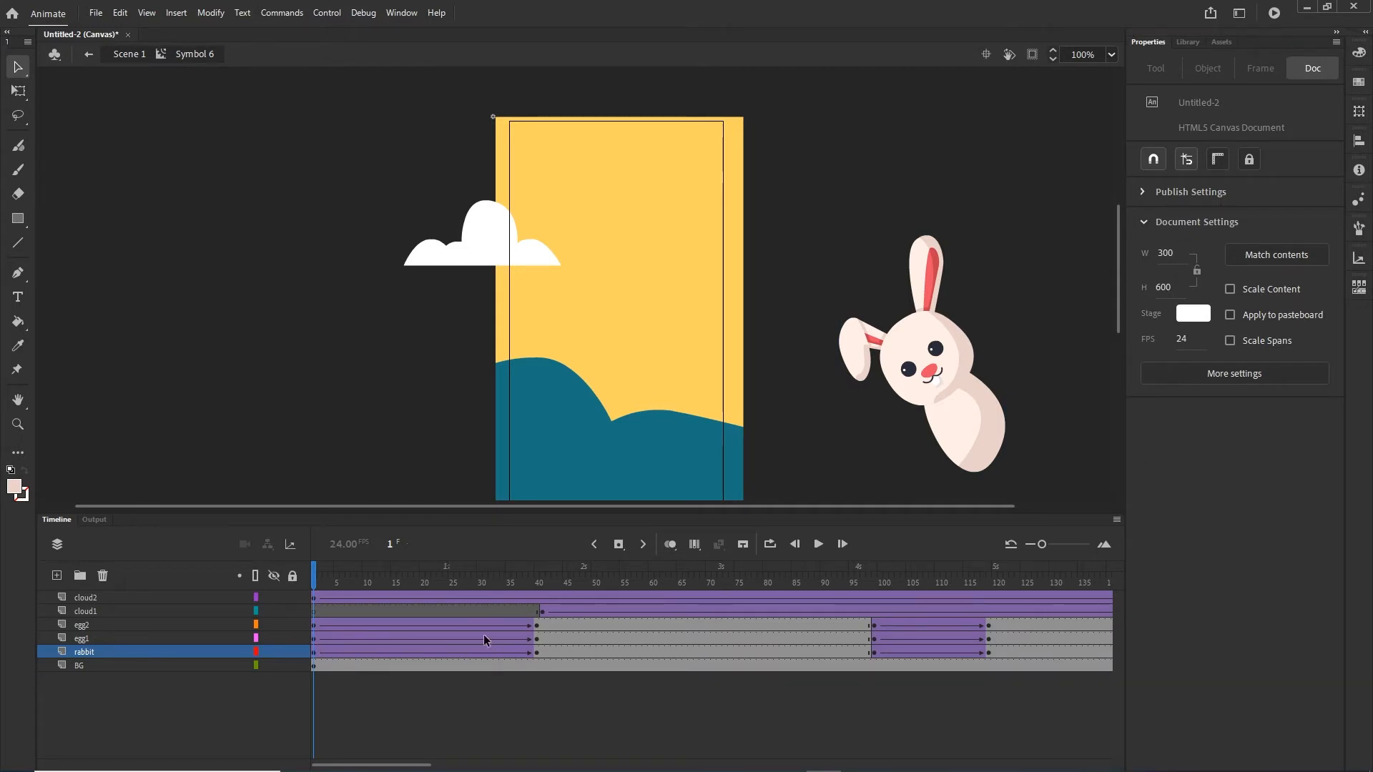
Stagger the egg entrance tweens so that egg1 starts at frame 7 and egg2 starts at frame 12.
{"action": "left_click", "coordinate": [315, 627]}
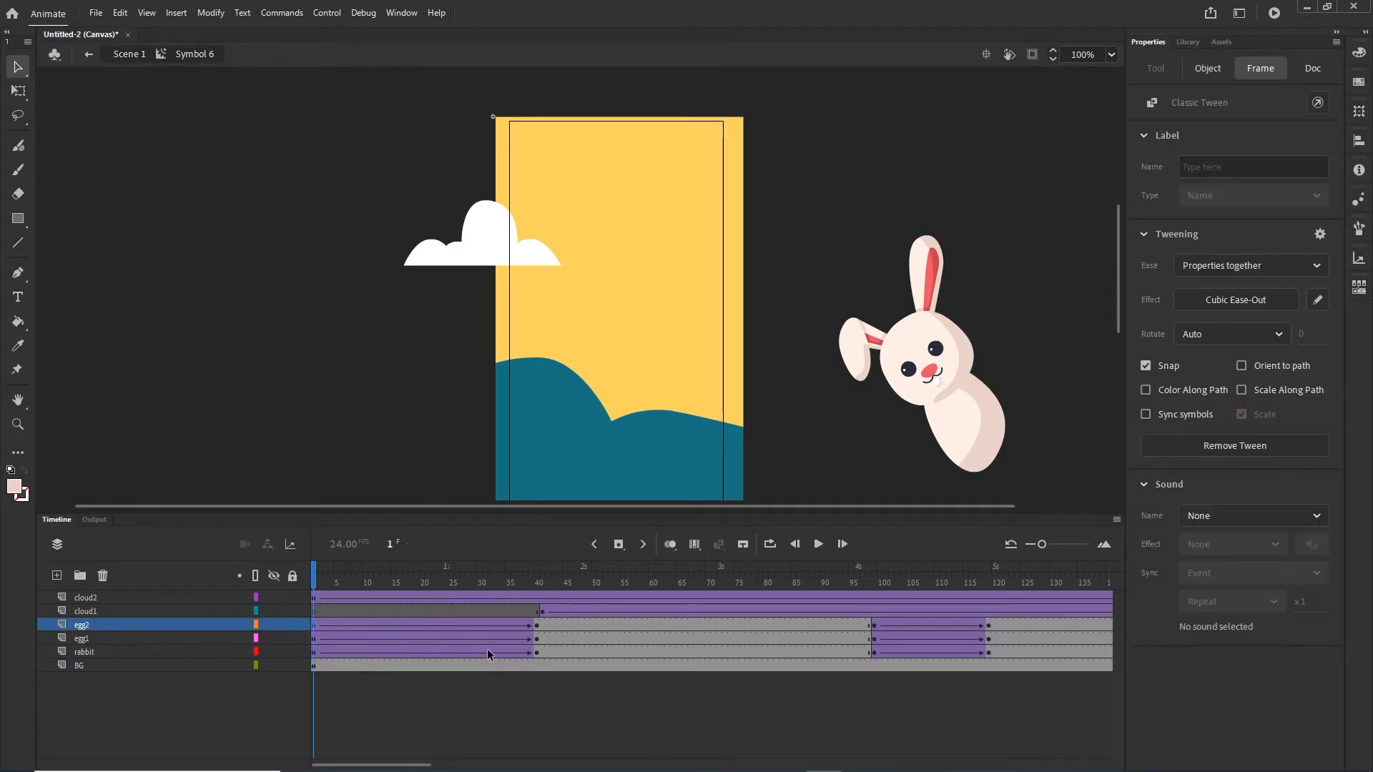
{"action": "left_click", "coordinate": [537, 640], "text": "shift"}
{"action": "left_click_drag", "start_coordinate": [426, 625], "coordinate": [461, 630]}
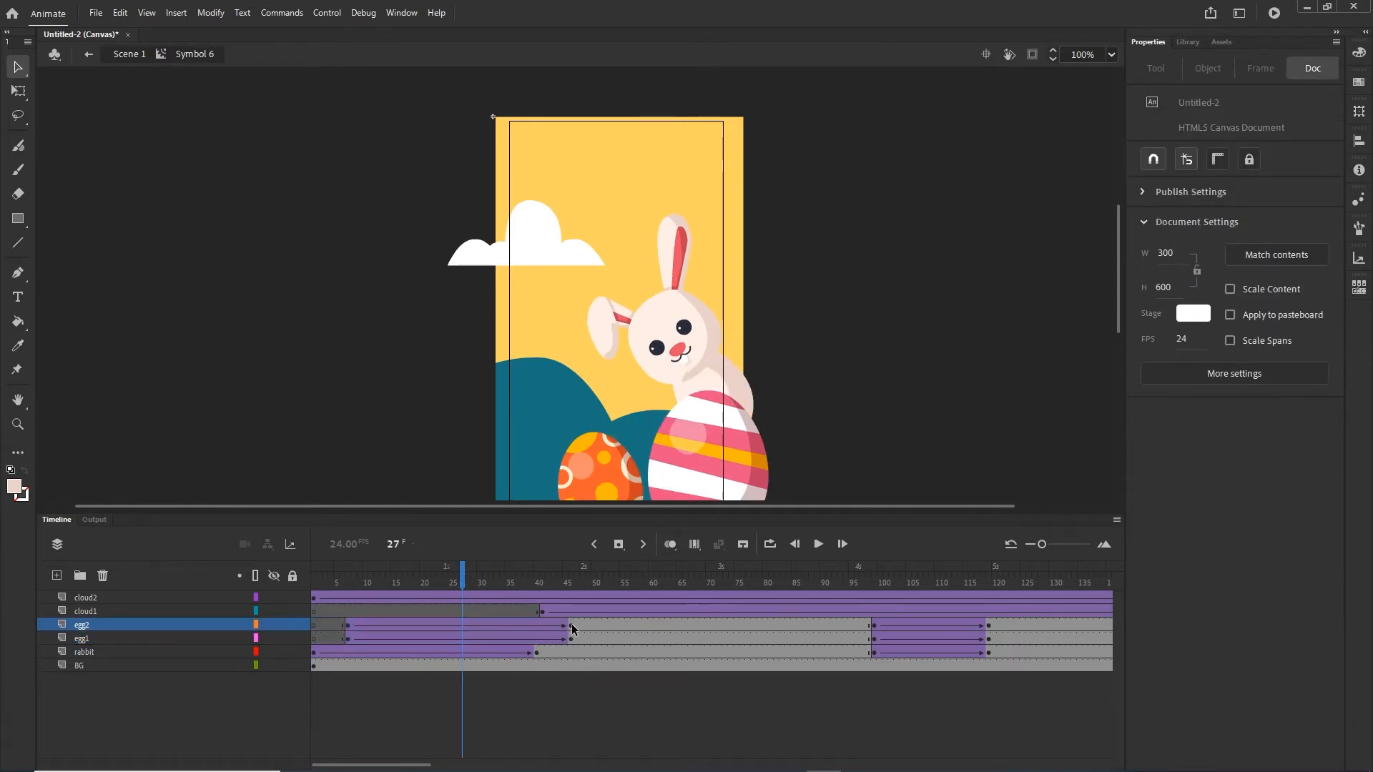
{"action": "left_click", "coordinate": [572, 623]}
{"action": "left_click", "coordinate": [349, 625], "text": "shift"}
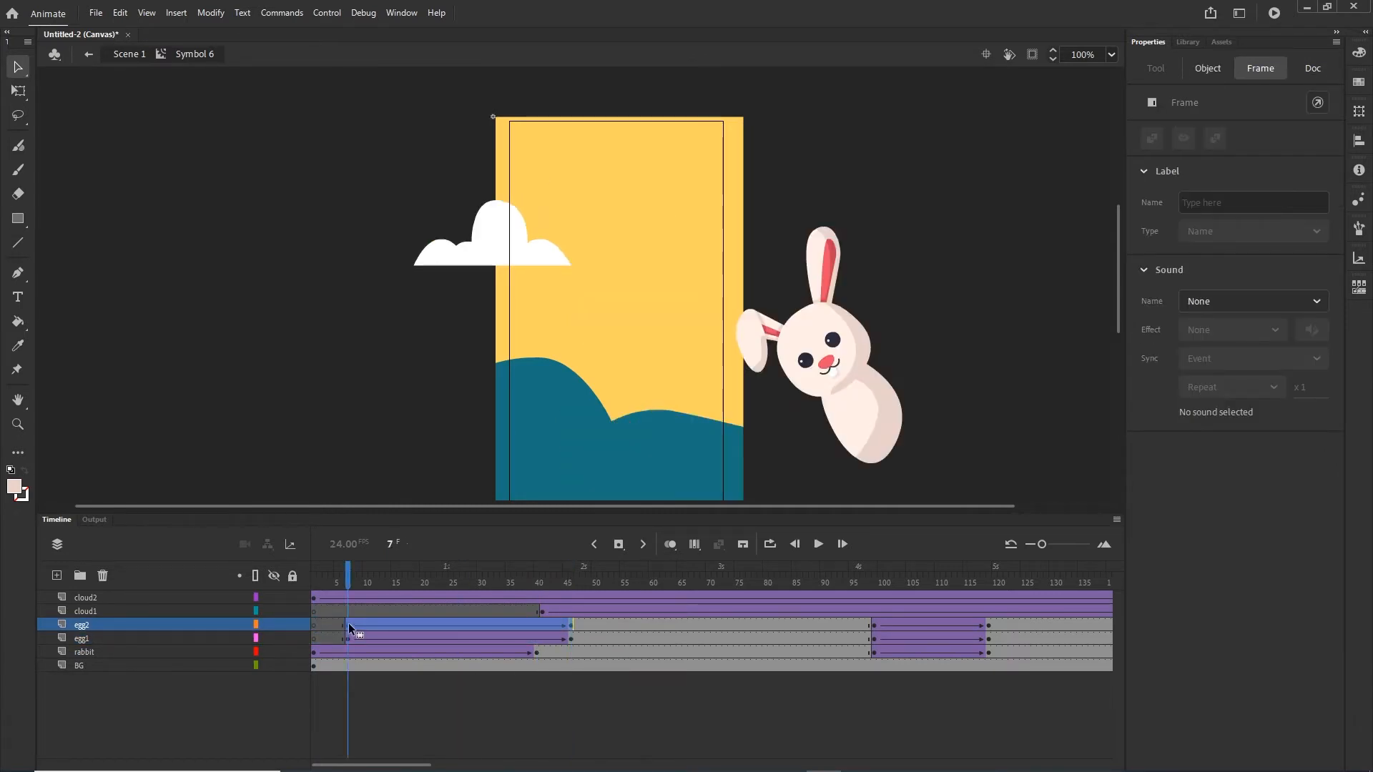
{"action": "left_click_drag", "start_coordinate": [349, 625], "coordinate": [376, 624]}
Check the staggered entrance by scrubbing from frame 1 and replaying the banner in the browser, and return to the timeline.
{"action": "left_click", "coordinate": [314, 586]}
{"action": "left_click_drag", "start_coordinate": [316, 583], "coordinate": [532, 587]}
{"action": "key", "text": "ctrl+Return"}
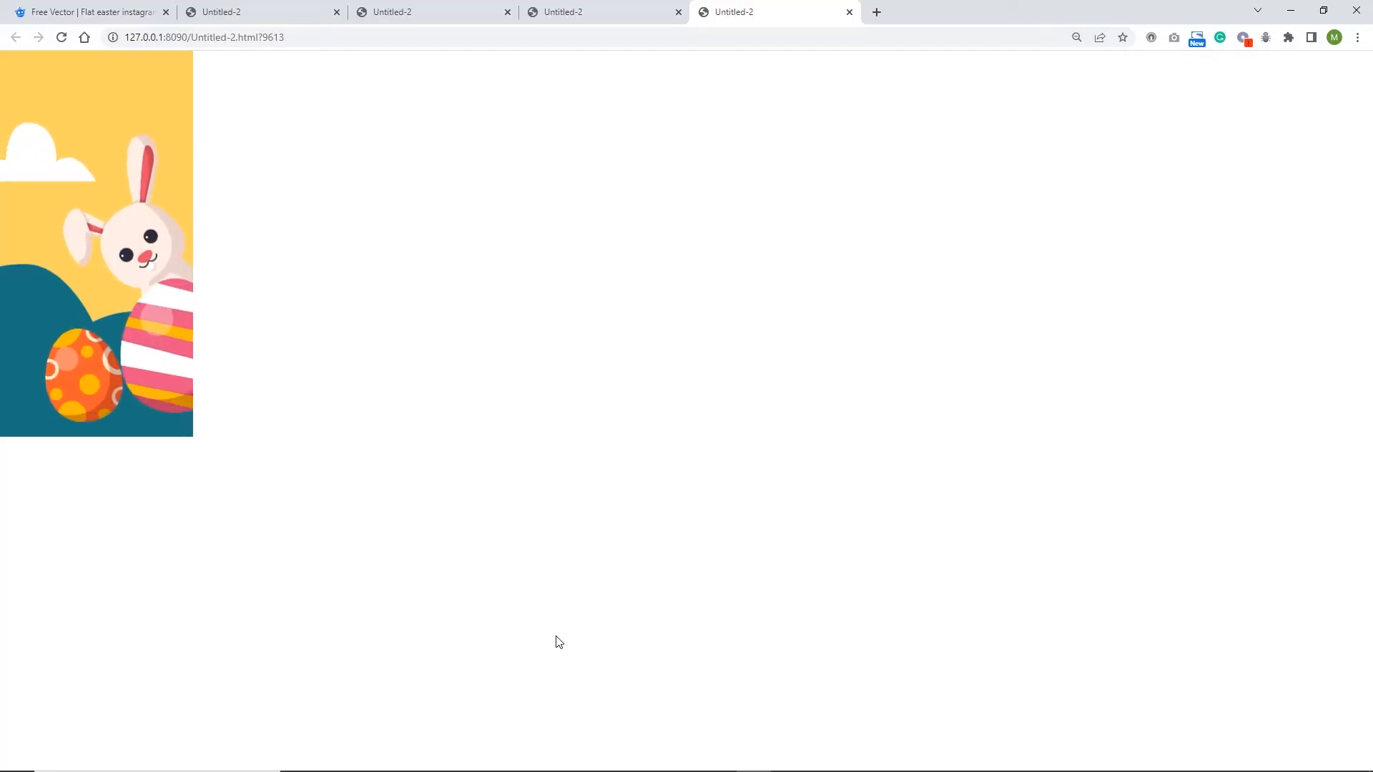
{"action": "left_click", "coordinate": [63, 38]}
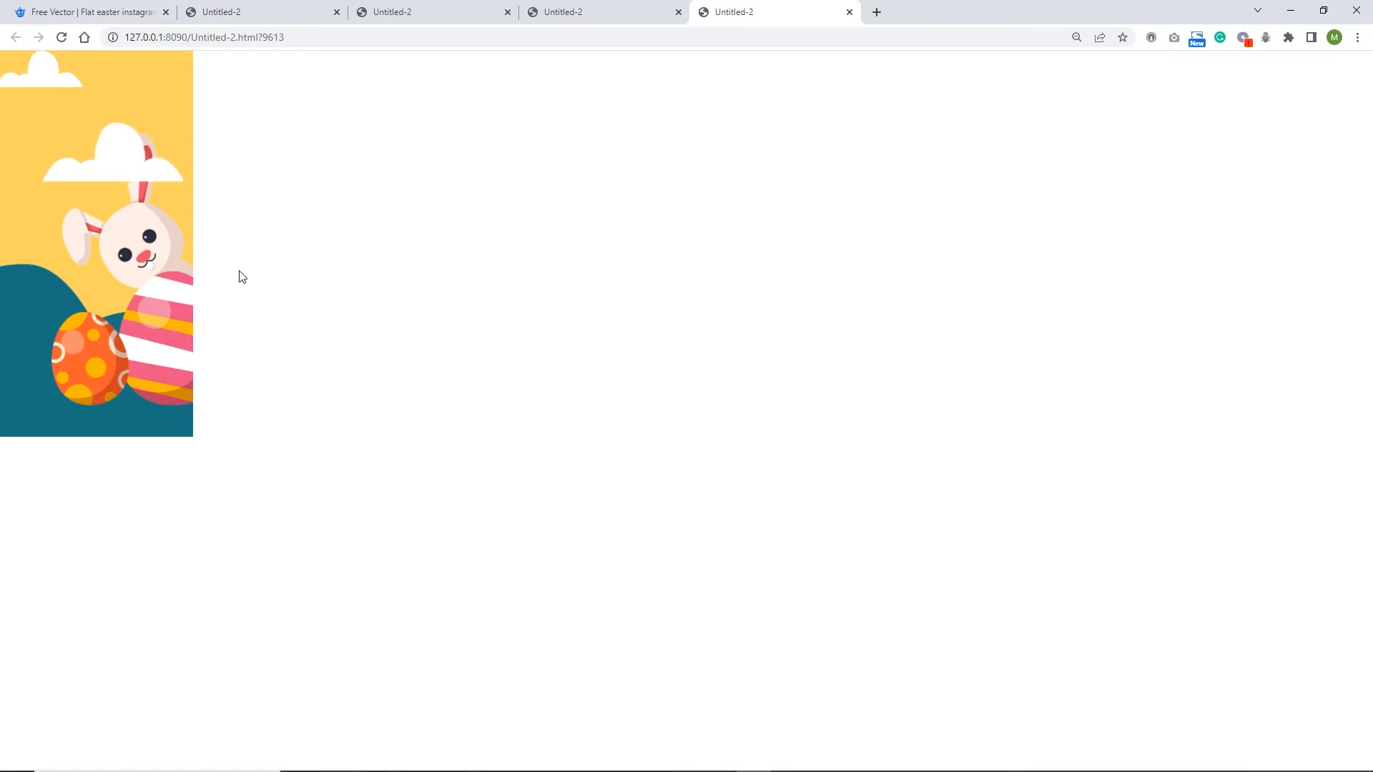
{"action": "left_click", "coordinate": [1290, 10]}
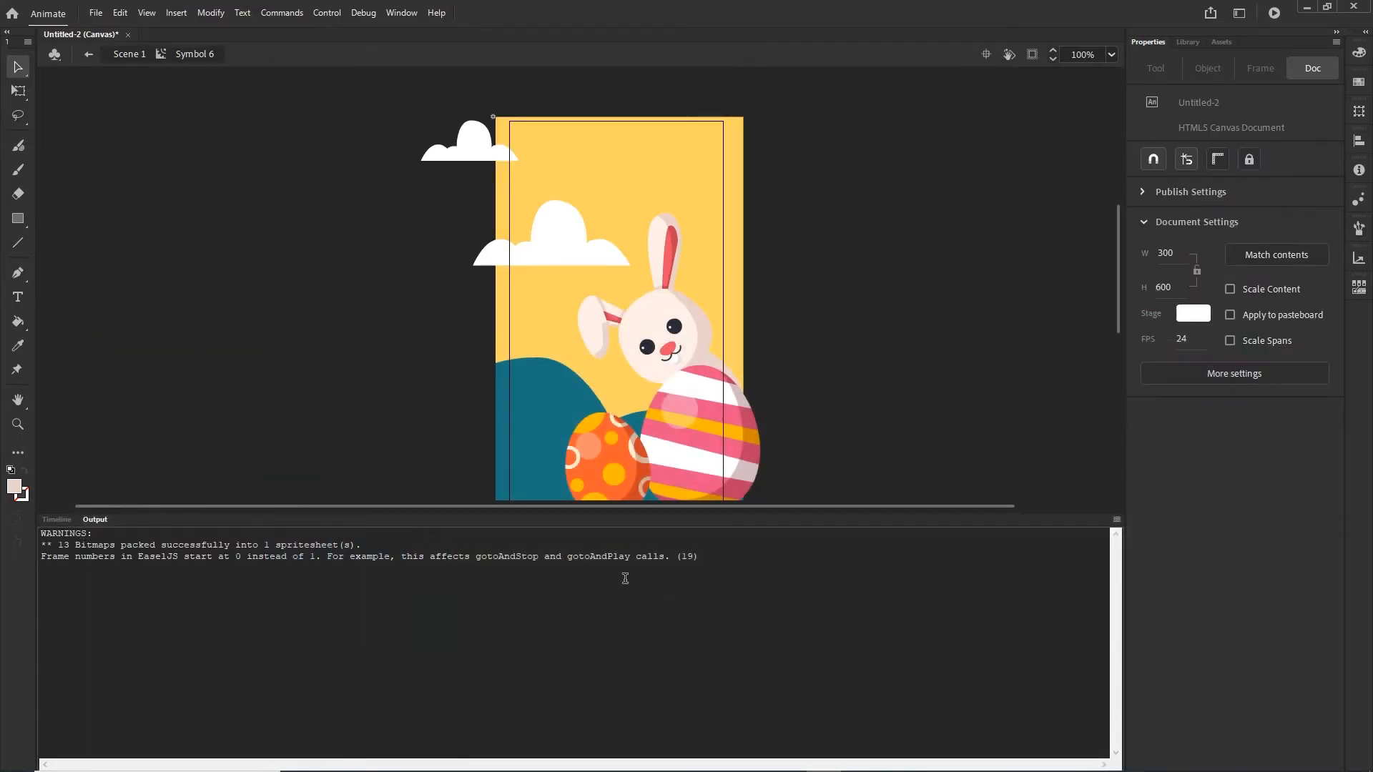
{"action": "left_click", "coordinate": [57, 520]}
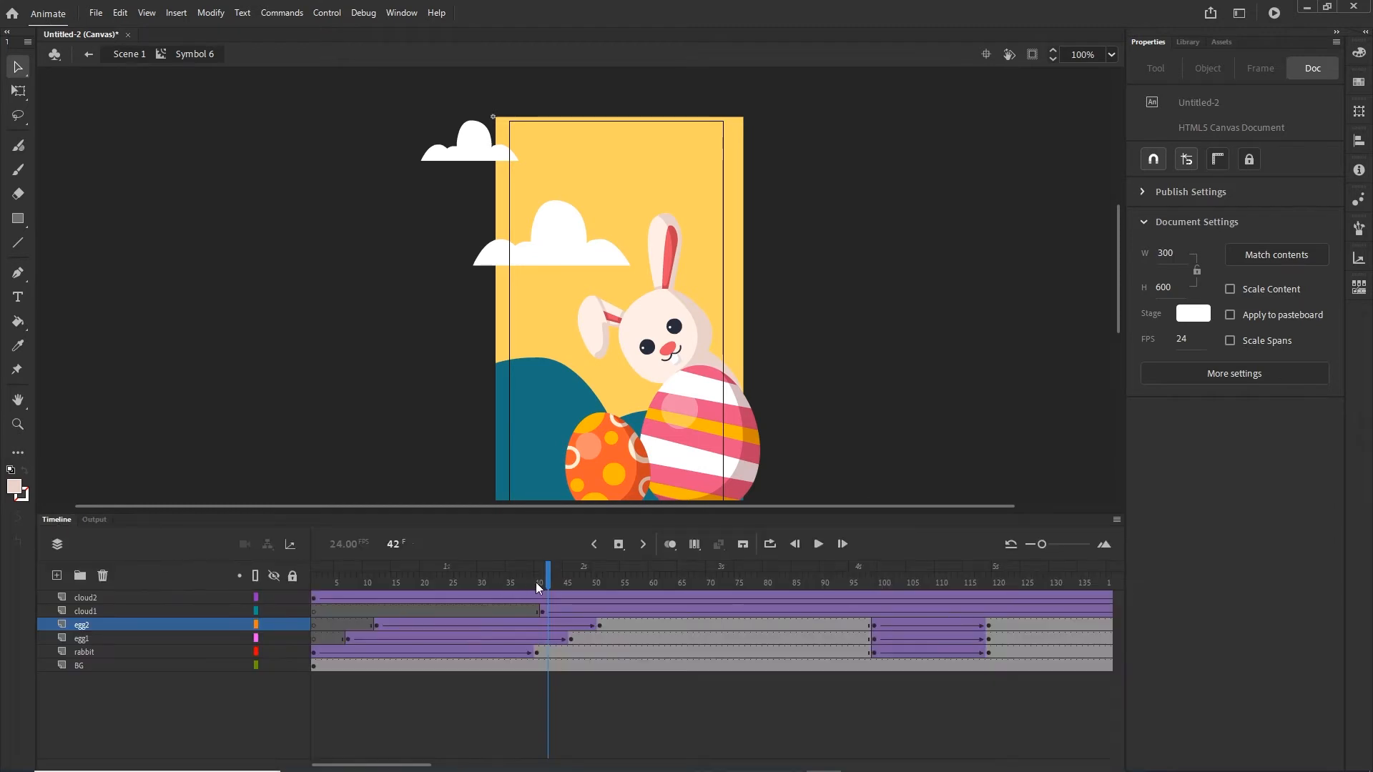
Delay the egg exit tweens so that egg1 starts at frame 105 and egg2 starts at frame 110.
{"action": "left_click_drag", "start_coordinate": [539, 588], "coordinate": [834, 583]}
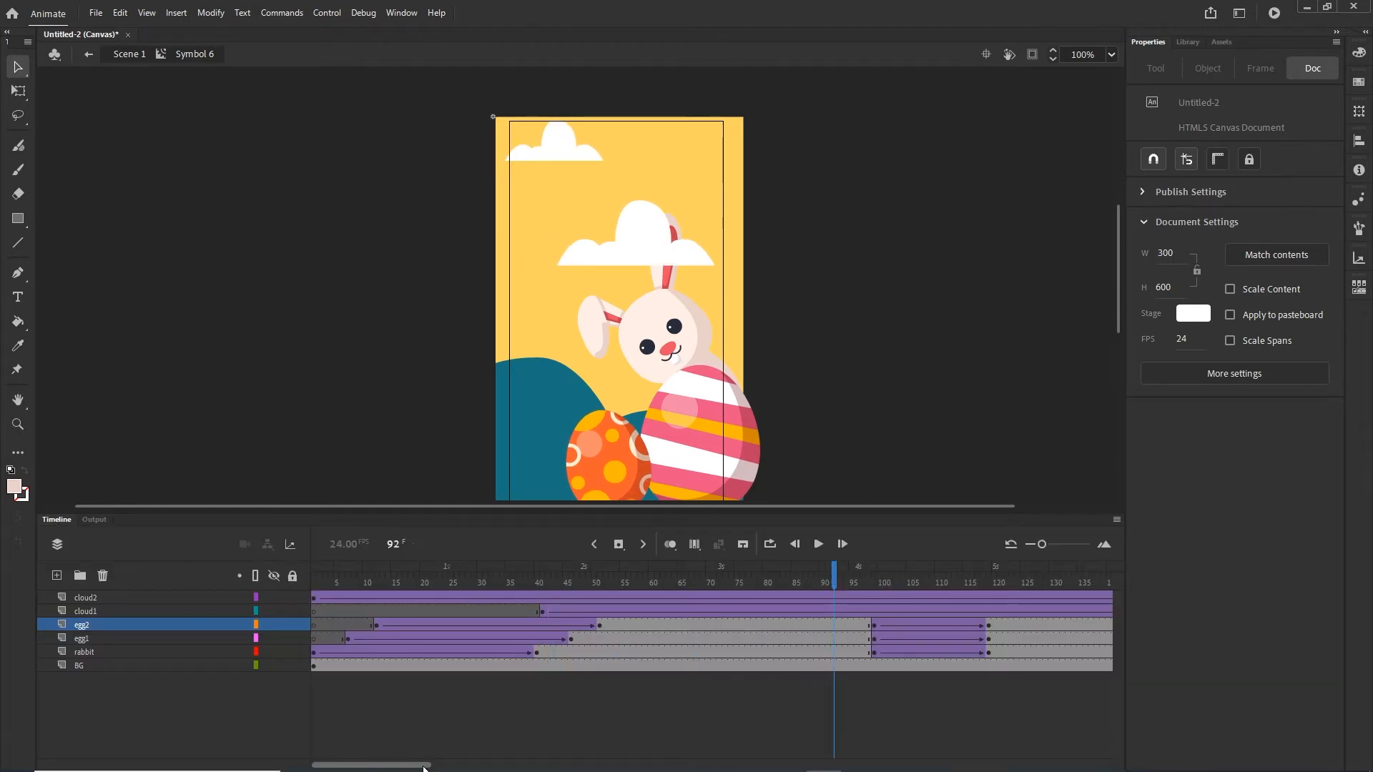
{"action": "left_click_drag", "start_coordinate": [426, 763], "coordinate": [457, 763]}
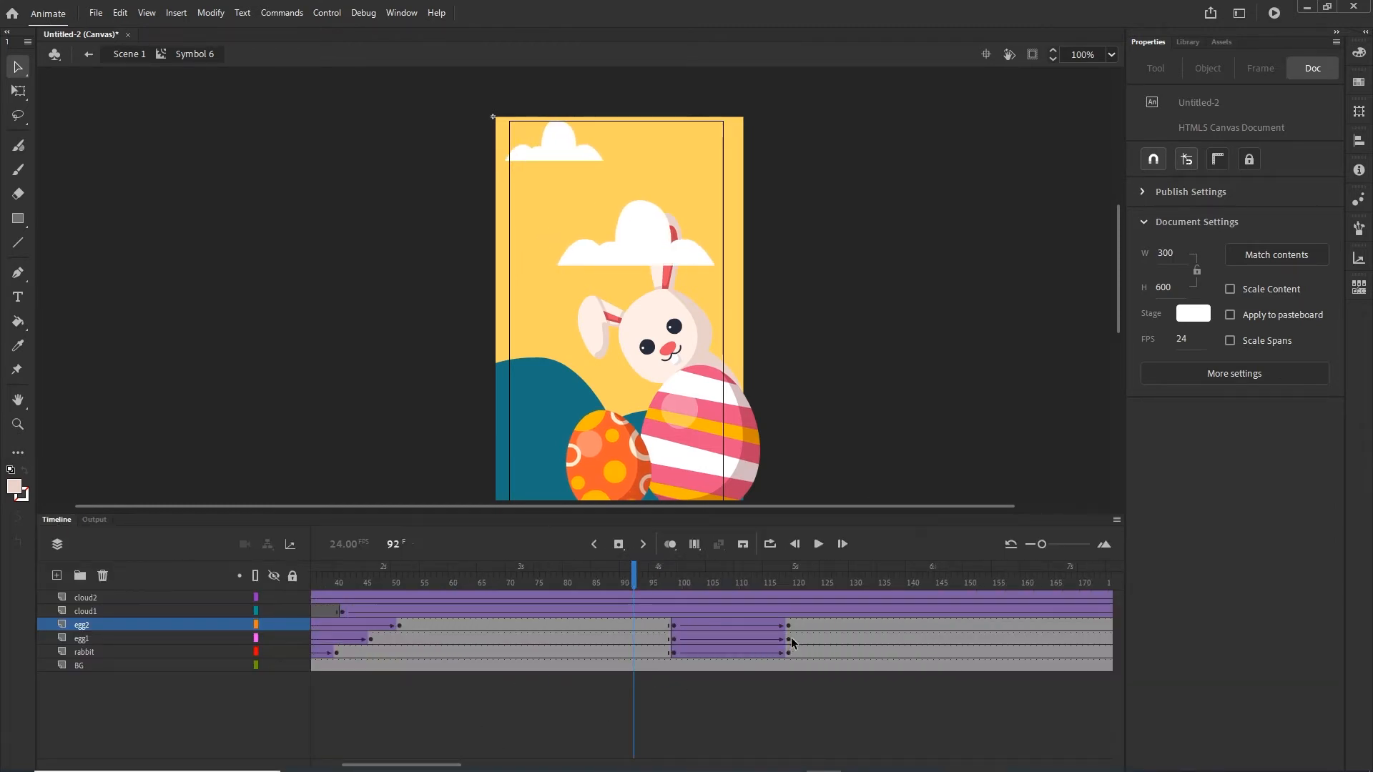
{"action": "left_click", "coordinate": [788, 639]}
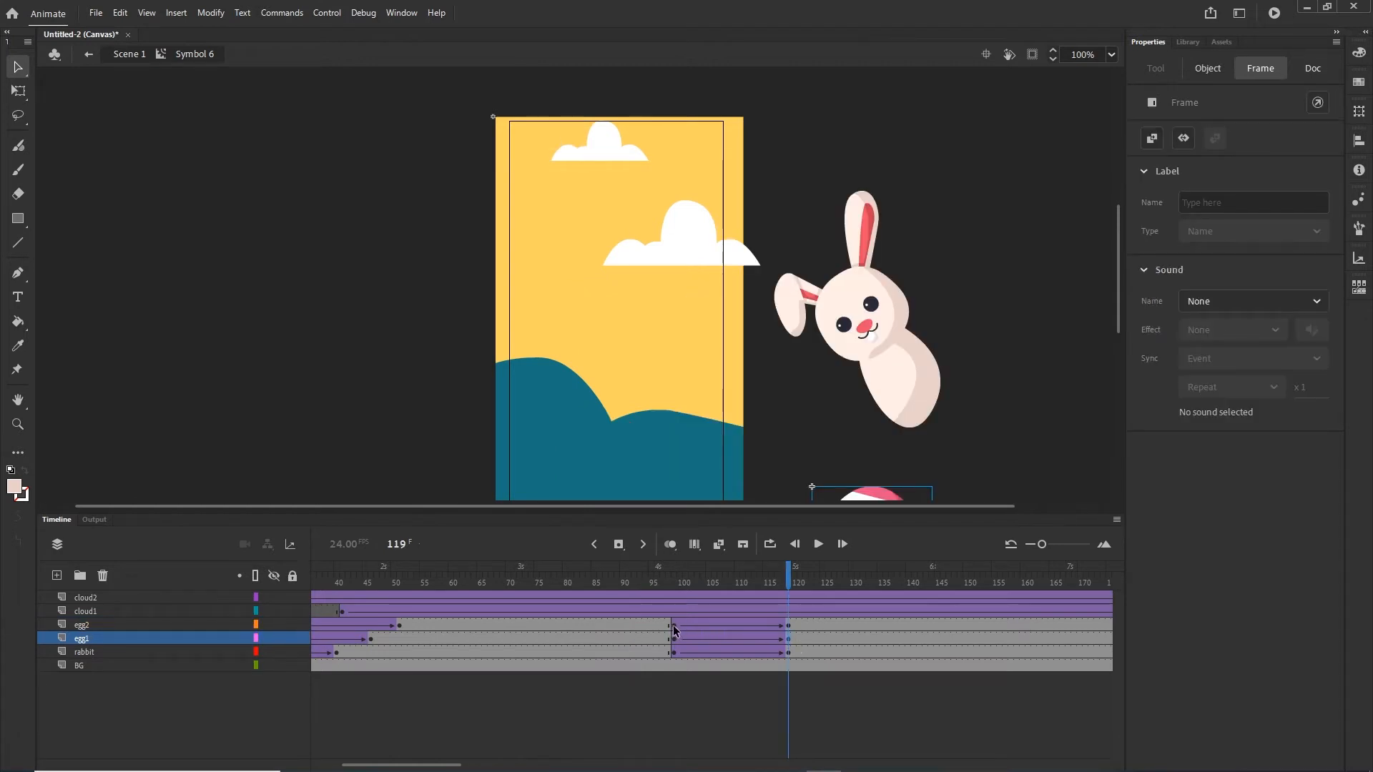
{"action": "left_click_drag", "start_coordinate": [674, 627], "coordinate": [714, 634]}
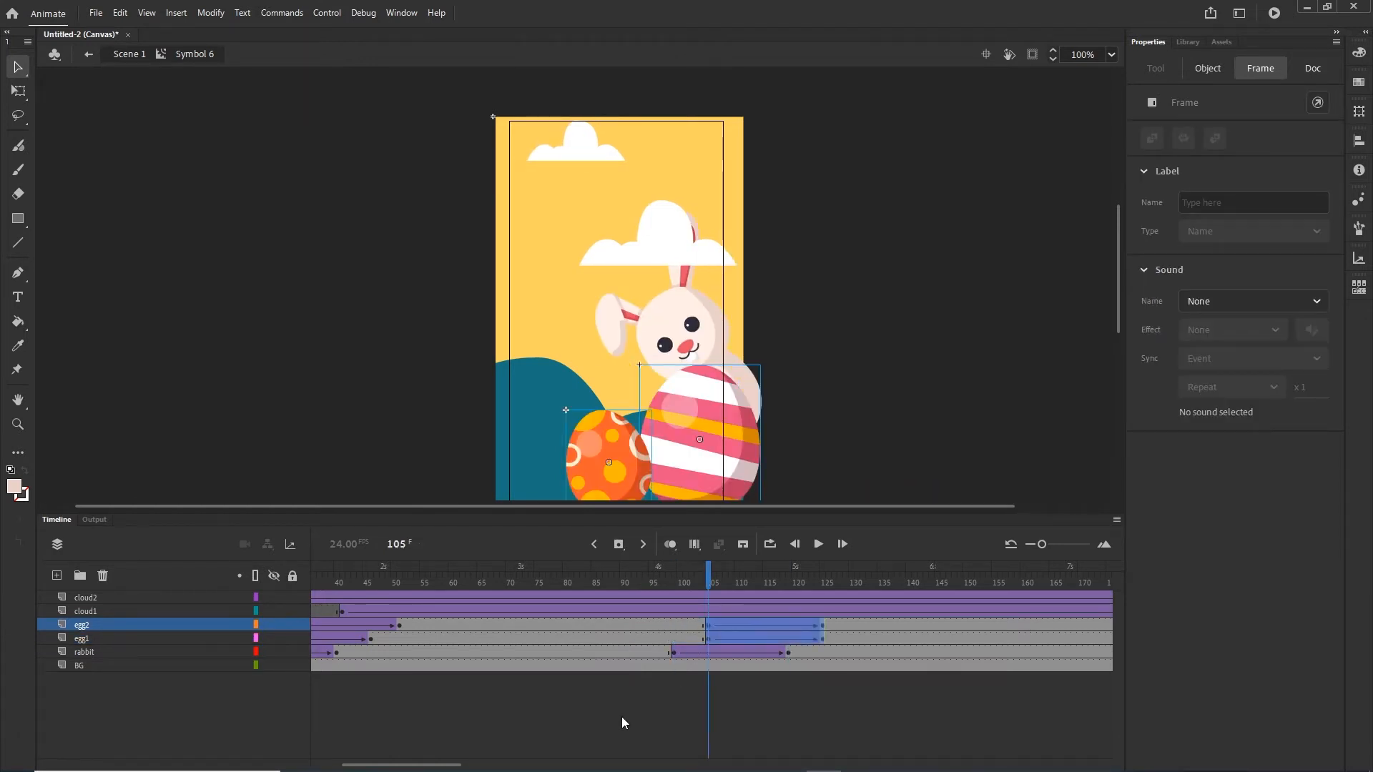
{"action": "left_click_drag", "start_coordinate": [463, 764], "coordinate": [489, 764]}
{"action": "left_click", "coordinate": [634, 710]}
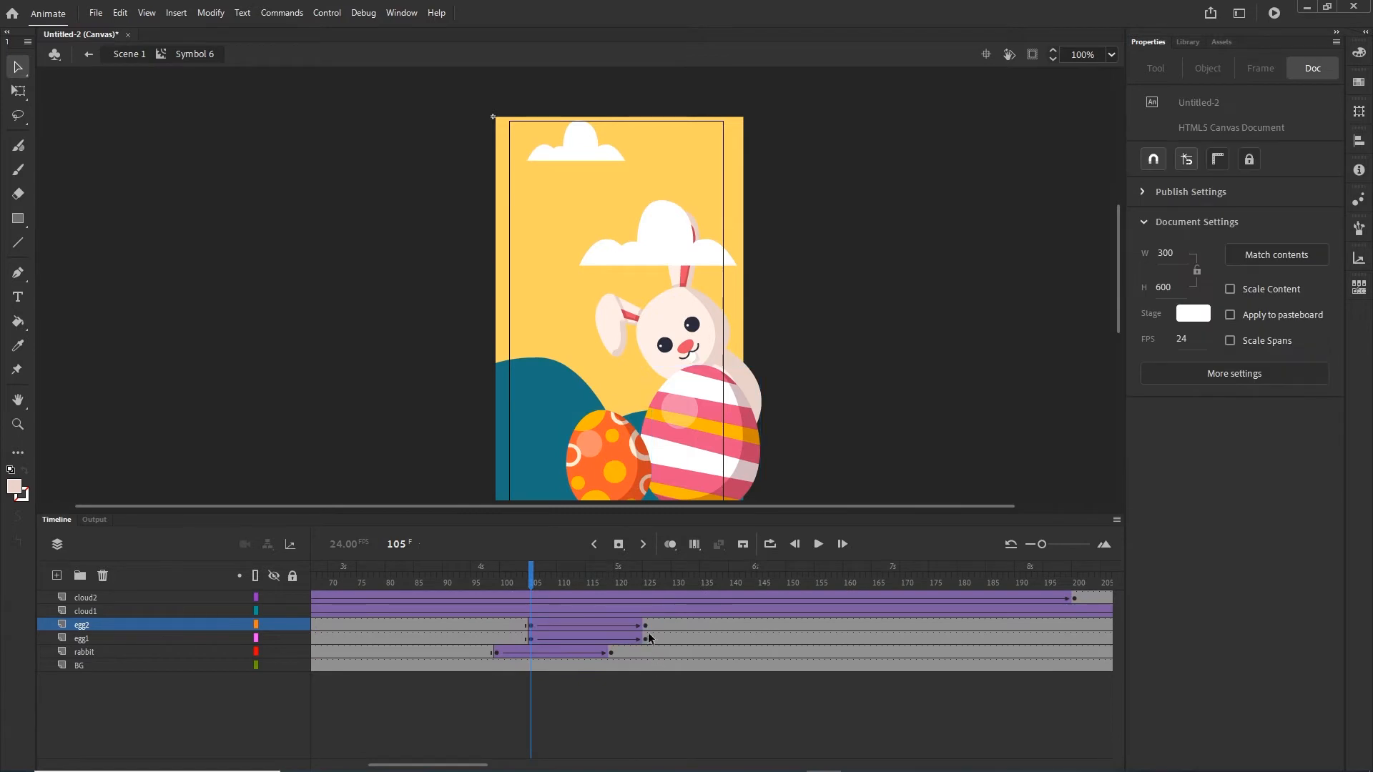
{"action": "left_click", "coordinate": [646, 627]}
{"action": "left_click", "coordinate": [532, 627]}
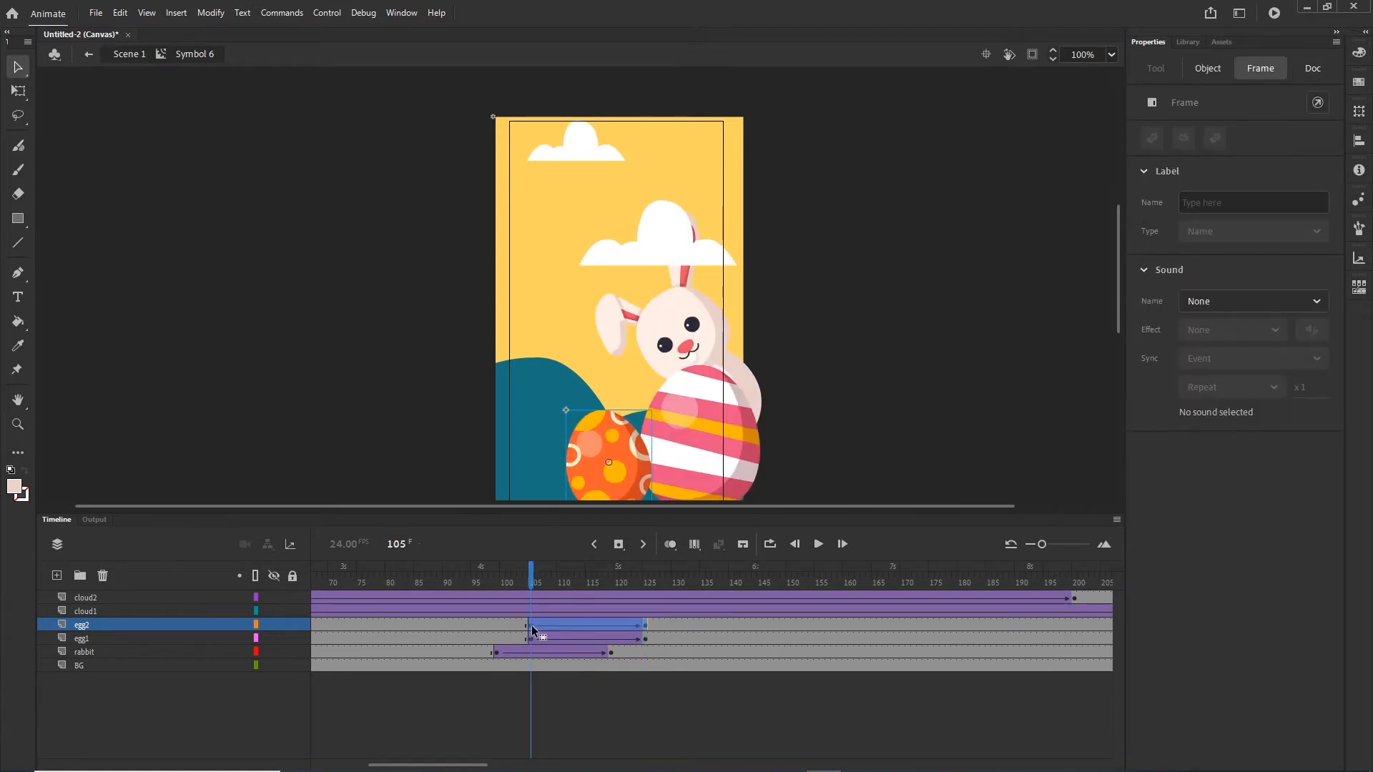
{"action": "left_click_drag", "start_coordinate": [532, 627], "coordinate": [585, 619]}
Test the staggered egg exit in the browser and return to the timeline in Animate.
{"action": "key", "text": "ctrl+Return"}
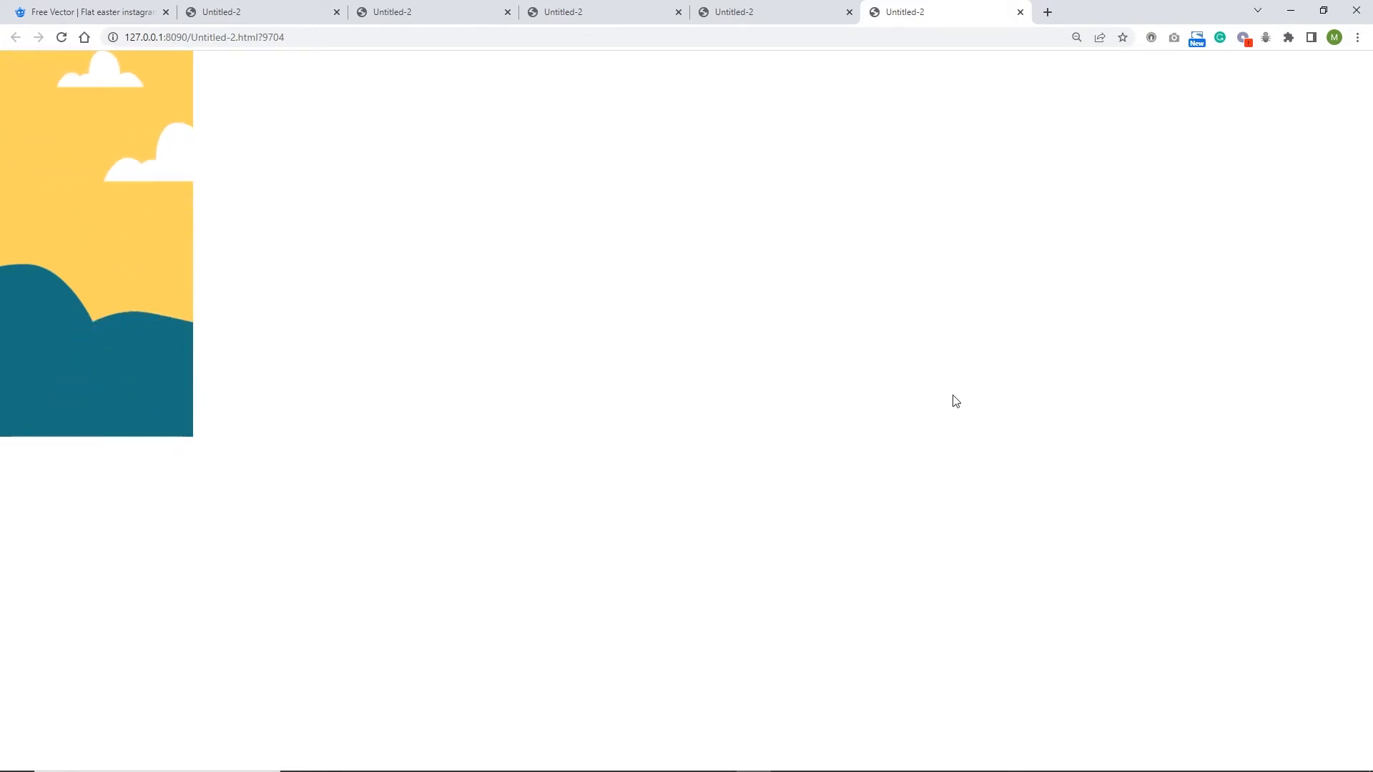
{"action": "left_click", "coordinate": [1290, 10]}
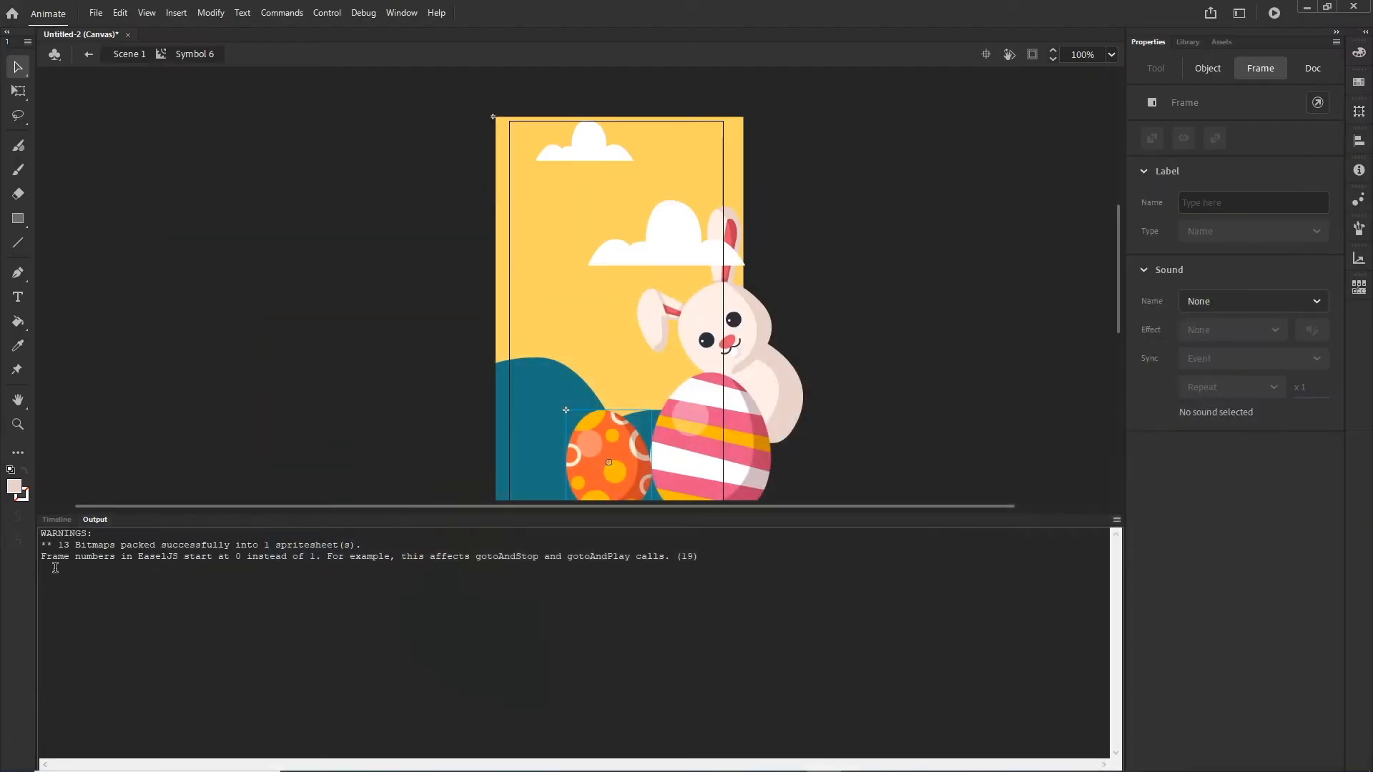
{"action": "left_click", "coordinate": [57, 519]}
{"action": "left_click", "coordinate": [639, 680]}
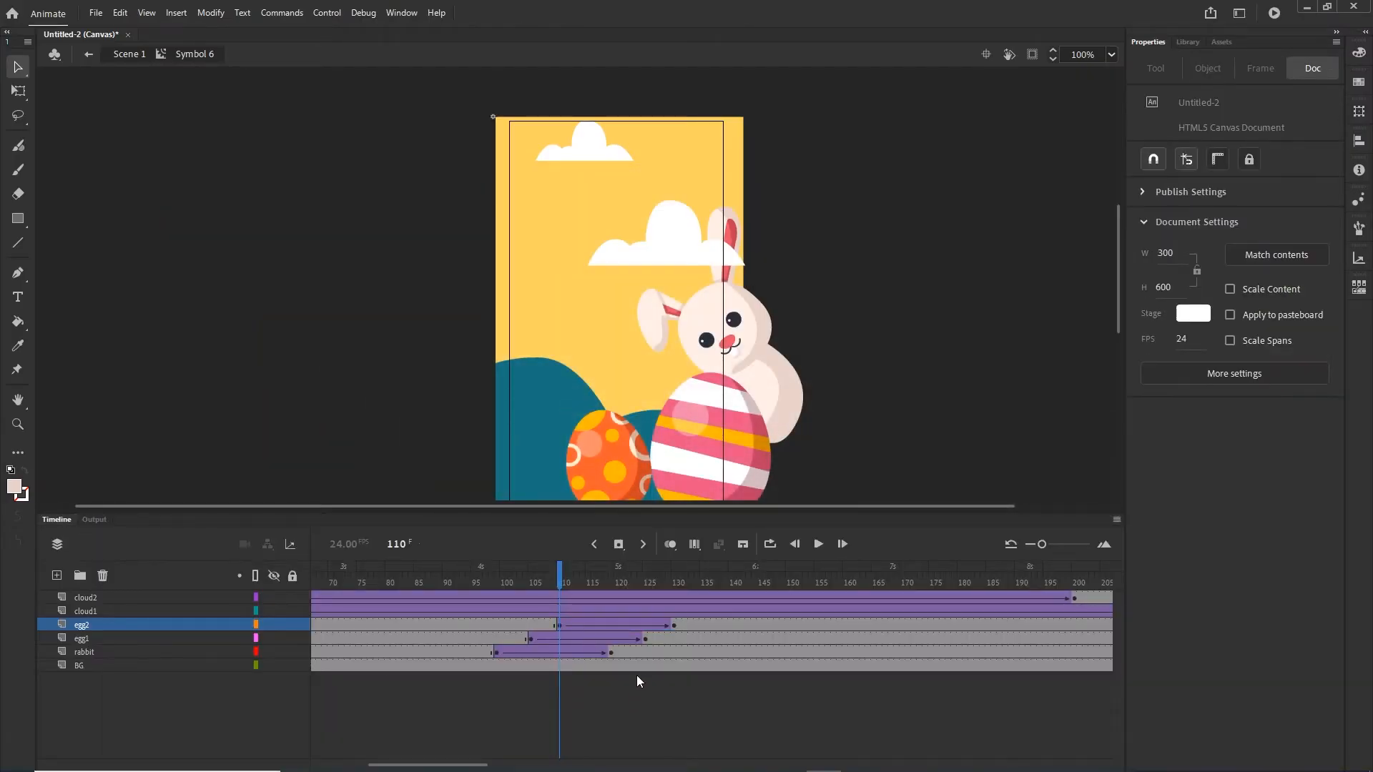
Tighten the egg exit stagger by moving the egg1 exit tween to start at frame 101 and egg2's to frame 103.
{"action": "left_click", "coordinate": [644, 639]}
{"action": "left_click", "coordinate": [531, 638], "text": "shift"}
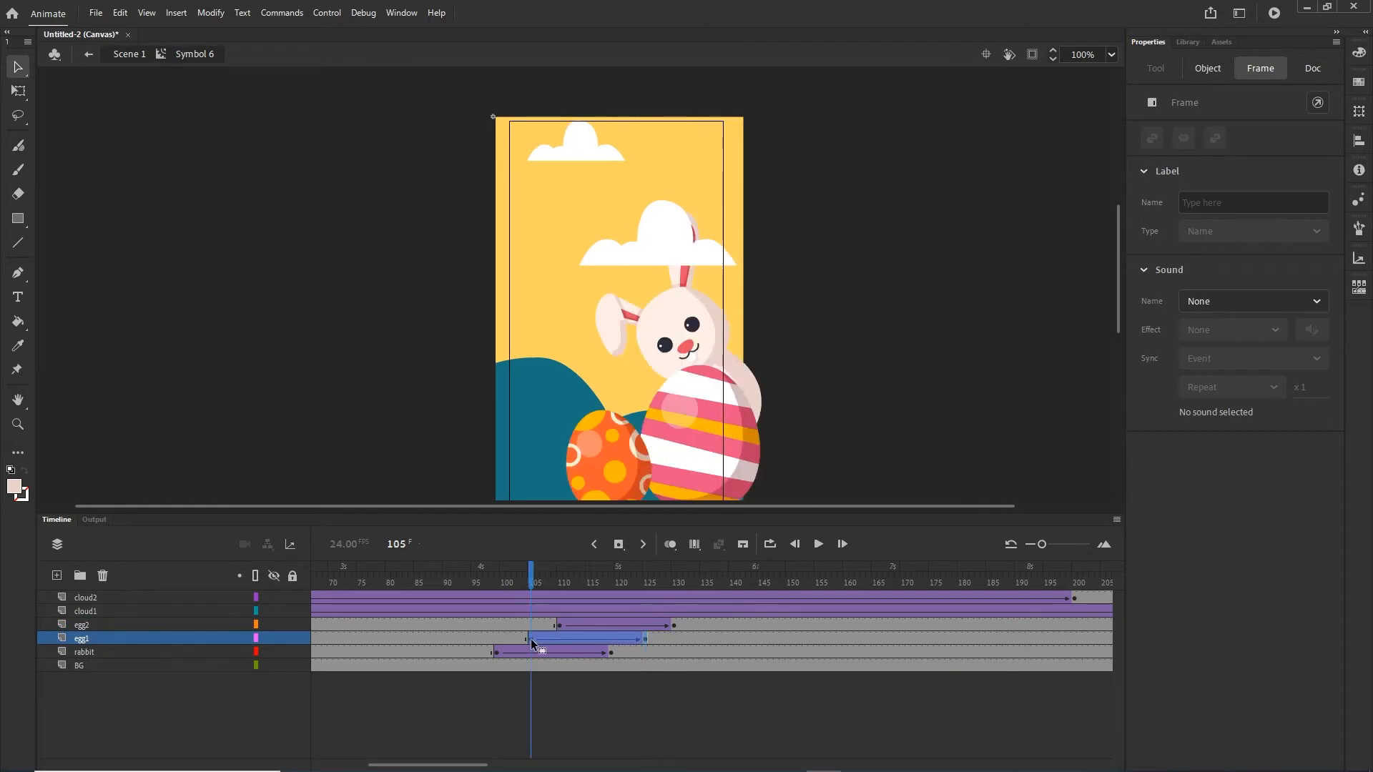
{"action": "left_click_drag", "start_coordinate": [513, 637], "coordinate": [508, 638]}
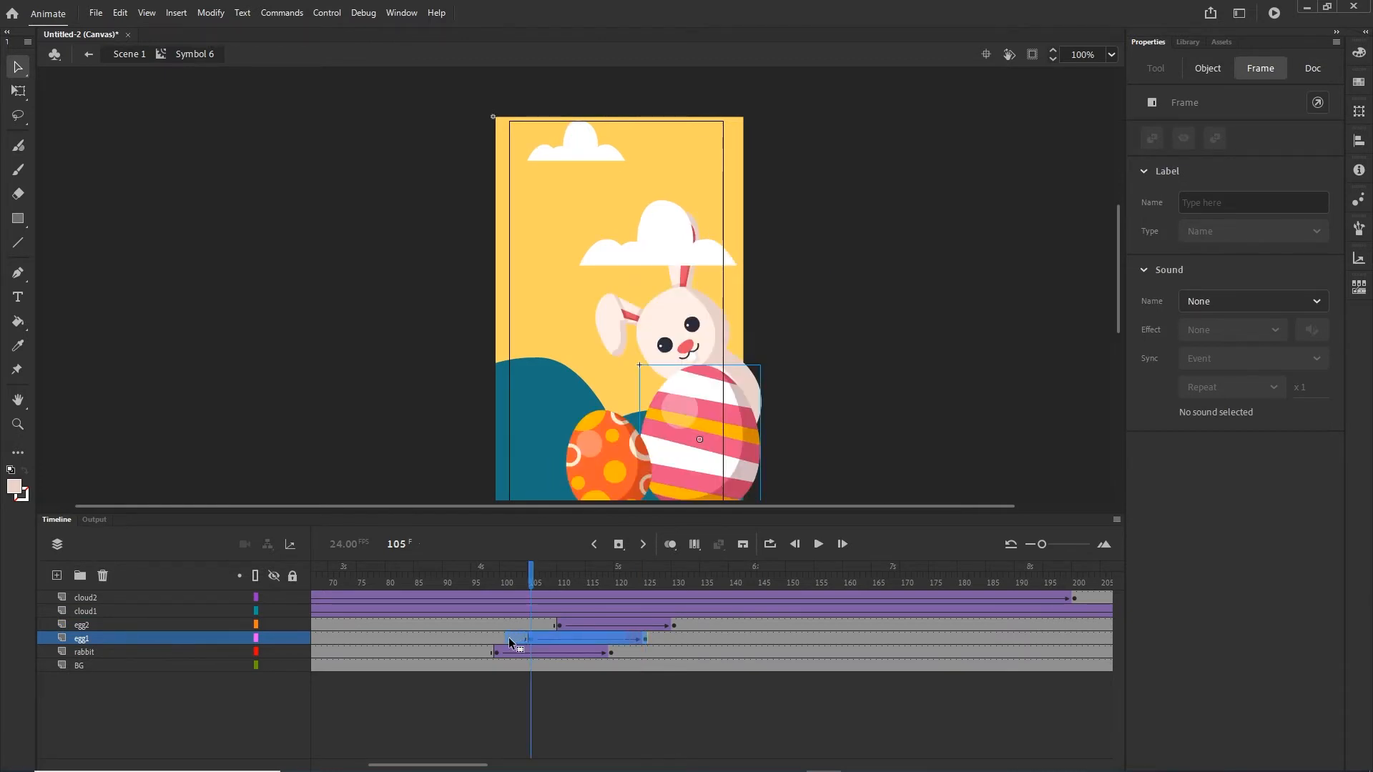
{"action": "left_click", "coordinate": [584, 681]}
{"action": "left_click", "coordinate": [675, 624]}
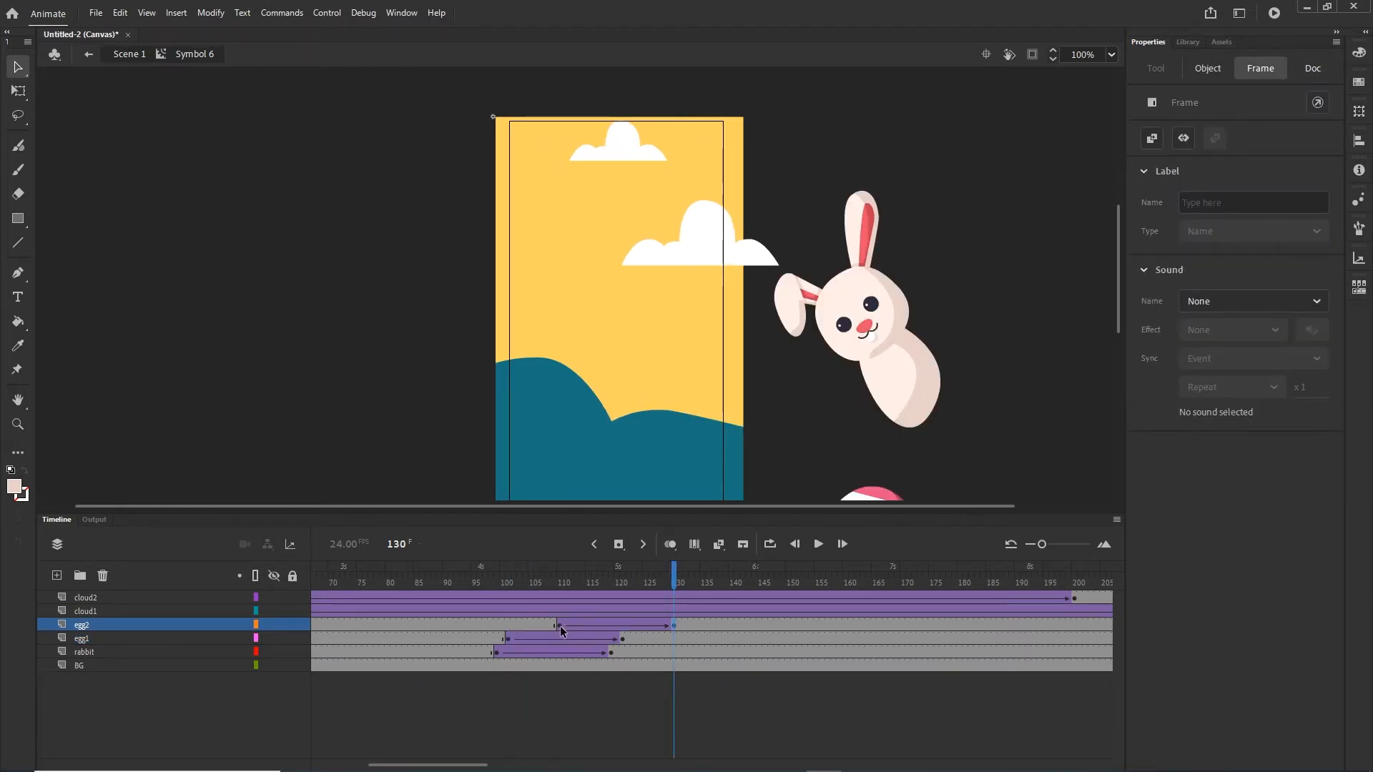
{"action": "left_click_drag", "start_coordinate": [560, 625], "coordinate": [559, 586]}
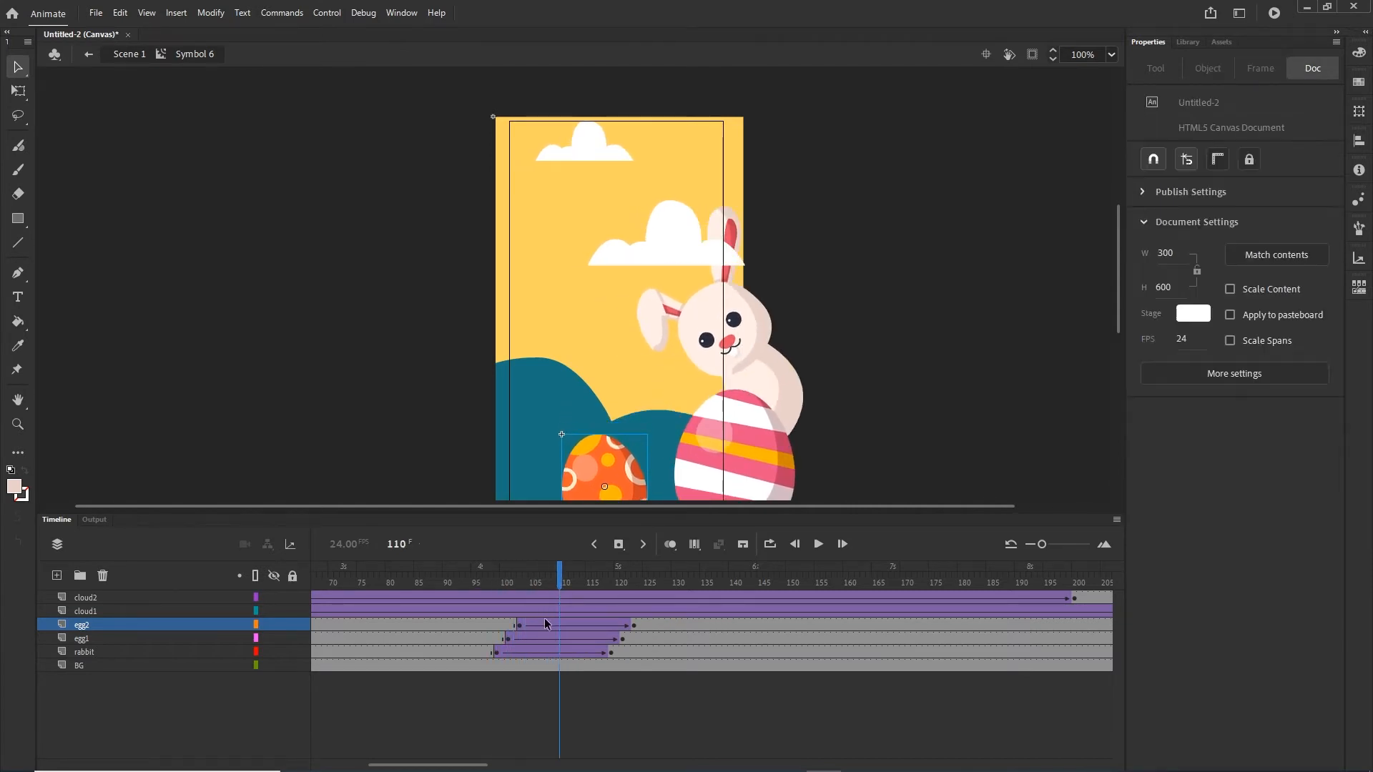
Test the banner with the tighter egg exit in the browser and show the timeline again in Animate.
{"action": "key", "text": "ctrl+Return"}
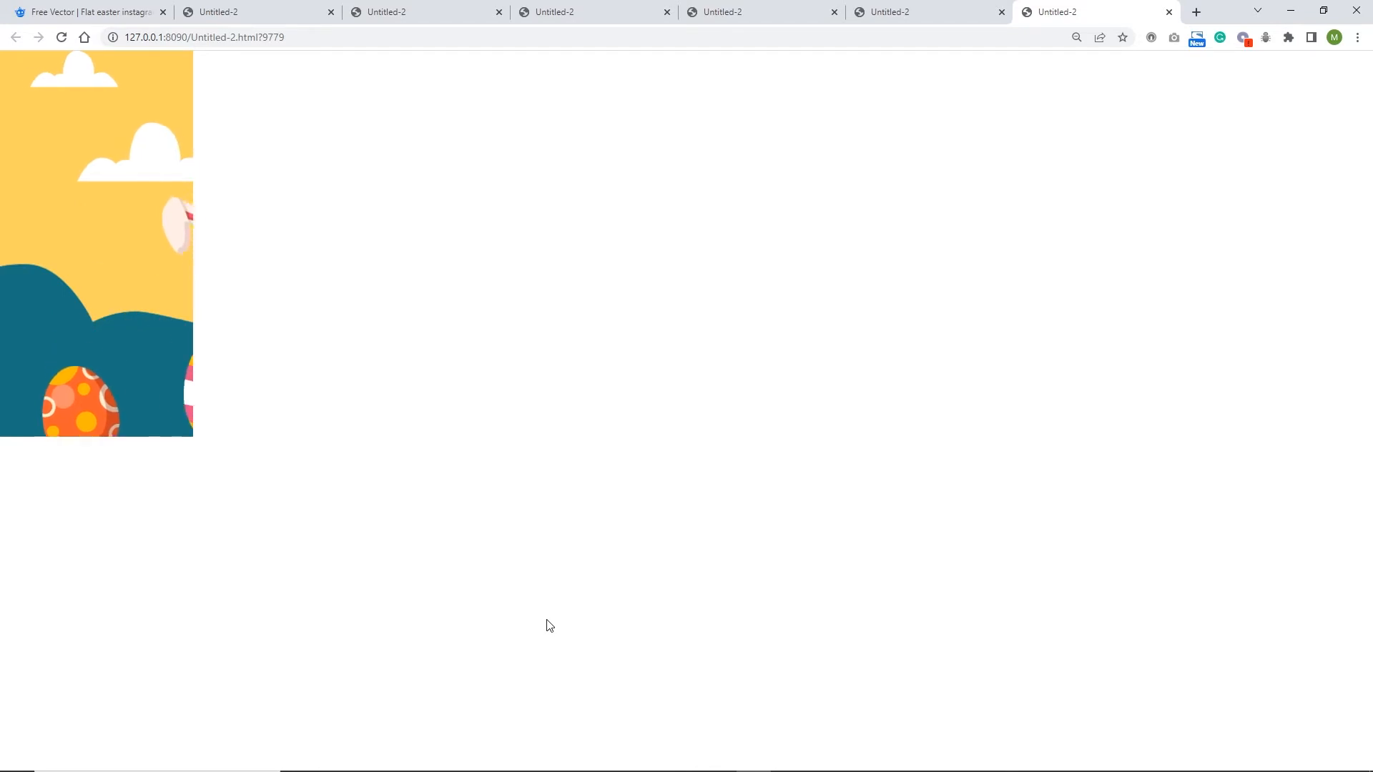
{"action": "left_click", "coordinate": [1290, 11]}
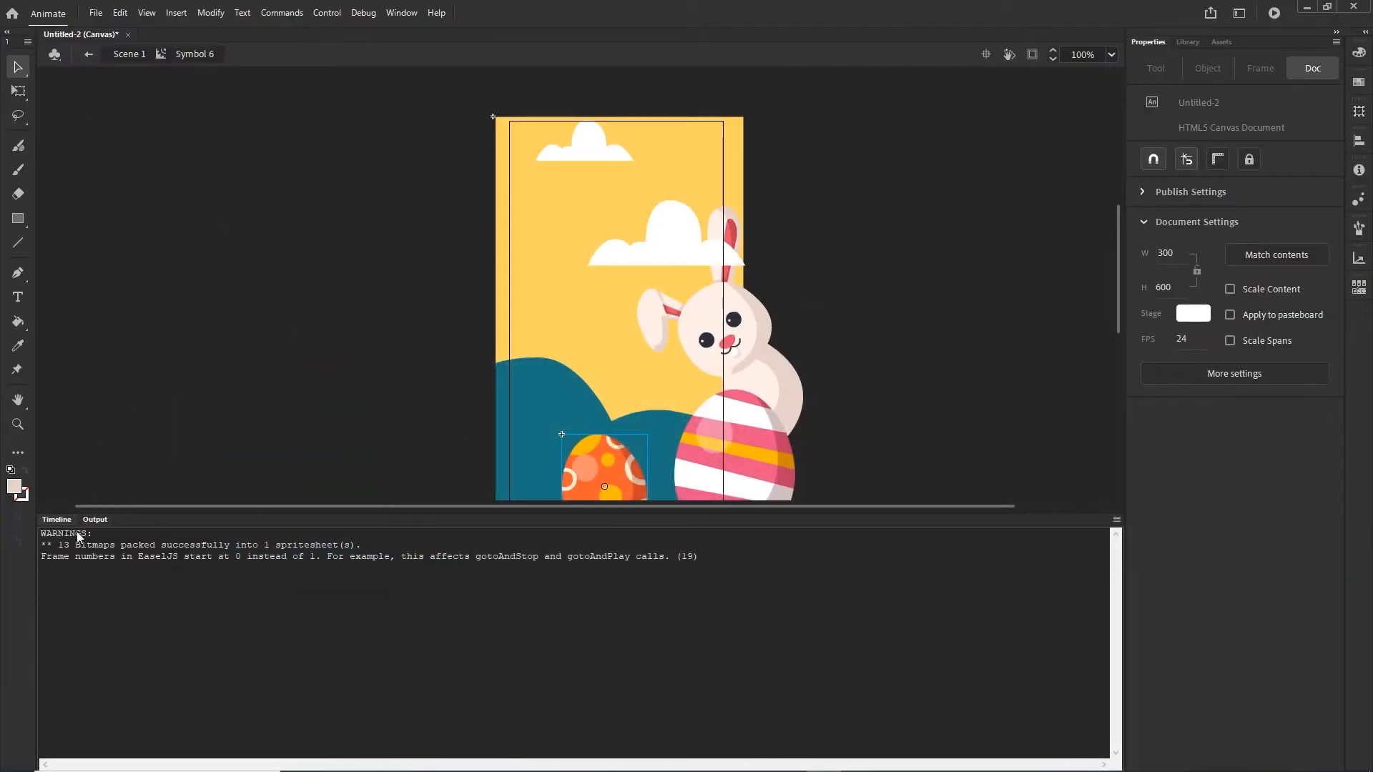
{"action": "left_click", "coordinate": [57, 519]}
Review the staggered exit tween starts on the rabbit and egg layers and return the playhead to frame 1.
{"action": "left_click", "coordinate": [499, 653]}
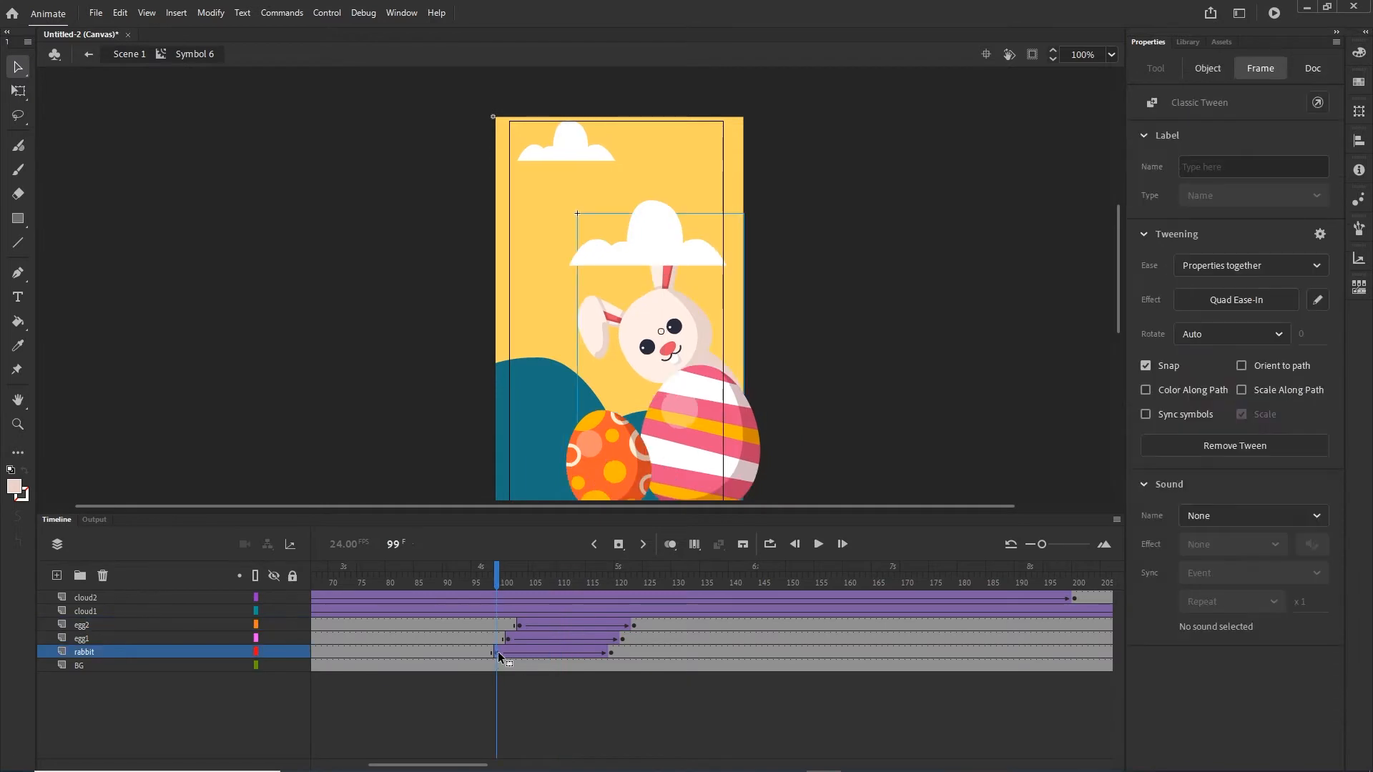
{"action": "left_click", "coordinate": [510, 642], "text": "shift"}
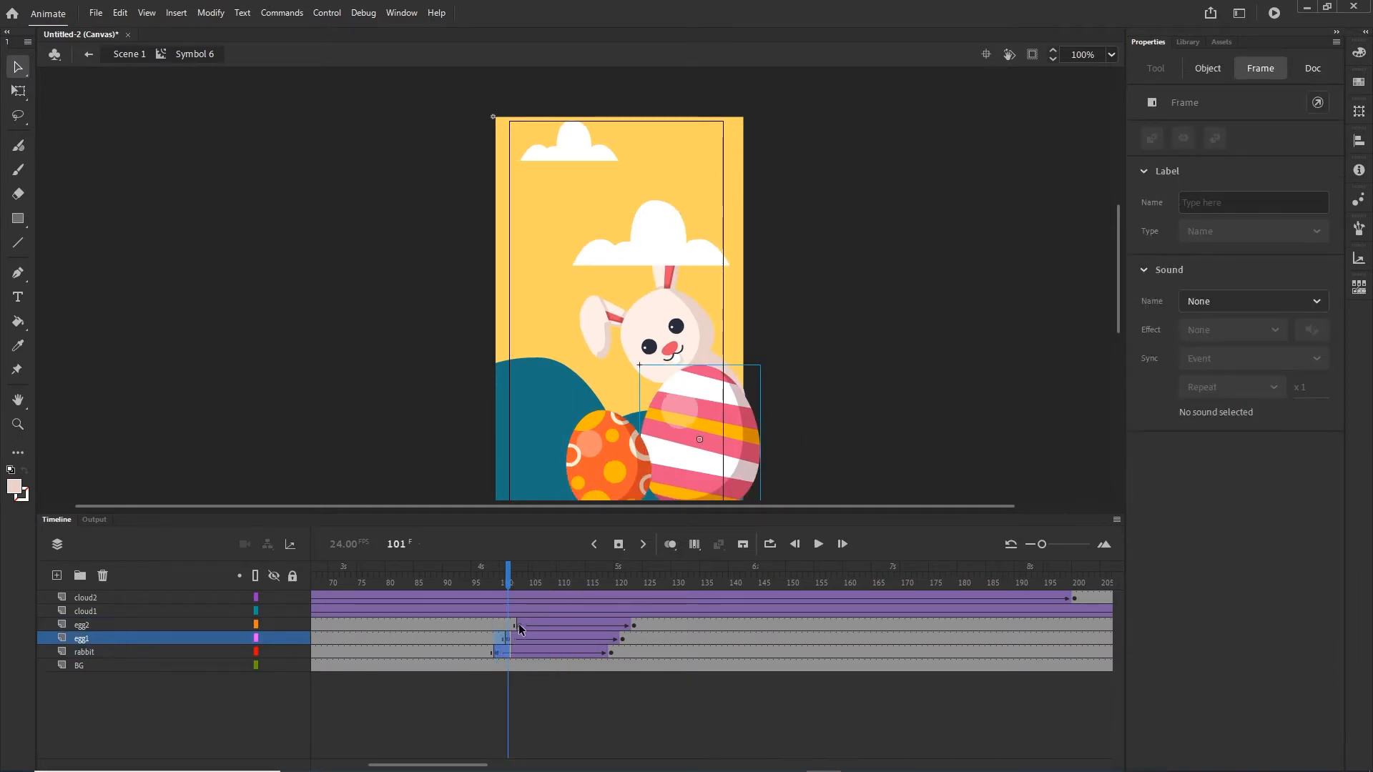
{"action": "left_click", "coordinate": [818, 697]}
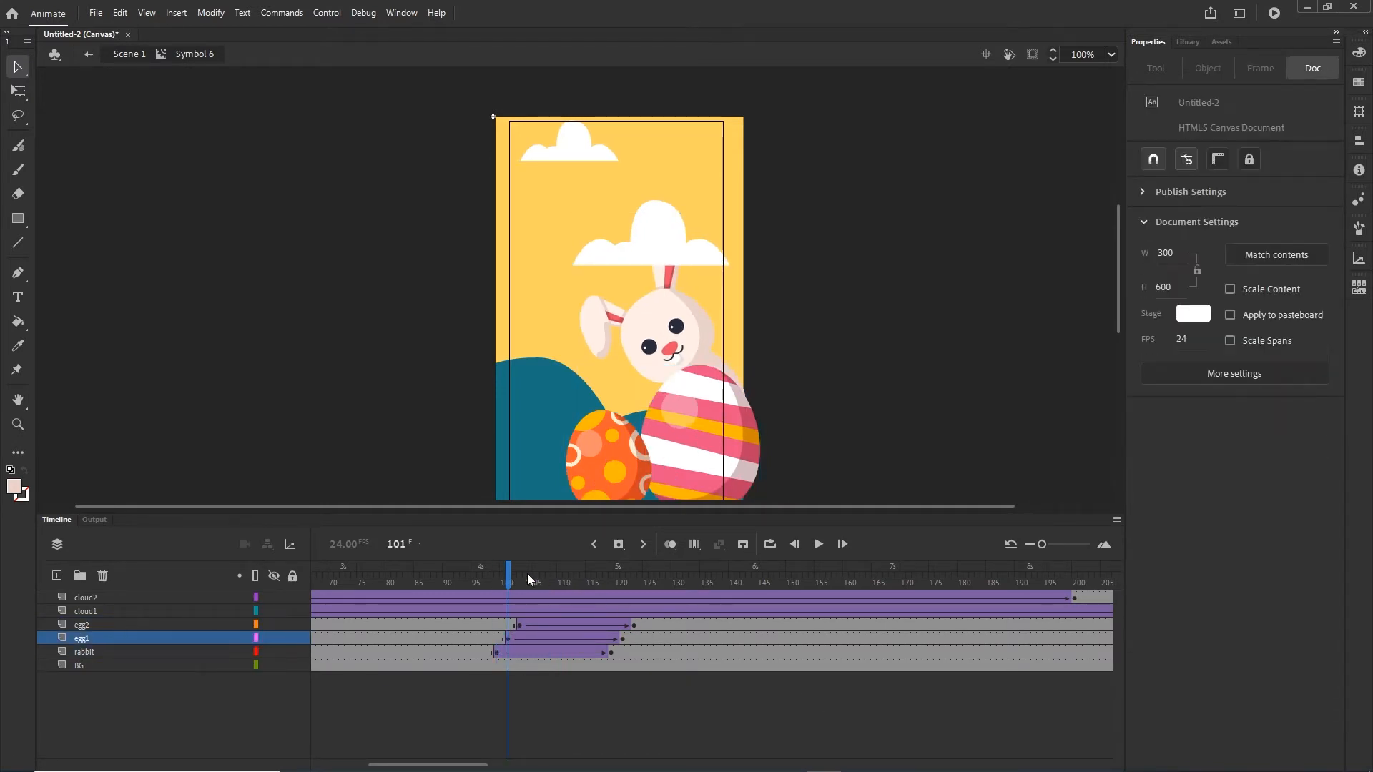
{"action": "left_click_drag", "start_coordinate": [511, 578], "coordinate": [5, 565]}
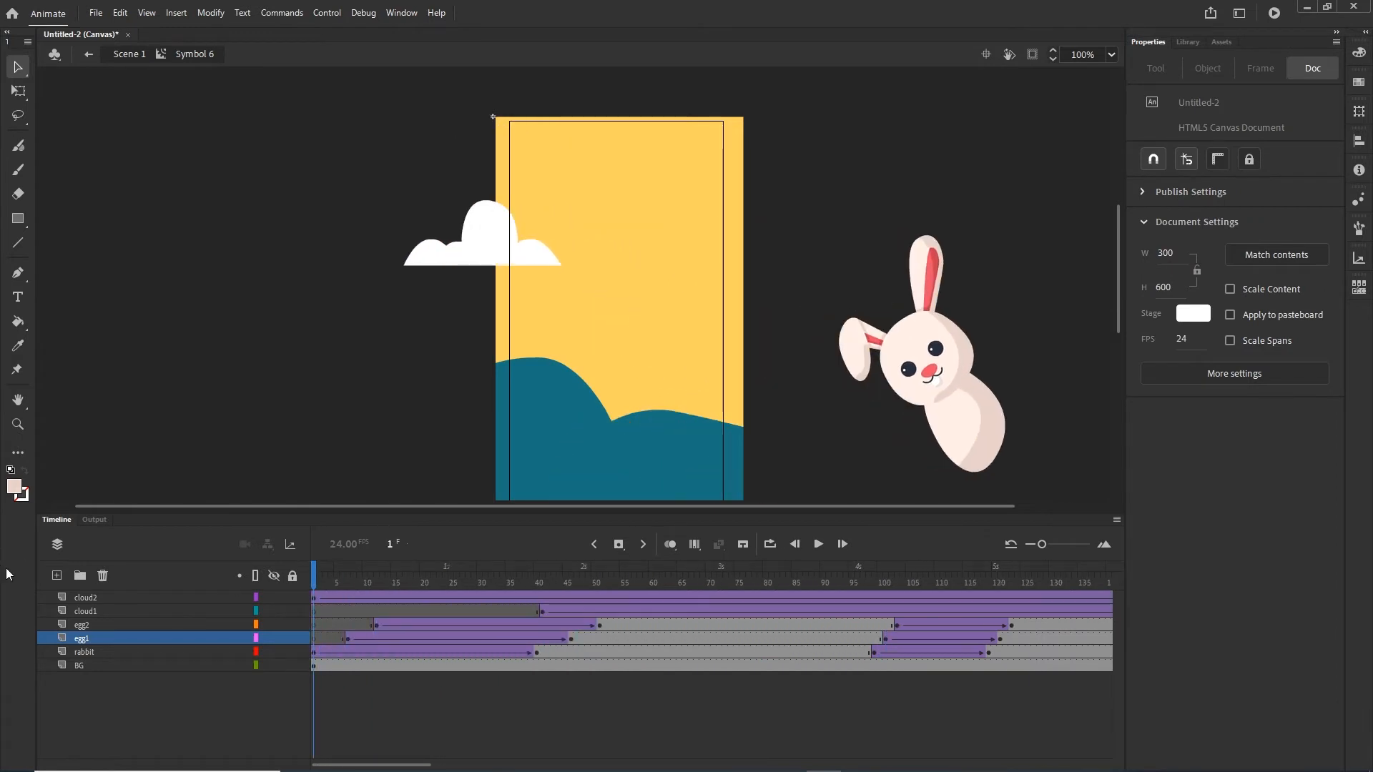
Switch to Illustrator and show the source artwork 5026341.eps with the set of Easter banners.
{"action": "mouse_move", "coordinate": [779, 749]}
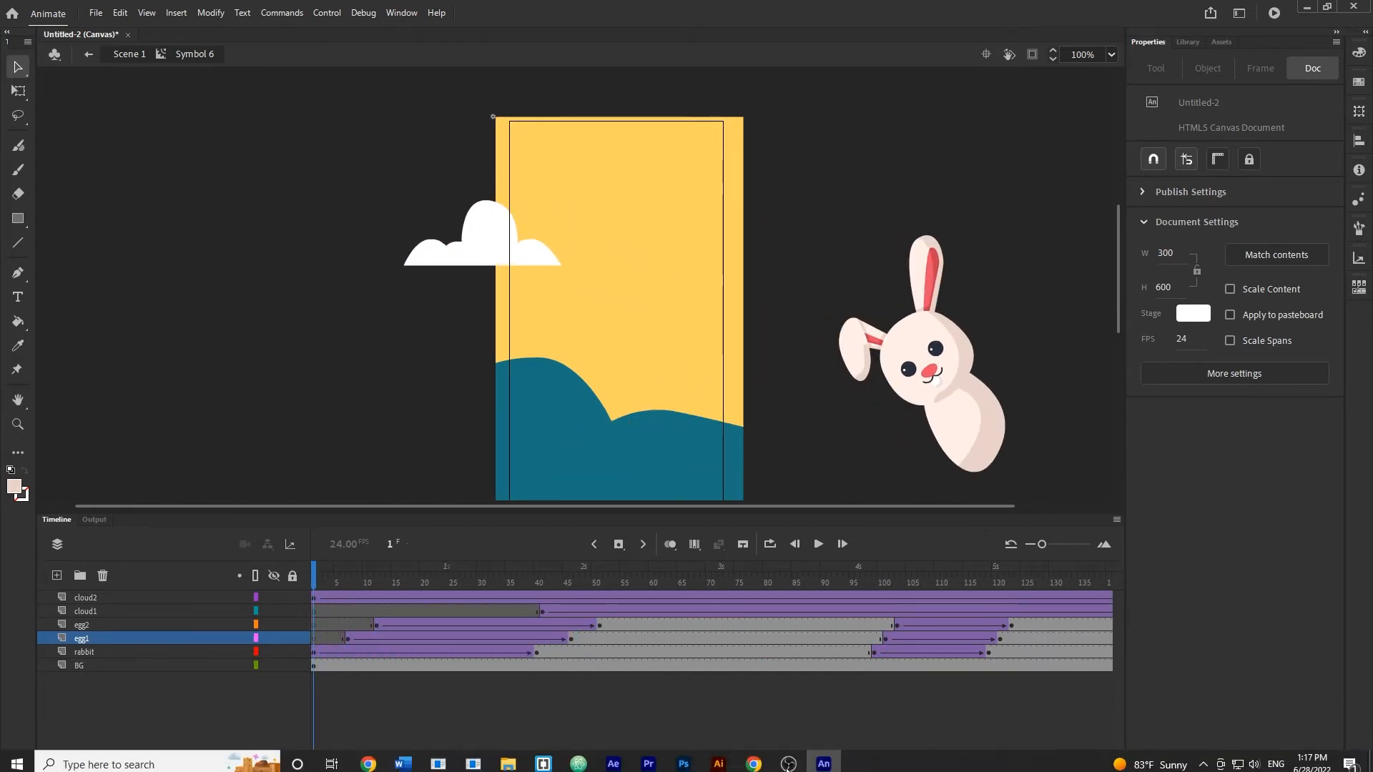
{"action": "left_click", "coordinate": [719, 757]}
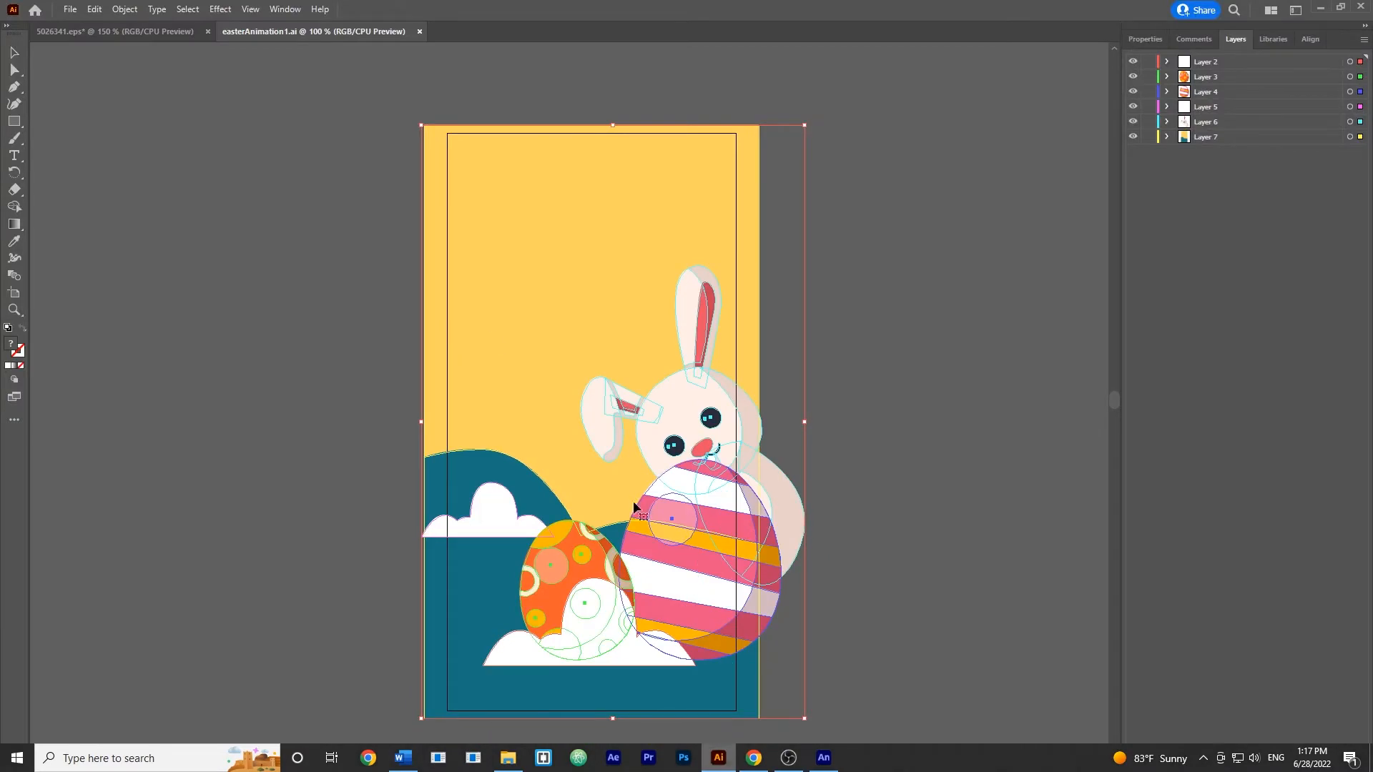
{"action": "left_click", "coordinate": [115, 32]}
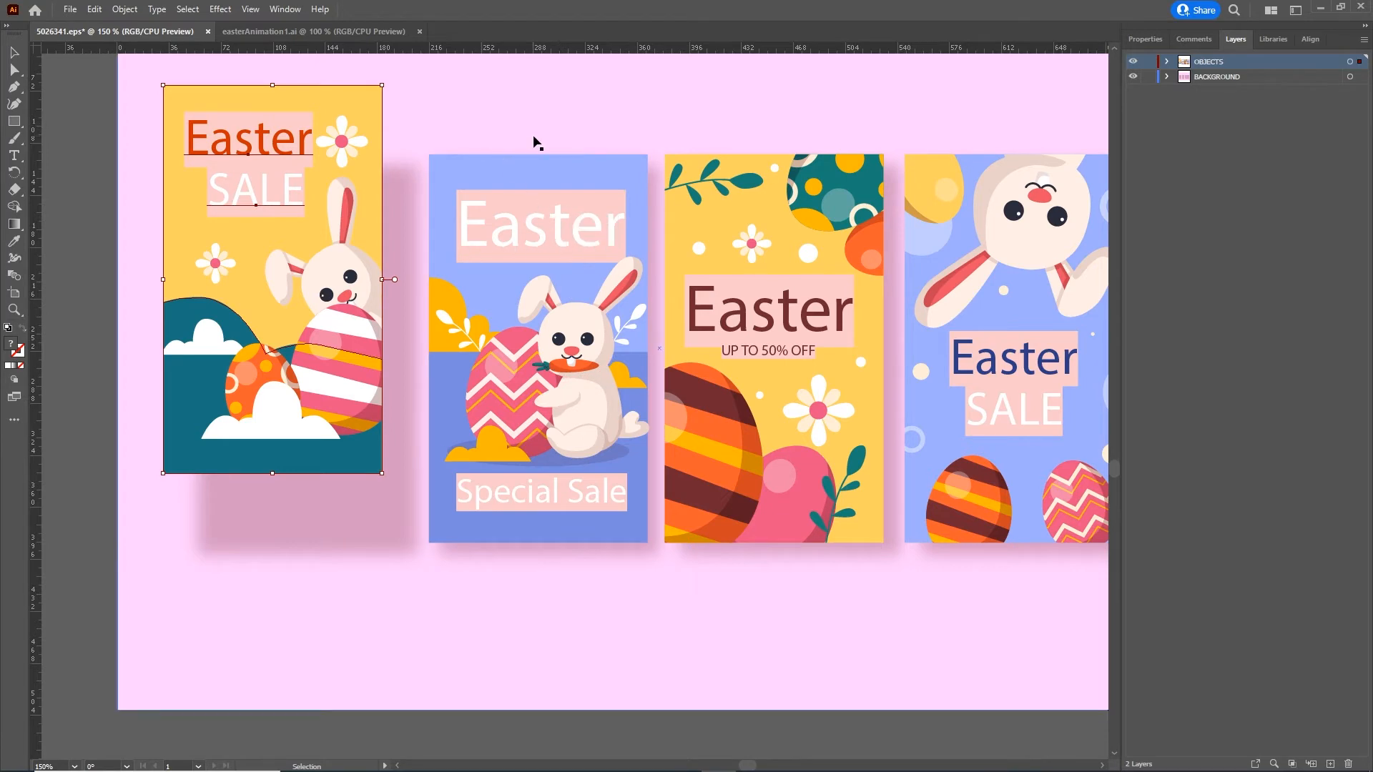
Create a new 300 x 600 px RGB document and copy the blue Easter banner with the carrot-eating rabbit into it.
{"action": "key", "text": "ctrl+n"}
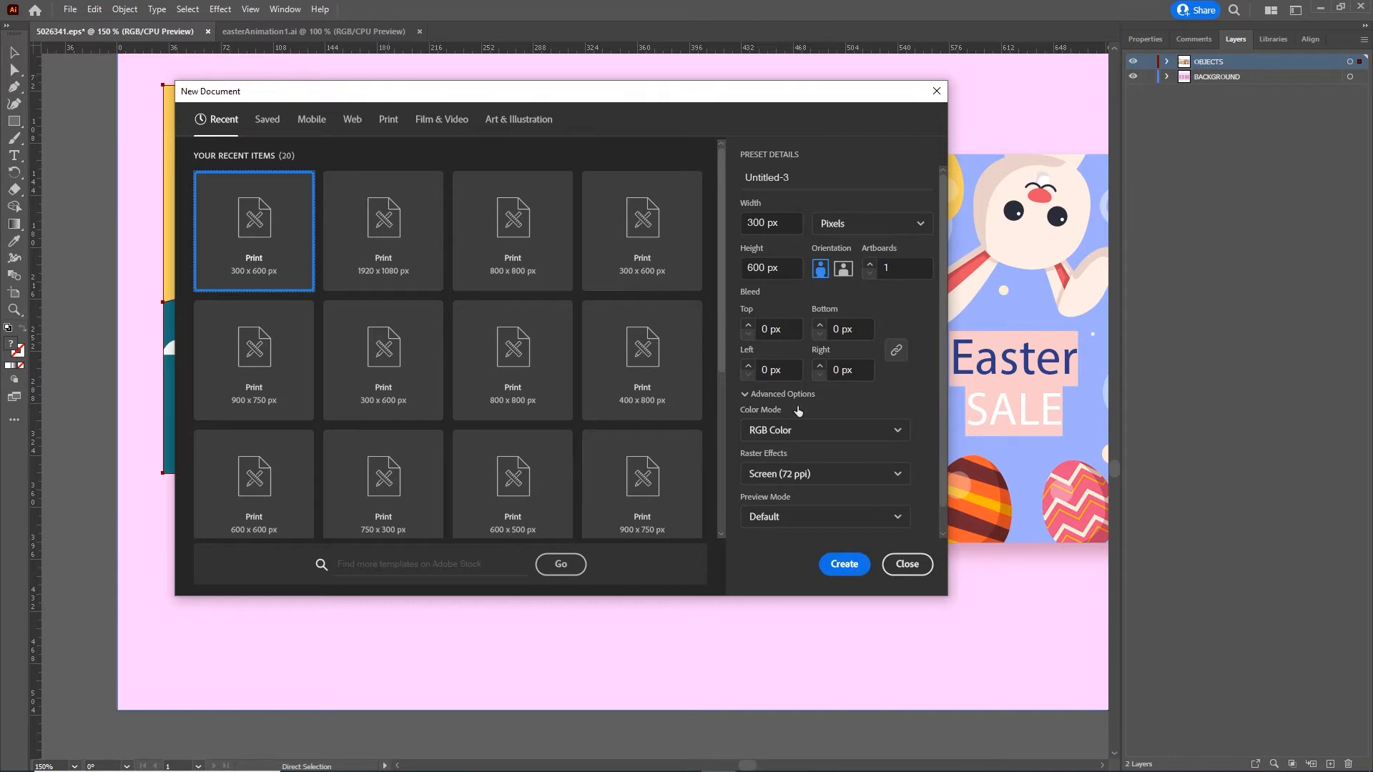
{"action": "left_click", "coordinate": [846, 565]}
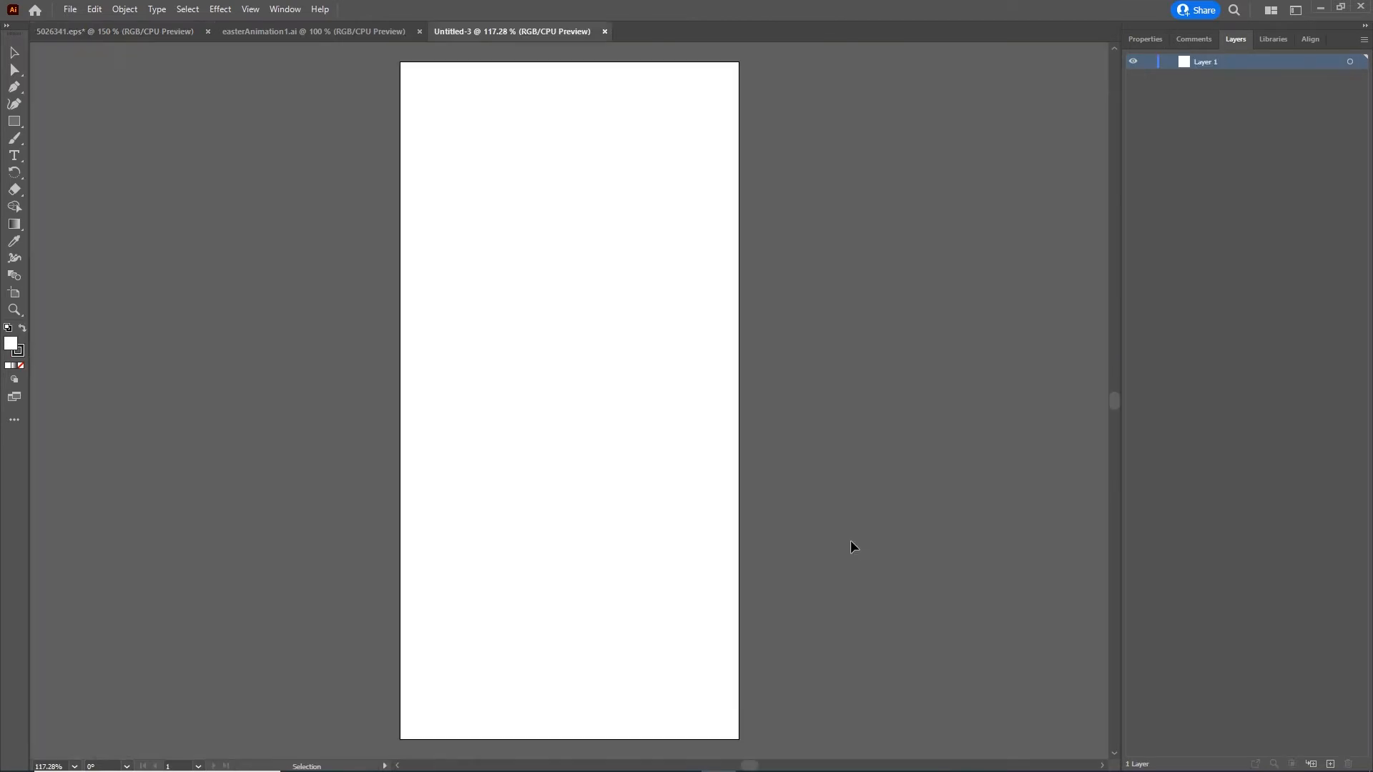
{"action": "left_click", "coordinate": [156, 28]}
{"action": "left_click_drag", "start_coordinate": [586, 318], "coordinate": [582, 424]}
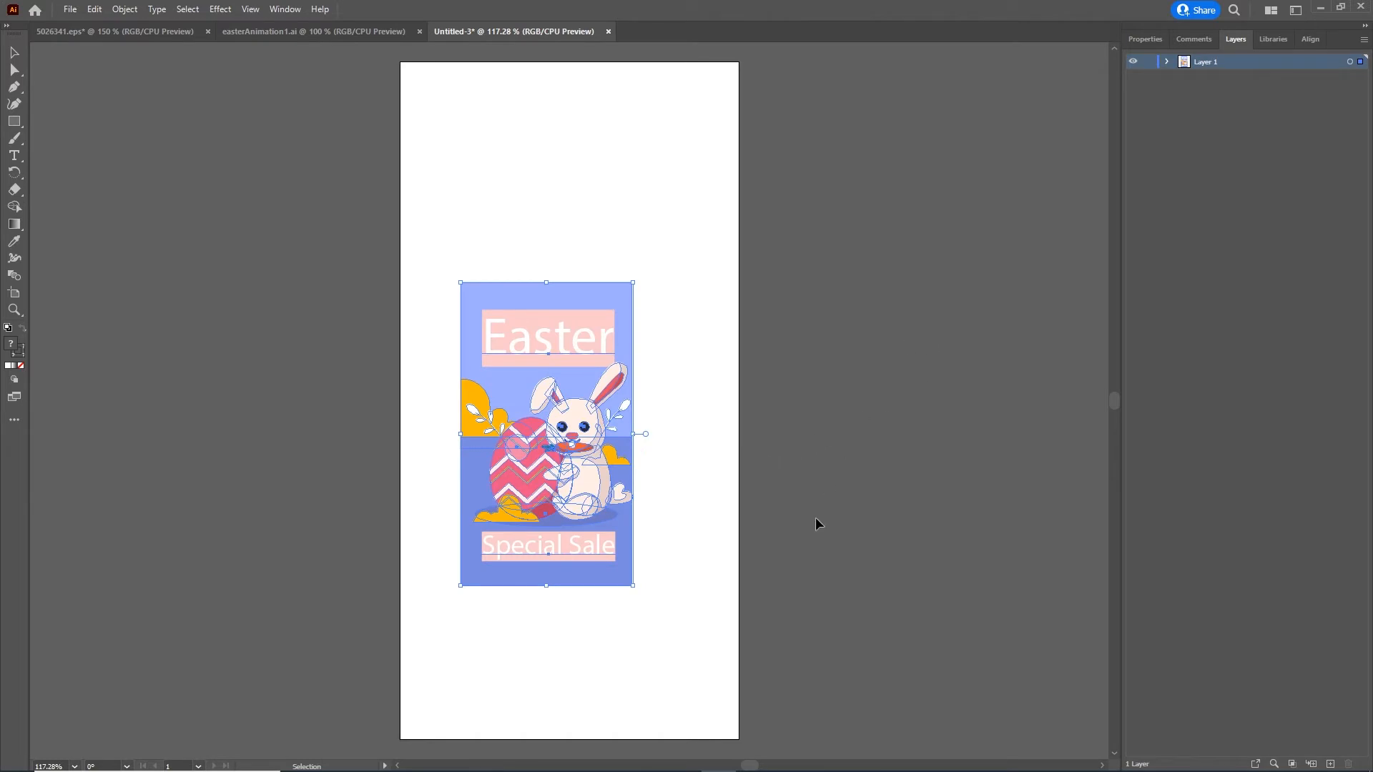
Centre the copied banner horizontally and vertically on the artboard and scale it up proportionally until it covers the whole artboard.
{"action": "left_click", "coordinate": [1312, 40]}
{"action": "left_click", "coordinate": [1239, 79]}
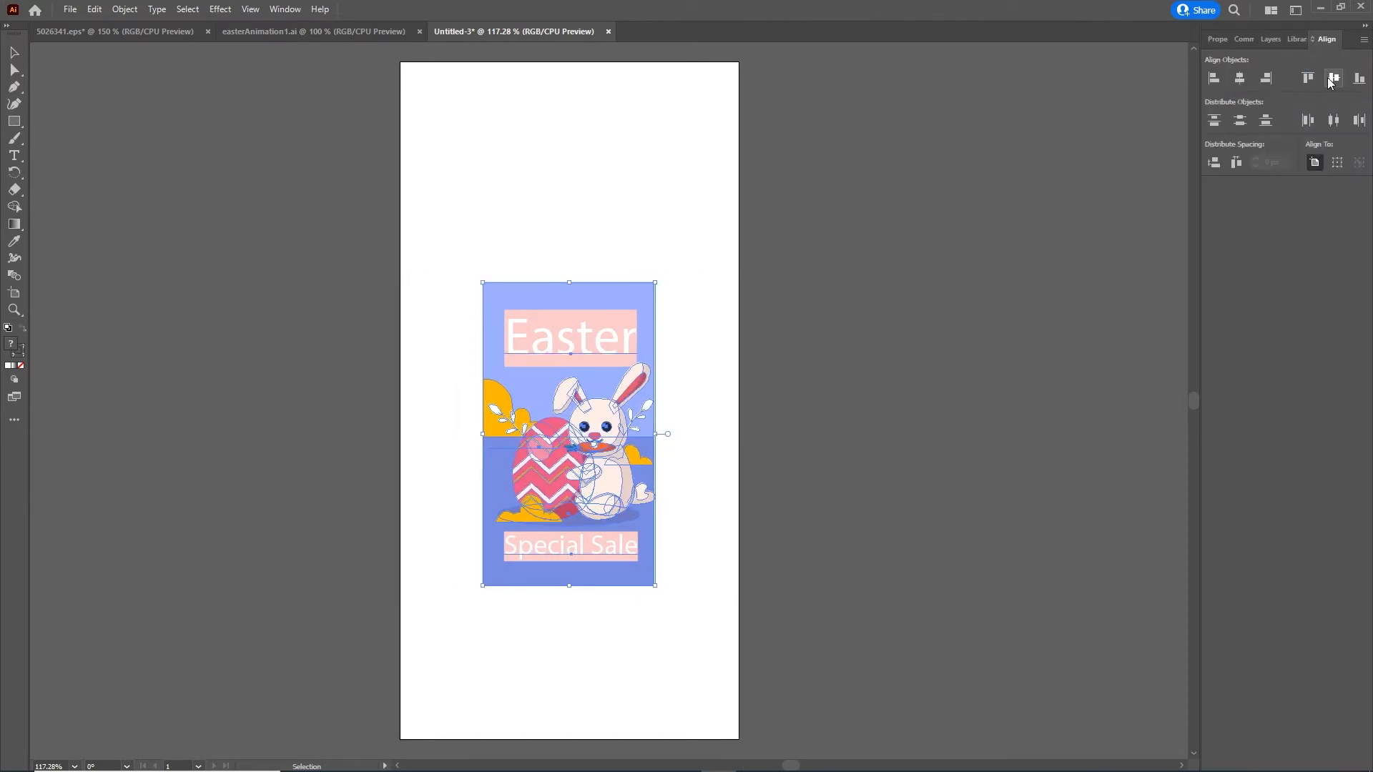
{"action": "left_click", "coordinate": [1331, 79]}
{"action": "left_click_drag", "start_coordinate": [656, 551], "coordinate": [771, 753]}
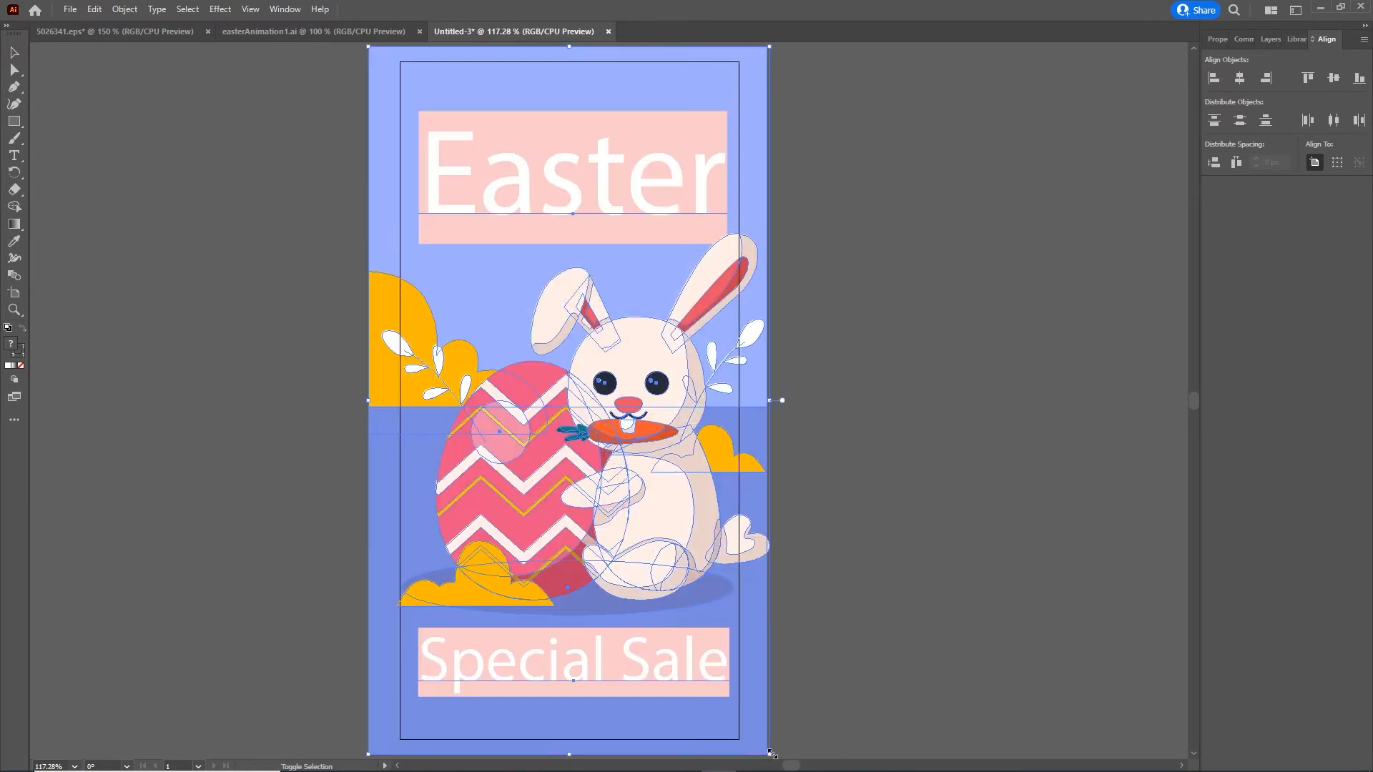
{"action": "left_click", "coordinate": [909, 478]}
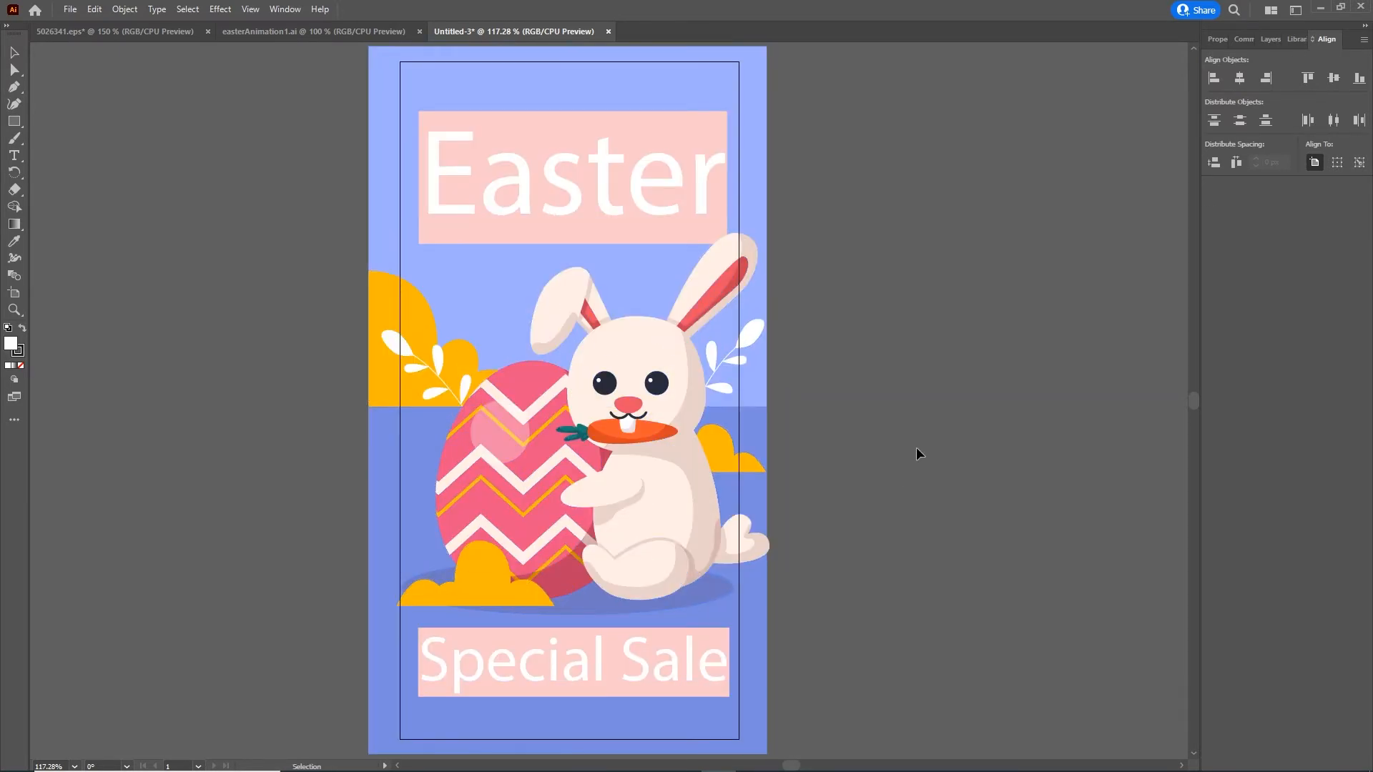
{"action": "left_click", "coordinate": [636, 348]}
{"action": "right_click", "coordinate": [637, 348]}
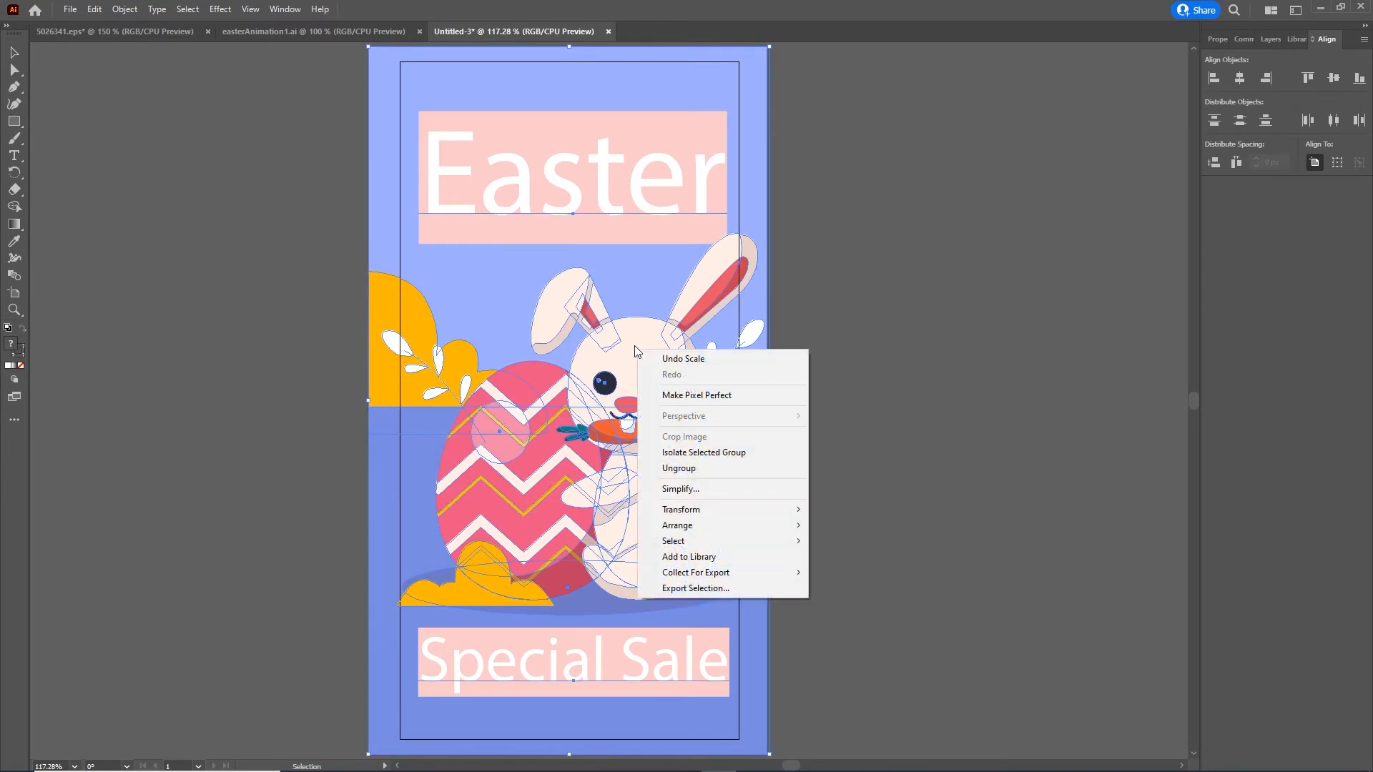
{"action": "left_click", "coordinate": [985, 297]}
{"action": "left_click", "coordinate": [985, 297]}
{"action": "left_click_drag", "start_coordinate": [664, 346], "coordinate": [783, 359]}
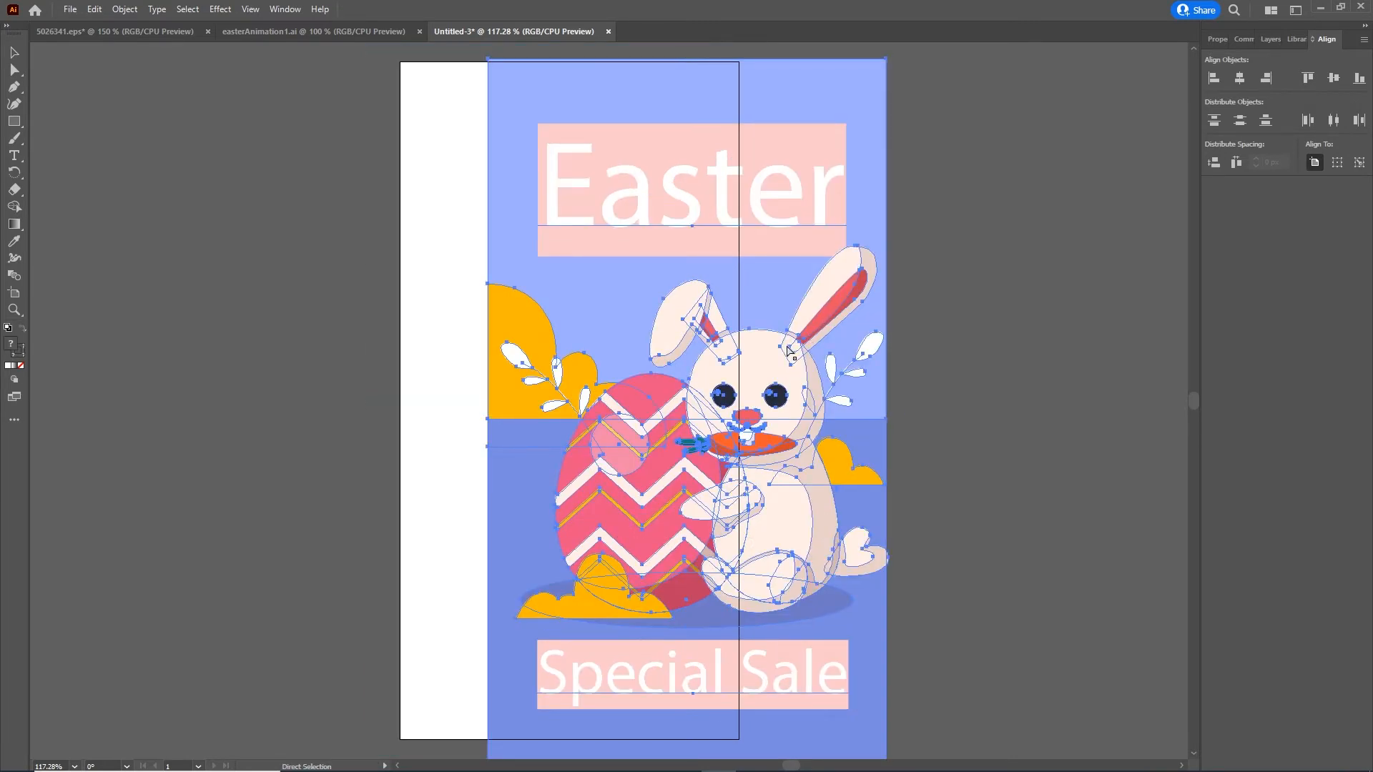
{"action": "key", "text": "ctrl+z"}
Ungroup the blue Easter banner artwork and deselect it.
{"action": "right_click", "coordinate": [643, 349]}
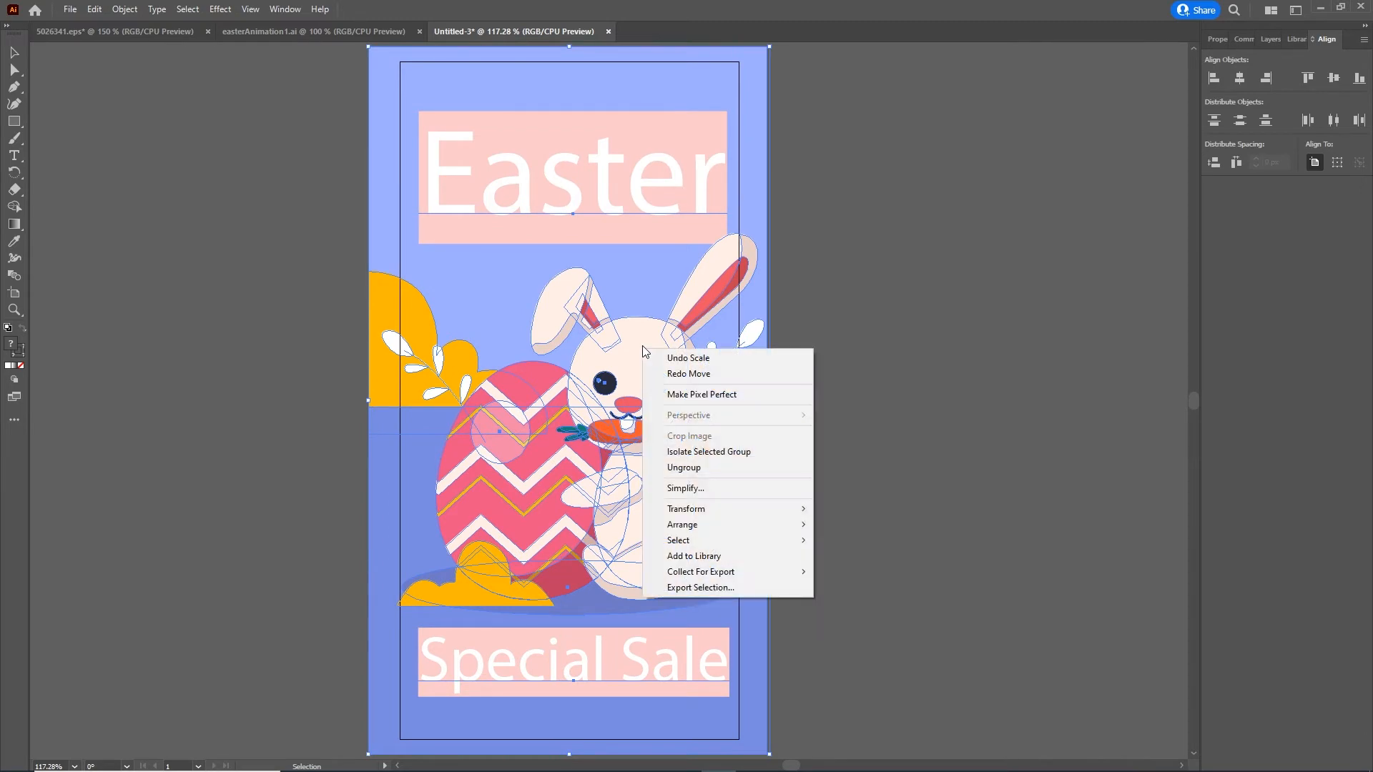
{"action": "left_click", "coordinate": [684, 469]}
{"action": "left_click", "coordinate": [1048, 427]}
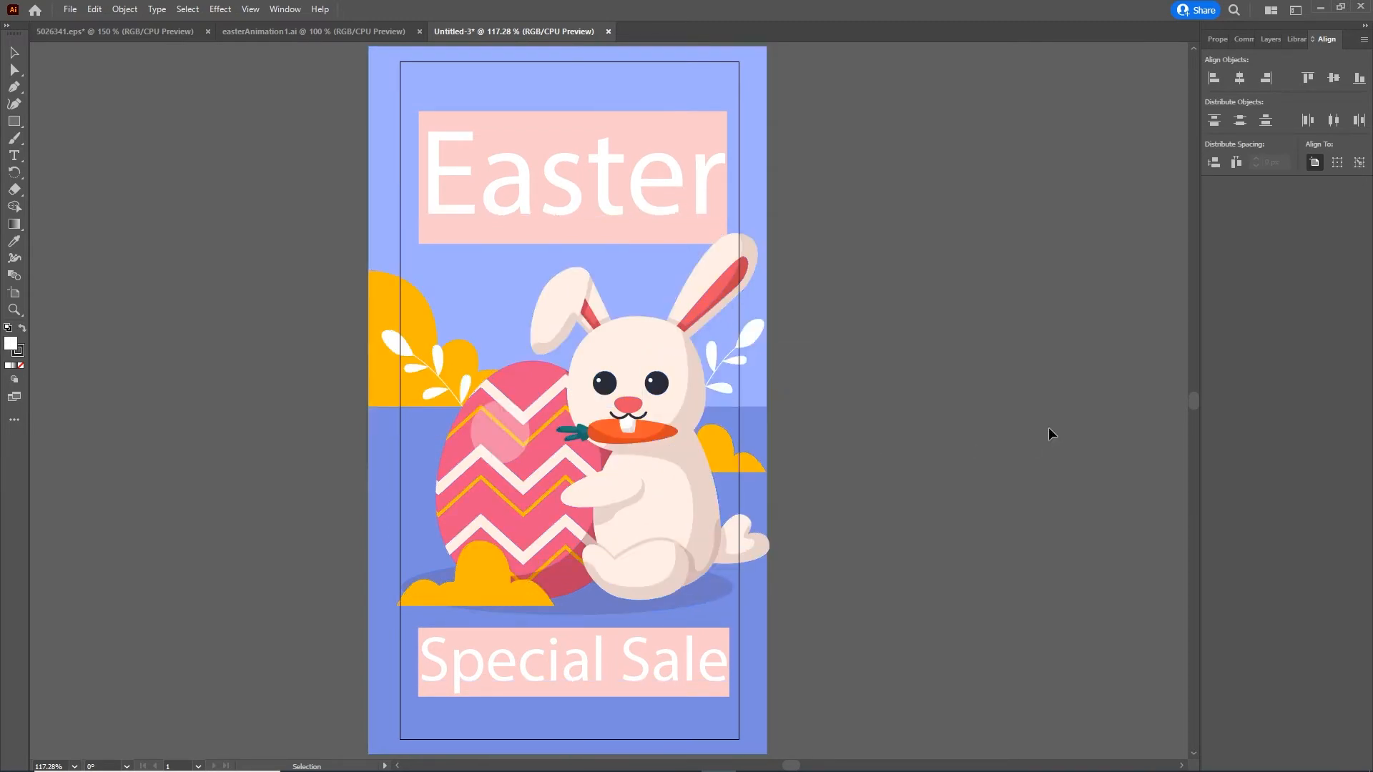
Check which banner parts are separate by test-moving the light and dark blue backgrounds, undoing each move, and selecting the title and rabbit.
{"action": "left_click", "coordinate": [503, 291]}
{"action": "left_click_drag", "start_coordinate": [503, 292], "coordinate": [371, 290]}
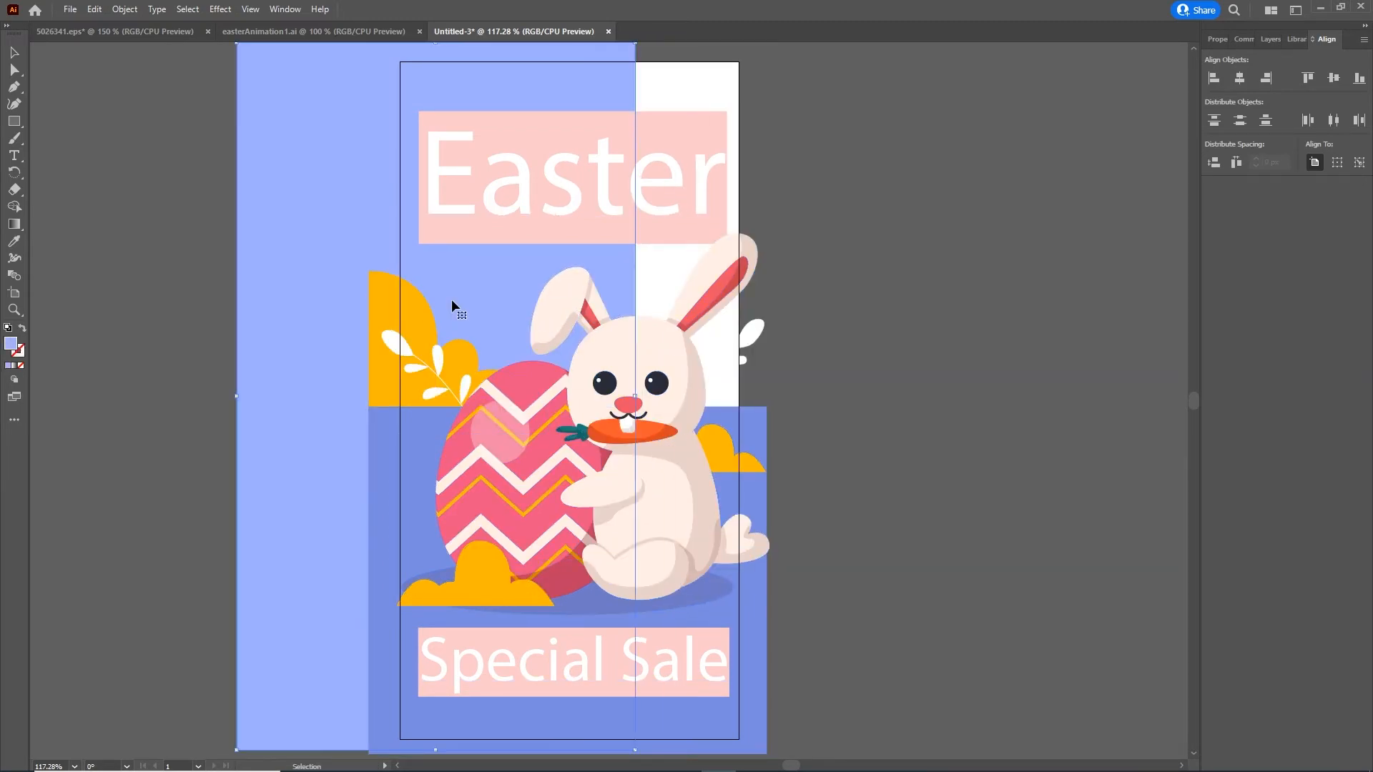
{"action": "key", "text": "a"}
{"action": "key", "text": "ctrl+z"}
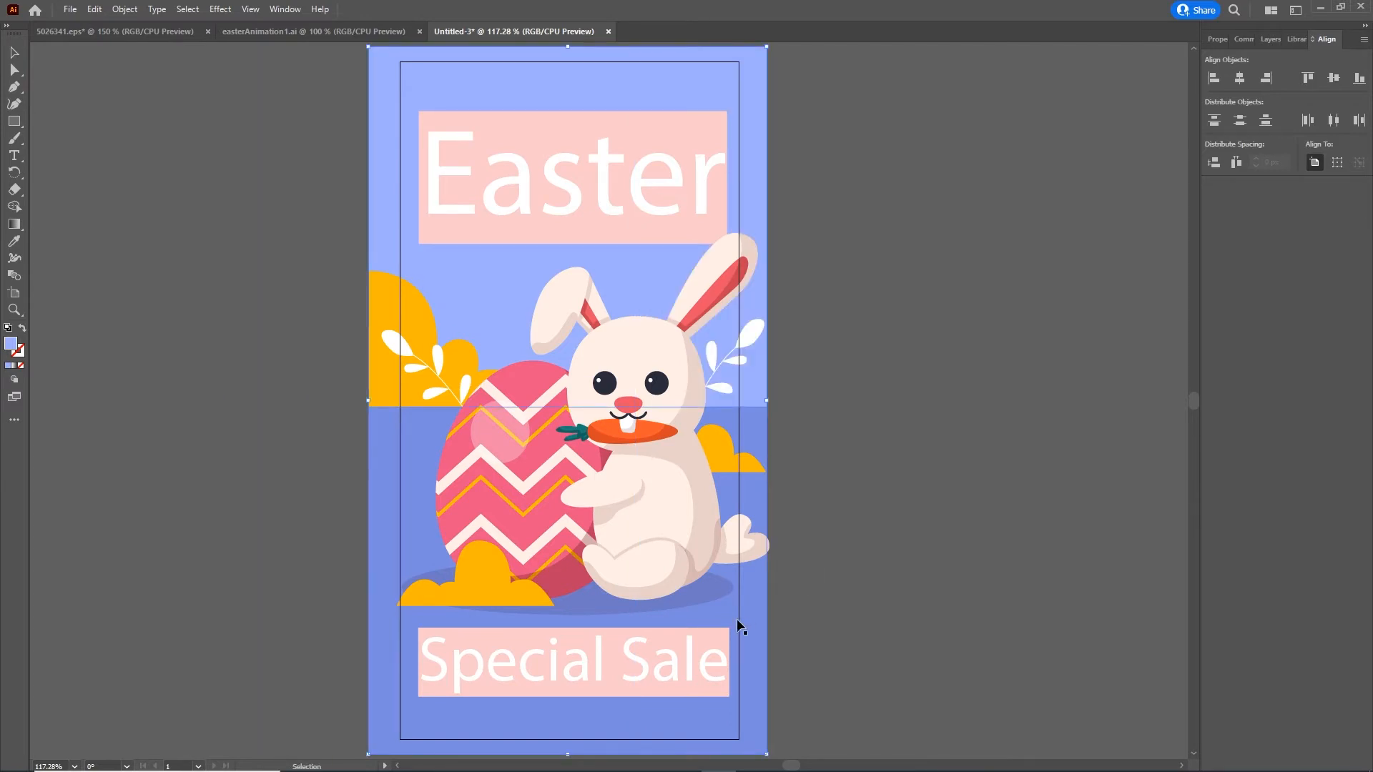
{"action": "key", "text": "v"}
{"action": "left_click_drag", "start_coordinate": [750, 619], "coordinate": [908, 602]}
{"action": "key", "text": "ctrl+z"}
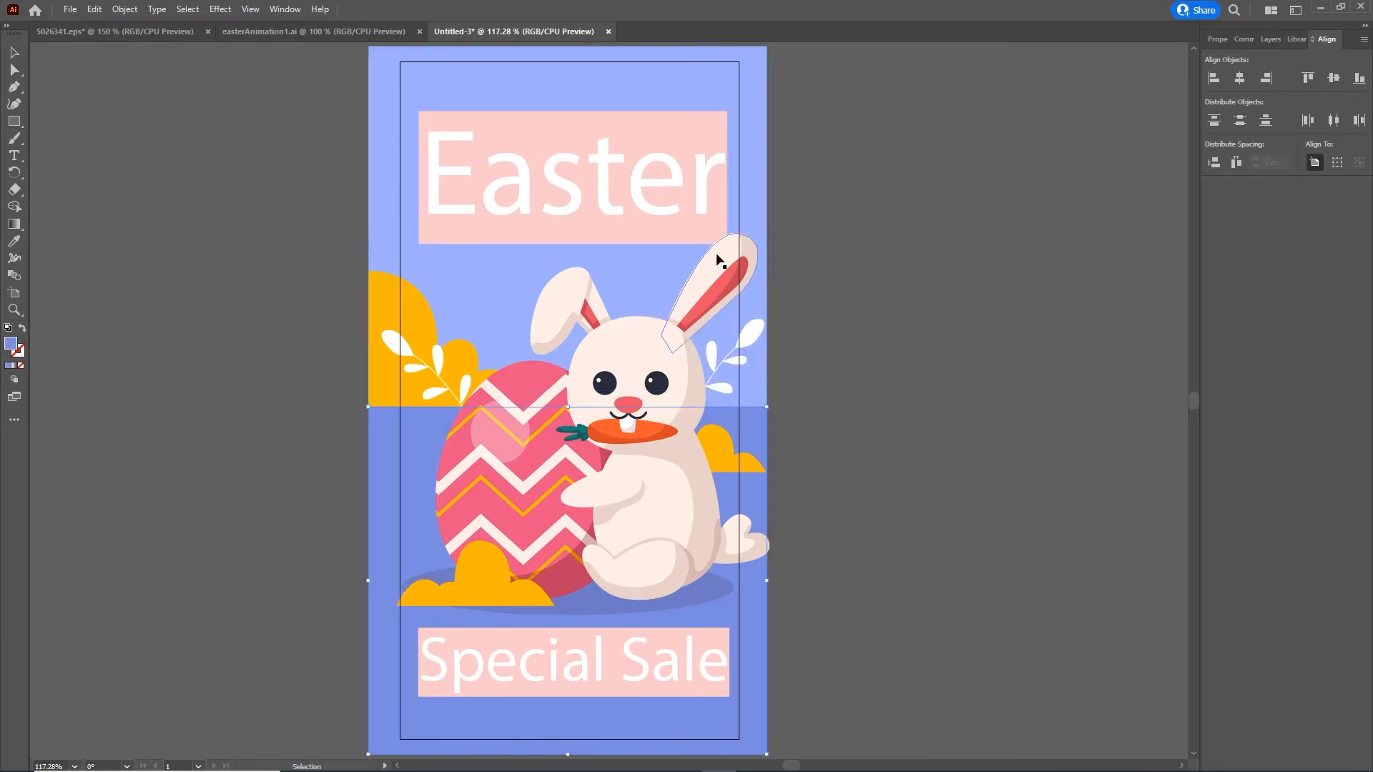
{"action": "left_click", "coordinate": [670, 170]}
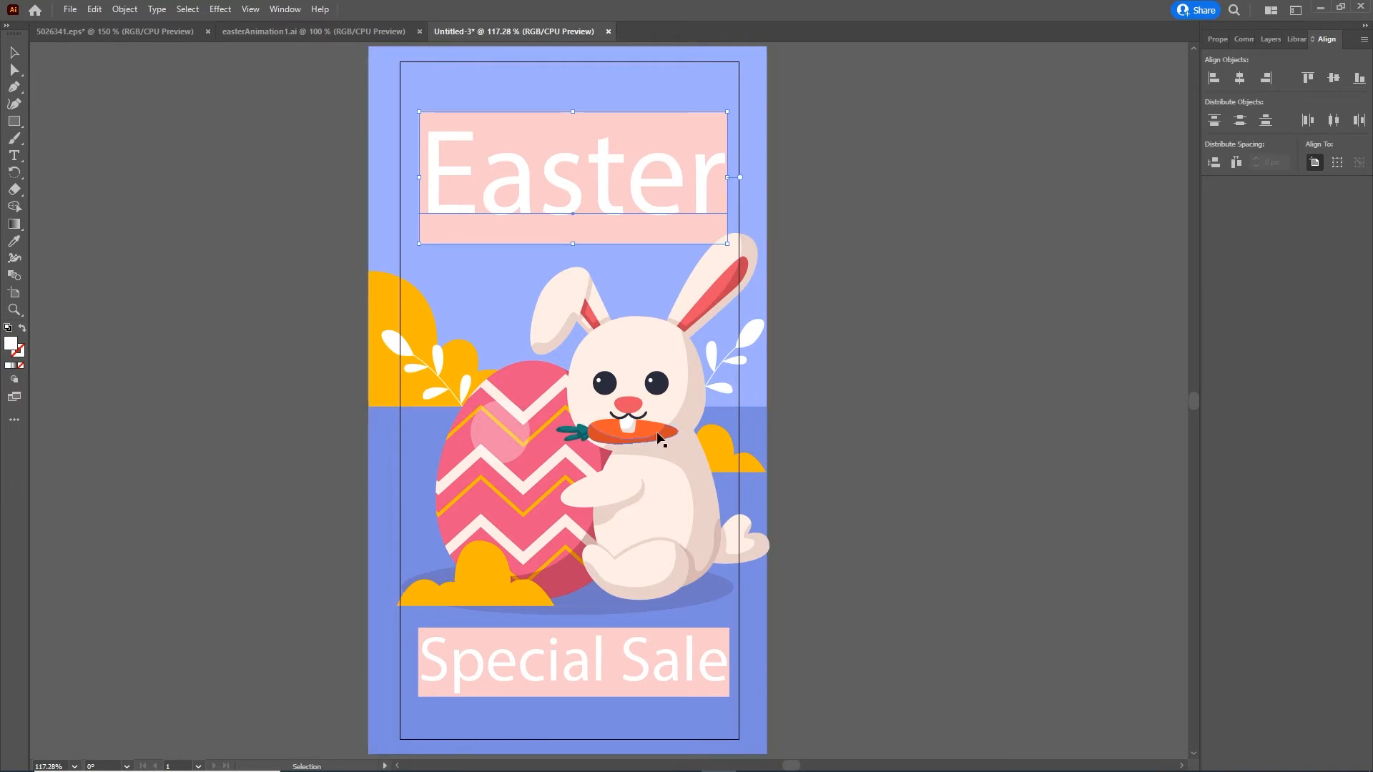
{"action": "left_click", "coordinate": [664, 375]}
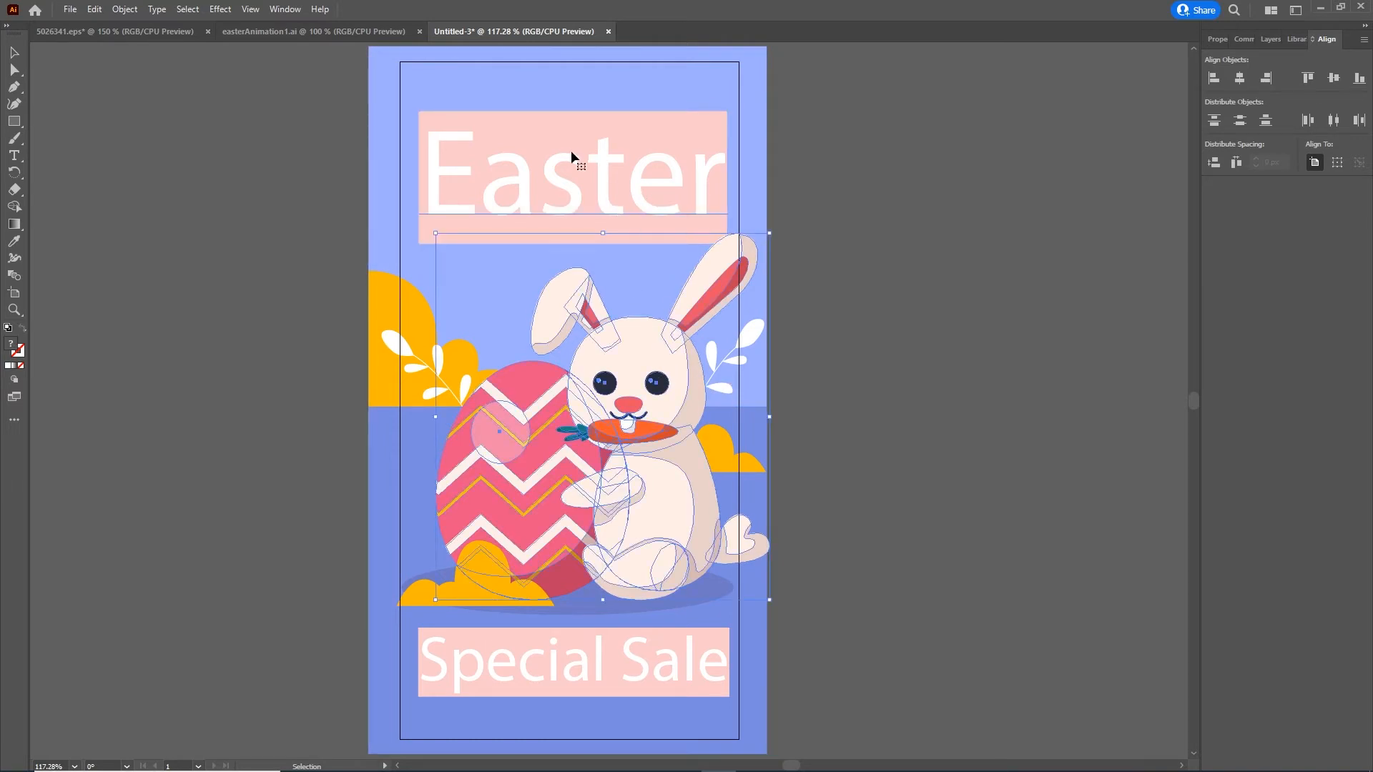
Delete the "Easter" title and the "Special Sale" text from the banner.
{"action": "left_click", "coordinate": [573, 179]}
{"action": "key", "text": "Delete"}
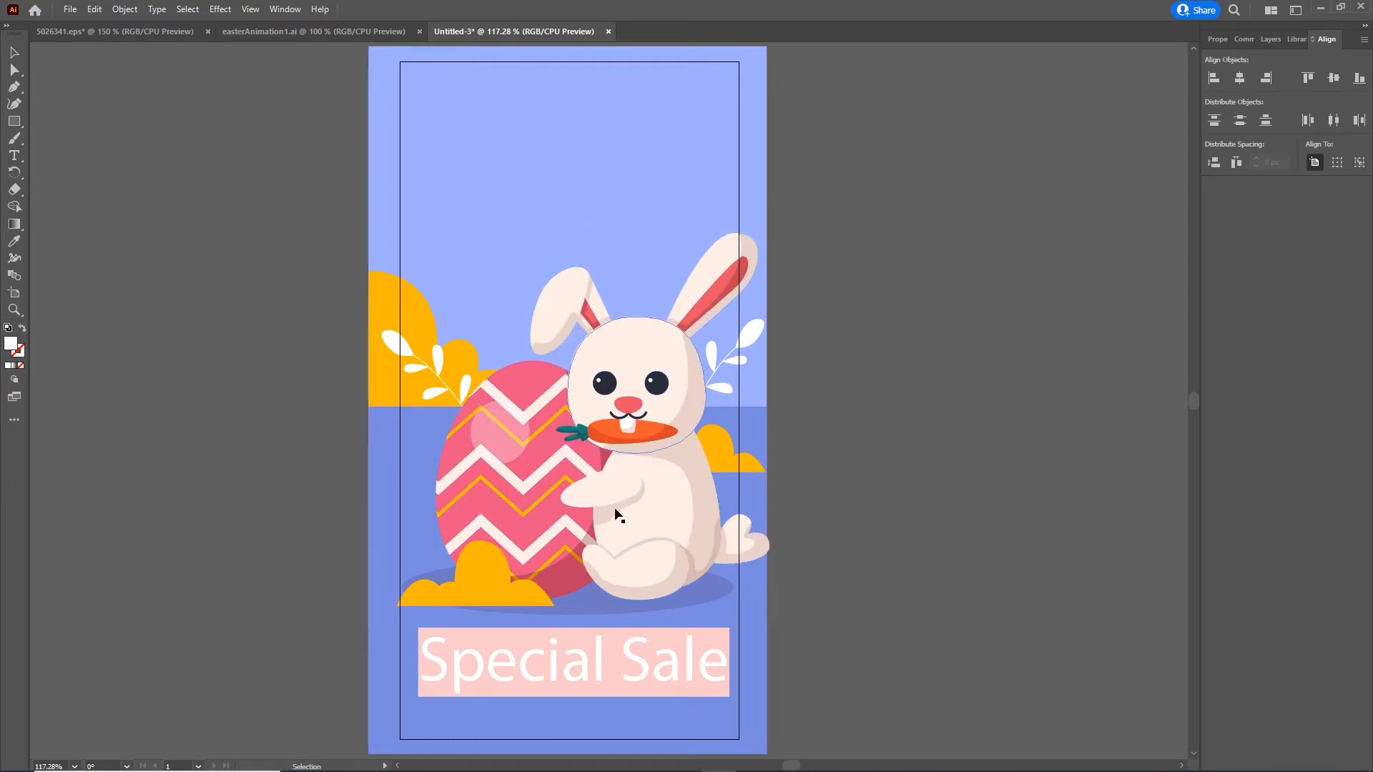
{"action": "left_click", "coordinate": [628, 672]}
{"action": "key", "text": "Delete"}
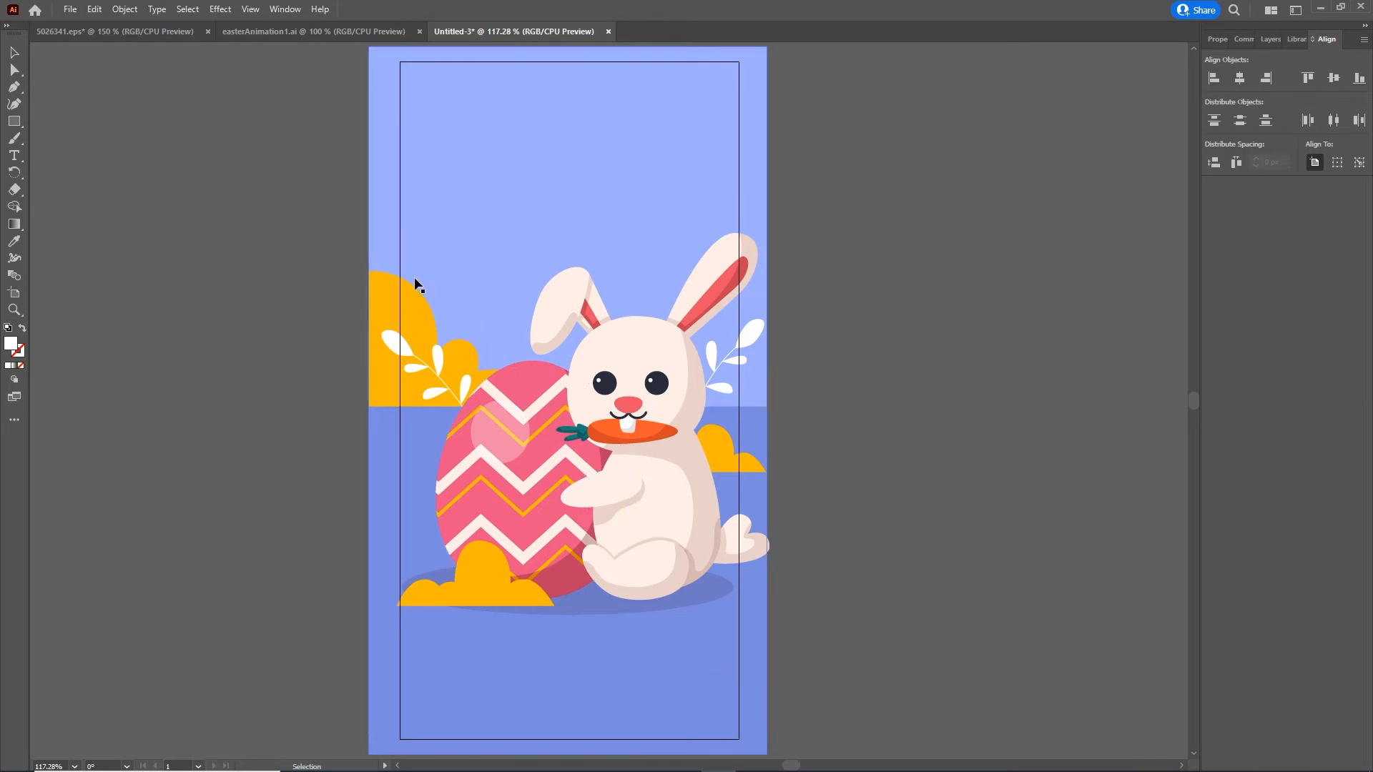
Delete the yellow bushes behind and in front of the egg and the white leaf branches.
{"action": "left_click", "coordinate": [426, 322]}
{"action": "key", "text": "Delete"}
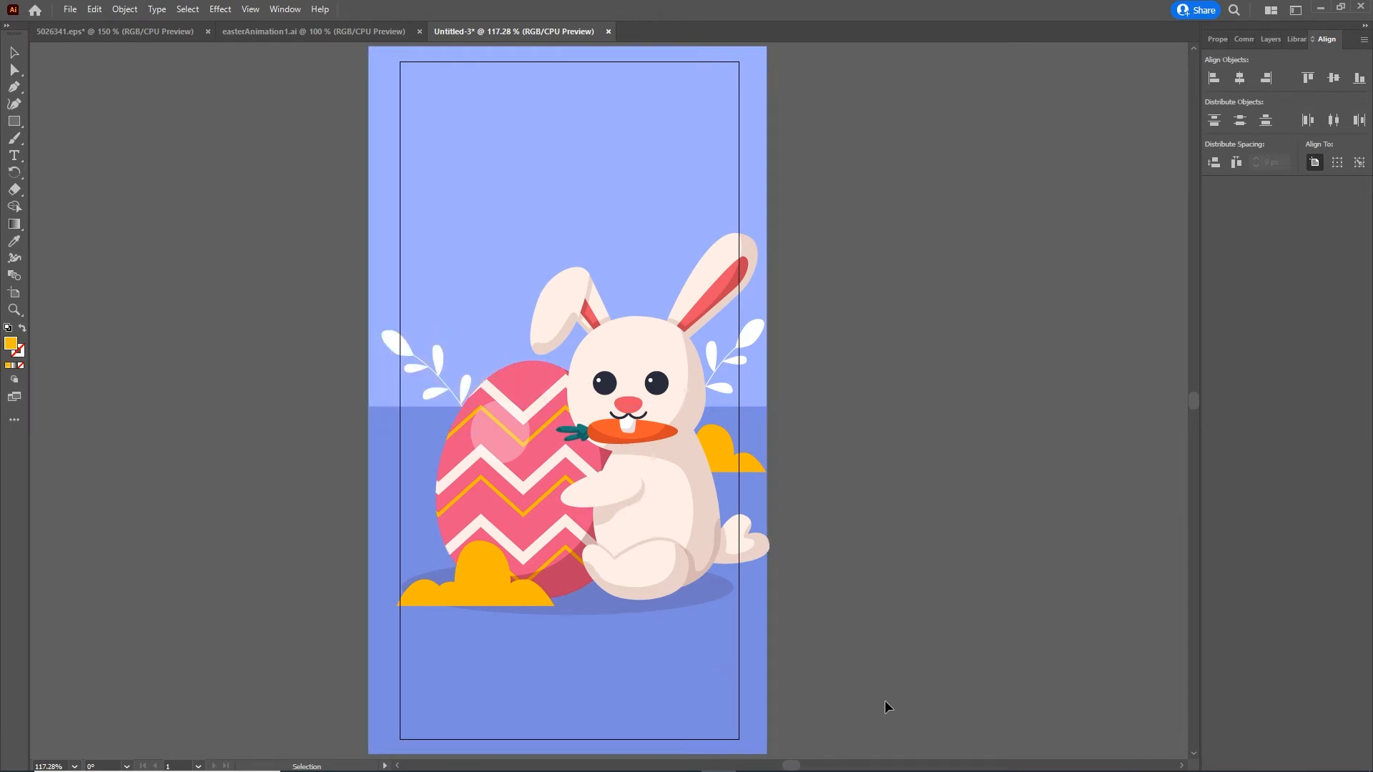
{"action": "left_click", "coordinate": [485, 576]}
{"action": "key", "text": "Delete"}
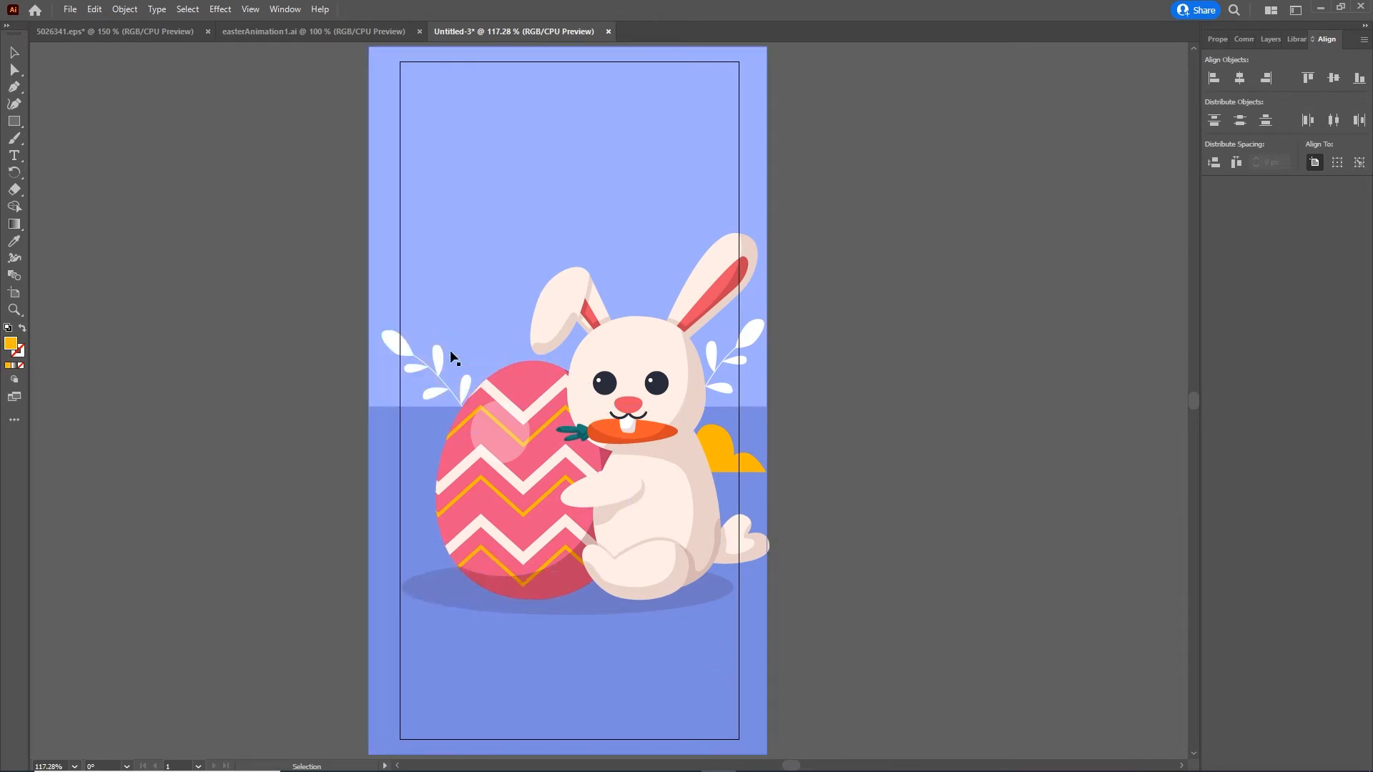
{"action": "left_click", "coordinate": [408, 346]}
{"action": "key", "text": "Delete"}
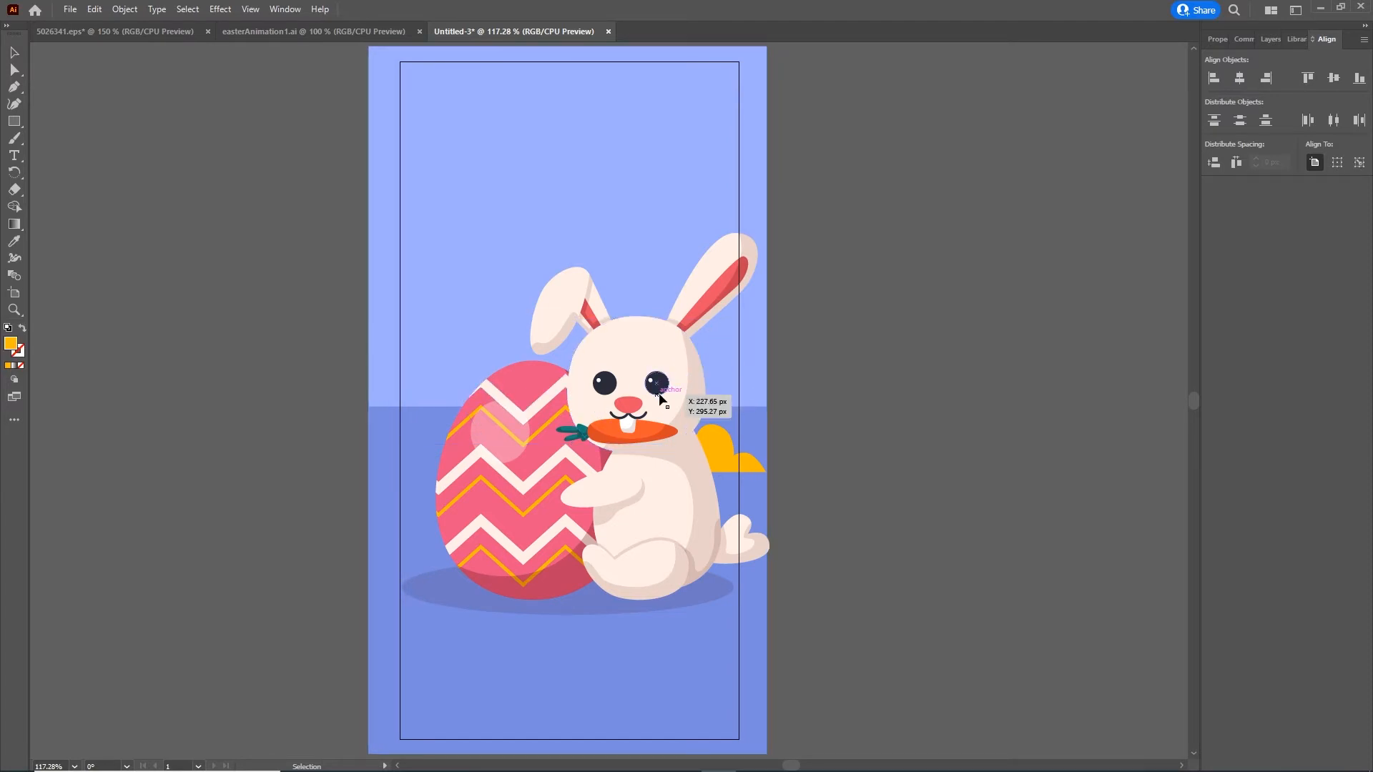
Try moving the rabbit and egg group up away from its shadow, and undo the move.
{"action": "left_click_drag", "start_coordinate": [686, 400], "coordinate": [706, 281]}
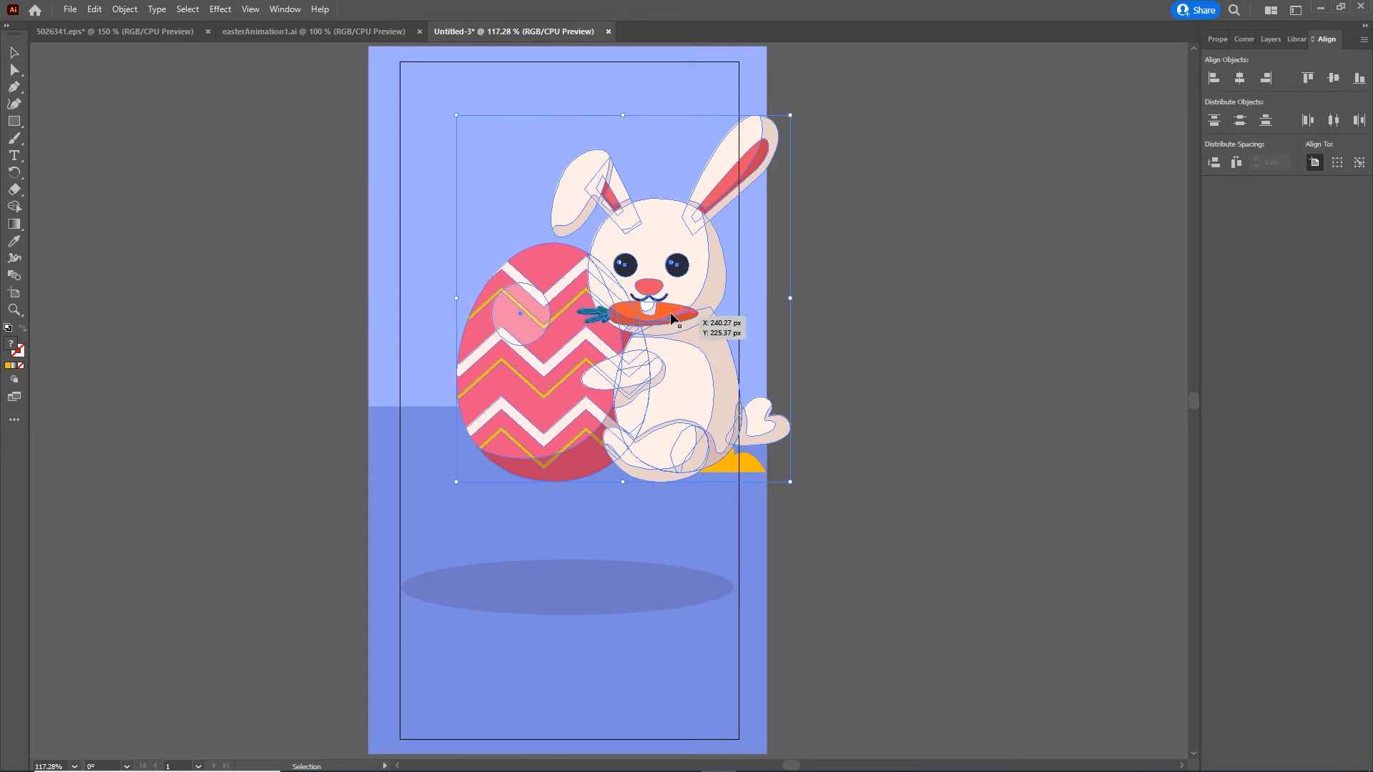
{"action": "key", "text": "a"}
{"action": "key", "text": "ctrl+z"}
{"action": "key", "text": "v"}
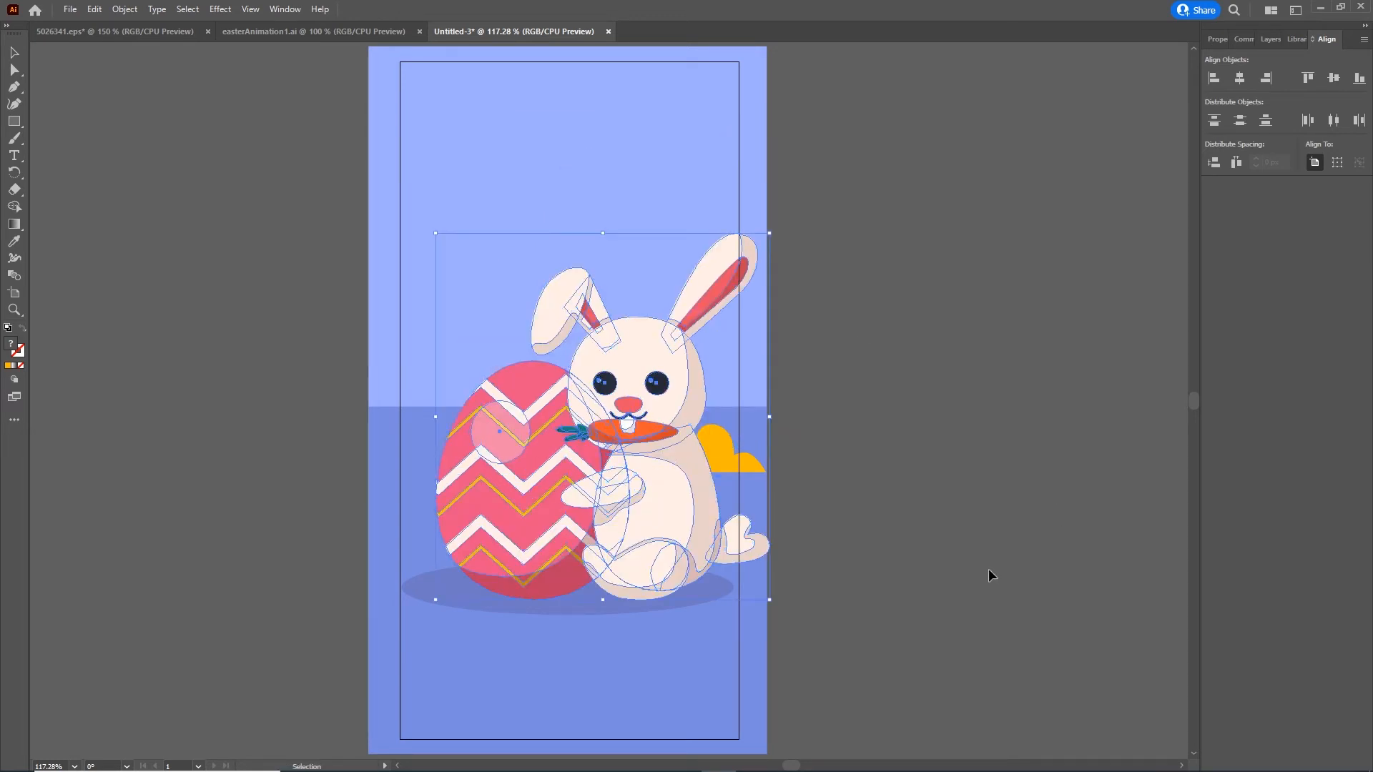
{"action": "left_click", "coordinate": [945, 559]}
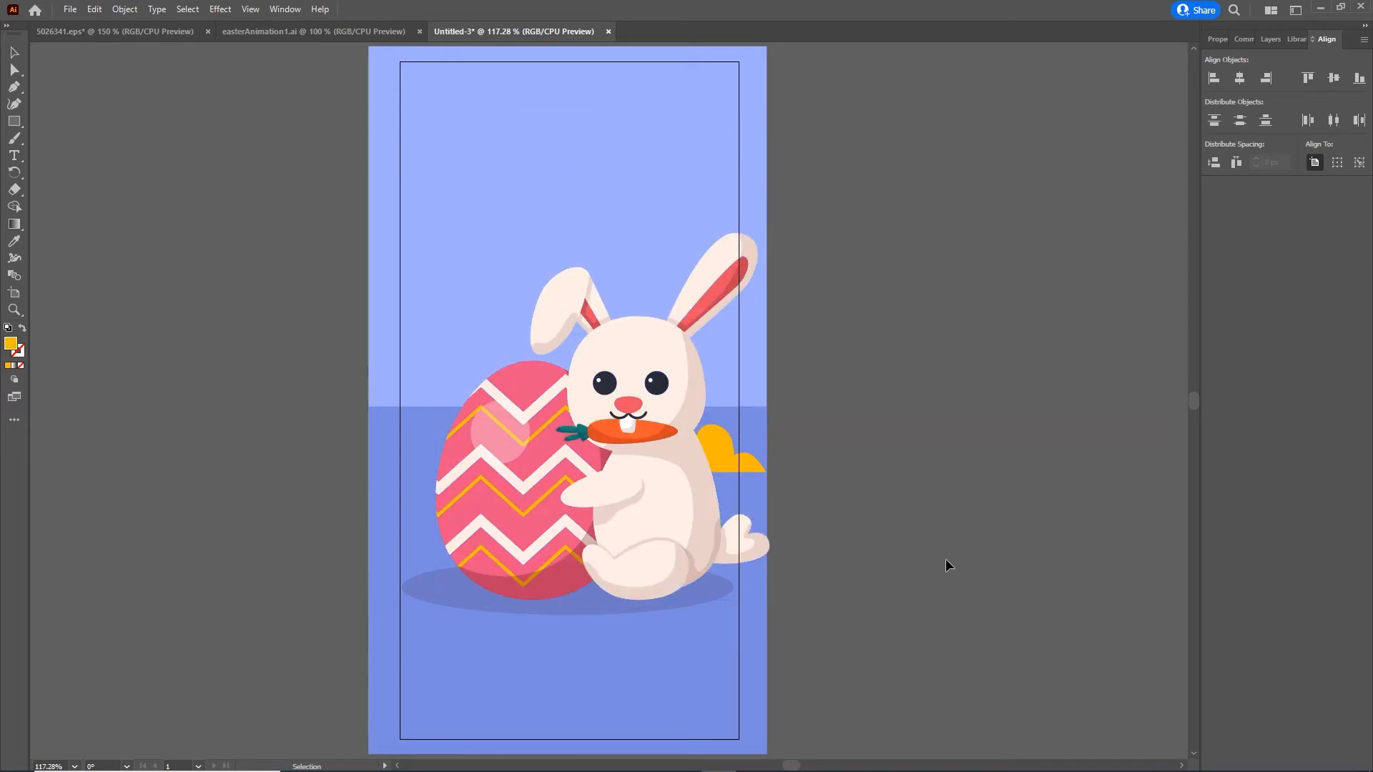
Select the light blue background and expand Layer 1 to list the banner's individual objects.
{"action": "left_click", "coordinate": [639, 686]}
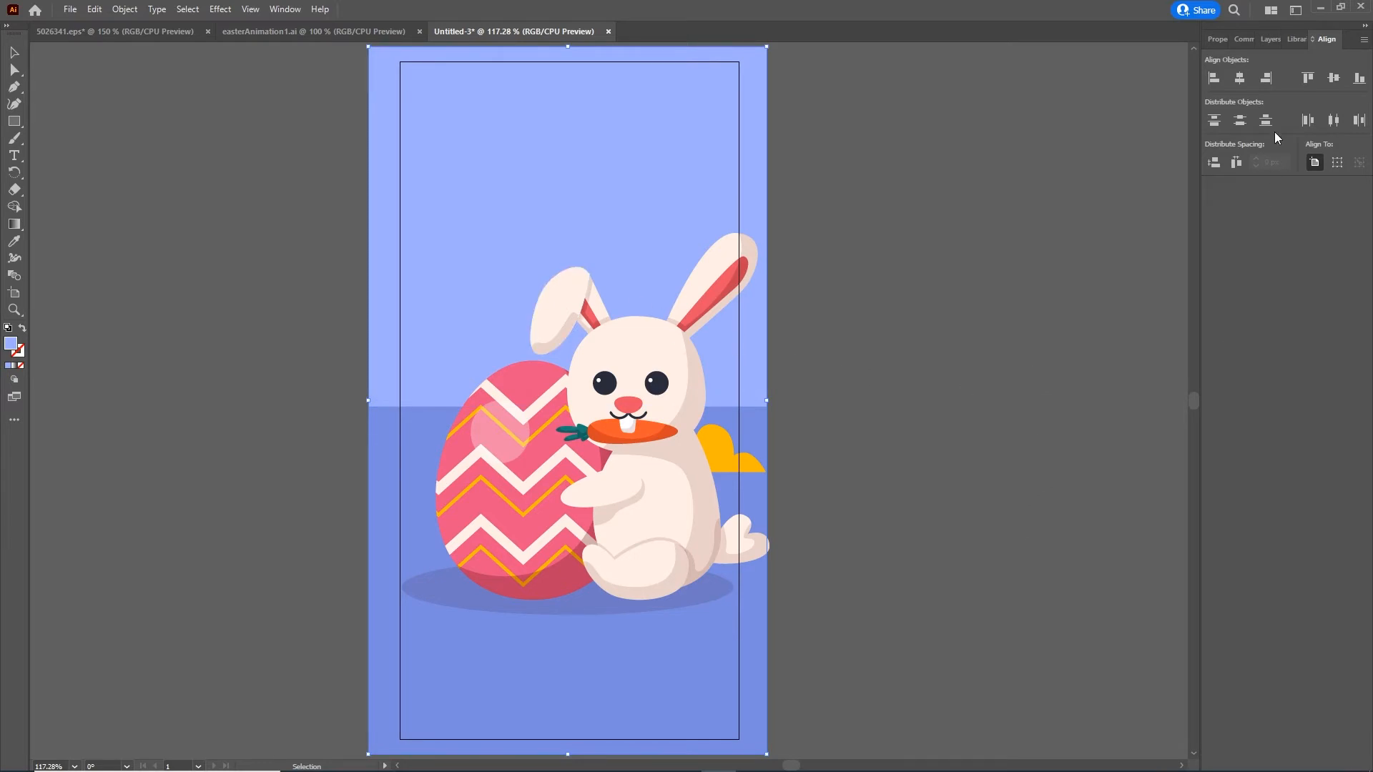
{"action": "left_click", "coordinate": [1268, 40]}
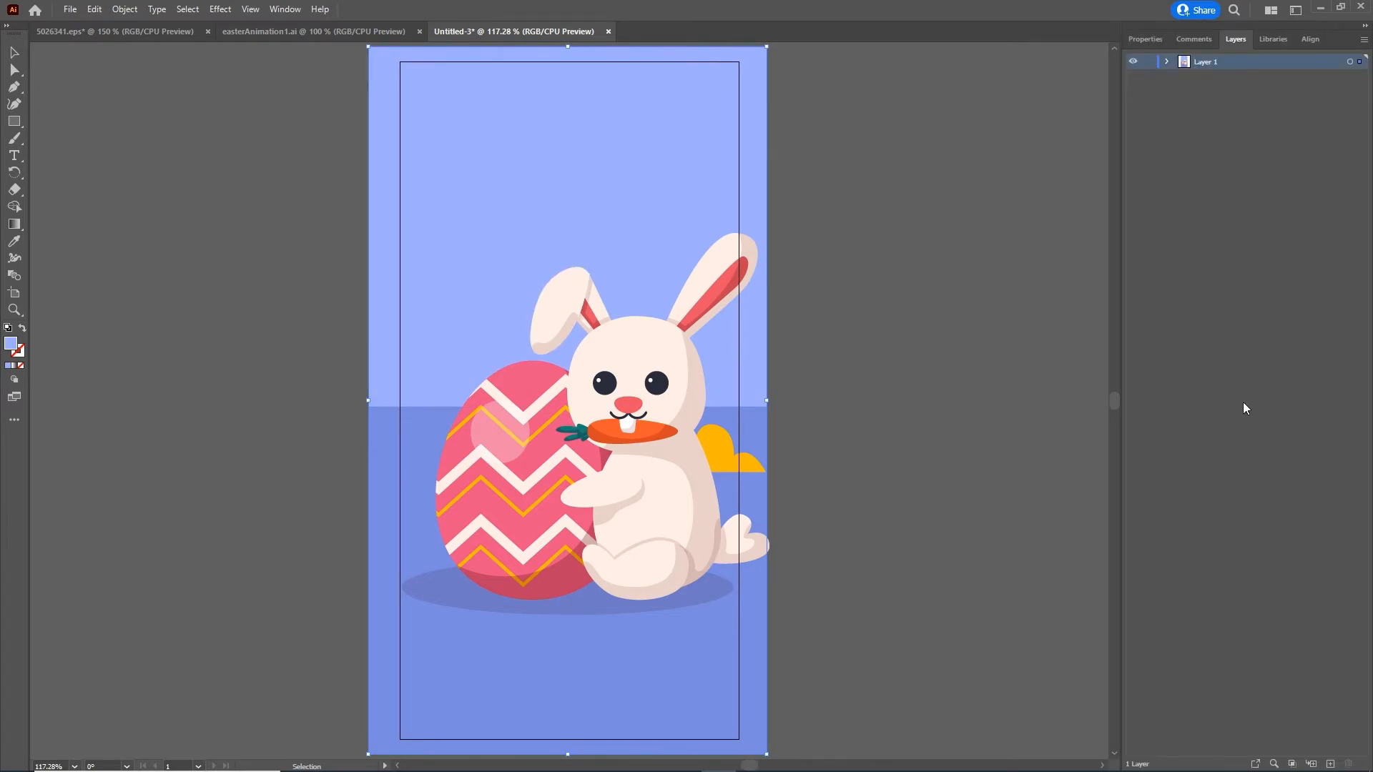
{"action": "left_click", "coordinate": [1167, 62]}
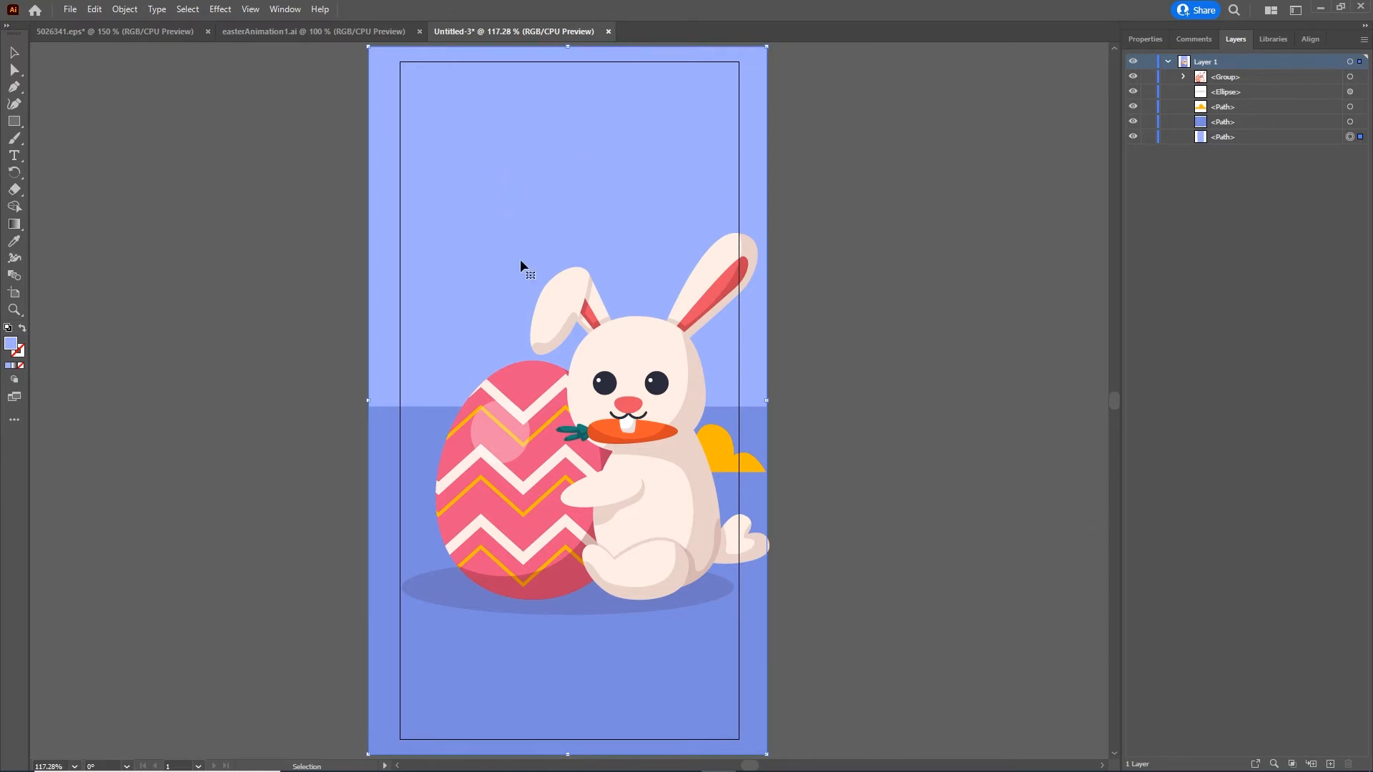
Test-move the light blue background and the darker blue ground separately, undoing each move.
{"action": "left_click_drag", "start_coordinate": [494, 240], "coordinate": [355, 211]}
{"action": "key", "text": "ctrl+z"}
{"action": "left_click_drag", "start_coordinate": [610, 663], "coordinate": [319, 618]}
{"action": "key", "text": "ctrl+z"}
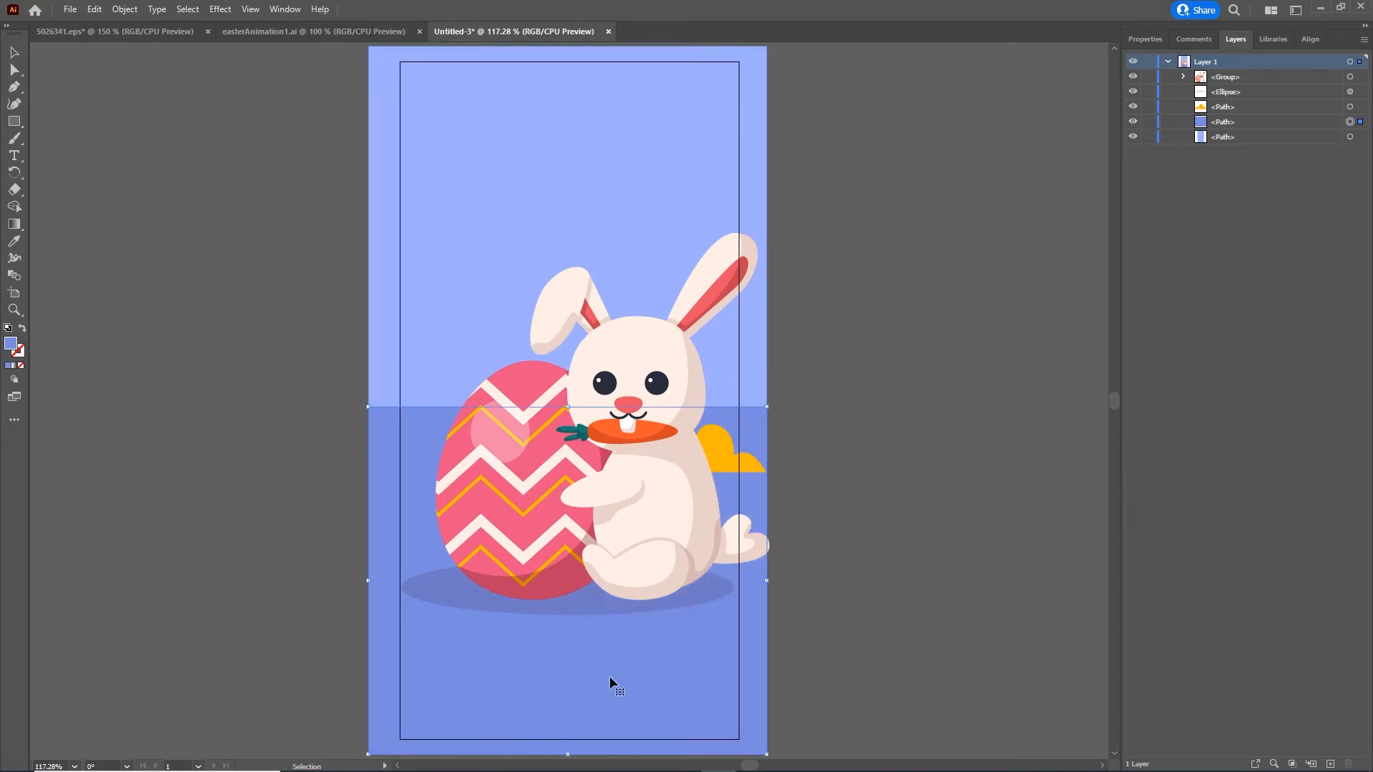
Group the light blue background with the darker blue ground, and check the group by toggling its visibility.
{"action": "left_click", "coordinate": [1008, 614]}
{"action": "left_click", "coordinate": [692, 680]}
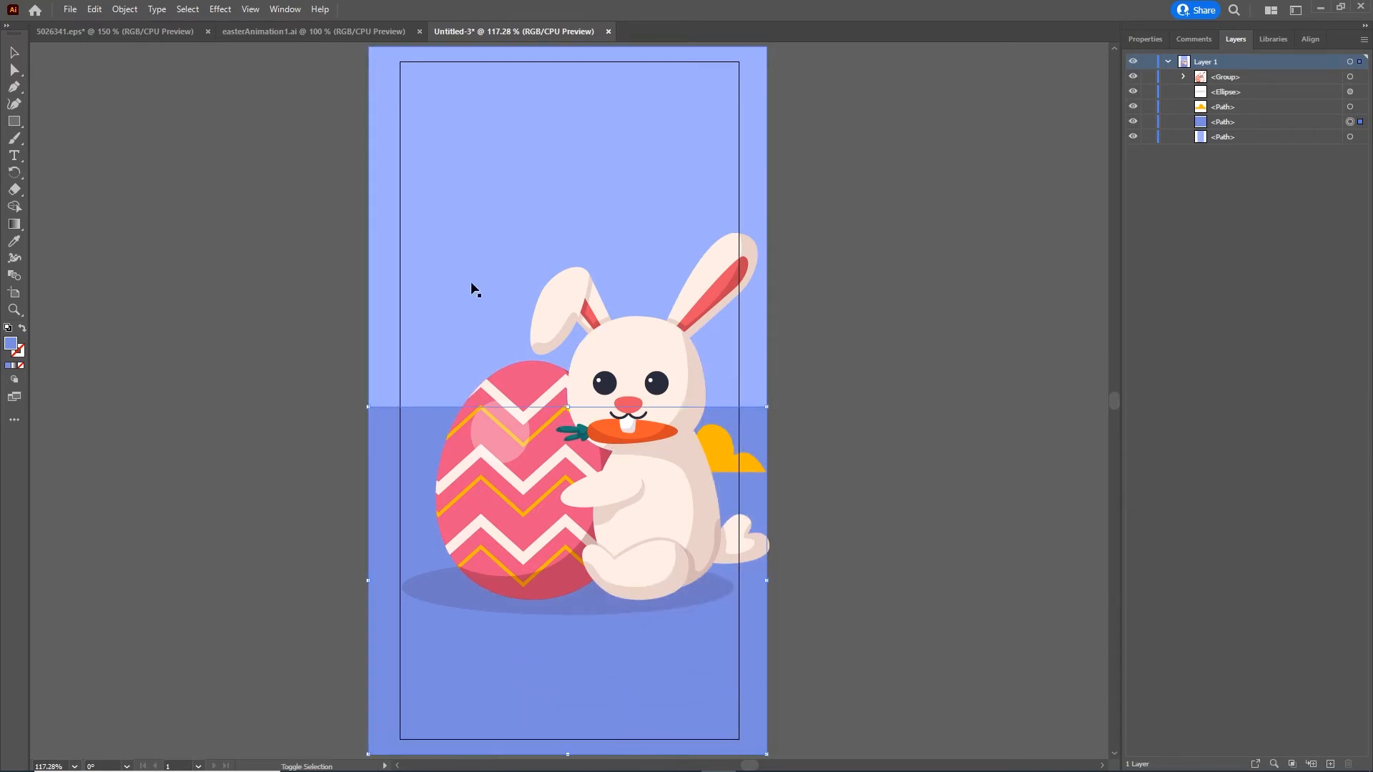
{"action": "left_click", "coordinate": [467, 247], "text": "shift"}
{"action": "key", "text": "ctrl+g"}
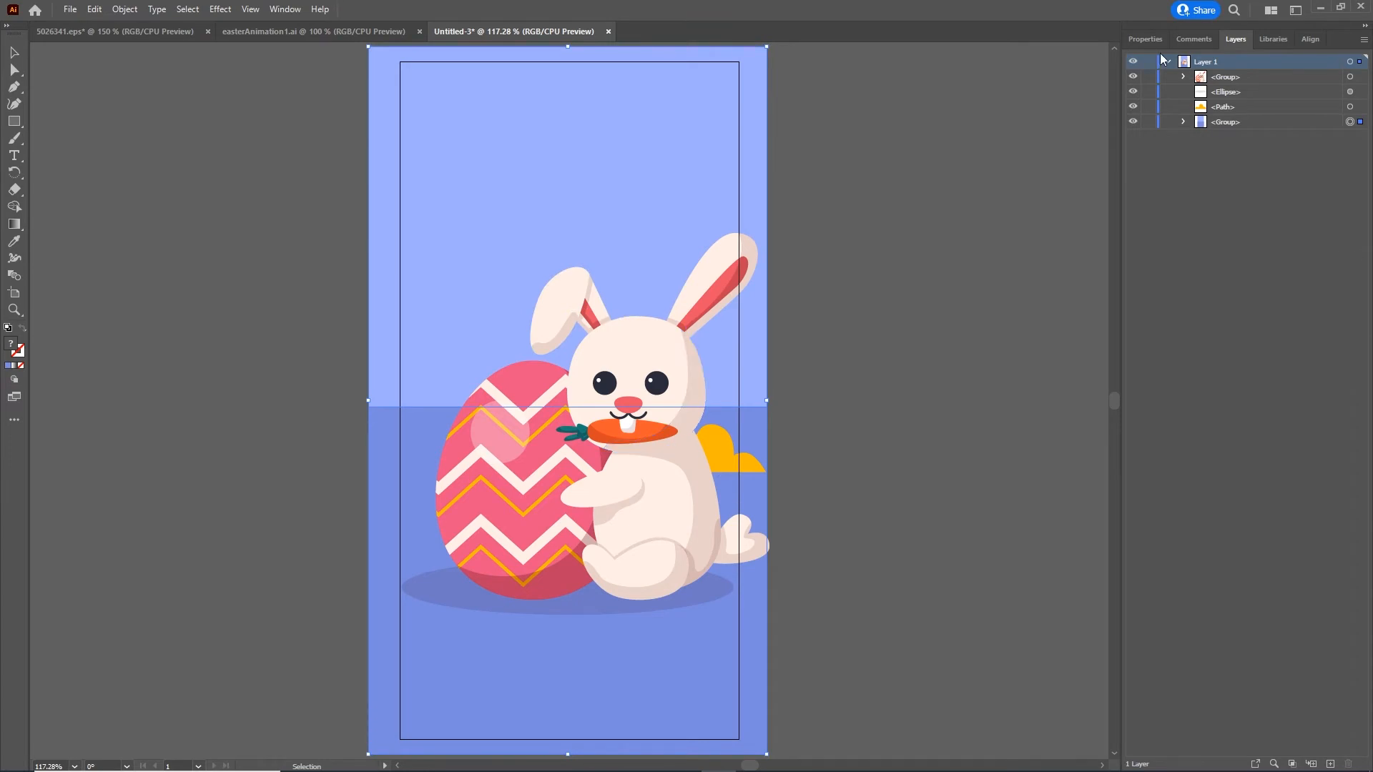
{"action": "left_click", "coordinate": [1133, 121]}
{"action": "left_click", "coordinate": [1133, 122]}
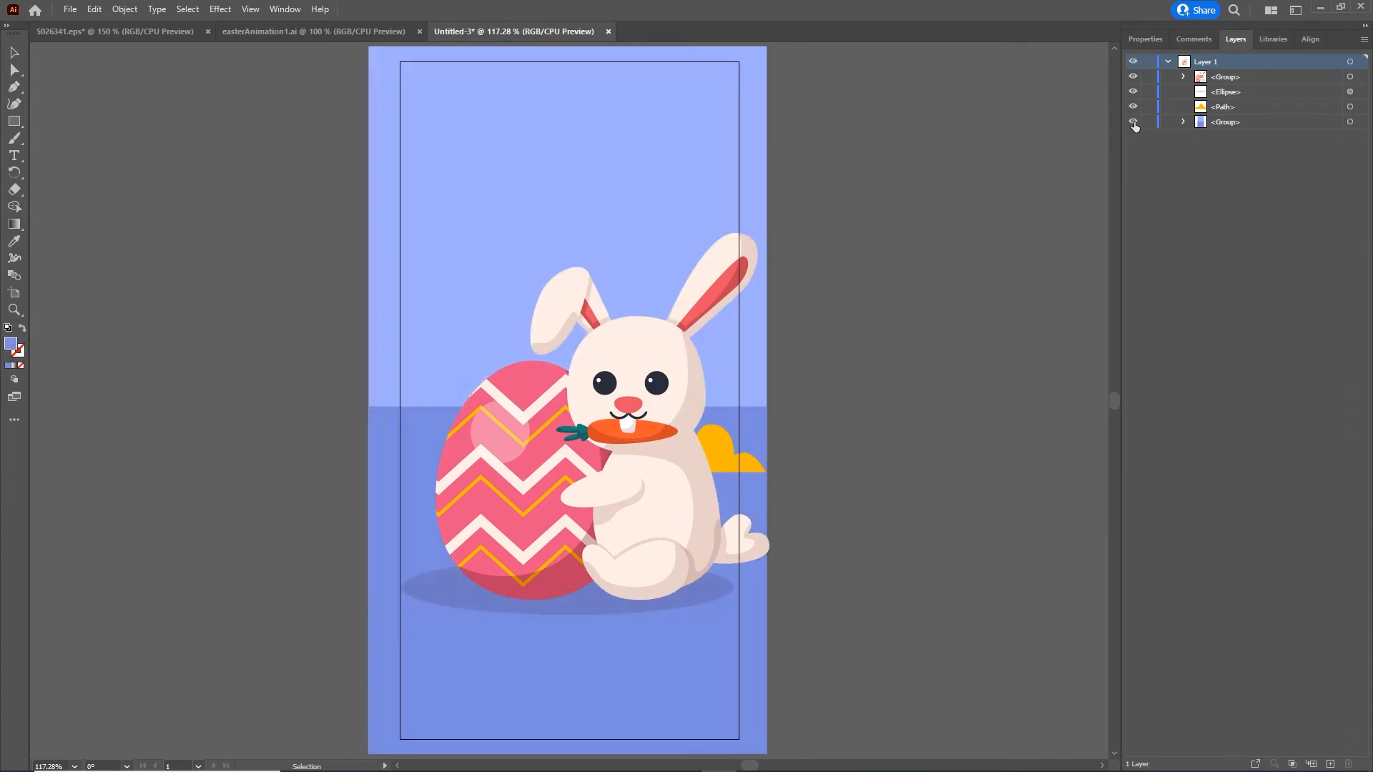
Delete the remaining yellow bush behind the rabbit's back after checking which object it is.
{"action": "left_click", "coordinate": [1133, 106]}
{"action": "left_click", "coordinate": [1133, 106]}
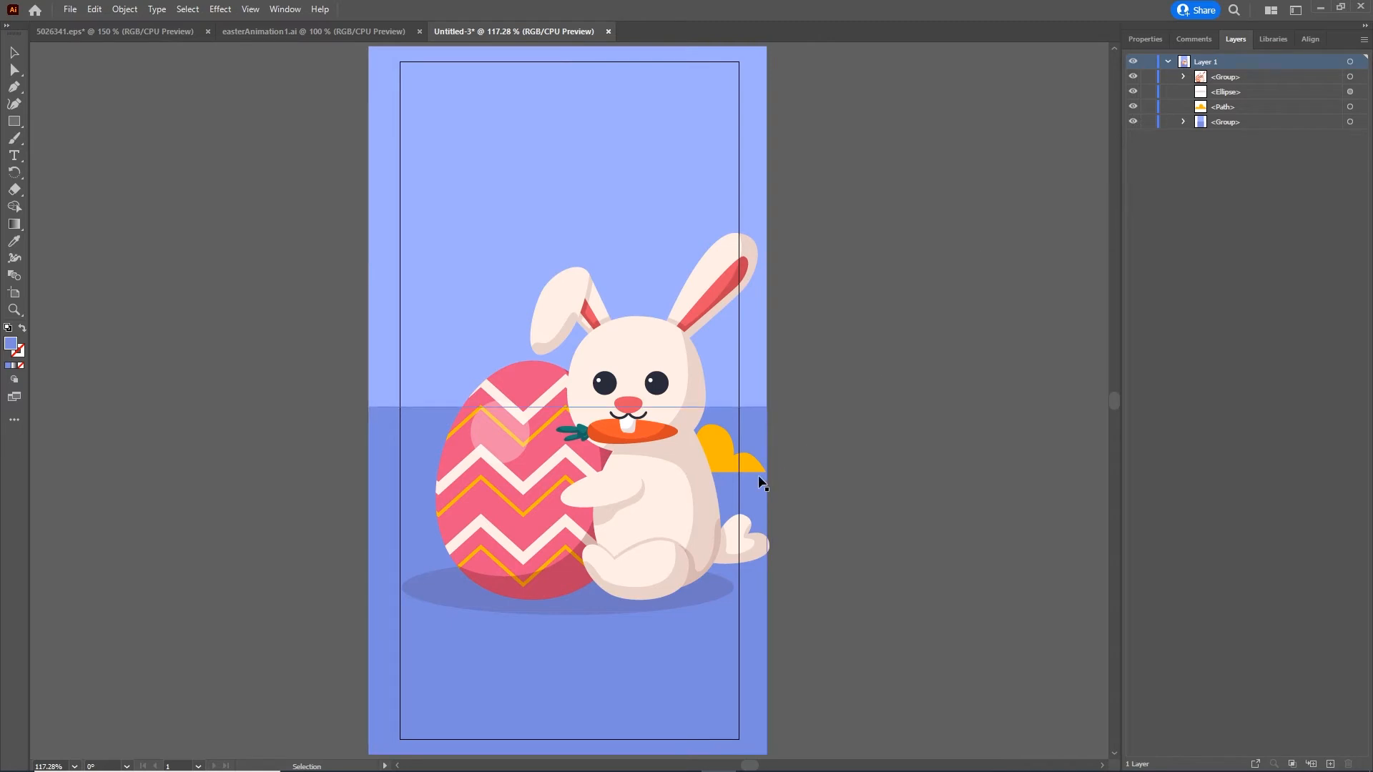
{"action": "left_click_drag", "start_coordinate": [739, 452], "coordinate": [745, 442]}
{"action": "key", "text": "ctrl+z"}
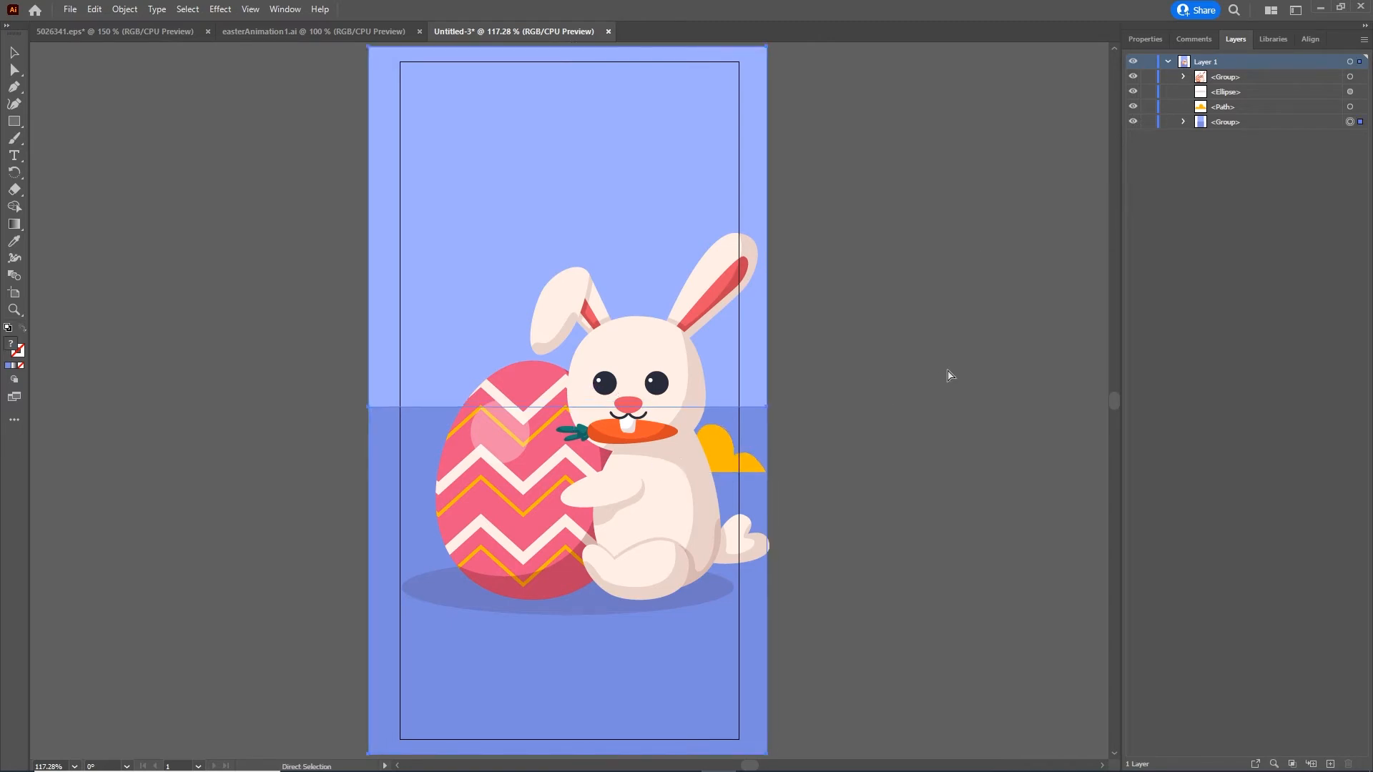
{"action": "left_click", "coordinate": [721, 451]}
{"action": "key", "text": "Delete"}
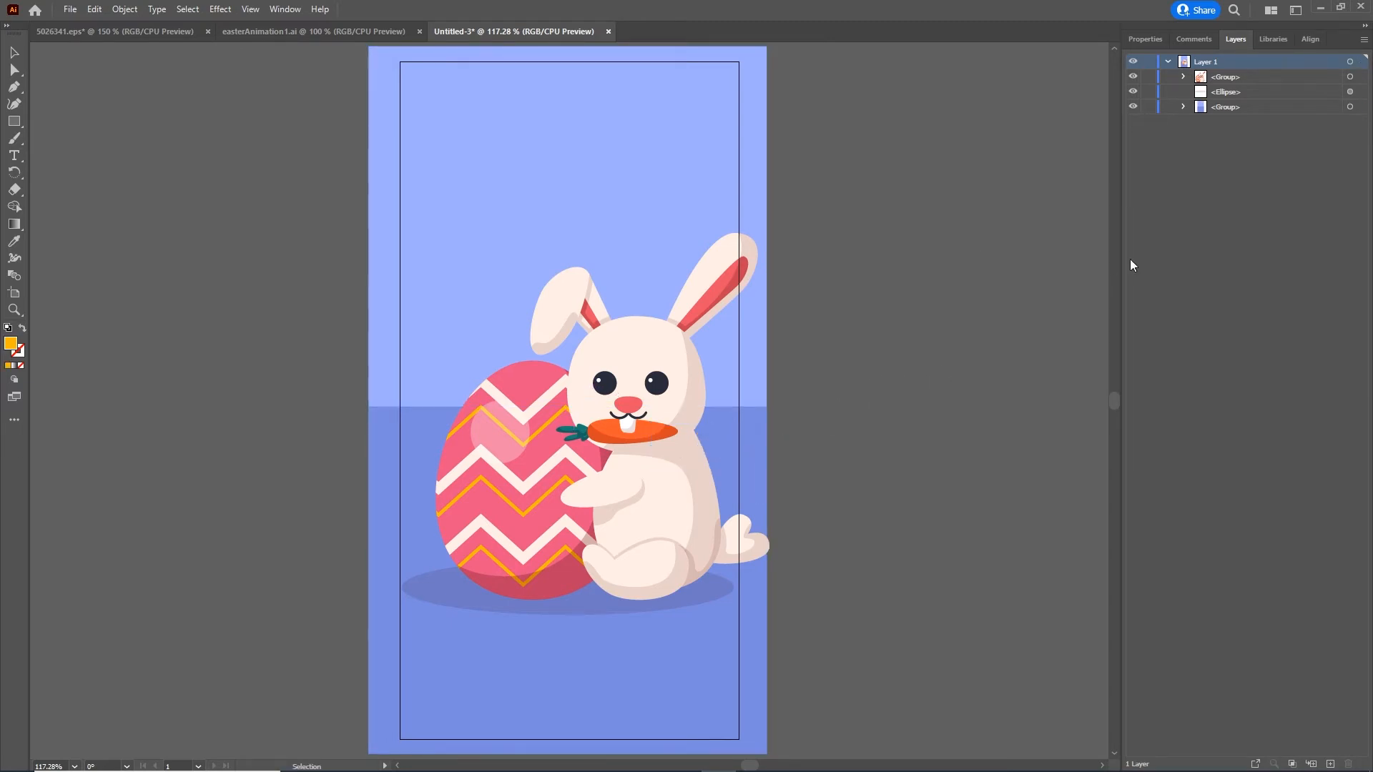
Toggle the visibility of the shadow ellipse and the rabbit-and-egg group to identify each object.
{"action": "left_click", "coordinate": [1226, 93]}
{"action": "left_click", "coordinate": [1132, 92]}
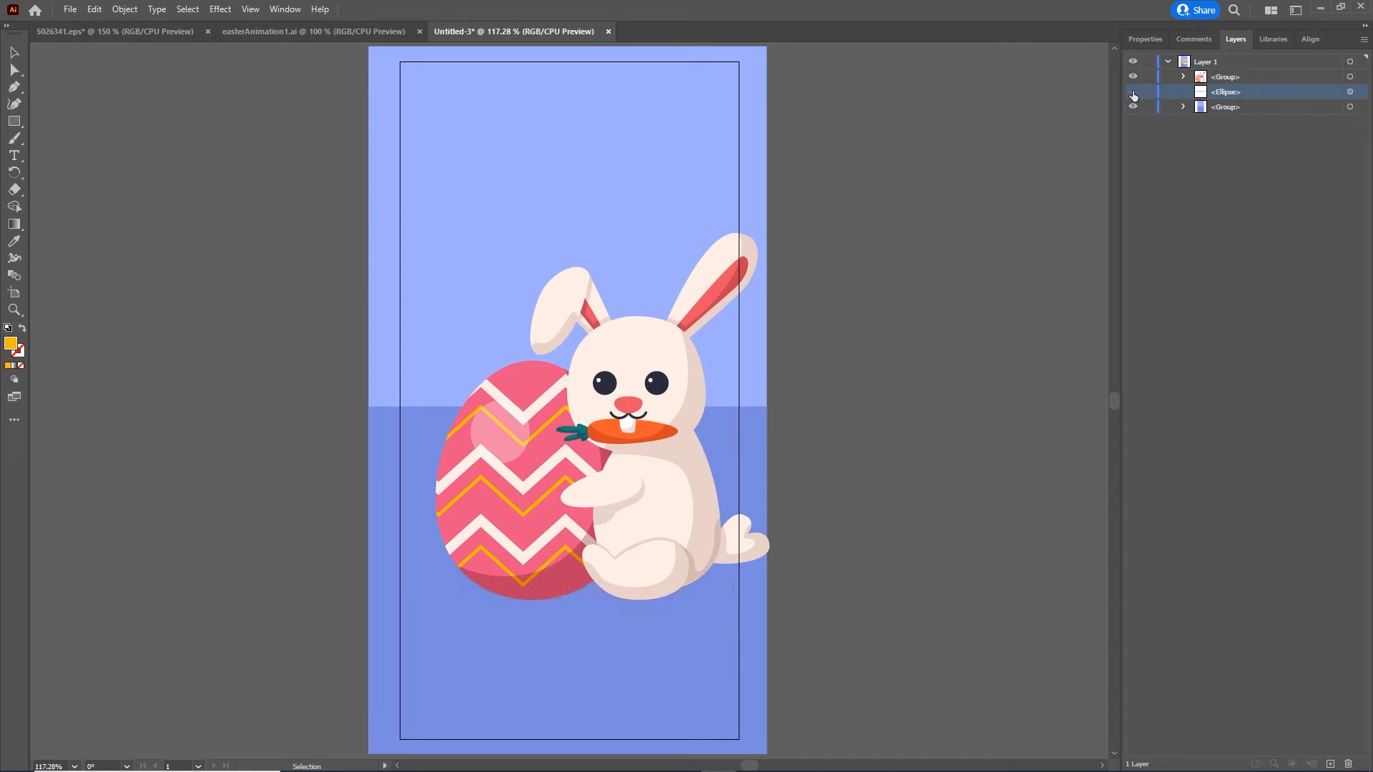
{"action": "left_click", "coordinate": [1133, 92]}
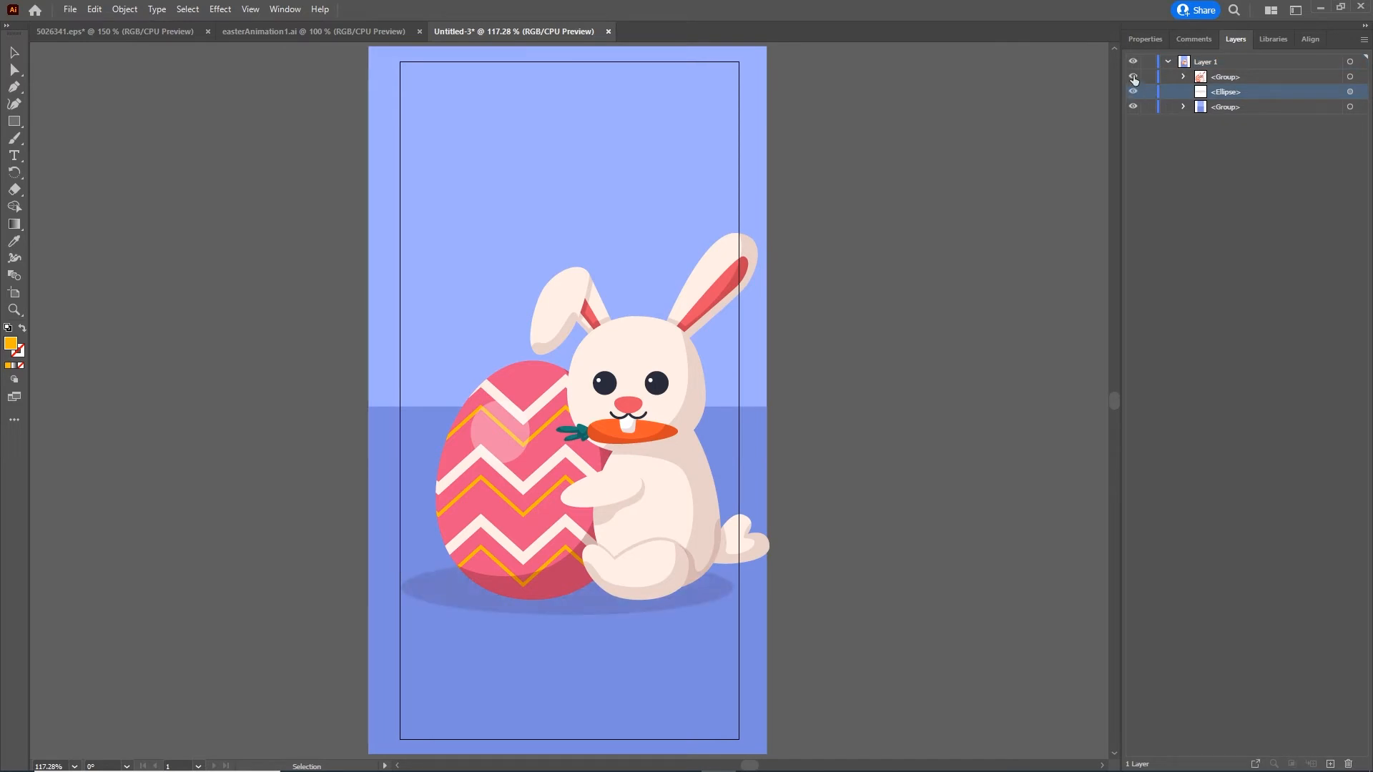
{"action": "left_click", "coordinate": [1133, 76]}
{"action": "left_click", "coordinate": [1133, 76]}
Ungroup the rabbit and the egg into two separate groups, and clear the selection.
{"action": "left_click", "coordinate": [684, 413]}
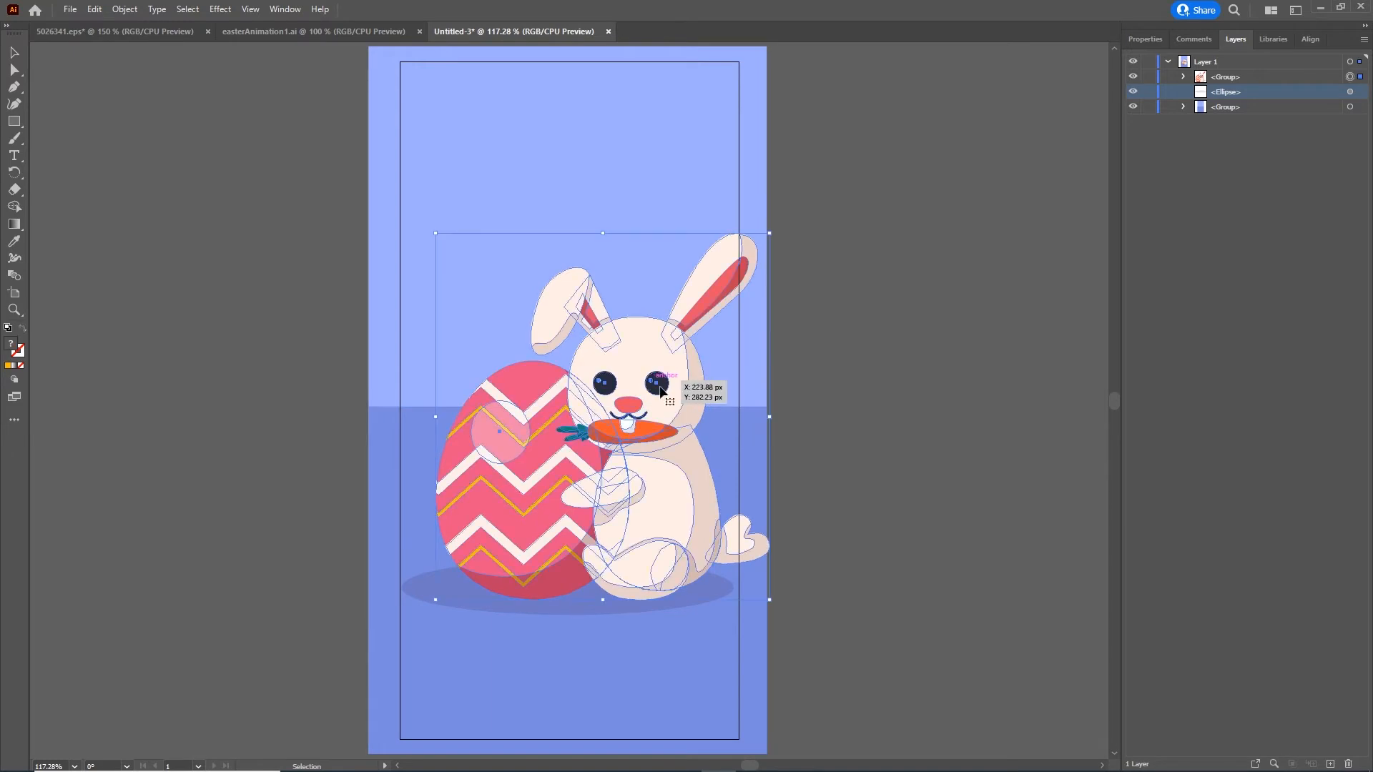
{"action": "right_click", "coordinate": [619, 363]}
{"action": "left_click", "coordinate": [686, 488]}
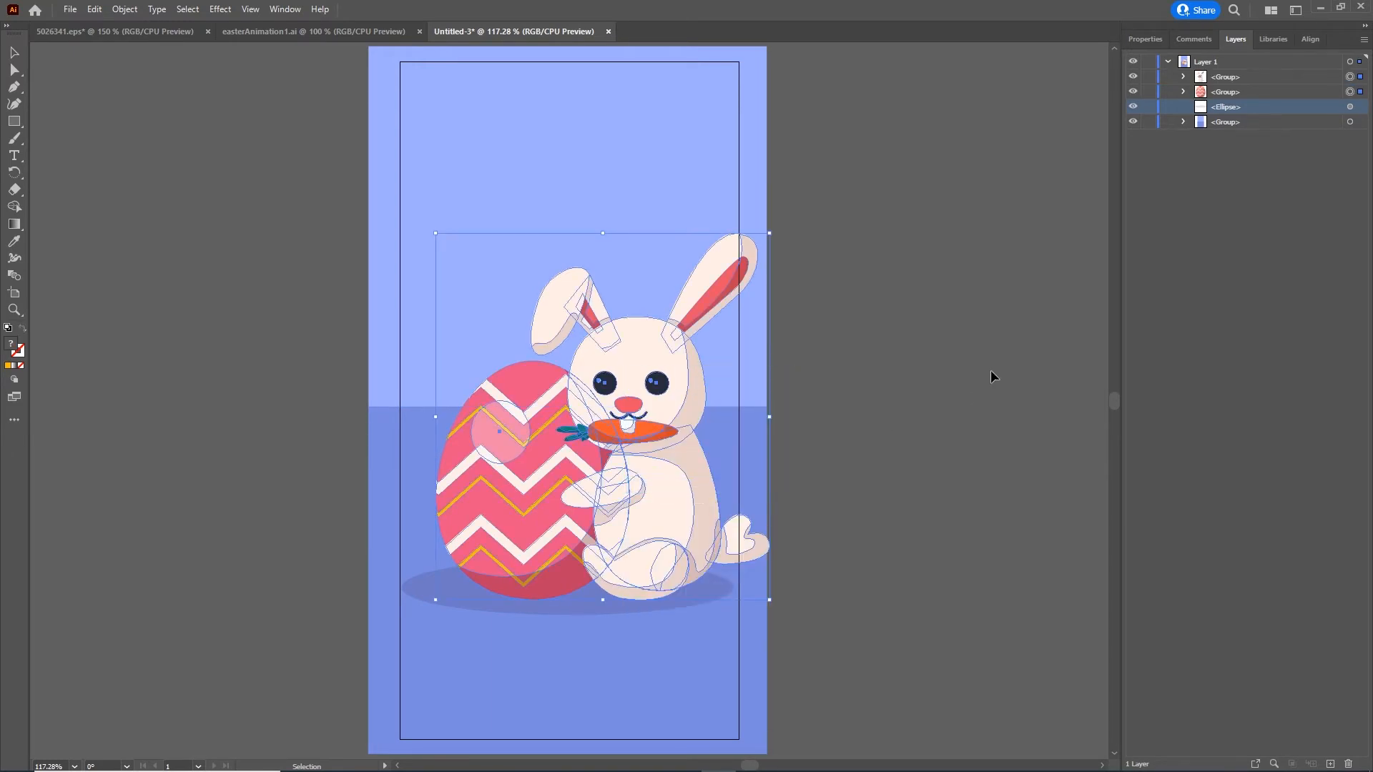
{"action": "left_click", "coordinate": [989, 370]}
Test-move the egg and the rabbit separately, undoing each move.
{"action": "left_click_drag", "start_coordinate": [532, 491], "coordinate": [354, 418]}
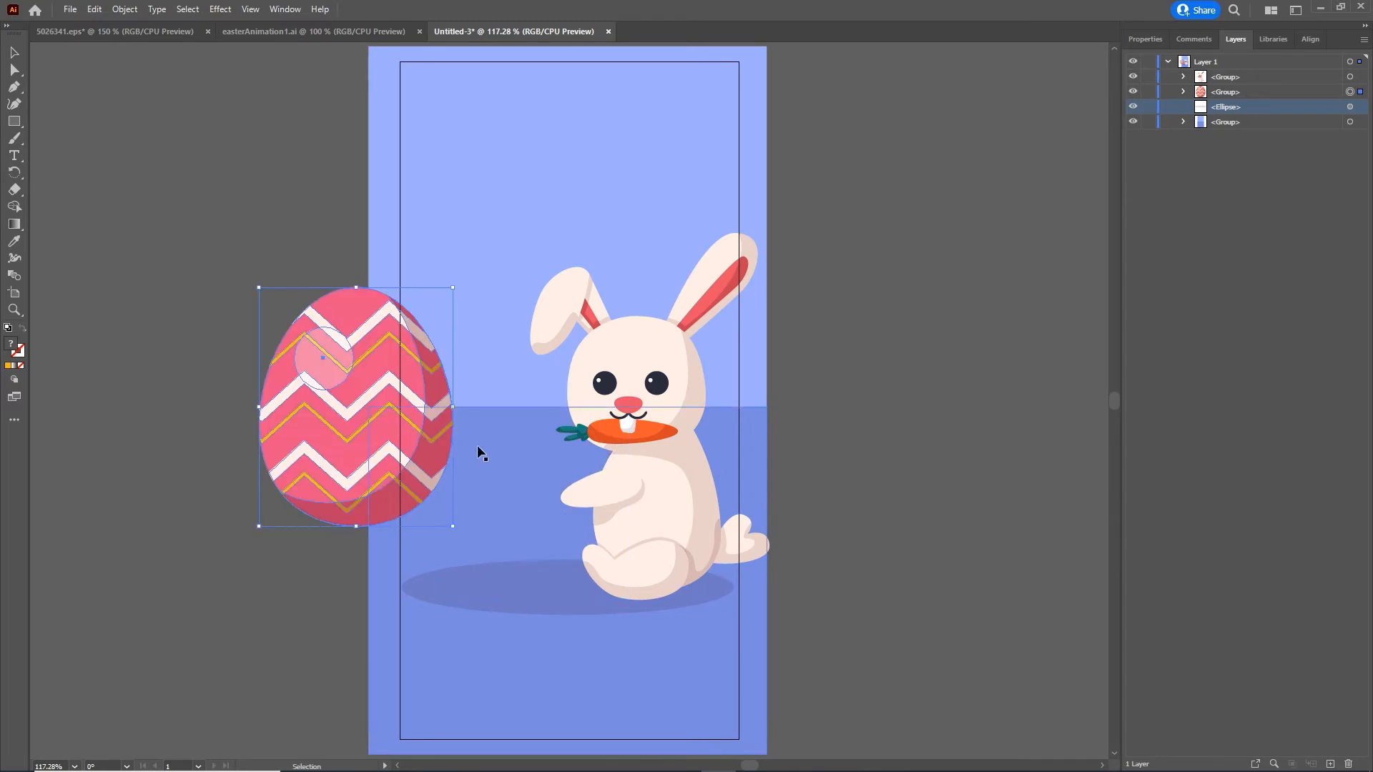
{"action": "key", "text": "ctrl+z"}
{"action": "left_click_drag", "start_coordinate": [681, 371], "coordinate": [712, 268]}
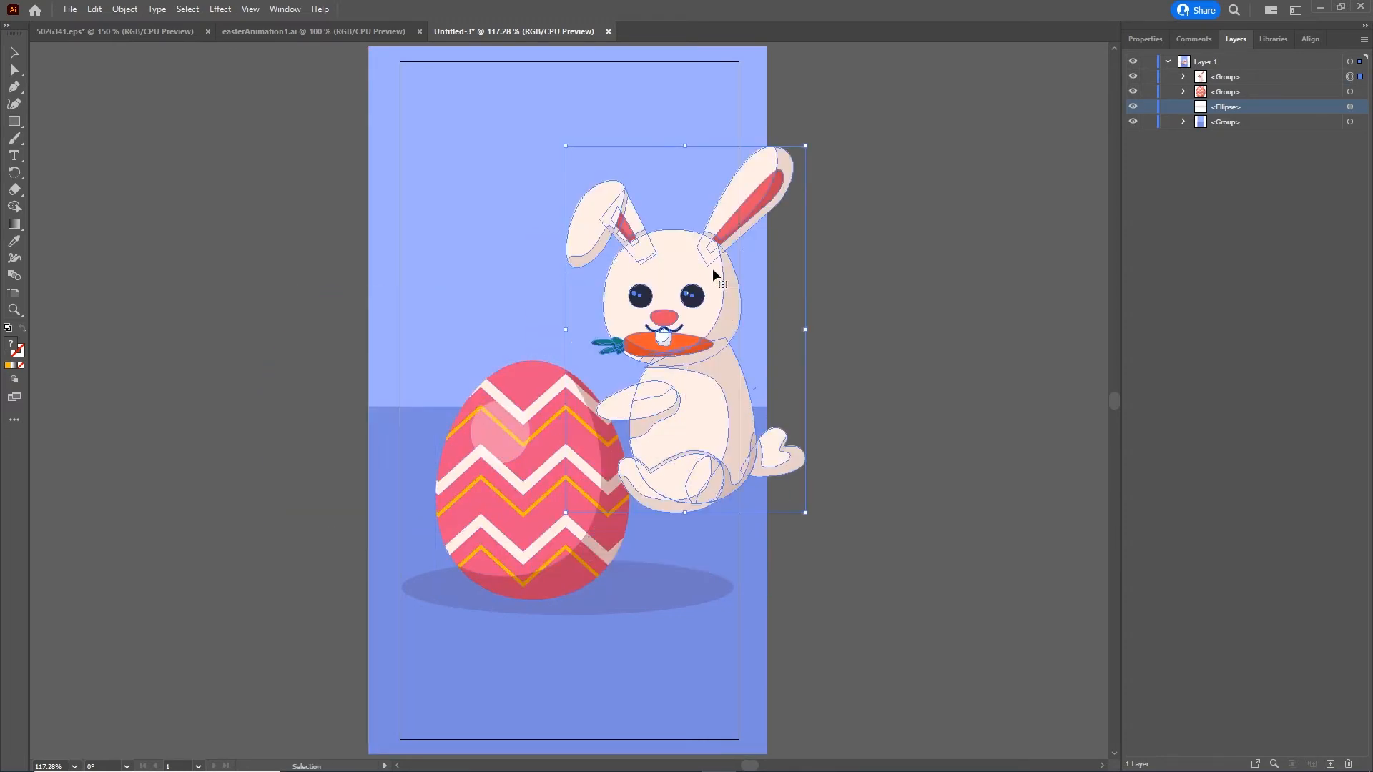
{"action": "key", "text": "ctrl+z"}
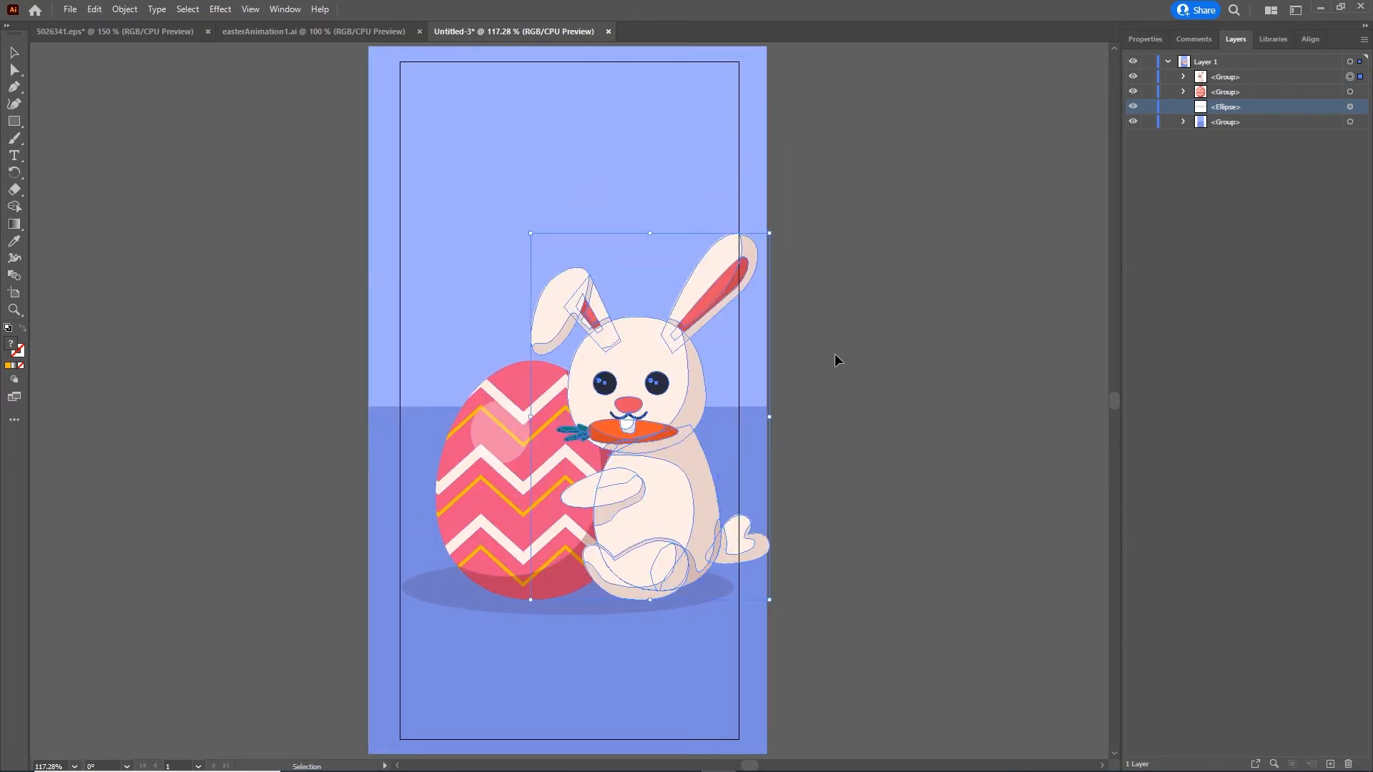
{"action": "left_click", "coordinate": [870, 451]}
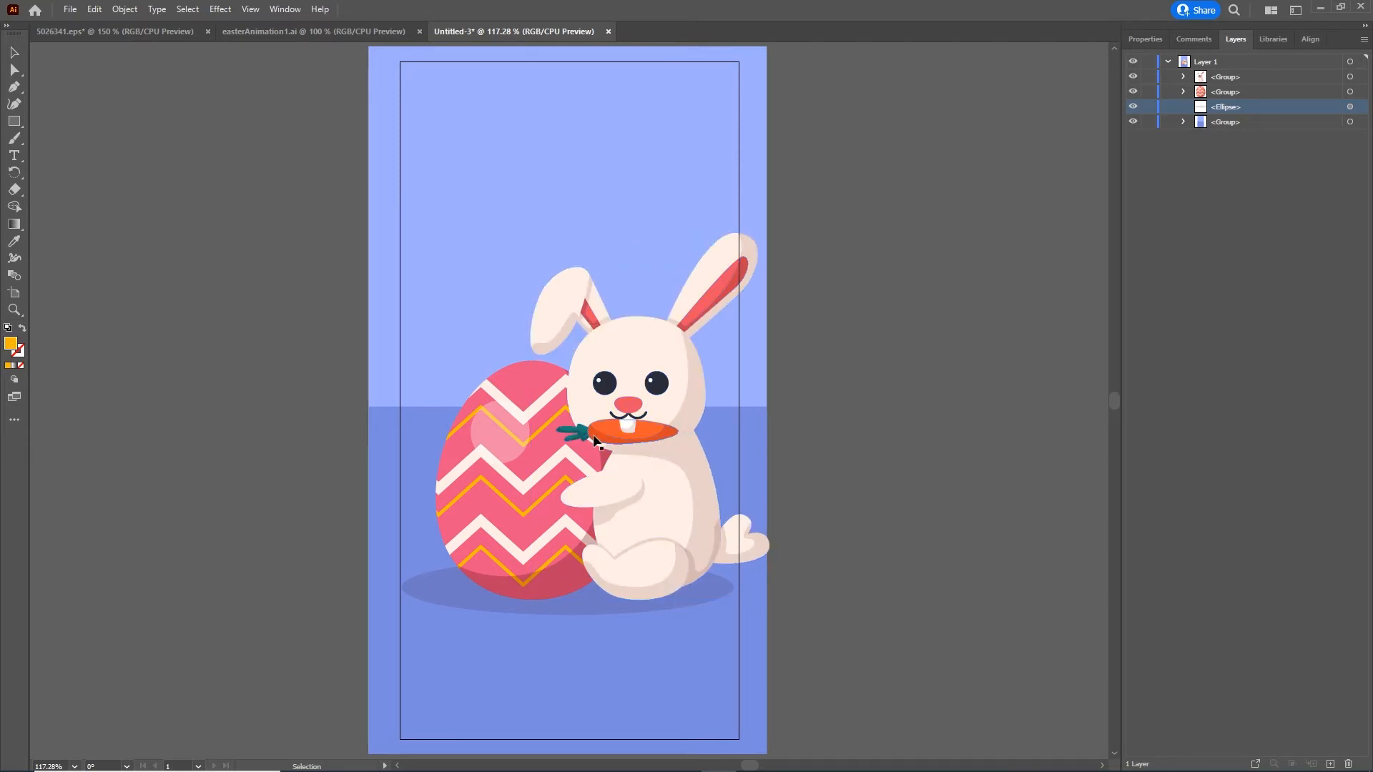
Collapse Layer 1 and release its contents to separate layers in sequence.
{"action": "left_click", "coordinate": [638, 433]}
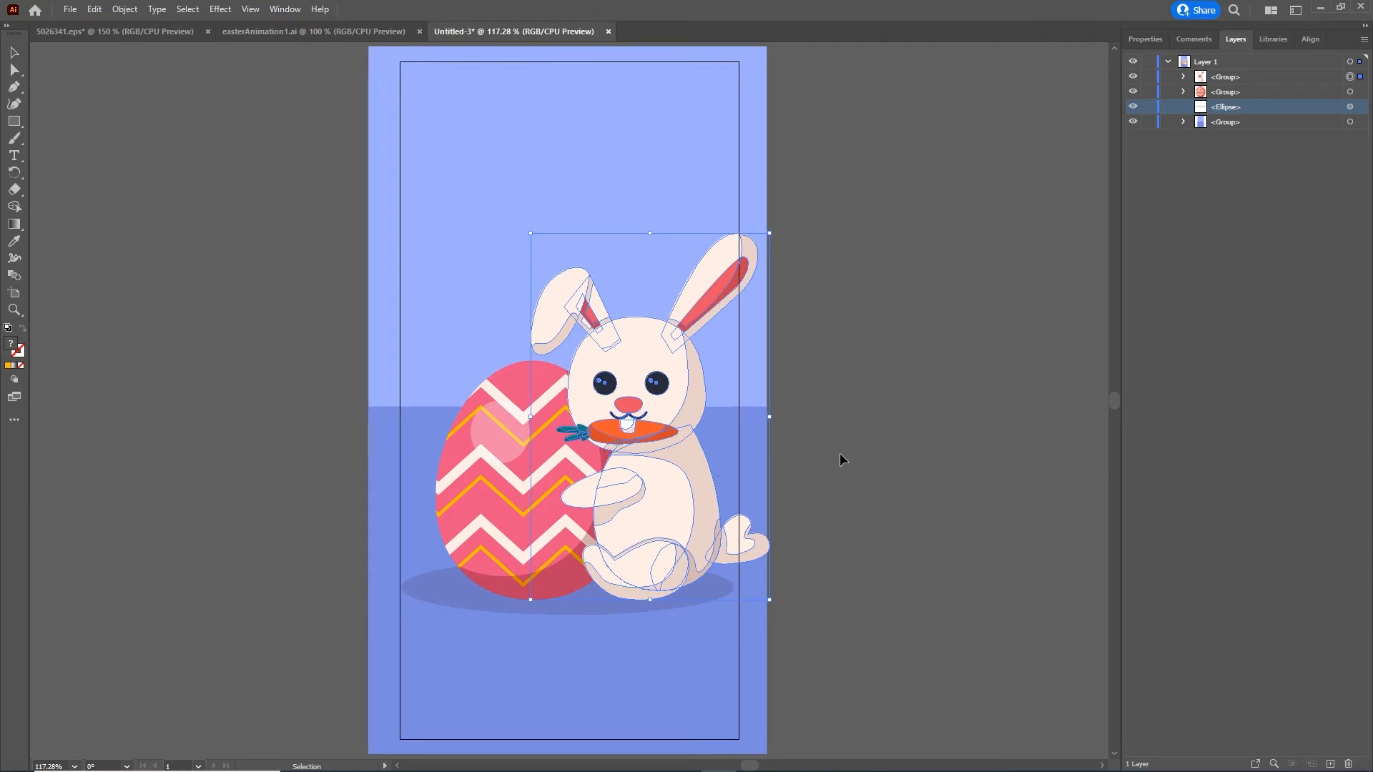
{"action": "left_click", "coordinate": [1169, 62]}
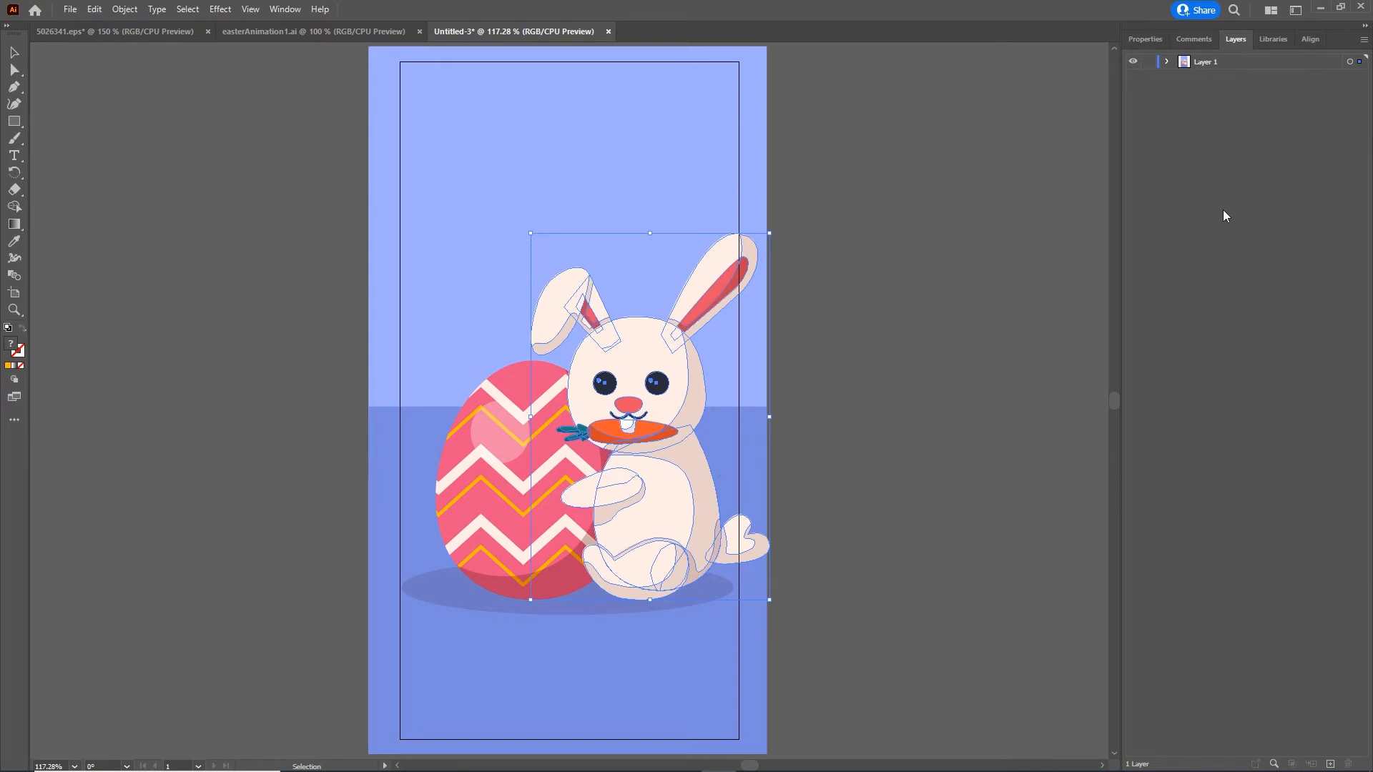
{"action": "left_click", "coordinate": [1206, 65]}
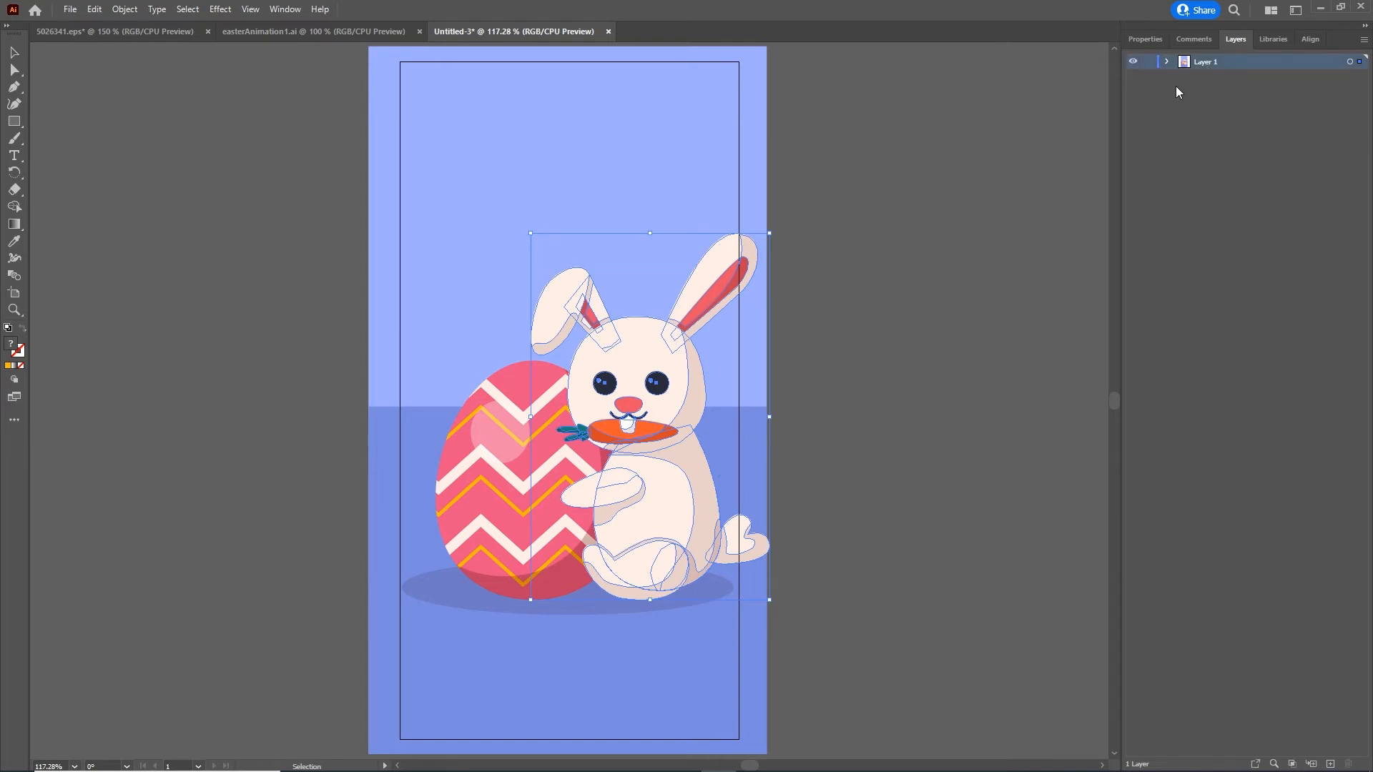
{"action": "left_click", "coordinate": [1363, 40]}
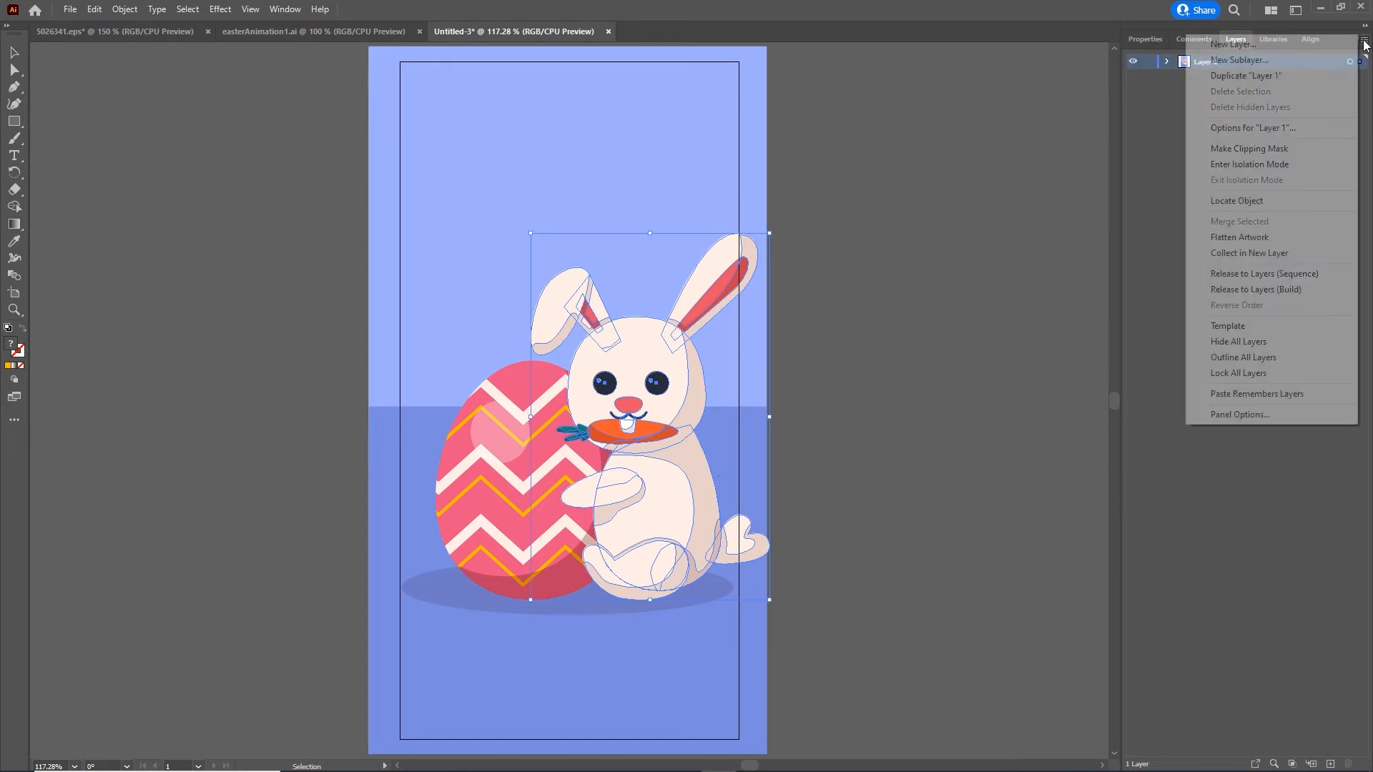
{"action": "left_click", "coordinate": [1266, 276]}
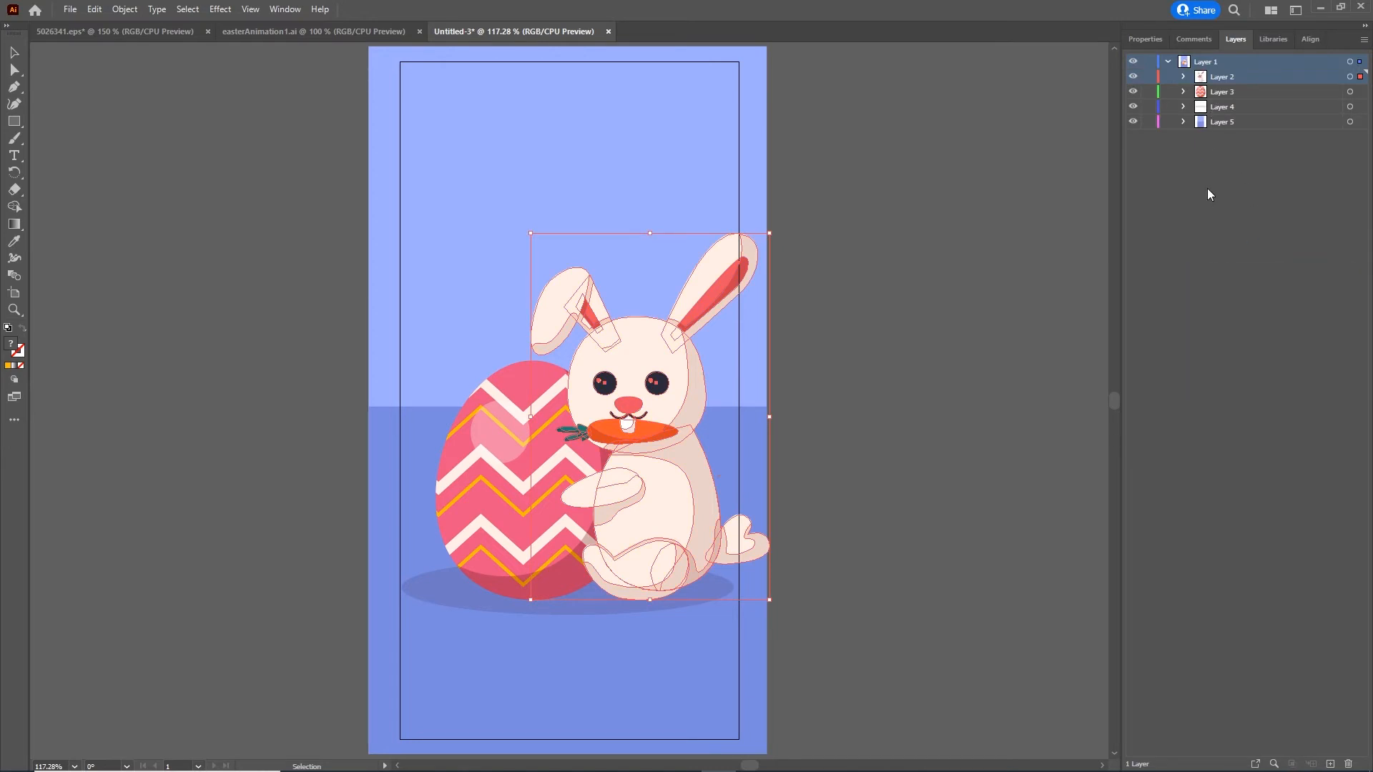
Move Layers 2 to 5 out of Layer 1 to the top level and delete the empty Layer 1.
{"action": "left_click", "coordinate": [1222, 76]}
{"action": "left_click", "coordinate": [1222, 121], "text": "shift"}
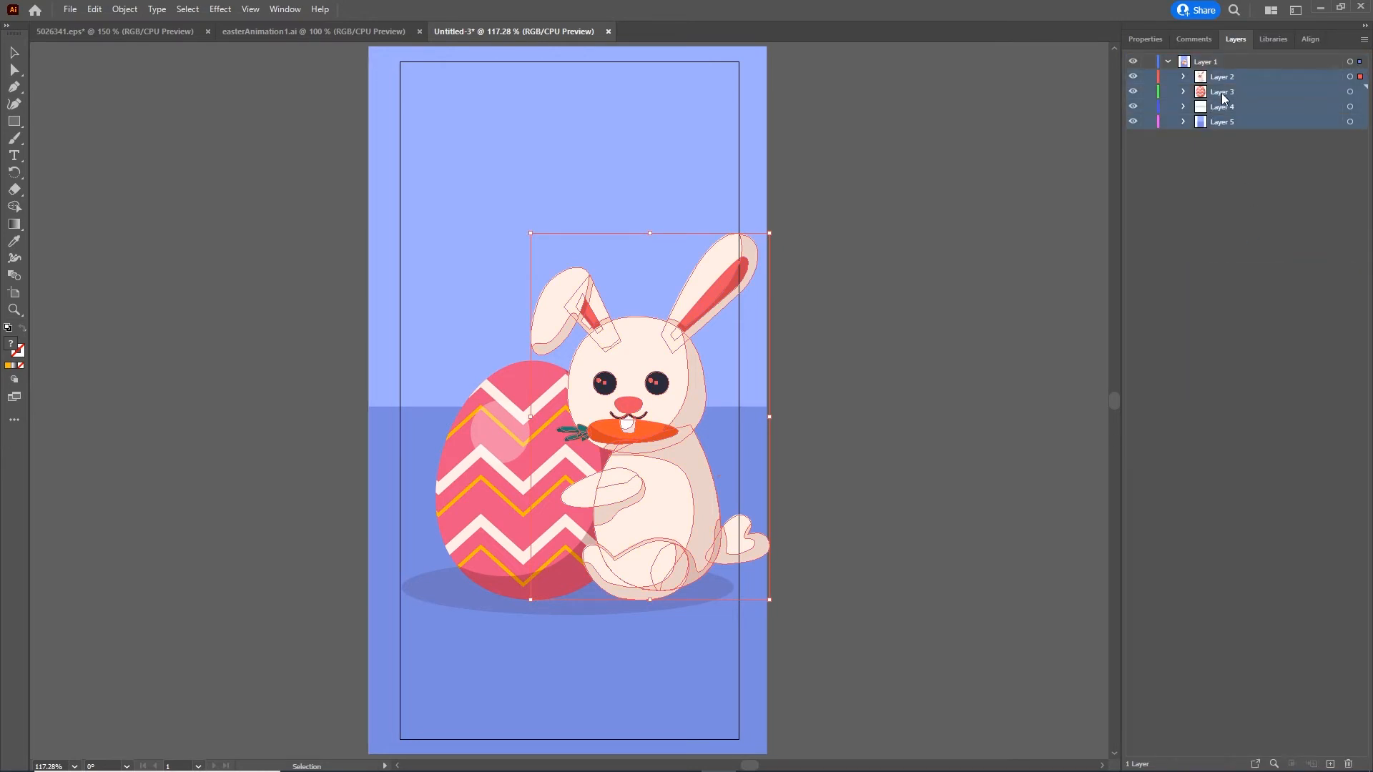
{"action": "left_click_drag", "start_coordinate": [1222, 98], "coordinate": [1216, 227]}
{"action": "left_click", "coordinate": [1208, 64]}
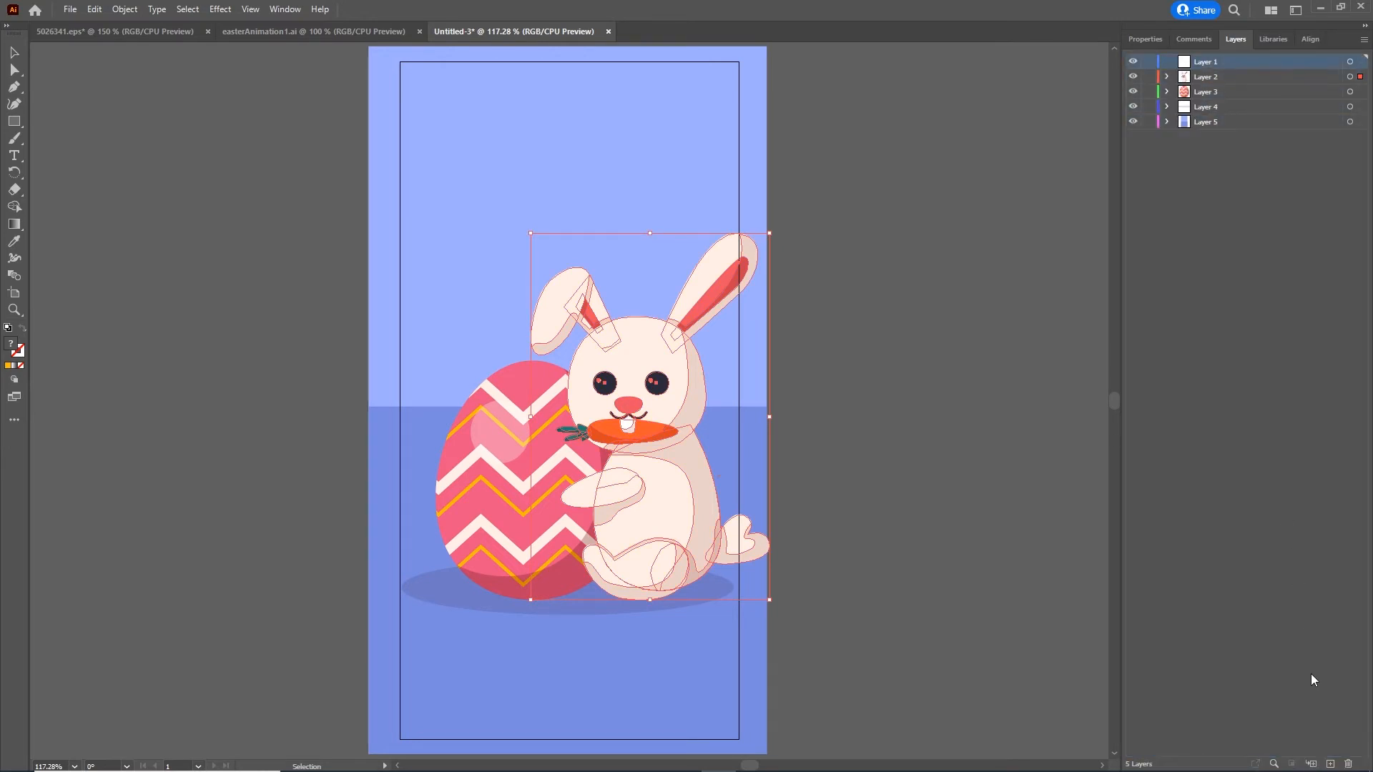
{"action": "left_click", "coordinate": [1348, 764]}
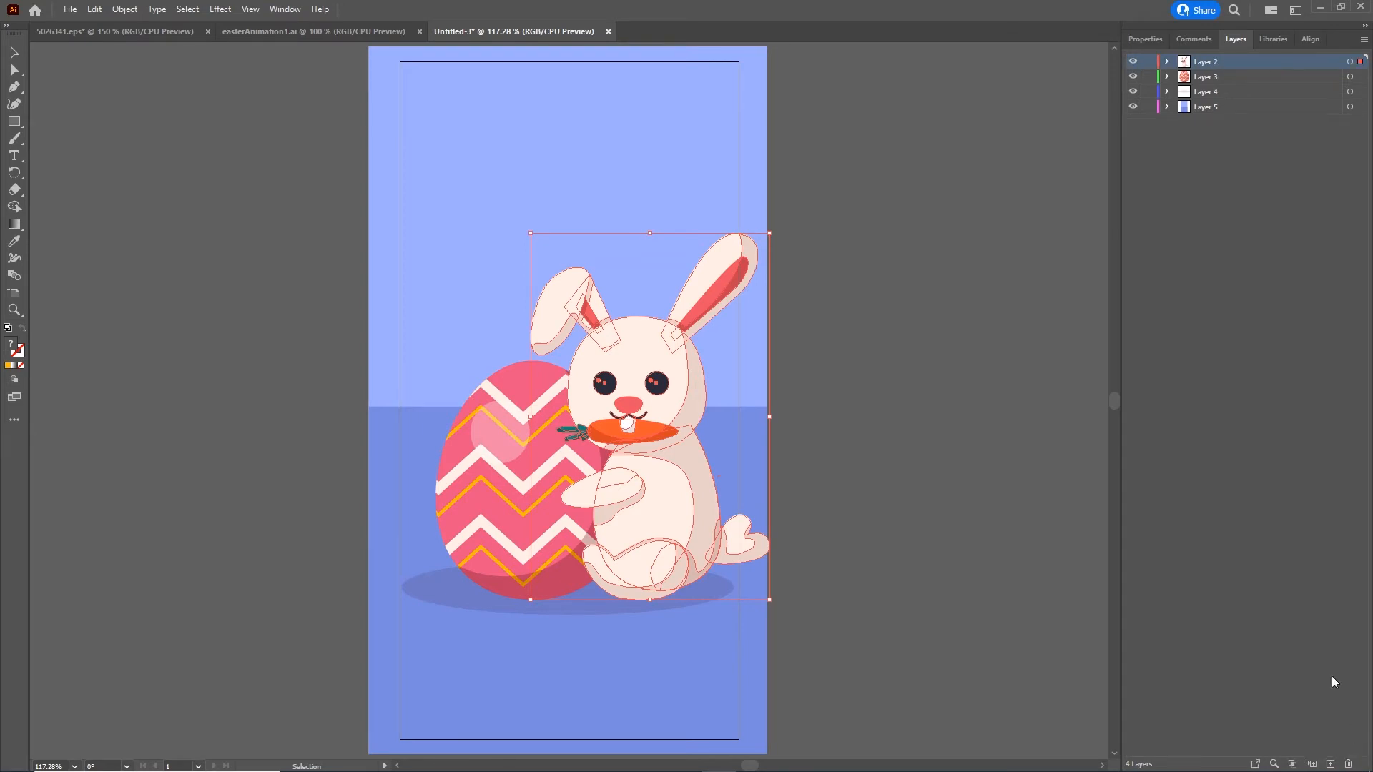
Deselect the artwork and save the document as easterAnimation2.ai.
{"action": "left_click", "coordinate": [1220, 404]}
{"action": "left_click", "coordinate": [933, 320]}
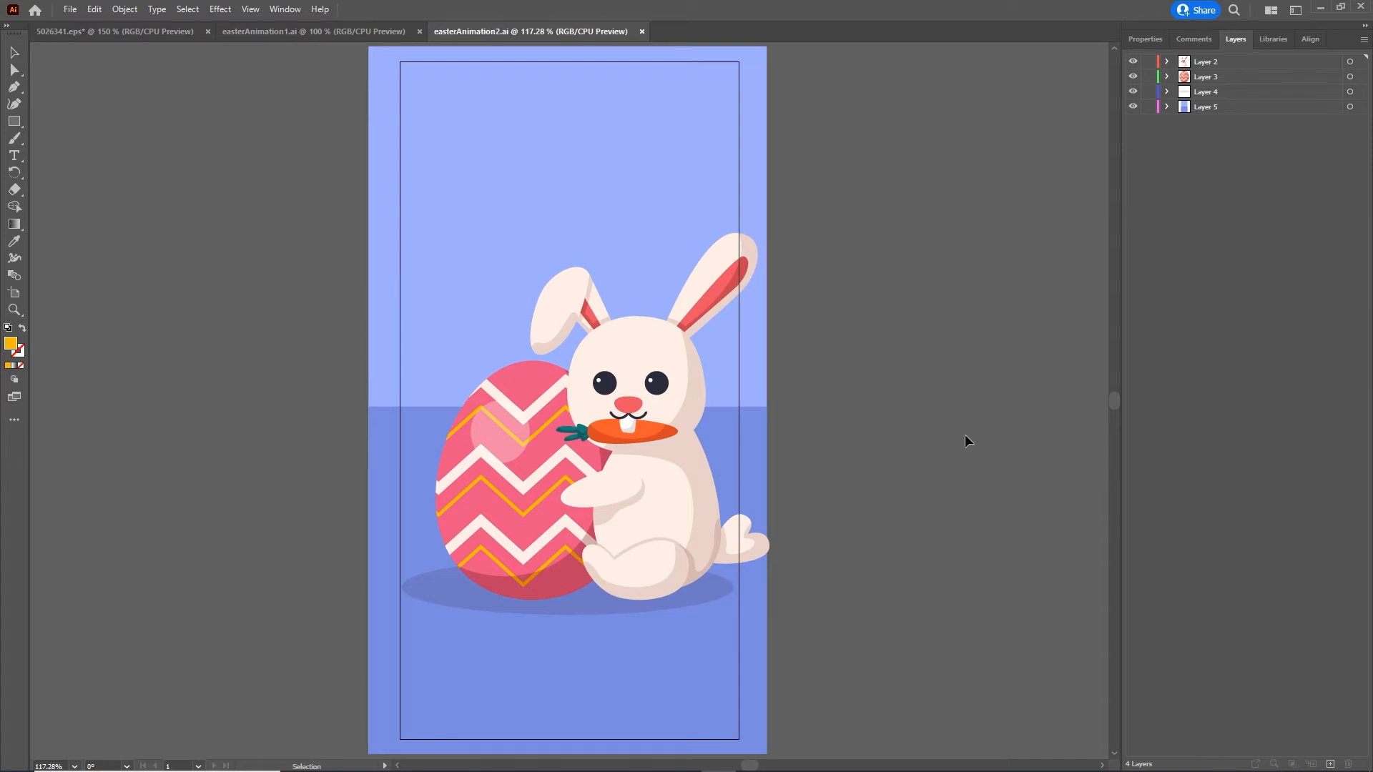
Switch to Animate and add a new layer above cloud2 inside Symbol 6.
{"action": "mouse_move", "coordinate": [715, 769]}
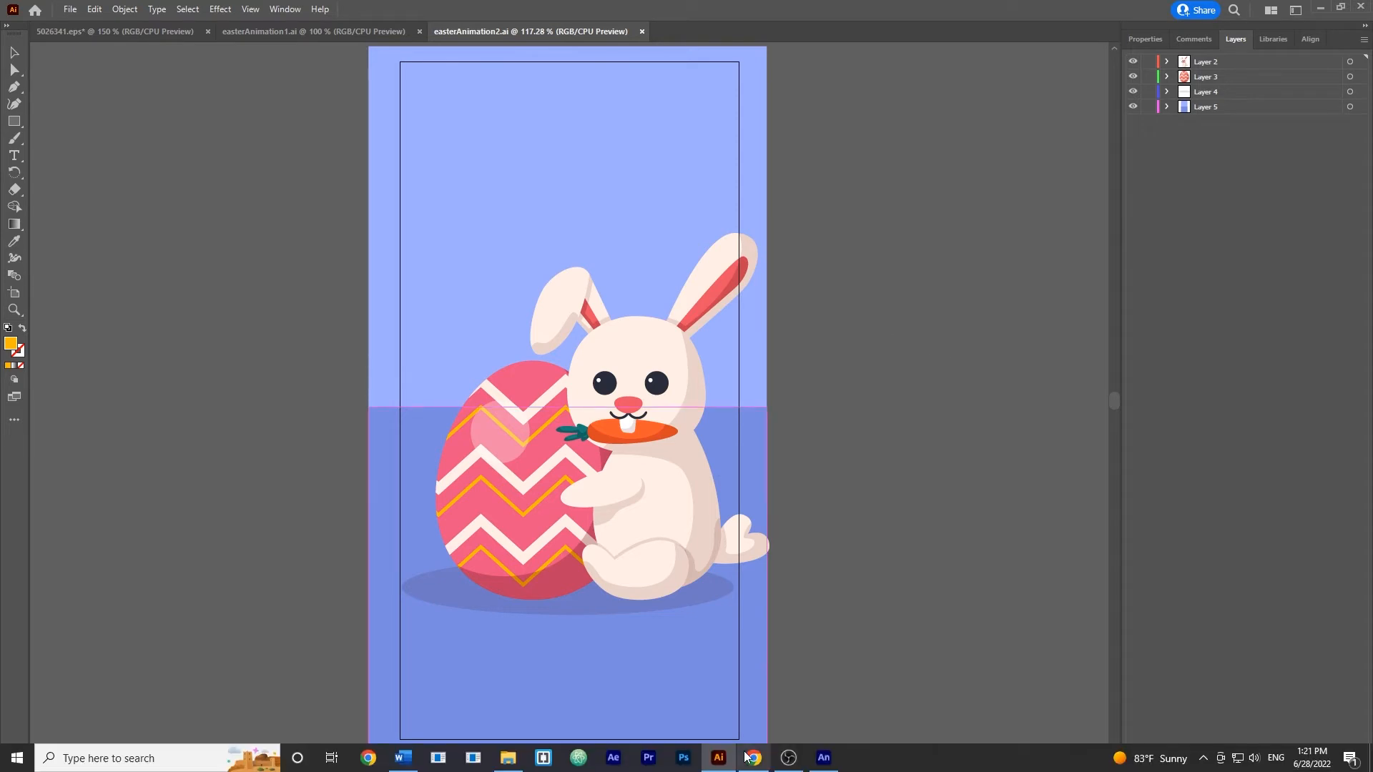
{"action": "left_click", "coordinate": [824, 758]}
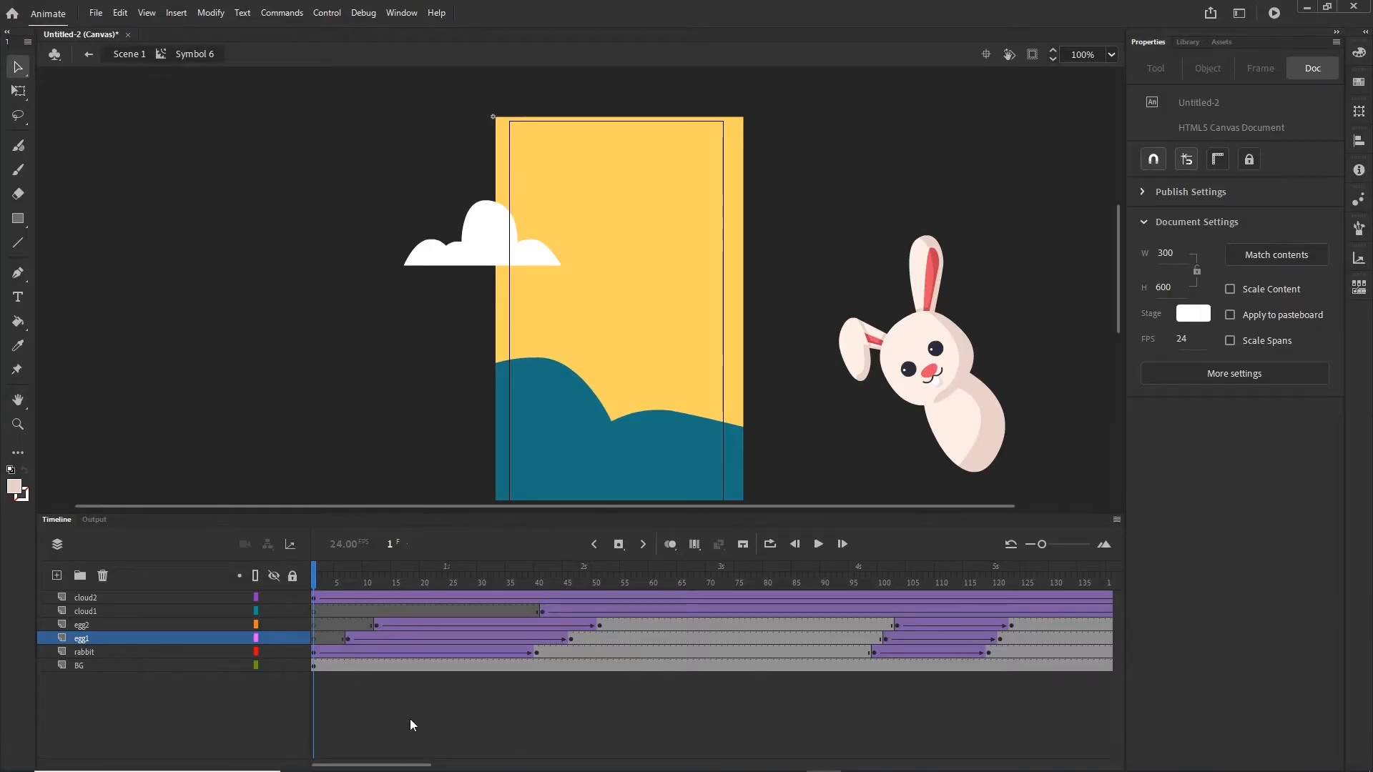
{"action": "left_click", "coordinate": [88, 598]}
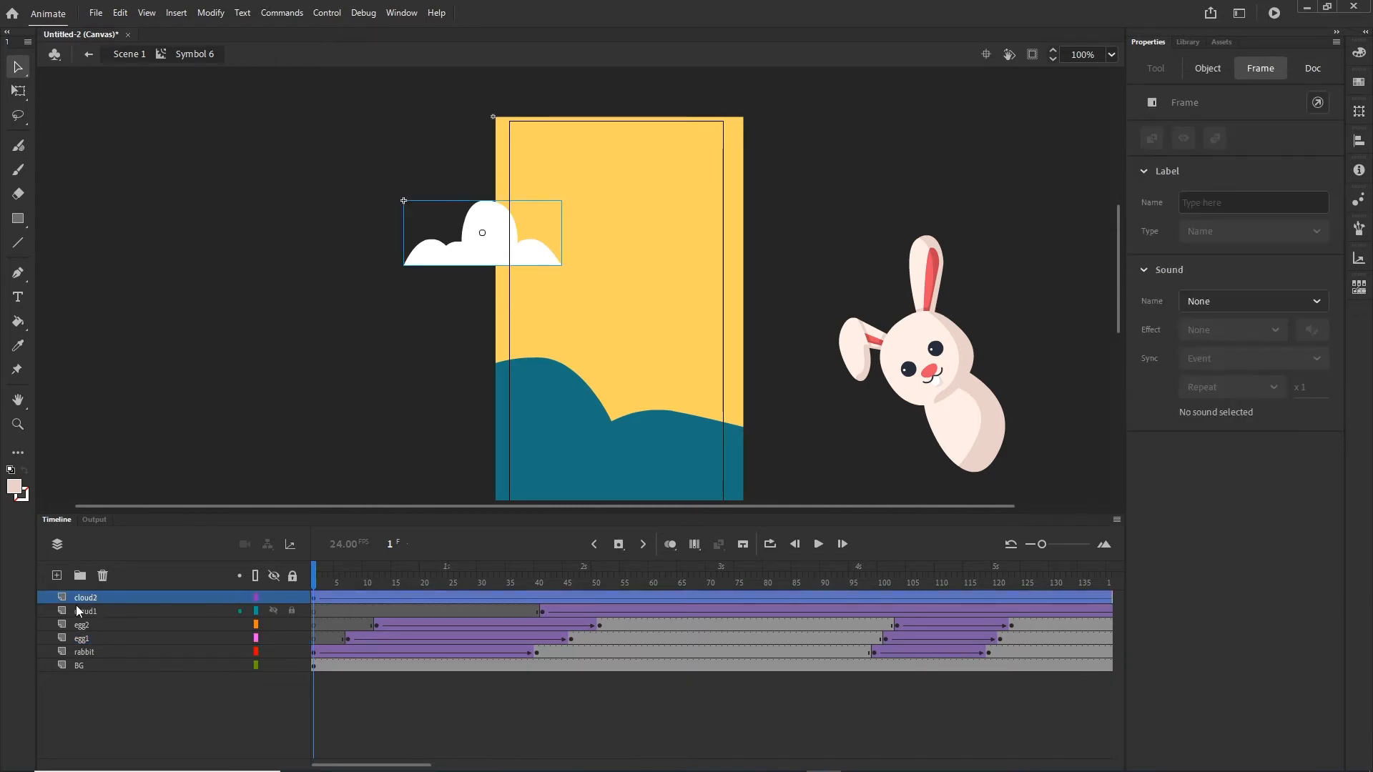
{"action": "left_click", "coordinate": [57, 576]}
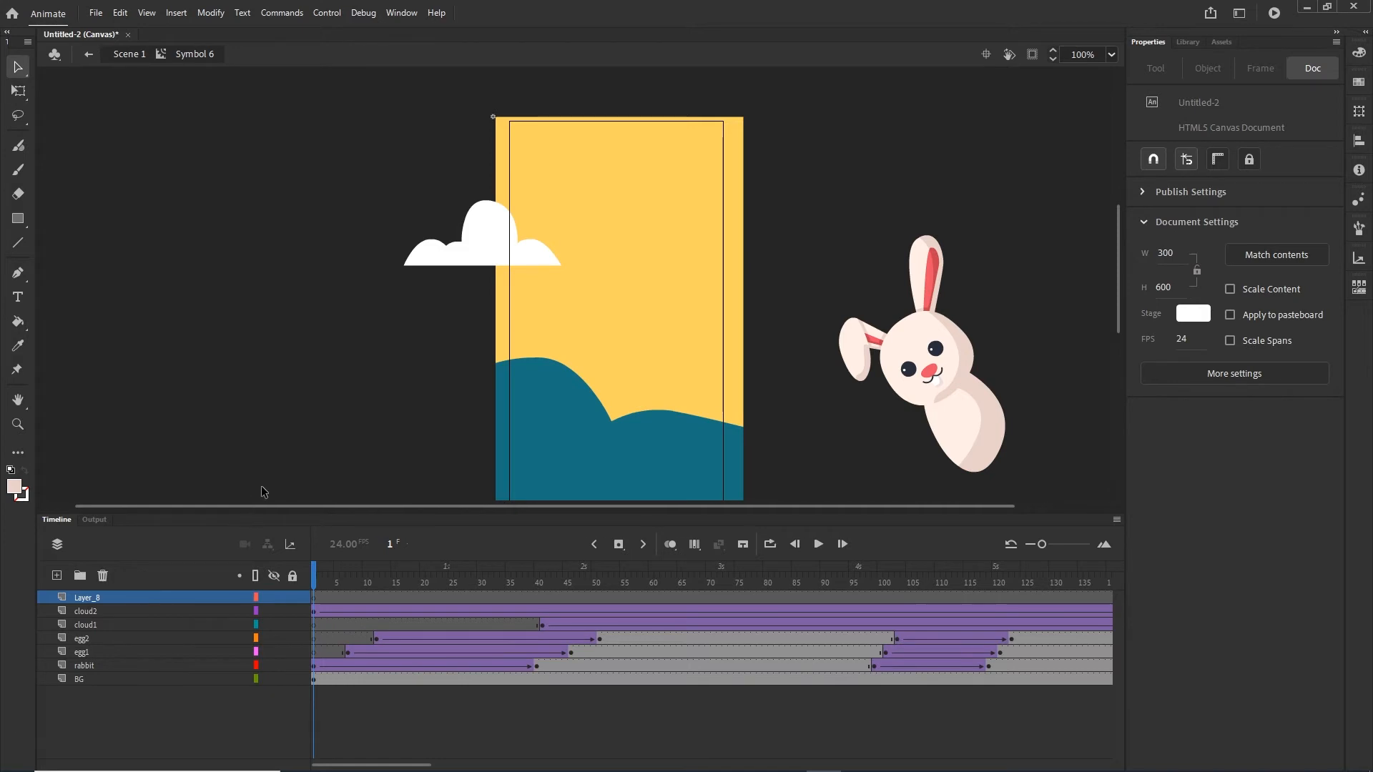
Copy all the easterAnimation2.ai artwork from Illustrator and paste it into Animate using AI File Importer preferences with layers maintained.
{"action": "left_click", "coordinate": [507, 766]}
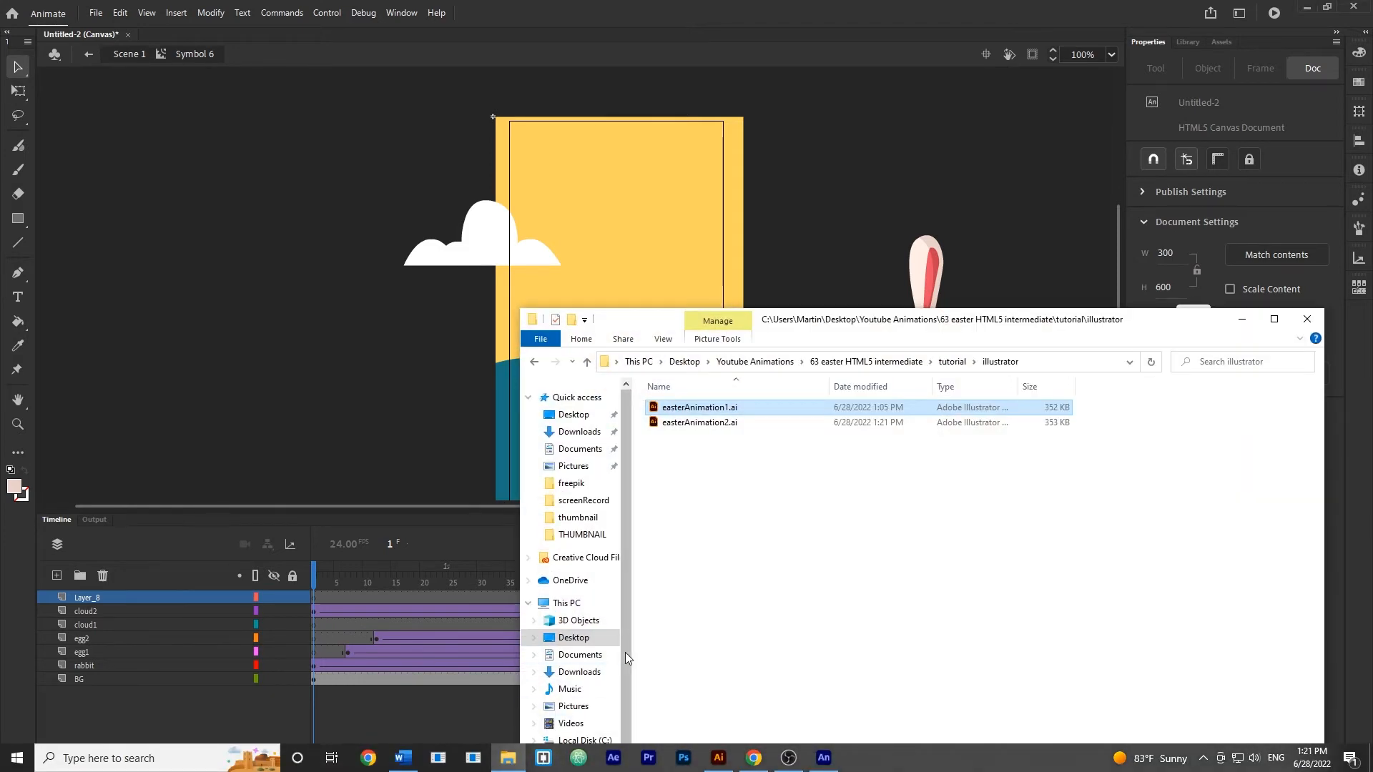
{"action": "left_click", "coordinate": [717, 767]}
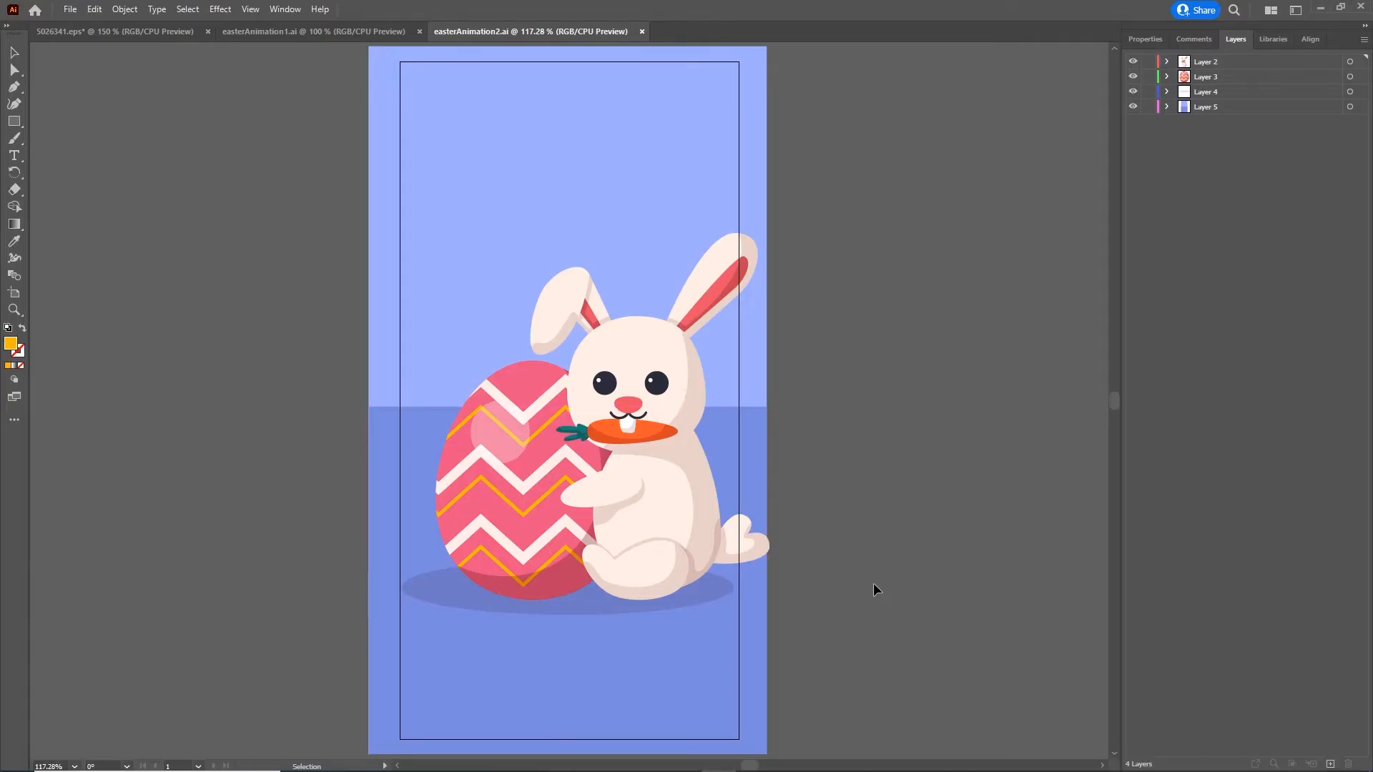
{"action": "left_click_drag", "start_coordinate": [847, 185], "coordinate": [255, 629]}
{"action": "left_click_drag", "start_coordinate": [542, 498], "coordinate": [650, 323]}
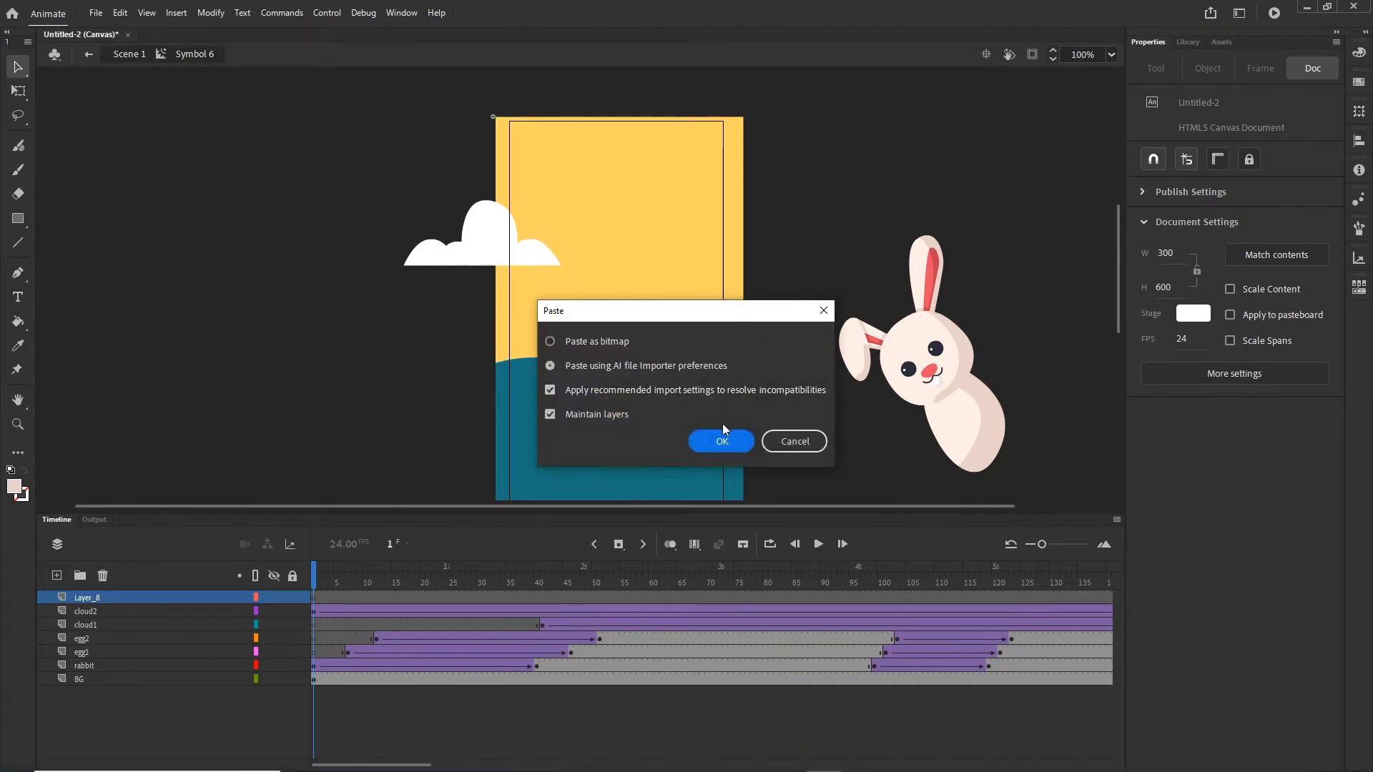
{"action": "left_click", "coordinate": [722, 442]}
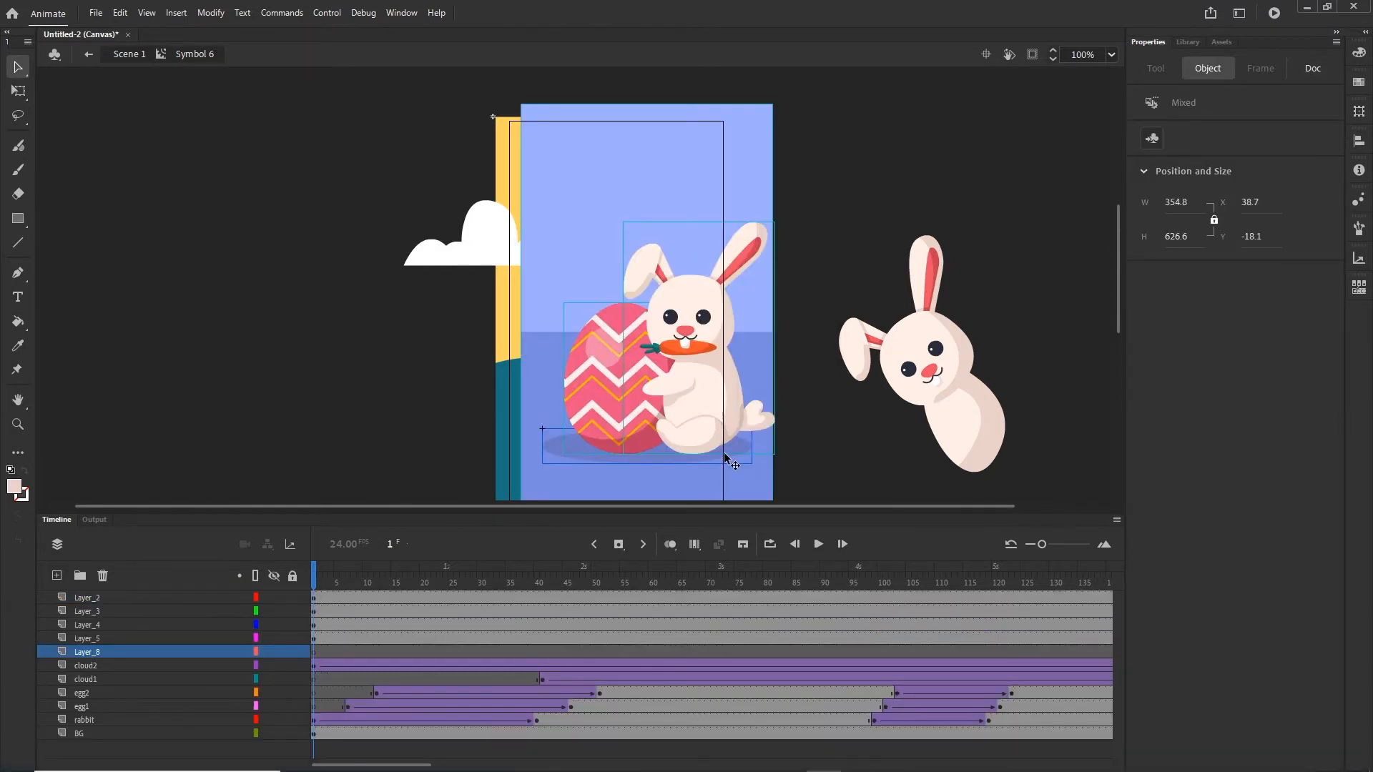
Select the cloud2 layer below the pasted artwork layers.
{"action": "left_click_drag", "start_coordinate": [407, 765], "coordinate": [357, 727]}
{"action": "left_click", "coordinate": [89, 655]}
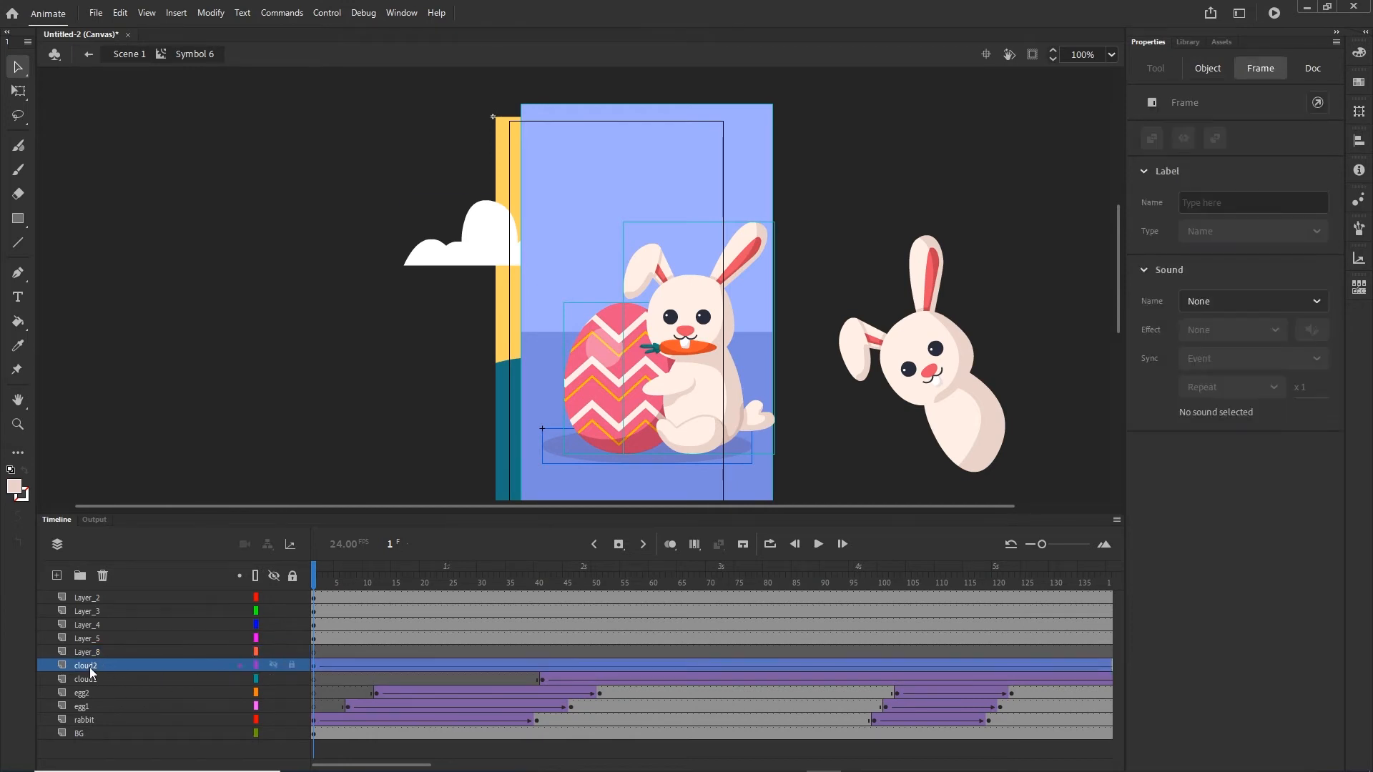
Delete Layer_8 and move the artwork on Layer_2 through Layer_5 over the stage, to X -13.3, Y -6.1.
{"action": "left_click", "coordinate": [101, 577]}
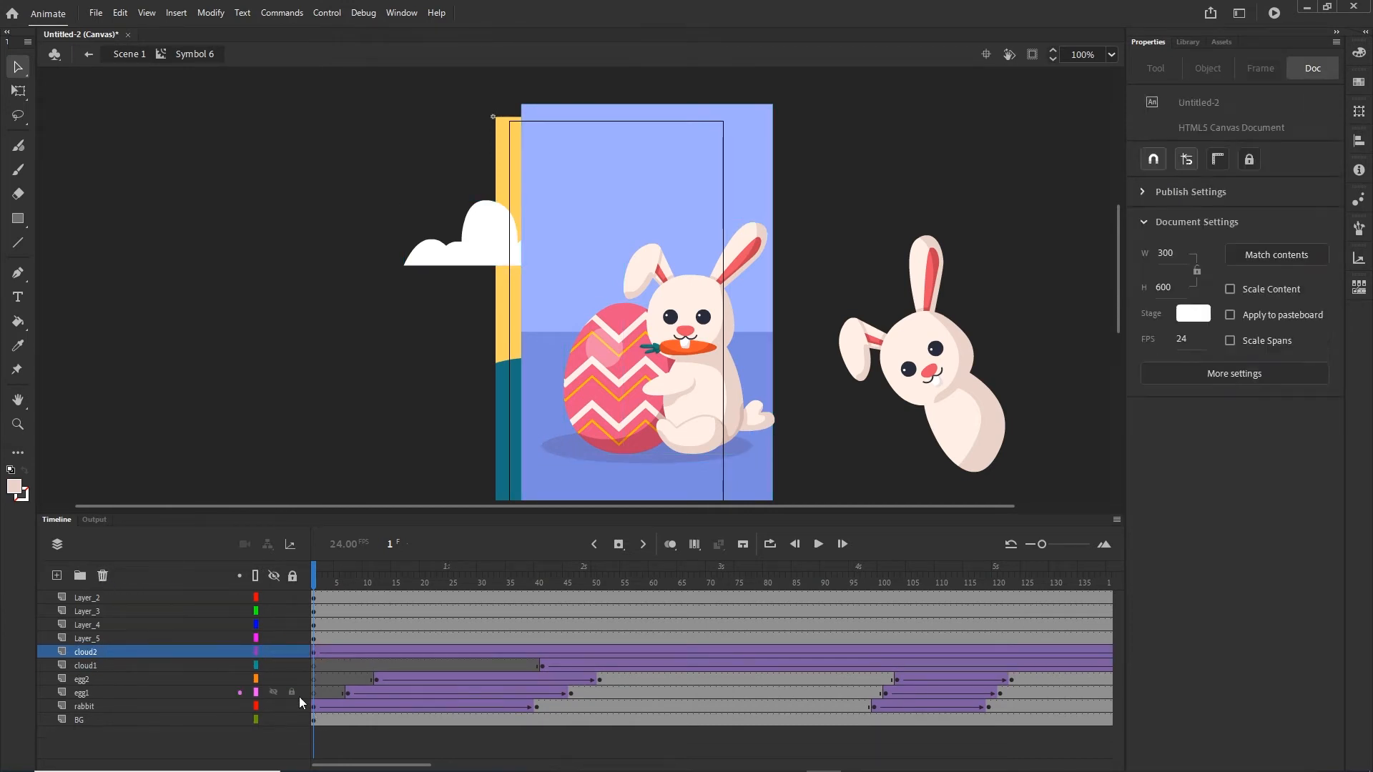
{"action": "left_click", "coordinate": [96, 634]}
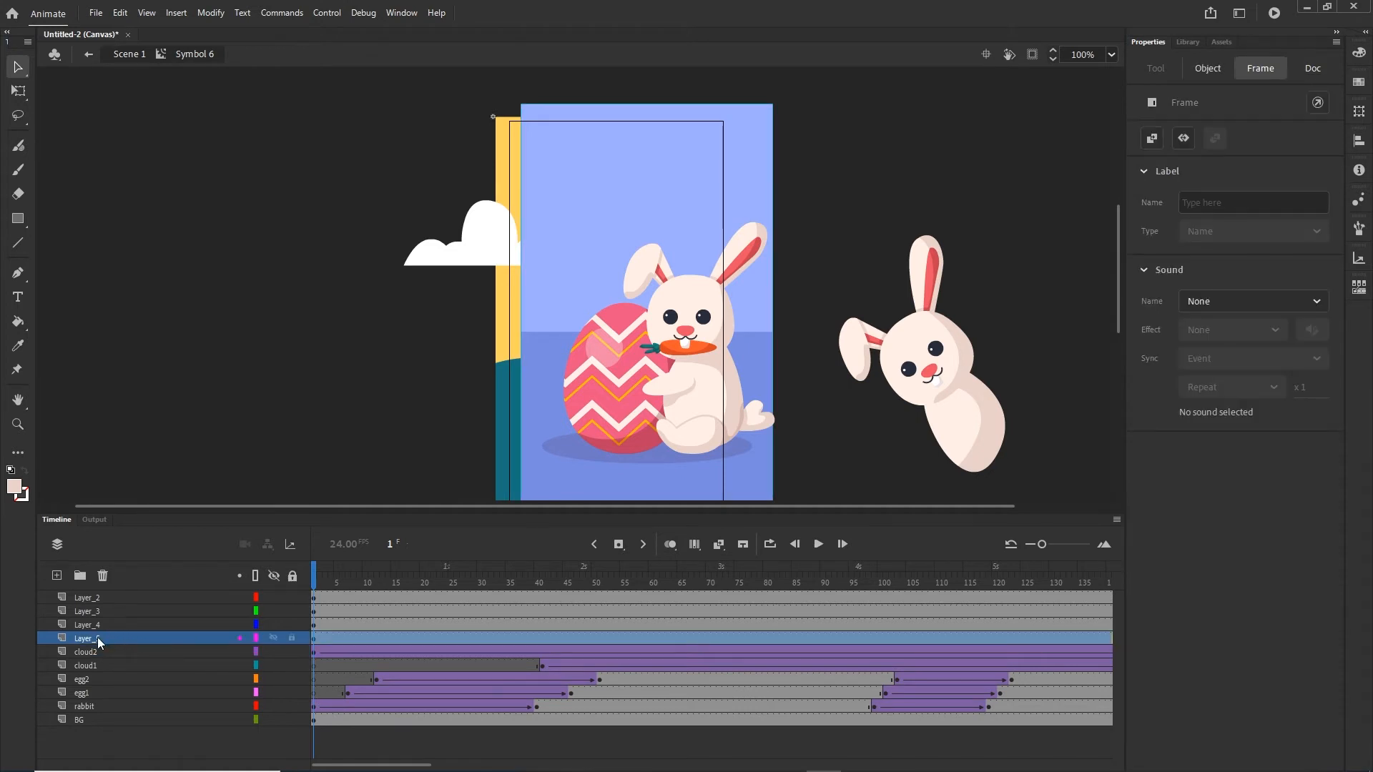
{"action": "left_click", "coordinate": [92, 599], "text": "shift"}
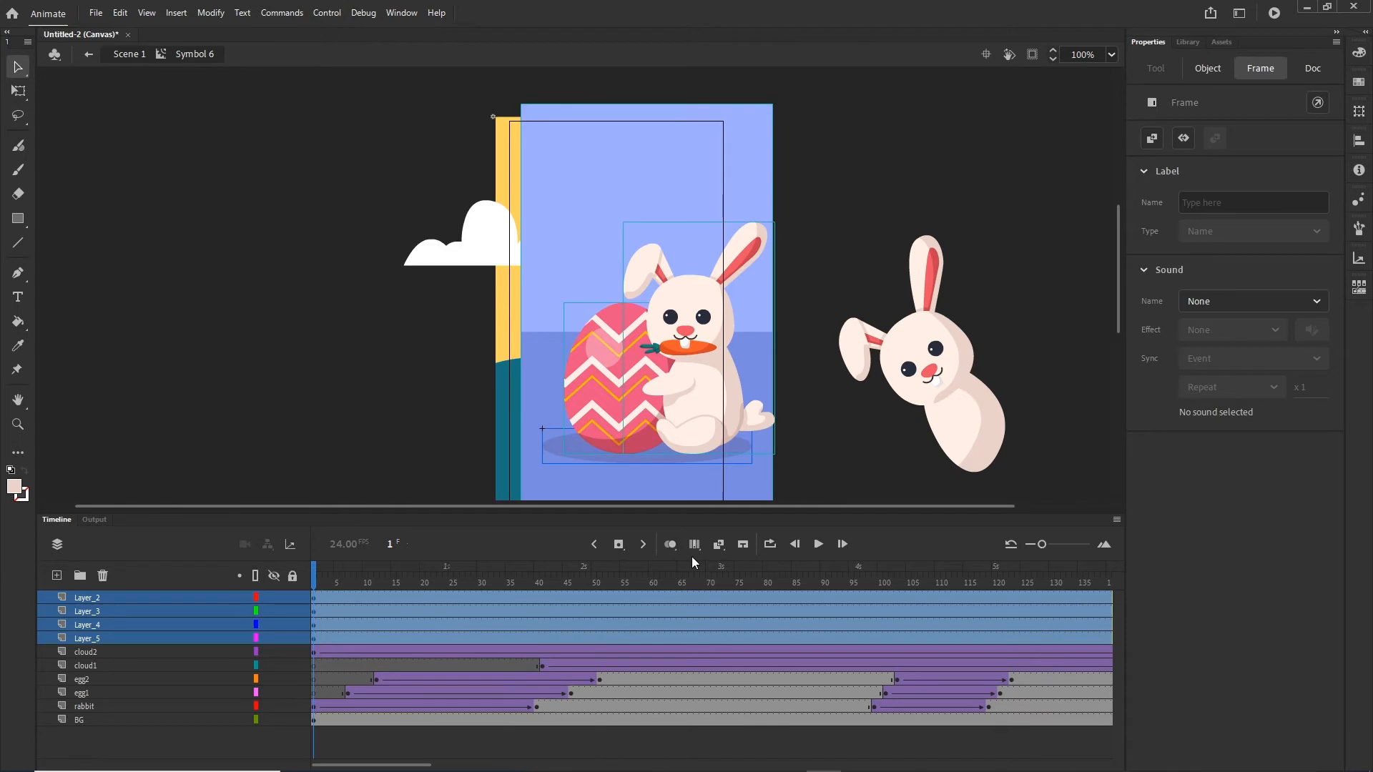
{"action": "key", "text": "shift+Left"}
{"action": "key", "text": "shift+Left"}
{"action": "key", "text": "shift+Left"}
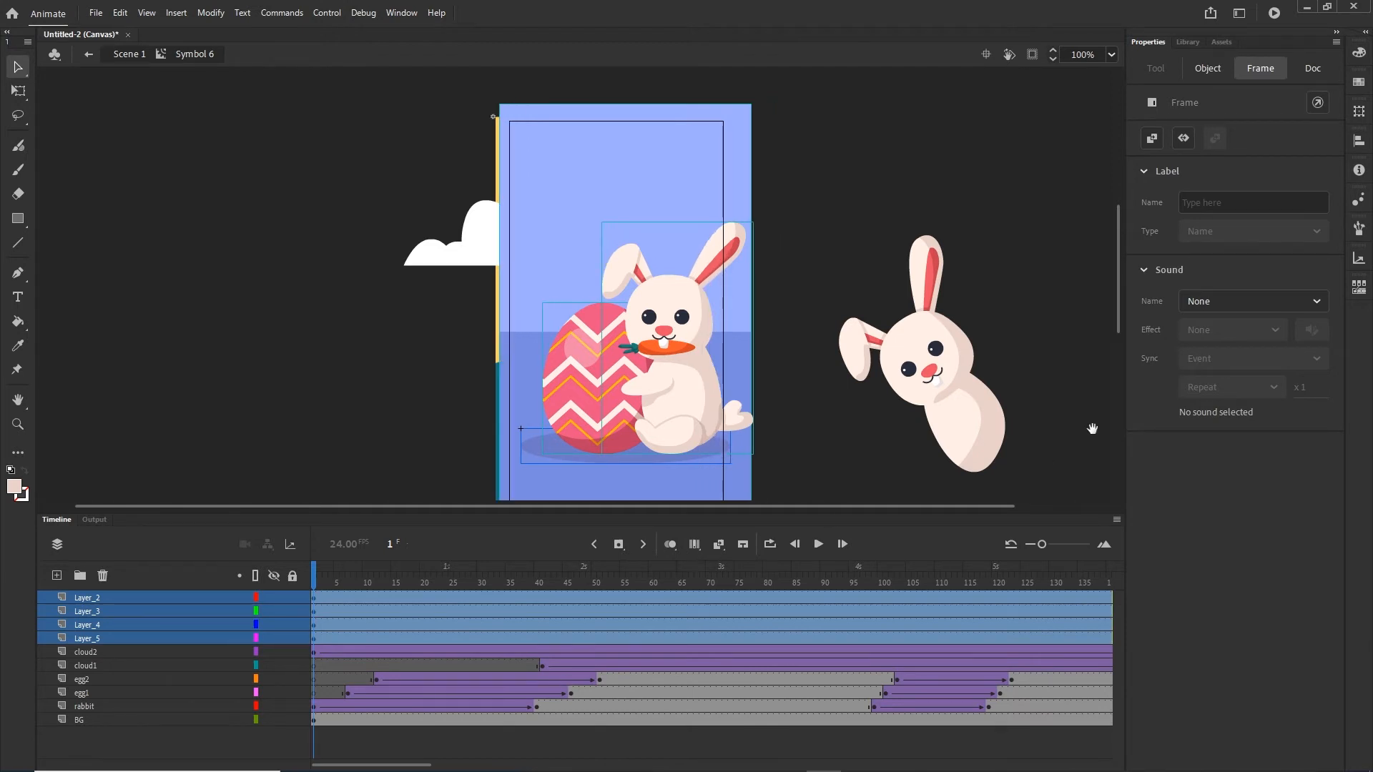
{"action": "left_click_drag", "start_coordinate": [1030, 284], "coordinate": [1030, 206]}
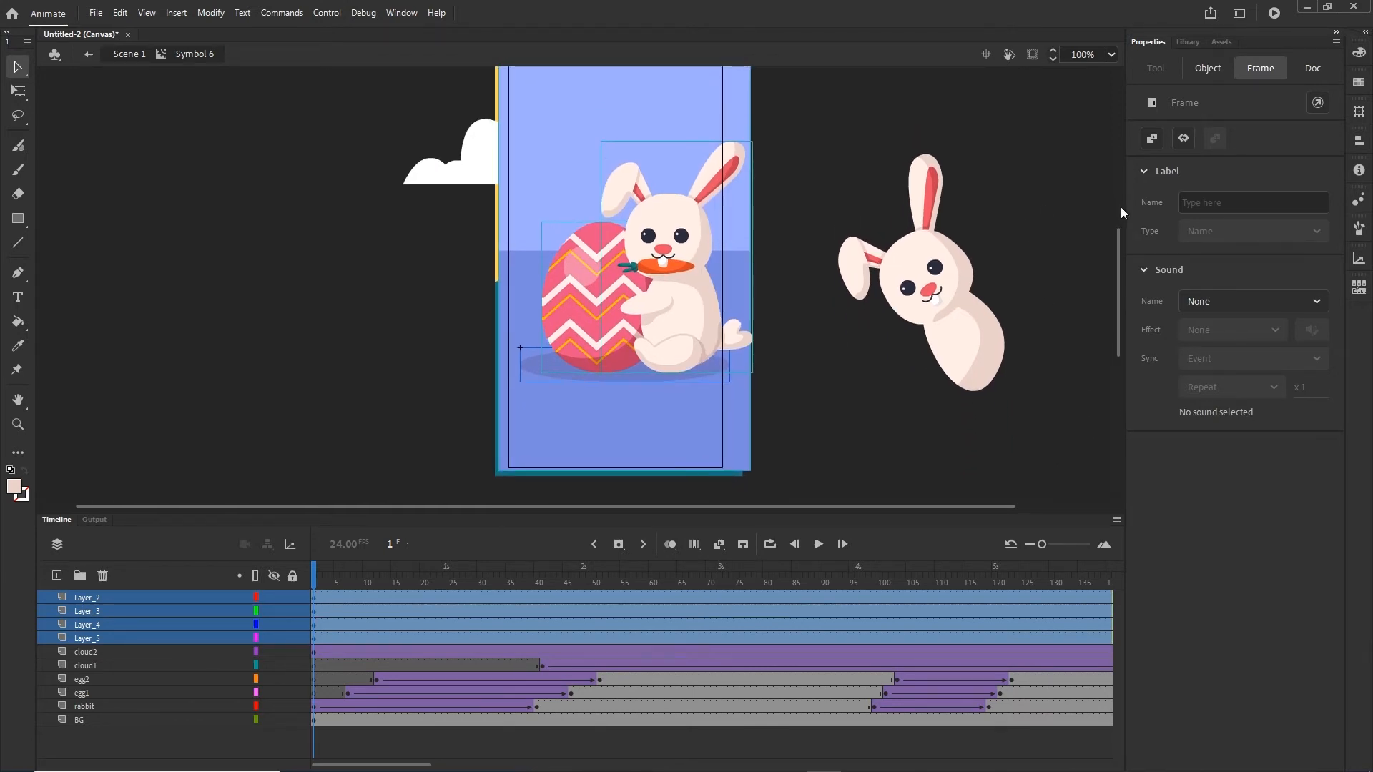
{"action": "key", "text": "Left"}
{"action": "key", "text": "Left"}
{"action": "key", "text": "Left"}
{"action": "key", "text": "Left"}
{"action": "key", "text": "Left"}
{"action": "key", "text": "Left"}
{"action": "key", "text": "Left"}
{"action": "key", "text": "Left"}
{"action": "key", "text": "Left"}
{"action": "key", "text": "Left"}
{"action": "key", "text": "Left"}
{"action": "key", "text": "Left"}
{"action": "key", "text": "Left"}
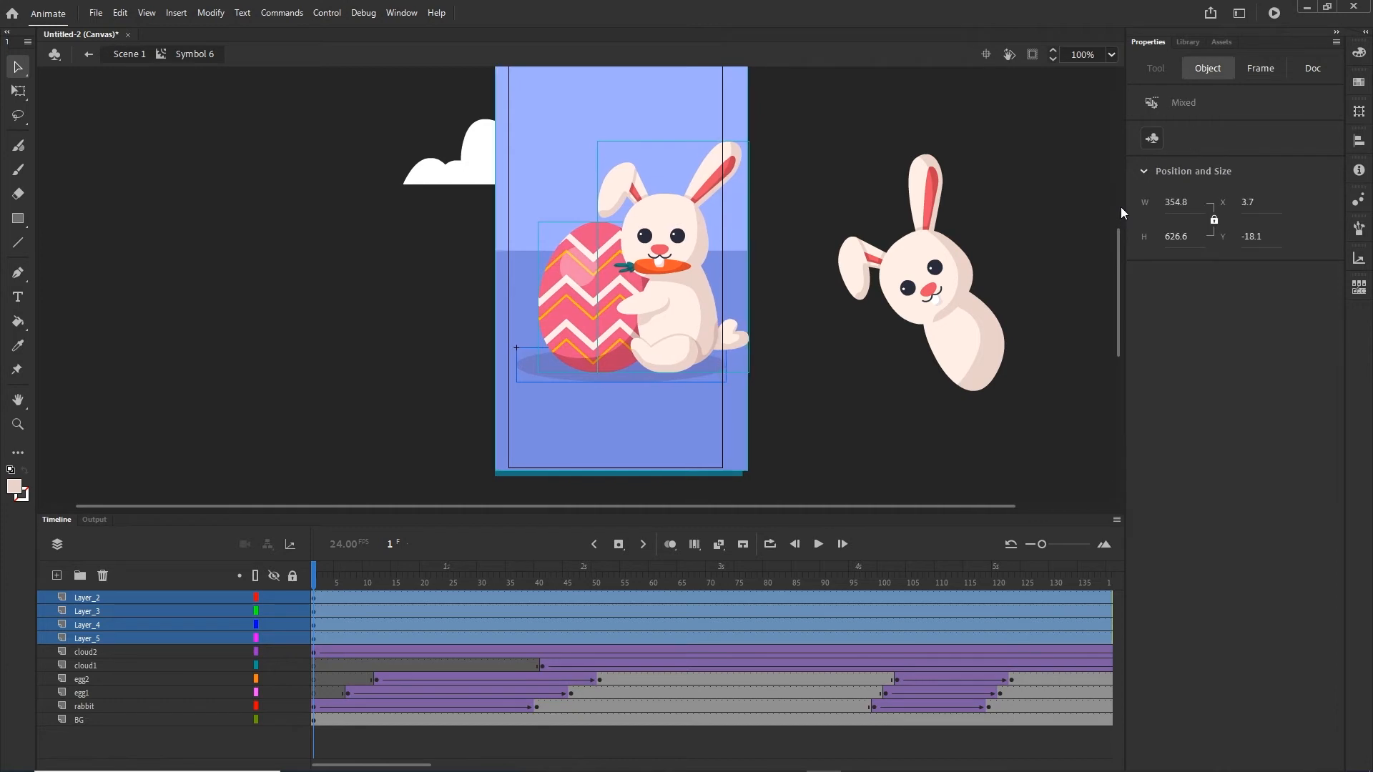
{"action": "key", "text": "Left"}
{"action": "key", "text": "Left"}
{"action": "key", "text": "Left"}
{"action": "key", "text": "Left"}
{"action": "key", "text": "Left"}
{"action": "key", "text": "Left"}
{"action": "key", "text": "Left"}
{"action": "key", "text": "Left"}
{"action": "key", "text": "Down"}
{"action": "key", "text": "Down"}
{"action": "key", "text": "Down"}
{"action": "key", "text": "Down"}
{"action": "key", "text": "Down"}
{"action": "key", "text": "Down"}
{"action": "key", "text": "Down"}
{"action": "key", "text": "Down"}
{"action": "key", "text": "Down"}
{"action": "key", "text": "Down"}
{"action": "key", "text": "Down"}
{"action": "key", "text": "Down"}
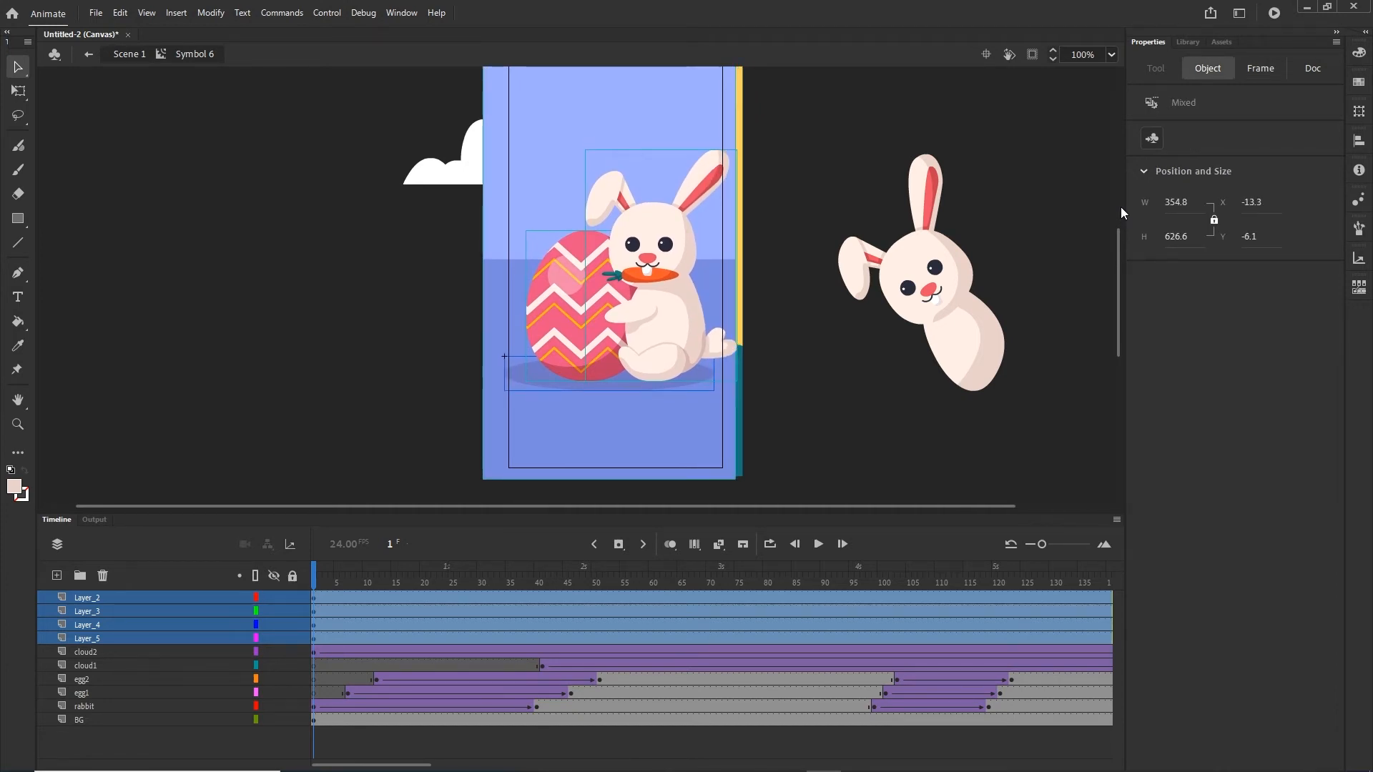
{"action": "left_click", "coordinate": [371, 420]}
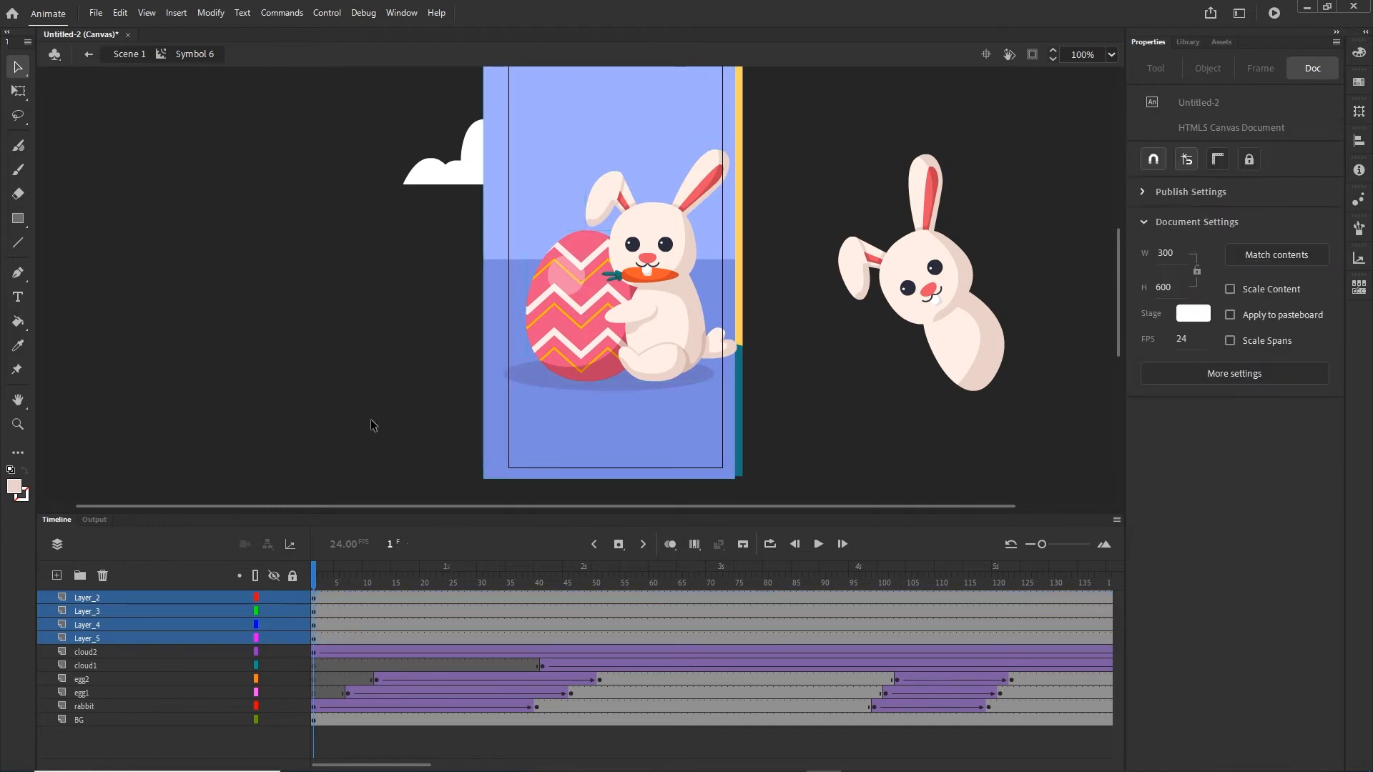
Rename Layer_5, which holds the blue background, as BG2.
{"action": "left_click", "coordinate": [83, 641]}
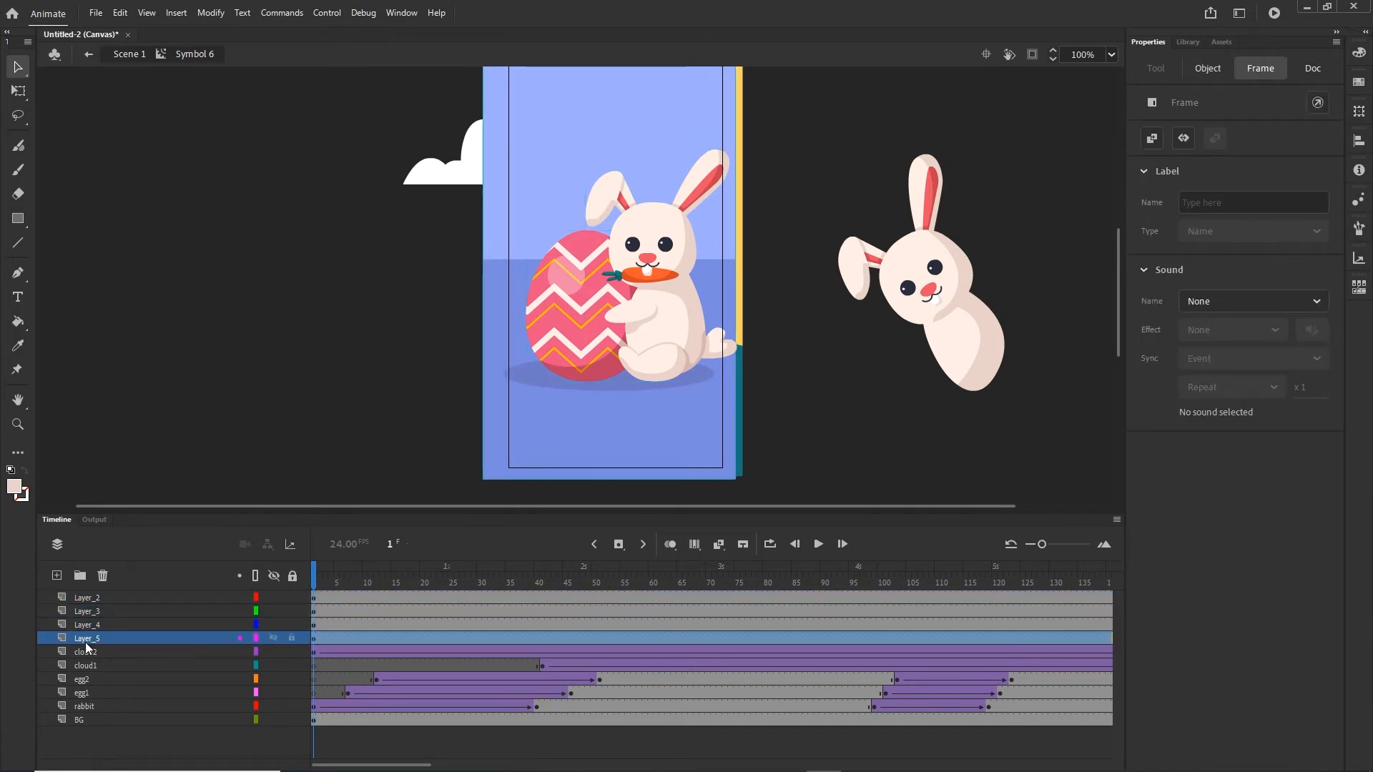
{"action": "double_click", "coordinate": [85, 639]}
{"action": "type", "text": "BG"}
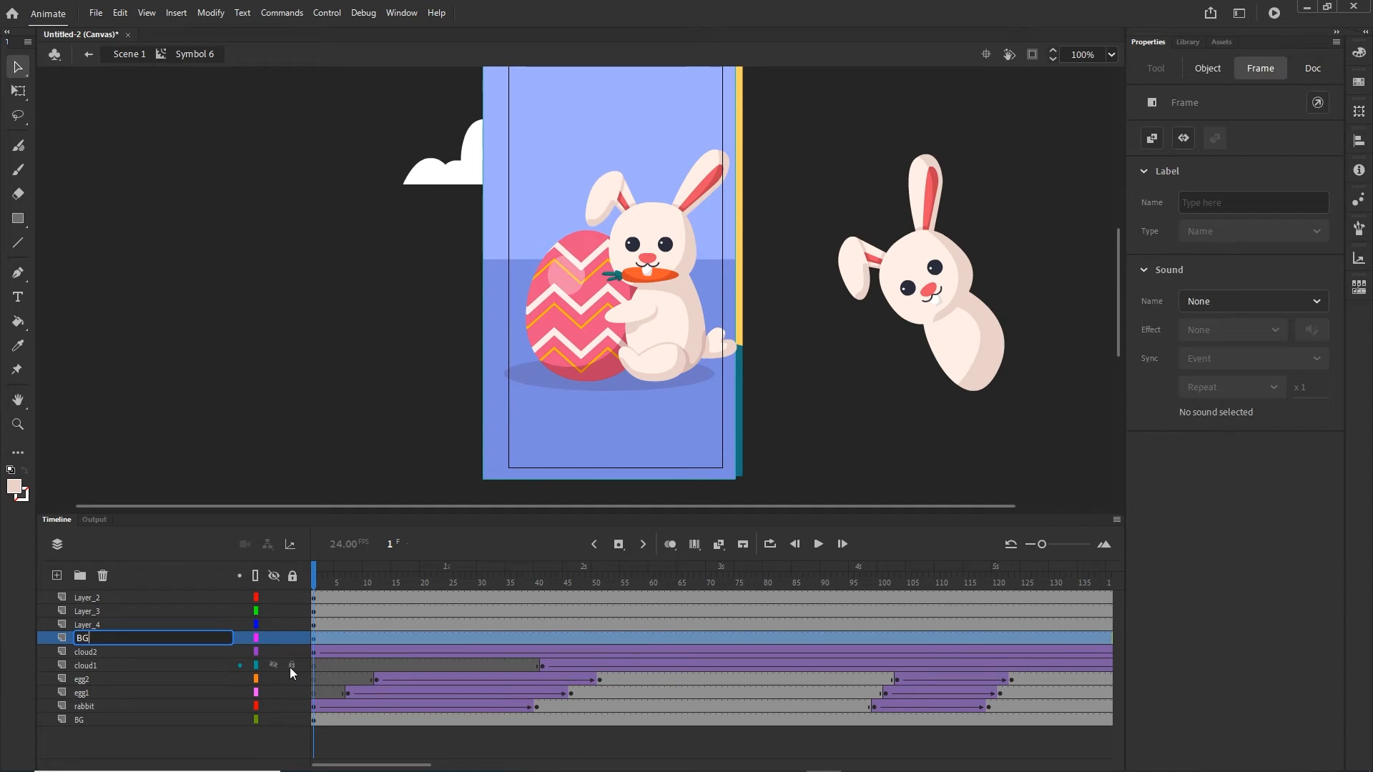
{"action": "type", "text": "2"}
{"action": "key", "text": "Return"}
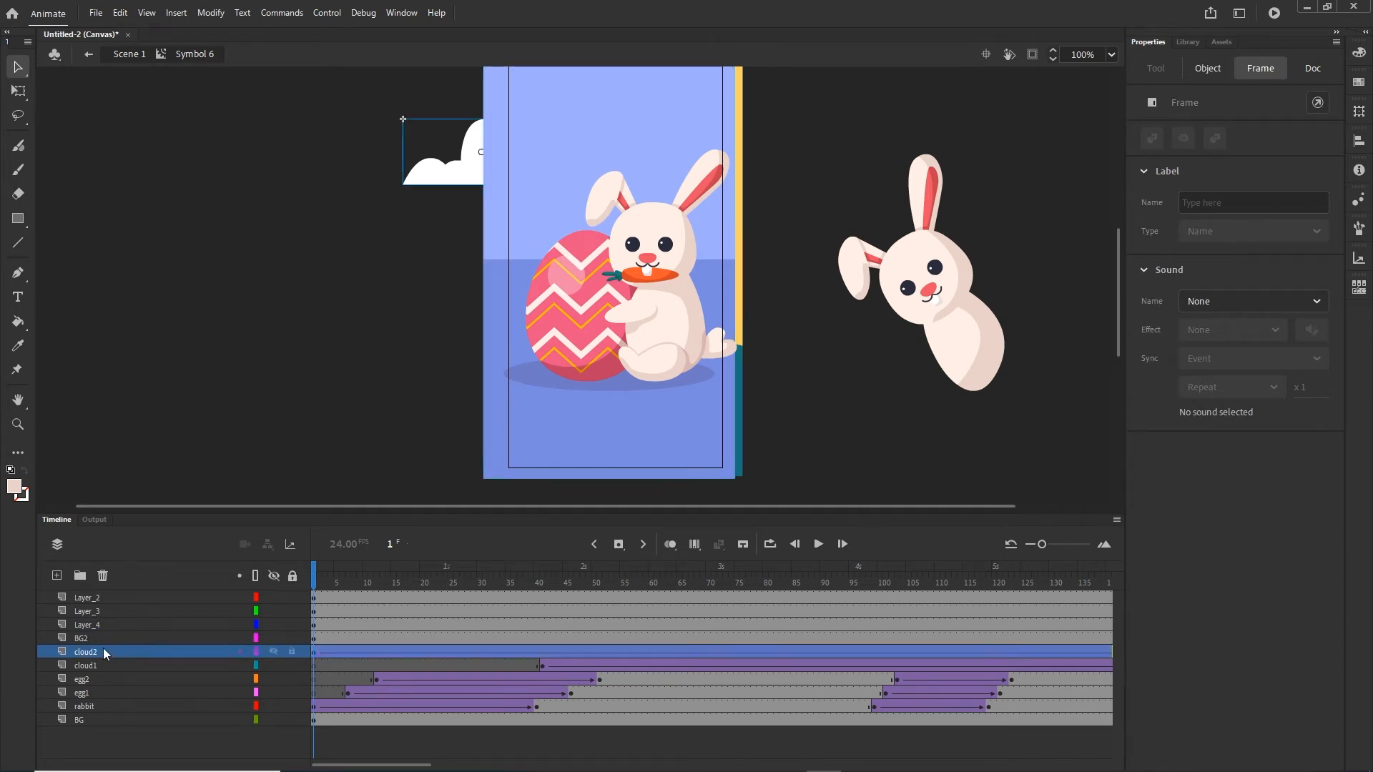
{"action": "left_click", "coordinate": [276, 642]}
{"action": "left_click", "coordinate": [274, 640]}
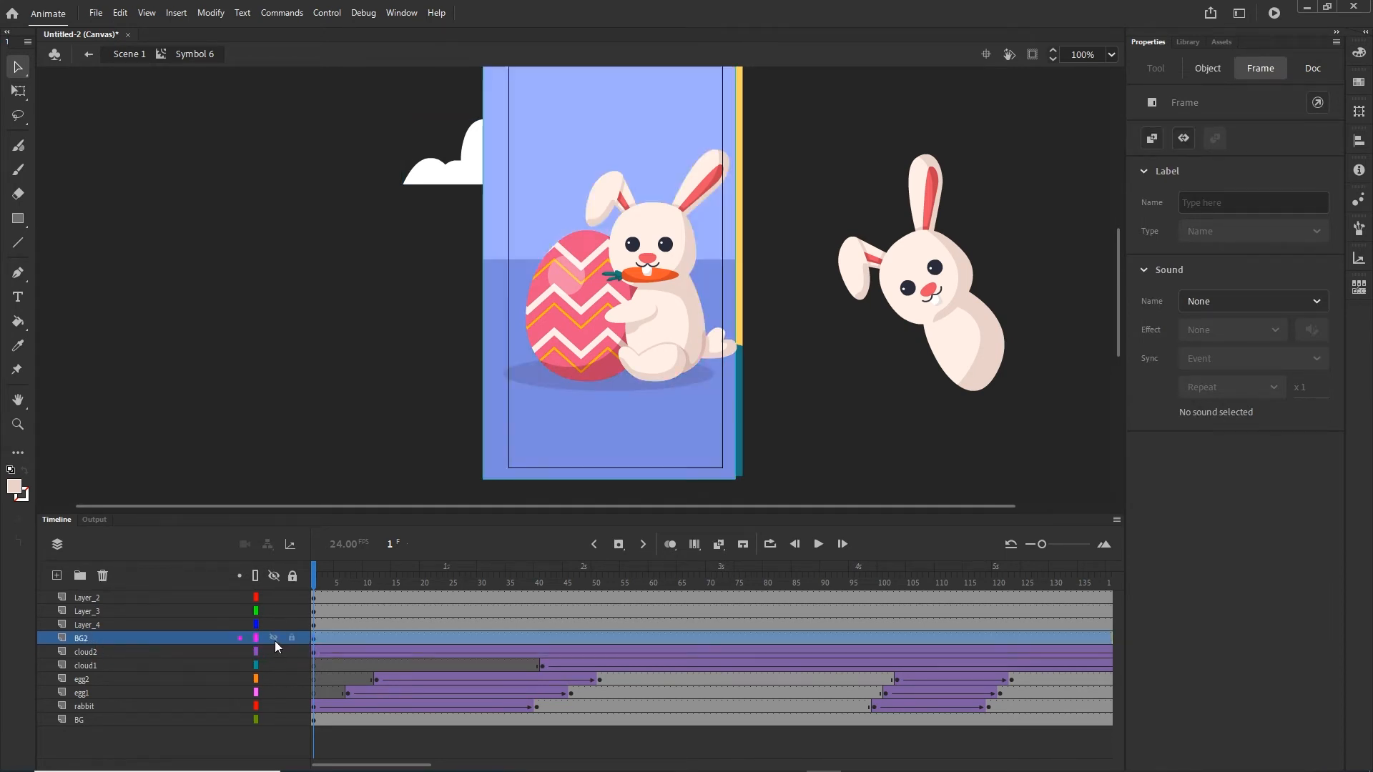
Rename Layer_4, which holds the ground shadow, as shadow.
{"action": "left_click", "coordinate": [97, 628]}
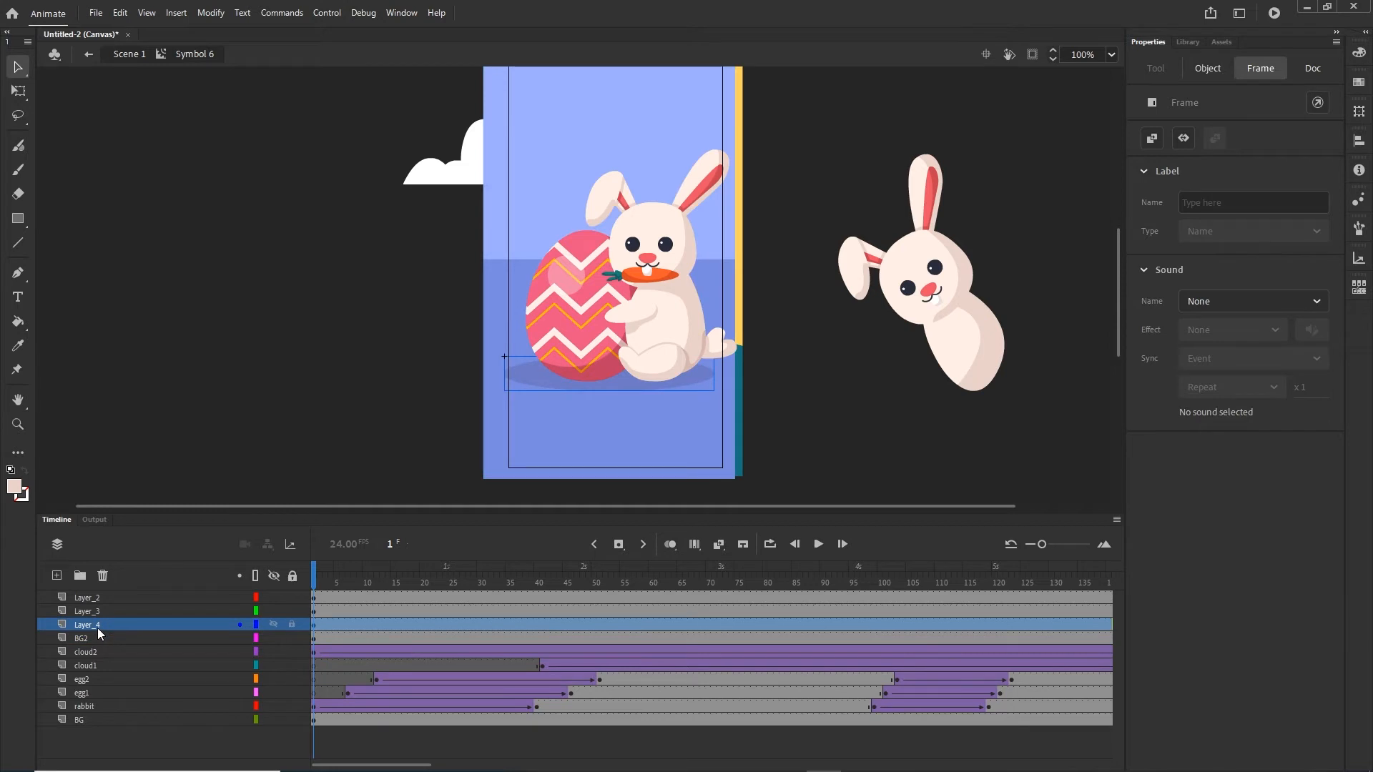
{"action": "double_click", "coordinate": [97, 628]}
{"action": "type", "text": "shad"}
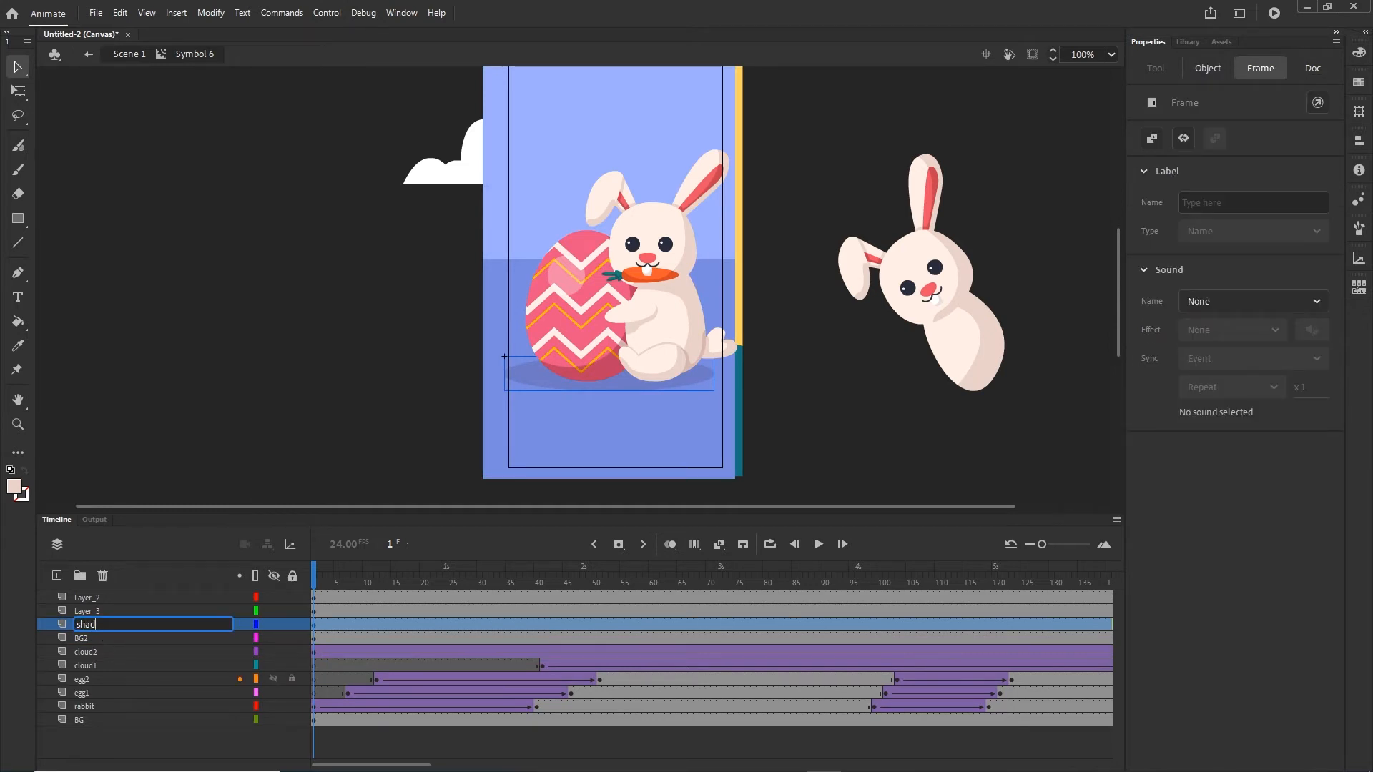
{"action": "type", "text": "ow"}
Hide Layer_3, which holds the zigzag egg, and rename it as egg3.
{"action": "left_click", "coordinate": [84, 609]}
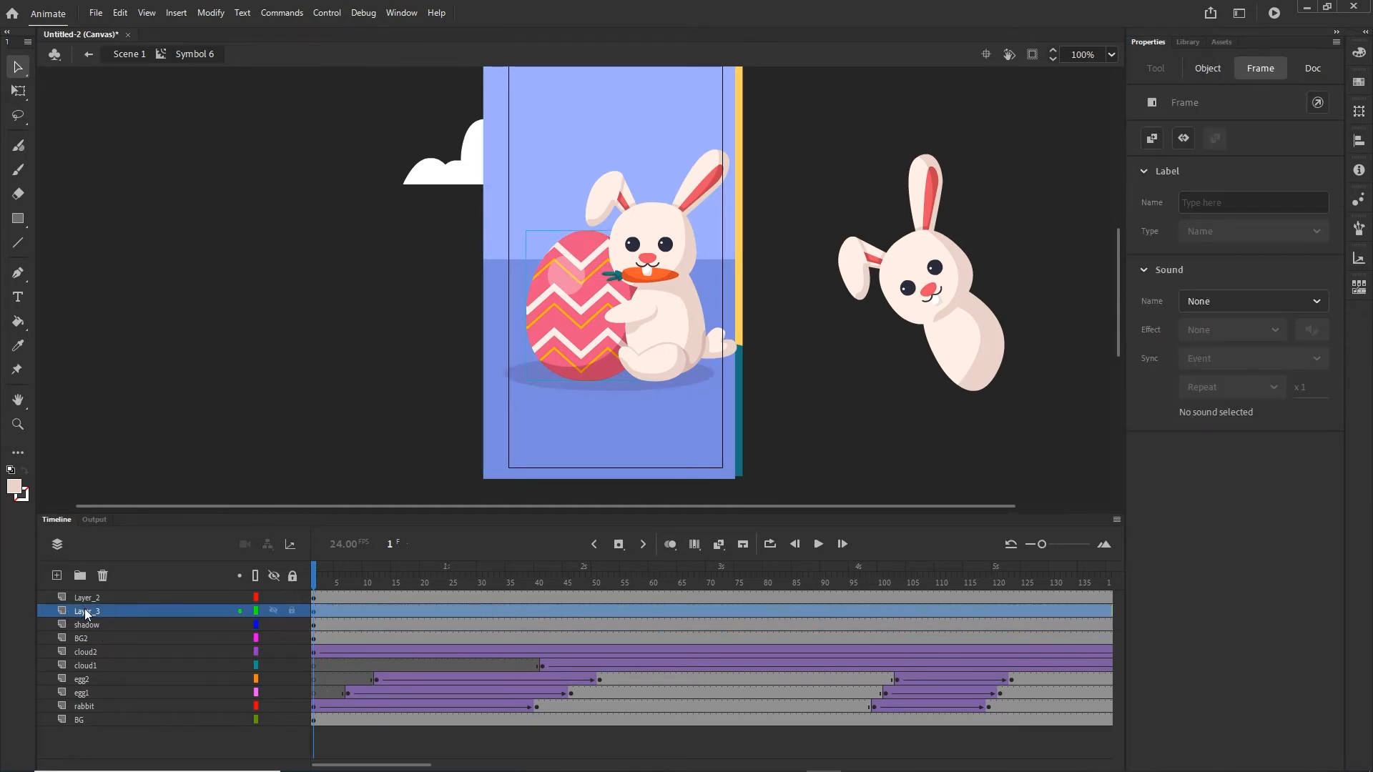
{"action": "double_click", "coordinate": [86, 612]}
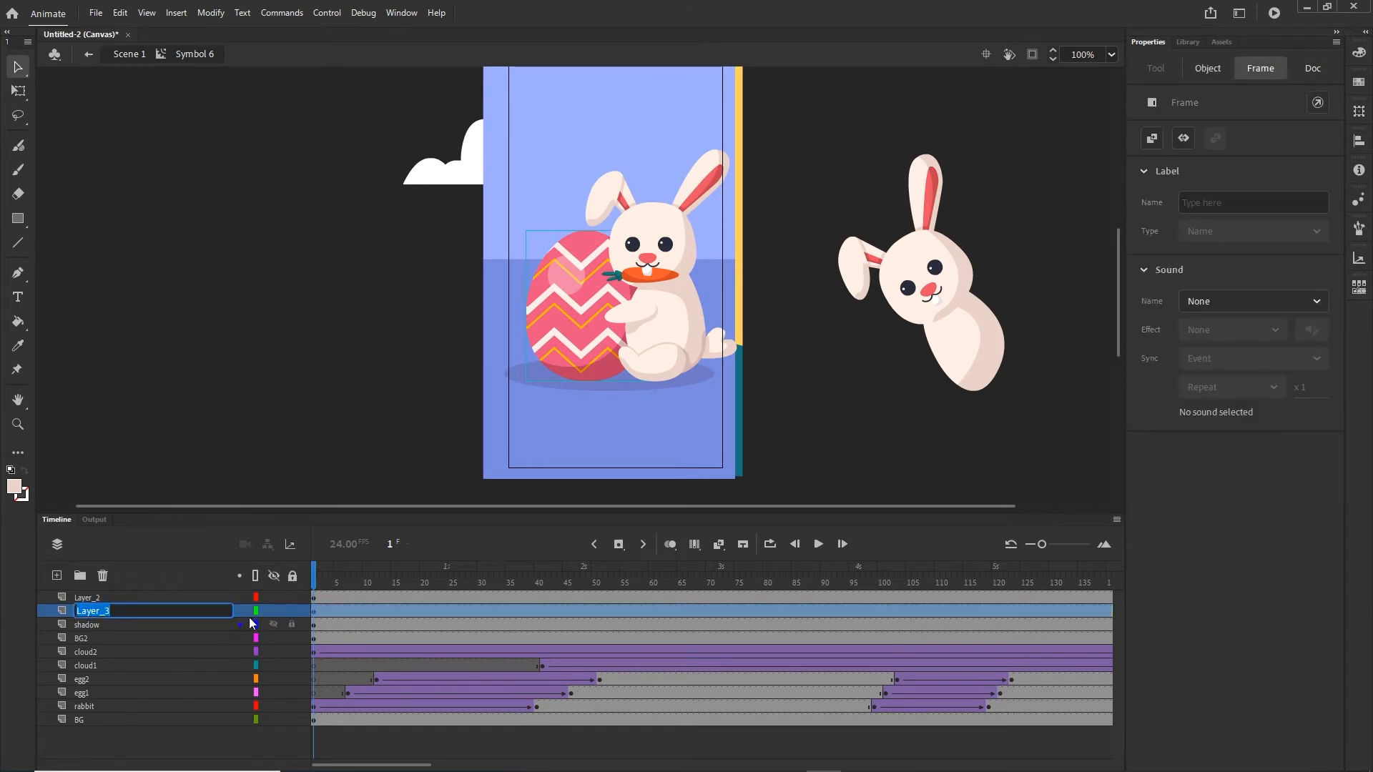
{"action": "left_click", "coordinate": [273, 610]}
{"action": "left_click", "coordinate": [273, 610]}
{"action": "double_click", "coordinate": [91, 612]}
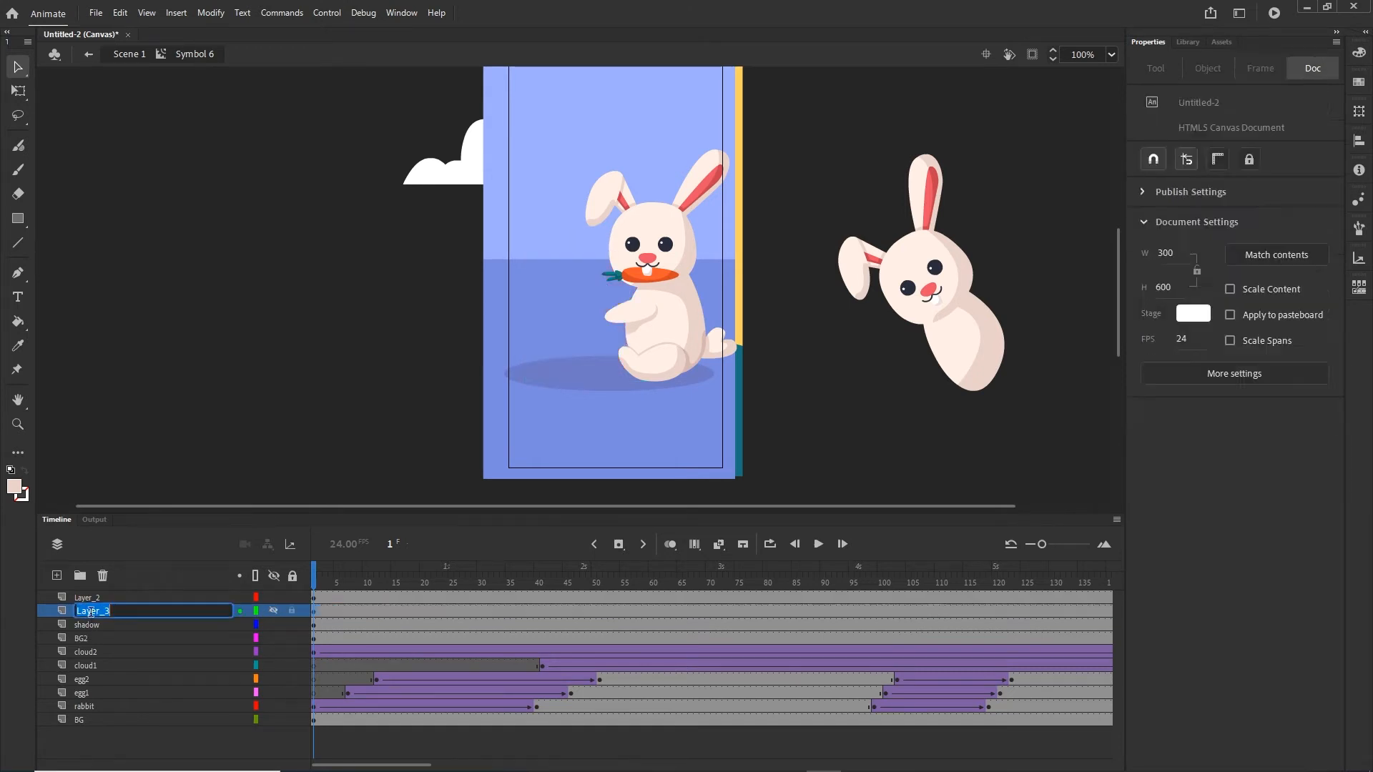
{"action": "type", "text": "egg3"}
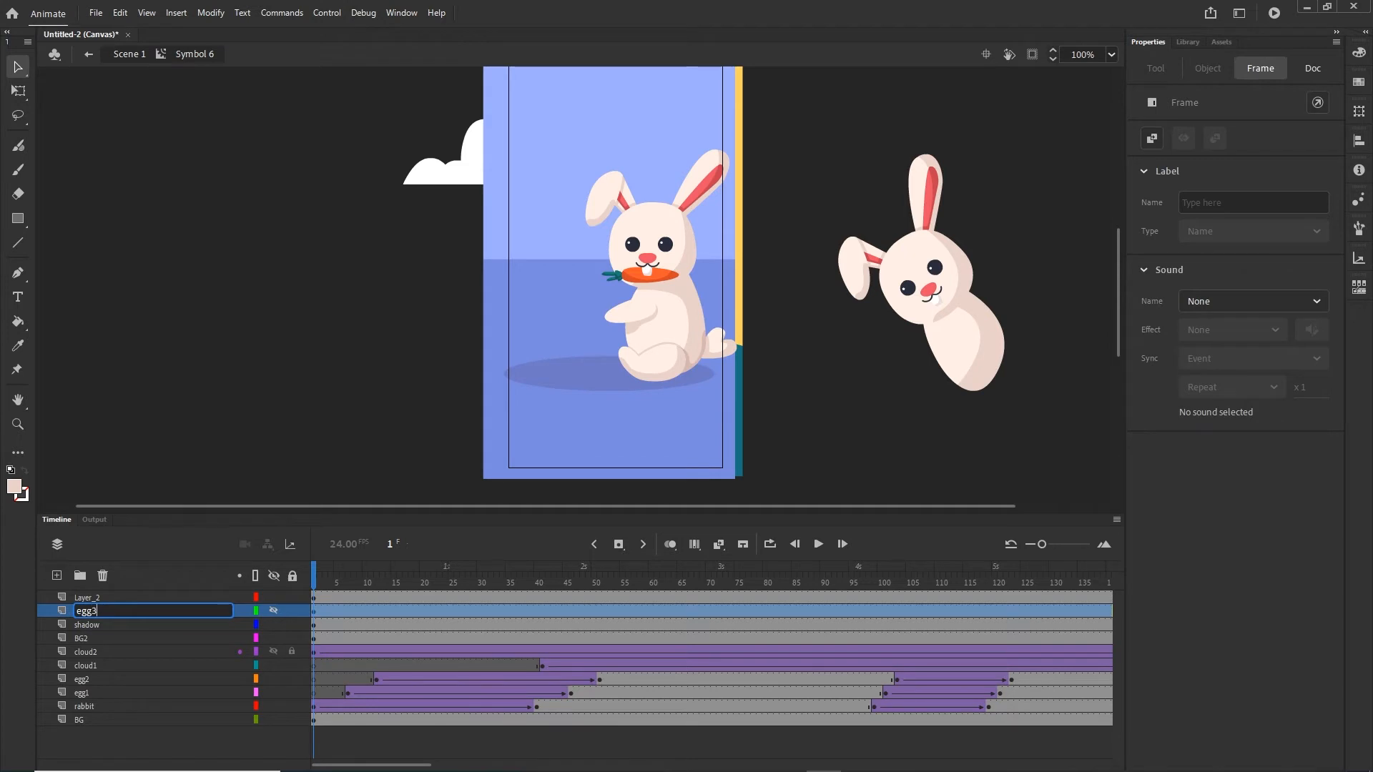
Rename Layer_2 as rabbit2 and make the egg3 layer visible again.
{"action": "double_click", "coordinate": [96, 598]}
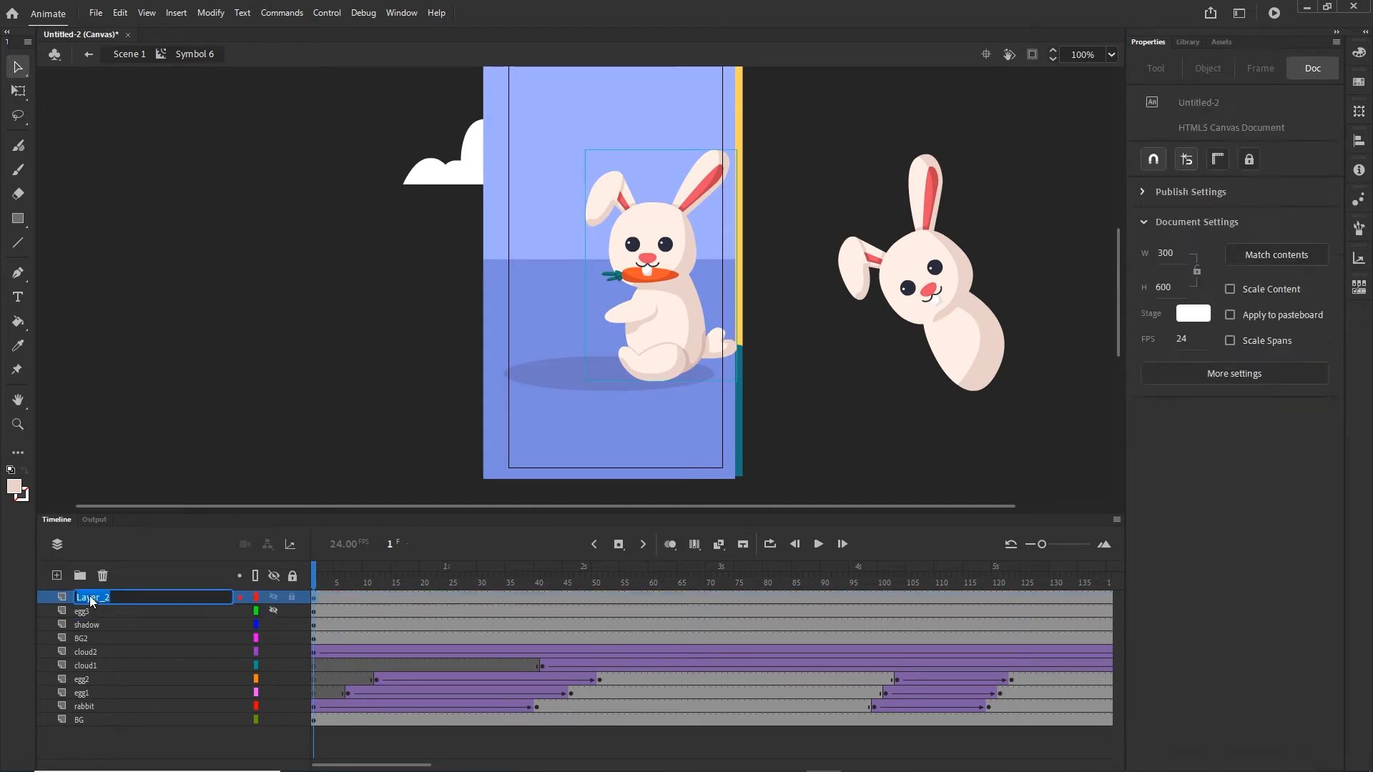
{"action": "type", "text": "rabbit"}
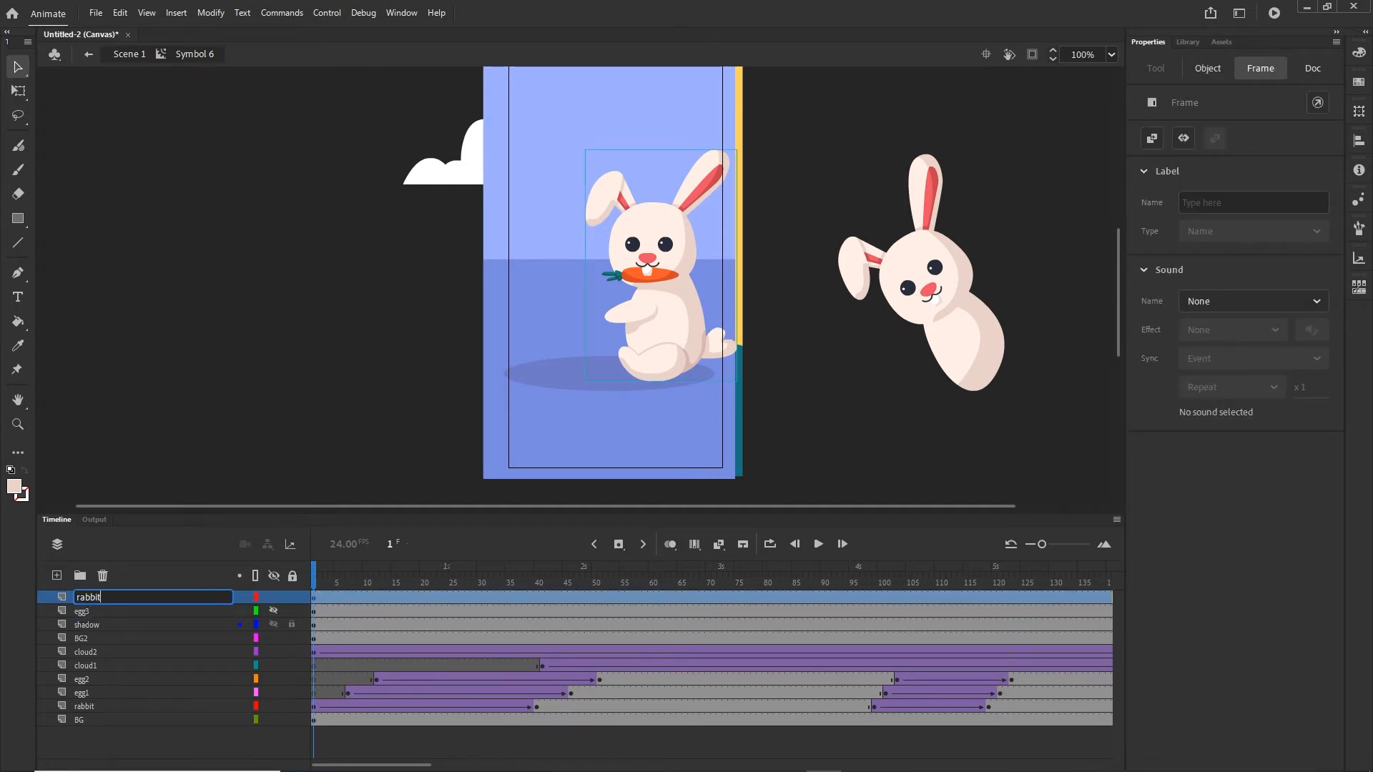
{"action": "type", "text": "2"}
{"action": "left_click", "coordinate": [264, 415]}
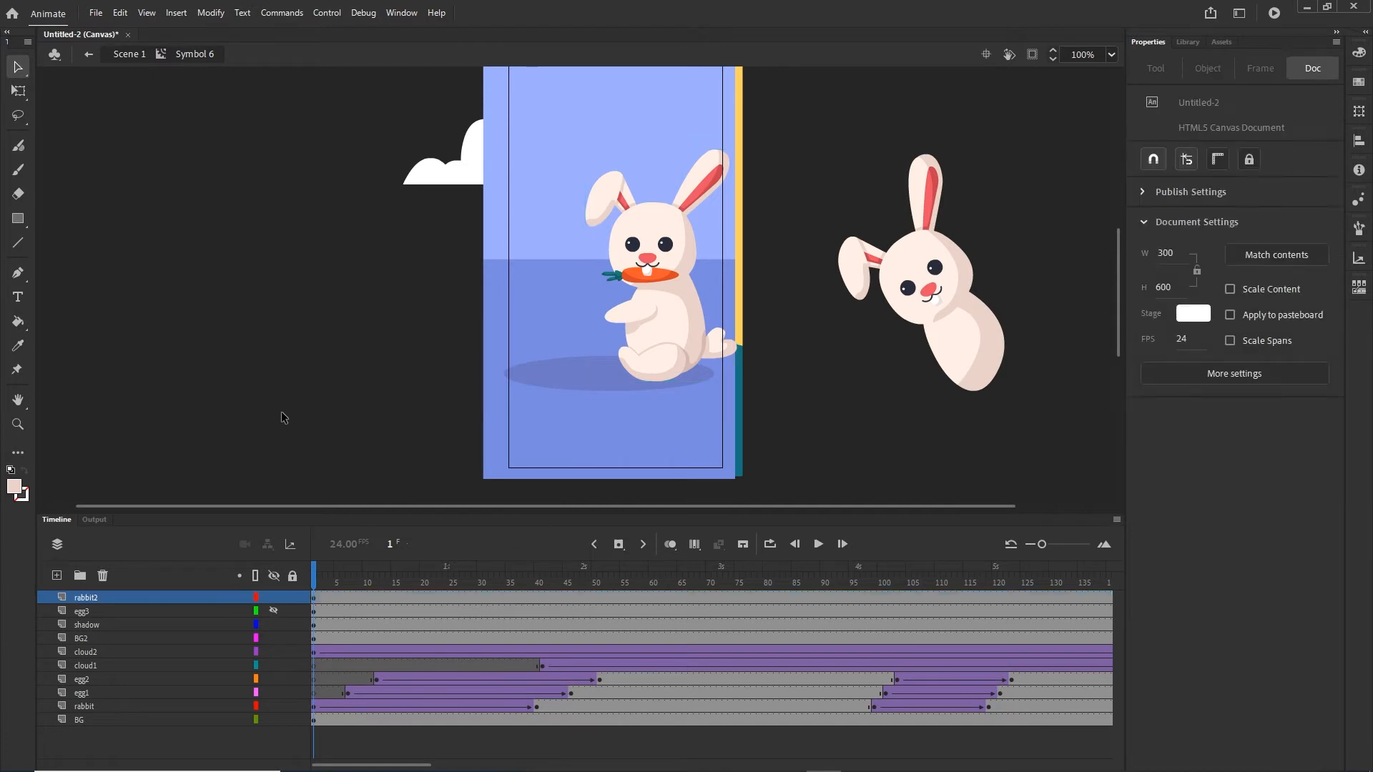
{"action": "left_click", "coordinate": [271, 613]}
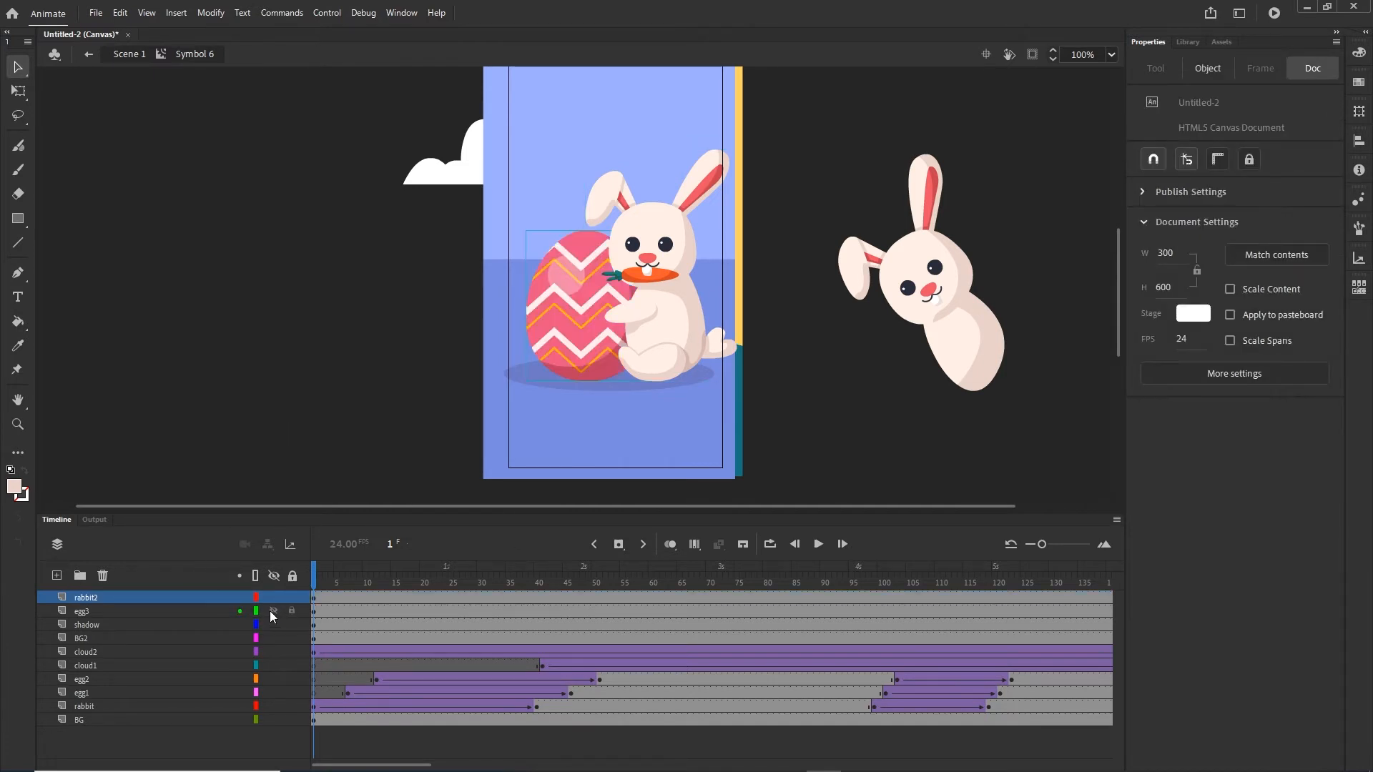
Convert the blue background on BG2 and the ellipse on the shadow layer into separate Movie Clip symbols.
{"action": "left_click_drag", "start_coordinate": [1119, 332], "coordinate": [1119, 331]}
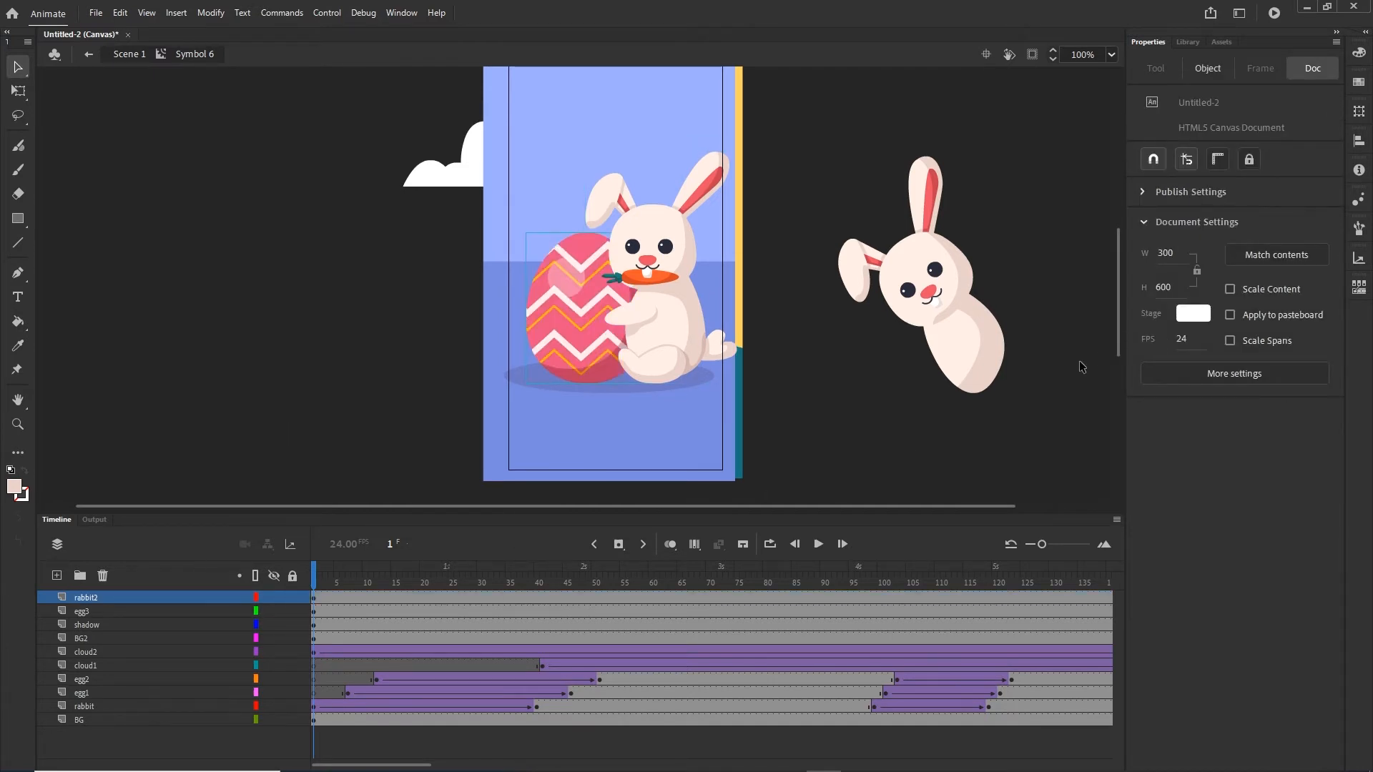
{"action": "left_click", "coordinate": [647, 453]}
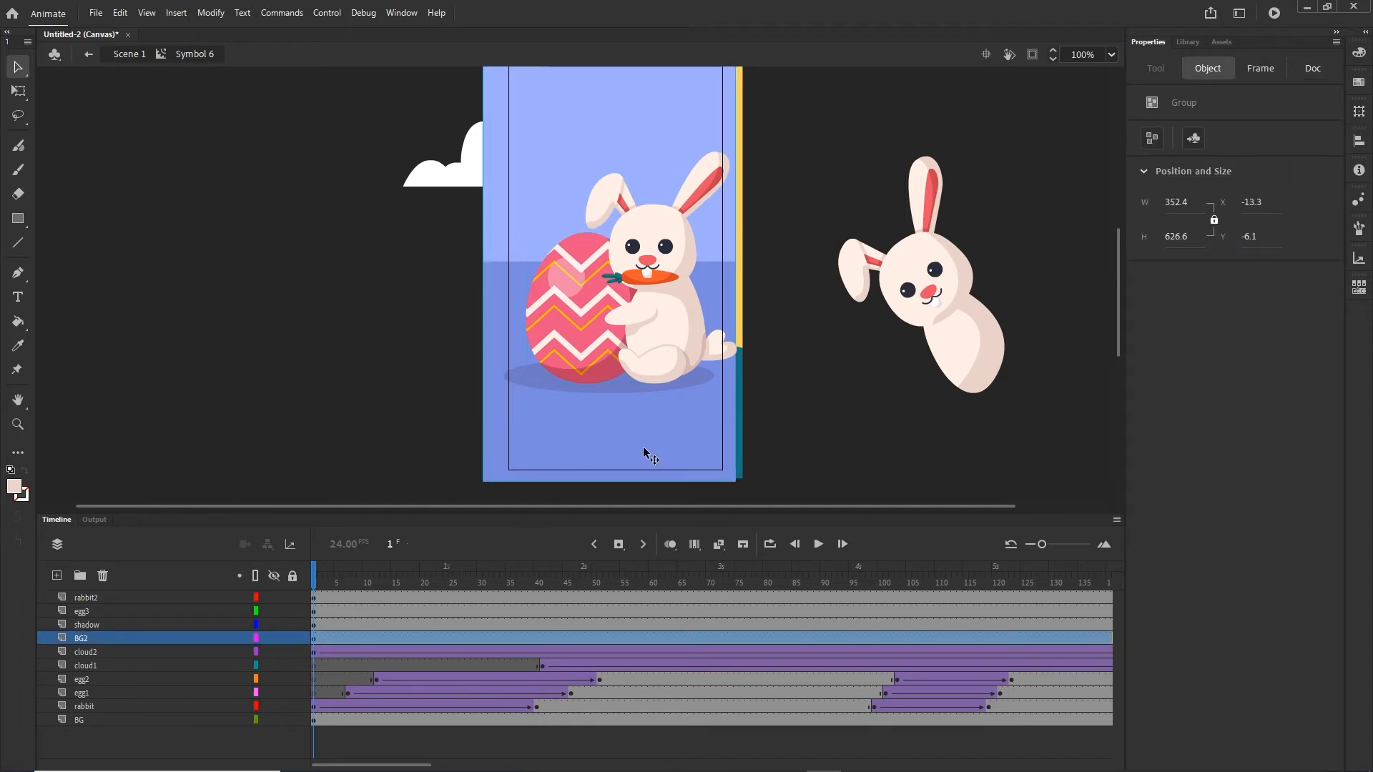
{"action": "key", "text": "F8"}
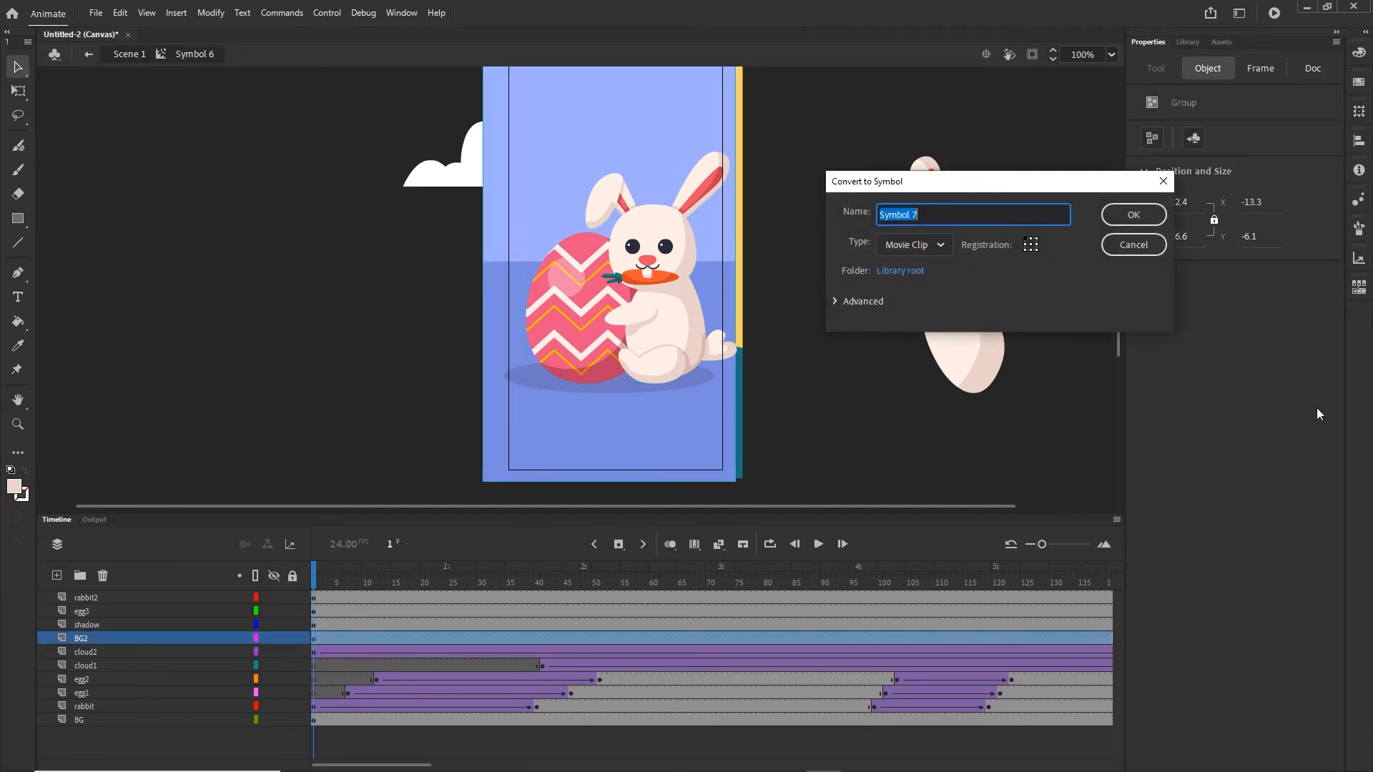
{"action": "left_click", "coordinate": [1128, 217]}
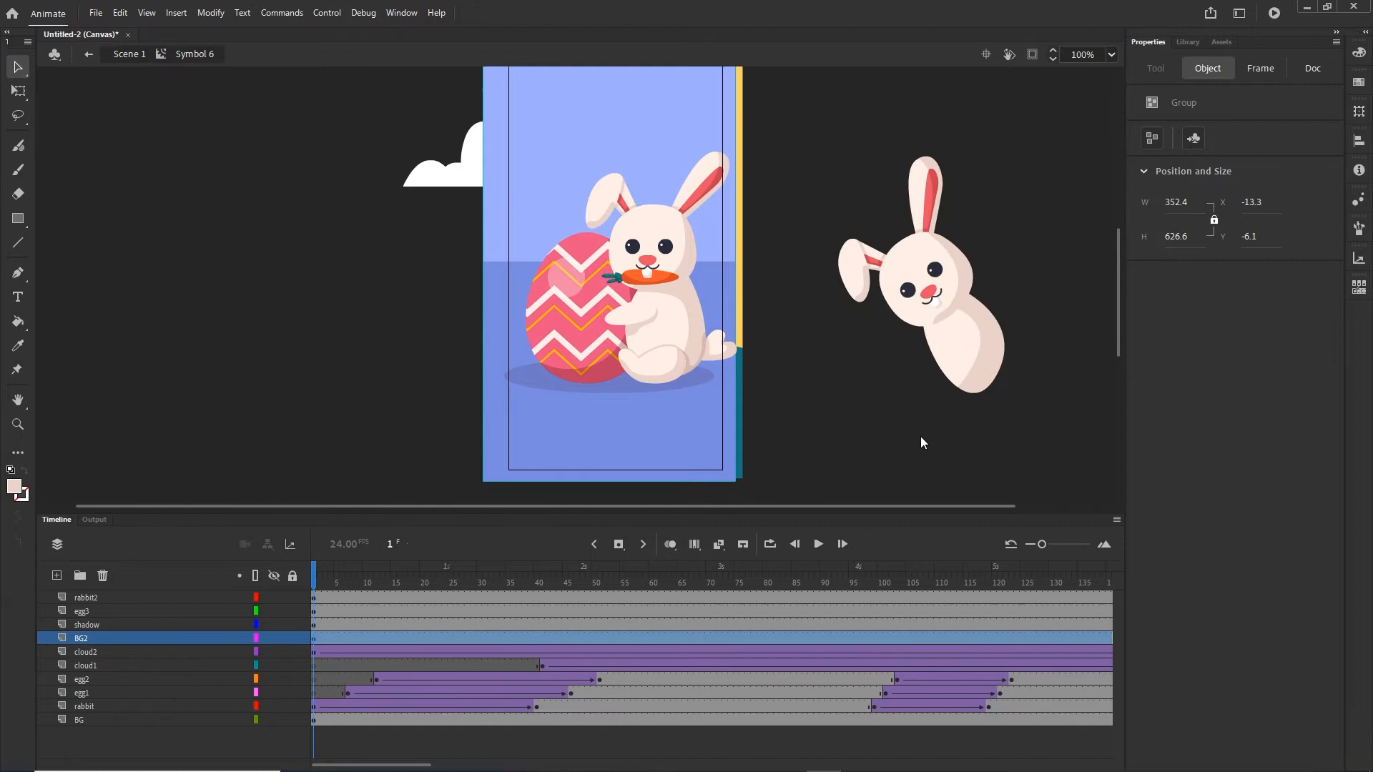
{"action": "left_click", "coordinate": [626, 392]}
{"action": "key", "text": "F8"}
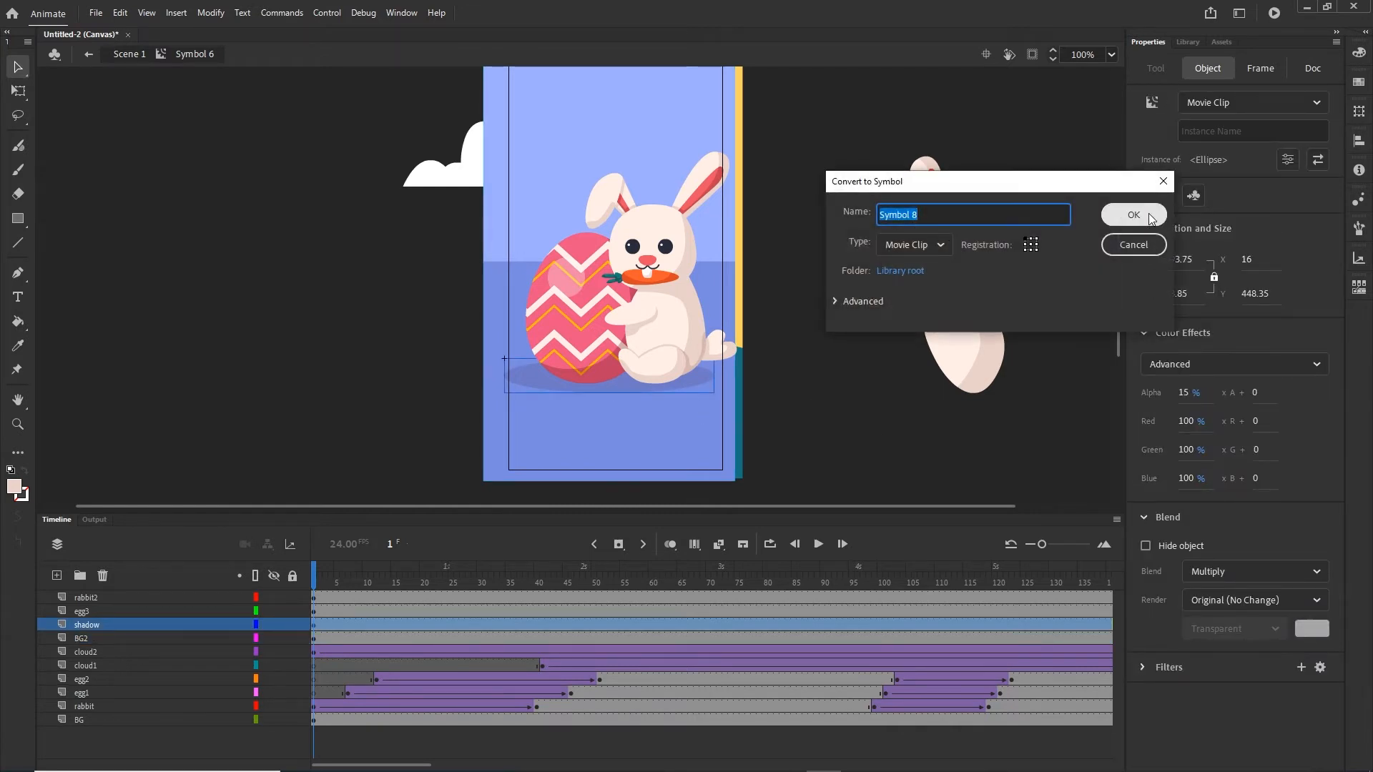
{"action": "left_click", "coordinate": [1128, 218]}
Convert the zigzag egg on egg3 and the rabbit on rabbit2 into separate Movie Clip symbols.
{"action": "left_click", "coordinate": [577, 302]}
{"action": "key", "text": "F8"}
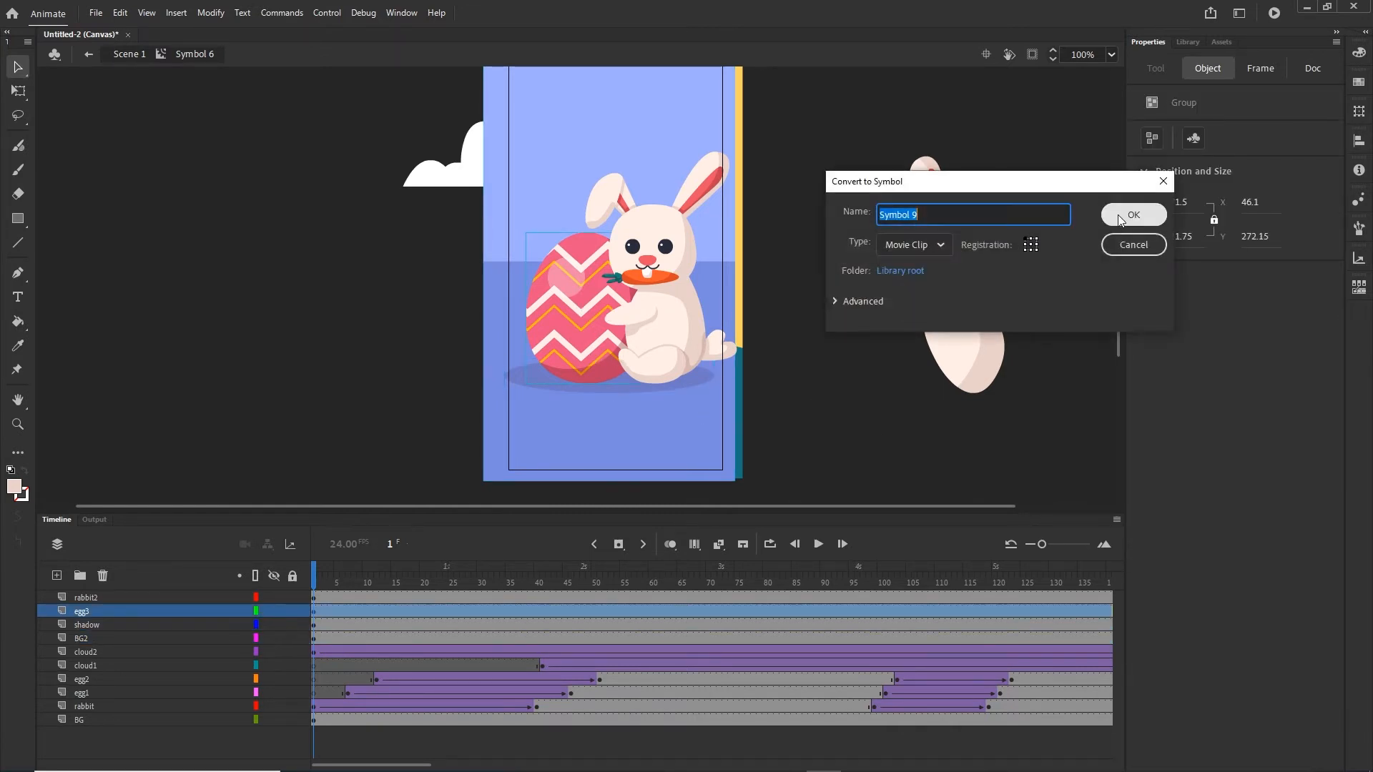
{"action": "left_click", "coordinate": [1131, 214]}
{"action": "left_click", "coordinate": [685, 229]}
{"action": "key", "text": "F8"}
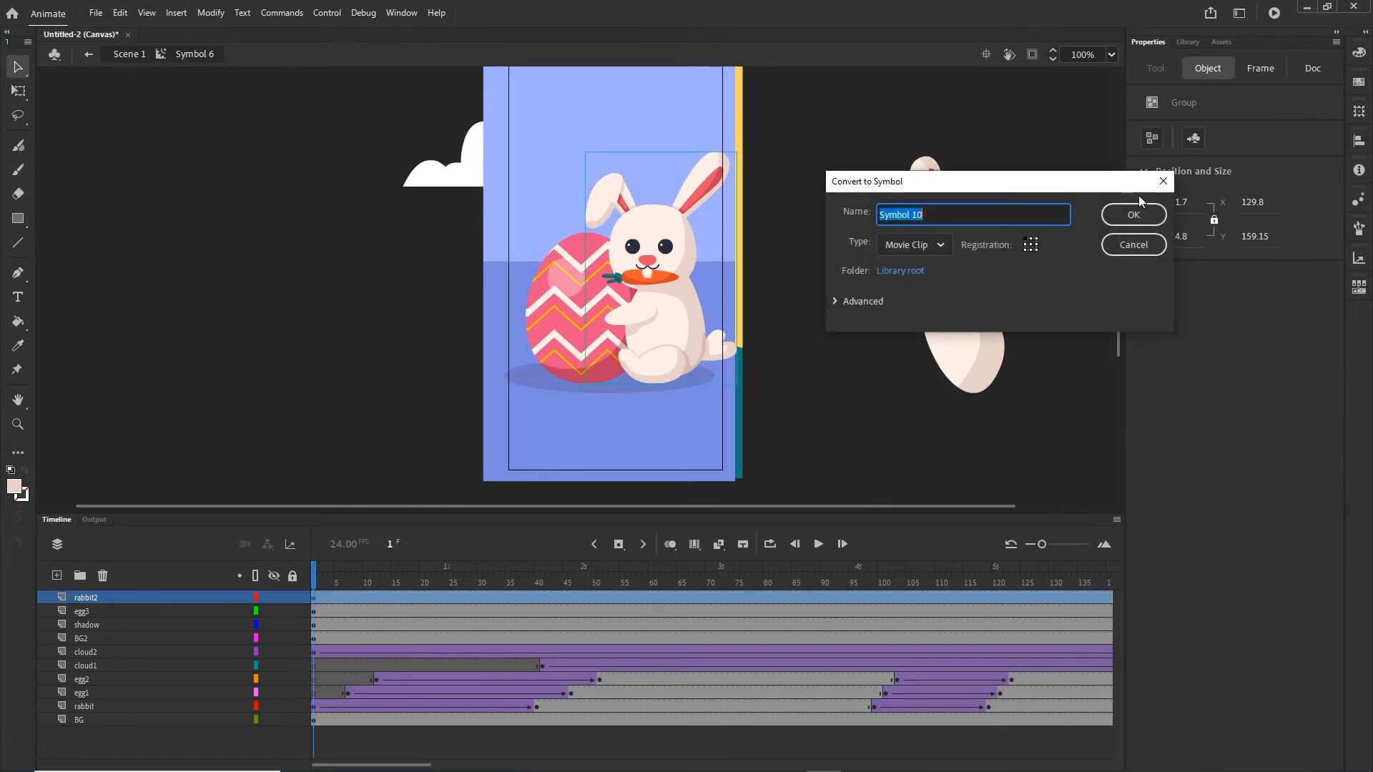
{"action": "left_click", "coordinate": [1137, 213]}
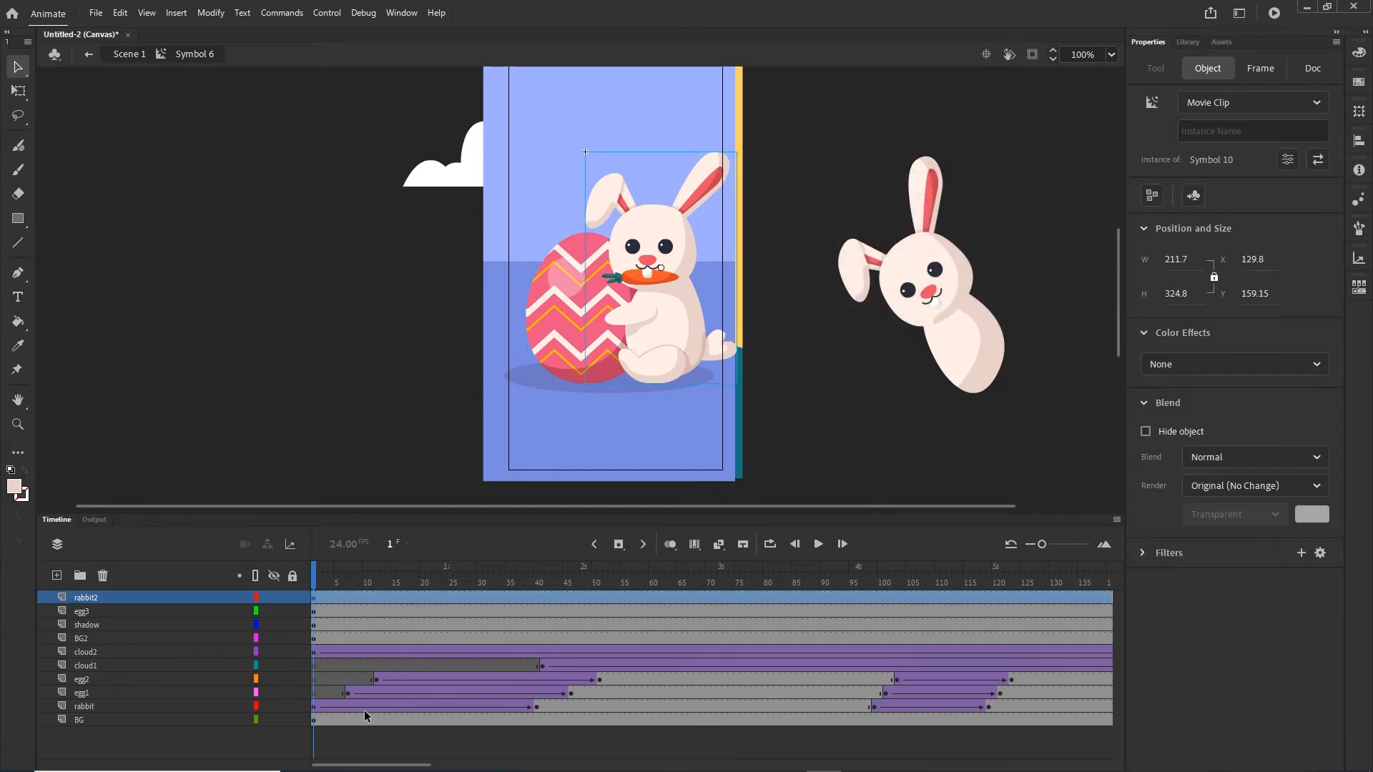
Move the starting keyframes of the rabbit2, egg3, shadow and BG2 layers from frame 1 to frame 111.
{"action": "left_click", "coordinate": [317, 639]}
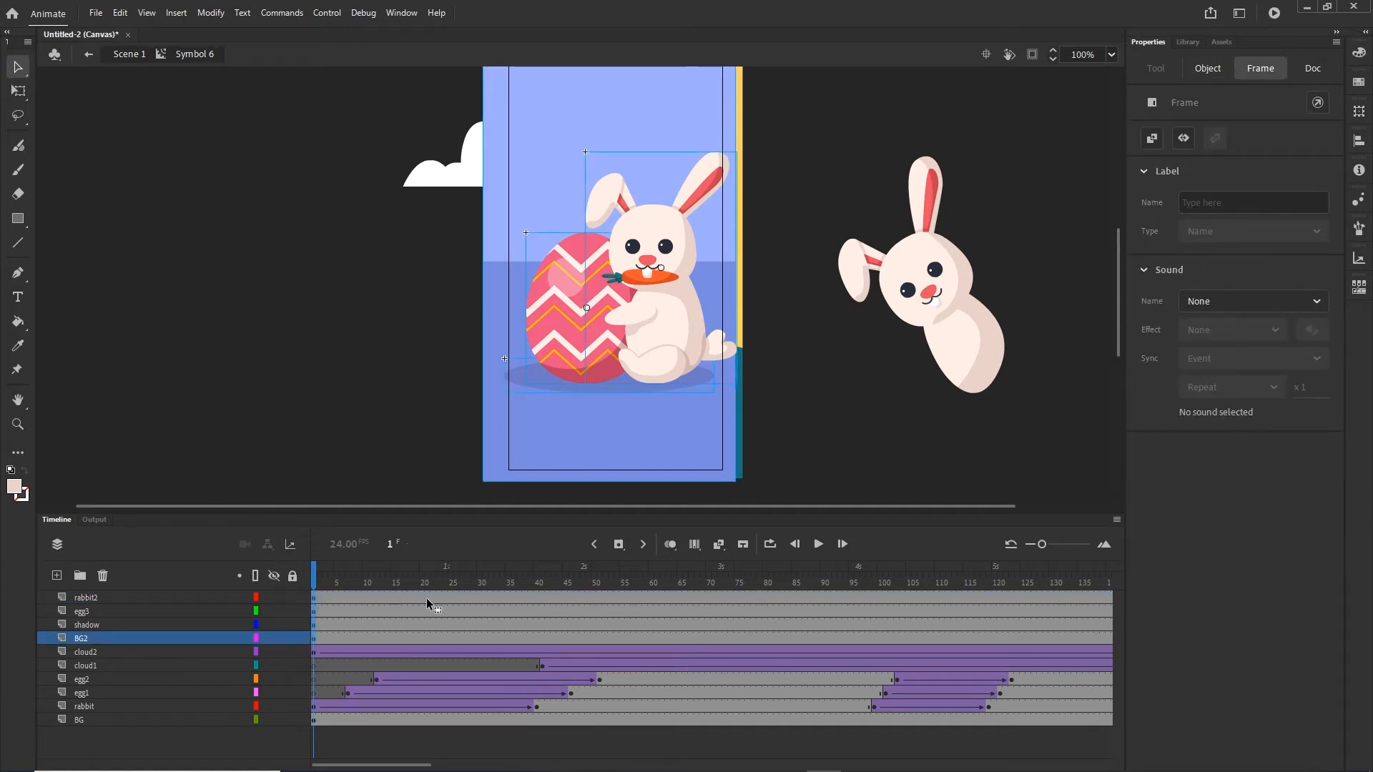
{"action": "left_click_drag", "start_coordinate": [921, 585], "coordinate": [881, 617]}
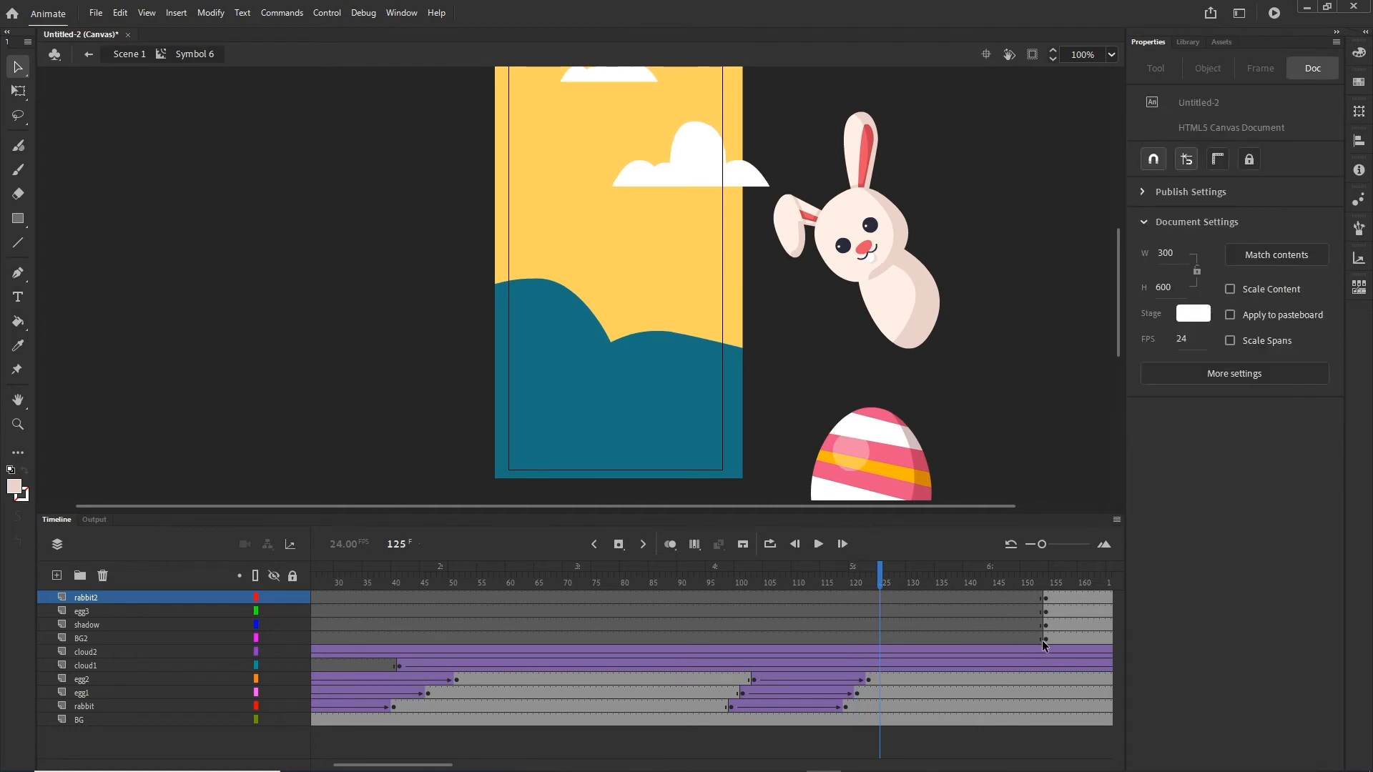
{"action": "left_click_drag", "start_coordinate": [1042, 640], "coordinate": [1046, 600]}
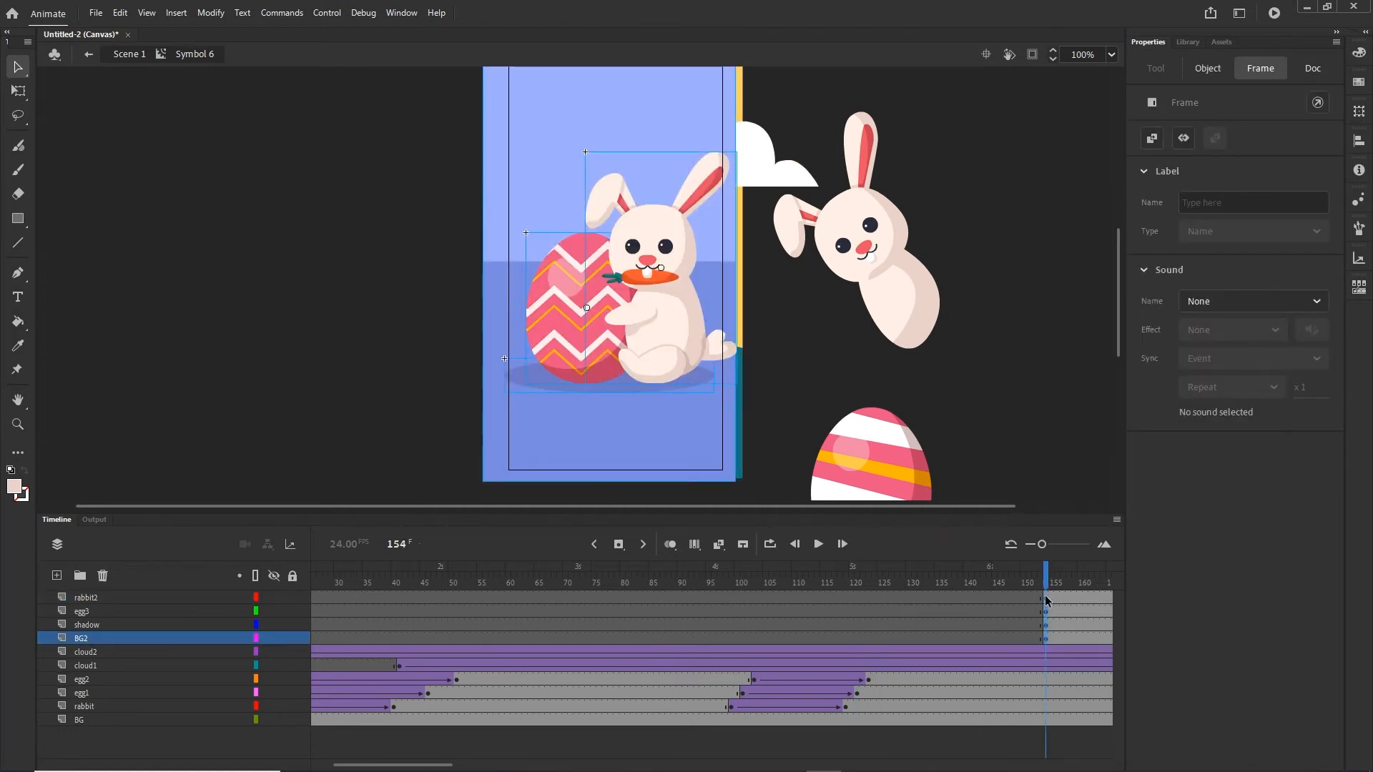
{"action": "left_click_drag", "start_coordinate": [873, 591], "coordinate": [806, 574]}
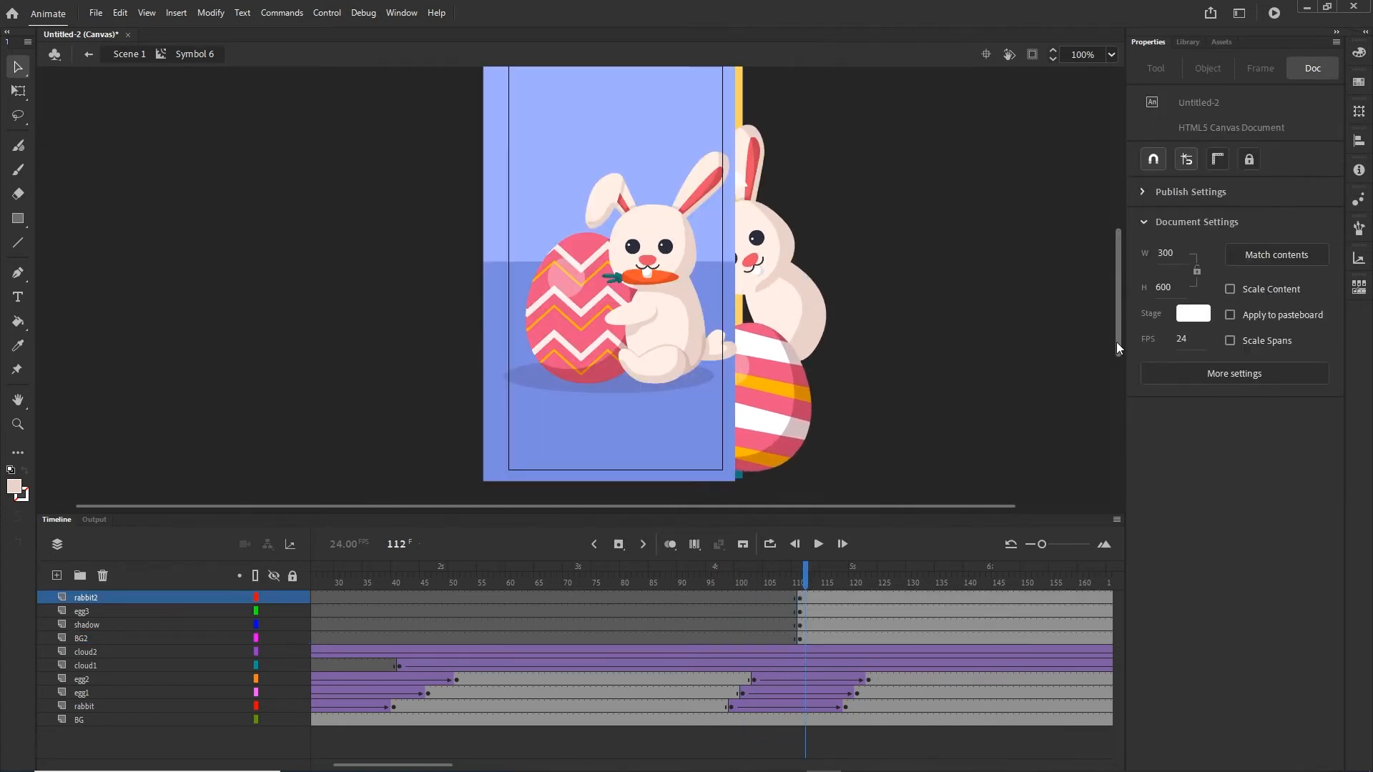
Insert a keyframe at frame 135 on the BG2 layer for the blue background's final position.
{"action": "scroll", "coordinate": [1118, 339], "scroll_direction": "up", "scroll_amount": 2}
{"action": "left_click", "coordinate": [593, 197]}
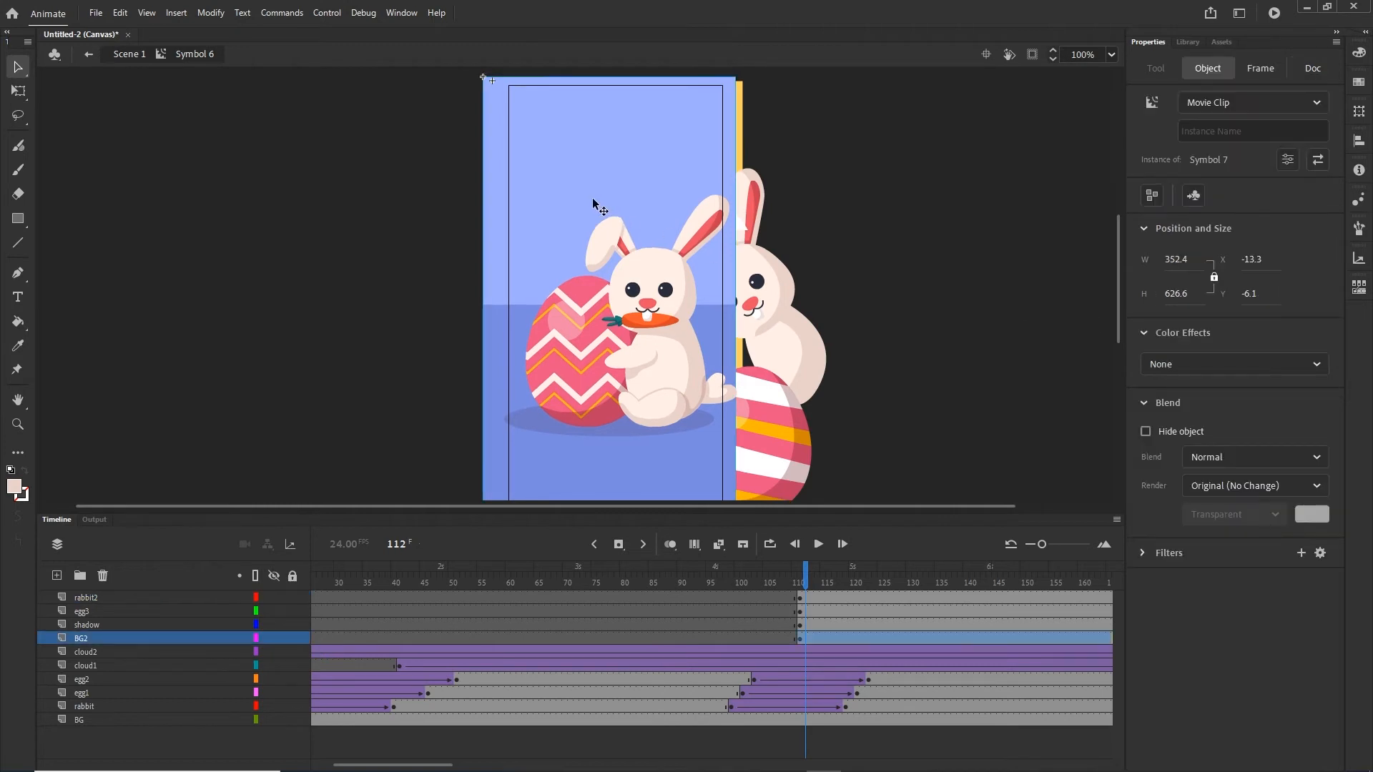
{"action": "left_click_drag", "start_coordinate": [458, 764], "coordinate": [494, 764]}
{"action": "left_click", "coordinate": [692, 637]}
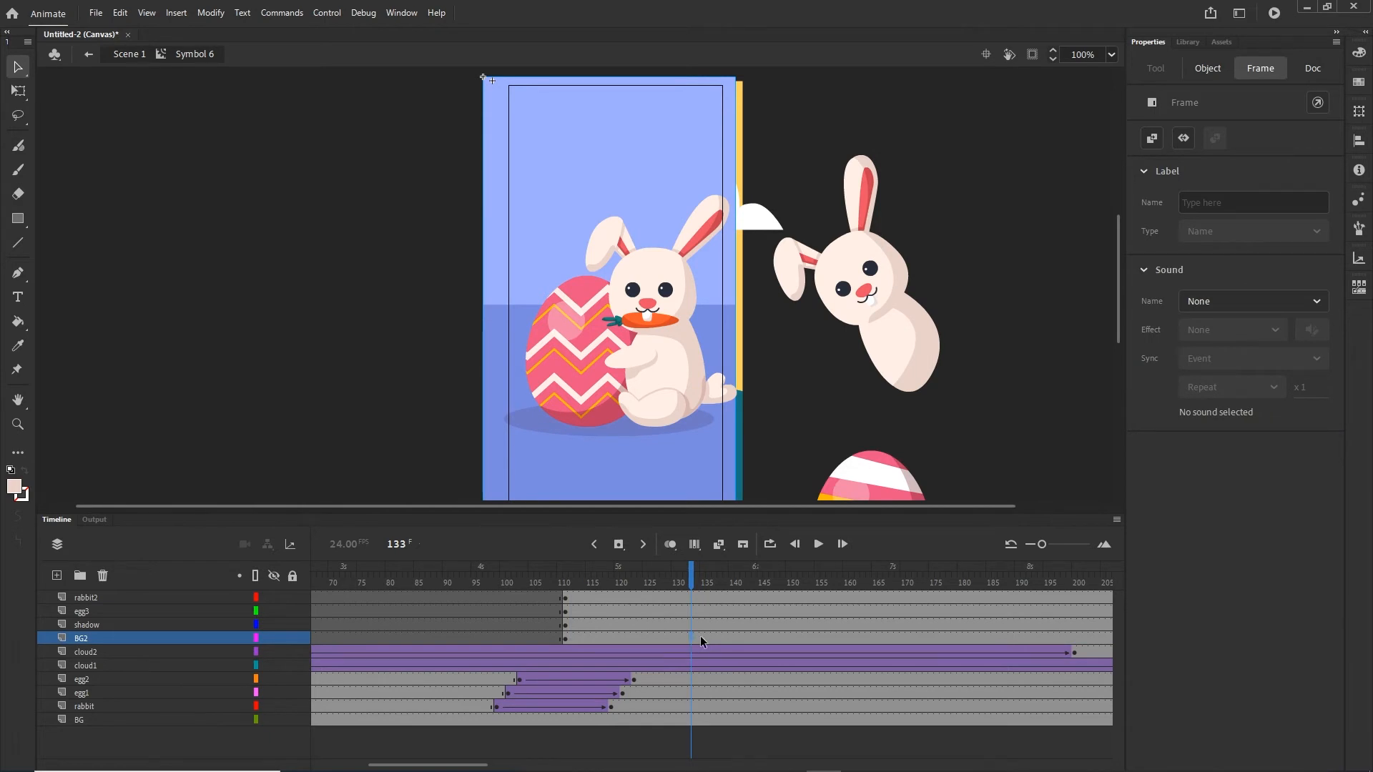
{"action": "left_click", "coordinate": [701, 639]}
{"action": "right_click", "coordinate": [701, 637]}
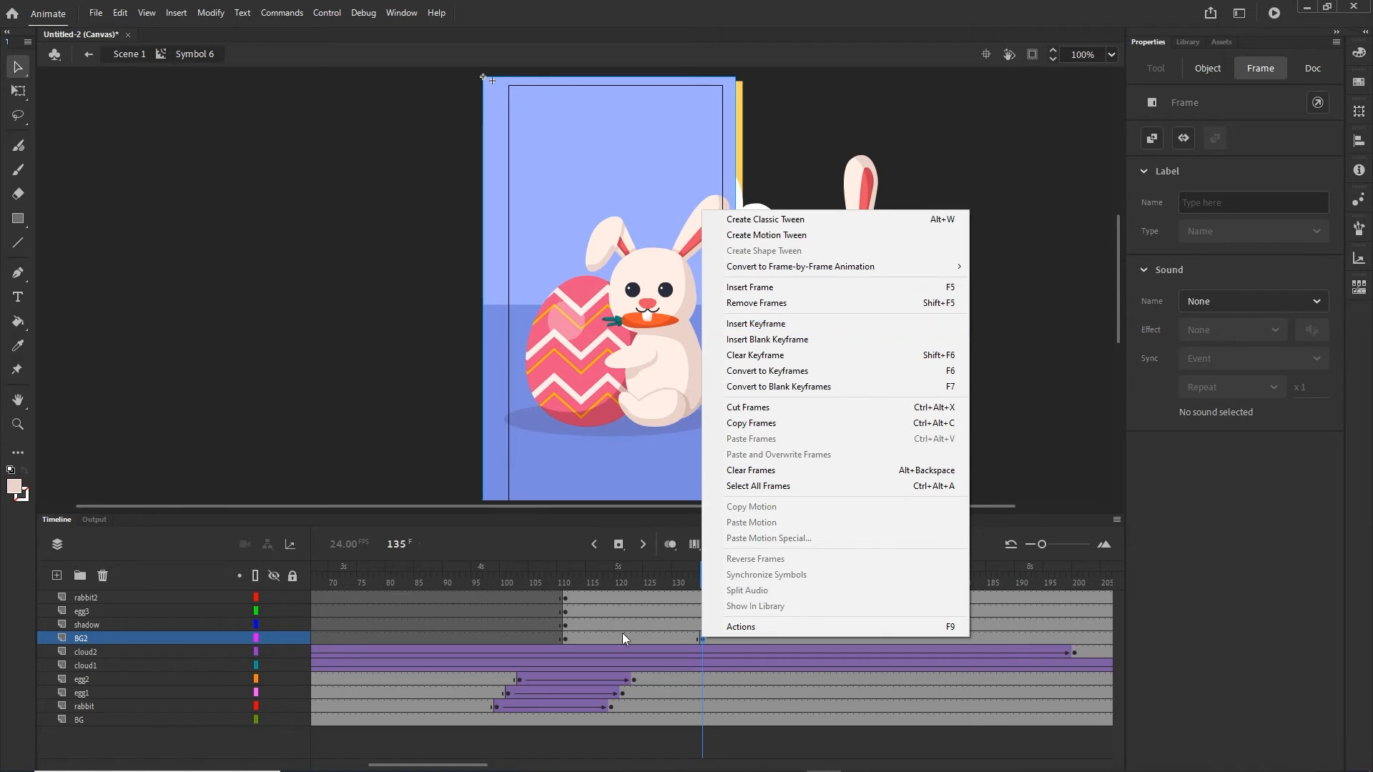
Move the blue background on BG2 at frame 111 straight up until it sits above the stage.
{"action": "left_click", "coordinate": [565, 639]}
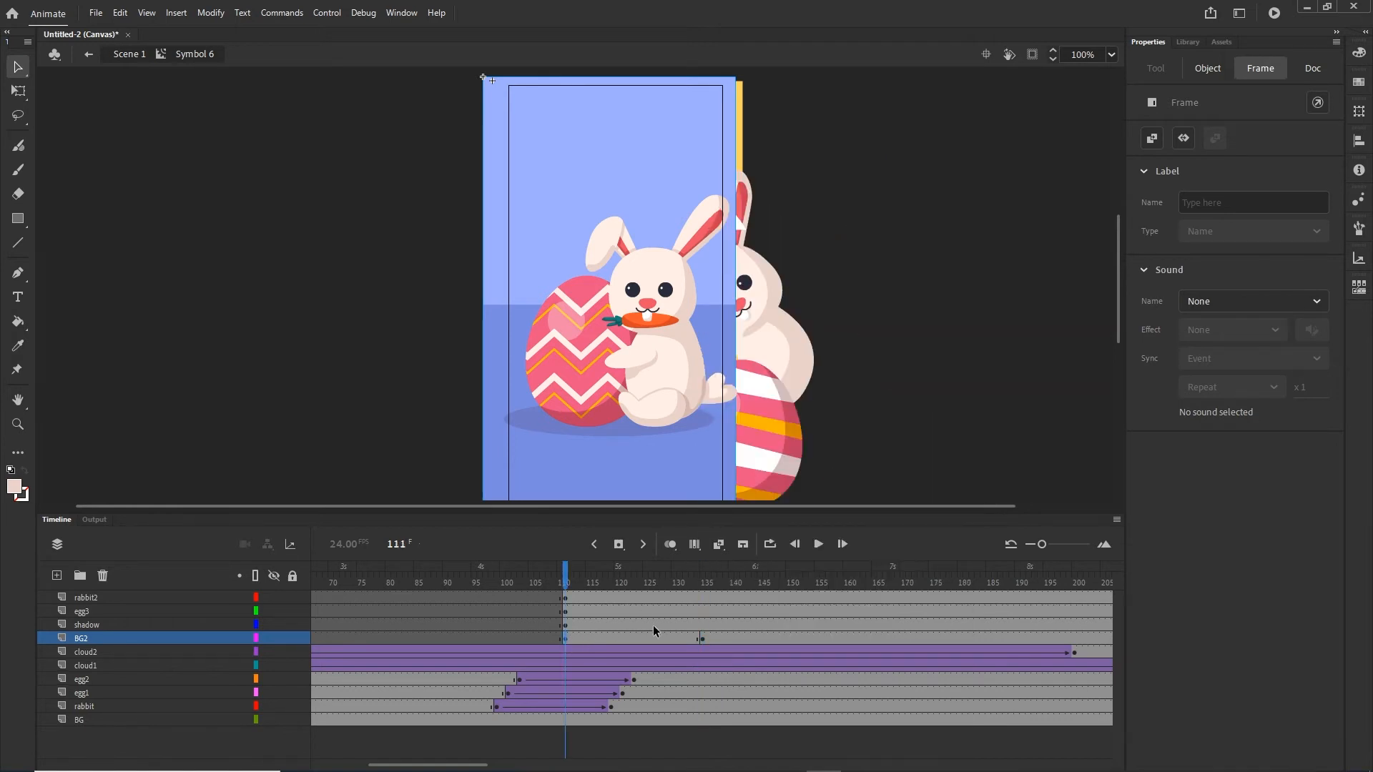
{"action": "key", "text": "shift+Up"}
{"action": "key", "text": "shift+Up"}
{"action": "key", "text": "shift+Up"}
{"action": "key", "text": "shift+Up"}
{"action": "key", "text": "shift+Up"}
{"action": "key", "text": "shift+Up"}
{"action": "key", "text": "shift+Up"}
{"action": "key", "text": "shift+Up"}
{"action": "key", "text": "shift+Up"}
{"action": "key", "text": "shift+Up"}
{"action": "key", "text": "shift+Up"}
{"action": "key", "text": "shift+Up"}
{"action": "key", "text": "shift+Up"}
{"action": "key", "text": "shift+Up"}
{"action": "key", "text": "shift+Up"}
{"action": "key", "text": "shift+Up"}
{"action": "key", "text": "shift+Up"}
{"action": "key", "text": "shift+Up"}
{"action": "key", "text": "shift+Up"}
{"action": "key", "text": "shift+Up"}
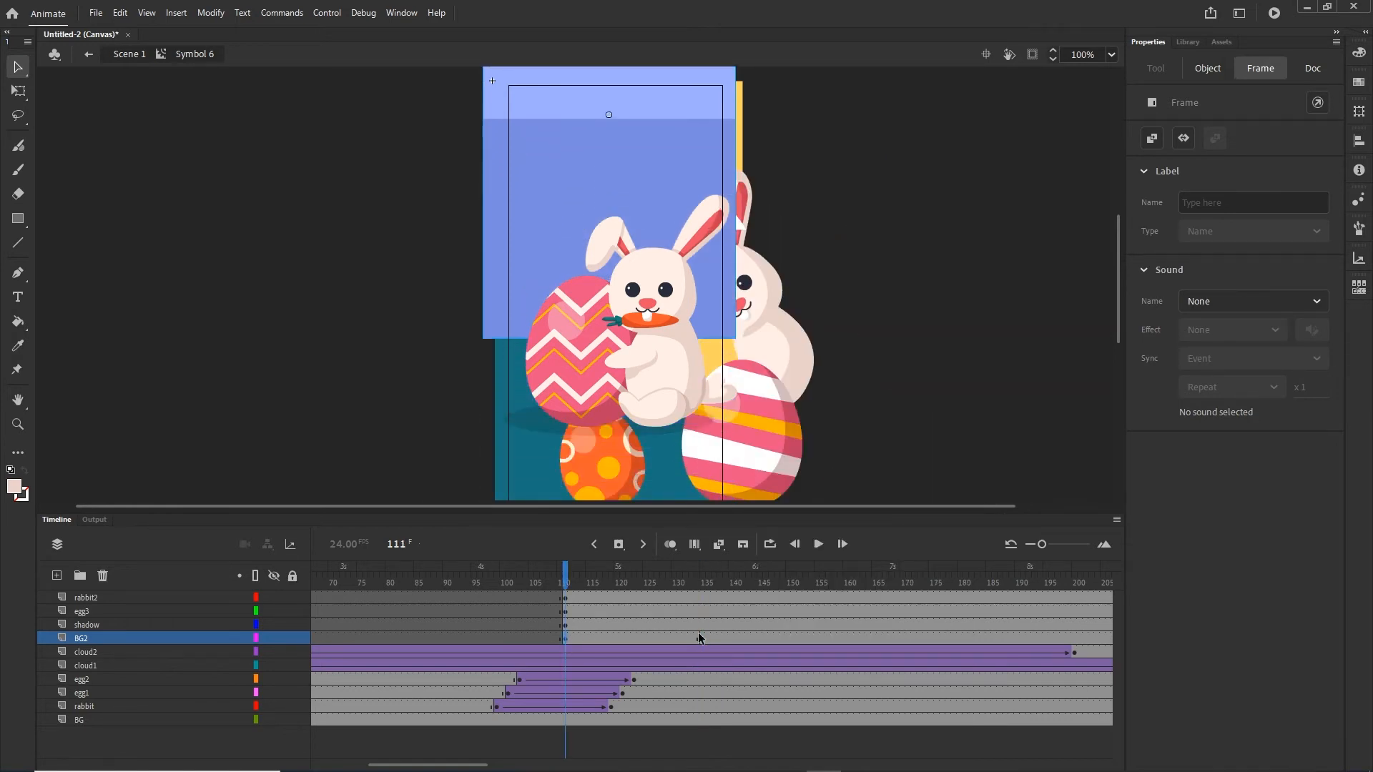
{"action": "key", "text": "shift+Up"}
{"action": "key", "text": "shift+Up"}
{"action": "key", "text": "shift+Up"}
{"action": "key", "text": "shift+Up"}
{"action": "key", "text": "shift+Up"}
{"action": "key", "text": "shift+Up"}
{"action": "key", "text": "shift+Up"}
{"action": "key", "text": "shift+Up"}
{"action": "key", "text": "shift+Up"}
{"action": "key", "text": "shift+Up"}
{"action": "key", "text": "shift+Up"}
{"action": "key", "text": "shift+Up"}
{"action": "key", "text": "shift+Up"}
{"action": "key", "text": "shift+Up"}
{"action": "key", "text": "shift+Up"}
{"action": "key", "text": "shift+Up"}
{"action": "key", "text": "shift+Up"}
{"action": "key", "text": "shift+Up"}
{"action": "key", "text": "shift+Up"}
{"action": "key", "text": "shift+Up"}
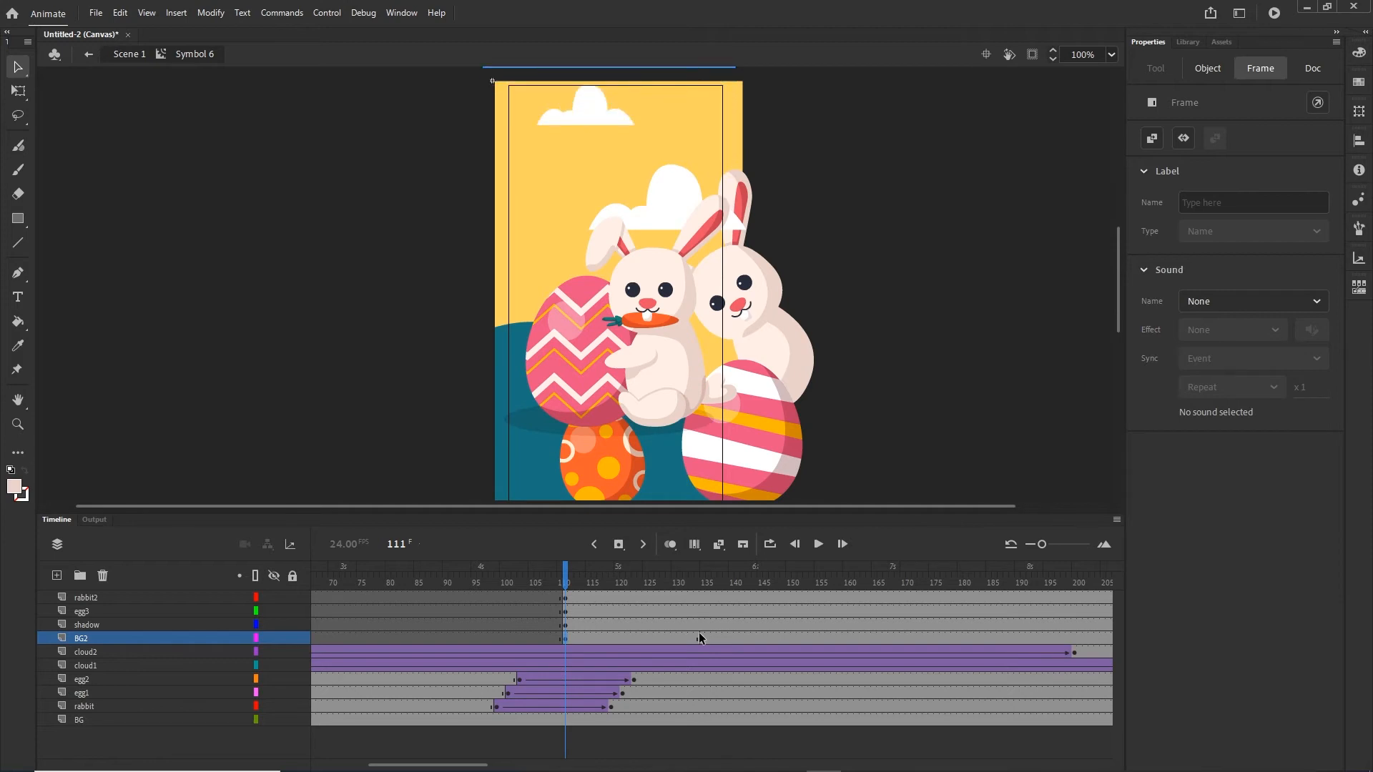
Create a classic tween between the two BG2 keyframes and scrub through it to preview the background sliding down.
{"action": "left_click", "coordinate": [644, 637]}
{"action": "right_click", "coordinate": [644, 637]}
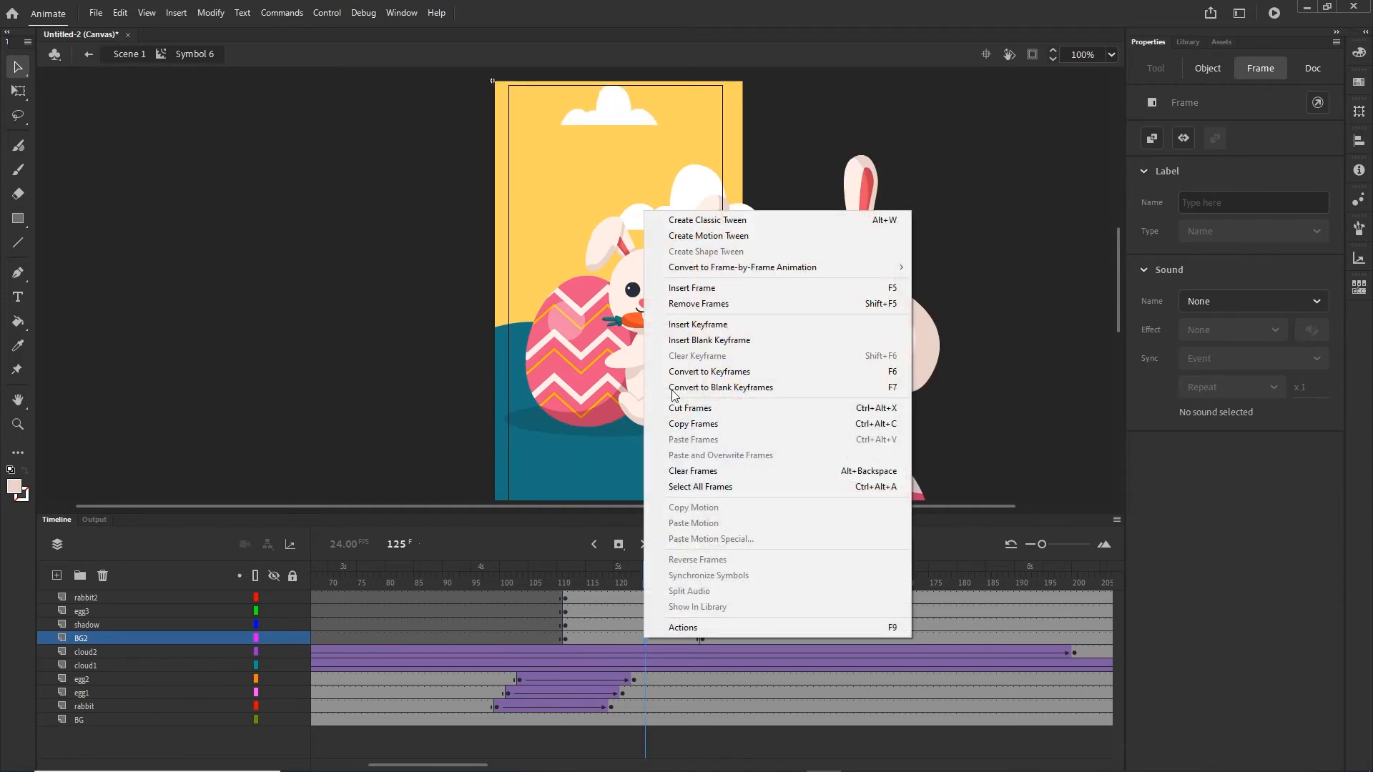
{"action": "left_click", "coordinate": [695, 222]}
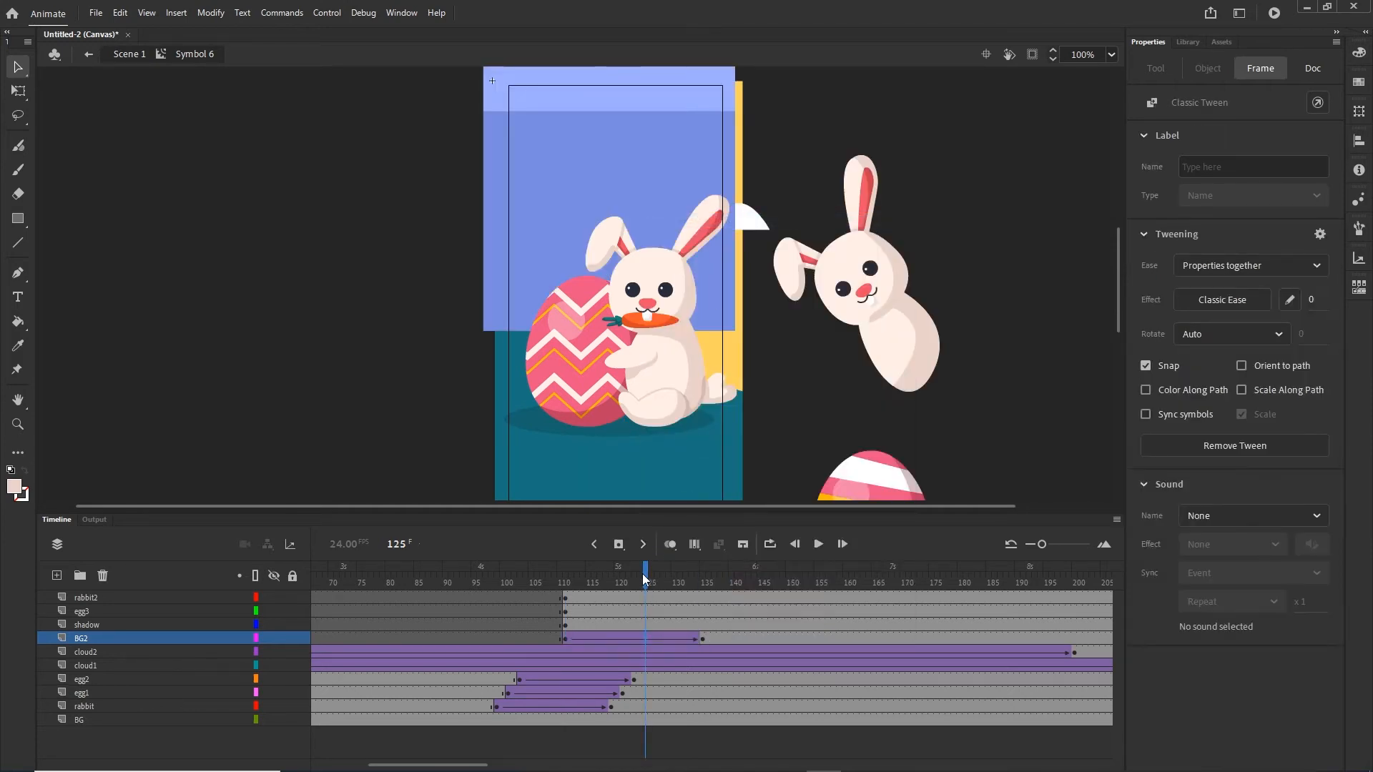
{"action": "left_click_drag", "start_coordinate": [645, 579], "coordinate": [684, 574]}
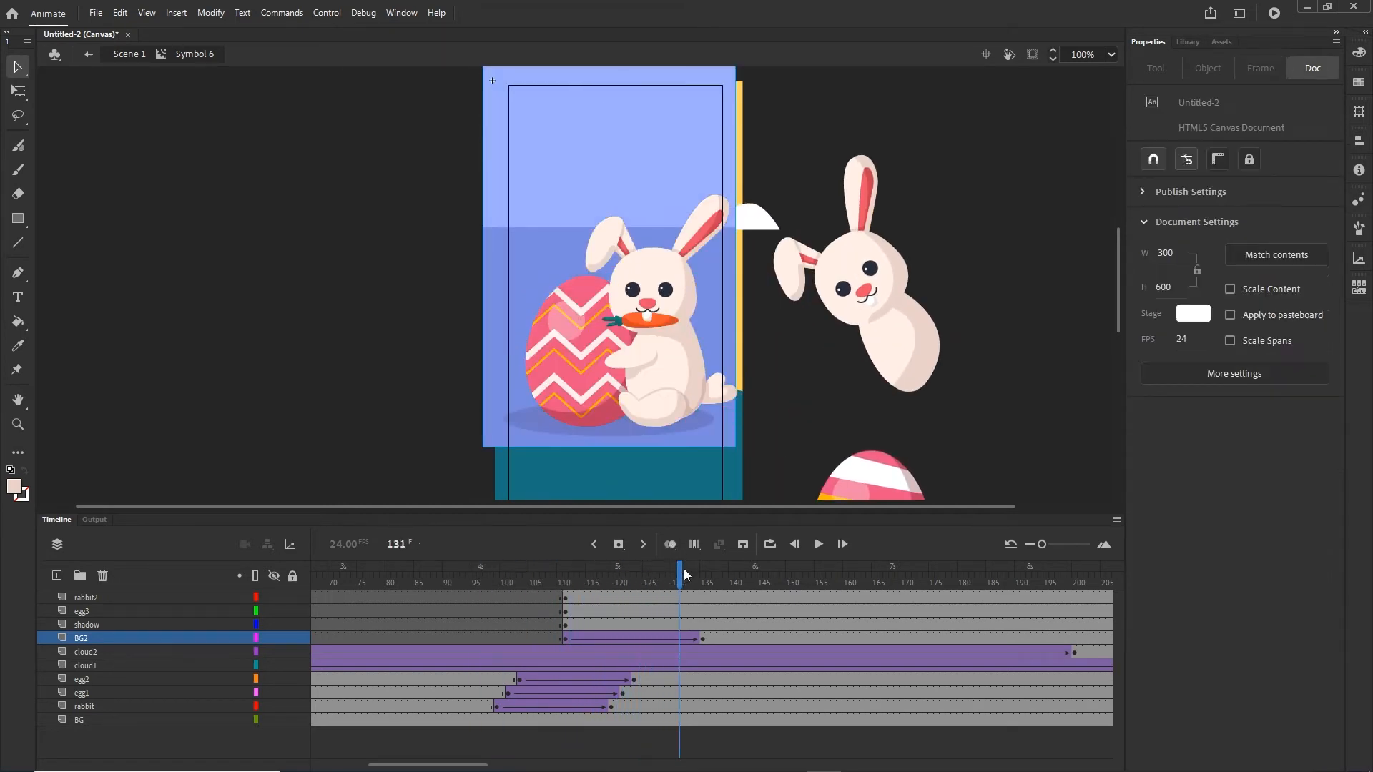
Shift the BG2 tween to start at frame 96 and place its end keyframe at frame 128.
{"action": "left_click", "coordinate": [702, 640]}
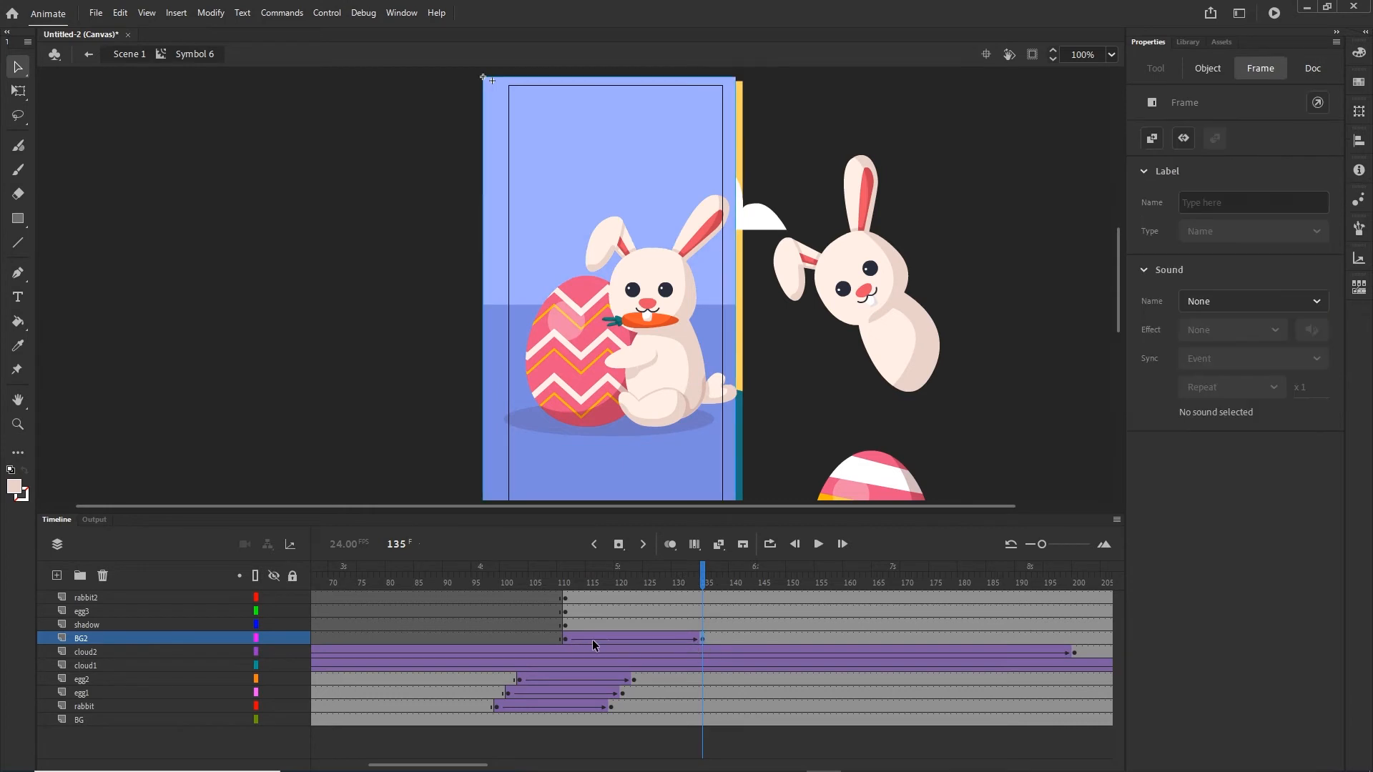
{"action": "left_click", "coordinate": [566, 640]}
{"action": "left_click_drag", "start_coordinate": [565, 639], "coordinate": [478, 640]}
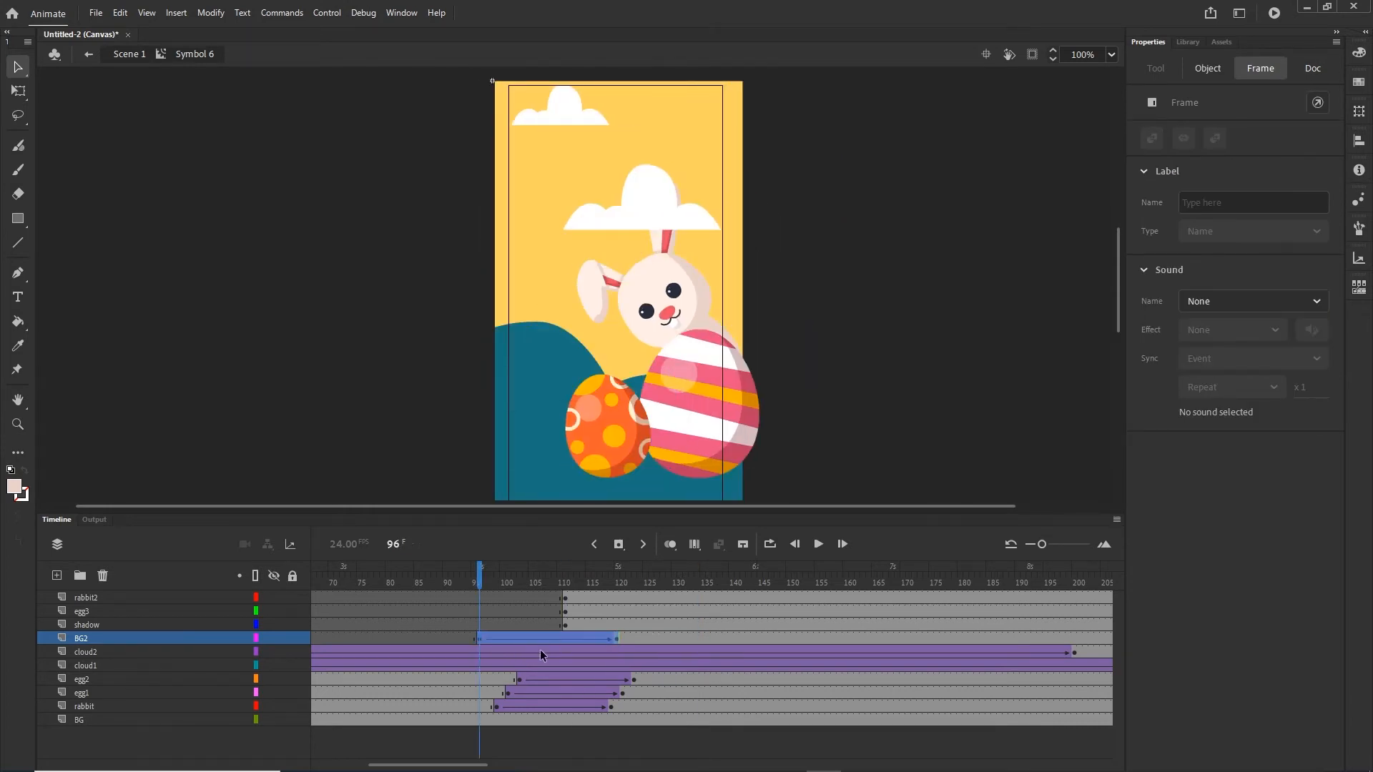
{"action": "left_click", "coordinate": [617, 639]}
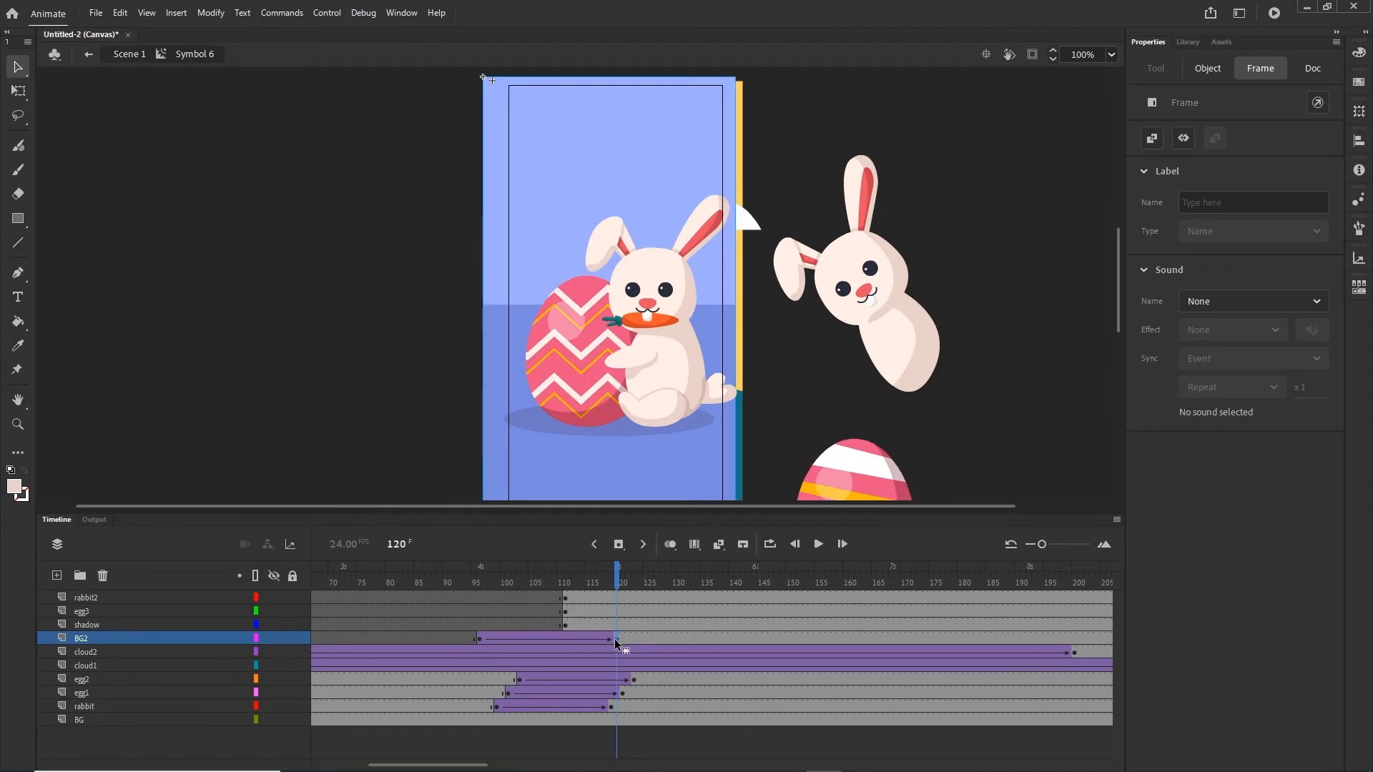
{"action": "left_click_drag", "start_coordinate": [659, 636], "coordinate": [663, 635]}
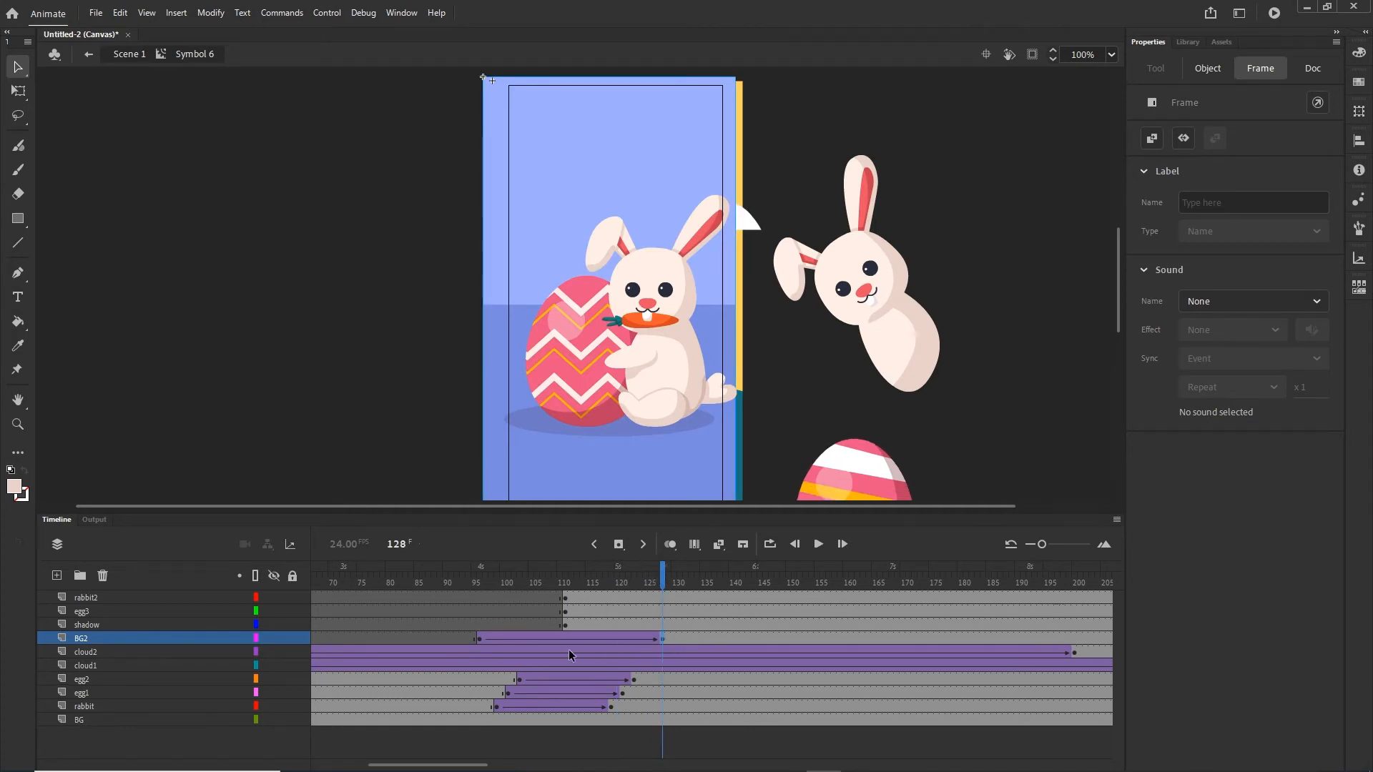
Apply the Ease Out Quad effect to the BG2 tween and preview the motion.
{"action": "left_click", "coordinate": [479, 640]}
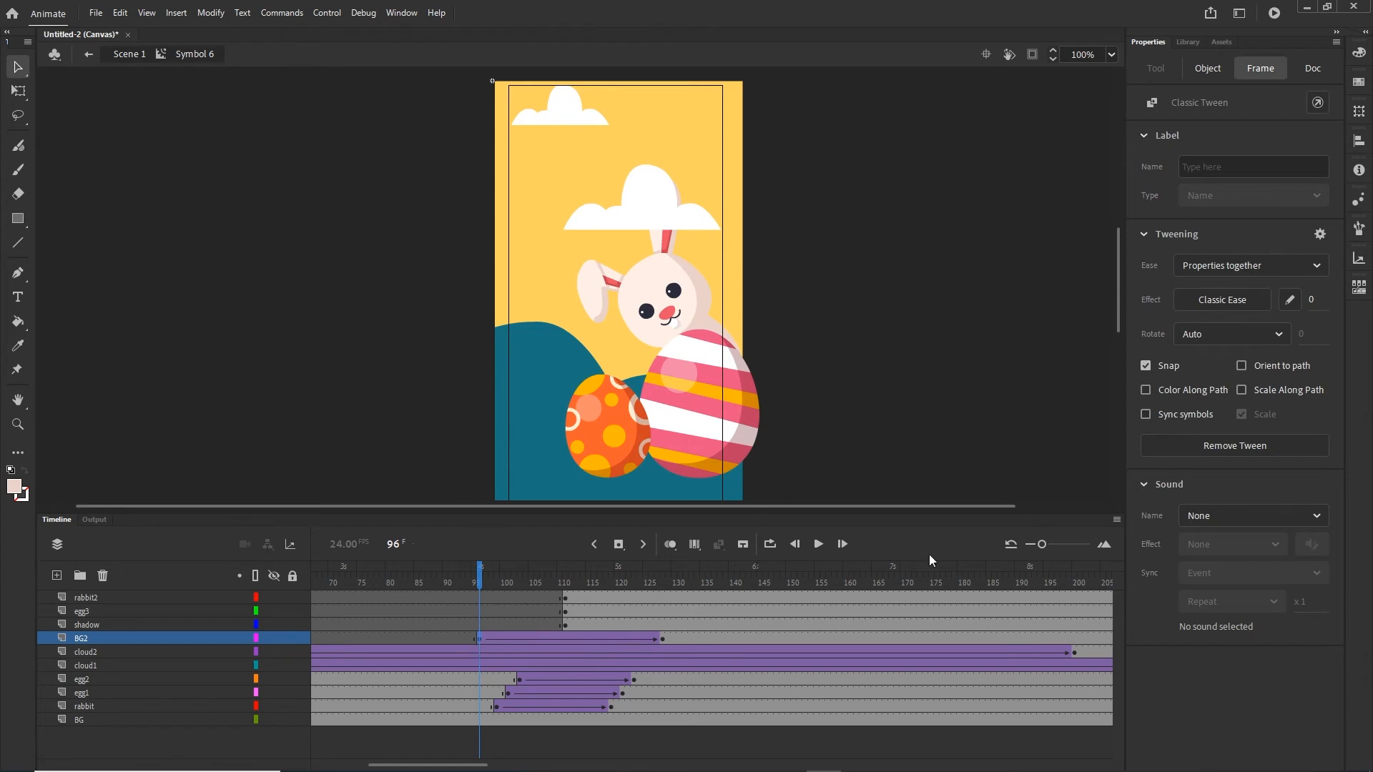
{"action": "left_click", "coordinate": [1234, 306]}
{"action": "left_click", "coordinate": [887, 399]}
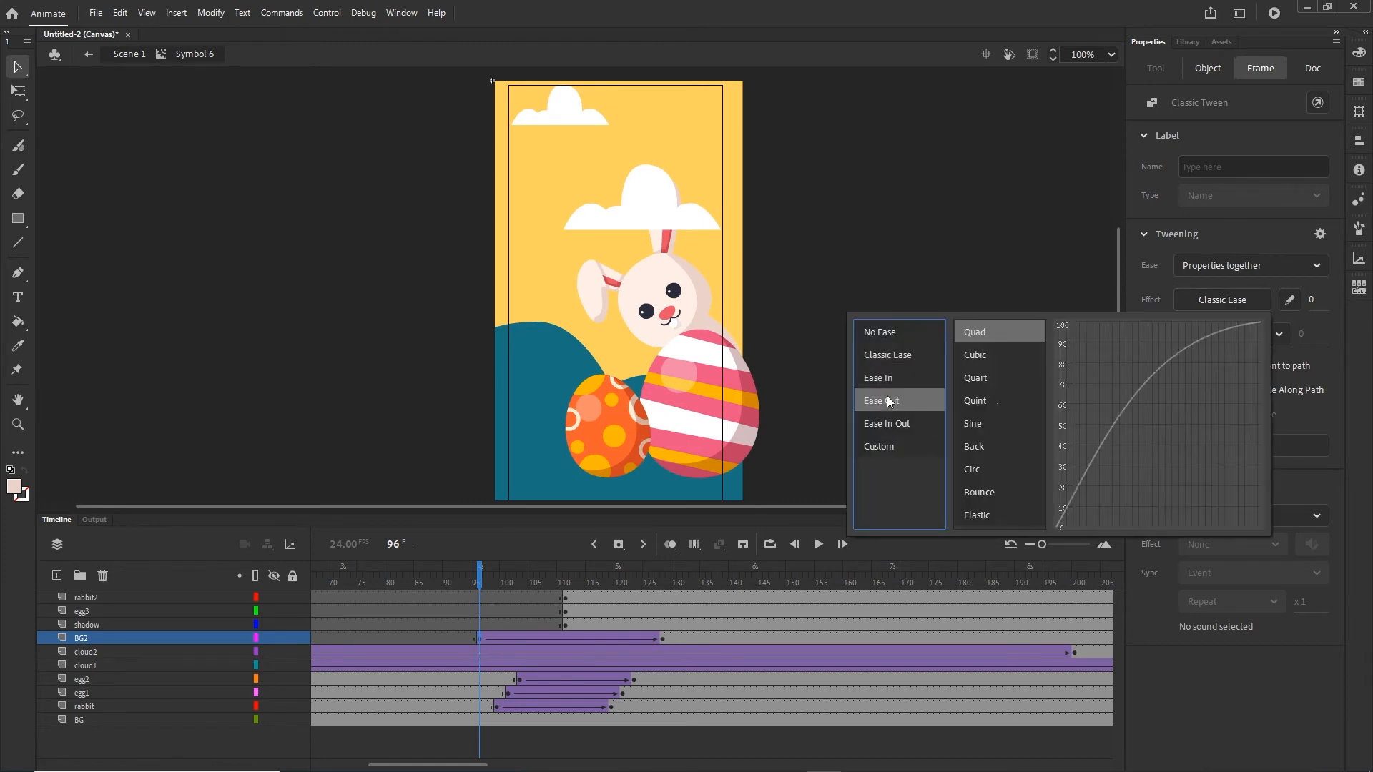
{"action": "double_click", "coordinate": [978, 329]}
{"action": "left_click_drag", "start_coordinate": [480, 578], "coordinate": [641, 557]}
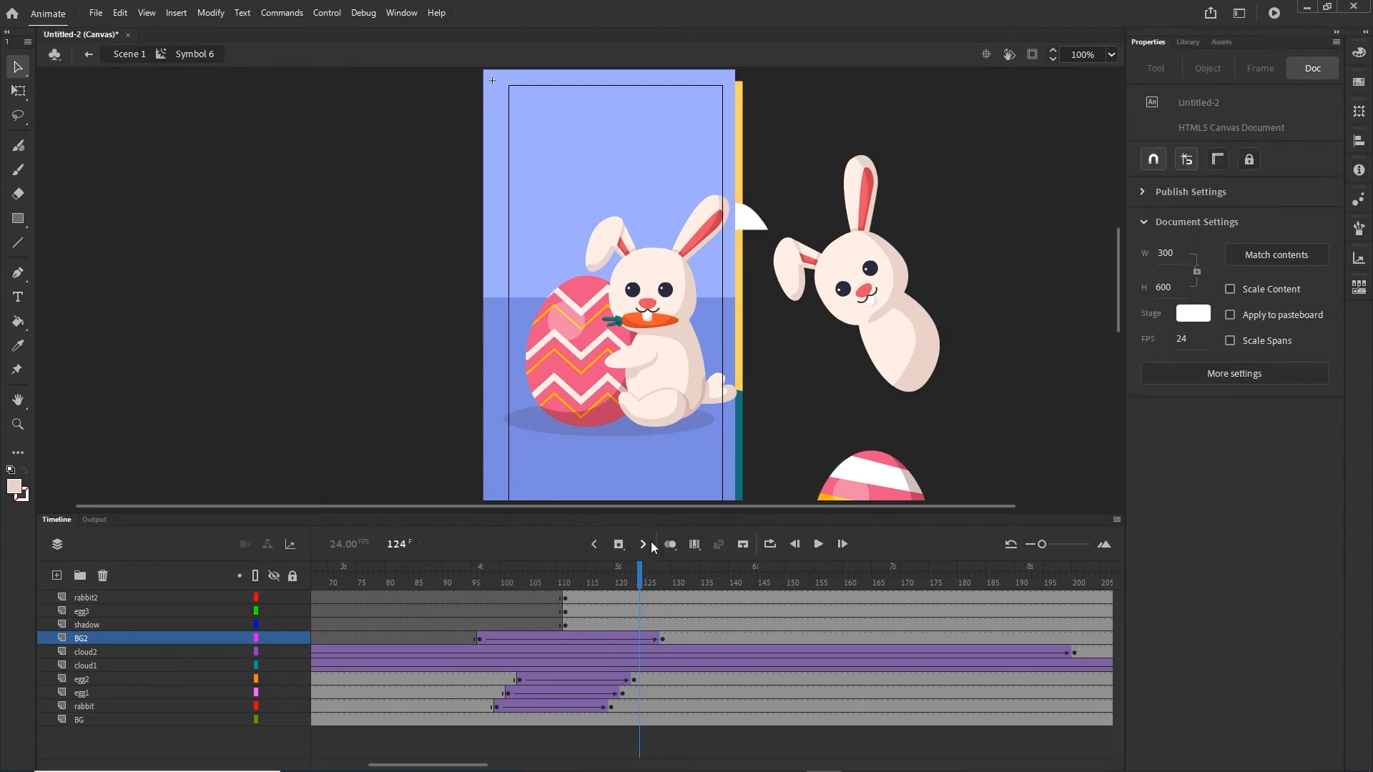
Move the starting keyframes of the rabbit2, egg3 and shadow layers to frame 129.
{"action": "left_click", "coordinate": [564, 625]}
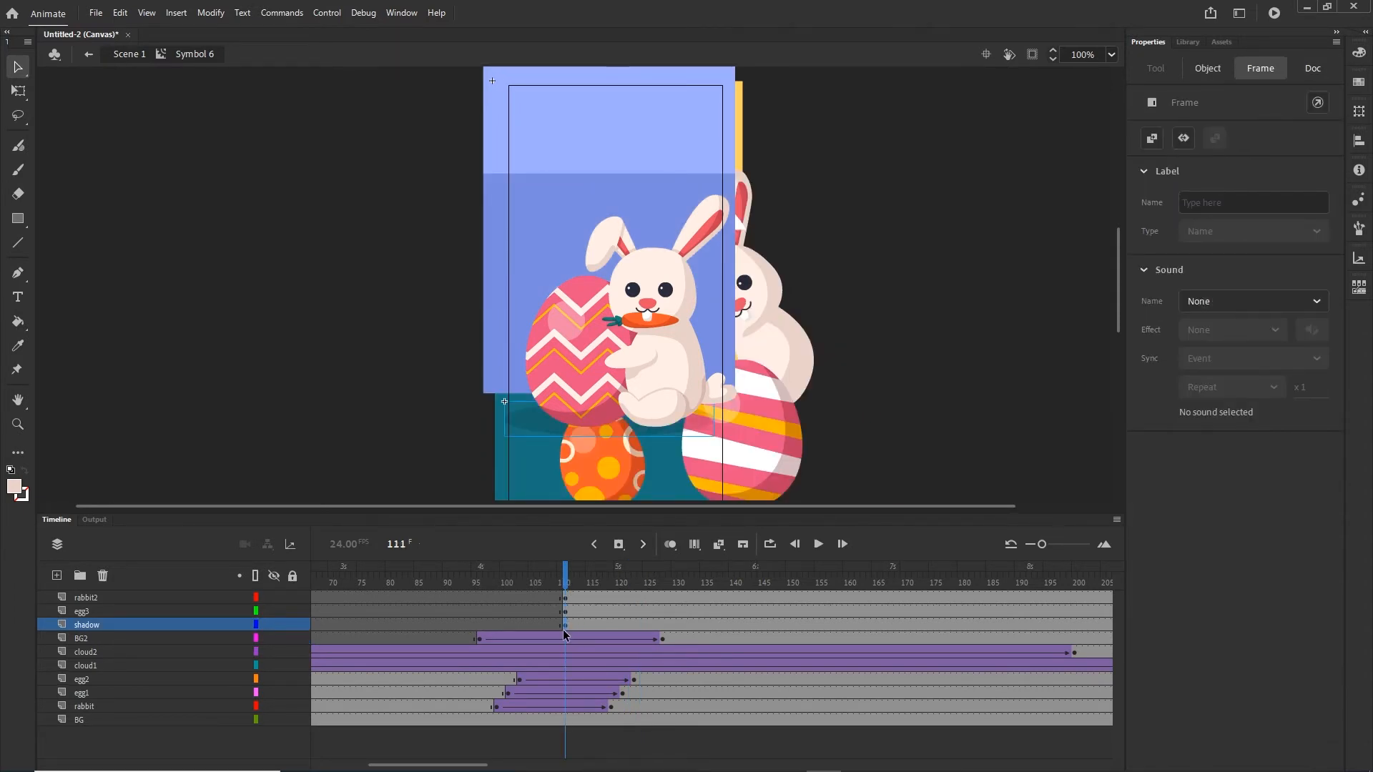
{"action": "left_click", "coordinate": [561, 598], "text": "shift"}
{"action": "left_click", "coordinate": [566, 625]}
{"action": "left_click_drag", "start_coordinate": [566, 605], "coordinate": [666, 594]}
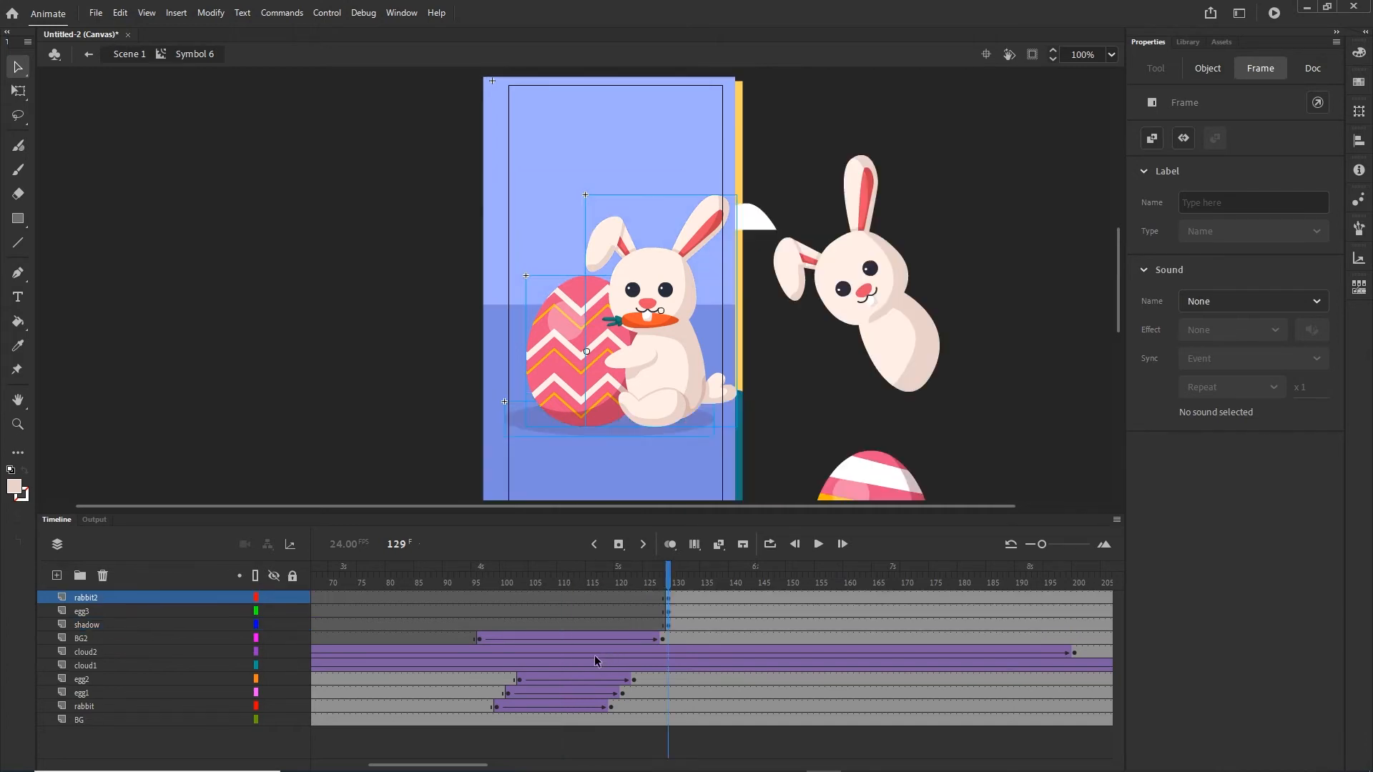
Insert a shadow keyframe at frame 151 and scale the ellipse at frame 129 down about its centre to about 110 × 18 px.
{"action": "left_click_drag", "start_coordinate": [440, 764], "coordinate": [466, 764]}
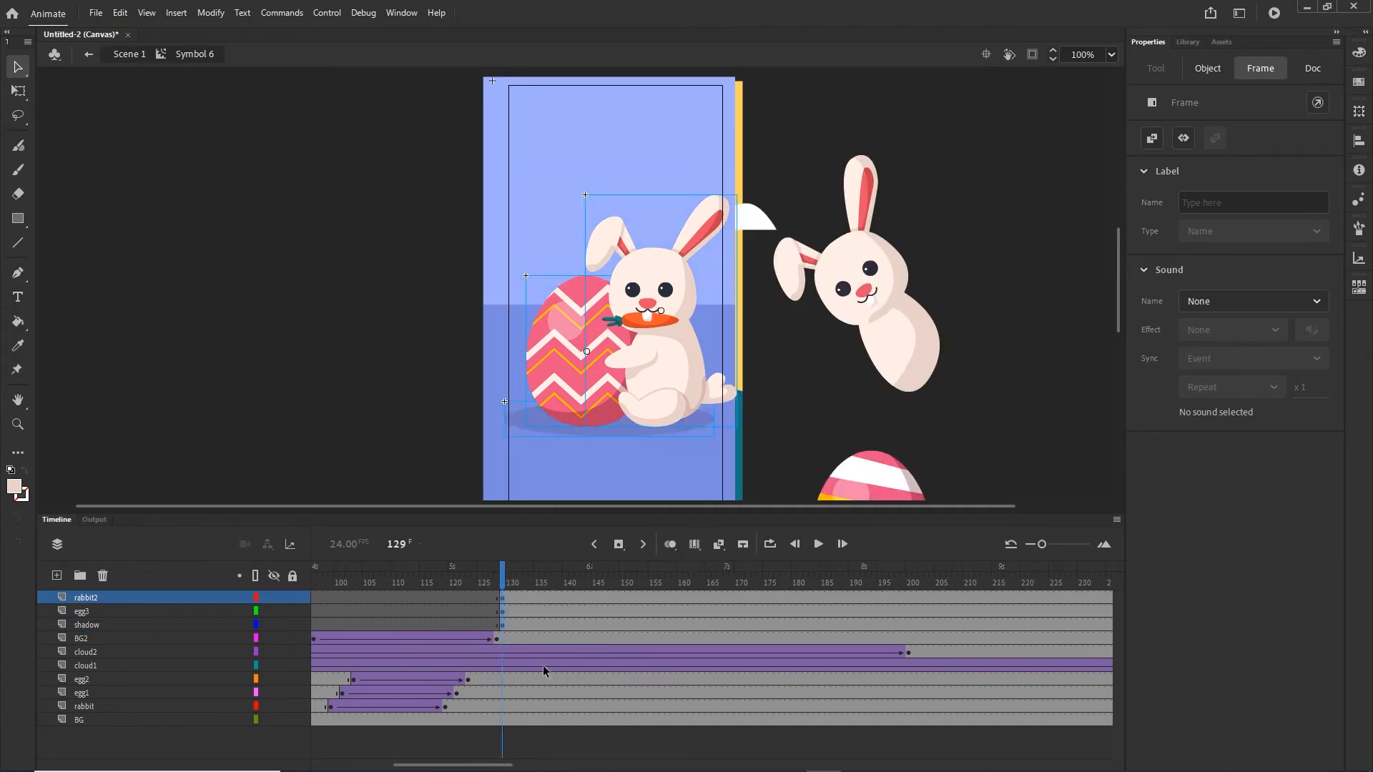
{"action": "left_click", "coordinate": [627, 620]}
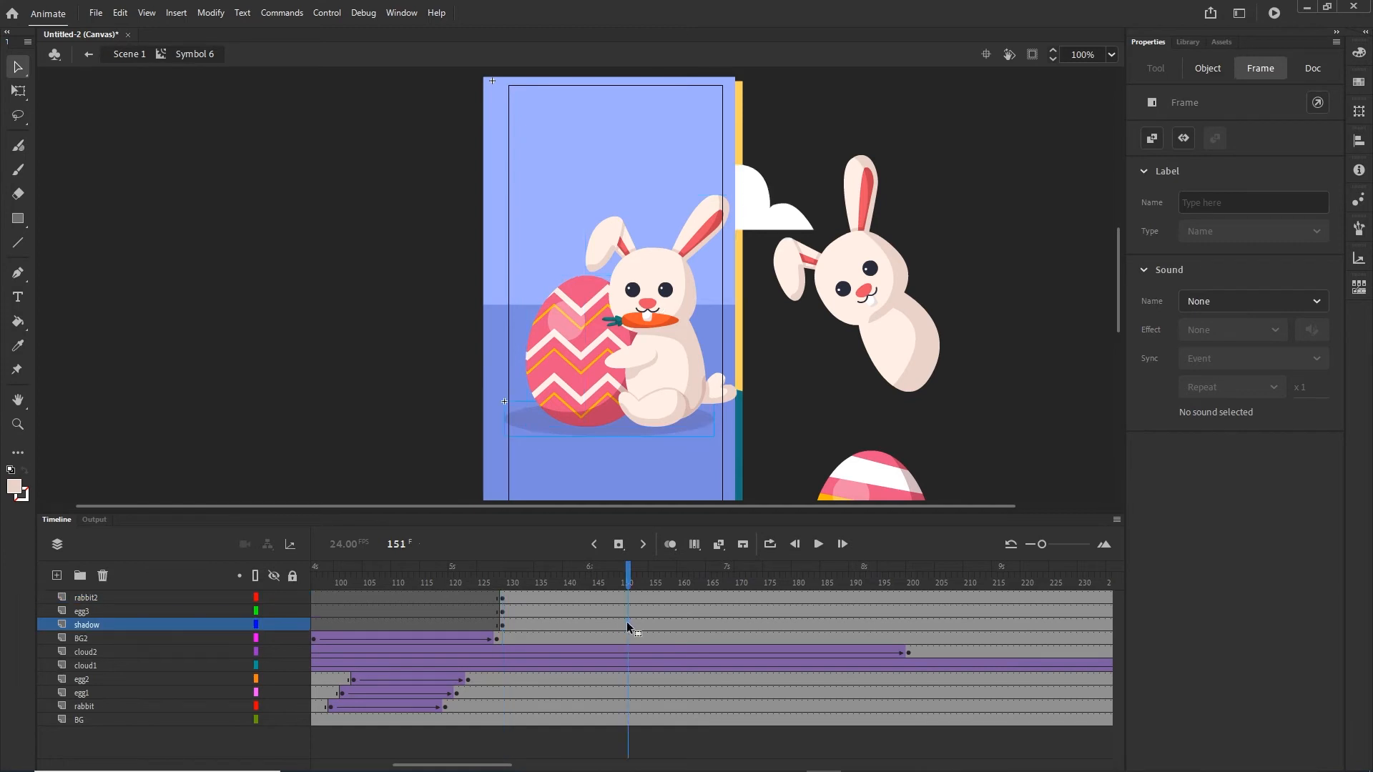
{"action": "key", "text": "F6"}
{"action": "left_click", "coordinate": [502, 627]}
{"action": "scroll", "coordinate": [623, 443], "scroll_direction": "up", "scroll_amount": 3}
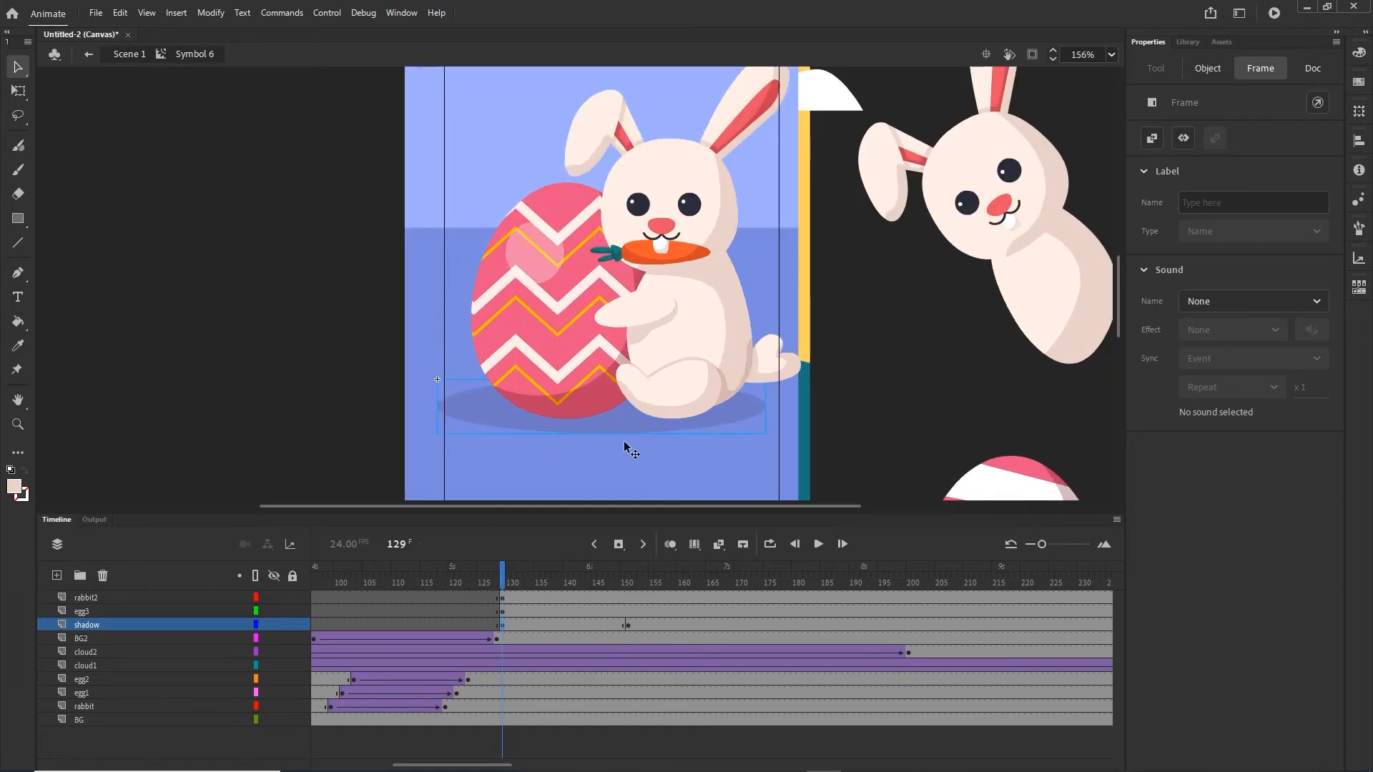
{"action": "left_click", "coordinate": [710, 429]}
{"action": "key", "text": "q"}
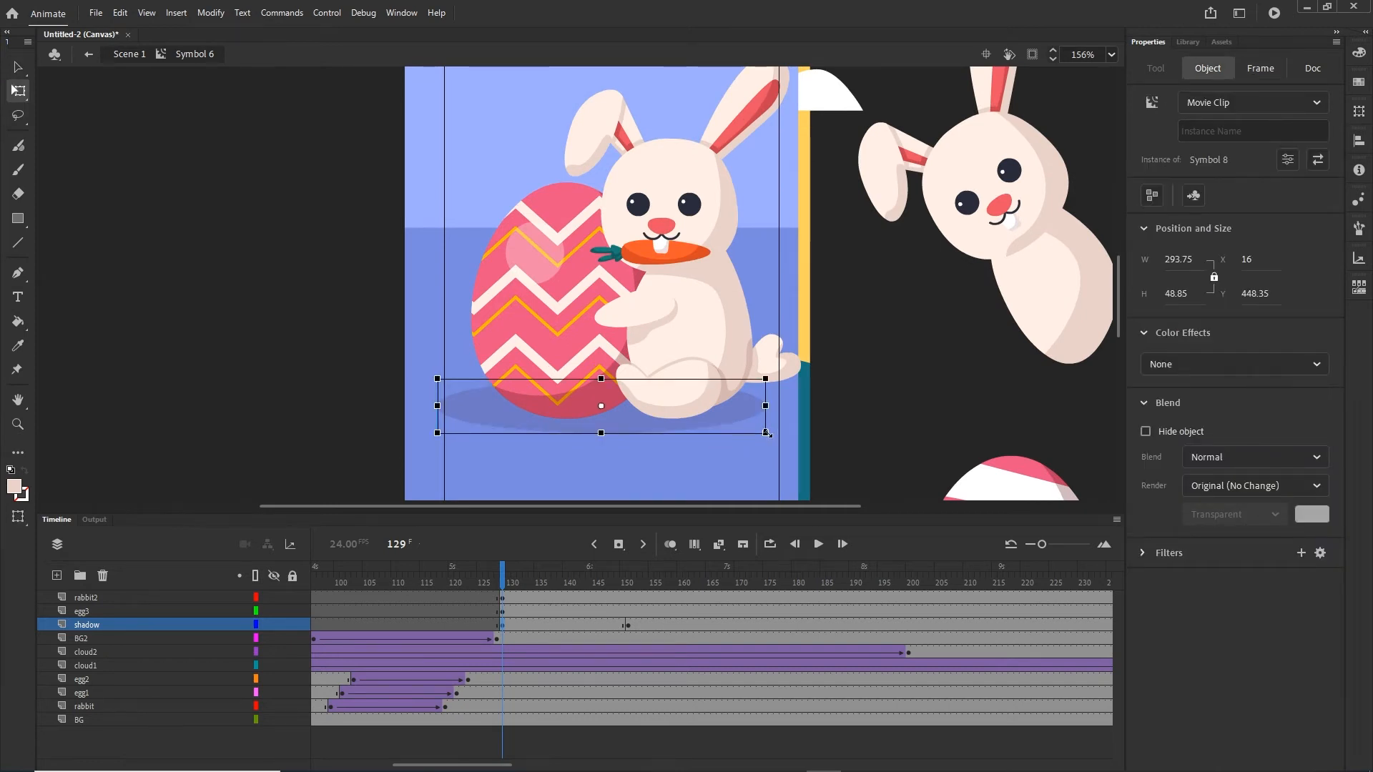
{"action": "left_click_drag", "start_coordinate": [766, 433], "coordinate": [664, 416]}
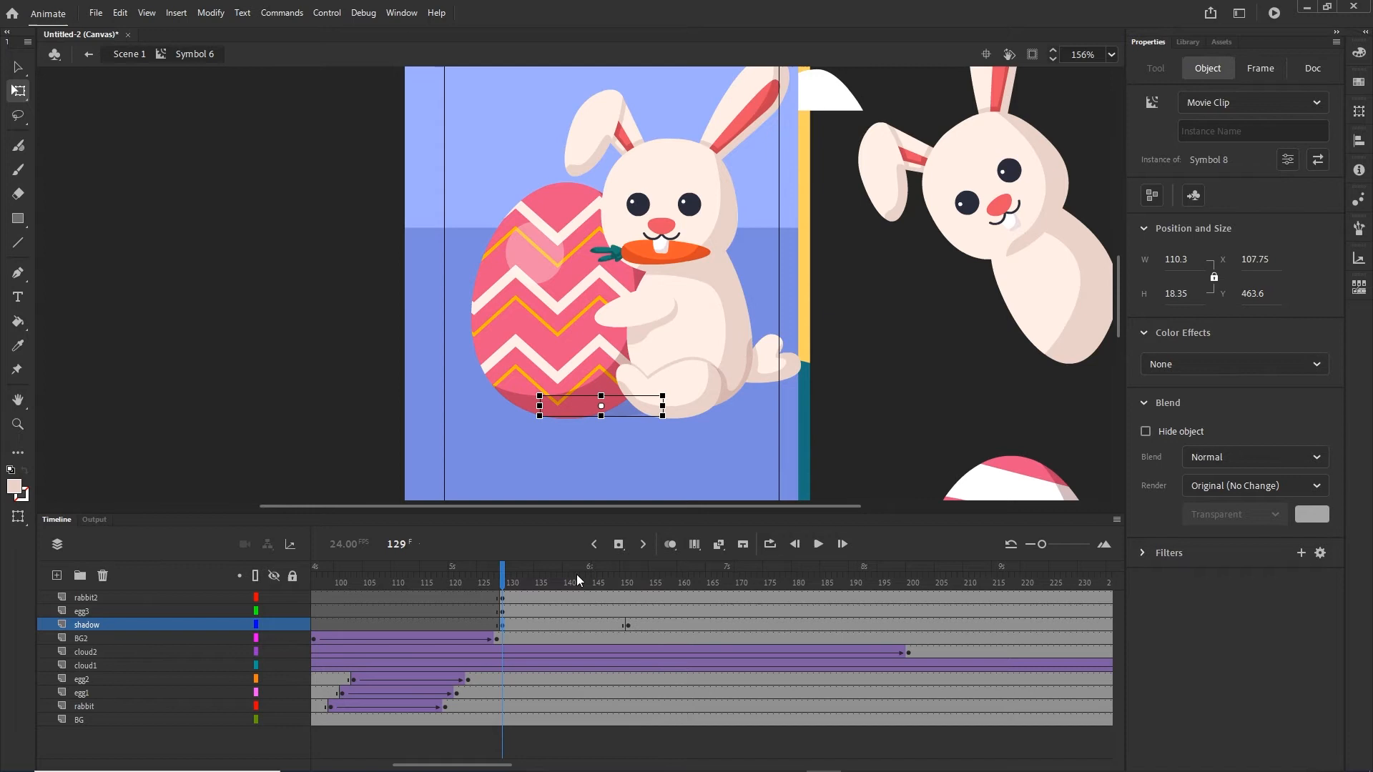
Create a classic tween between the two shadow keyframes and preview the ellipse growing.
{"action": "right_click", "coordinate": [537, 625]}
{"action": "left_click", "coordinate": [594, 209]}
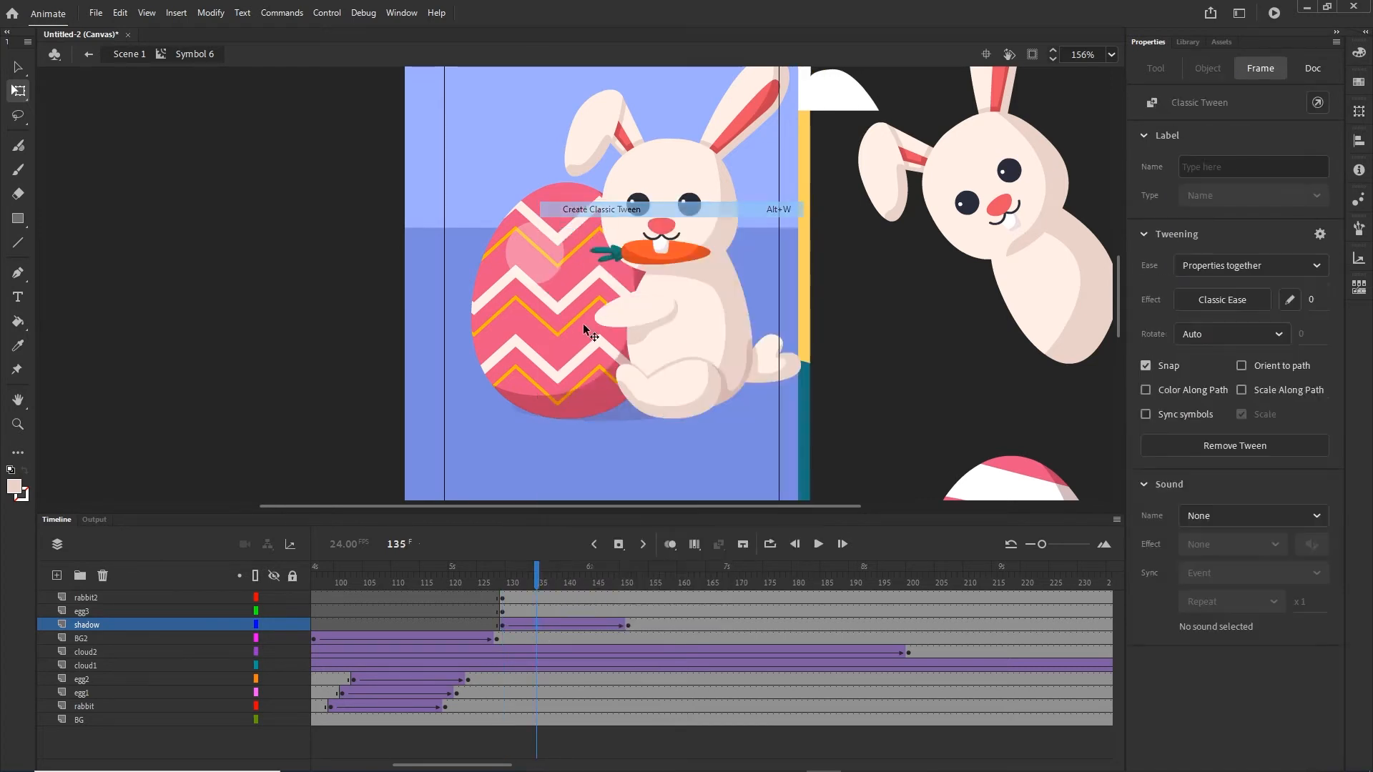
{"action": "left_click_drag", "start_coordinate": [542, 575], "coordinate": [650, 575]}
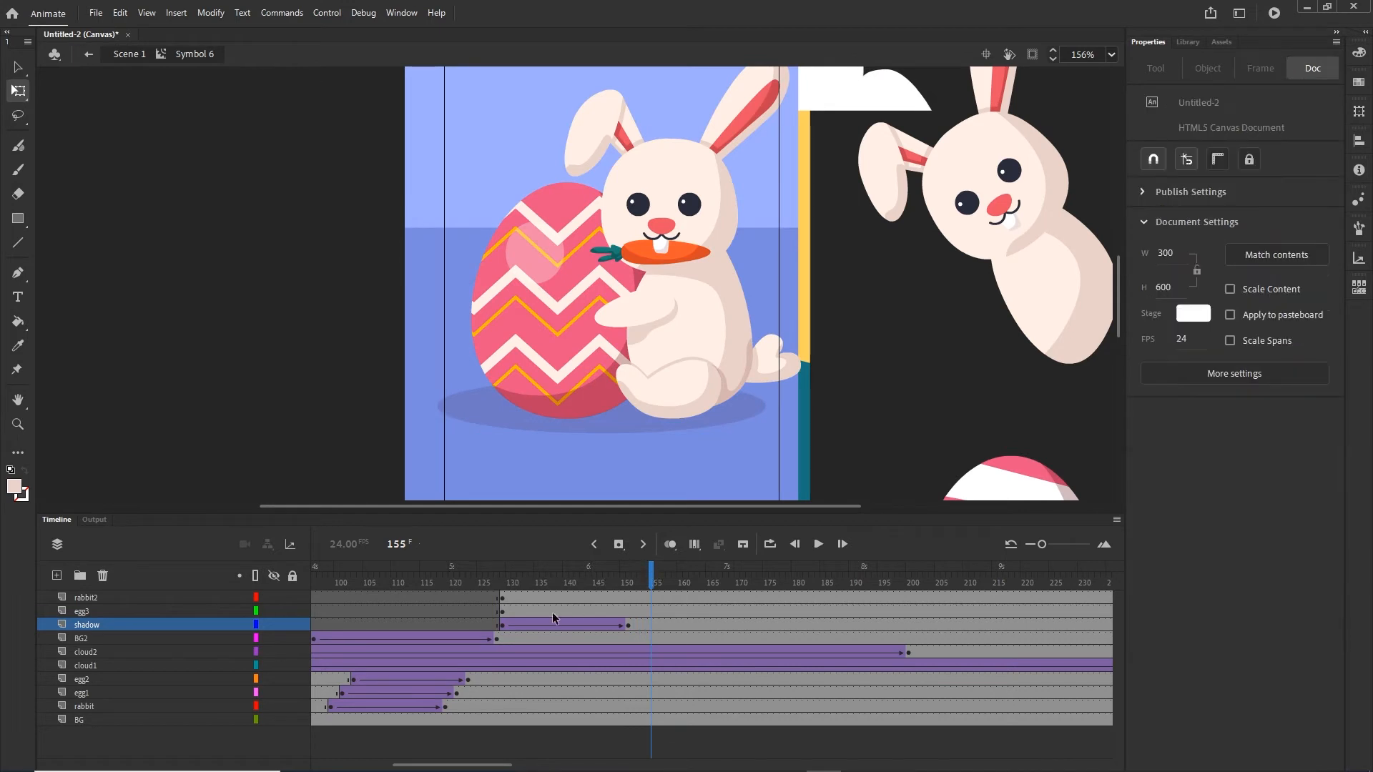
Try shrinking the shadow ellipse at frame 129 to about 44 px wide, and preview it with rabbit2 and egg3 hidden.
{"action": "left_click", "coordinate": [502, 625]}
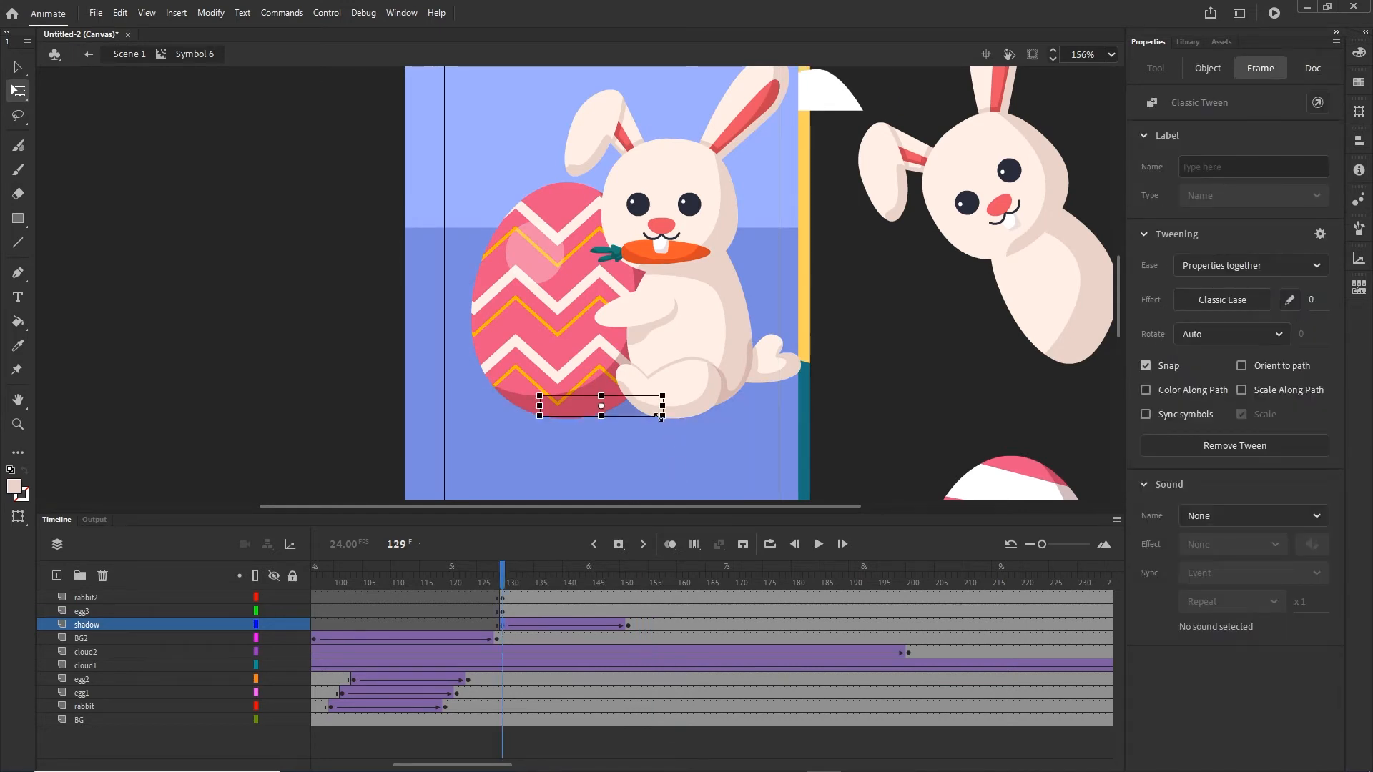
{"action": "left_click_drag", "start_coordinate": [662, 415], "coordinate": [627, 405]}
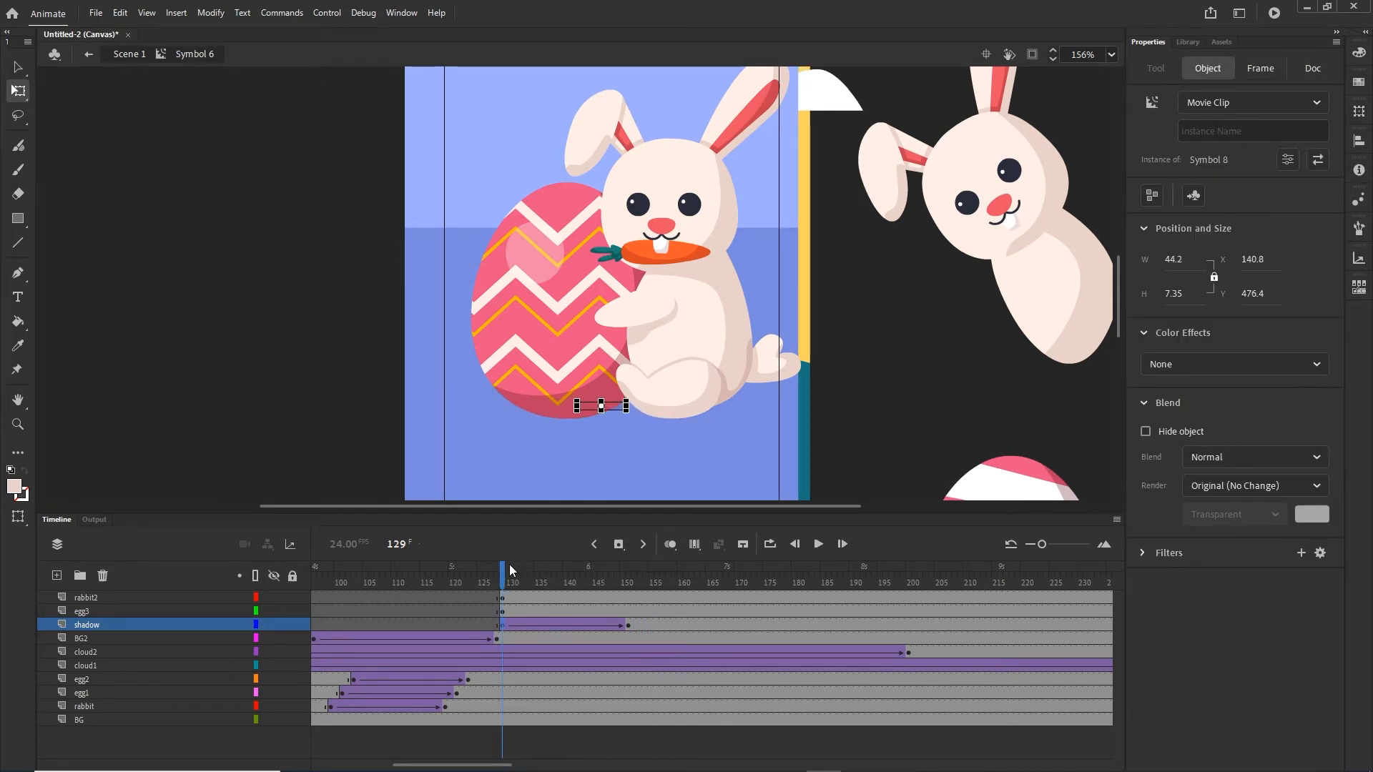
{"action": "left_click_drag", "start_coordinate": [510, 570], "coordinate": [616, 567]}
{"action": "left_click", "coordinate": [273, 597]}
{"action": "left_click", "coordinate": [274, 610]}
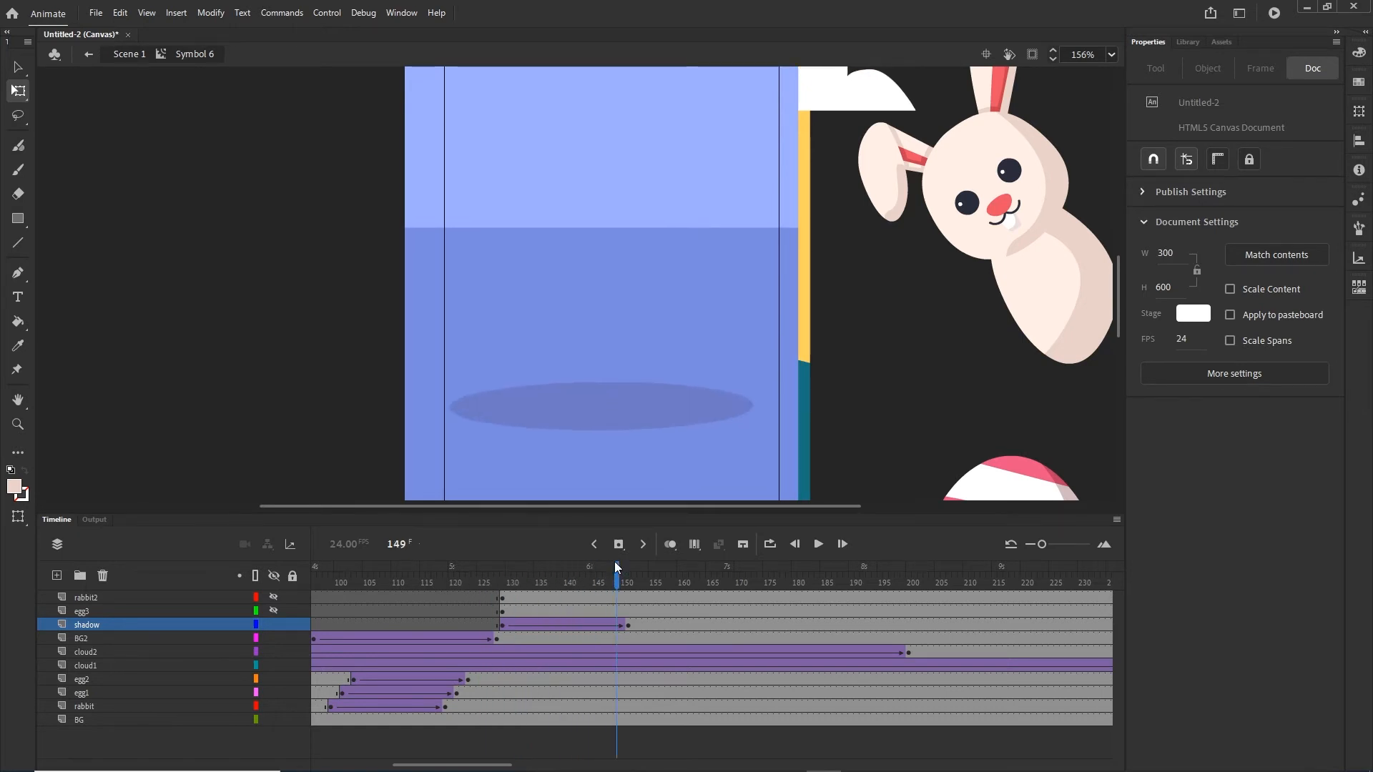
Undo the hiding of rabbit2 and egg3 and the last shadow resize, and preview the shadow tween again.
{"action": "key", "text": "ctrl+z"}
{"action": "key", "text": "ctrl+z"}
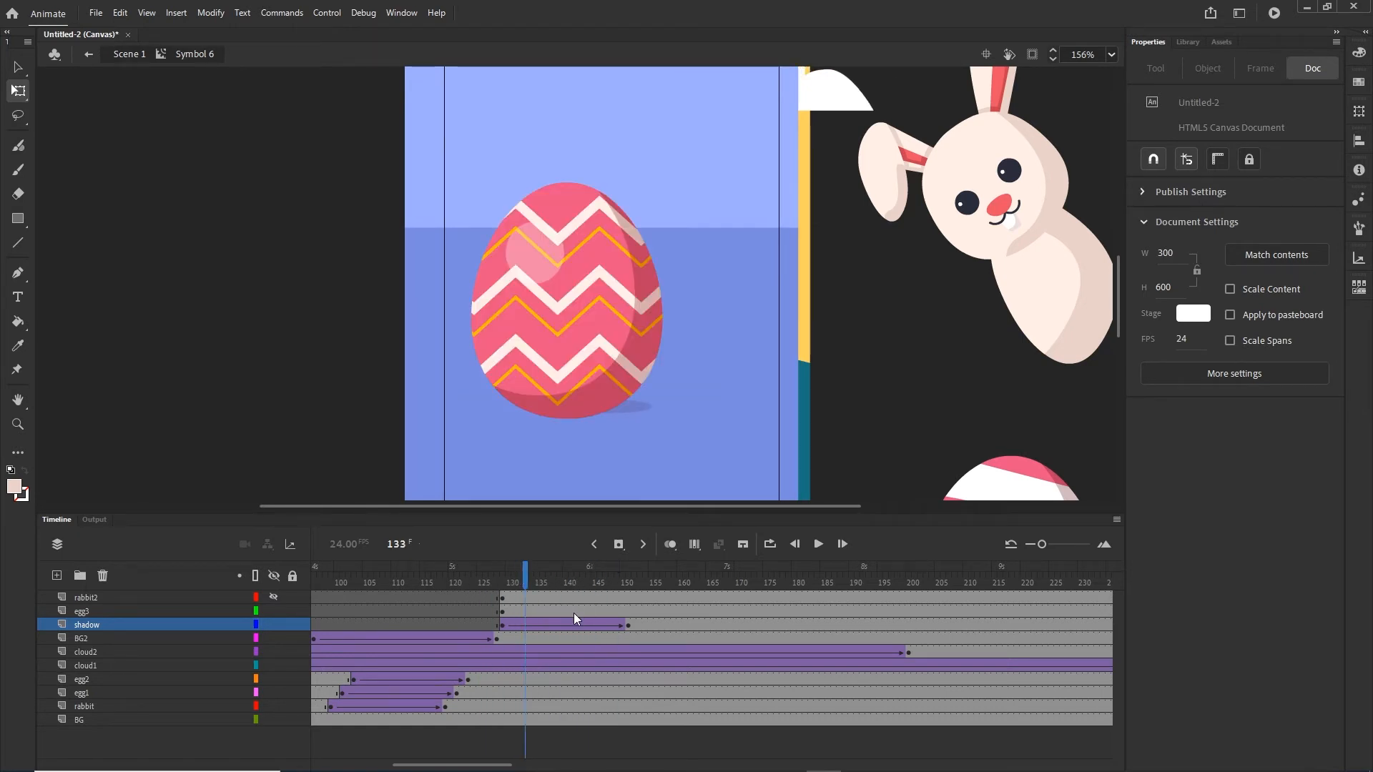
{"action": "key", "text": "ctrl+z"}
{"action": "key", "text": "ctrl+z"}
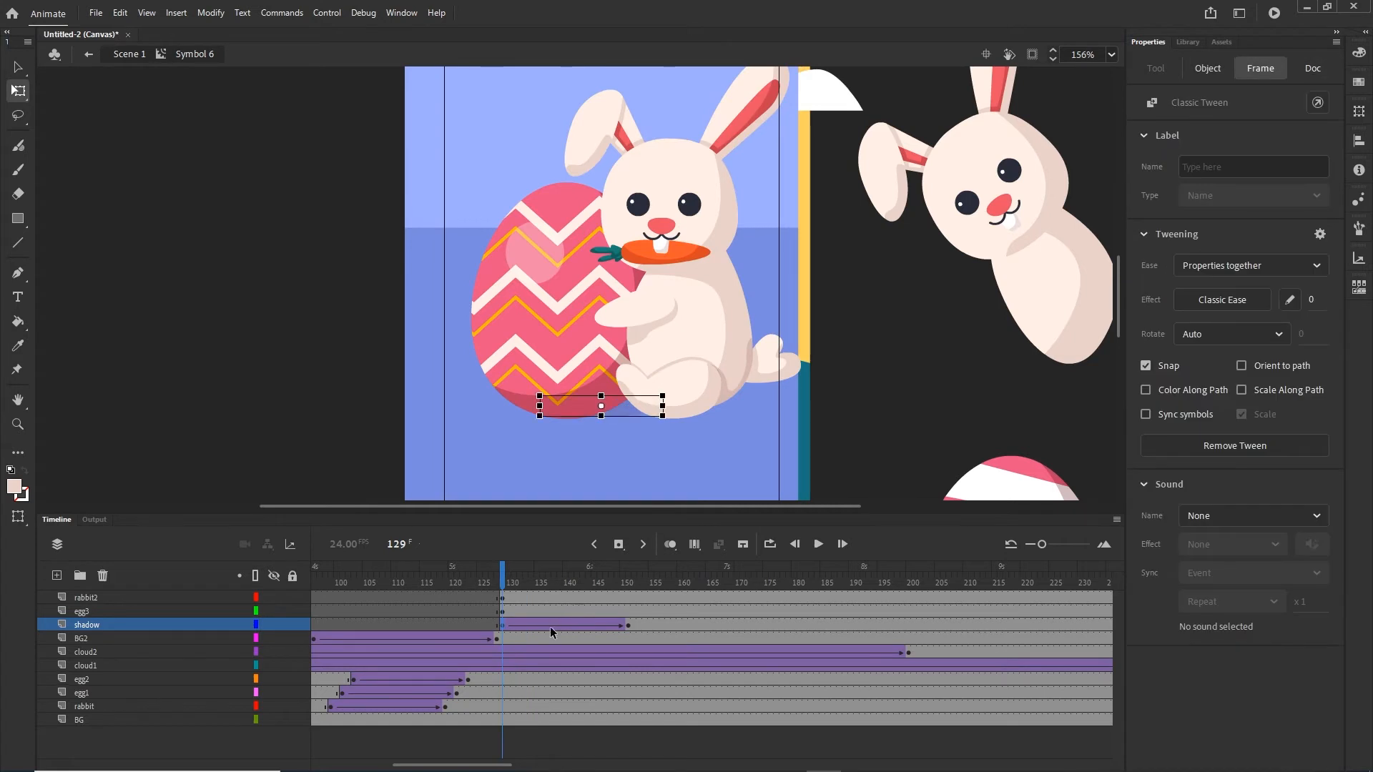
{"action": "left_click_drag", "start_coordinate": [504, 583], "coordinate": [631, 582]}
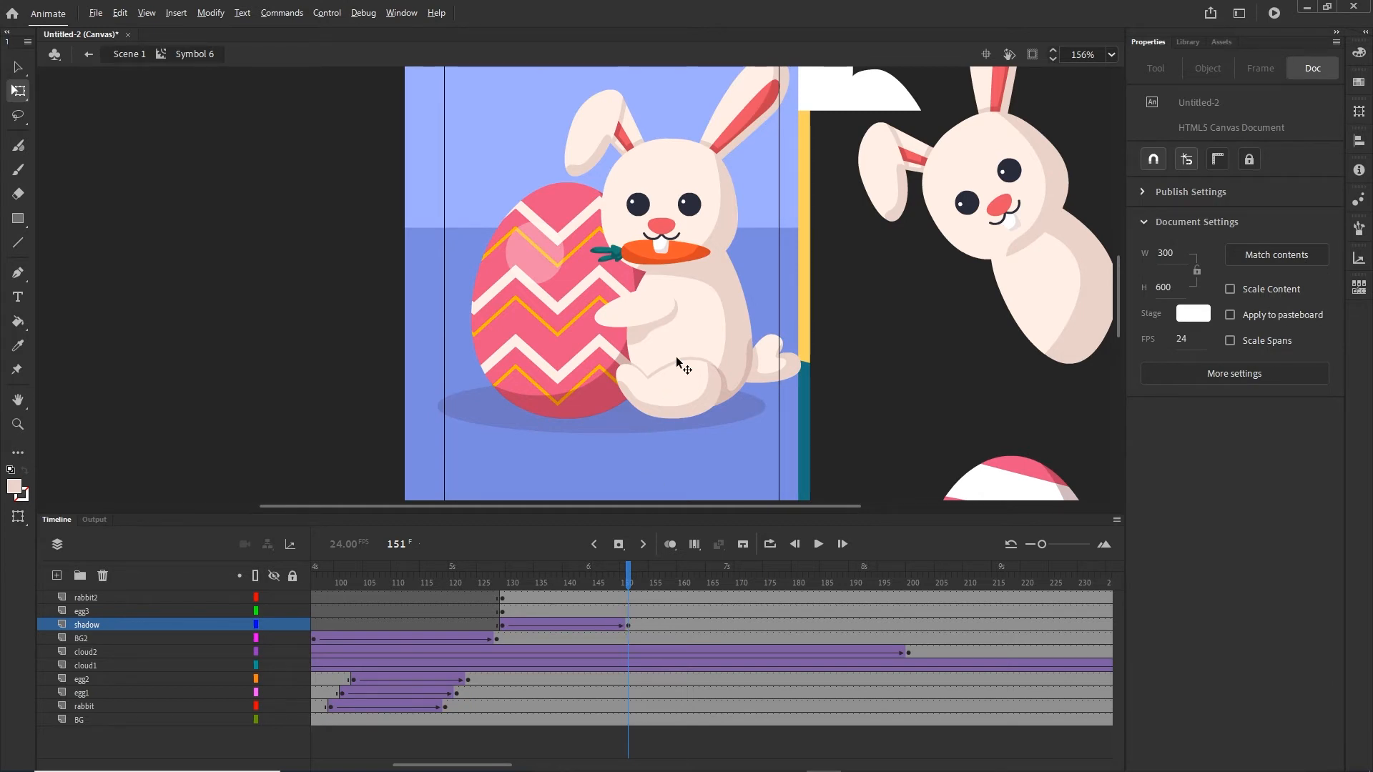
Add a new layer above rabbit2 and name it mask1.
{"action": "scroll", "coordinate": [677, 357], "scroll_direction": "down", "scroll_amount": 5}
{"action": "scroll", "coordinate": [677, 356], "scroll_direction": "up", "scroll_amount": 9}
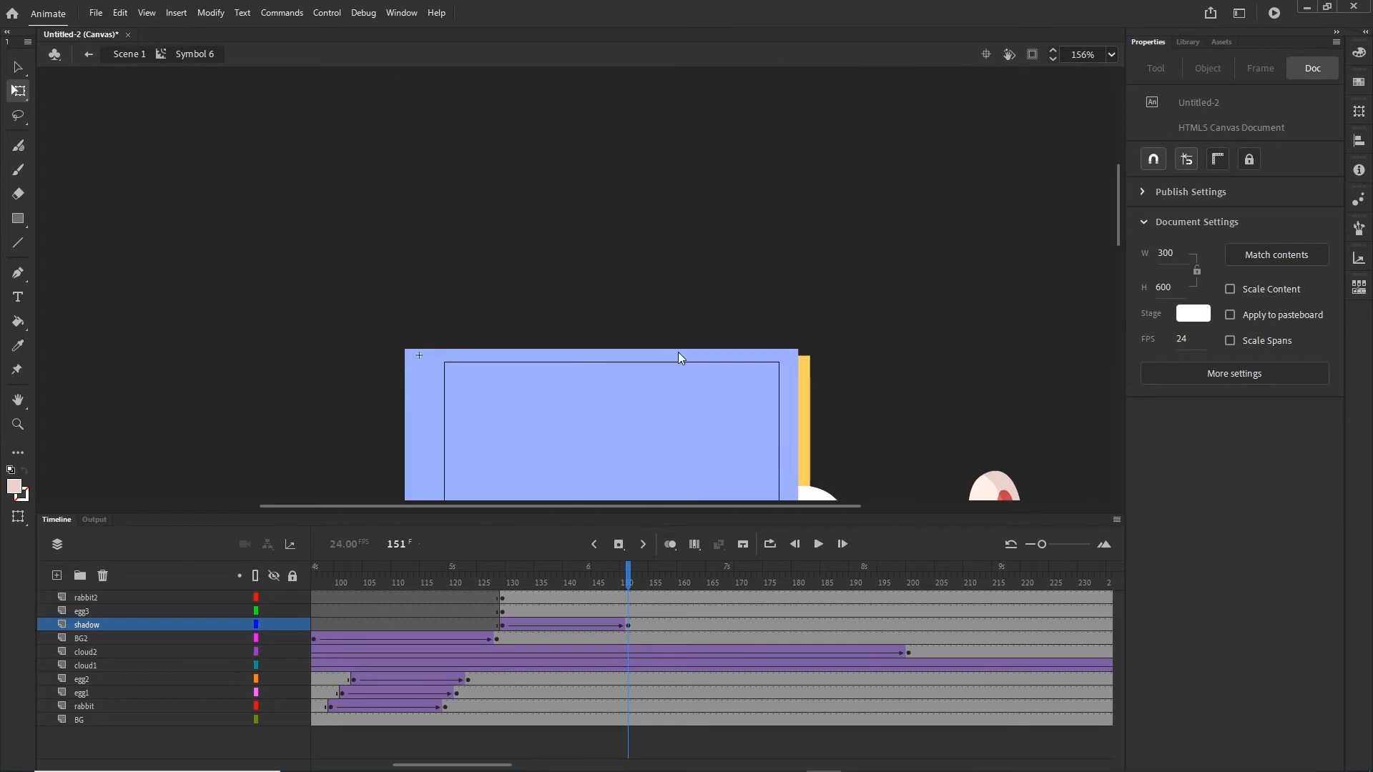
{"action": "scroll", "coordinate": [677, 349], "scroll_direction": "down", "scroll_amount": 2}
{"action": "left_click_drag", "start_coordinate": [705, 408], "coordinate": [684, 161]}
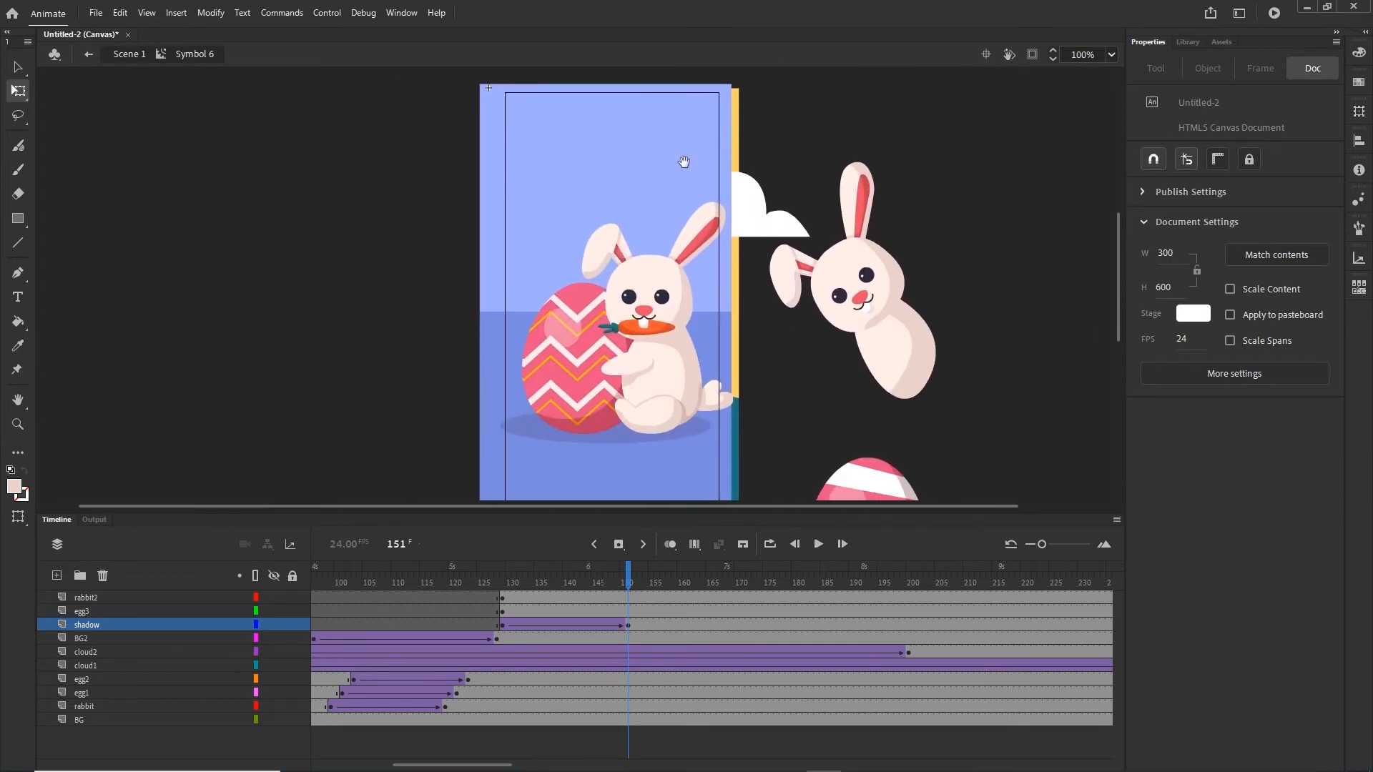
{"action": "left_click", "coordinate": [86, 598]}
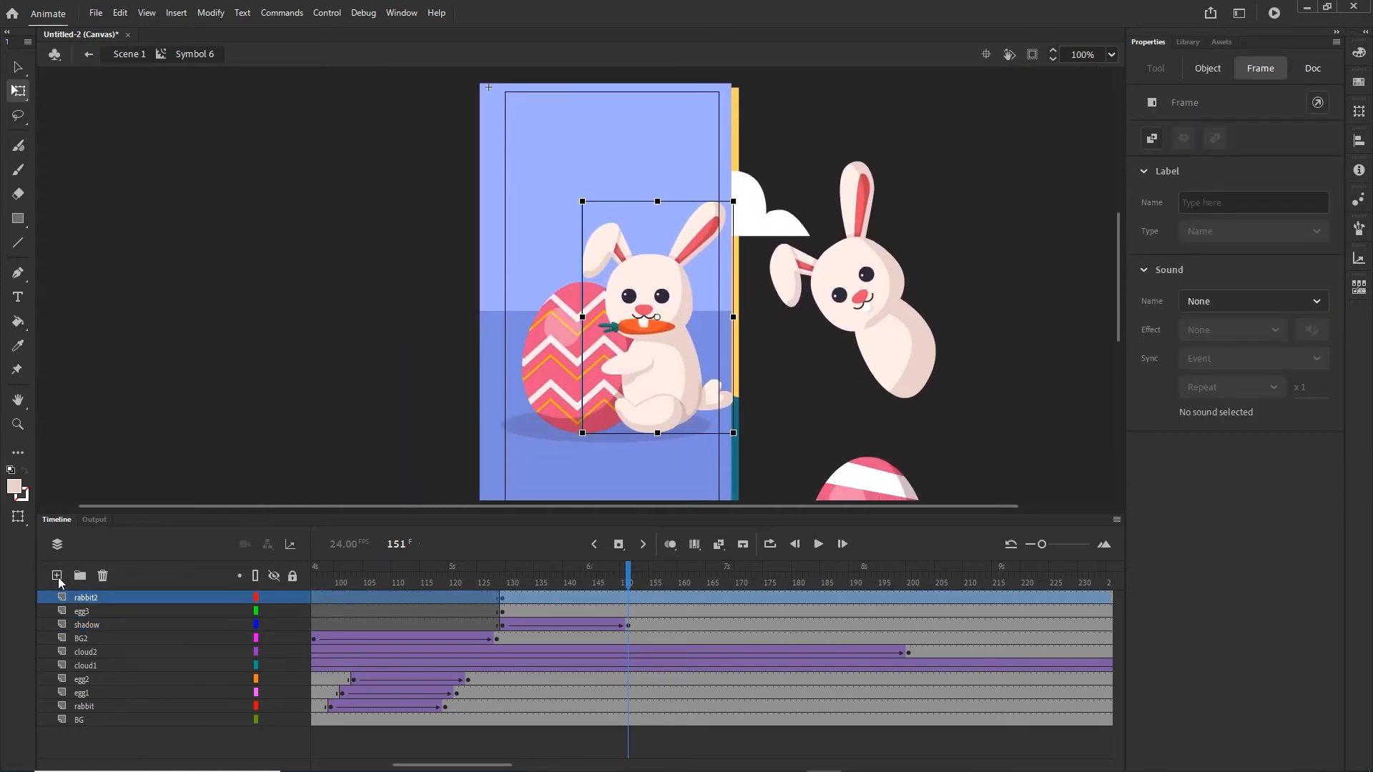
{"action": "left_click", "coordinate": [57, 576]}
{"action": "double_click", "coordinate": [86, 599]}
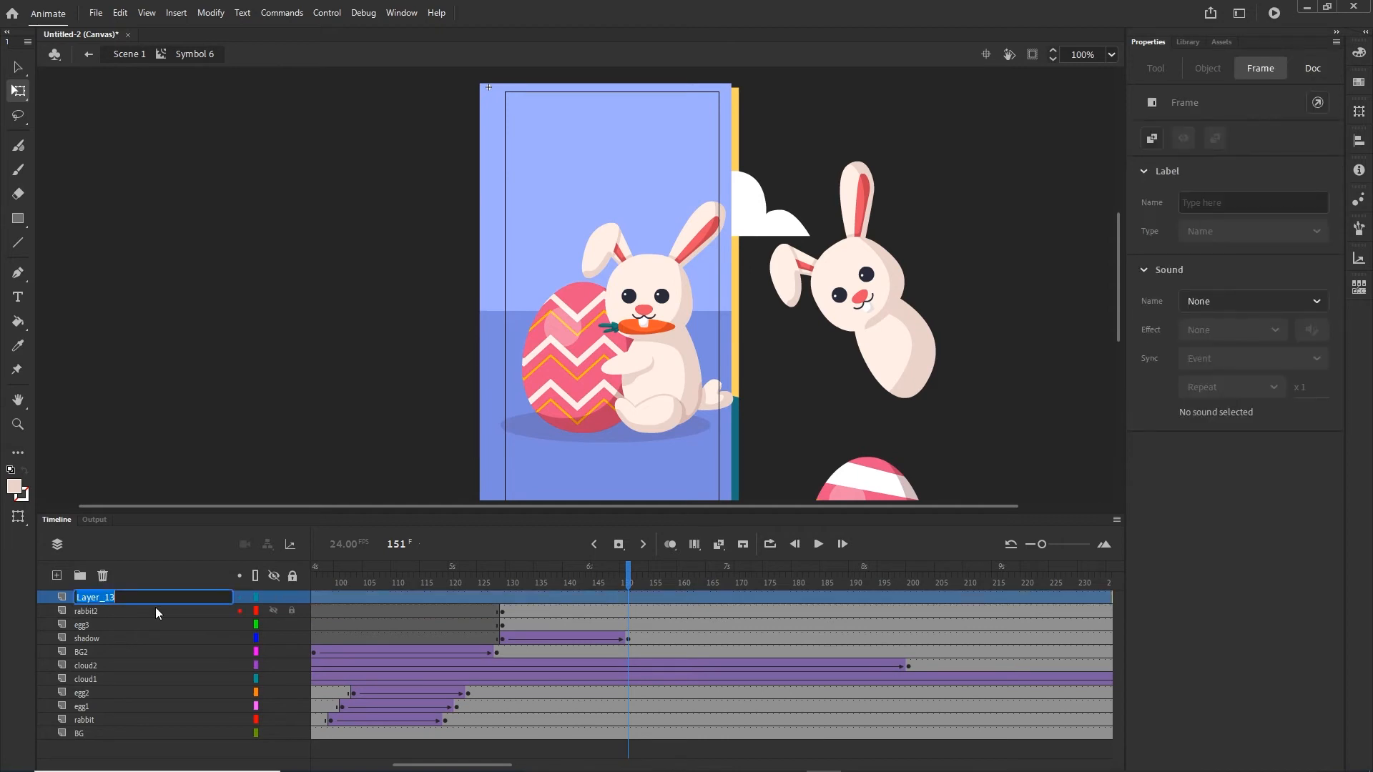
{"action": "type", "text": "mask1"}
{"action": "key", "text": "Return"}
Draw a downward-bulging Pen curve on mask1, running beneath the egg and rabbit and past both sides of the stage.
{"action": "left_click", "coordinate": [169, 449]}
{"action": "left_click", "coordinate": [20, 279]}
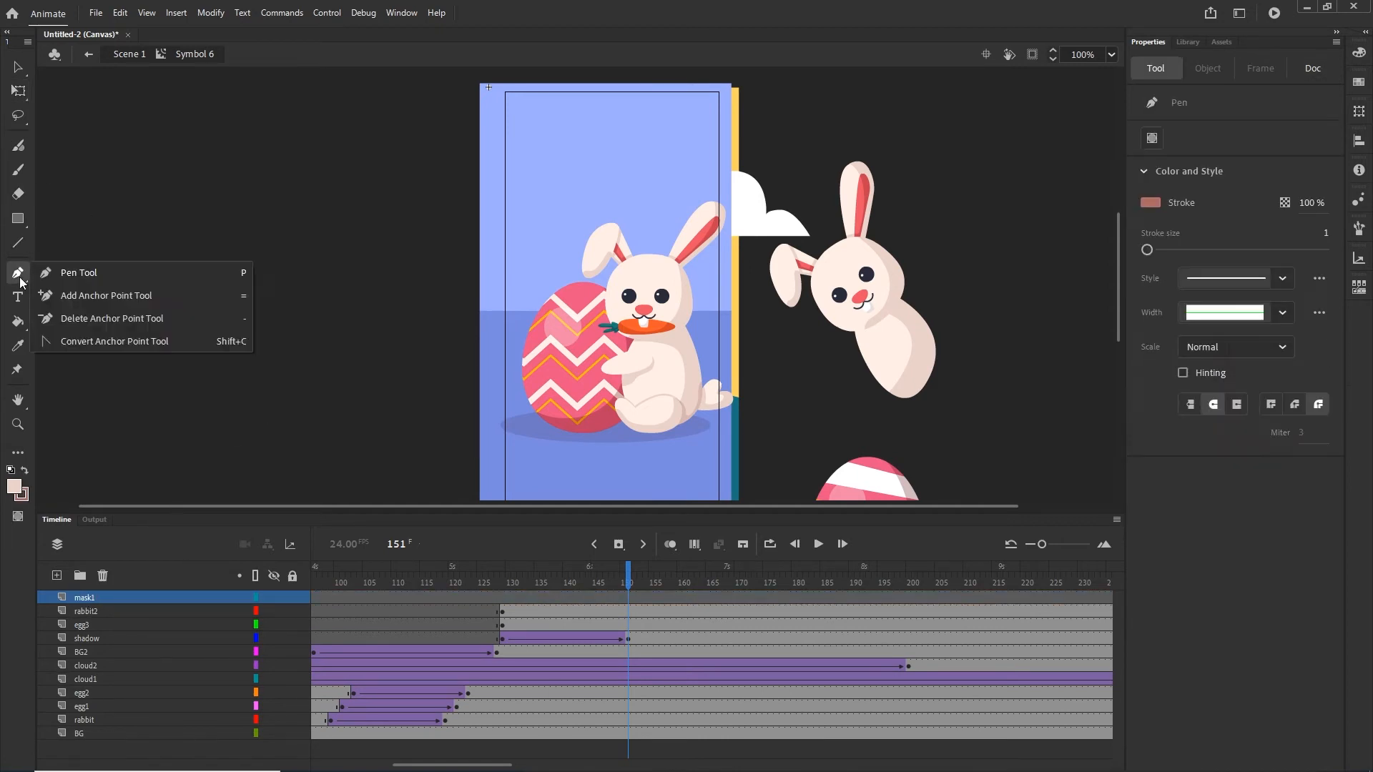
{"action": "left_click", "coordinate": [94, 275]}
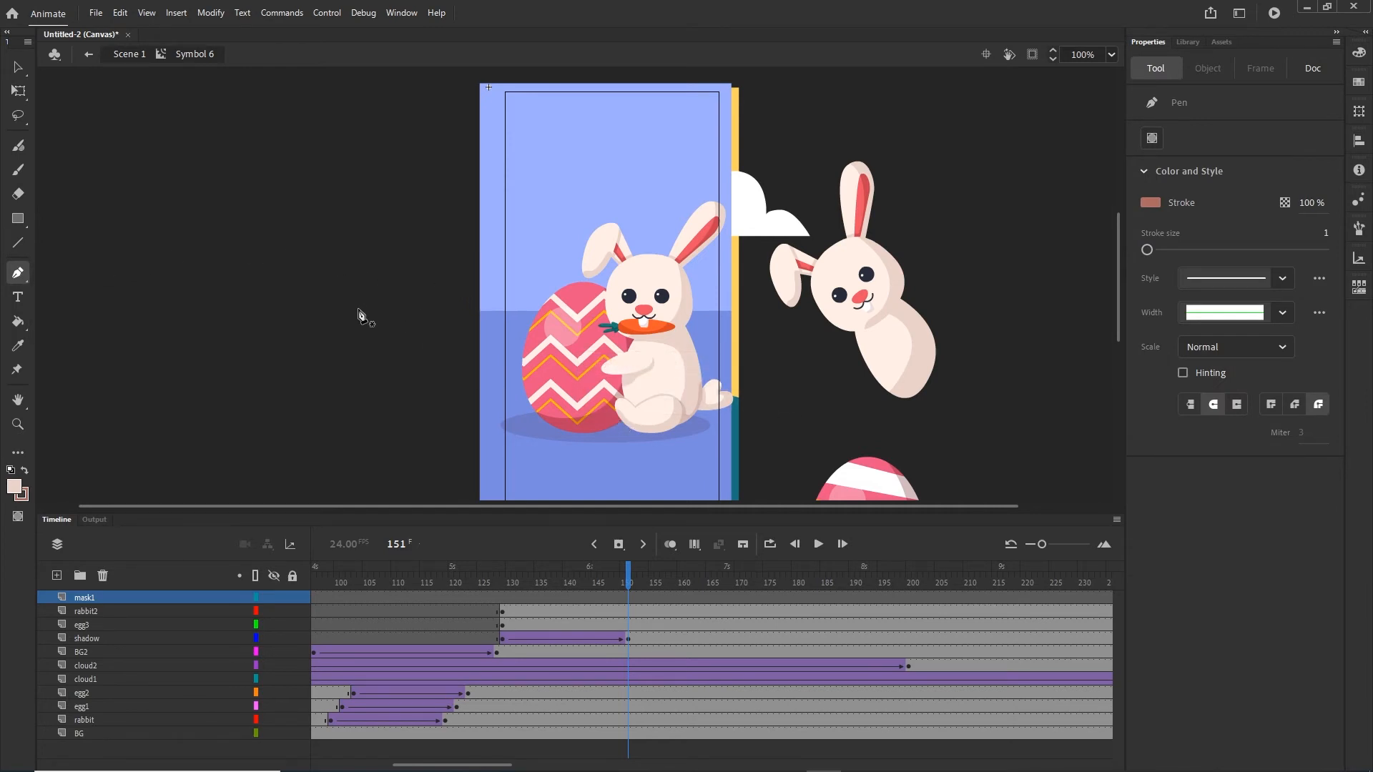
{"action": "left_click_drag", "start_coordinate": [353, 304], "coordinate": [400, 343]}
{"action": "left_click_drag", "start_coordinate": [813, 393], "coordinate": [1020, 251]}
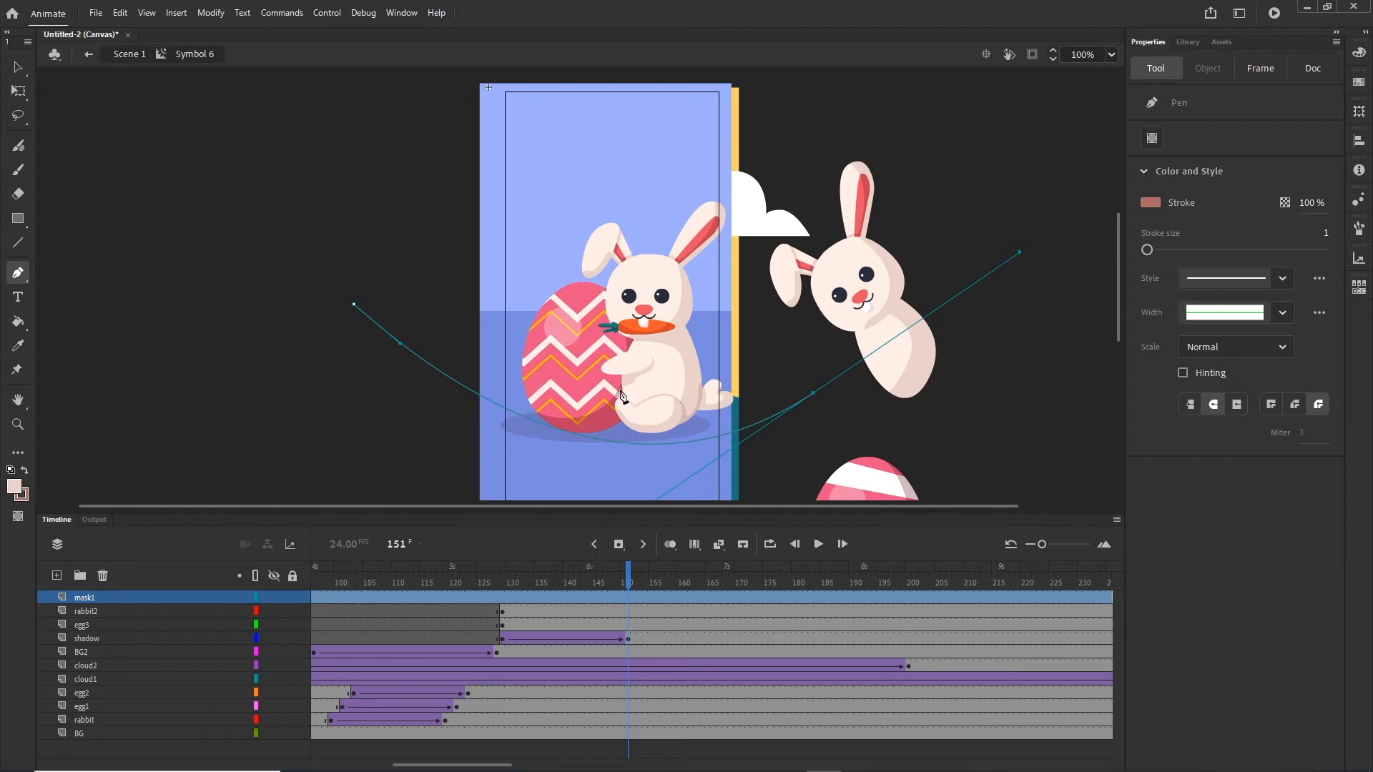
Steepen the curve's left end by redirecting its handle with the Subselection tool, and raise its right end point slightly.
{"action": "left_click", "coordinate": [26, 73]}
{"action": "left_click", "coordinate": [88, 92]}
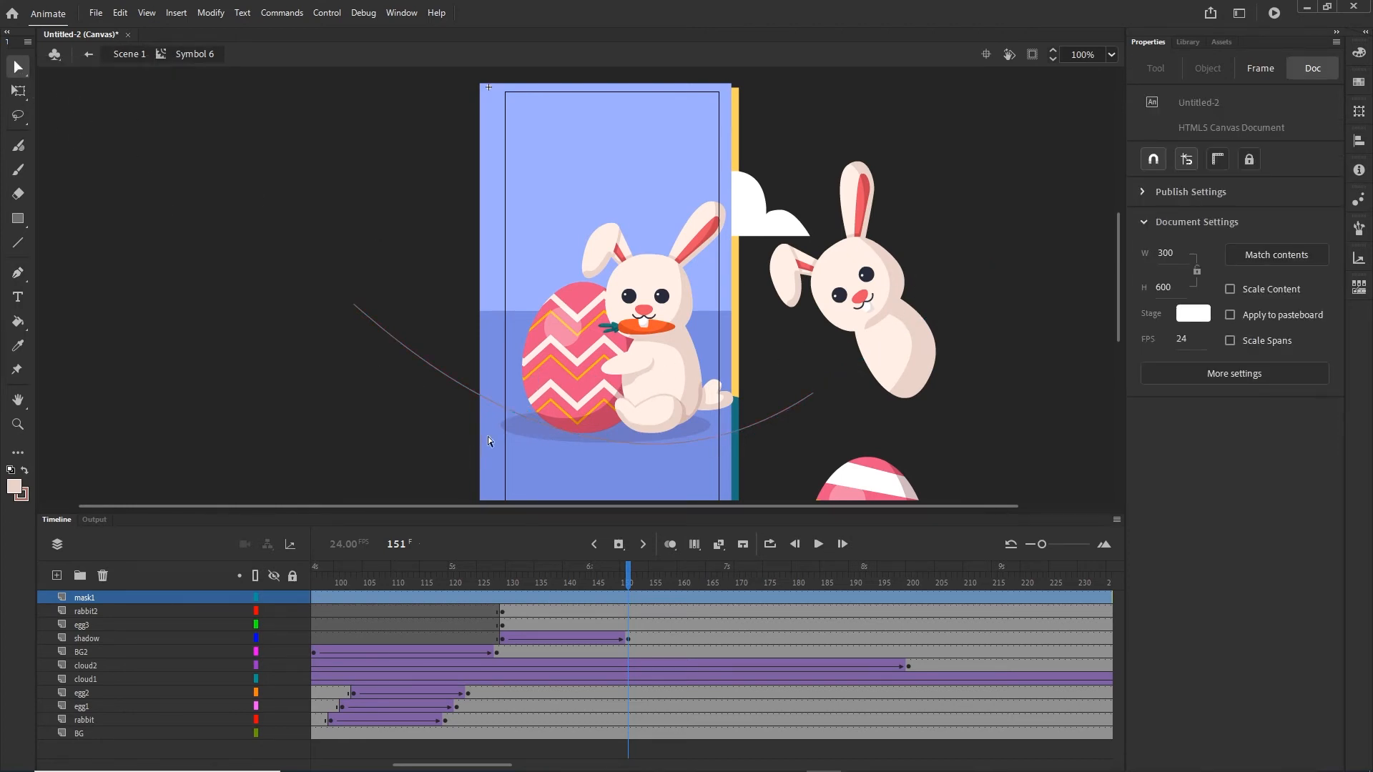
{"action": "left_click", "coordinate": [355, 307]}
{"action": "left_click_drag", "start_coordinate": [401, 345], "coordinate": [350, 368]}
{"action": "scroll", "coordinate": [720, 444], "scroll_direction": "up", "scroll_amount": 2}
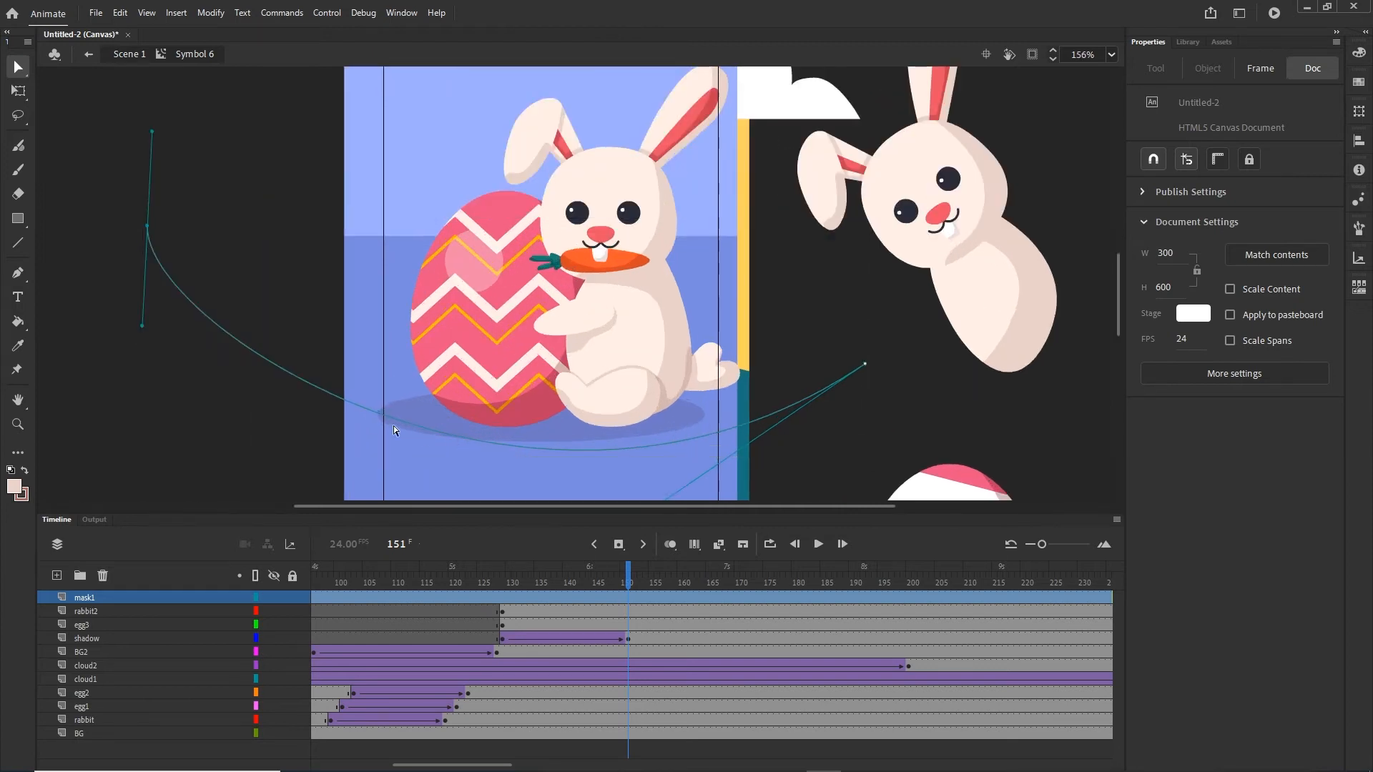
{"action": "left_click", "coordinate": [865, 365]}
{"action": "left_click_drag", "start_coordinate": [865, 365], "coordinate": [865, 341]}
{"action": "left_click_drag", "start_coordinate": [804, 393], "coordinate": [838, 268]}
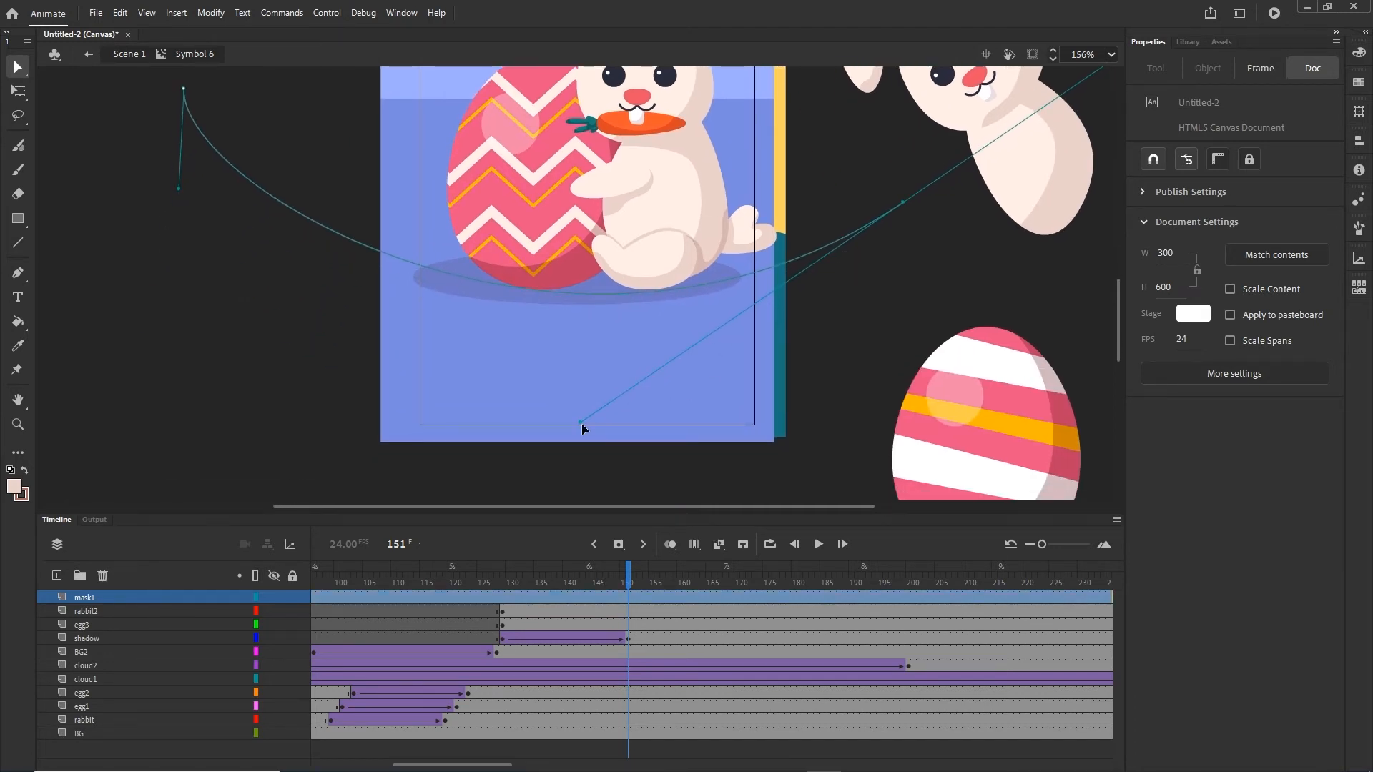
Fine-tune the curve's end points and handles so it follows the lower edge of the shadow ellipse.
{"action": "left_click_drag", "start_coordinate": [581, 424], "coordinate": [606, 450]}
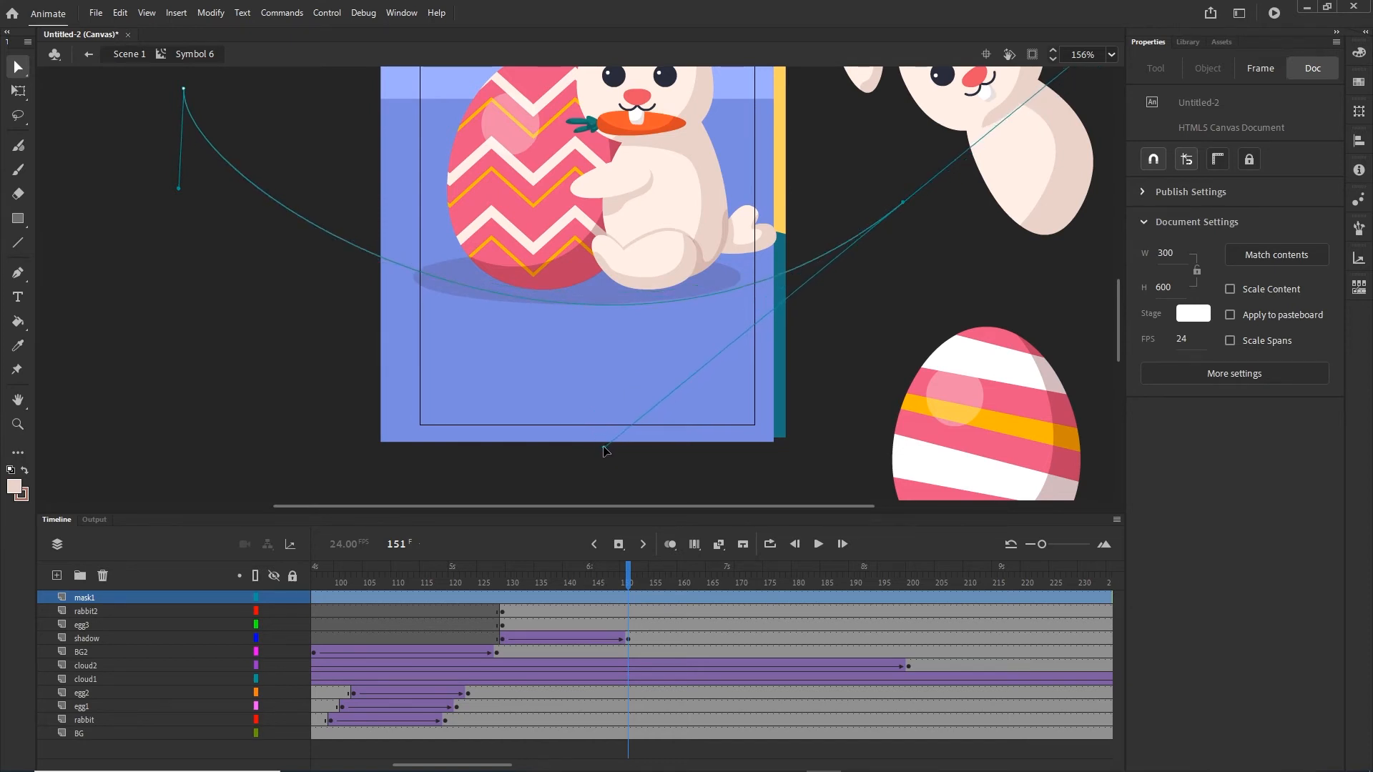
{"action": "left_click_drag", "start_coordinate": [178, 189], "coordinate": [149, 209]}
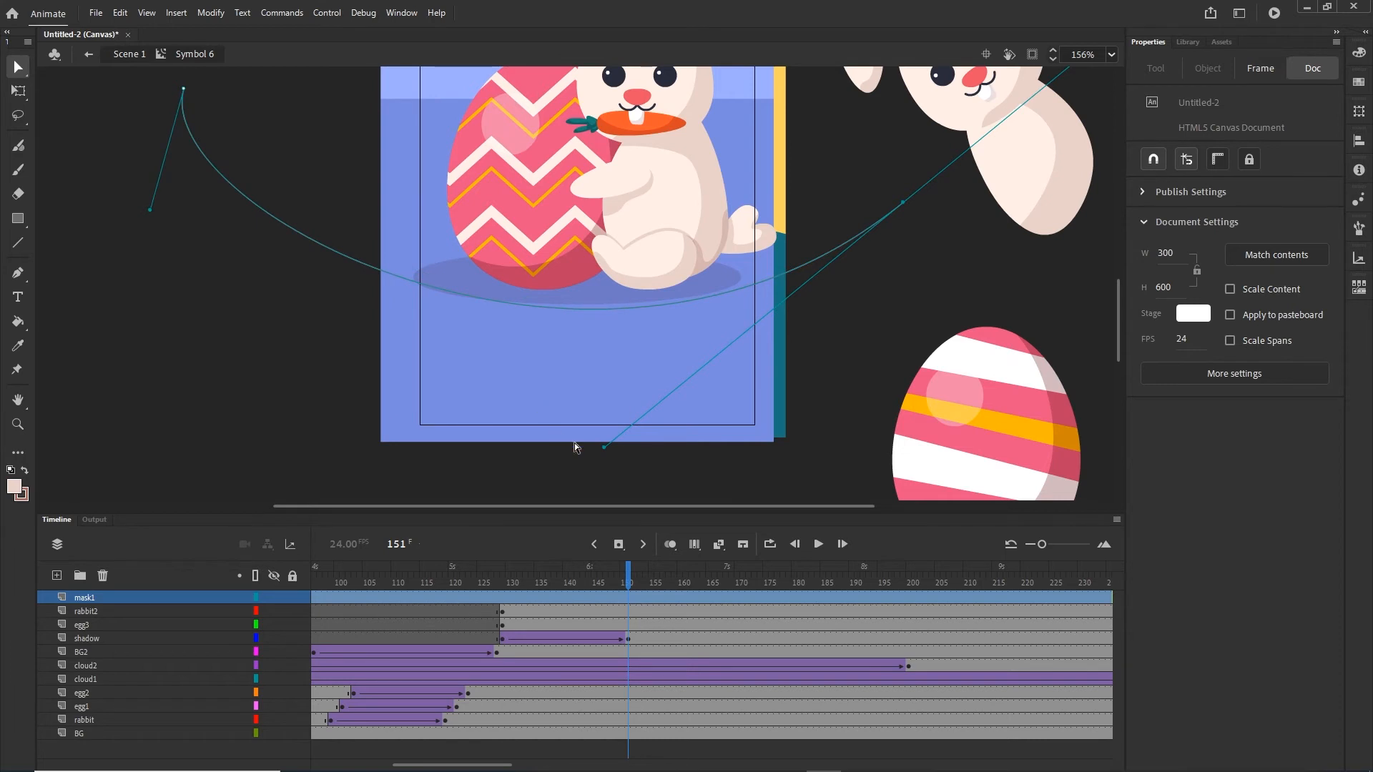
{"action": "left_click_drag", "start_coordinate": [602, 448], "coordinate": [657, 438]}
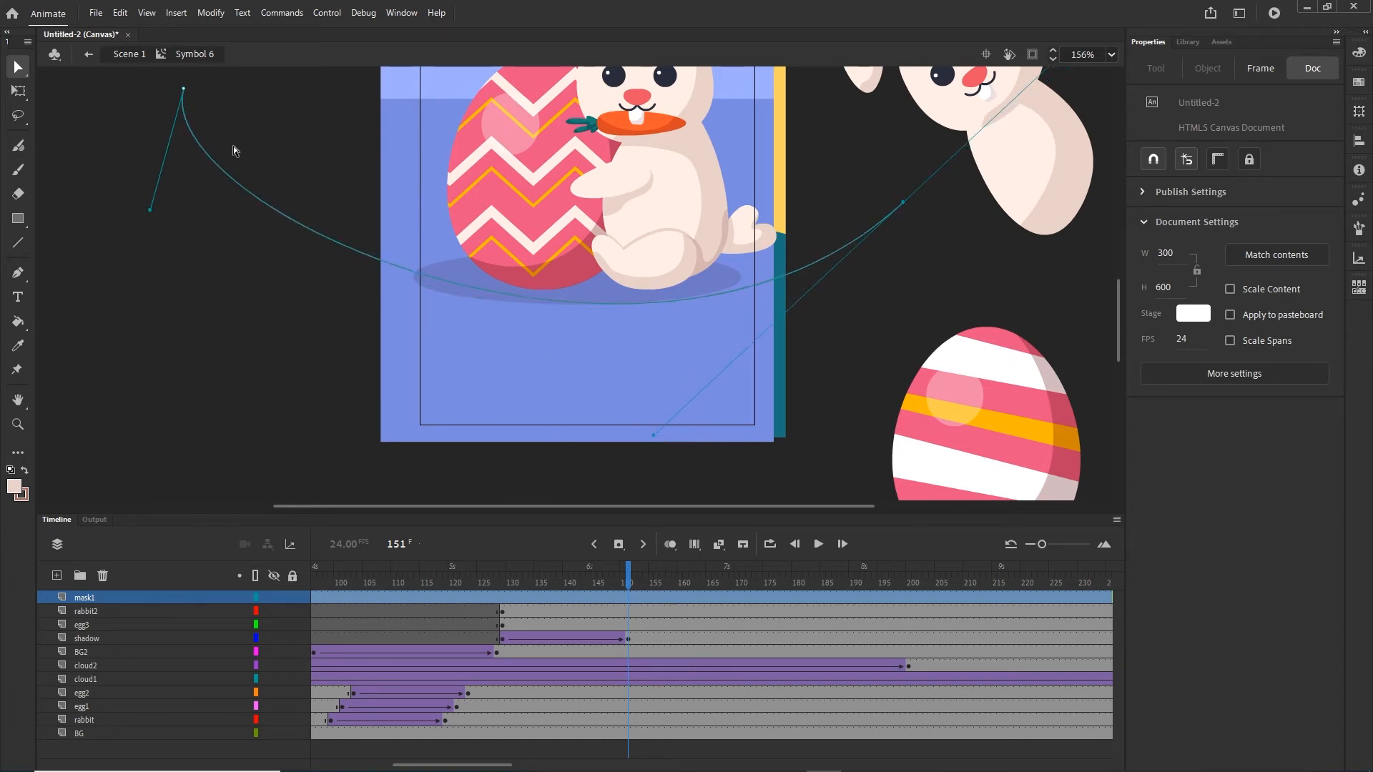
{"action": "left_click_drag", "start_coordinate": [184, 91], "coordinate": [184, 113]}
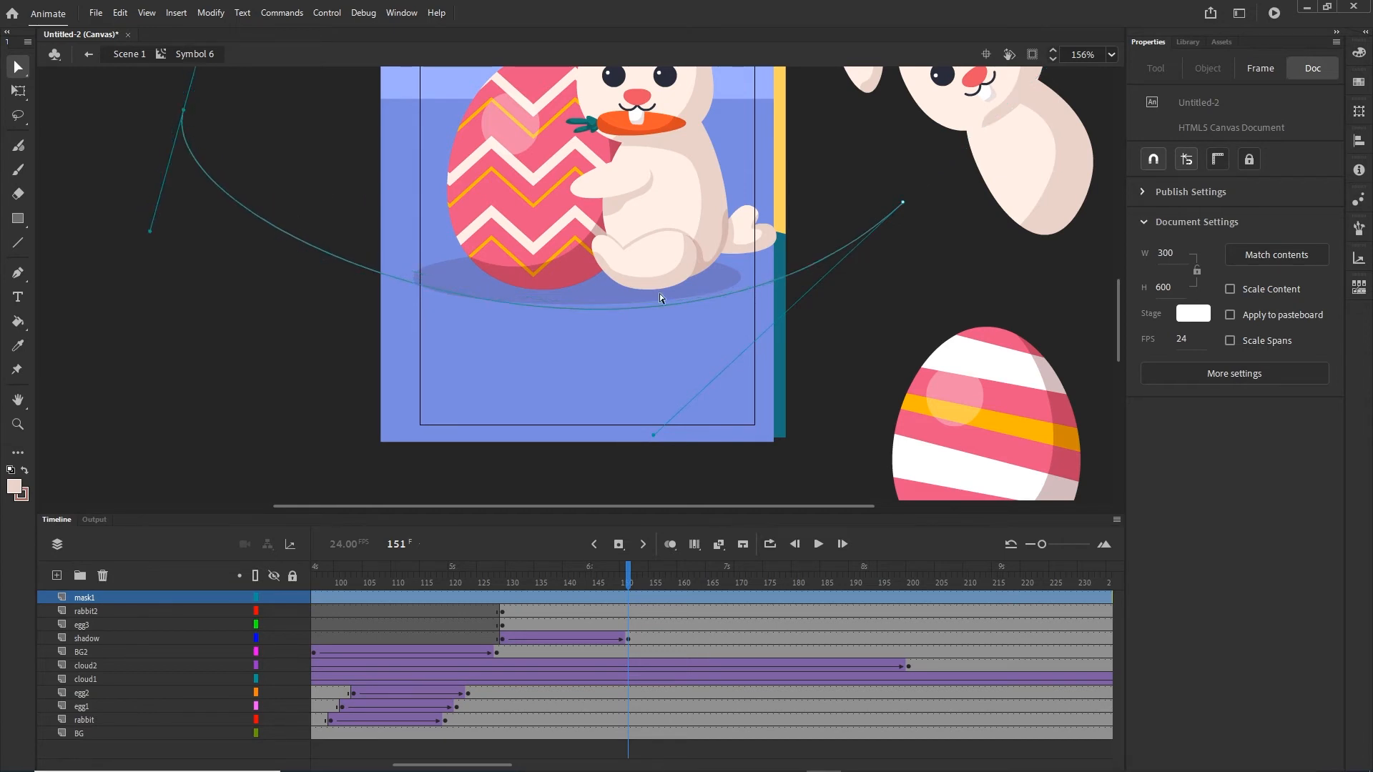
{"action": "left_click_drag", "start_coordinate": [903, 205], "coordinate": [898, 200]}
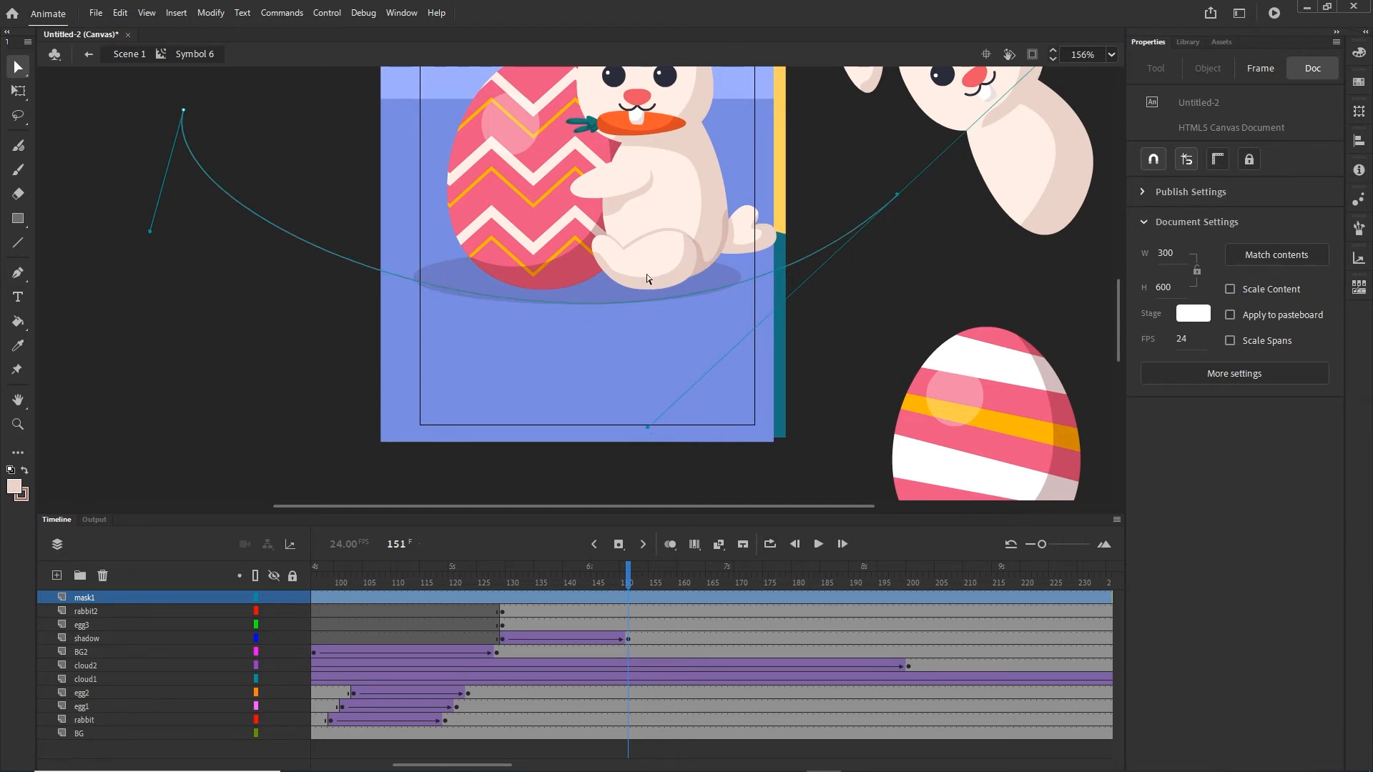
{"action": "scroll", "coordinate": [325, 243], "scroll_direction": "up", "scroll_amount": 5}
{"action": "scroll", "coordinate": [215, 214], "scroll_direction": "right", "scroll_amount": 2}
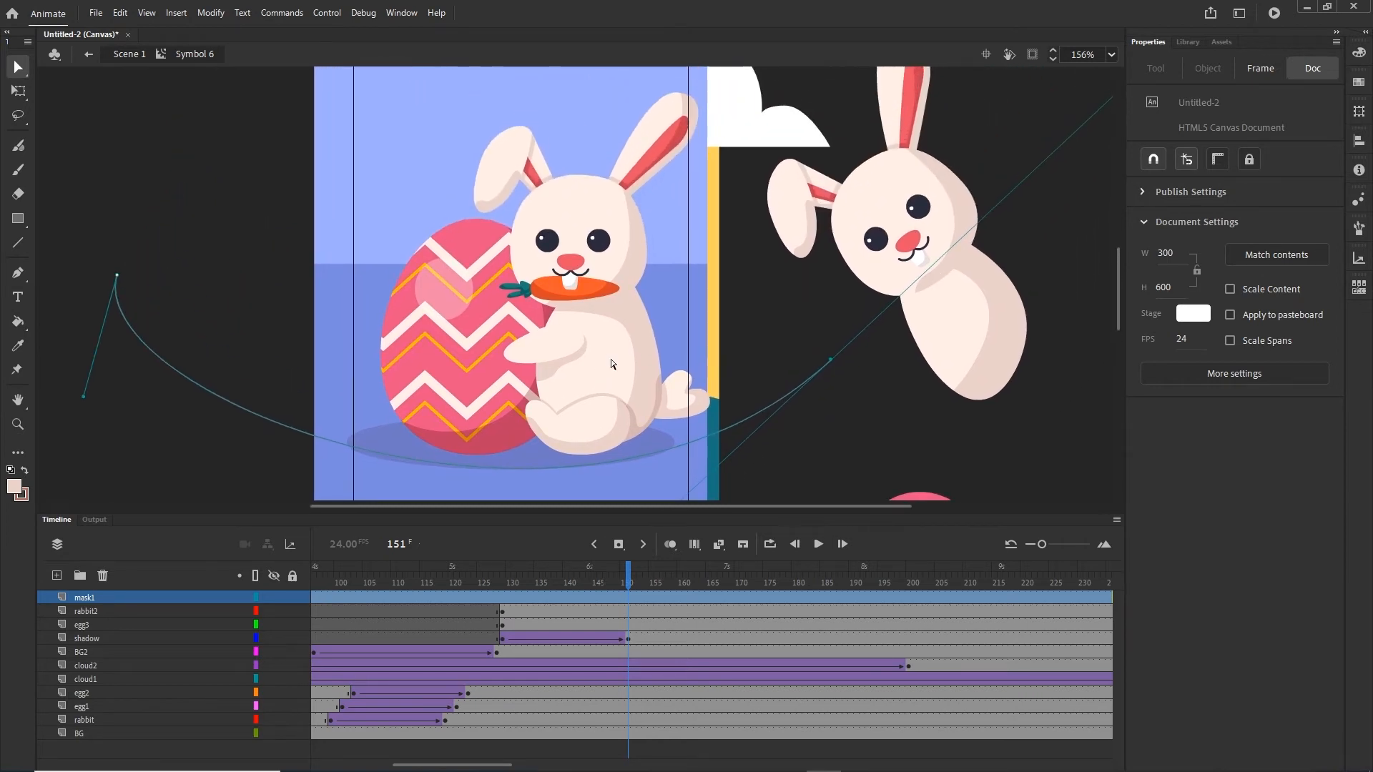
Extend the curve with three Pen points above the stage and close it into a shape enclosing the rabbit and egg.
{"action": "left_click", "coordinate": [17, 272]}
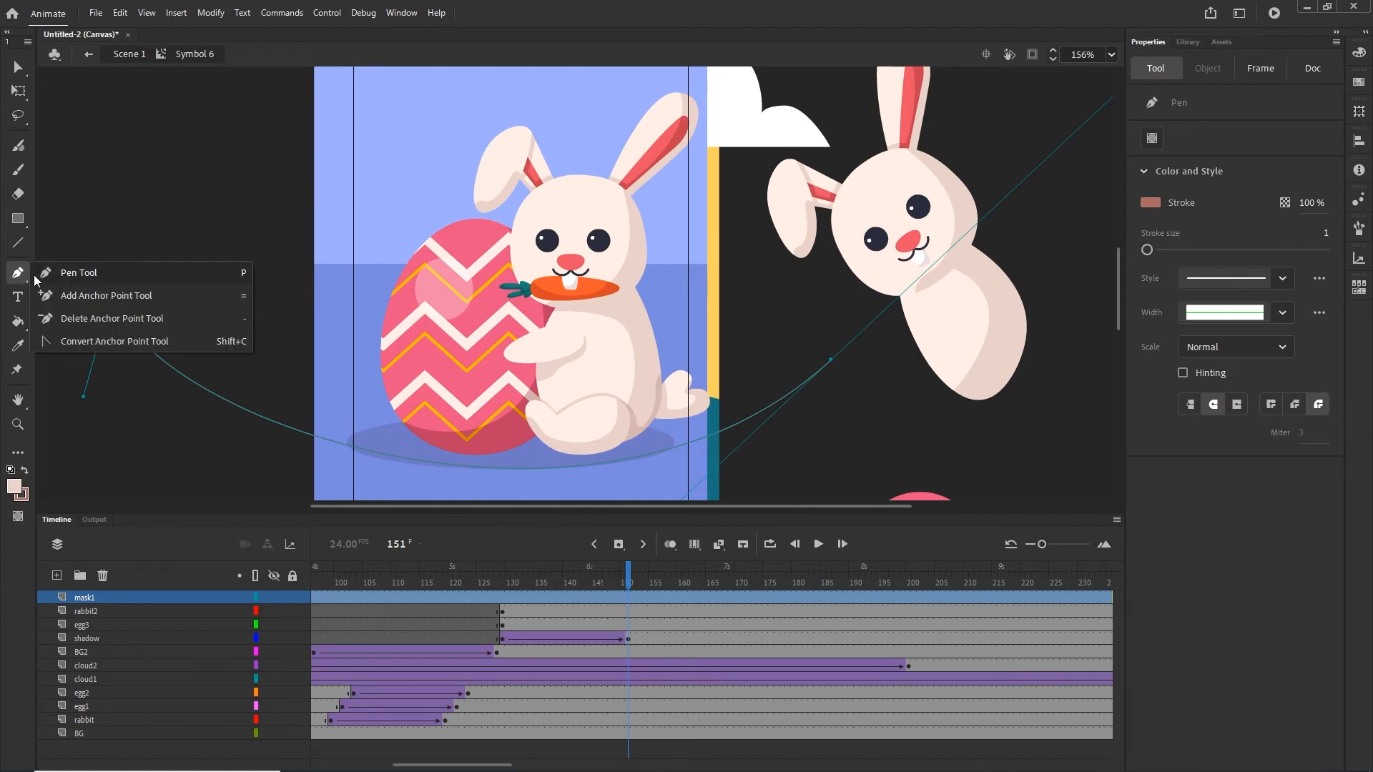
{"action": "left_click", "coordinate": [78, 274]}
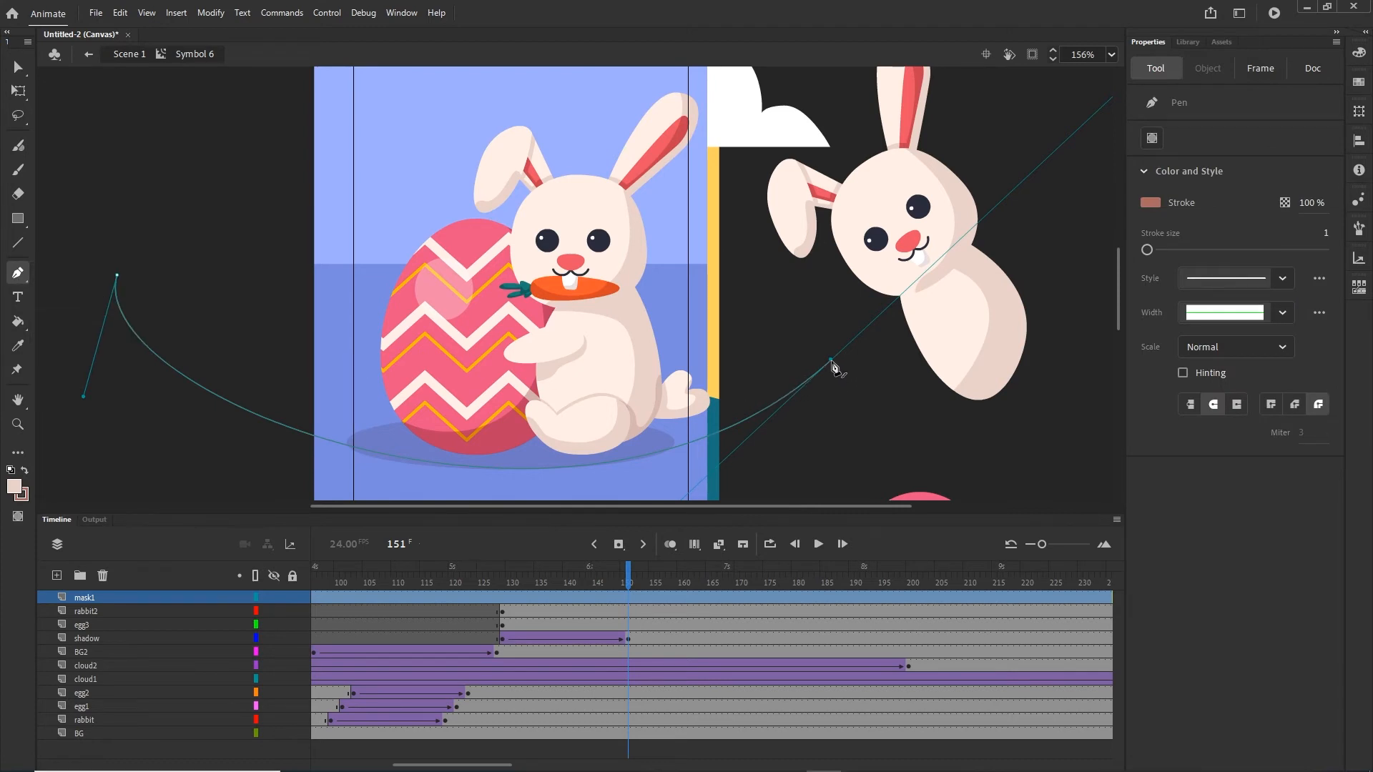
{"action": "scroll", "coordinate": [858, 386], "scroll_direction": "up", "scroll_amount": 7}
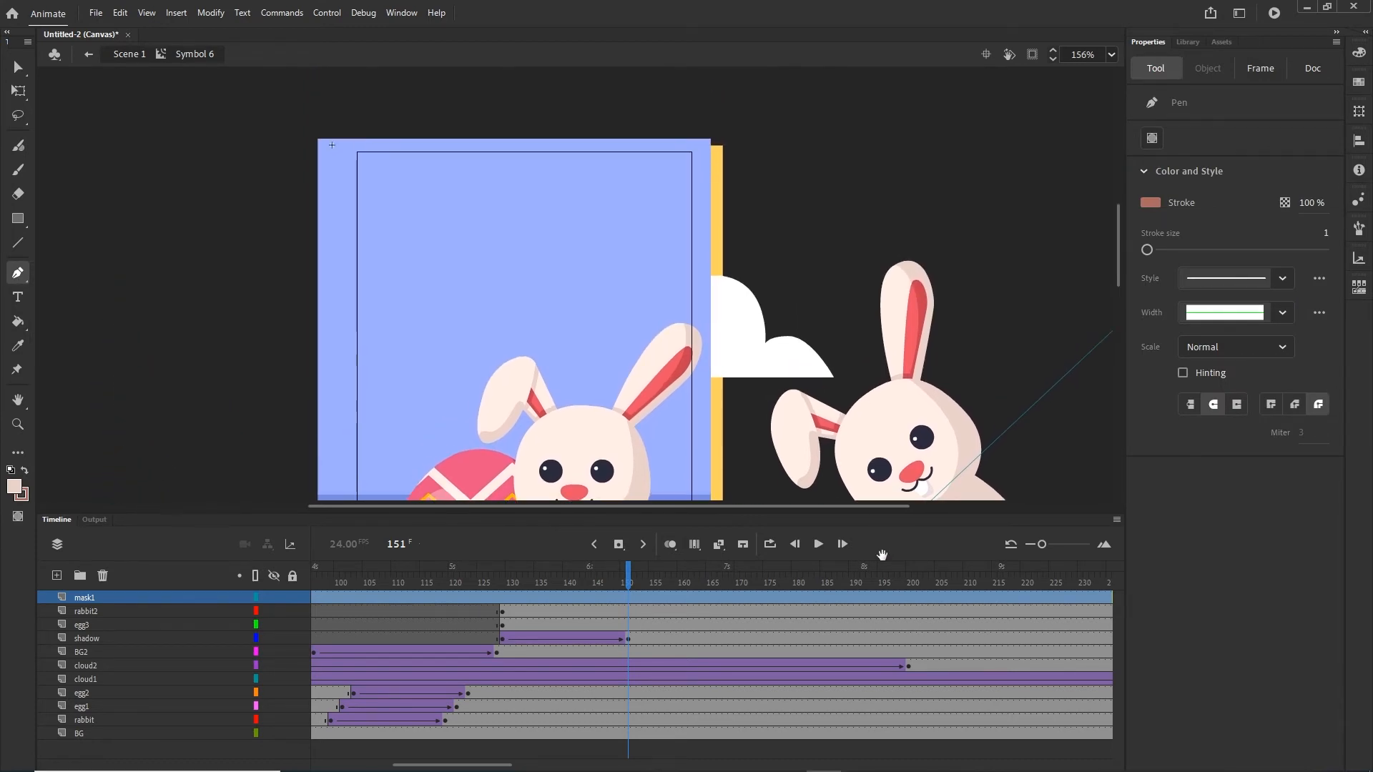
{"action": "left_click", "coordinate": [870, 123]}
{"action": "left_click", "coordinate": [526, 98]}
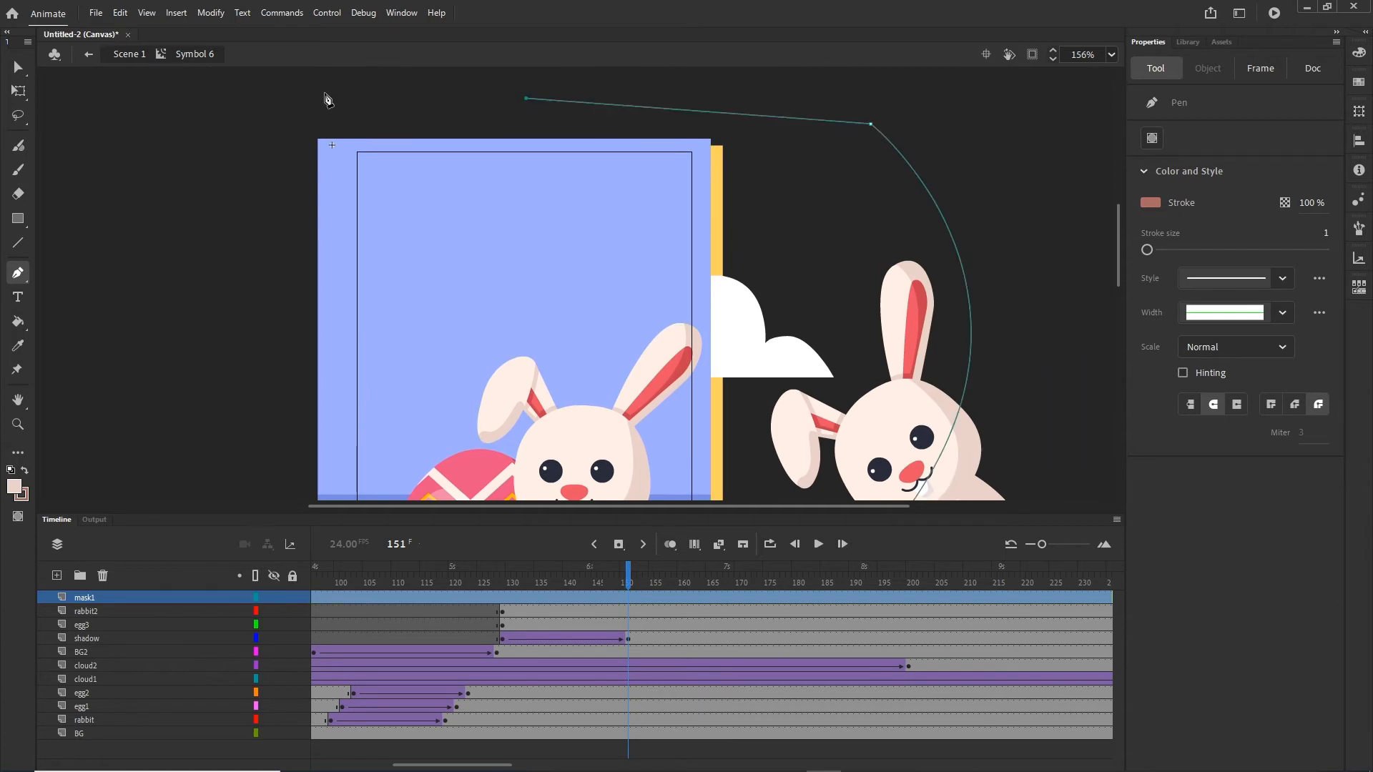
{"action": "left_click", "coordinate": [218, 132]}
{"action": "scroll", "coordinate": [133, 314], "scroll_direction": "down", "scroll_amount": 6}
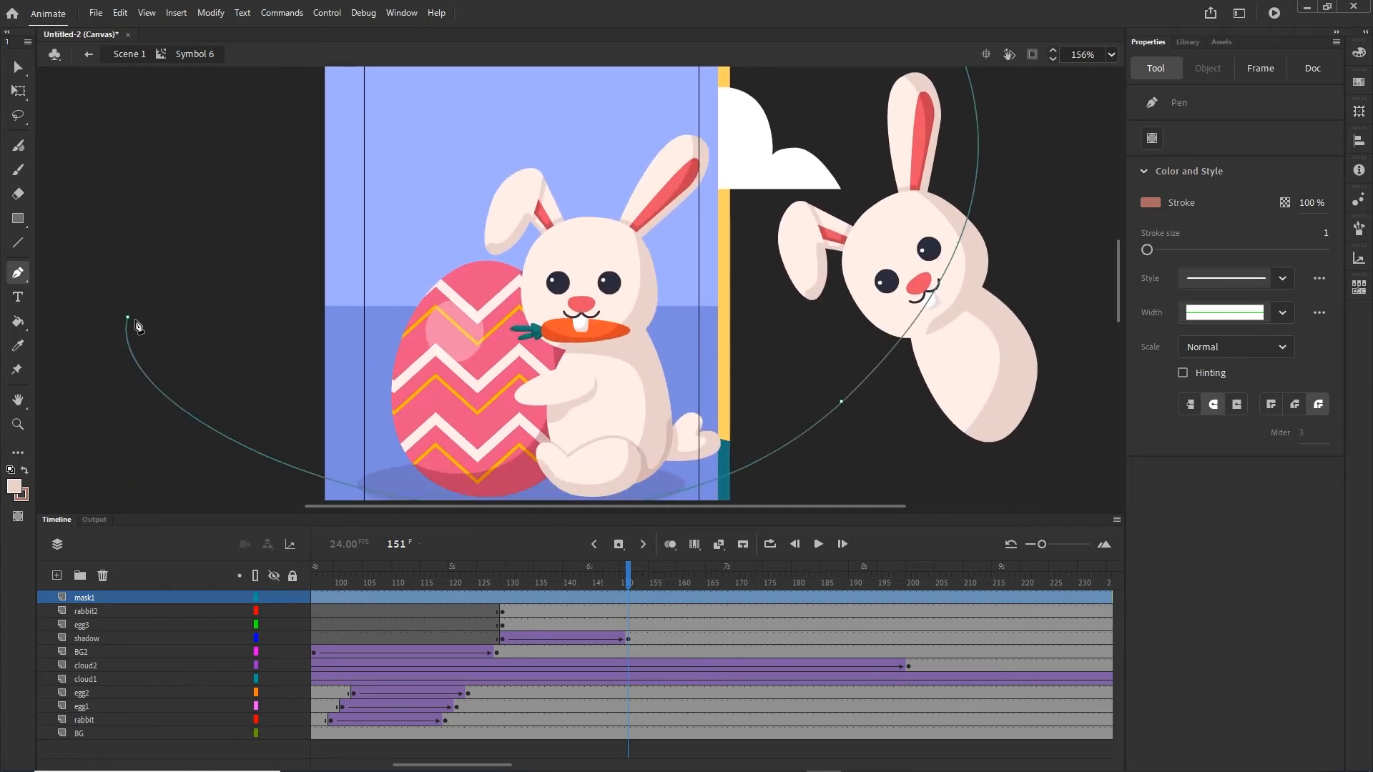
{"action": "left_click", "coordinate": [128, 319]}
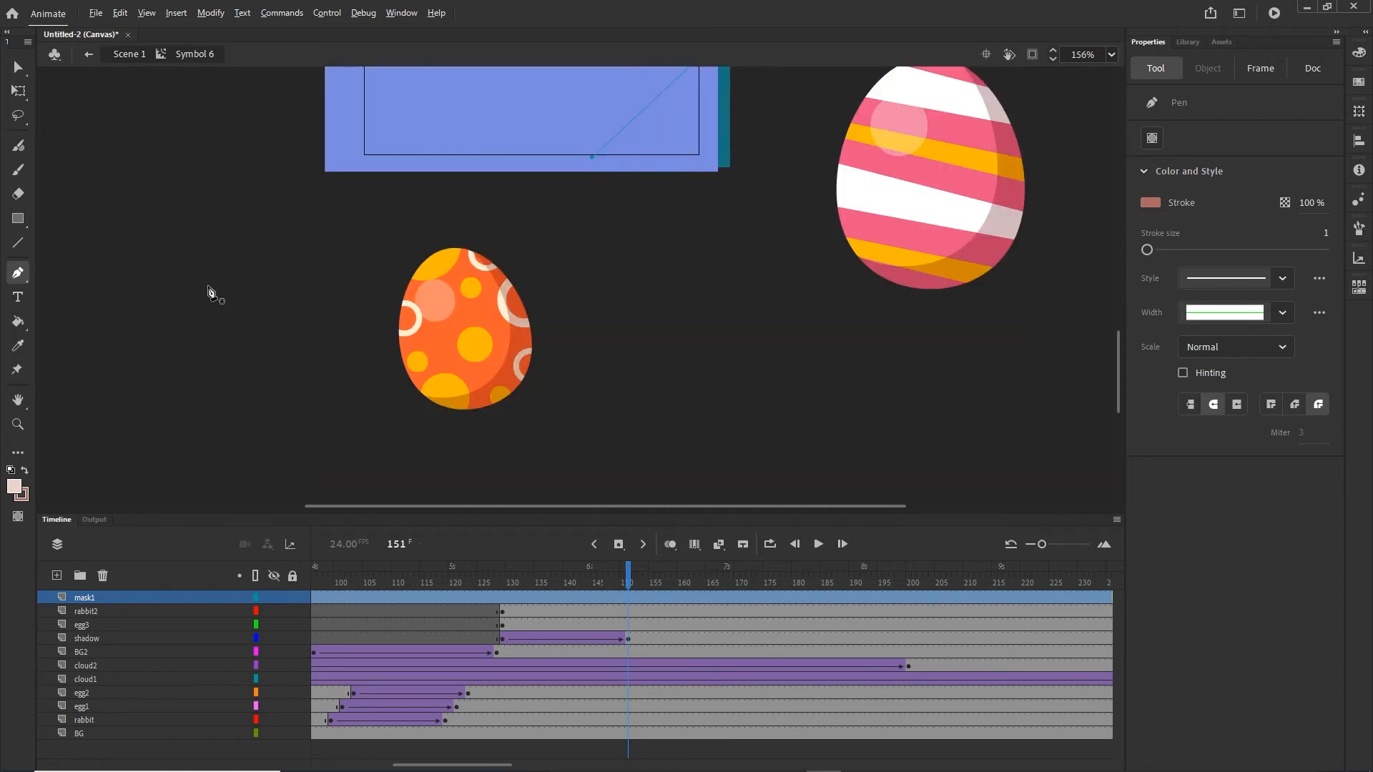
Fill the closed mask outline with red using the Paint Bucket tool.
{"action": "scroll", "coordinate": [218, 288], "scroll_direction": "down", "scroll_amount": 5}
{"action": "scroll", "coordinate": [217, 287], "scroll_direction": "down", "scroll_amount": 2}
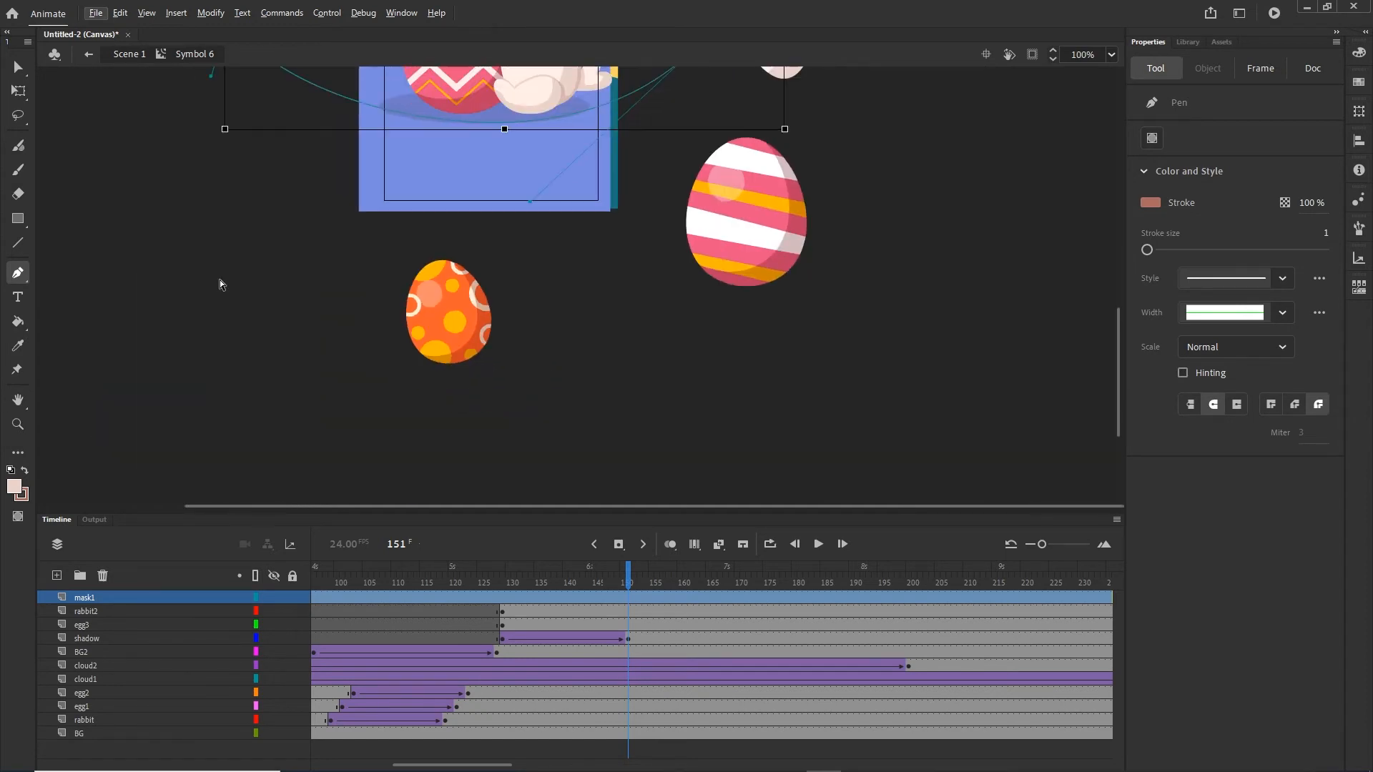
{"action": "left_click_drag", "start_coordinate": [512, 211], "coordinate": [517, 477]}
{"action": "left_click_drag", "start_coordinate": [543, 292], "coordinate": [552, 430]}
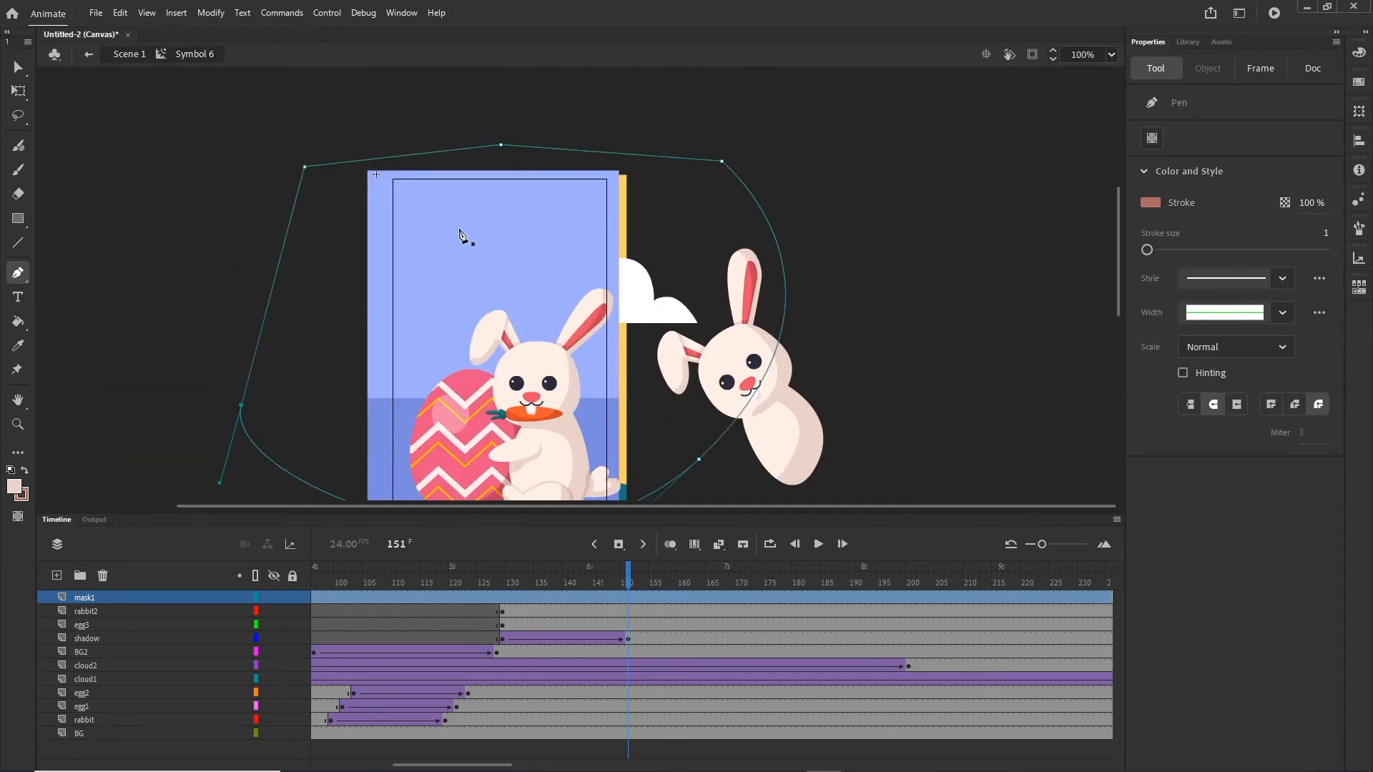
{"action": "left_click", "coordinate": [23, 332]}
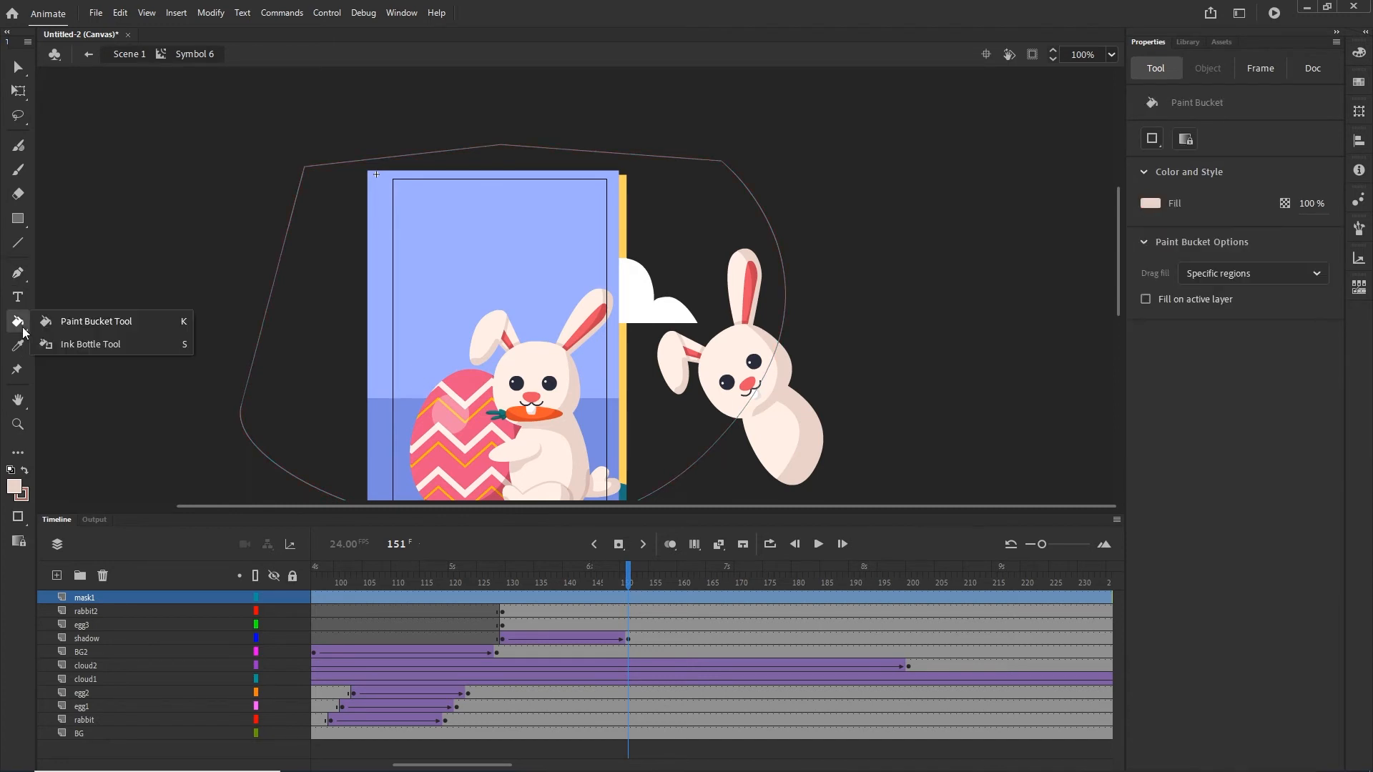
{"action": "left_click", "coordinate": [109, 329]}
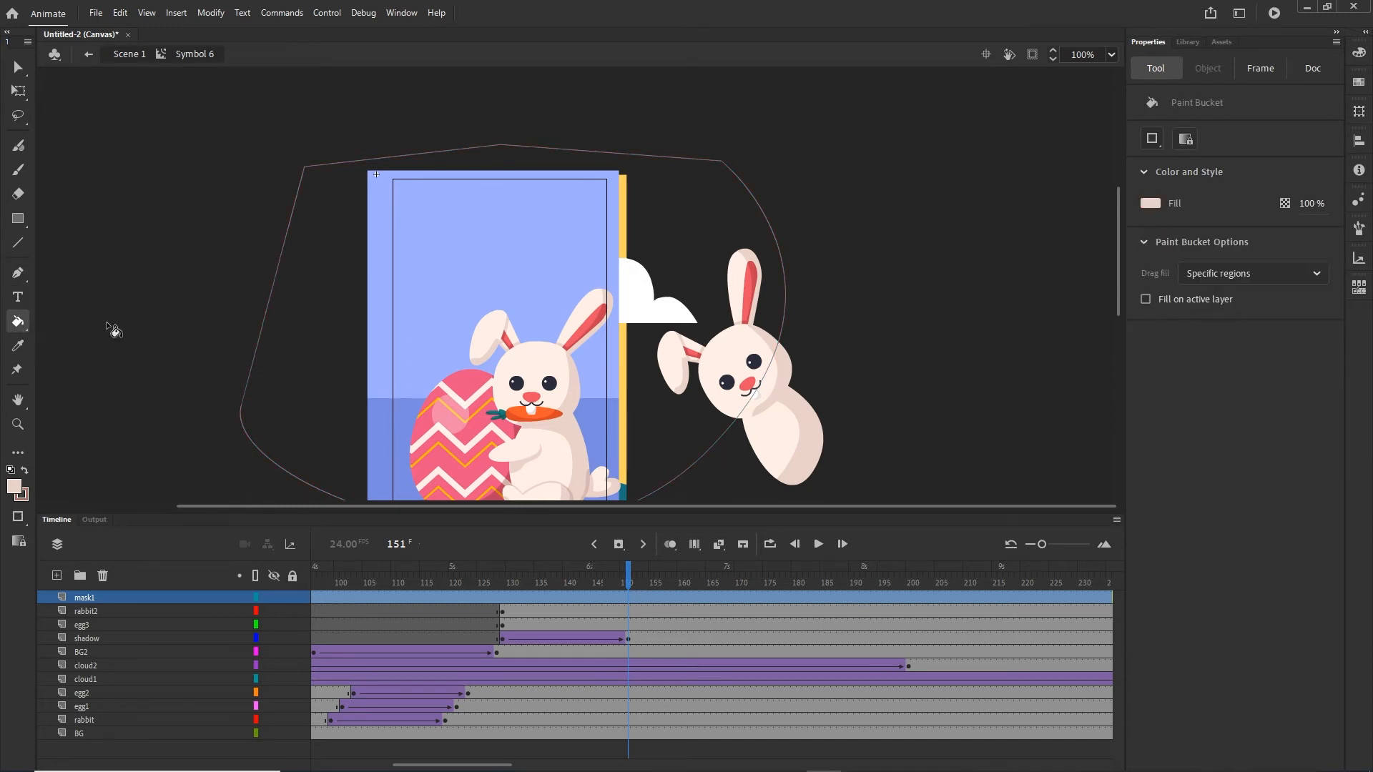
{"action": "left_click", "coordinate": [1151, 203]}
{"action": "left_click", "coordinate": [940, 312]}
{"action": "left_click", "coordinate": [685, 249]}
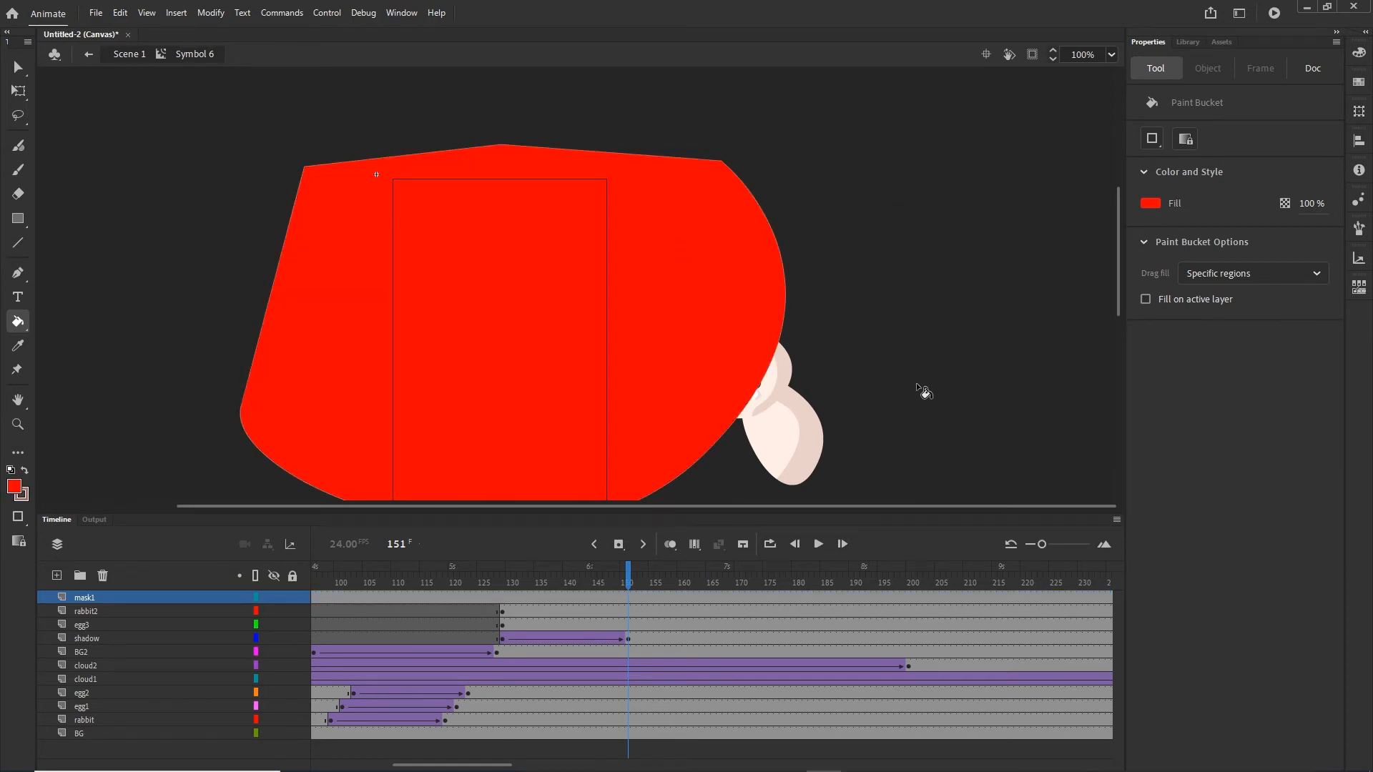
Remove the stroke from the red mask shape and hide the mask1 layer.
{"action": "mouse_move", "coordinate": [923, 392]}
{"action": "left_mouse_down"}
{"action": "mouse_move", "coordinate": [928, 256]}
{"action": "mouse_move", "coordinate": [928, 282]}
{"action": "left_mouse_up"}
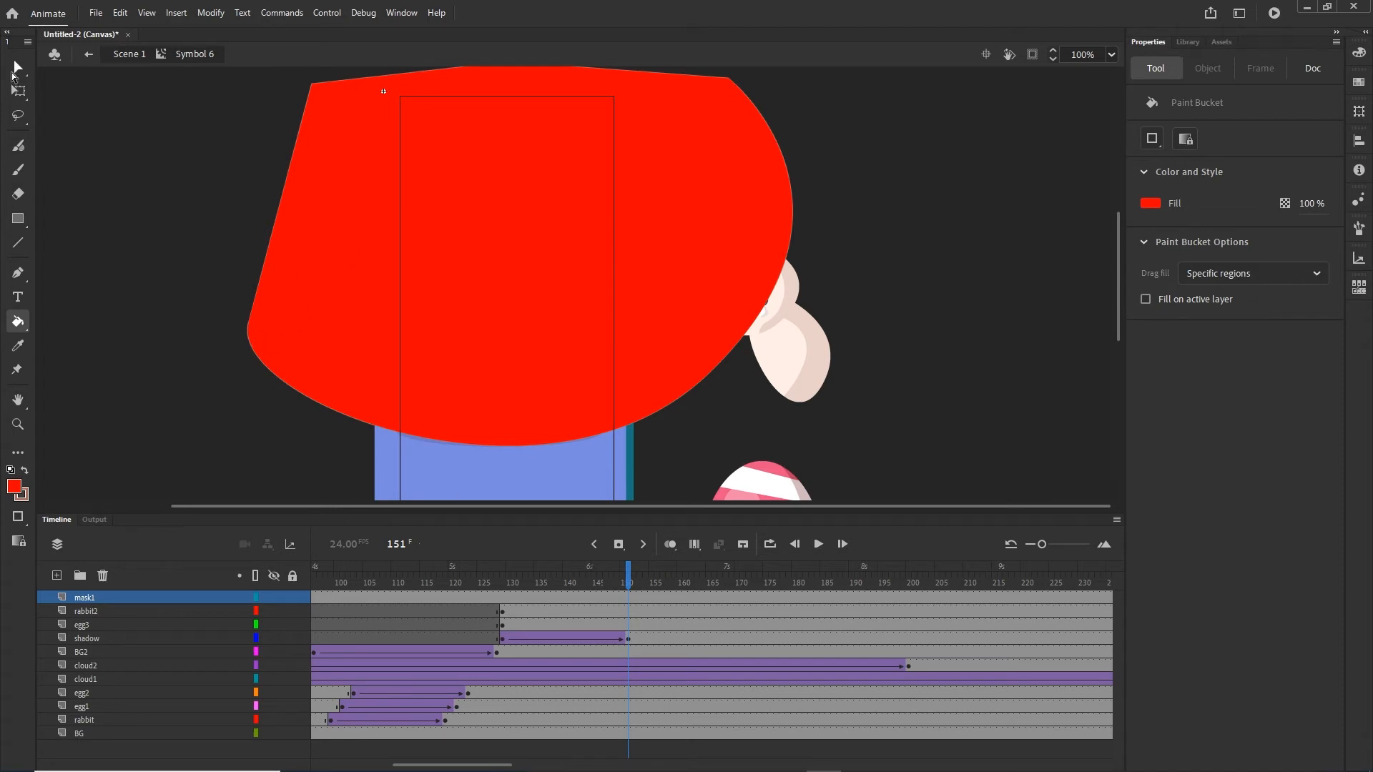
{"action": "left_click", "coordinate": [13, 69]}
{"action": "left_click", "coordinate": [973, 267]}
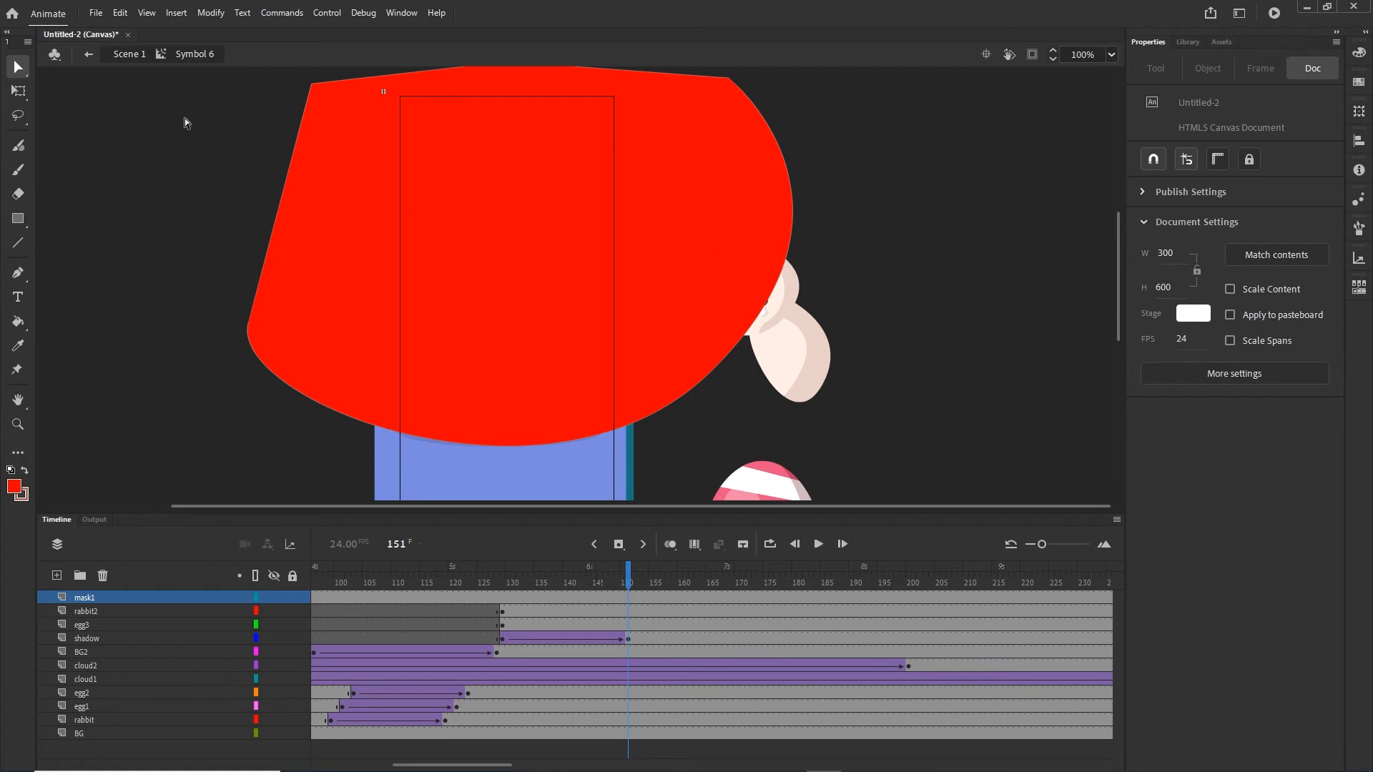
{"action": "left_click", "coordinate": [24, 75]}
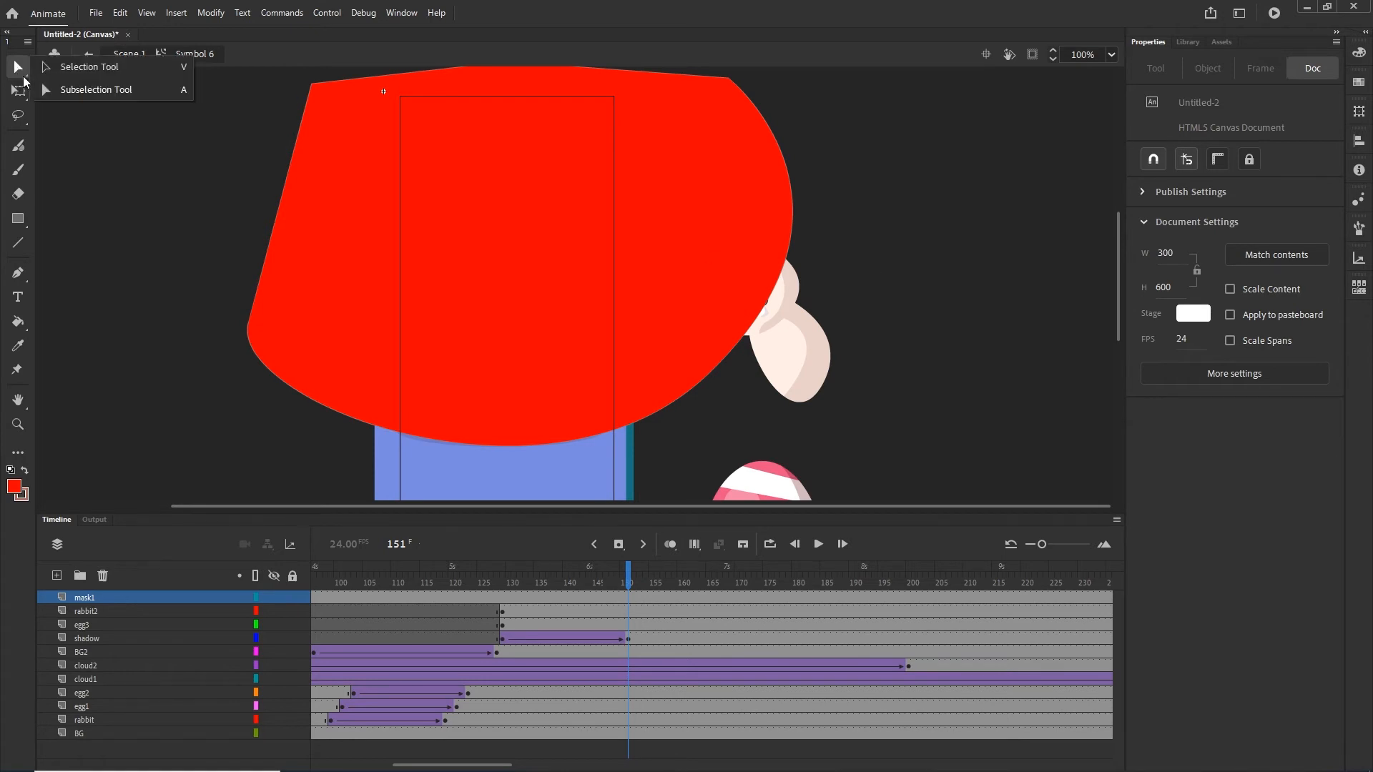
{"action": "left_click", "coordinate": [75, 66]}
{"action": "left_click", "coordinate": [728, 205]}
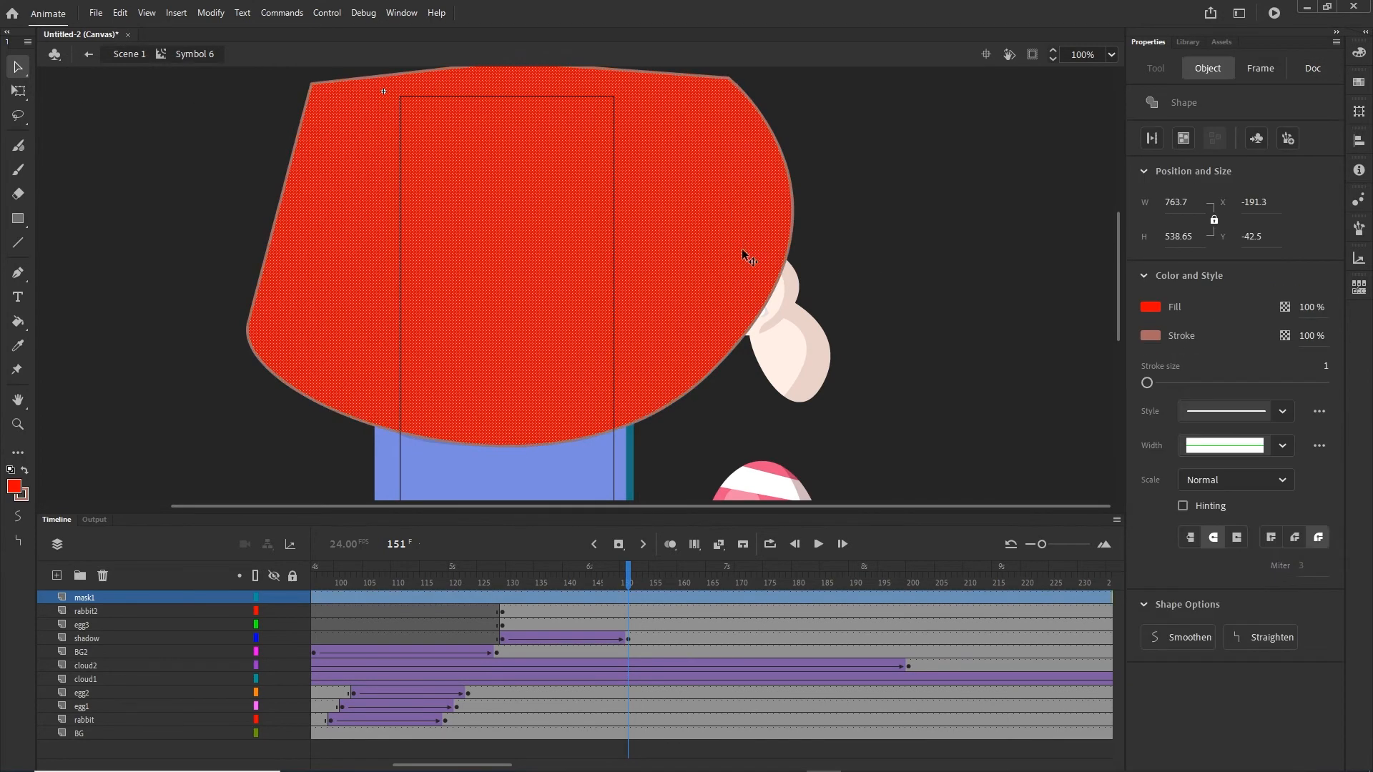
{"action": "left_click", "coordinate": [1151, 336]}
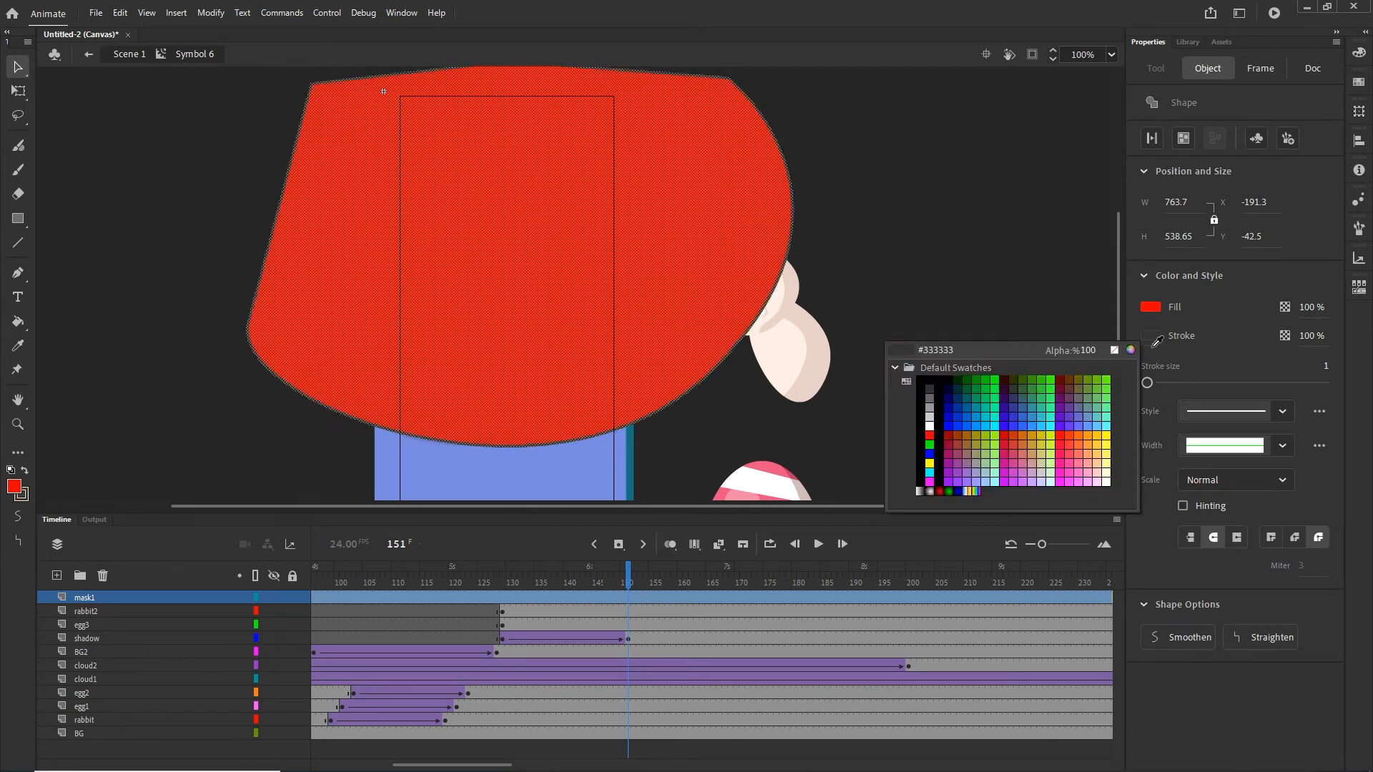
{"action": "left_click", "coordinate": [1115, 350]}
{"action": "left_click", "coordinate": [1024, 337]}
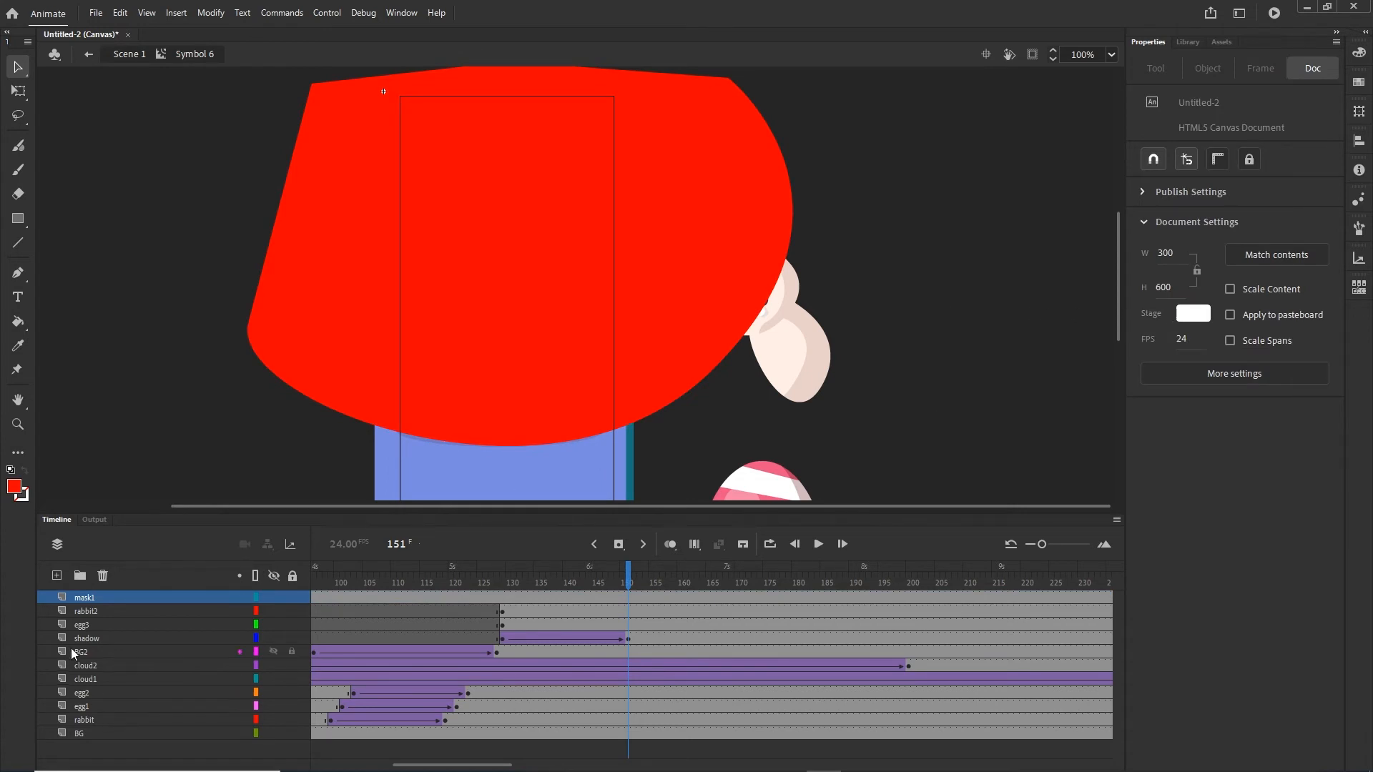
{"action": "left_click", "coordinate": [273, 597]}
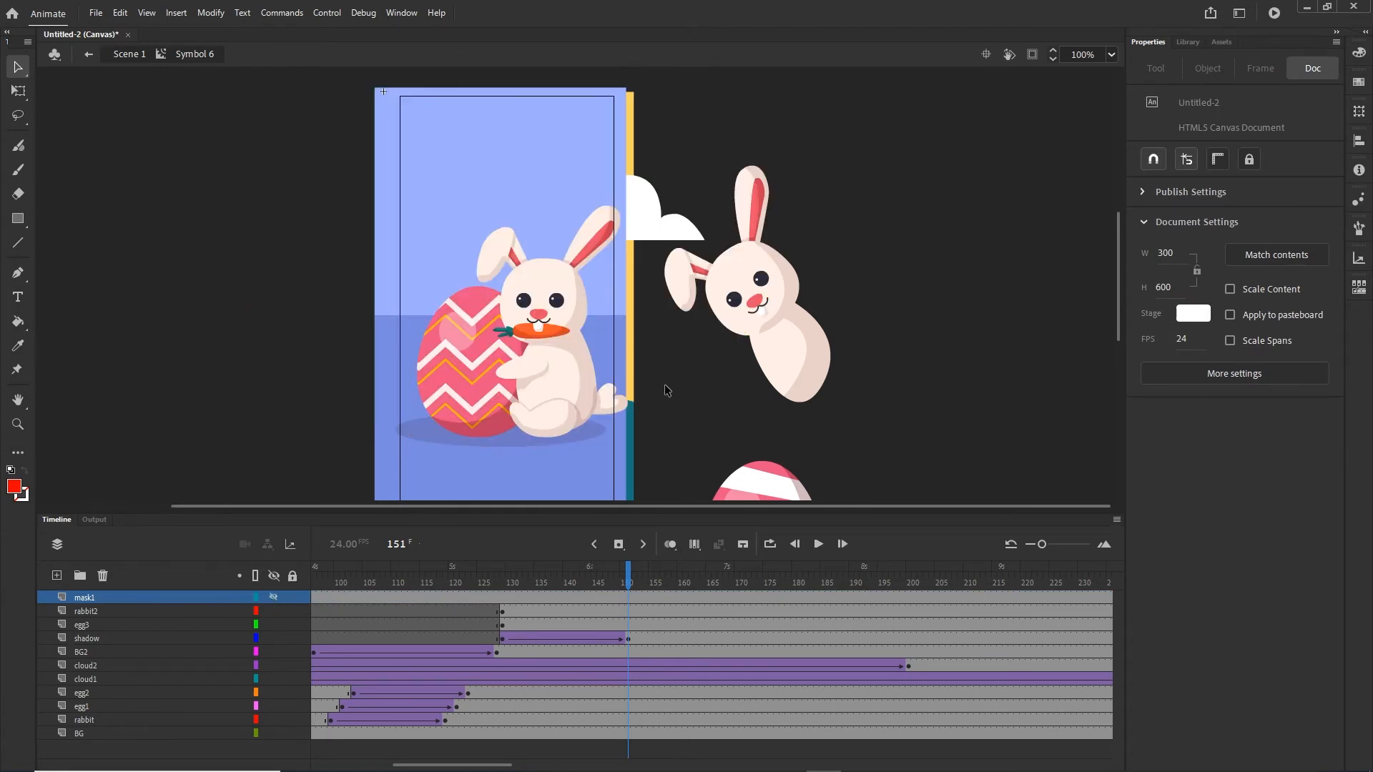
{"action": "scroll", "coordinate": [908, 300], "scroll_direction": "down", "scroll_amount": 3}
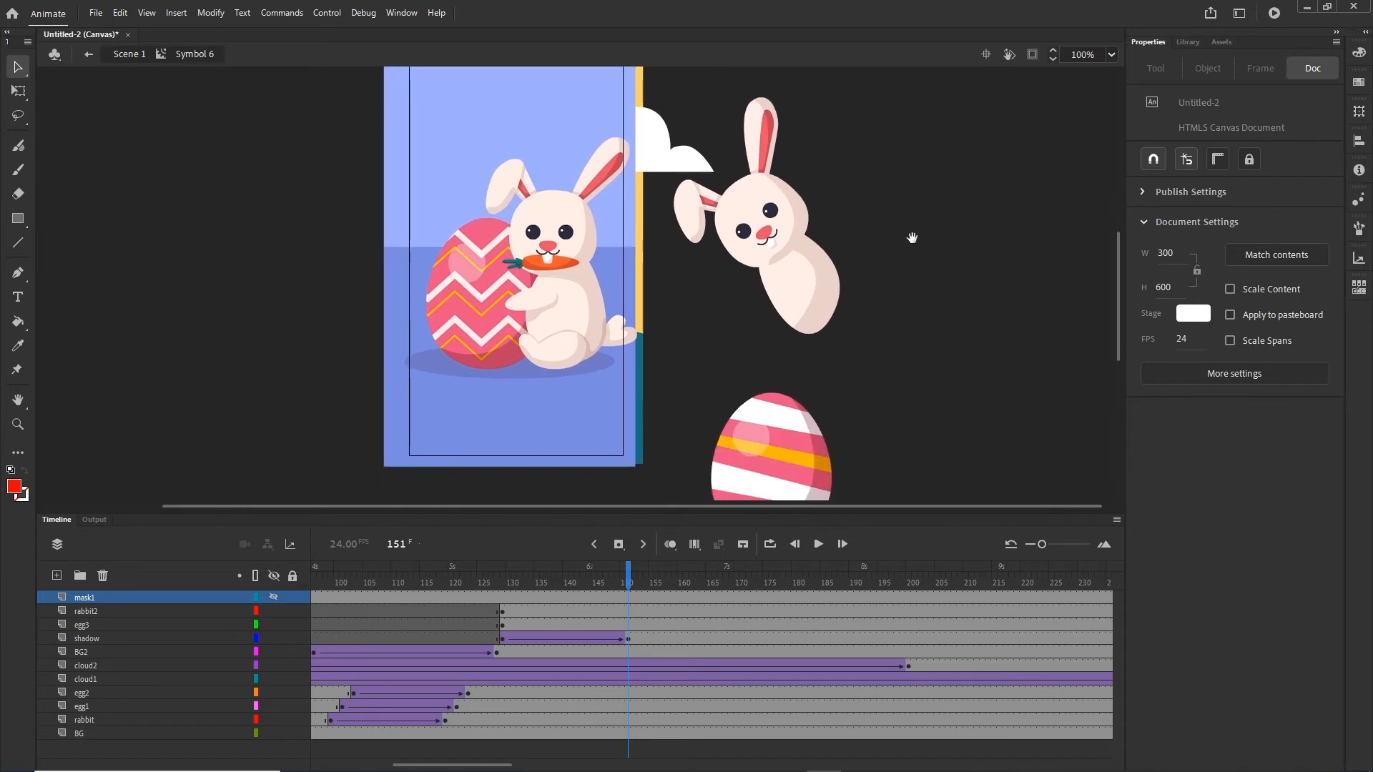
Move the starting keyframes of the rabbit2 and egg3 layers to frame 153.
{"action": "left_click", "coordinate": [87, 625]}
{"action": "left_click", "coordinate": [86, 611], "text": "shift"}
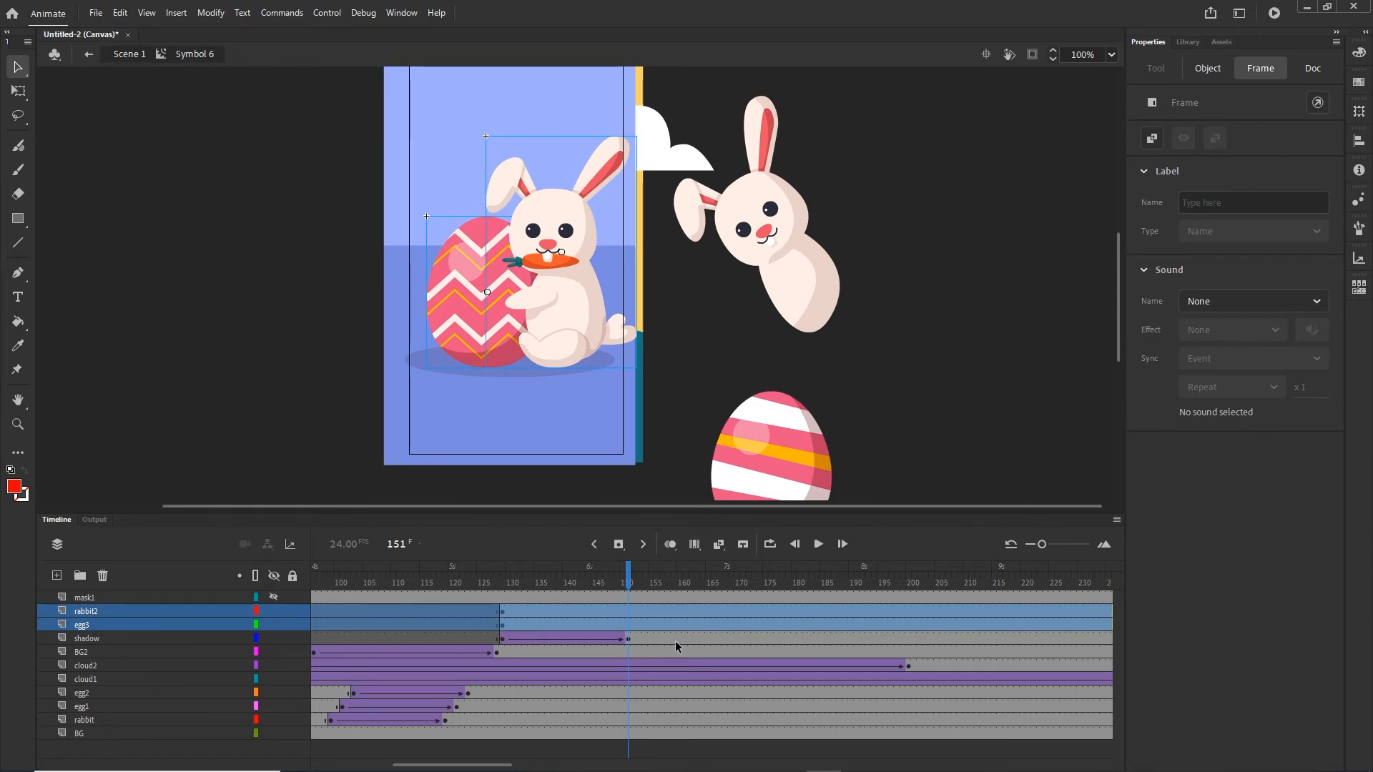
{"action": "left_click", "coordinate": [685, 625]}
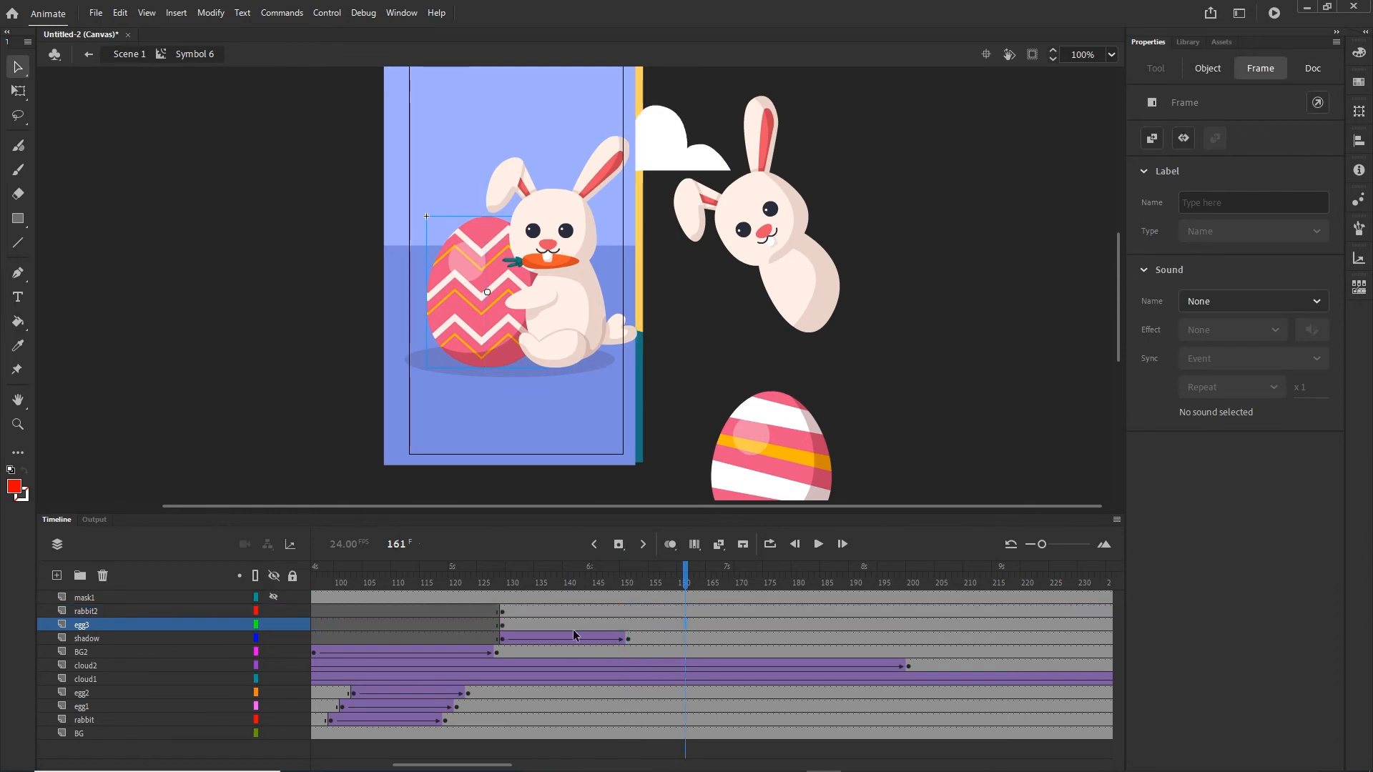
{"action": "left_click", "coordinate": [504, 624]}
{"action": "left_click", "coordinate": [501, 611], "text": "shift"}
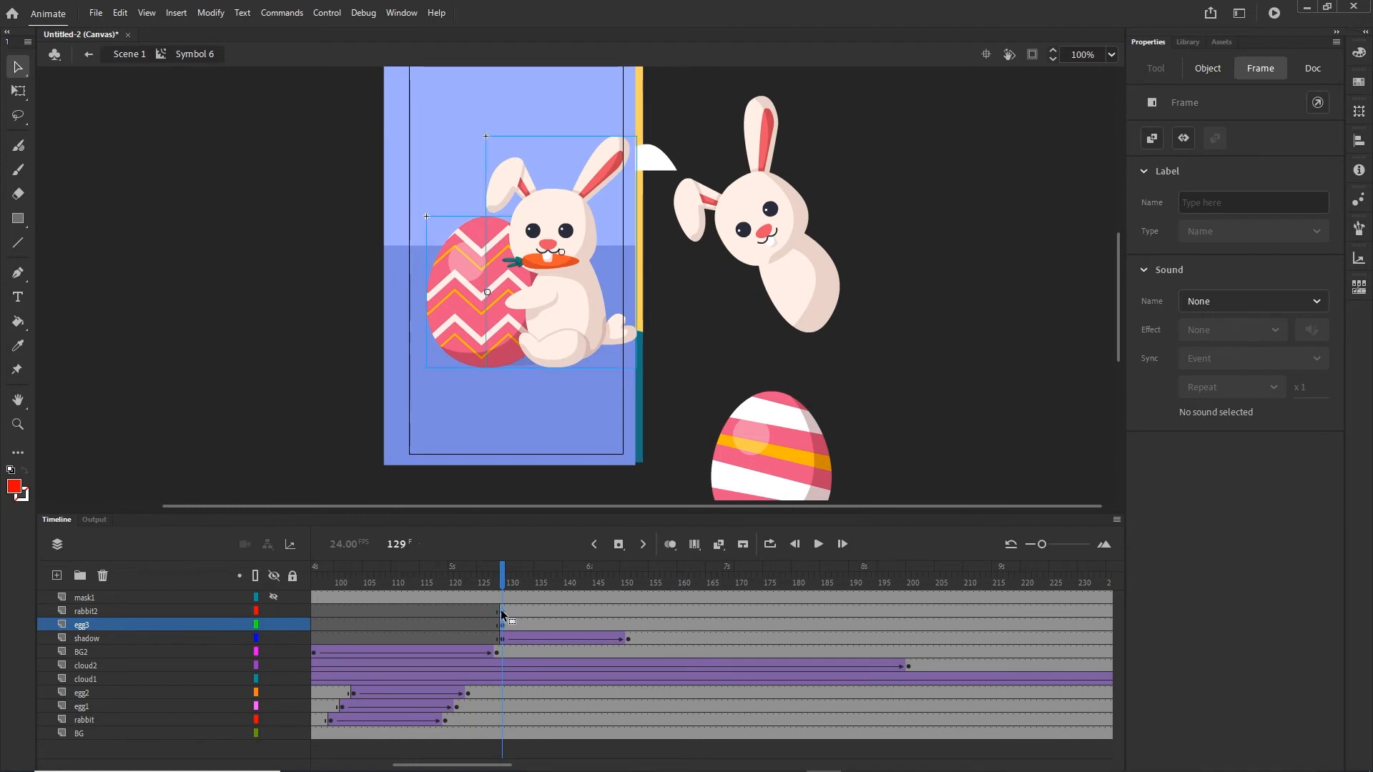
{"action": "left_click_drag", "start_coordinate": [625, 613], "coordinate": [637, 610]}
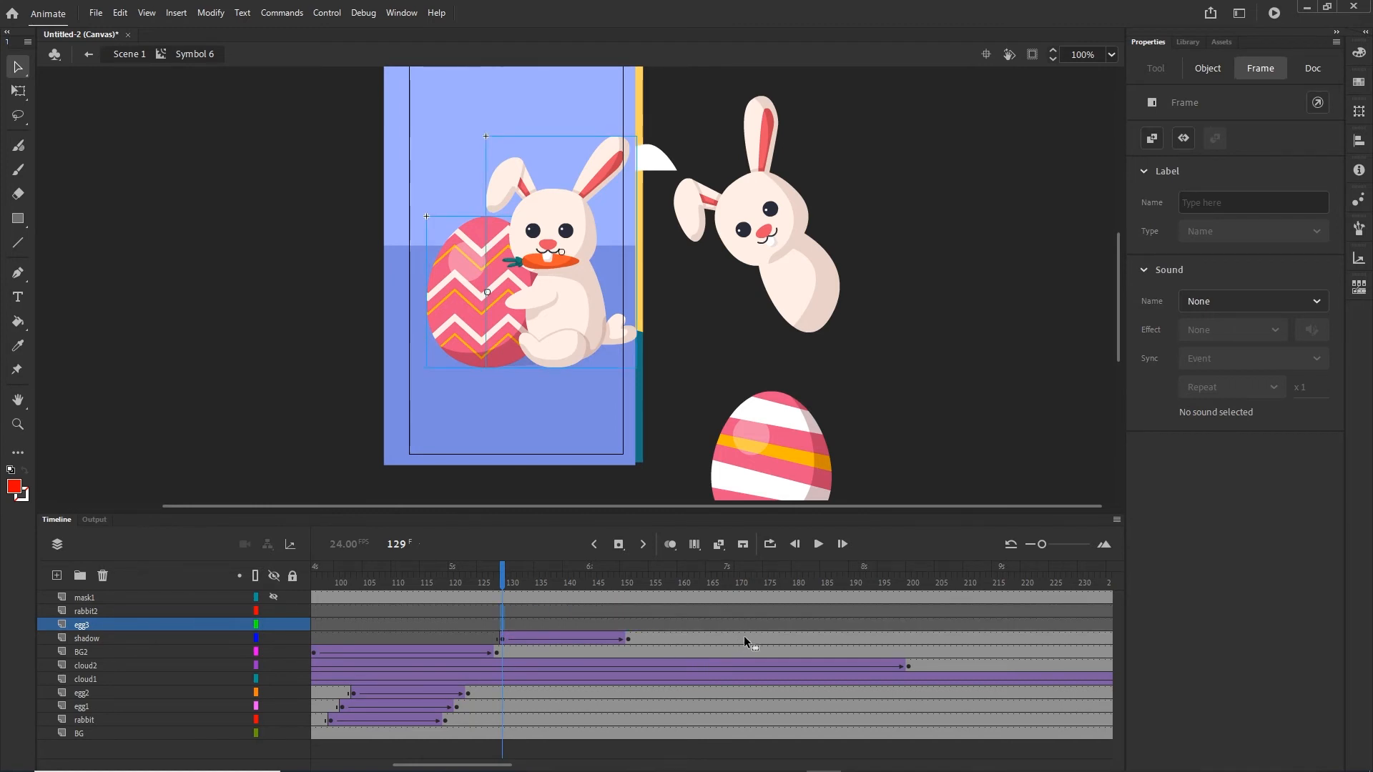
Add rabbit2 and egg3 keyframes at frame 178, and at frame 153 lower both objects straight down until the egg sits beneath the blue background.
{"action": "left_click", "coordinate": [782, 624]}
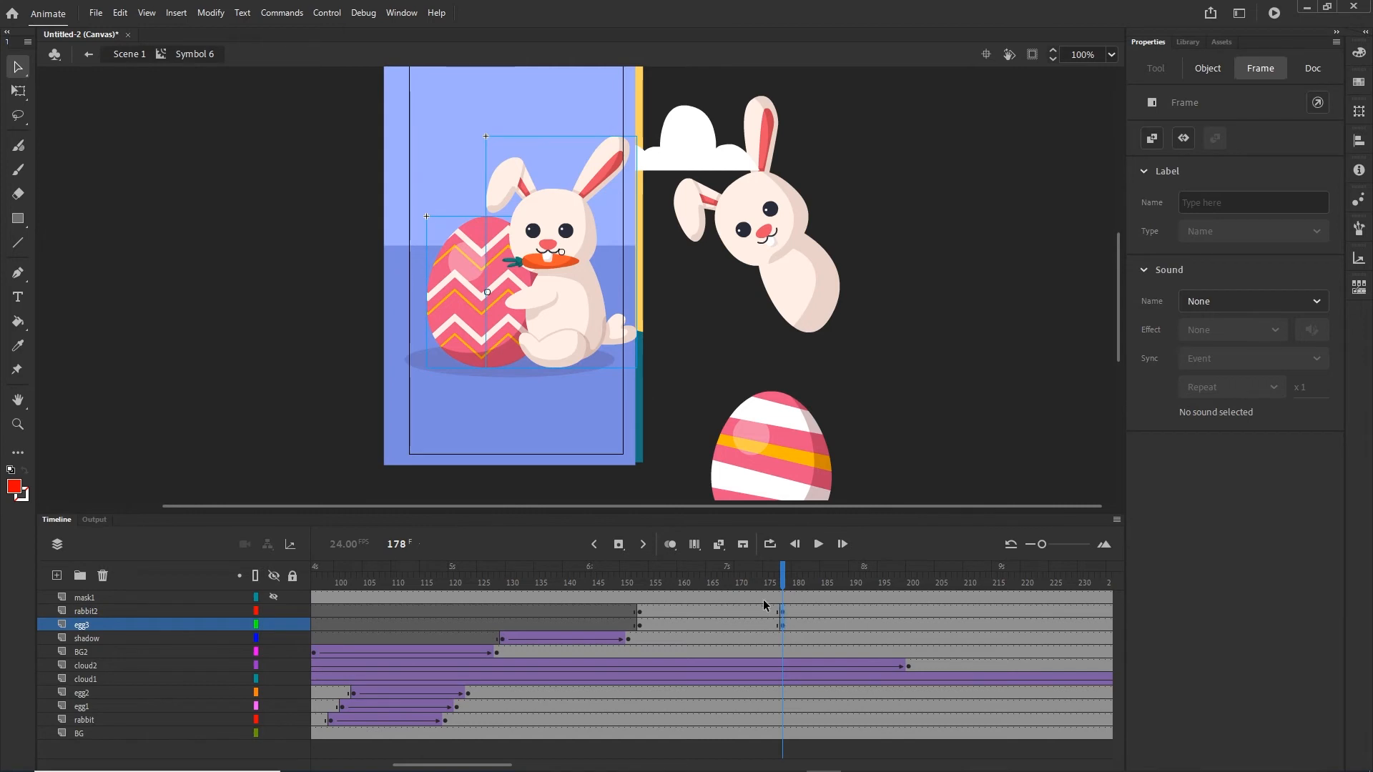
{"action": "left_click", "coordinate": [644, 626]}
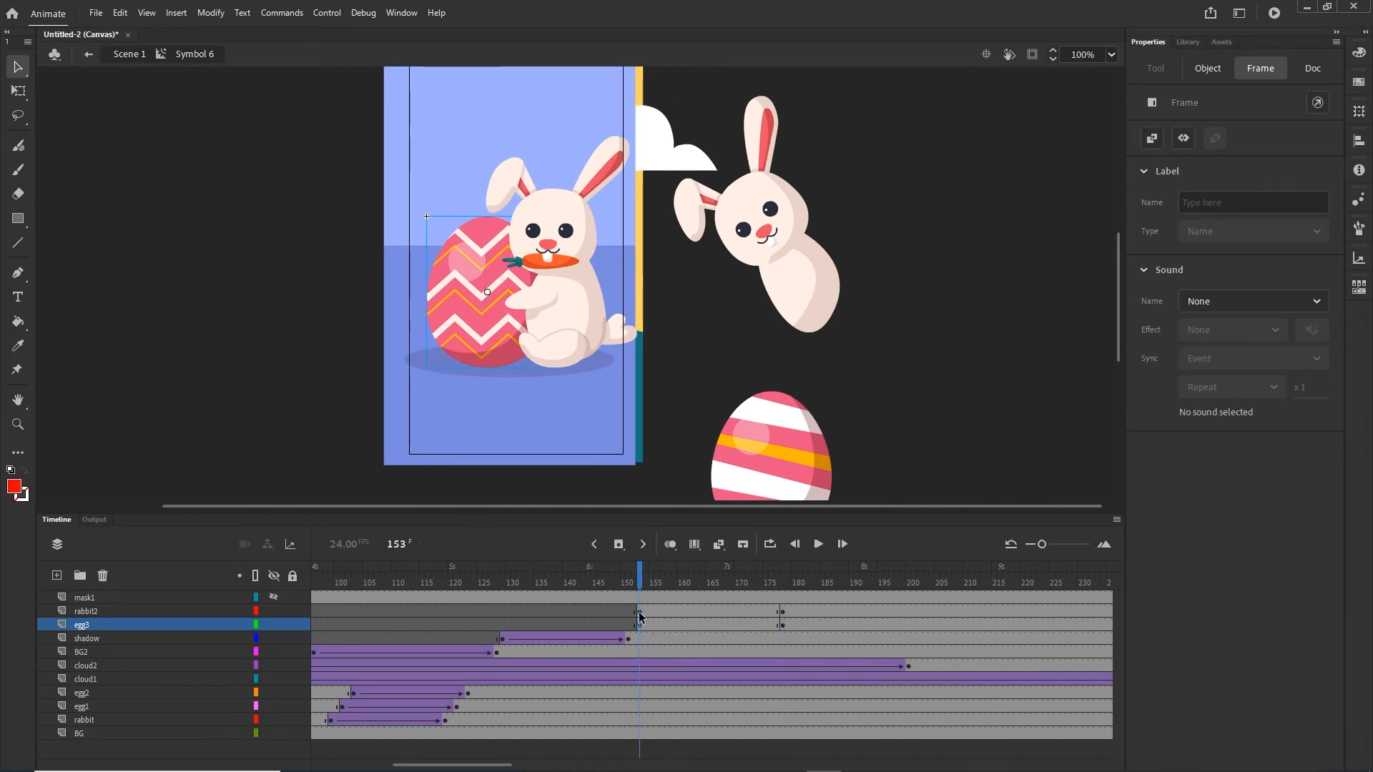
{"action": "key", "text": "shift+Down"}
{"action": "key", "text": "shift+Down"}
{"action": "key", "text": "shift+Down"}
{"action": "key", "text": "shift+Down"}
{"action": "key", "text": "shift+Down"}
{"action": "key", "text": "shift+Down"}
{"action": "key", "text": "shift+Down"}
{"action": "key", "text": "shift+Down"}
{"action": "key", "text": "shift+Down"}
{"action": "key", "text": "shift+Down"}
{"action": "key", "text": "shift+Down"}
{"action": "key", "text": "shift+Down"}
{"action": "key", "text": "shift+Down"}
{"action": "key", "text": "shift+Down"}
{"action": "key", "text": "shift+Down"}
{"action": "key", "text": "shift+Down"}
{"action": "key", "text": "shift+Down"}
{"action": "key", "text": "shift+Down"}
{"action": "key", "text": "shift+Down"}
{"action": "key", "text": "shift+Down"}
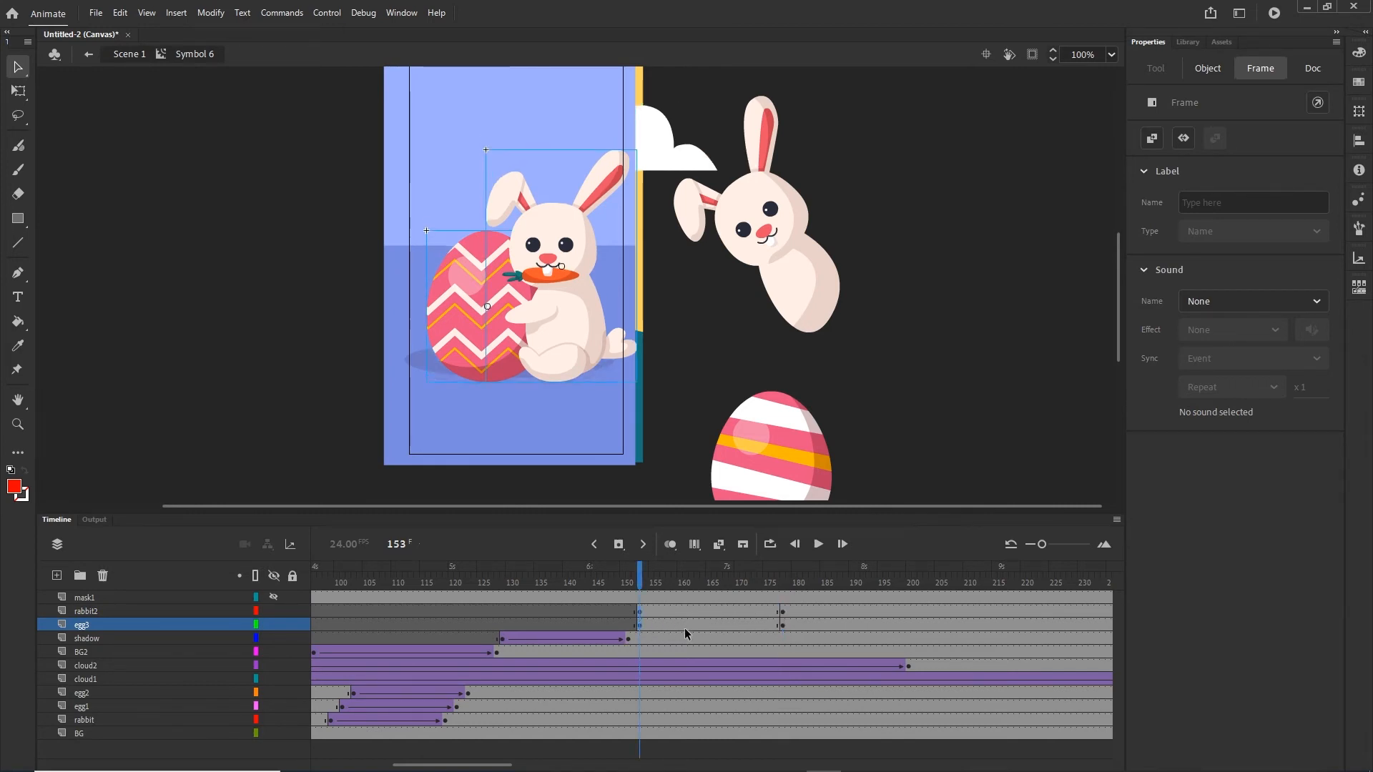
{"action": "key", "text": "shift+Down"}
{"action": "key", "text": "shift+Down"}
{"action": "key", "text": "shift+Down"}
{"action": "key", "text": "shift+Down"}
{"action": "key", "text": "shift+Down"}
{"action": "key", "text": "shift+Down"}
{"action": "key", "text": "shift+Down"}
{"action": "key", "text": "shift+Down"}
{"action": "key", "text": "shift+Down"}
{"action": "key", "text": "shift+Down"}
{"action": "key", "text": "shift+Down"}
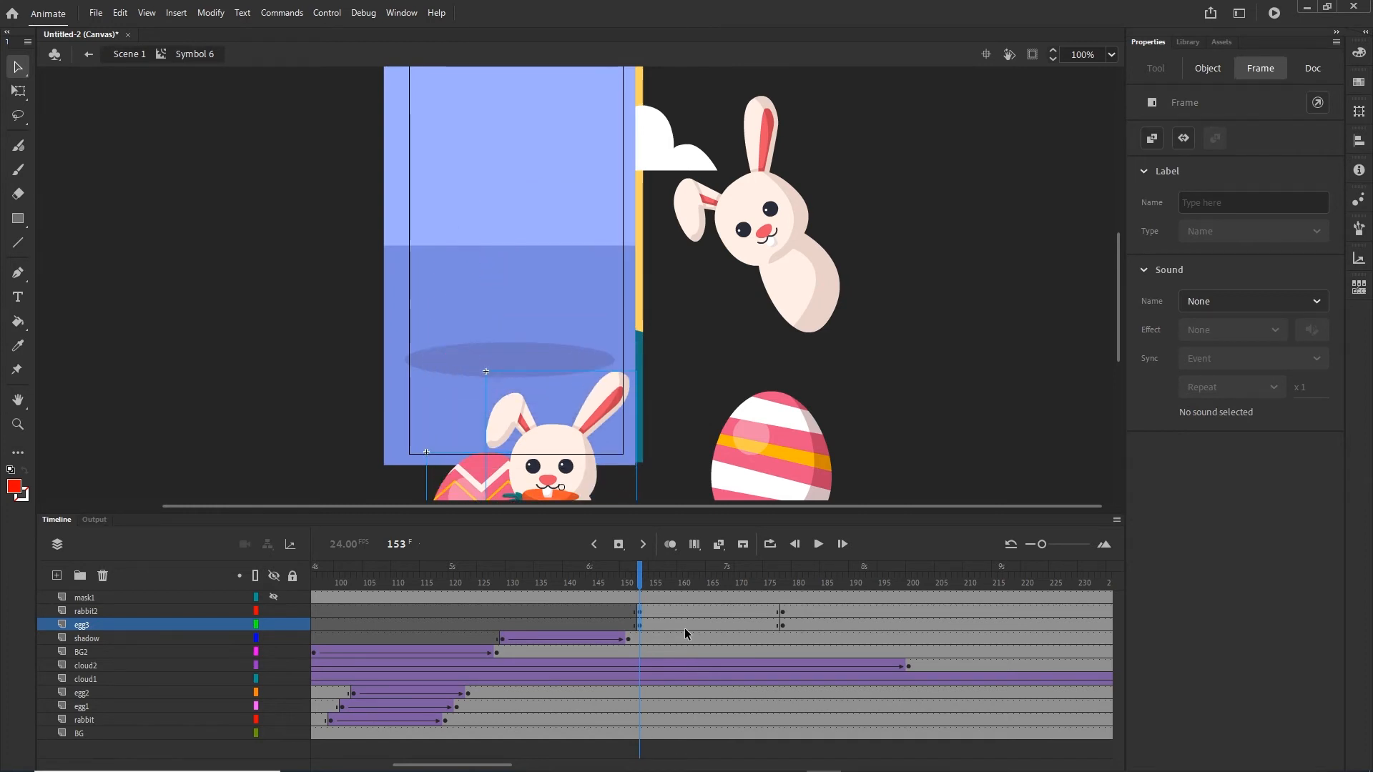
Create classic tweens on rabbit2 and egg3 and extend their end keyframes to frame 188.
{"action": "left_click", "coordinate": [698, 626]}
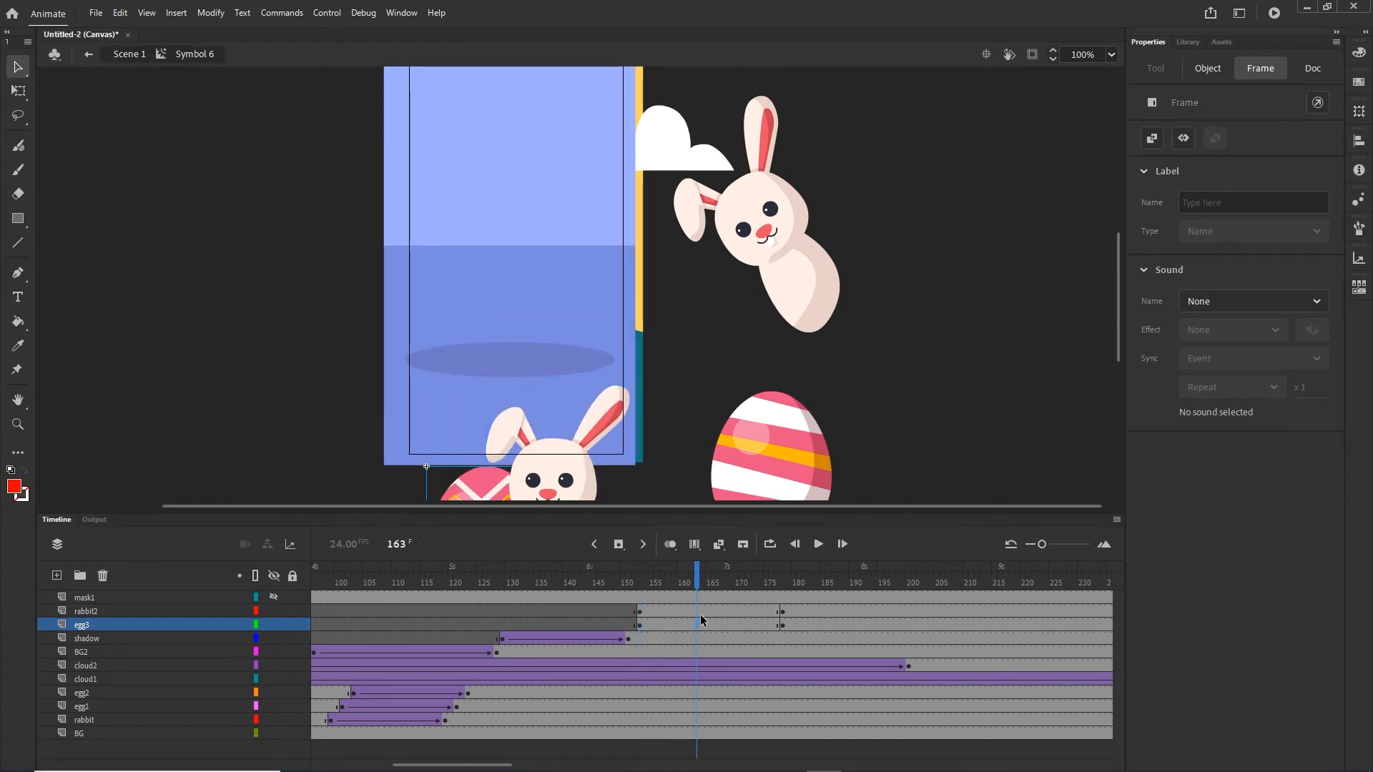
{"action": "right_click", "coordinate": [697, 610]}
{"action": "left_click", "coordinate": [758, 192]}
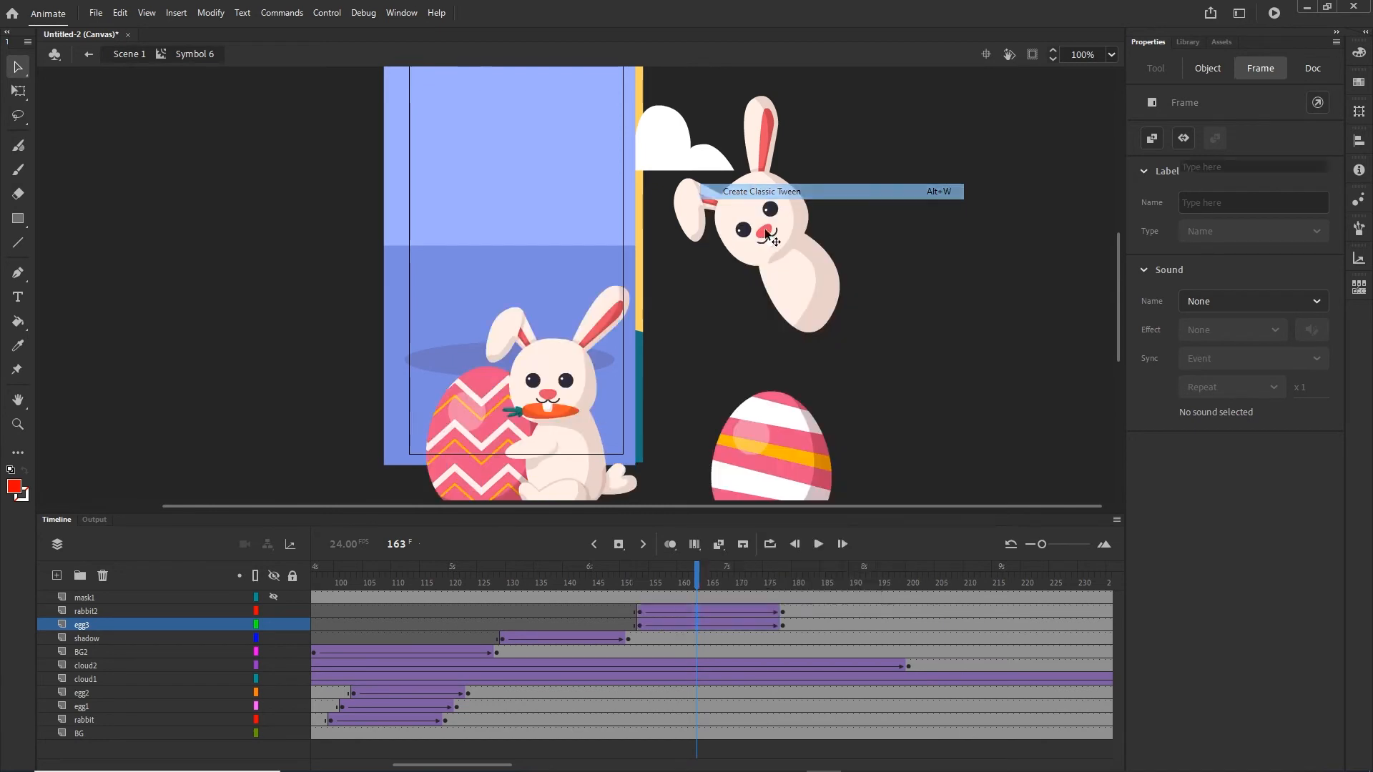
{"action": "left_click_drag", "start_coordinate": [702, 575], "coordinate": [837, 615]}
{"action": "left_click", "coordinate": [783, 624]}
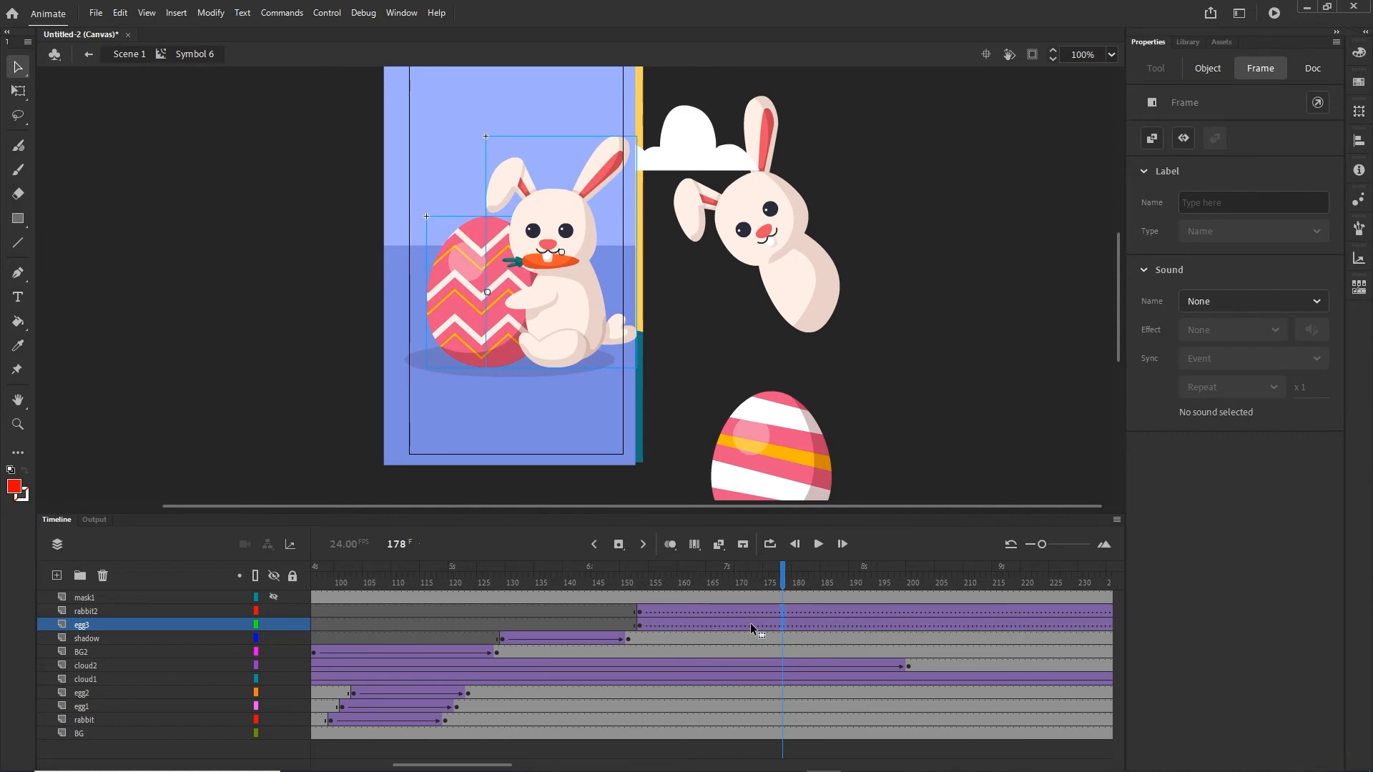
Apply Quad Ease-Out easing to the rabbit2 and egg3 tweens.
{"action": "left_click", "coordinate": [641, 626]}
{"action": "left_click", "coordinate": [640, 613], "text": "shift"}
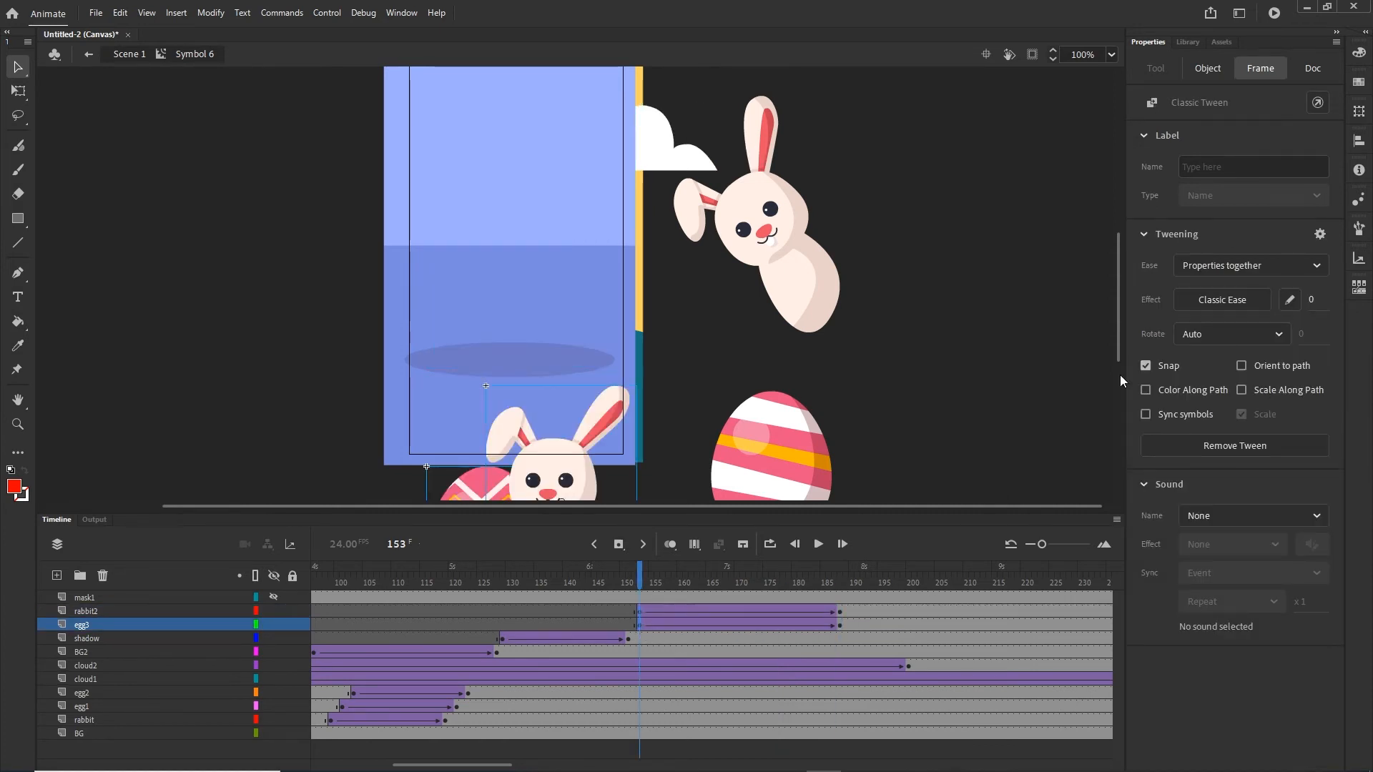
{"action": "left_click", "coordinate": [1250, 301]}
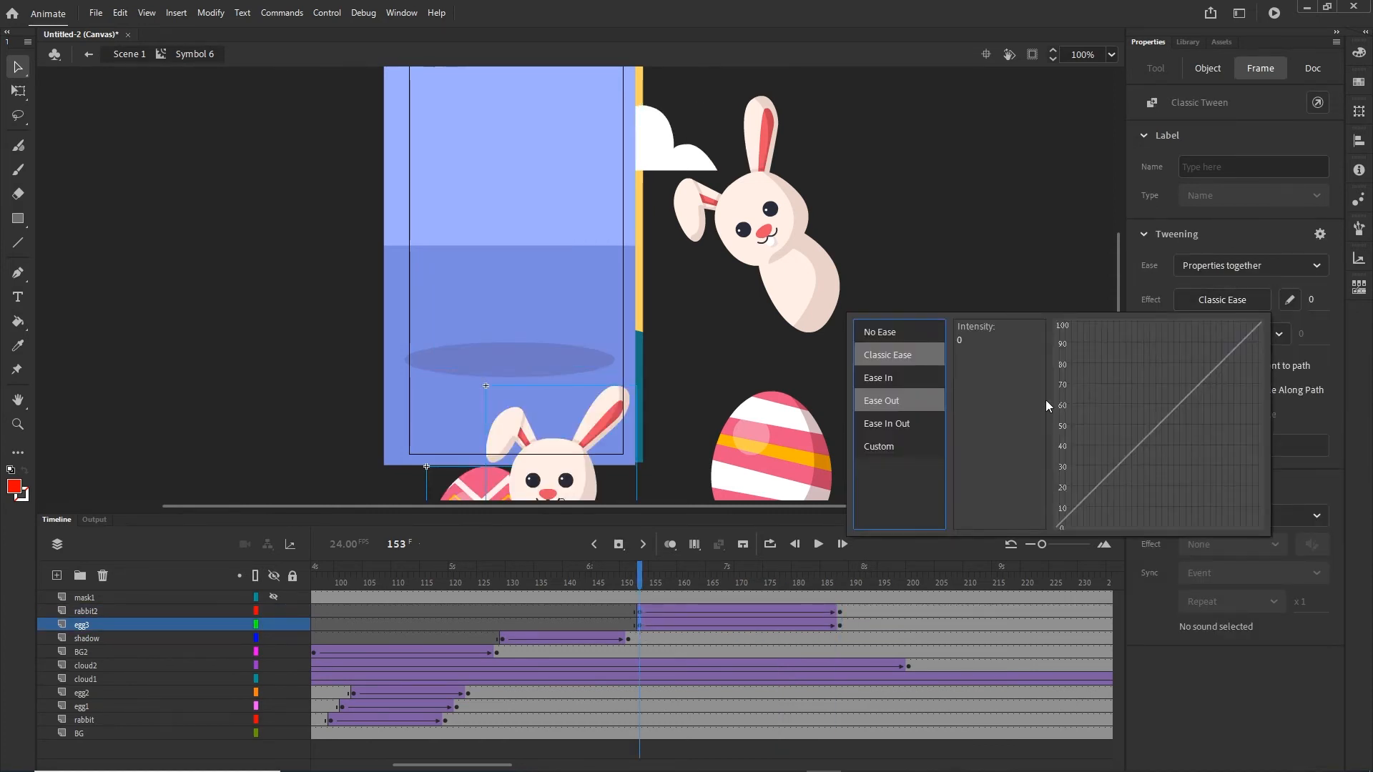
{"action": "left_click", "coordinate": [894, 405]}
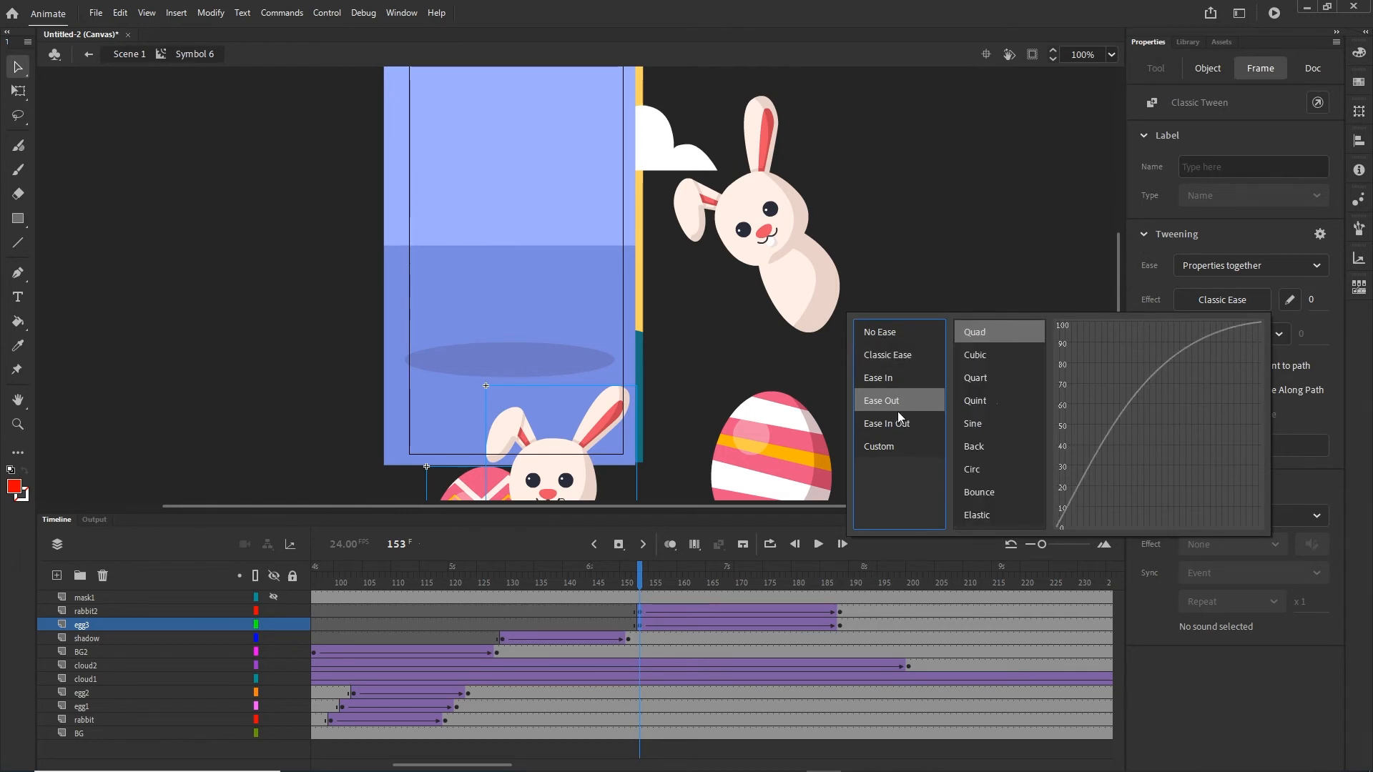
{"action": "double_click", "coordinate": [980, 331]}
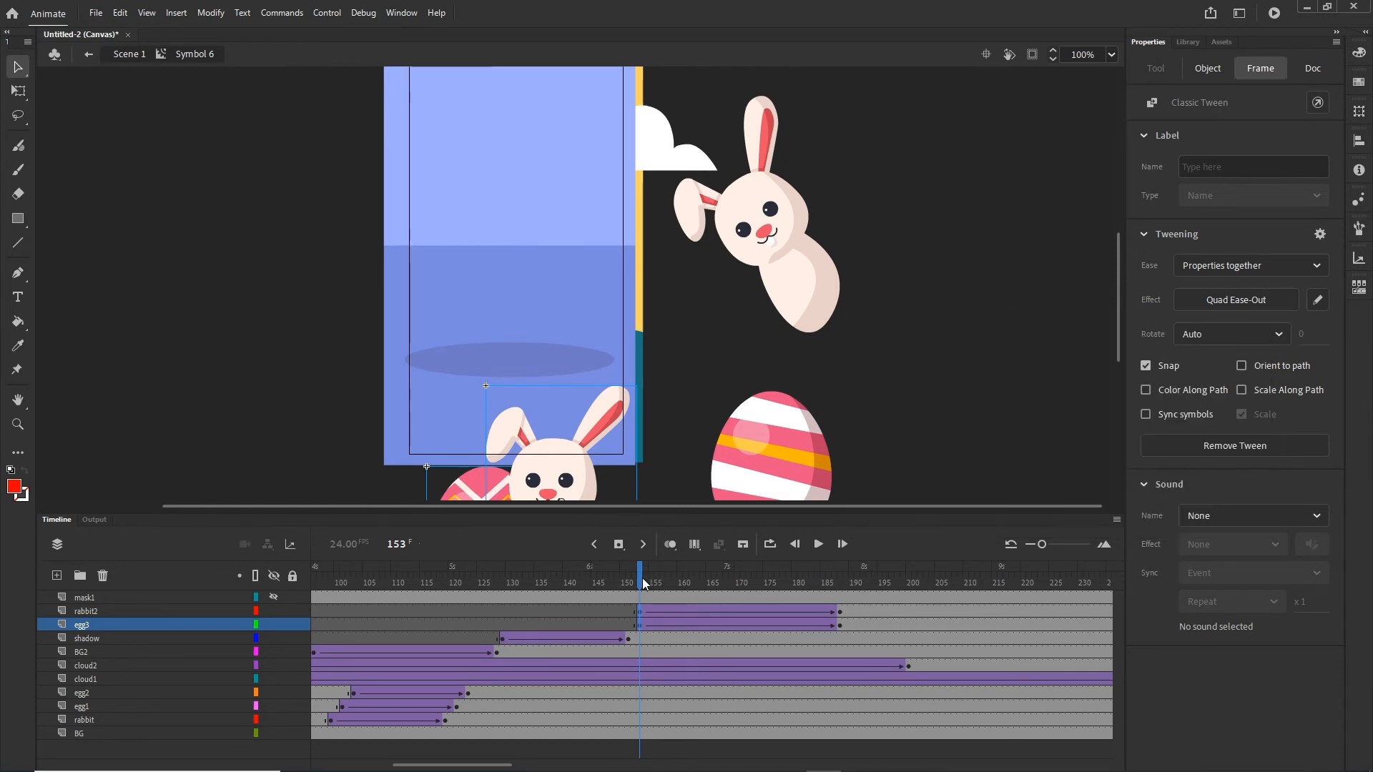
{"action": "left_click_drag", "start_coordinate": [642, 577], "coordinate": [783, 581]}
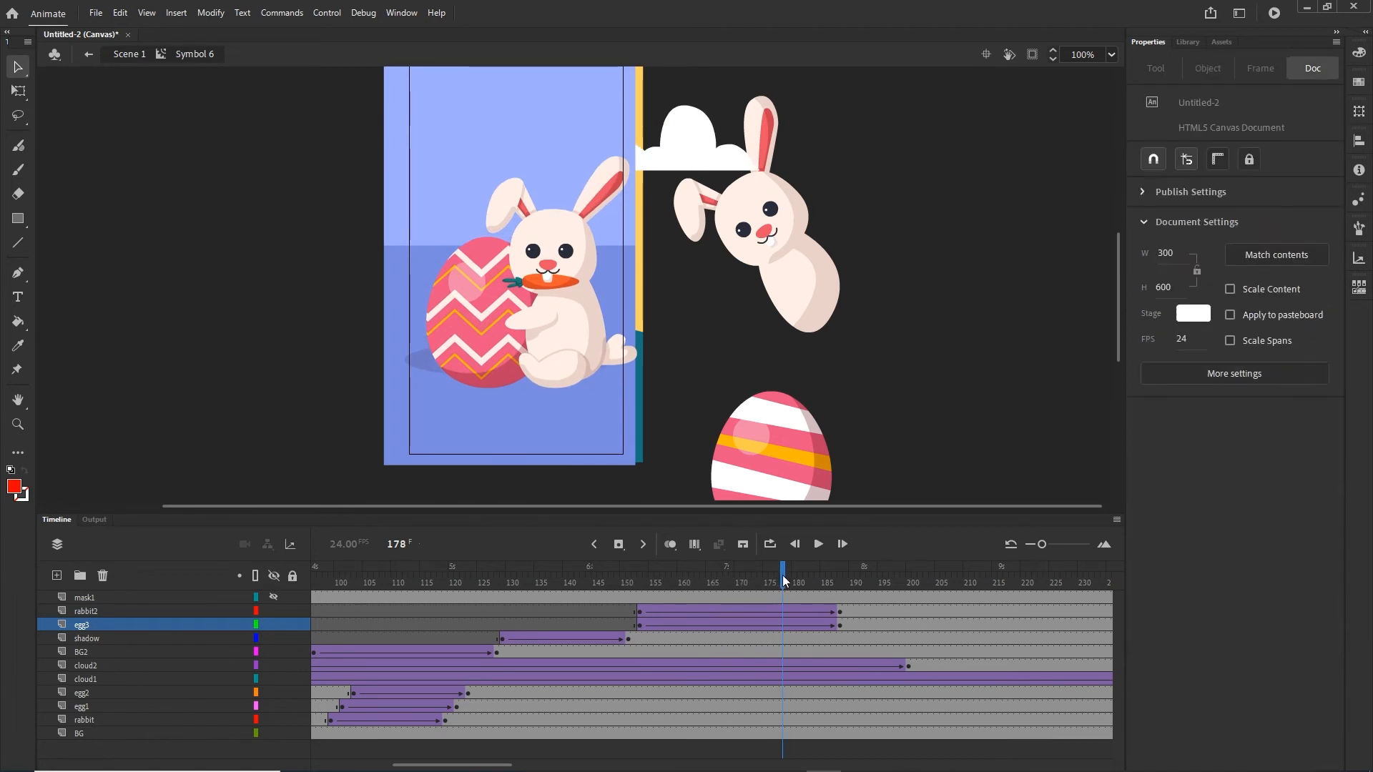
Place the mask1 layer directly above egg3 and convert it into a mask for the egg.
{"action": "left_click", "coordinate": [93, 599]}
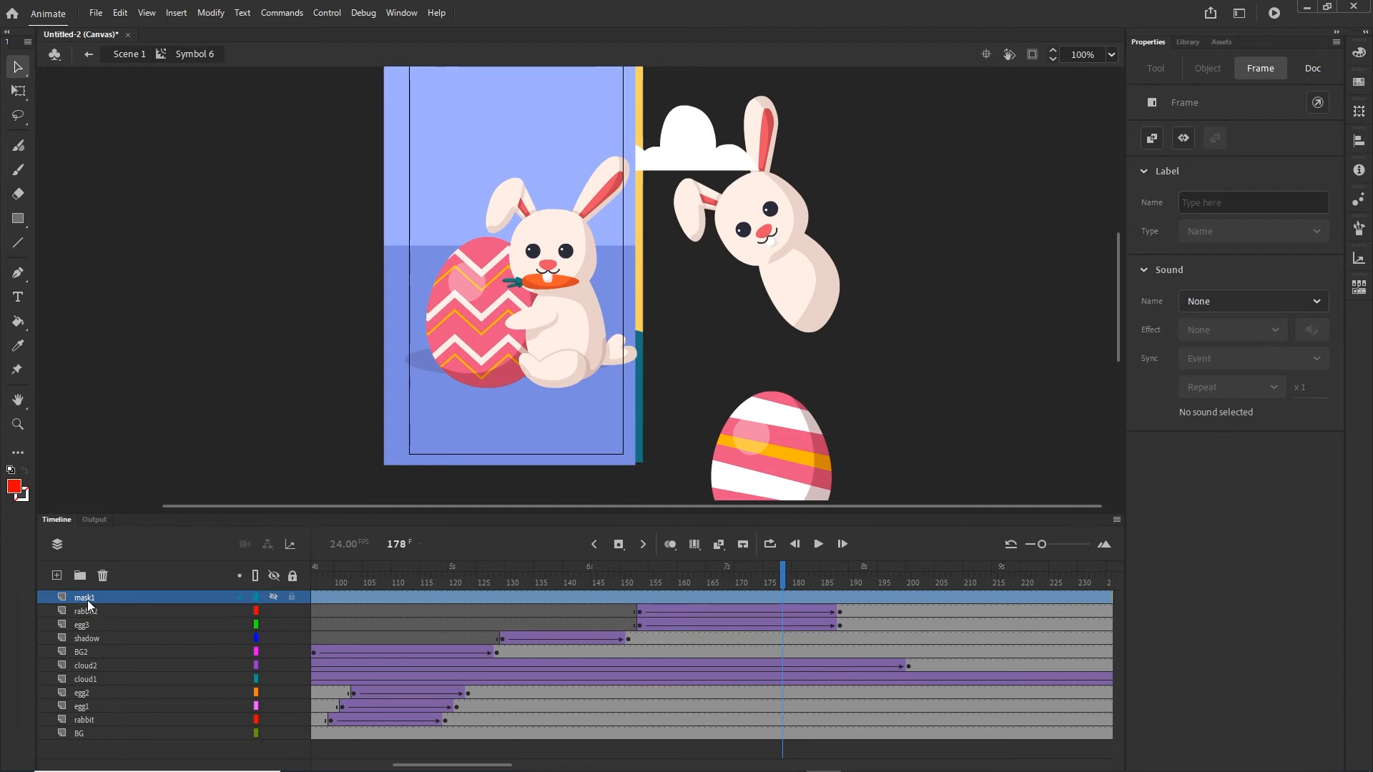
{"action": "left_click_drag", "start_coordinate": [87, 599], "coordinate": [86, 622]}
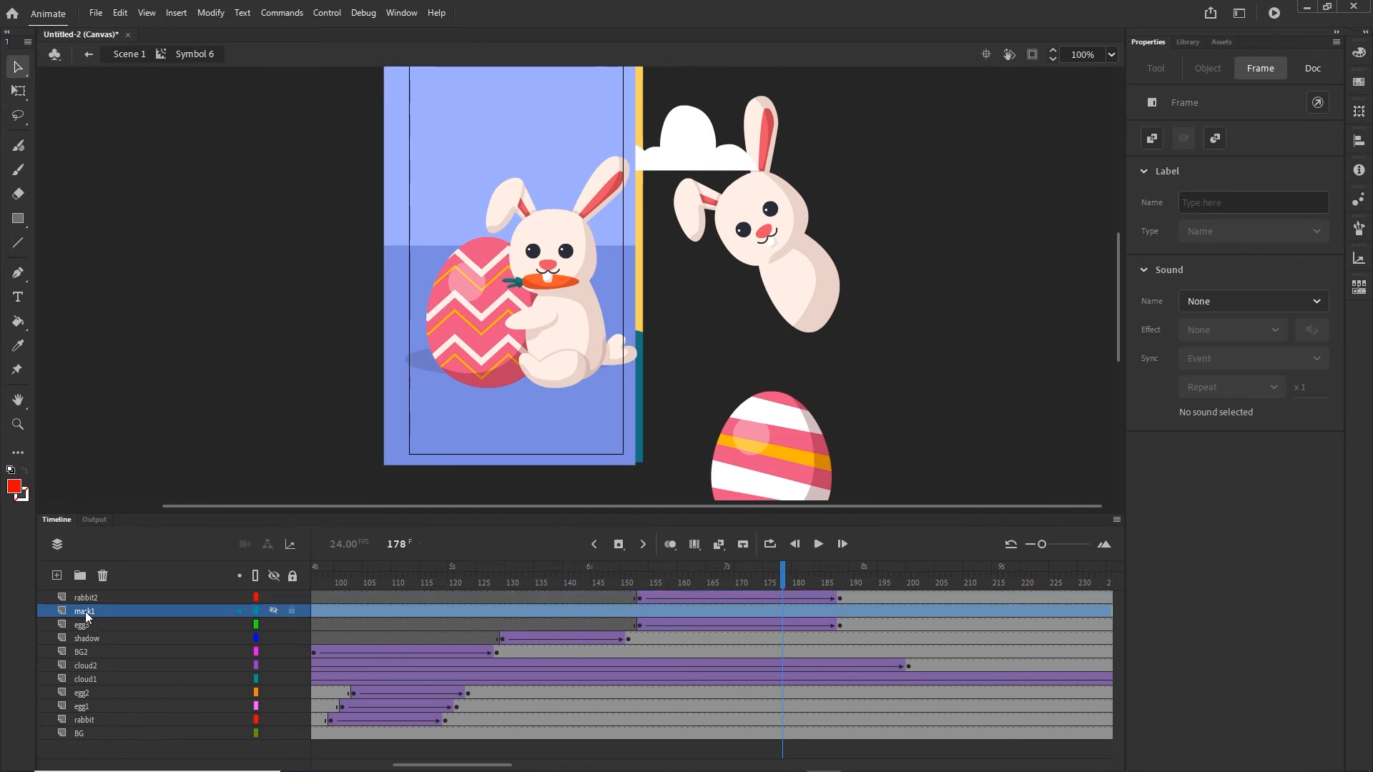
{"action": "right_click", "coordinate": [85, 616]}
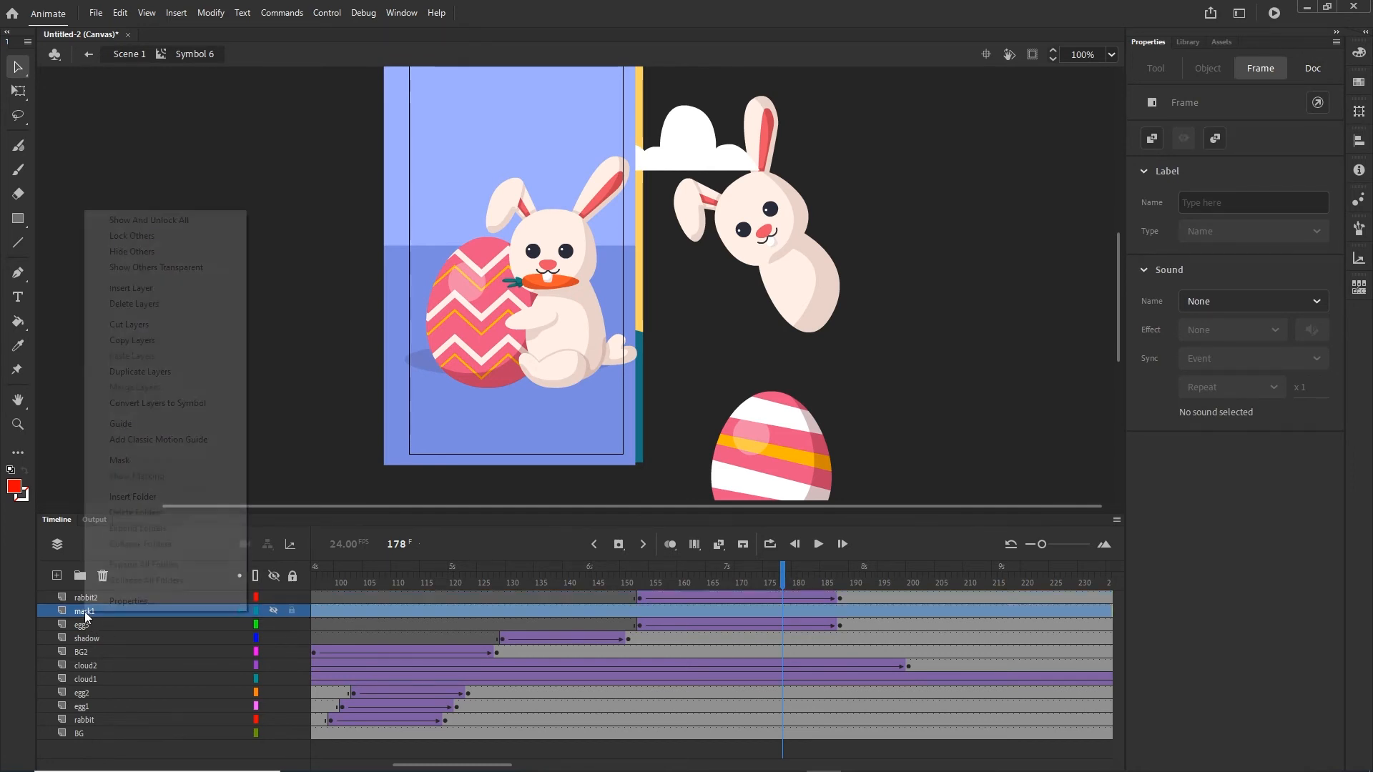
{"action": "left_click", "coordinate": [120, 461]}
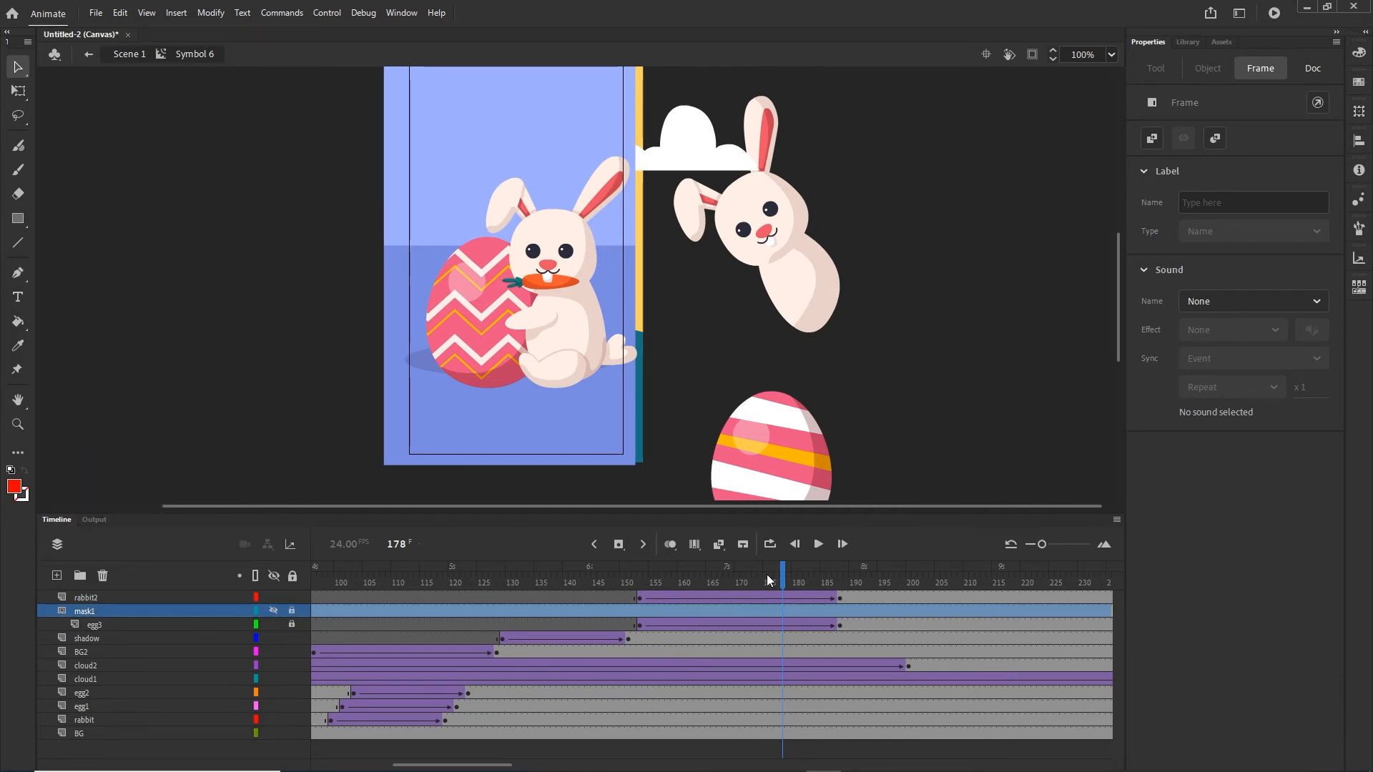
Unhide mask1 and check the masked egg along the shadow's lower edge between frames 159 and 174.
{"action": "left_click_drag", "start_coordinate": [767, 574], "coordinate": [674, 581]}
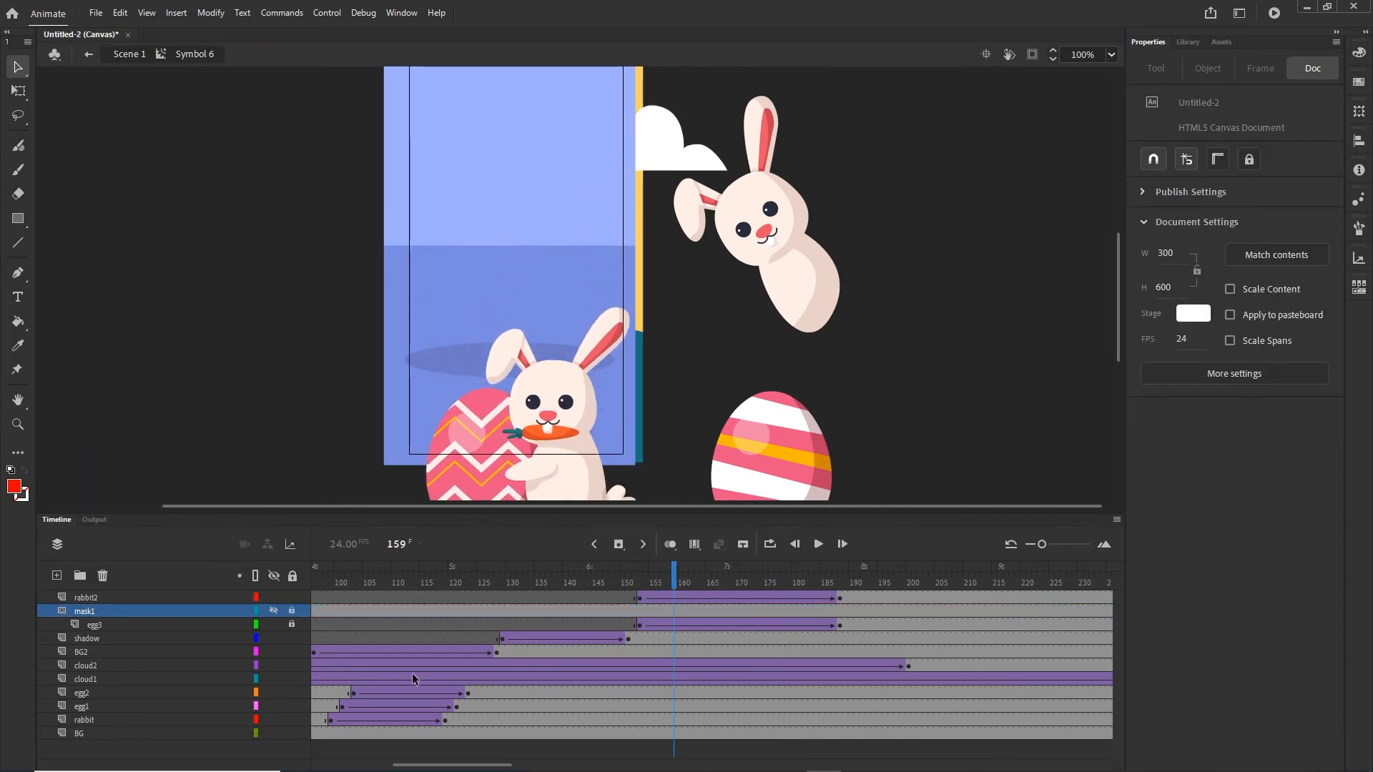
{"action": "left_click", "coordinate": [271, 611]}
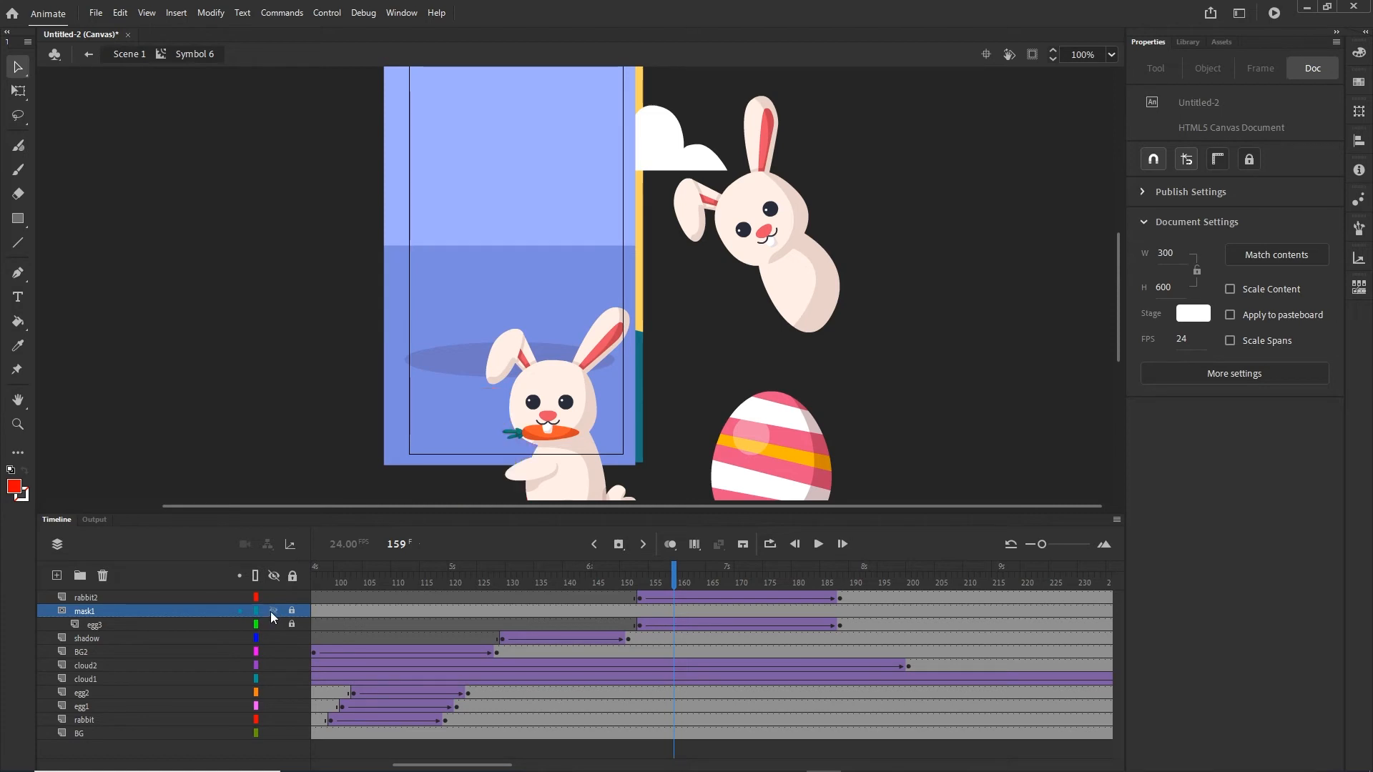
{"action": "mouse_move", "coordinate": [698, 589]}
{"action": "left_mouse_down"}
{"action": "mouse_move", "coordinate": [653, 577]}
{"action": "mouse_move", "coordinate": [709, 580]}
{"action": "left_mouse_up"}
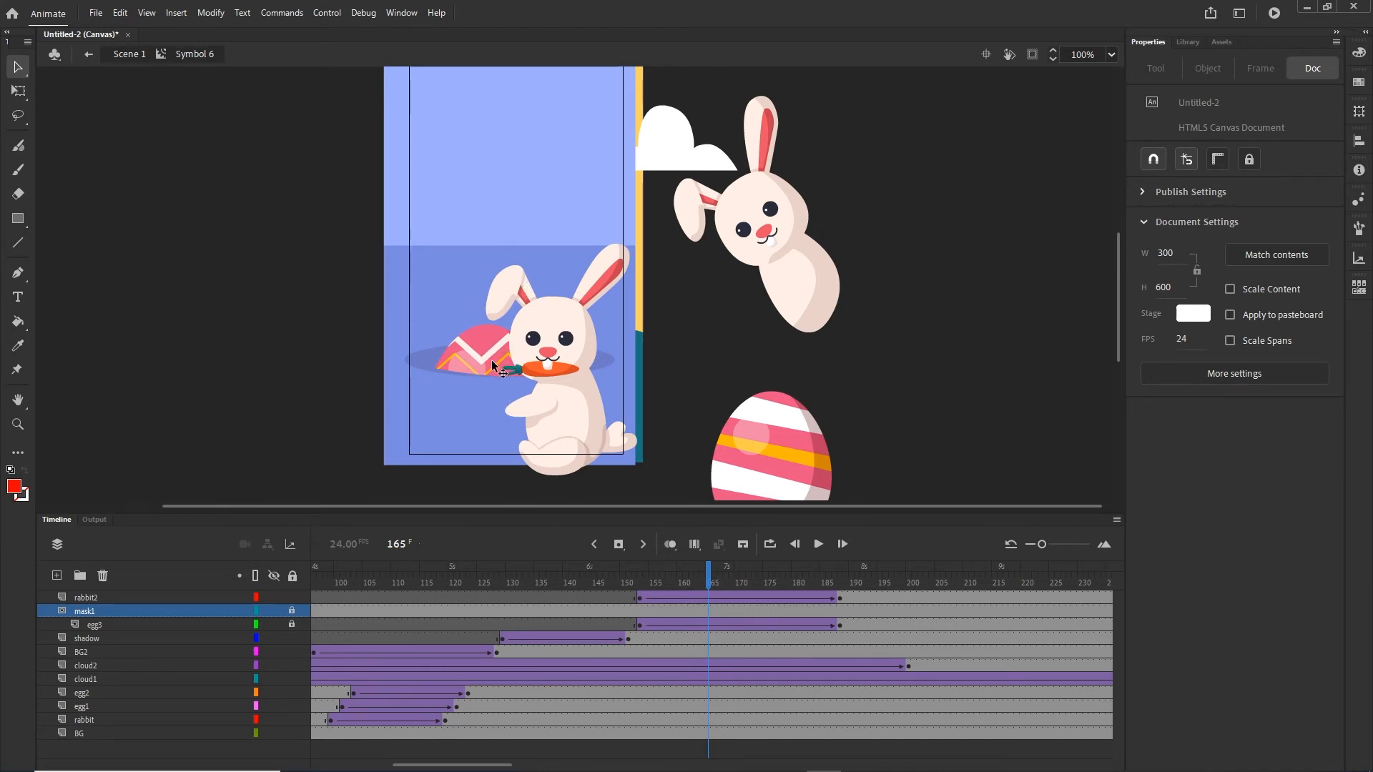
{"action": "scroll", "coordinate": [486, 368], "scroll_direction": "up", "scroll_amount": 4}
{"action": "scroll", "coordinate": [484, 377], "scroll_direction": "up", "scroll_amount": 3}
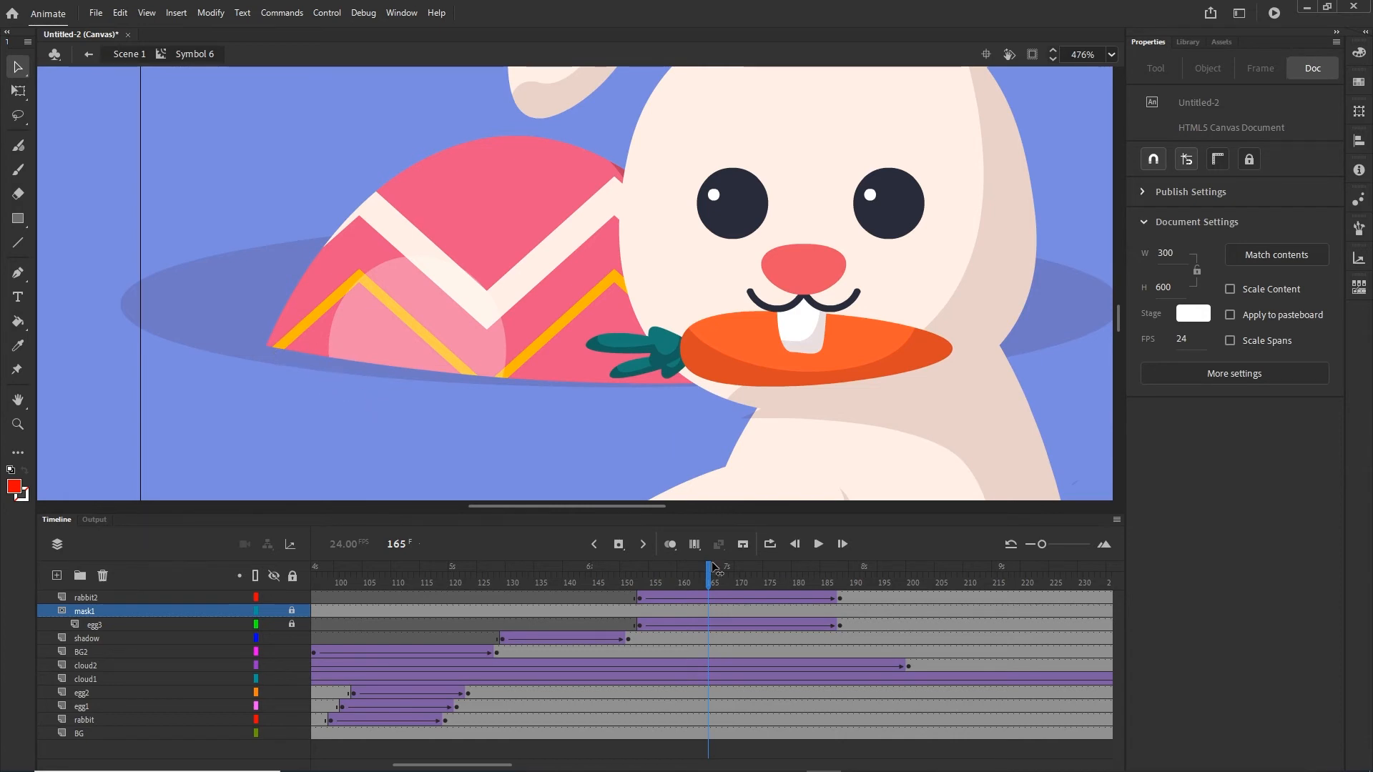
{"action": "left_click_drag", "start_coordinate": [715, 570], "coordinate": [760, 569]}
{"action": "scroll", "coordinate": [572, 411], "scroll_direction": "down", "scroll_amount": 2}
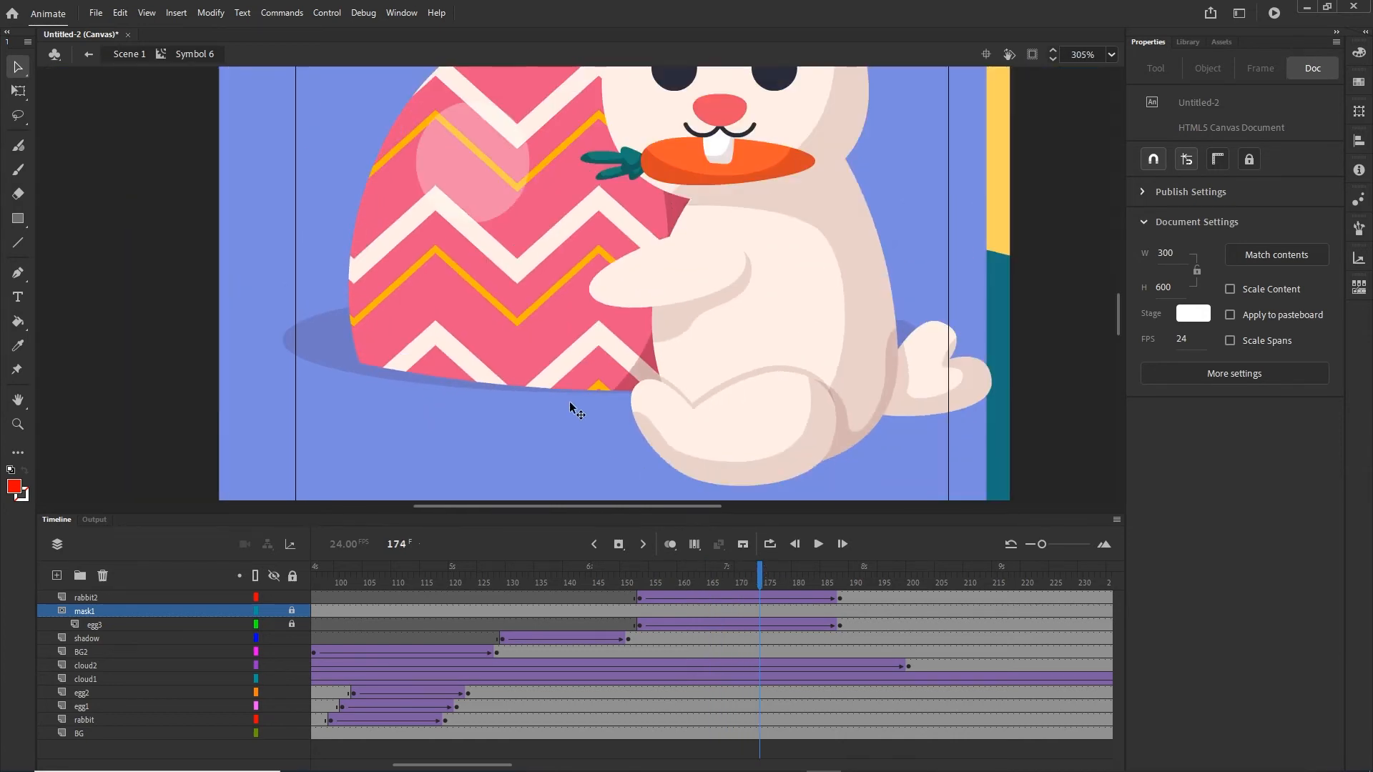
{"action": "scroll", "coordinate": [570, 403], "scroll_direction": "down", "scroll_amount": 2}
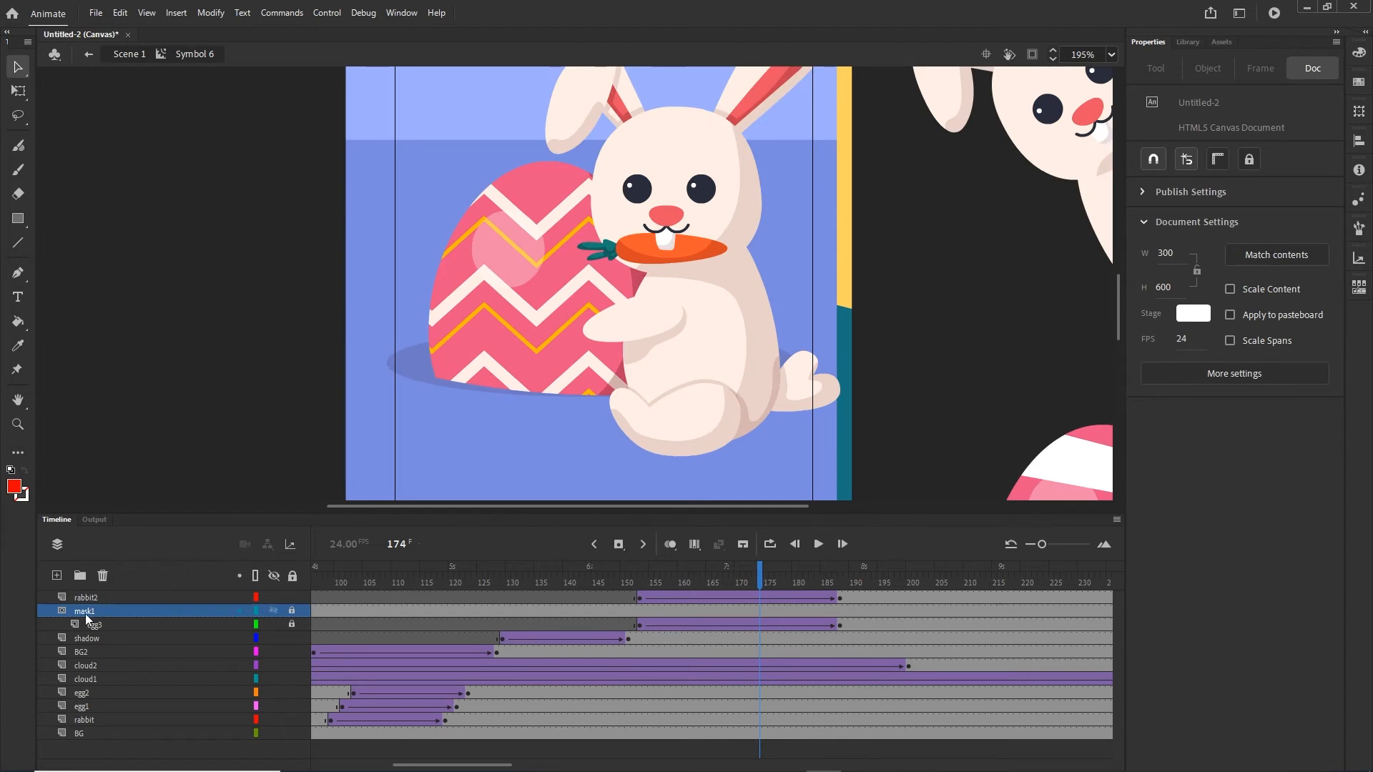
Duplicate the mask1 layer, place the copy above rabbit2 and set it as the rabbit's mask.
{"action": "right_click", "coordinate": [84, 615]}
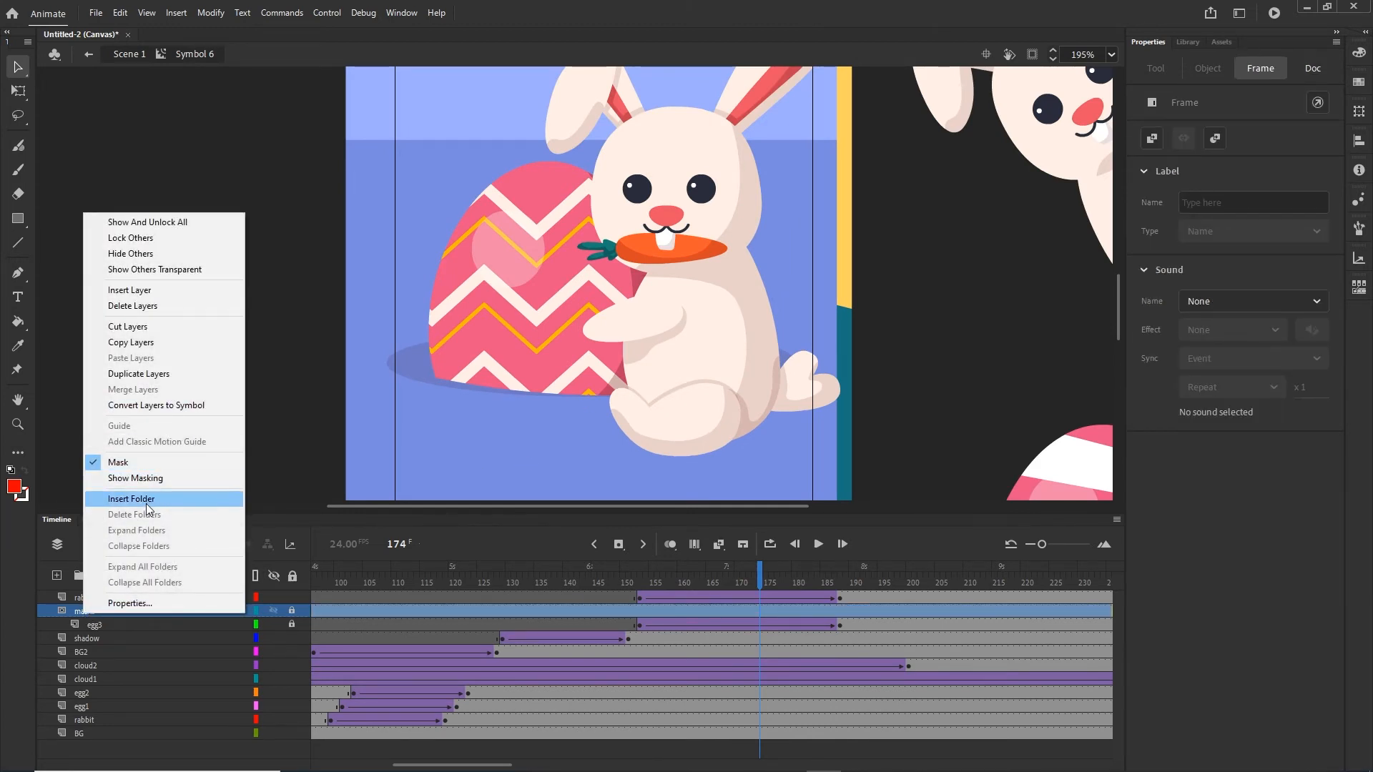
{"action": "left_click", "coordinate": [150, 374]}
{"action": "left_click_drag", "start_coordinate": [121, 610], "coordinate": [116, 593]}
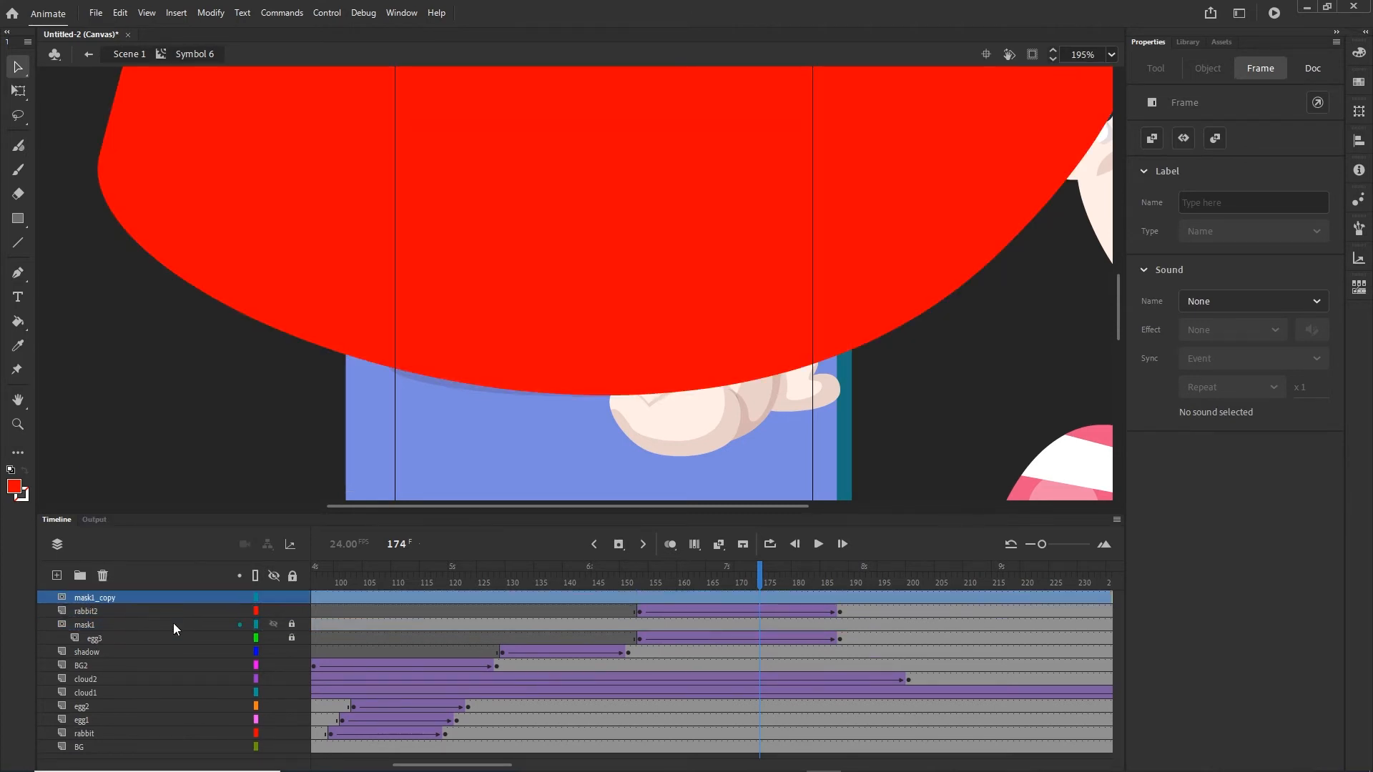
{"action": "right_click", "coordinate": [88, 599]}
{"action": "left_click", "coordinate": [135, 449]}
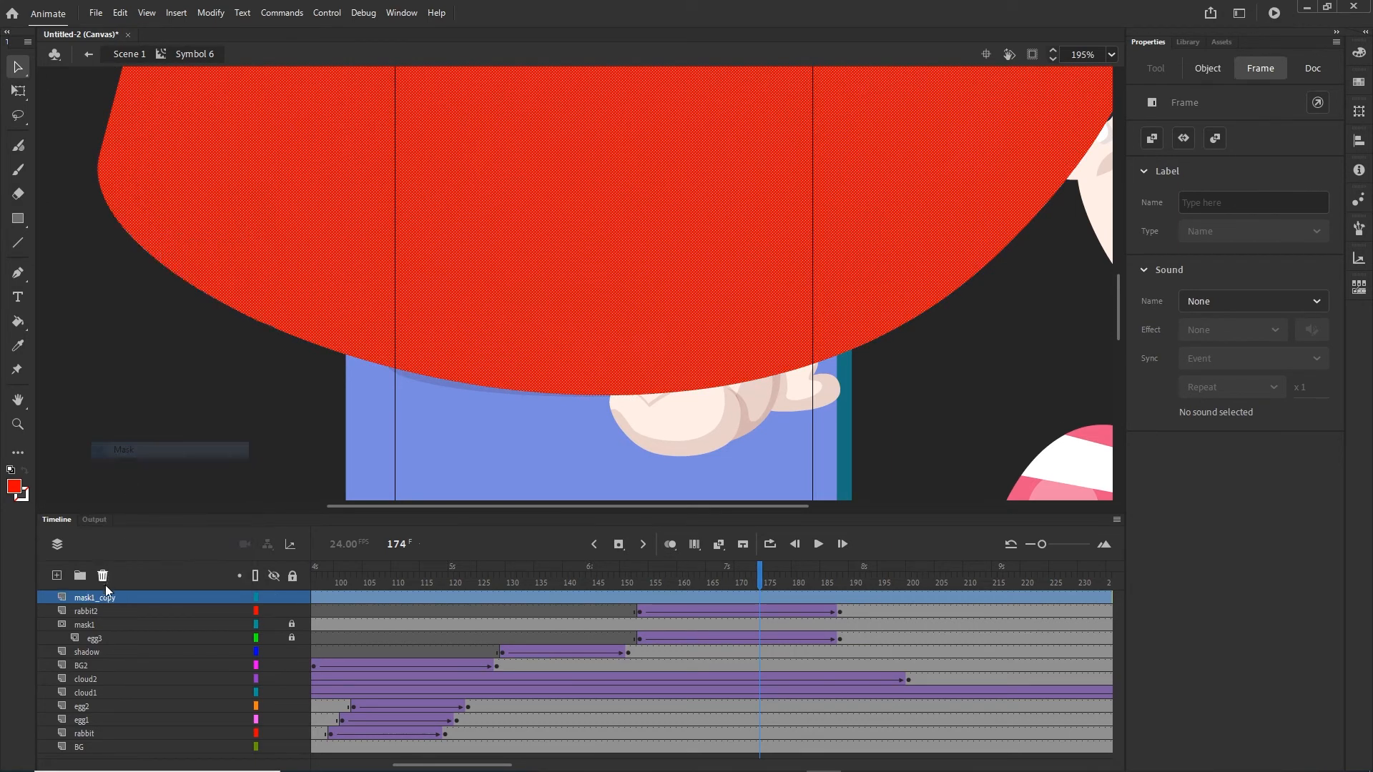
{"action": "right_click", "coordinate": [82, 600]}
{"action": "left_click", "coordinate": [120, 449]}
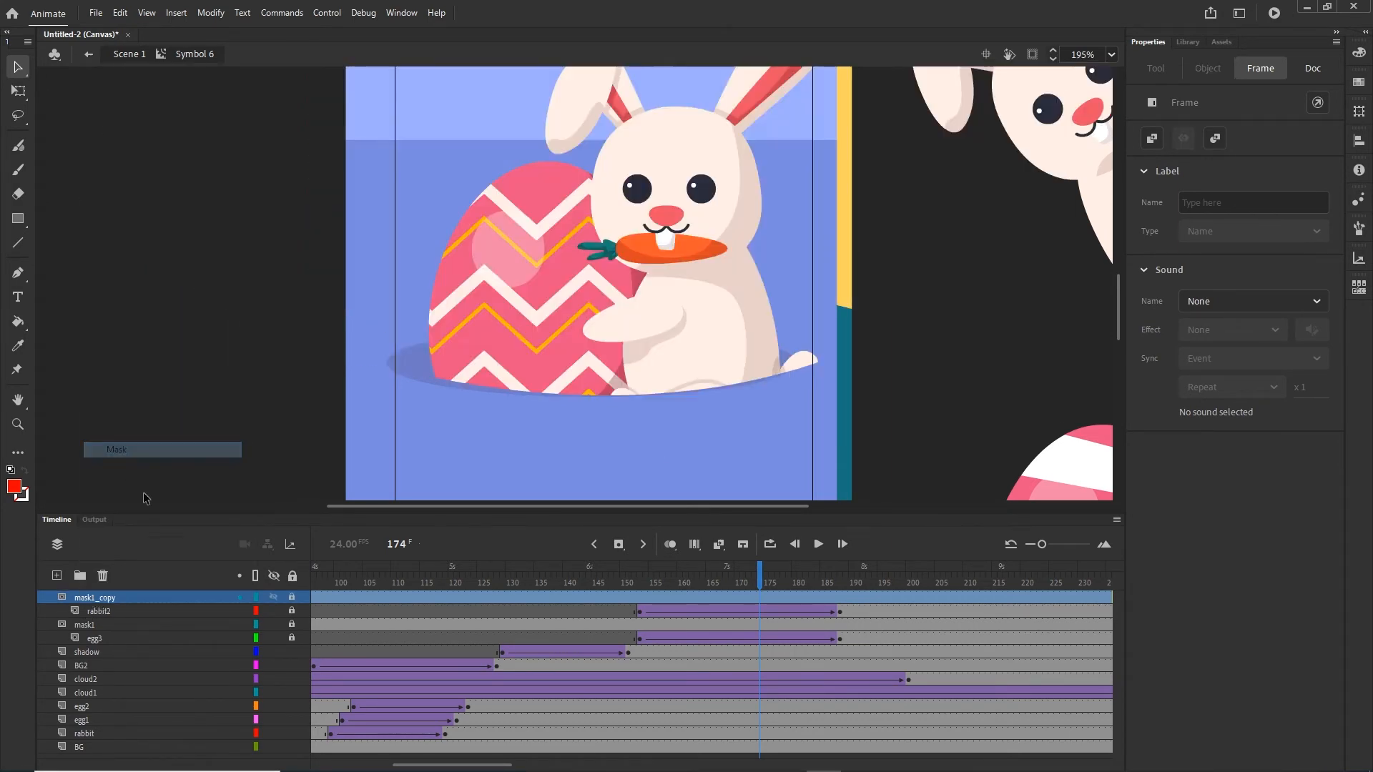
Shift the whole egg3 tween so it starts at frame 173.
{"action": "mouse_move", "coordinate": [758, 576]}
{"action": "left_mouse_down"}
{"action": "mouse_move", "coordinate": [580, 576]}
{"action": "mouse_move", "coordinate": [759, 576]}
{"action": "left_mouse_up"}
{"action": "left_click", "coordinate": [714, 383]}
{"action": "scroll", "coordinate": [692, 328], "scroll_direction": "down", "scroll_amount": 2}
{"action": "scroll", "coordinate": [691, 325], "scroll_direction": "down", "scroll_amount": 3}
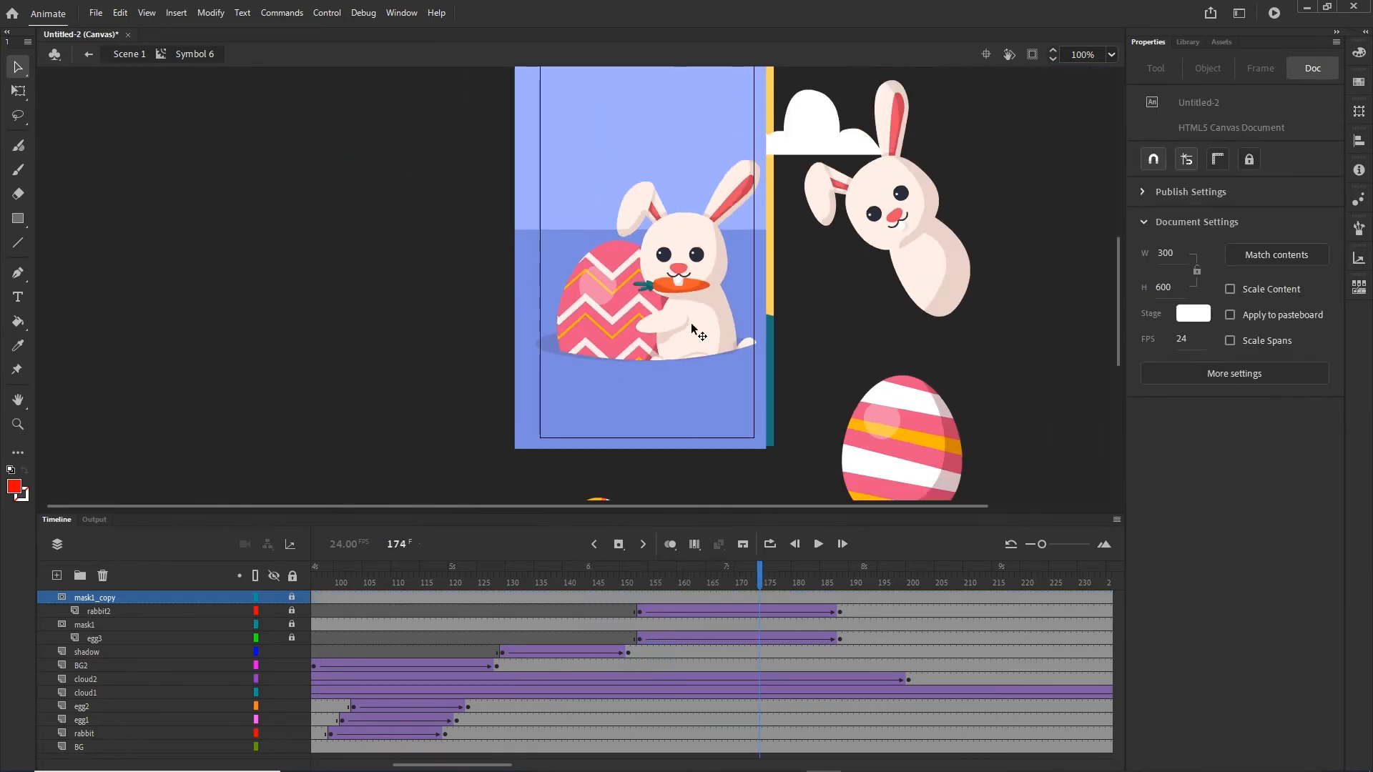
{"action": "left_click_drag", "start_coordinate": [774, 395], "coordinate": [751, 437]}
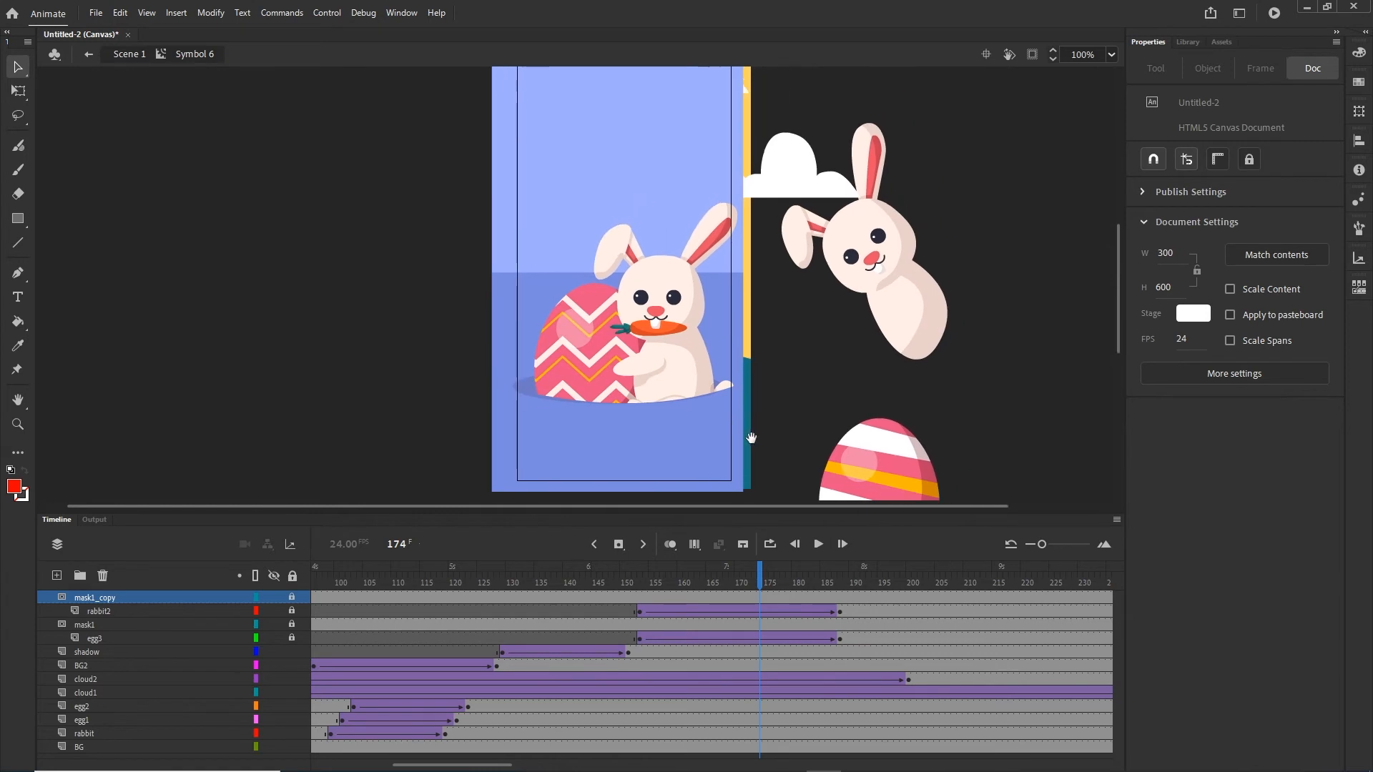
{"action": "left_click", "coordinate": [840, 612]}
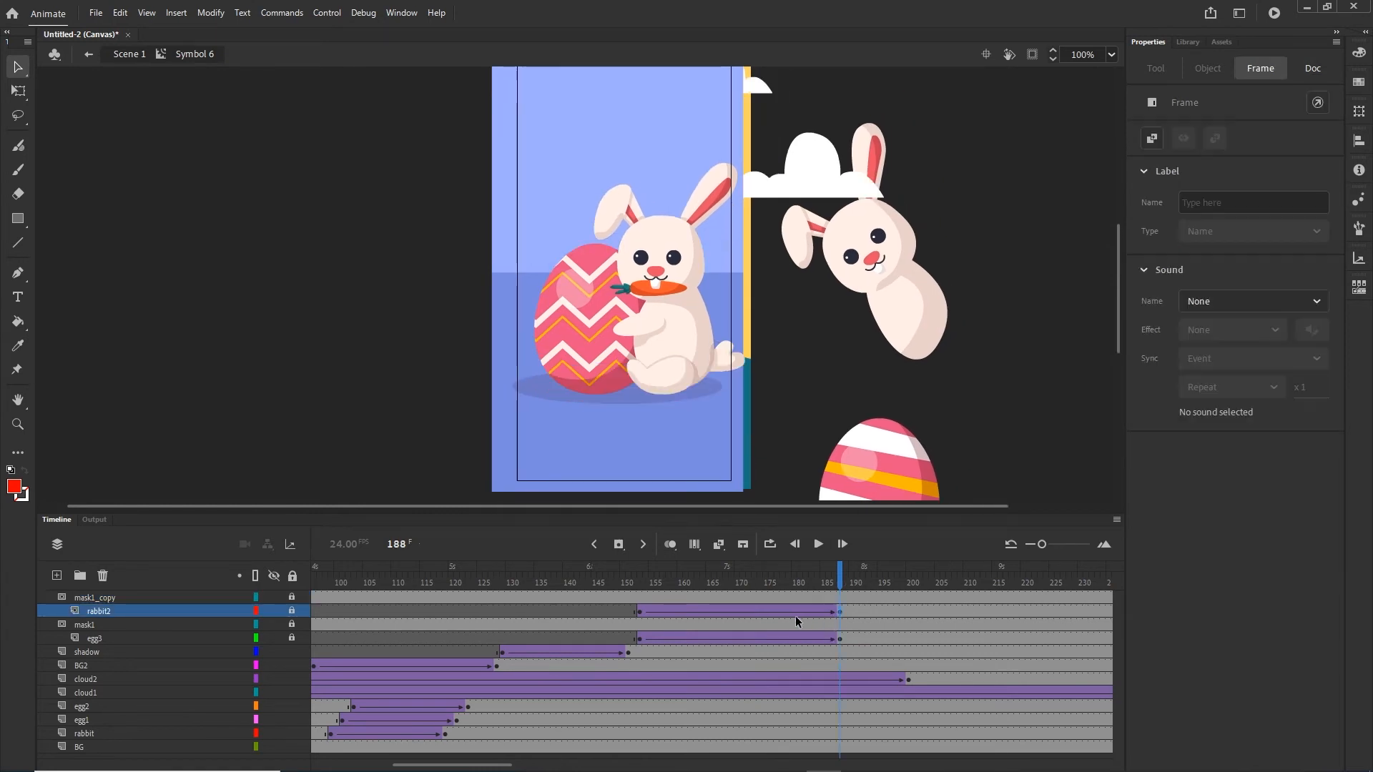
{"action": "left_click", "coordinate": [838, 639]}
{"action": "left_click", "coordinate": [641, 638]}
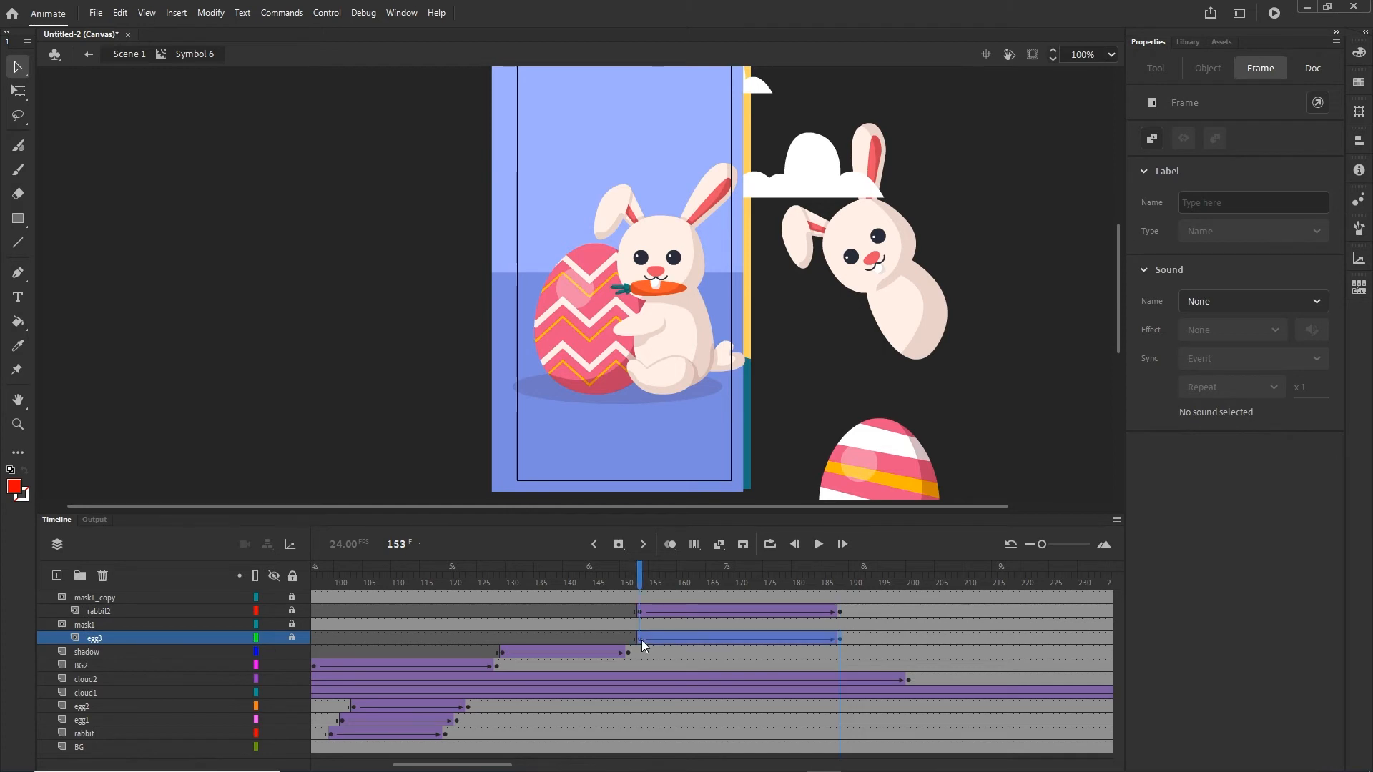
{"action": "left_click_drag", "start_coordinate": [640, 638], "coordinate": [753, 638]}
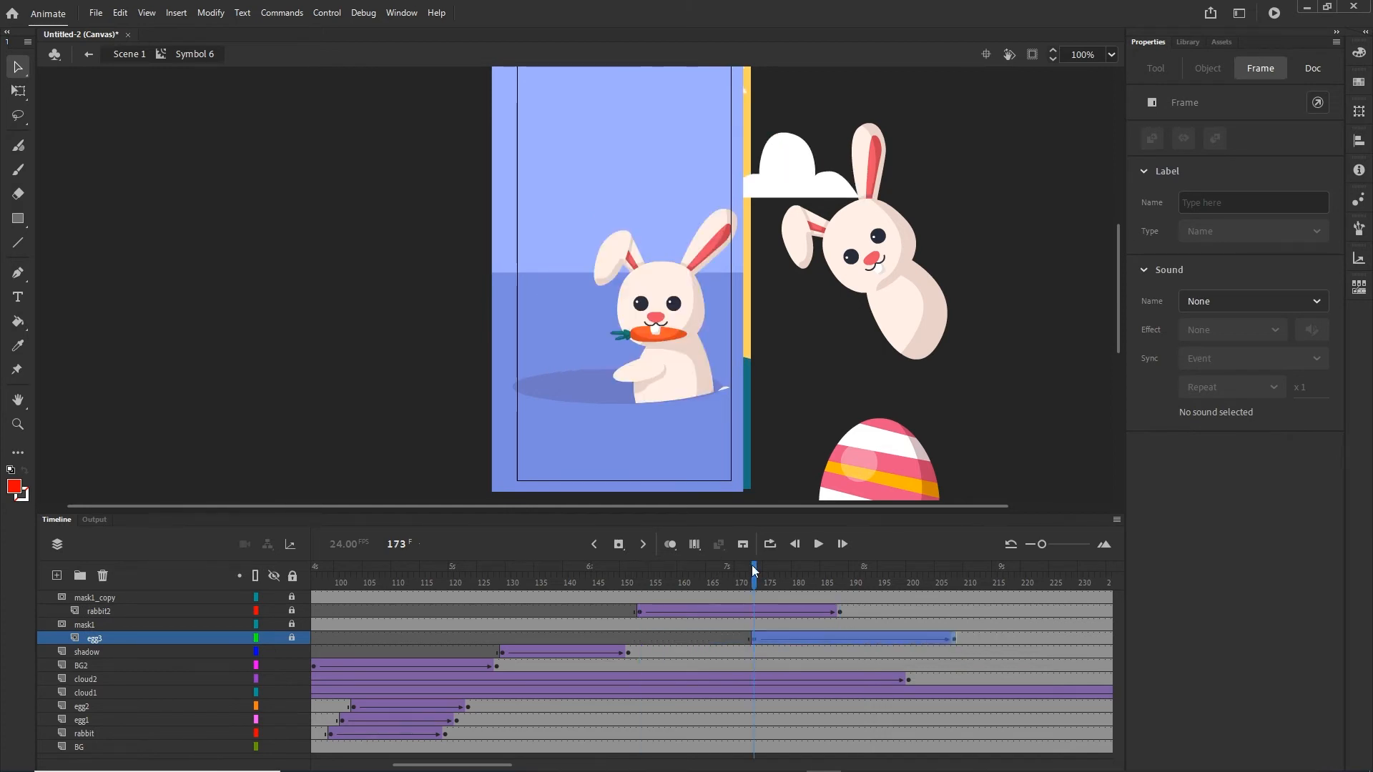
Add keyframes at frame 247 on the egg3 and rabbit2 layers.
{"action": "left_click_drag", "start_coordinate": [755, 575], "coordinate": [926, 577]}
{"action": "left_click", "coordinate": [777, 342]}
{"action": "left_click_drag", "start_coordinate": [757, 316], "coordinate": [690, 312]}
{"action": "scroll", "coordinate": [674, 341], "scroll_direction": "down", "scroll_amount": 1}
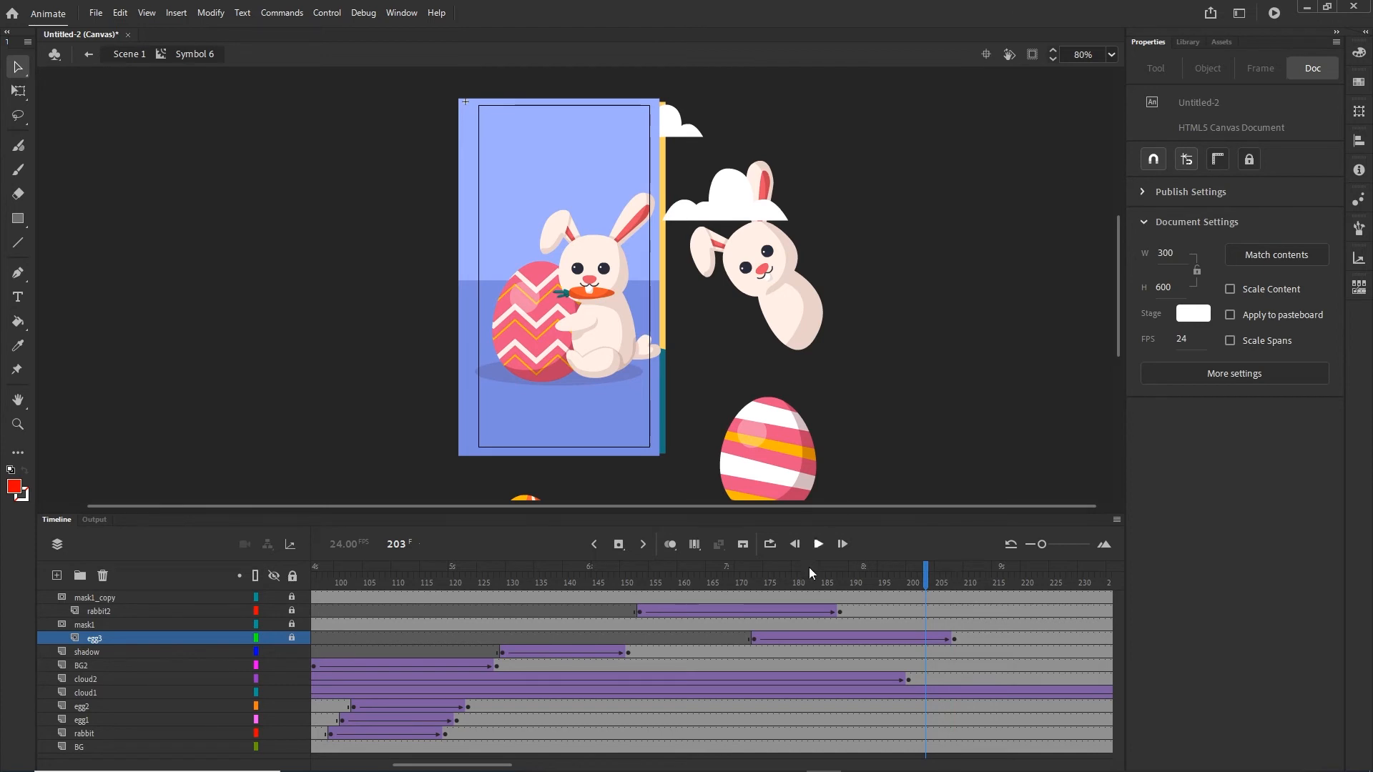
{"action": "left_click_drag", "start_coordinate": [494, 769], "coordinate": [562, 767]}
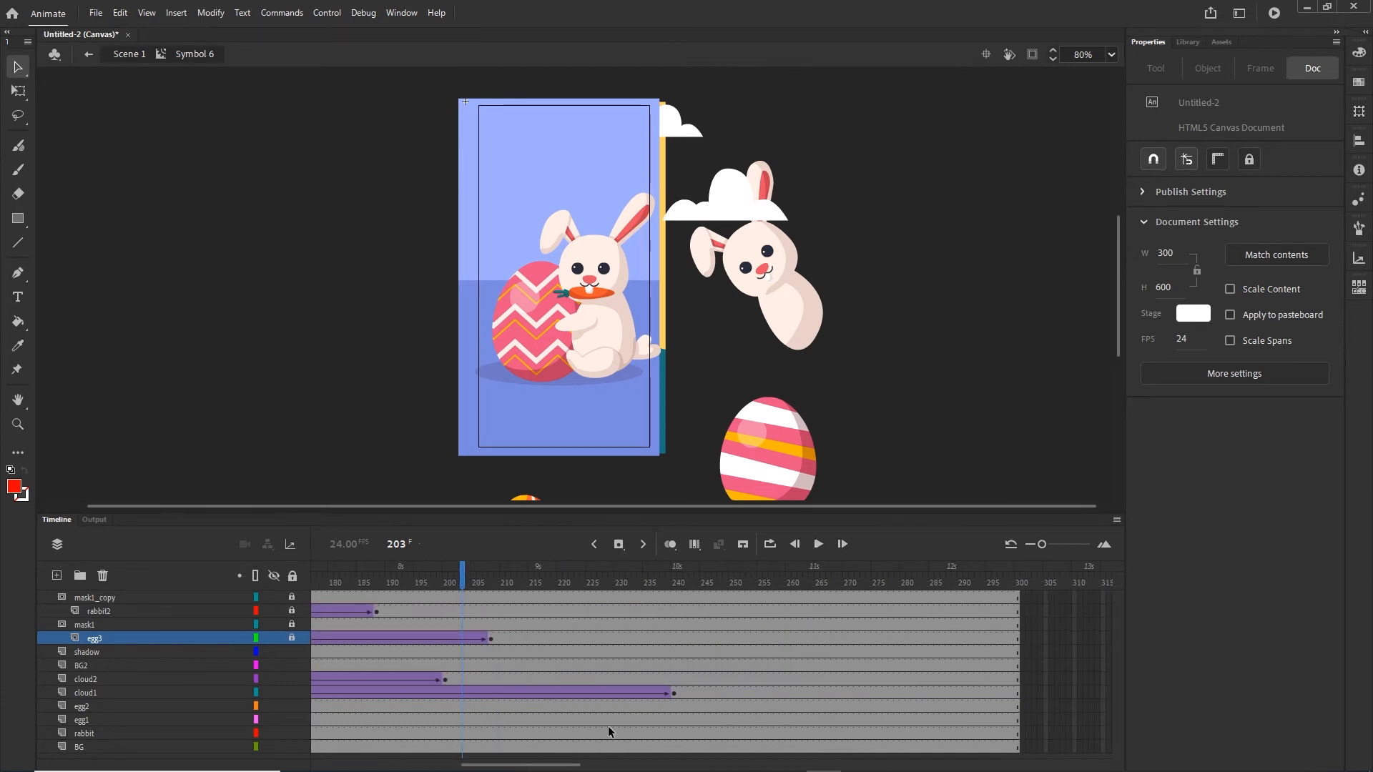
{"action": "left_click", "coordinate": [715, 637]}
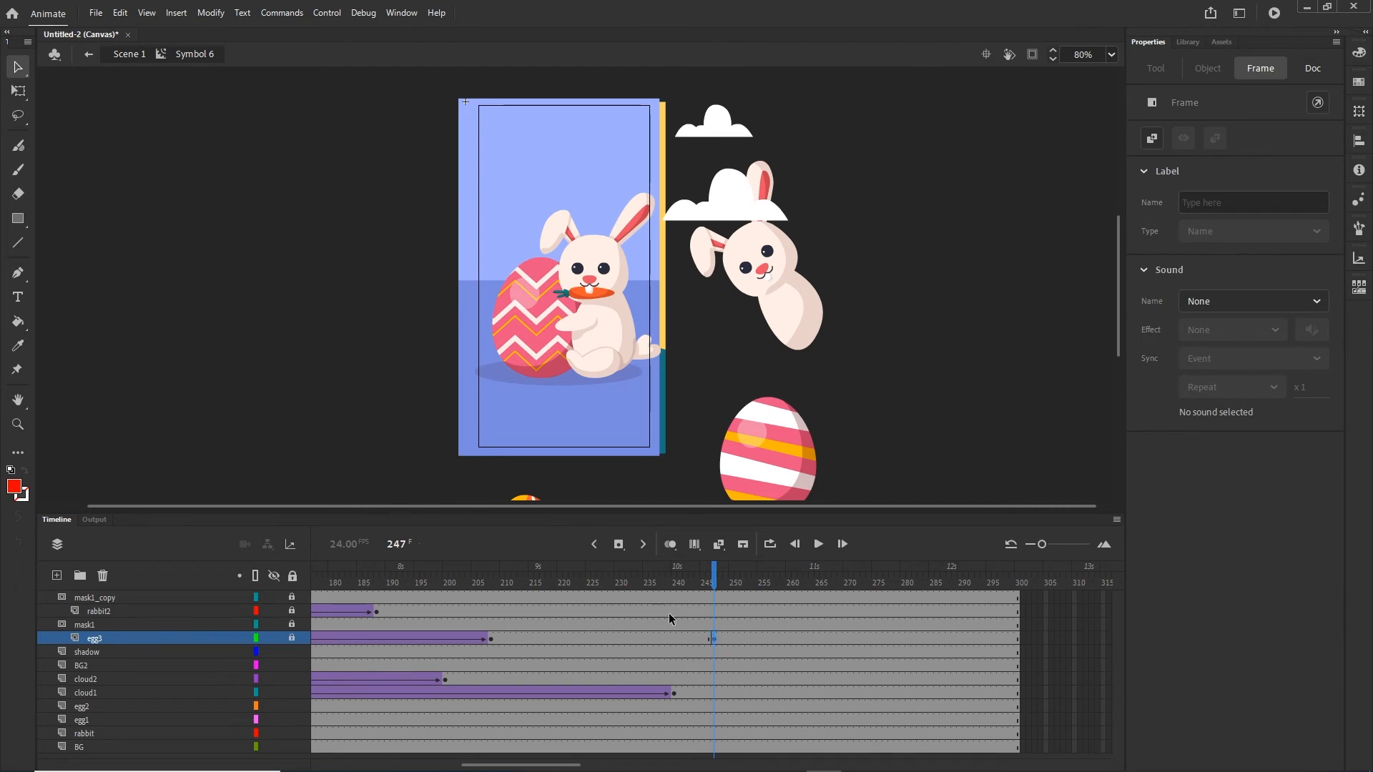
{"action": "left_click", "coordinate": [711, 608]}
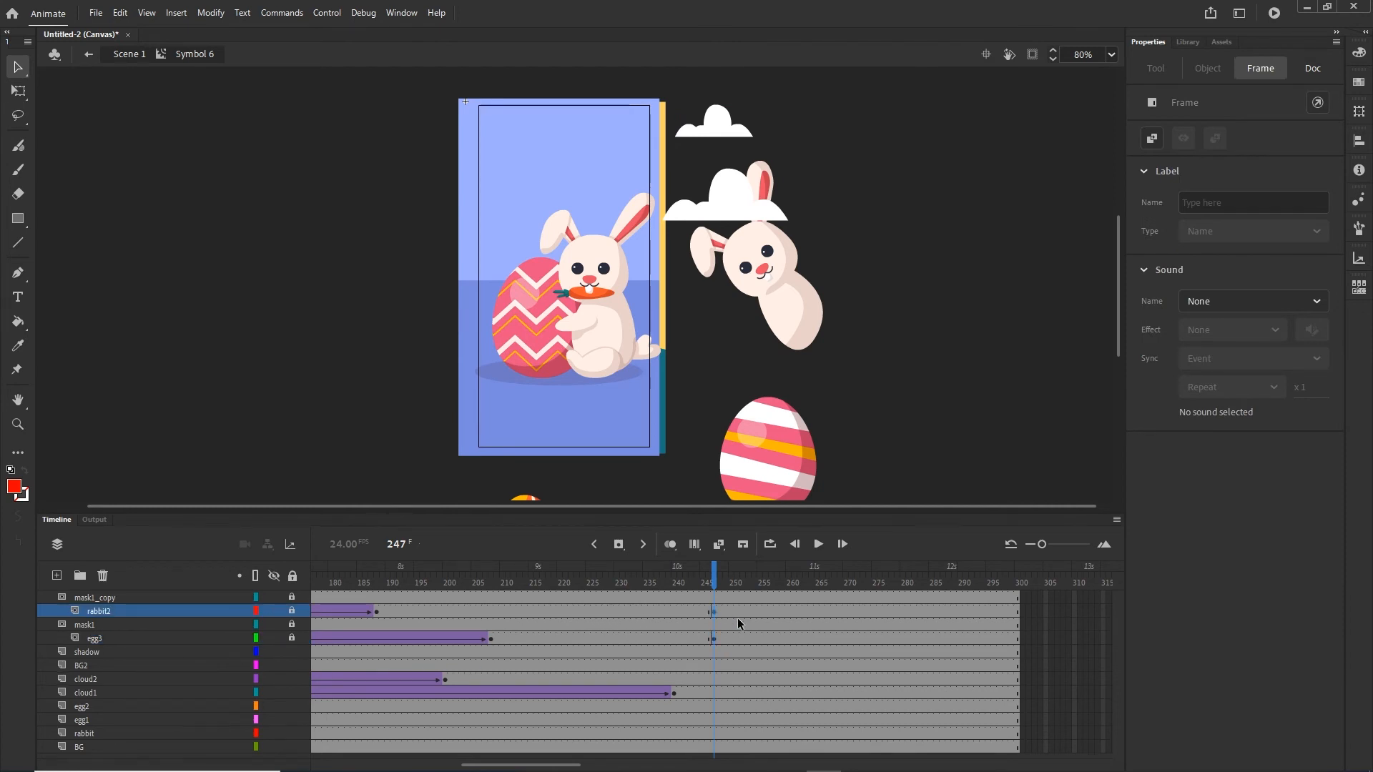
Add keyframes at frame 278 on the egg3 and rabbit2 layers.
{"action": "left_click", "coordinate": [889, 638]}
{"action": "key", "text": "F6"}
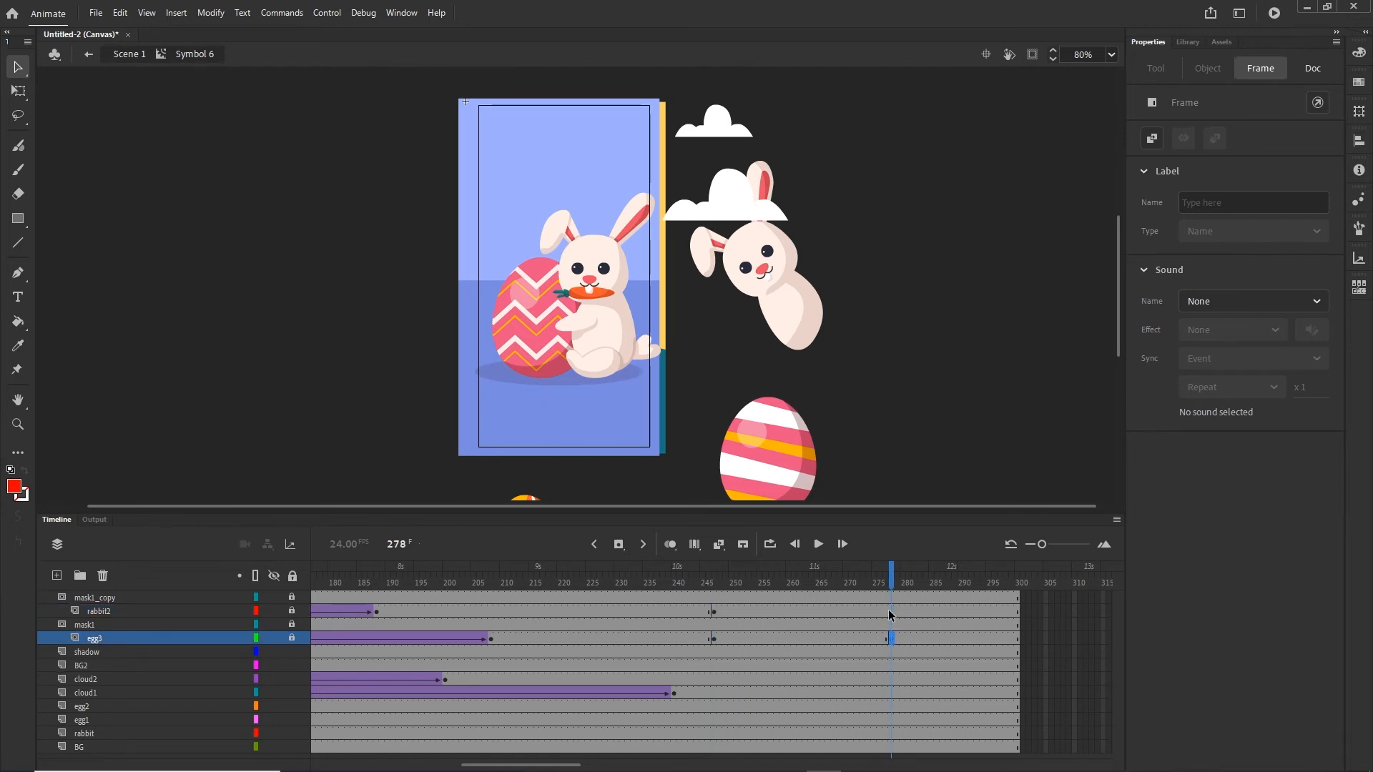
{"action": "left_click", "coordinate": [890, 611]}
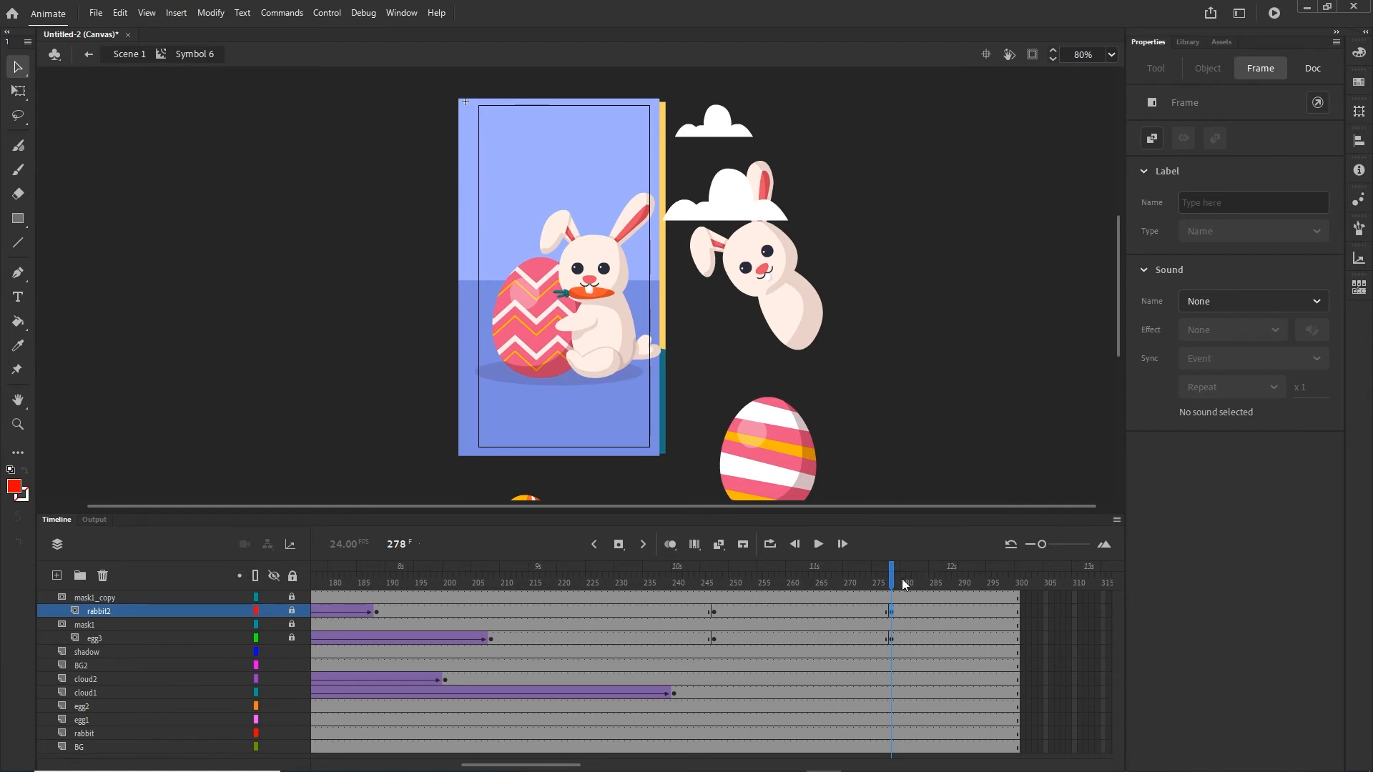
{"action": "left_click", "coordinate": [927, 397]}
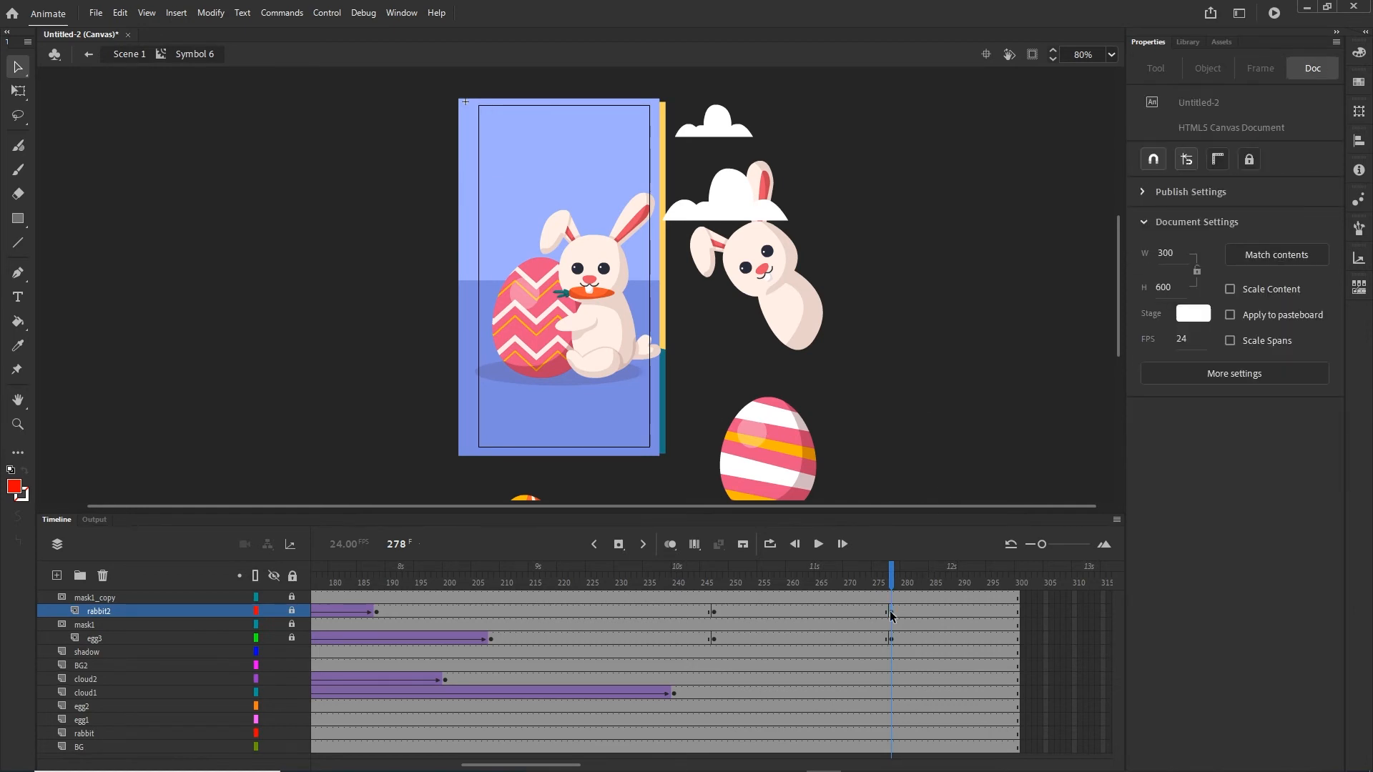
{"action": "left_click", "coordinate": [890, 612]}
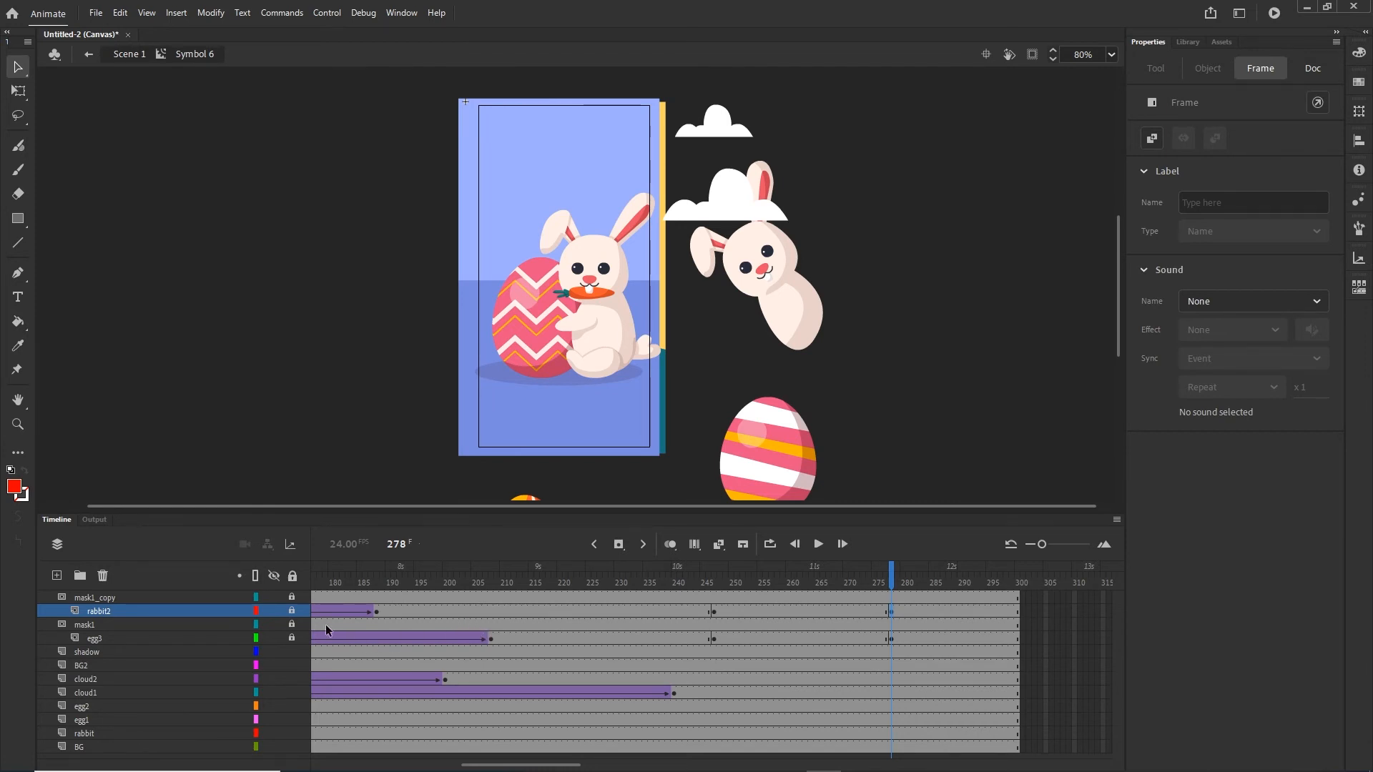
Unlock rabbit2, egg3 and their mask layers, and hide mask1 and mask1_copy.
{"action": "left_click", "coordinate": [290, 611]}
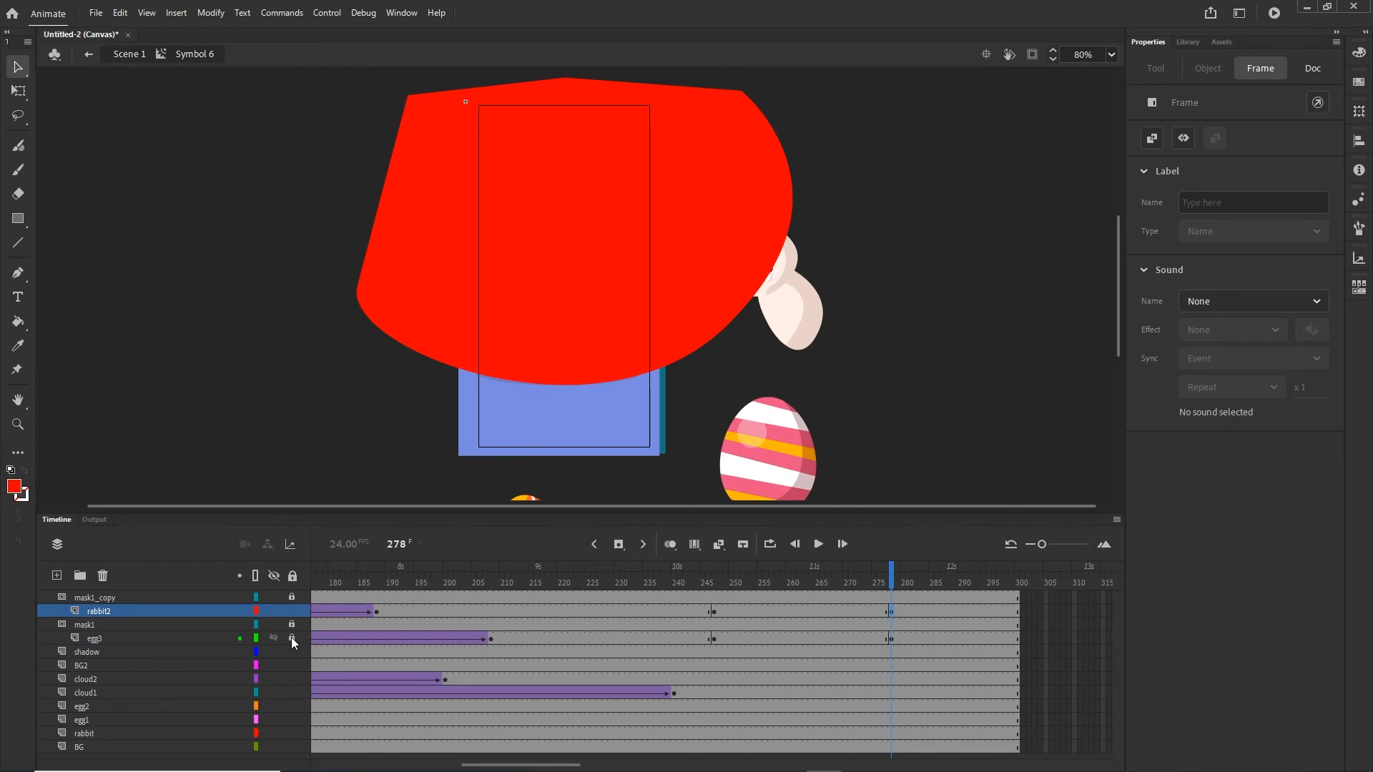
{"action": "left_click", "coordinate": [281, 610]}
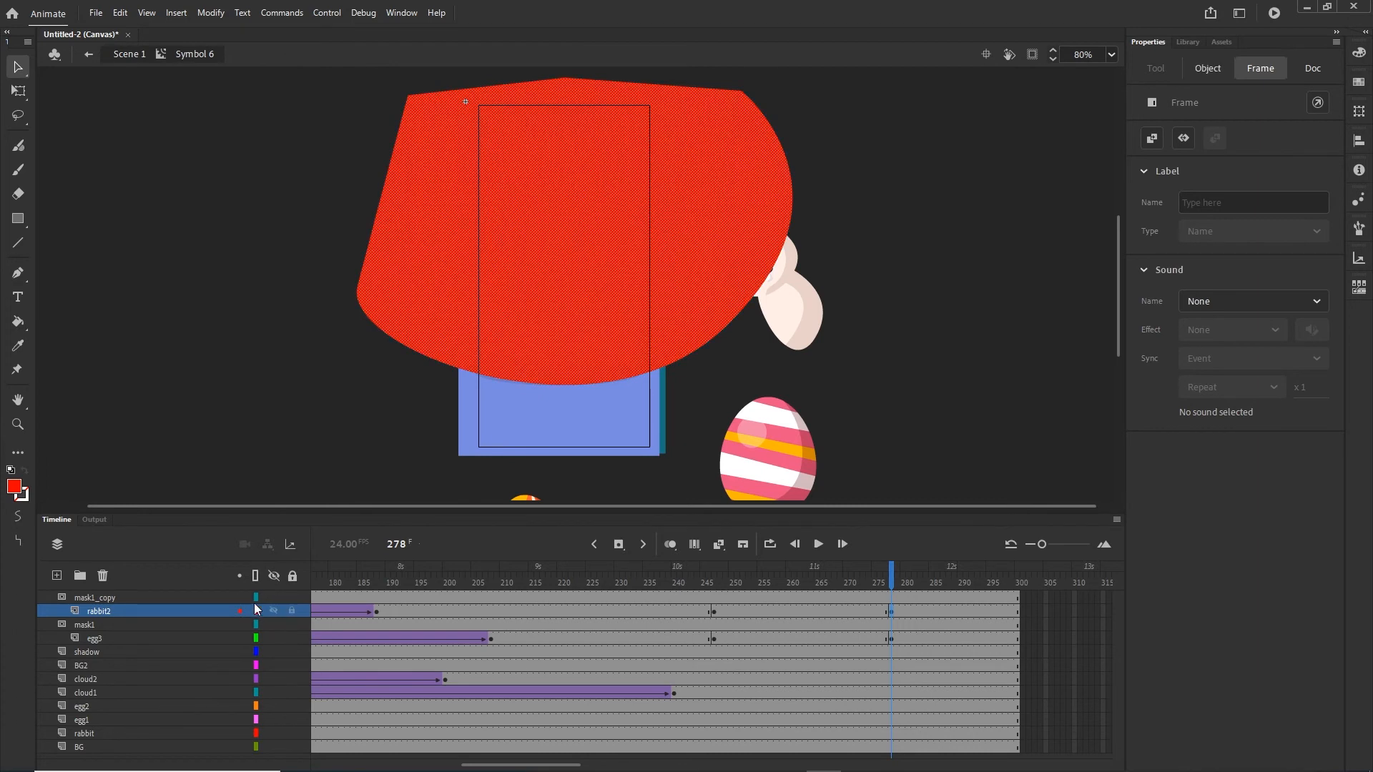
{"action": "left_click", "coordinate": [273, 598]}
{"action": "left_click", "coordinate": [273, 625]}
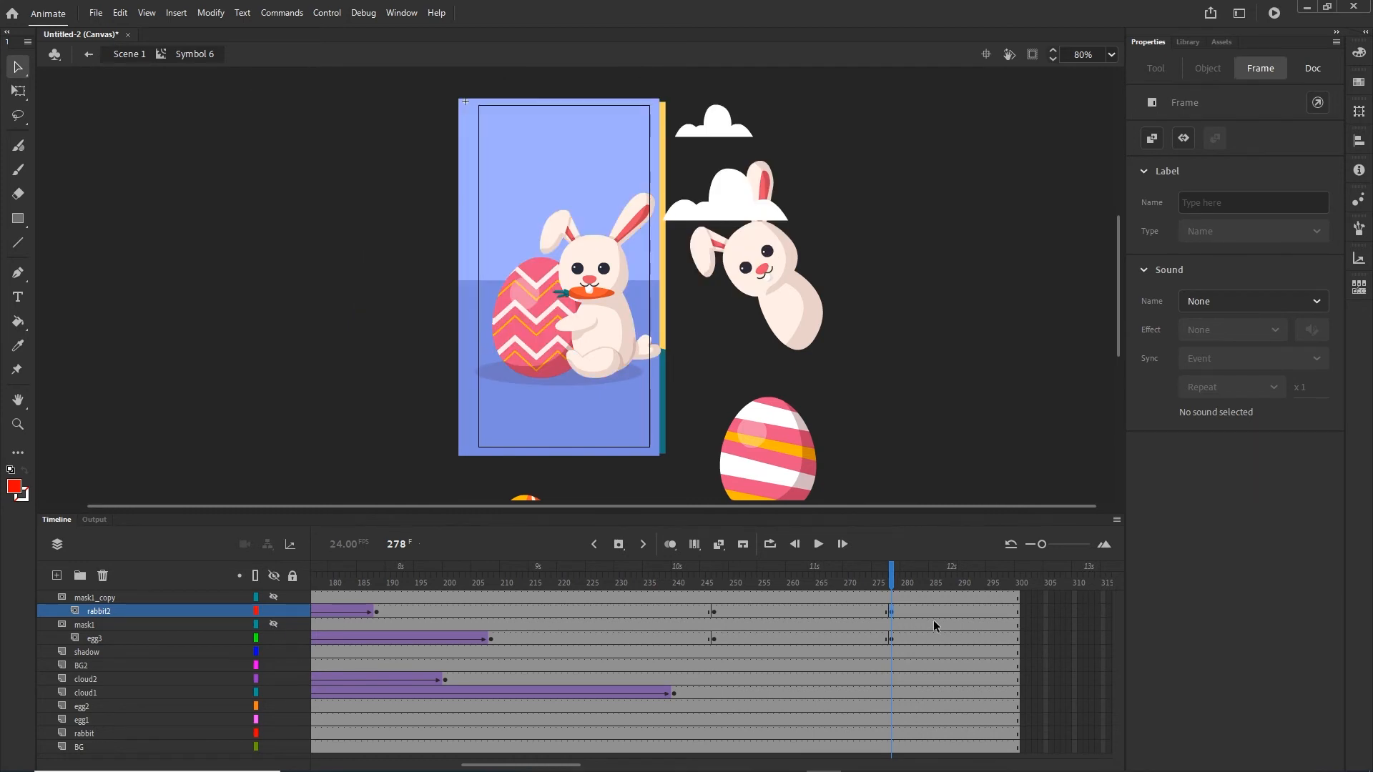
Move the rabbit2 instance at frame 278 straight down below the shadow to Y 489.15.
{"action": "left_click", "coordinate": [636, 303]}
{"action": "left_click", "coordinate": [588, 336]}
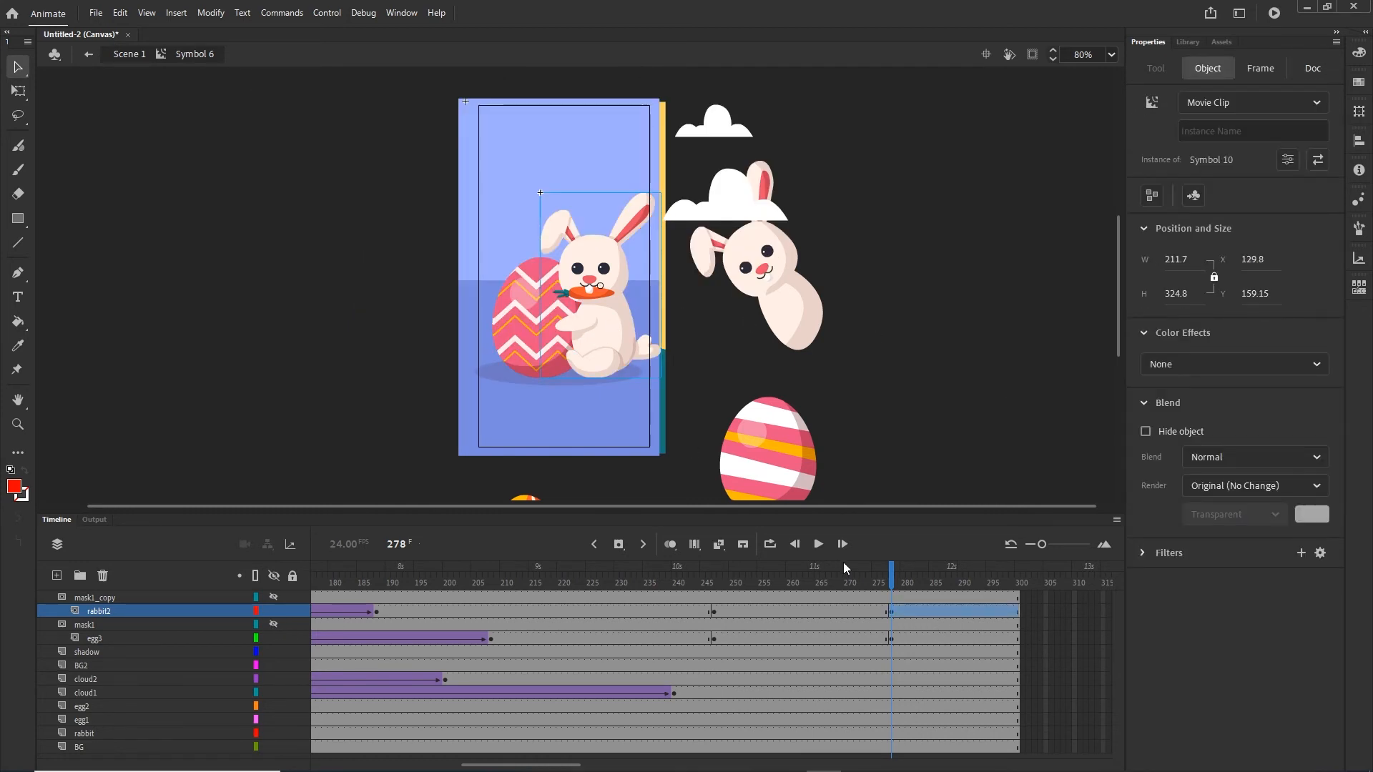
{"action": "key", "text": "shift+Down"}
{"action": "key", "text": "shift+Down"}
{"action": "key", "text": "shift+Down"}
{"action": "key", "text": "shift+Down"}
{"action": "key", "text": "shift+Down"}
{"action": "key", "text": "shift+Down"}
{"action": "key", "text": "shift+Down"}
{"action": "key", "text": "shift+Down"}
{"action": "key", "text": "shift+Down"}
{"action": "key", "text": "shift+Down"}
{"action": "key", "text": "shift+Down"}
{"action": "key", "text": "shift+Down"}
{"action": "key", "text": "shift+Down"}
{"action": "key", "text": "shift+Down"}
{"action": "key", "text": "shift+Down"}
{"action": "key", "text": "shift+Down"}
{"action": "key", "text": "shift+Down"}
{"action": "key", "text": "shift+Down"}
{"action": "key", "text": "shift+Down"}
{"action": "key", "text": "shift+Down"}
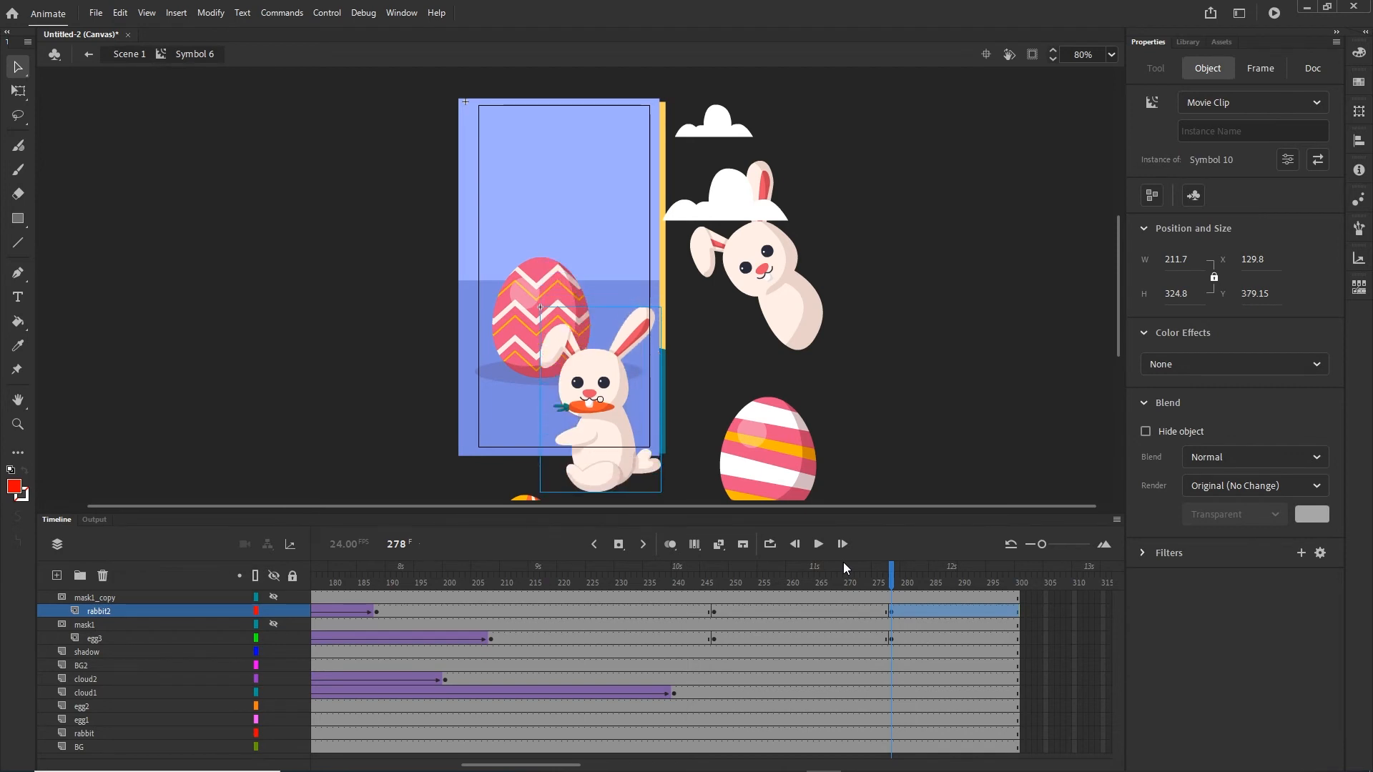
{"action": "key", "text": "shift+Down"}
{"action": "key", "text": "shift+Down"}
{"action": "key", "text": "shift+Down"}
{"action": "key", "text": "shift+Down"}
{"action": "key", "text": "shift+Down"}
{"action": "key", "text": "shift+Down"}
{"action": "key", "text": "shift+Down"}
{"action": "key", "text": "shift+Down"}
{"action": "key", "text": "shift+Down"}
{"action": "key", "text": "shift+Down"}
{"action": "key", "text": "shift+Down"}
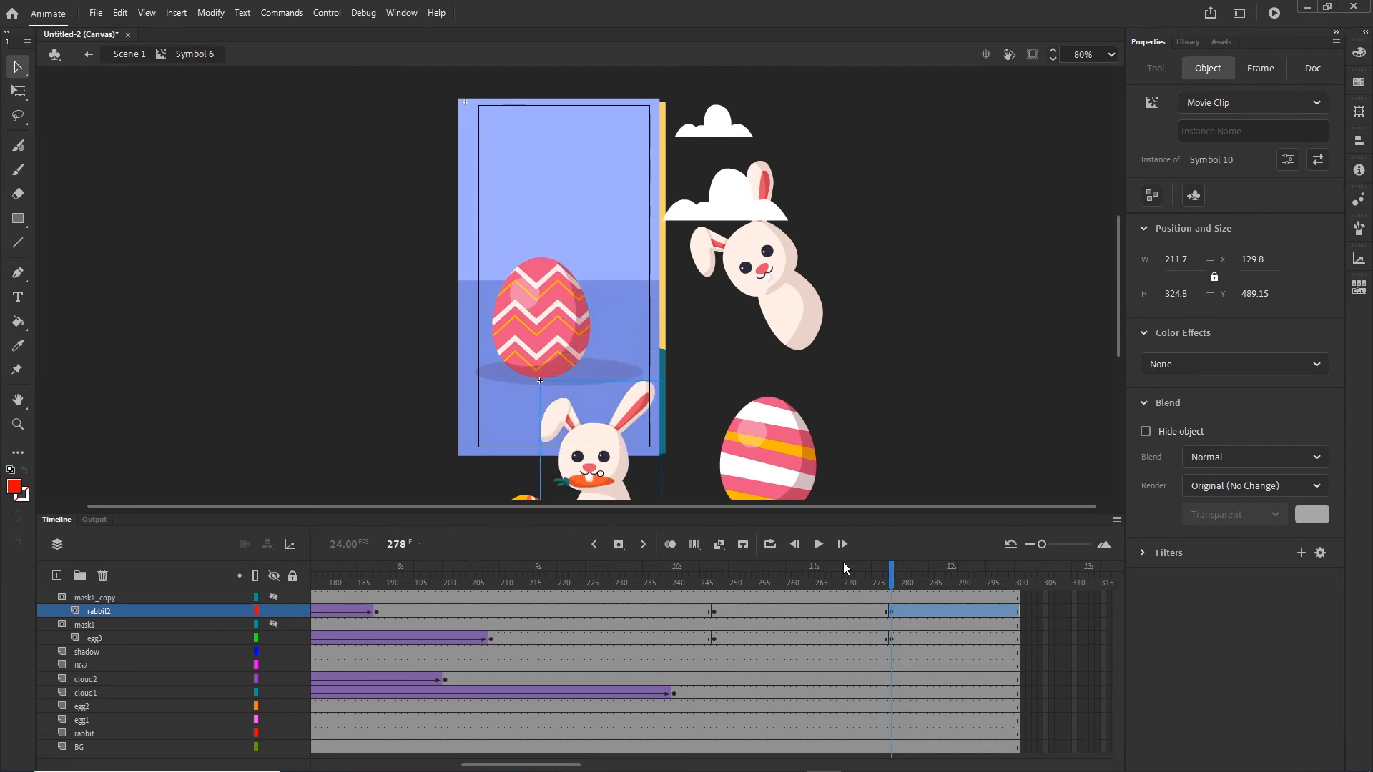
Move the egg3 instance at frame 278 straight down until it sits completely below the shadow.
{"action": "left_click", "coordinate": [891, 637]}
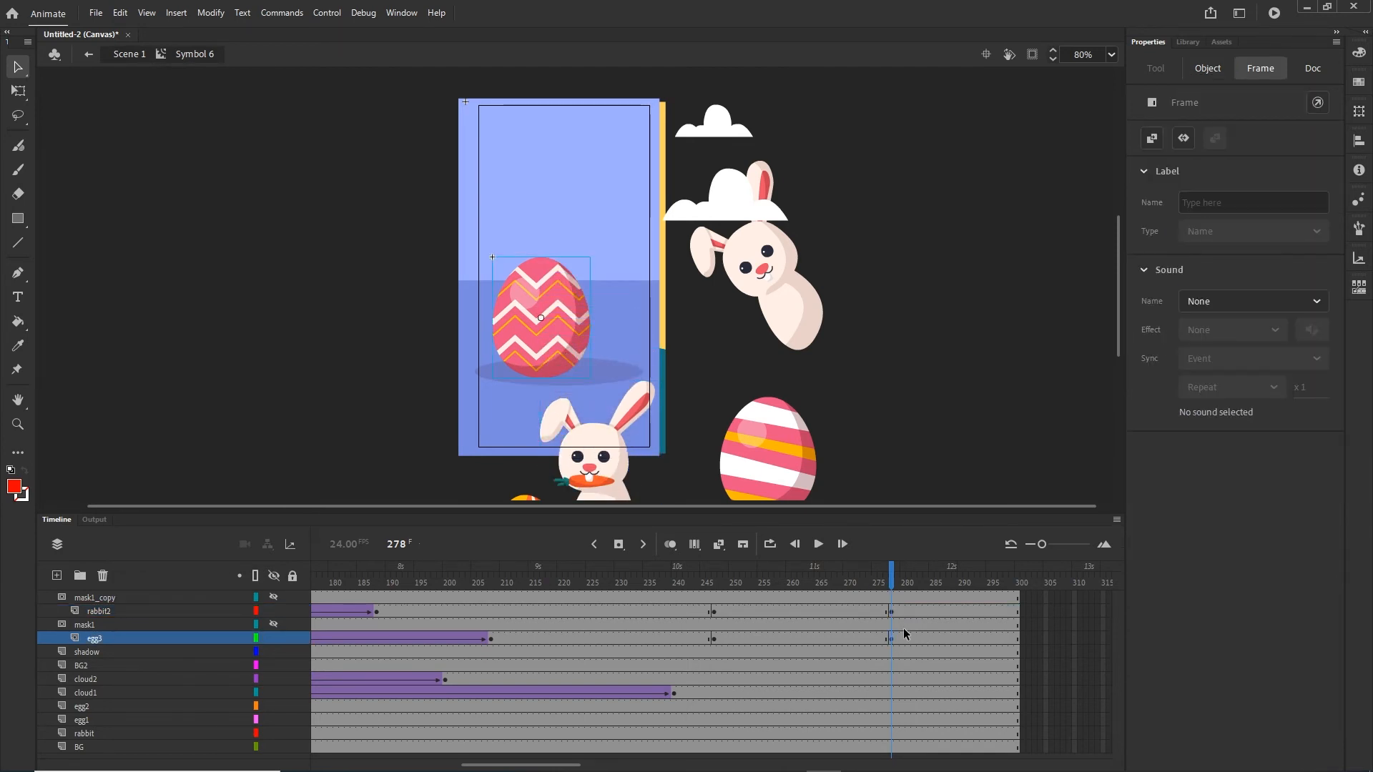
{"action": "key", "text": "shift+Down"}
{"action": "key", "text": "shift+Down"}
{"action": "key", "text": "shift+Down"}
{"action": "key", "text": "shift+Down"}
{"action": "key", "text": "shift+Down"}
{"action": "key", "text": "shift+Down"}
{"action": "key", "text": "shift+Down"}
{"action": "key", "text": "shift+Down"}
{"action": "key", "text": "shift+Down"}
{"action": "key", "text": "shift+Down"}
{"action": "key", "text": "shift+Down"}
{"action": "key", "text": "shift+Down"}
{"action": "key", "text": "shift+Down"}
{"action": "key", "text": "shift+Down"}
{"action": "key", "text": "shift+Down"}
{"action": "key", "text": "shift+Down"}
{"action": "key", "text": "shift+Down"}
{"action": "key", "text": "shift+Down"}
{"action": "key", "text": "shift+Down"}
{"action": "key", "text": "shift+Down"}
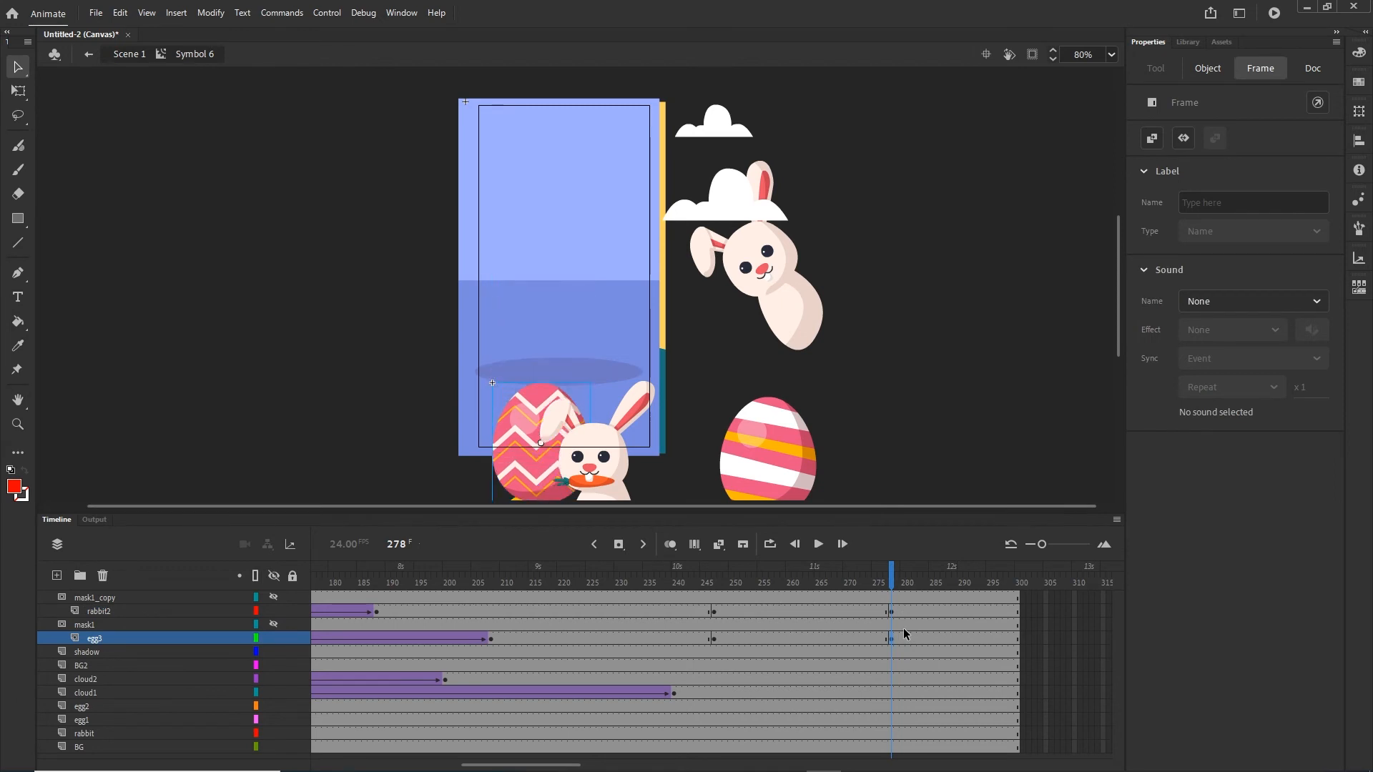
{"action": "key", "text": "shift+Down"}
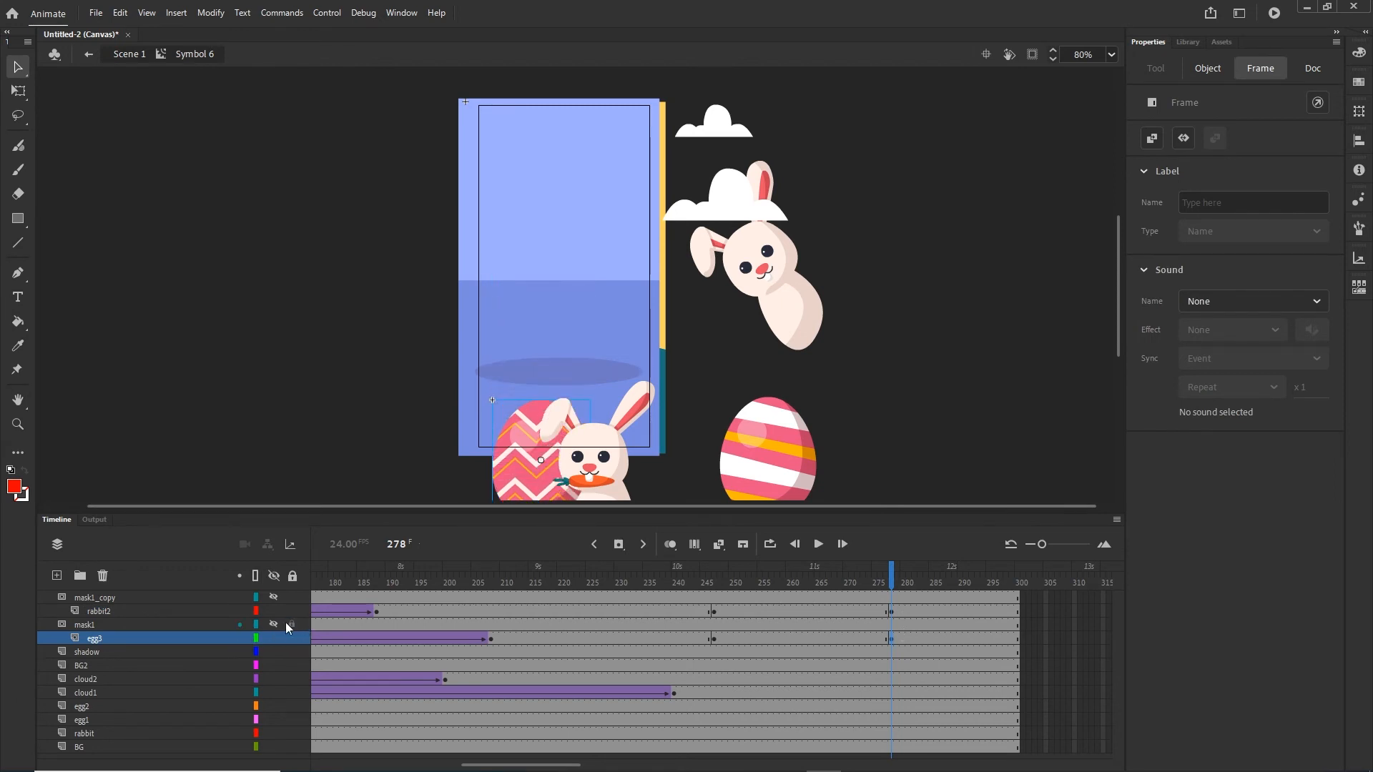
Unhide both mask layers and lock them again together with rabbit2 and egg3.
{"action": "left_click", "coordinate": [274, 598]}
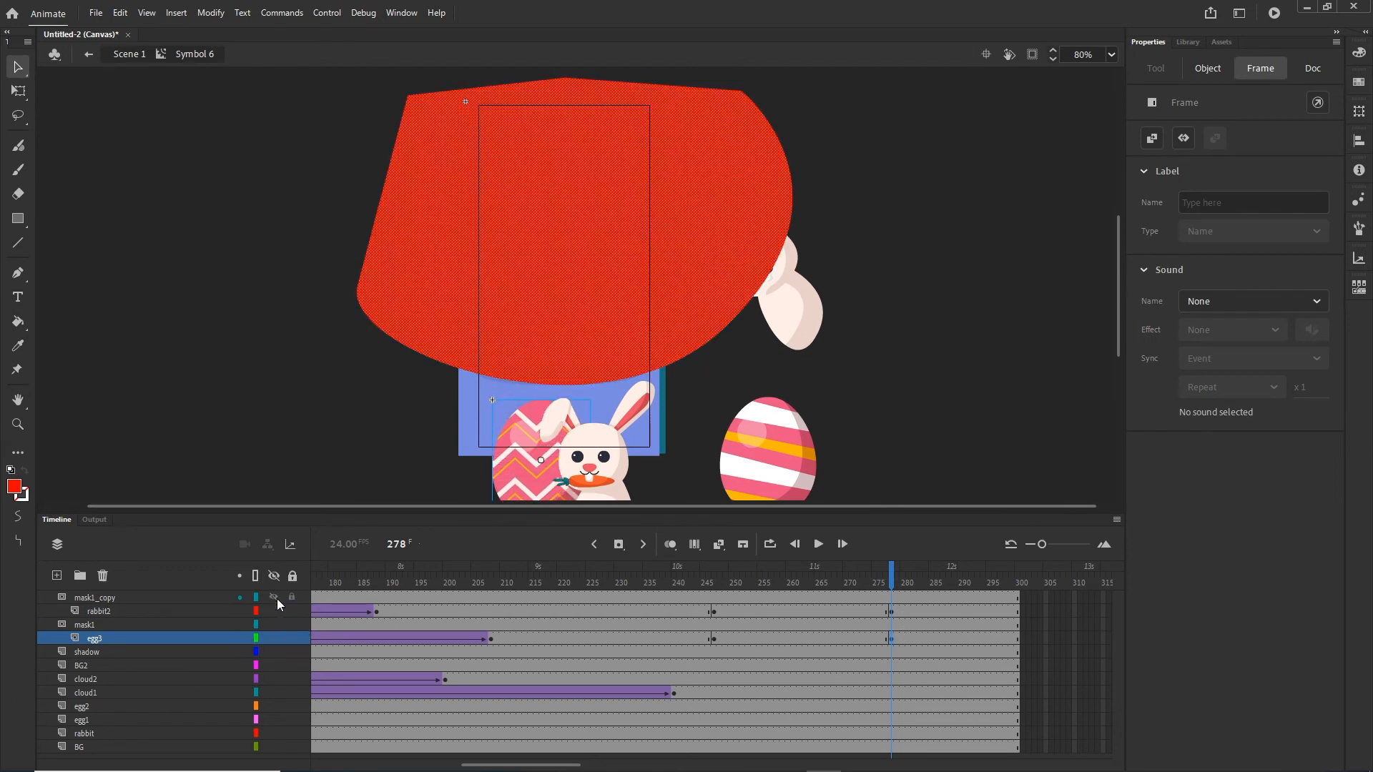
{"action": "left_click", "coordinate": [293, 637]}
Create classic tweens between frames 247 and 278 on the egg3 and rabbit2 layers.
{"action": "left_click", "coordinate": [812, 638]}
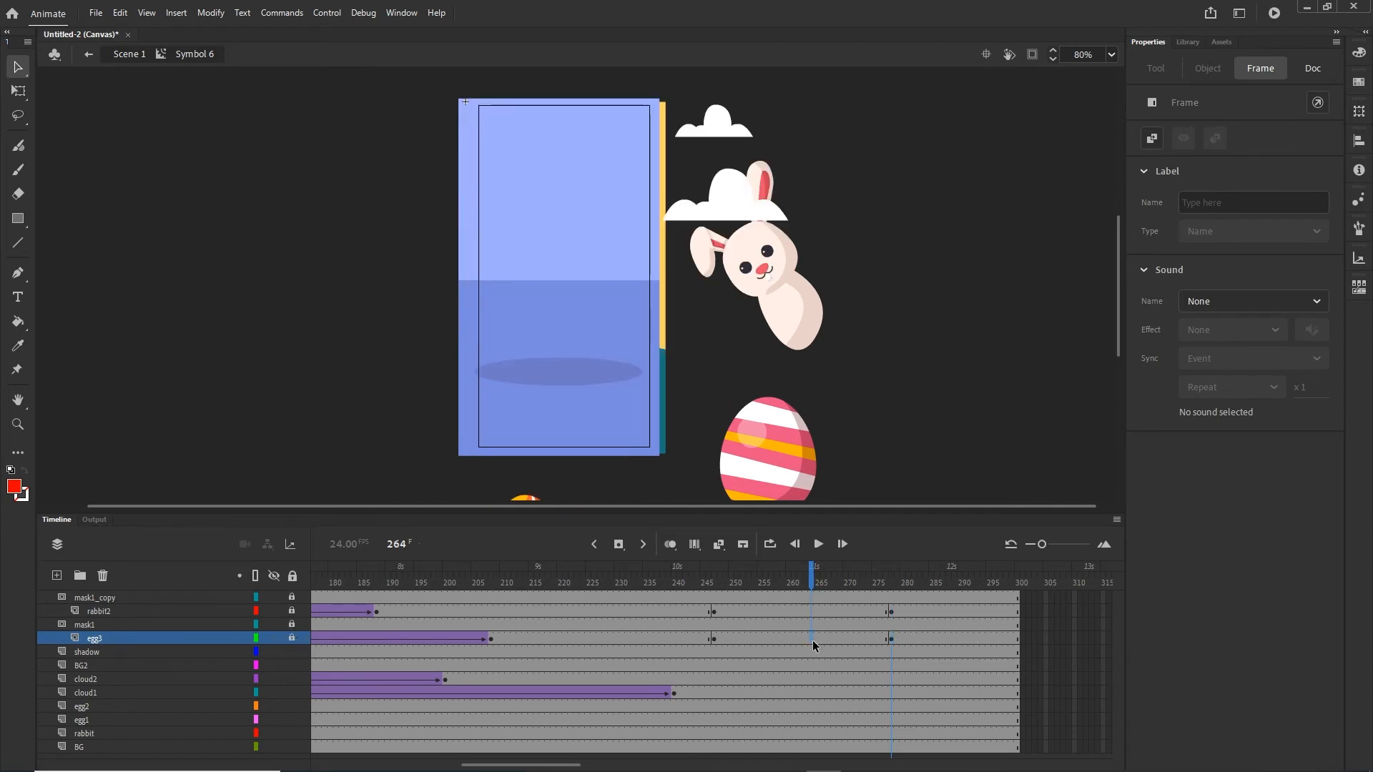
{"action": "right_click", "coordinate": [813, 636]}
{"action": "left_click", "coordinate": [884, 223]}
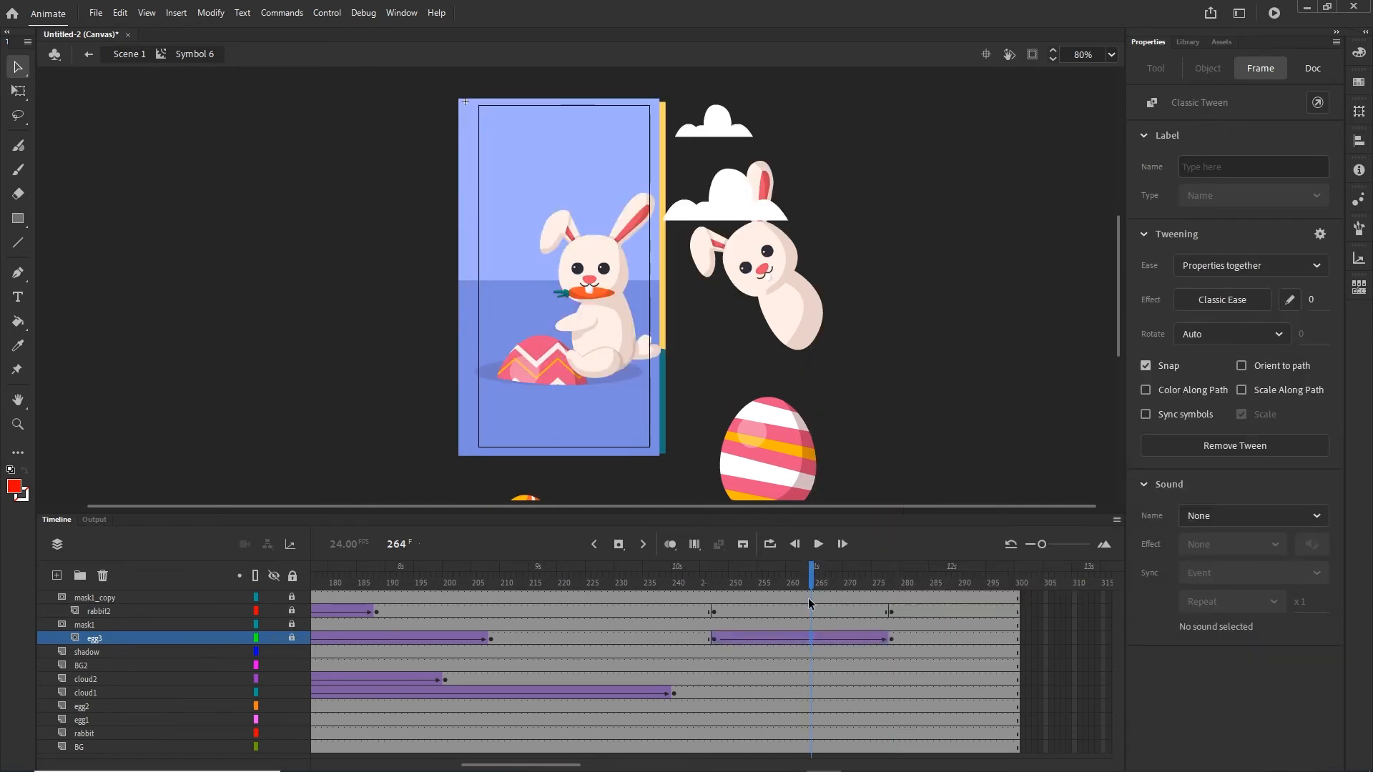
{"action": "left_click", "coordinate": [795, 611]}
{"action": "right_click", "coordinate": [795, 611]}
{"action": "left_click", "coordinate": [849, 189]}
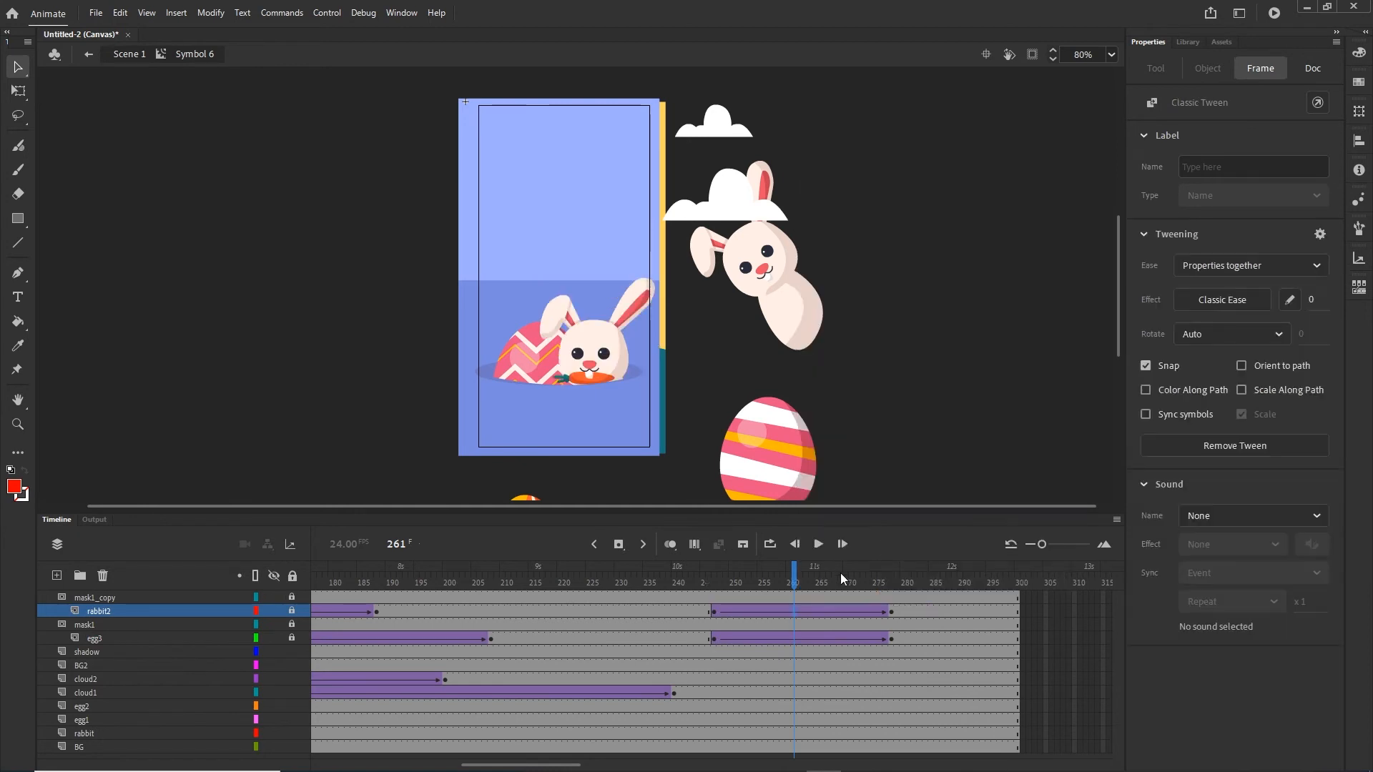
{"action": "left_click_drag", "start_coordinate": [793, 572], "coordinate": [1078, 576]}
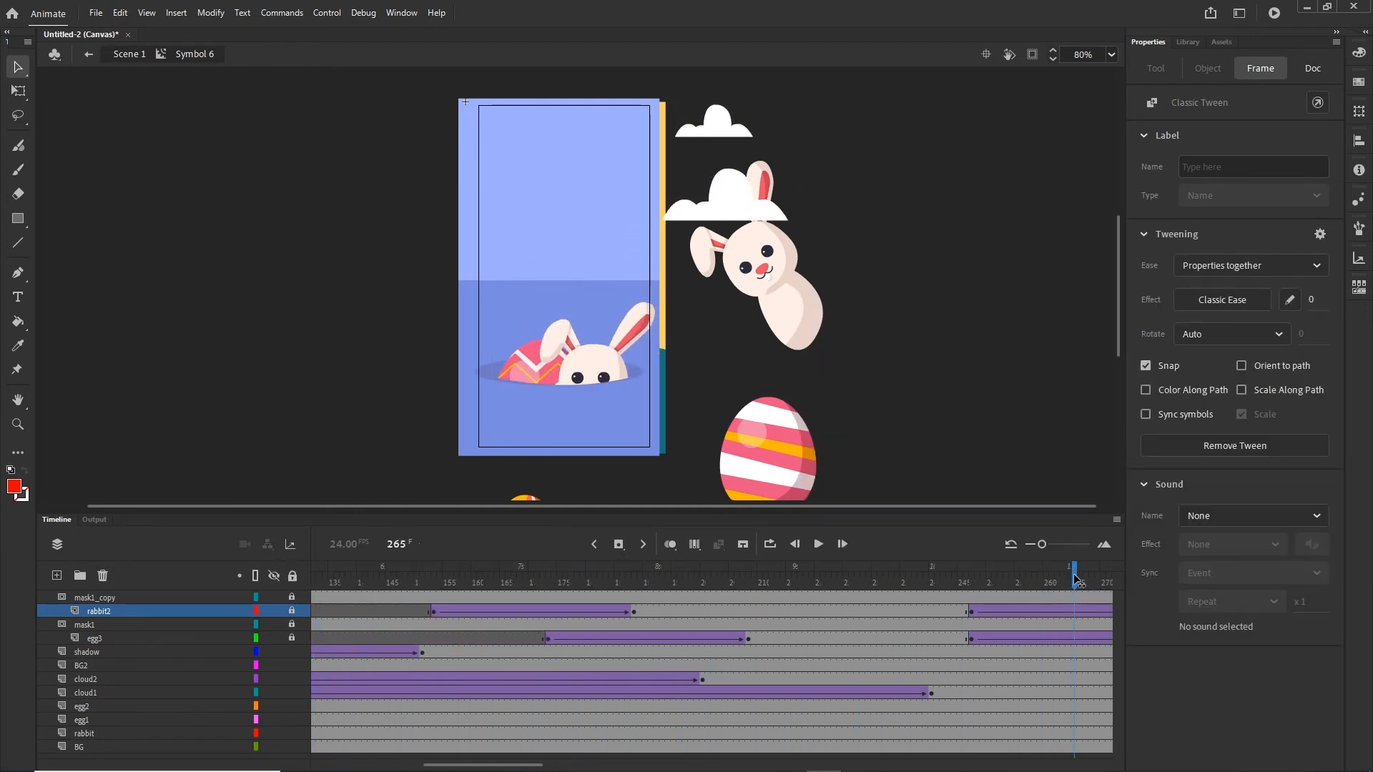
{"action": "left_click_drag", "start_coordinate": [475, 765], "coordinate": [545, 767]}
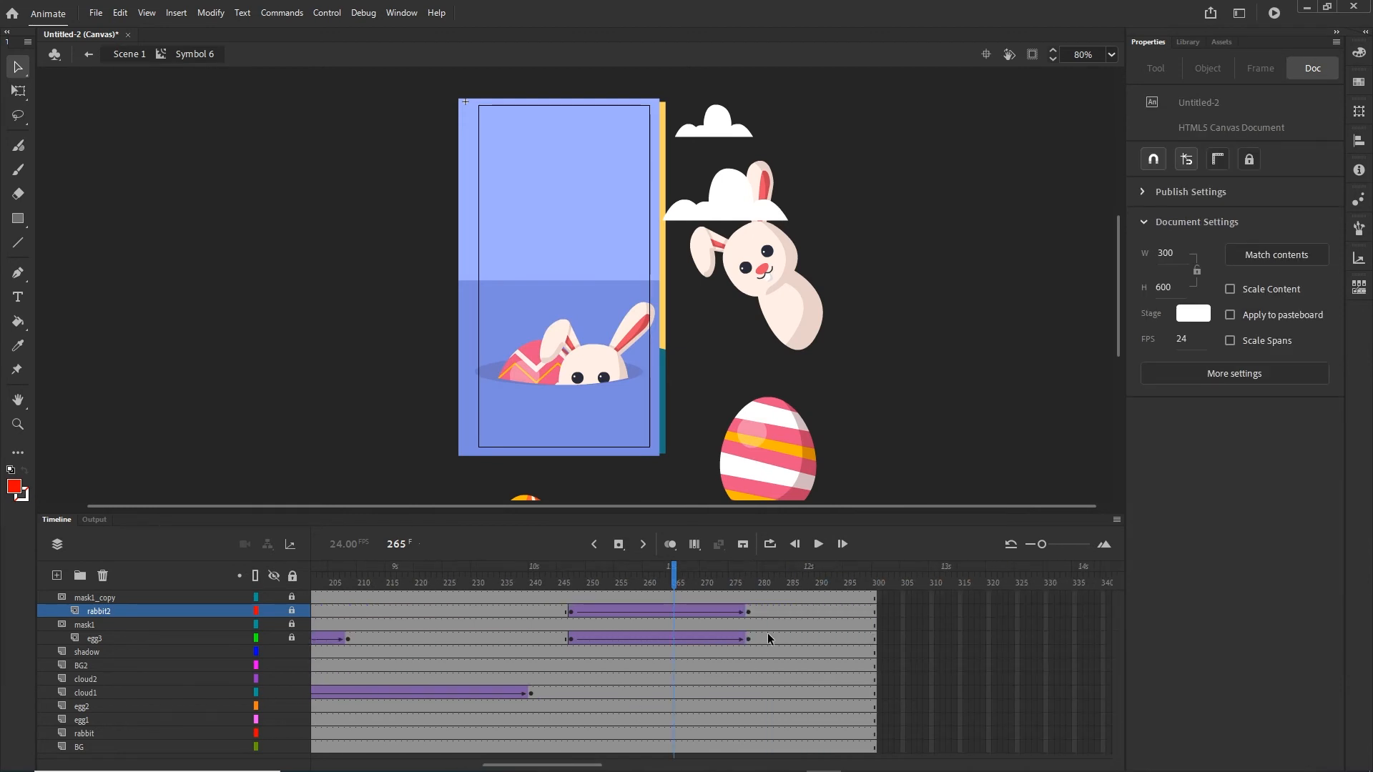
Apply a Quad Ease-In to the egg3 and rabbit2 tweens that start at frame 247.
{"action": "left_click", "coordinate": [569, 639]}
{"action": "left_click", "coordinate": [572, 613]}
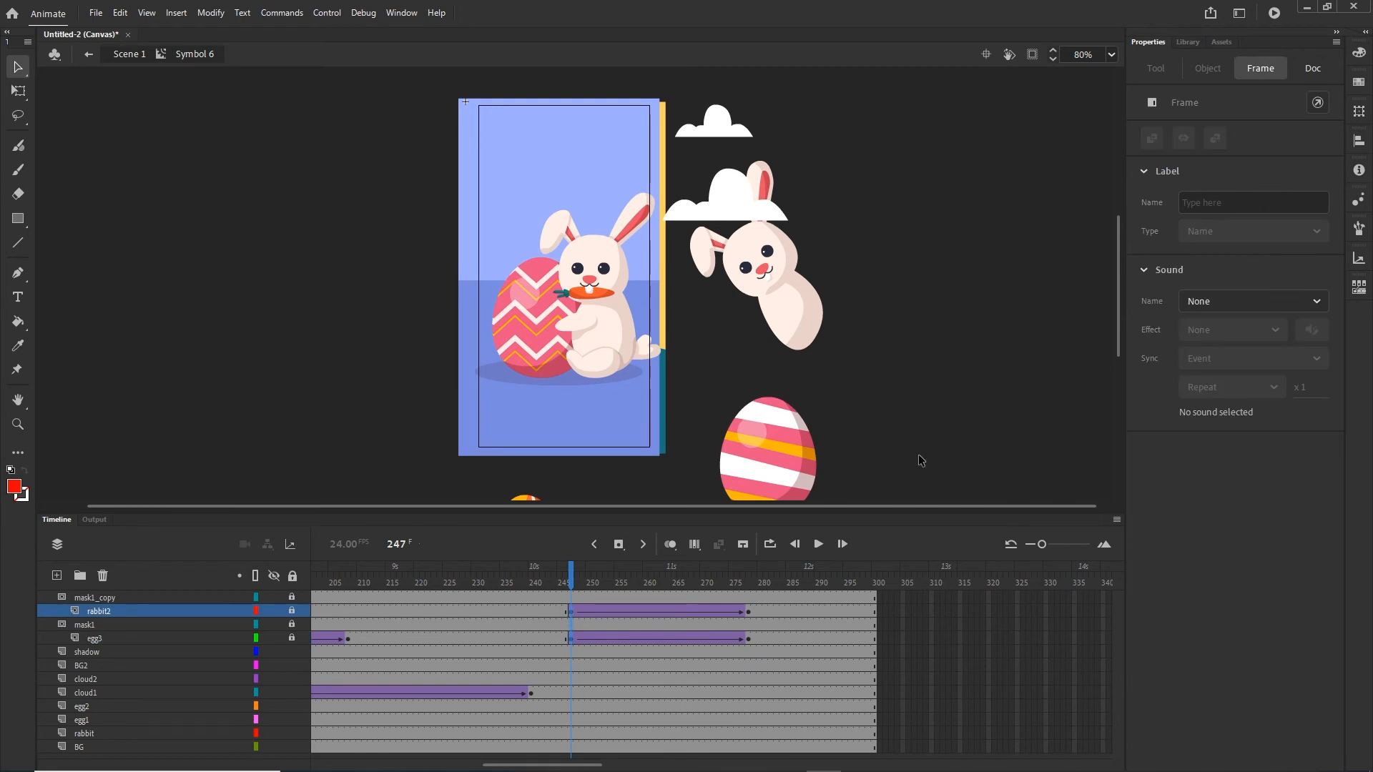
{"action": "left_click", "coordinate": [932, 426]}
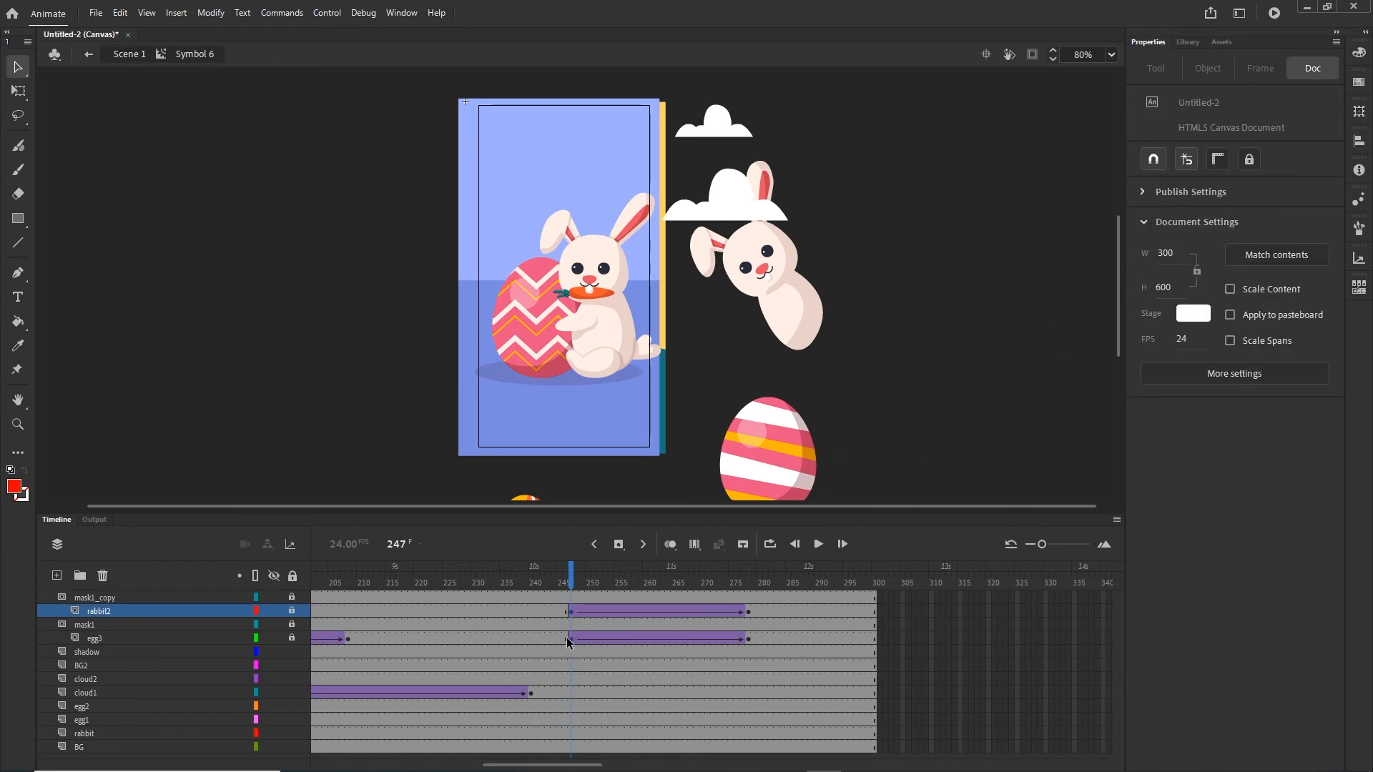
{"action": "left_click", "coordinate": [570, 638]}
{"action": "left_click", "coordinate": [569, 612]}
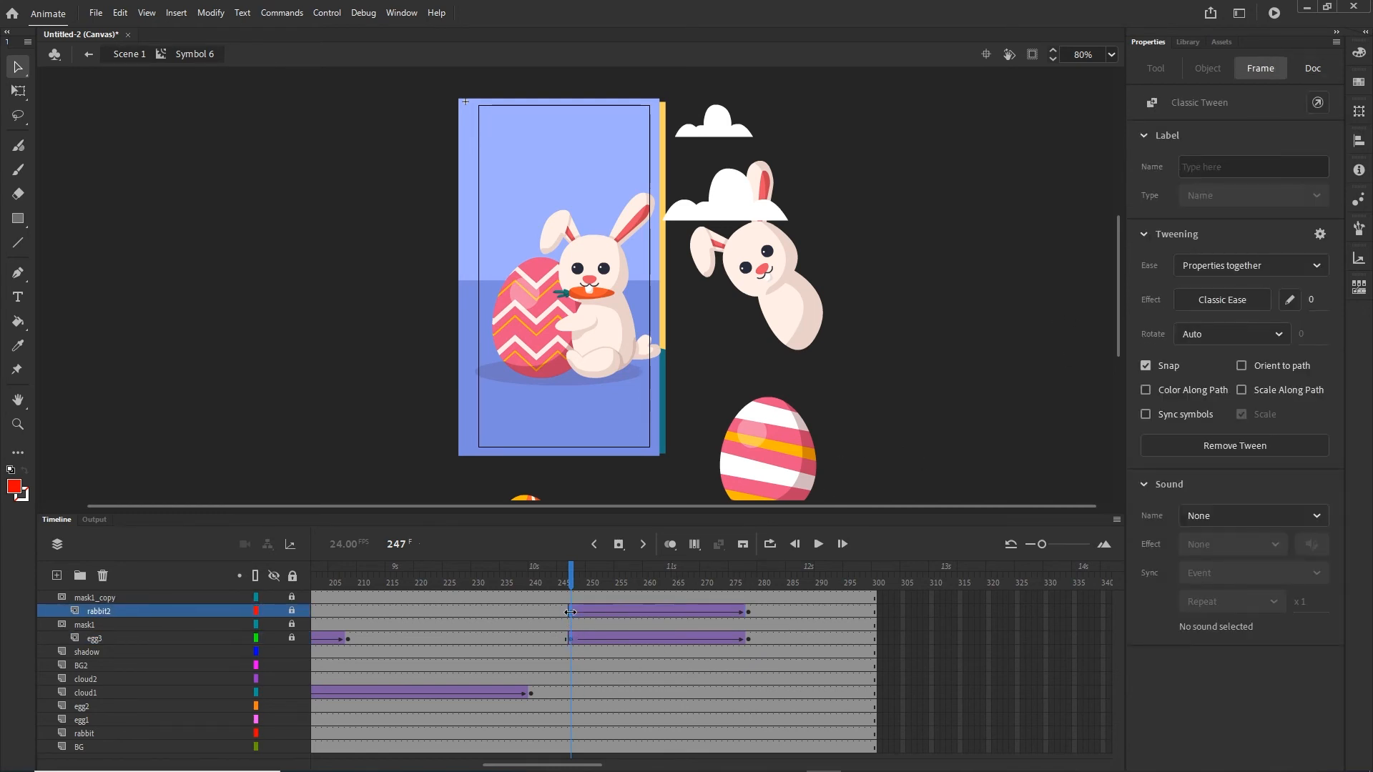
{"action": "left_click", "coordinate": [1244, 302]}
{"action": "left_click", "coordinate": [895, 401]}
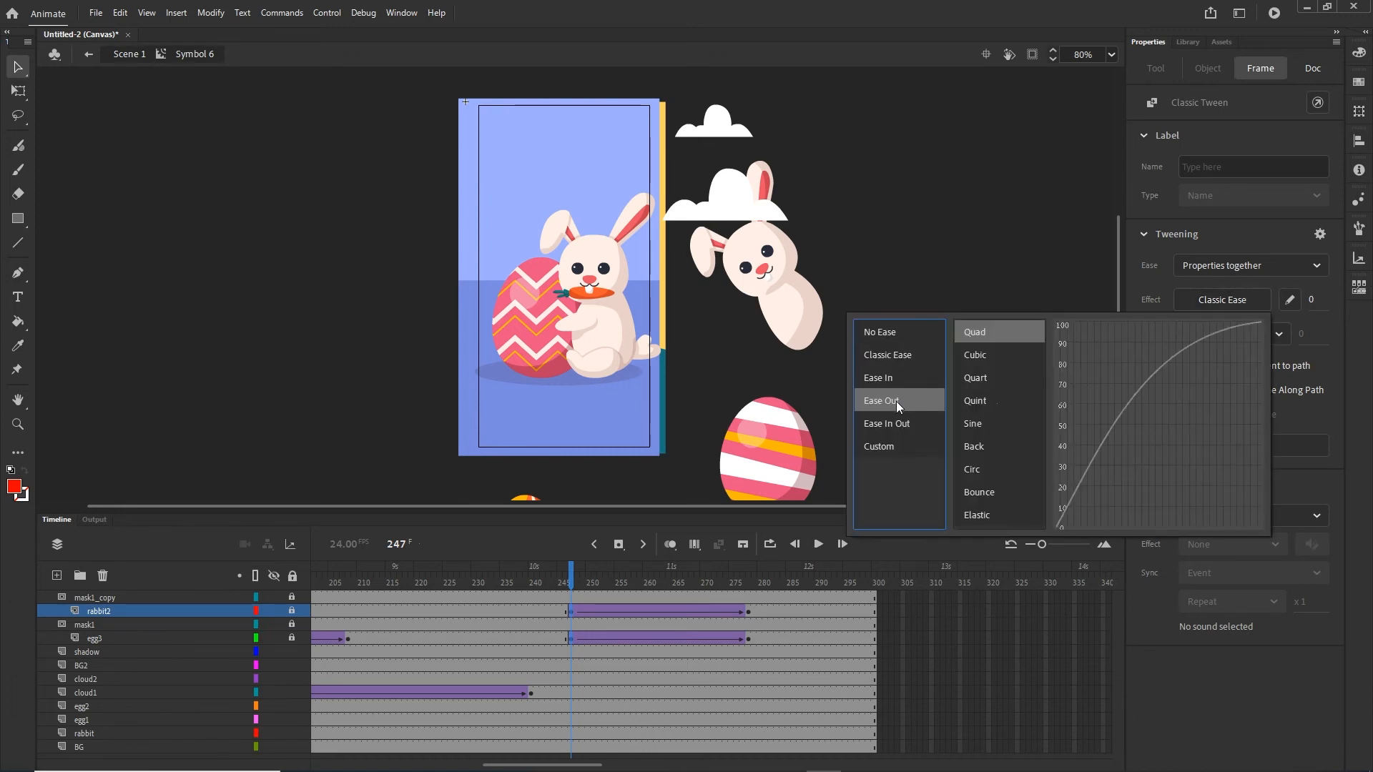
{"action": "left_click", "coordinate": [887, 376]}
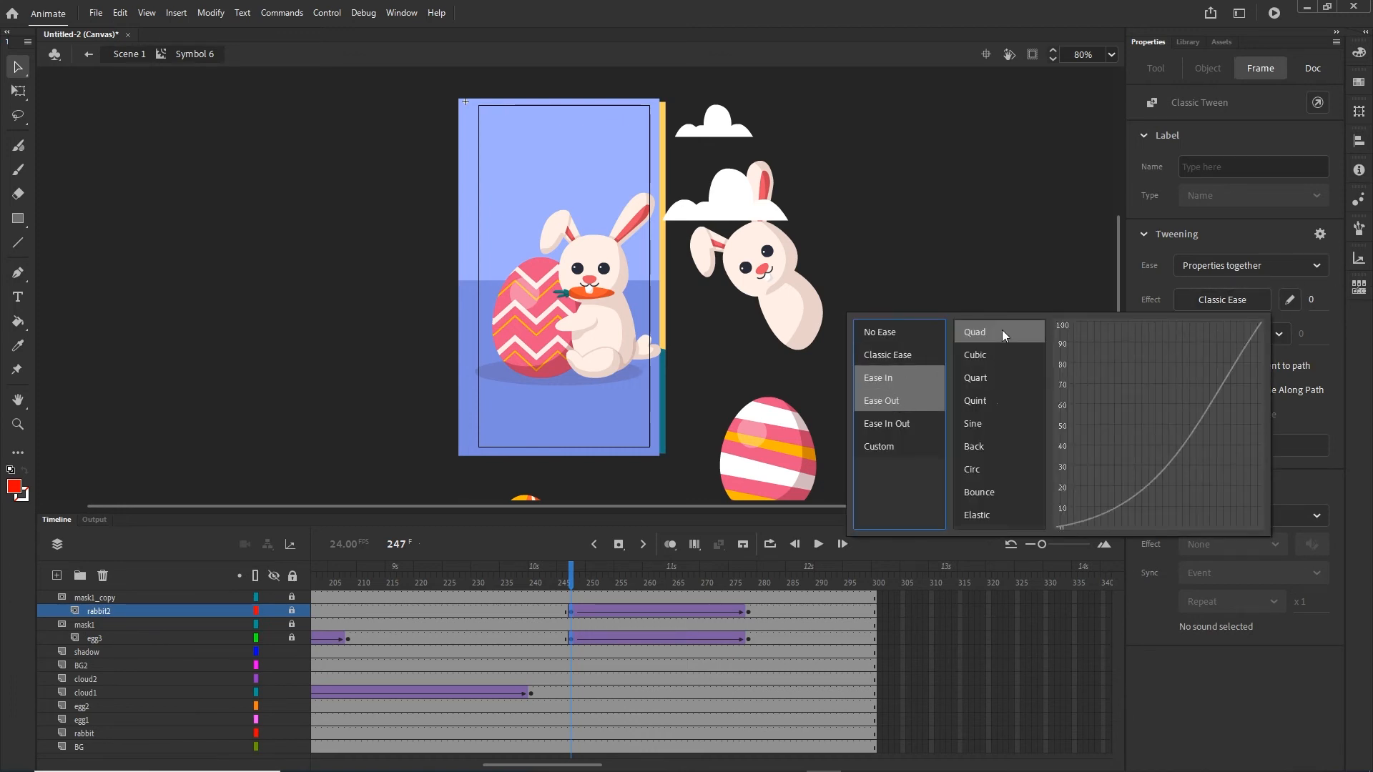
{"action": "left_click", "coordinate": [978, 333]}
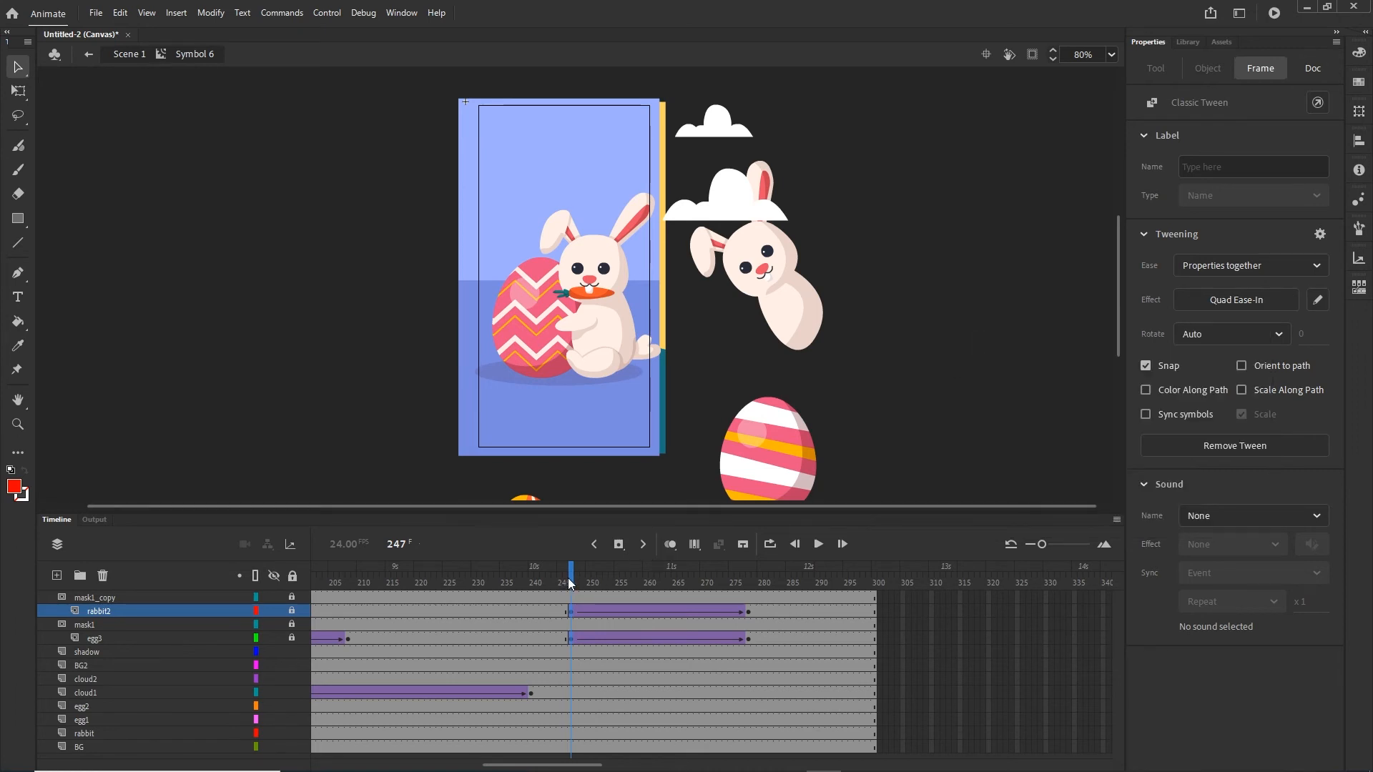
{"action": "left_click_drag", "start_coordinate": [567, 577], "coordinate": [713, 580]}
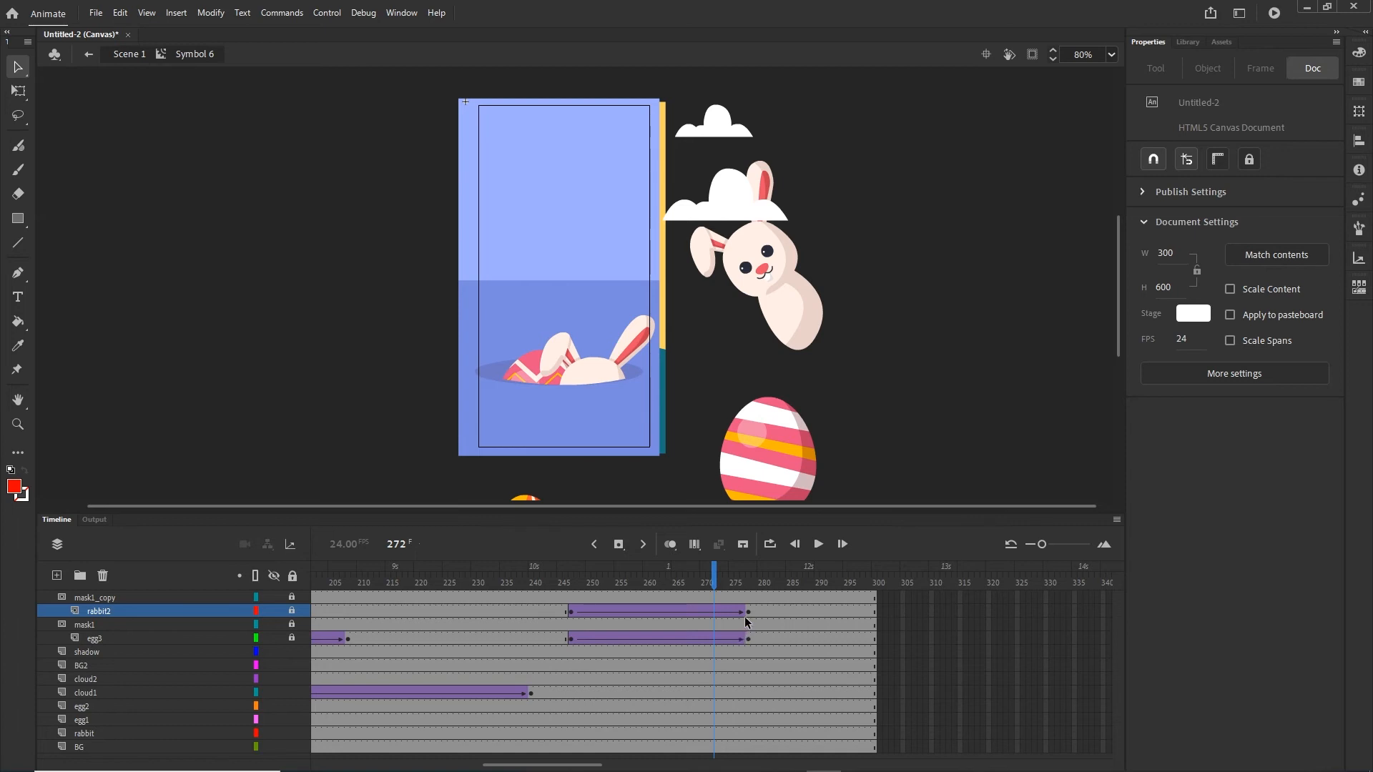
Shift the whole rabbit2 exit tween about 20 frames earlier so it starts near frame 227.
{"action": "left_click", "coordinate": [574, 612]}
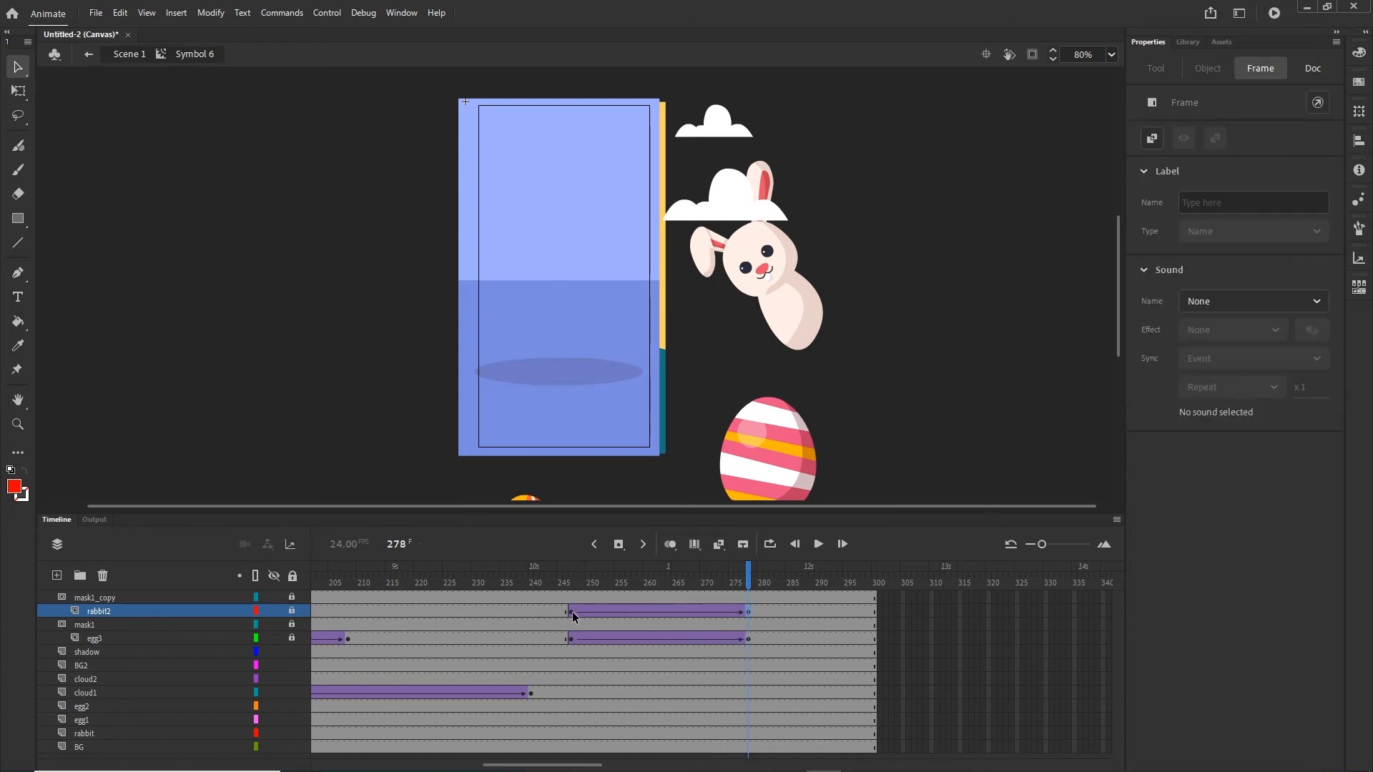
{"action": "left_click_drag", "start_coordinate": [572, 612], "coordinate": [562, 612]}
{"action": "left_click_drag", "start_coordinate": [476, 609], "coordinate": [770, 572]}
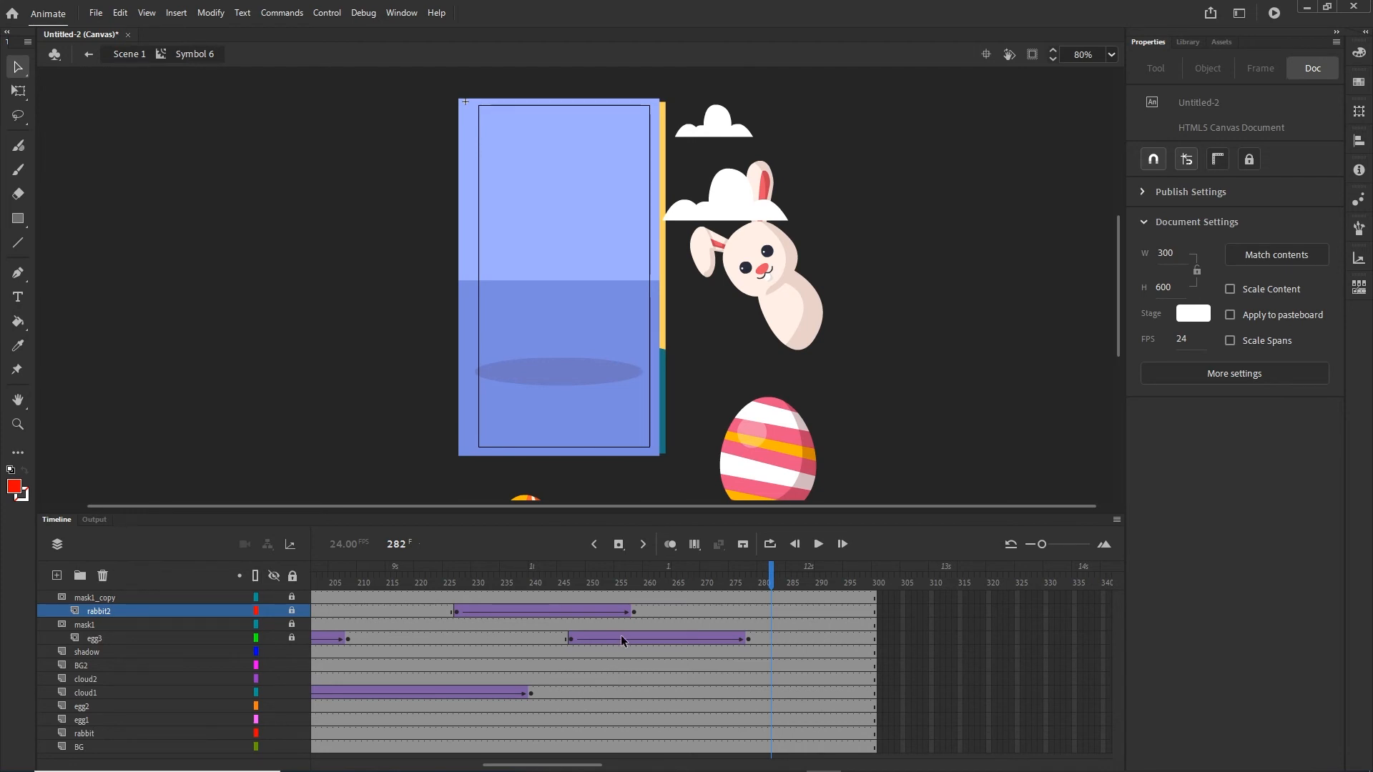
Extend all layers of the symbol's timeline to frame 400.
{"action": "left_click_drag", "start_coordinate": [590, 765], "coordinate": [670, 767]}
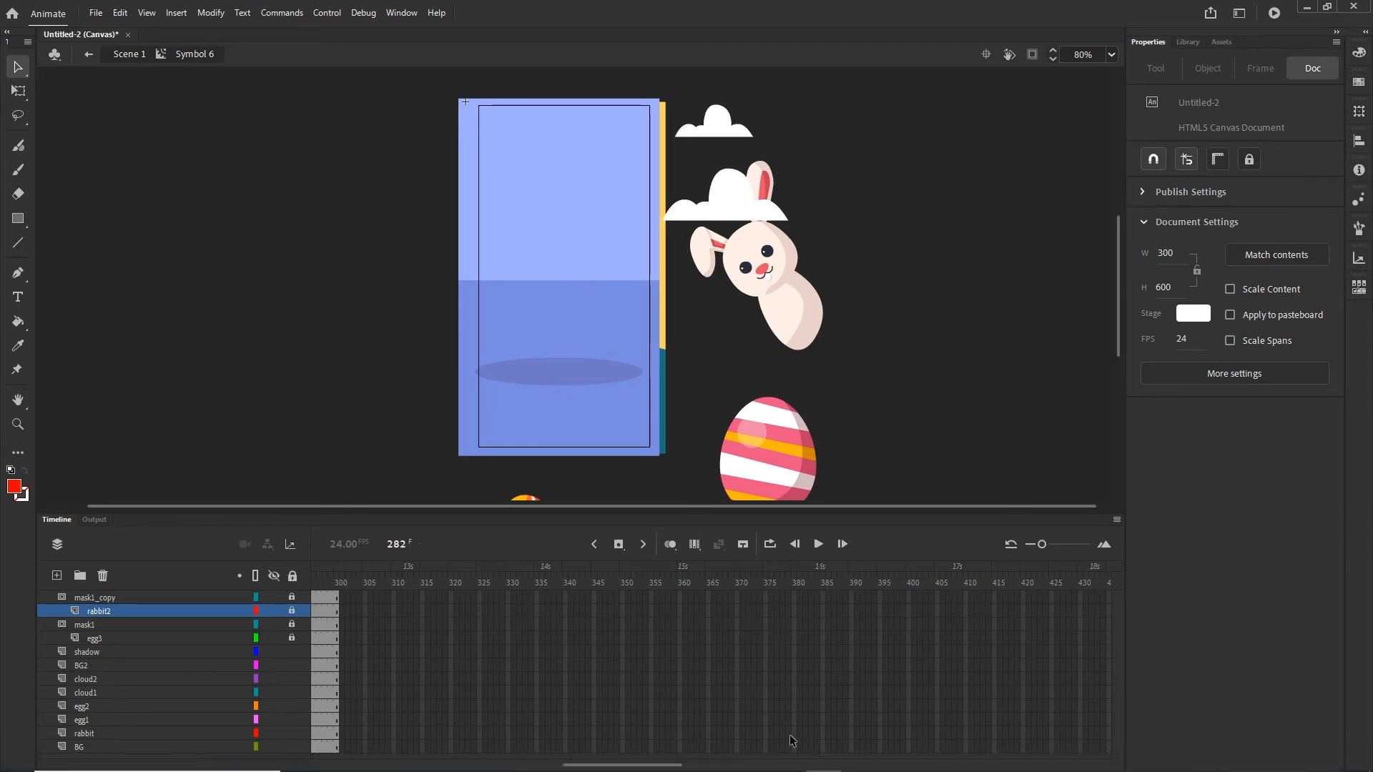
{"action": "left_click", "coordinate": [908, 748]}
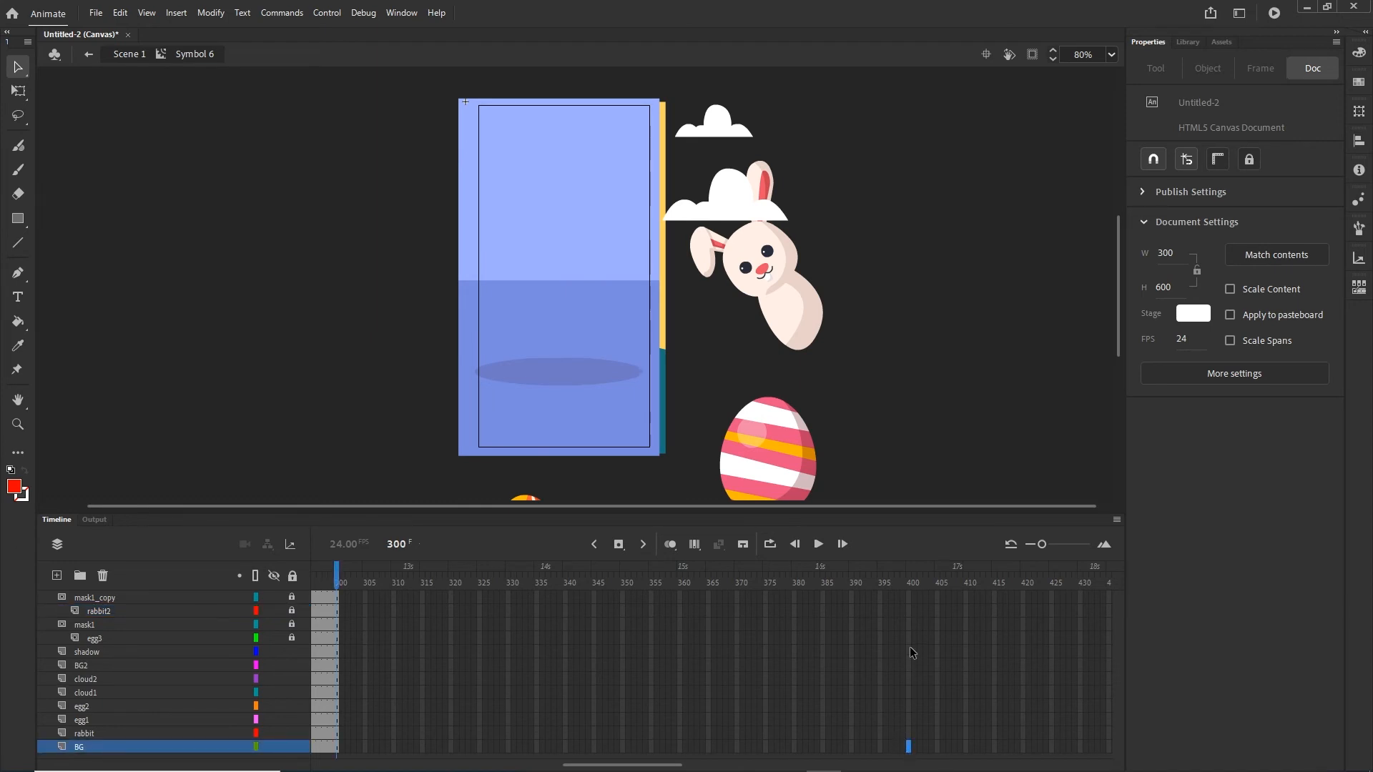
{"action": "left_click", "coordinate": [908, 599], "text": "shift"}
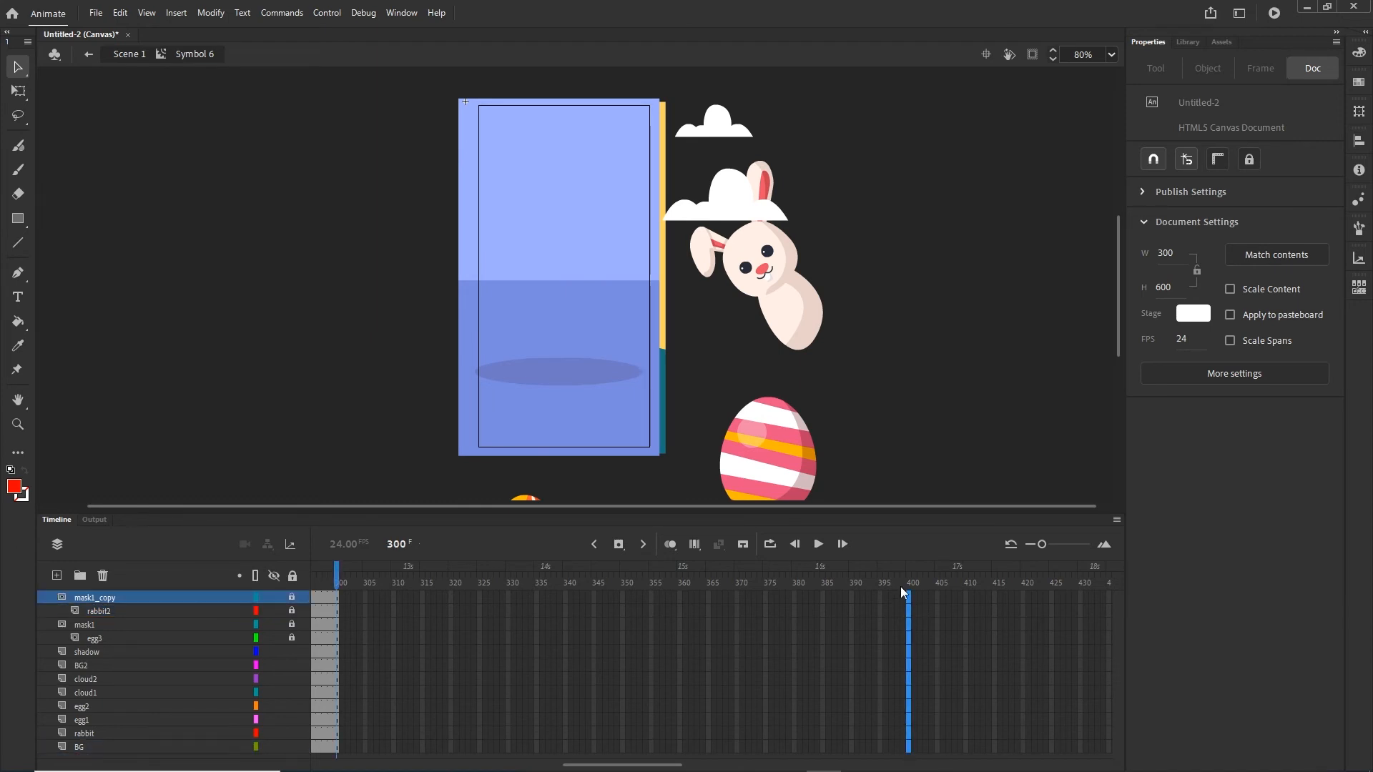
{"action": "key", "text": "F5"}
{"action": "left_click_drag", "start_coordinate": [916, 580], "coordinate": [315, 576]}
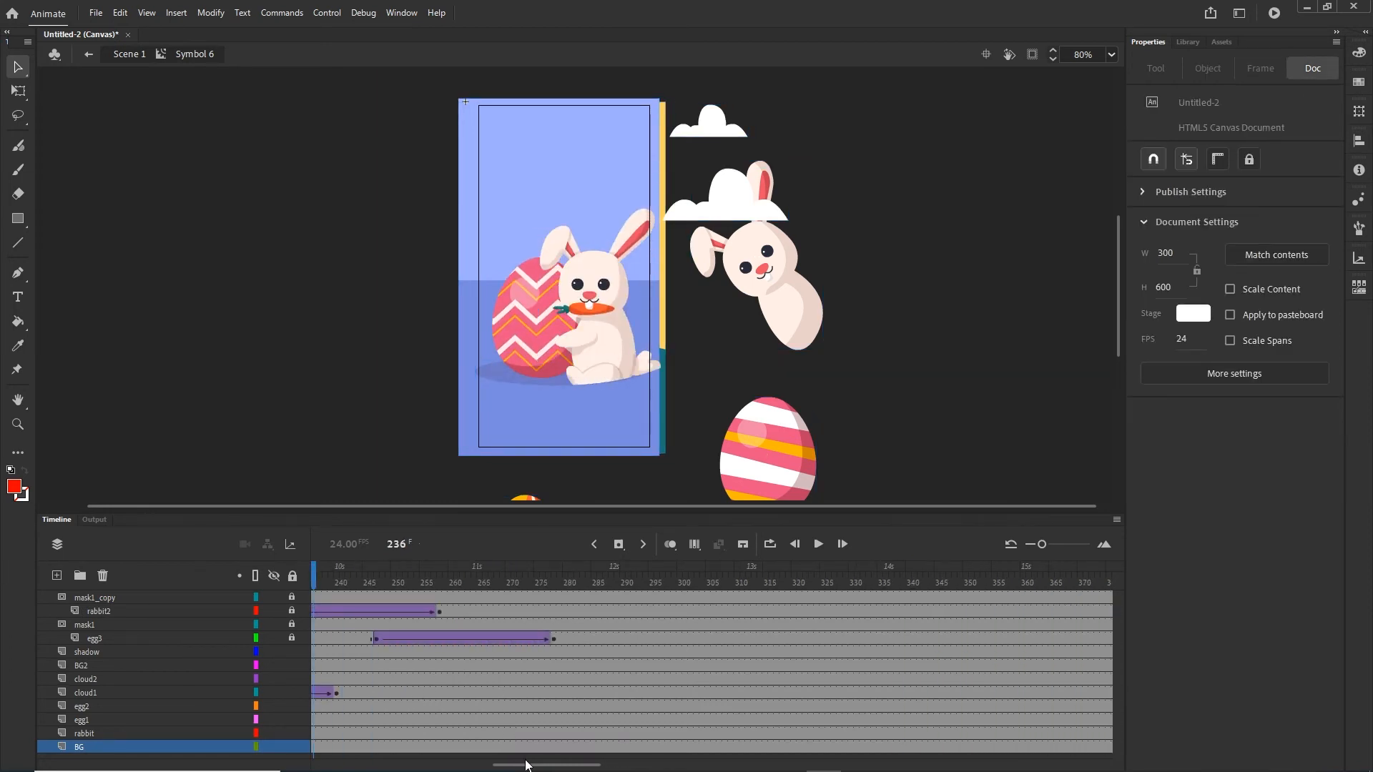
{"action": "left_click_drag", "start_coordinate": [527, 764], "coordinate": [299, 755]}
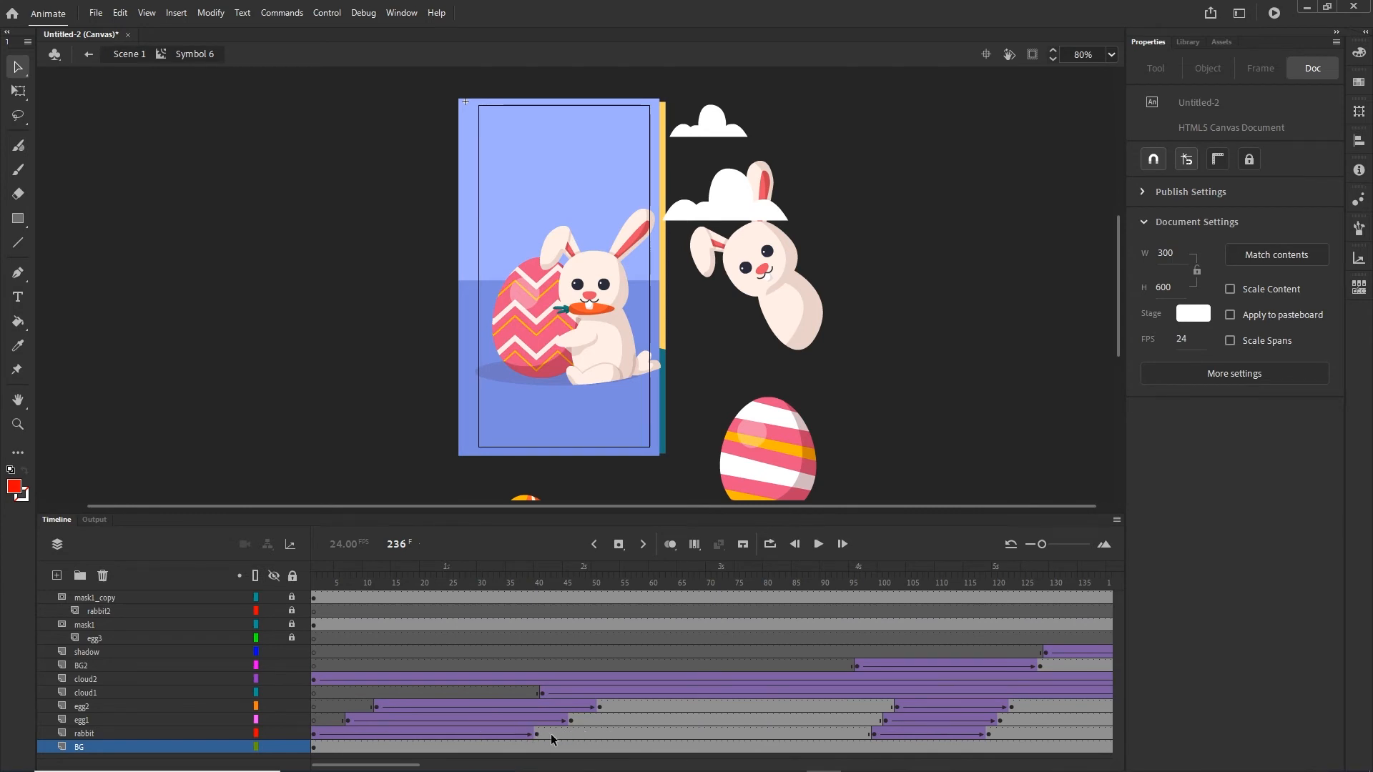
{"action": "left_click_drag", "start_coordinate": [420, 767], "coordinate": [672, 767]}
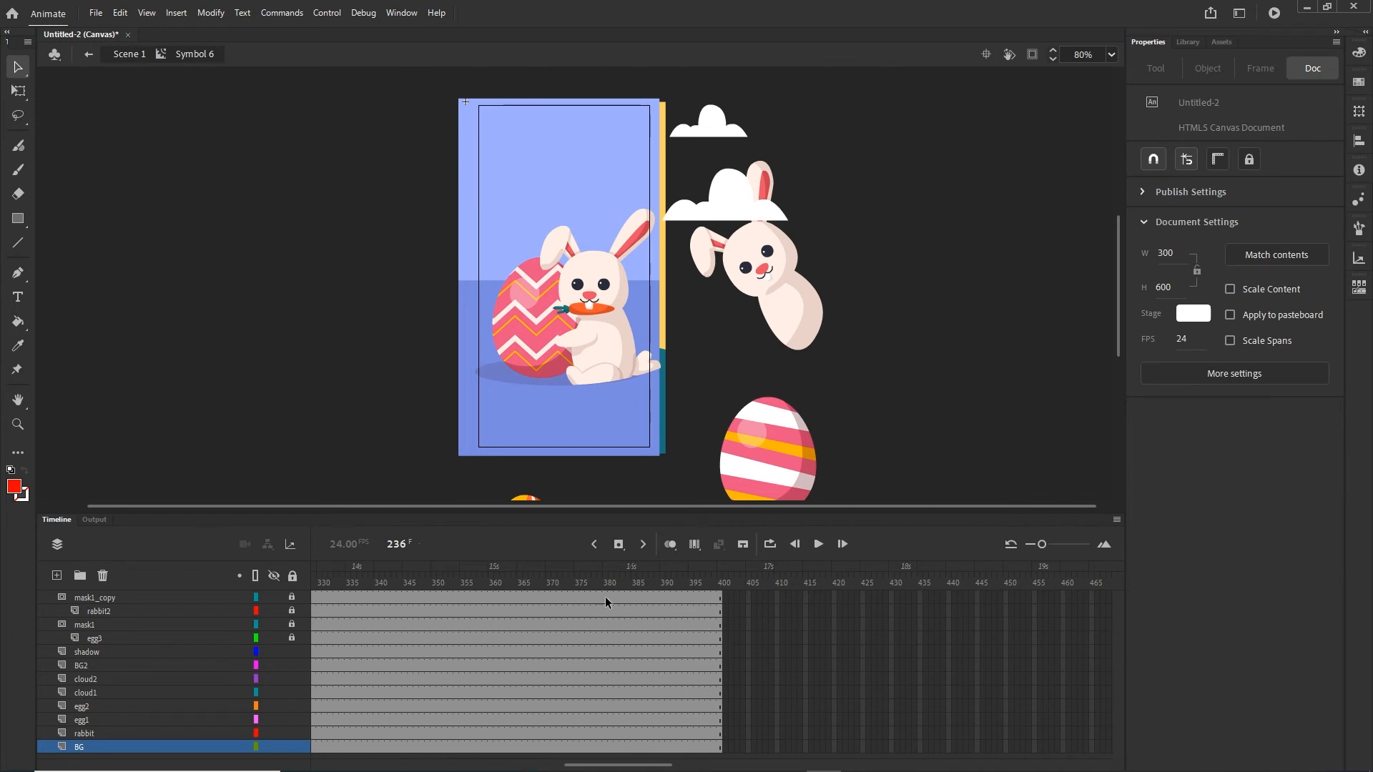
Switch to Illustrator and create a new 300 x 600 px document in RGB colour.
{"action": "mouse_move", "coordinate": [687, 771]}
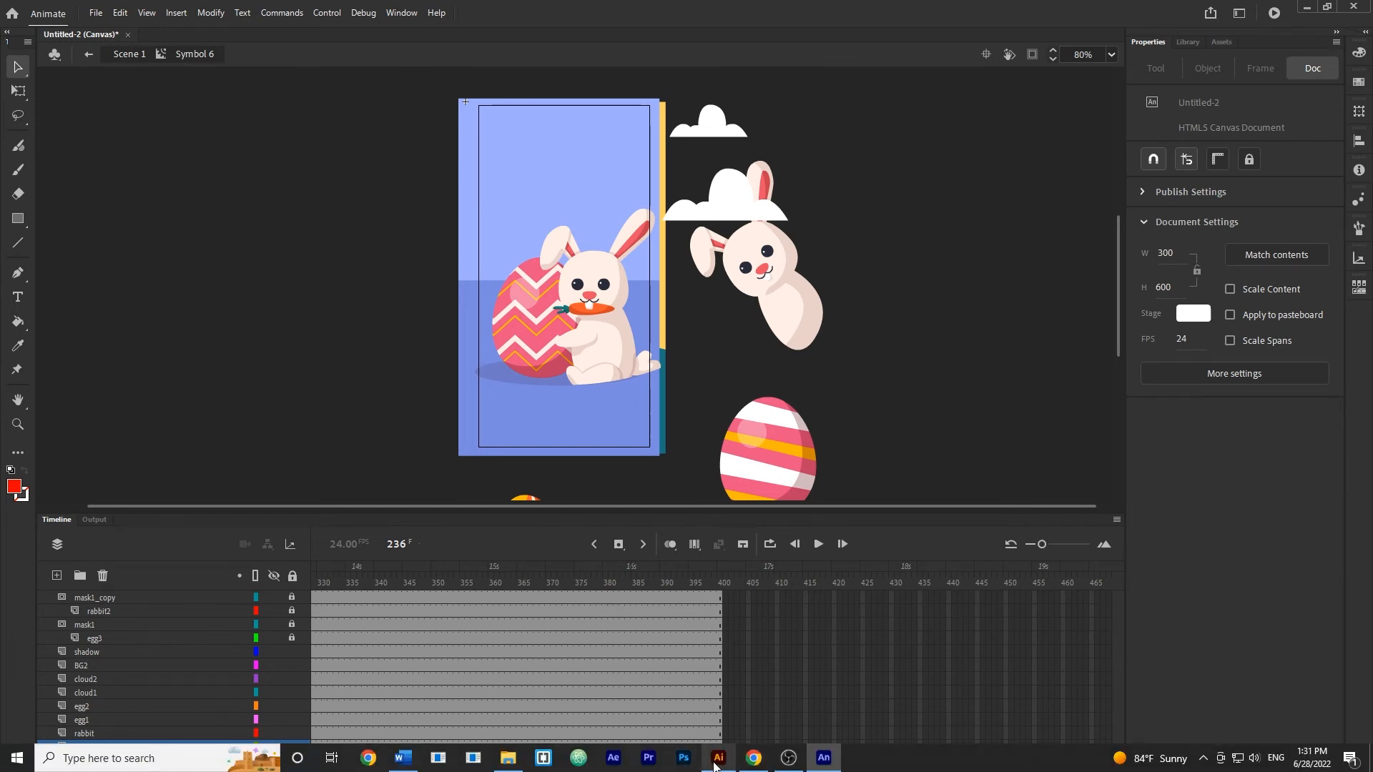
{"action": "left_click", "coordinate": [716, 764]}
{"action": "left_click", "coordinate": [179, 32]}
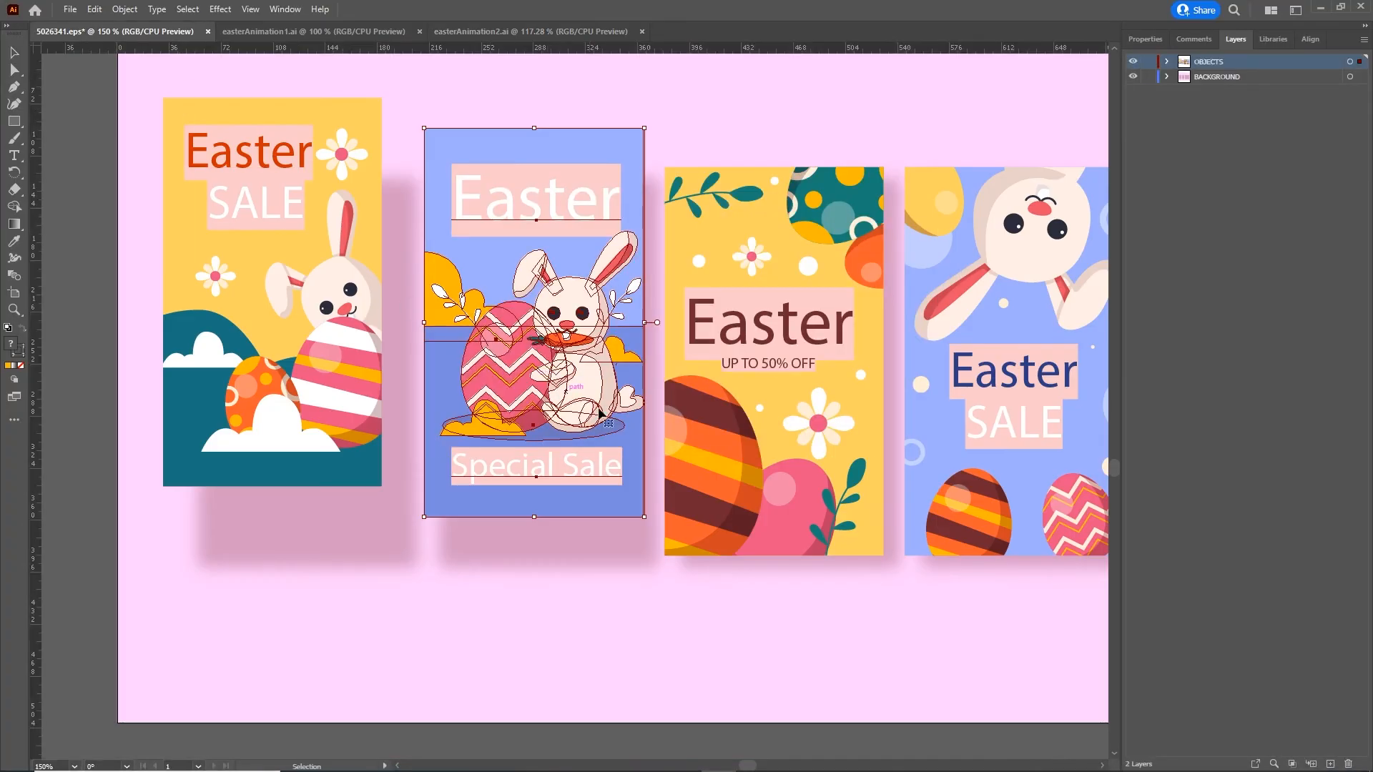
{"action": "left_click", "coordinate": [844, 743]}
{"action": "key", "text": "ctrl+n"}
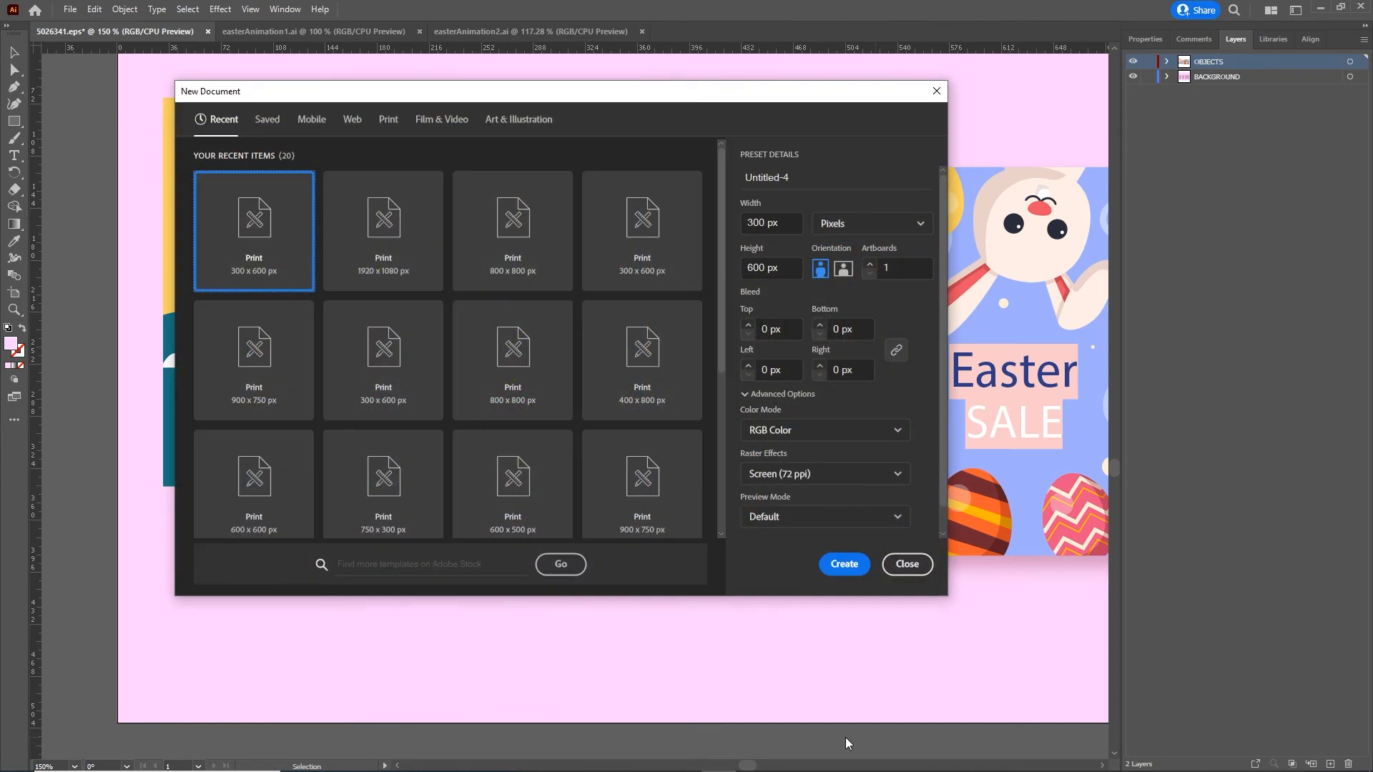
{"action": "left_click", "coordinate": [841, 573]}
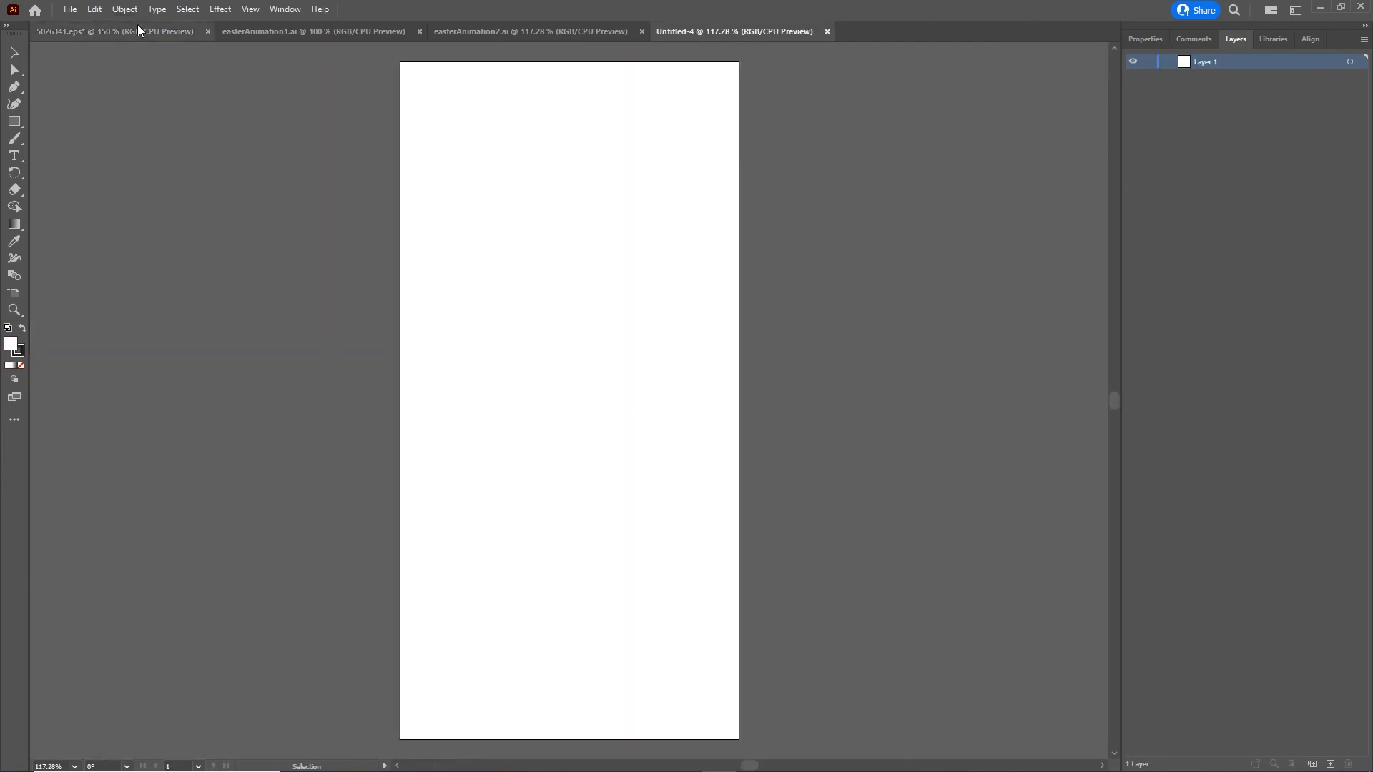
Bring the yellow "Easter UP TO 50% OFF" banner from 5026341.eps into the new document and centre it on the artboard both ways.
{"action": "left_click", "coordinate": [138, 28]}
{"action": "left_click_drag", "start_coordinate": [776, 351], "coordinate": [766, 36]}
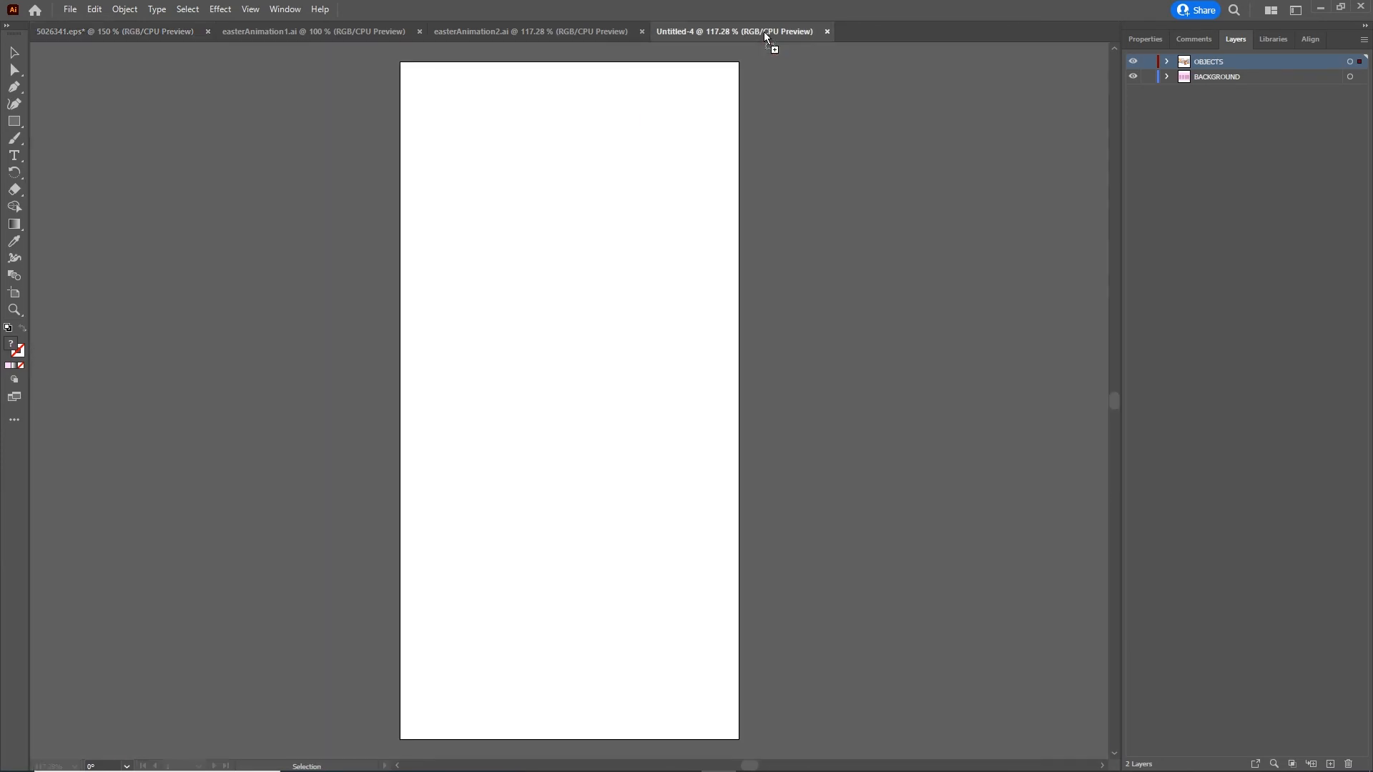
{"action": "left_click_drag", "start_coordinate": [584, 421], "coordinate": [582, 401]}
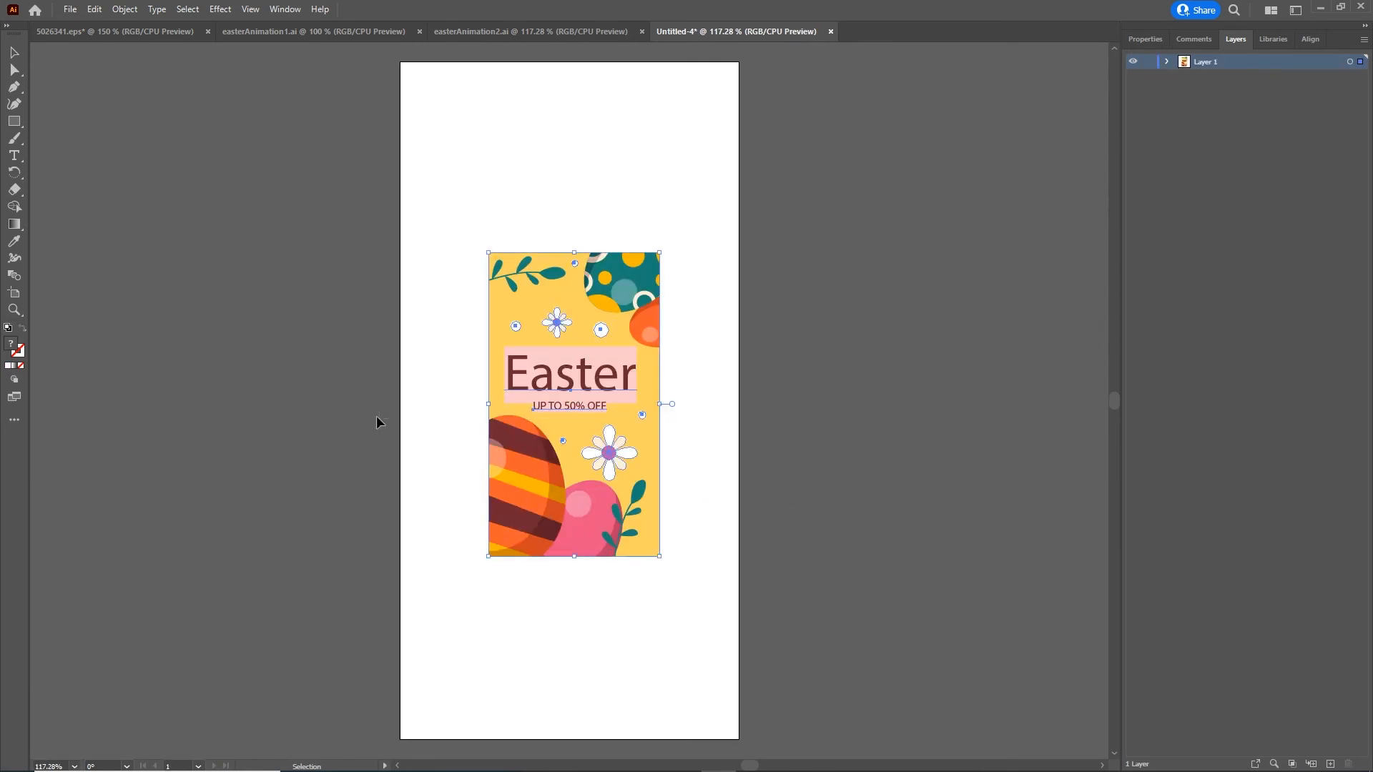
{"action": "left_click", "coordinate": [1311, 39]}
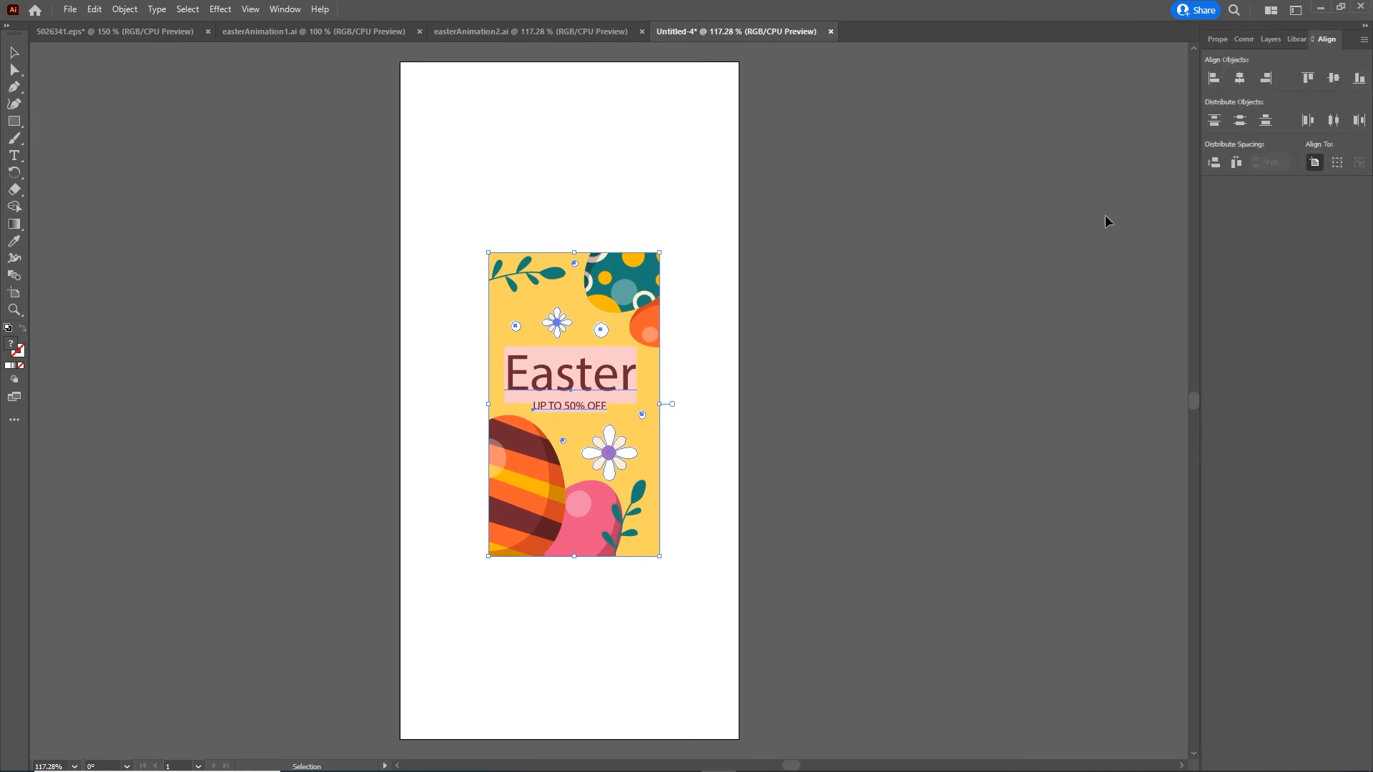
{"action": "left_click", "coordinate": [1241, 78]}
{"action": "left_click", "coordinate": [1333, 78]}
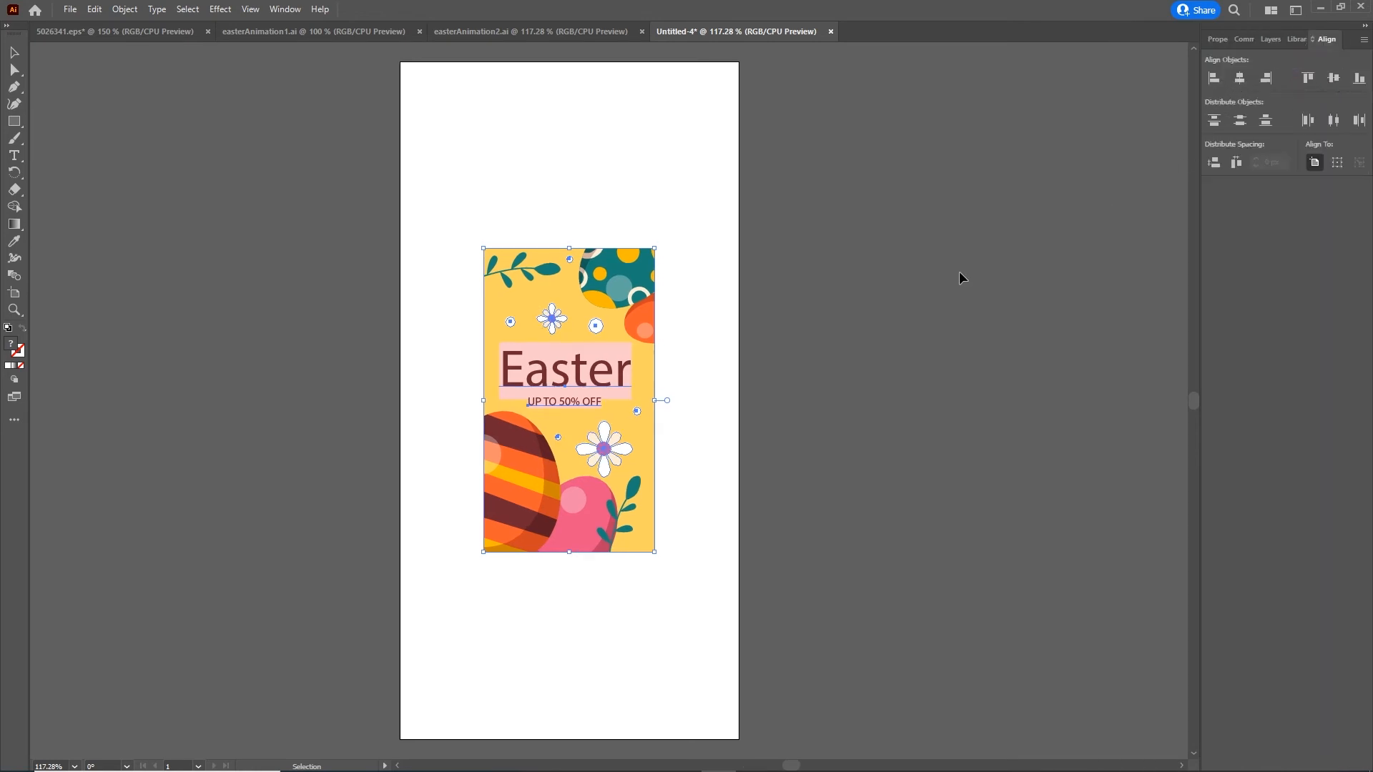
Enlarge the yellow banner artwork until it covers the whole artboard with a small overhang.
{"action": "left_click_drag", "start_coordinate": [655, 552], "coordinate": [819, 747]}
{"action": "scroll", "coordinate": [814, 443], "scroll_direction": "down", "scroll_amount": 1}
{"action": "scroll", "coordinate": [817, 445], "scroll_direction": "right", "scroll_amount": 2}
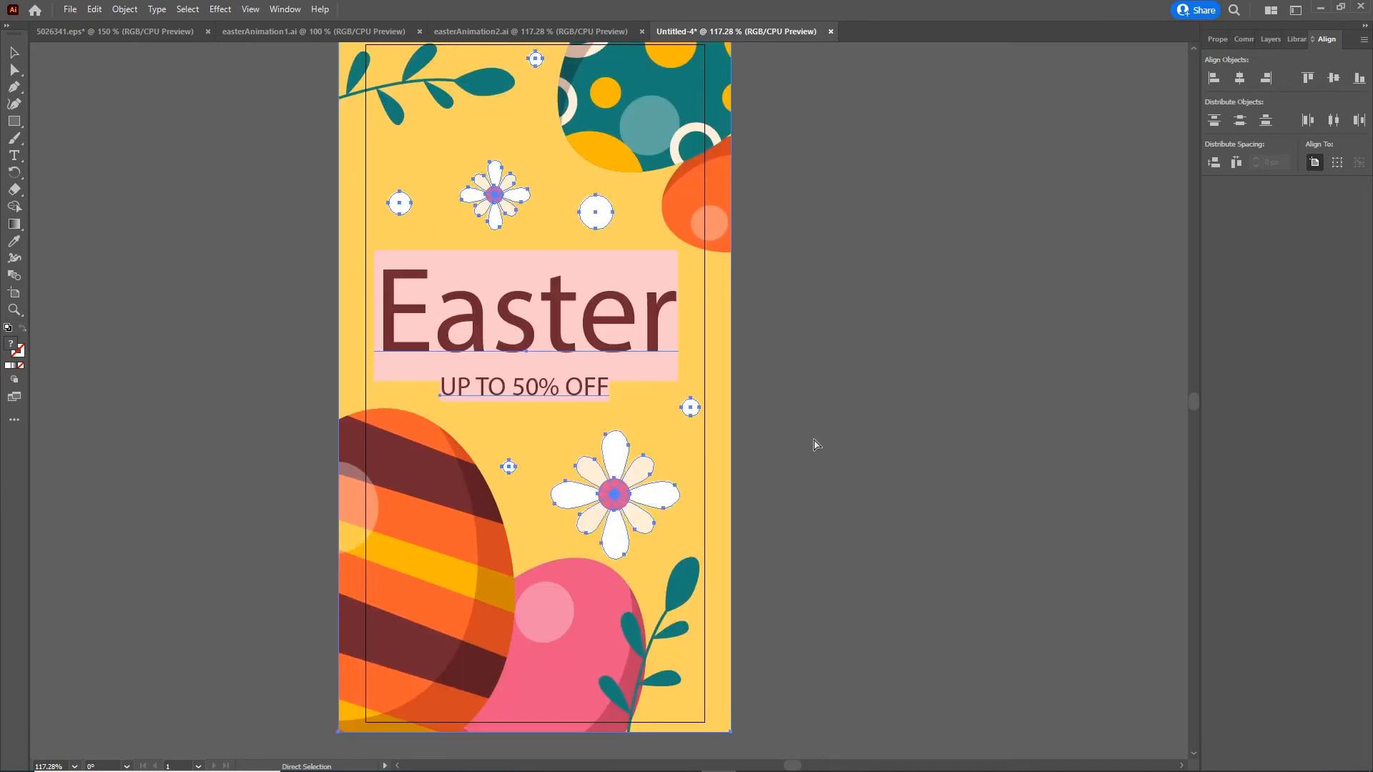
{"action": "scroll", "coordinate": [801, 385], "scroll_direction": "down", "scroll_amount": 2}
{"action": "left_click", "coordinate": [847, 377]}
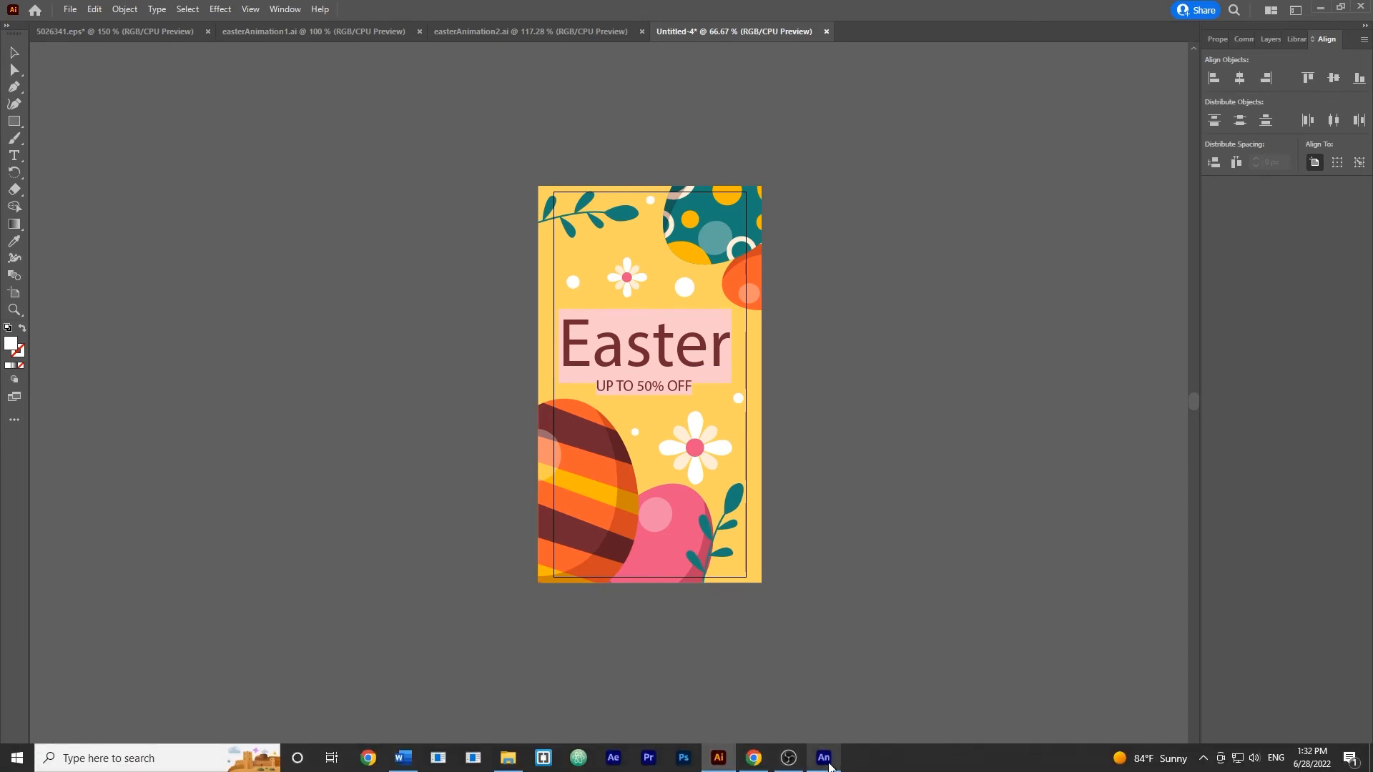
Switch back to Animate and add a new layer above mask1_copy.
{"action": "left_click", "coordinate": [823, 758]}
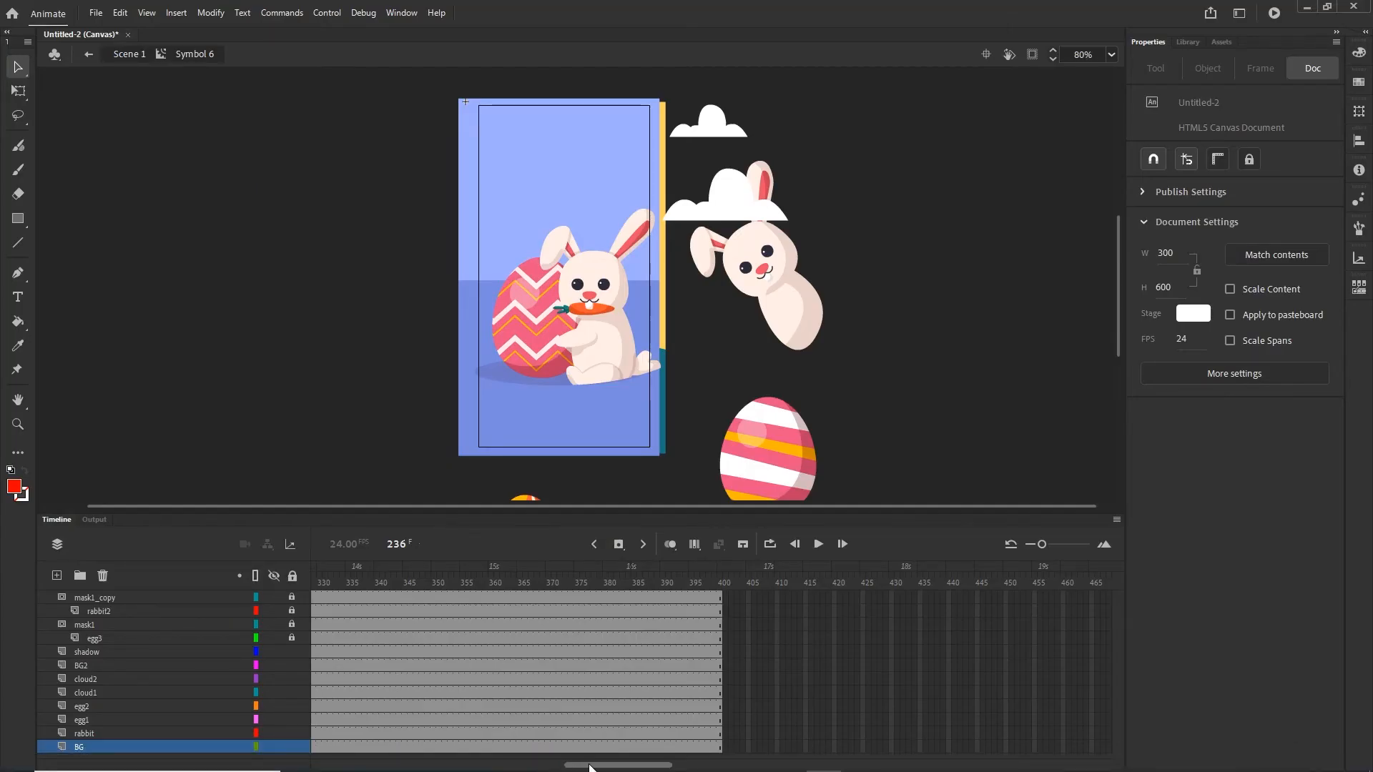
{"action": "left_click_drag", "start_coordinate": [590, 768], "coordinate": [157, 729]}
{"action": "left_click", "coordinate": [90, 598]}
{"action": "left_click", "coordinate": [57, 576]}
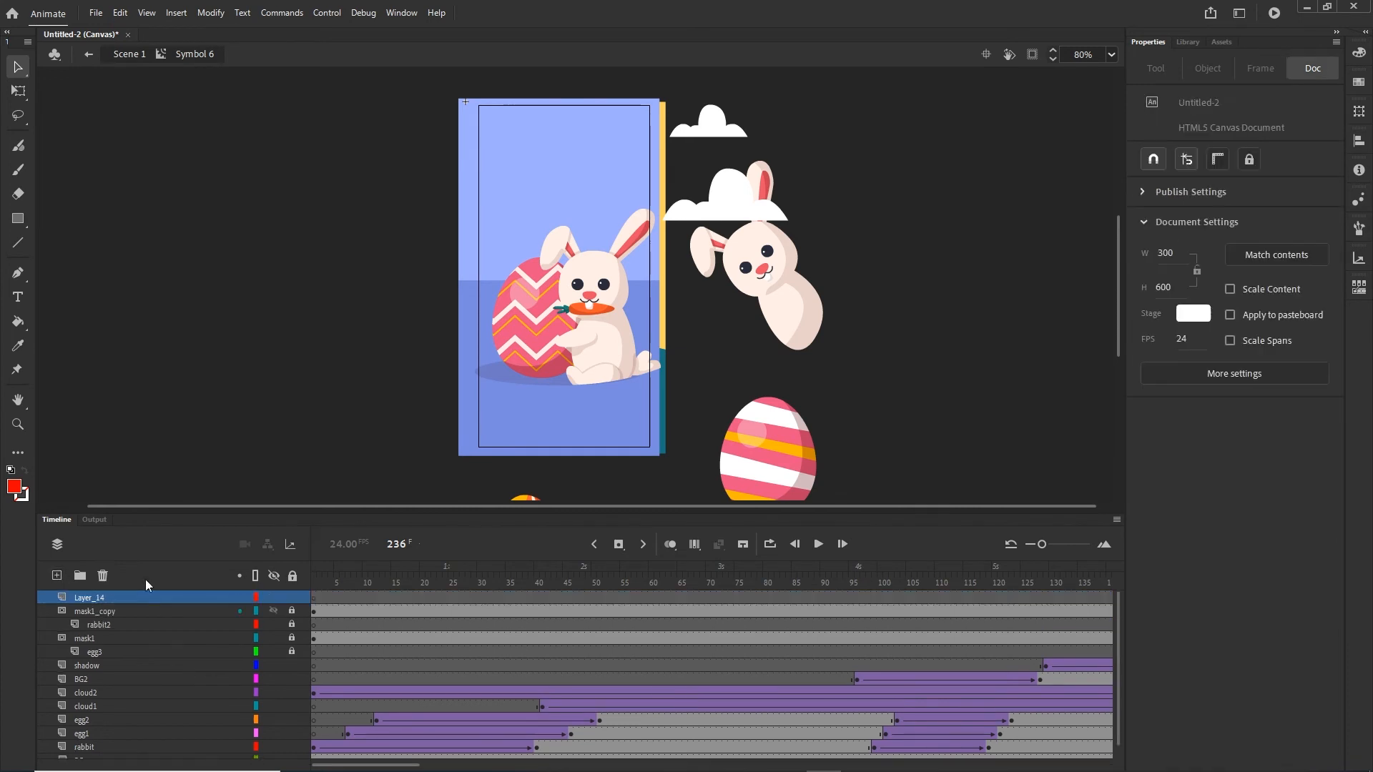
Copy the yellow banner artwork from Illustrator into the Animate symbol, mapping its missing fonts to the system default font.
{"action": "left_click", "coordinate": [508, 758]}
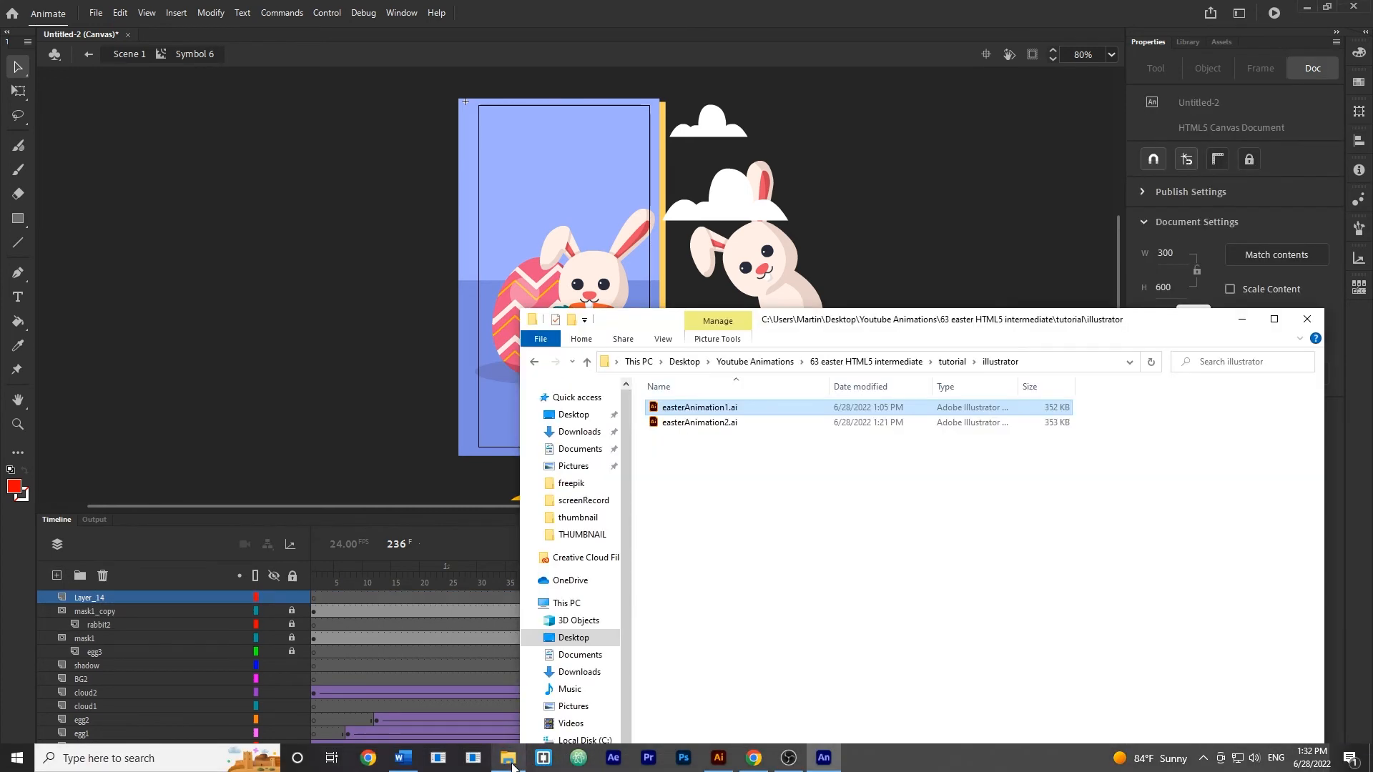
{"action": "left_click", "coordinate": [722, 759]}
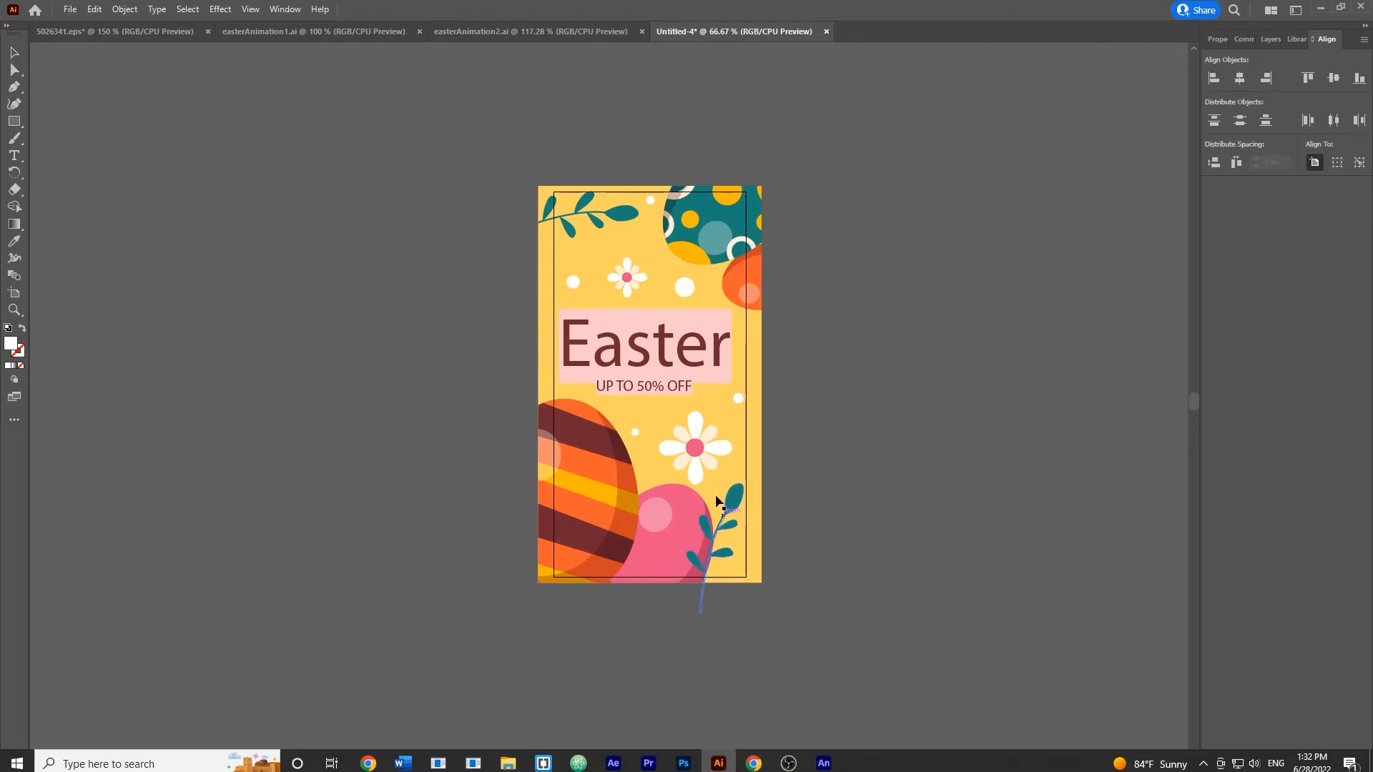
{"action": "left_click_drag", "start_coordinate": [670, 439], "coordinate": [590, 243]}
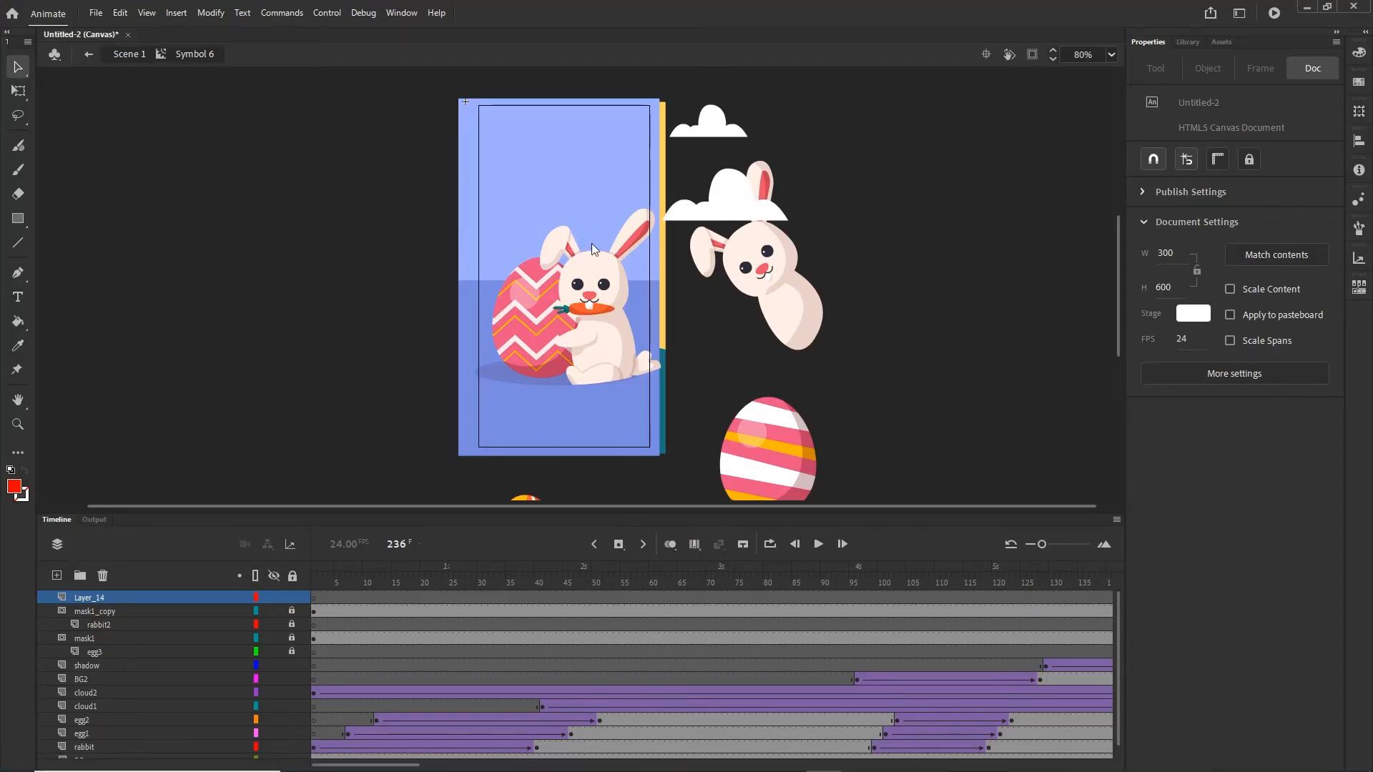
{"action": "left_click", "coordinate": [723, 447]}
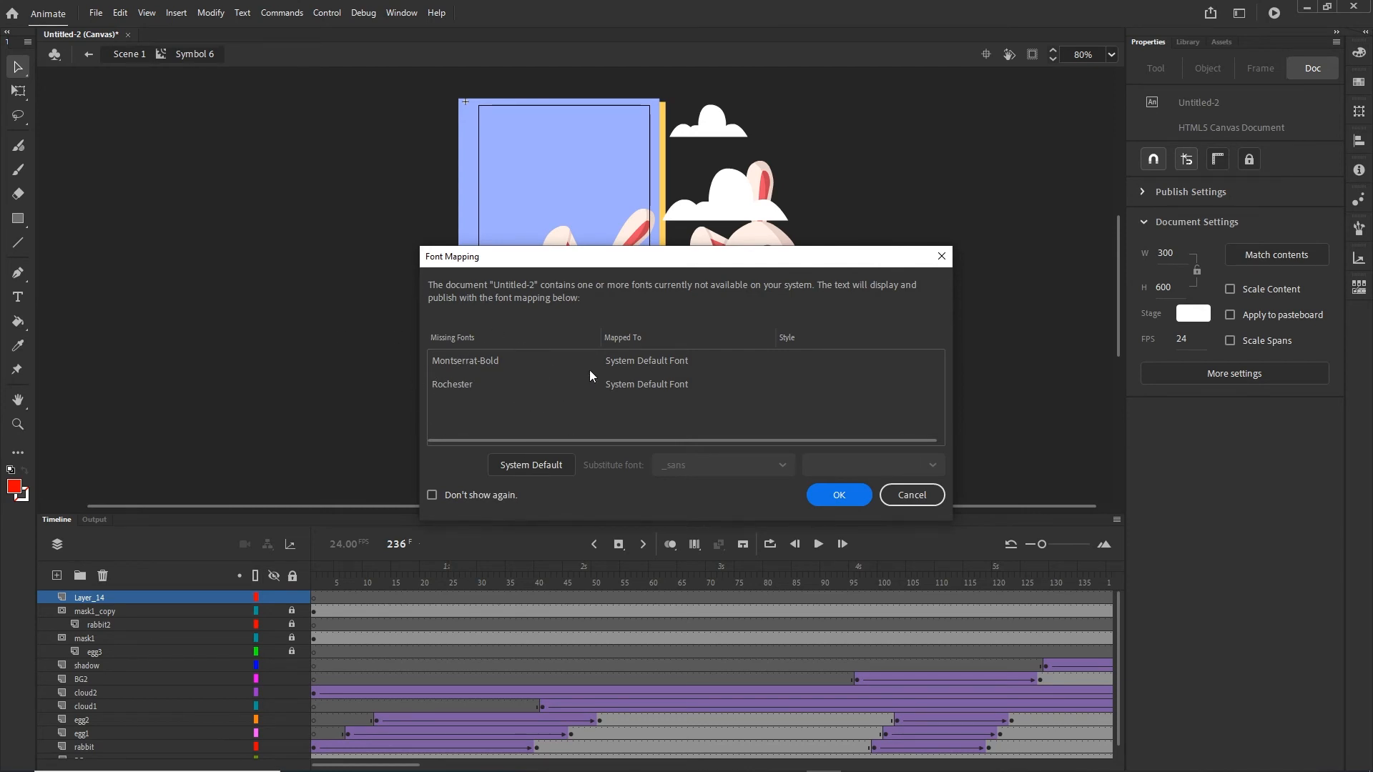
{"action": "left_click", "coordinate": [834, 497]}
Nudge the pasted banner group over the stage to X -0.95 and Y 5.45.
{"action": "key", "text": "shift+Left"}
{"action": "key", "text": "shift+Left"}
{"action": "key", "text": "shift+Left"}
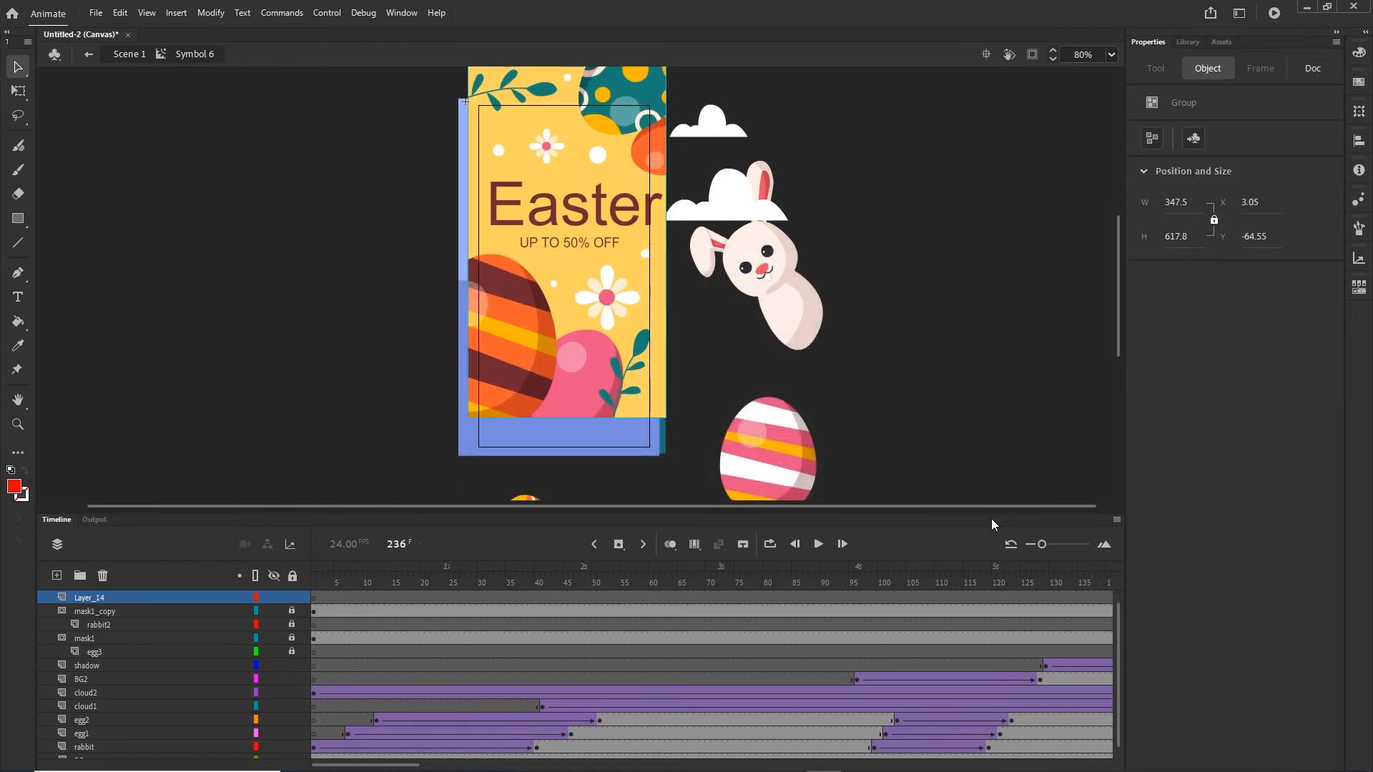
{"action": "key", "text": "shift+Down"}
{"action": "key", "text": "shift+Down"}
{"action": "key", "text": "shift+Down"}
{"action": "key", "text": "shift+Down"}
{"action": "key", "text": "shift+Down"}
{"action": "key", "text": "shift+Down"}
{"action": "key", "text": "shift+Down"}
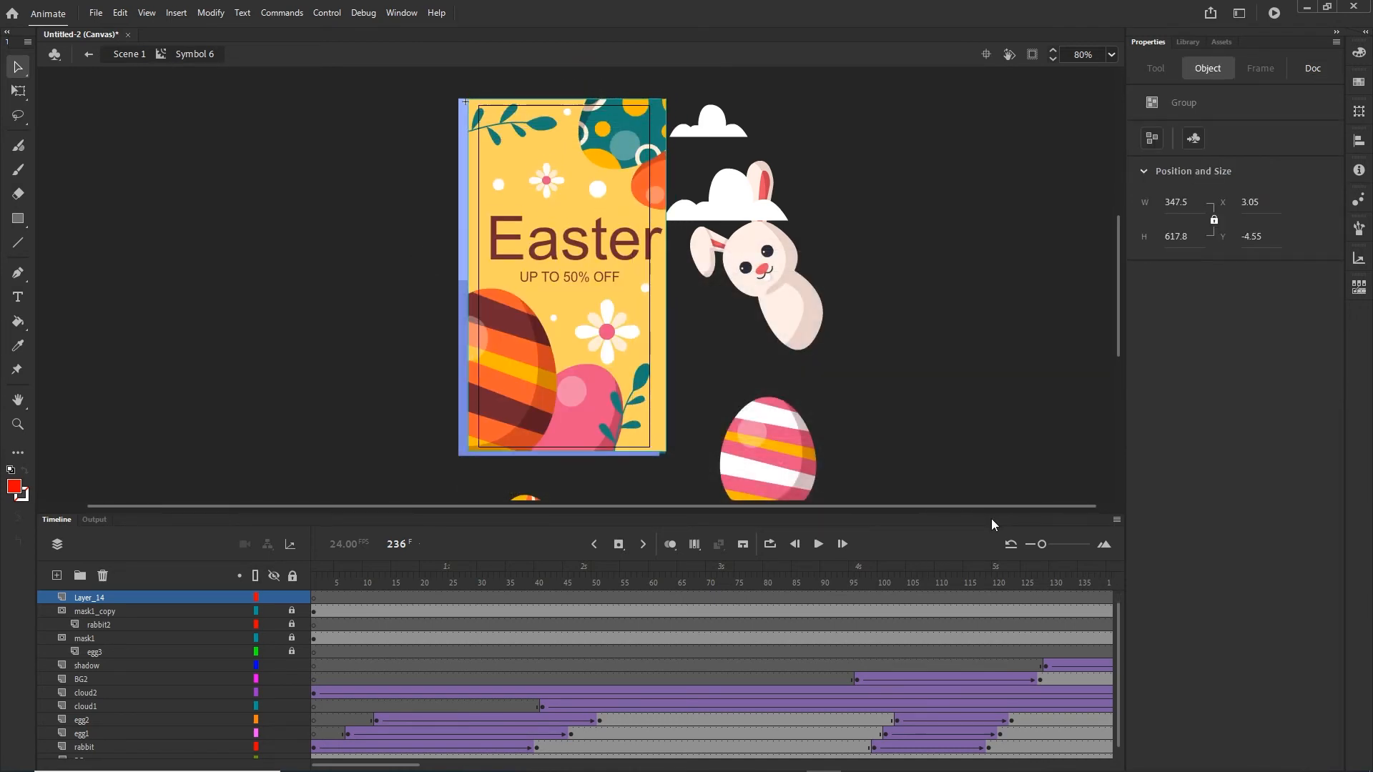
{"action": "key", "text": "Left"}
{"action": "key", "text": "Left"}
{"action": "key", "text": "Left"}
{"action": "key", "text": "Left"}
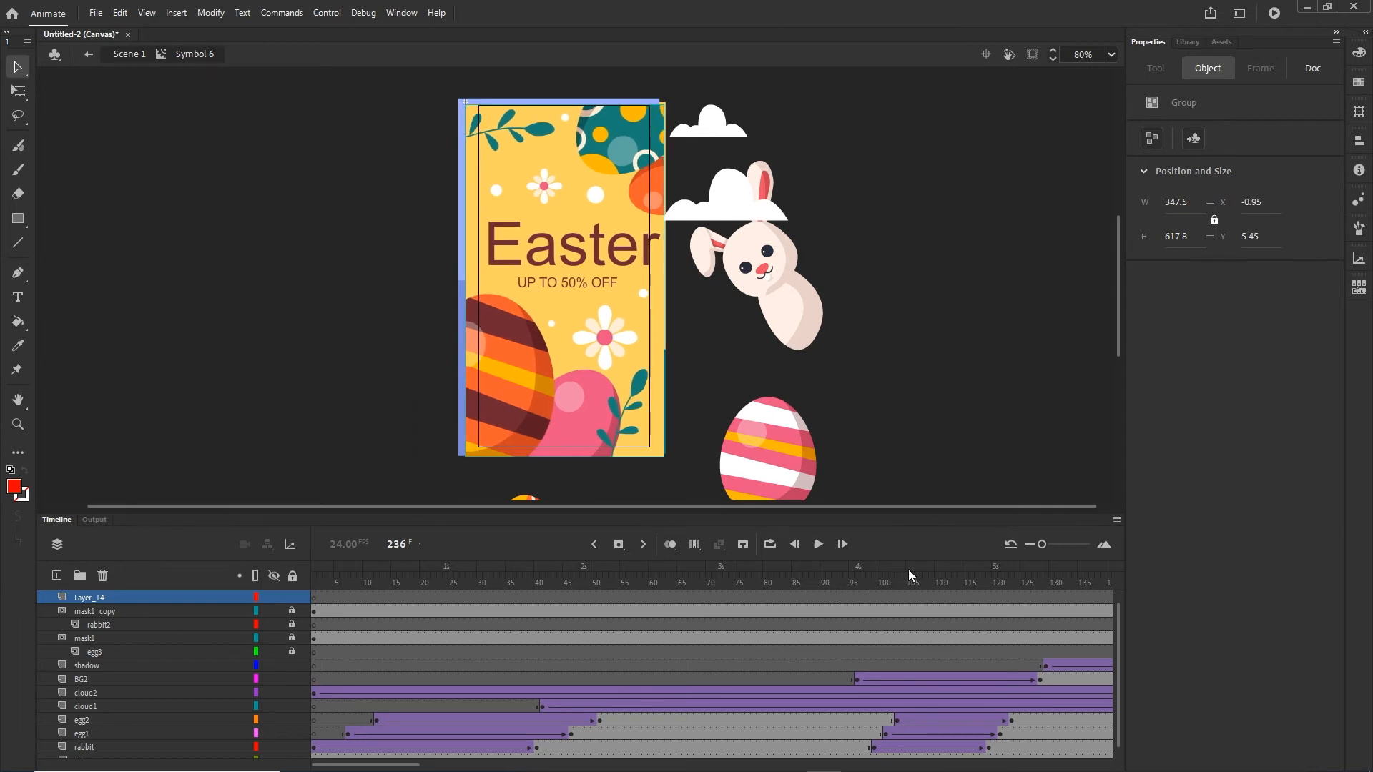
Distribute the banner group to its own layer and convert it to a movie clip symbol.
{"action": "left_click_drag", "start_coordinate": [400, 765], "coordinate": [505, 765]}
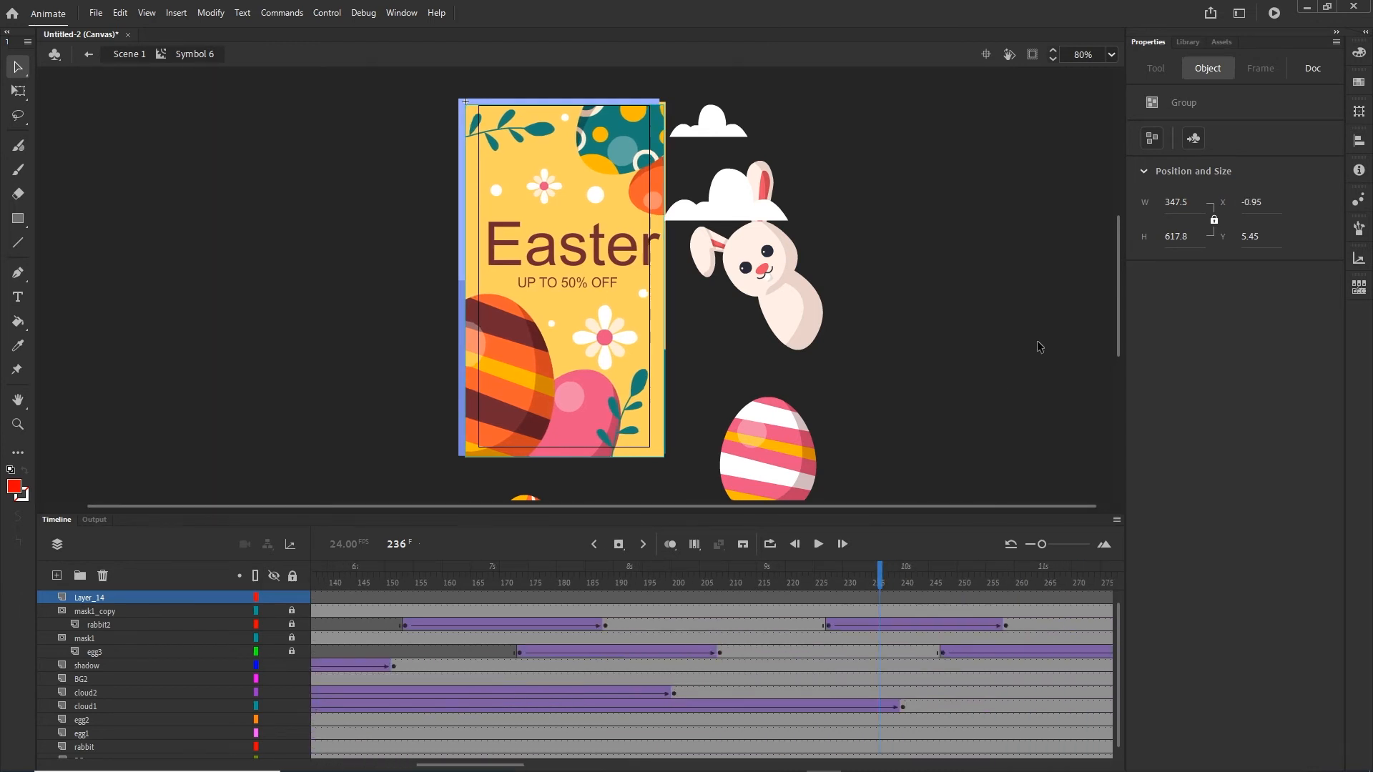
{"action": "left_click", "coordinate": [1037, 343]}
{"action": "left_click", "coordinate": [642, 319]}
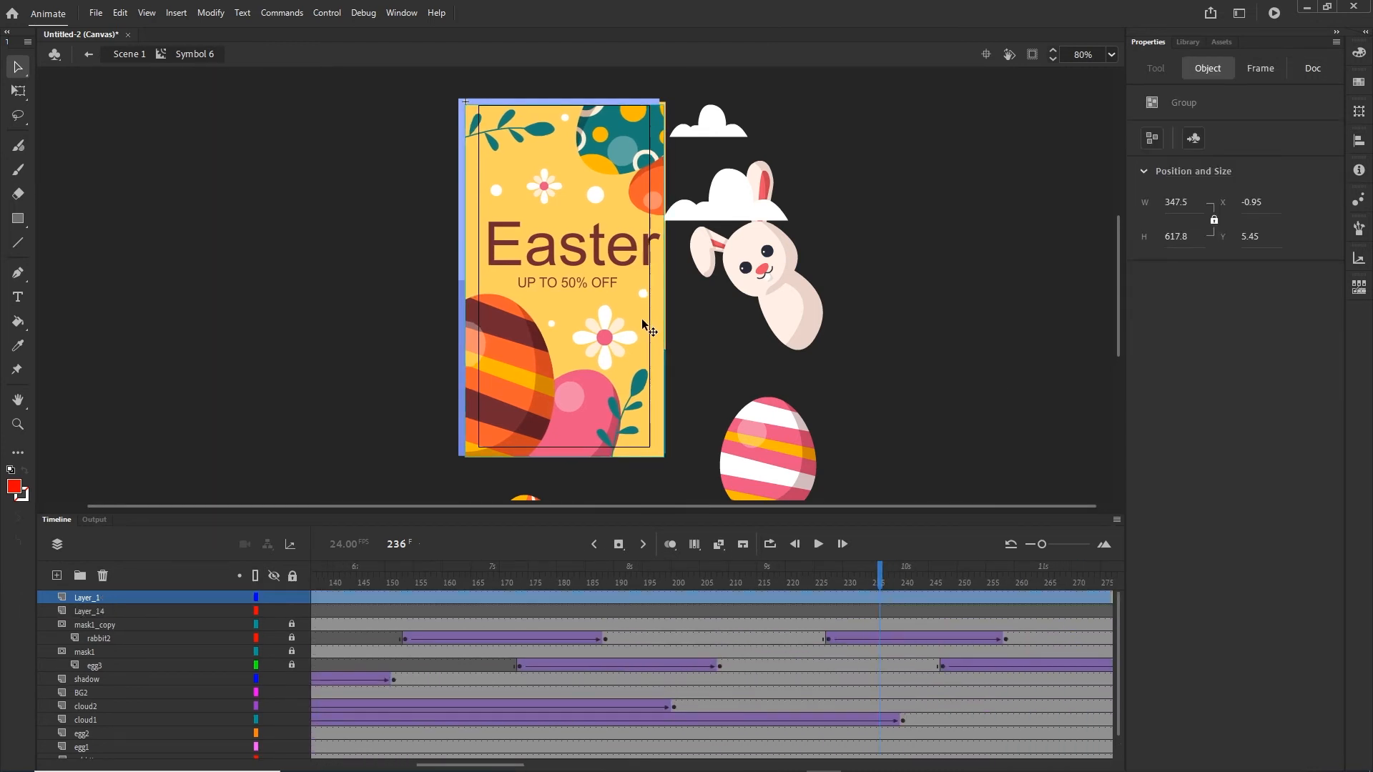
{"action": "key", "text": "F8"}
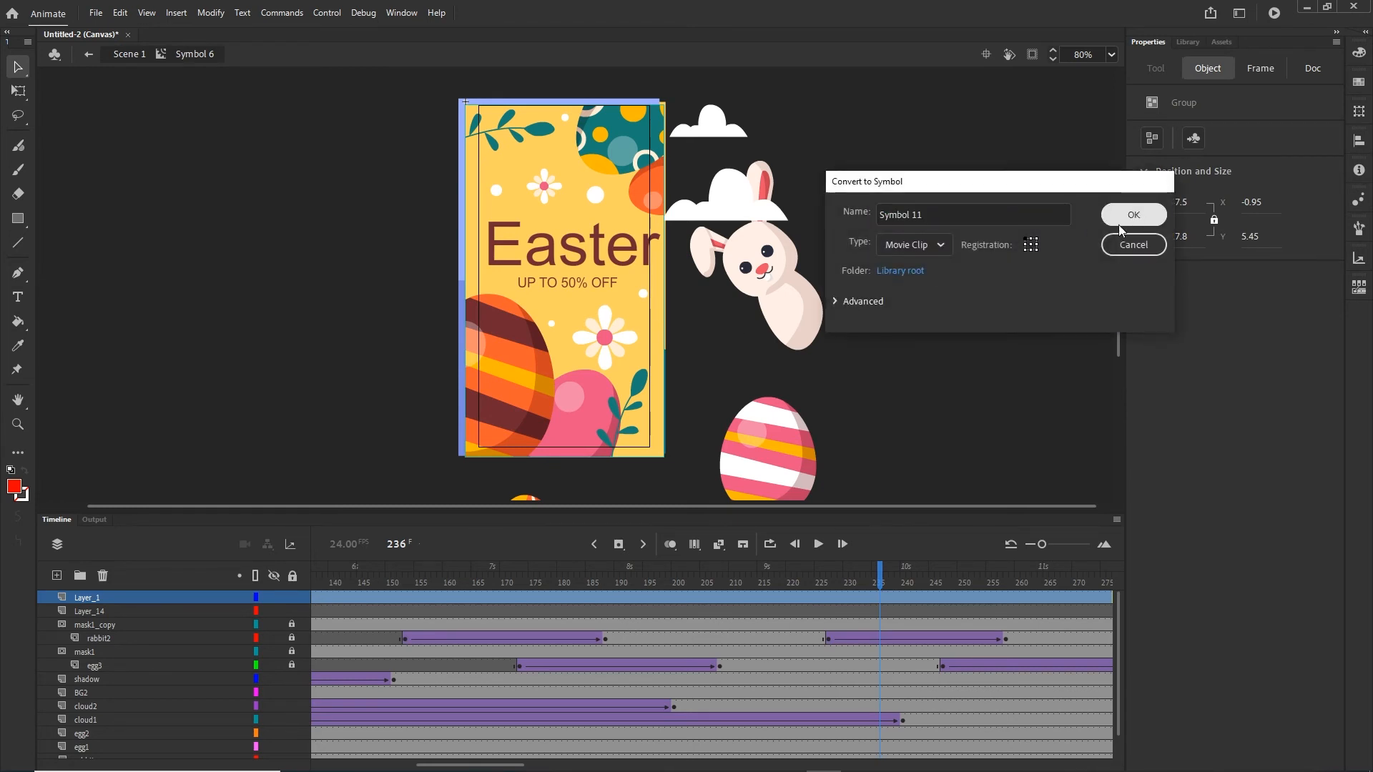
{"action": "left_click", "coordinate": [1133, 215]}
Move the first keyframe of the yellow banner's layer to frame 261 and add a keyframe at frame 291.
{"action": "left_click_drag", "start_coordinate": [879, 572], "coordinate": [833, 603]}
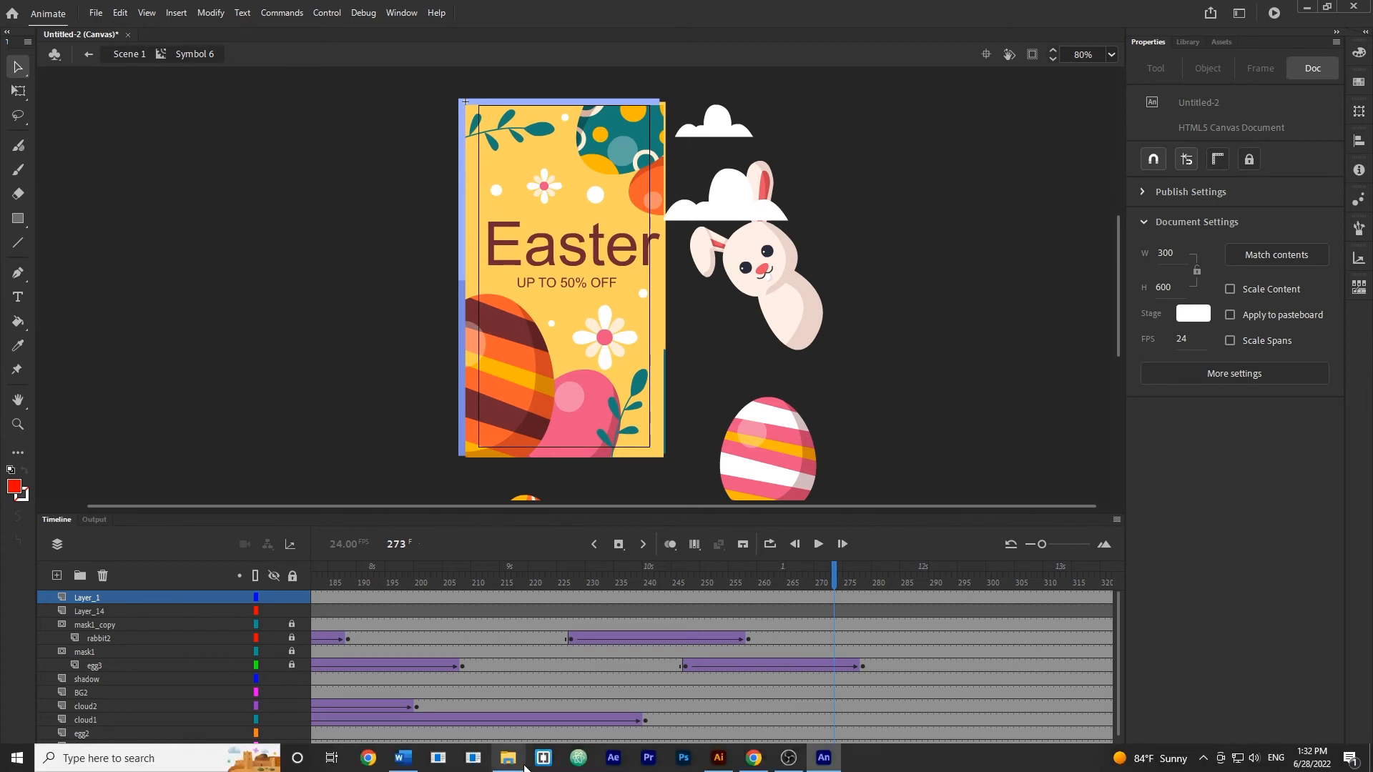
{"action": "left_click_drag", "start_coordinate": [515, 765], "coordinate": [293, 765]}
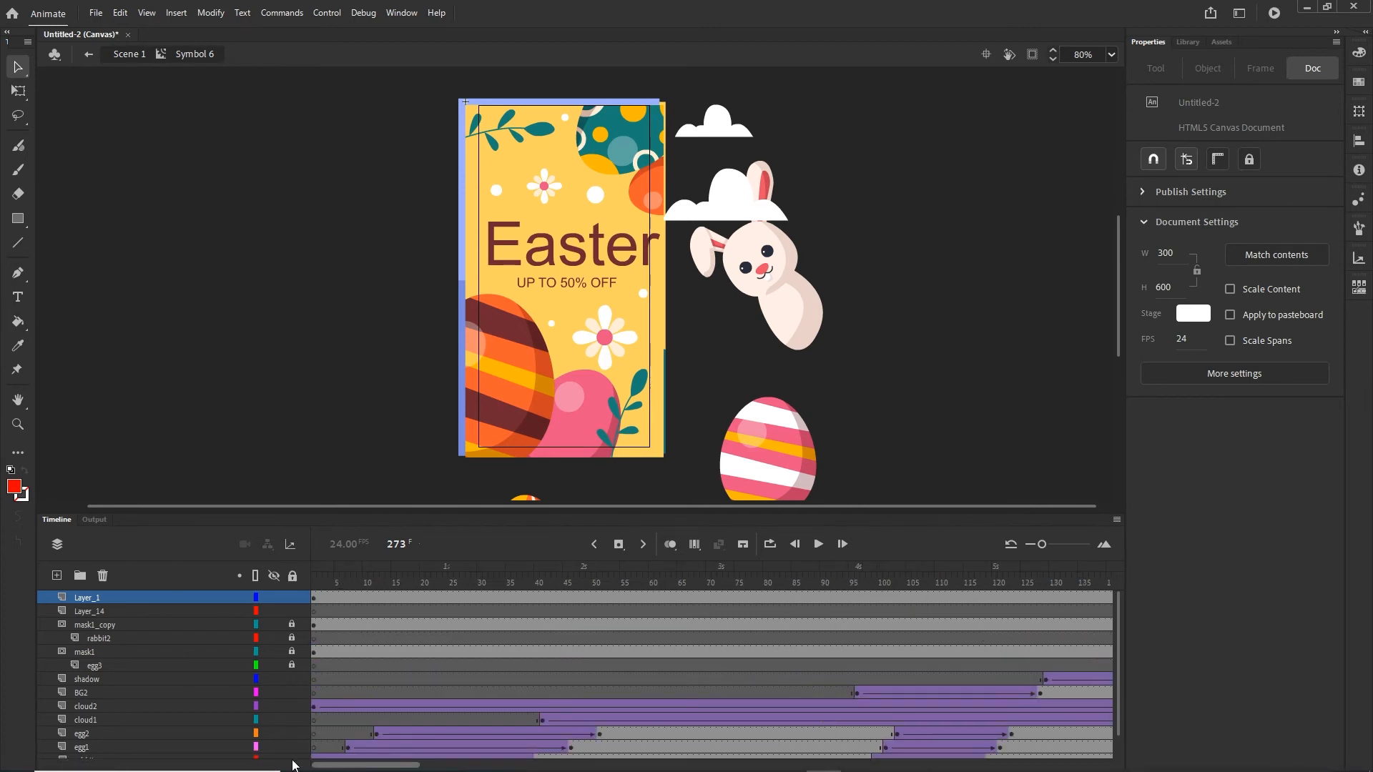
{"action": "left_click", "coordinate": [315, 599]}
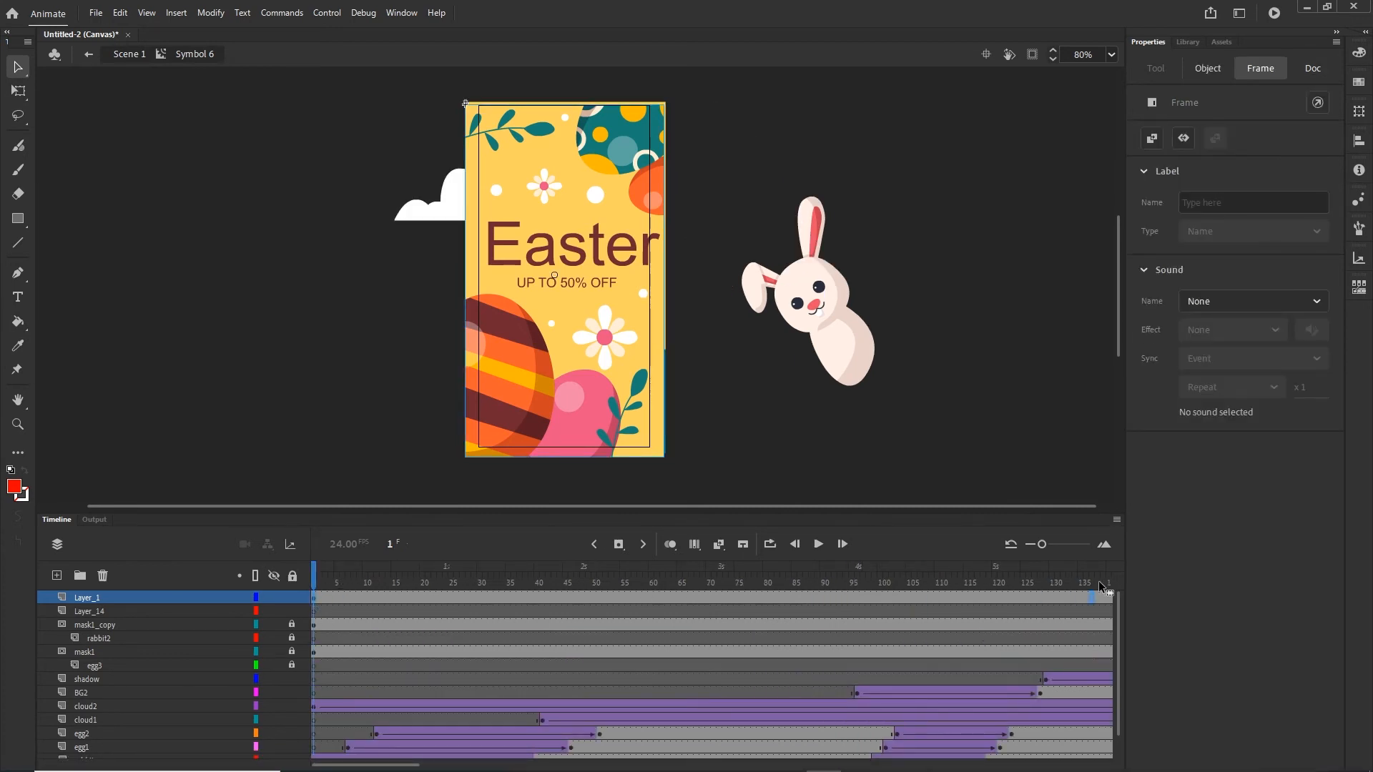
{"action": "left_click_drag", "start_coordinate": [1098, 582], "coordinate": [719, 585]}
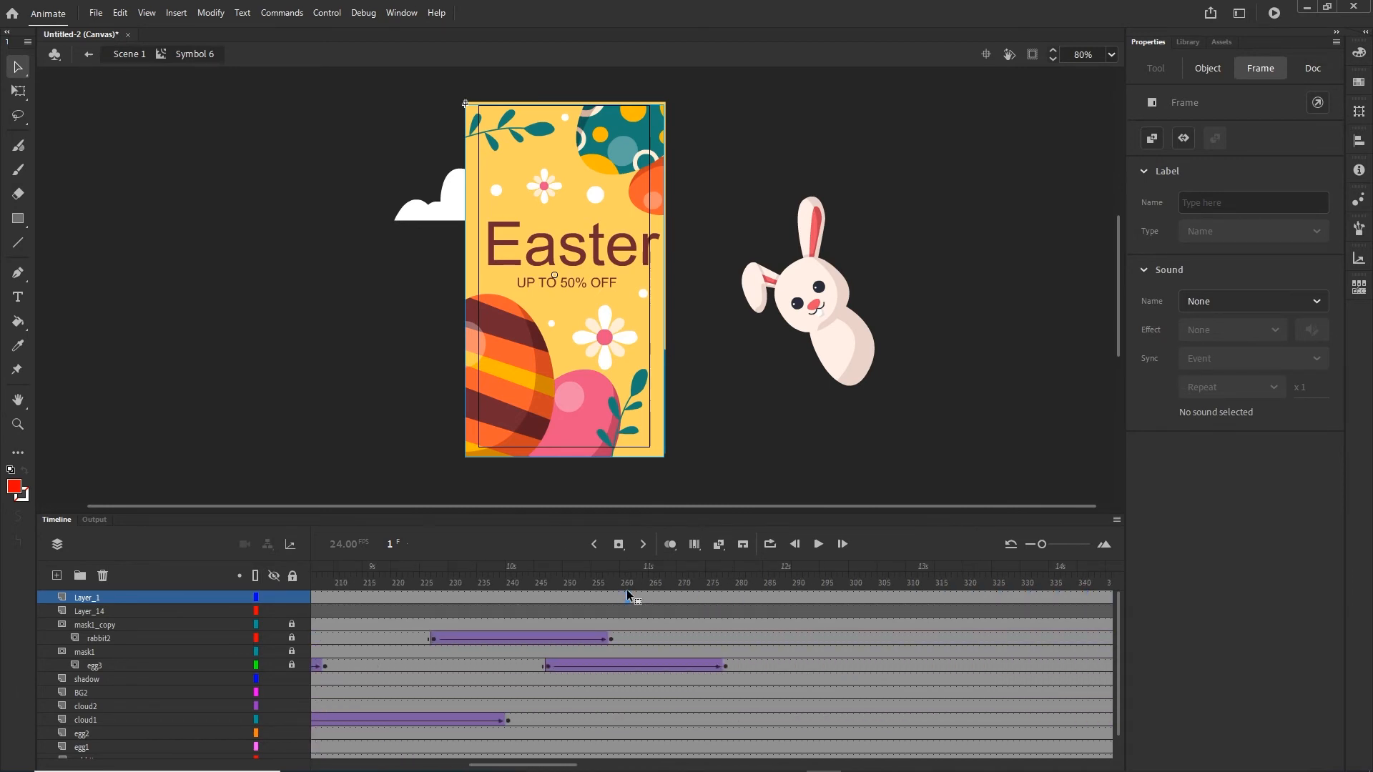
{"action": "left_click_drag", "start_coordinate": [628, 597], "coordinate": [628, 597]}
{"action": "left_click", "coordinate": [799, 599]}
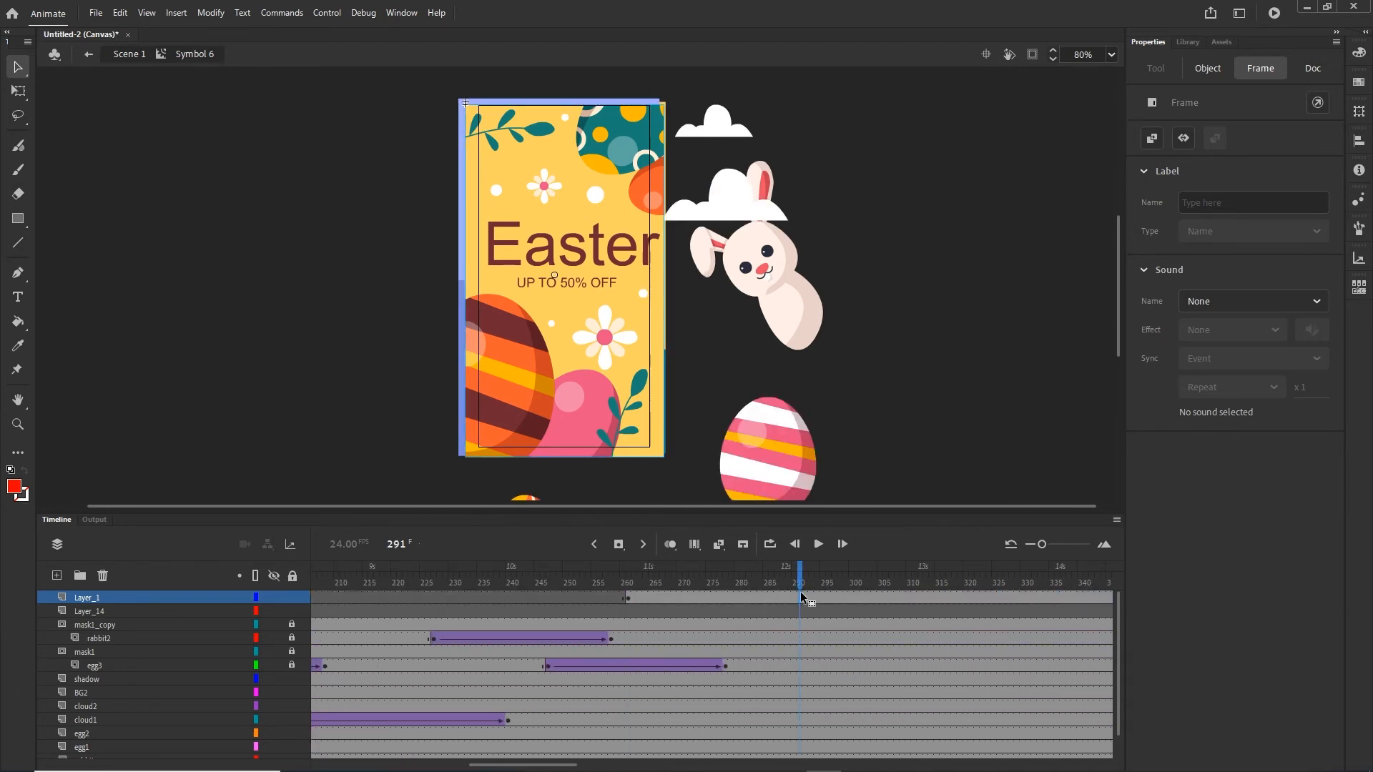
Move the yellow banner above the stage at frame 261 and create a classic tween to frame 291.
{"action": "left_click", "coordinate": [627, 598]}
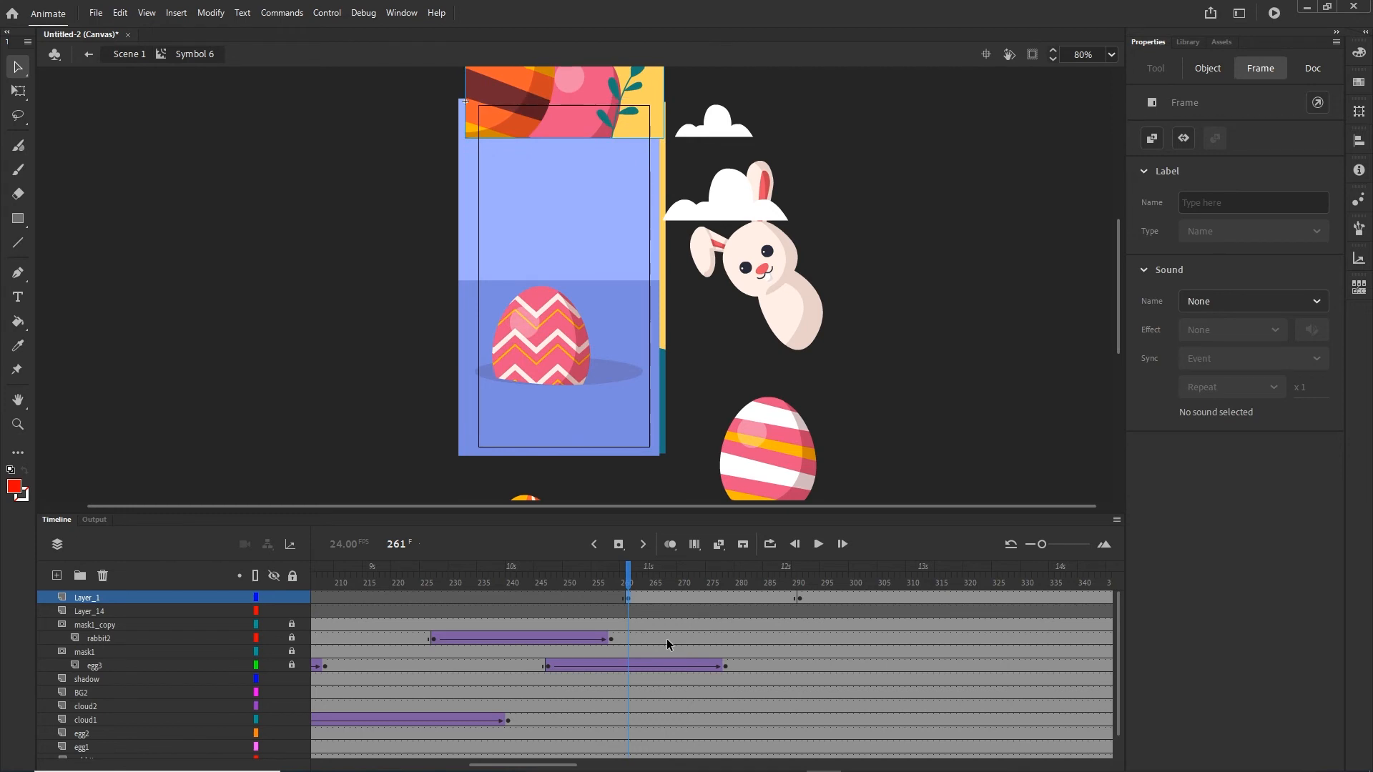
{"action": "right_click", "coordinate": [685, 599]}
{"action": "left_click", "coordinate": [751, 184]}
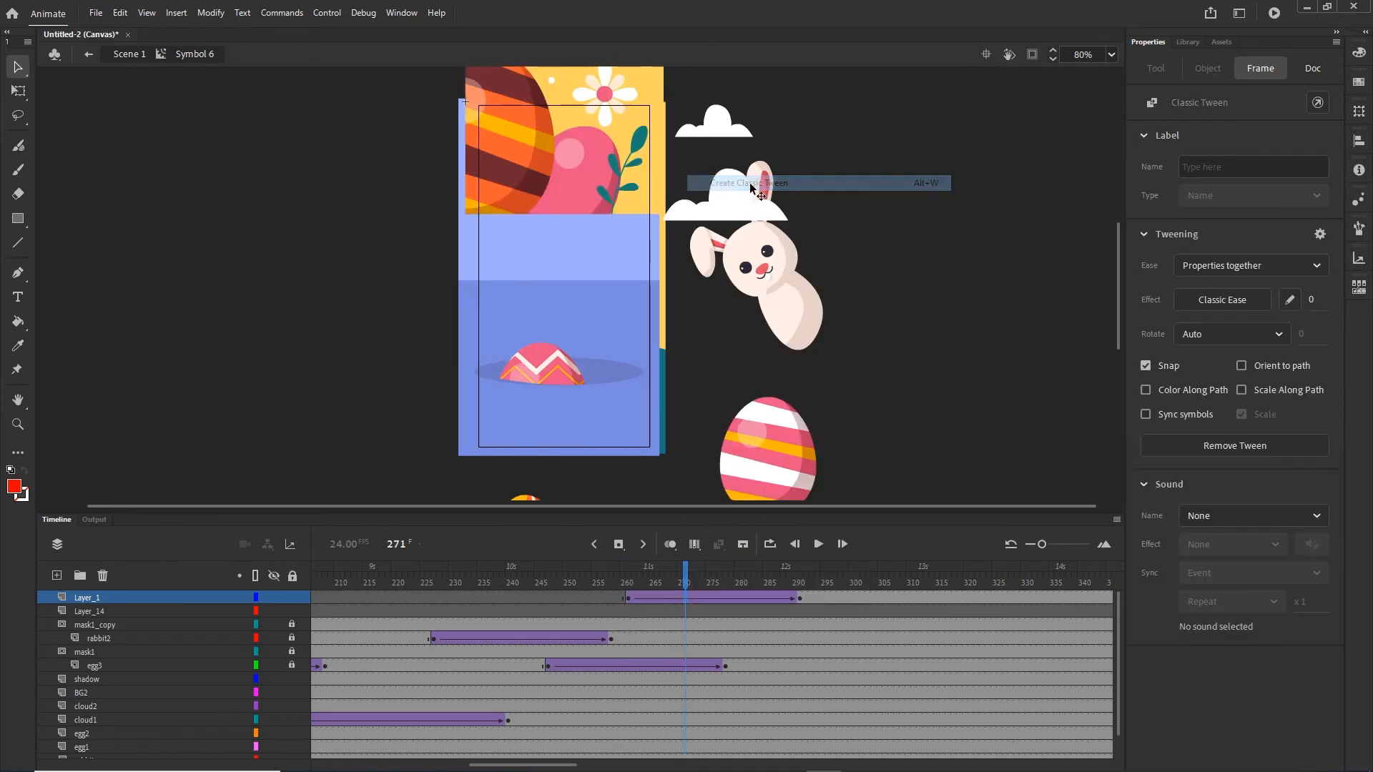
Apply a Quad Ease-Out effect to the yellow banner's tween starting at frame 261.
{"action": "left_click", "coordinate": [630, 599]}
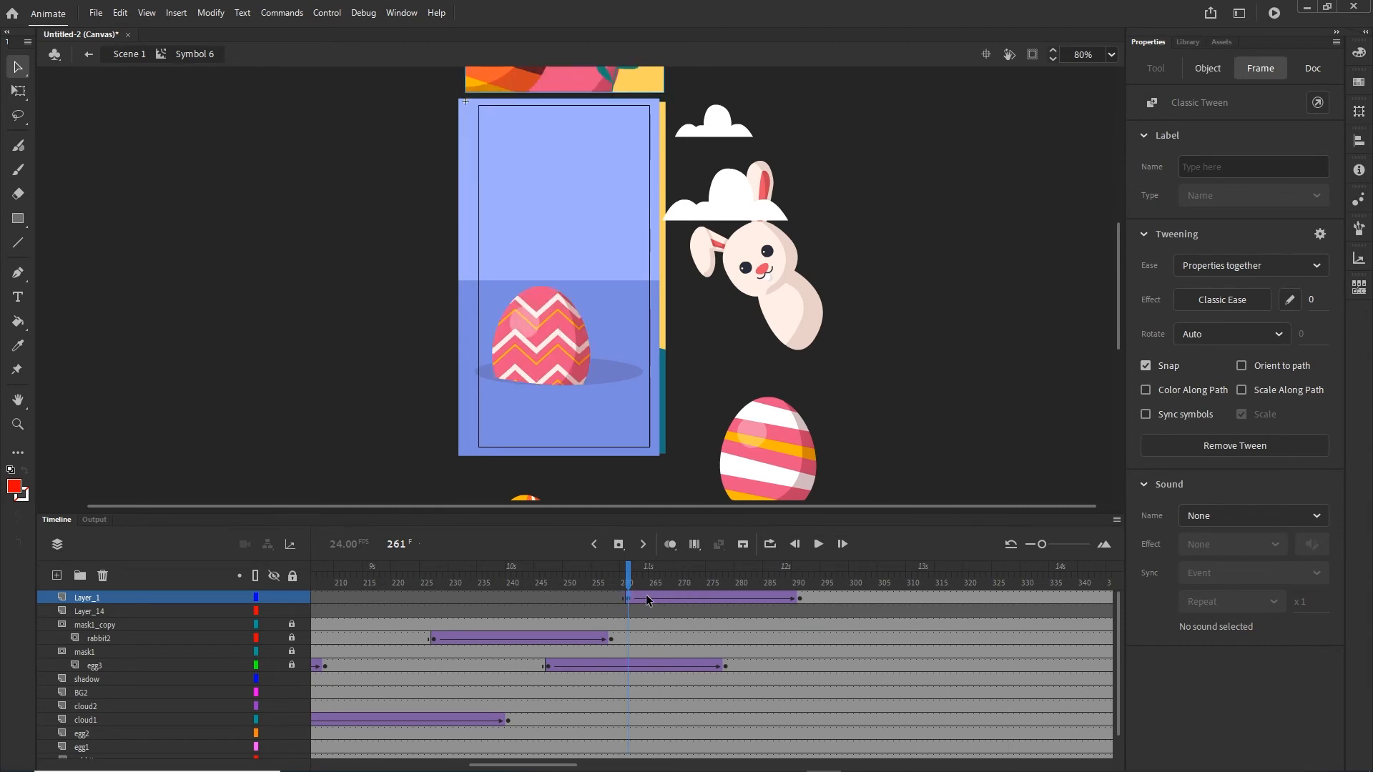
{"action": "left_click", "coordinate": [1258, 302]}
{"action": "left_click", "coordinate": [876, 408]}
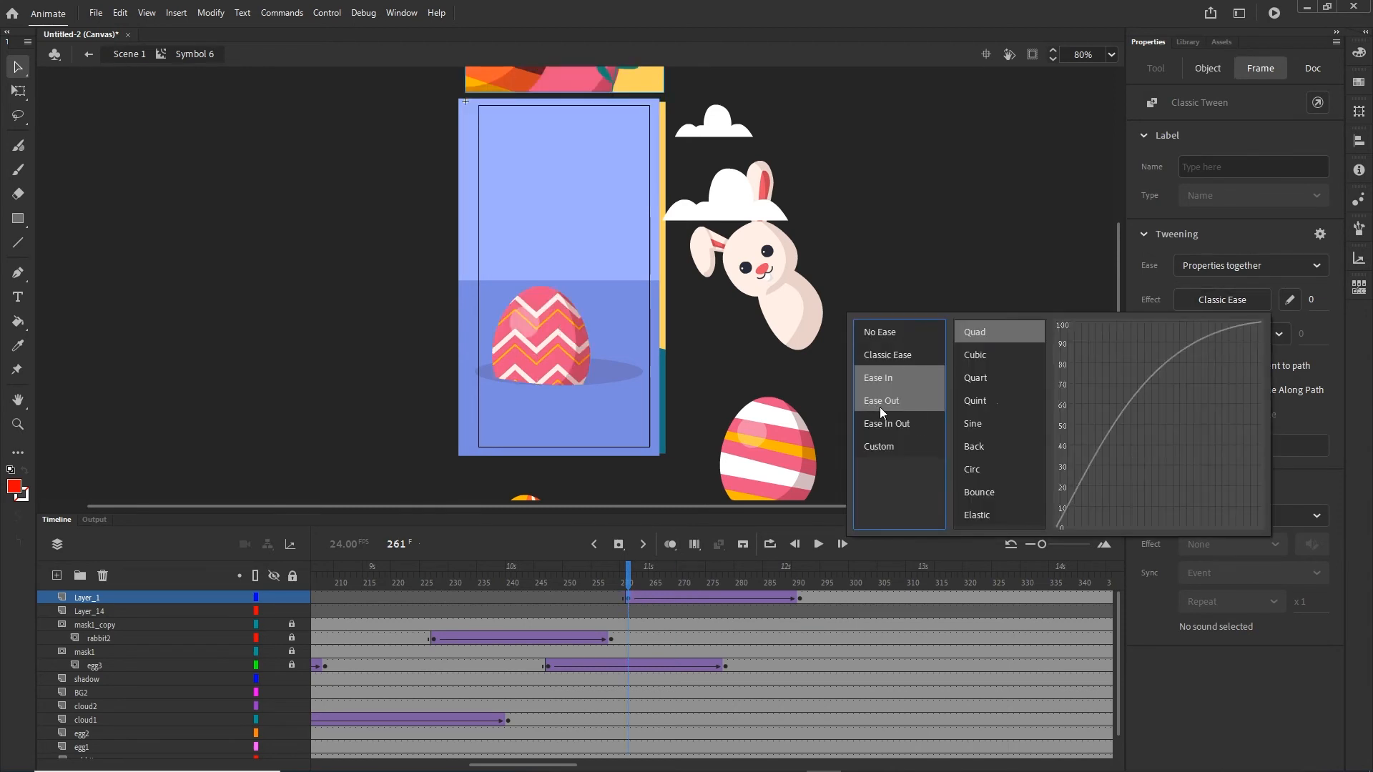
{"action": "left_click", "coordinate": [990, 330]}
Scrub through the banner's tween, test the movie in the browser, and return to the Animate timeline.
{"action": "left_click_drag", "start_coordinate": [635, 573], "coordinate": [816, 548]}
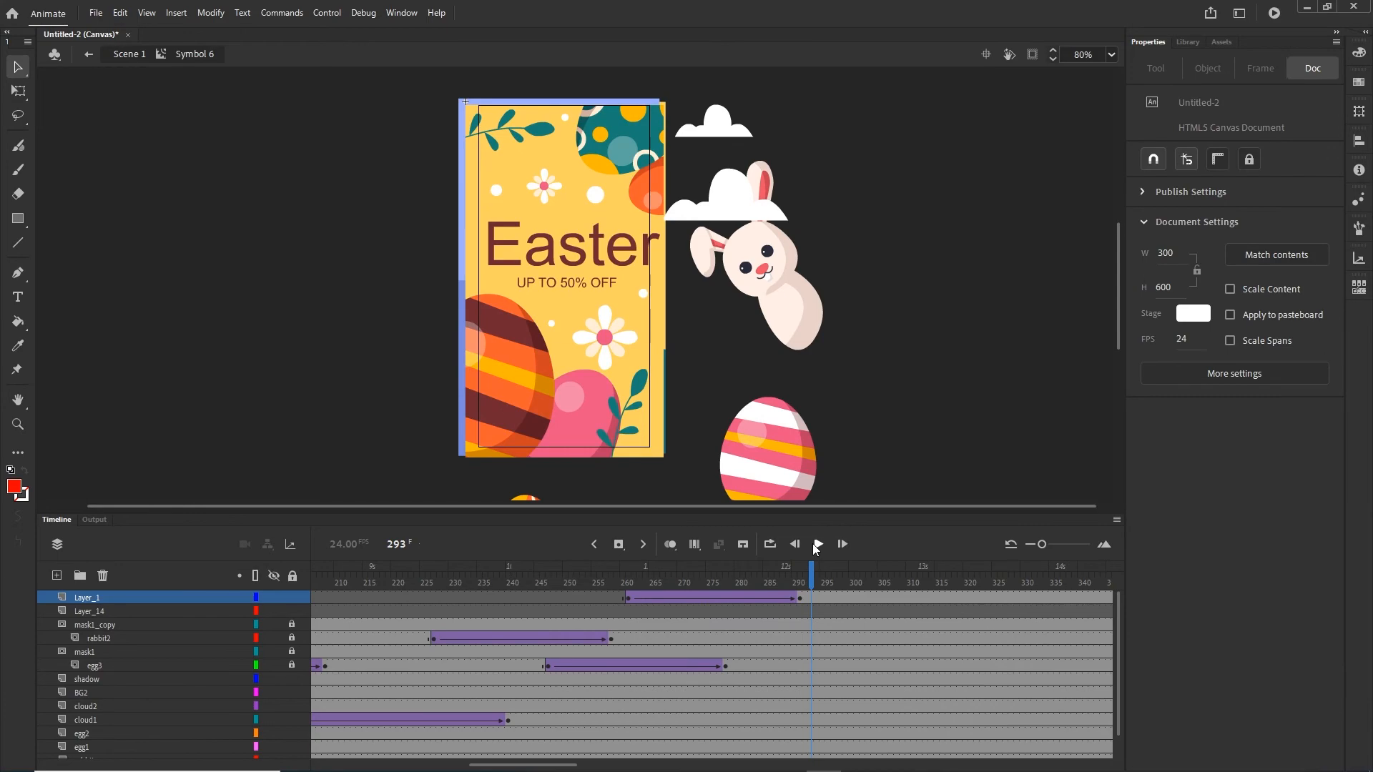
{"action": "key", "text": "ctrl+Return"}
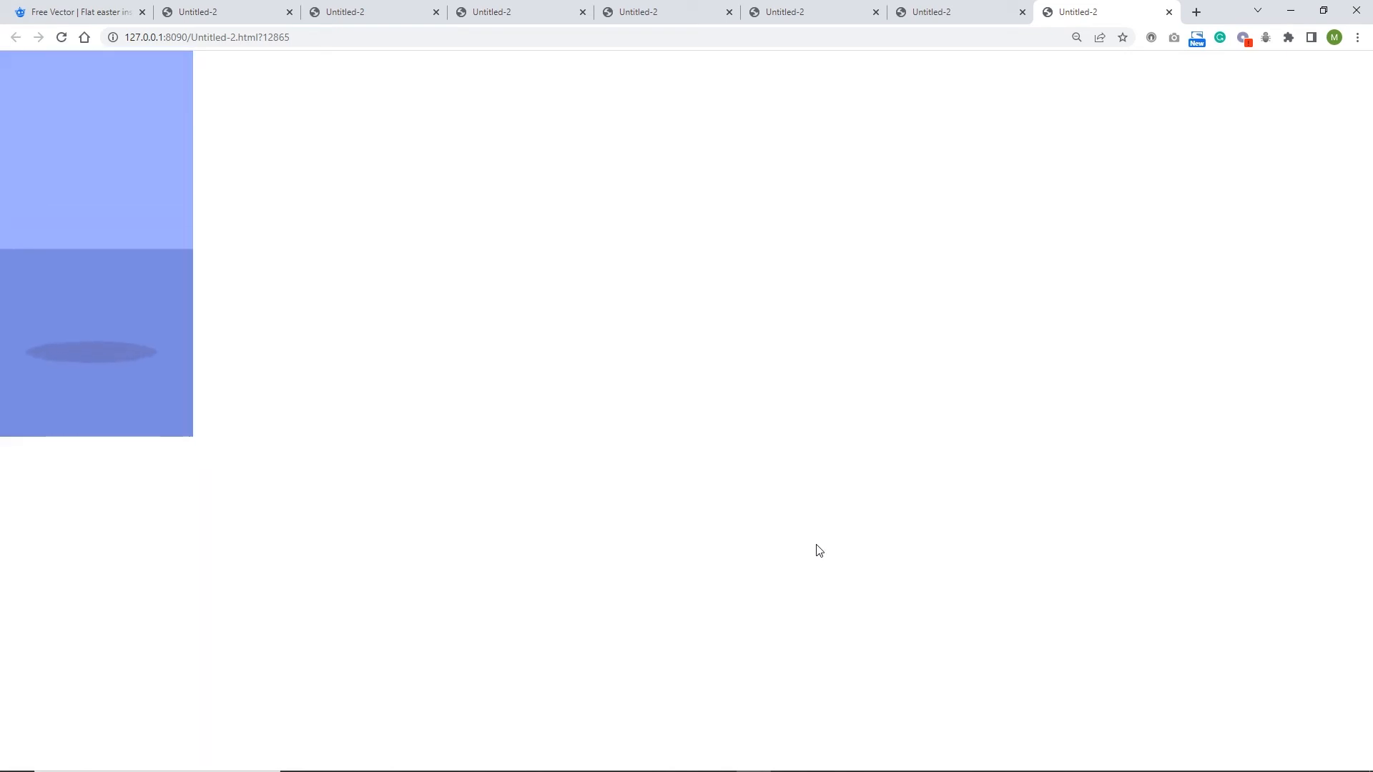
{"action": "left_click", "coordinate": [1290, 10]}
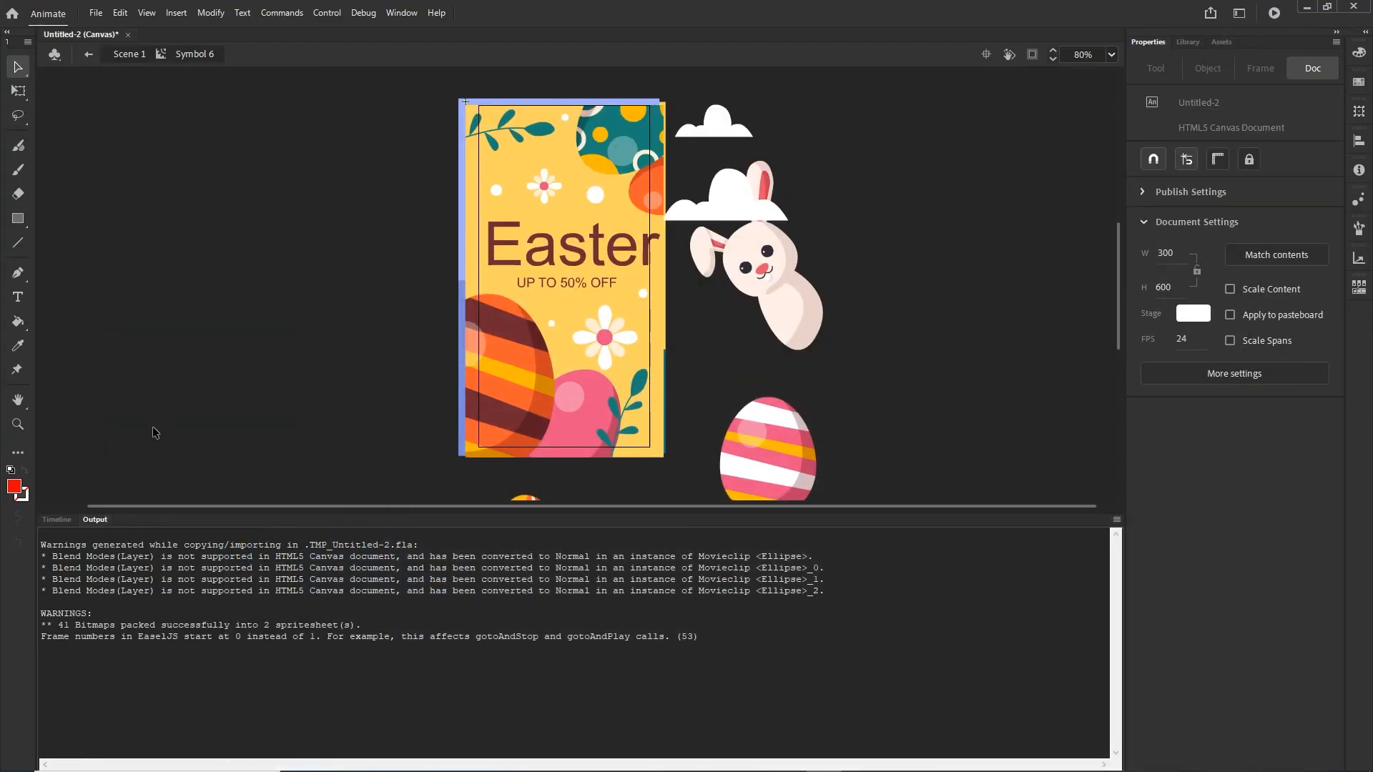
{"action": "left_click", "coordinate": [57, 520]}
Shift the BG2 layer's tween later so that it starts at frame 121, and scrub through the transition.
{"action": "left_click_drag", "start_coordinate": [816, 575], "coordinate": [572, 581]}
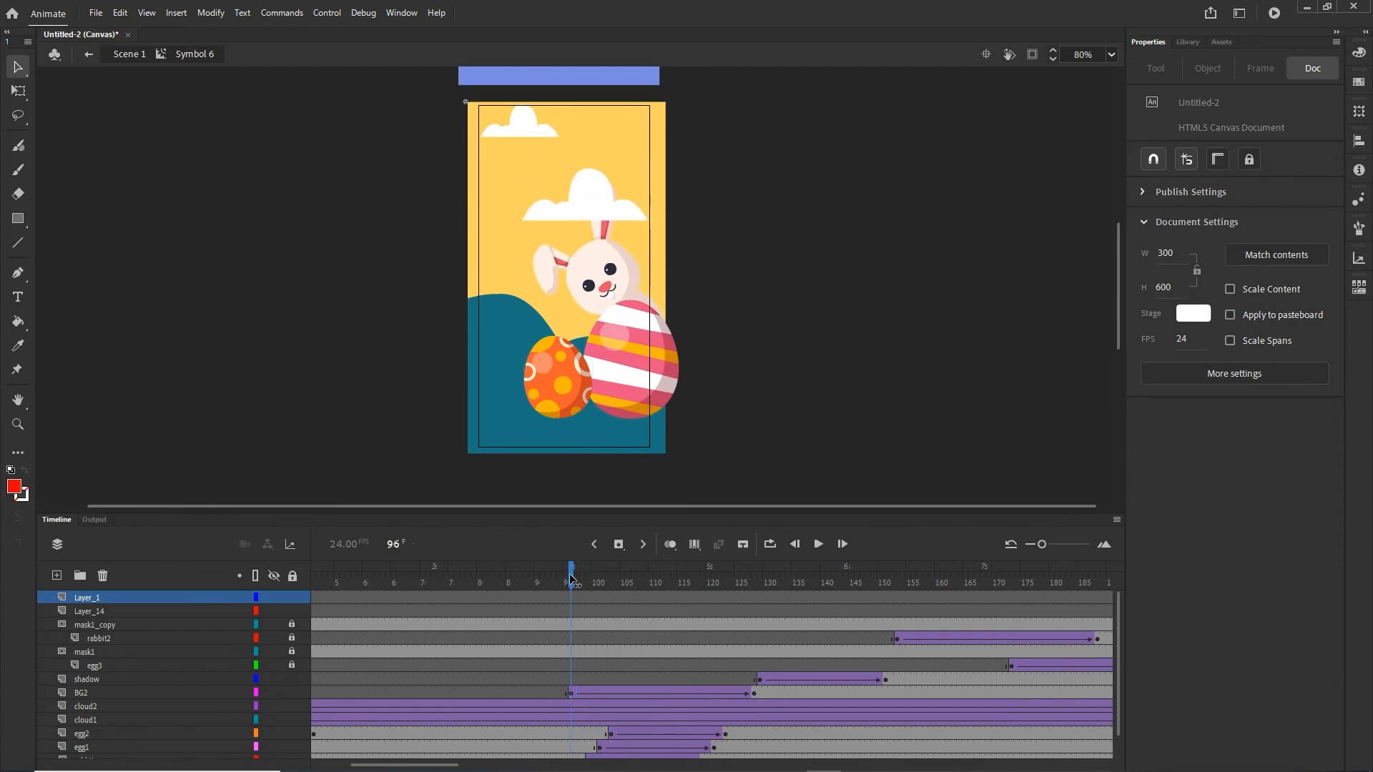
{"action": "left_click", "coordinate": [572, 692]}
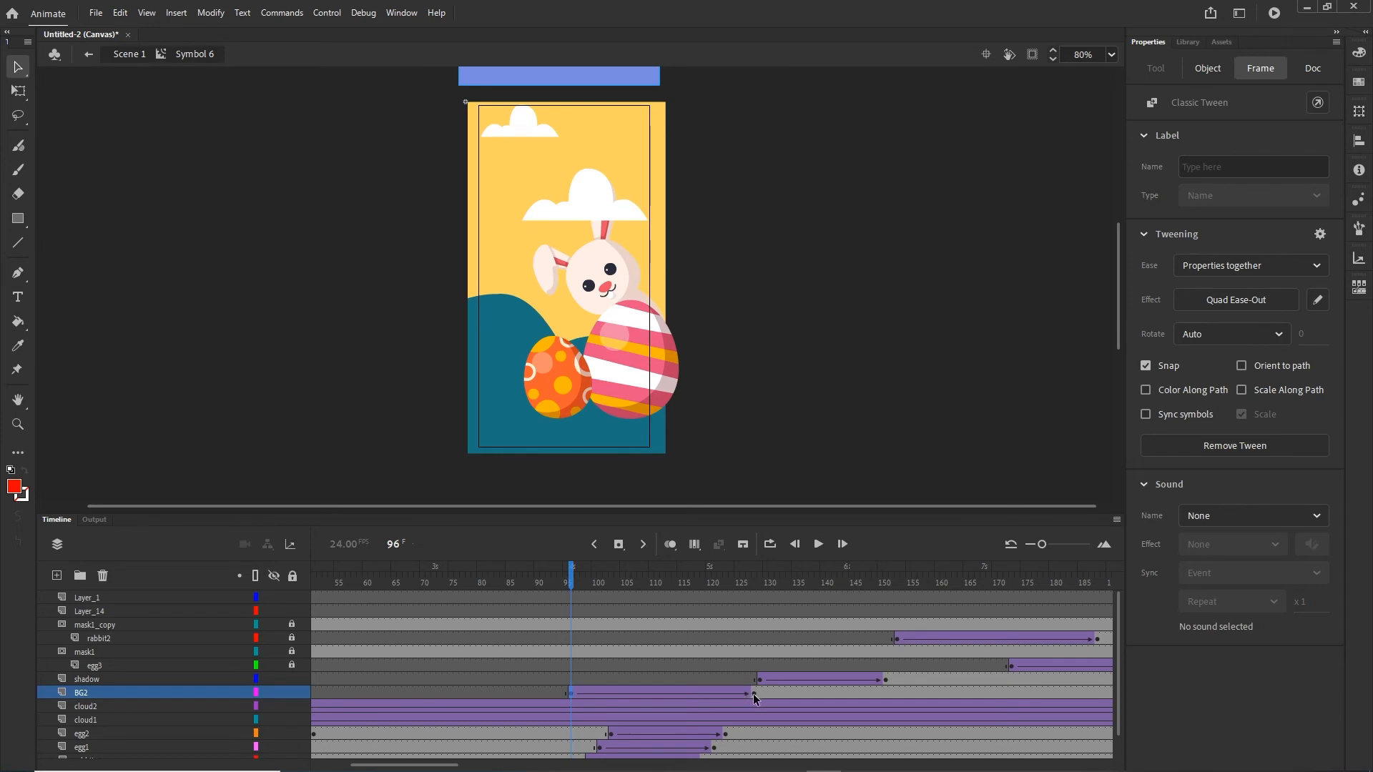
{"action": "left_click", "coordinate": [752, 694]}
{"action": "left_click", "coordinate": [569, 692], "text": "shift"}
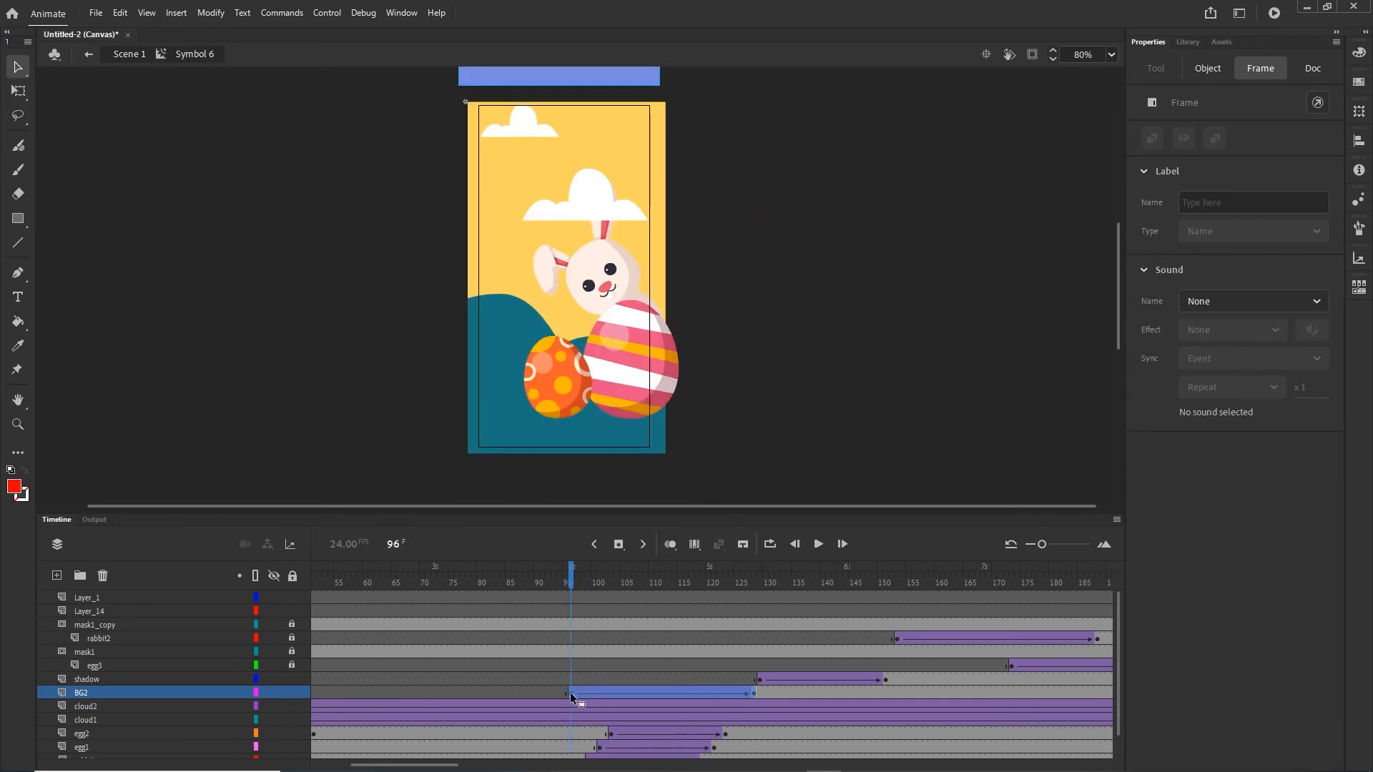
{"action": "left_click_drag", "start_coordinate": [571, 692], "coordinate": [710, 696]}
{"action": "left_click_drag", "start_coordinate": [714, 583], "coordinate": [800, 583]}
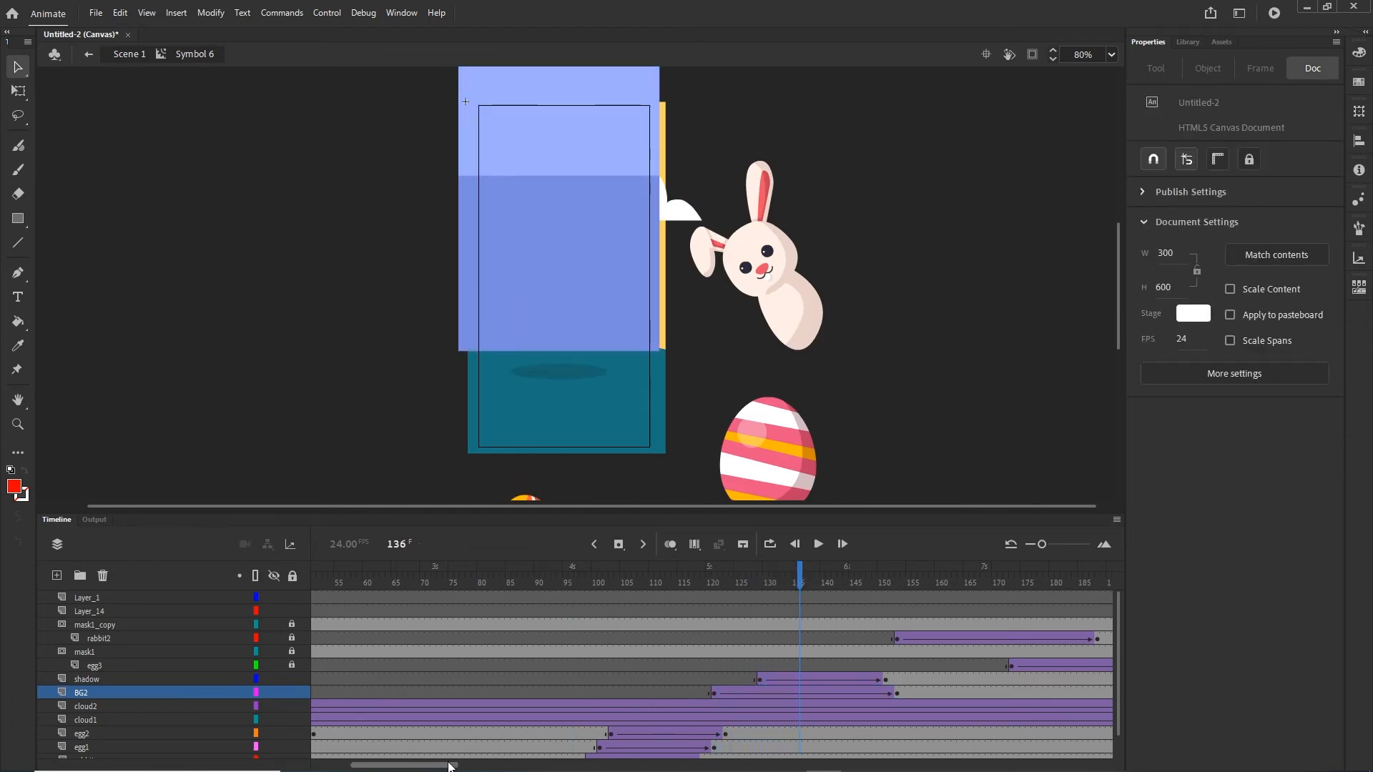
Shift all frames from 129 to 291 on the shadow layer through Layer_1 later, so they start at frame 167.
{"action": "left_click_drag", "start_coordinate": [450, 767], "coordinate": [499, 766]}
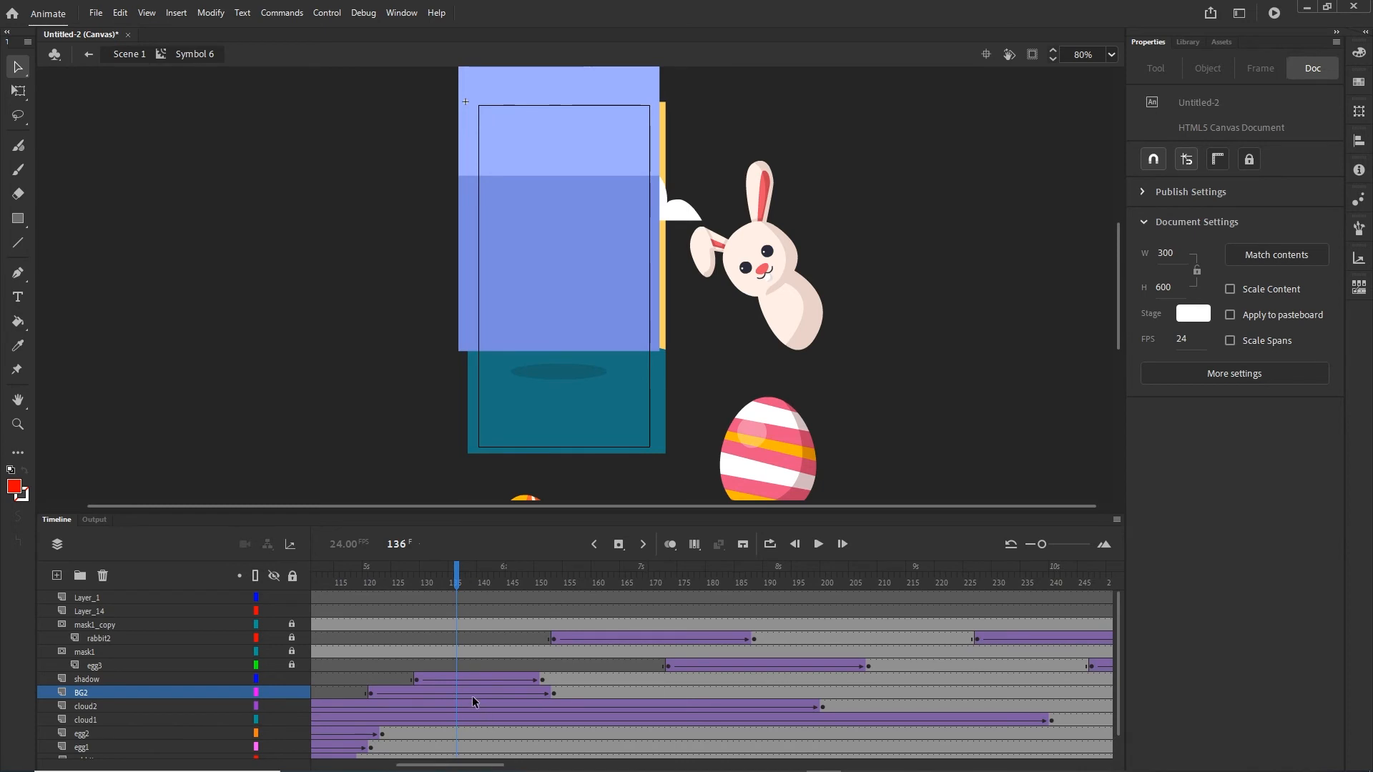
{"action": "left_click", "coordinate": [417, 680]}
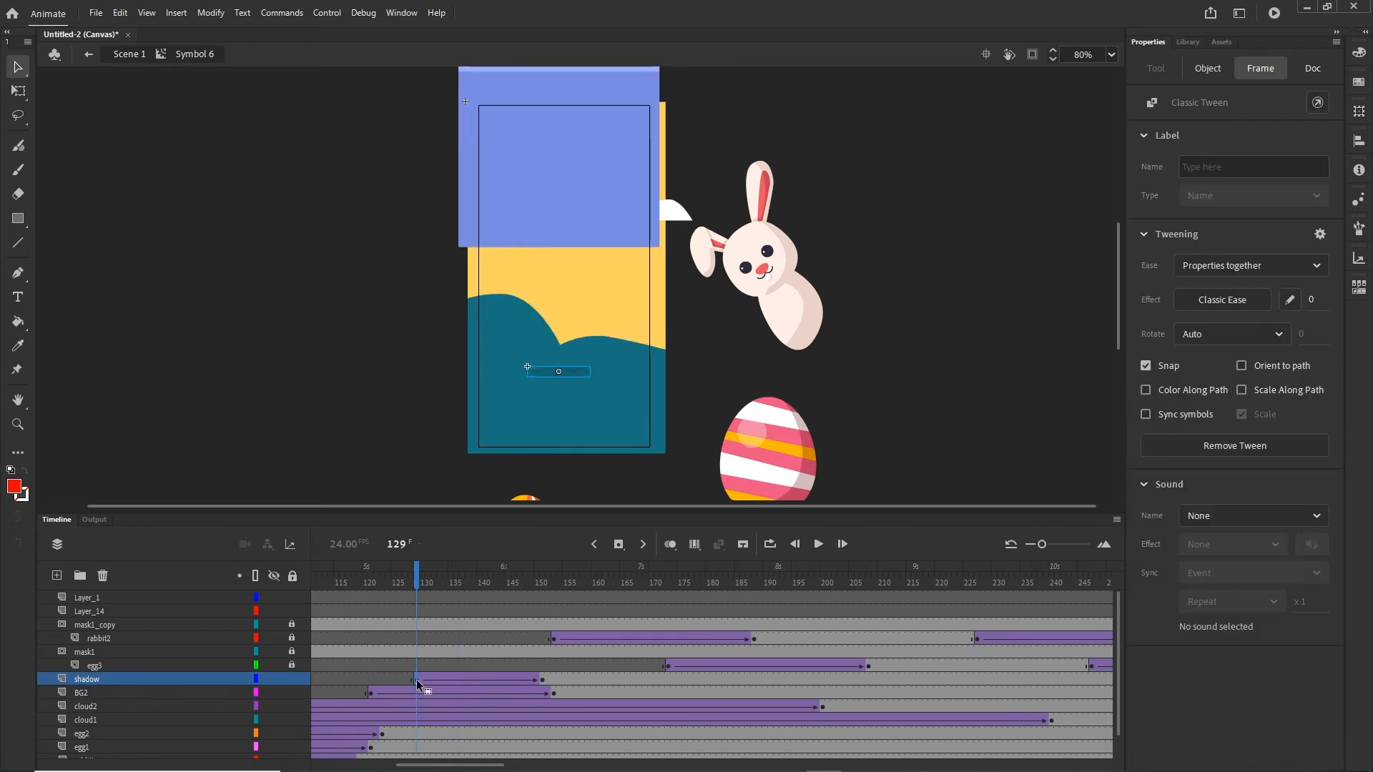
{"action": "left_click_drag", "start_coordinate": [462, 767], "coordinate": [523, 766]}
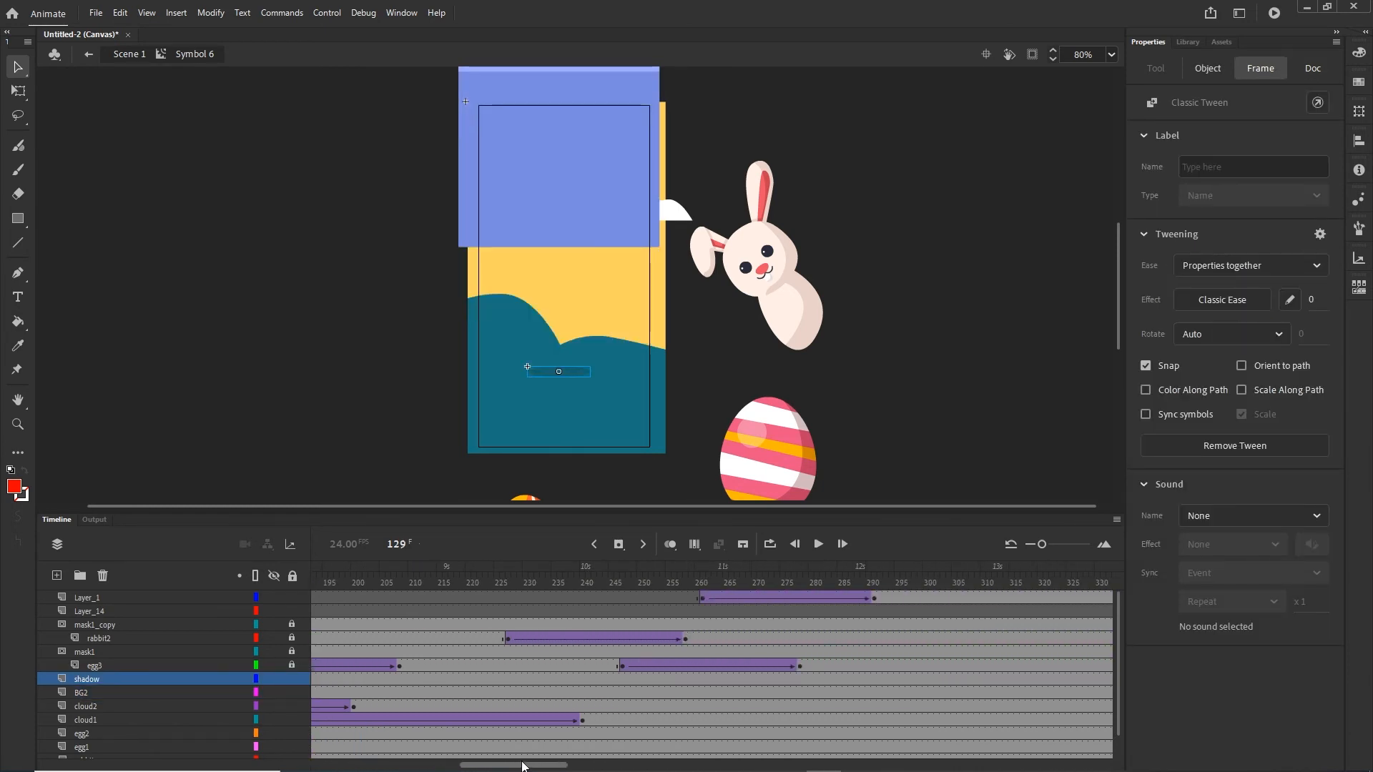
{"action": "left_click", "coordinate": [874, 596], "text": "shift"}
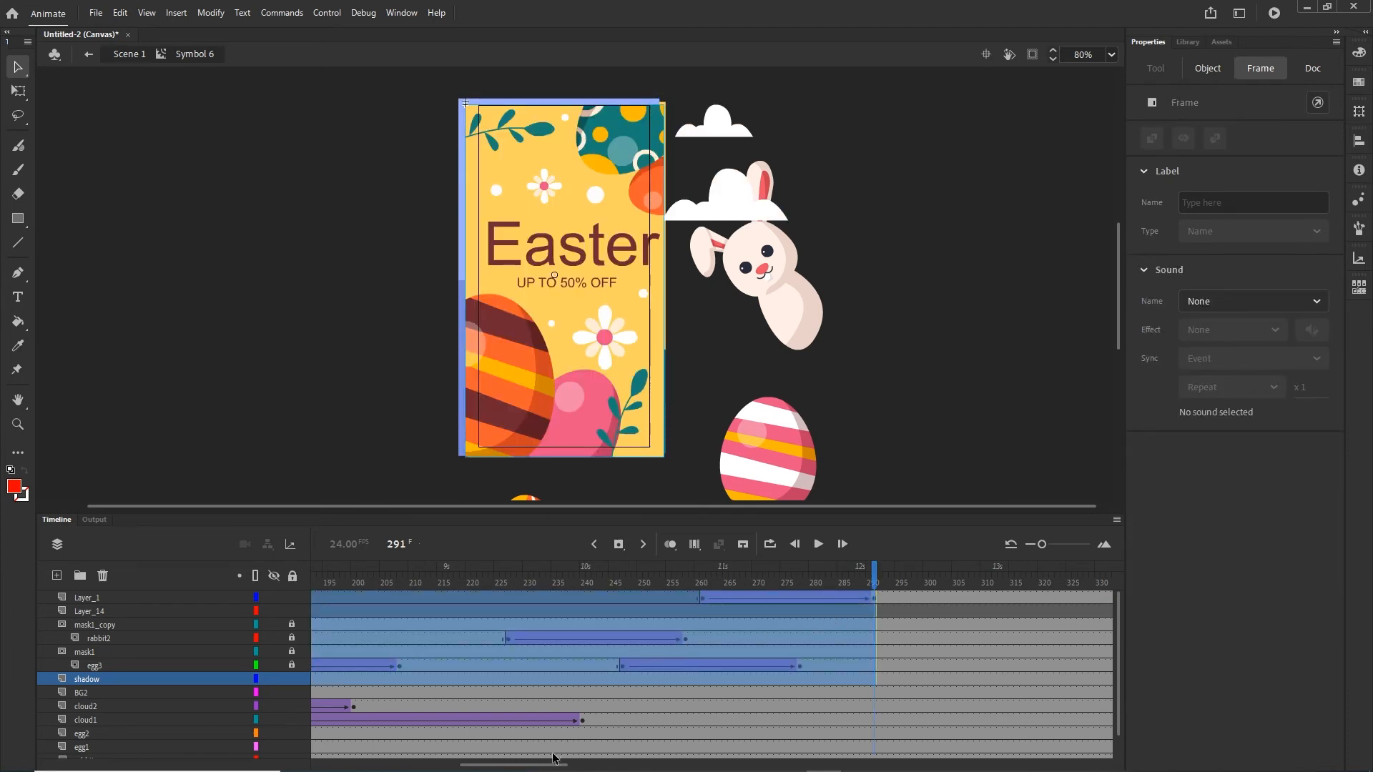
{"action": "left_click_drag", "start_coordinate": [554, 766], "coordinate": [498, 762]}
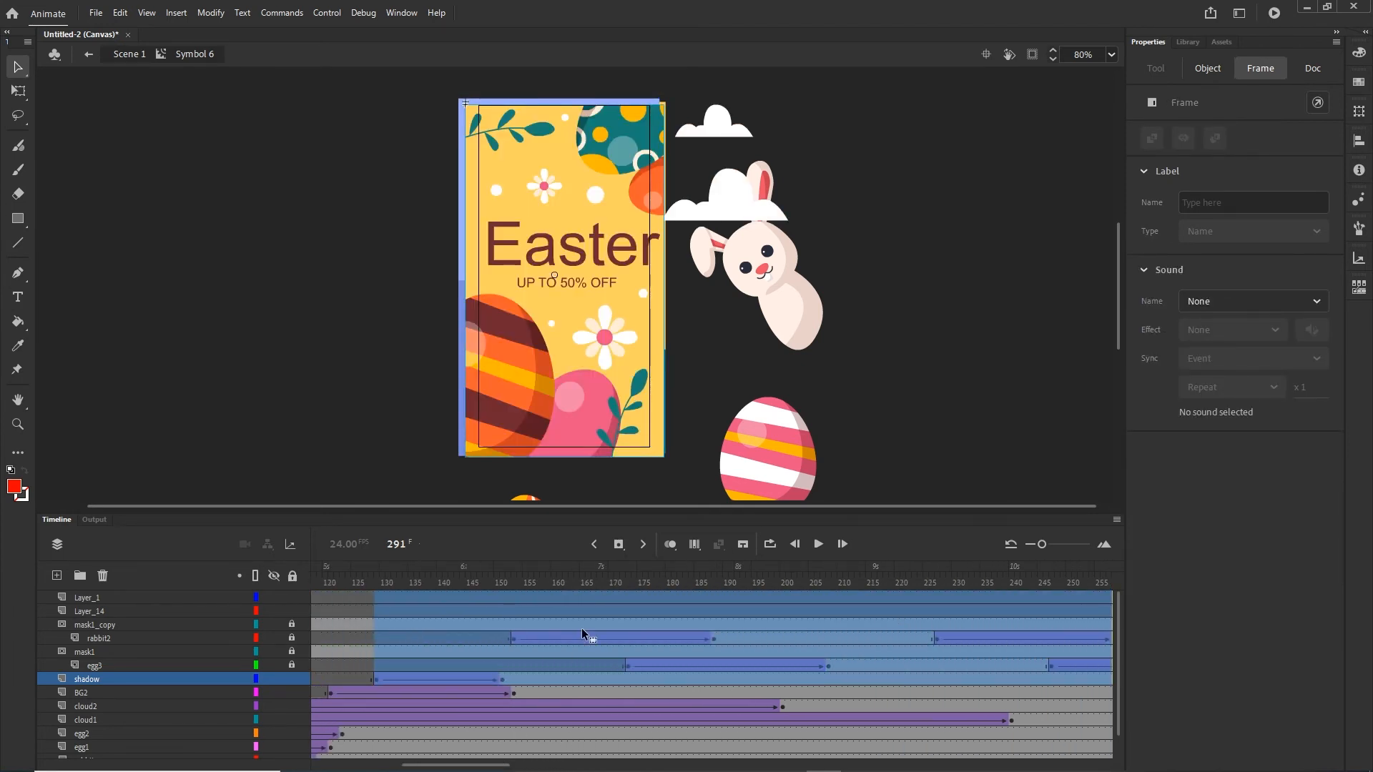
{"action": "left_click_drag", "start_coordinate": [585, 637], "coordinate": [798, 635]}
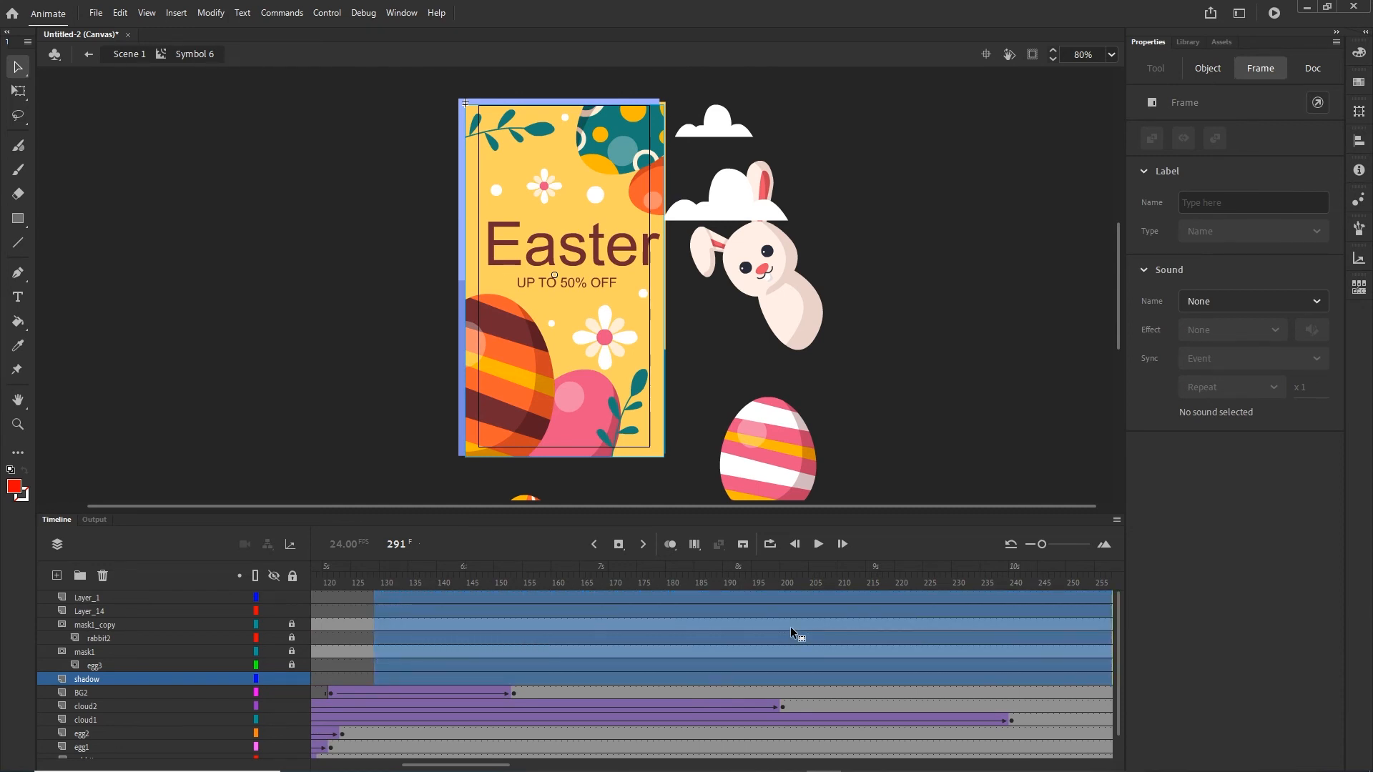
{"action": "left_click", "coordinate": [791, 634]}
{"action": "left_click_drag", "start_coordinate": [792, 576], "coordinate": [832, 585]}
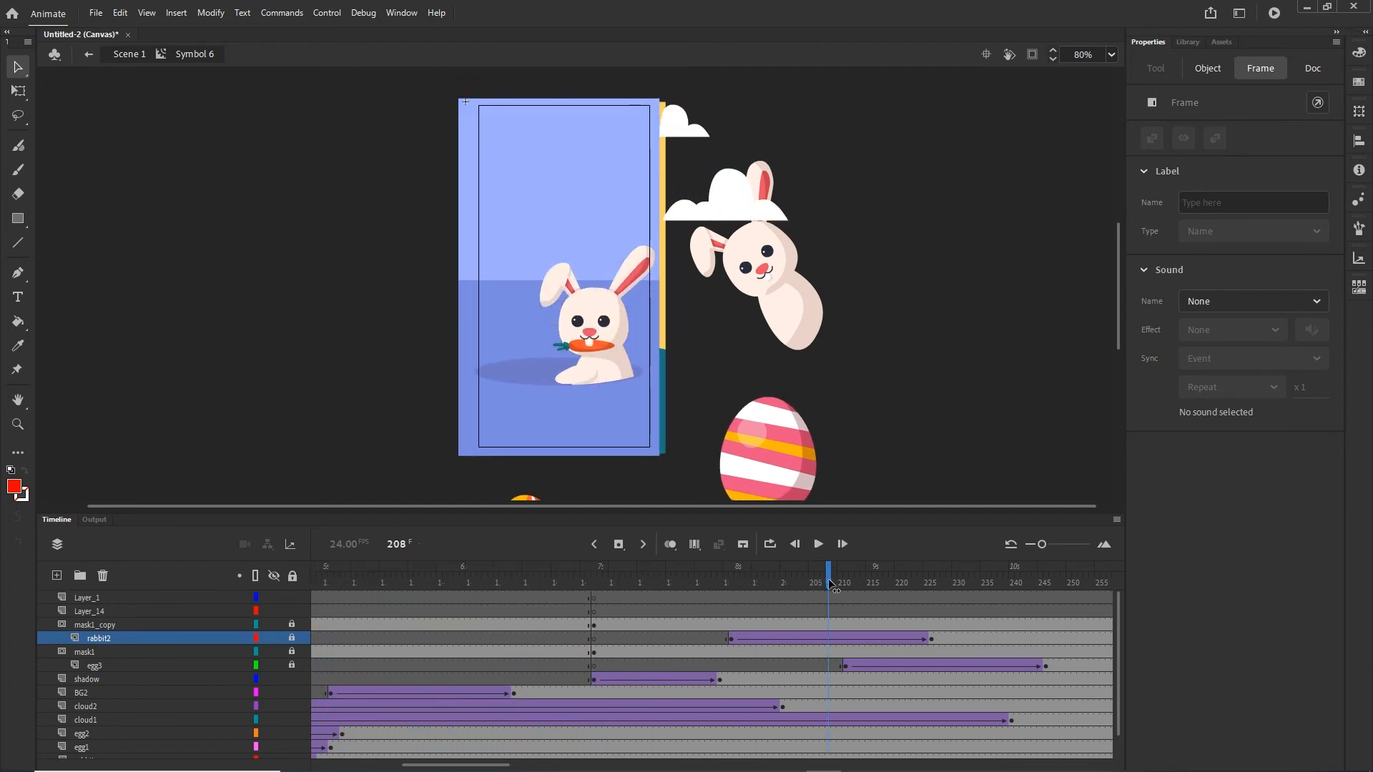
Test the retimed movie in the browser and return to the Animate timeline.
{"action": "key", "text": "ctrl+Return"}
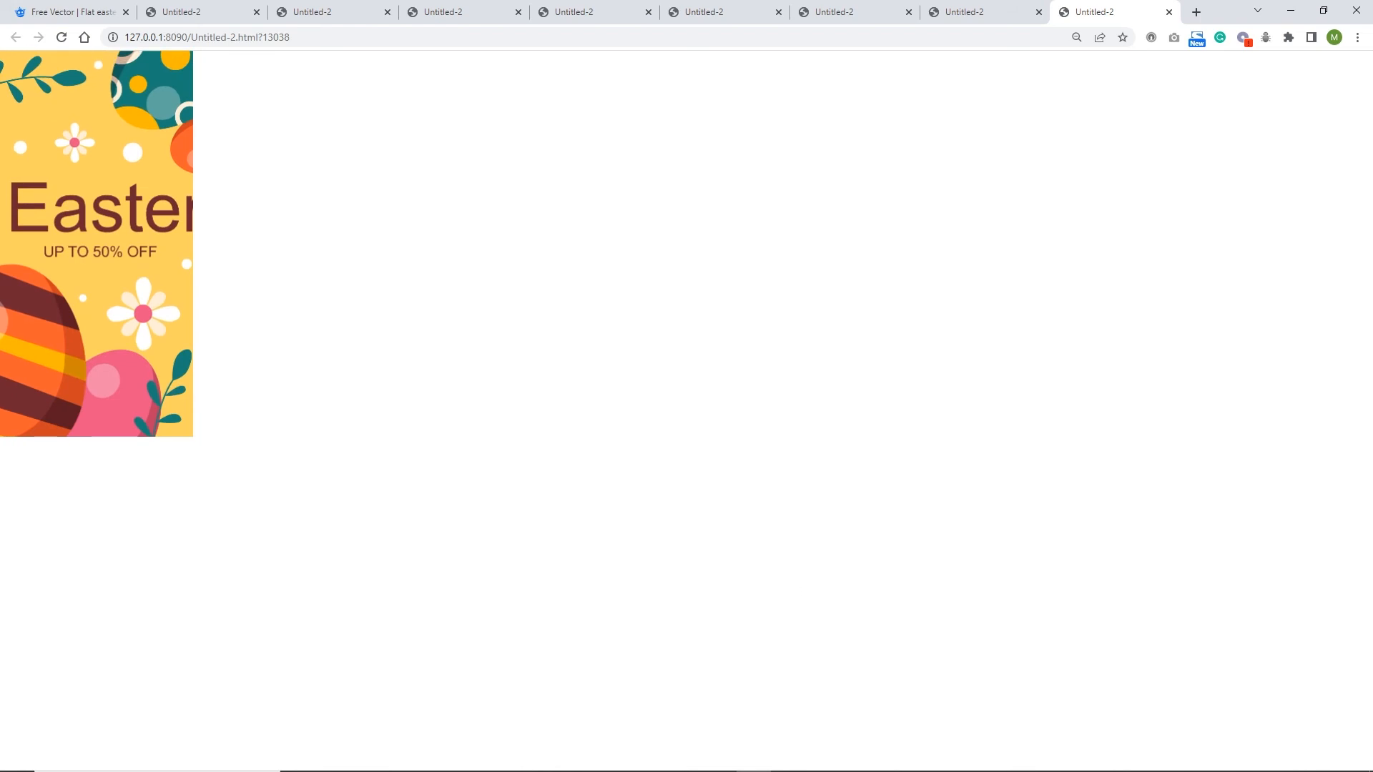
{"action": "mouse_move", "coordinate": [579, 769]}
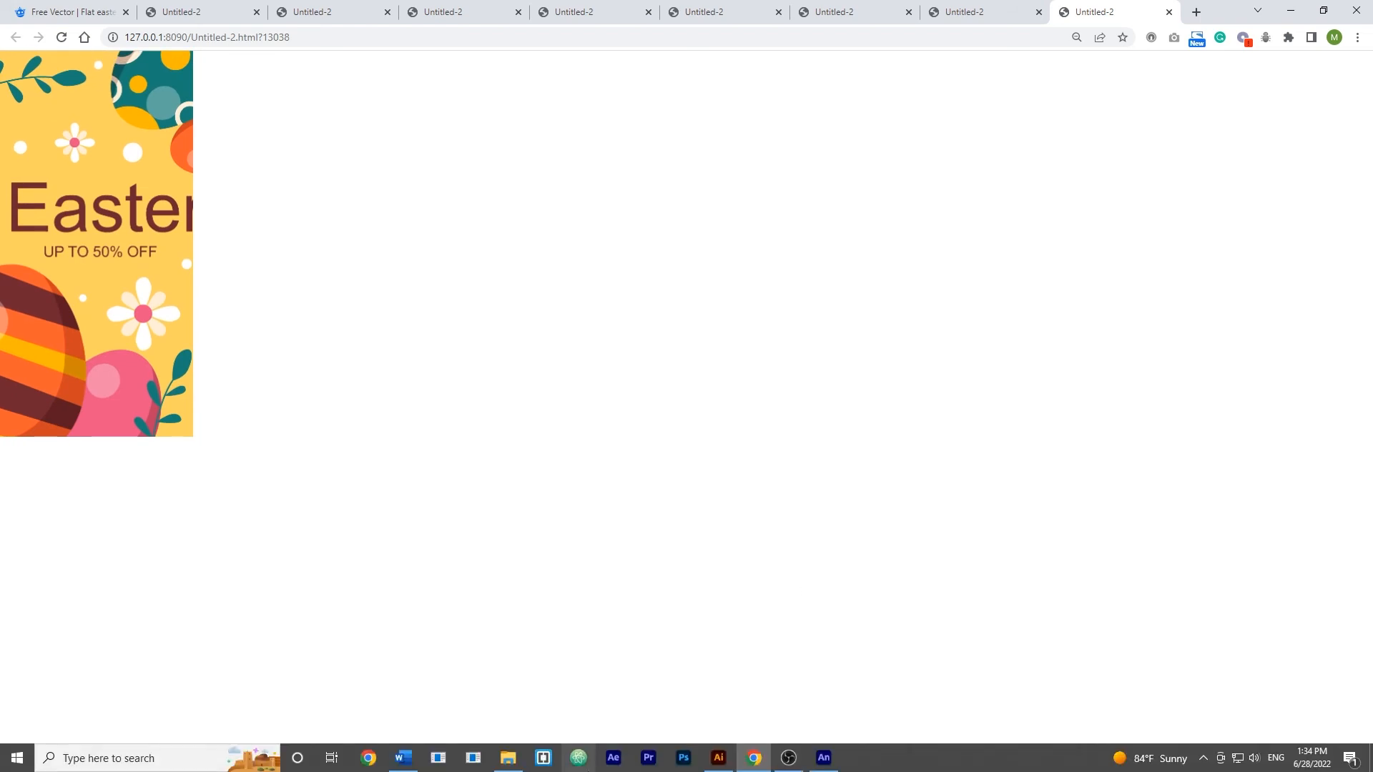
{"action": "left_click", "coordinate": [832, 763]}
{"action": "left_click", "coordinate": [60, 520]}
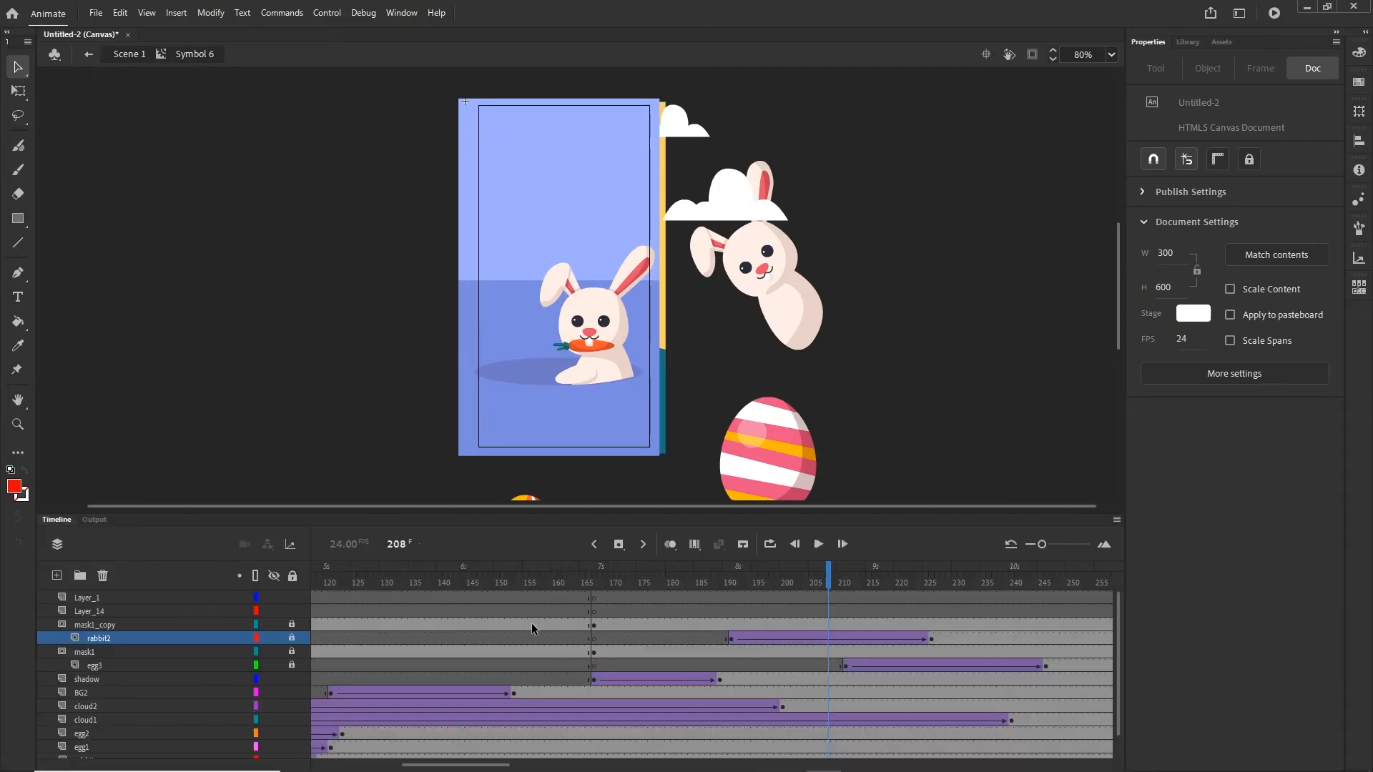
Shift the frames from 167 to 329 on the shadow layer through Layer_1 earlier, so they start at frame 150.
{"action": "mouse_move", "coordinate": [440, 766]}
{"action": "left_mouse_down"}
{"action": "mouse_move", "coordinate": [402, 767]}
{"action": "mouse_move", "coordinate": [428, 766]}
{"action": "left_mouse_up"}
{"action": "left_click_drag", "start_coordinate": [898, 577], "coordinate": [549, 626]}
{"action": "left_click_drag", "start_coordinate": [572, 623], "coordinate": [704, 675]}
{"action": "left_click", "coordinate": [692, 680]}
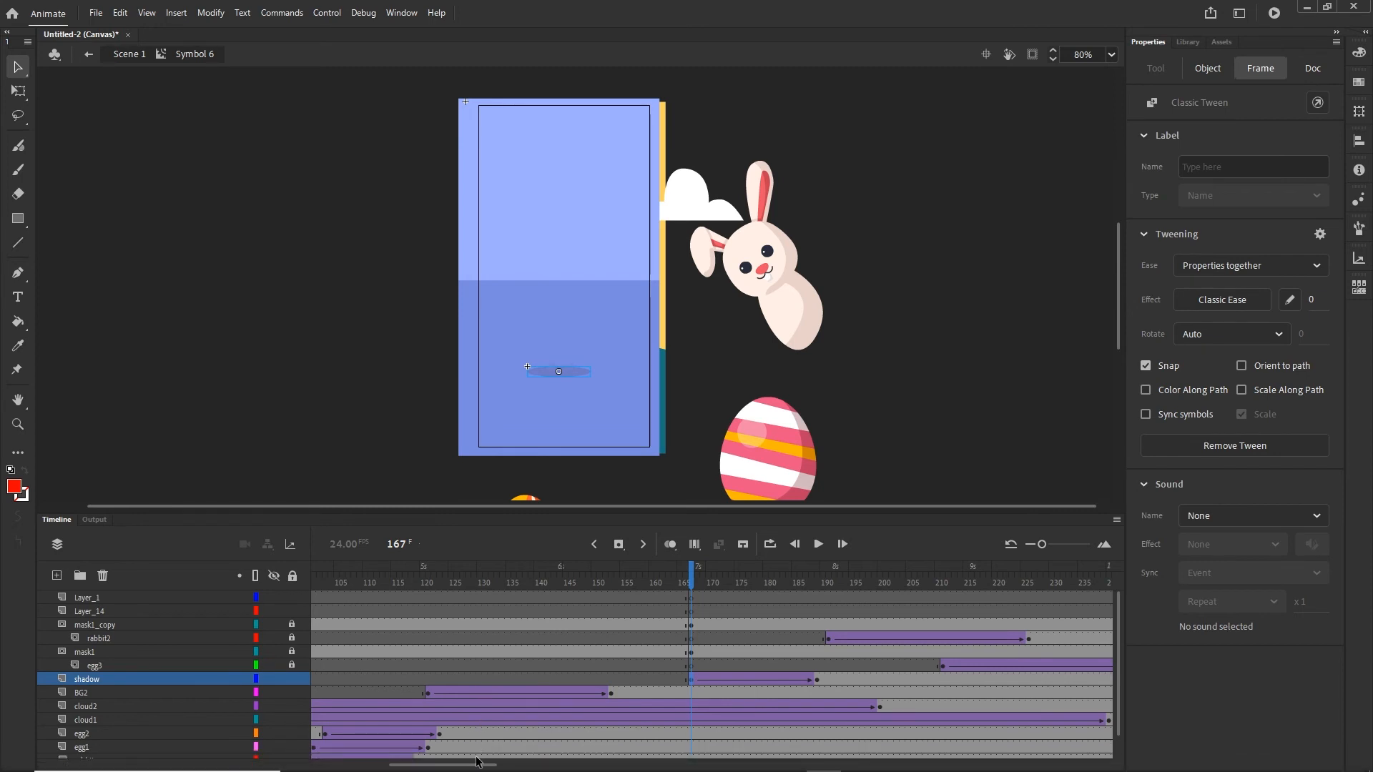
{"action": "left_click_drag", "start_coordinate": [476, 764], "coordinate": [581, 762]}
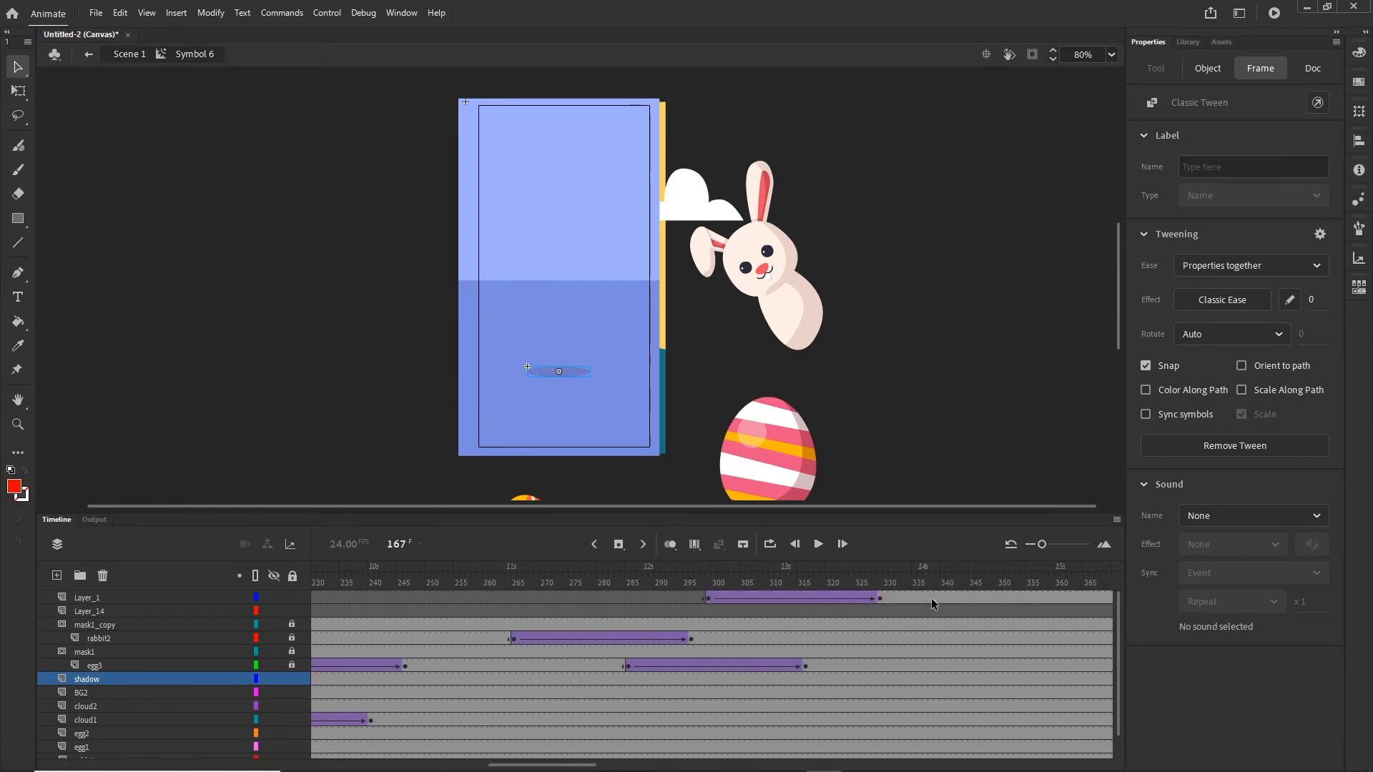
{"action": "left_click", "coordinate": [879, 597], "text": "shift"}
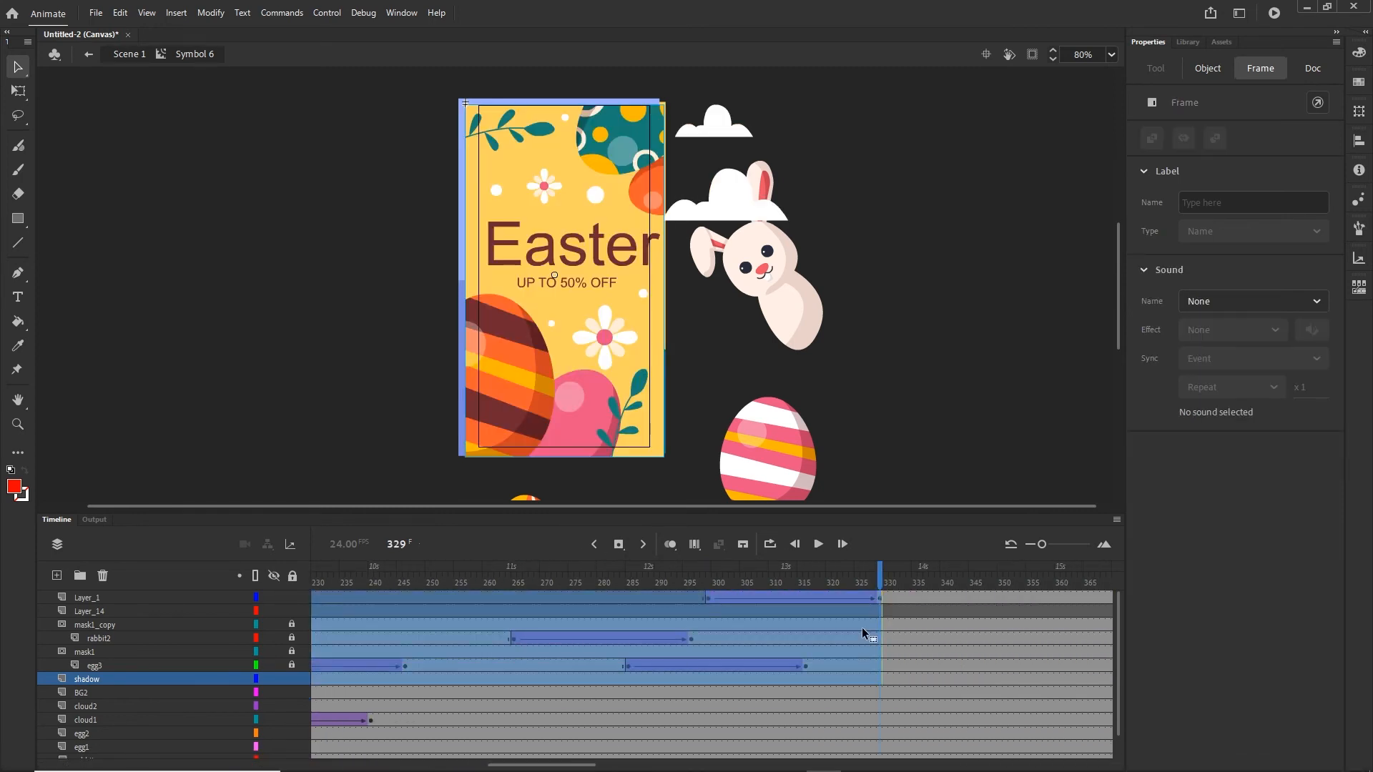
{"action": "scroll", "coordinate": [560, 699], "scroll_direction": "left", "scroll_amount": 10}
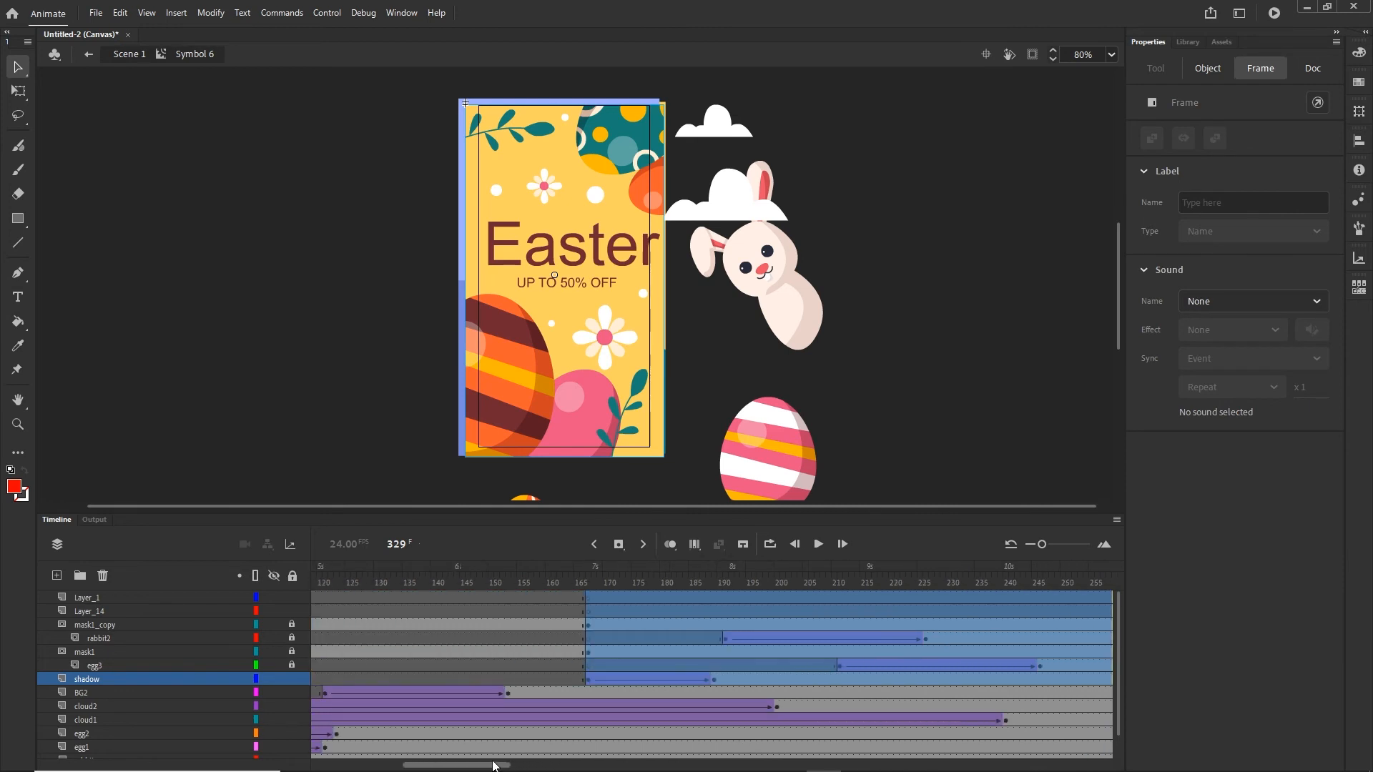
{"action": "left_click_drag", "start_coordinate": [652, 676], "coordinate": [555, 680]}
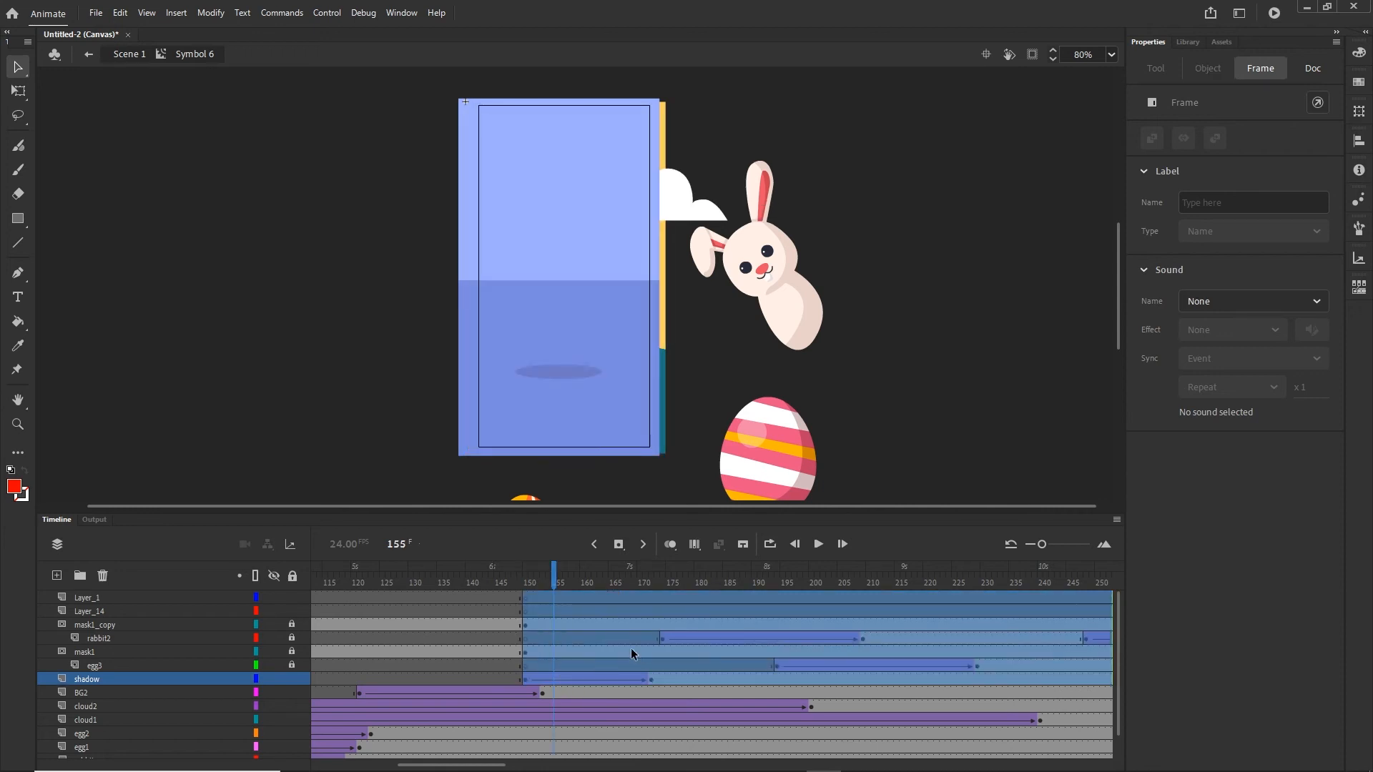
Test the movie in the browser again, then return to Animate and scrub the timeline to frame 400.
{"action": "key", "text": "ctrl+Return"}
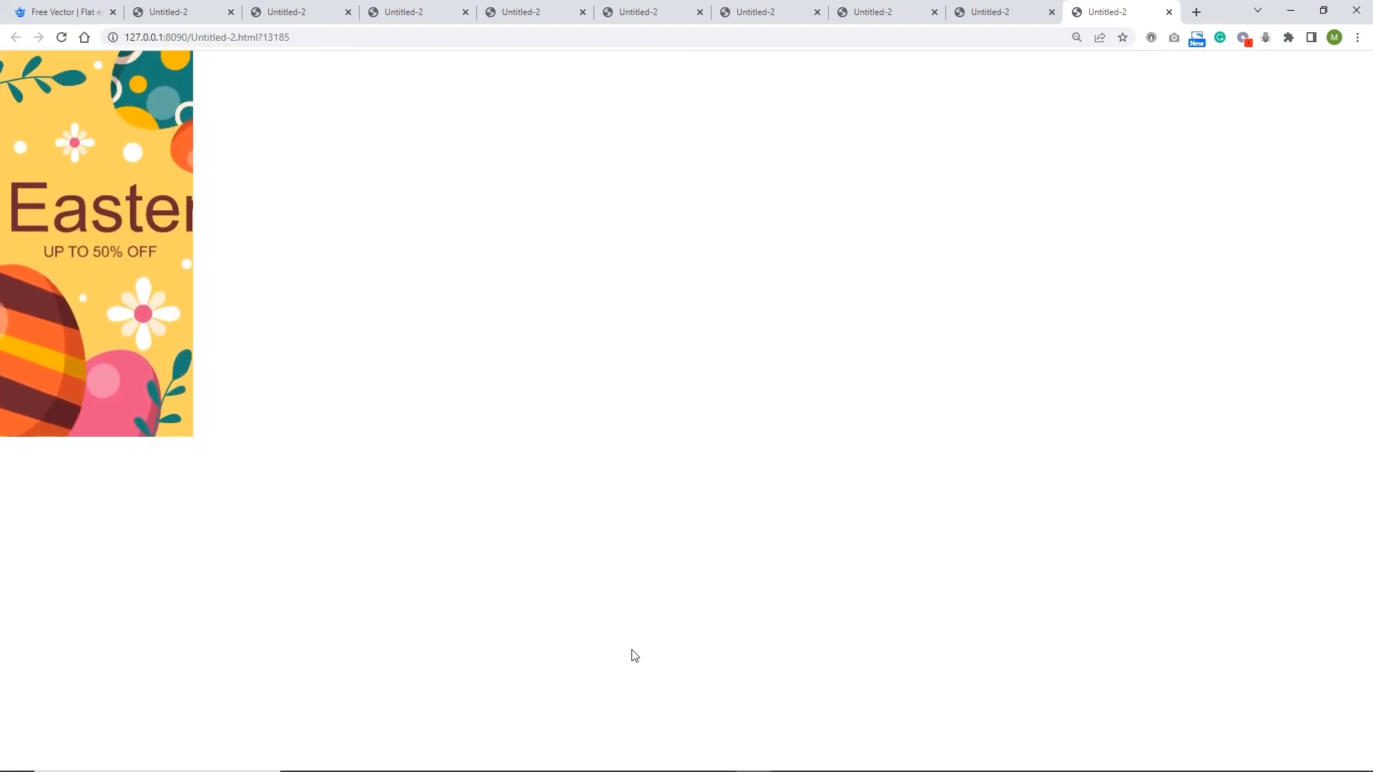
{"action": "left_click", "coordinate": [1291, 11]}
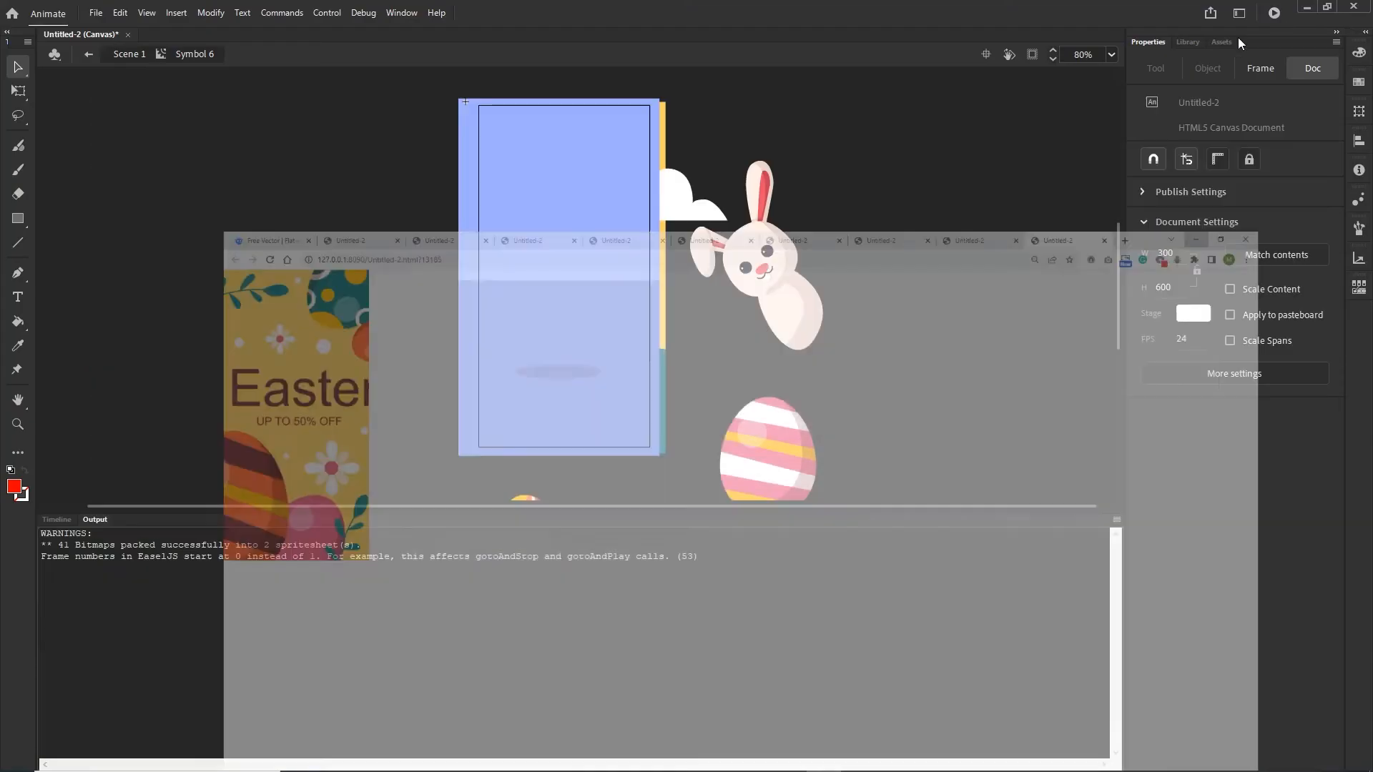
{"action": "left_click", "coordinate": [57, 520]}
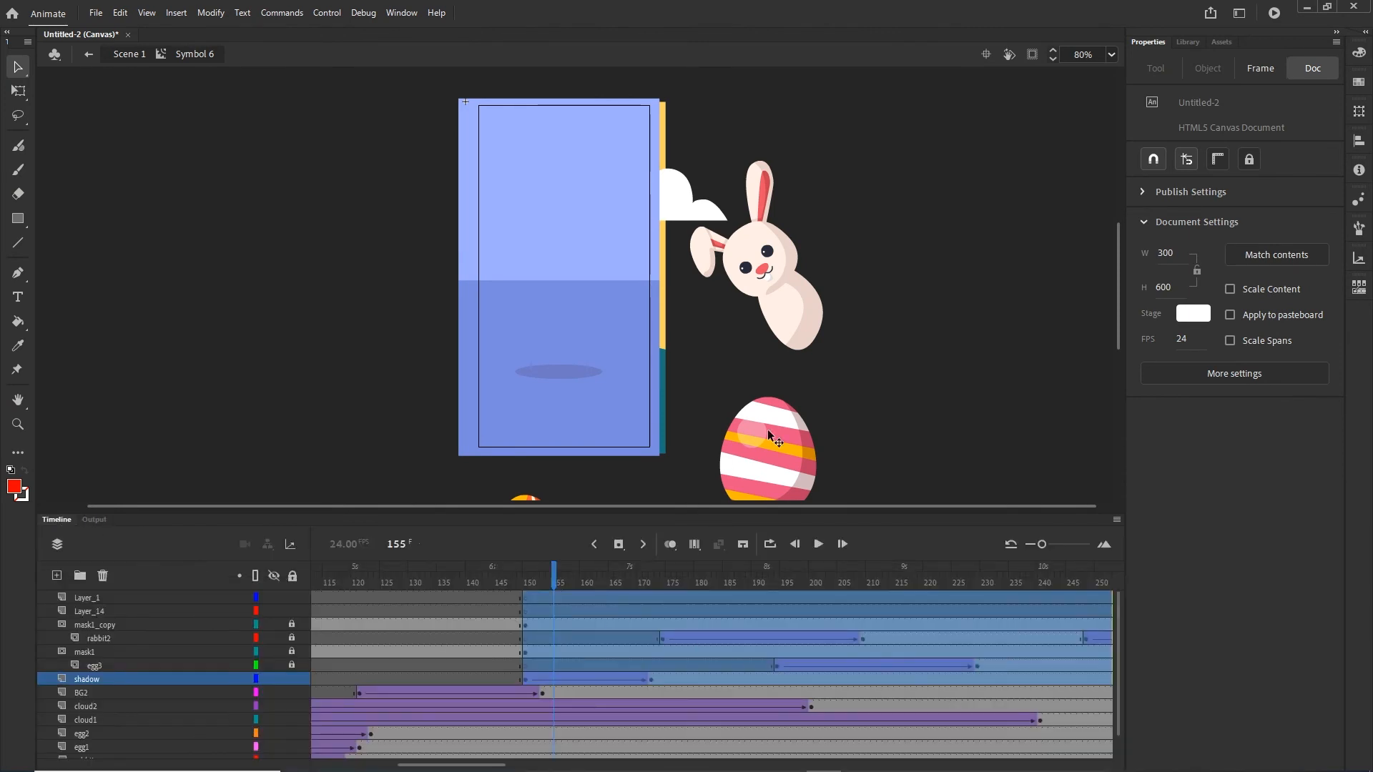
{"action": "left_click", "coordinate": [938, 464]}
{"action": "left_click_drag", "start_coordinate": [541, 584], "coordinate": [1132, 625]}
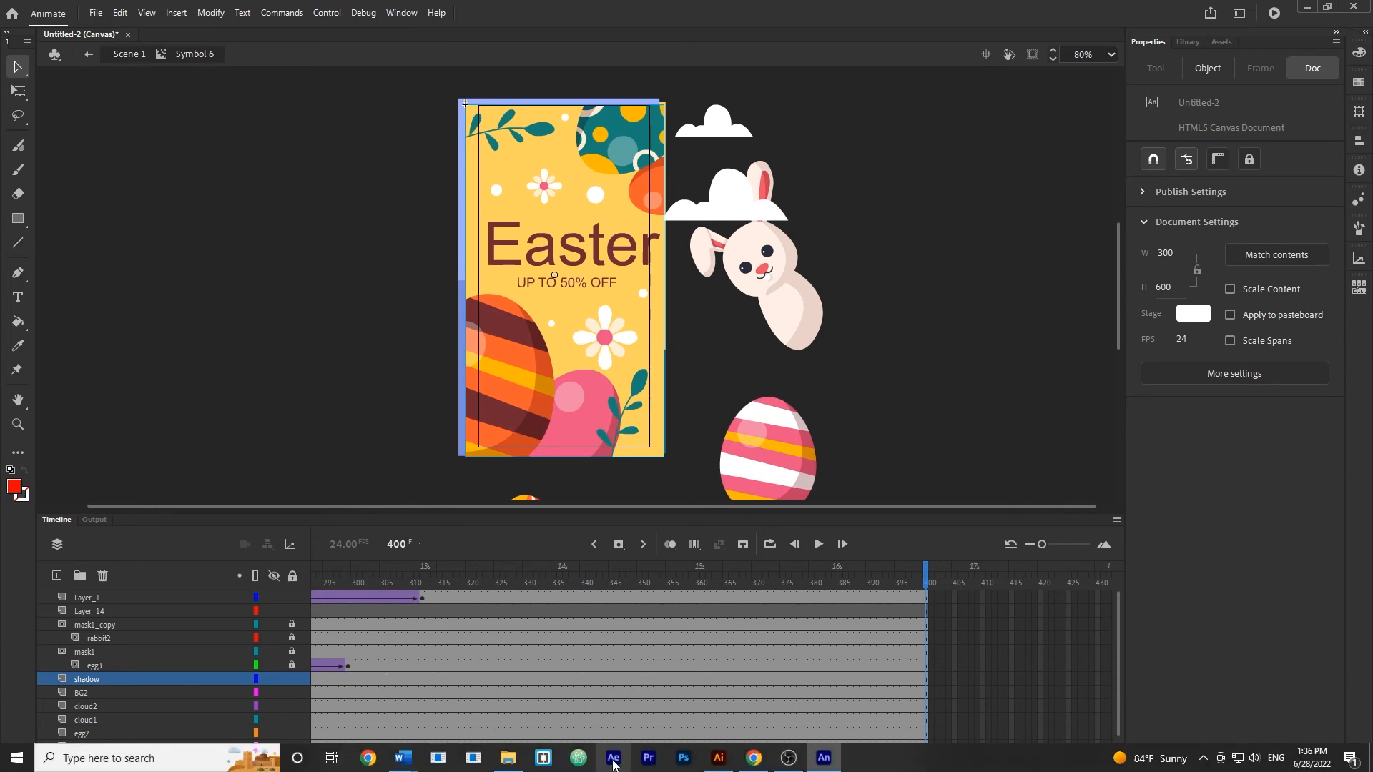
Add a new layer above Layer_1 and name it code.
{"action": "left_click_drag", "start_coordinate": [594, 765], "coordinate": [265, 750]}
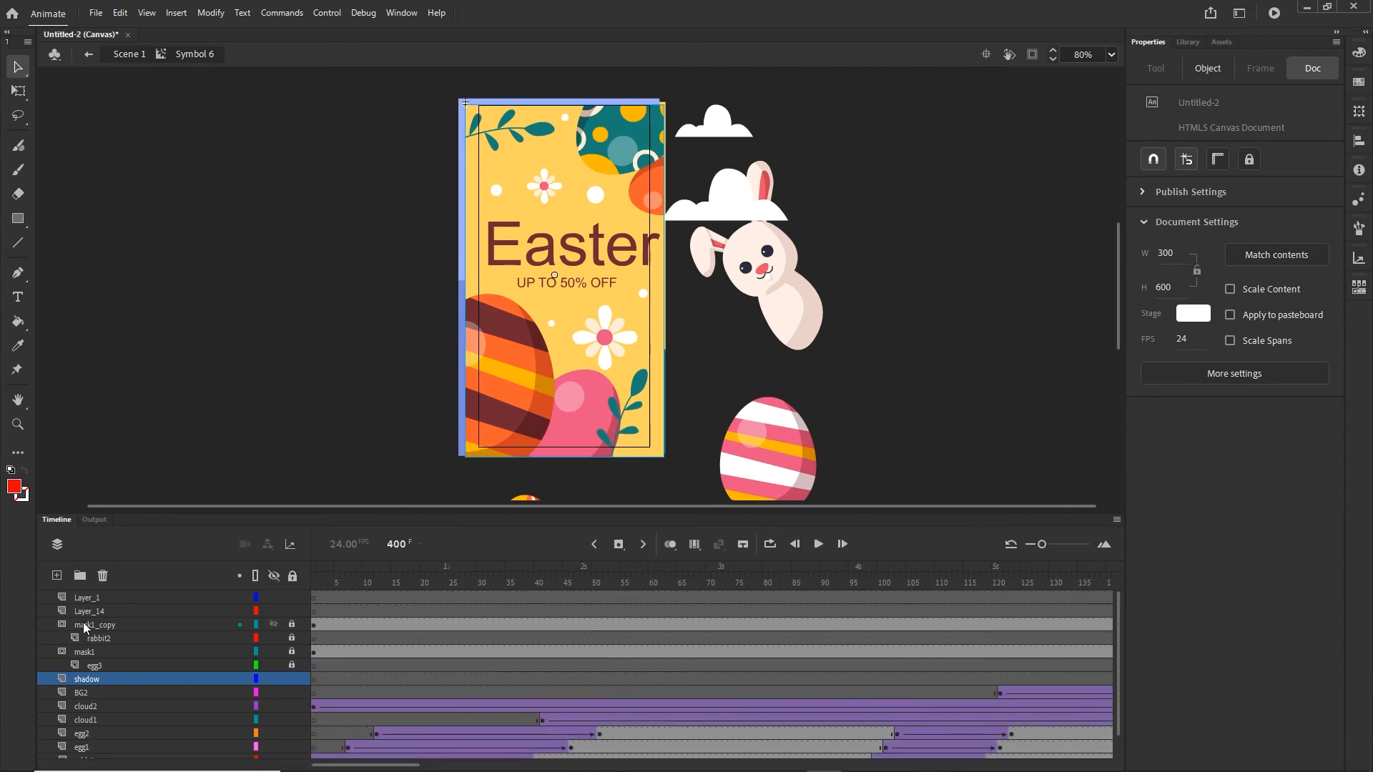
{"action": "left_click", "coordinate": [93, 599]}
{"action": "left_click", "coordinate": [57, 575]}
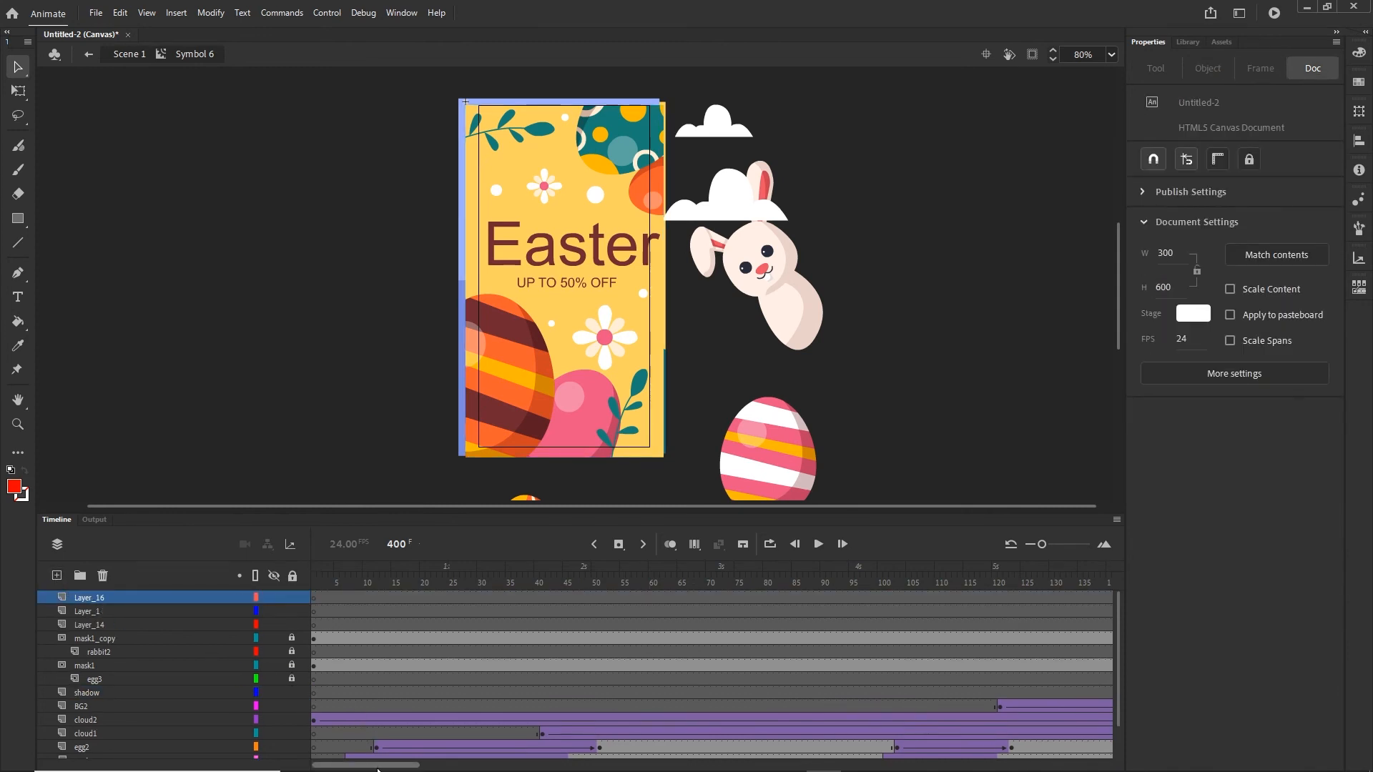
{"action": "left_click_drag", "start_coordinate": [365, 765], "coordinate": [400, 768]}
{"action": "double_click", "coordinate": [107, 598]}
{"action": "type", "text": "code"}
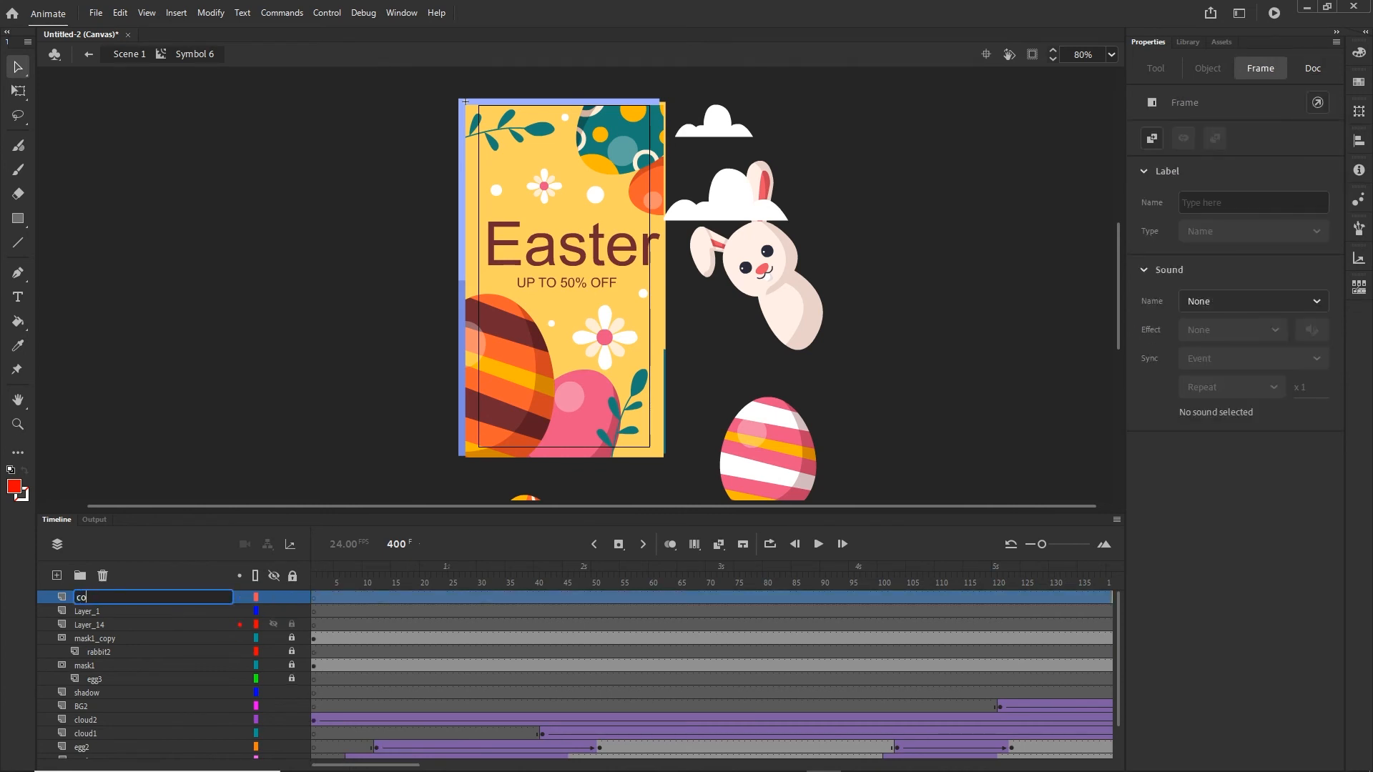
Write a this.stop(); frame script on the code layer and place it at frame 400.
{"action": "right_click", "coordinate": [315, 599]}
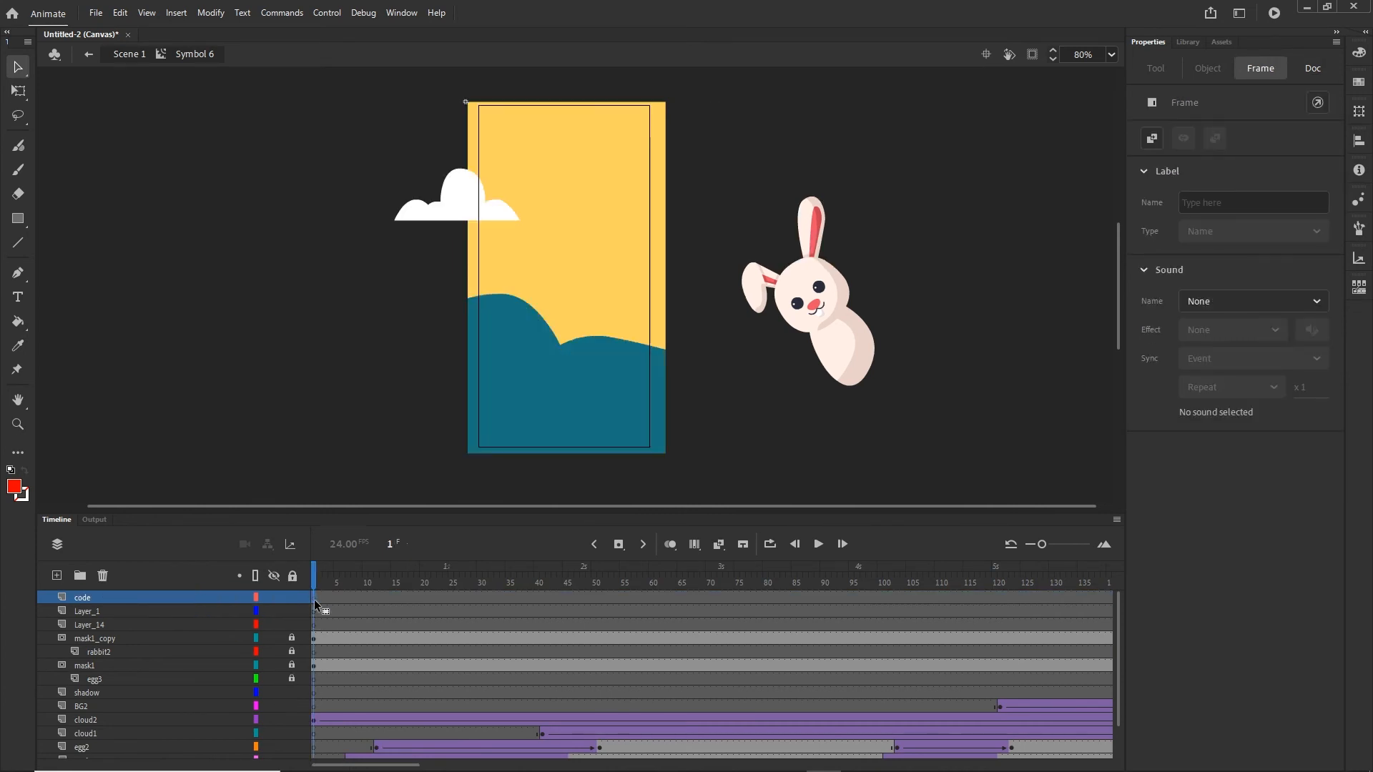
{"action": "left_click", "coordinate": [357, 594]}
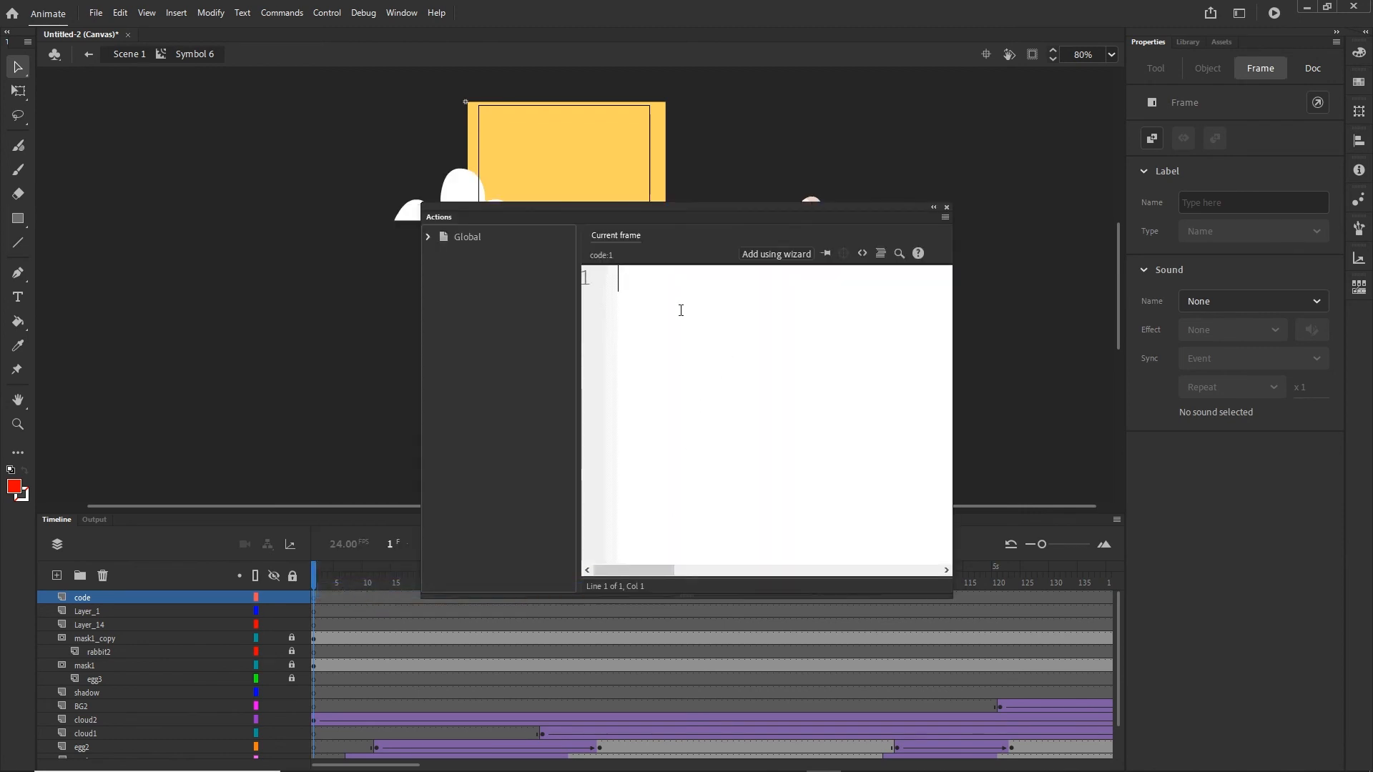
{"action": "type", "text": "this"}
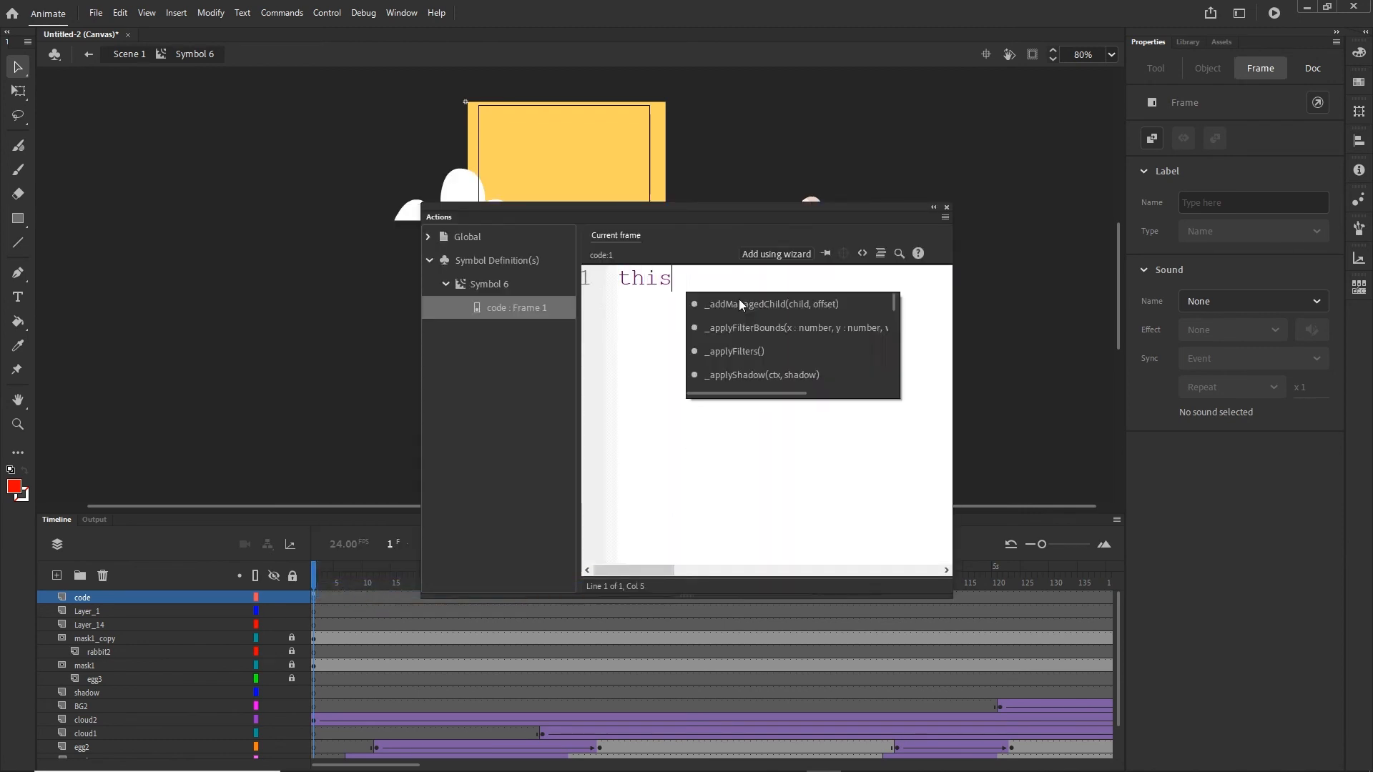
{"action": "type", "text": ".stop("}
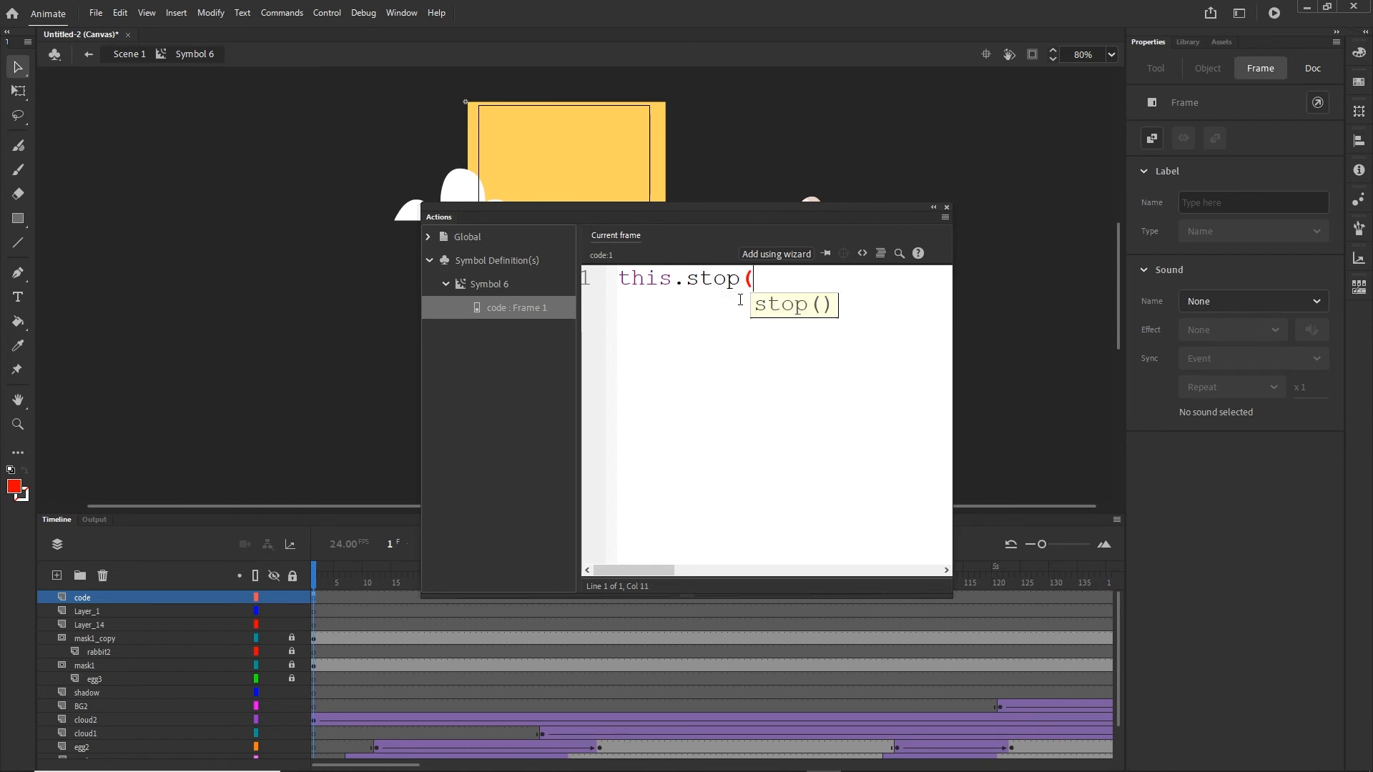
{"action": "type", "text": ");"}
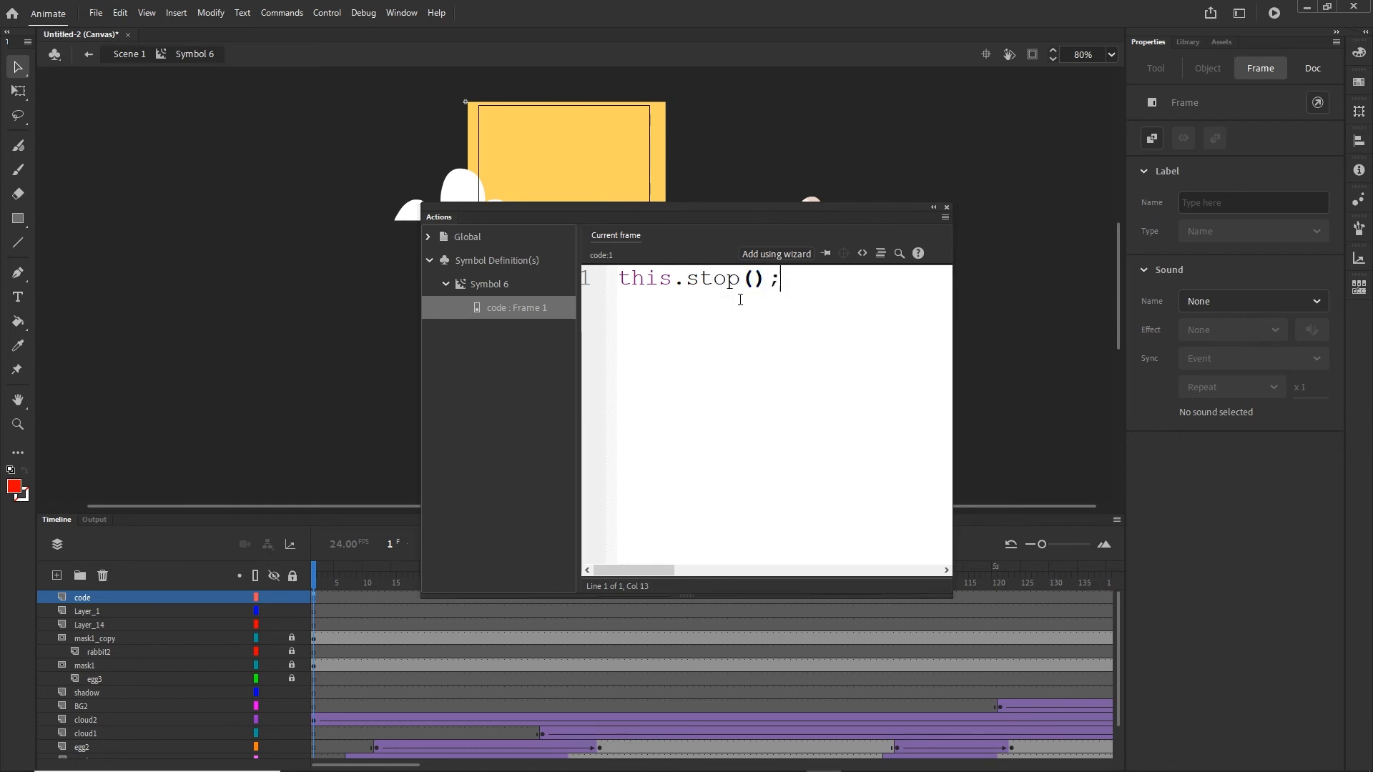
{"action": "key", "text": "ctrl+a"}
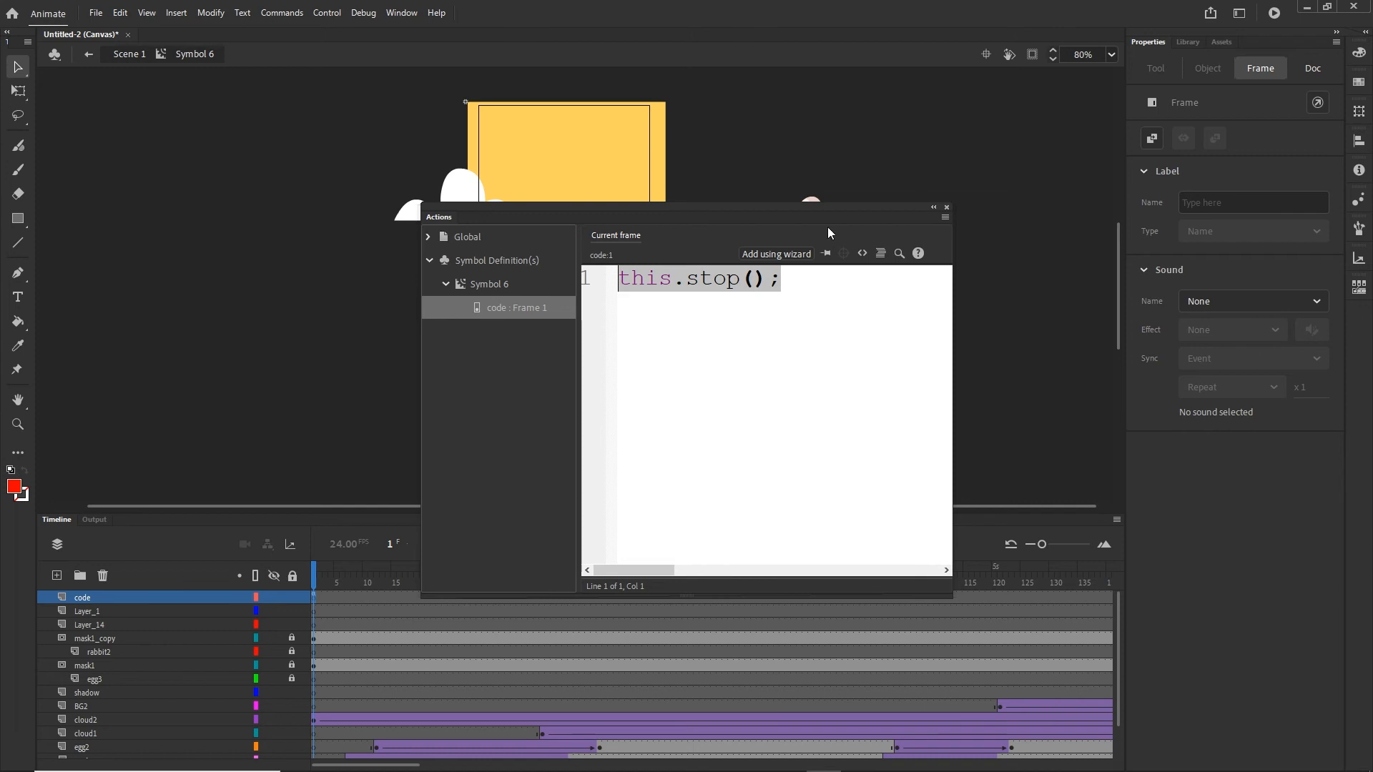
{"action": "left_click", "coordinate": [933, 207]}
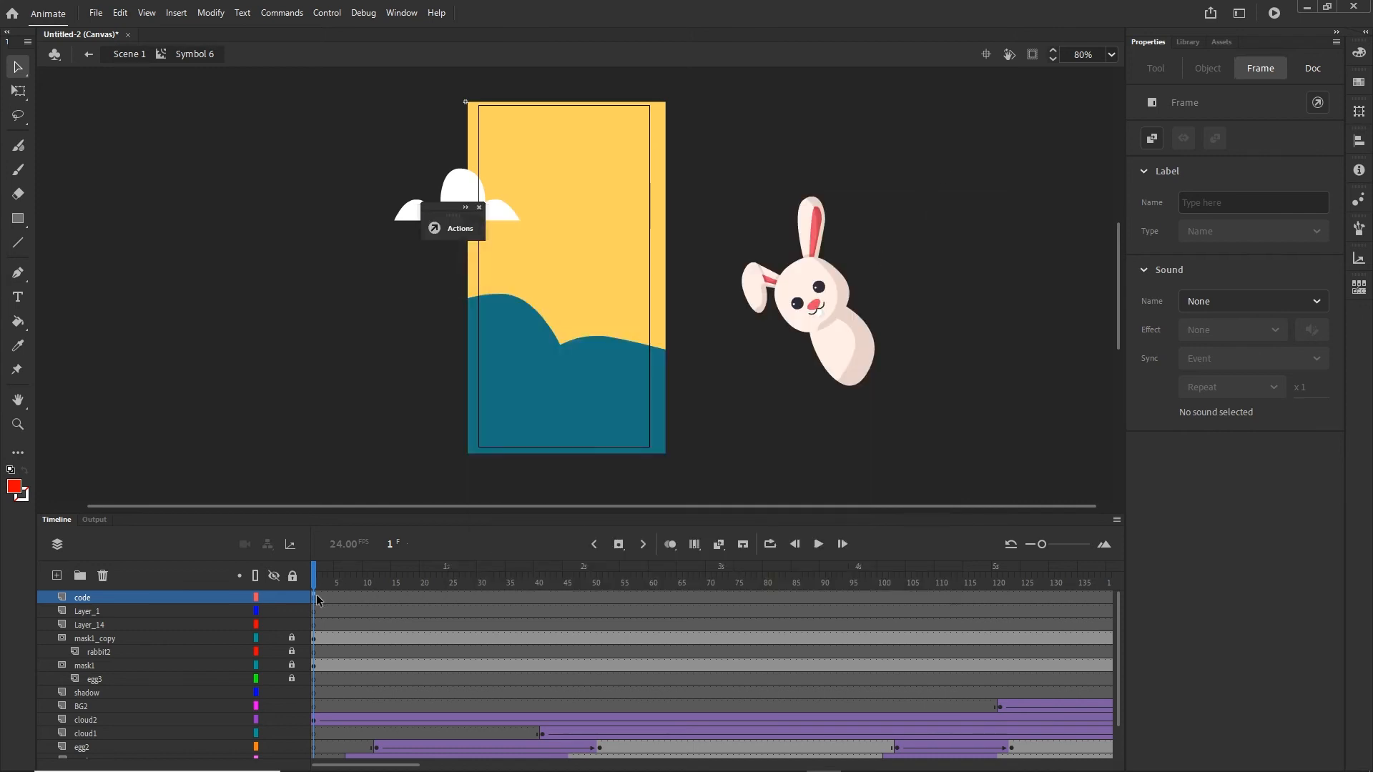
{"action": "left_click_drag", "start_coordinate": [1102, 597], "coordinate": [909, 586]}
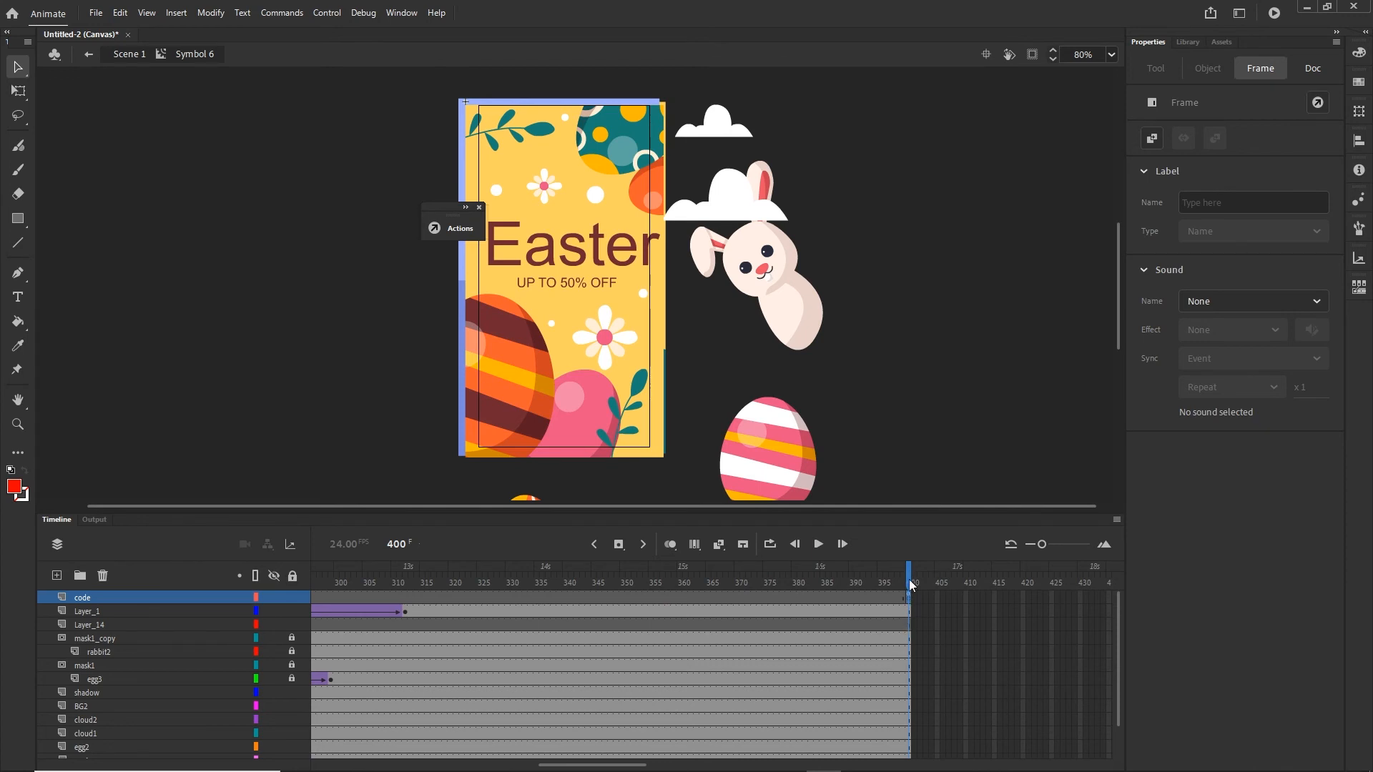
{"action": "mouse_move", "coordinate": [911, 585]}
{"action": "left_mouse_down"}
{"action": "mouse_move", "coordinate": [810, 581]}
{"action": "mouse_move", "coordinate": [898, 580]}
{"action": "left_mouse_up"}
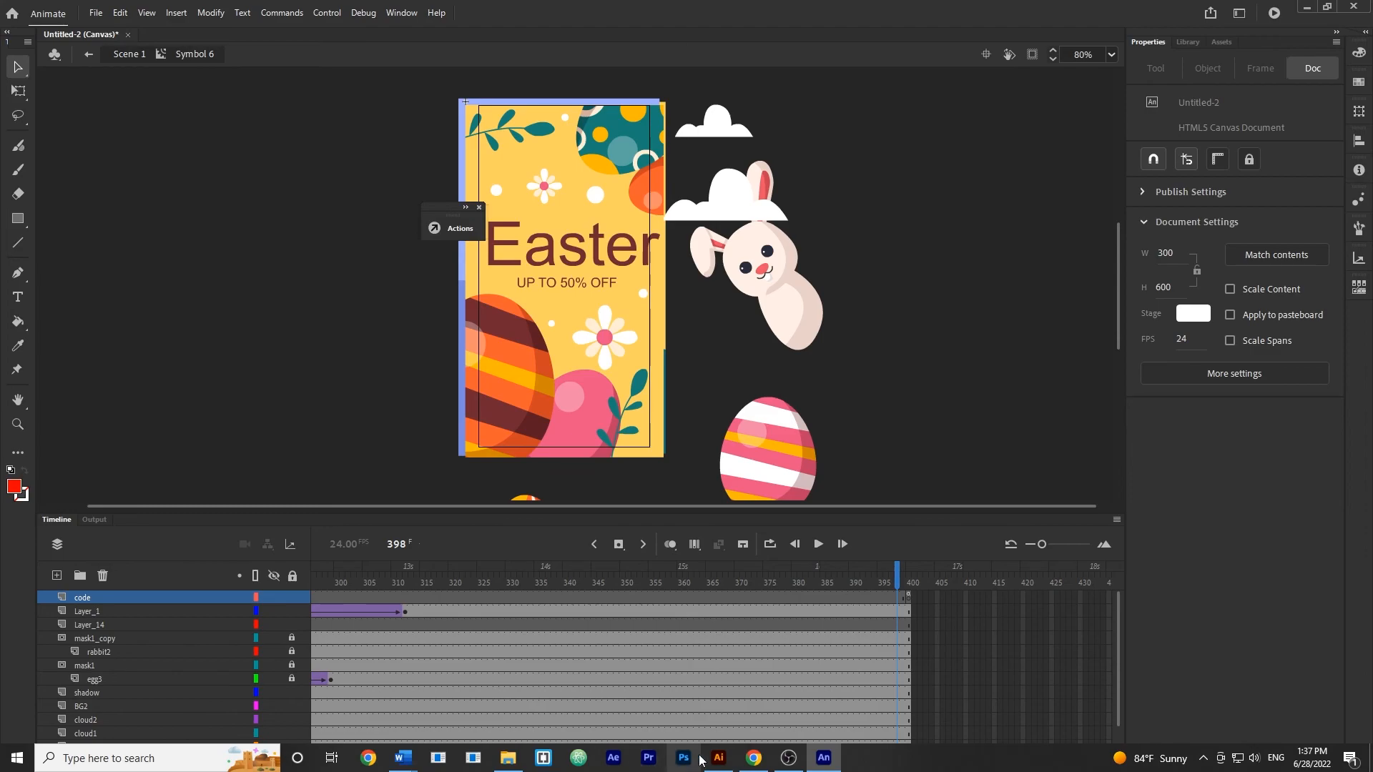
Switch to the browser and copy the two-line looped script with == 3 from the Adobe community thread about looping X times.
{"action": "left_click", "coordinate": [754, 758]}
{"action": "left_click", "coordinate": [307, 16]}
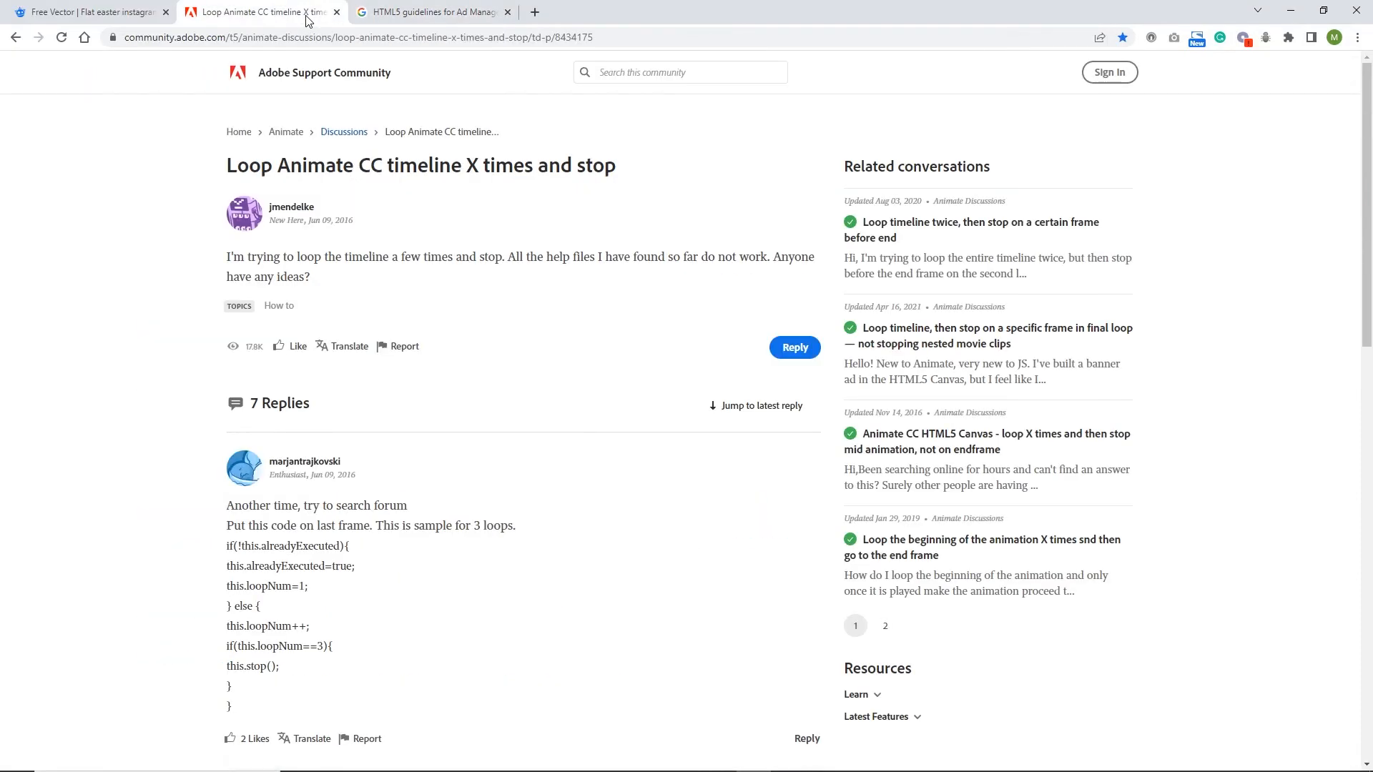
{"action": "scroll", "coordinate": [642, 502], "scroll_direction": "down", "scroll_amount": 7}
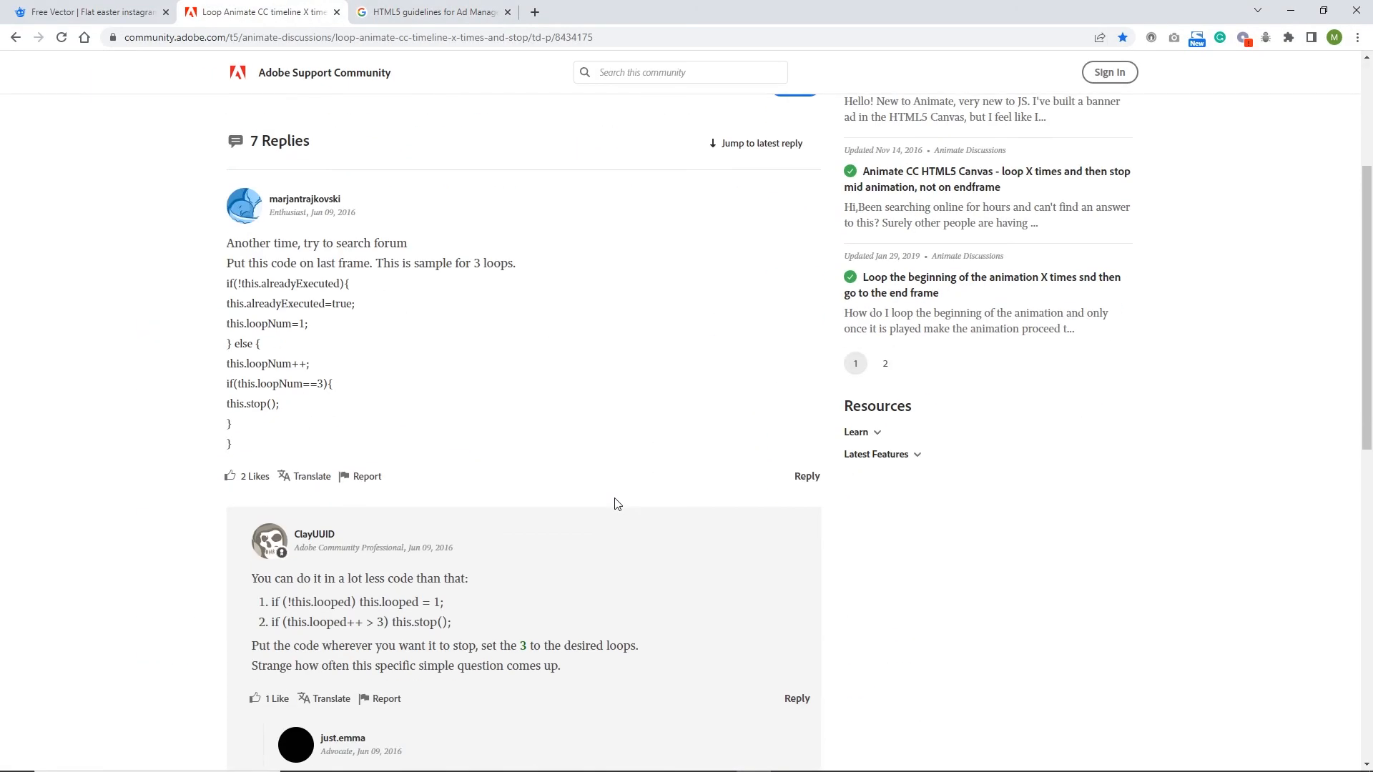
{"action": "left_click_drag", "start_coordinate": [434, 587], "coordinate": [276, 568]}
{"action": "key", "text": "ctrl+c"}
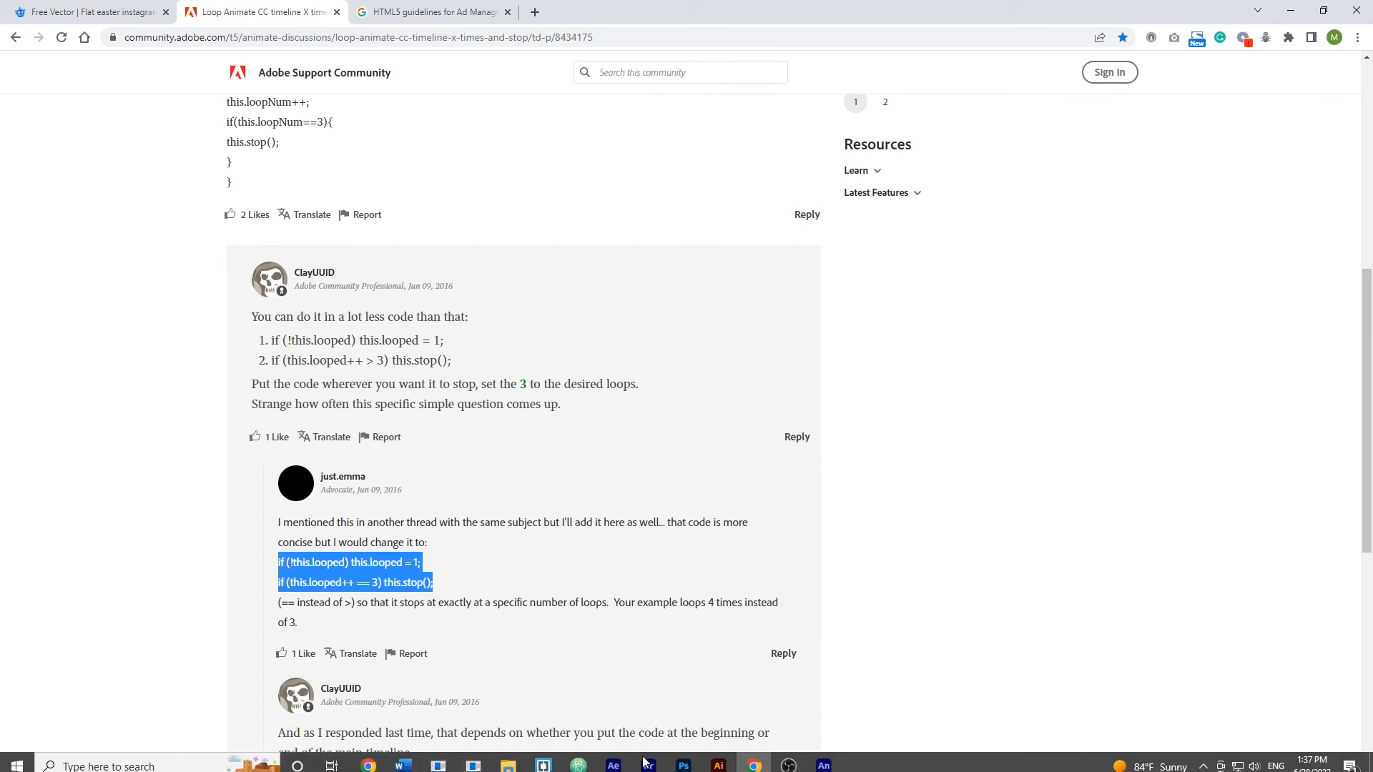
Return to Animate and replace the script at frame 400 of the code layer with the copied two-line loop code.
{"action": "left_click", "coordinate": [824, 758]}
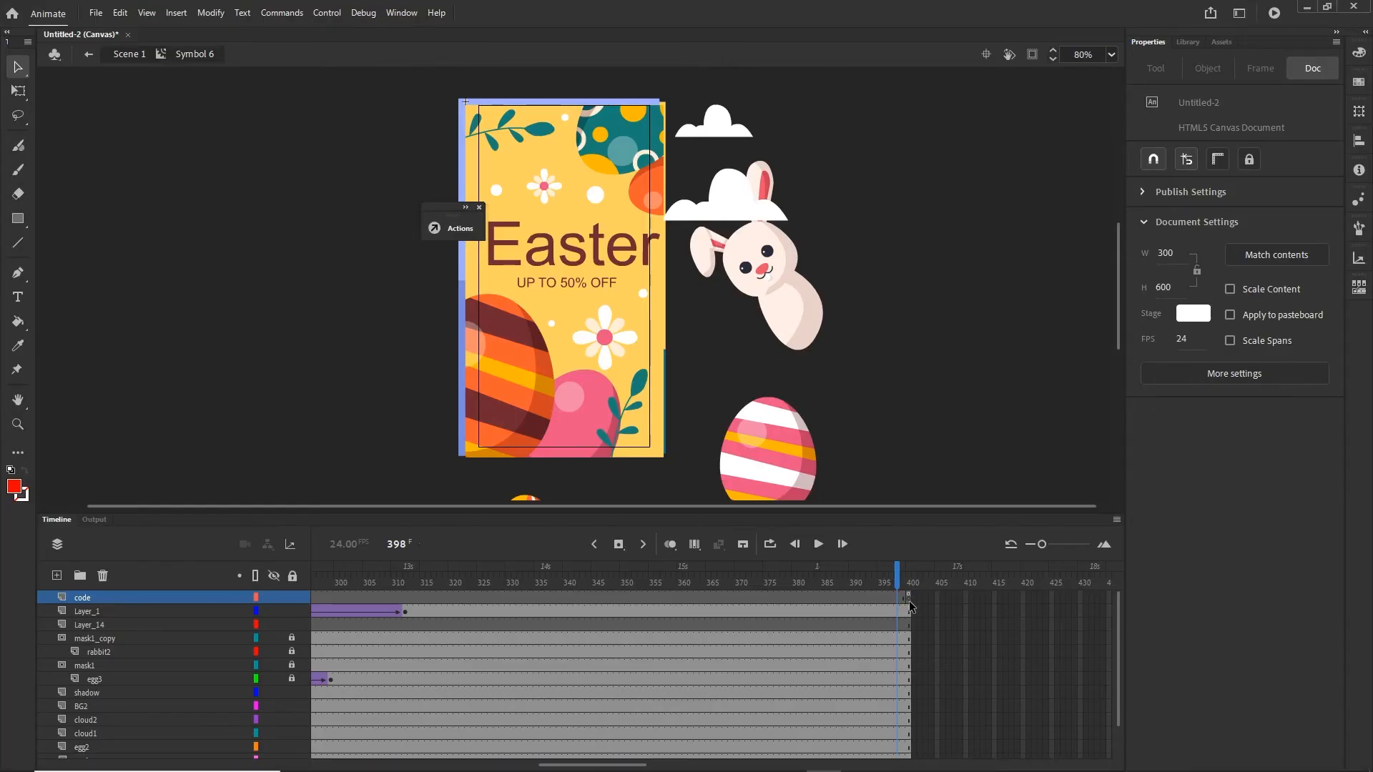
{"action": "left_click", "coordinate": [908, 598]}
{"action": "right_click", "coordinate": [908, 598]}
{"action": "left_click", "coordinate": [950, 582]}
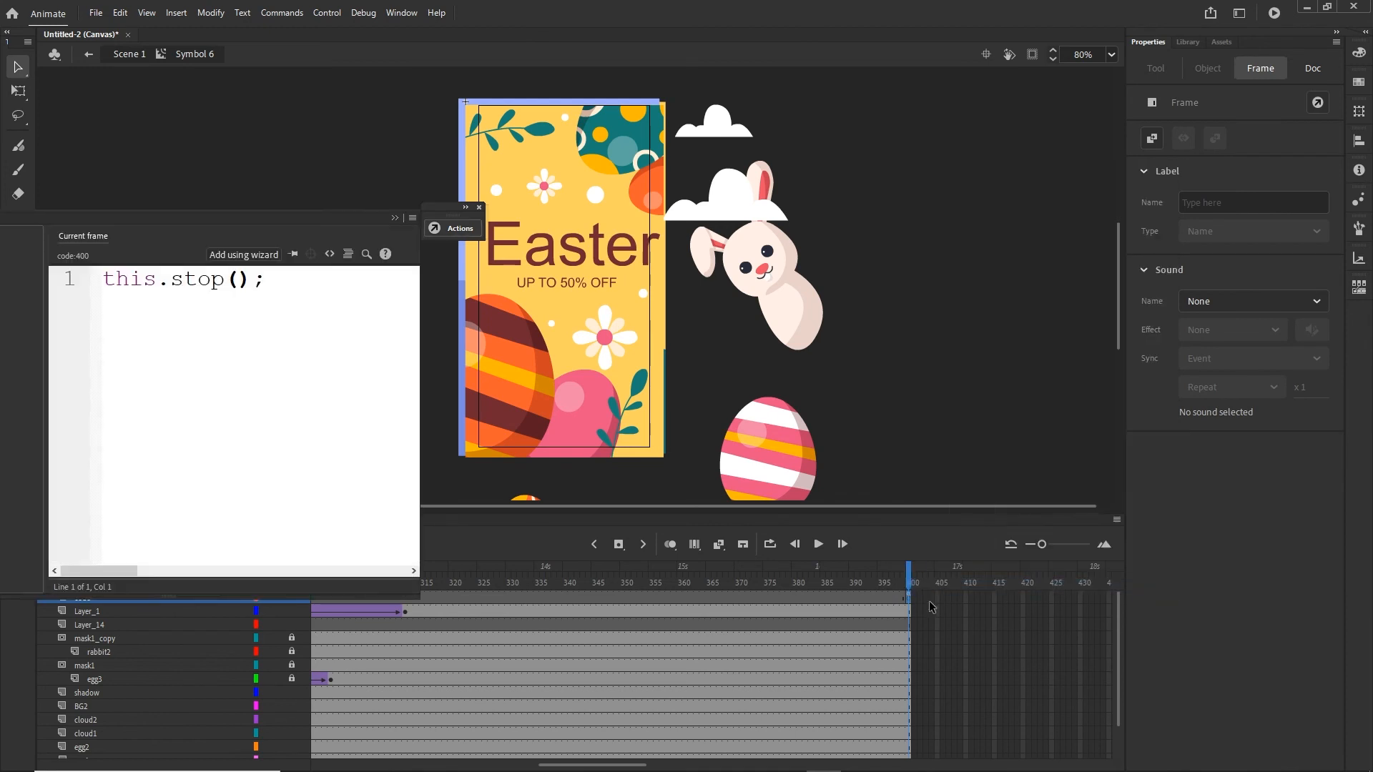
{"action": "left_click_drag", "start_coordinate": [198, 217], "coordinate": [623, 272]}
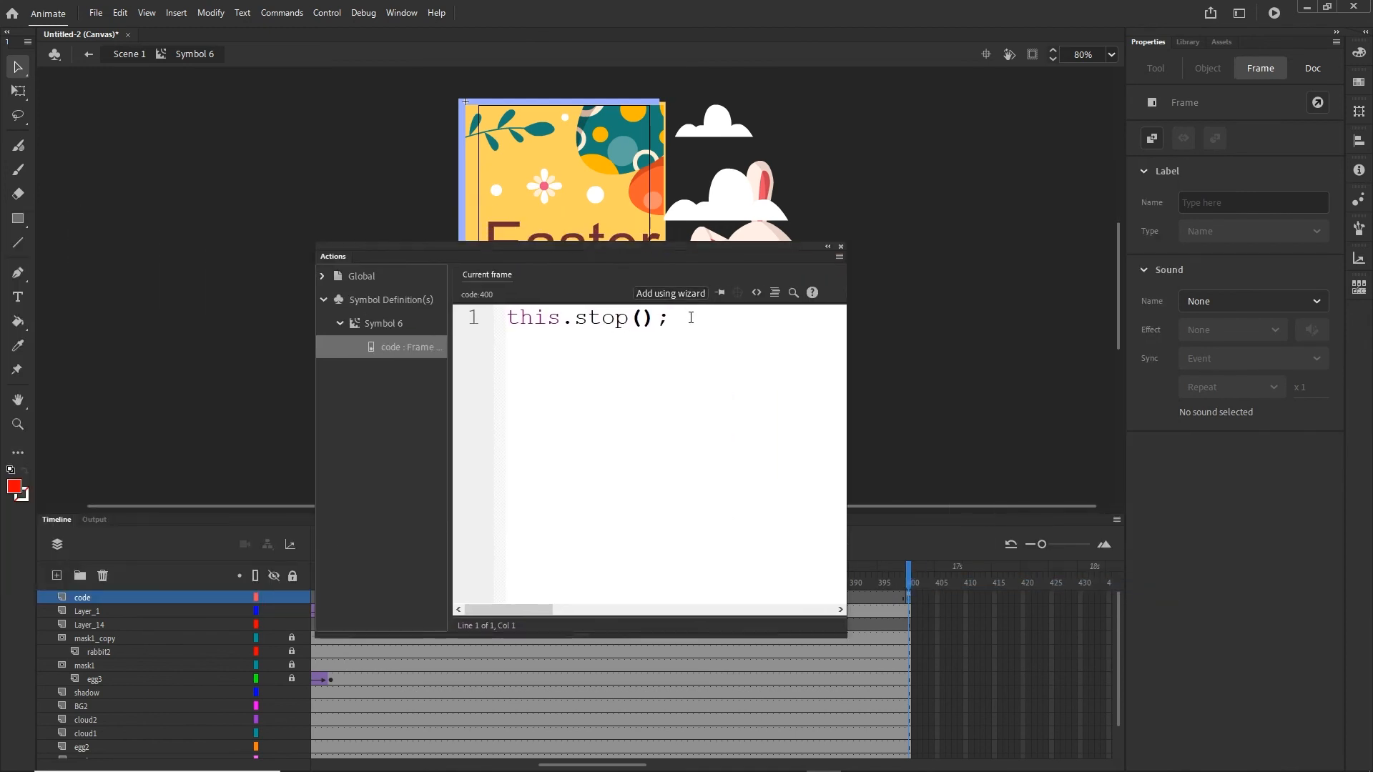
{"action": "left_click_drag", "start_coordinate": [672, 318], "coordinate": [494, 316]}
{"action": "key", "text": "ctrl+v"}
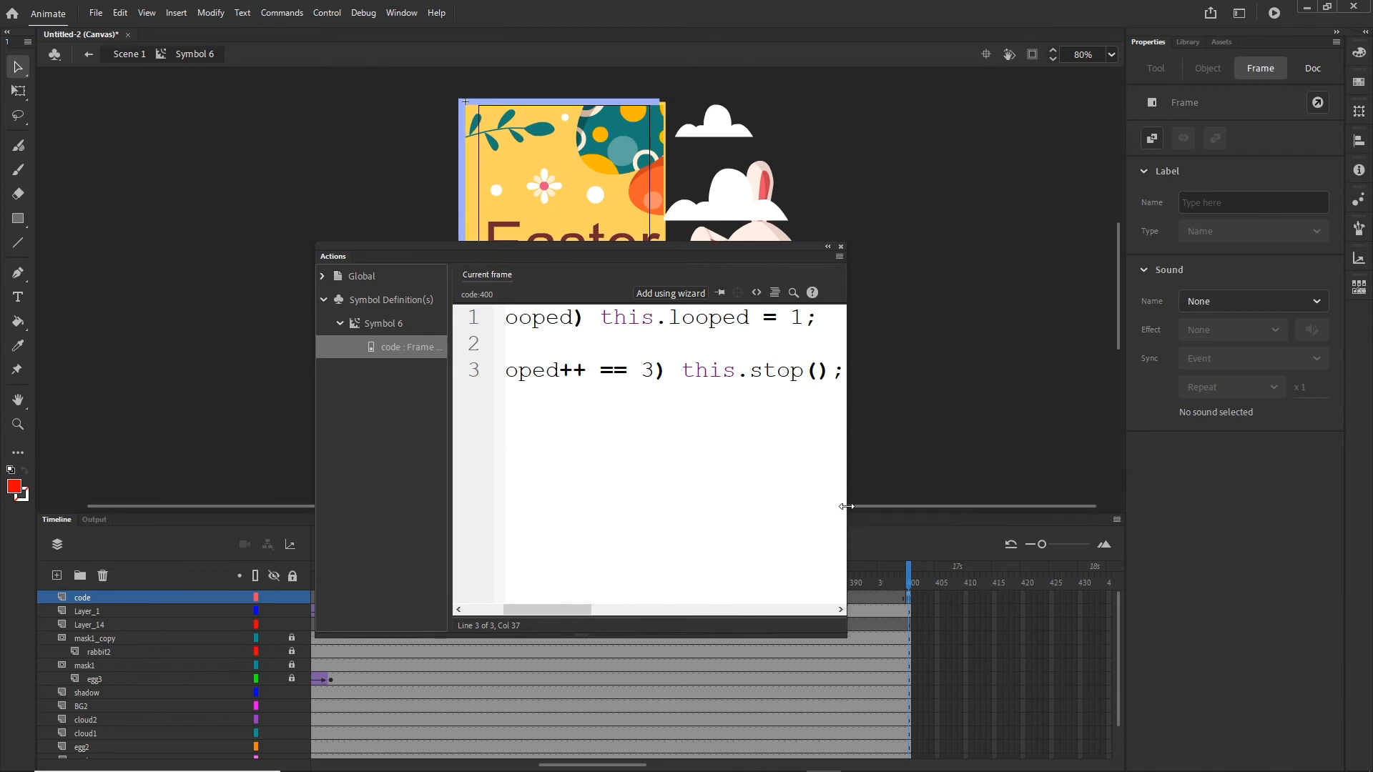
Set the loop count in the frame 400 script's second condition to 2 and collapse the script editor.
{"action": "left_click_drag", "start_coordinate": [848, 505], "coordinate": [1141, 510]}
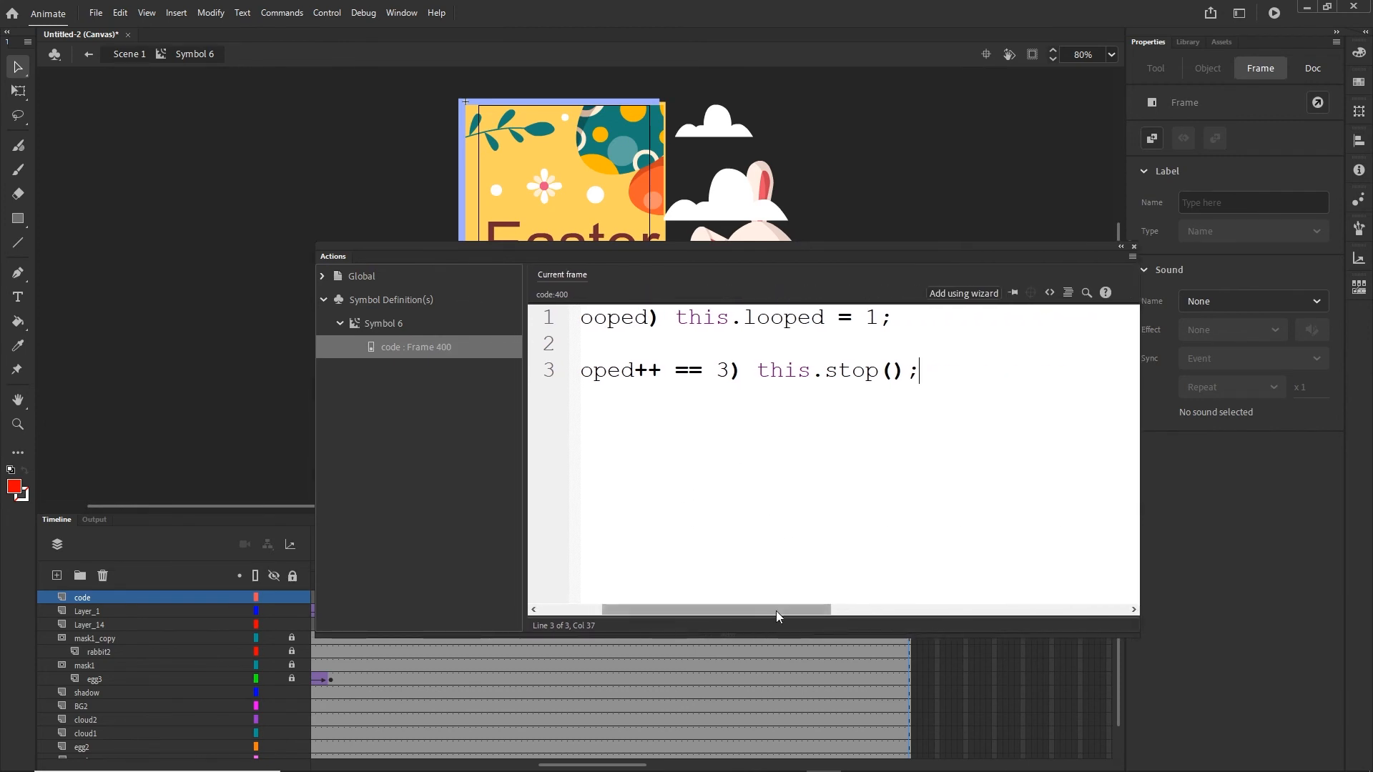
{"action": "left_click_drag", "start_coordinate": [778, 609], "coordinate": [716, 609]}
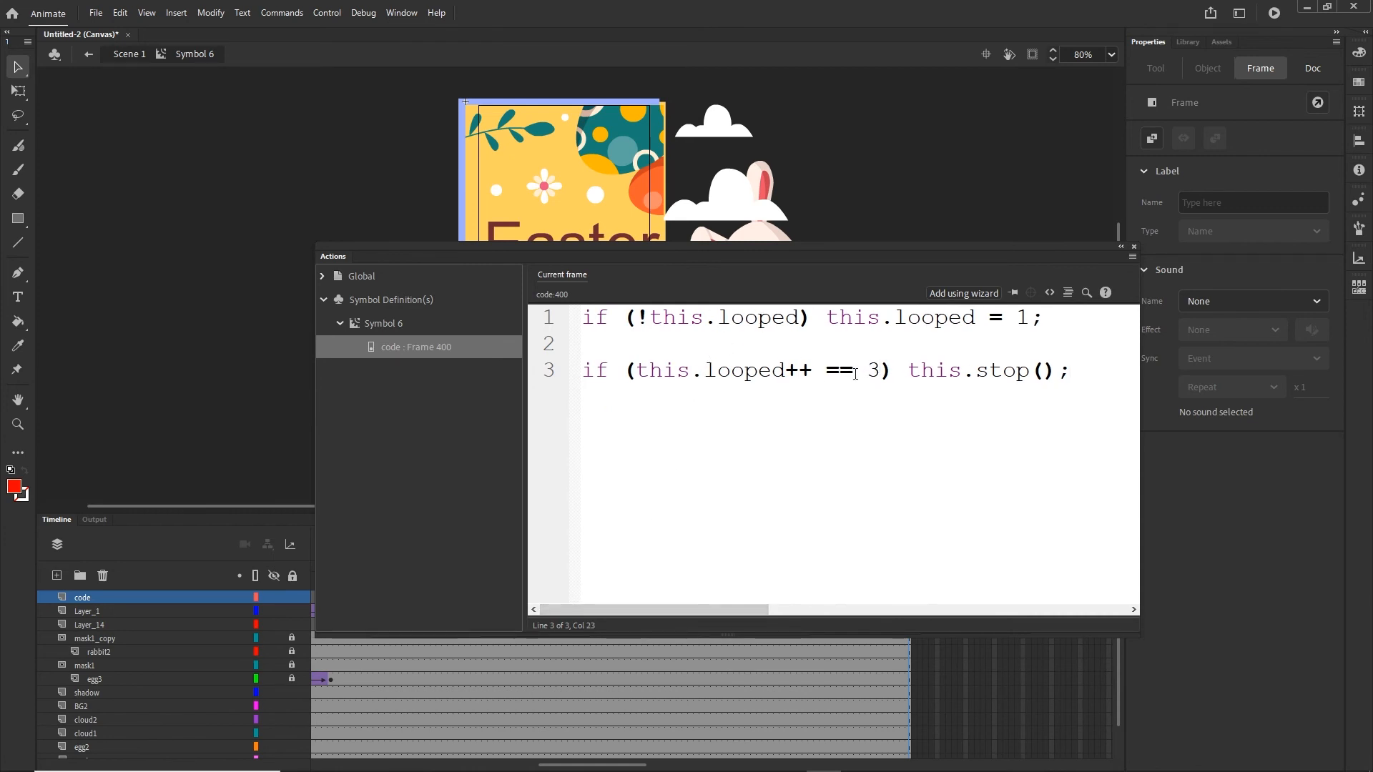
{"action": "key", "text": "BackSpace"}
{"action": "type", "text": "2"}
{"action": "left_click", "coordinate": [1120, 247]}
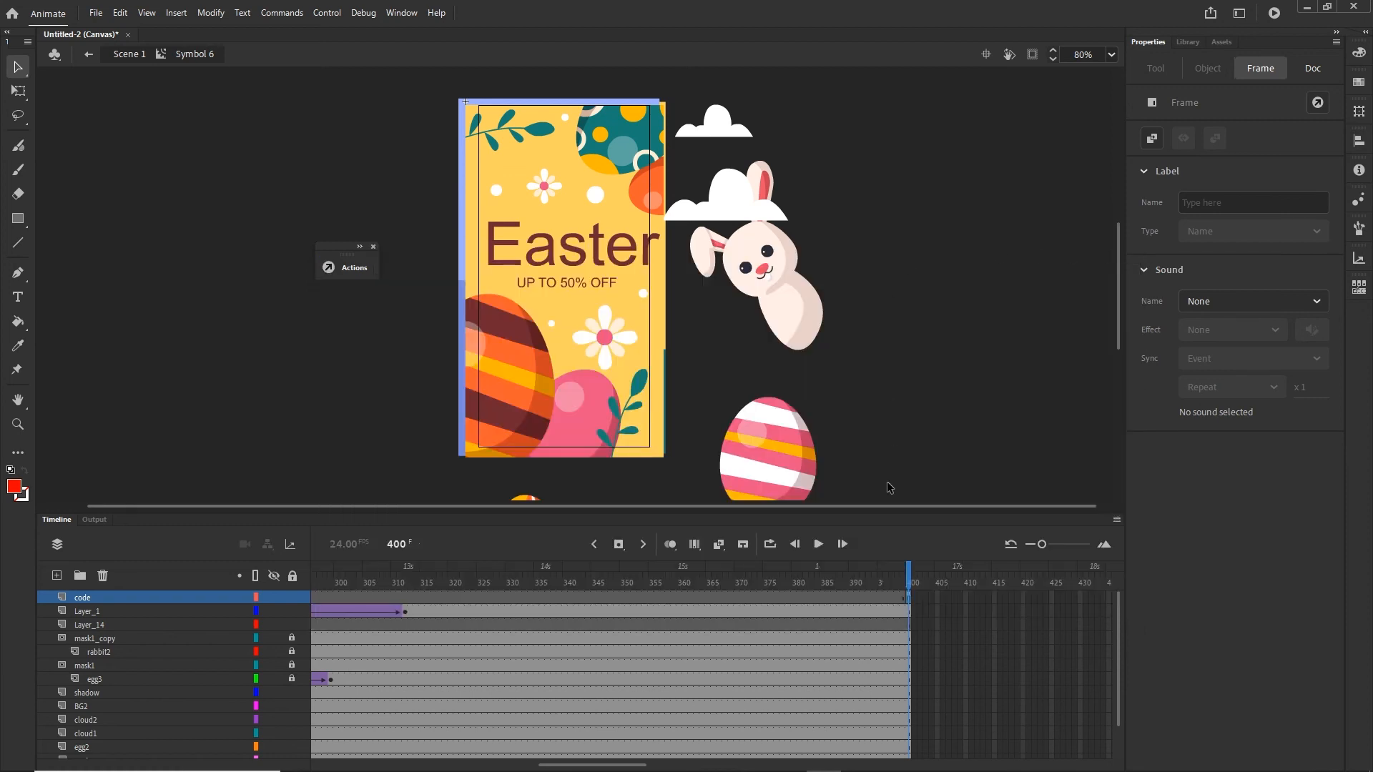
Test the looping movie in the browser, then return to the Animate timeline.
{"action": "left_click_drag", "start_coordinate": [909, 577], "coordinate": [297, 619]}
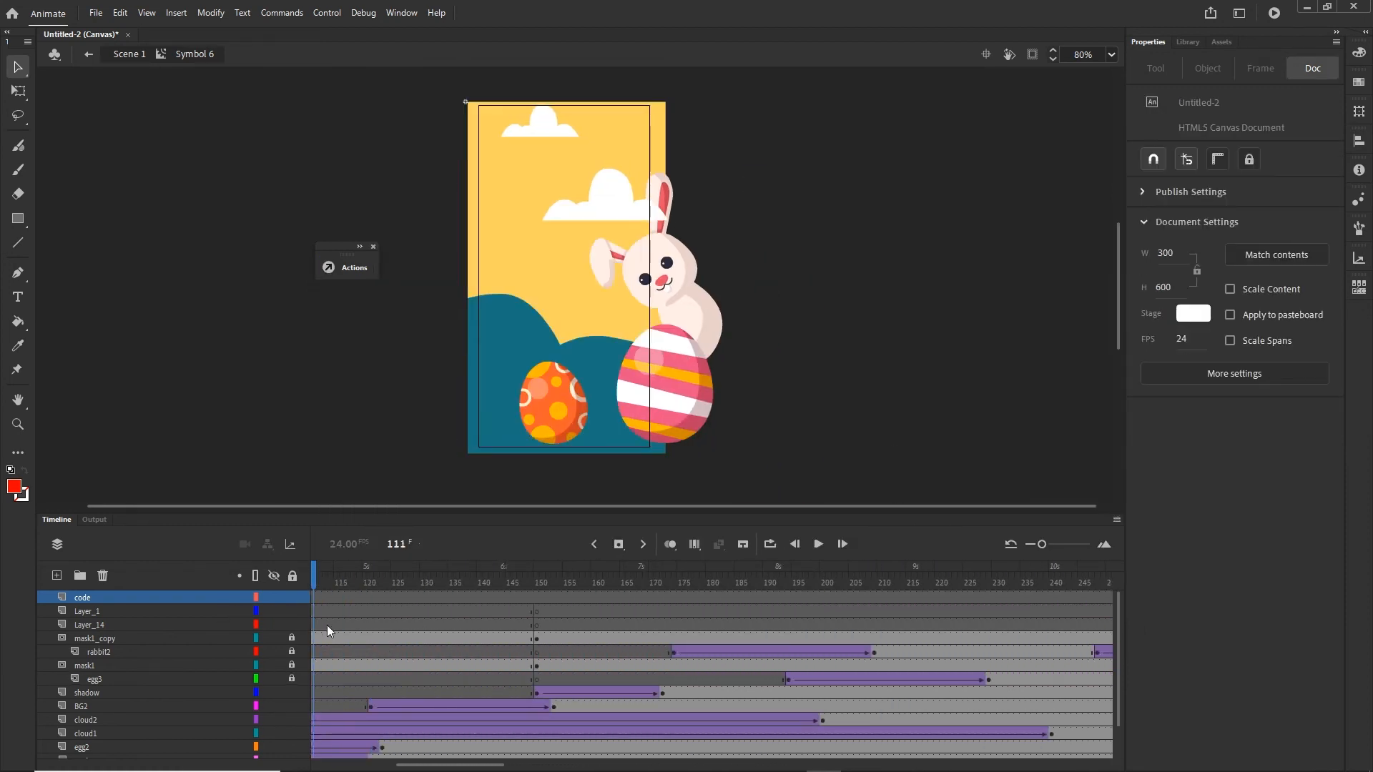
{"action": "key", "text": "ctrl+Return"}
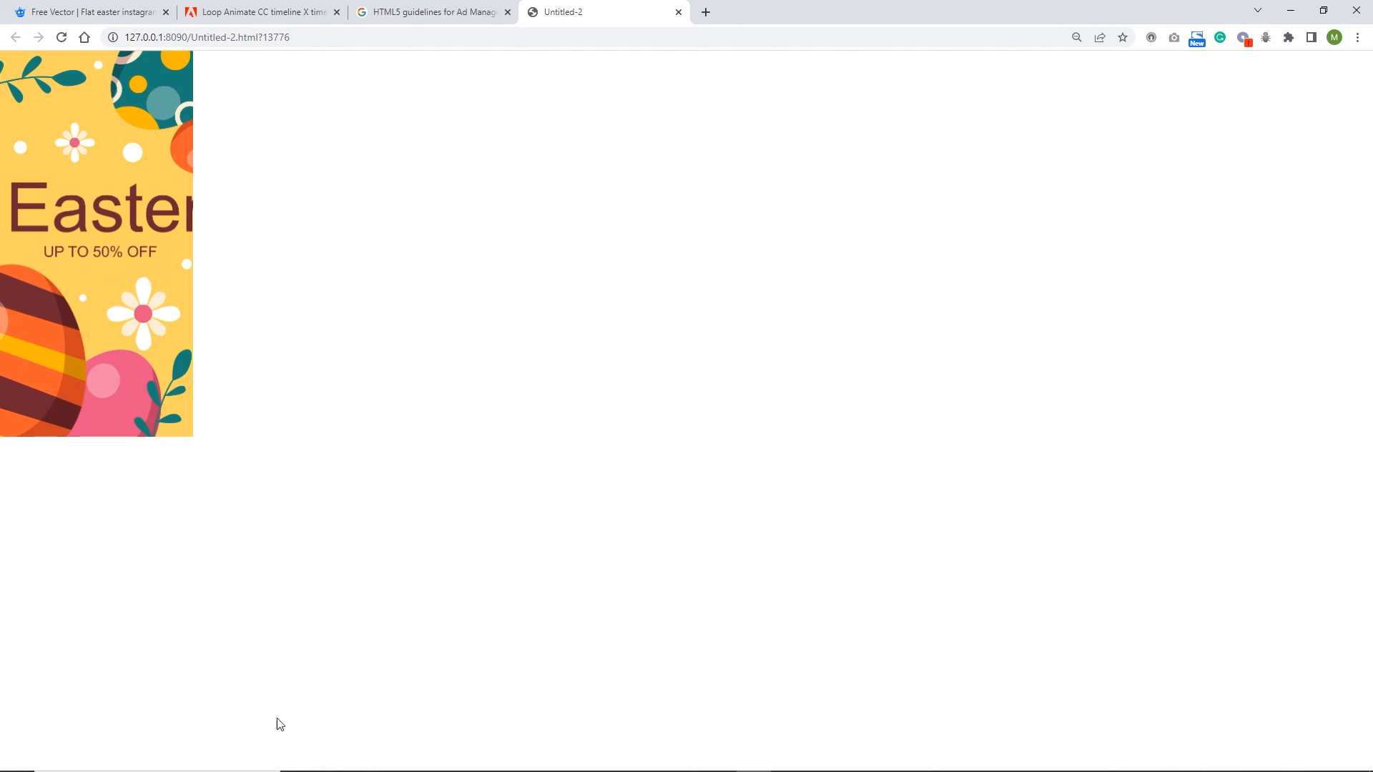
{"action": "mouse_move", "coordinate": [669, 770]}
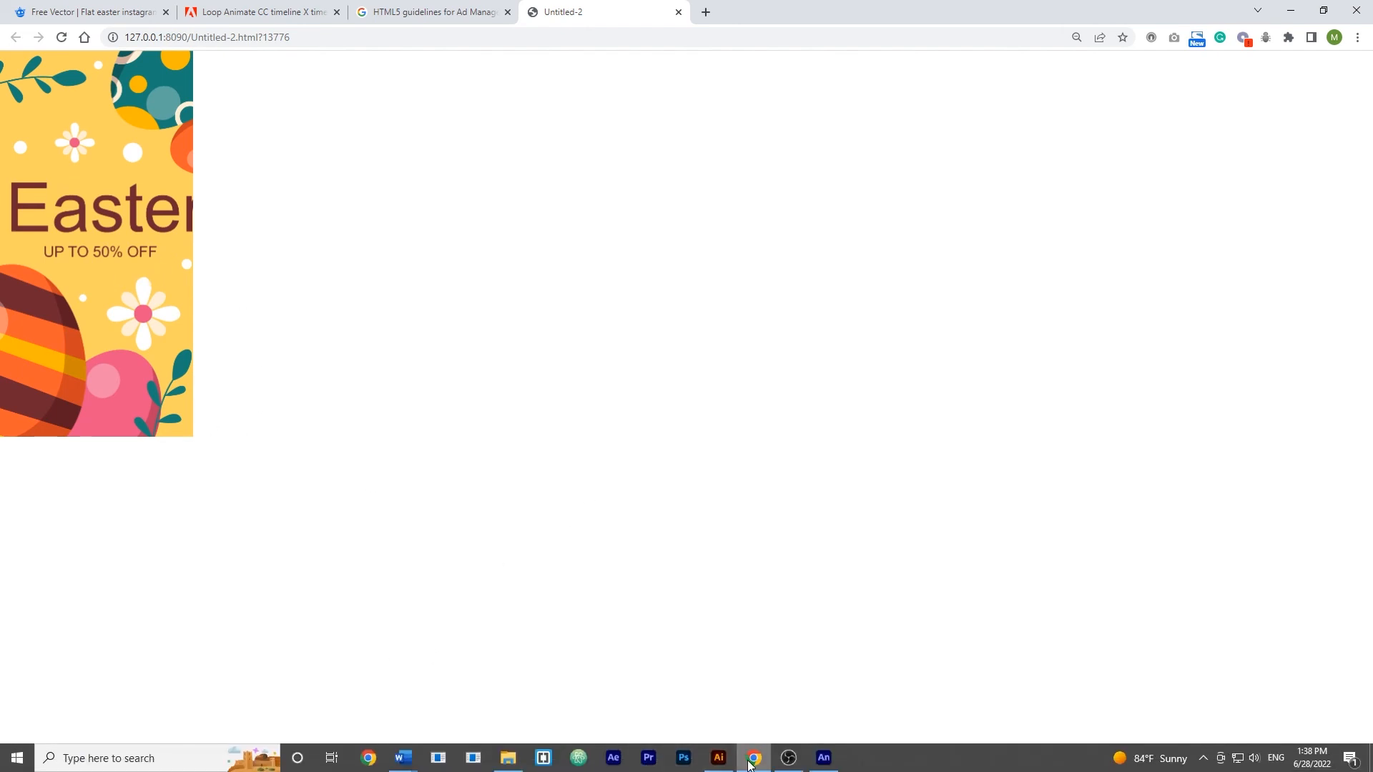
{"action": "left_click", "coordinate": [824, 757]}
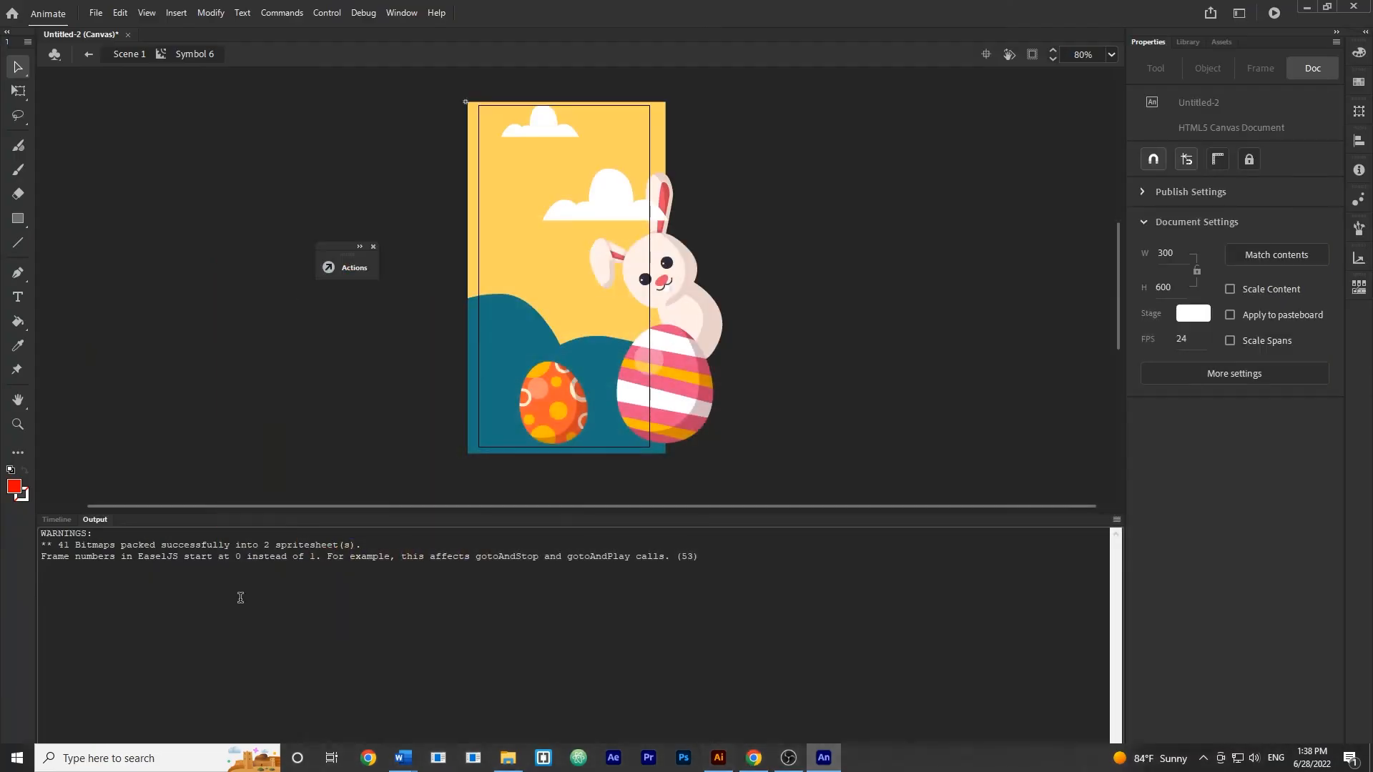
{"action": "left_click", "coordinate": [57, 520]}
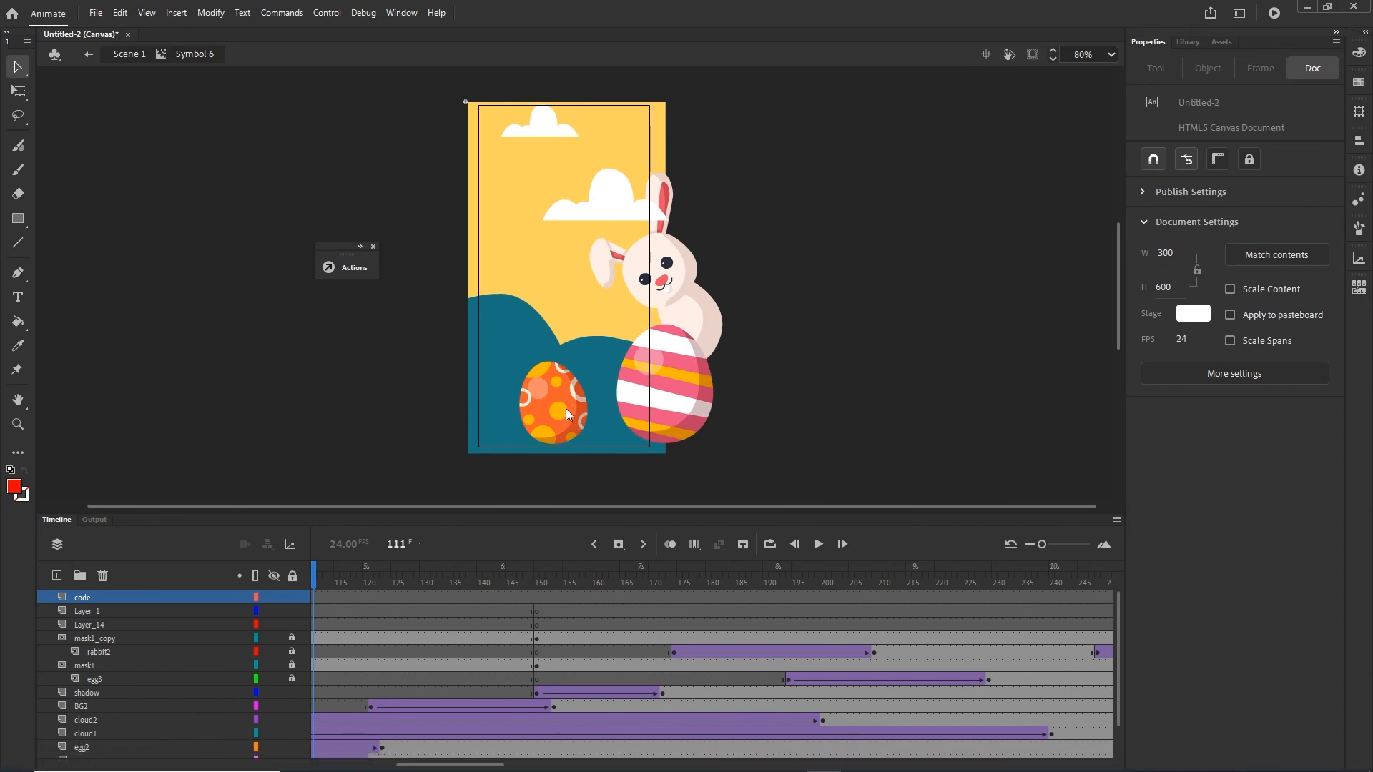
Start saving the document and create a folder named animate inside the tutorial folder.
{"action": "key", "text": "ctrl+s"}
{"action": "left_click", "coordinate": [213, 41]}
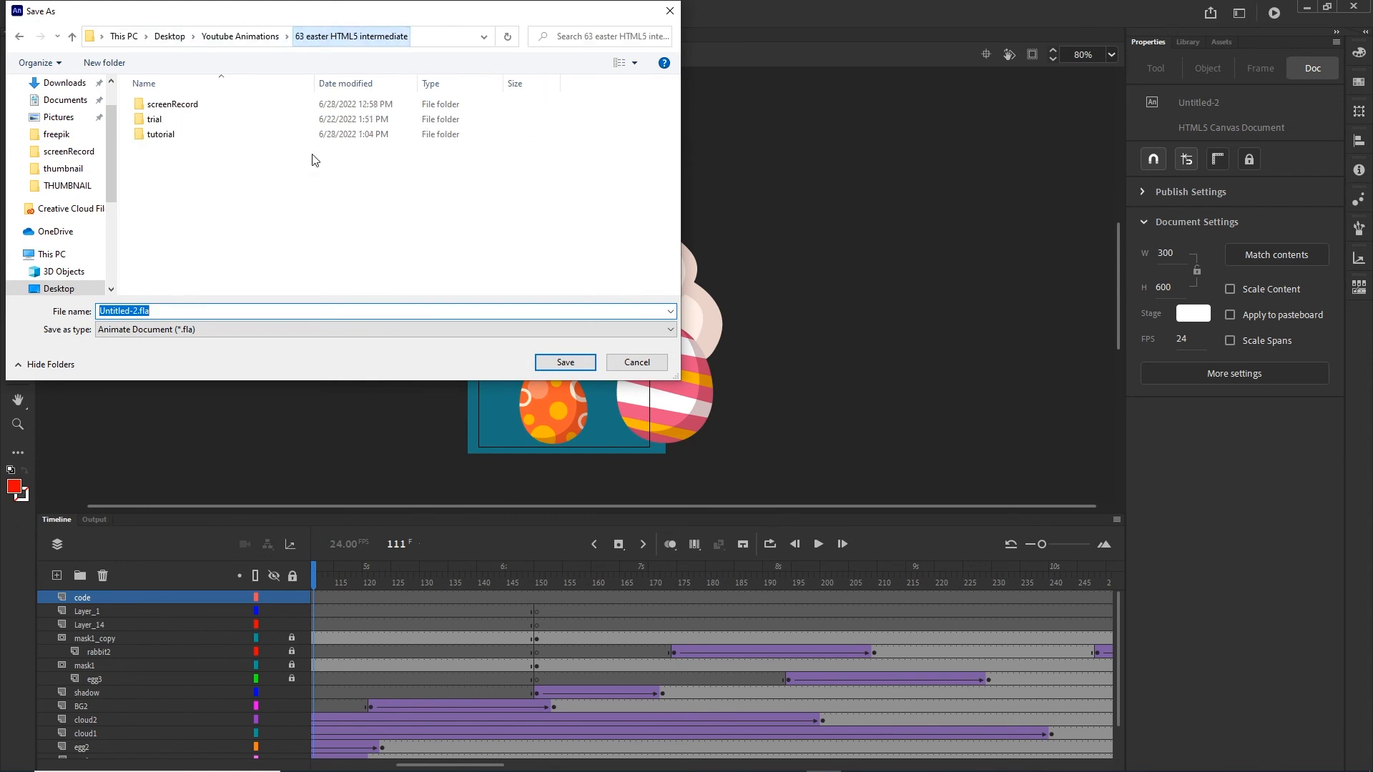
{"action": "left_click", "coordinate": [172, 136]}
{"action": "right_click", "coordinate": [181, 188]}
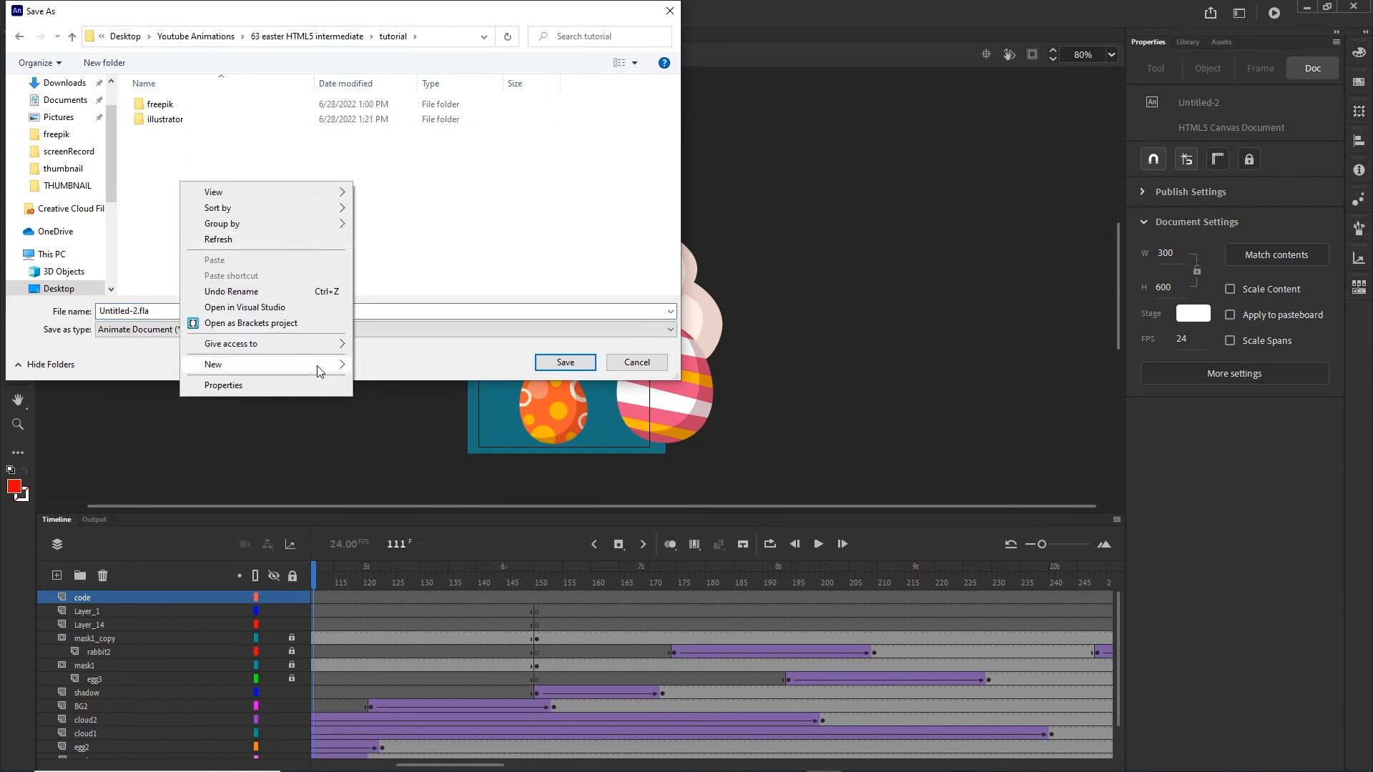
{"action": "mouse_move", "coordinate": [322, 368]}
{"action": "left_click", "coordinate": [383, 366]}
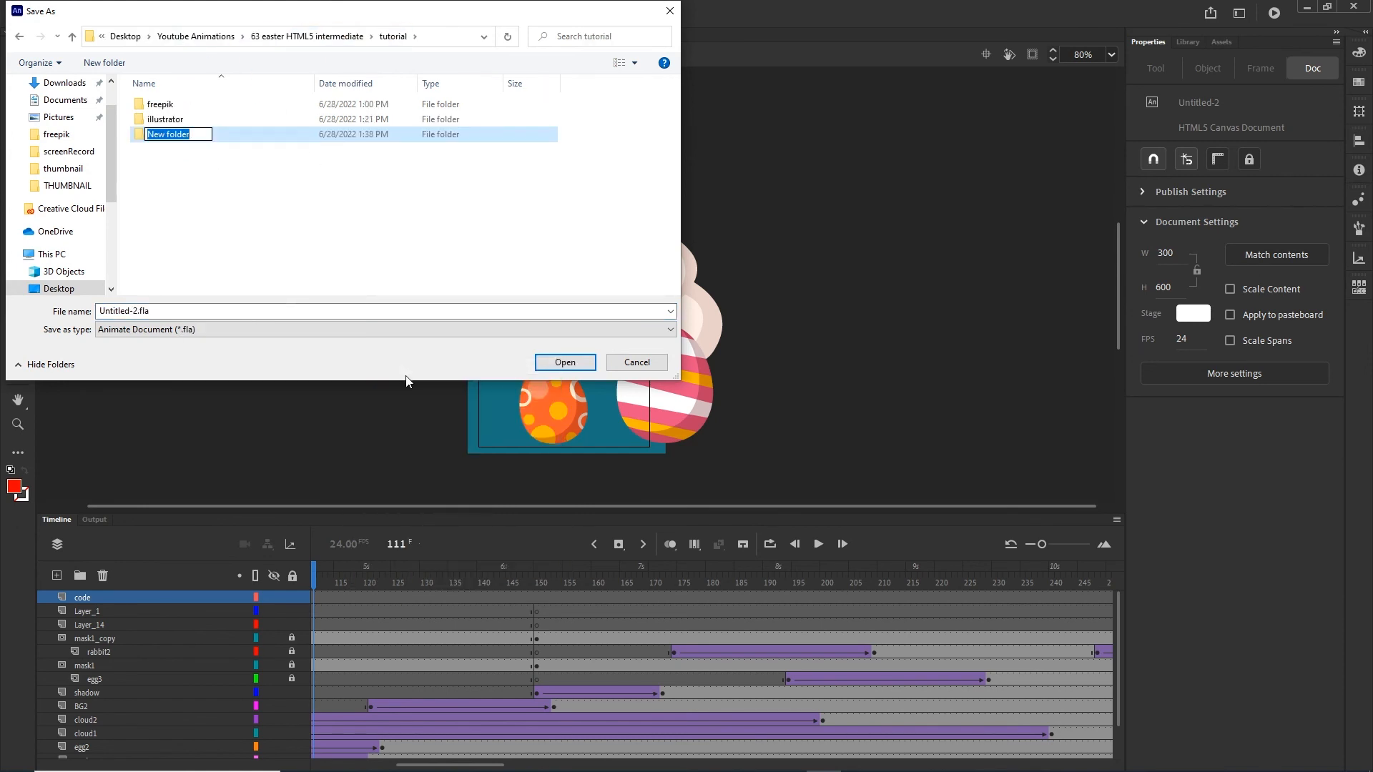
{"action": "type", "text": "animate"}
{"action": "key", "text": "Return"}
Save the document as easter in the new animate folder.
{"action": "left_click", "coordinate": [153, 108]}
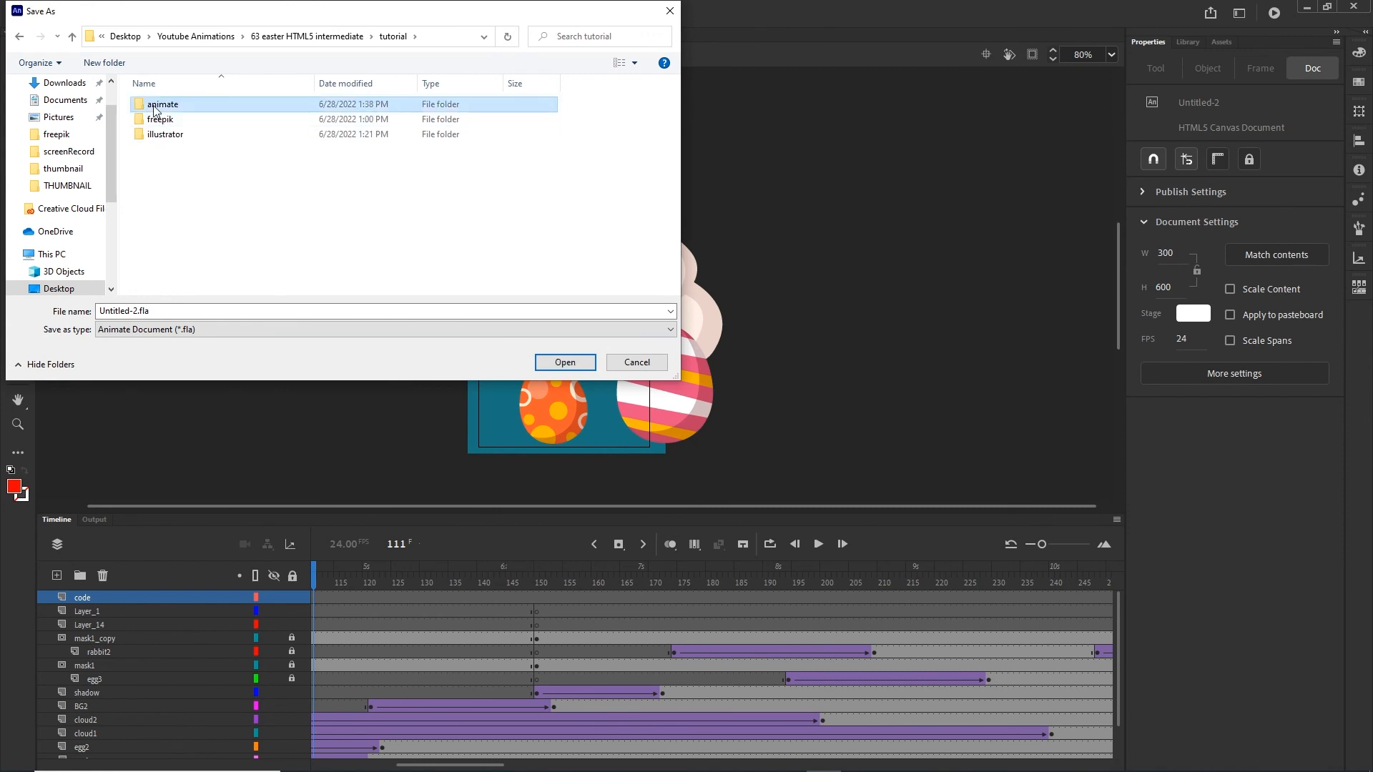
{"action": "double_click", "coordinate": [154, 109]}
{"action": "left_click", "coordinate": [226, 311]}
{"action": "key", "text": "ctrl+a"}
{"action": "type", "text": "e"}
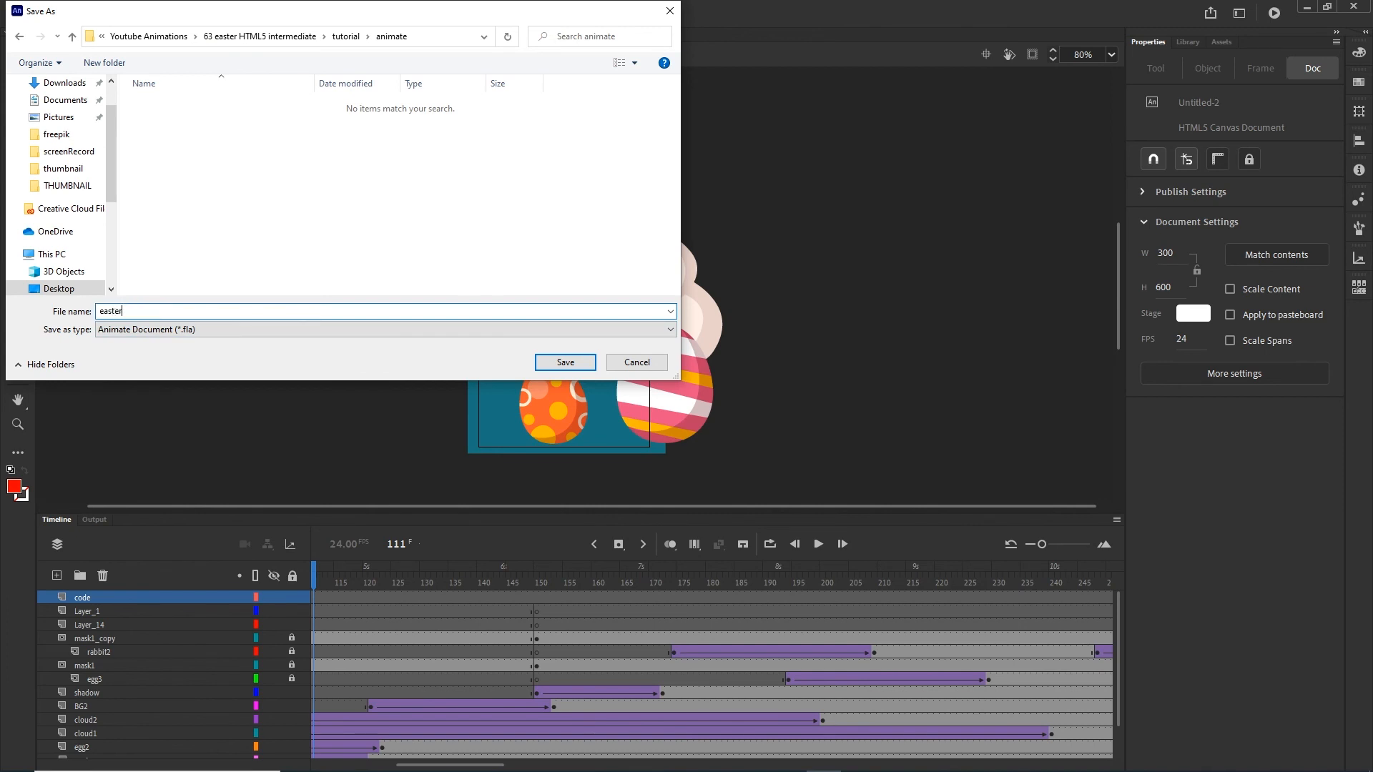
{"action": "left_click", "coordinate": [565, 362]}
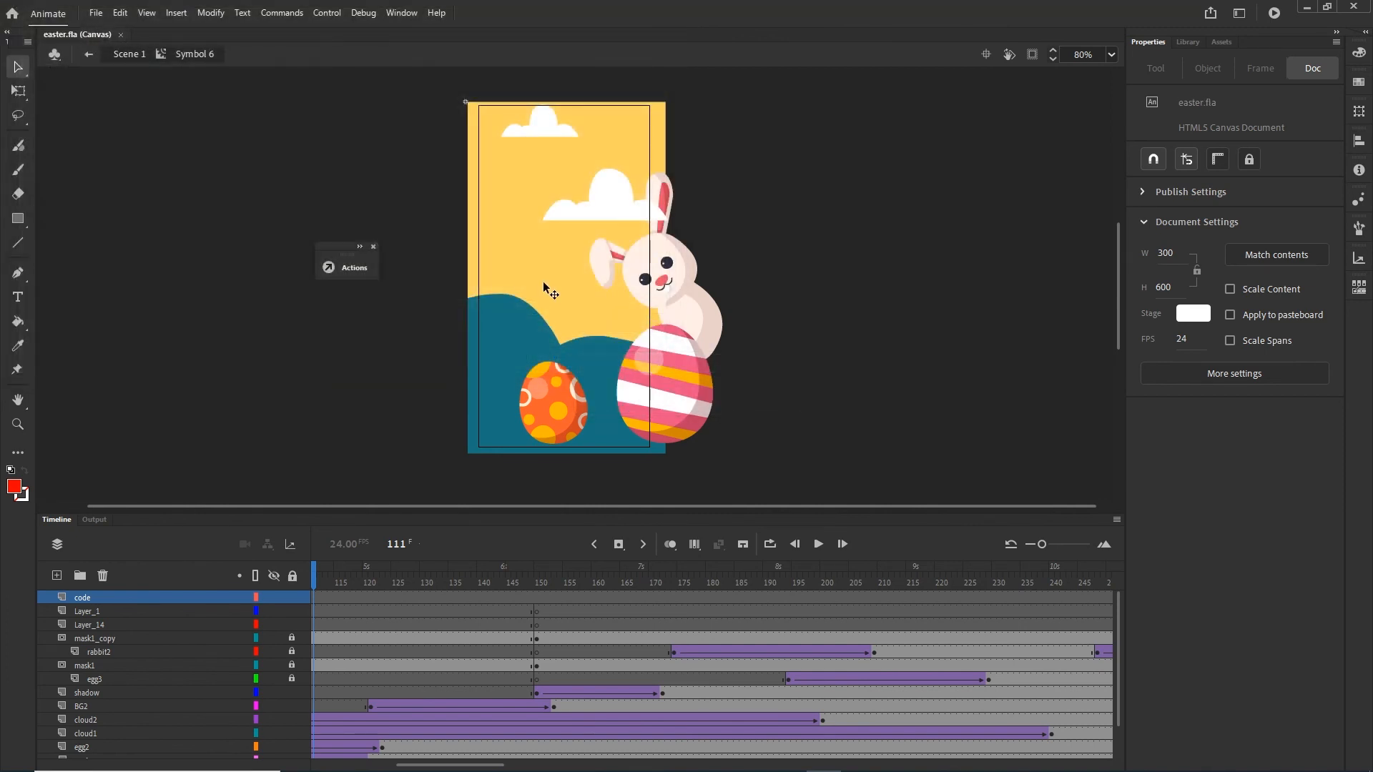
Switch to File Explorer and examine the contents of the animate folder under 63 easter HTML5 intermediate, then return to Animate.
{"action": "left_click", "coordinate": [507, 758]}
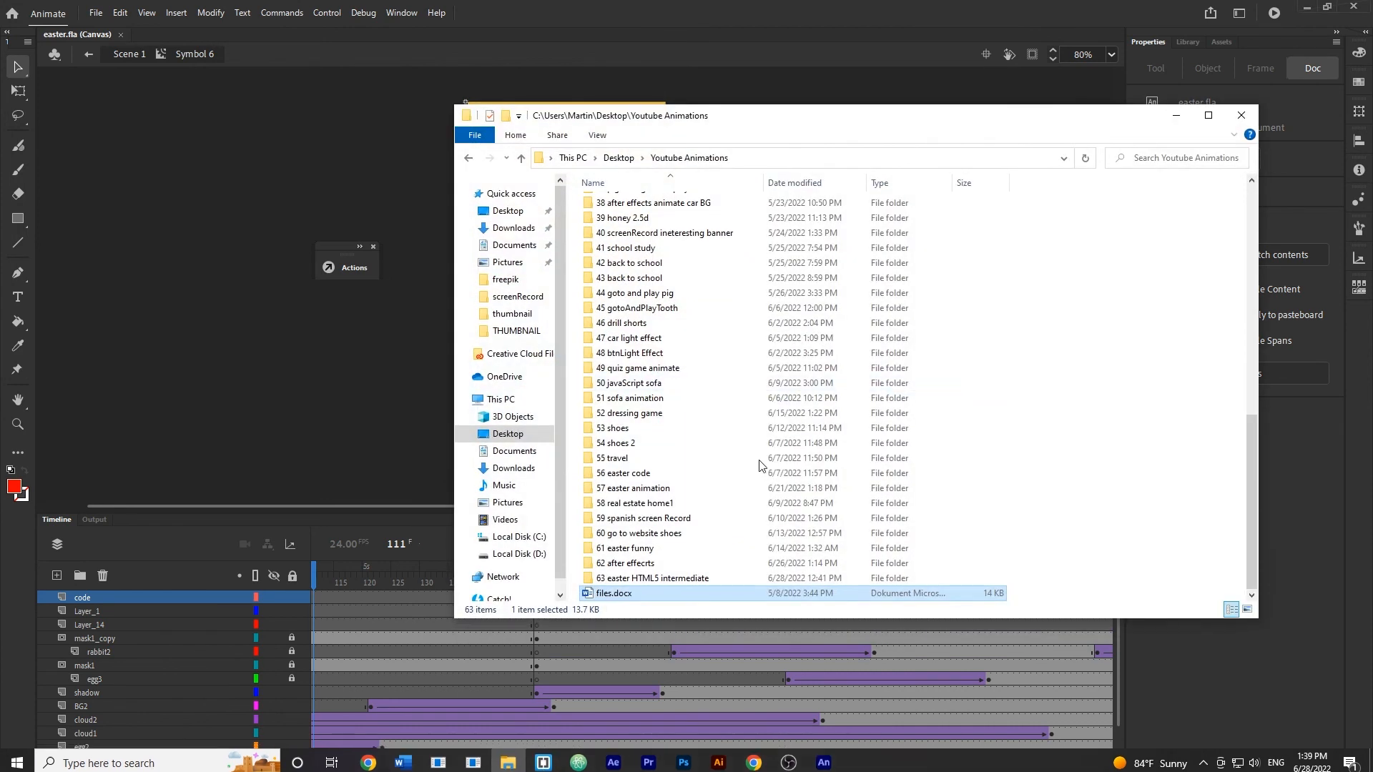
{"action": "double_click", "coordinate": [683, 581]}
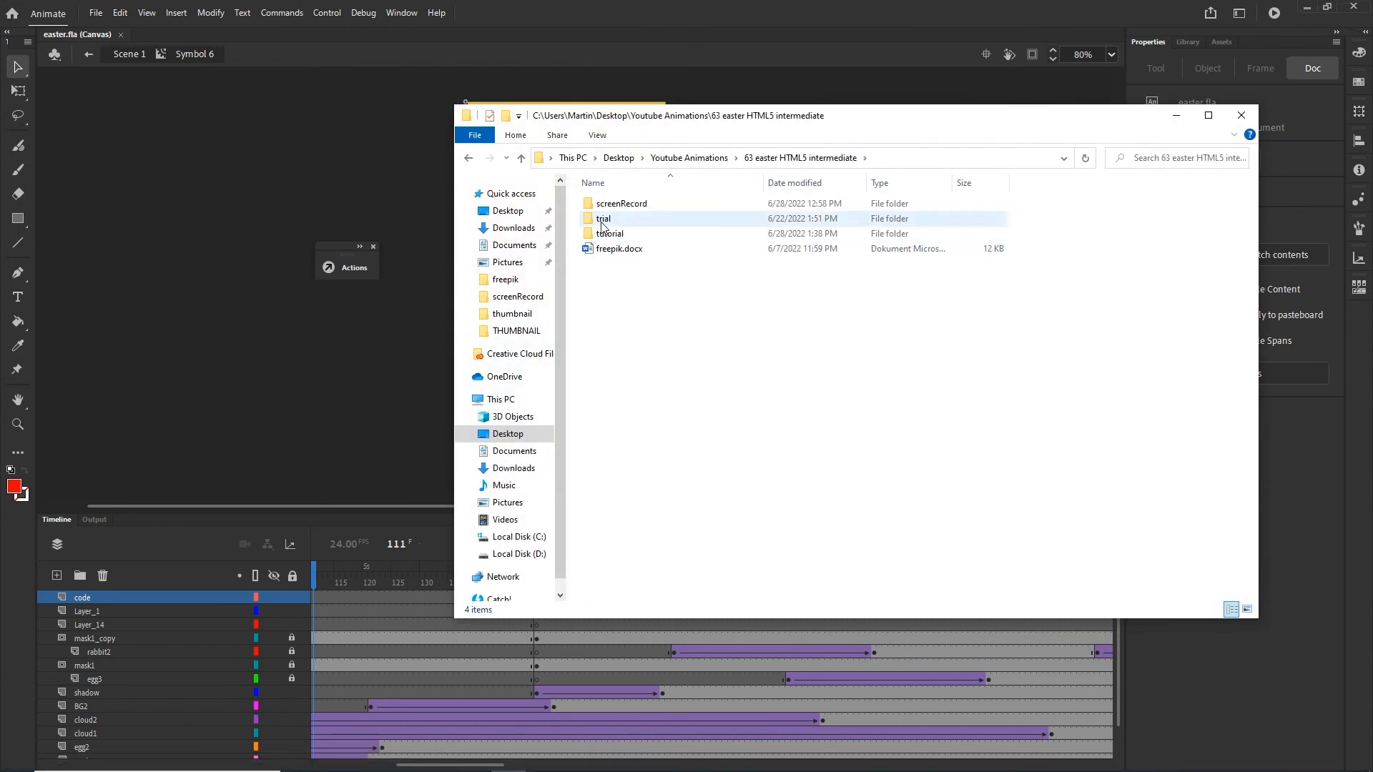
{"action": "left_click", "coordinate": [607, 238]}
{"action": "double_click", "coordinate": [609, 236]}
{"action": "double_click", "coordinate": [622, 205]}
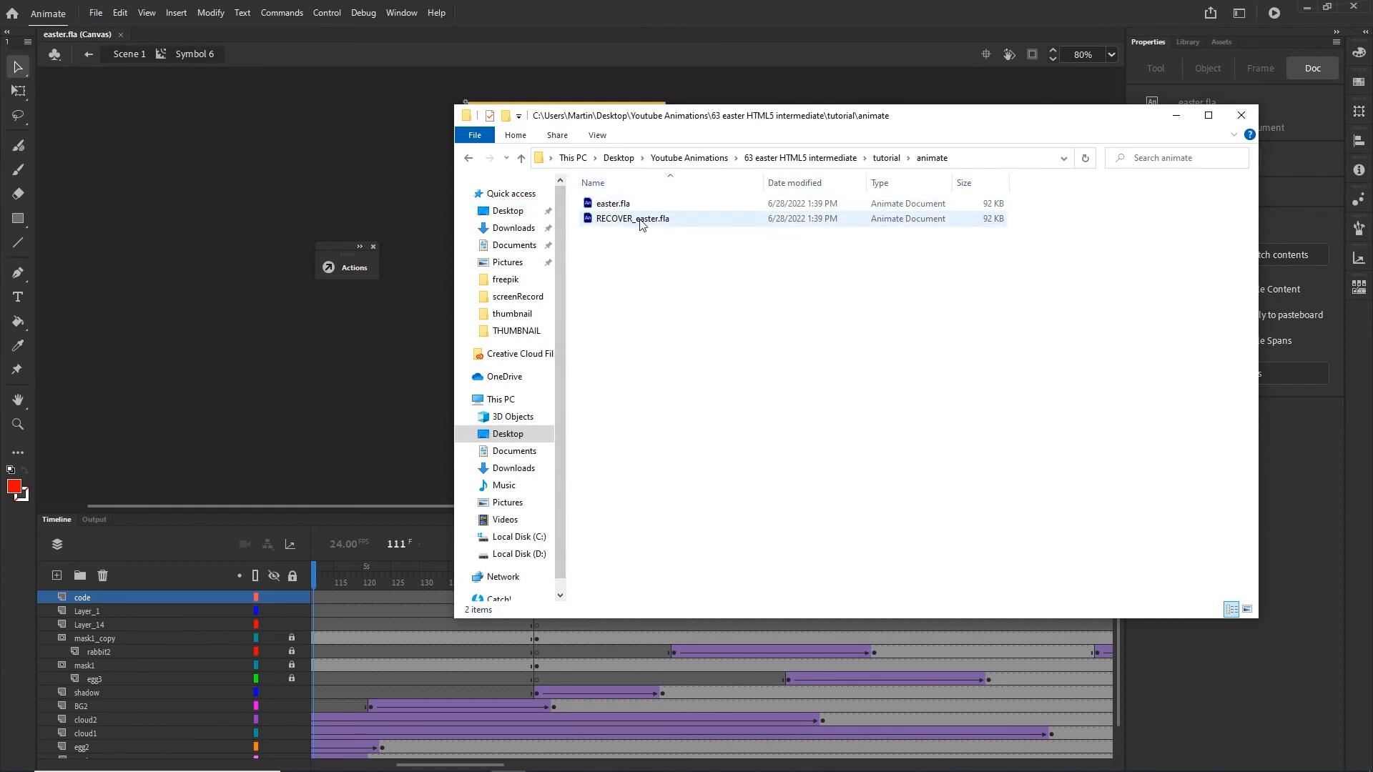
{"action": "left_click", "coordinate": [1175, 115]}
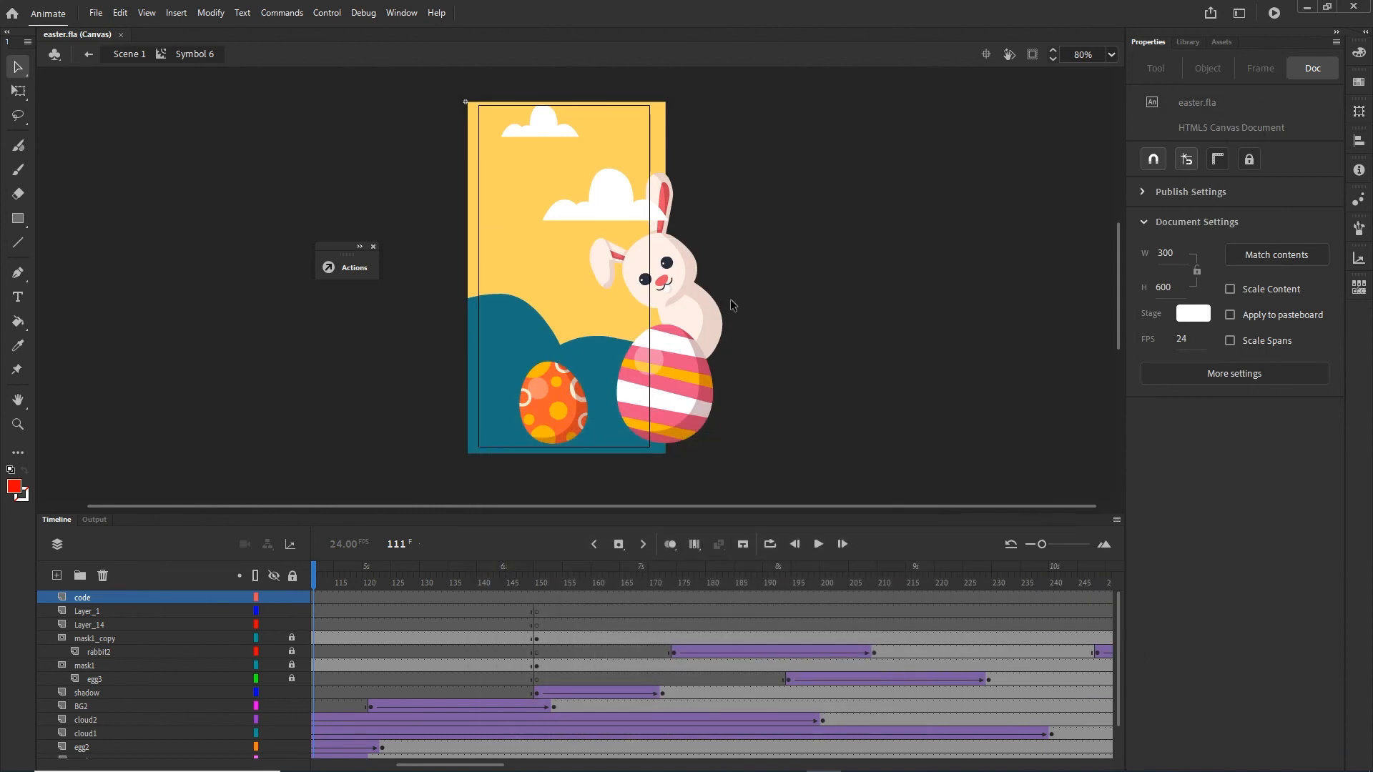
Test the saved easter movie in the browser.
{"action": "key", "text": "ctrl+Return"}
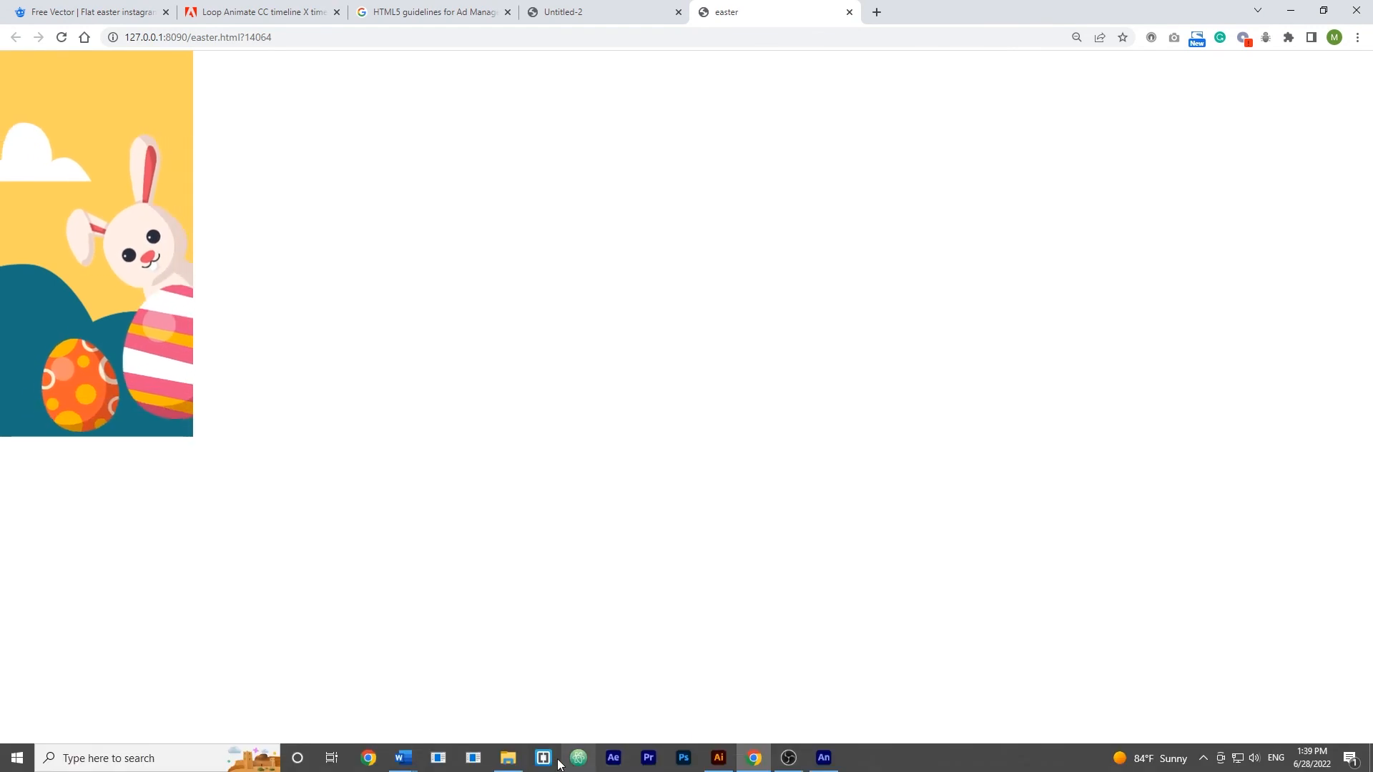
Switch to File Explorer and delete easter.html, easter.js and the images folder from the tutorial's animate folder.
{"action": "left_click", "coordinate": [556, 760]}
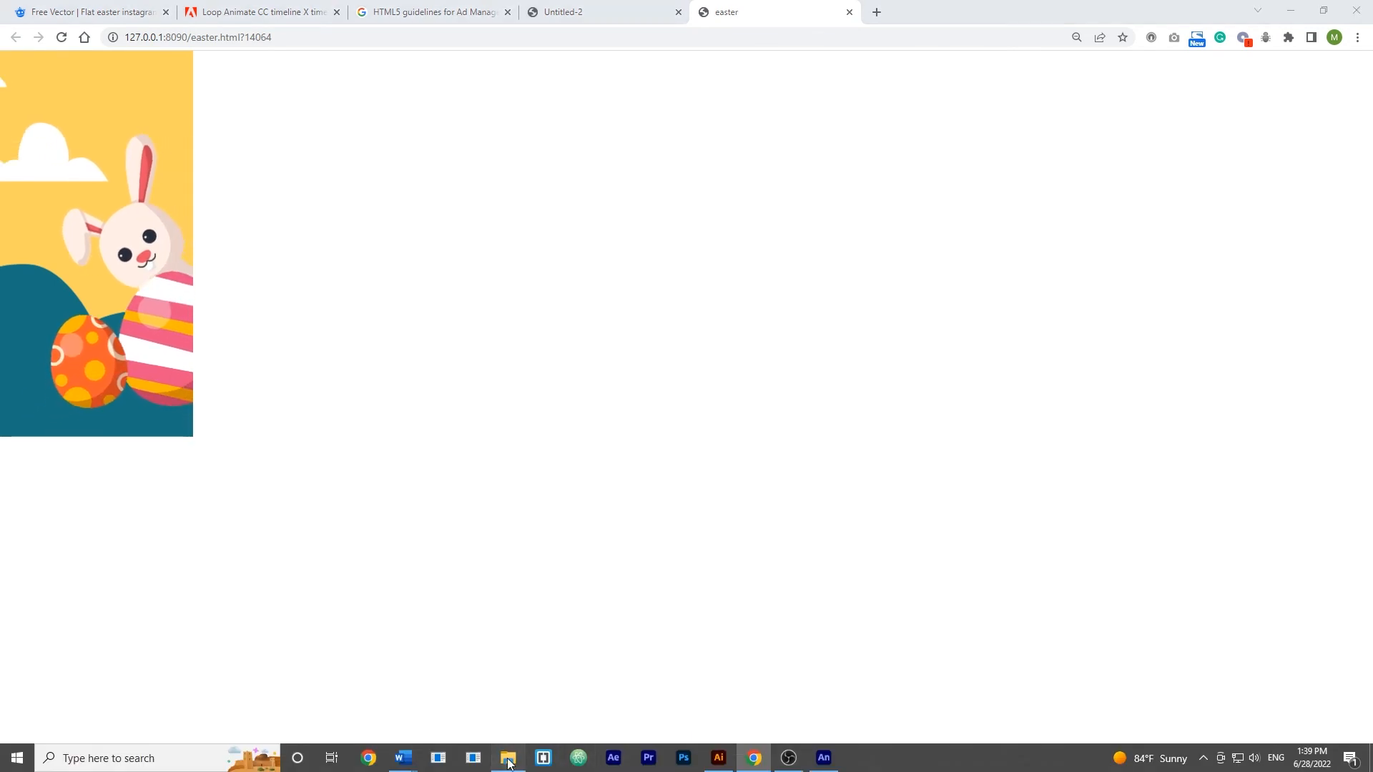
{"action": "left_click", "coordinate": [619, 250]}
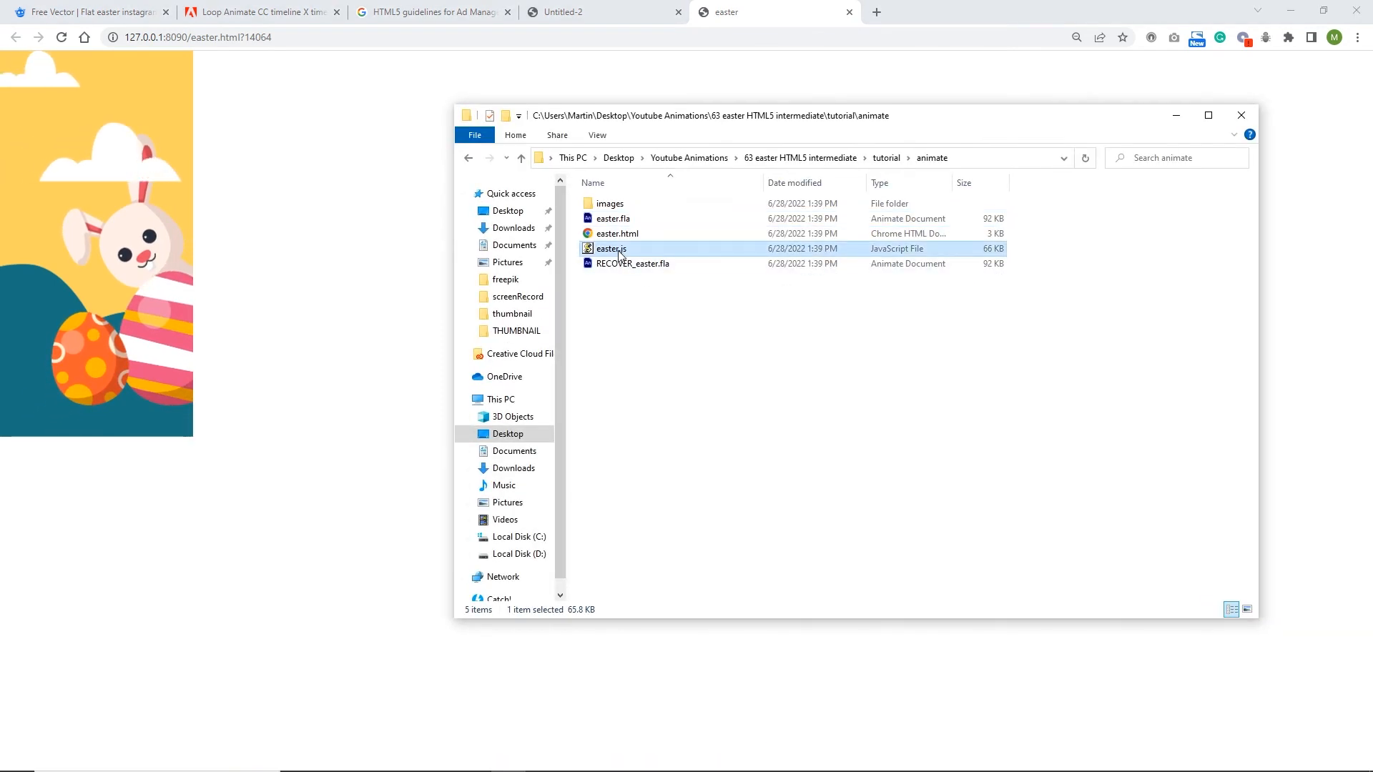
{"action": "key", "text": "Delete"}
{"action": "left_click", "coordinate": [619, 250]}
{"action": "key", "text": "Delete"}
{"action": "left_click", "coordinate": [619, 204]}
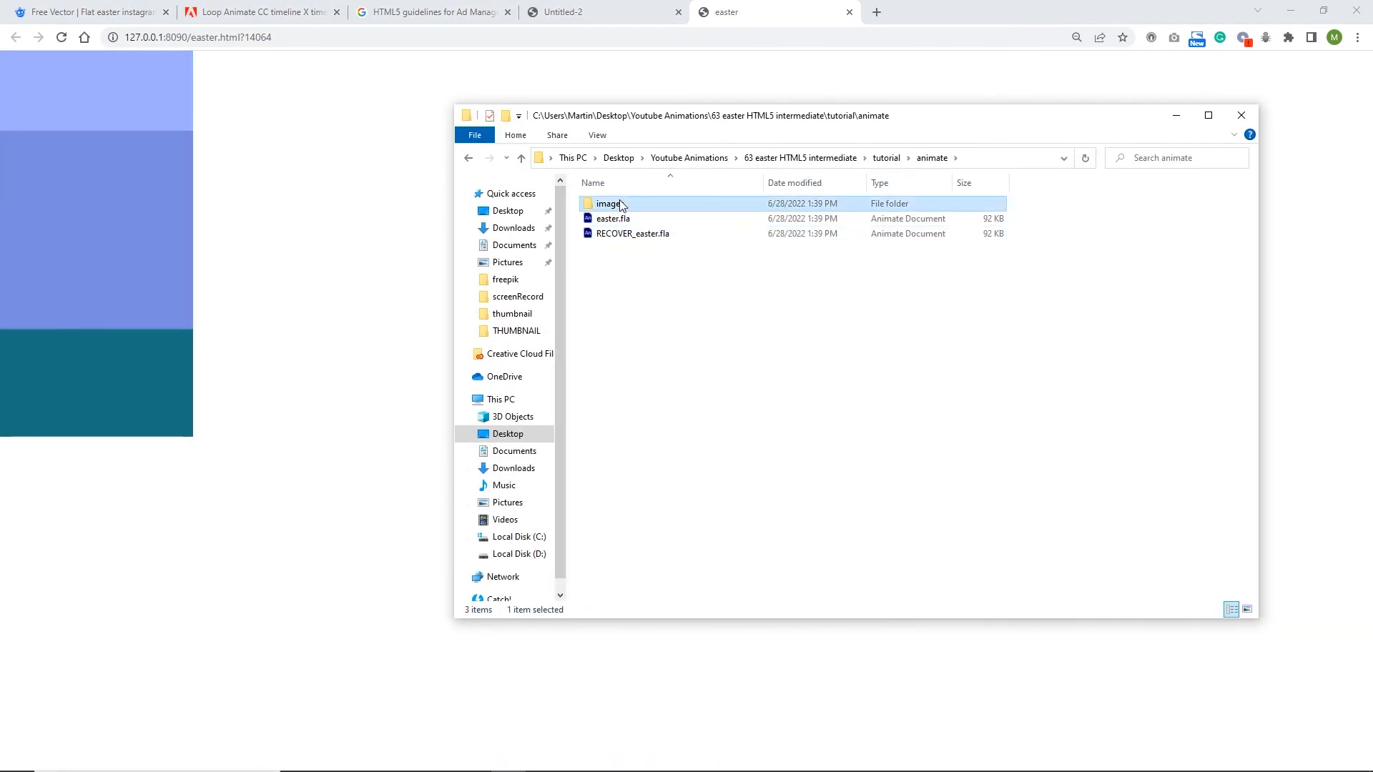
{"action": "key", "text": "Delete"}
{"action": "left_click", "coordinate": [1176, 115]}
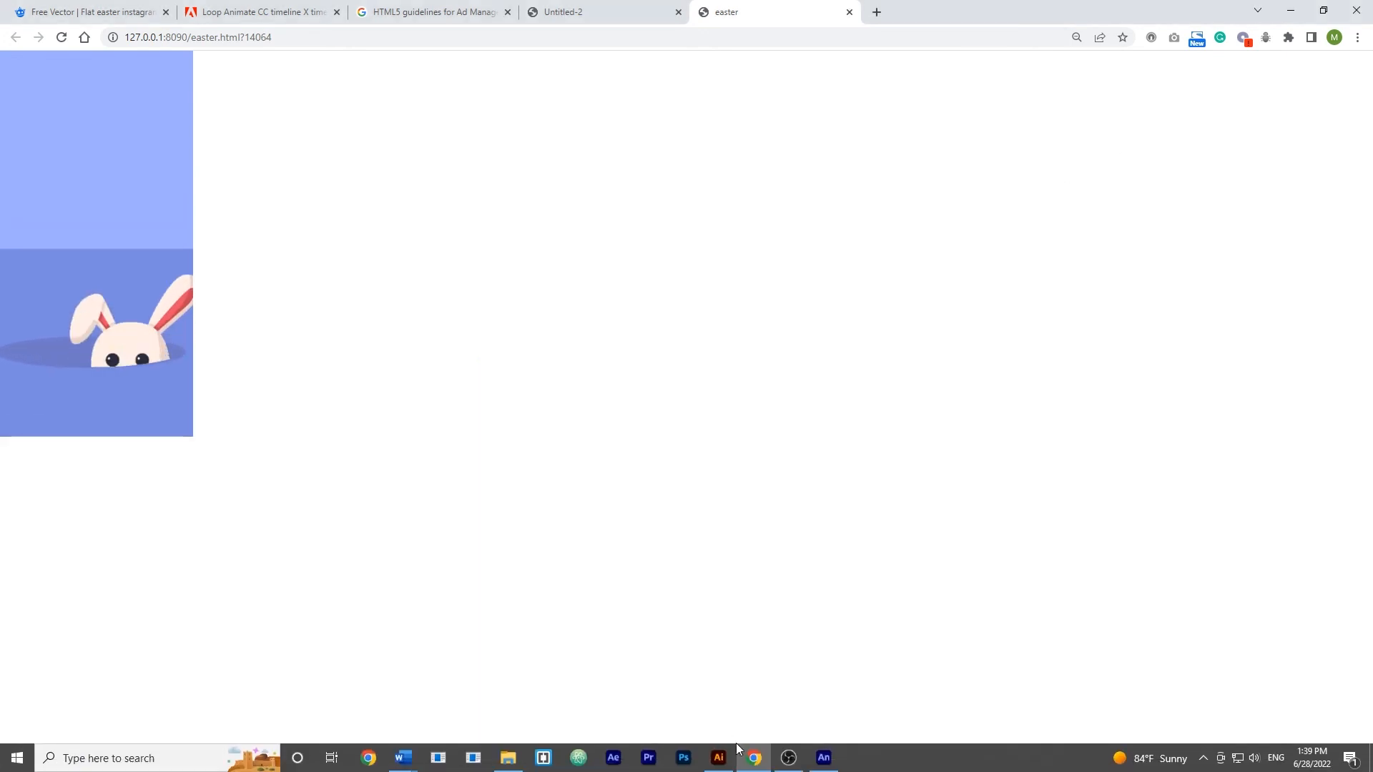
Return to Animate and, while choosing the publish destination, create a folder named index inside the tutorial's animate folder.
{"action": "left_click", "coordinate": [824, 766]}
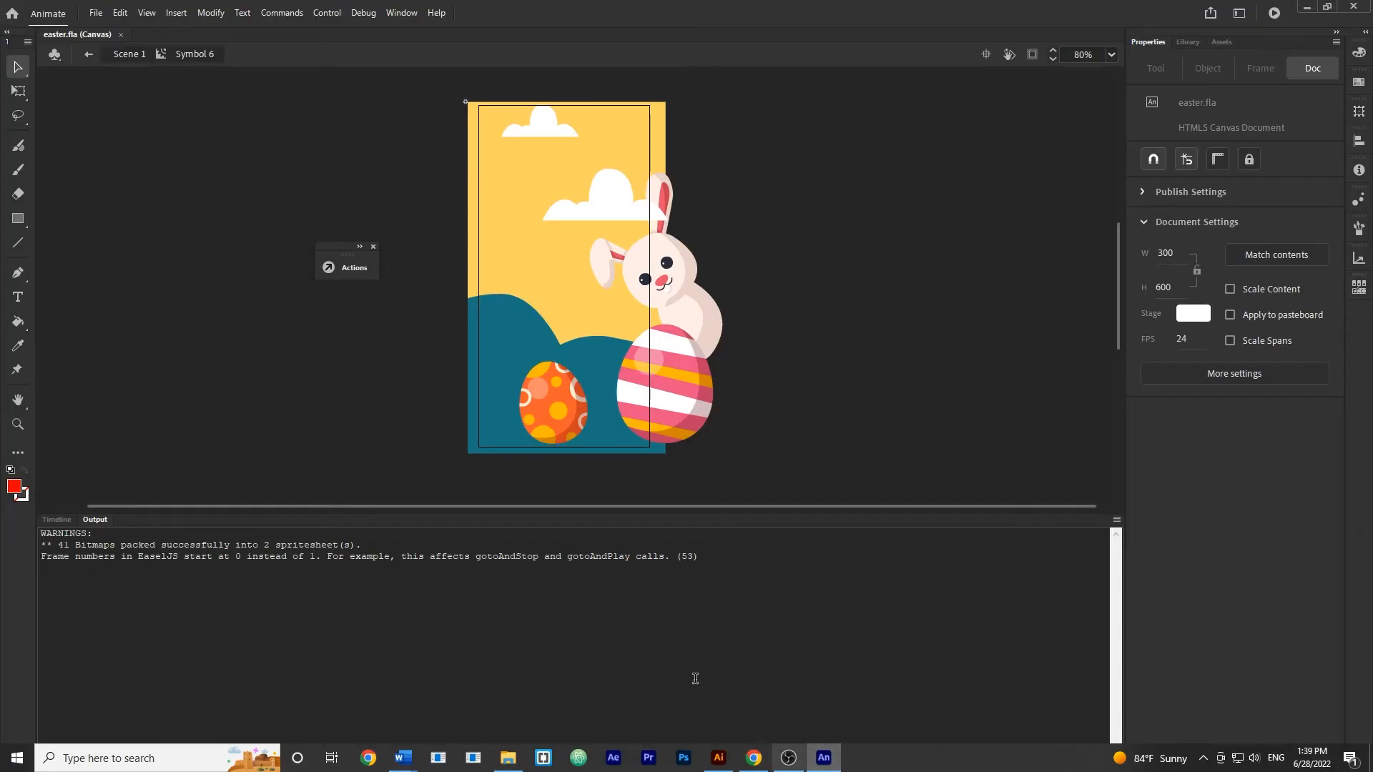
{"action": "left_click", "coordinate": [96, 12]}
{"action": "left_click", "coordinate": [175, 280]}
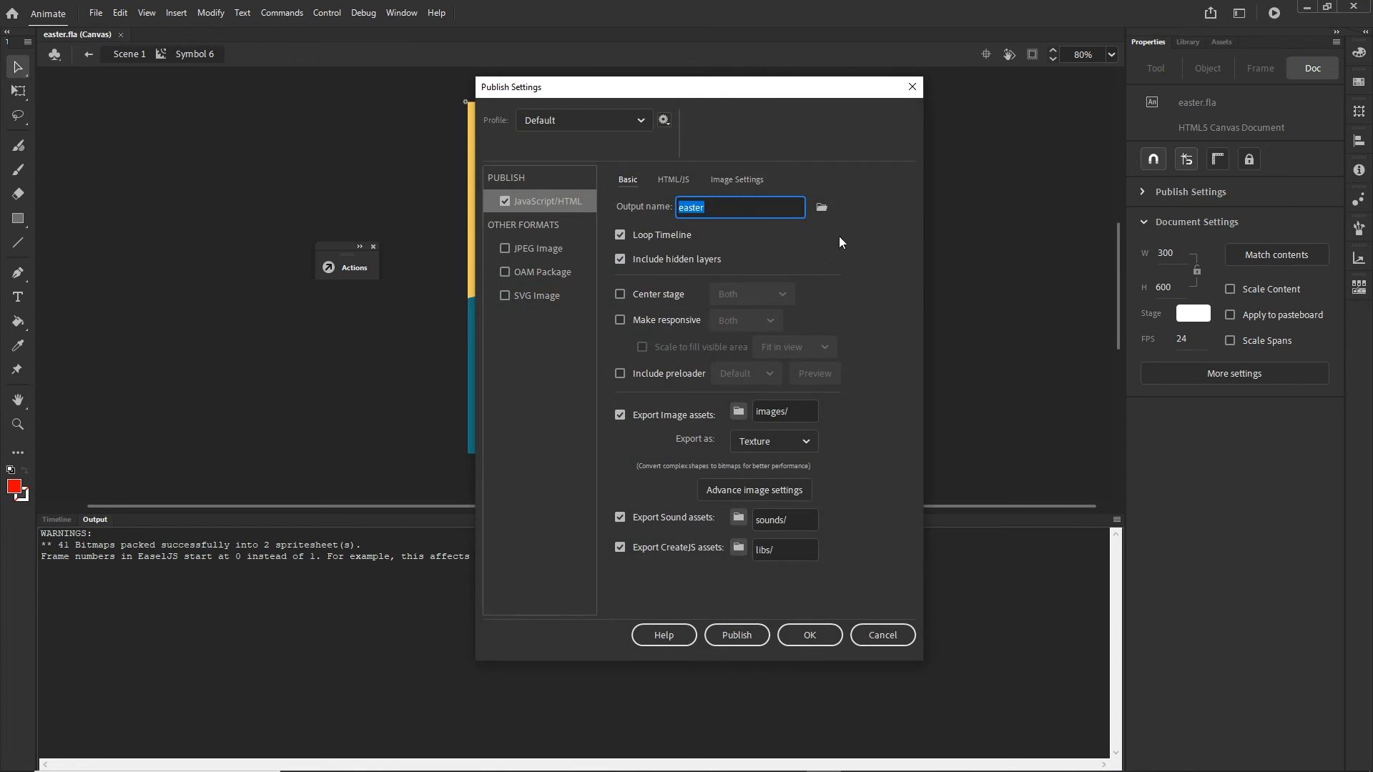
{"action": "left_click", "coordinate": [822, 207]}
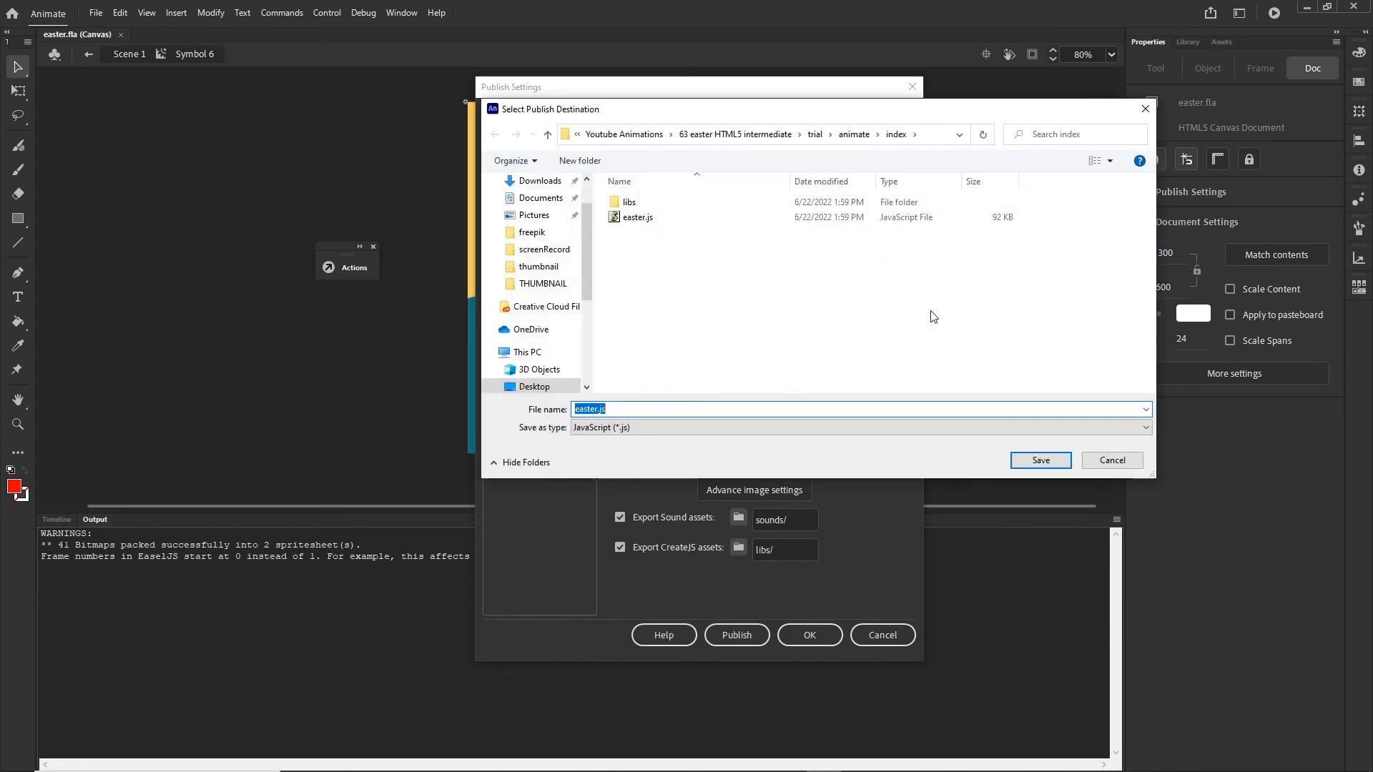
{"action": "left_click", "coordinate": [767, 136]}
{"action": "double_click", "coordinate": [665, 232]}
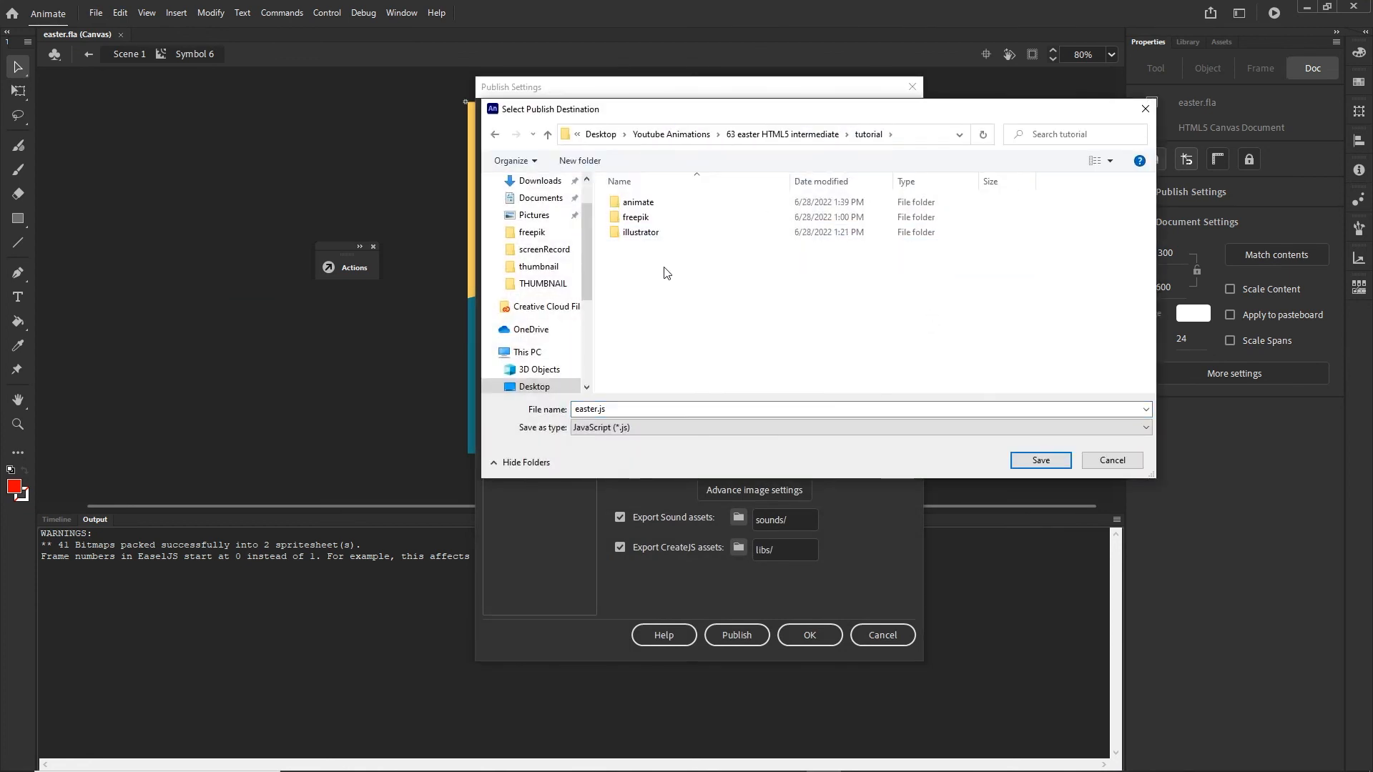
{"action": "double_click", "coordinate": [650, 206]}
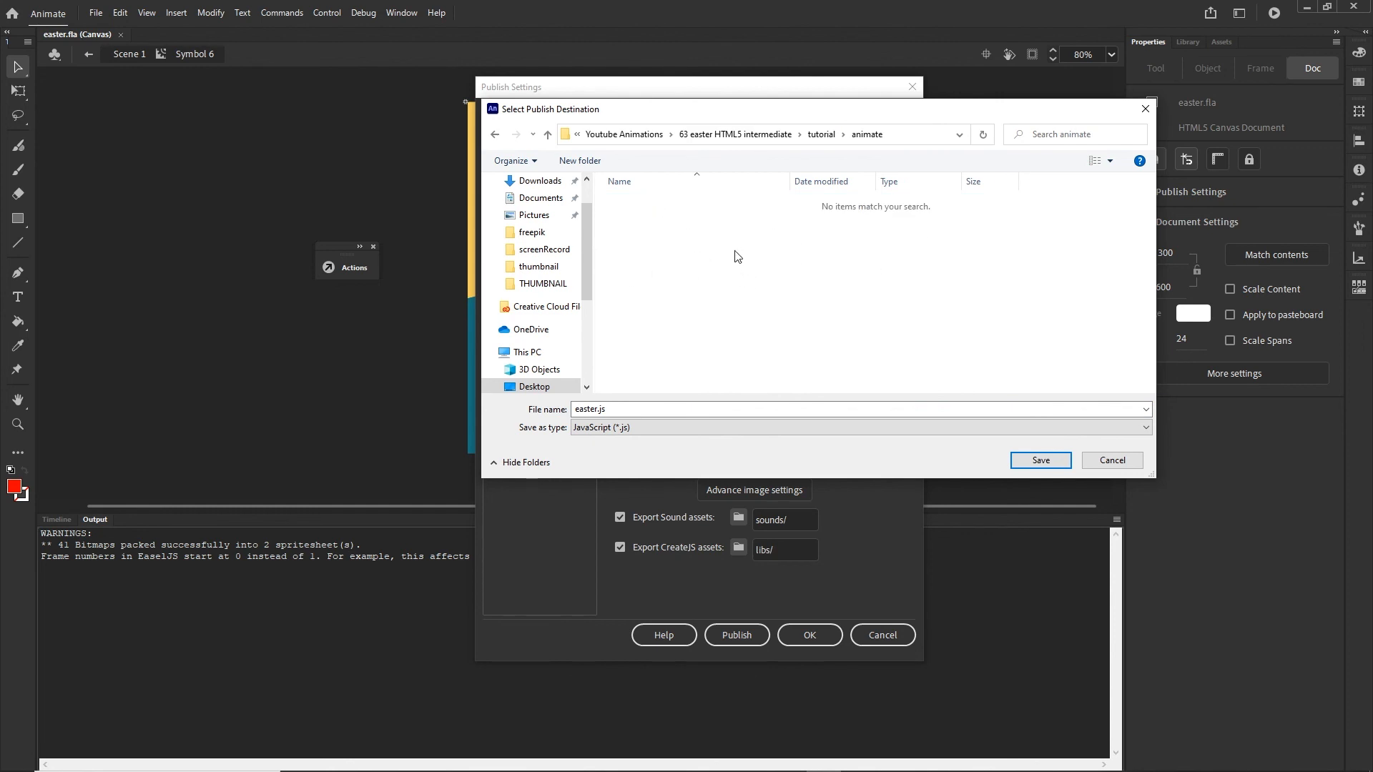
{"action": "right_click", "coordinate": [665, 238]}
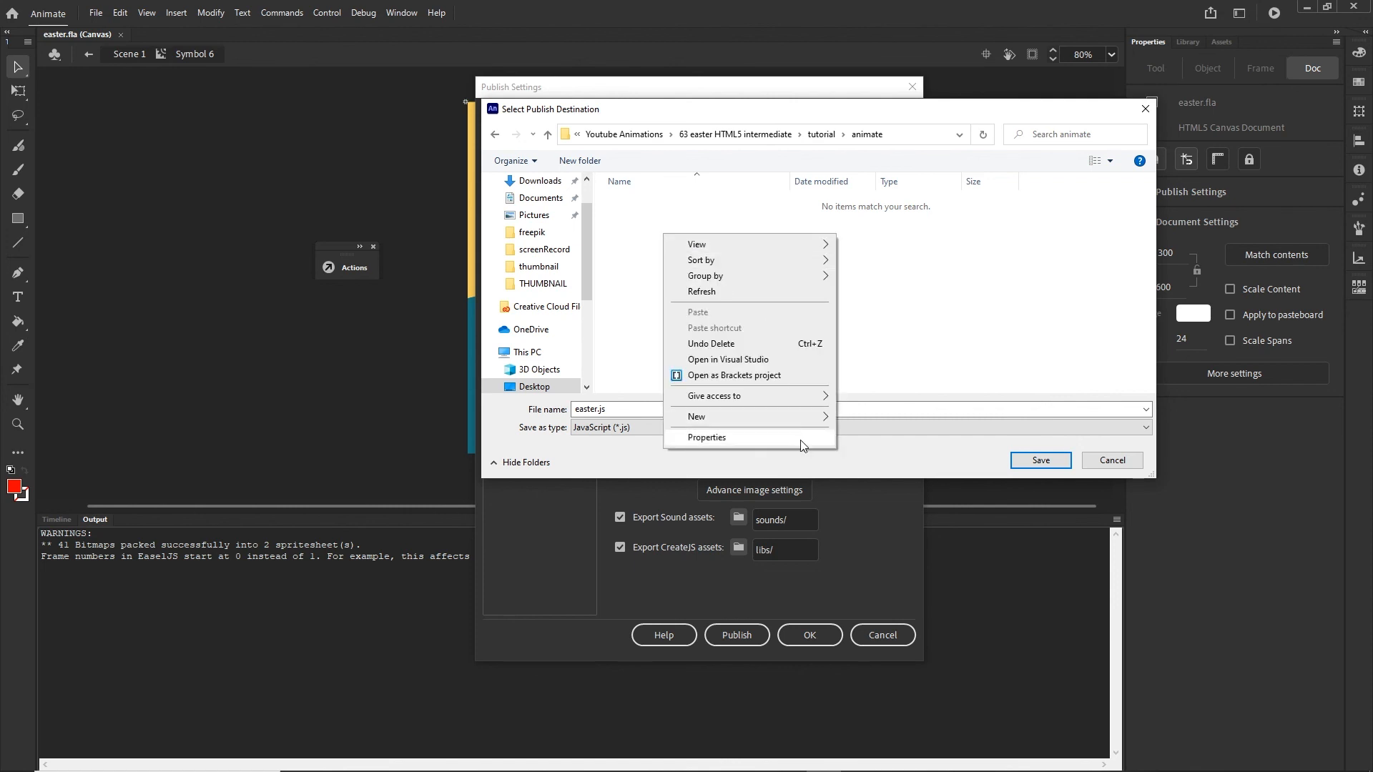
{"action": "mouse_move", "coordinate": [796, 425]}
{"action": "left_click", "coordinate": [874, 420]}
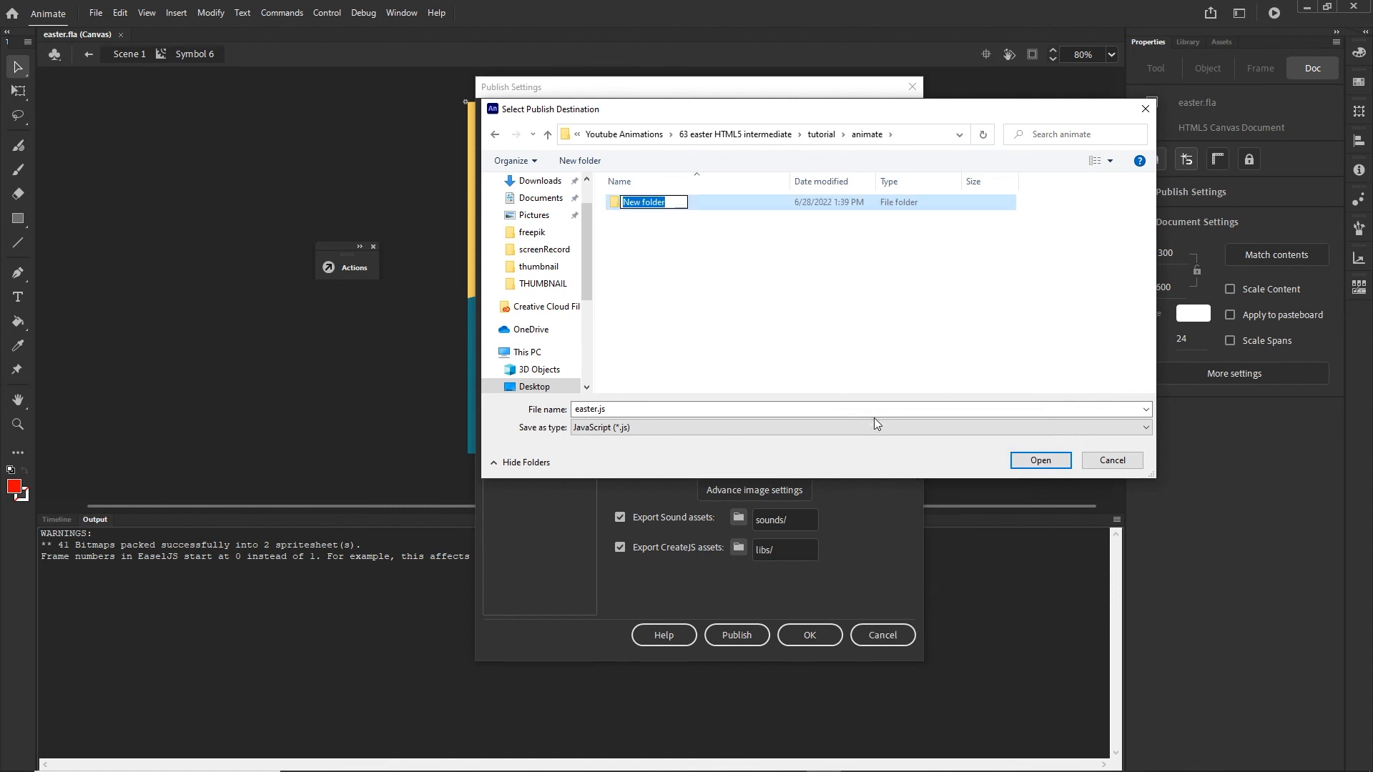
{"action": "type", "text": "index"}
{"action": "key", "text": "Return"}
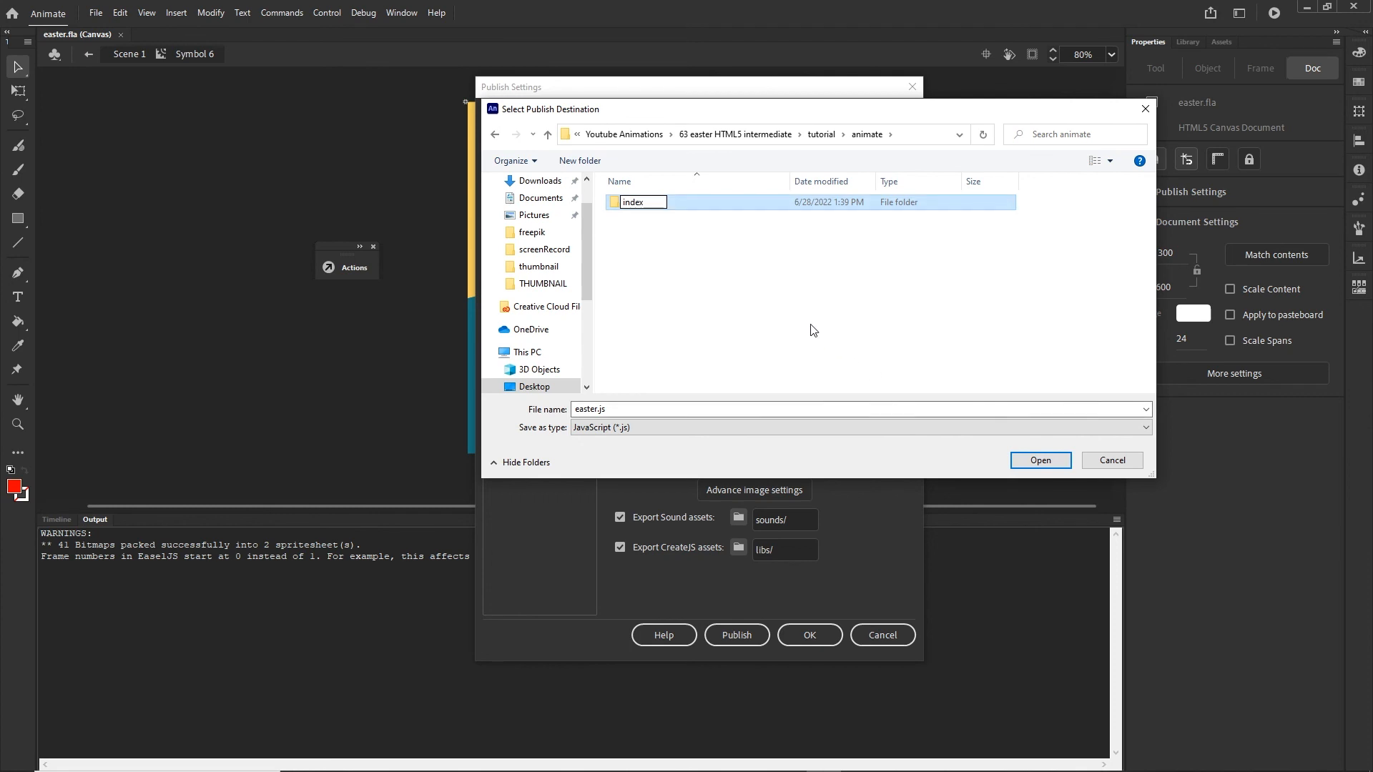
Set the publish output to a JavaScript file named index inside the new index folder and accept the publish settings.
{"action": "double_click", "coordinate": [644, 203]}
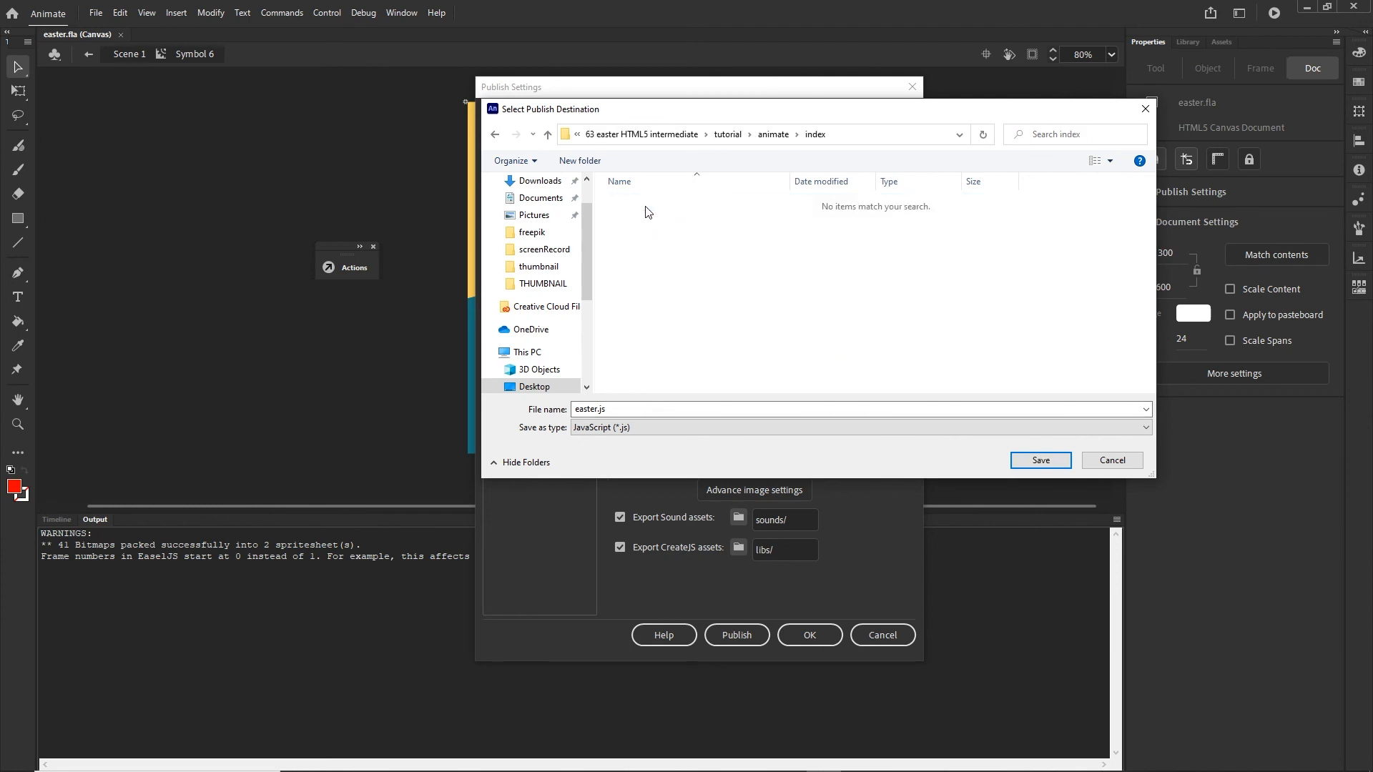
{"action": "left_click", "coordinate": [650, 409]}
{"action": "type", "text": "index"}
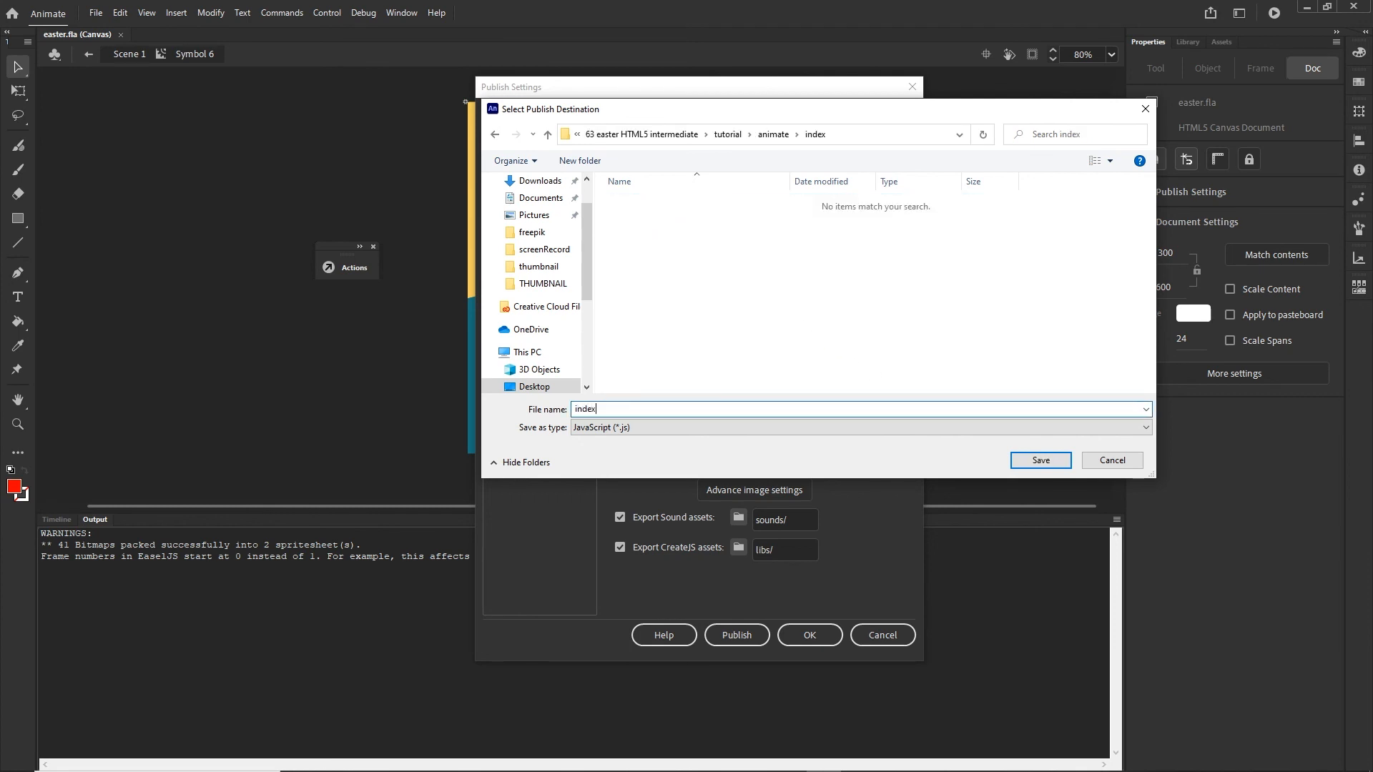
{"action": "left_click", "coordinate": [1042, 462]}
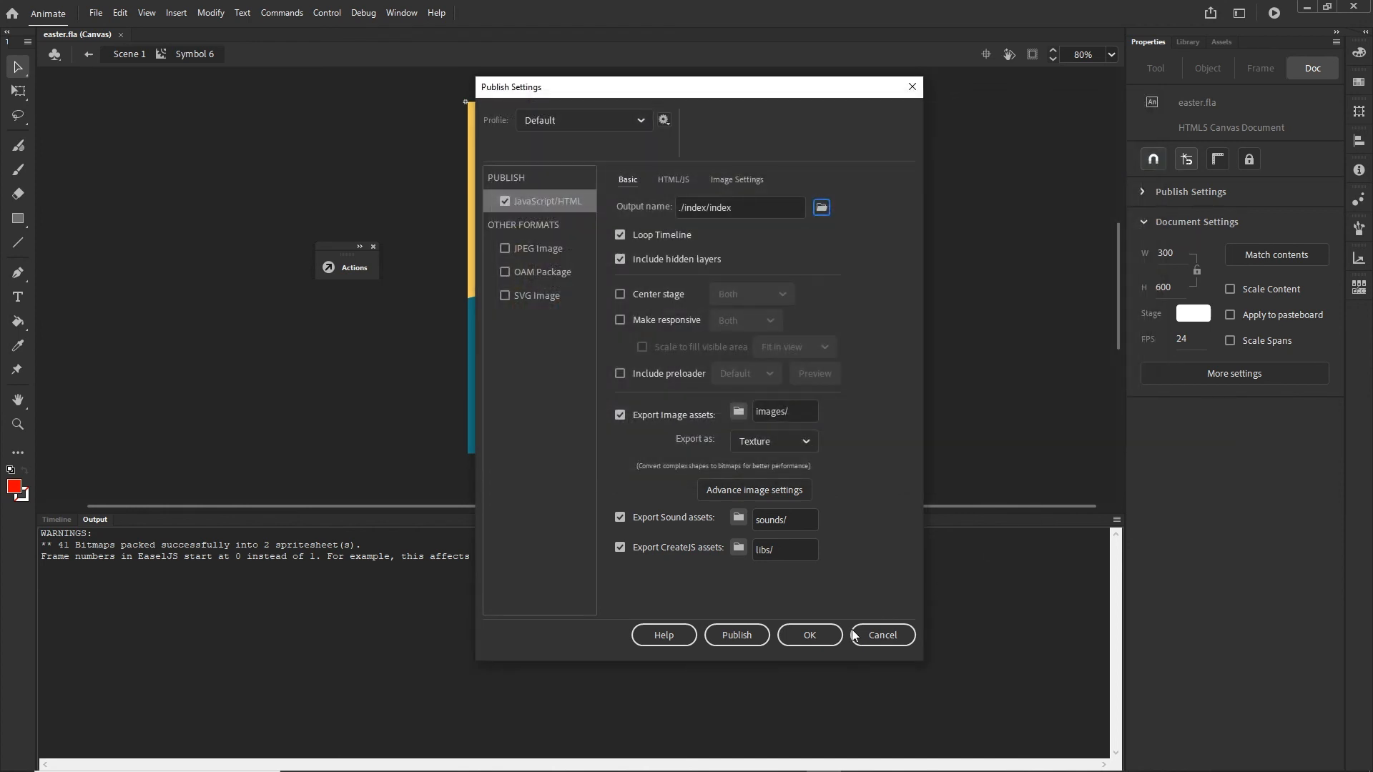
{"action": "left_click", "coordinate": [822, 643]}
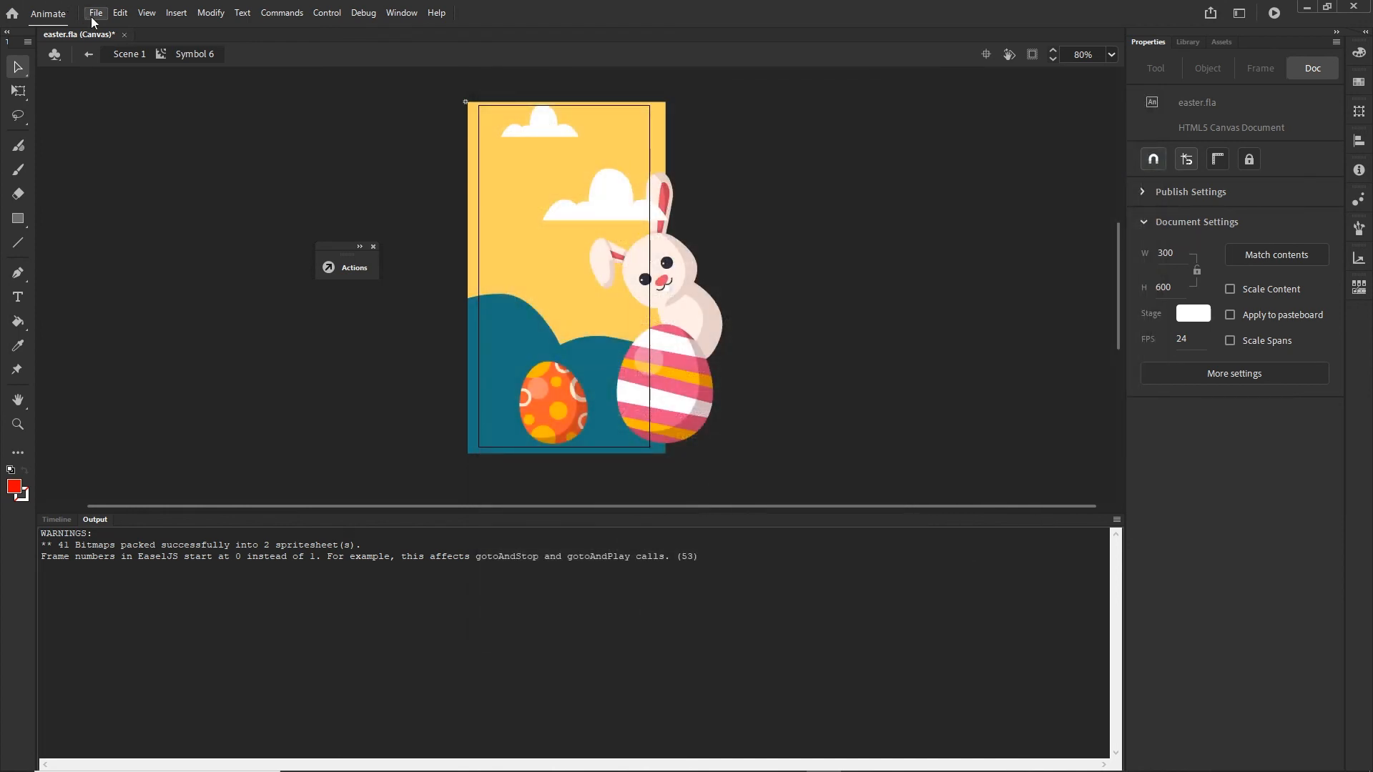
Publish the document, then check the published files in the index folder in File Explorer.
{"action": "left_click", "coordinate": [92, 16]}
{"action": "left_click", "coordinate": [114, 297]}
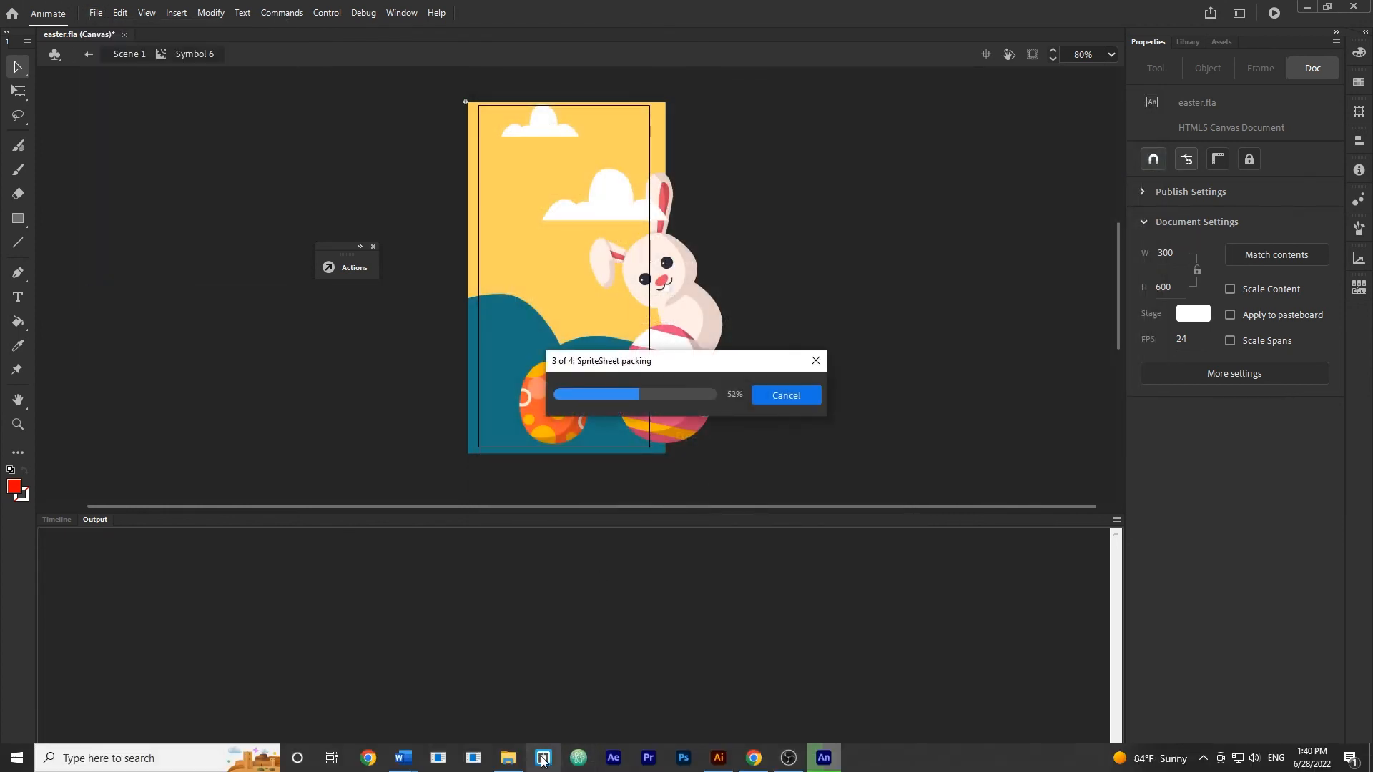
{"action": "left_click", "coordinate": [508, 758]}
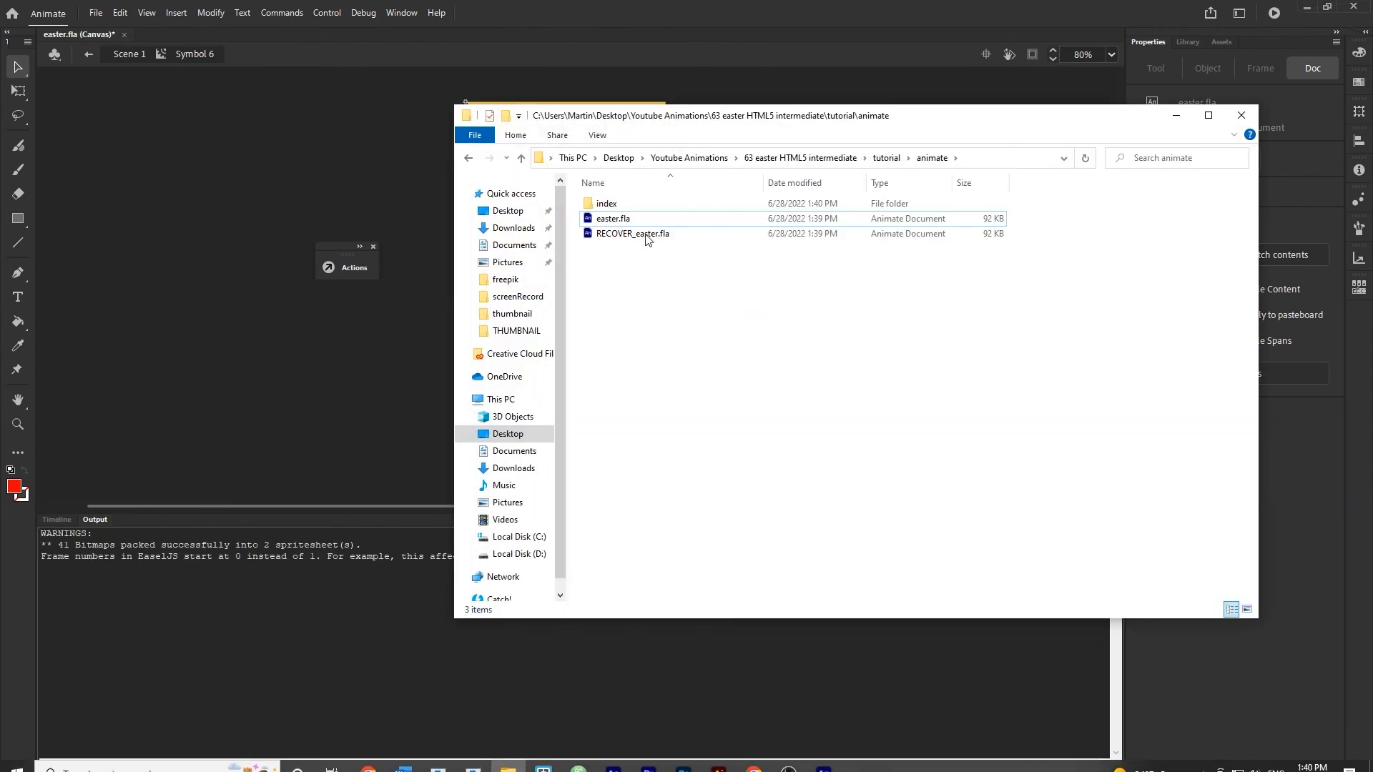
{"action": "double_click", "coordinate": [605, 204]}
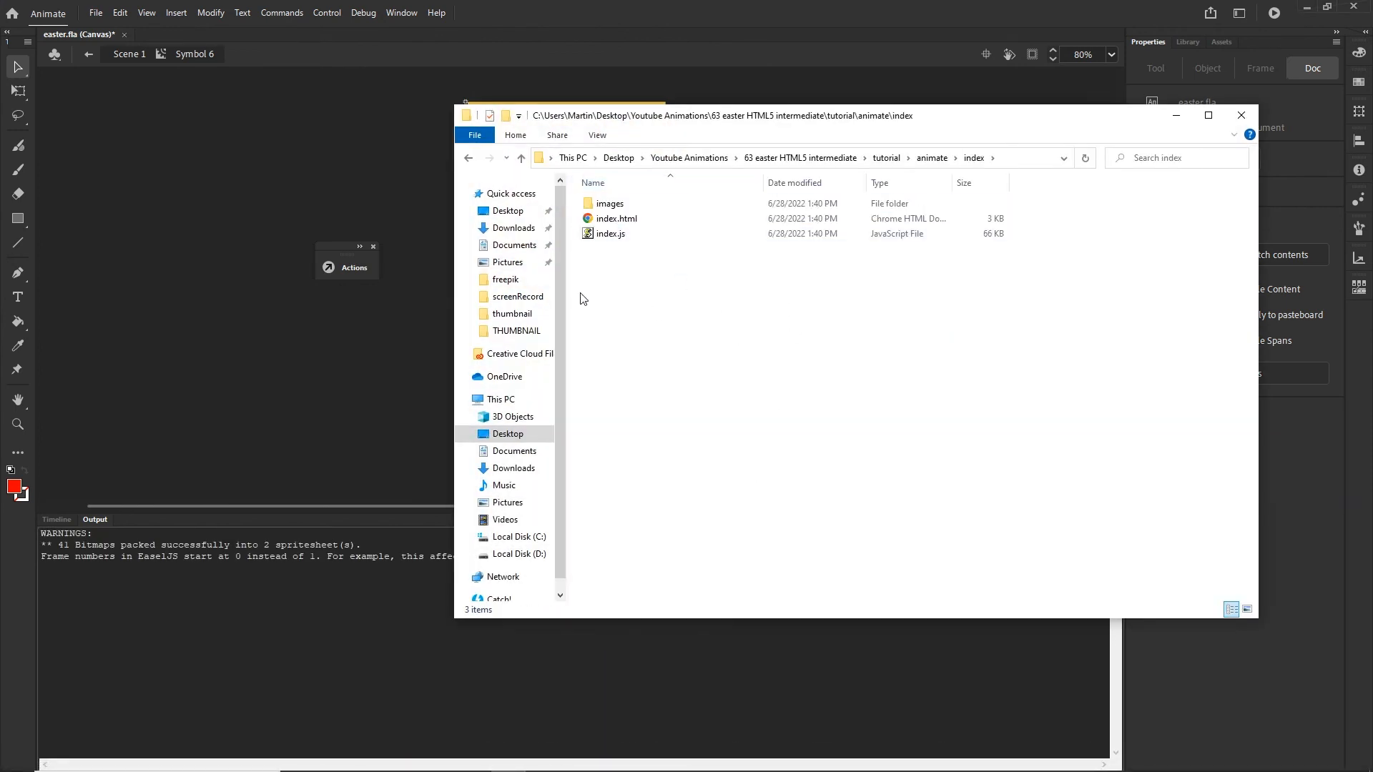
{"action": "left_click", "coordinate": [1176, 115]}
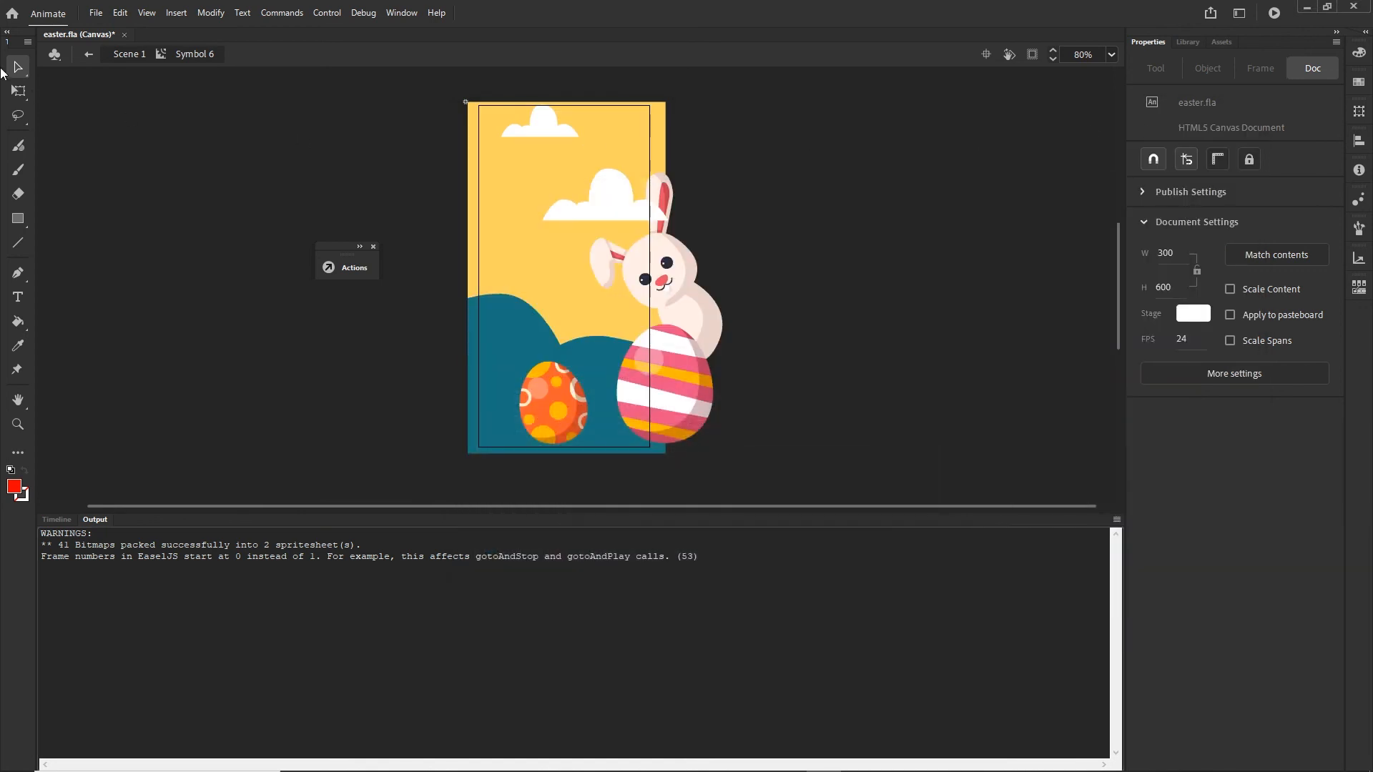
Turn off Hosted Libraries in the HTML/JS publish settings.
{"action": "left_click", "coordinate": [95, 14]}
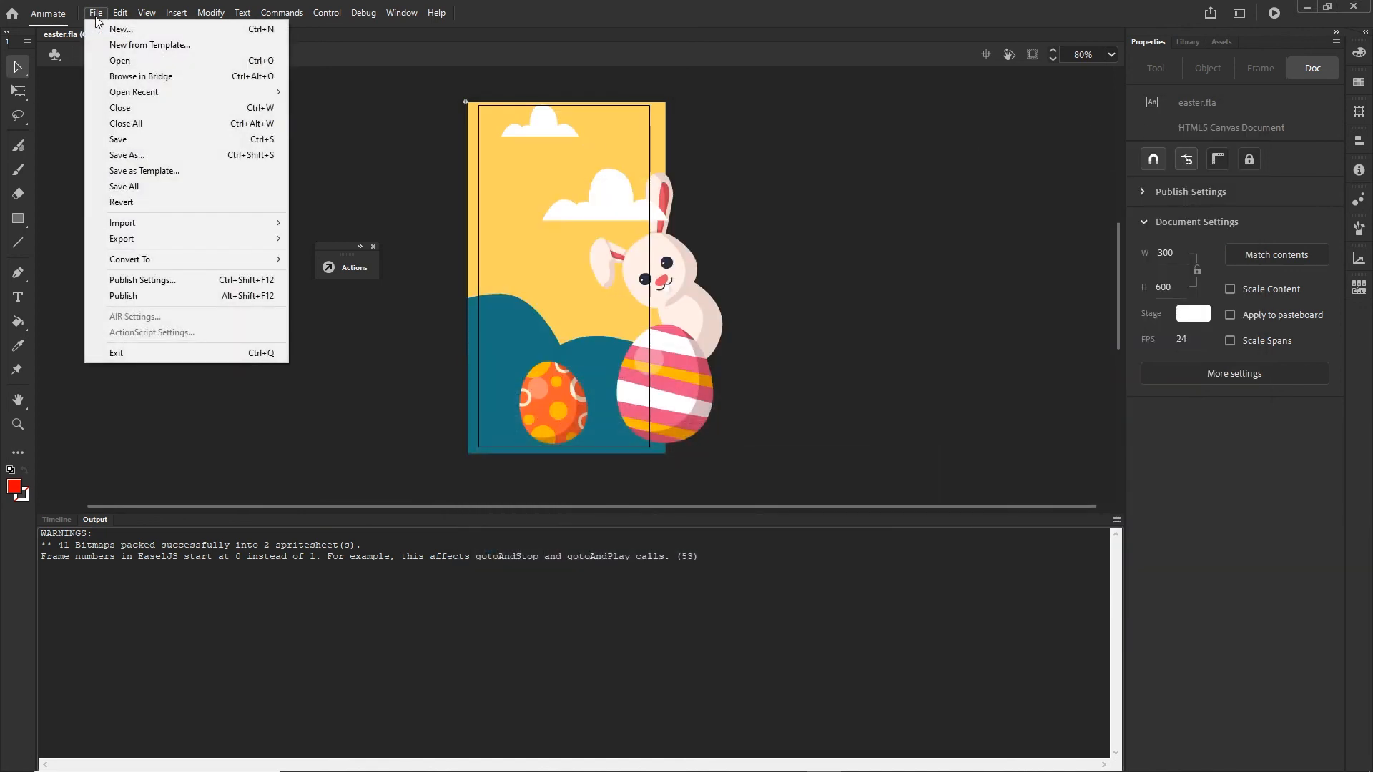
{"action": "left_click", "coordinate": [143, 280]}
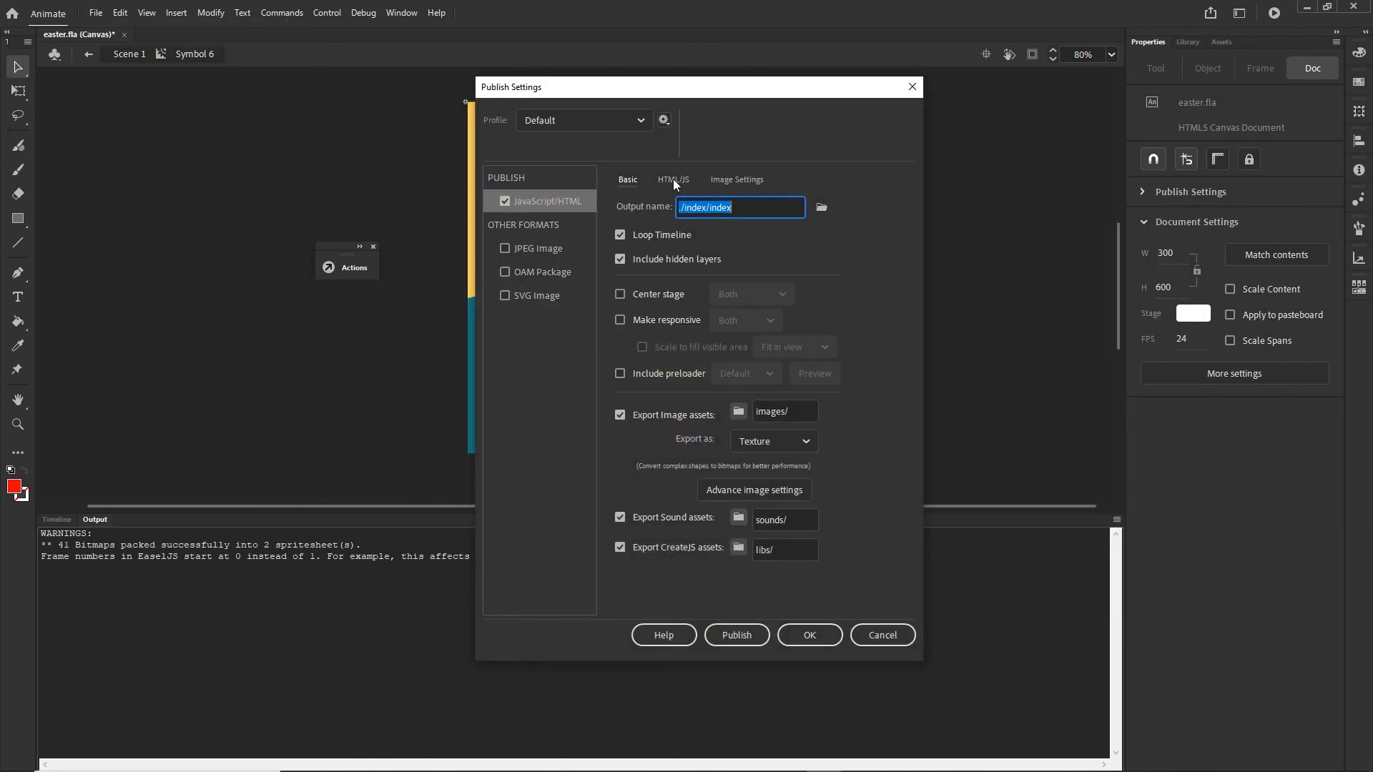
{"action": "left_click", "coordinate": [672, 179]}
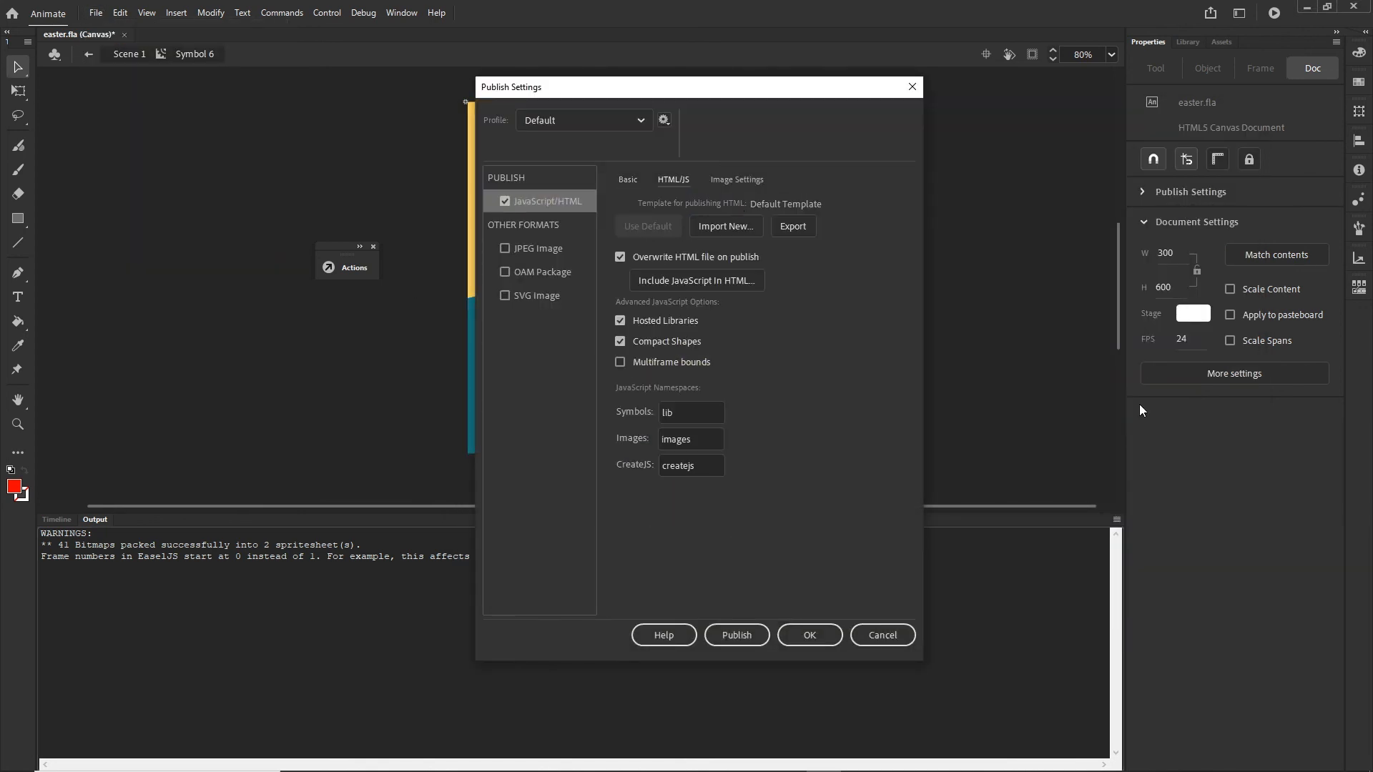
{"action": "left_click", "coordinate": [619, 321]}
{"action": "left_click", "coordinate": [802, 635]}
Publish the document again and bring up the index folder in File Explorer to check the output.
{"action": "left_click", "coordinate": [96, 14]}
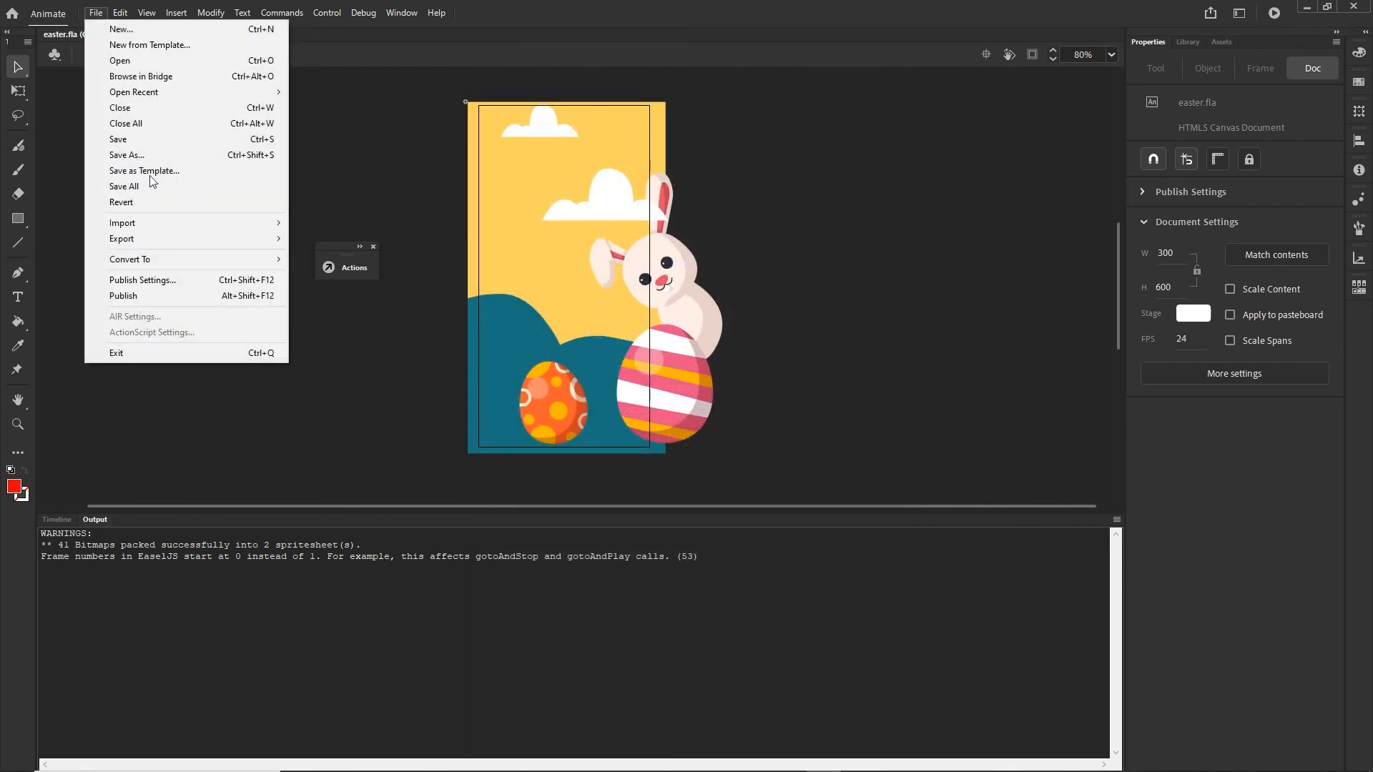
{"action": "left_click", "coordinate": [149, 294]}
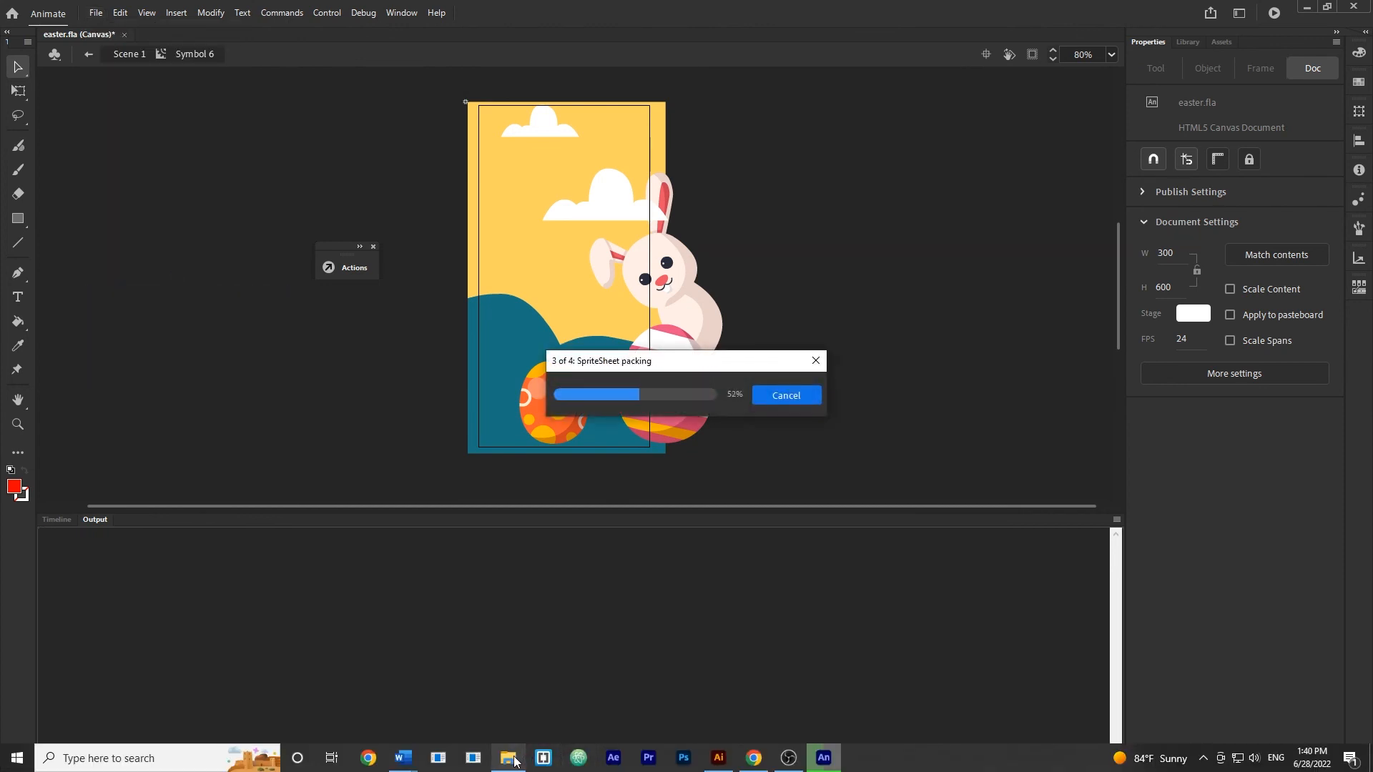
{"action": "left_click", "coordinate": [507, 759]}
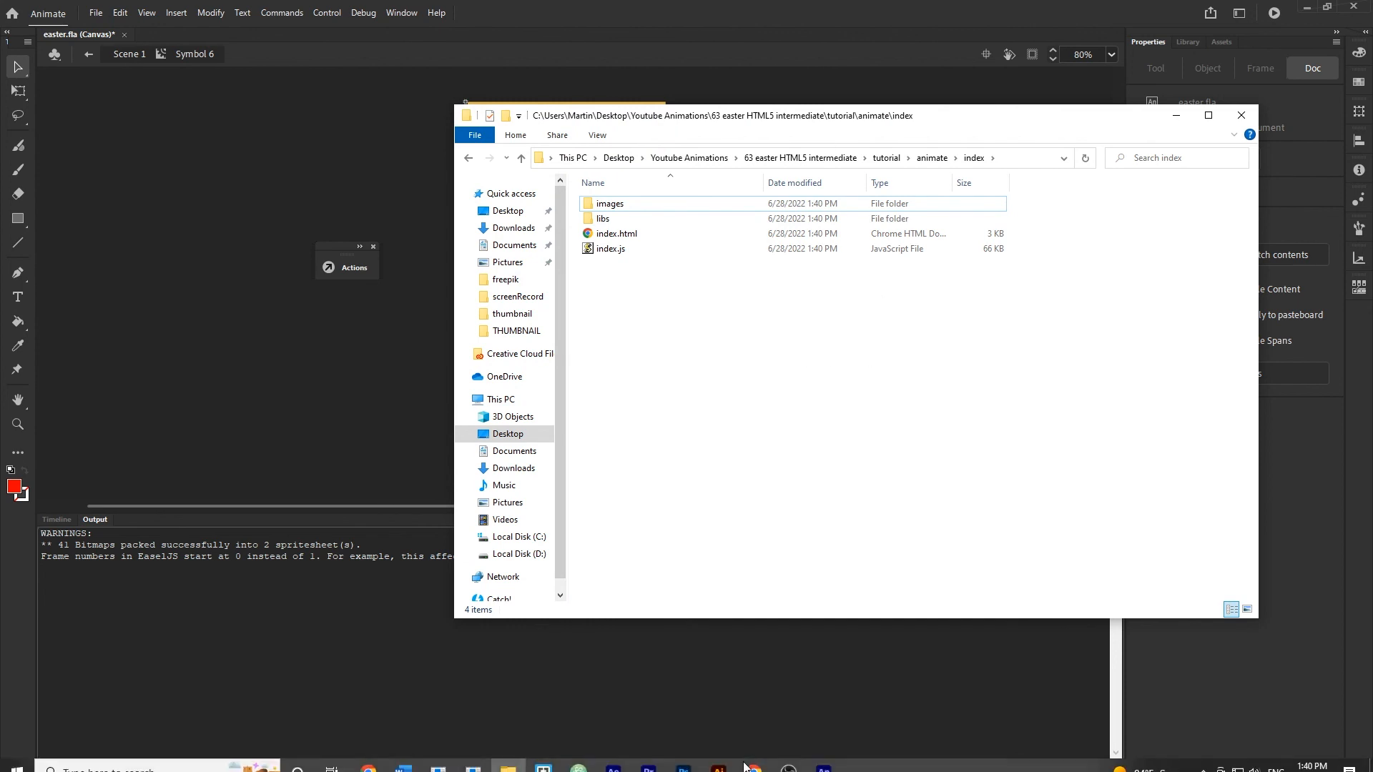
Switch to Chrome and copy the example ad.size meta tag from the Google Ad Manager HTML5 guidelines page.
{"action": "left_click", "coordinate": [752, 759]}
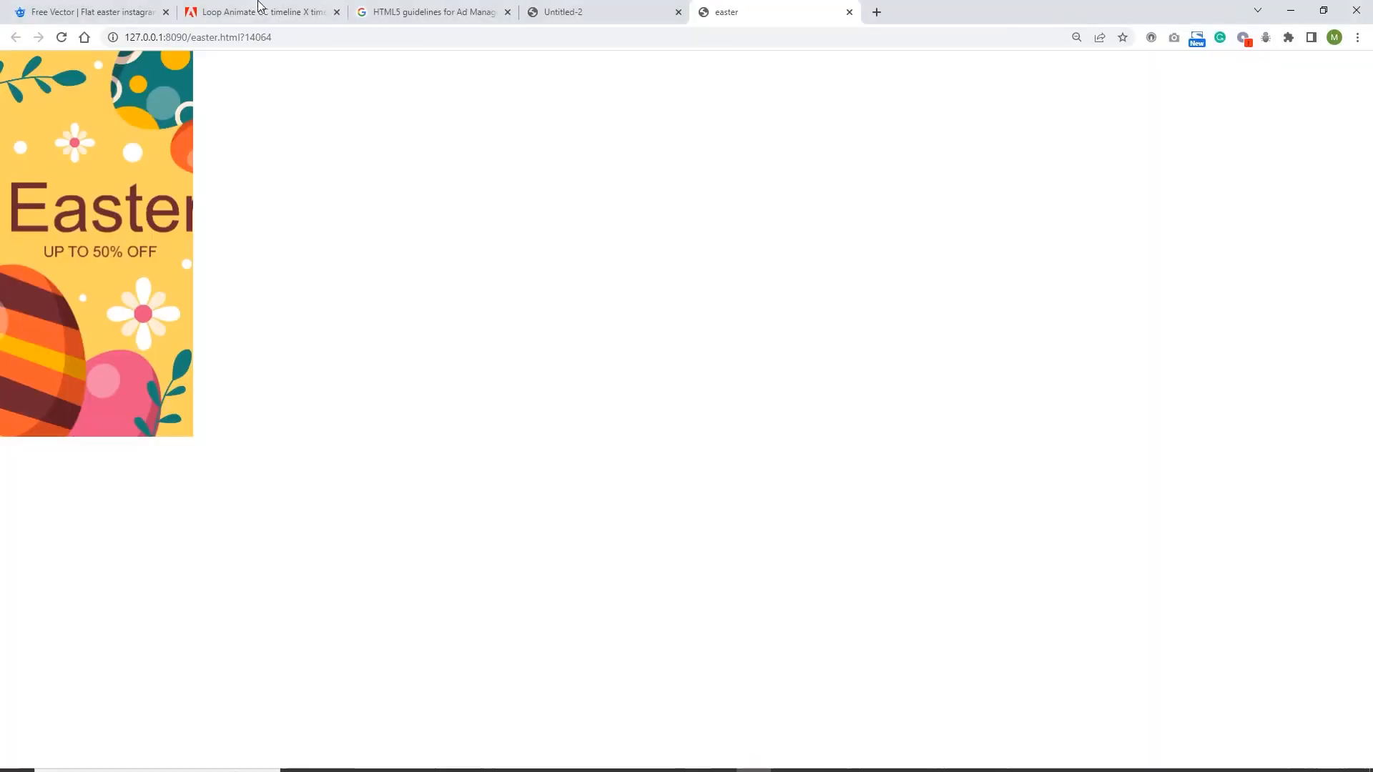
{"action": "left_click", "coordinate": [408, 12]}
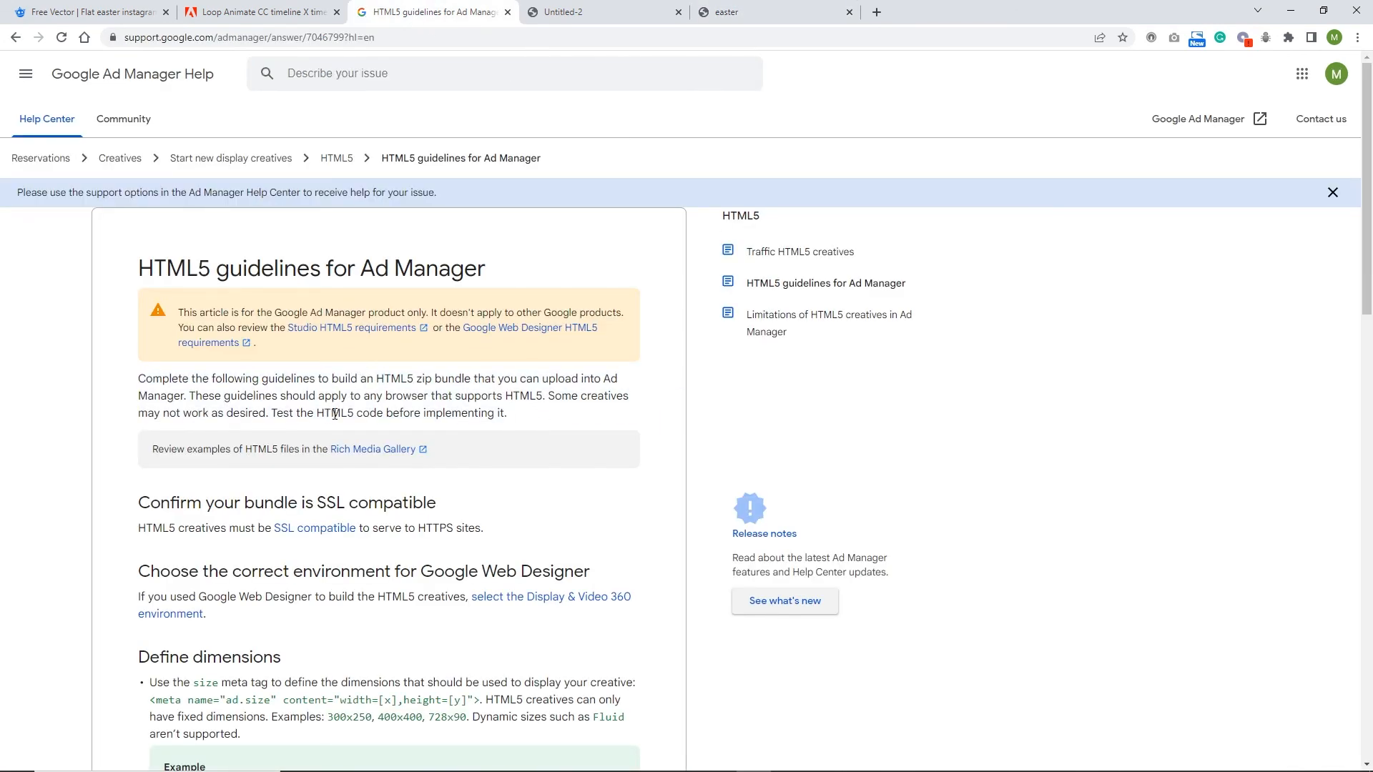
{"action": "scroll", "coordinate": [335, 415], "scroll_direction": "down", "scroll_amount": 4}
{"action": "left_click_drag", "start_coordinate": [455, 531], "coordinate": [163, 533]}
{"action": "key", "text": "ctrl+c"}
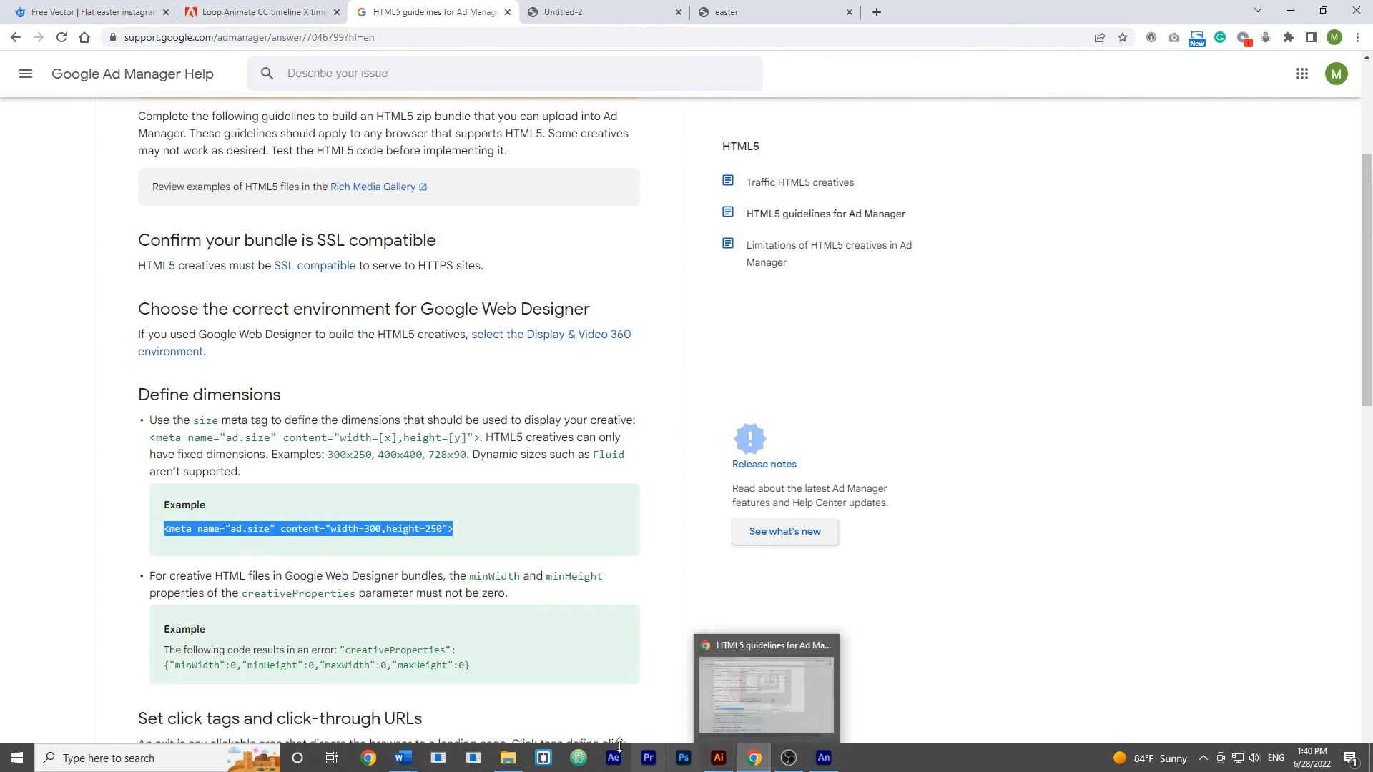
Switch to File Explorer and open index.html from the index folder in Brackets.
{"action": "left_click", "coordinate": [508, 758]}
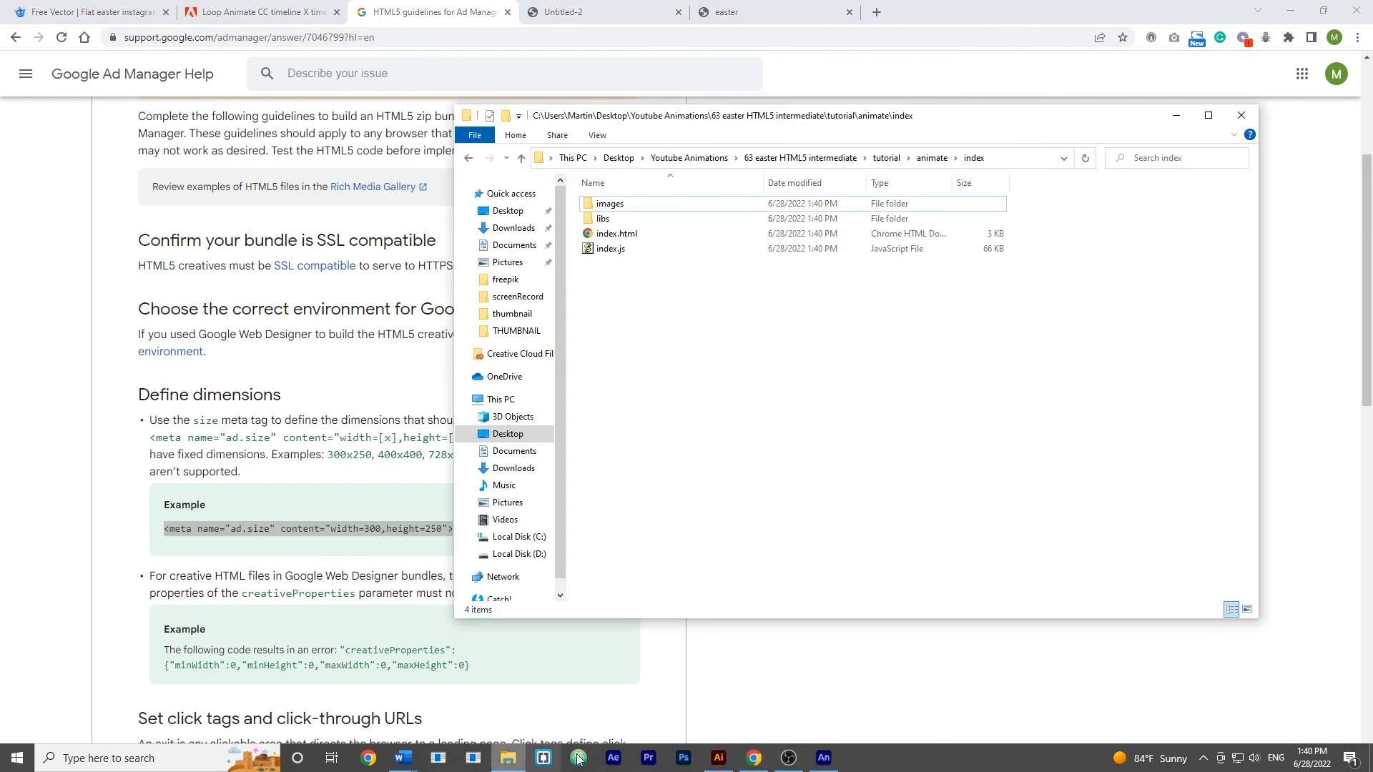
{"action": "left_click", "coordinate": [609, 238]}
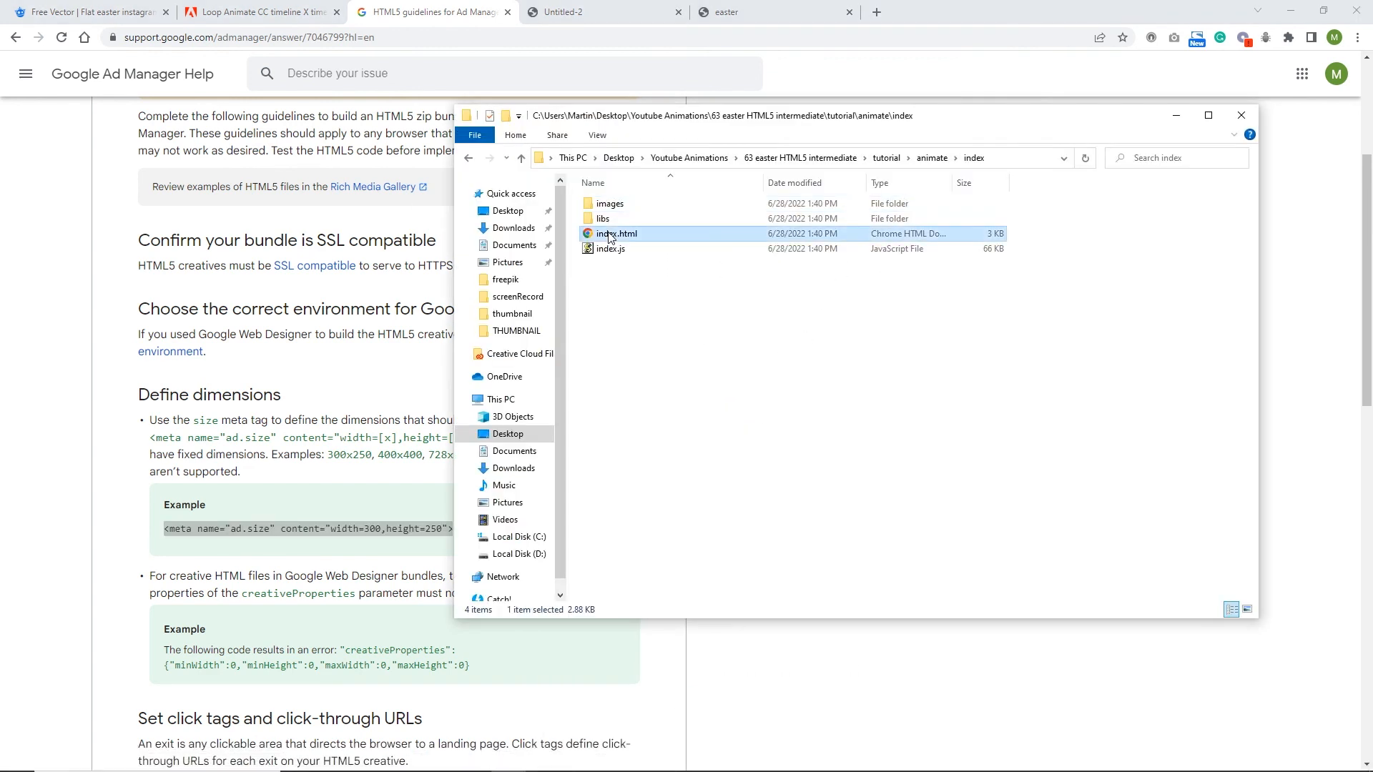
{"action": "right_click", "coordinate": [610, 237]}
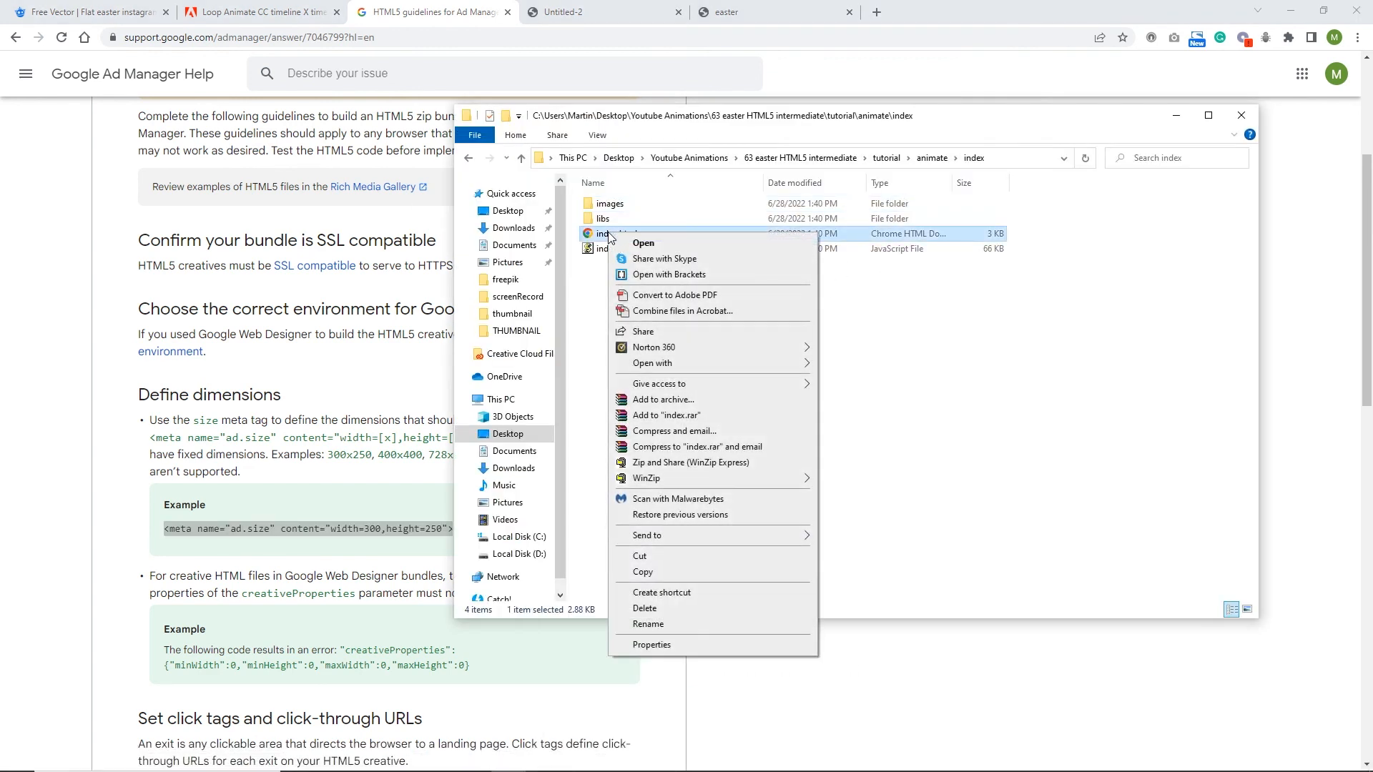
{"action": "left_click", "coordinate": [699, 278]}
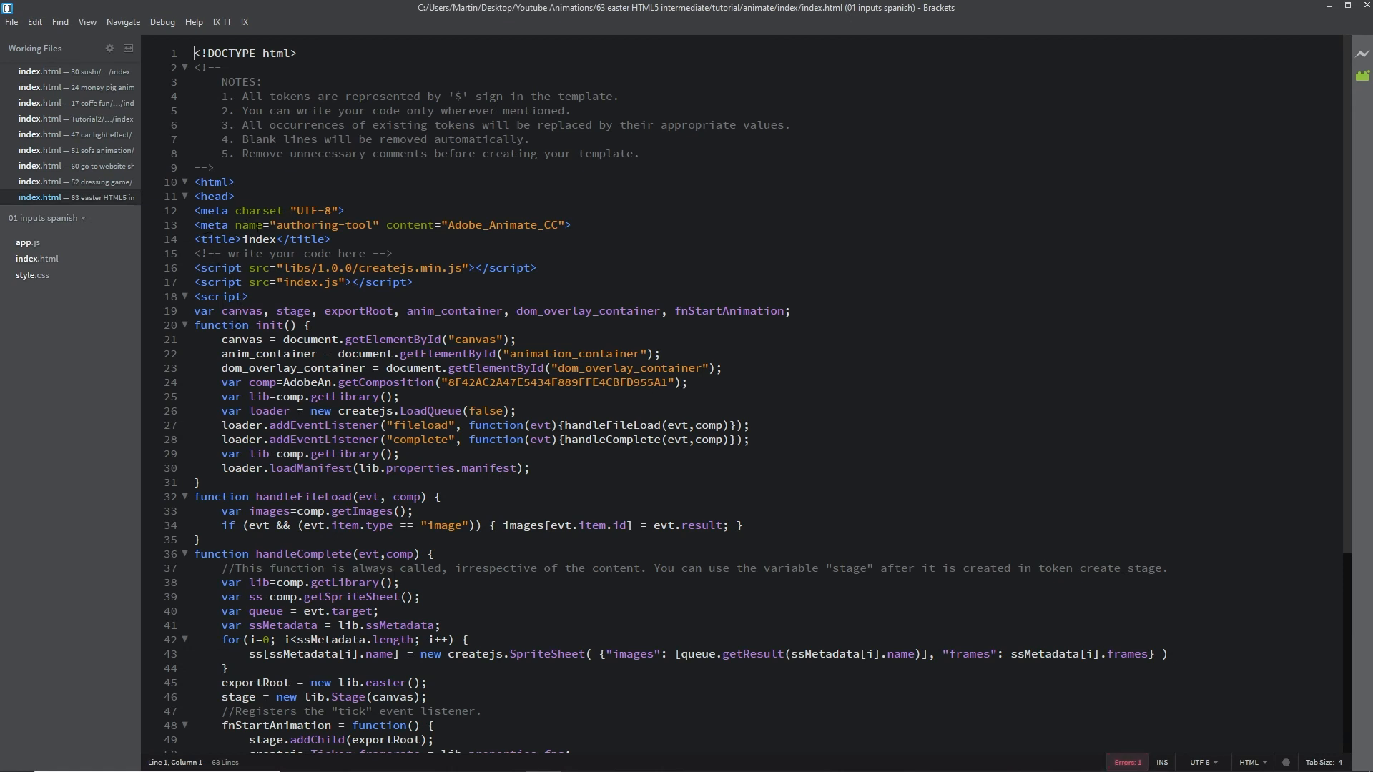
Paste the copied ad.size meta tag on a new line below the authoring-tool meta tag in index.html.
{"action": "left_click", "coordinate": [589, 226]}
{"action": "key", "text": "Return"}
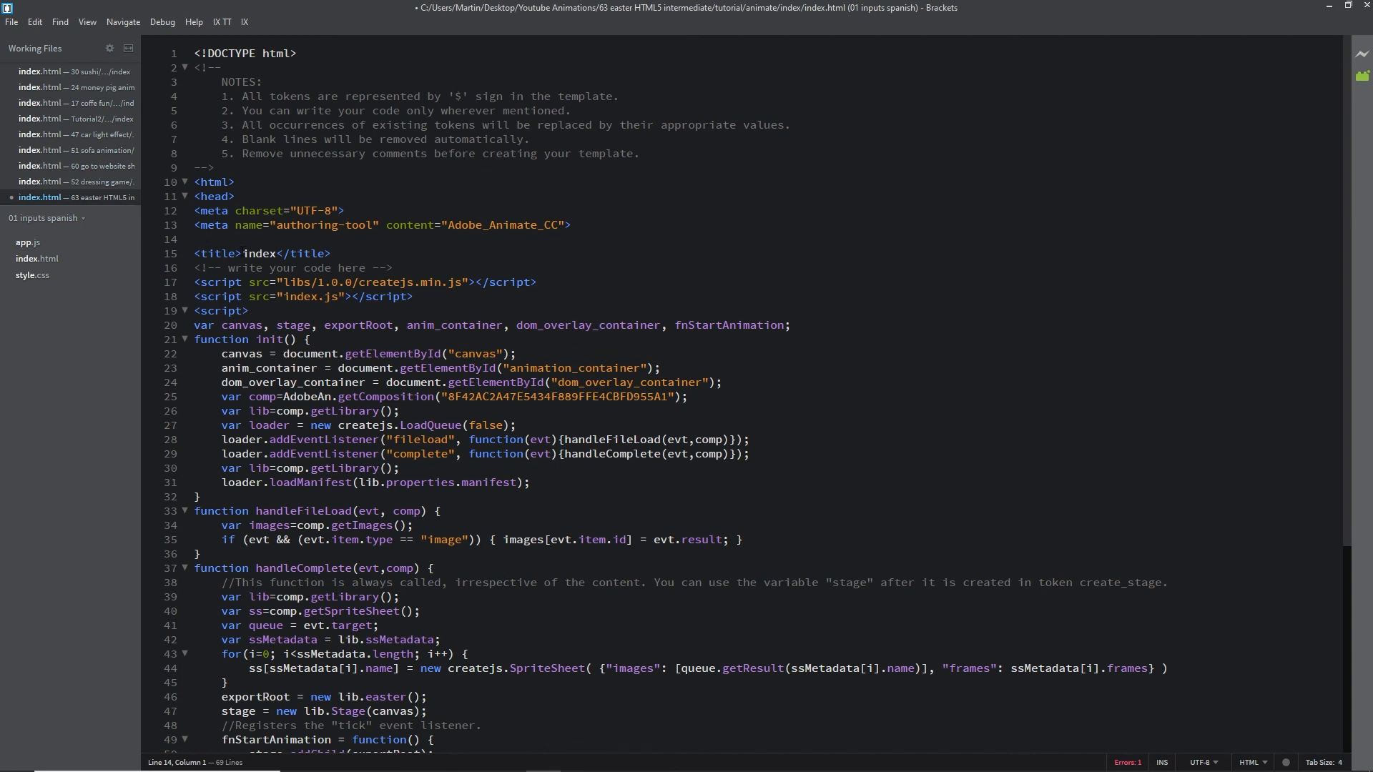
{"action": "key", "text": "ctrl+v"}
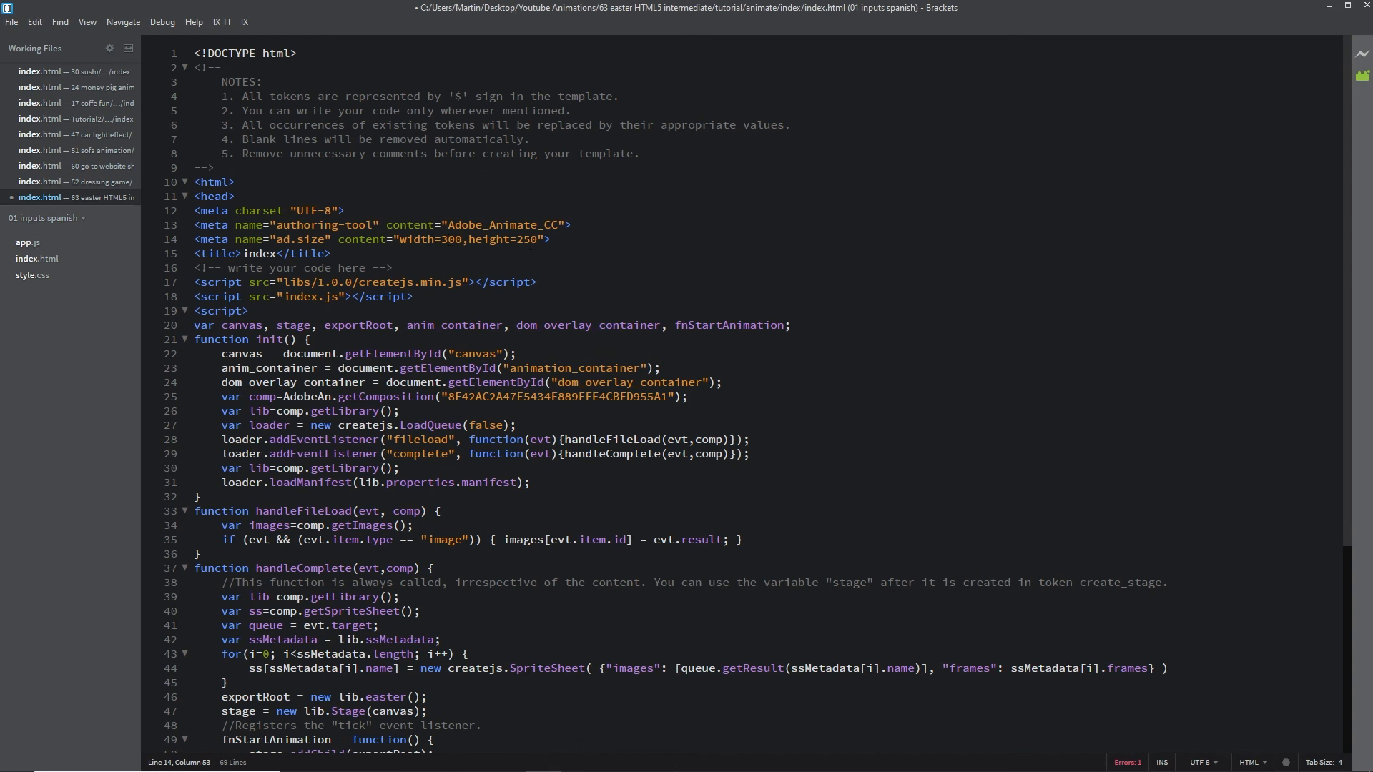
Set the height in the ad.size meta tag to 600, save index.html and close Brackets.
{"action": "left_click", "coordinate": [533, 241]}
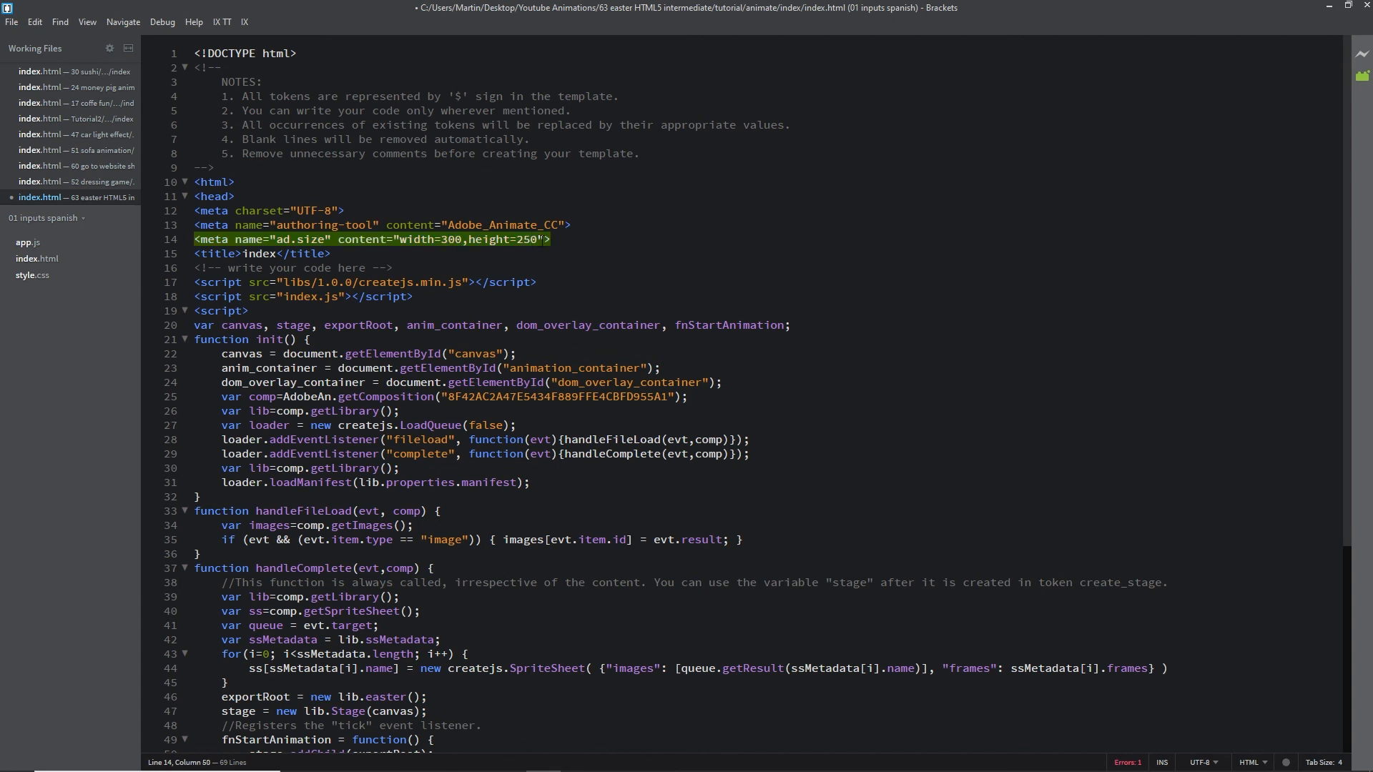
{"action": "key", "text": "BackSpace"}
{"action": "key", "text": "BackSpace"}
{"action": "type", "text": "67"}
{"action": "key", "text": "BackSpace"}
{"action": "type", "text": "0"}
{"action": "key", "text": "ctrl+s"}
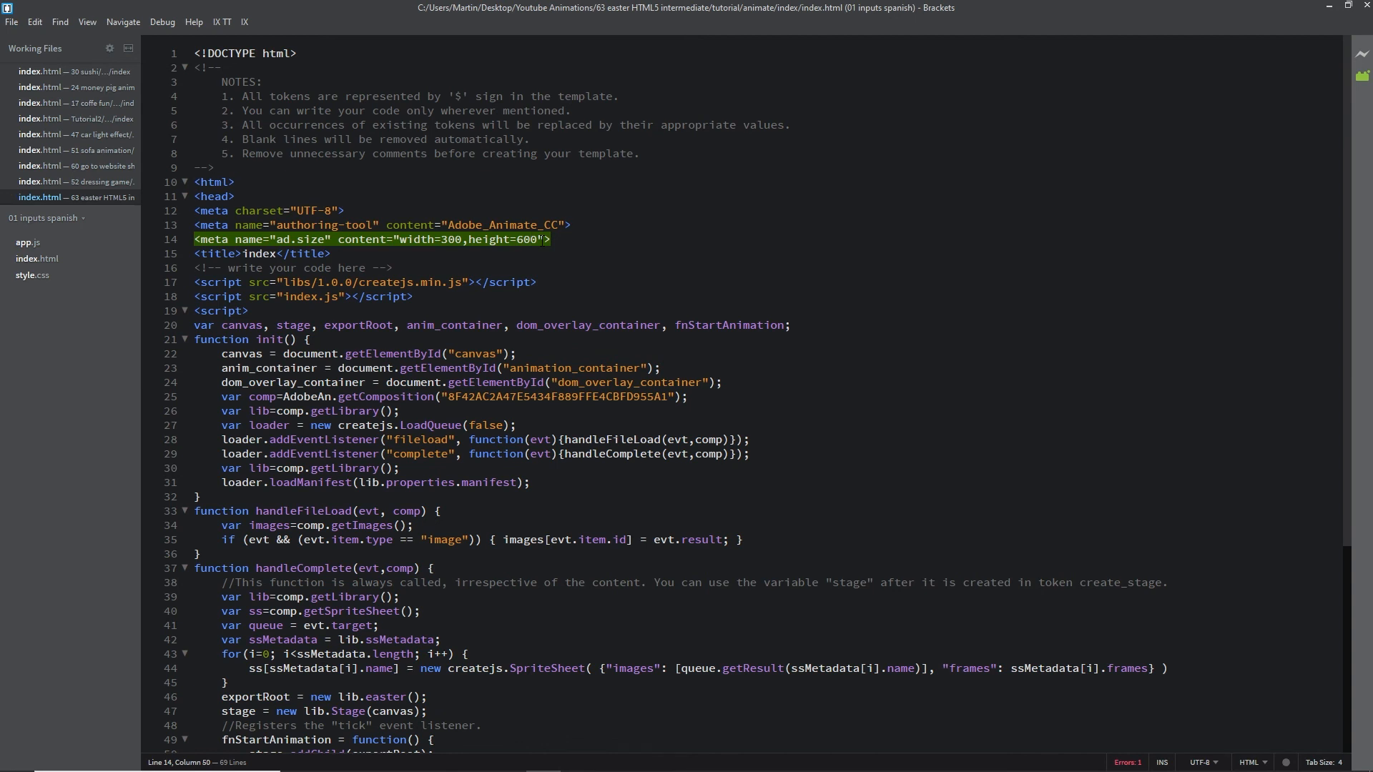
{"action": "left_click", "coordinate": [1368, 5]}
In File Explorer, go up to the animate folder and compress the index folder into a zip archive.
{"action": "left_click", "coordinate": [800, 473]}
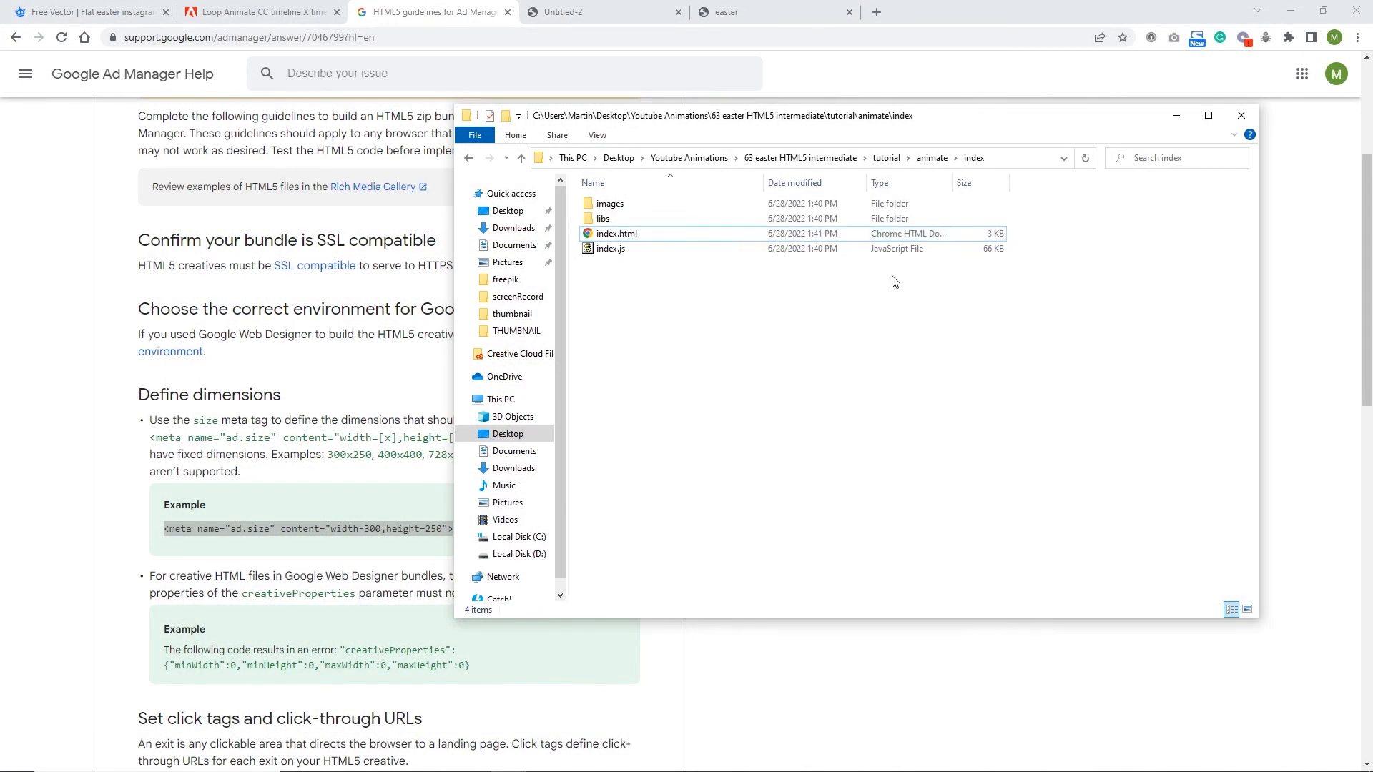
{"action": "left_click", "coordinate": [931, 158]}
{"action": "right_click", "coordinate": [610, 203]}
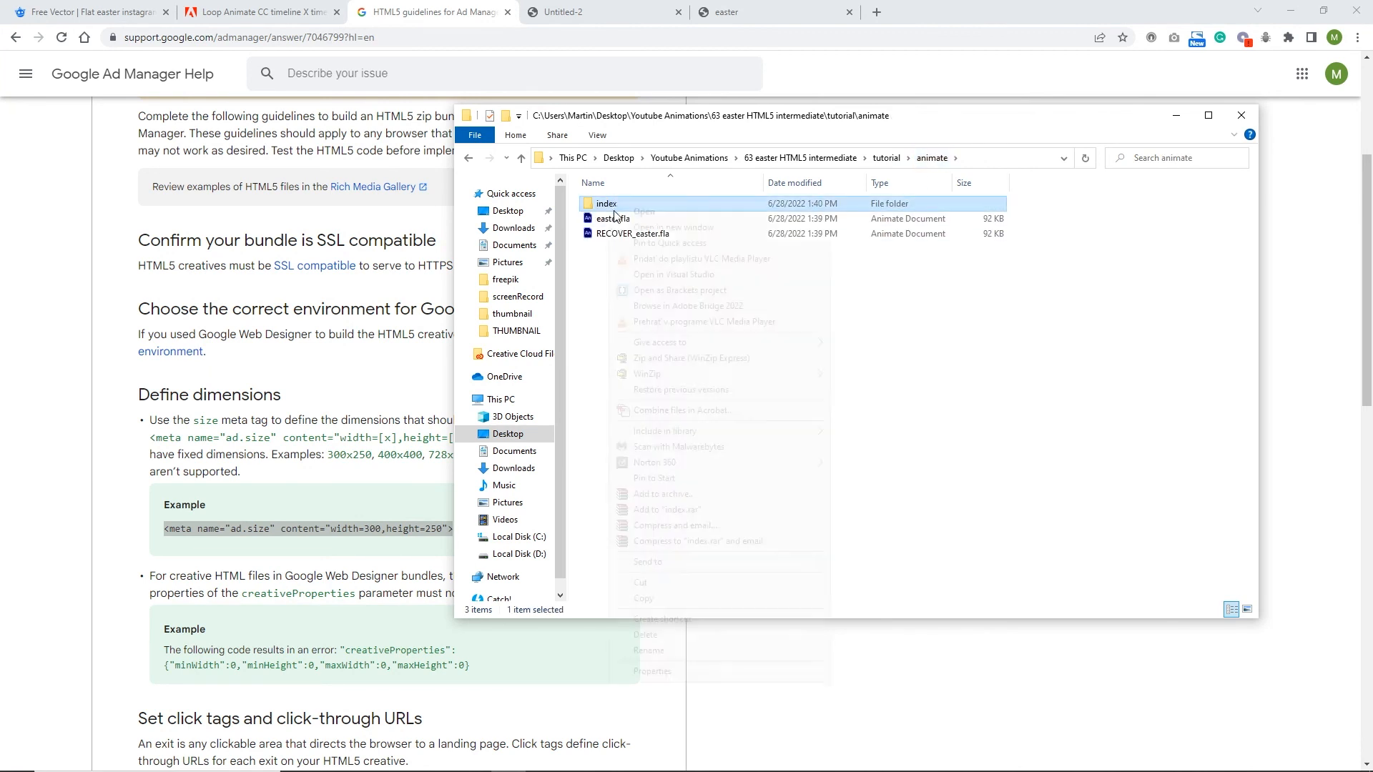
{"action": "mouse_move", "coordinate": [766, 565]}
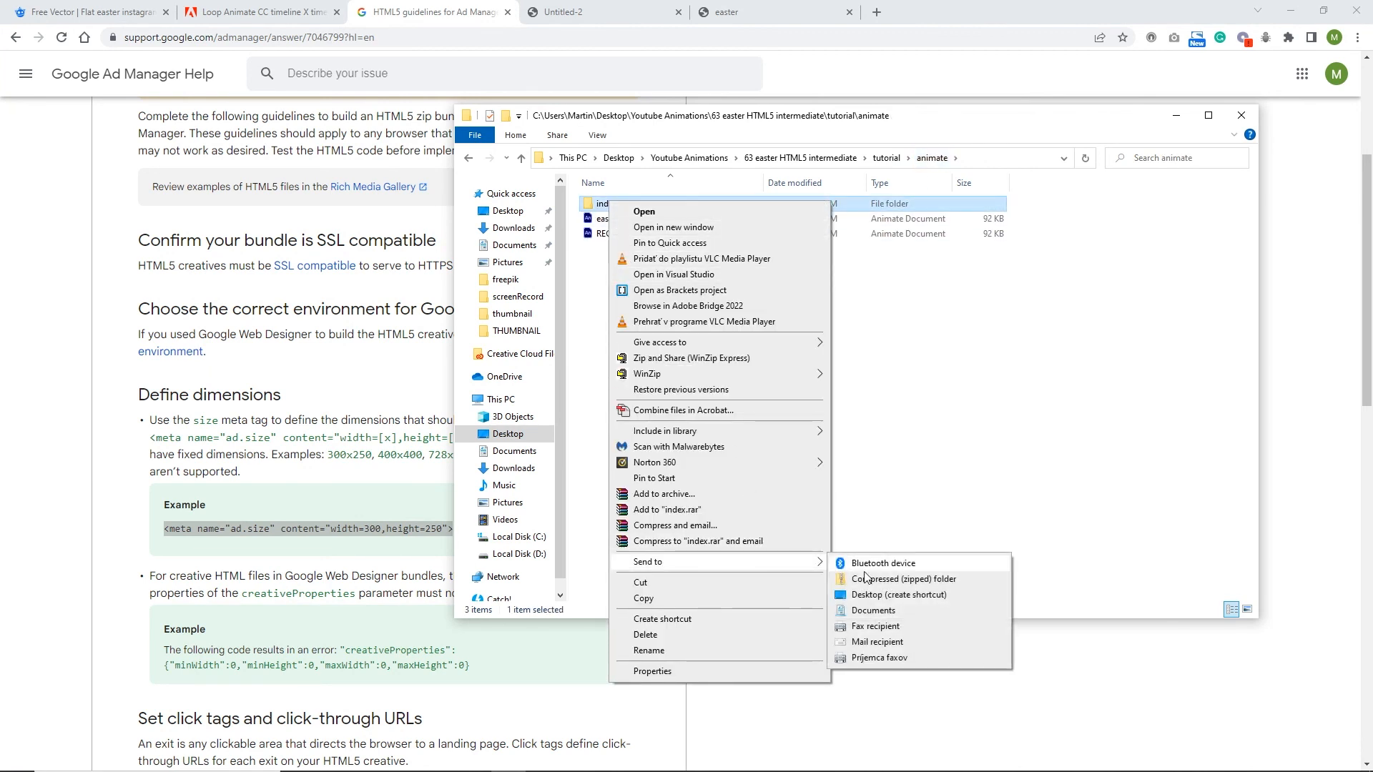
{"action": "left_click", "coordinate": [943, 580]}
{"action": "left_click", "coordinate": [812, 402]}
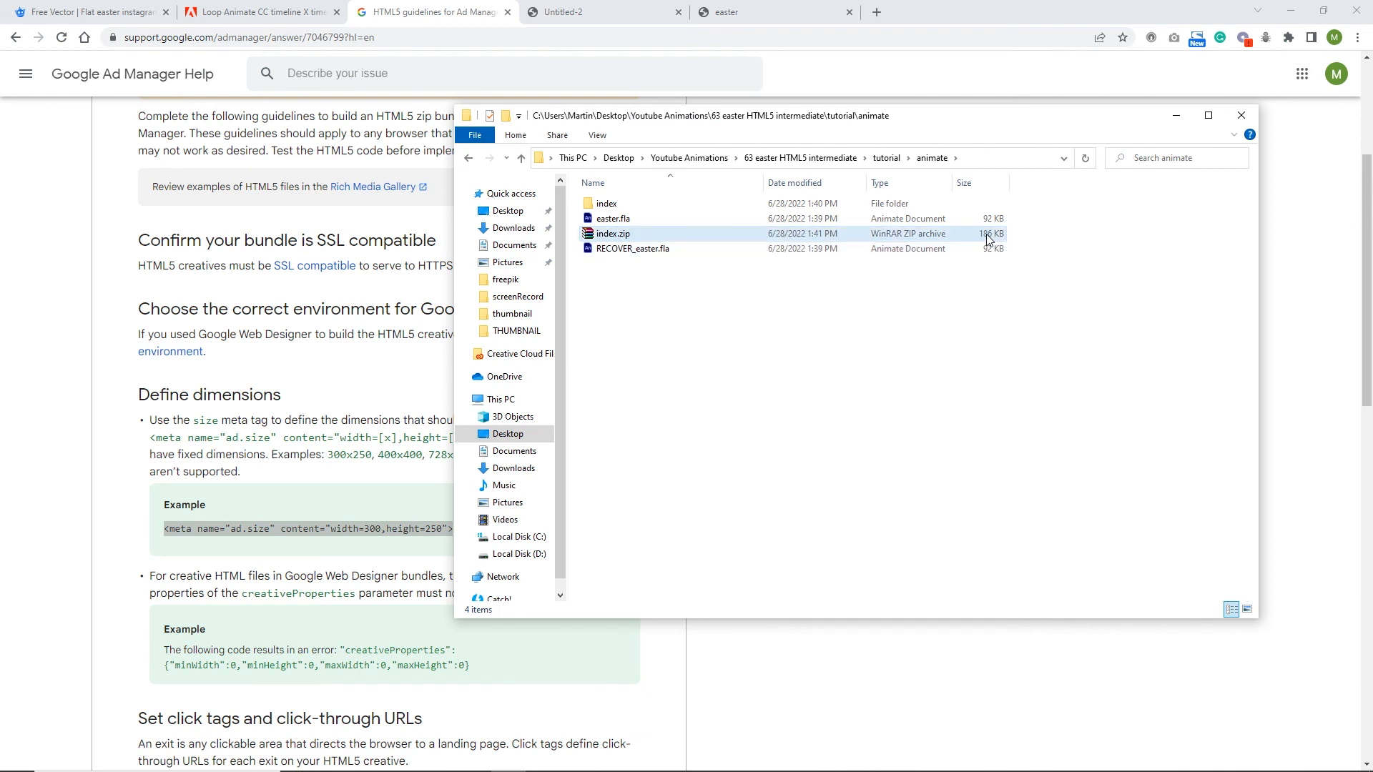
Delete index.zip and all the published files and folders inside the index folder.
{"action": "left_click", "coordinate": [606, 235]}
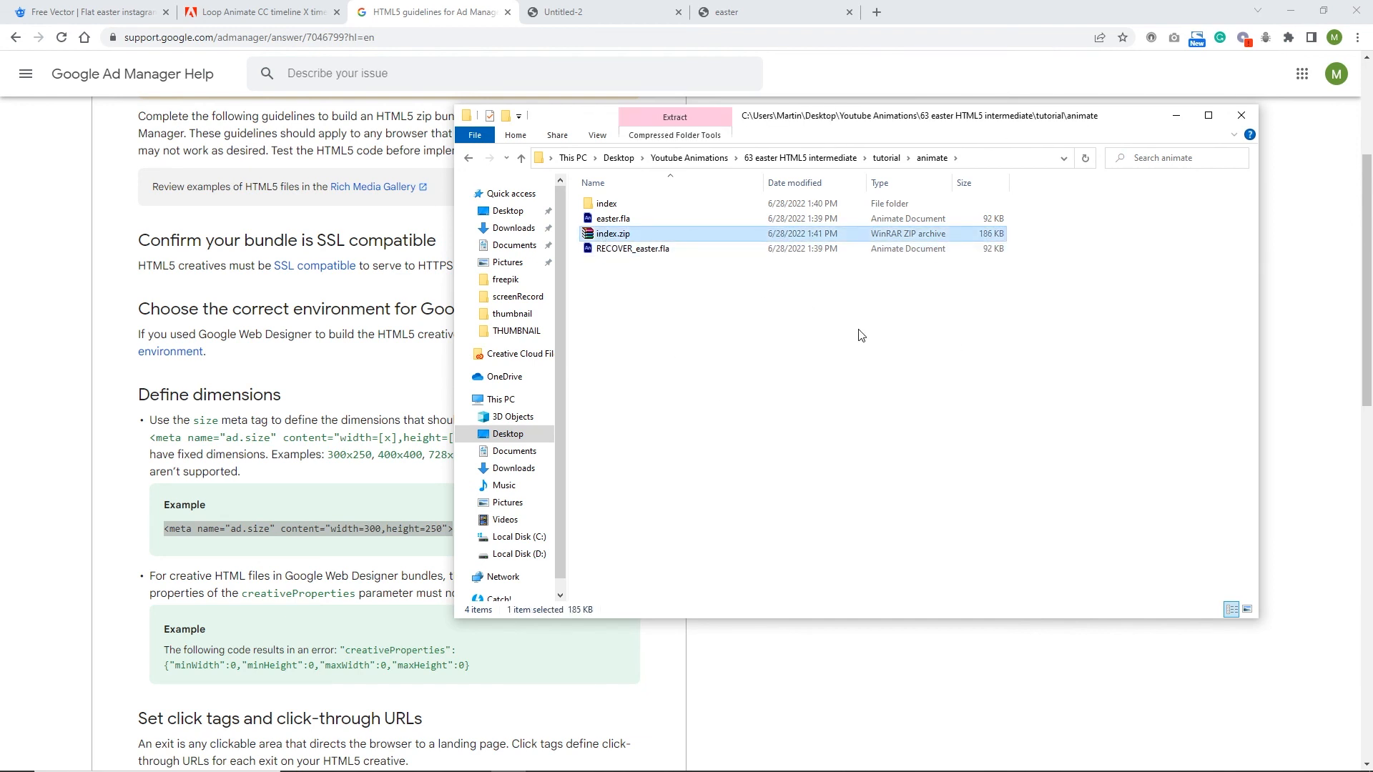
{"action": "key", "text": "Delete"}
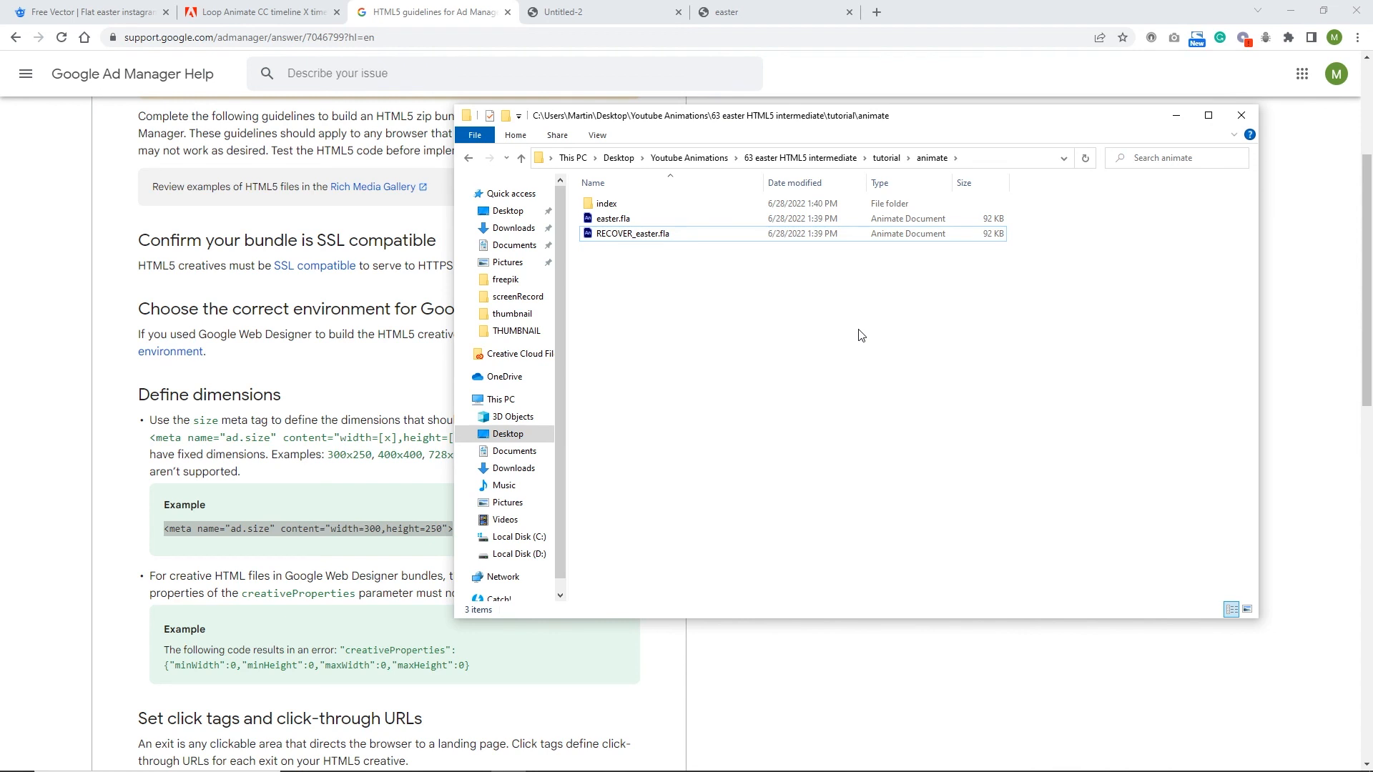
{"action": "double_click", "coordinate": [612, 209]}
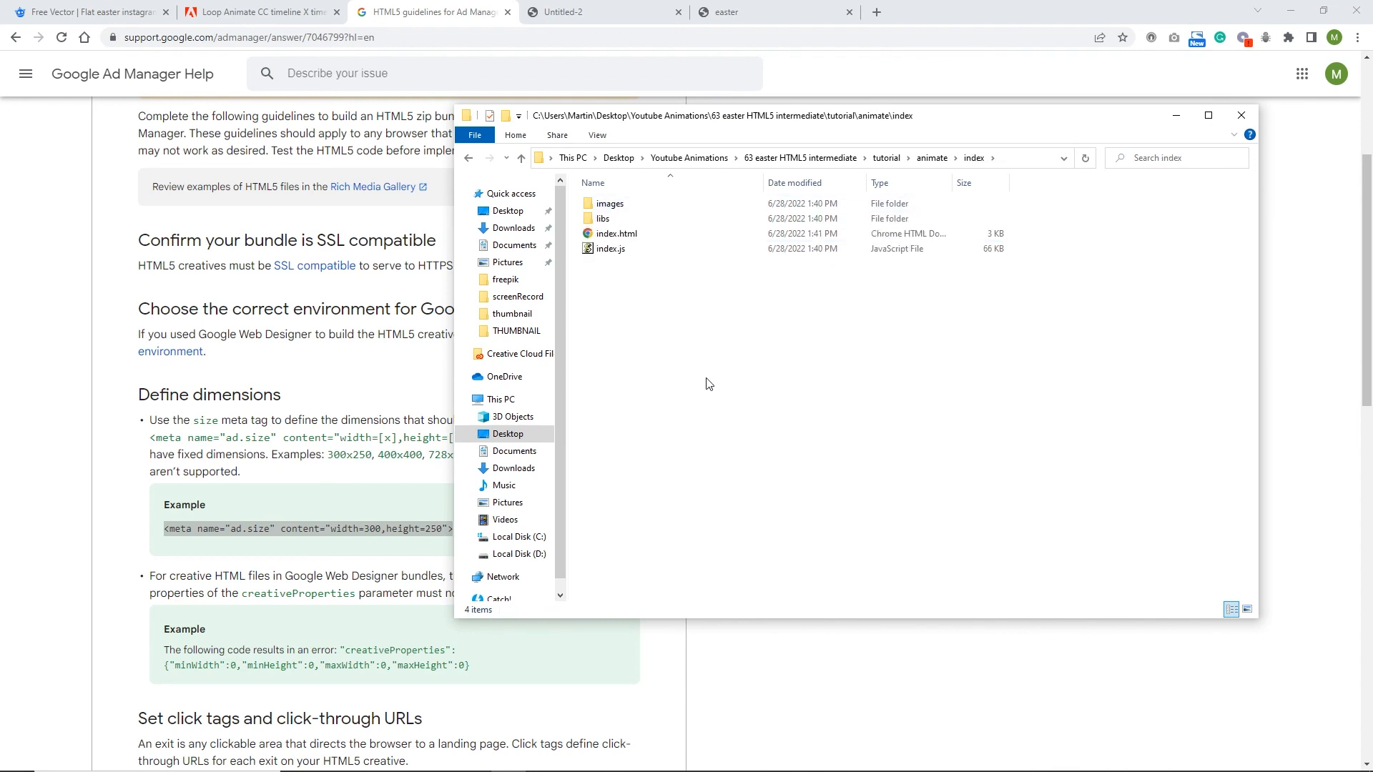
{"action": "left_click_drag", "start_coordinate": [616, 274], "coordinate": [612, 200]}
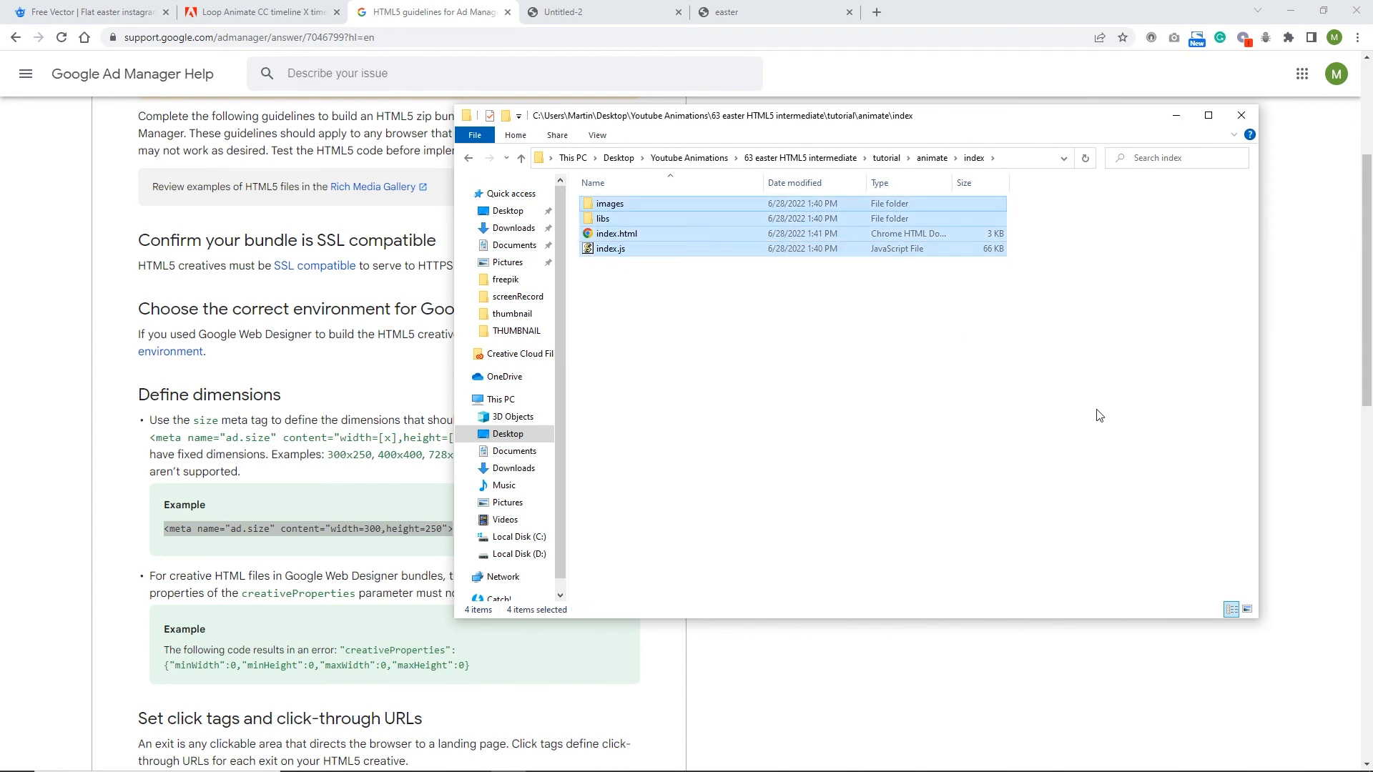
{"action": "key", "text": "Delete"}
Switch to Animate, keep the image export as Texture in the Publish Settings, and publish the document again.
{"action": "left_click", "coordinate": [823, 765]}
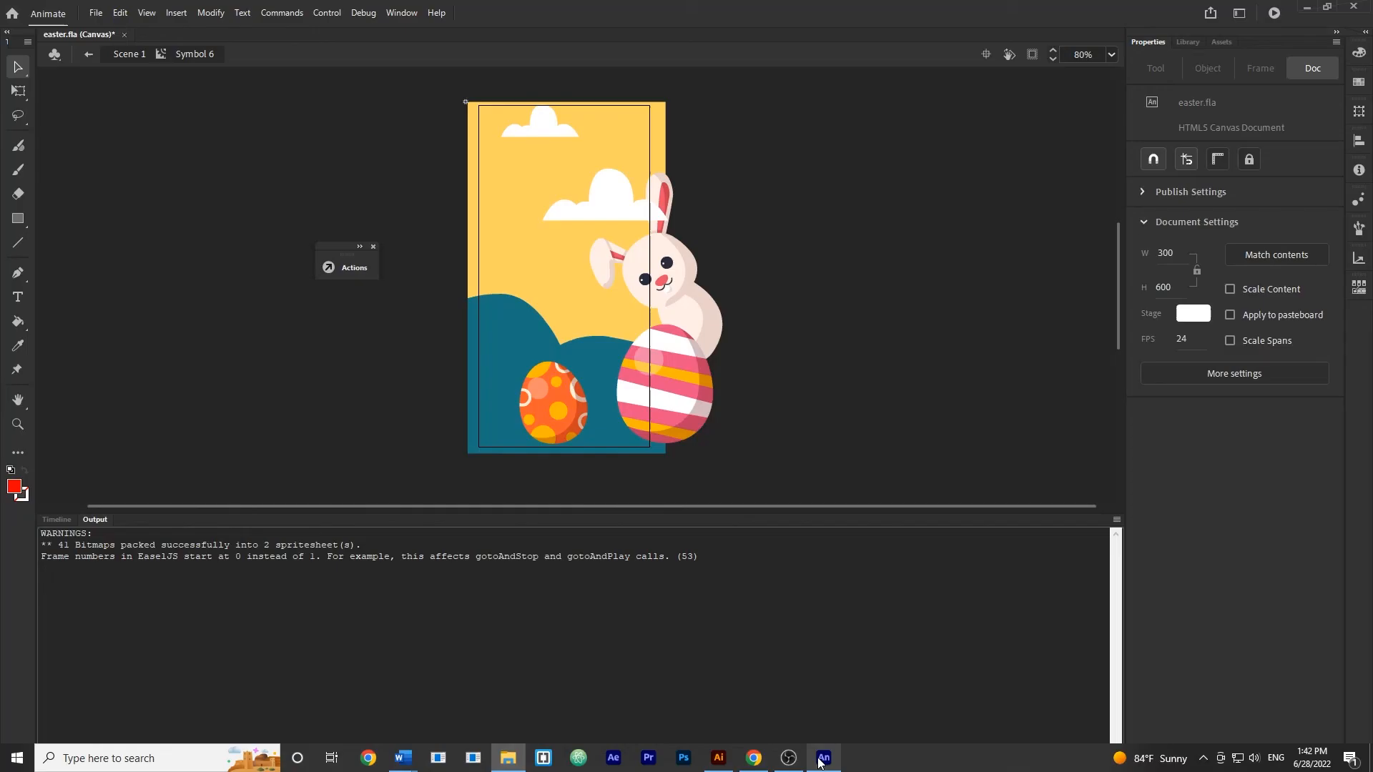
{"action": "left_click", "coordinate": [95, 13]}
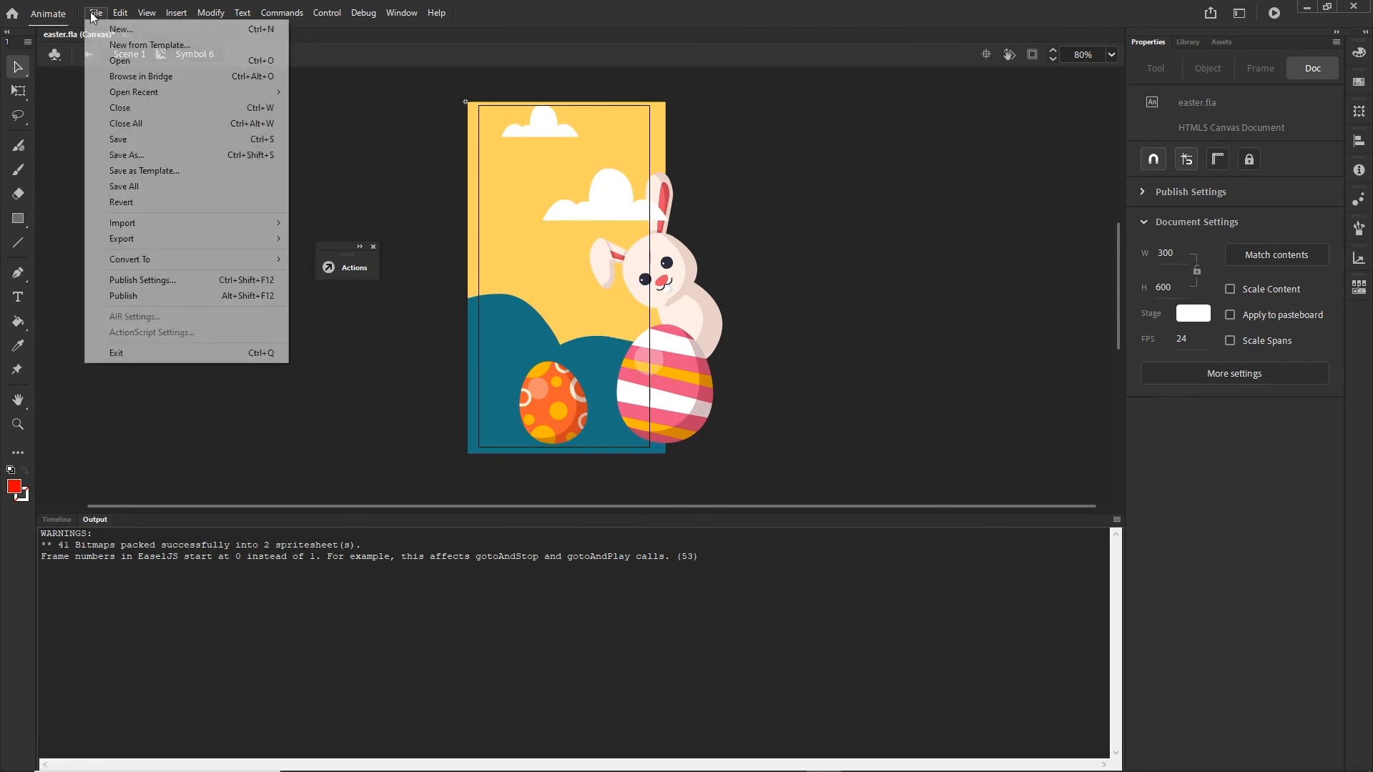
{"action": "left_click", "coordinate": [153, 280]}
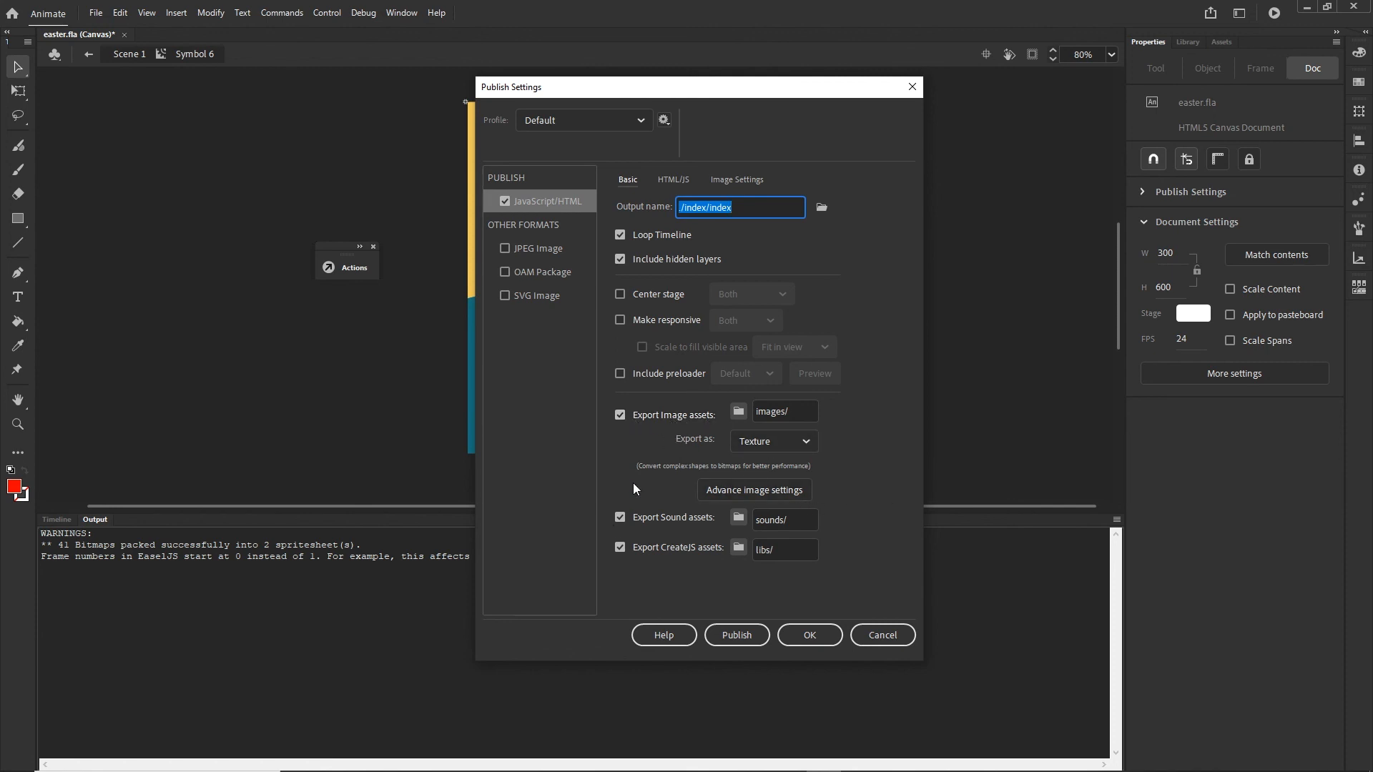
{"action": "left_click", "coordinate": [805, 442]}
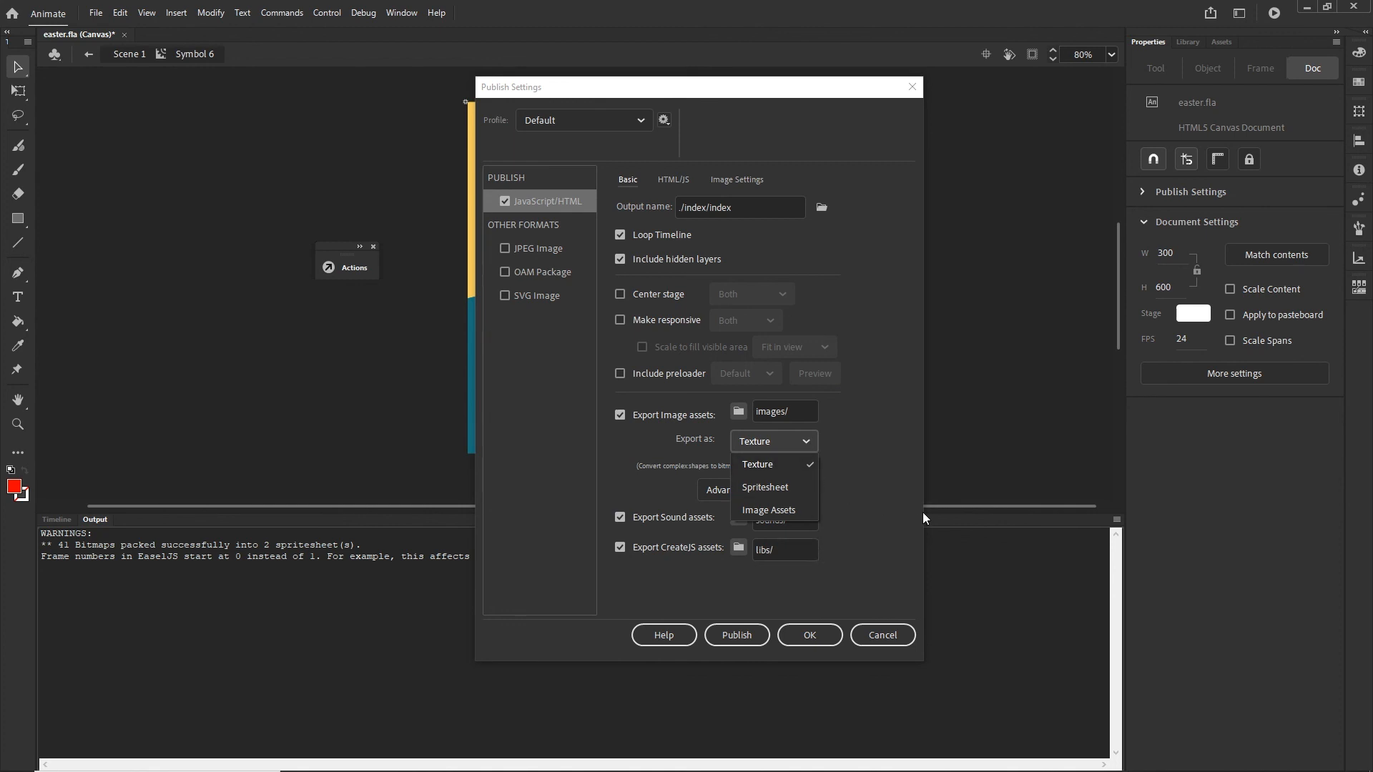
{"action": "left_click", "coordinate": [809, 635]}
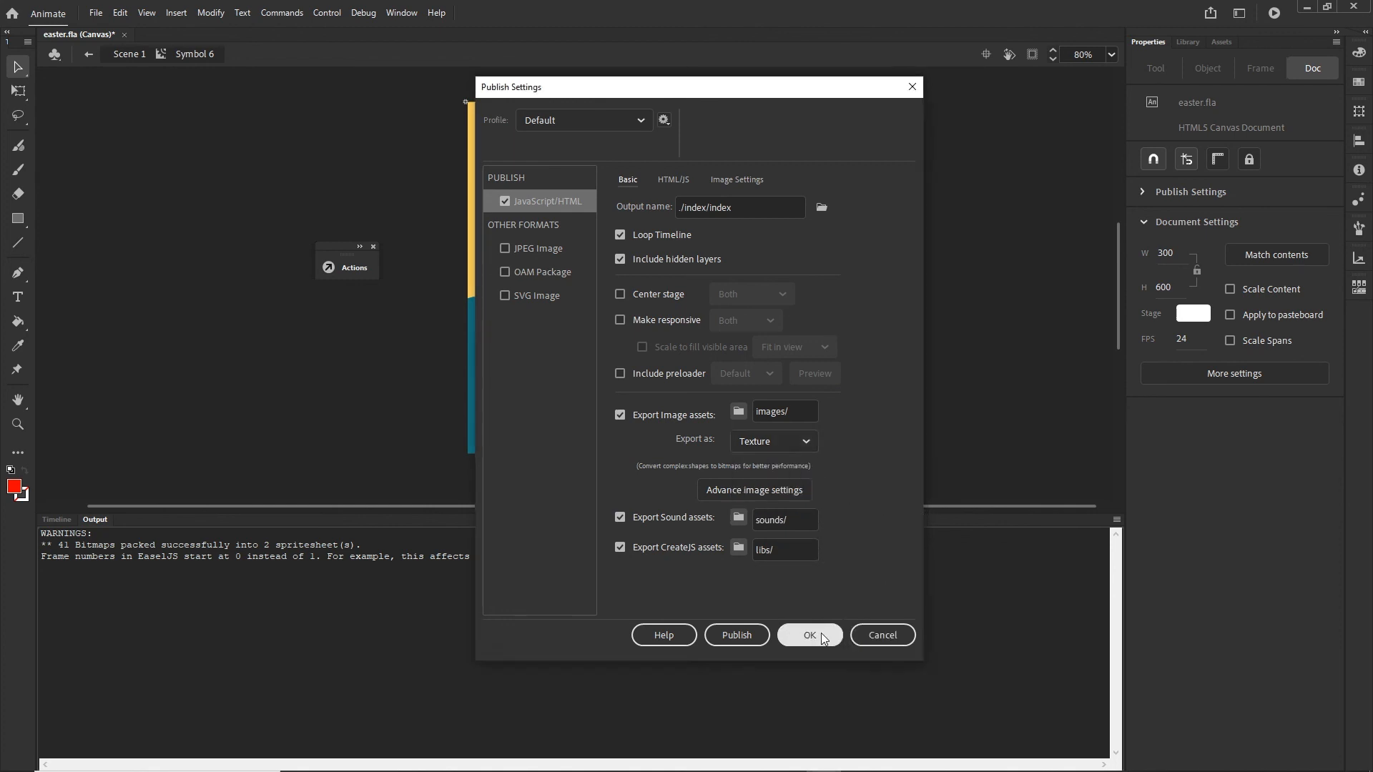
{"action": "left_click", "coordinate": [810, 635]}
{"action": "left_click", "coordinate": [95, 13]}
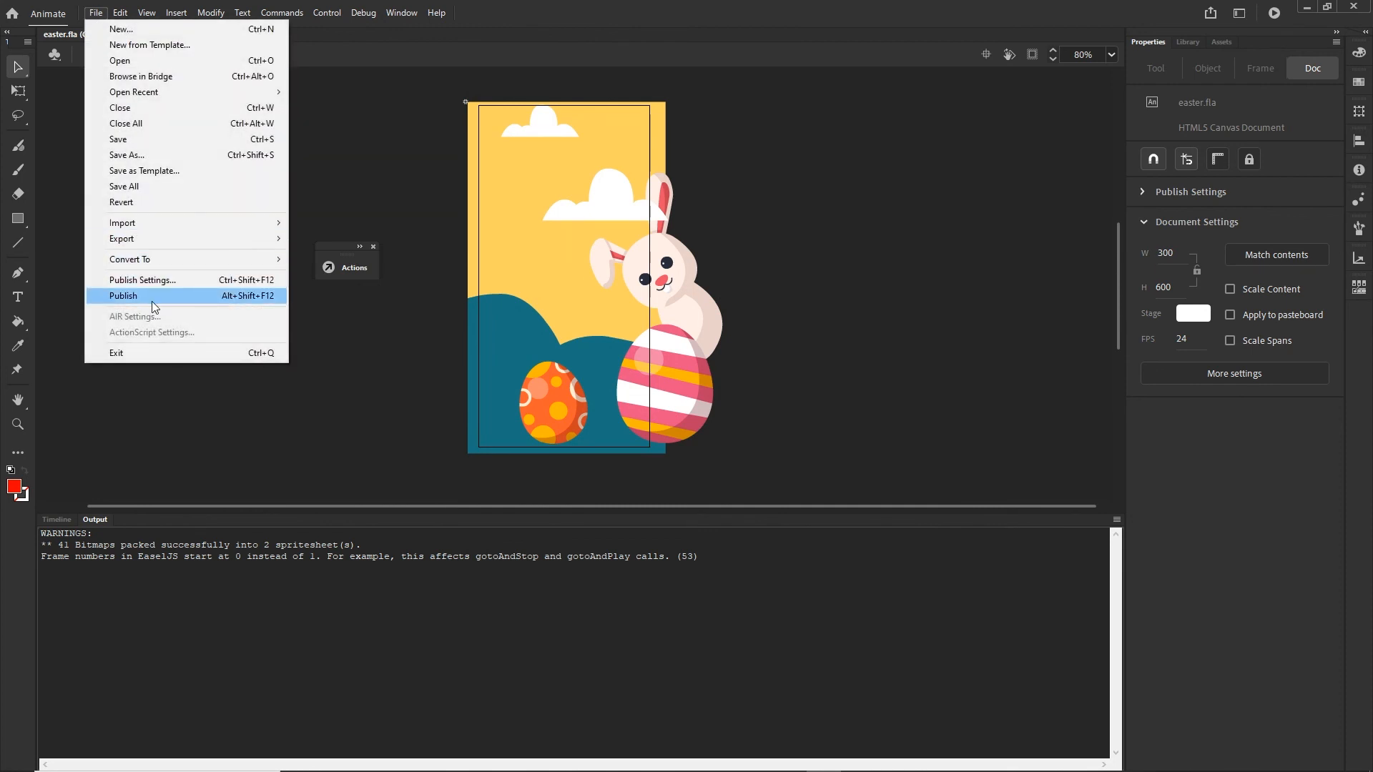
{"action": "left_click", "coordinate": [143, 295]}
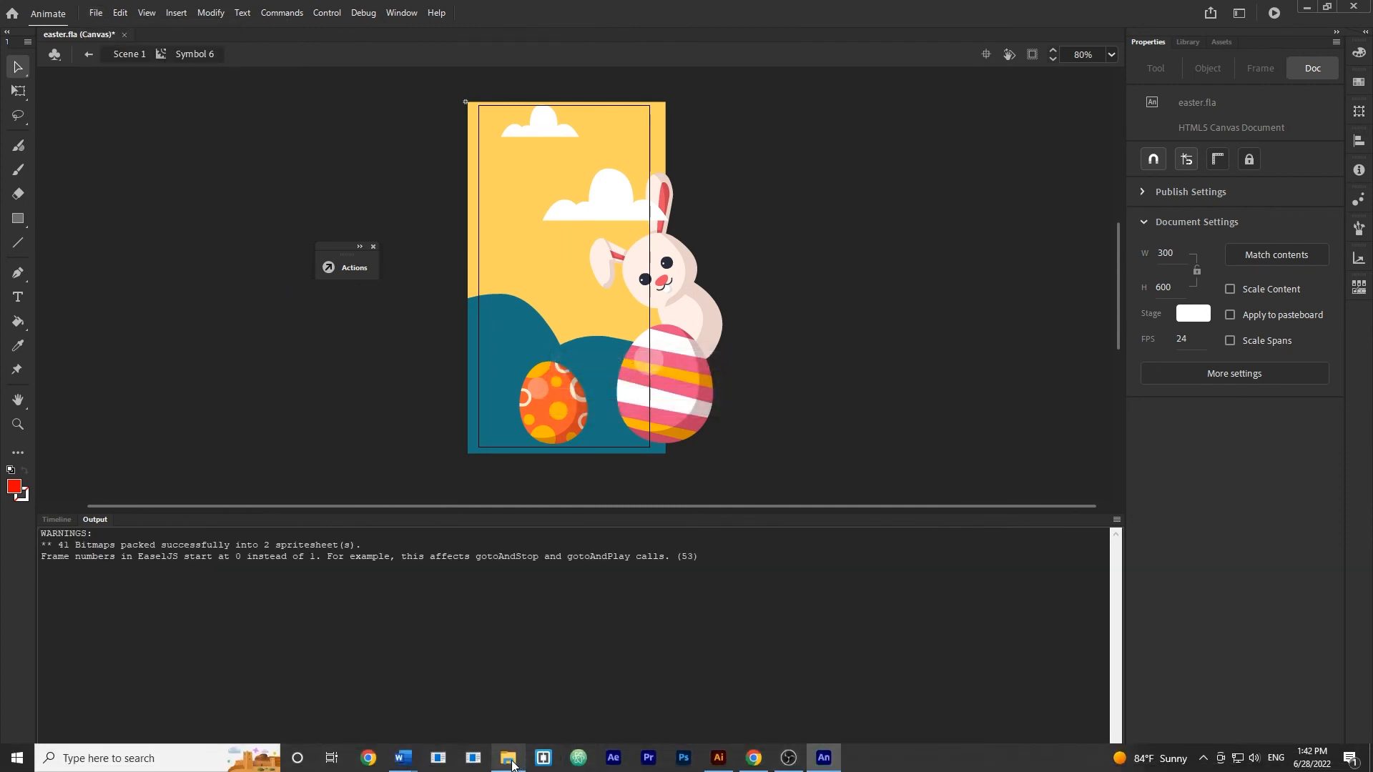
Switch to File Explorer and examine both atlas images in the images subfolder of the index folder.
{"action": "left_click", "coordinate": [510, 760]}
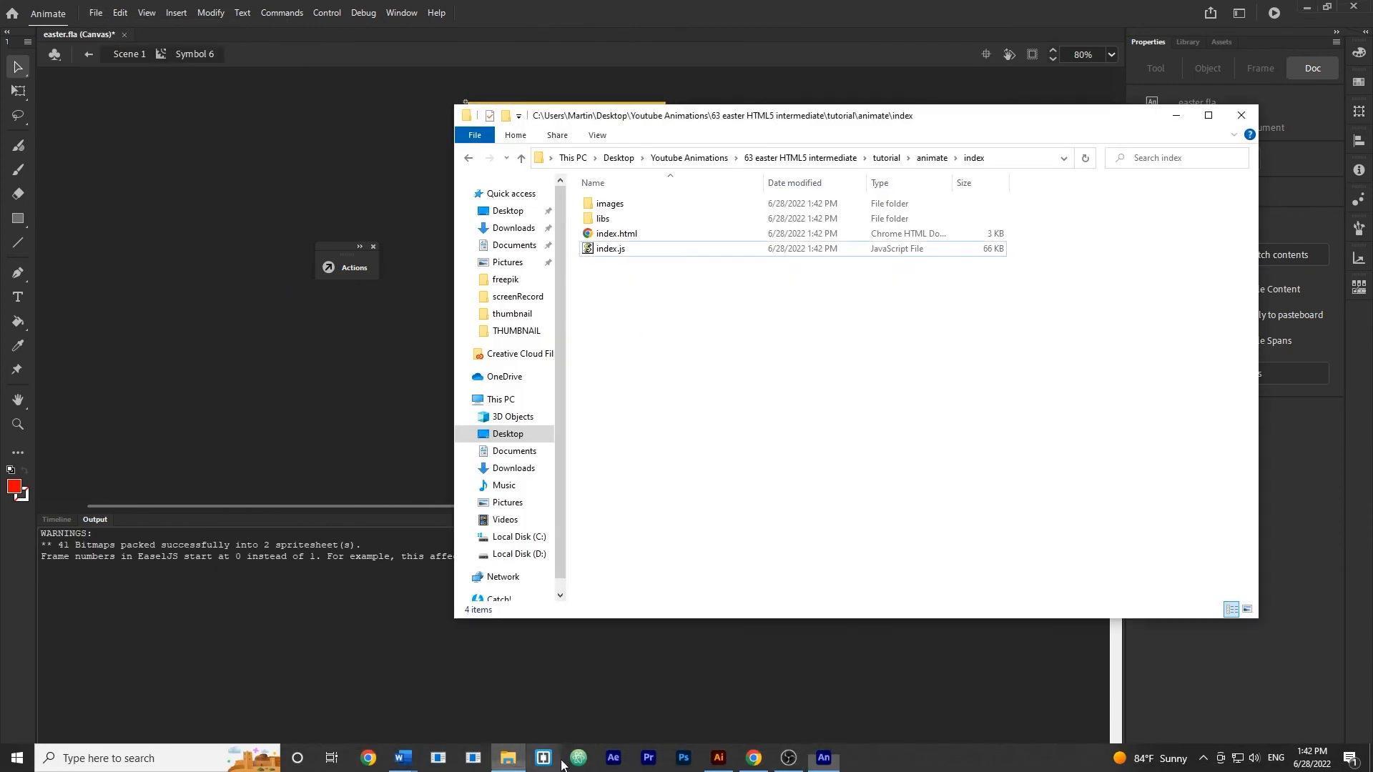
{"action": "double_click", "coordinate": [607, 204]}
{"action": "left_click", "coordinate": [648, 254]}
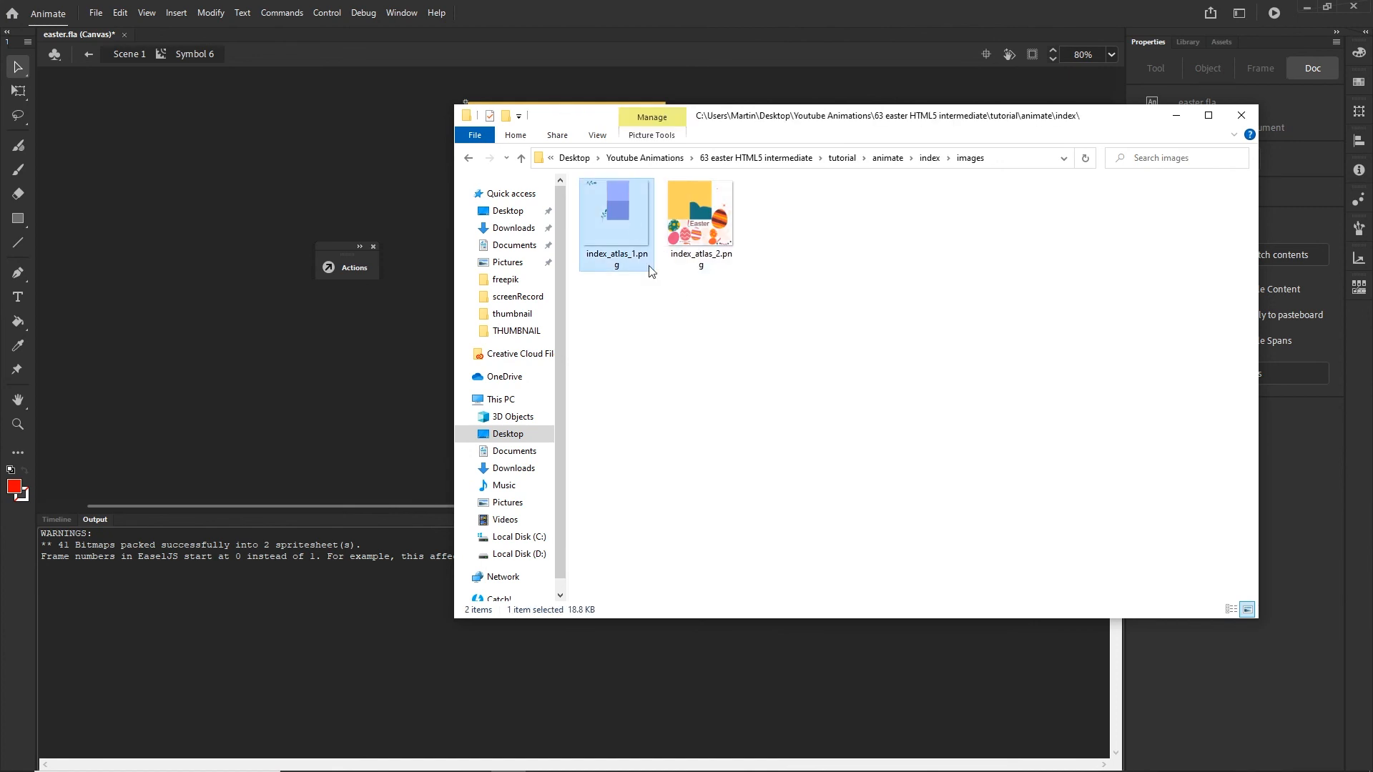
{"action": "left_click", "coordinate": [693, 232]}
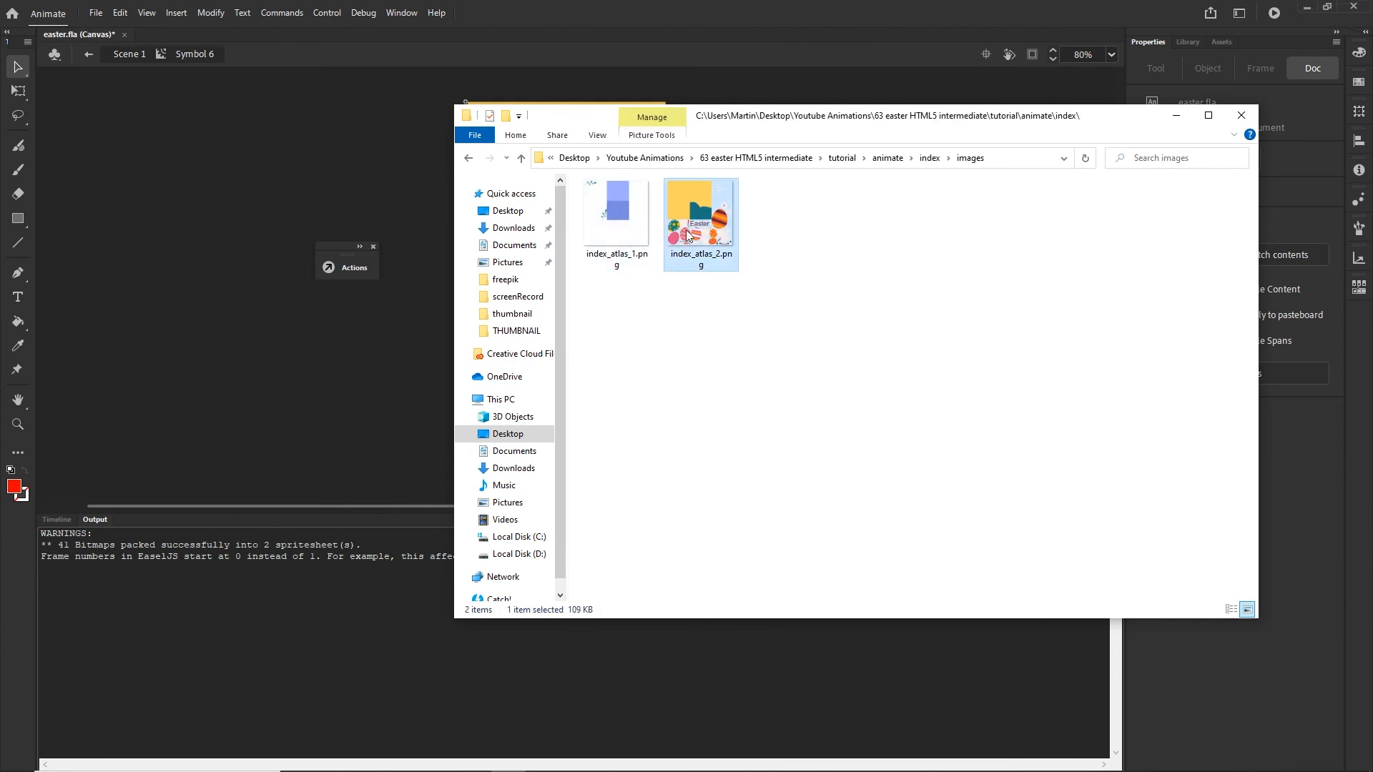
Go back up to the index folder in File Explorer and delete all of its contents.
{"action": "left_click", "coordinate": [1176, 121]}
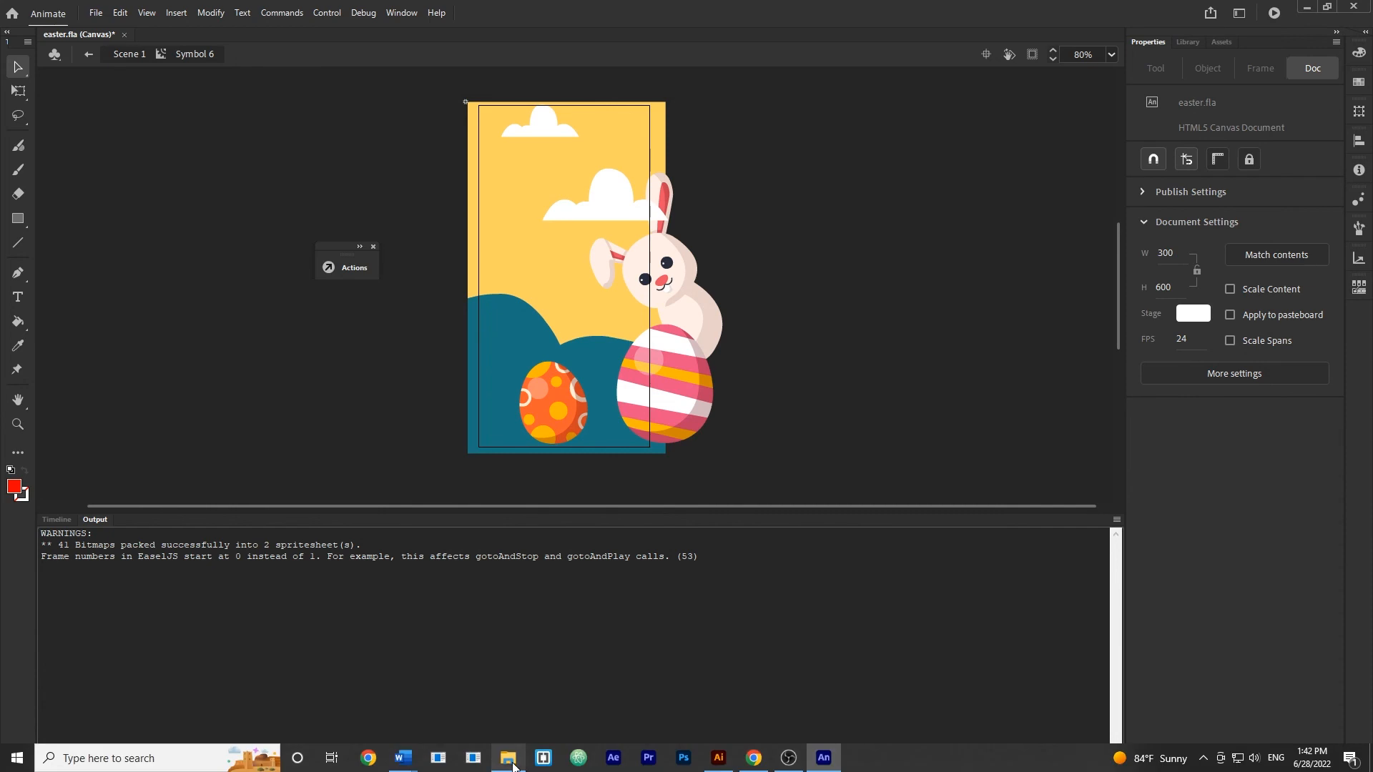
{"action": "left_click", "coordinate": [508, 757]}
{"action": "left_click", "coordinate": [928, 158]}
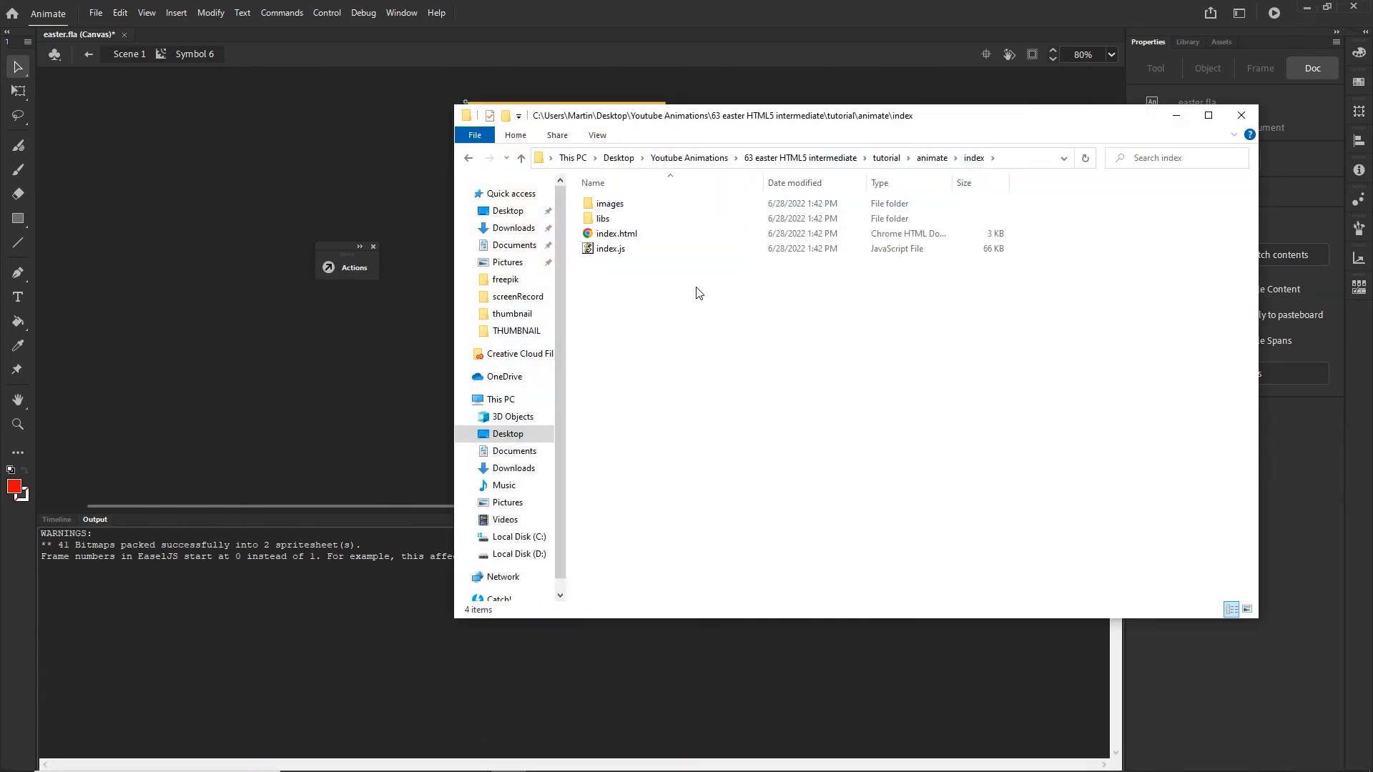
{"action": "left_click", "coordinate": [629, 248]}
{"action": "key", "text": "ctrl+a"}
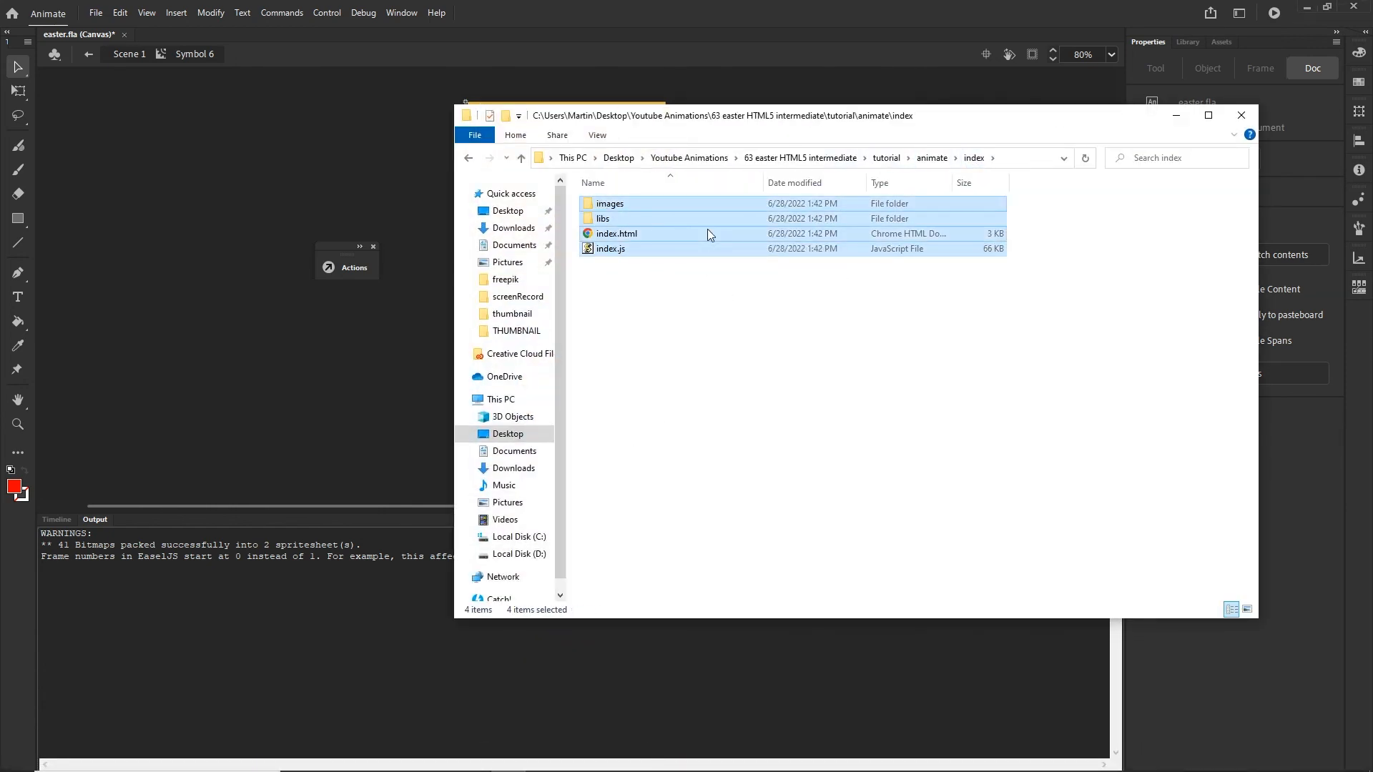
{"action": "key", "text": "Delete"}
In Animate, change the publish setting for image export to Image Assets and publish the document.
{"action": "left_click", "coordinate": [96, 12]}
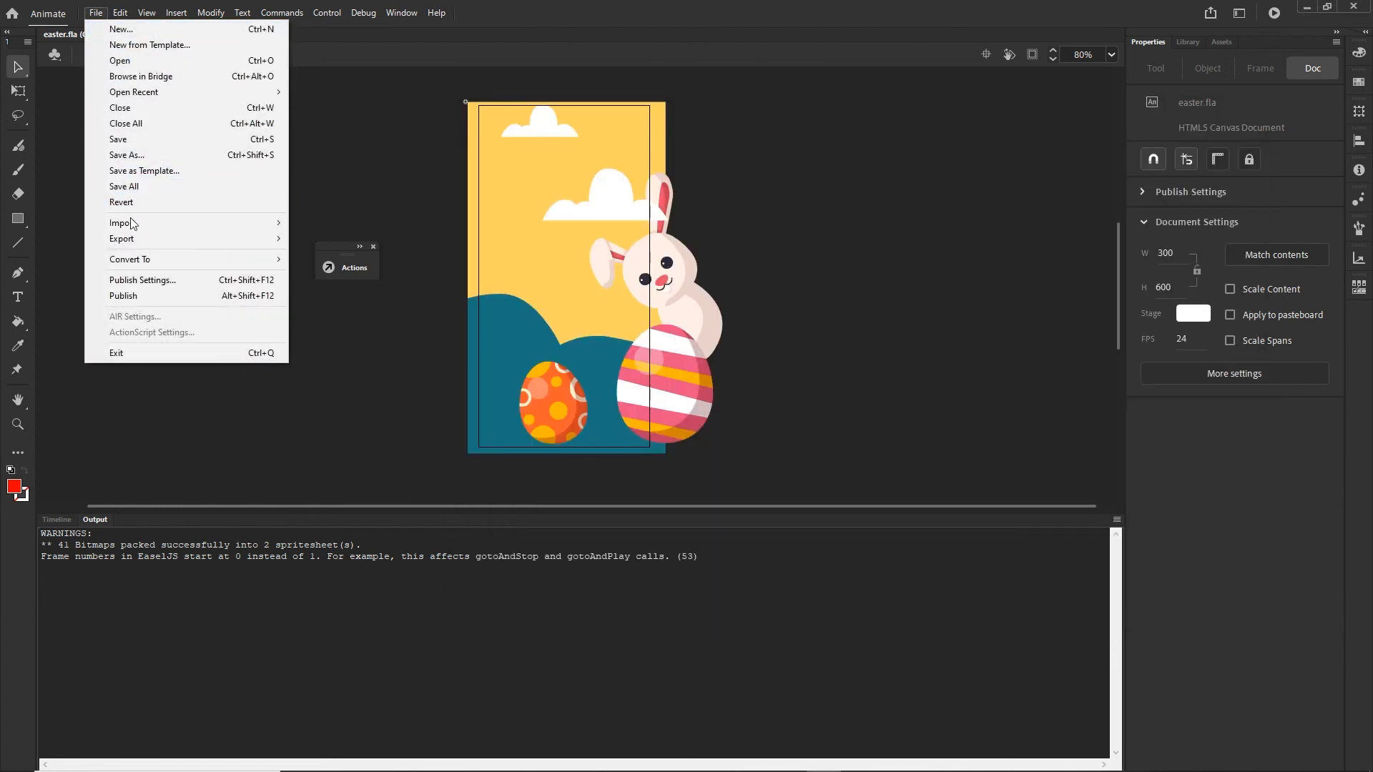
{"action": "left_click", "coordinate": [139, 281]}
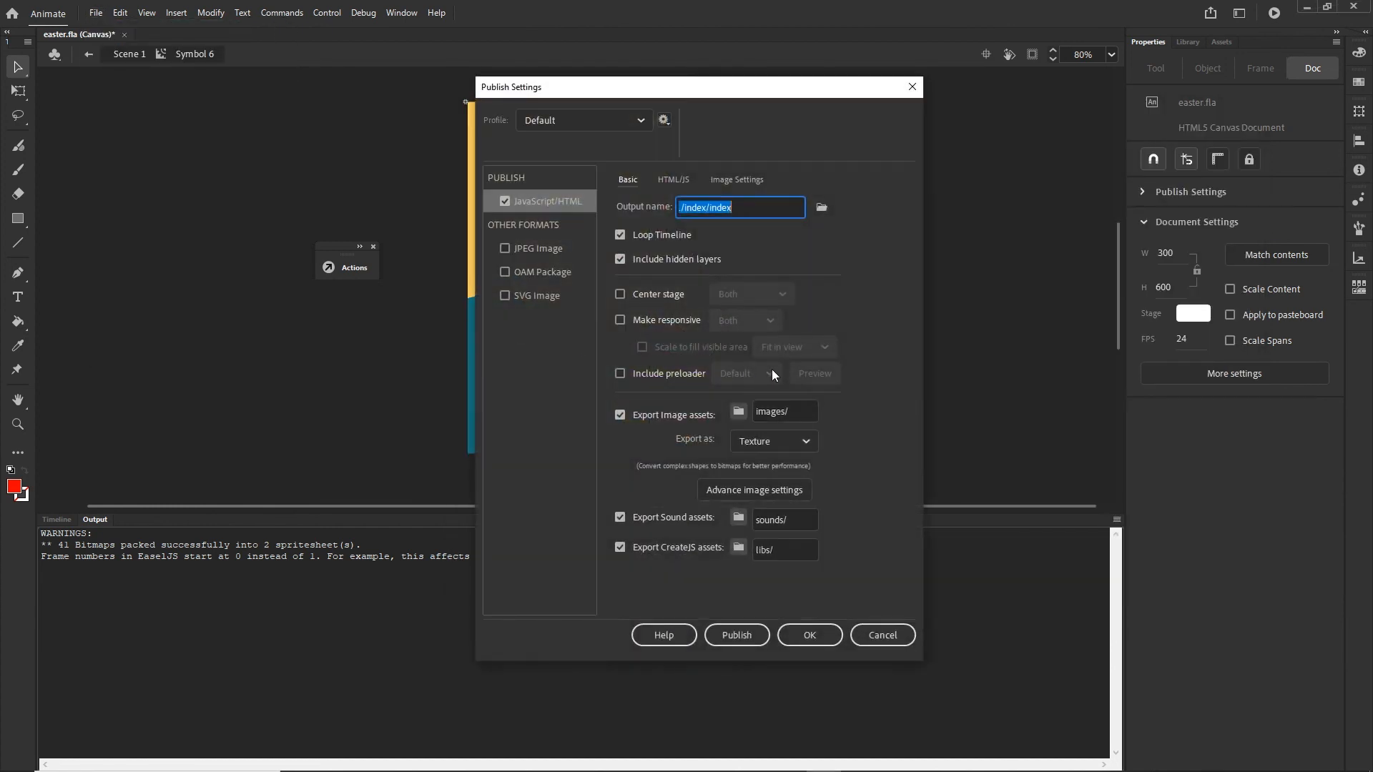
{"action": "left_click", "coordinate": [806, 445]}
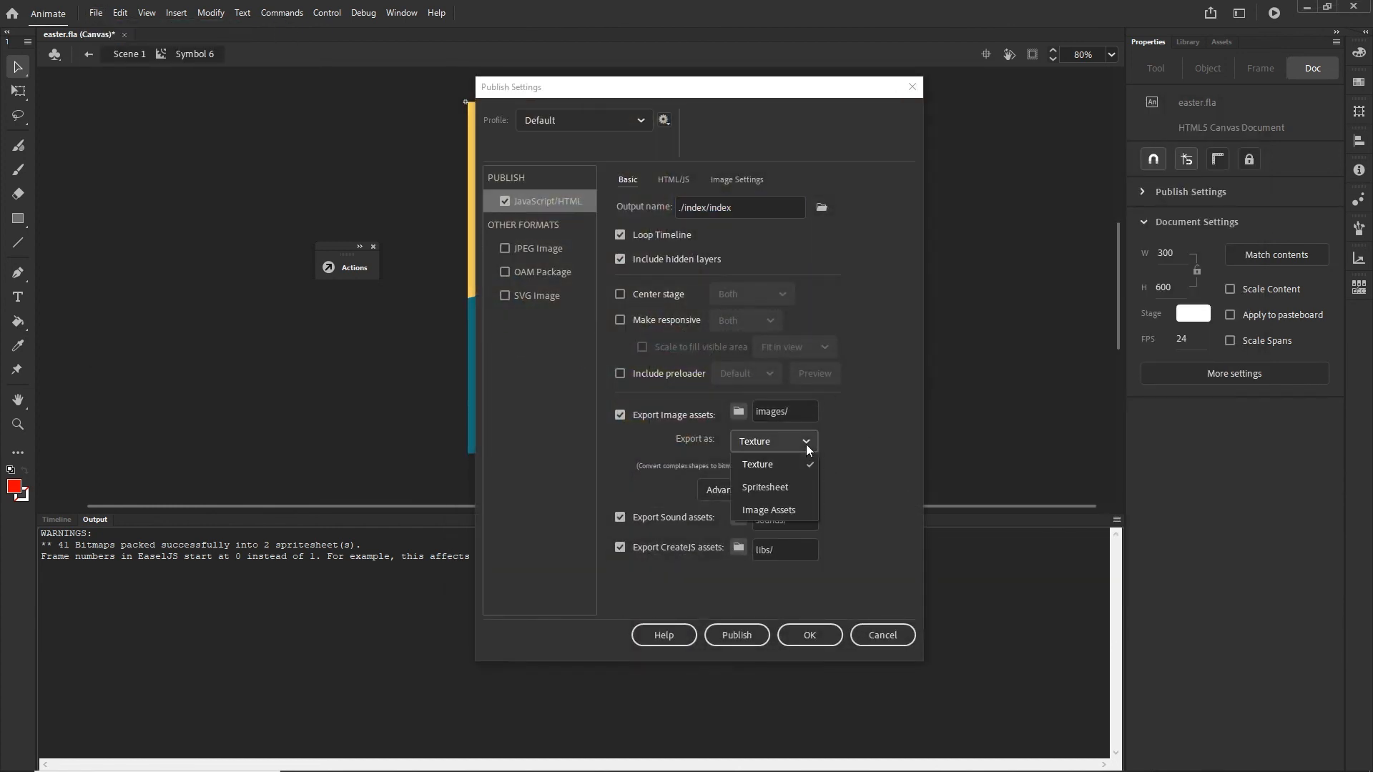
{"action": "left_click", "coordinate": [780, 512]}
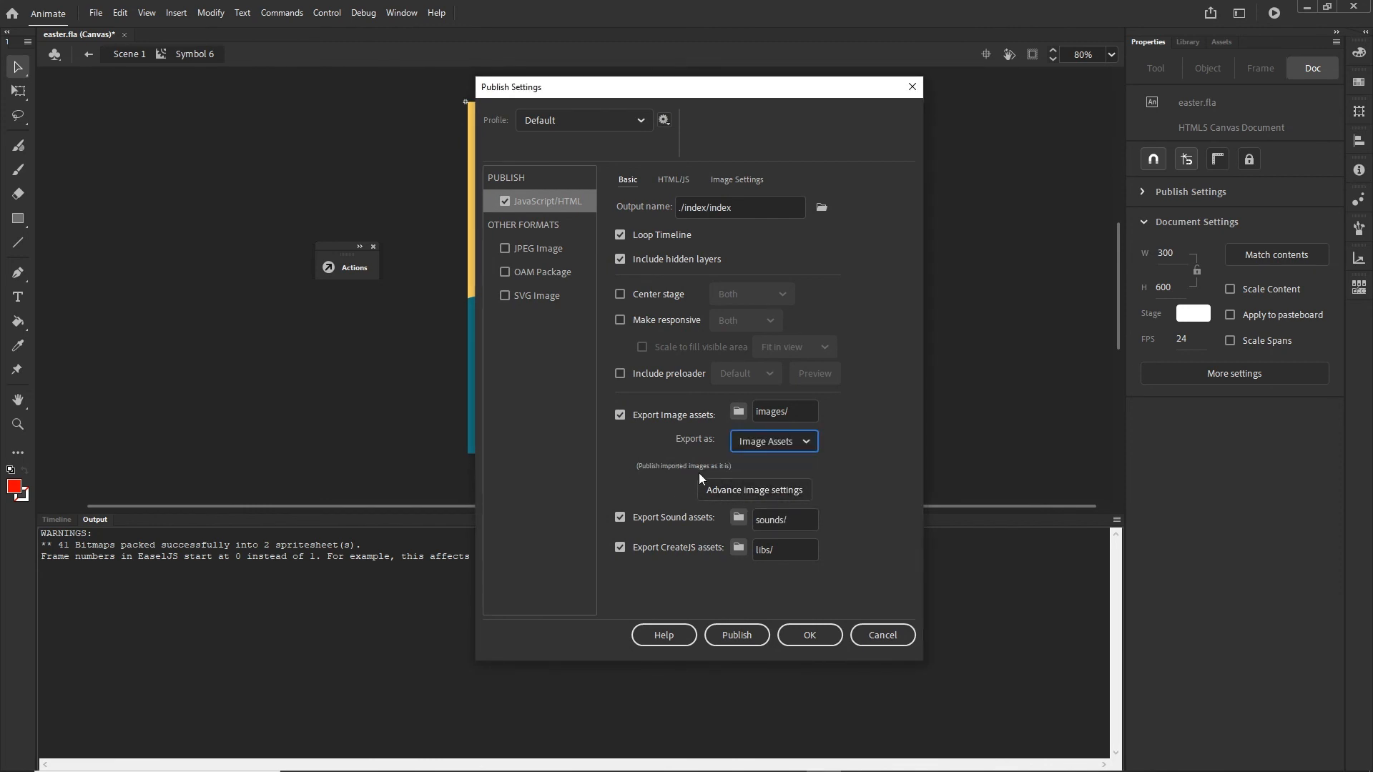
{"action": "left_click", "coordinate": [810, 635]}
{"action": "left_click", "coordinate": [95, 19]}
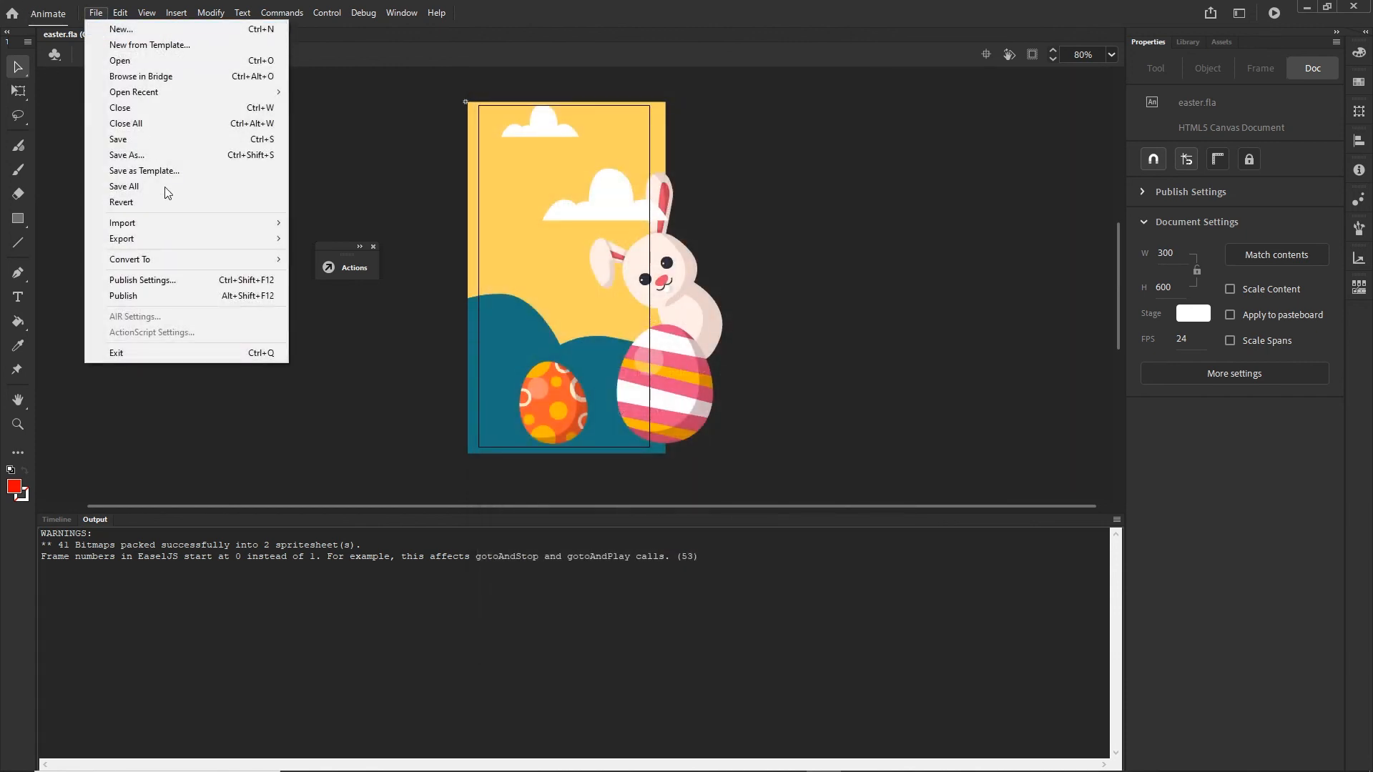
{"action": "left_click", "coordinate": [143, 298]}
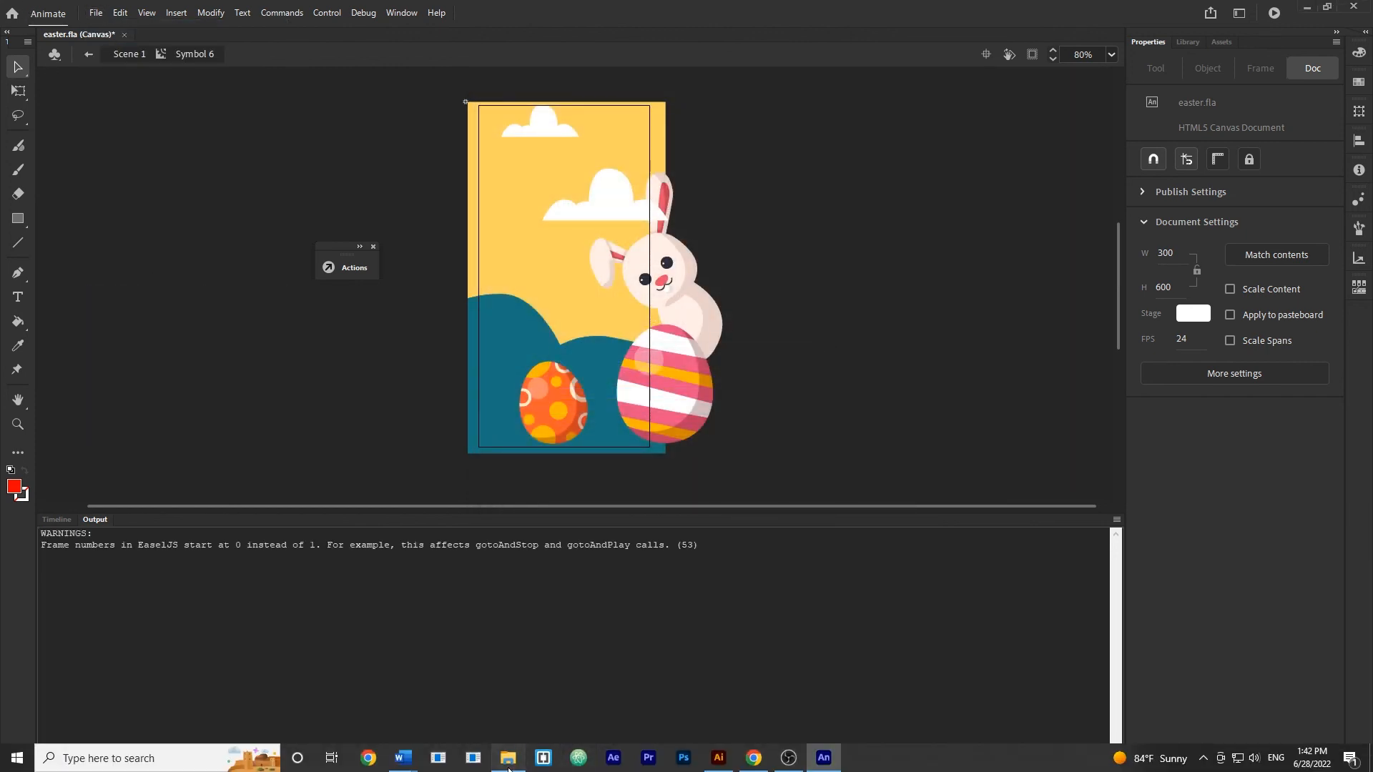
Check the new output in File Explorer and compress the index folder into a zip archive in the animate folder.
{"action": "left_click", "coordinate": [507, 758]}
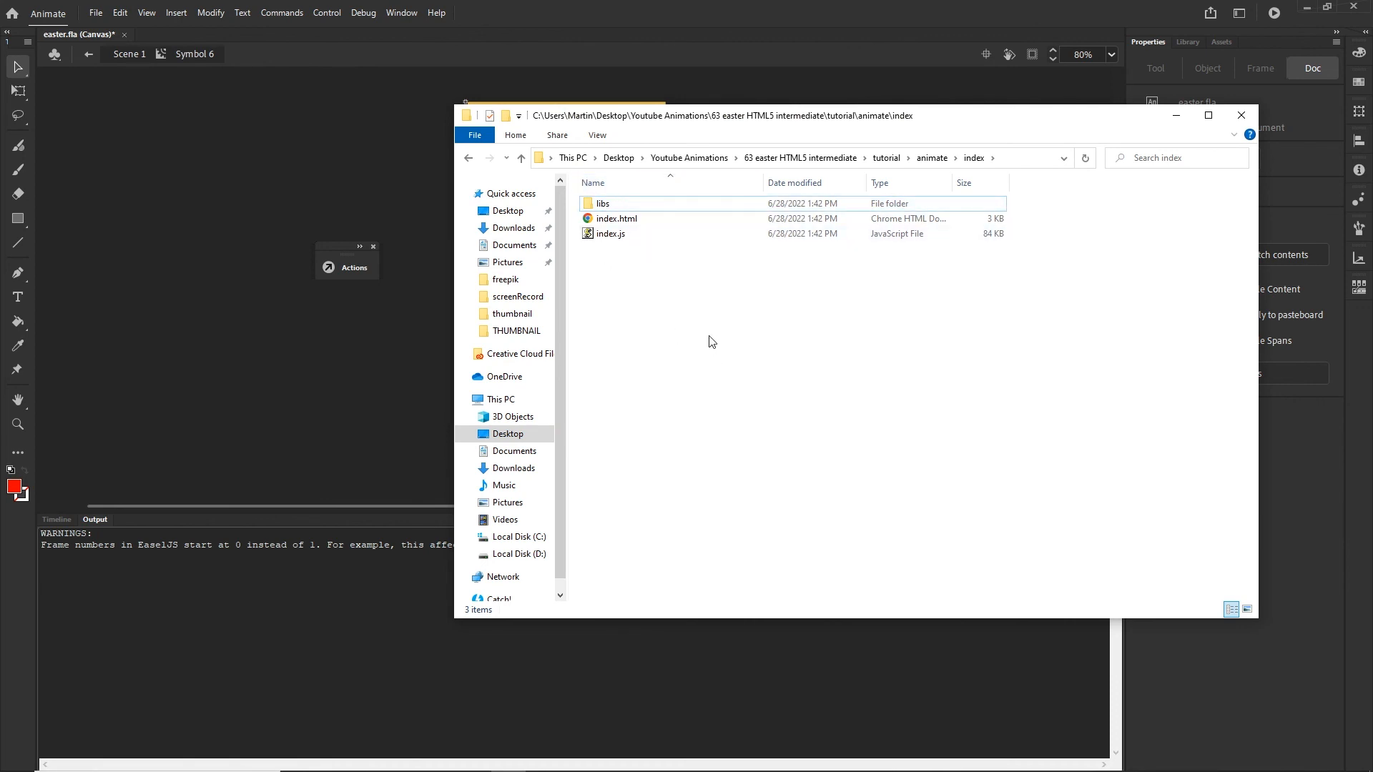
{"action": "left_click", "coordinate": [618, 219]}
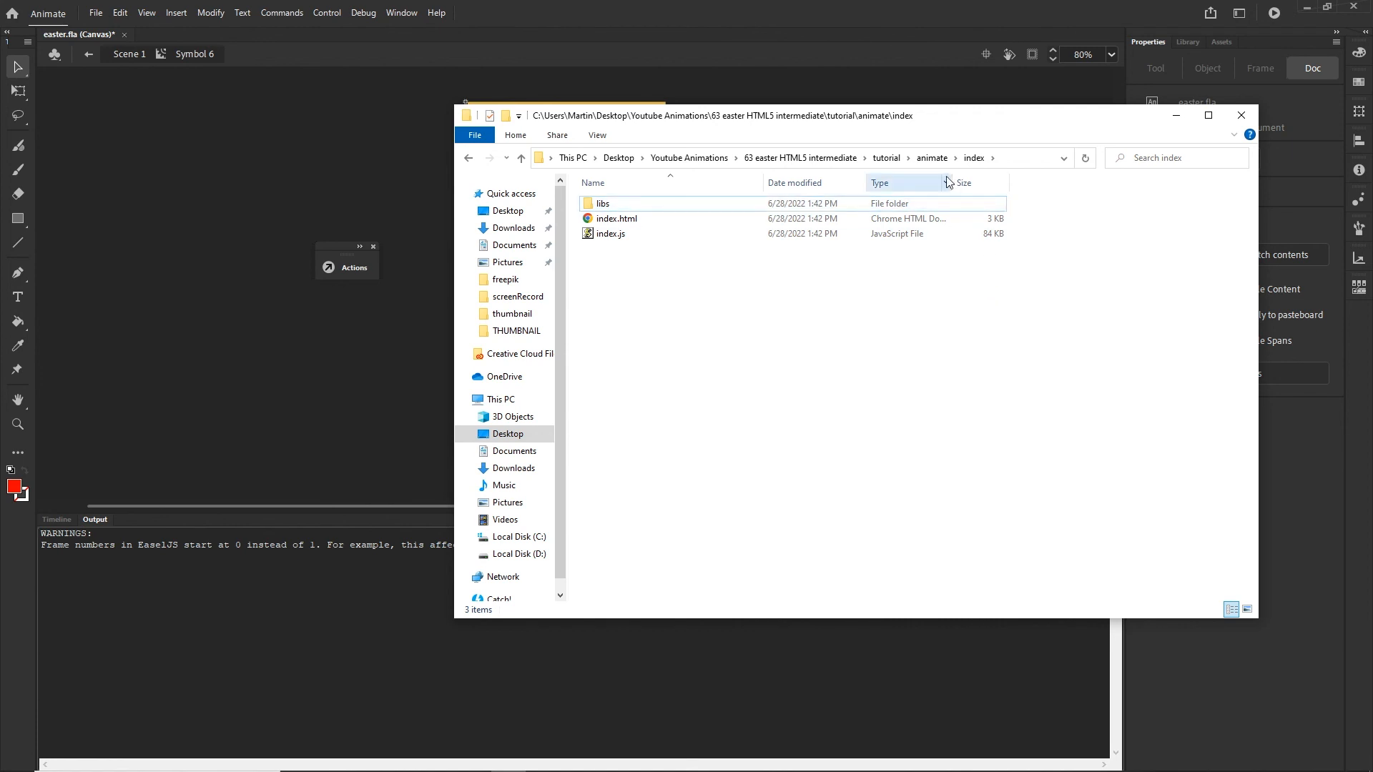
{"action": "left_click", "coordinate": [932, 158]}
{"action": "right_click", "coordinate": [603, 203]}
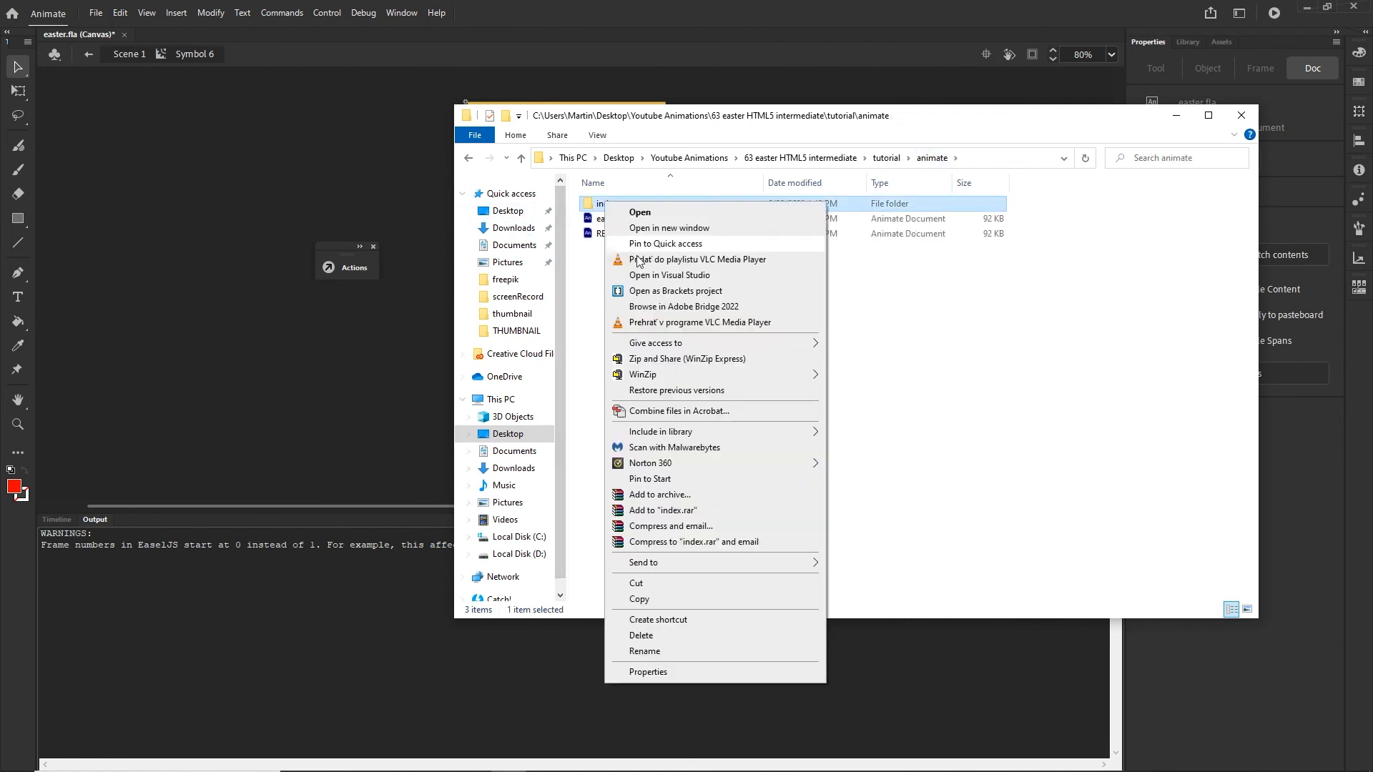
{"action": "mouse_move", "coordinate": [769, 564]}
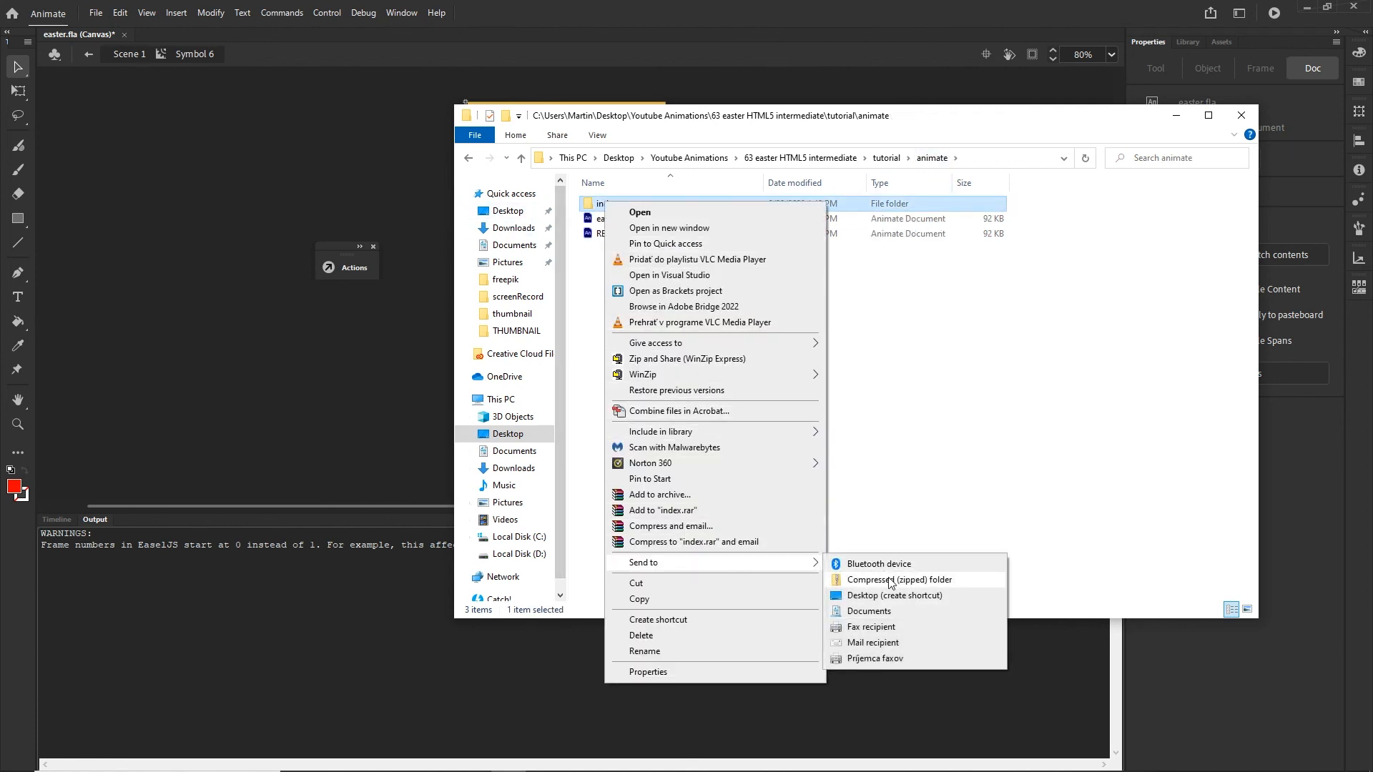
{"action": "left_click", "coordinate": [944, 581]}
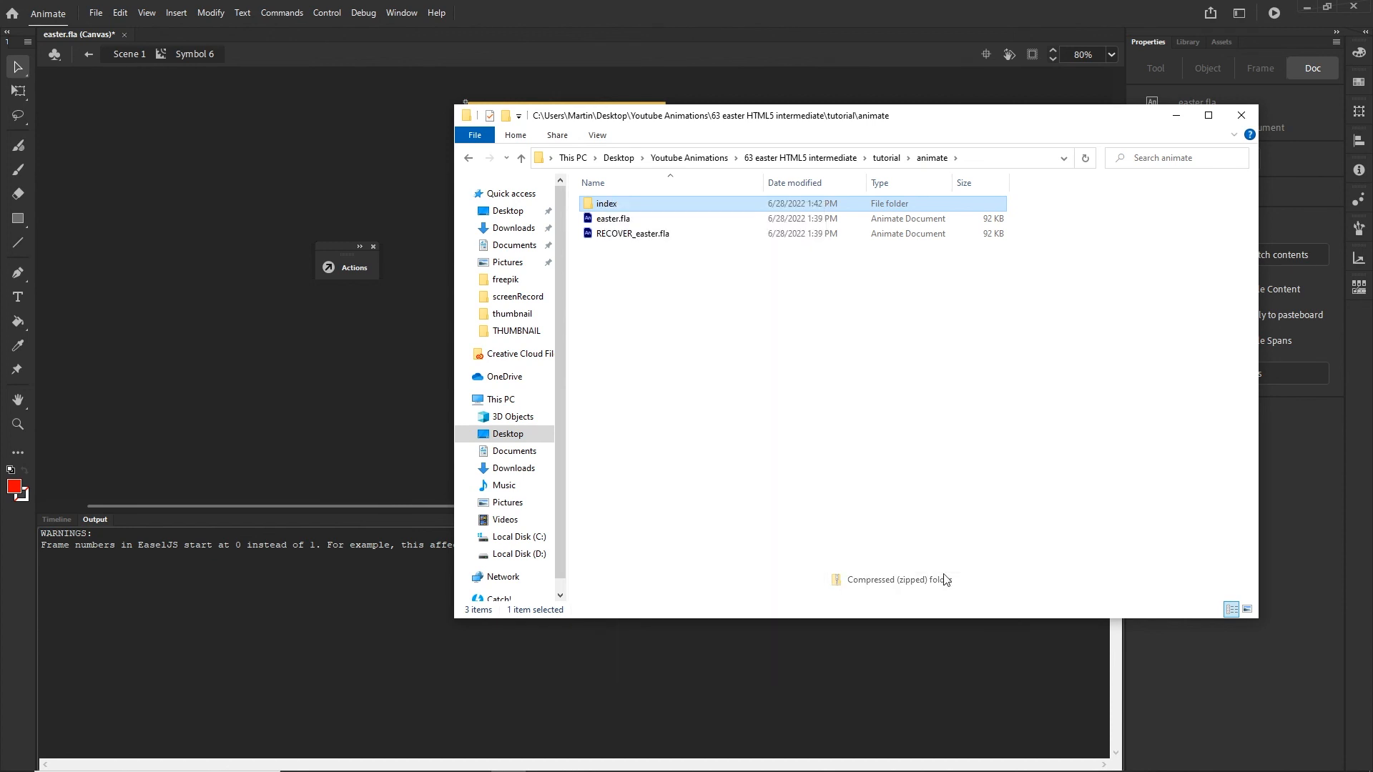
{"action": "left_click", "coordinate": [856, 358]}
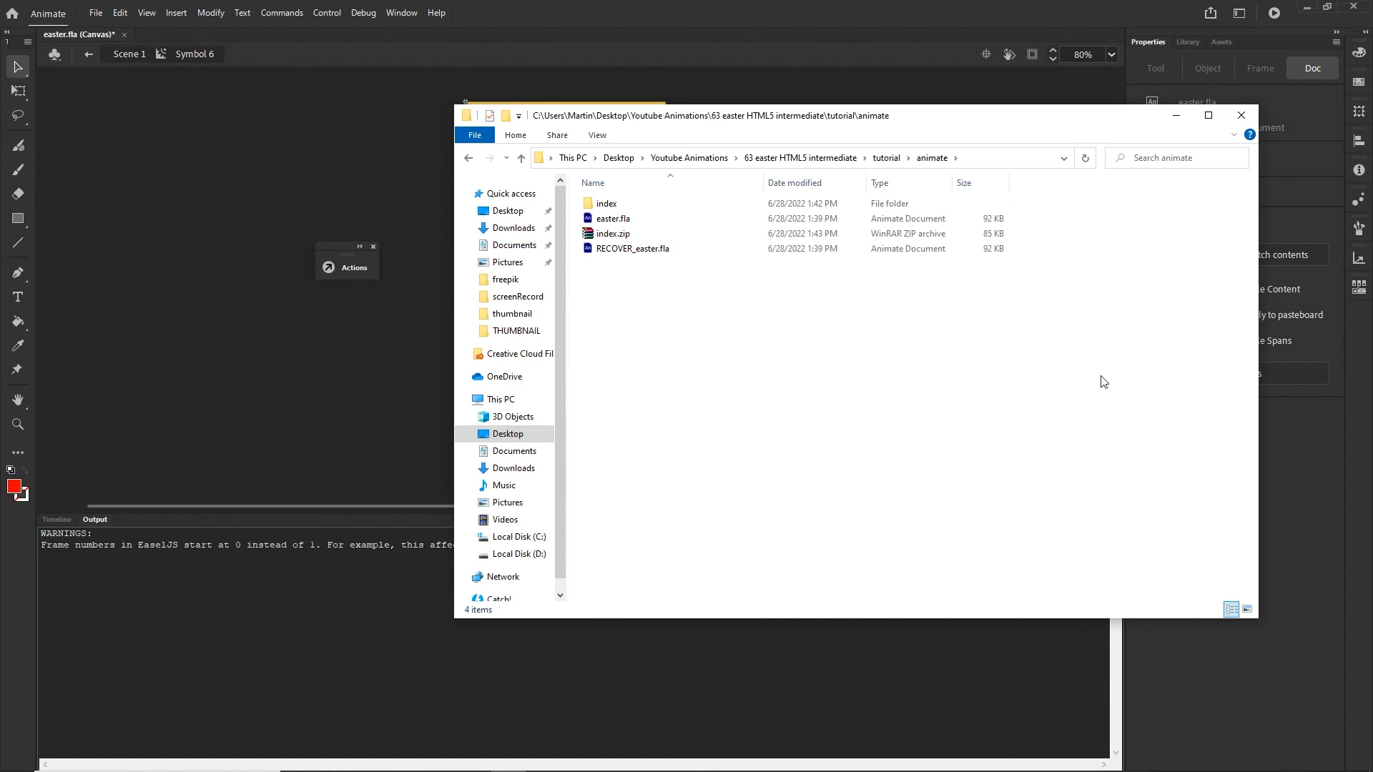
Minimize File Explorer to return to Animate and display the symbol's timeline in place of the output messages.
{"action": "left_click", "coordinate": [1175, 115]}
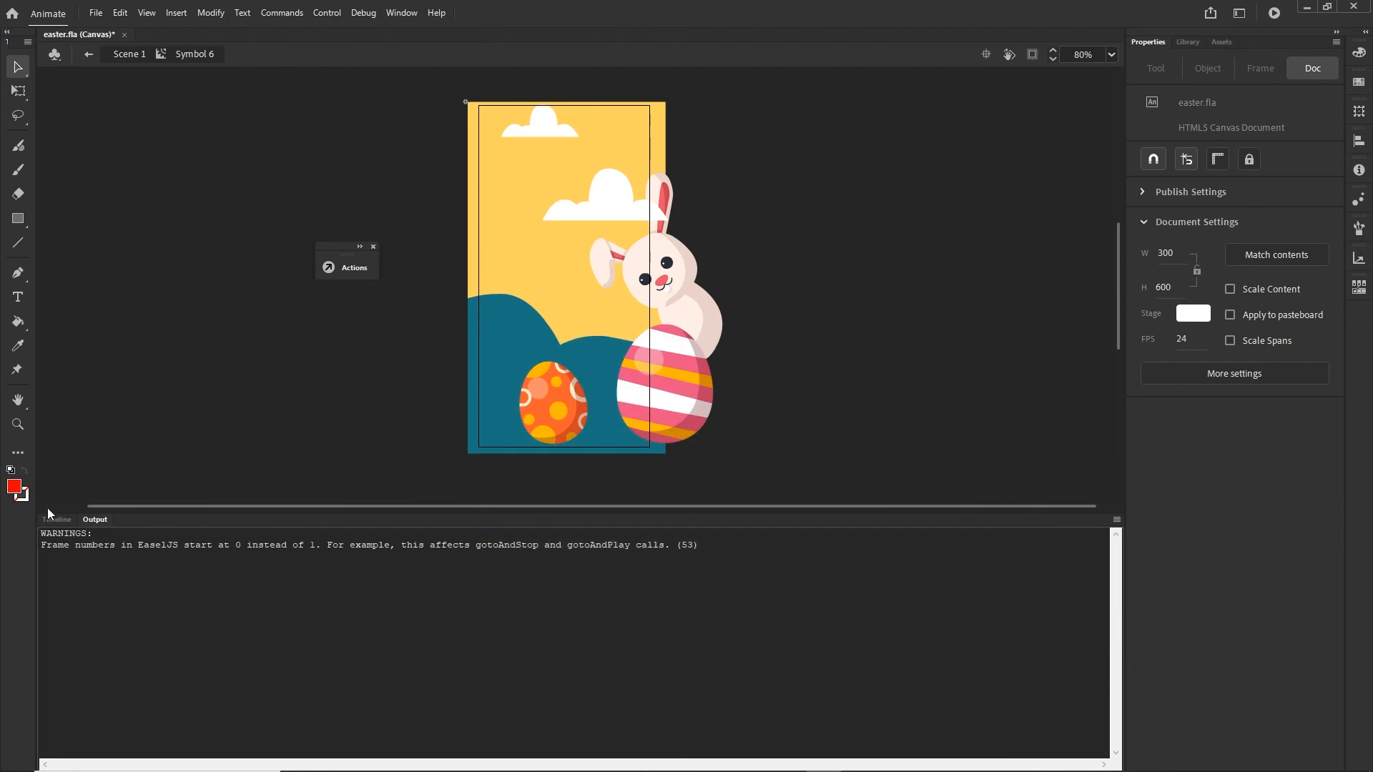
{"action": "left_click", "coordinate": [50, 519]}
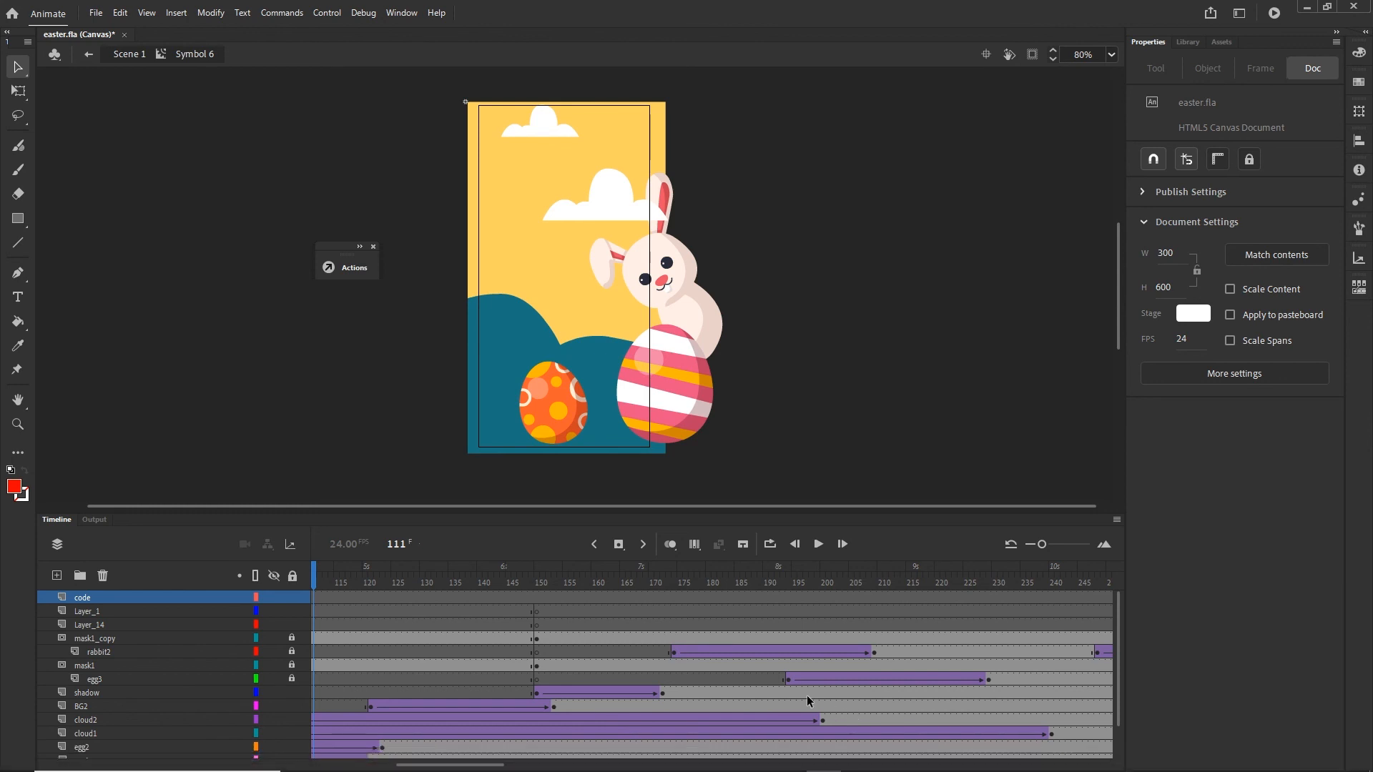
{"action": "mouse_move", "coordinate": [782, 770]}
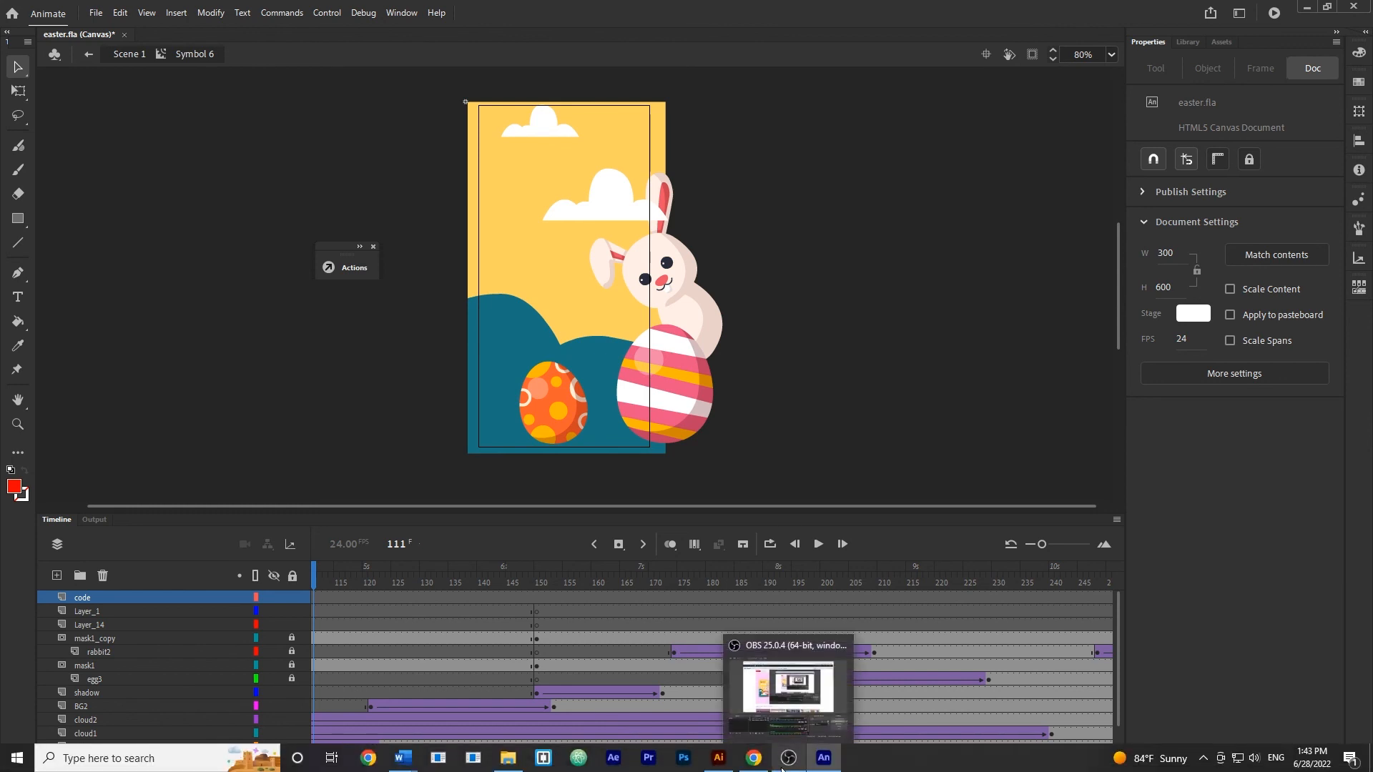